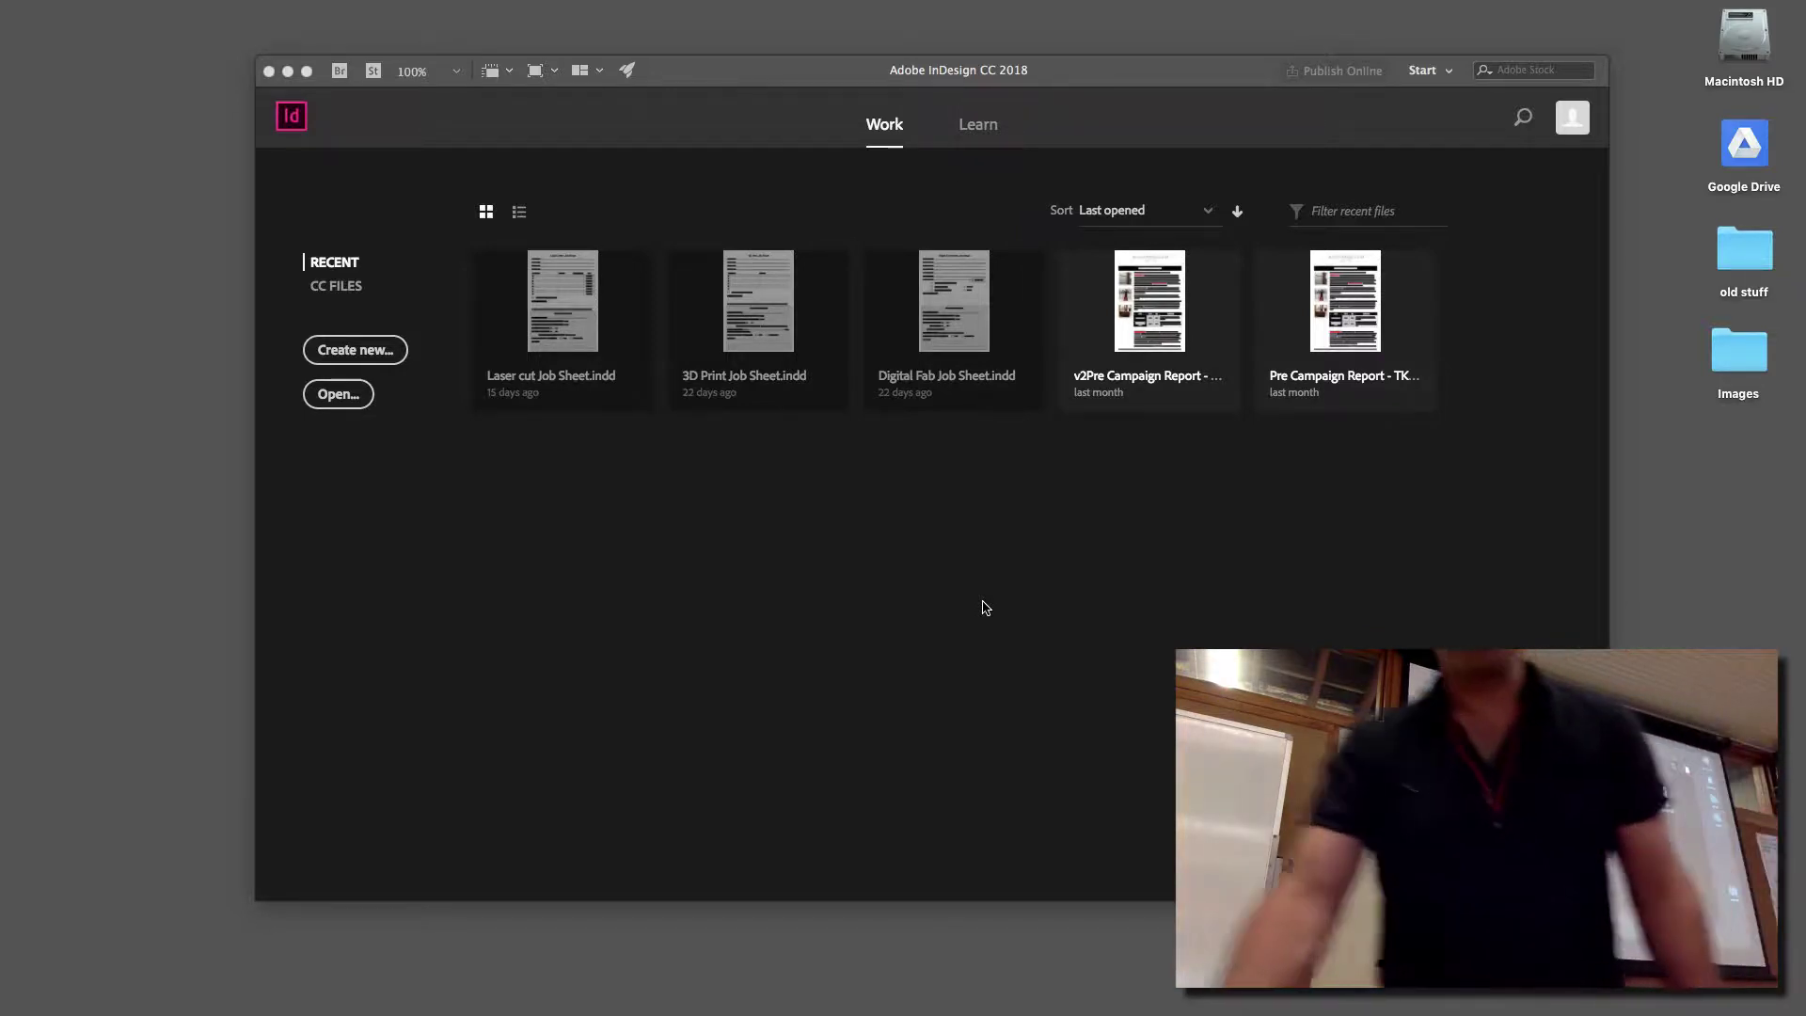
Start a new A4 portrait document, enabling Primary Text Frame and leaving Facing Pages on.
left_click(982, 83)
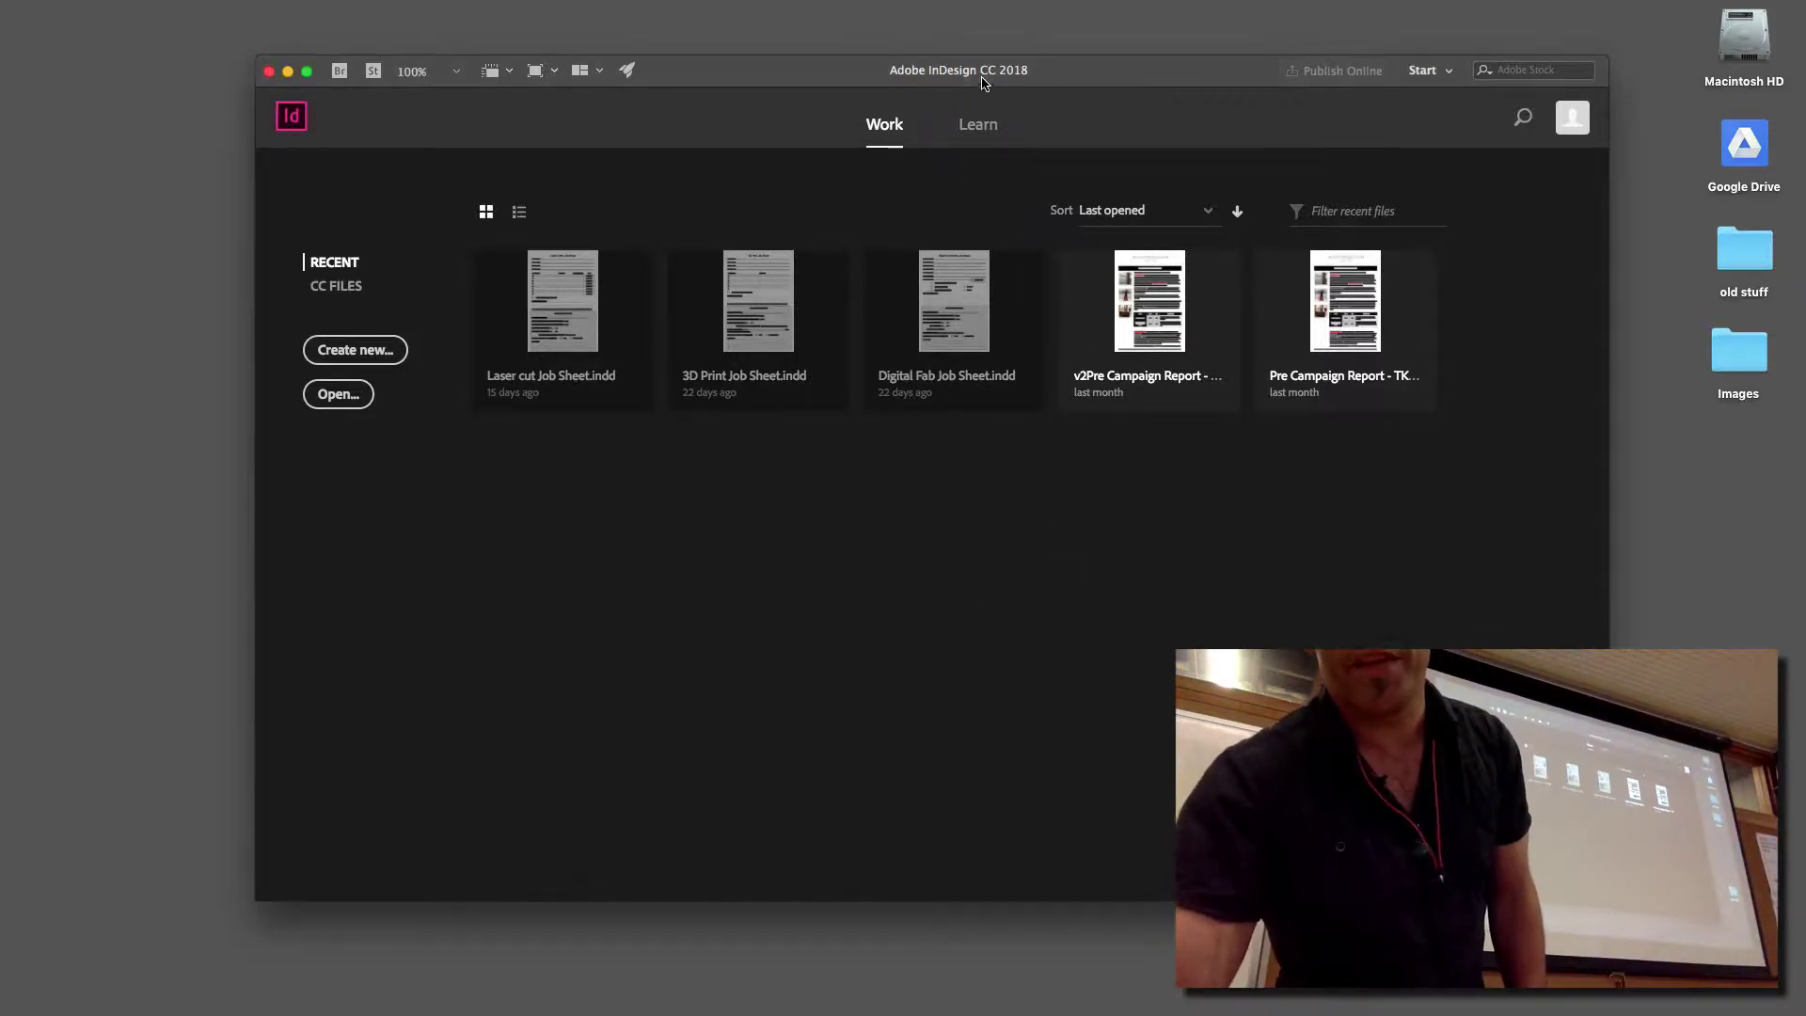
left_click_drag(1058, 74, 959, 57)
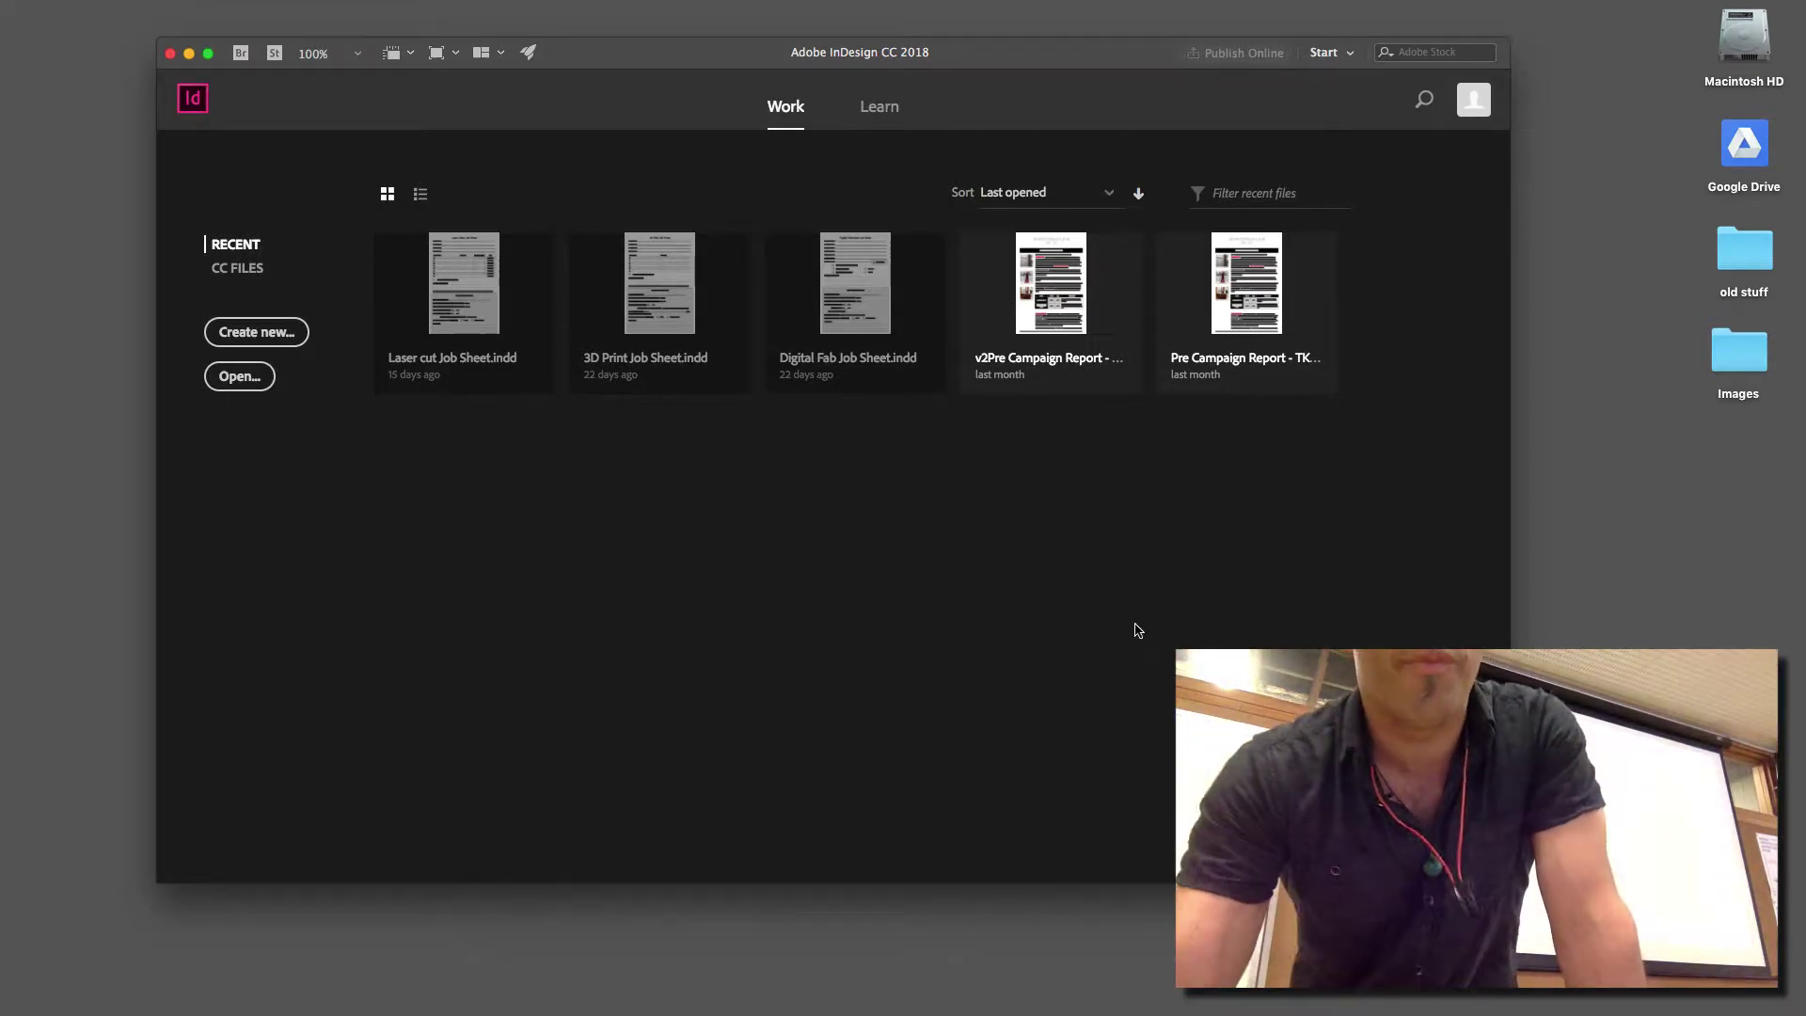
left_click(258, 335)
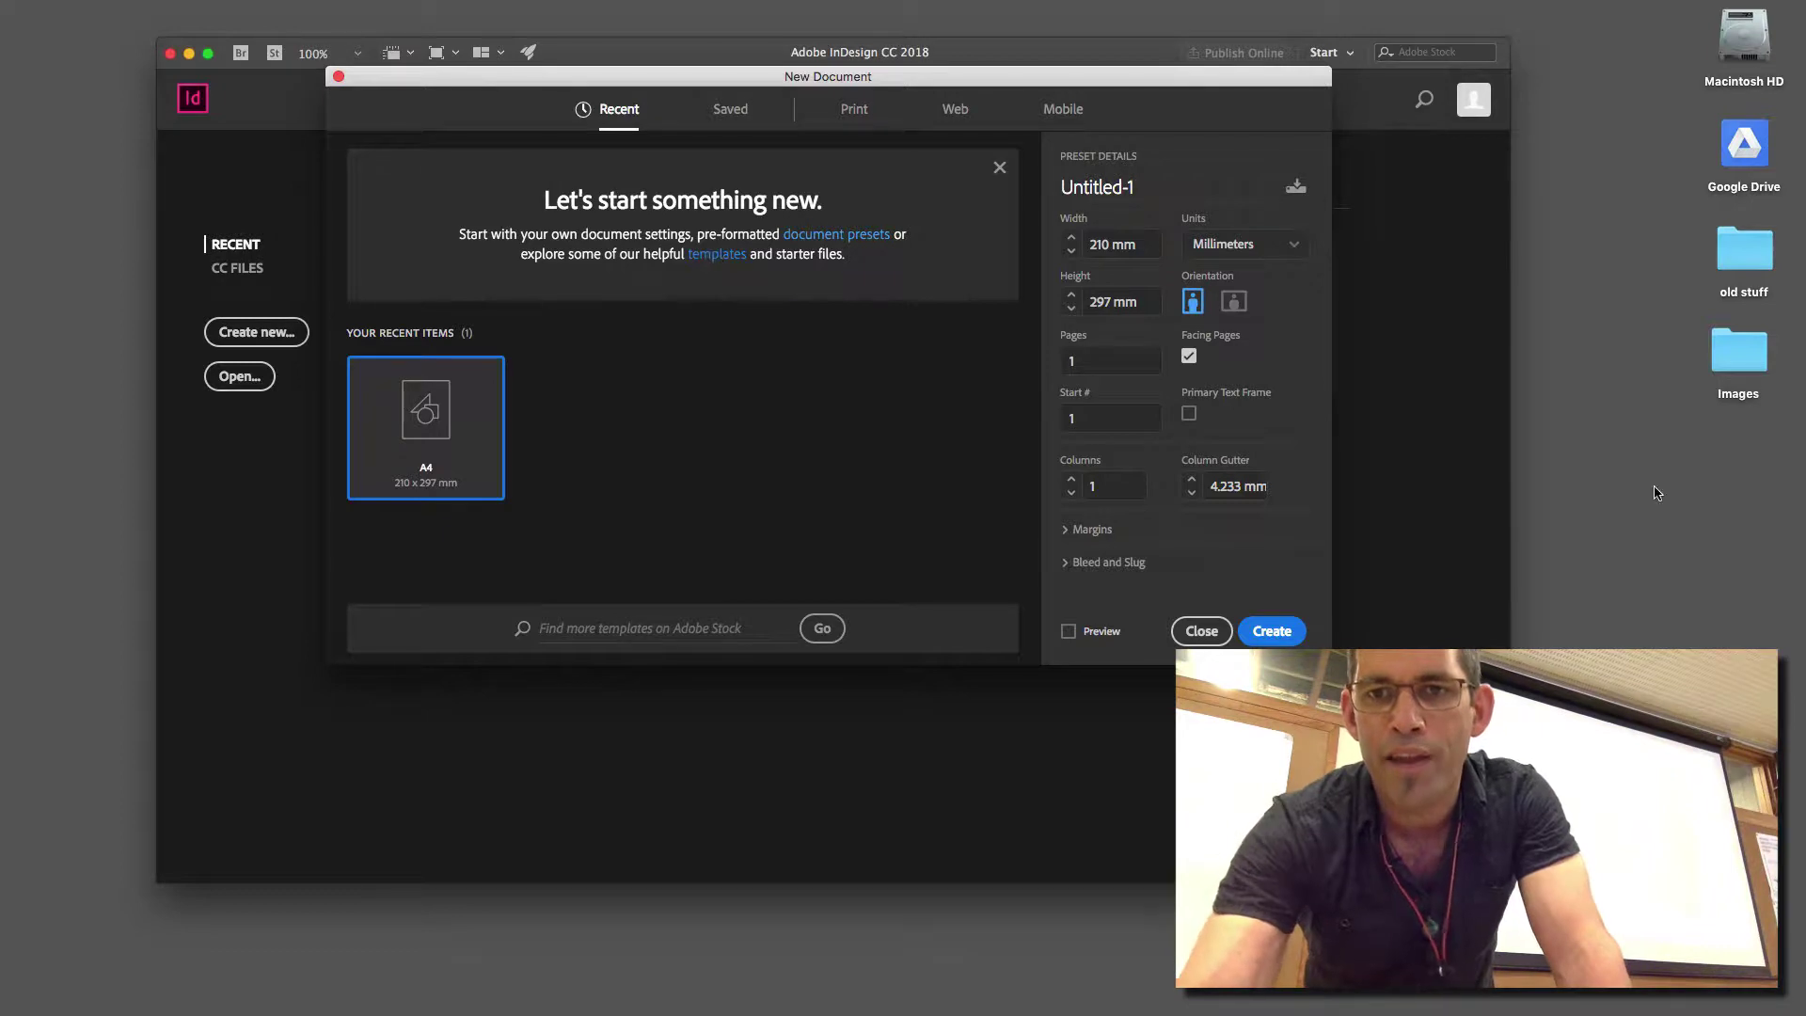
left_click(1190, 417)
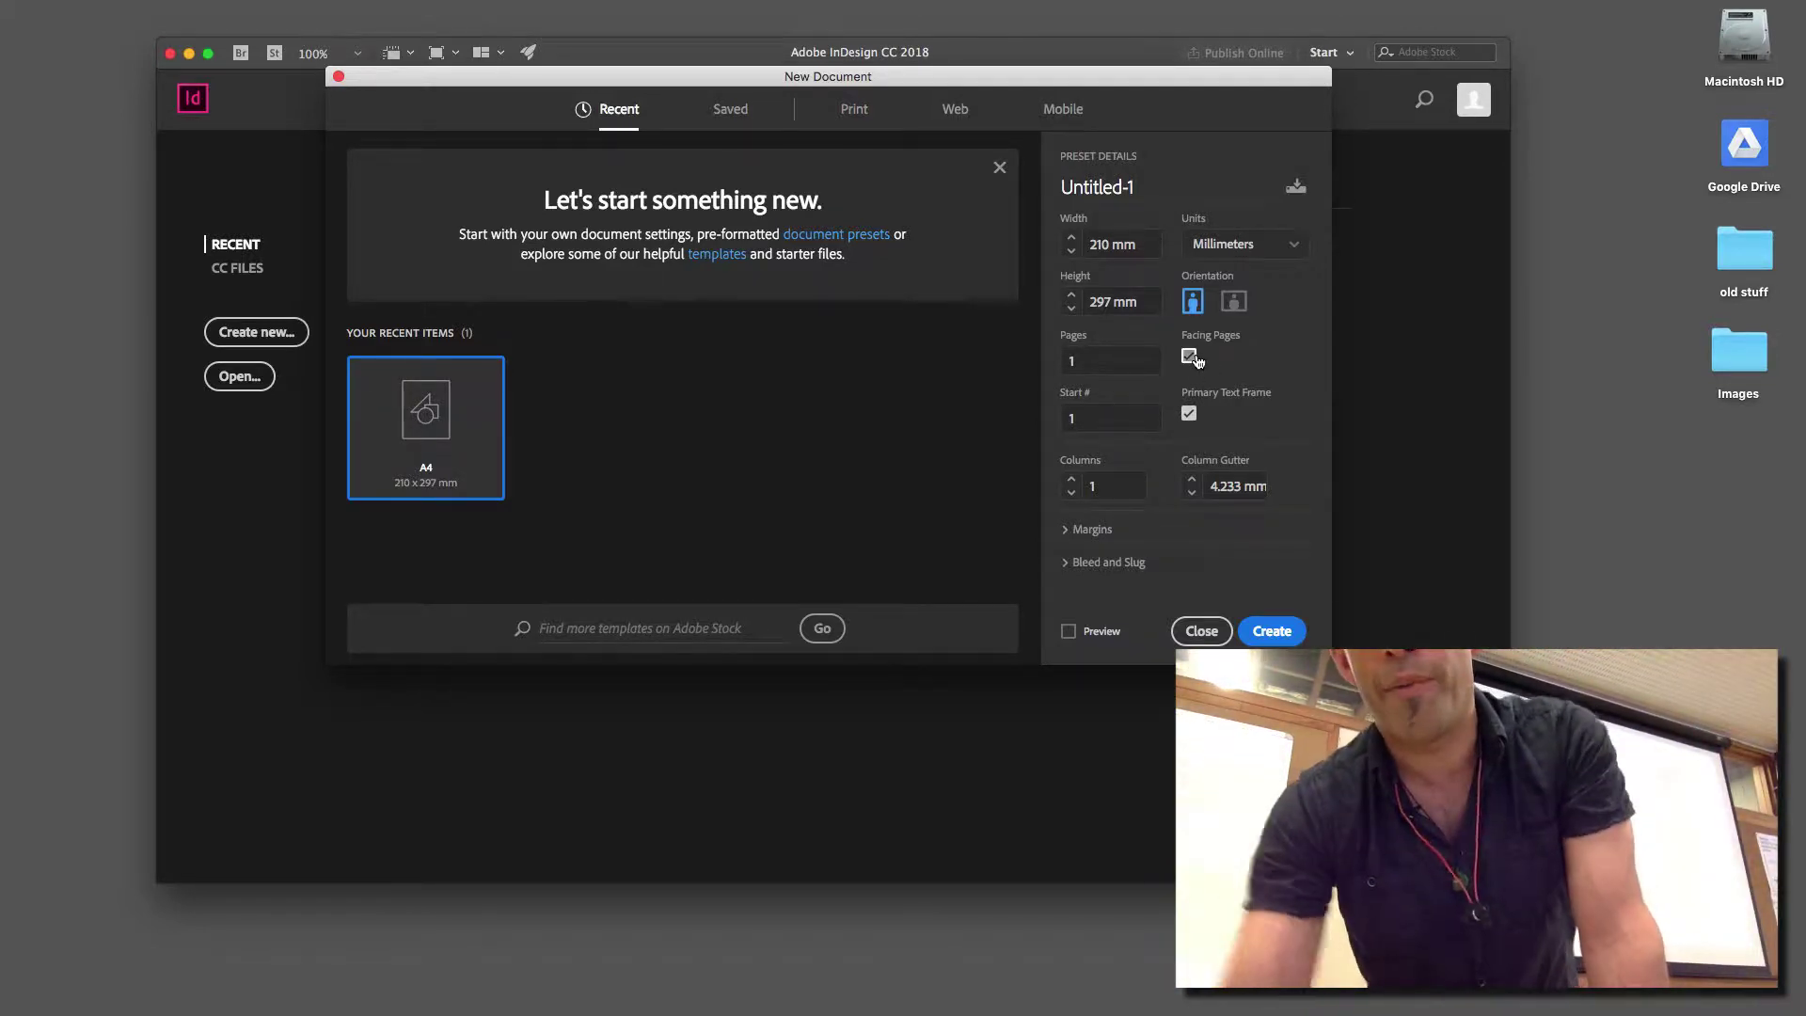
left_click(1190, 356)
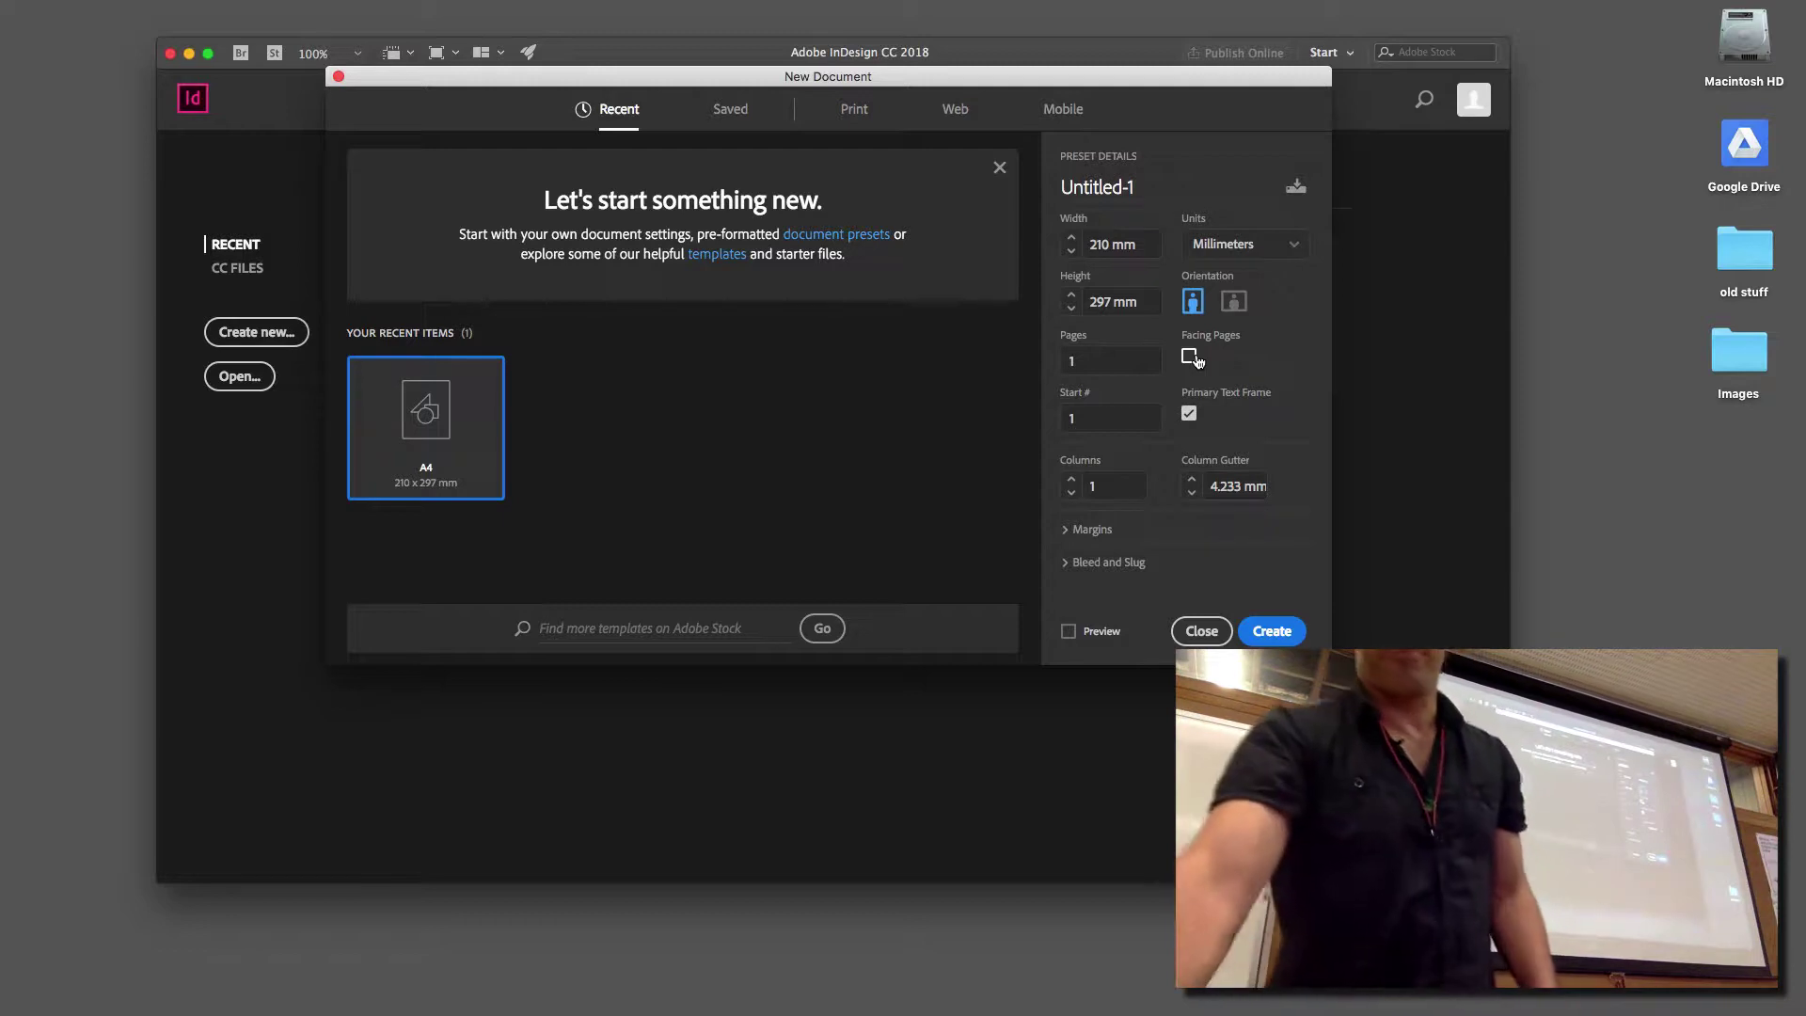
left_click(1190, 357)
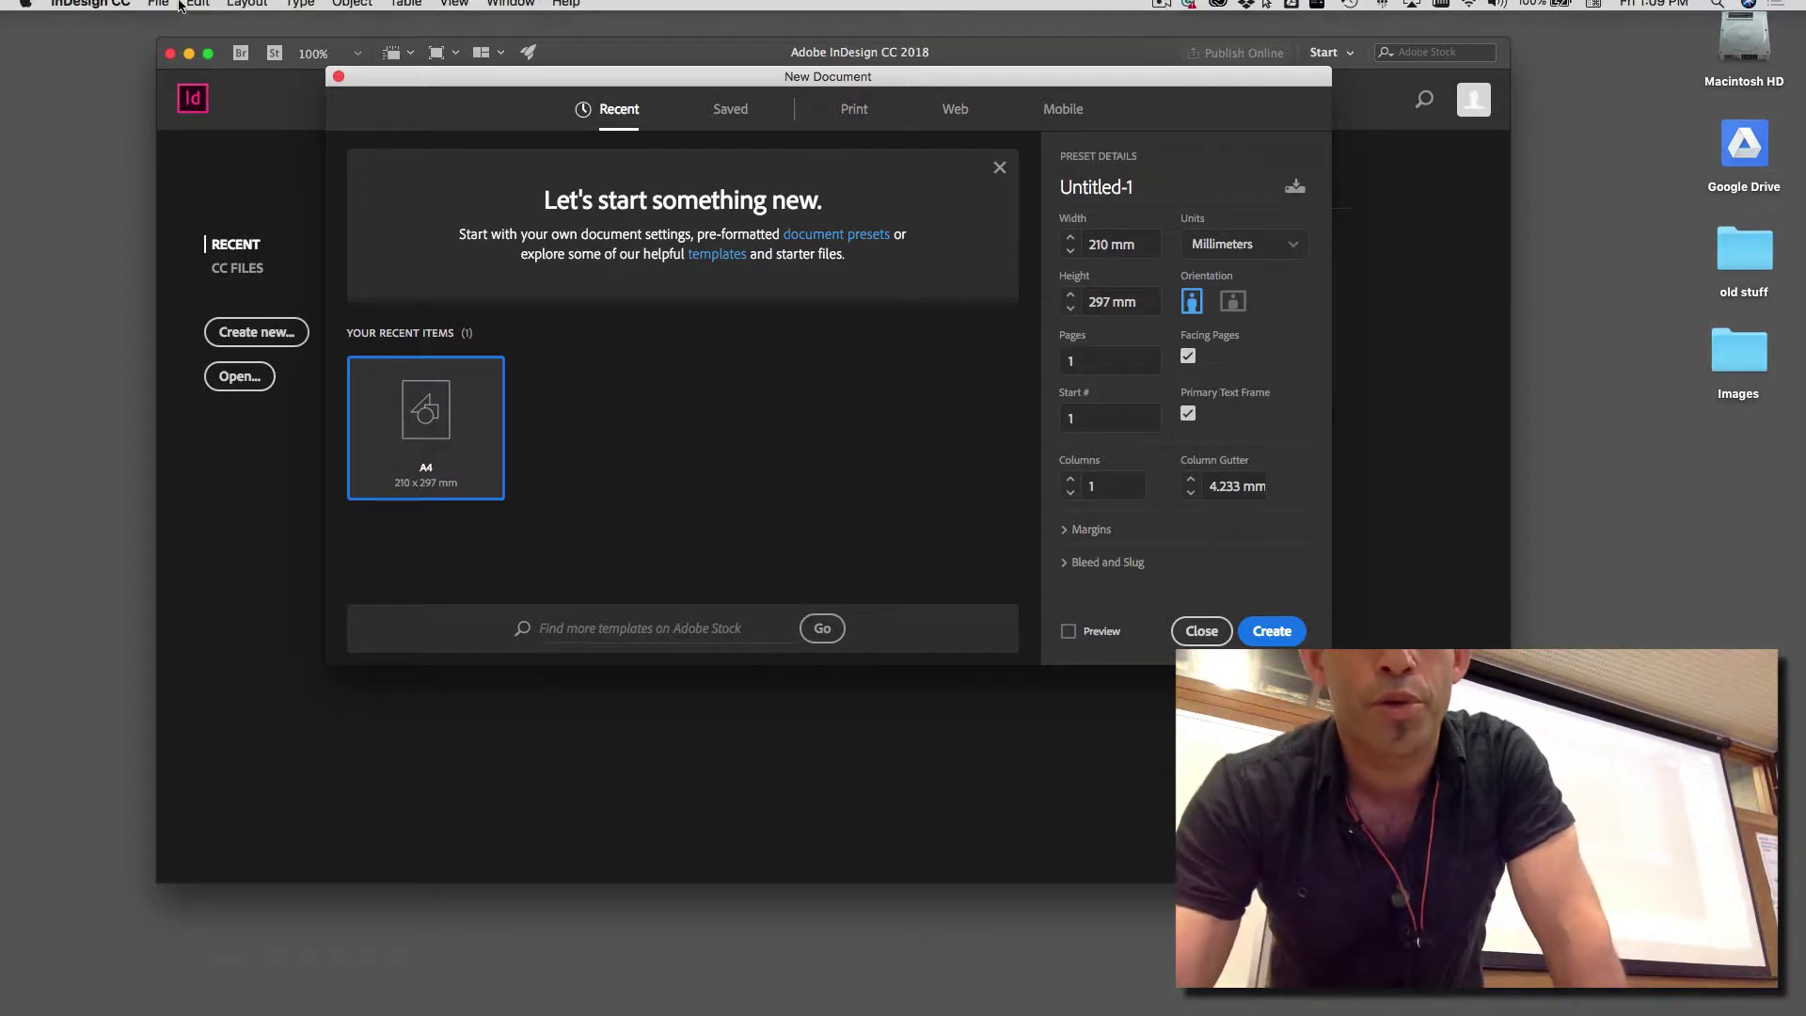
left_click(91, 11)
mouse_move(151, 15)
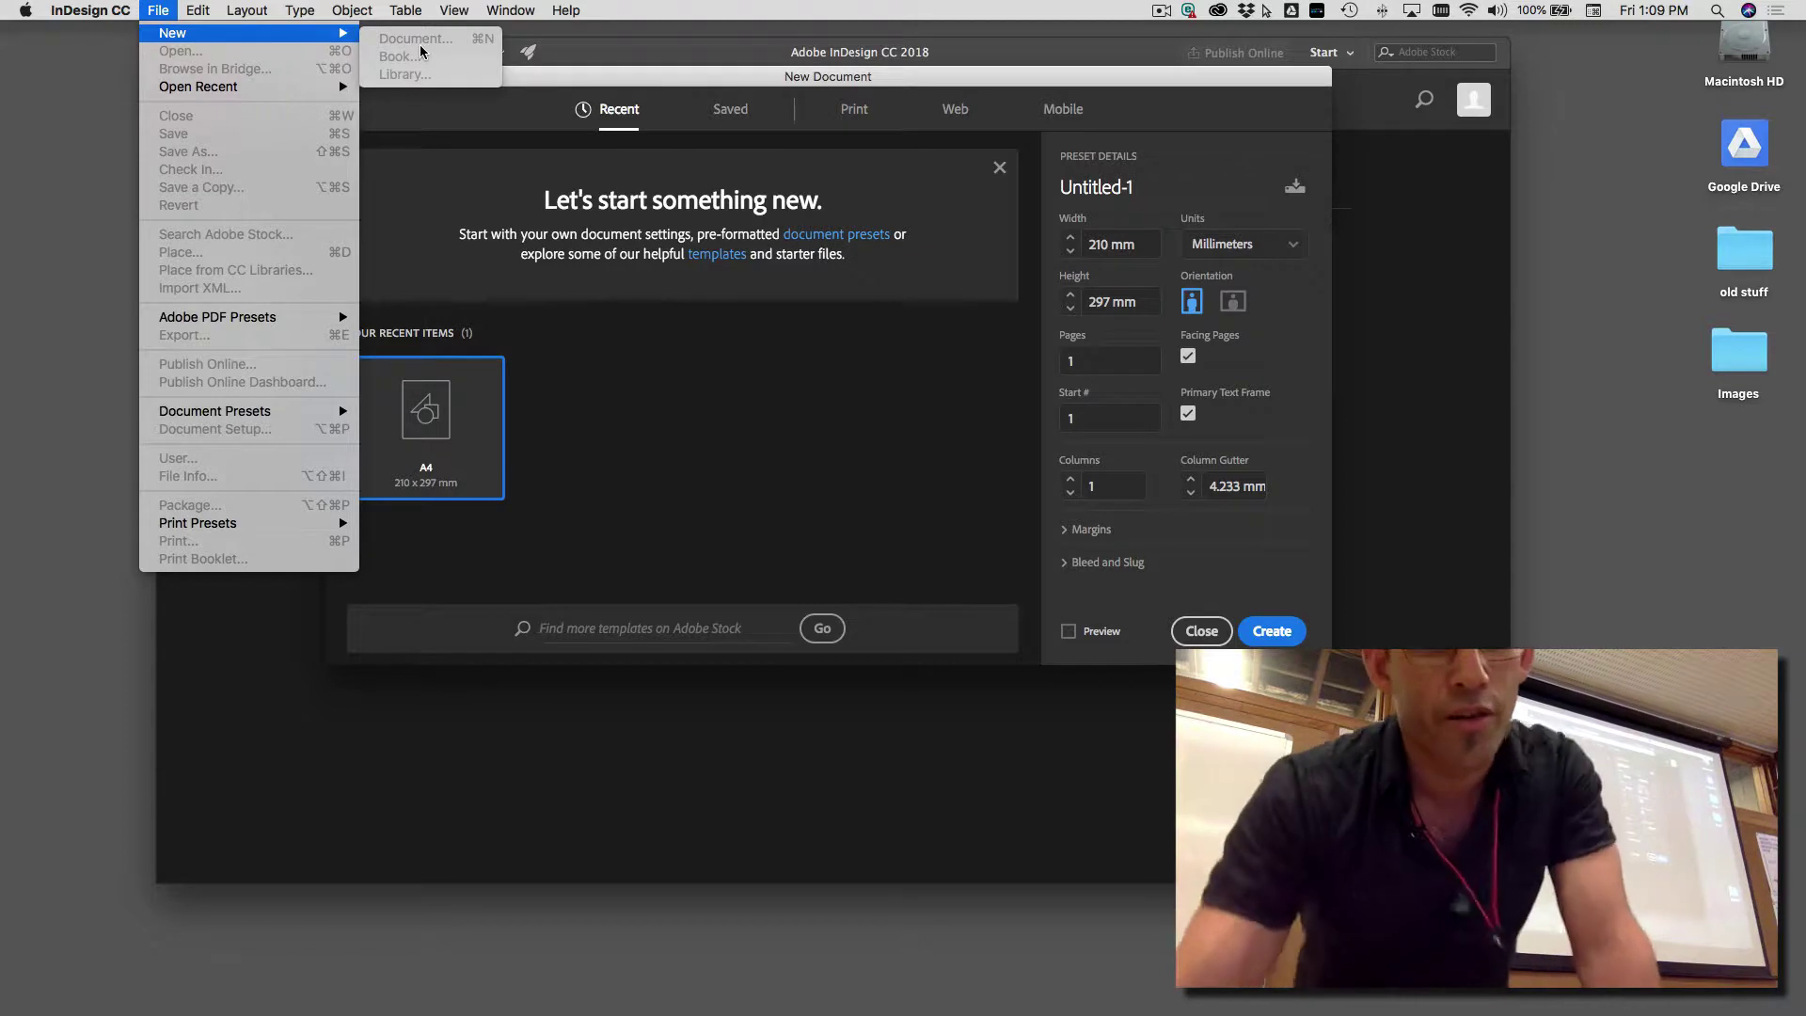
left_click(674, 52)
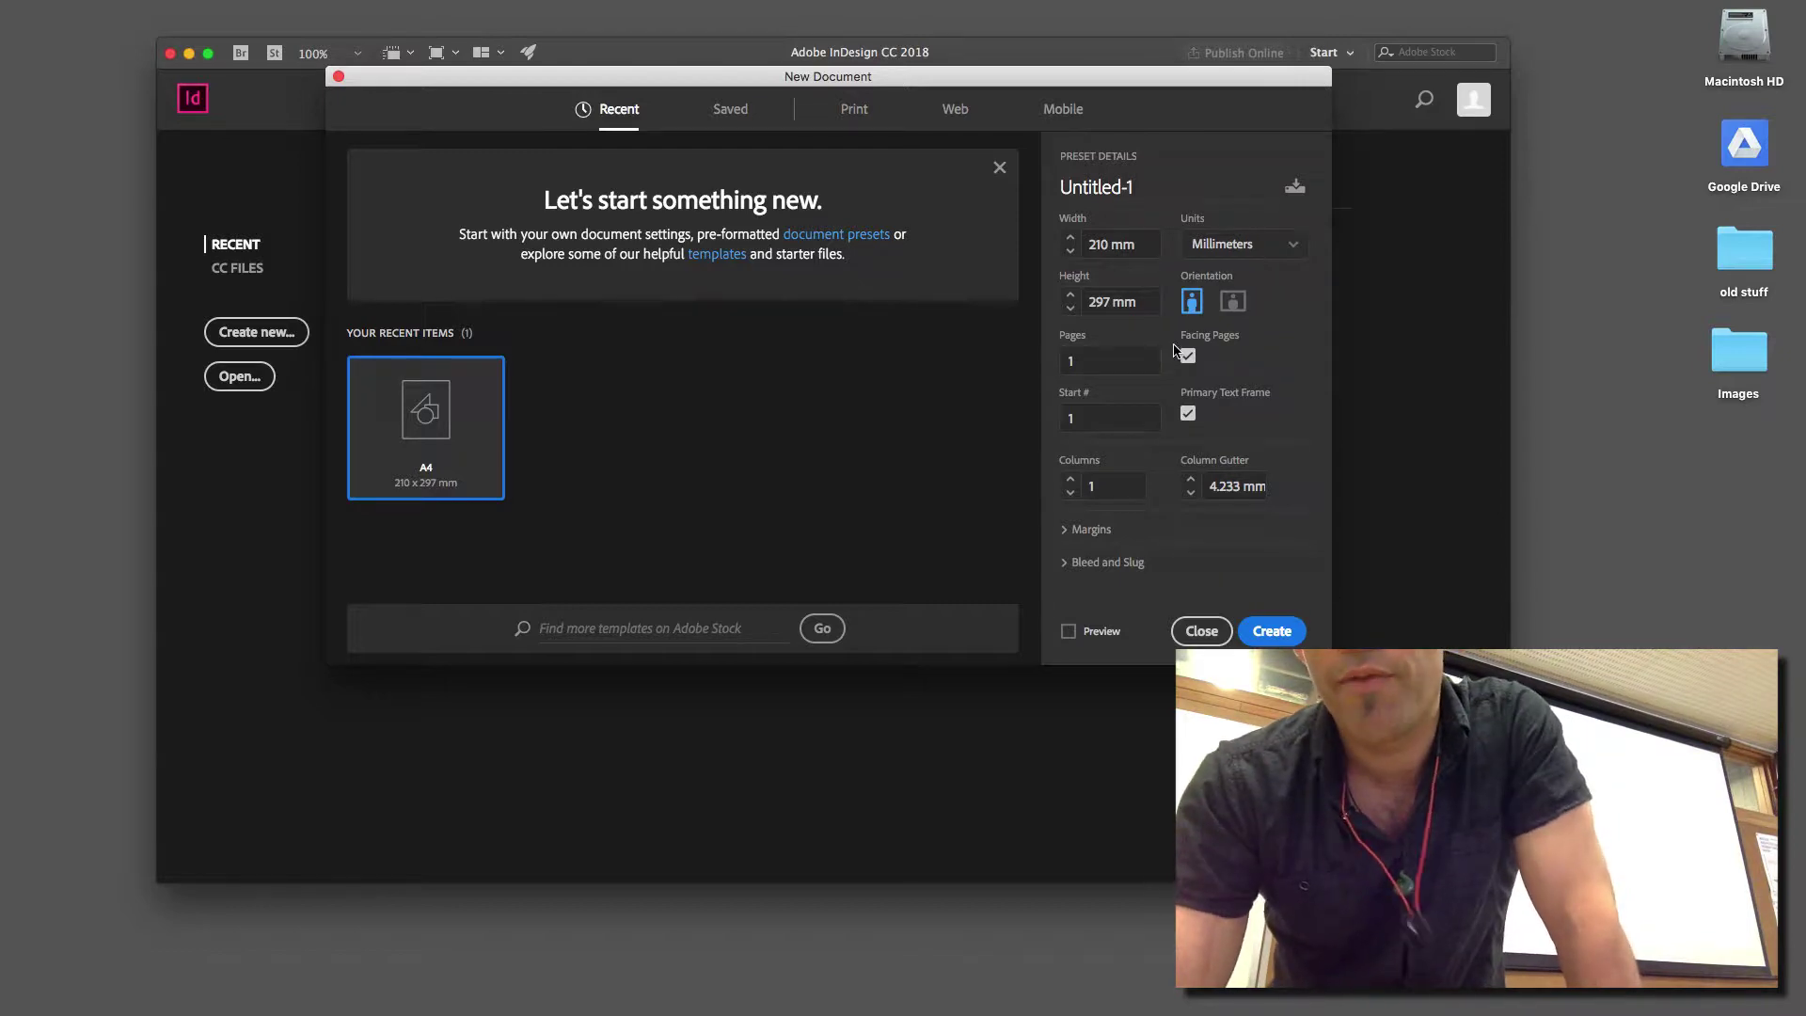
Create the document from the configured A4 settings and enlarge the application window to fill the screen.
left_click(1272, 631)
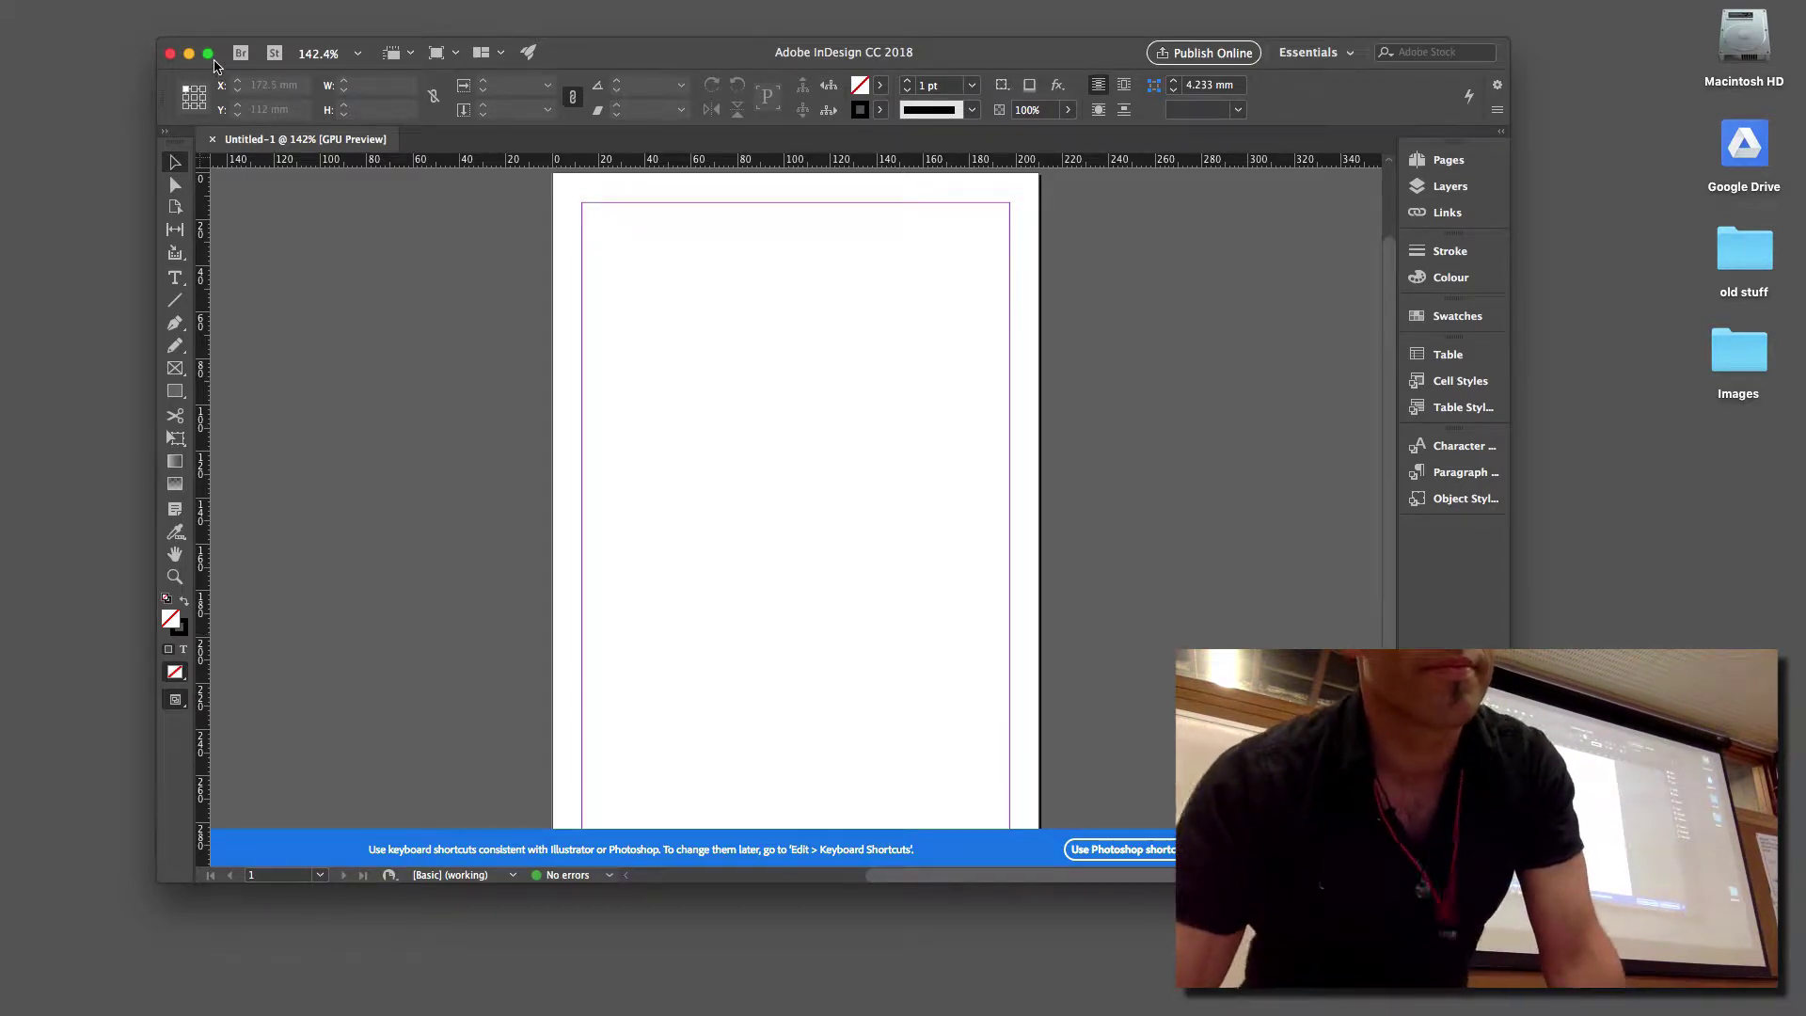
left_click(210, 55)
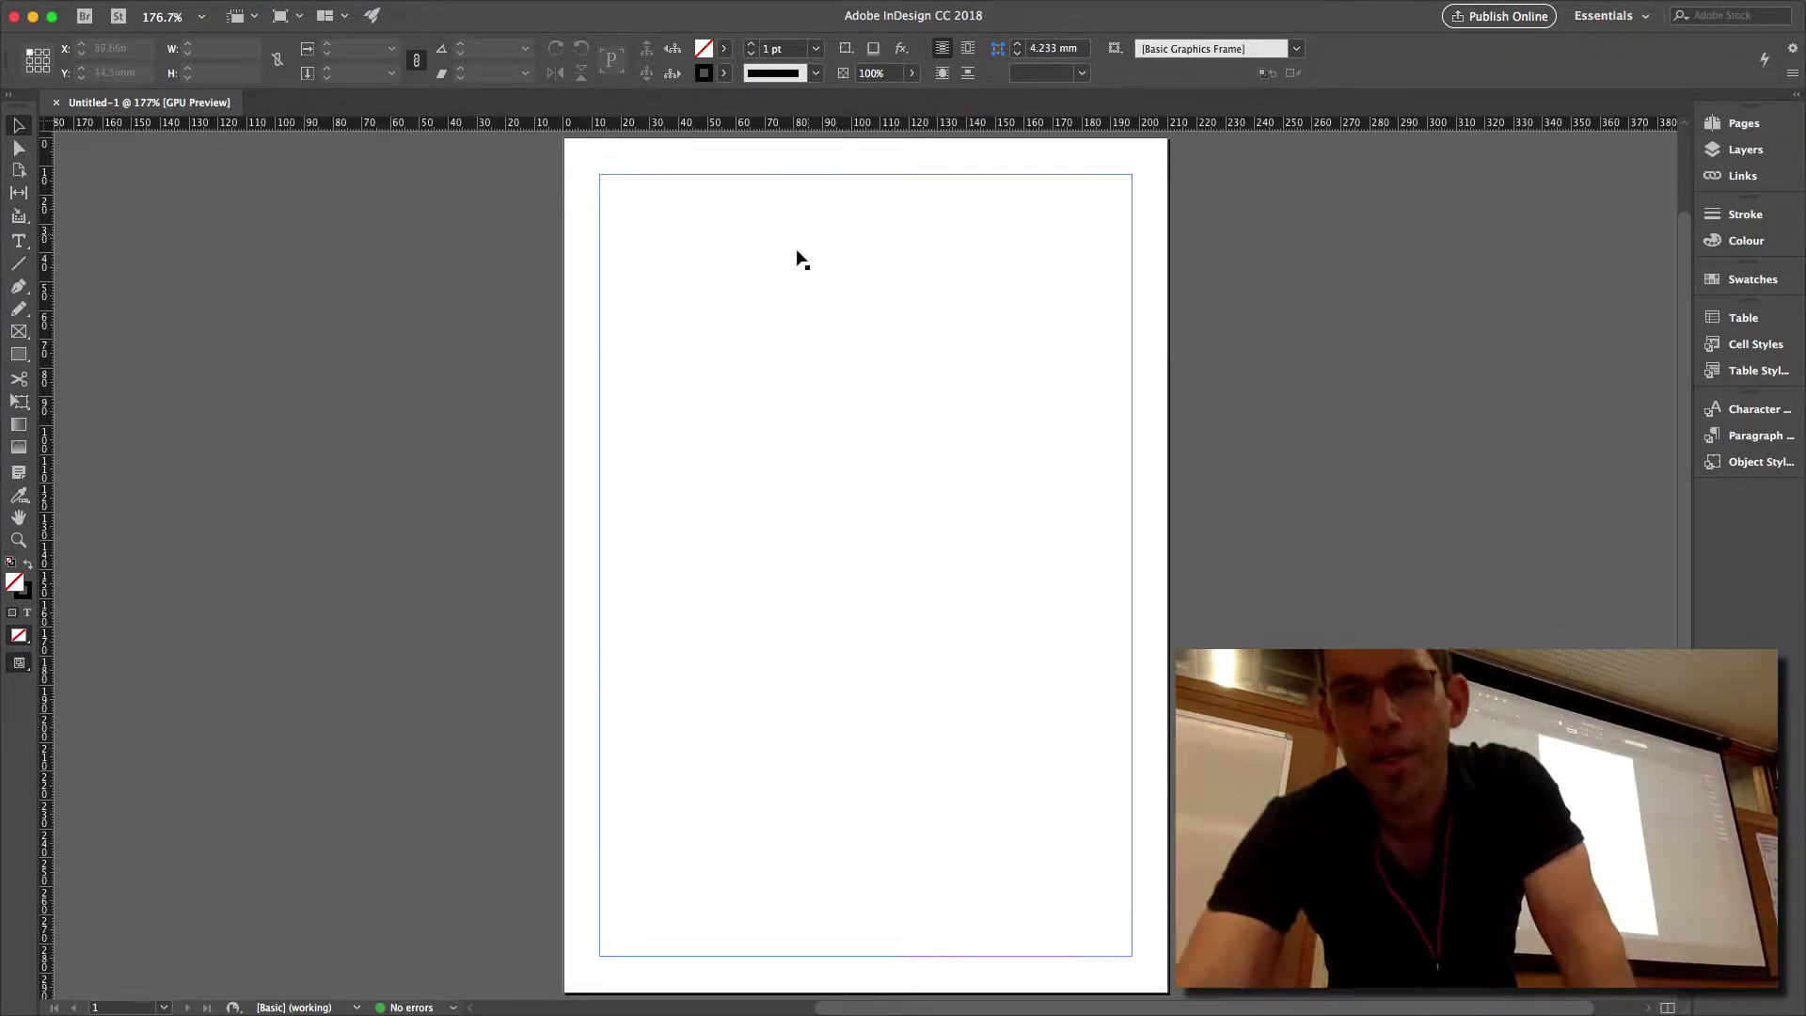
Fill the page's primary text frame with placeholder text.
left_click(753, 396)
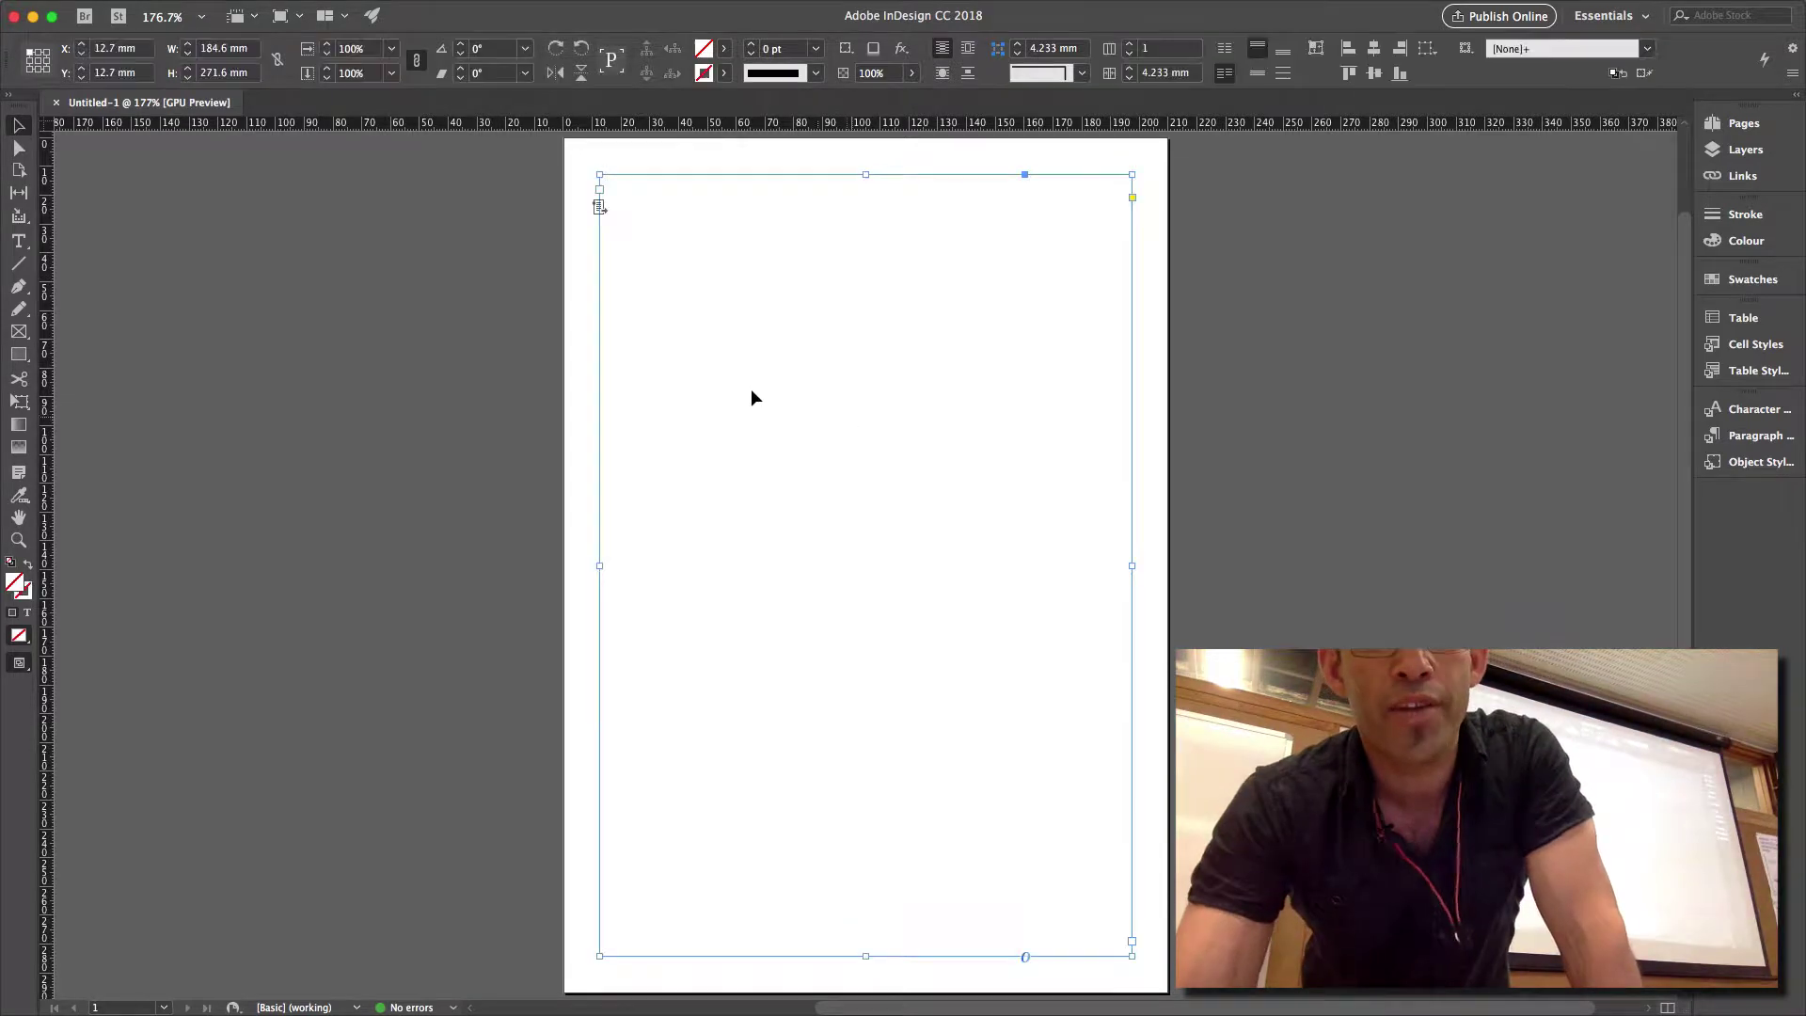
right_click(753, 311)
mouse_move(860, 738)
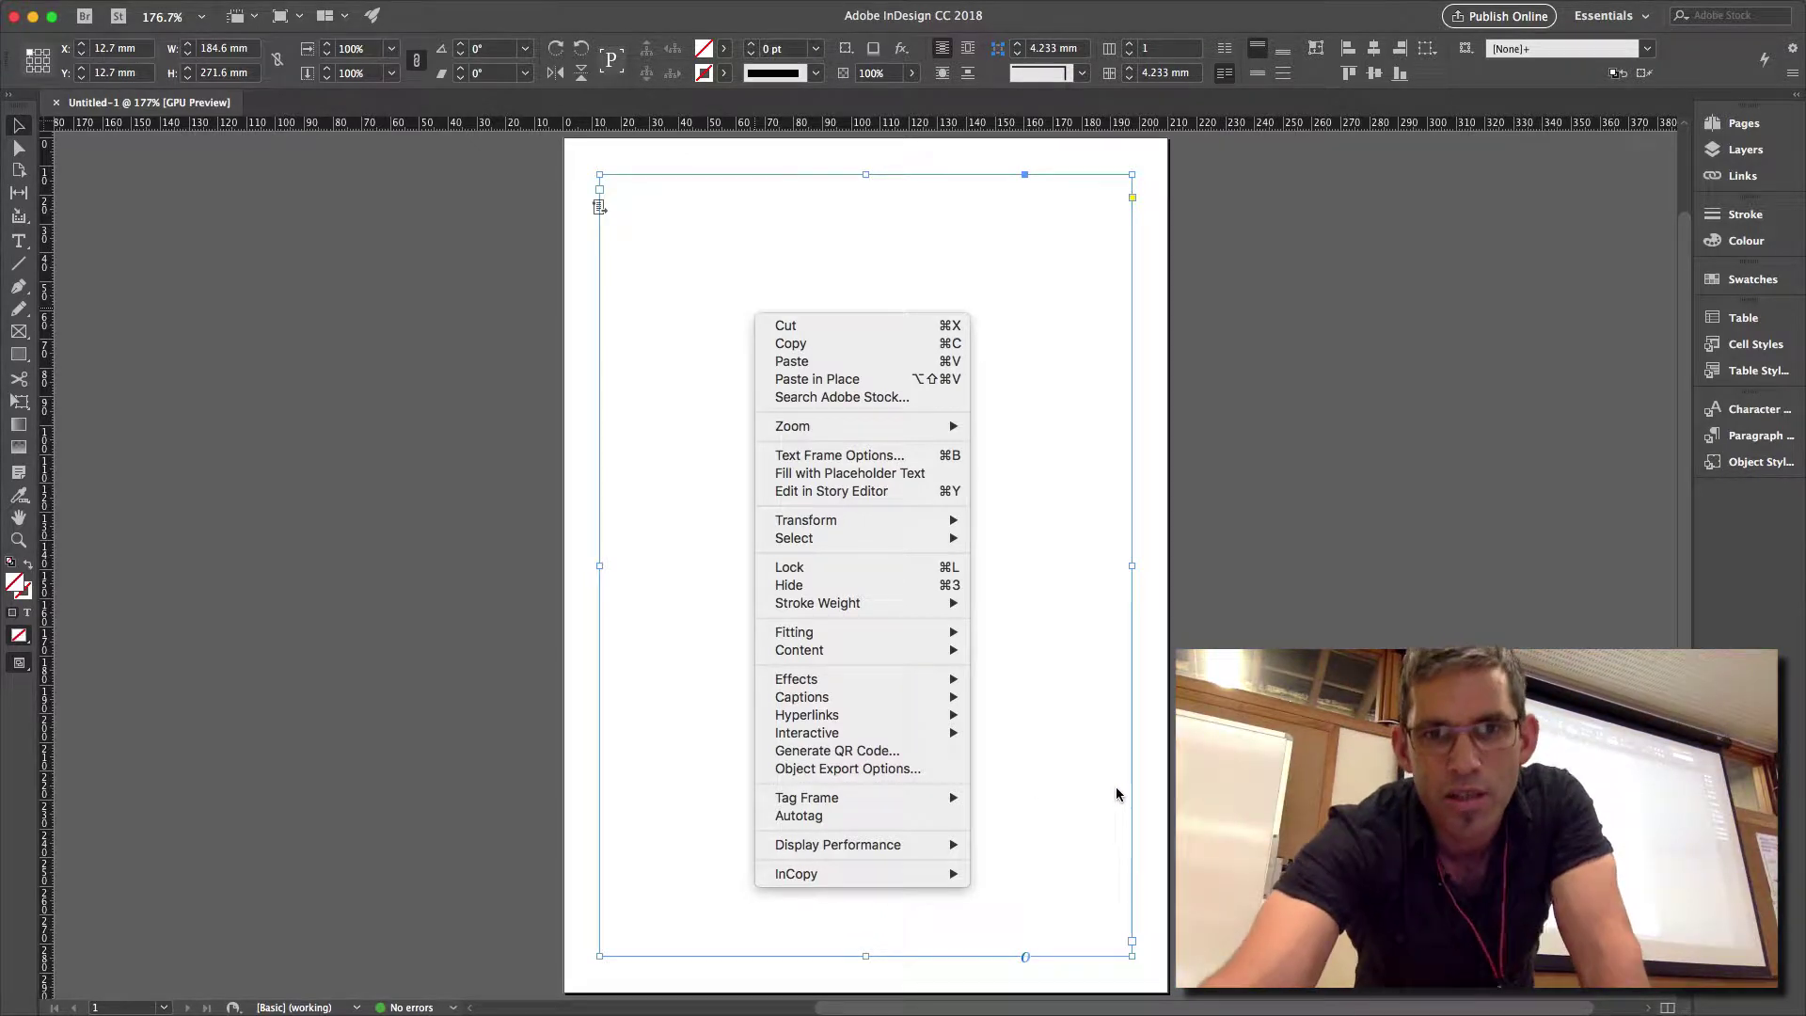
left_click(888, 473)
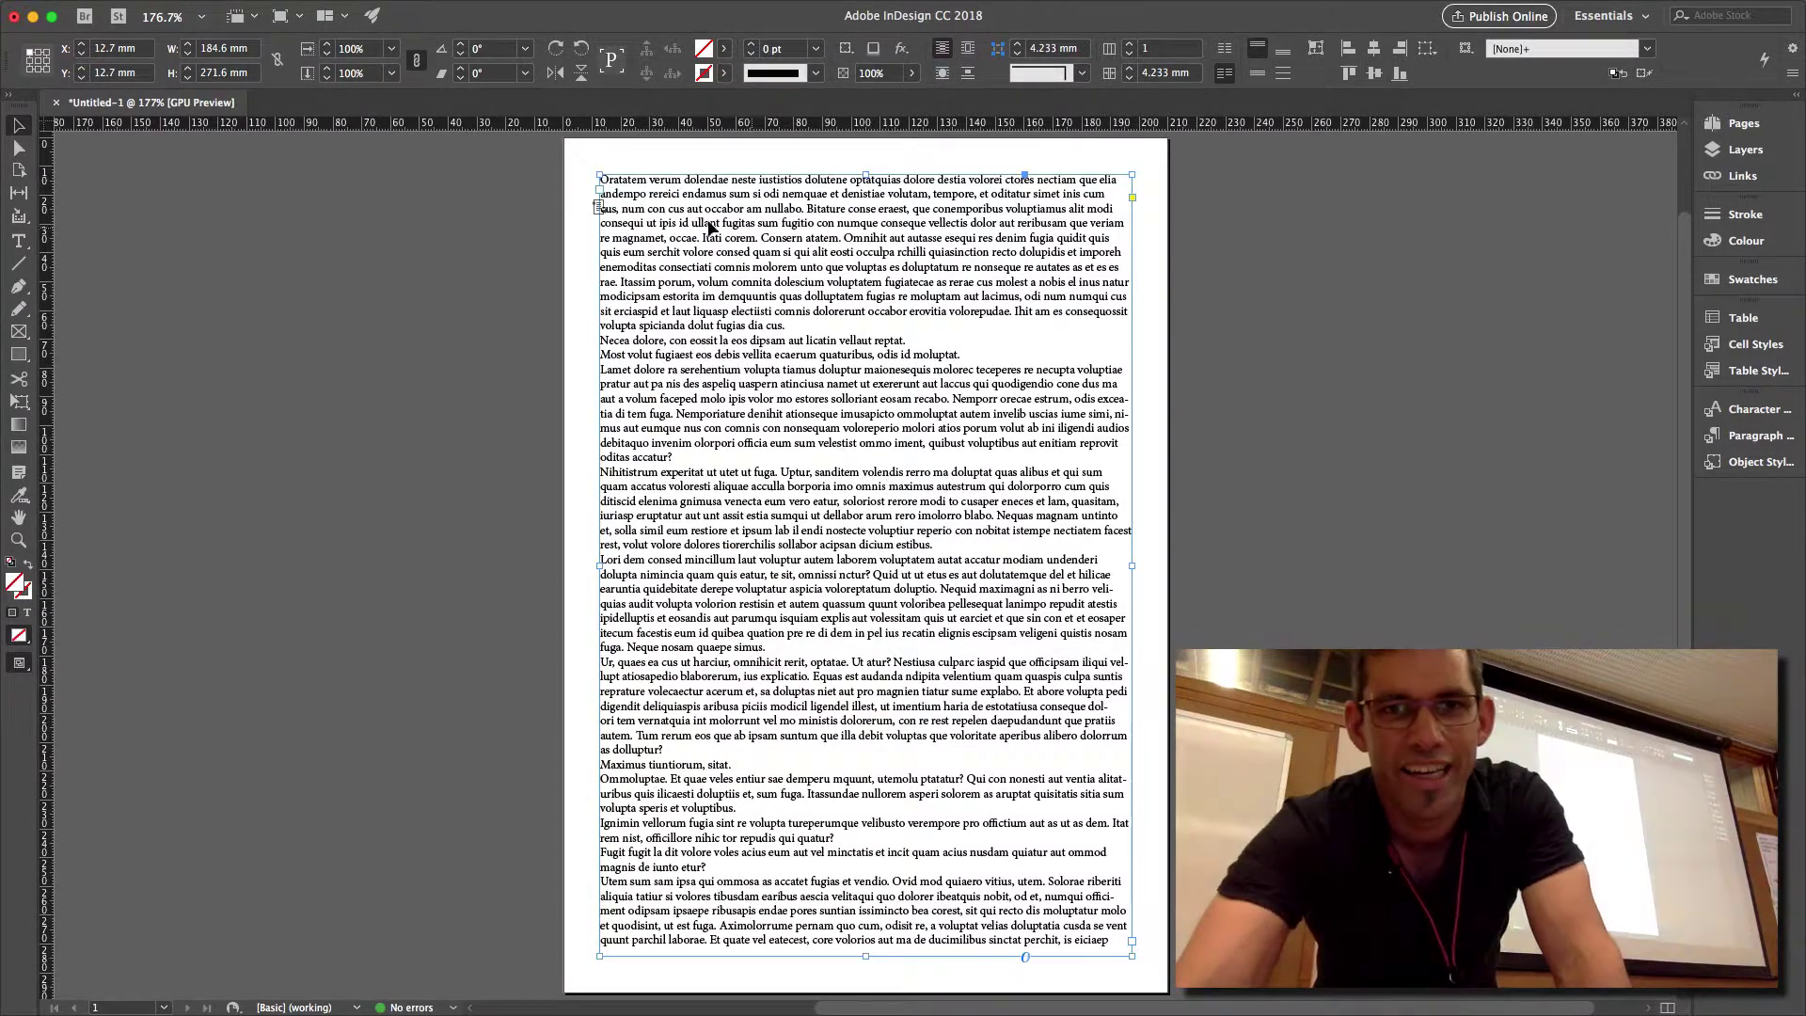
Make "Oratatem verum." a separate first paragraph ending in a full stop, and delete the "d" from "dolendae" on the line below.
double_click(673, 180)
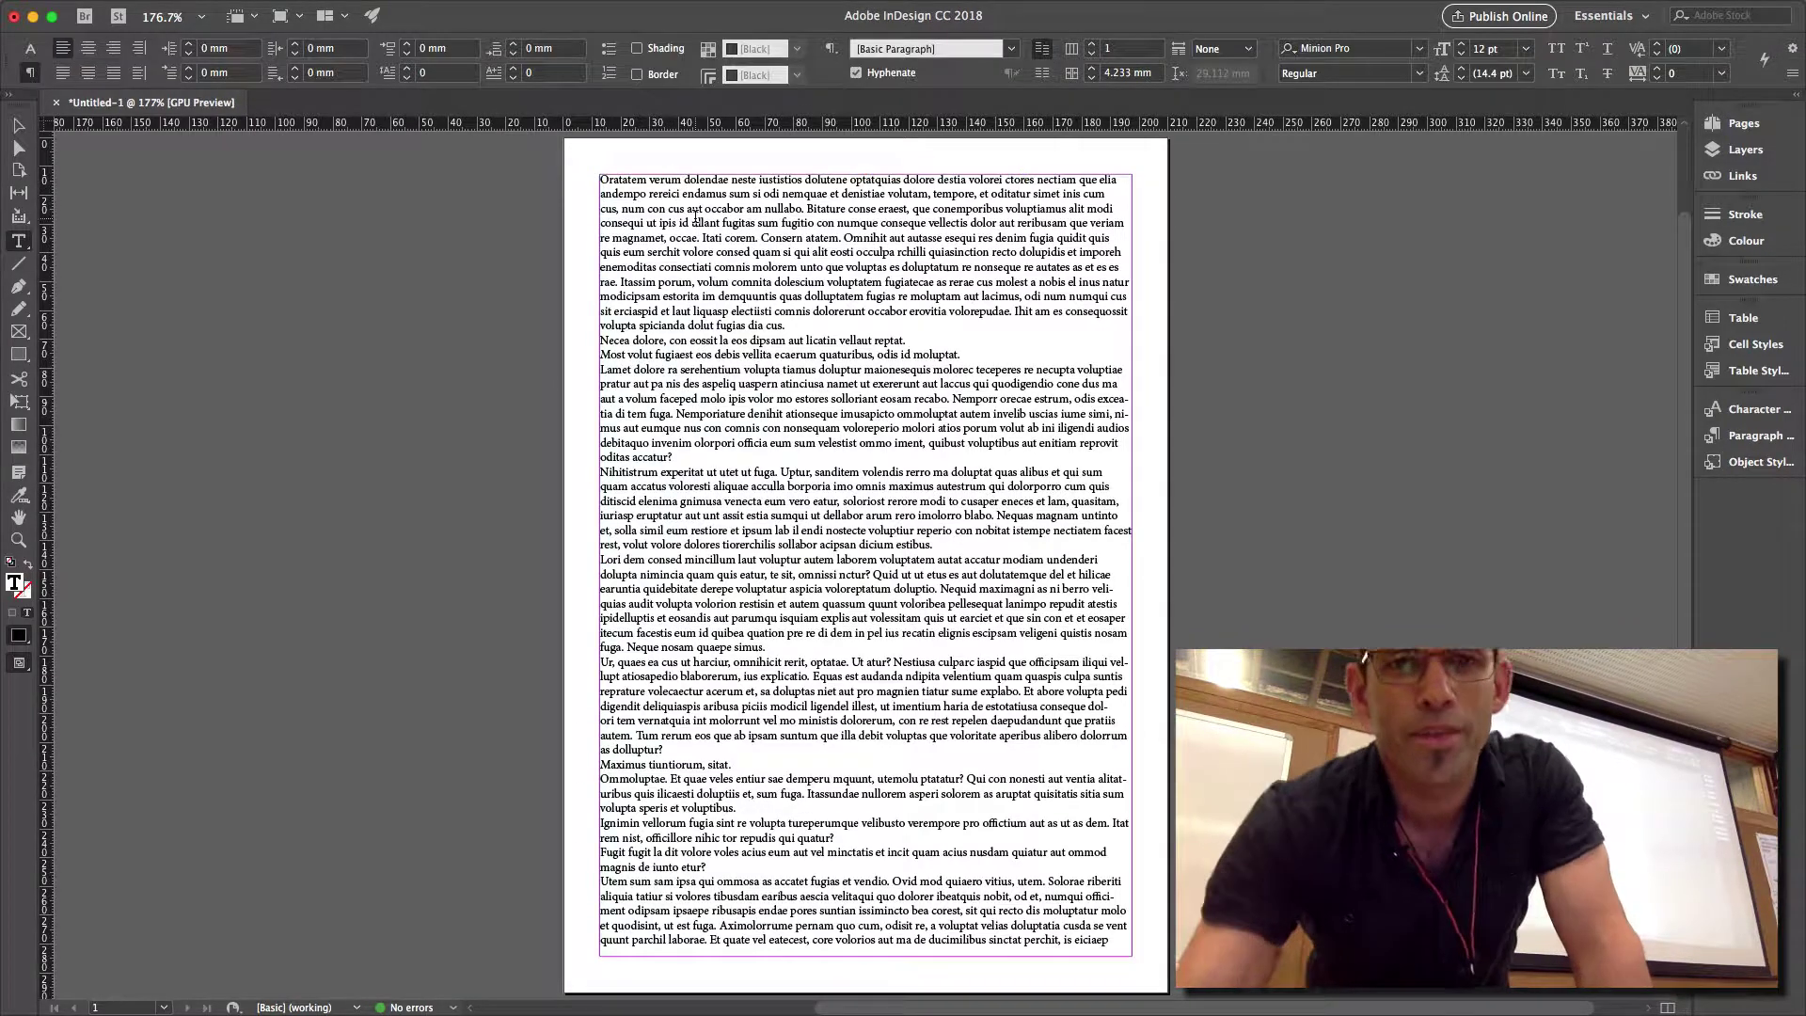
type(".")
key("Return")
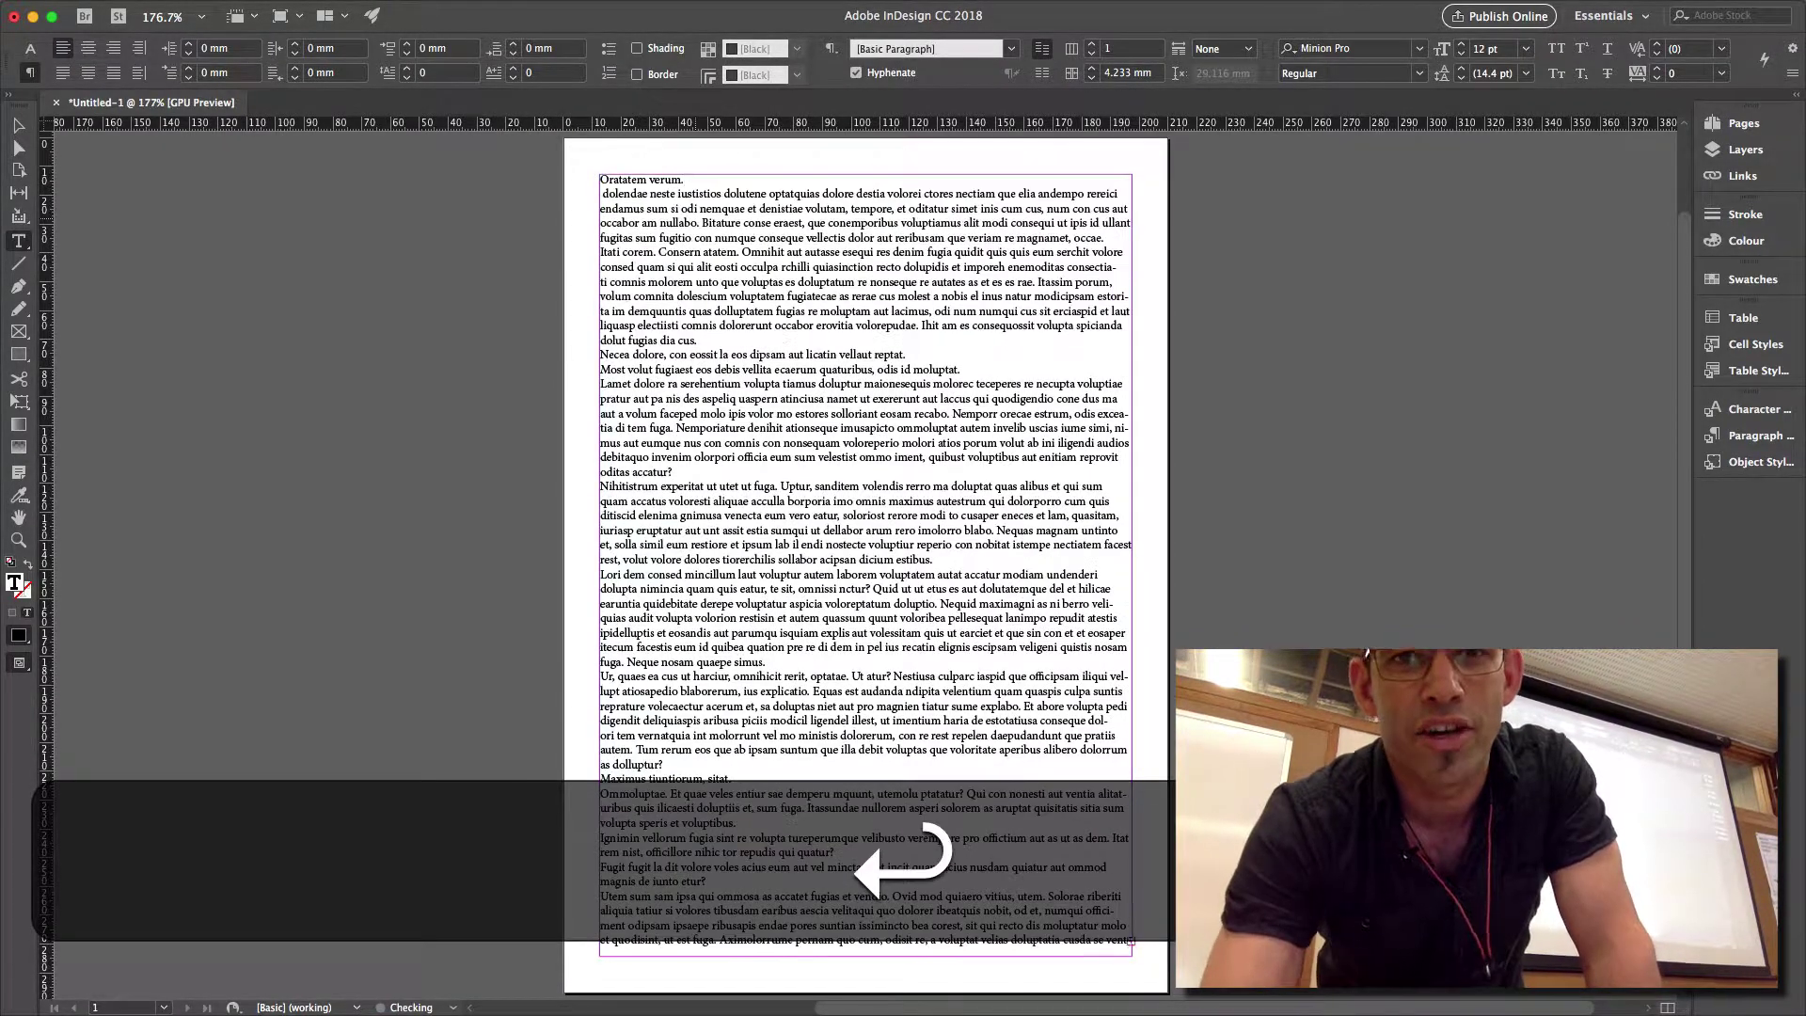
key("Up")
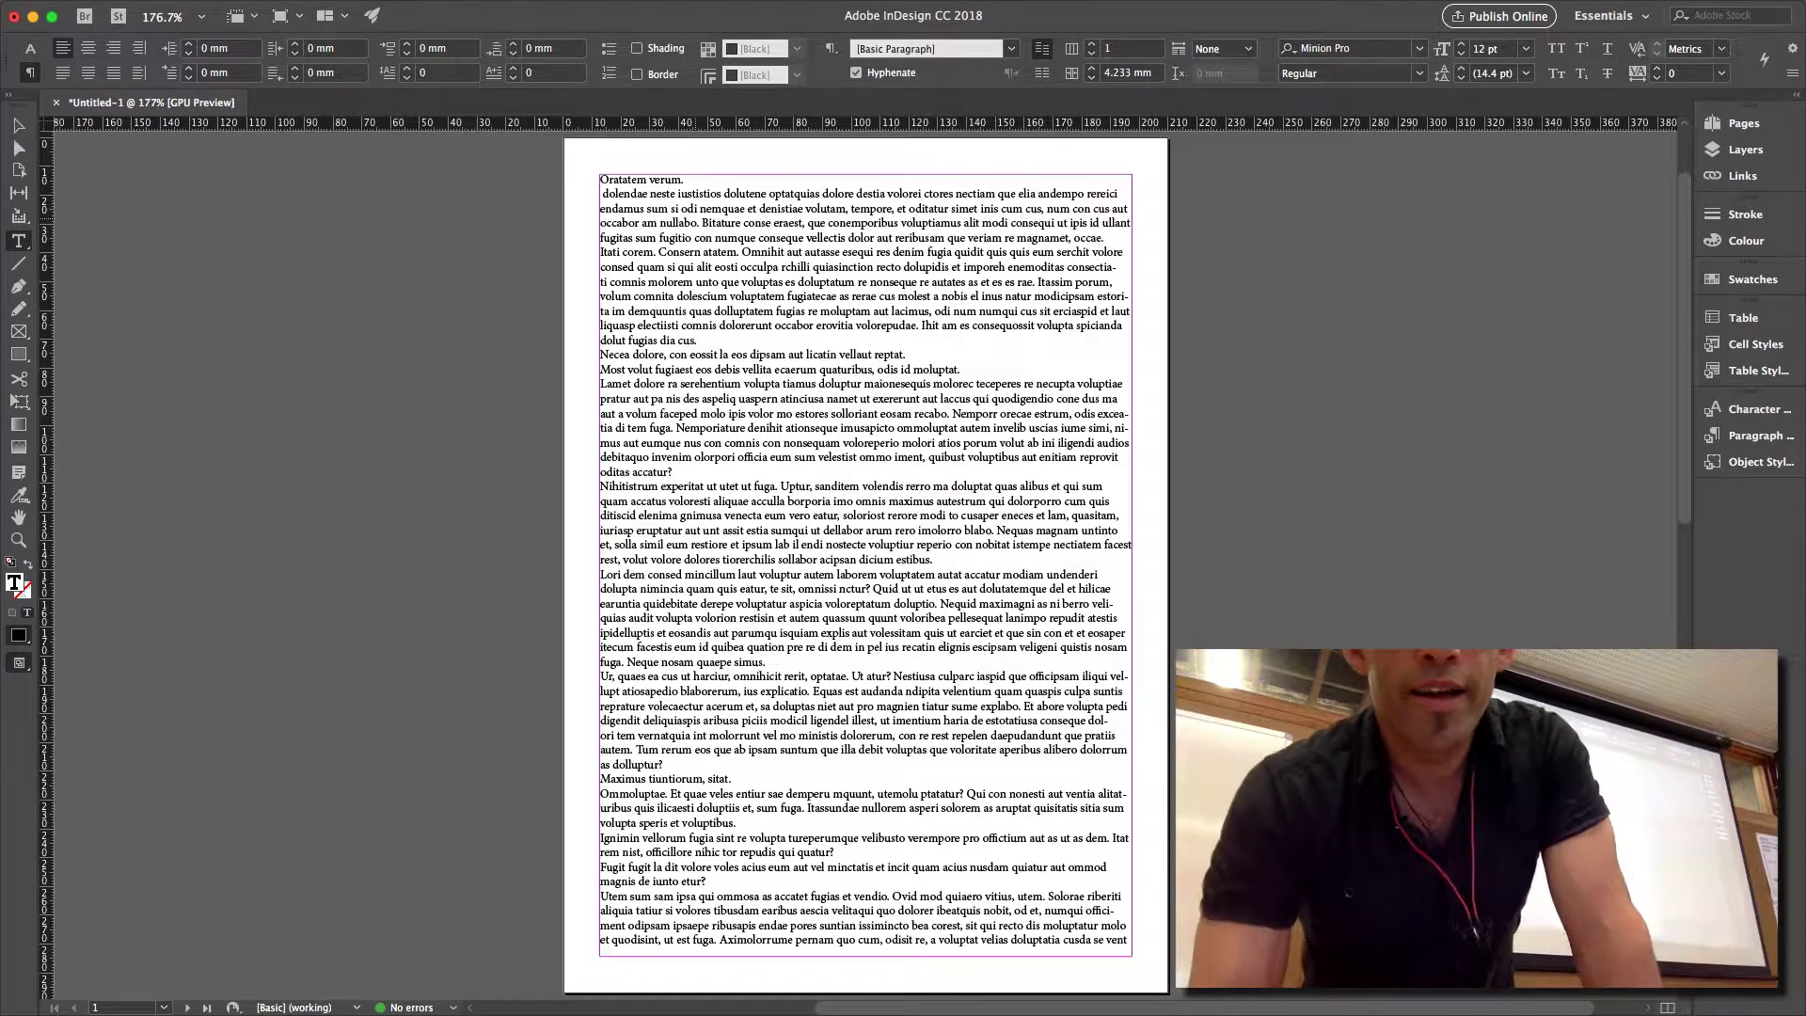
key("Down")
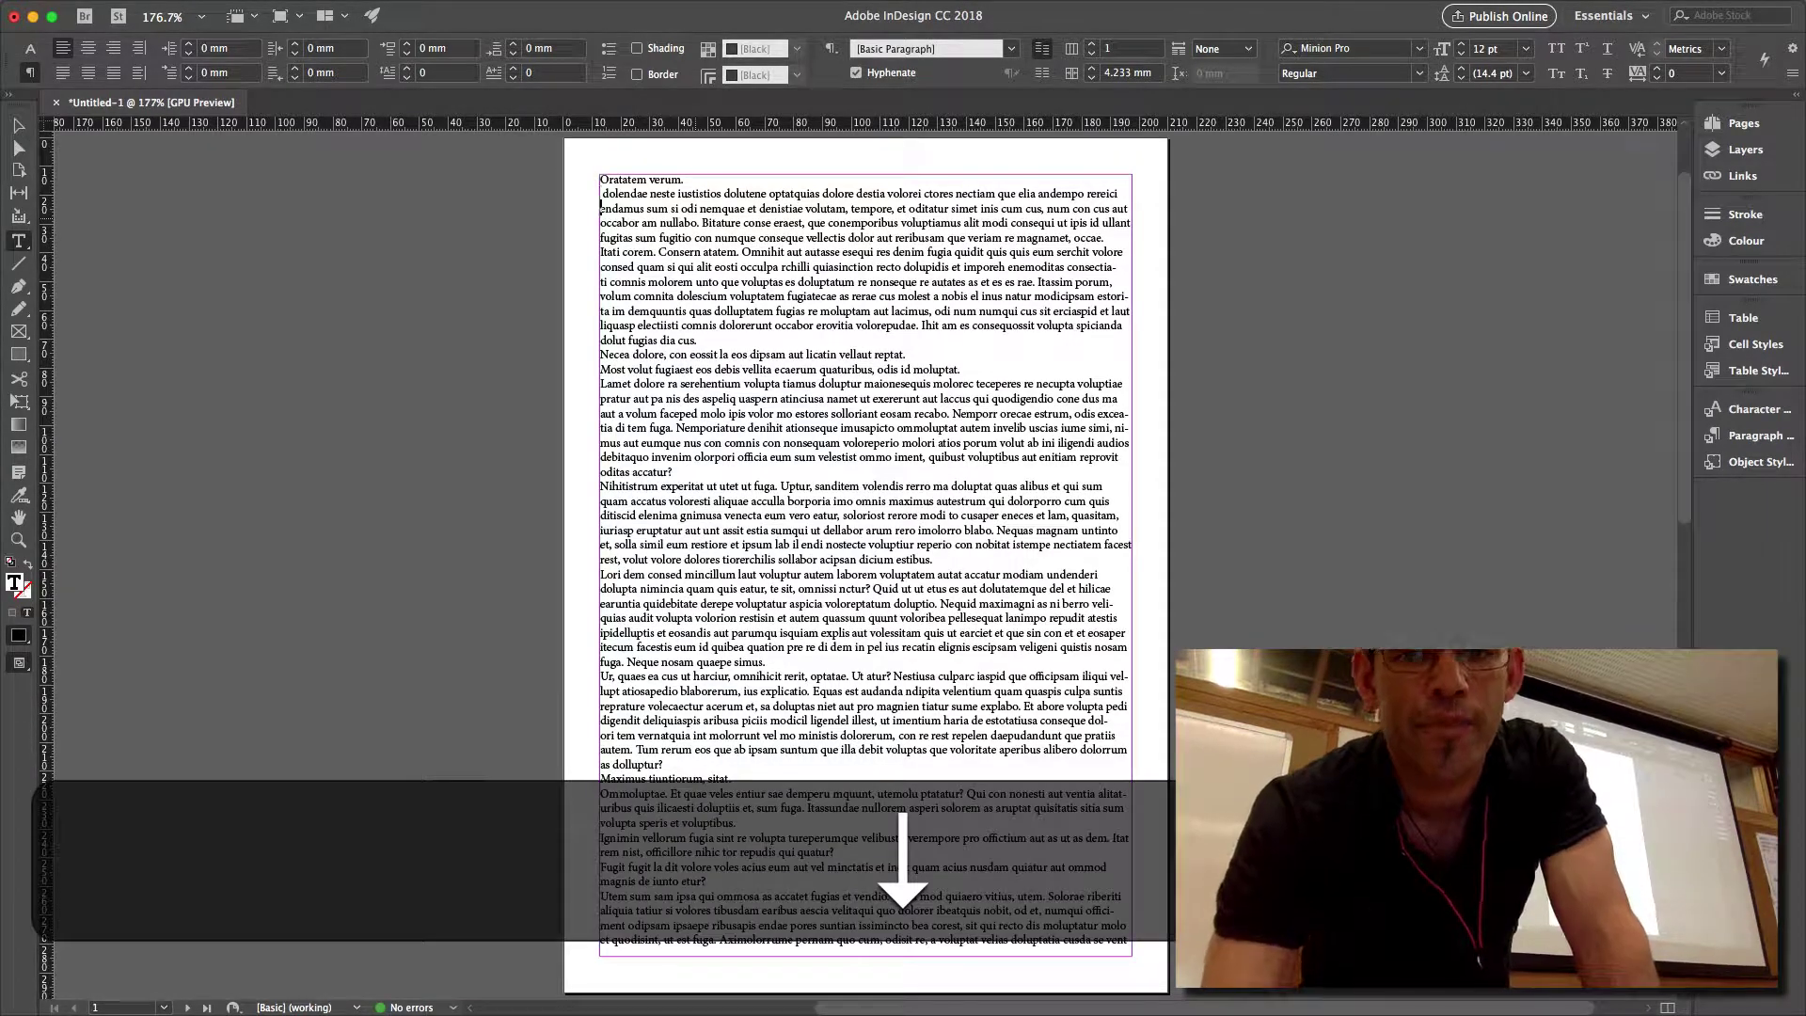
key("Right")
key("BackSpace")
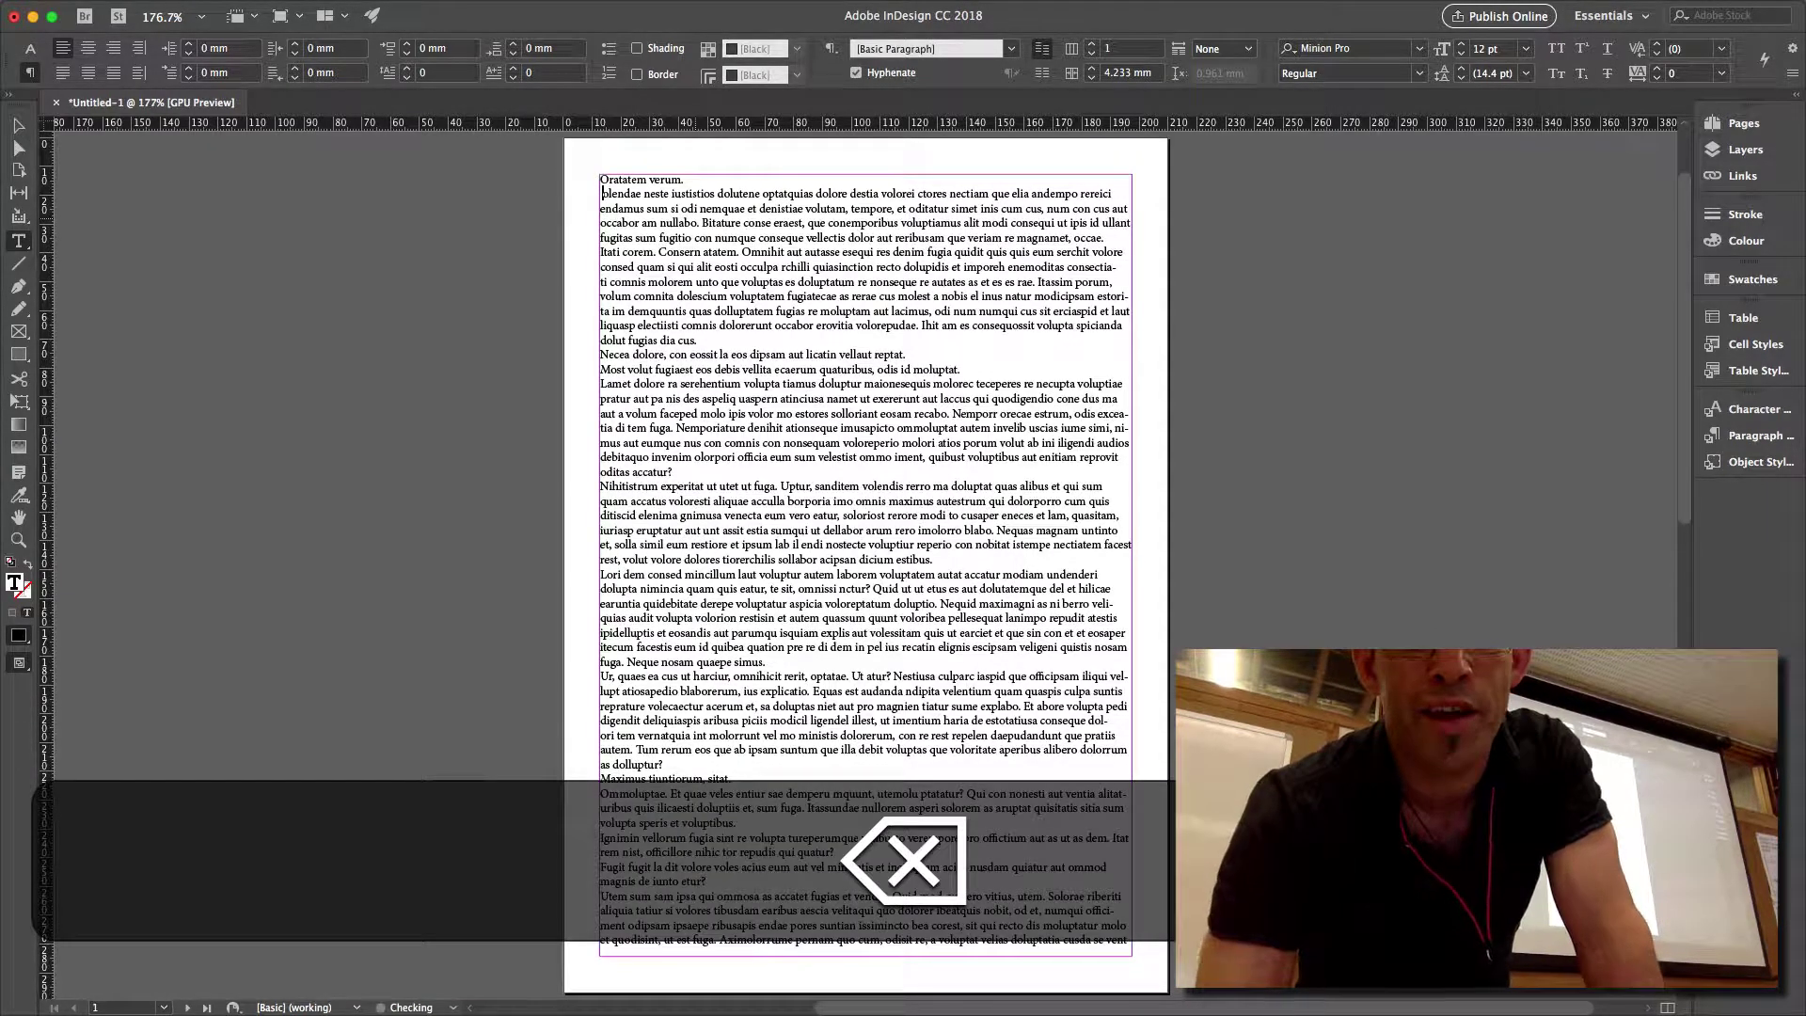
key("Up")
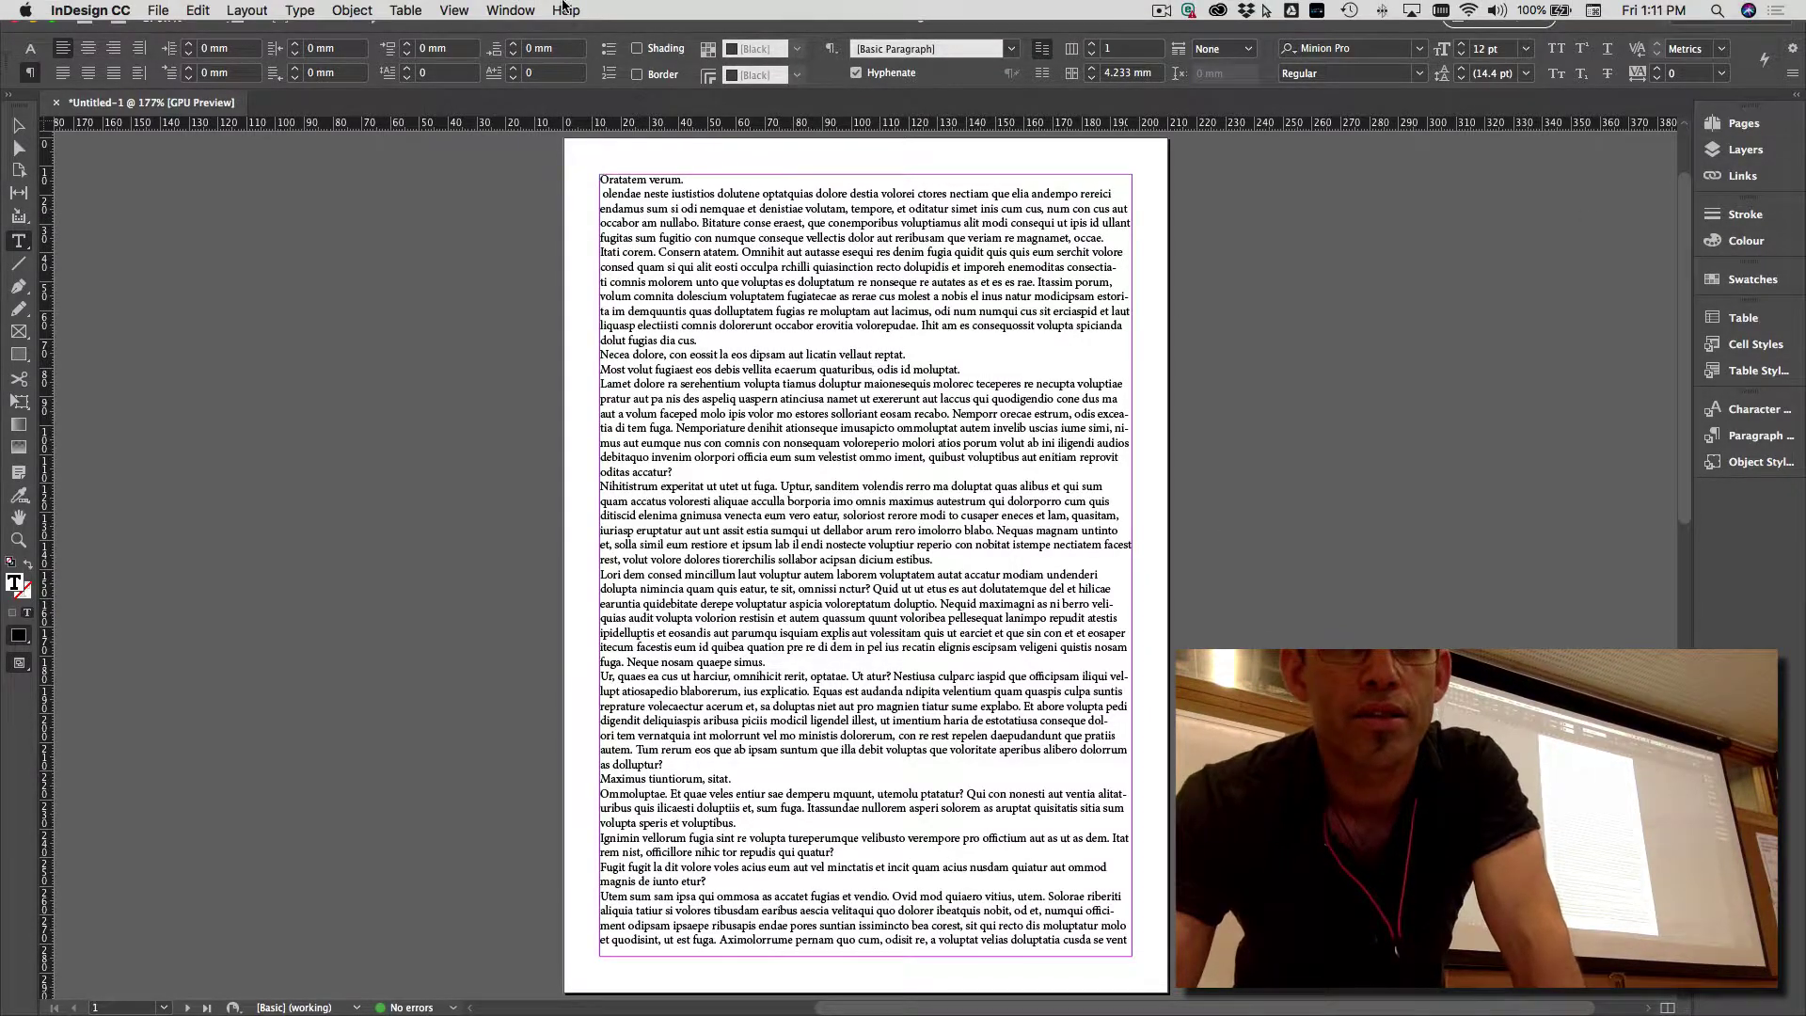
Try the Advanced workspace and return to the Essentials workspace.
left_click(510, 11)
mouse_move(527, 58)
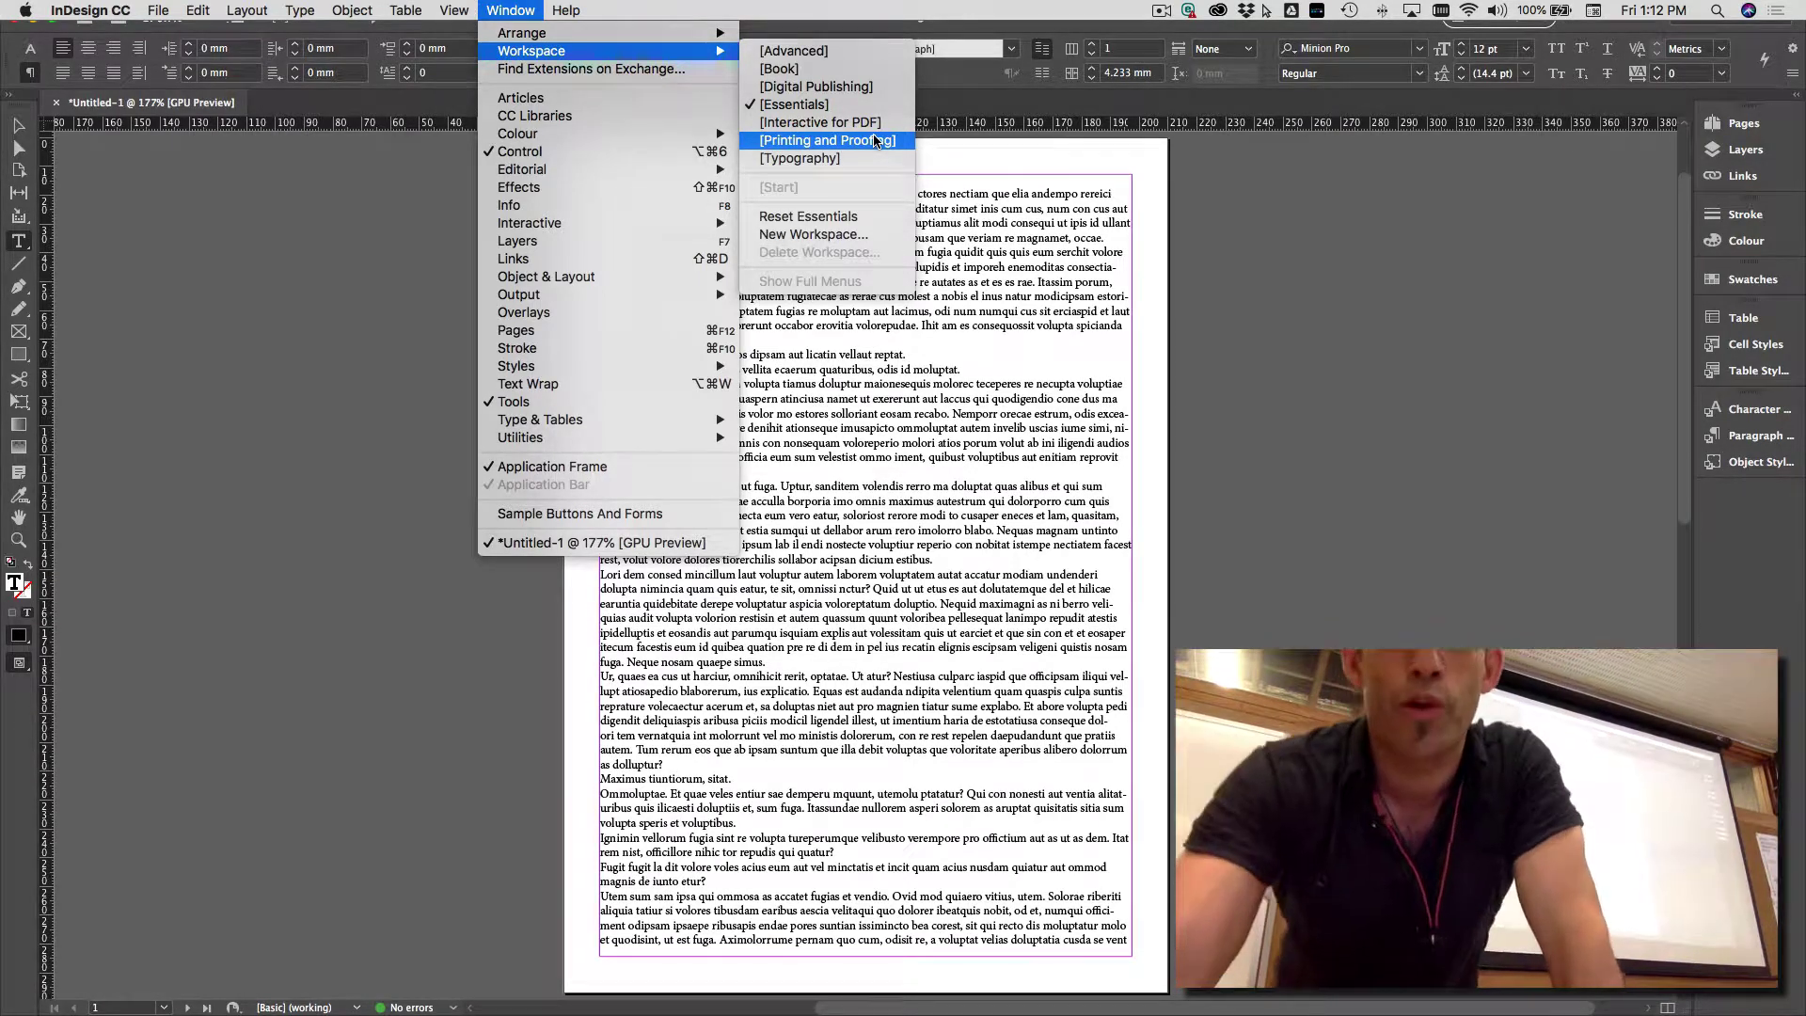
left_click(766, 55)
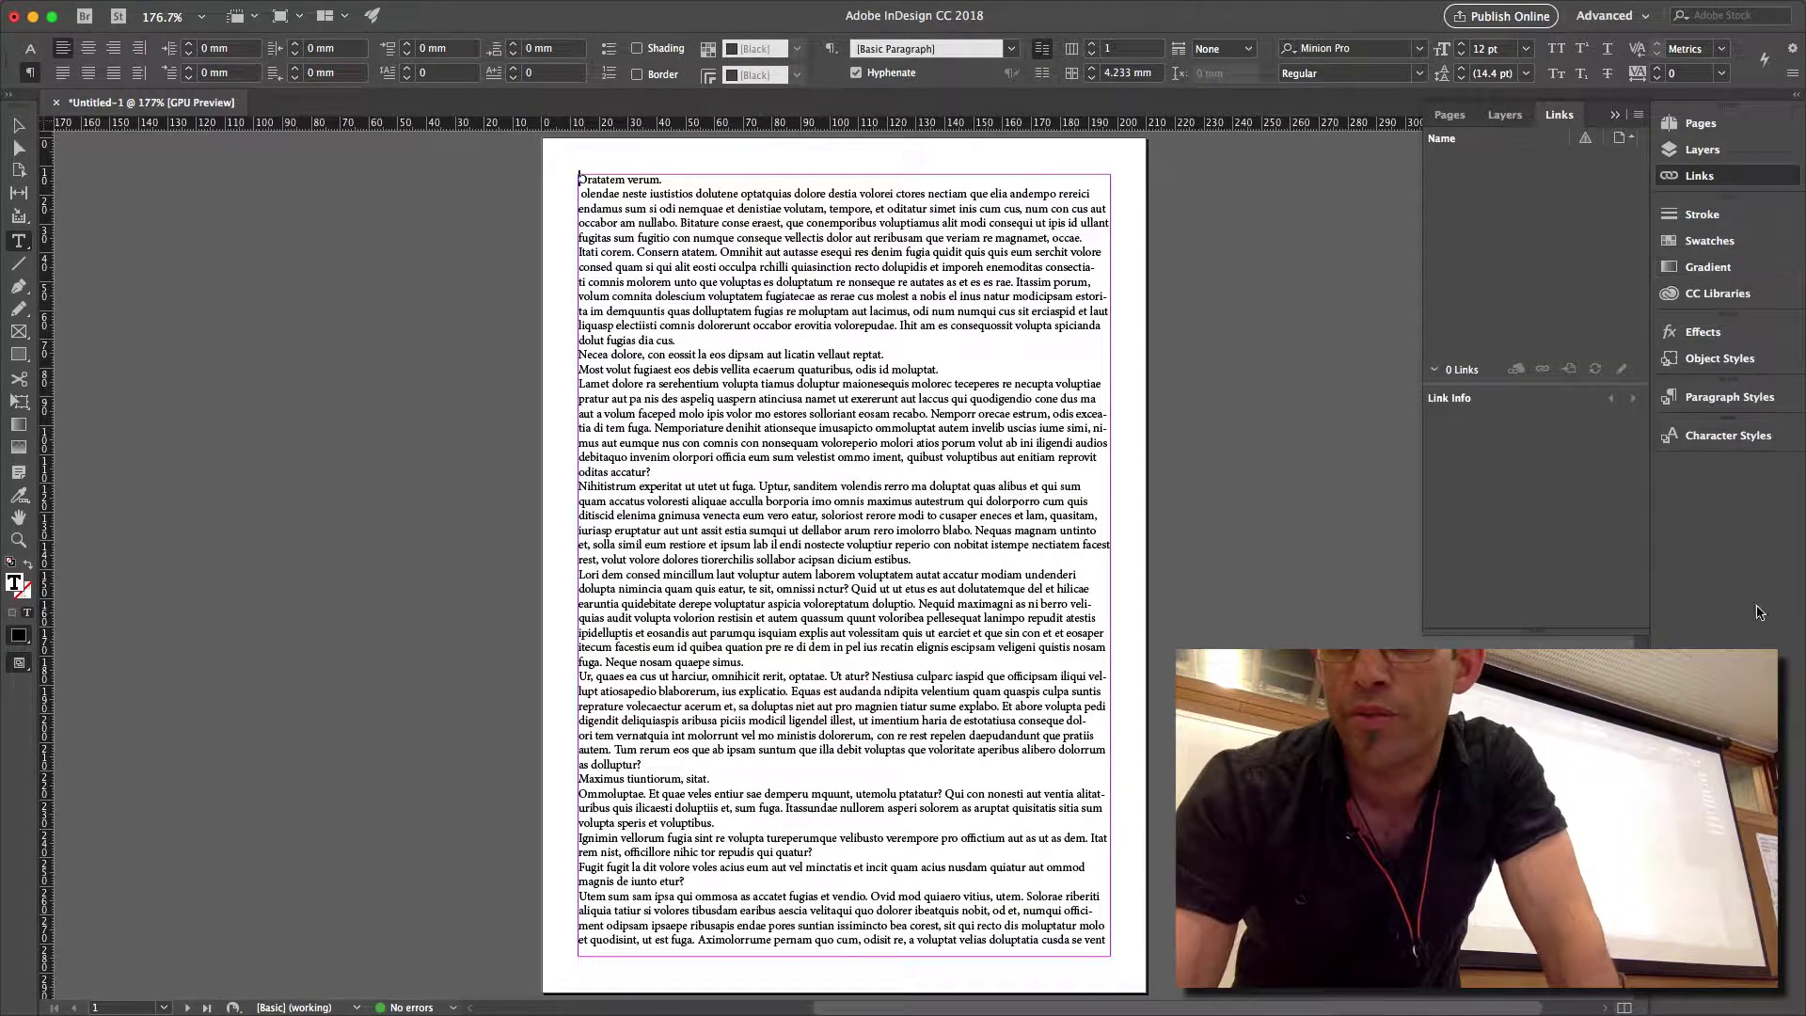
mouse_move(643, 6)
left_click(461, 9)
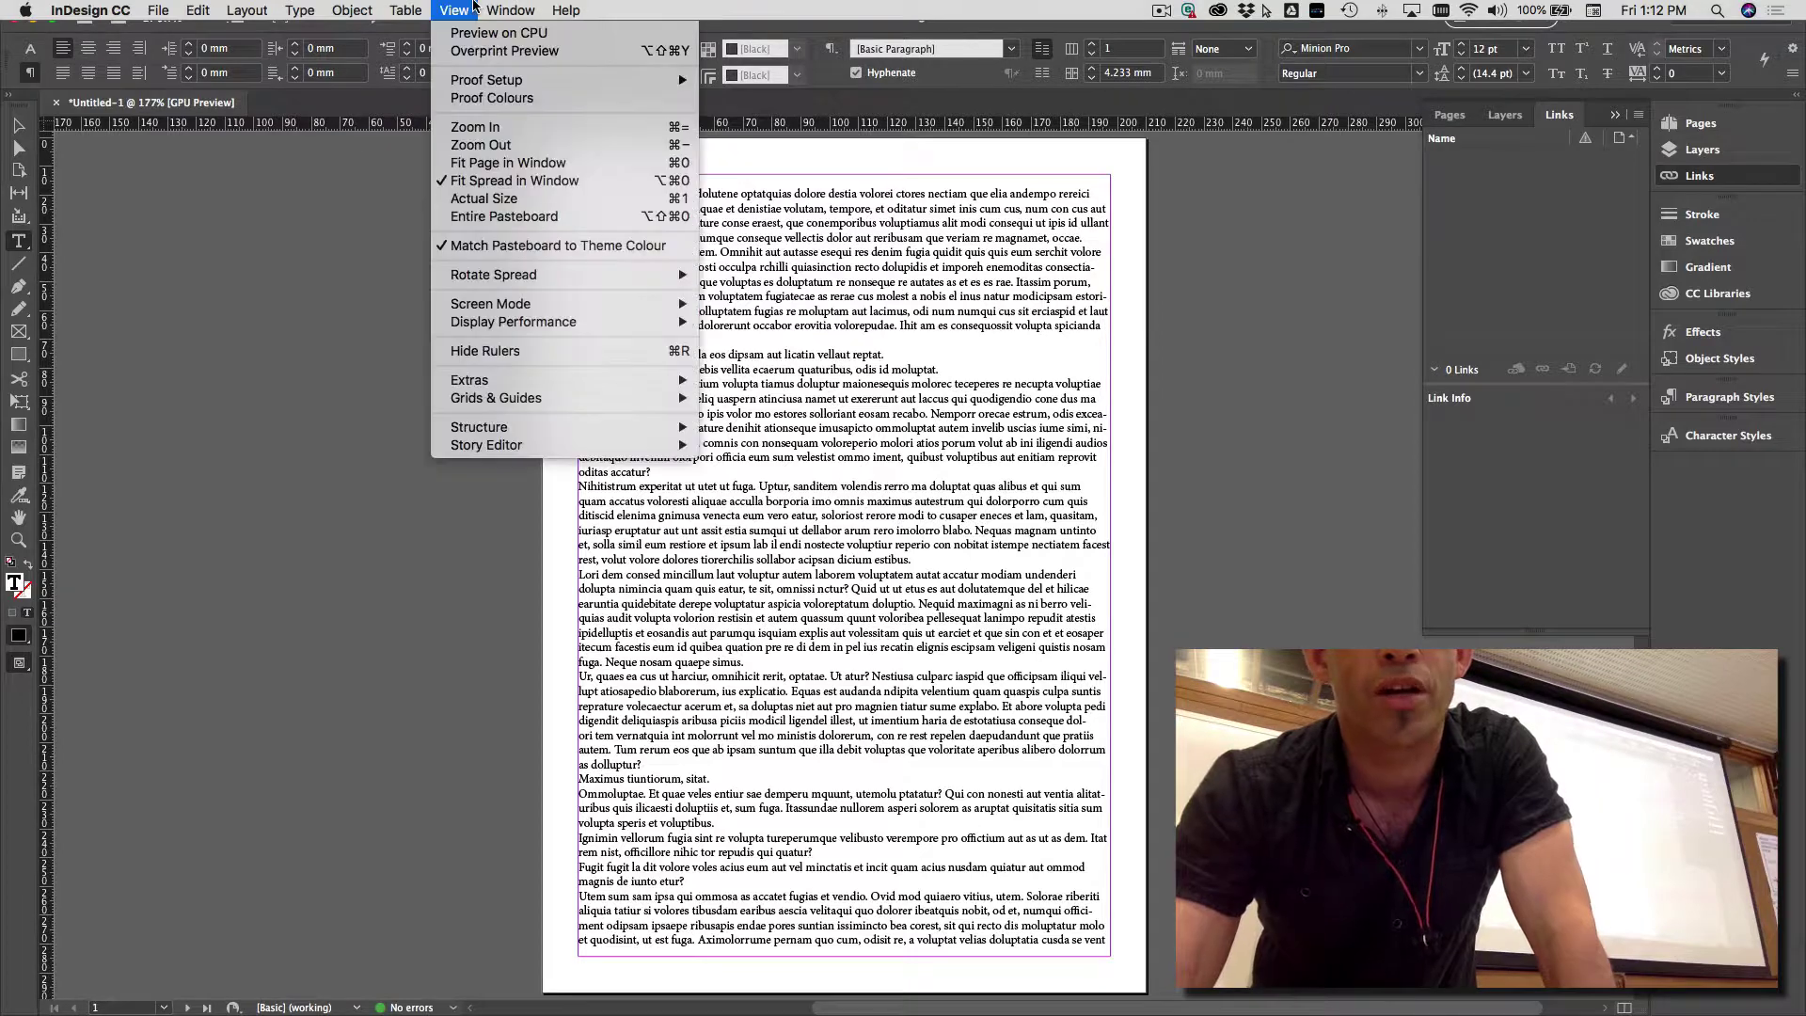
mouse_move(511, 10)
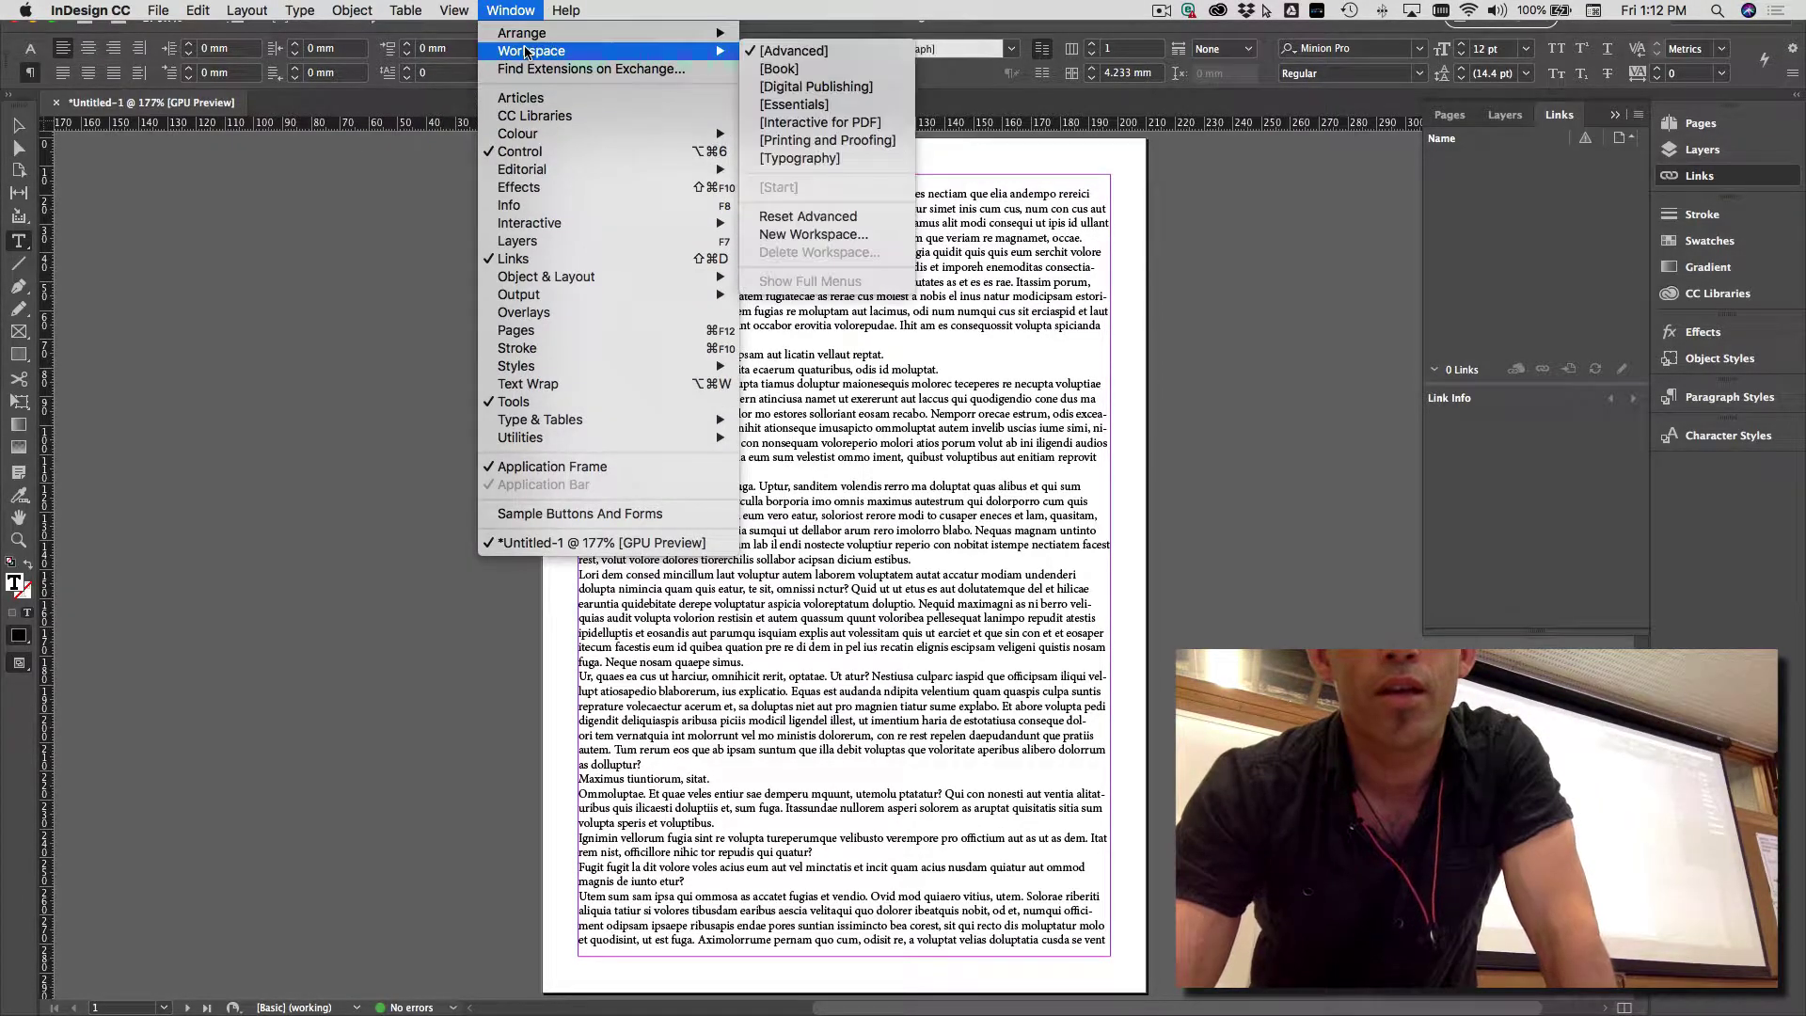
left_click(820, 111)
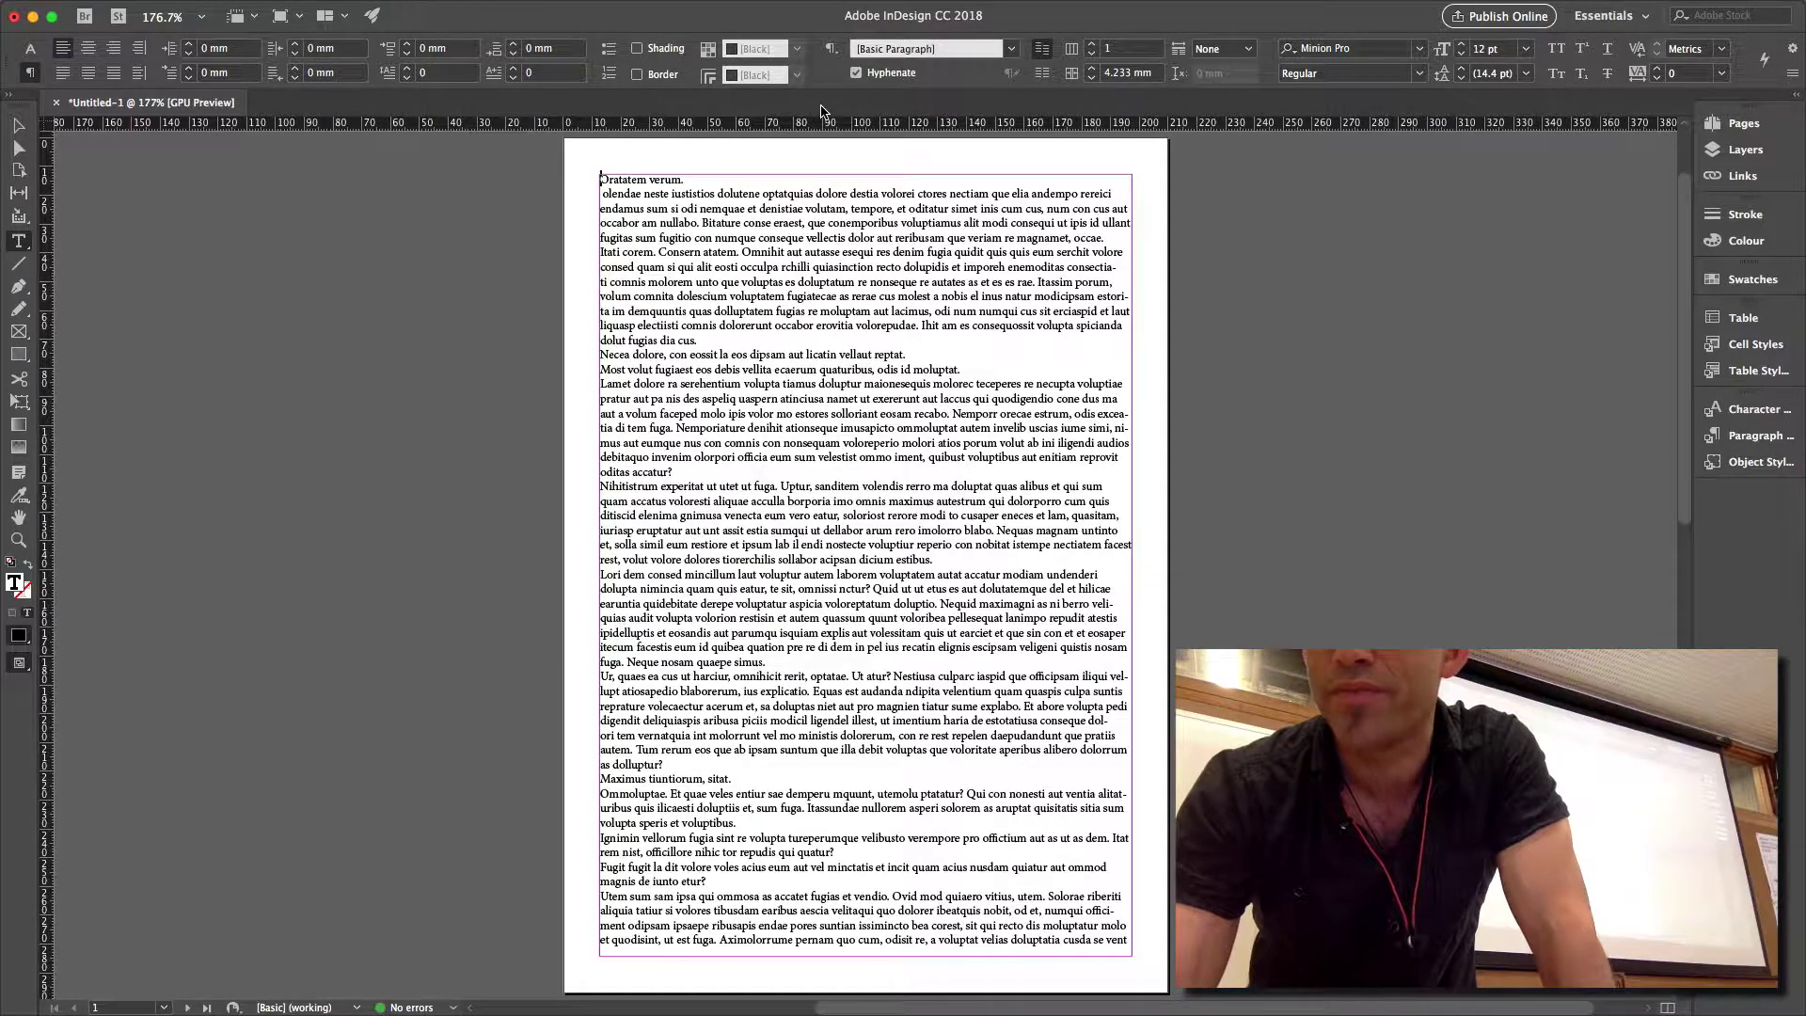
View the Character, Paragraph and Object Styles lists, leave Paragraph Styles open, and show the character formatting controls.
left_click(1764, 444)
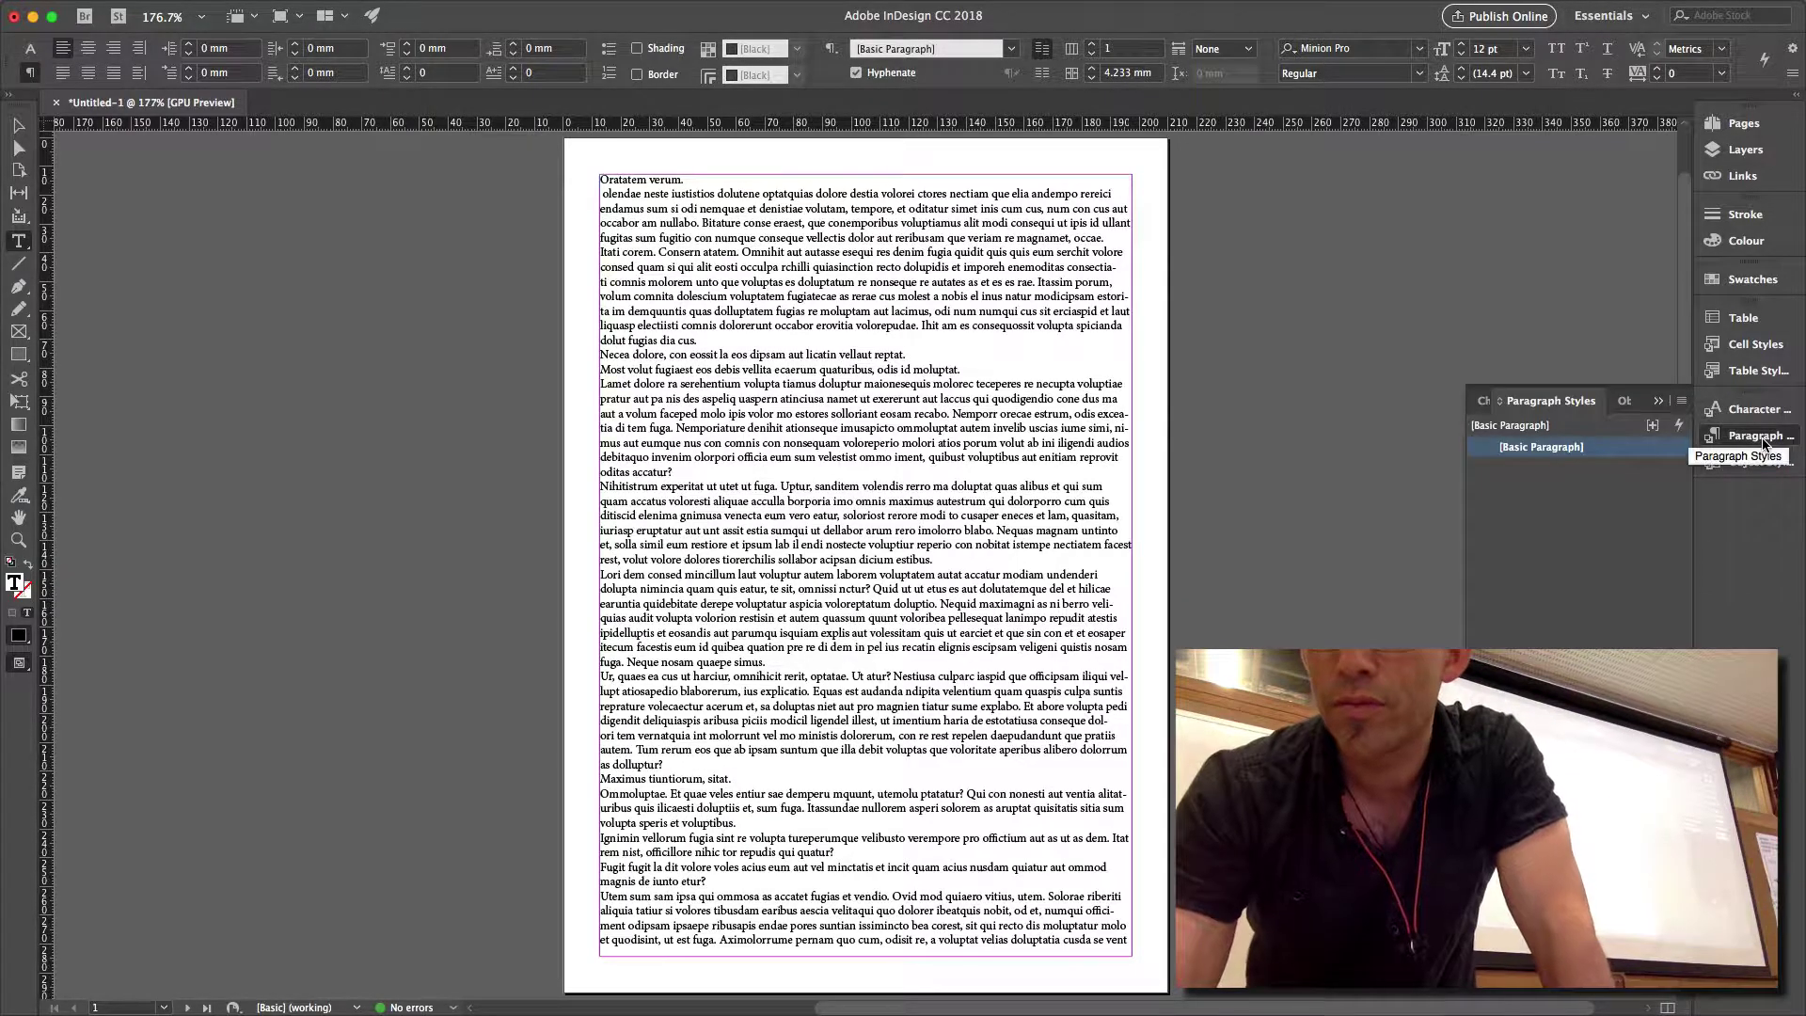
left_click(1761, 411)
left_click(1751, 438)
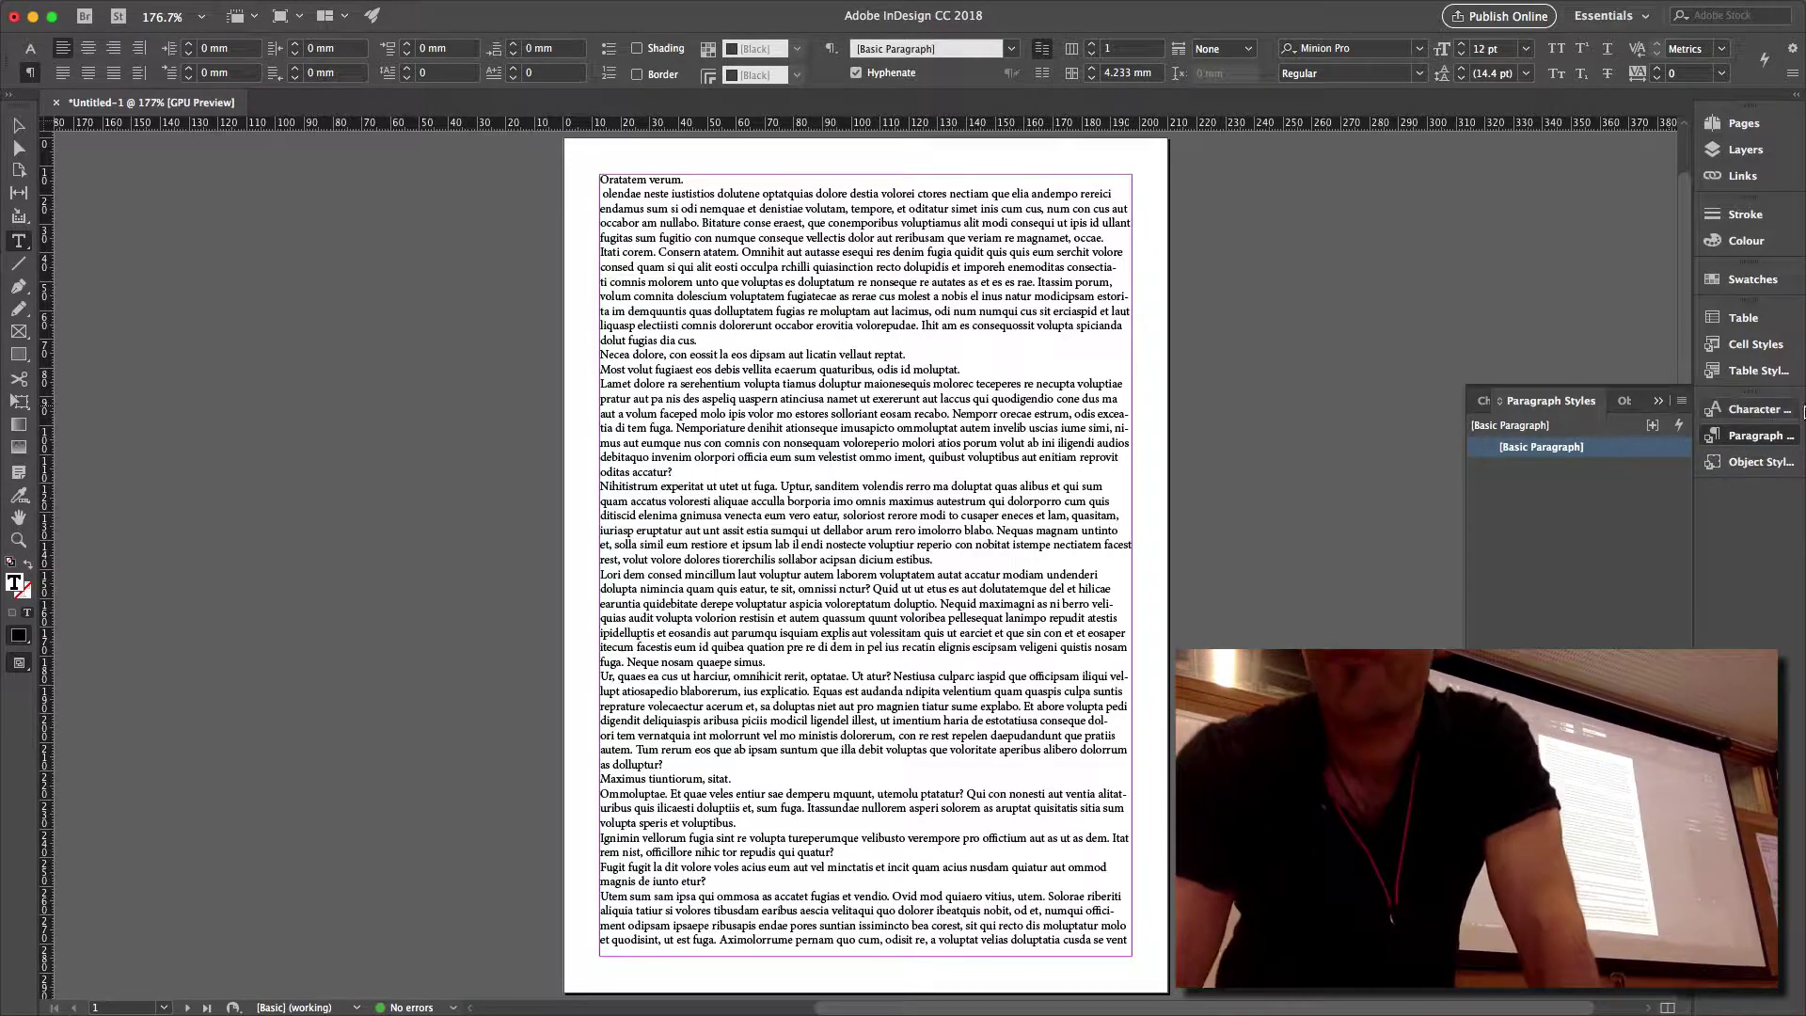
left_click(1758, 415)
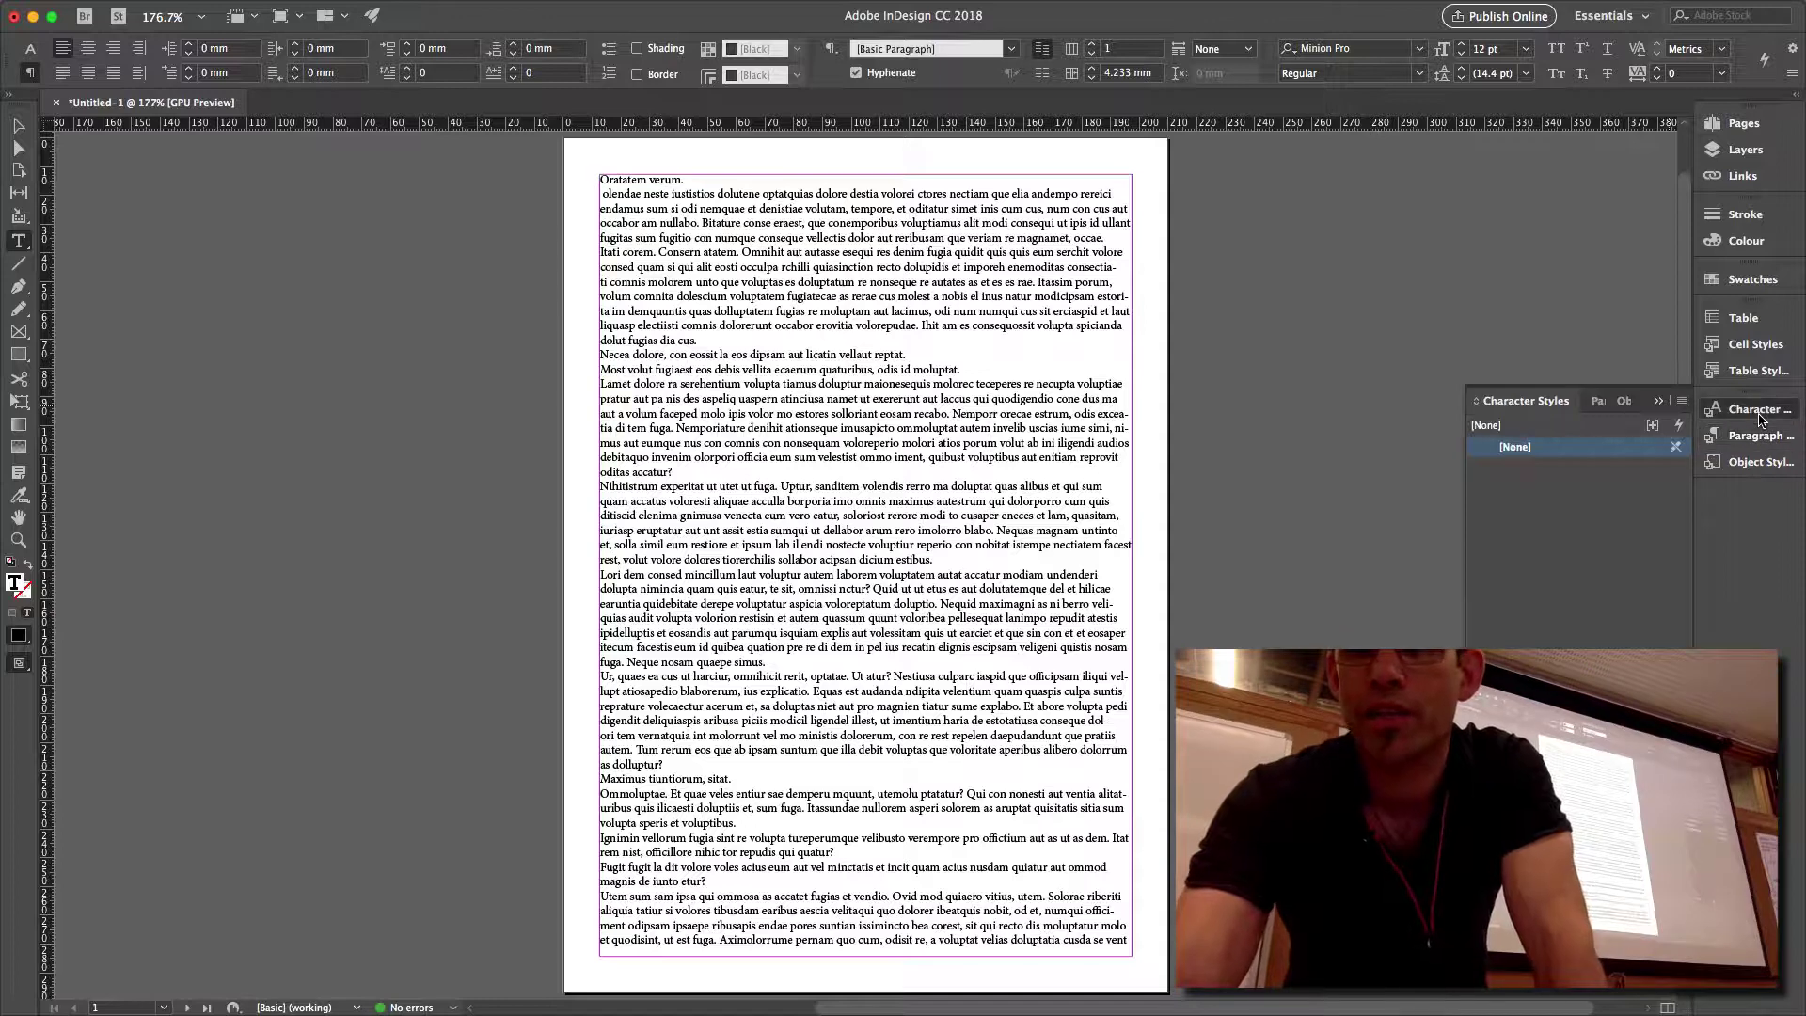
left_click(1753, 467)
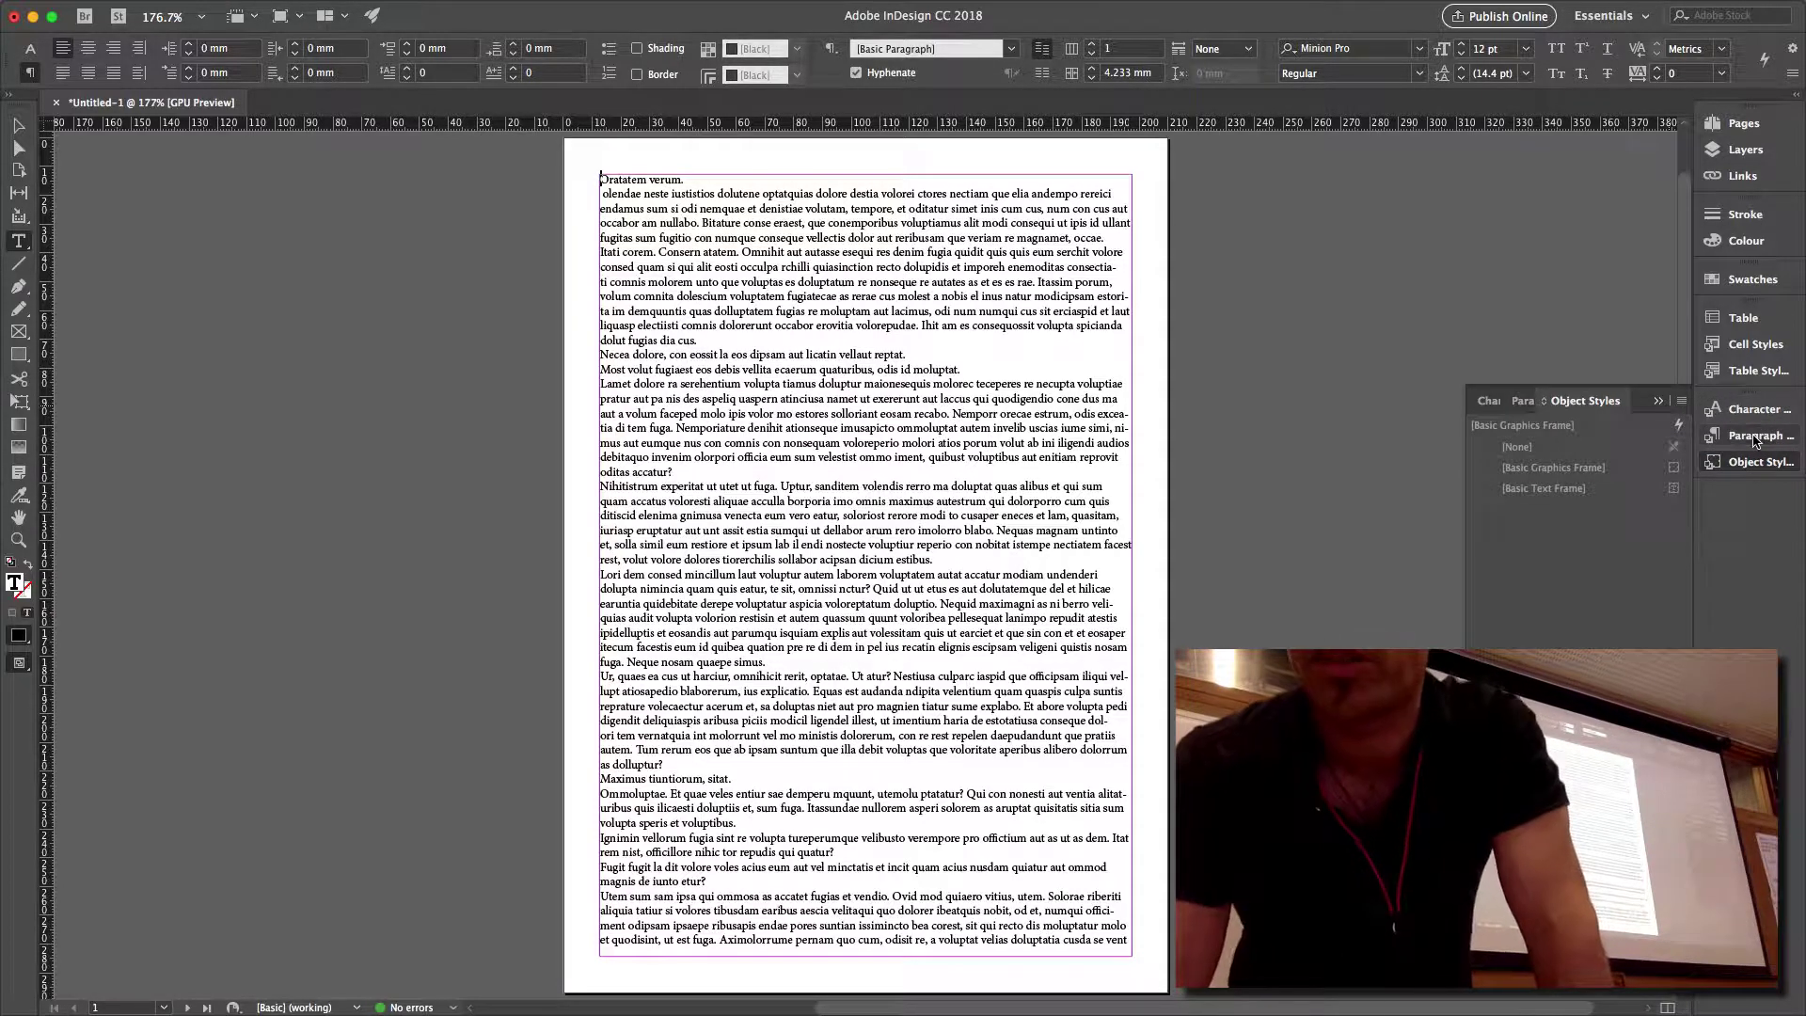
left_click(1757, 438)
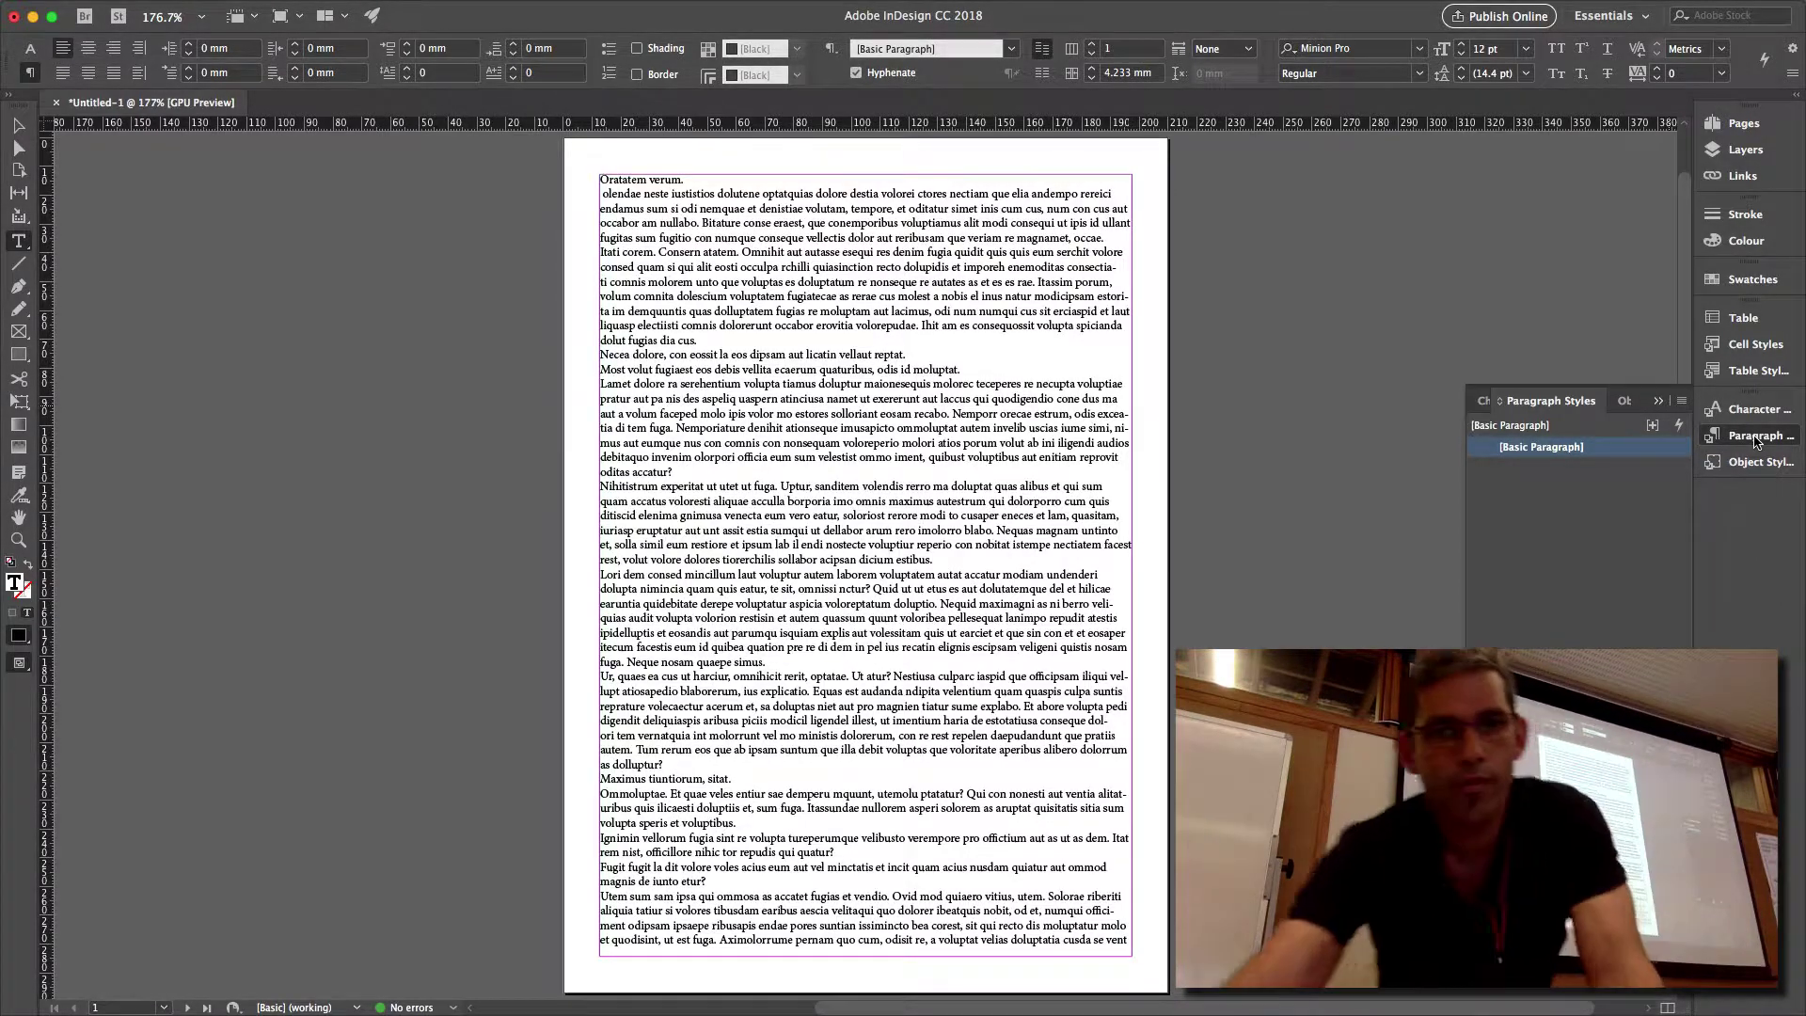
left_click(27, 51)
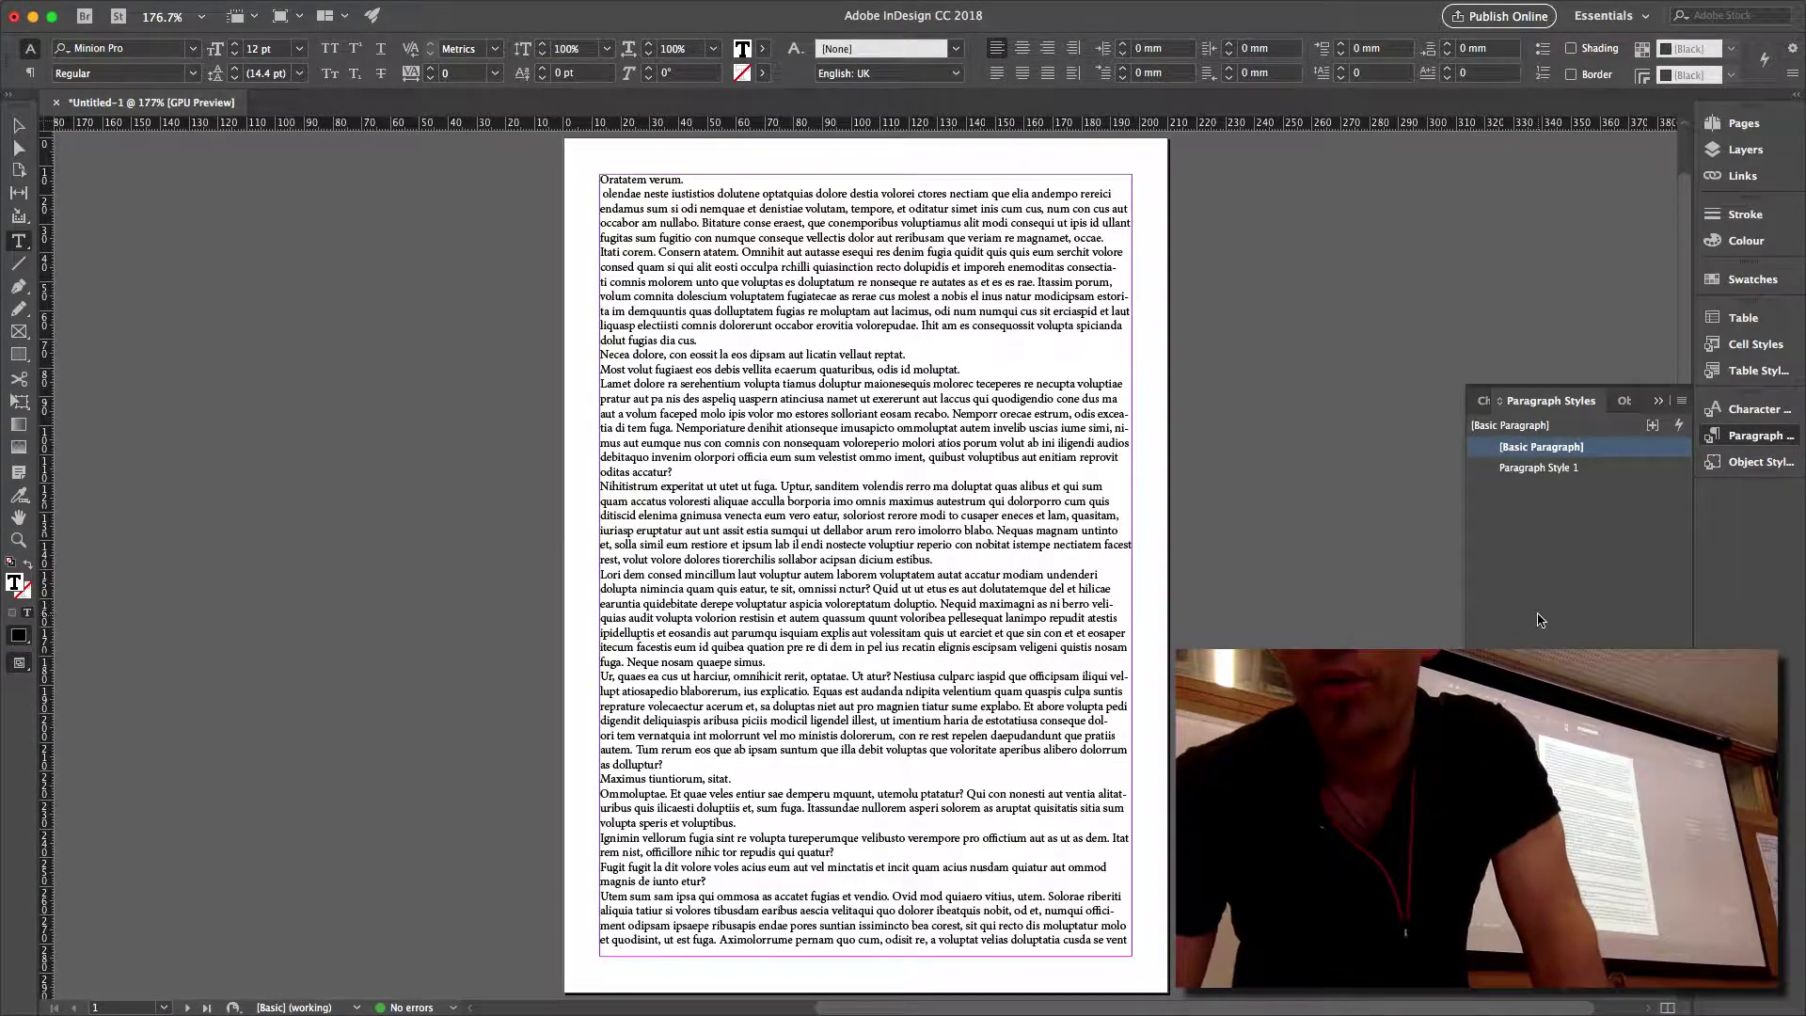
Rename the paragraph style Paragraph Style 1 to Normal.
left_click(1550, 467)
left_click(1550, 468)
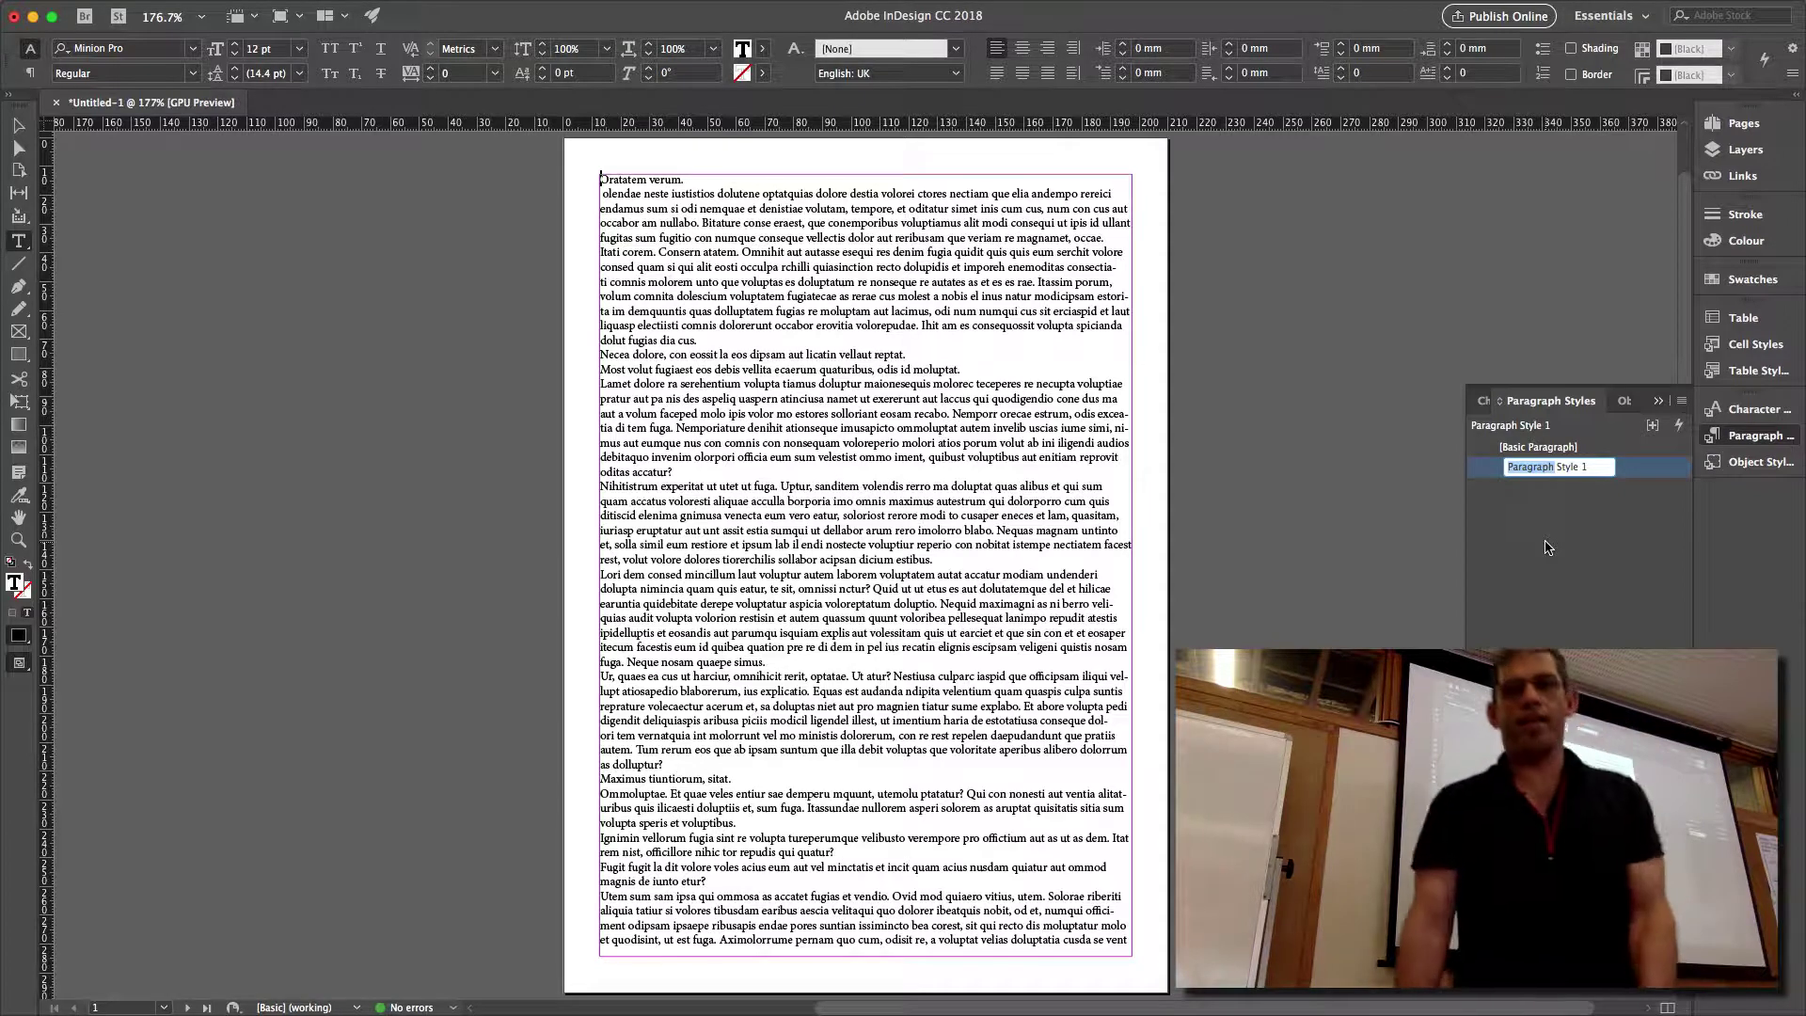
triple_click(1599, 468)
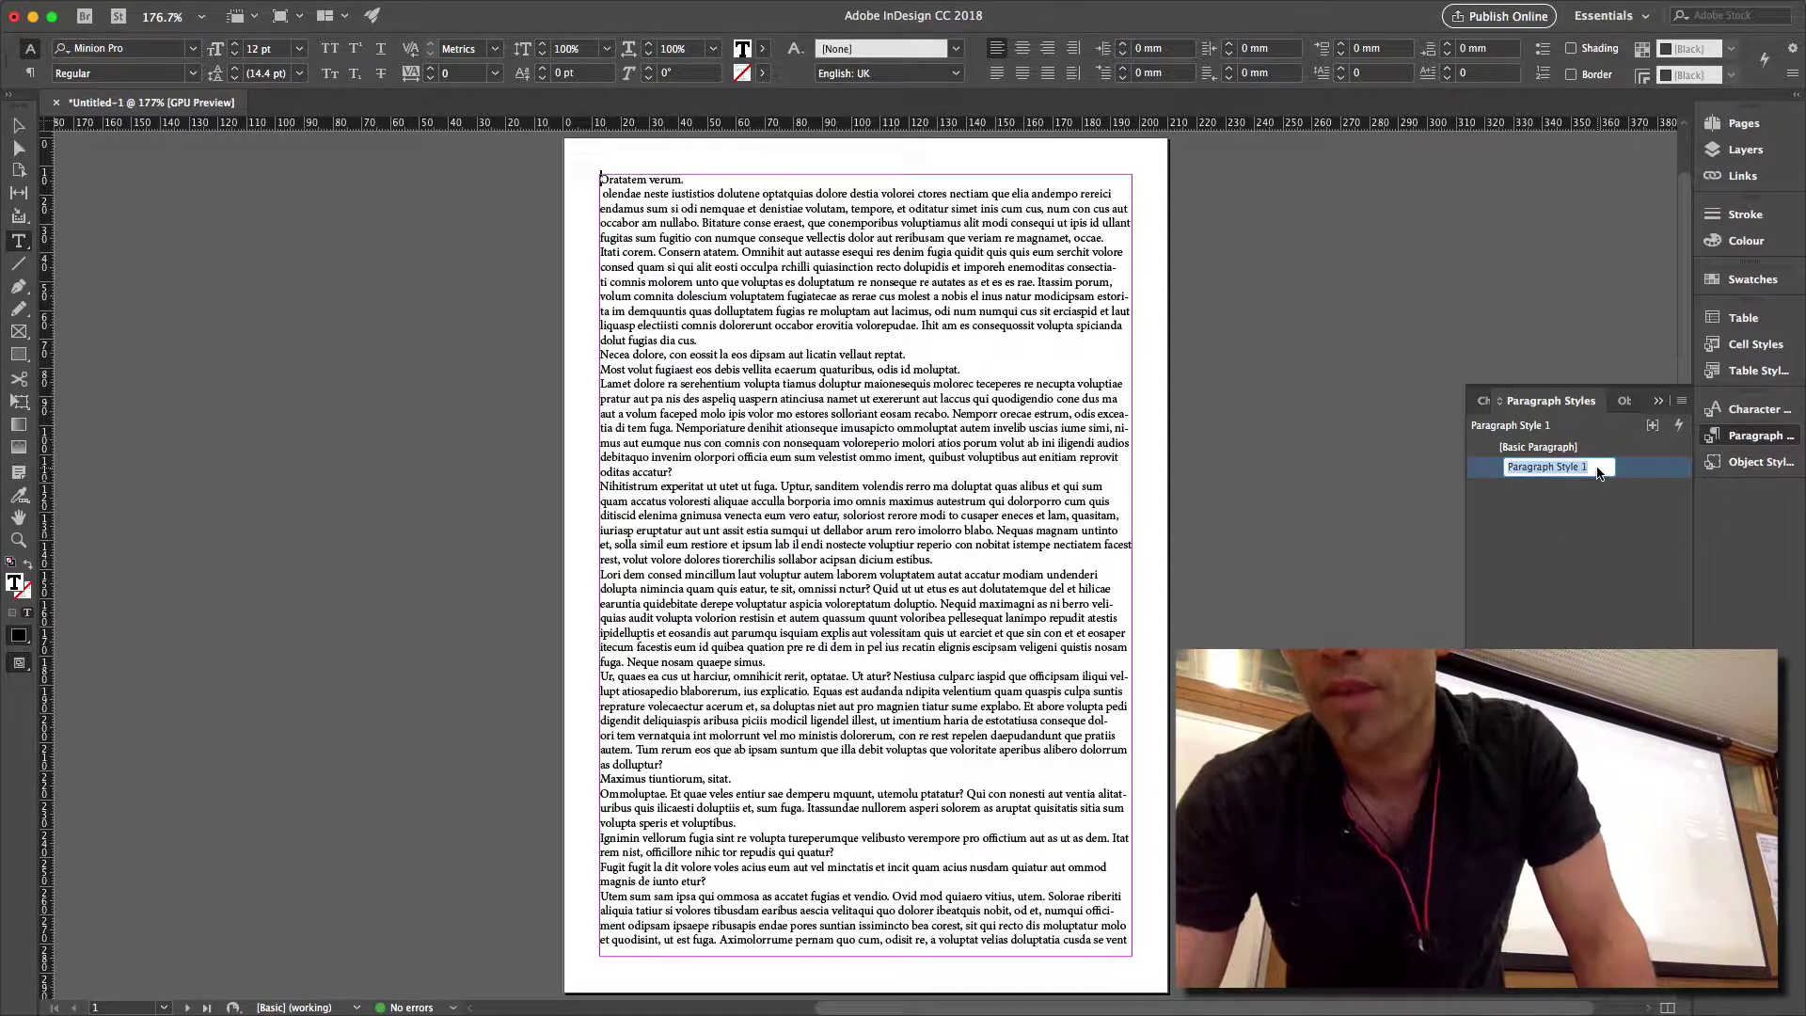
type("Normal")
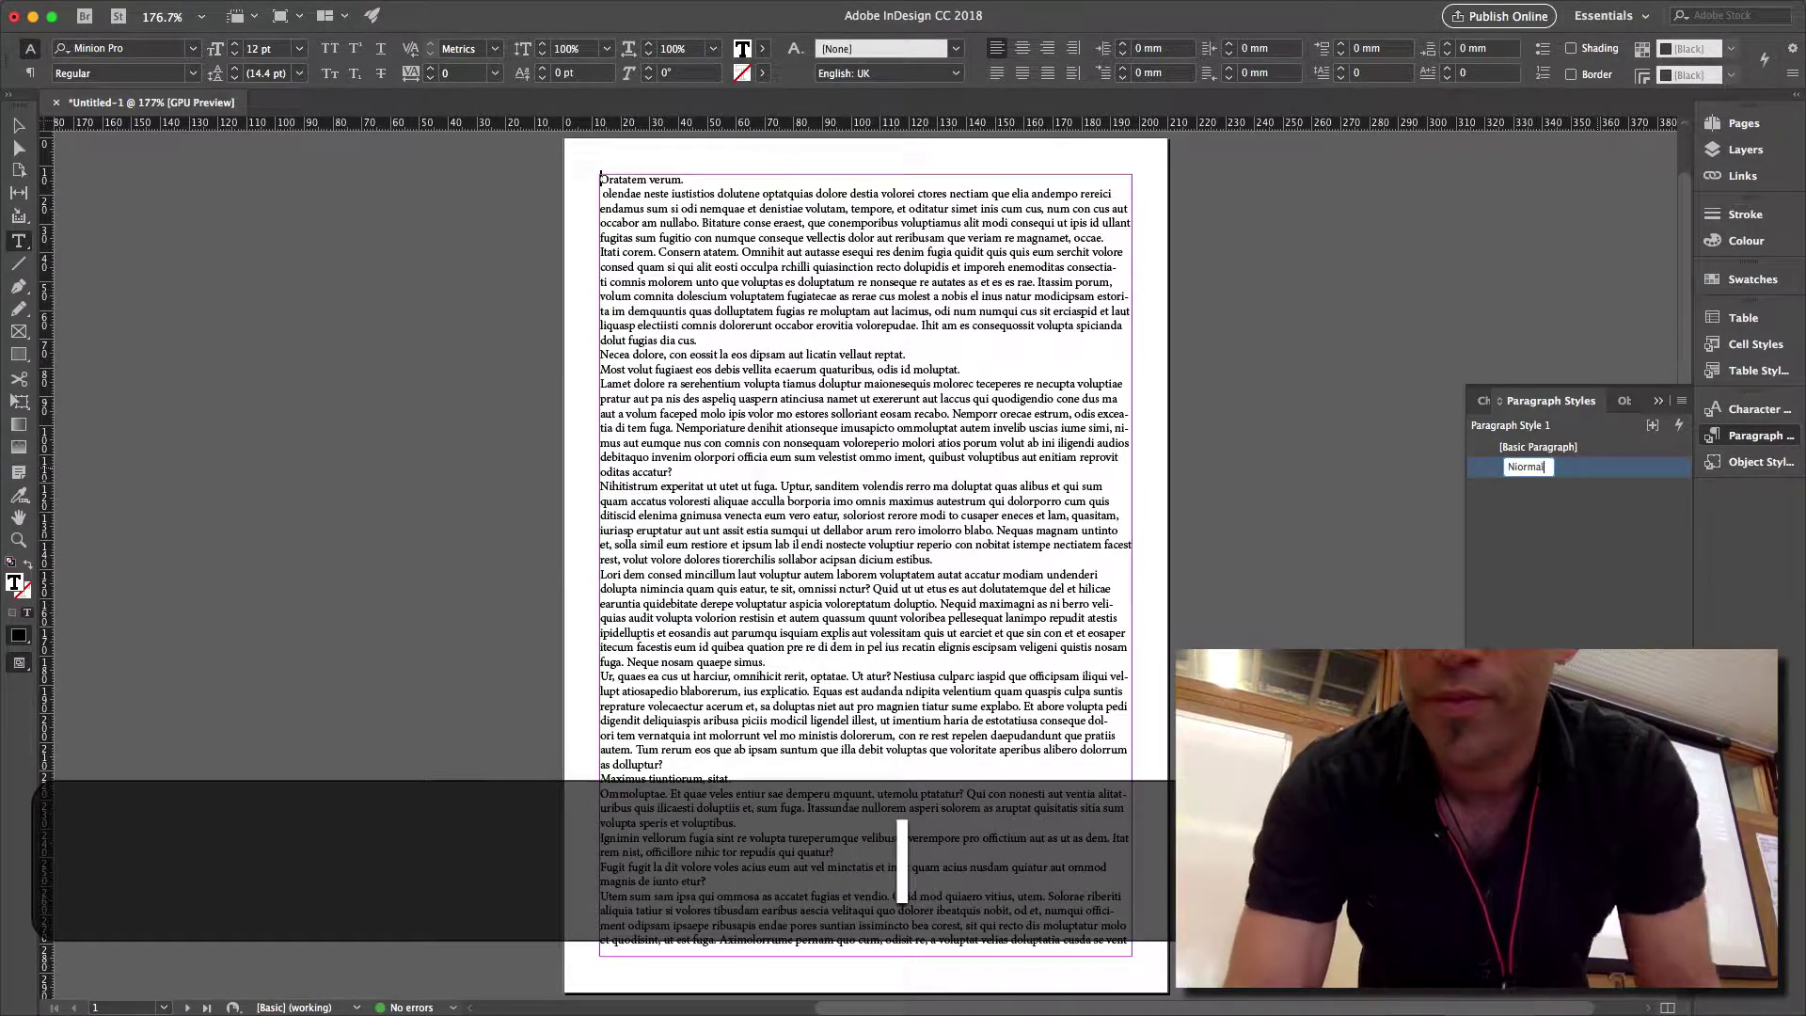
key("Left")
key("Left")
key("BackSpace")
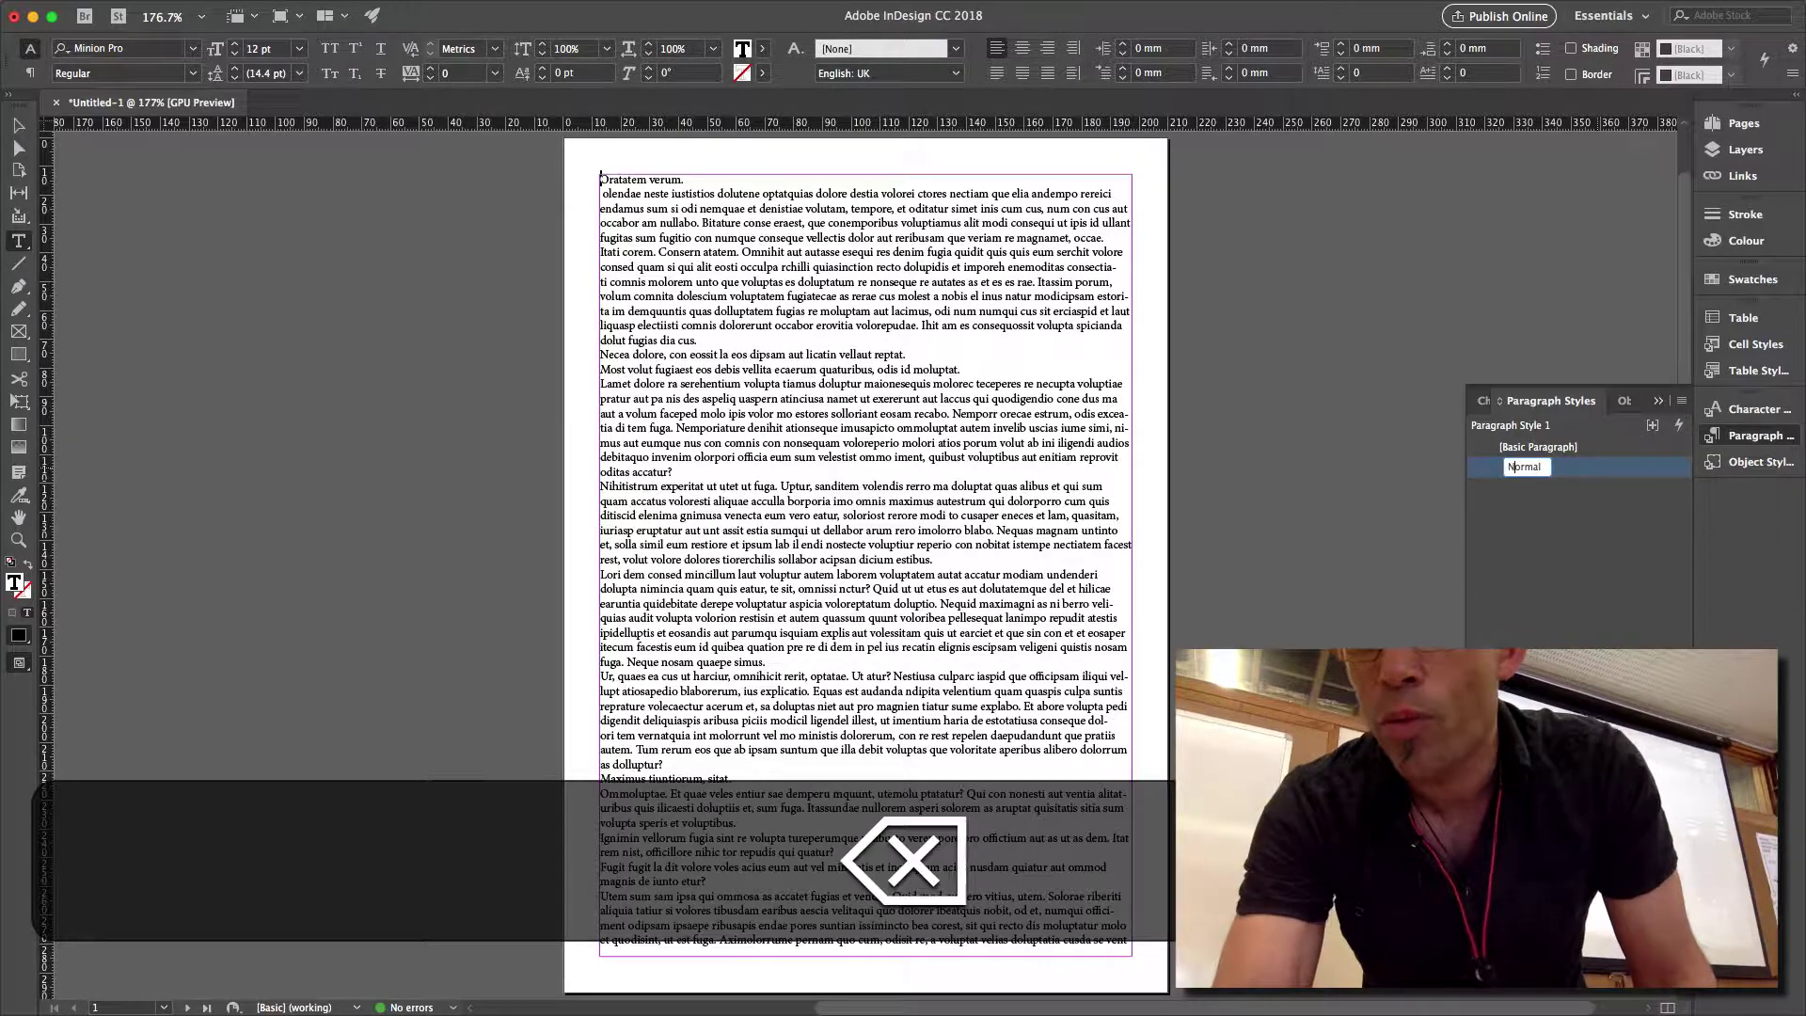
type("N")
key("Return")
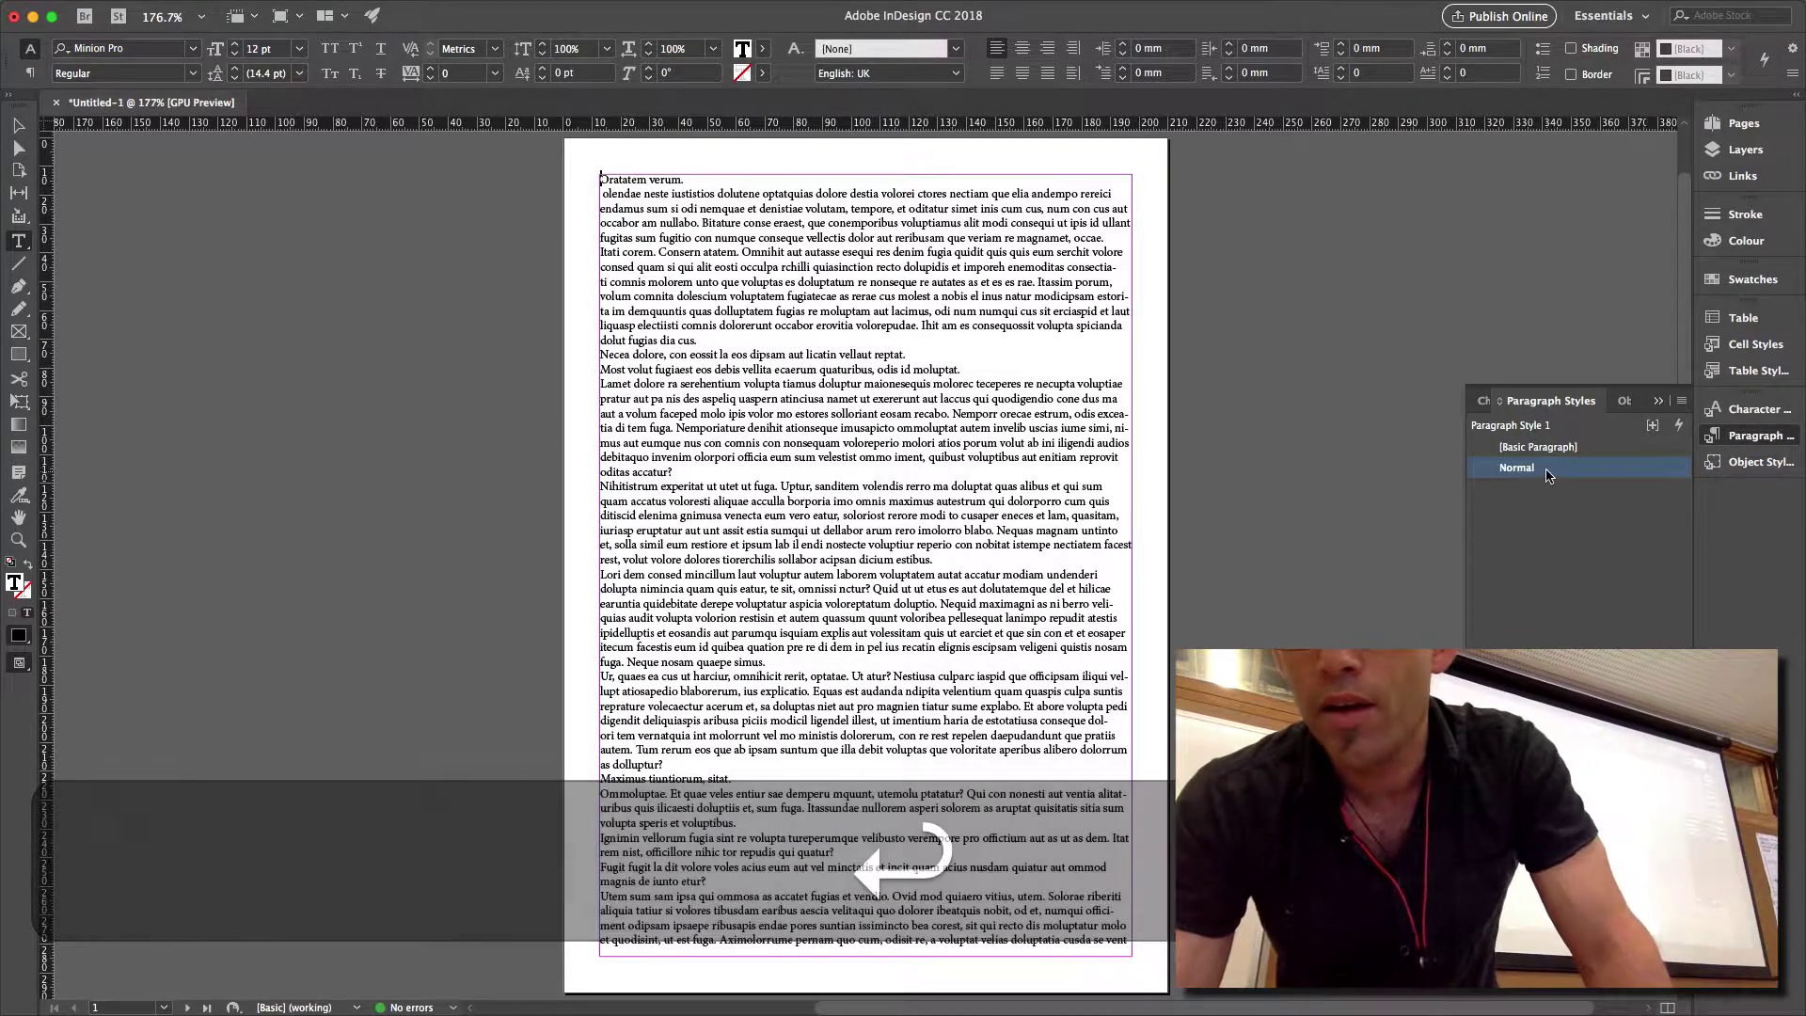
Review the Normal paragraph style's general, basic character and advanced character format settings, including its language, and close the style options.
double_click(1550, 470)
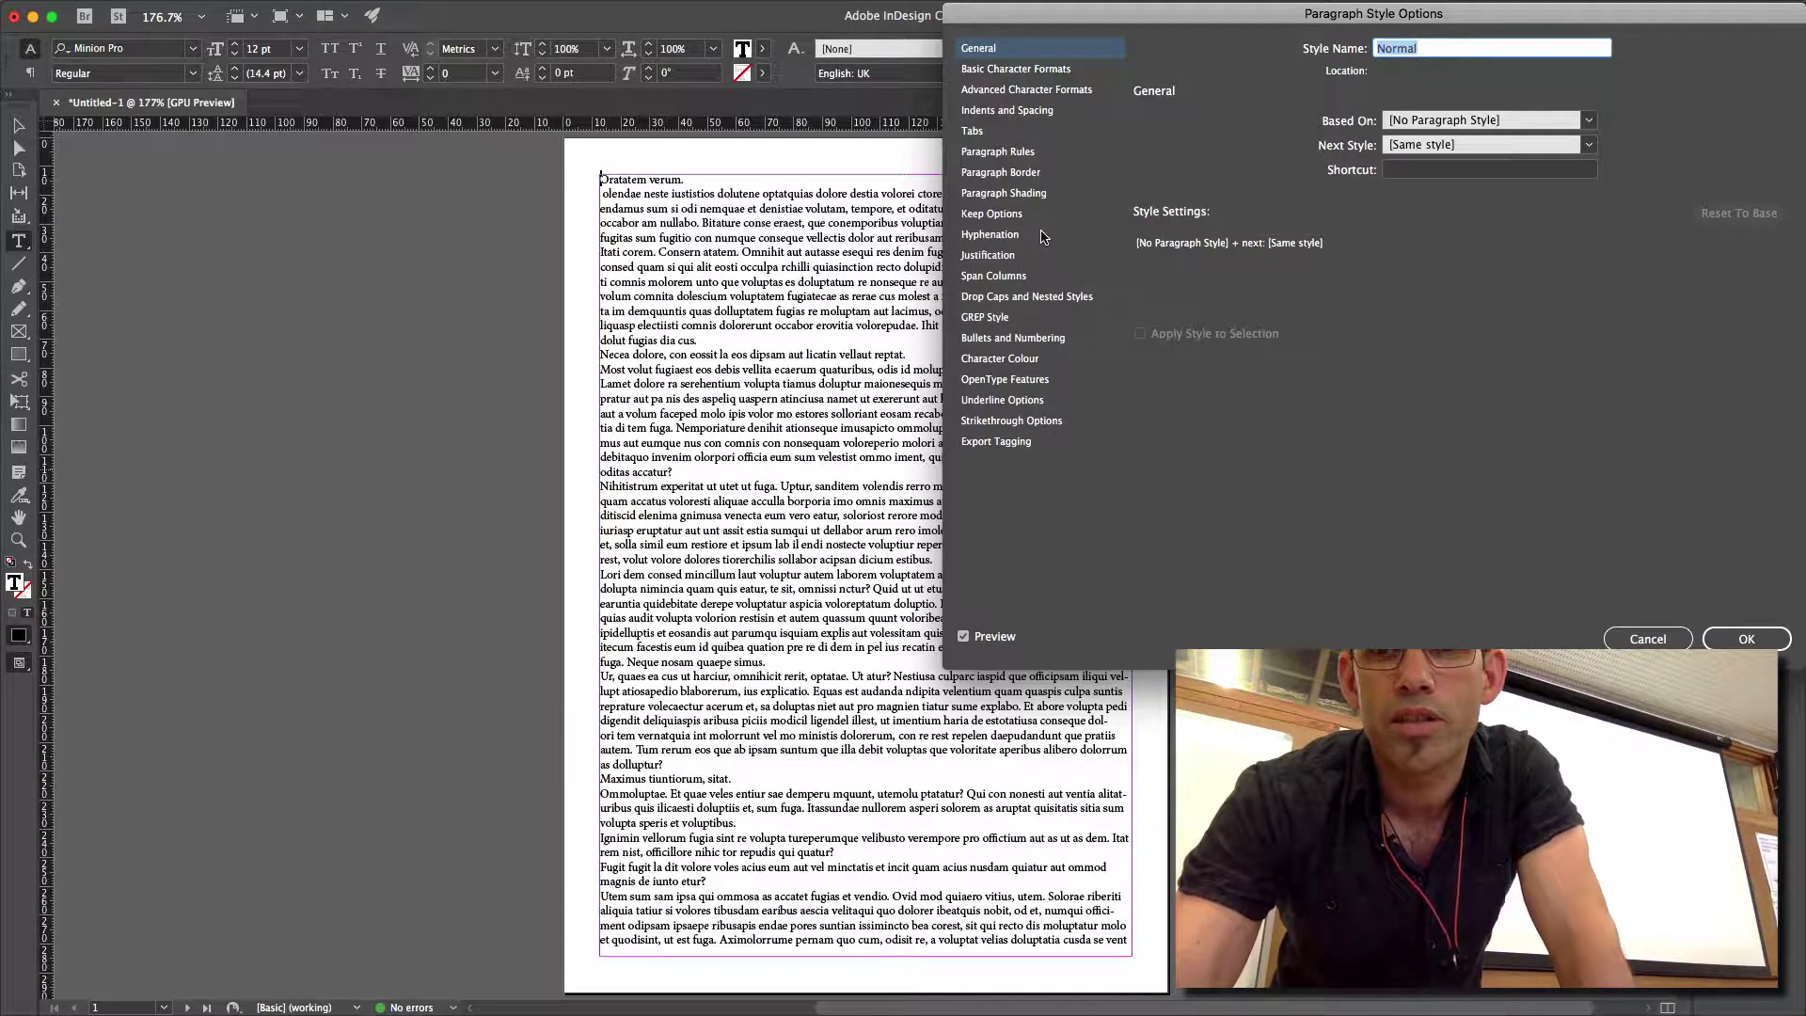
left_click(990, 75)
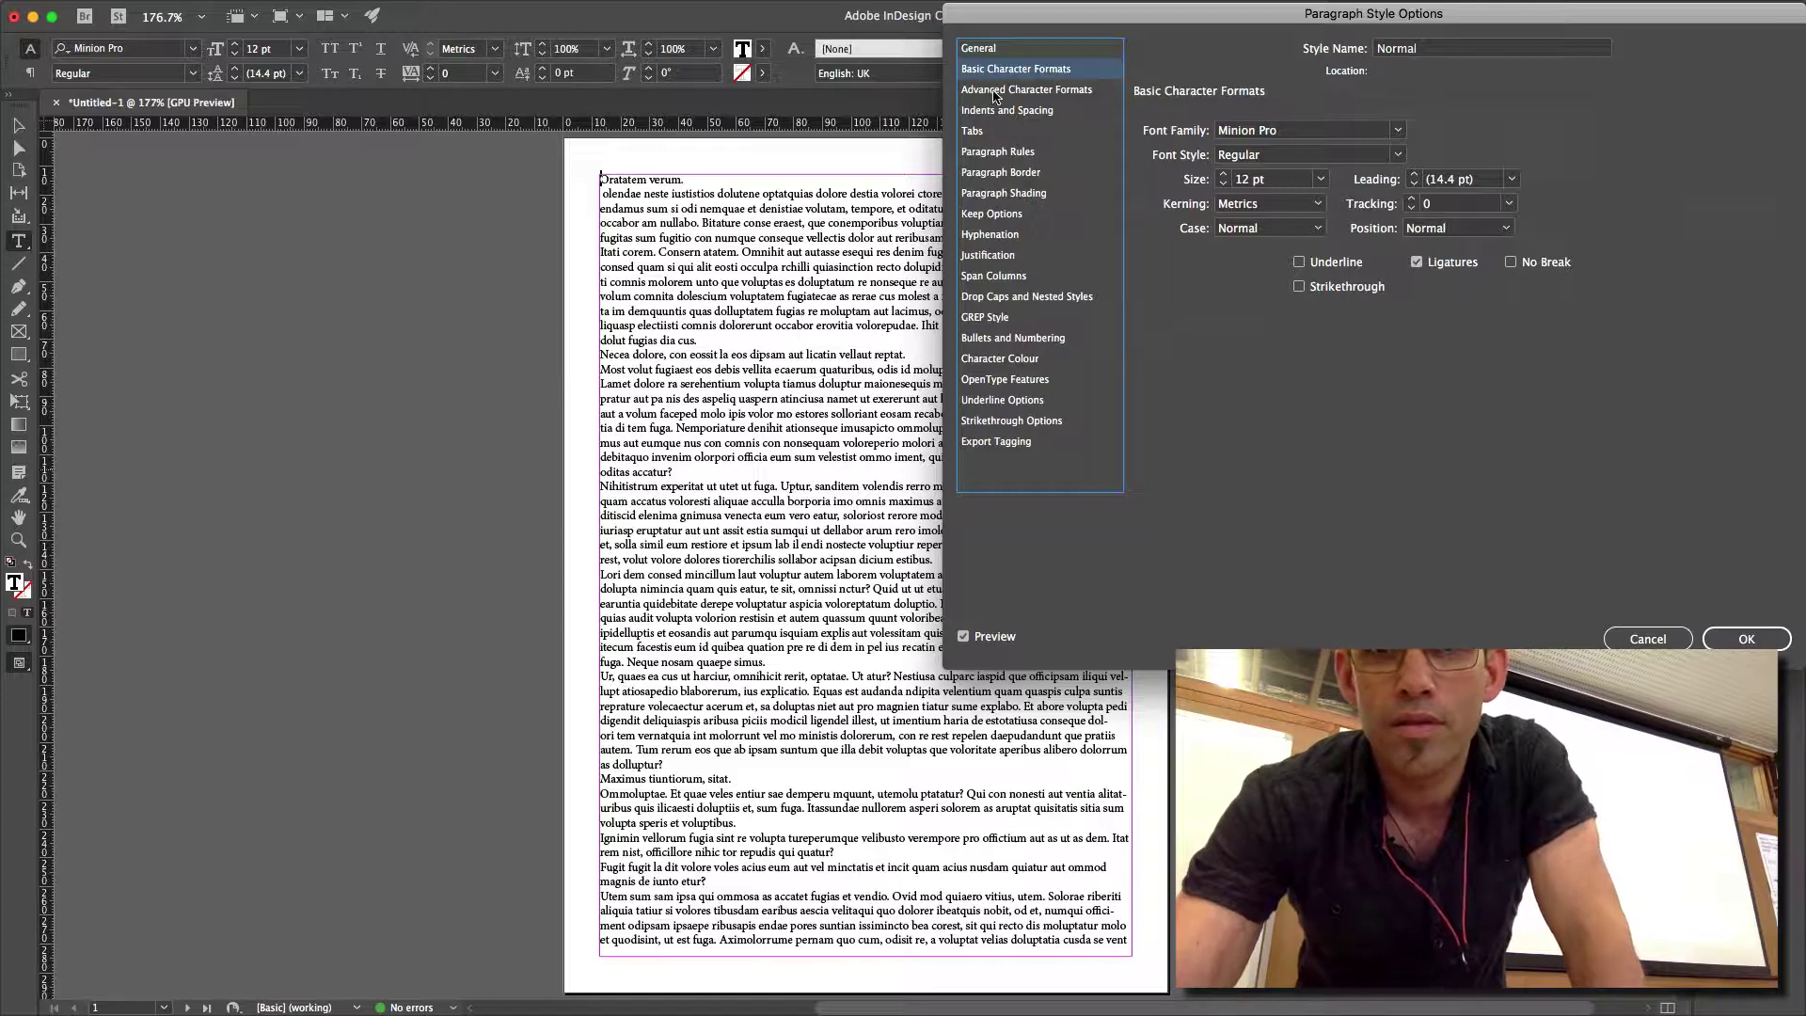
left_click(985, 90)
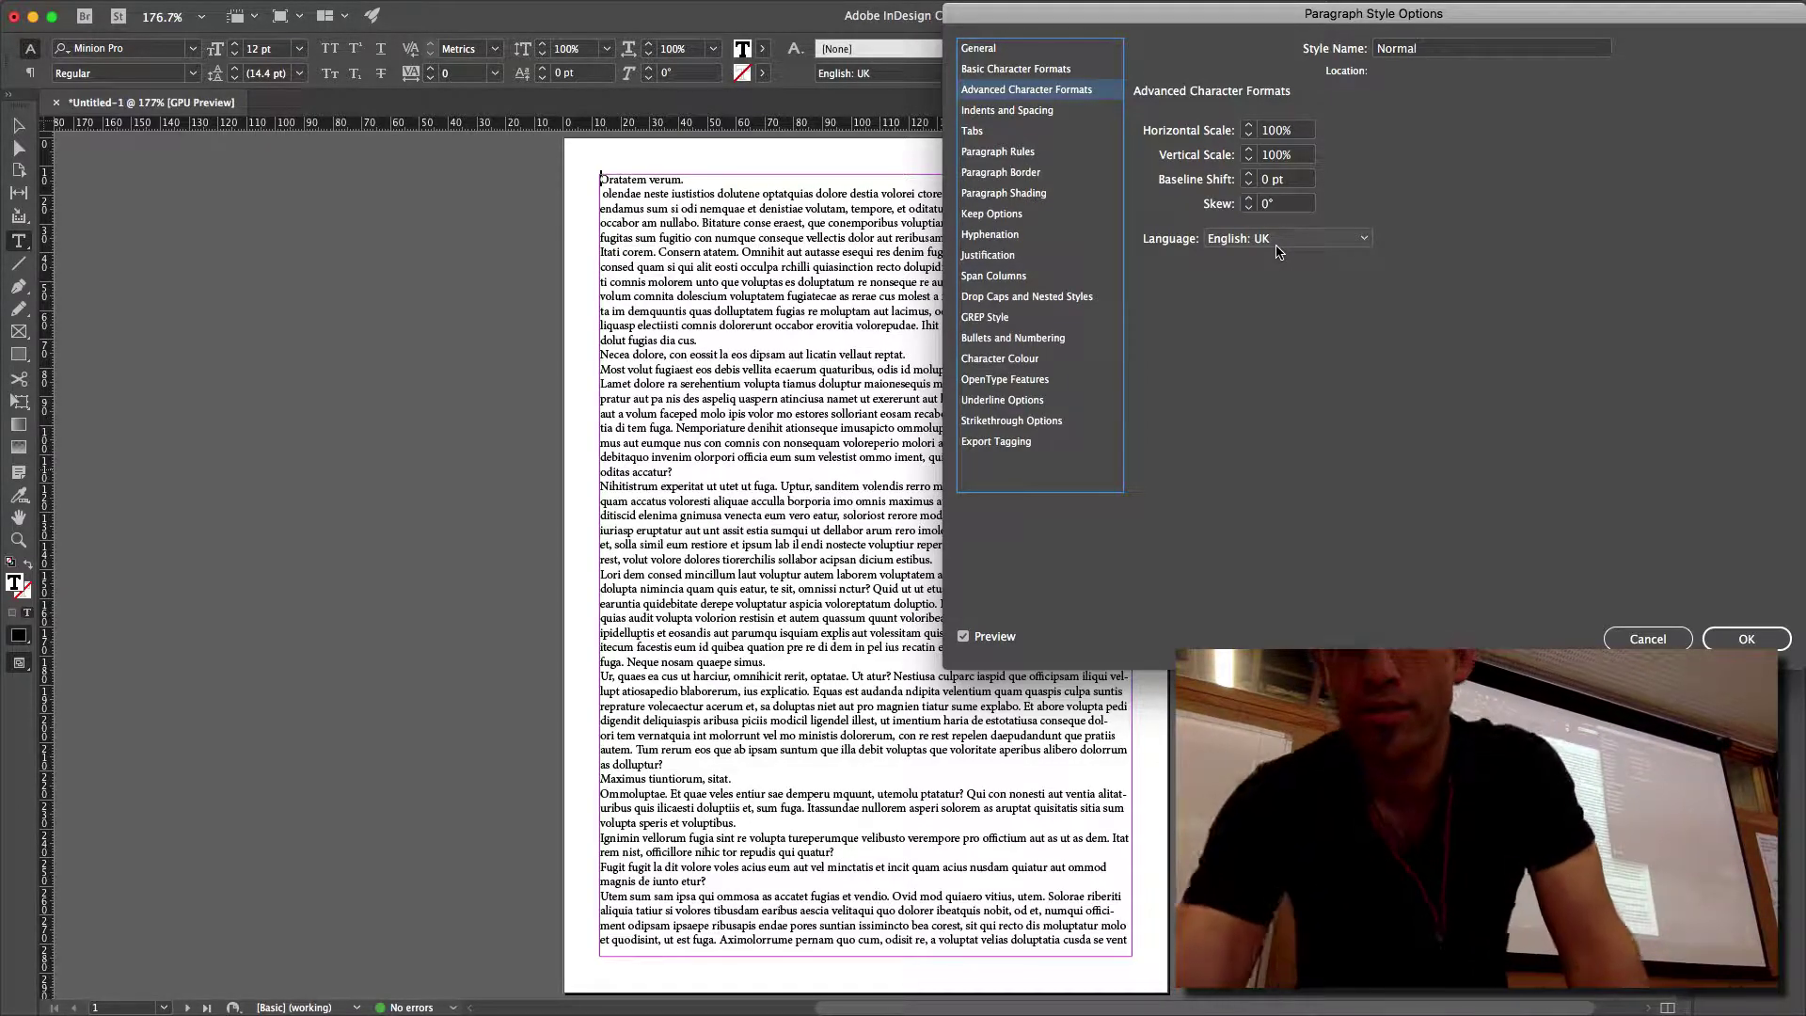
left_click(1755, 641)
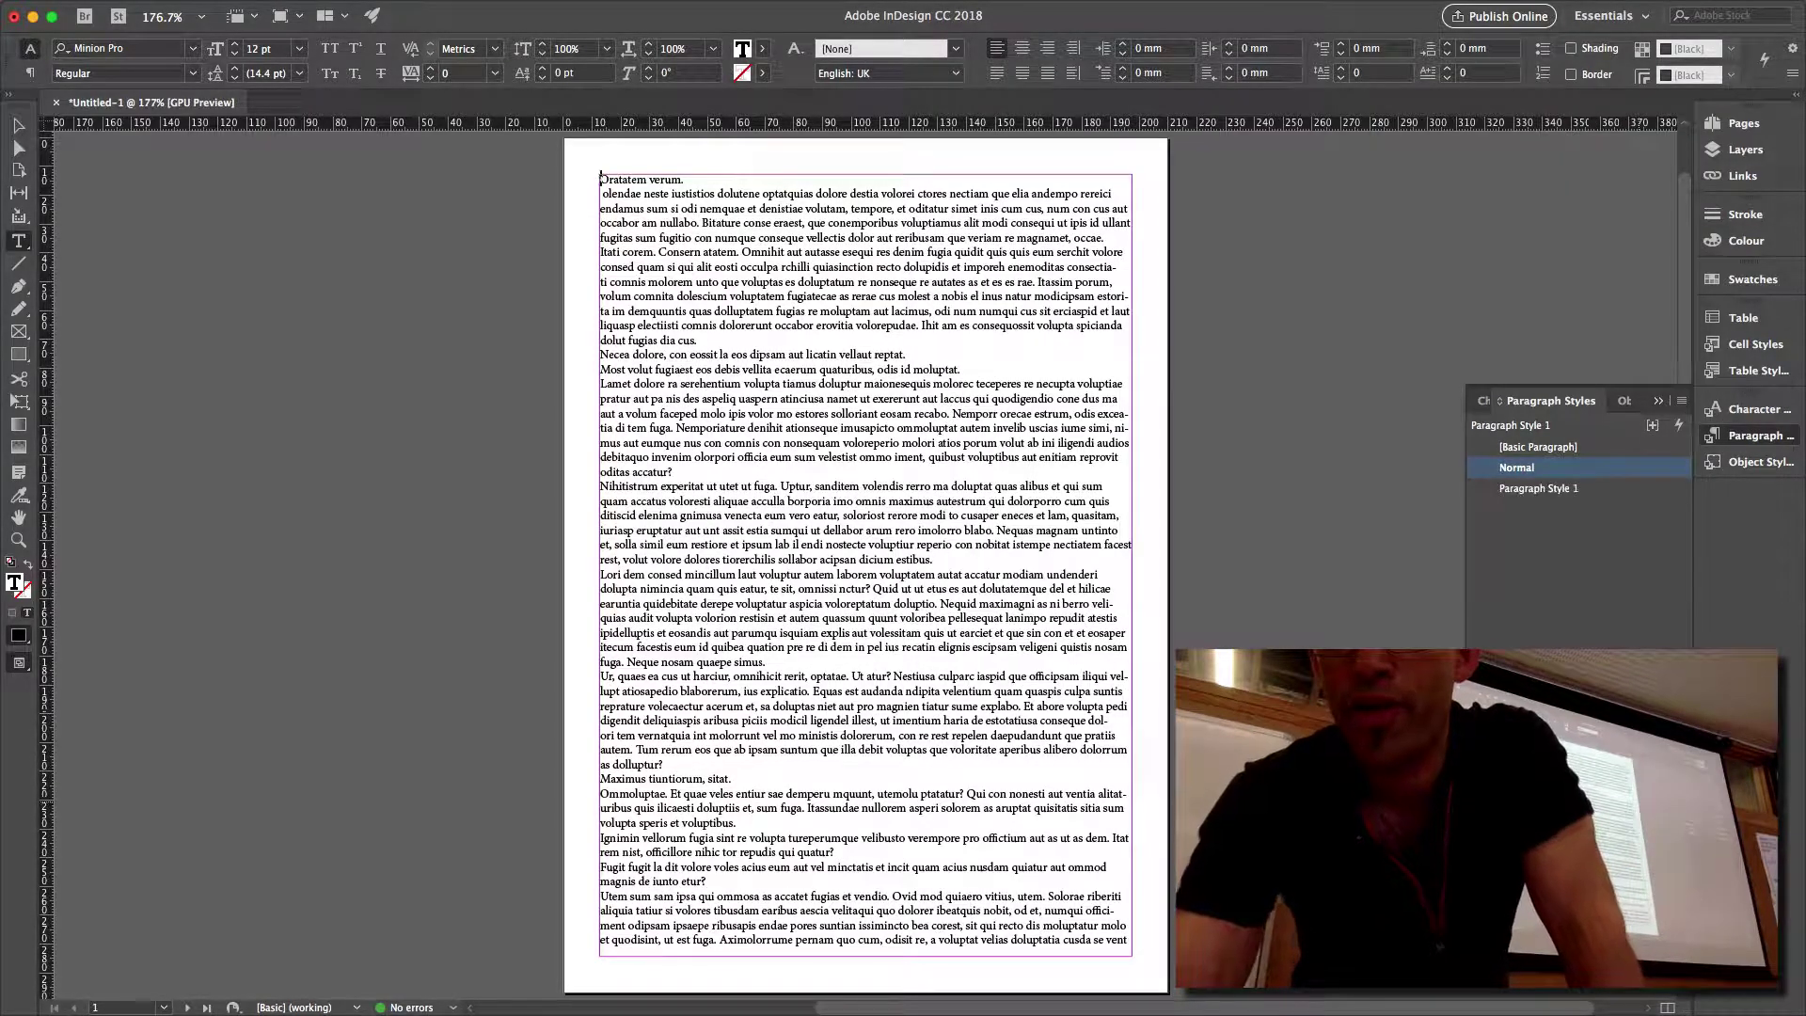
Create a second paragraph style based on Normal and name it Heading.
left_click(1559, 497)
double_click(1542, 493)
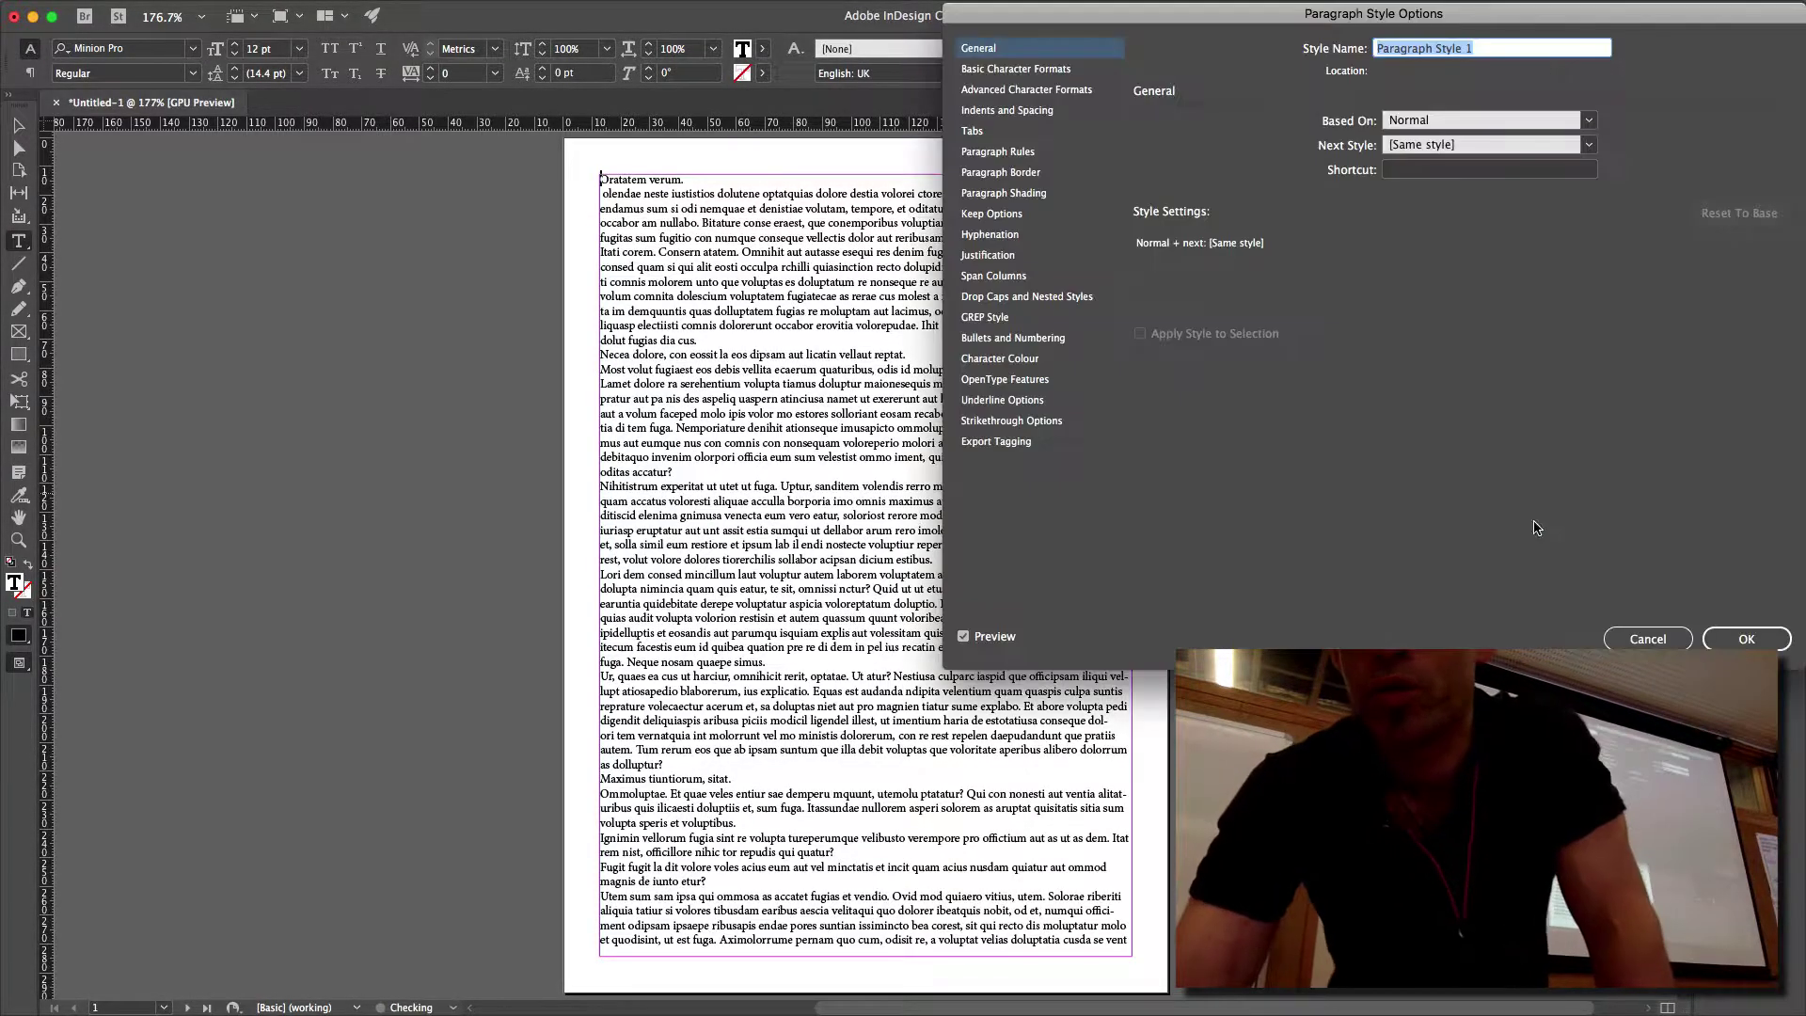
type("Heading")
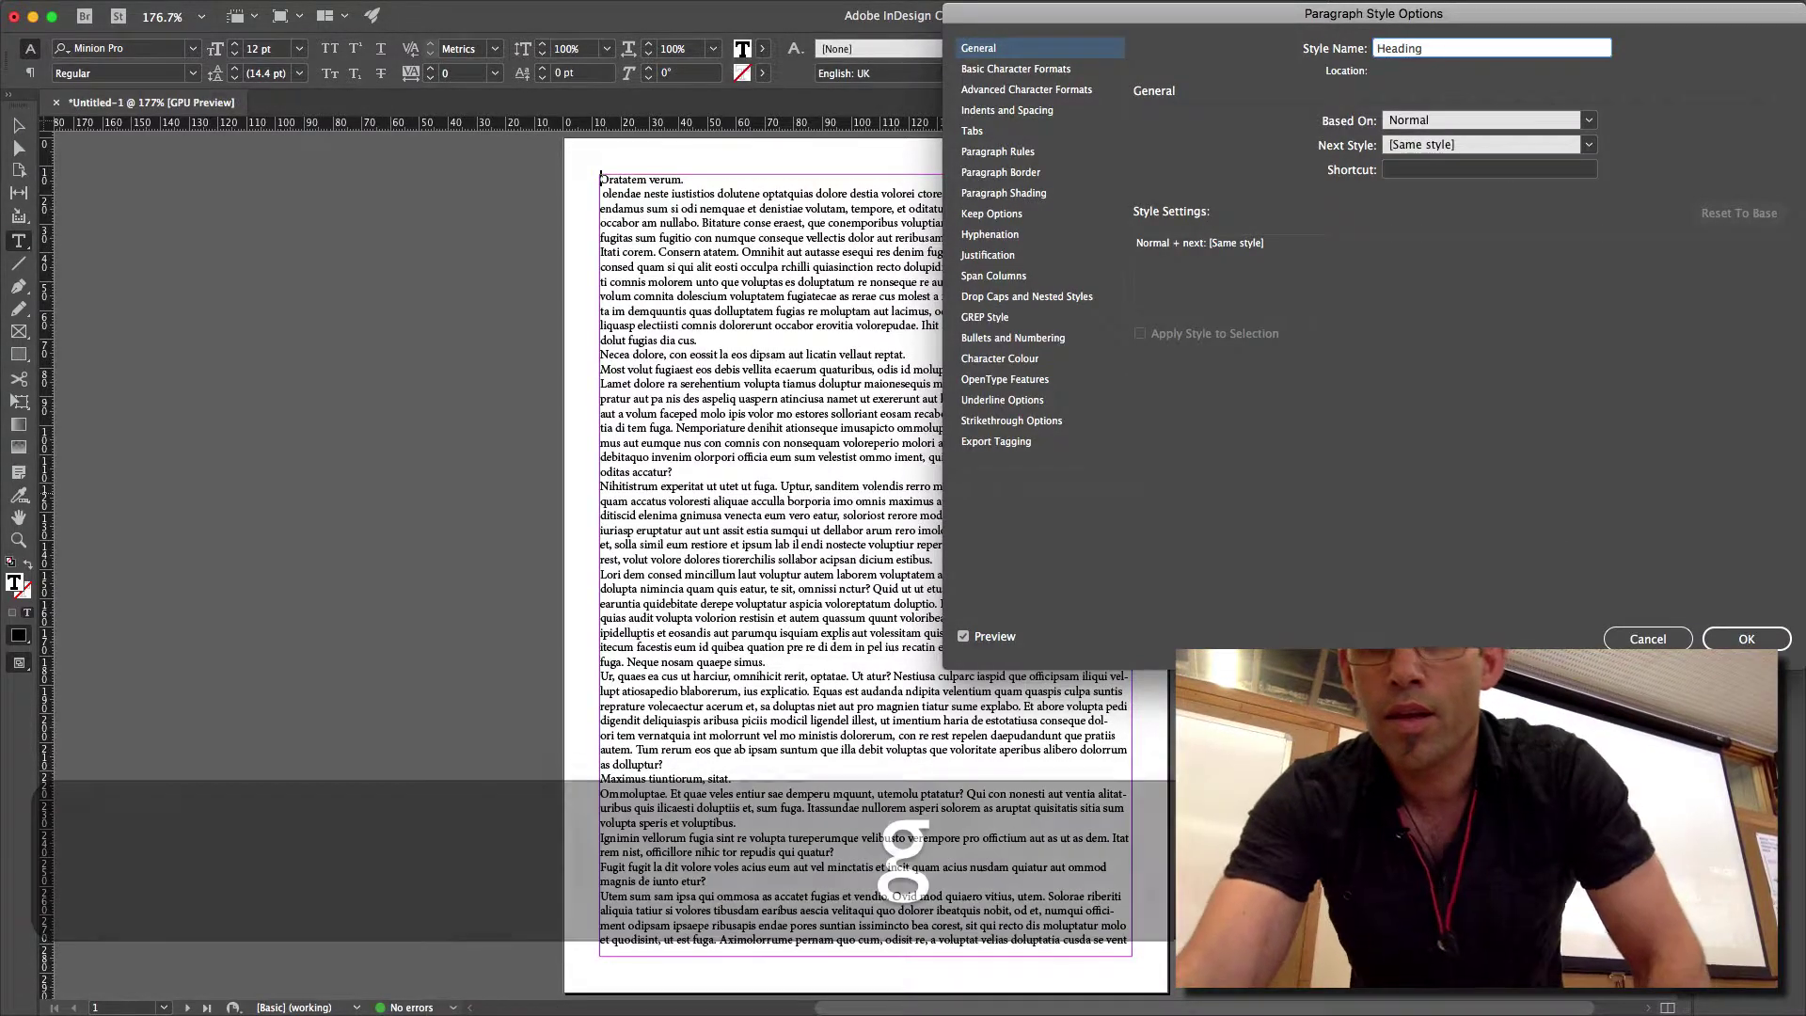
left_click(1746, 639)
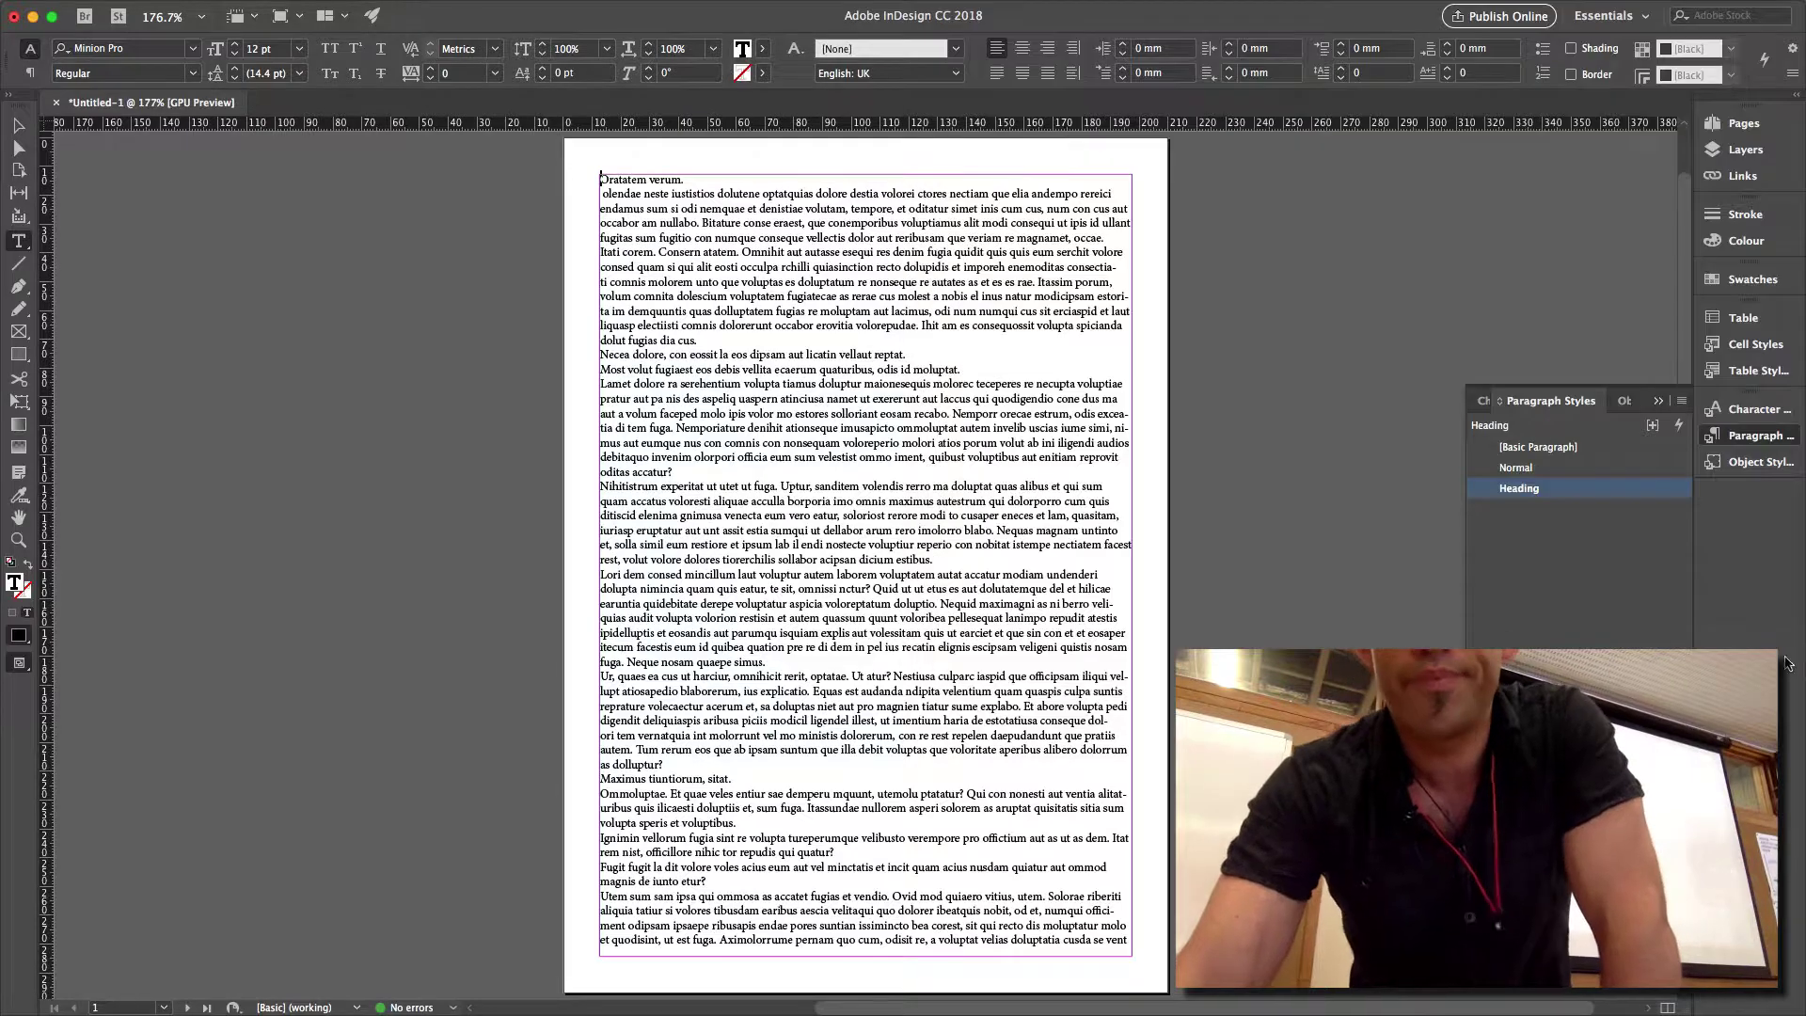
Apply the Heading paragraph style to the first line, "Oratatem verum.".
left_click(646, 191)
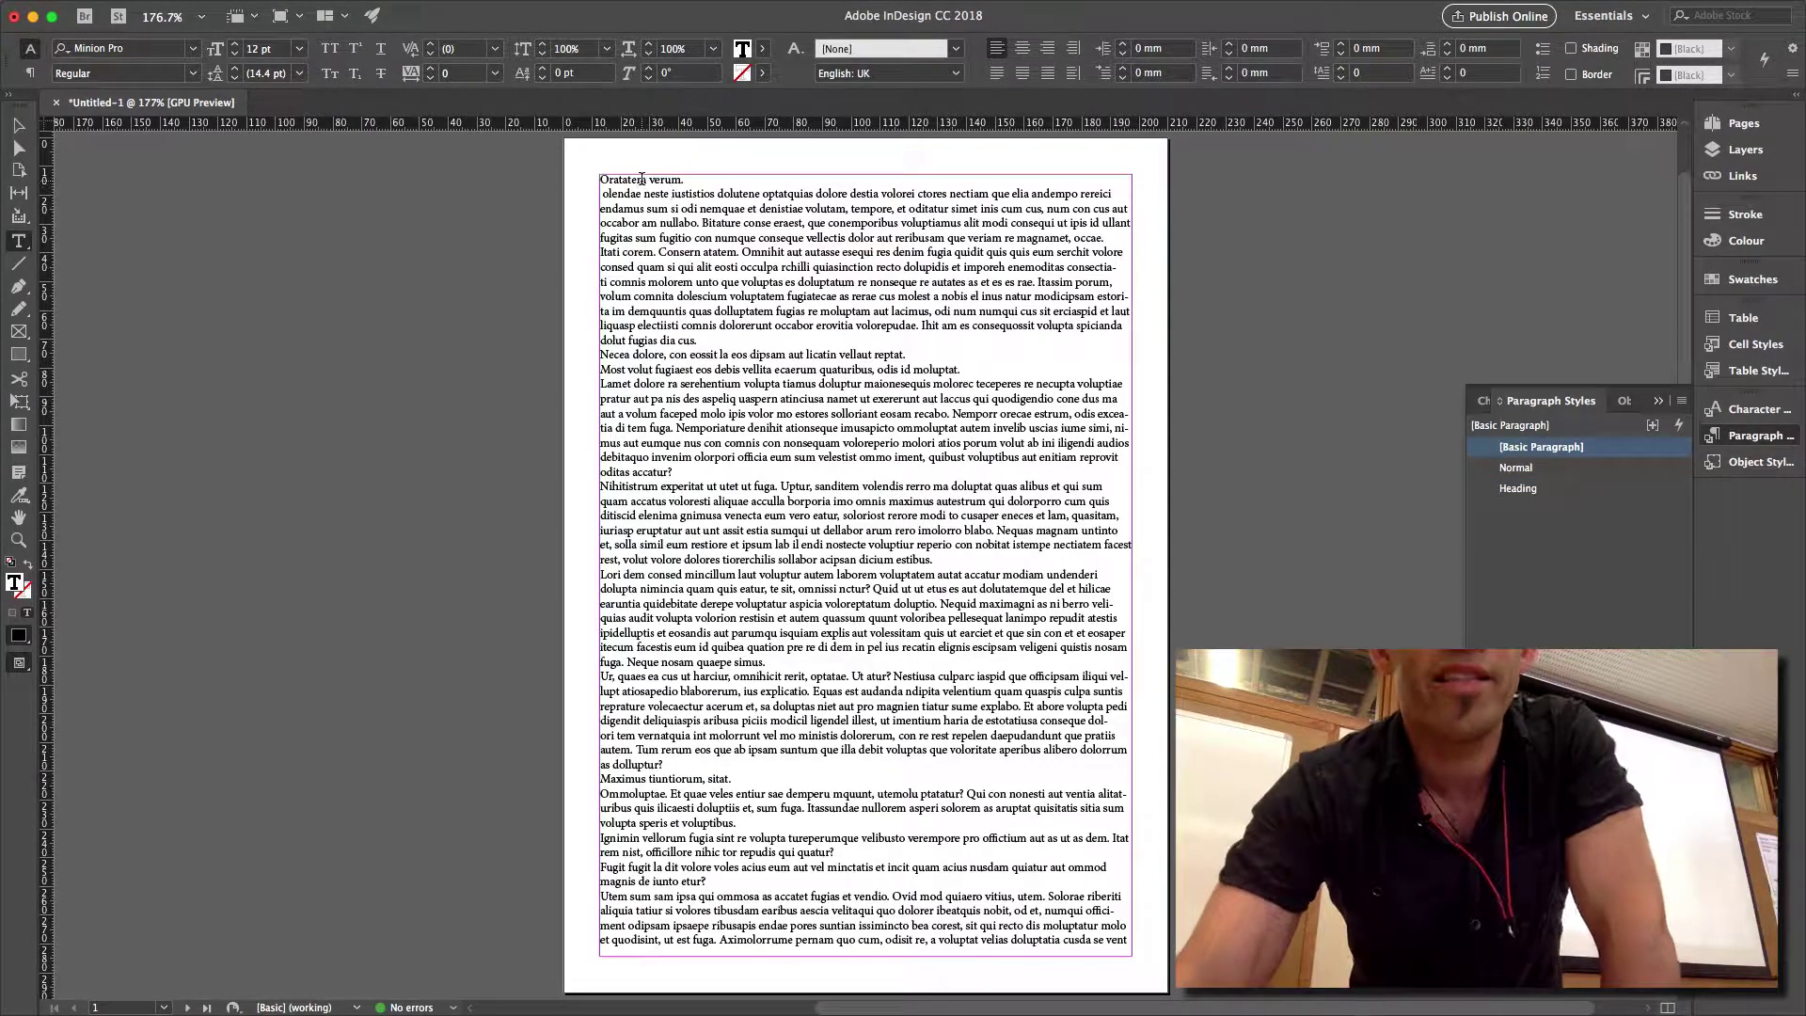
left_click(641, 179)
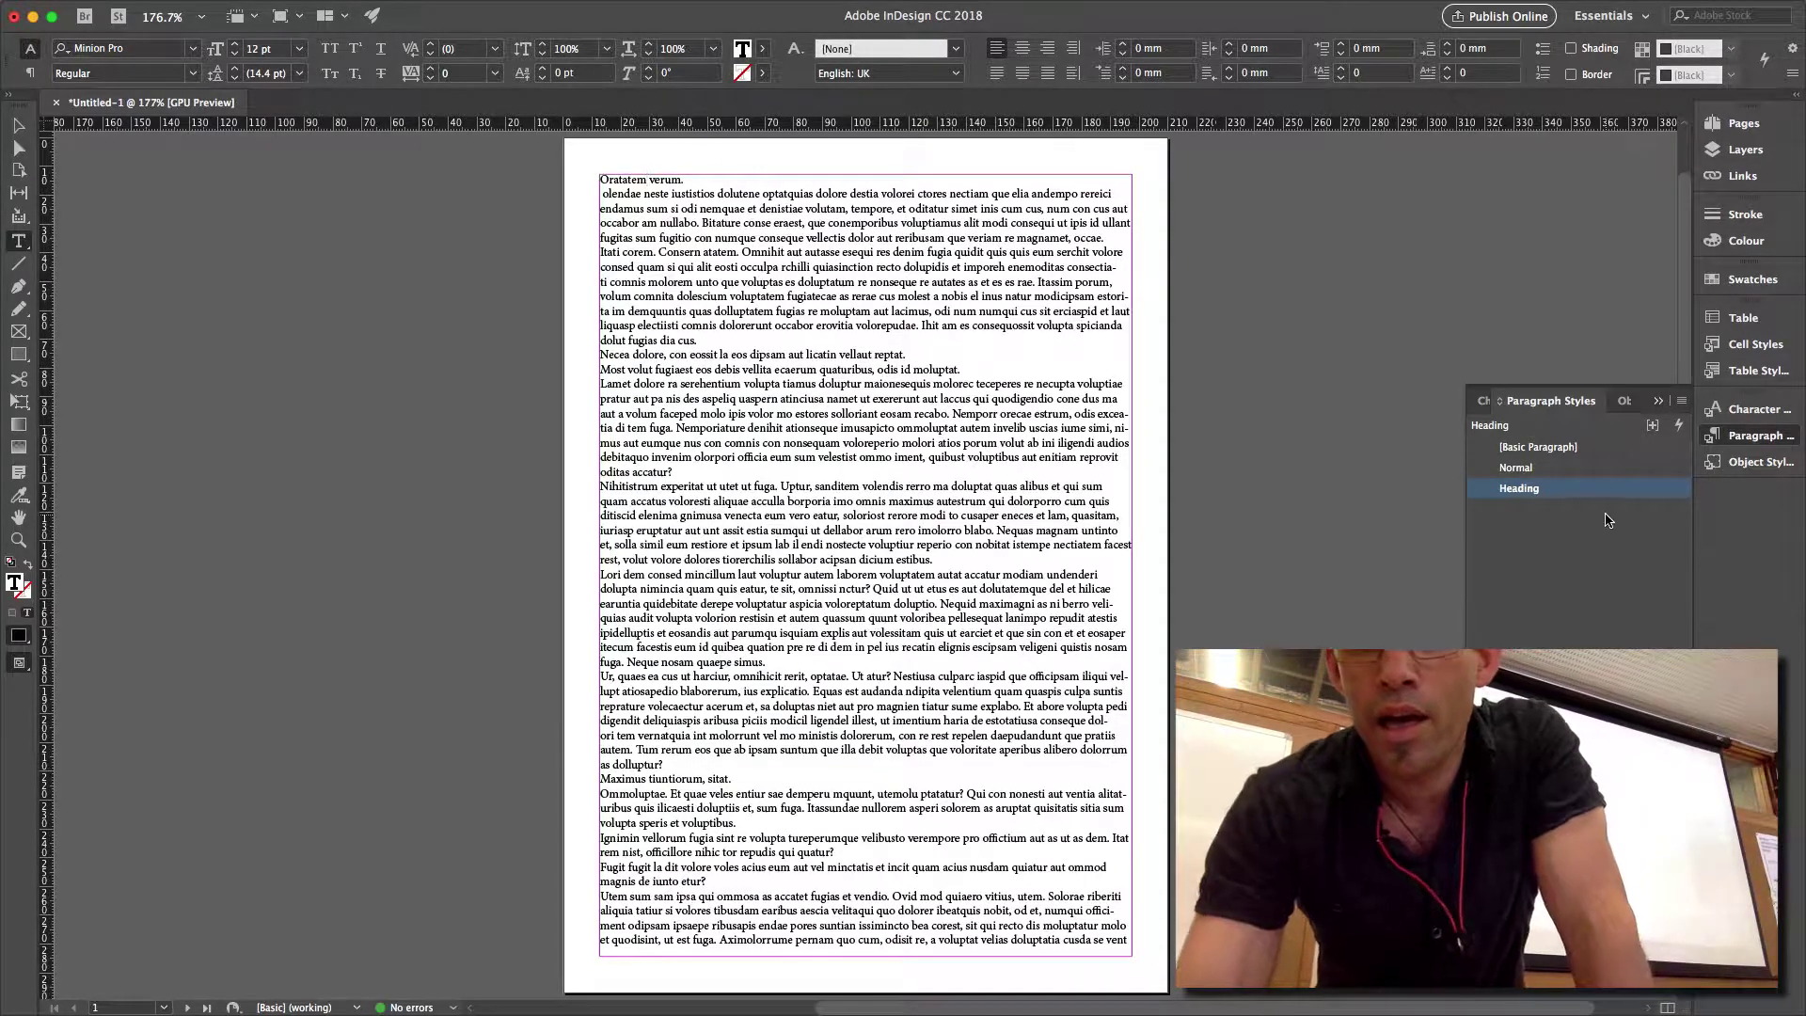
Create another paragraph style, apply it to the paragraph below the heading line, and name it Body.
left_click(656, 194)
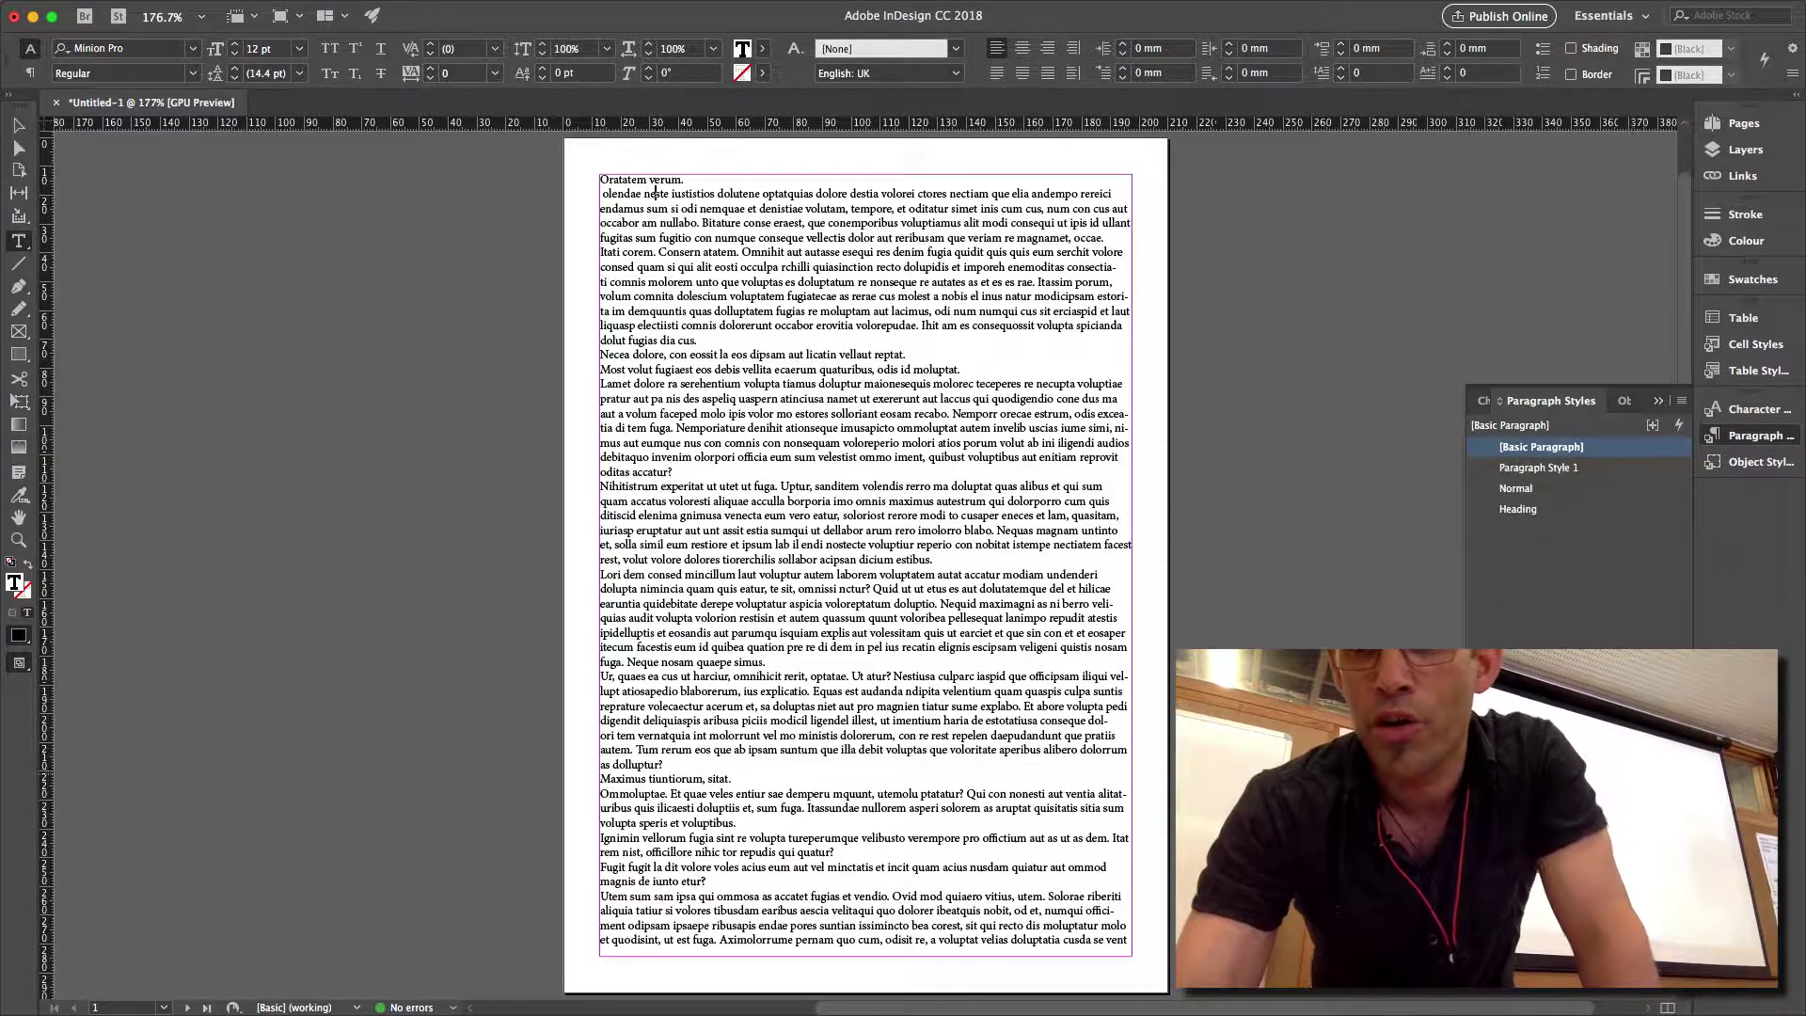
left_click(1554, 469)
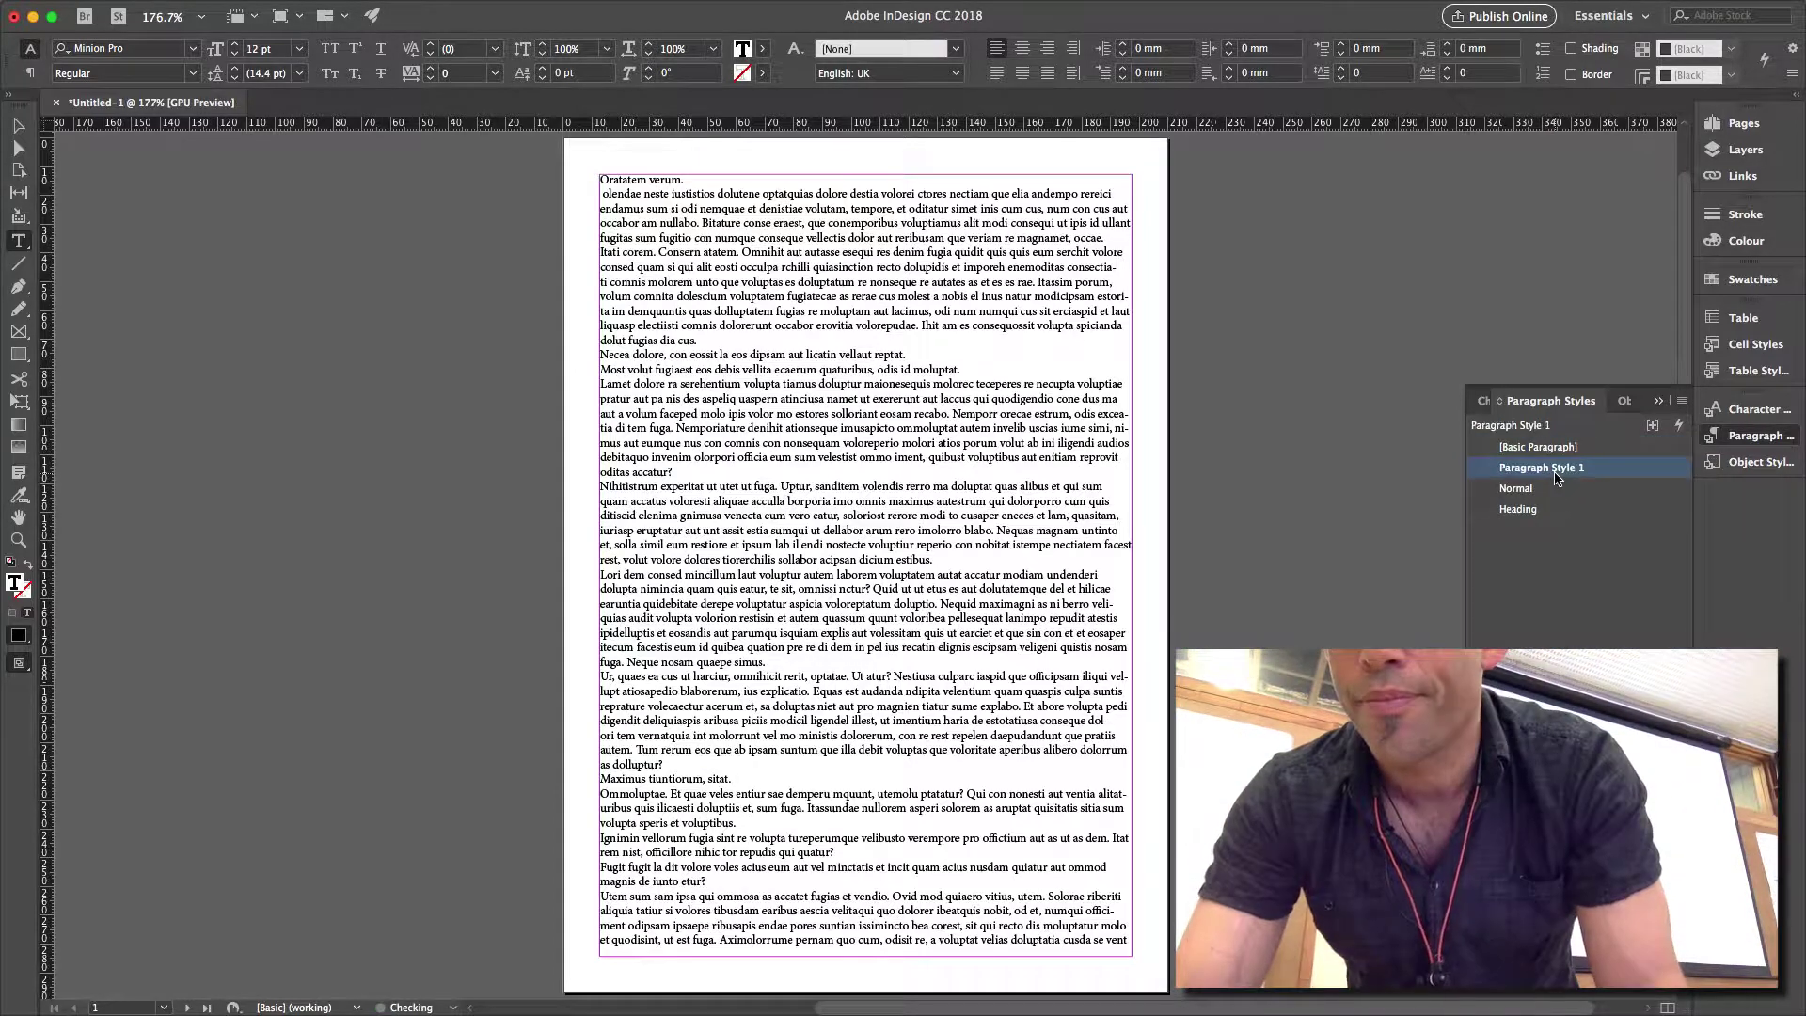
left_click(1554, 468)
type("Body")
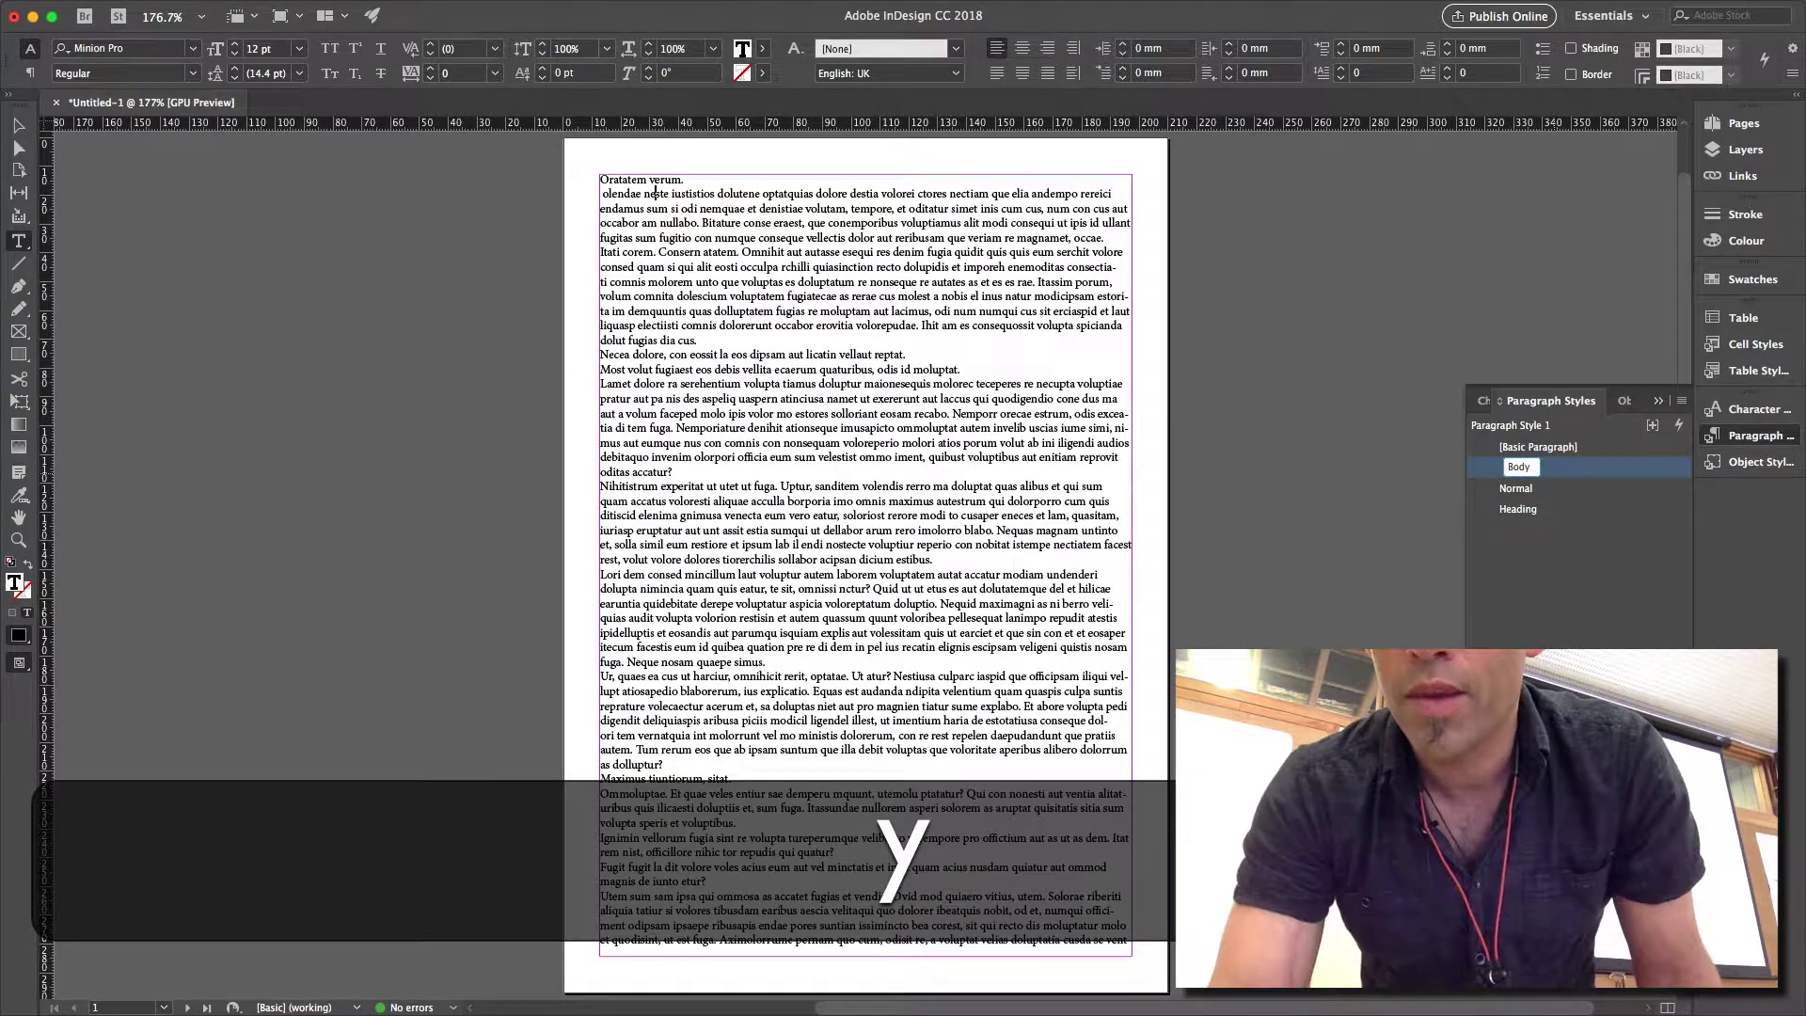
key("Return")
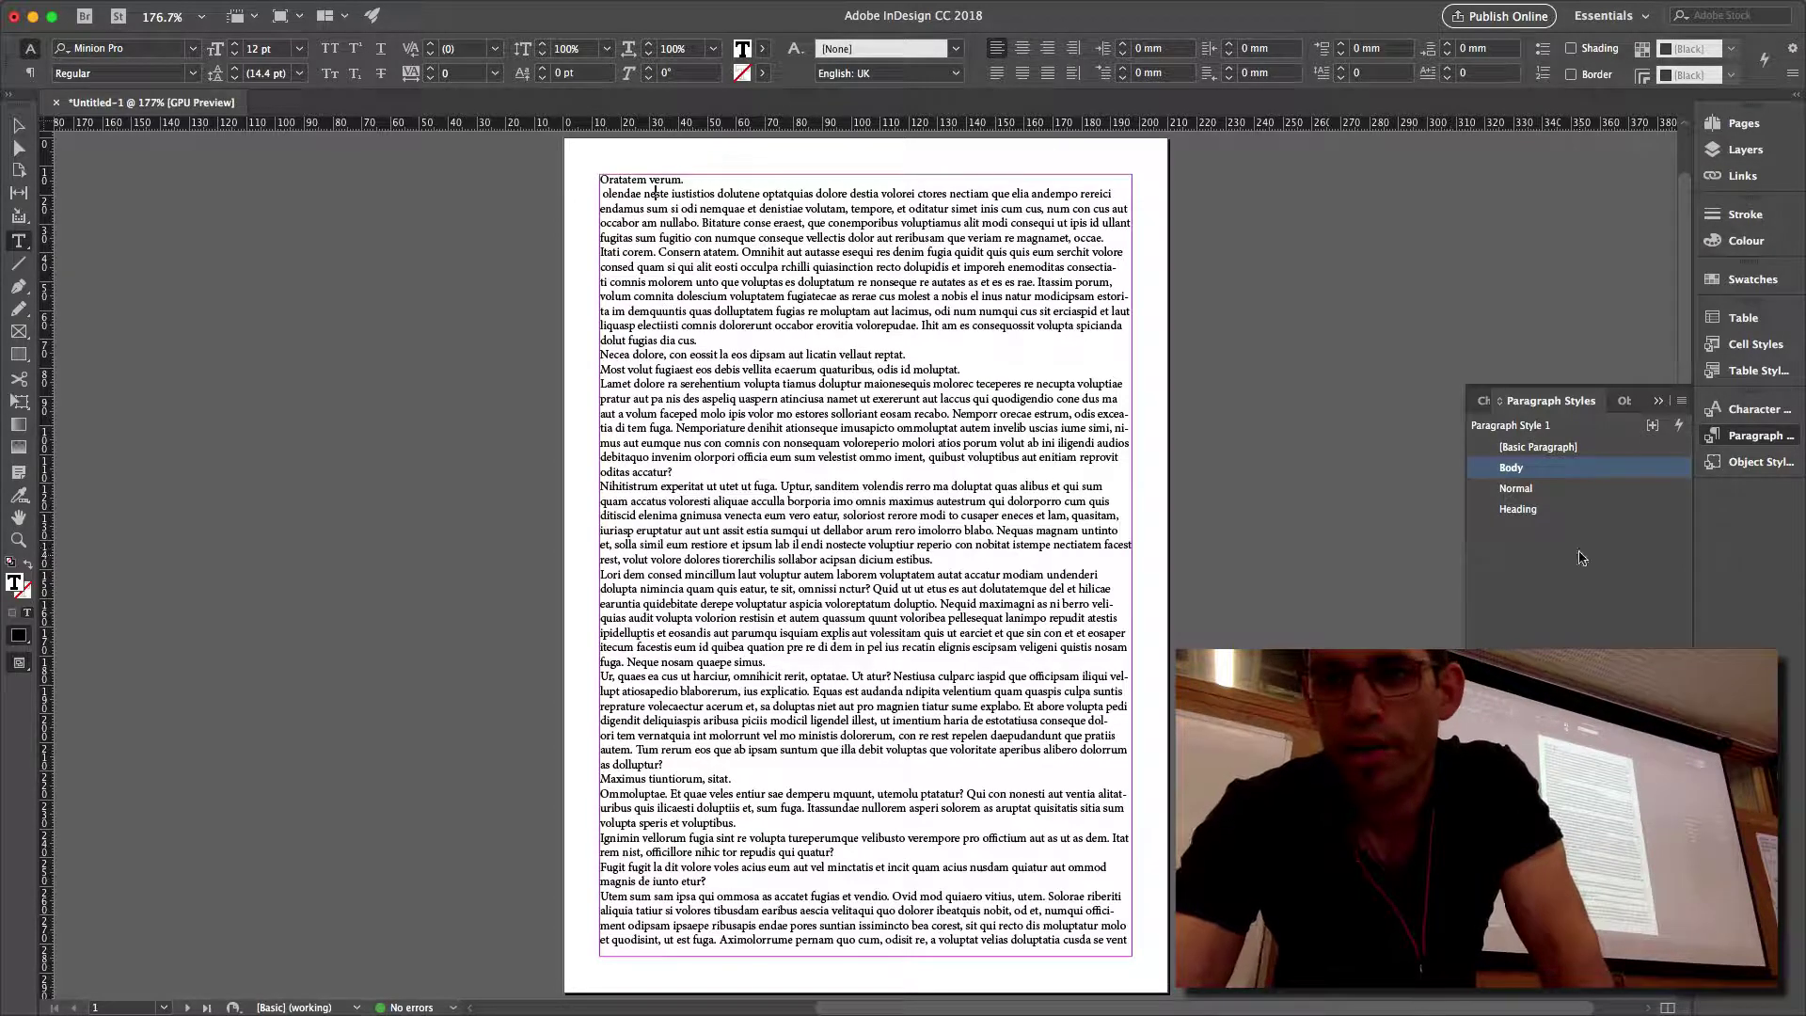
Set the Body style's font family to Helvetica Neue and its font style to Light.
double_click(1554, 477)
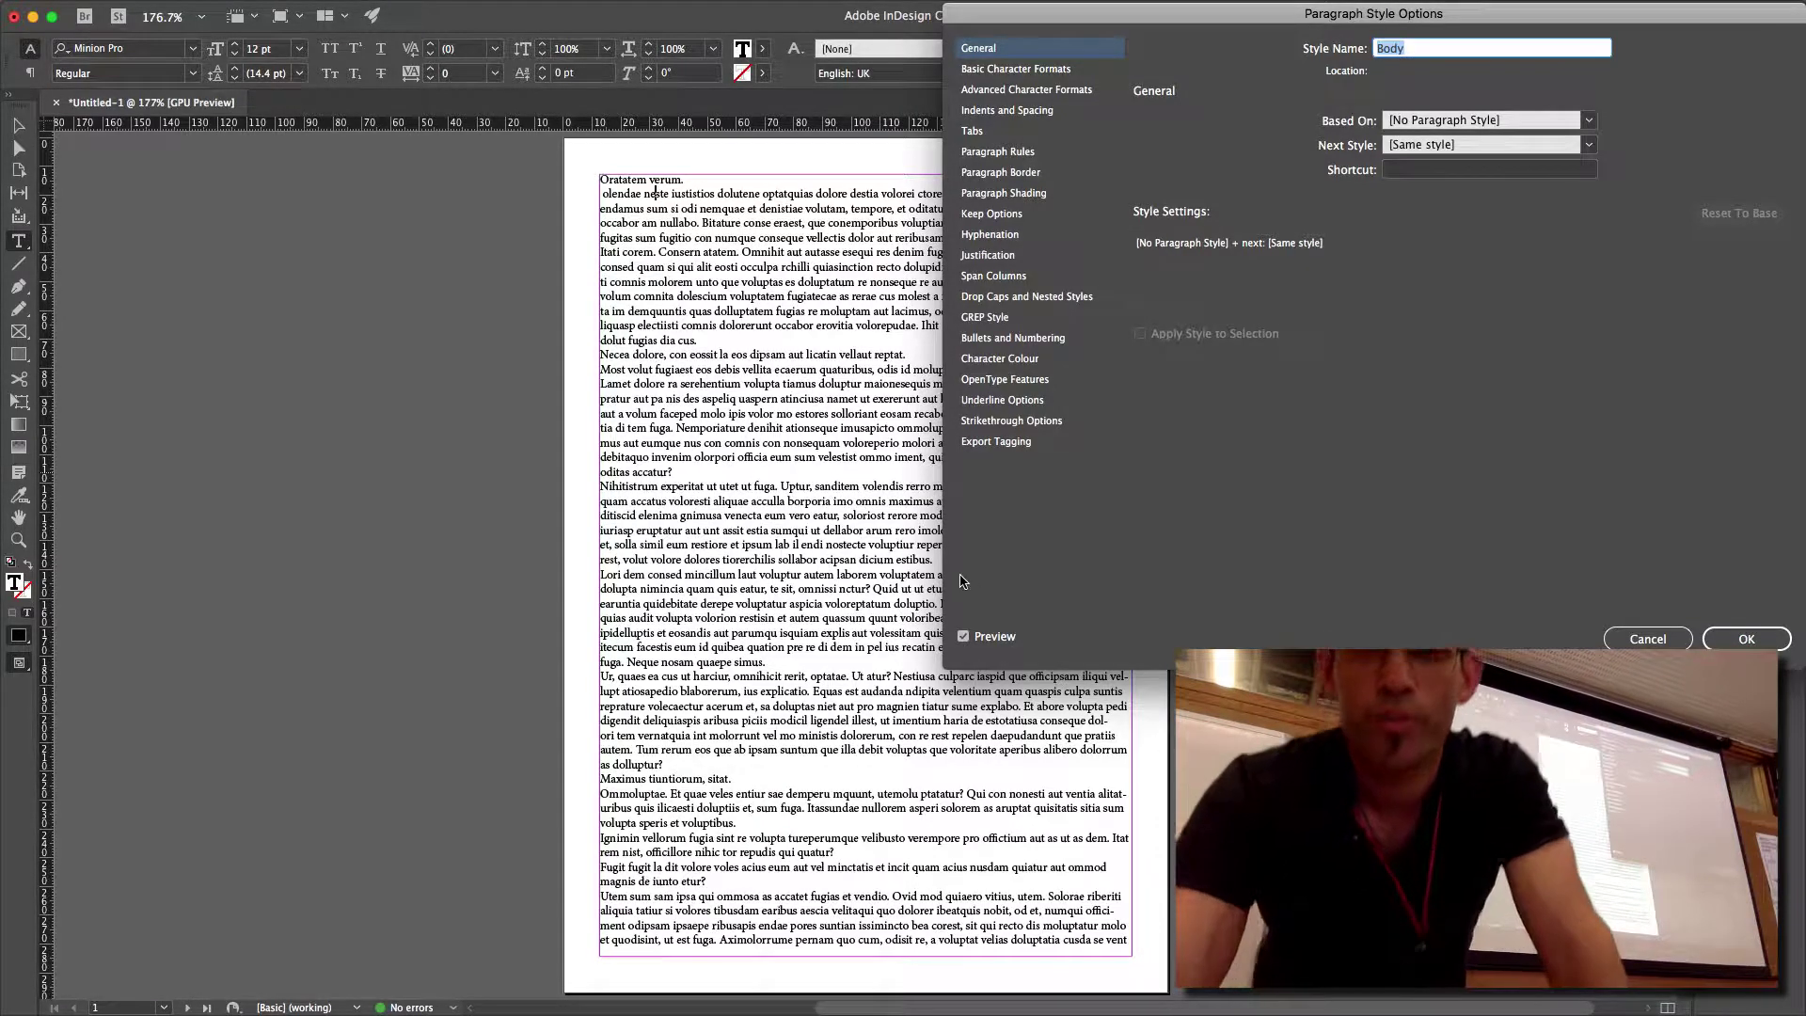
left_click(1035, 68)
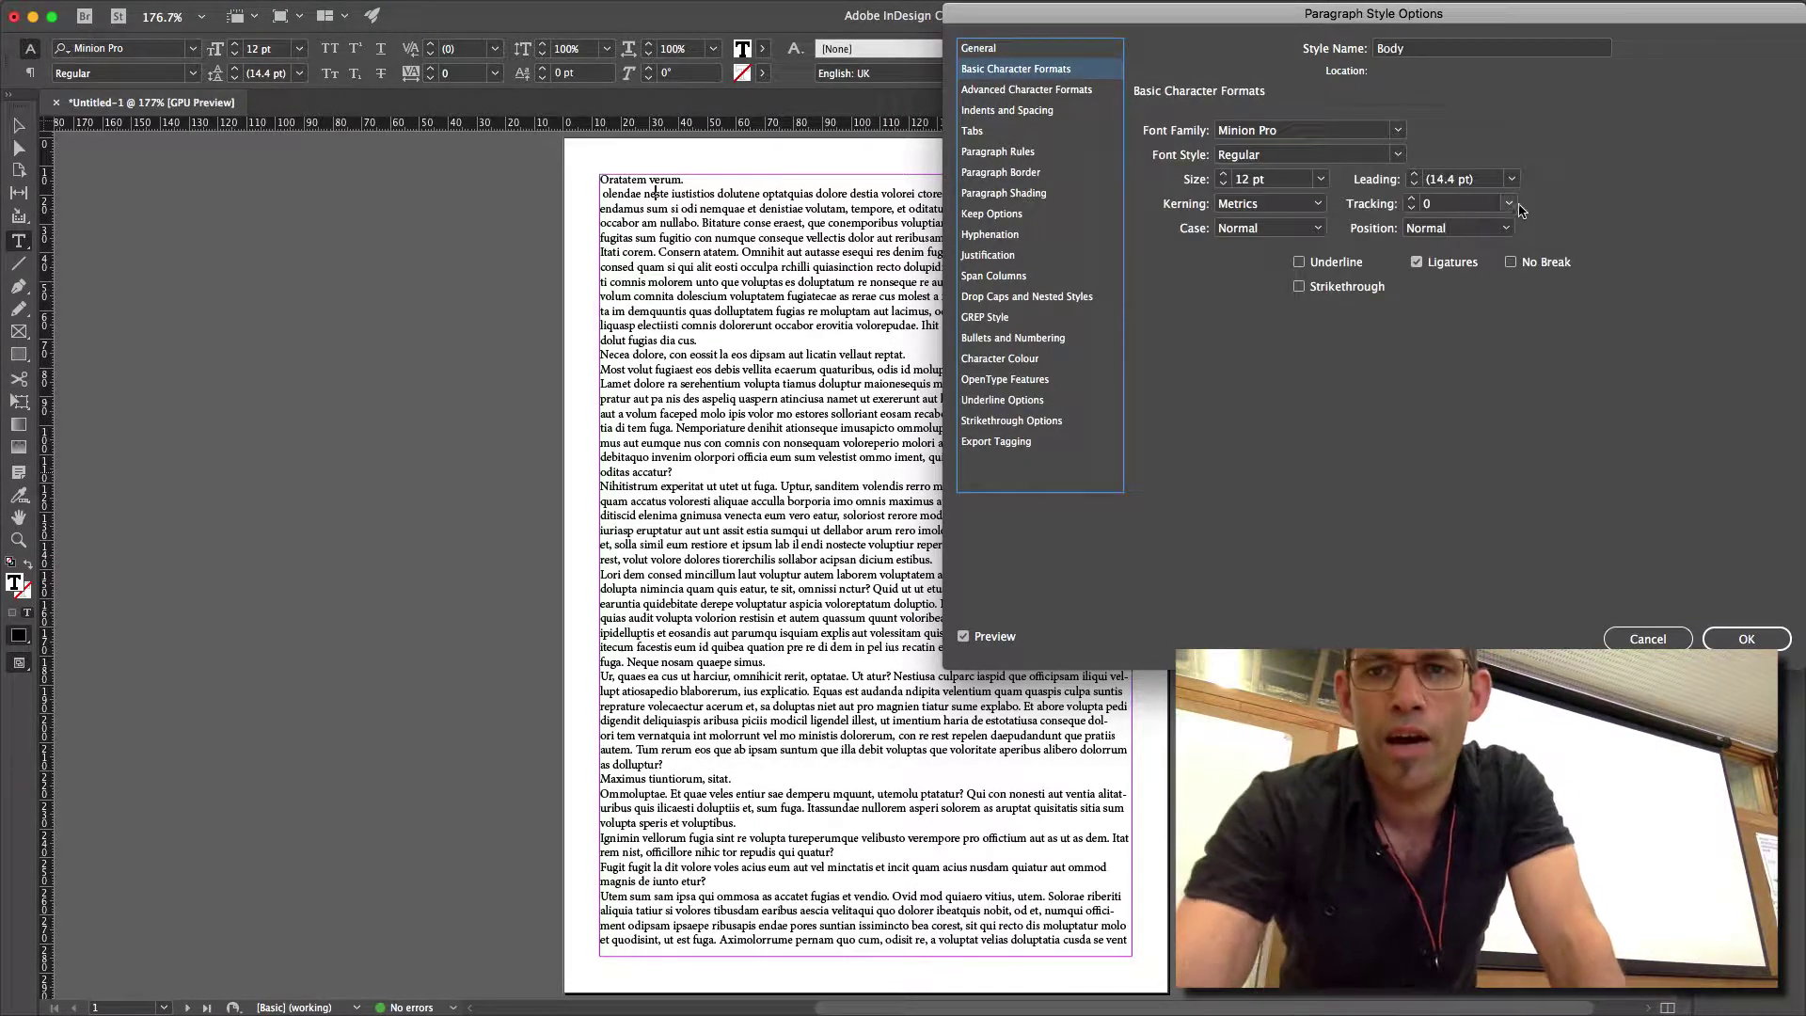
left_click(1368, 131)
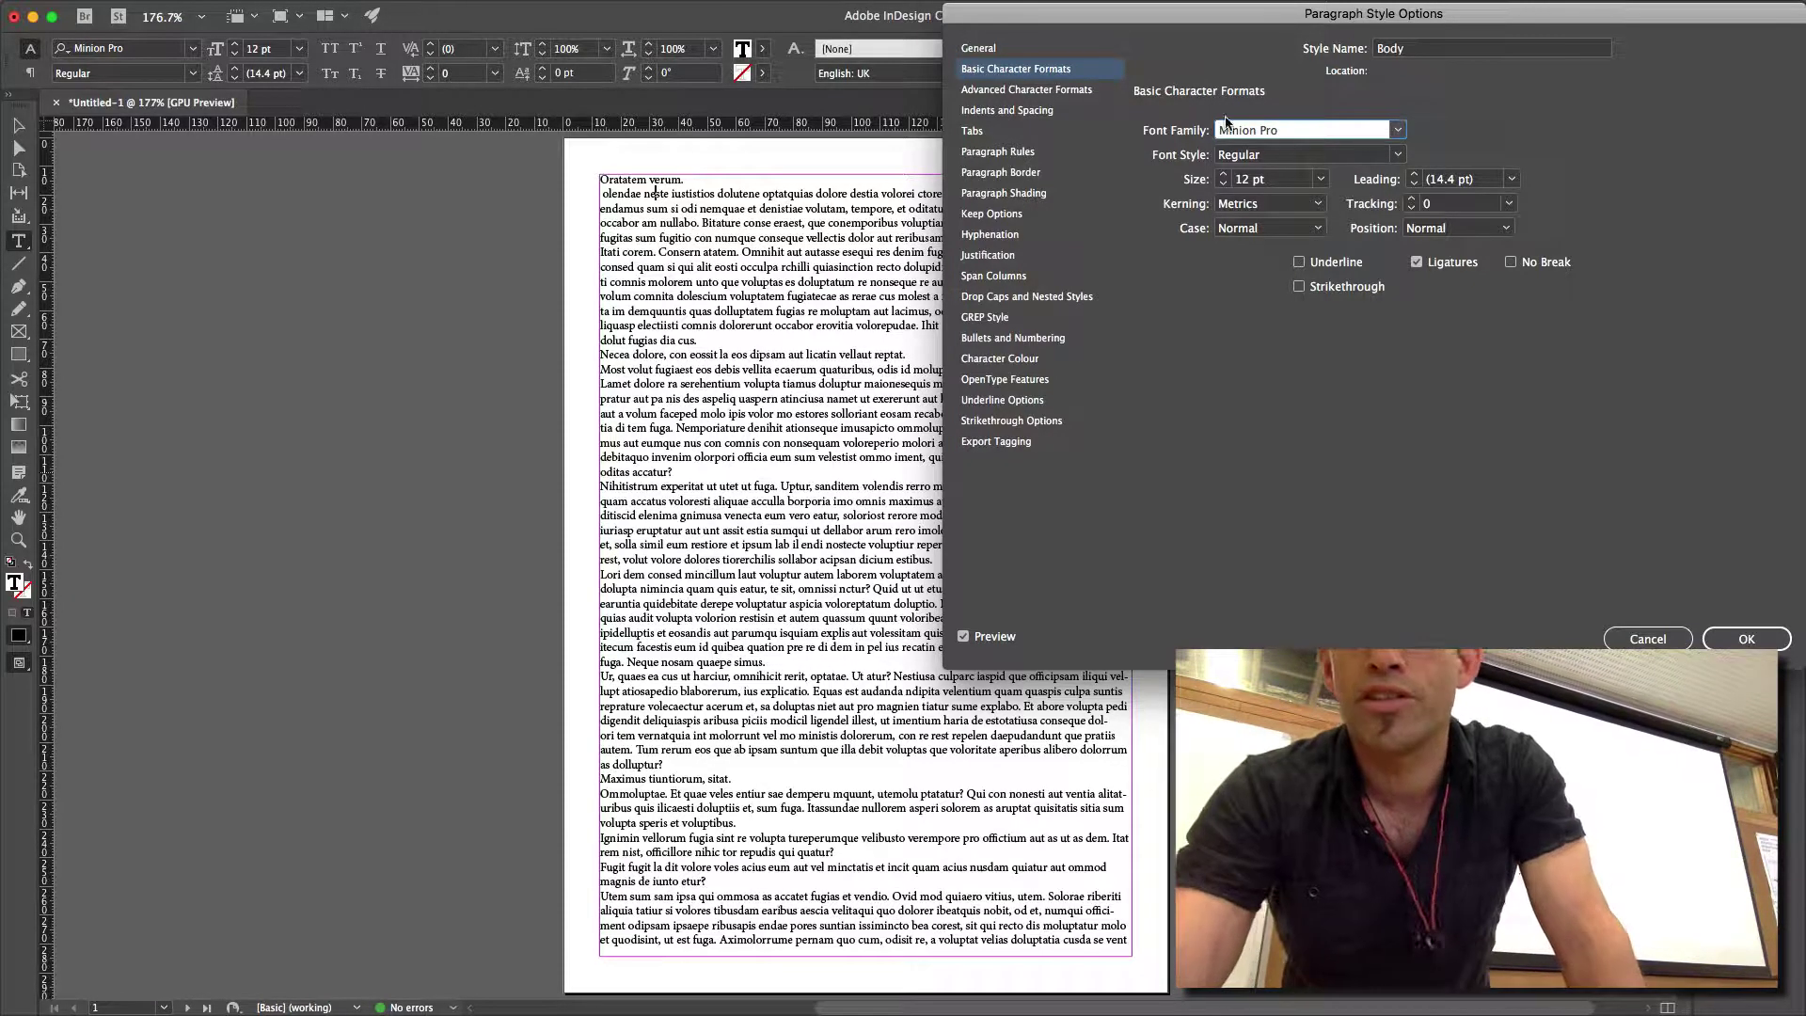
type("Helvetica")
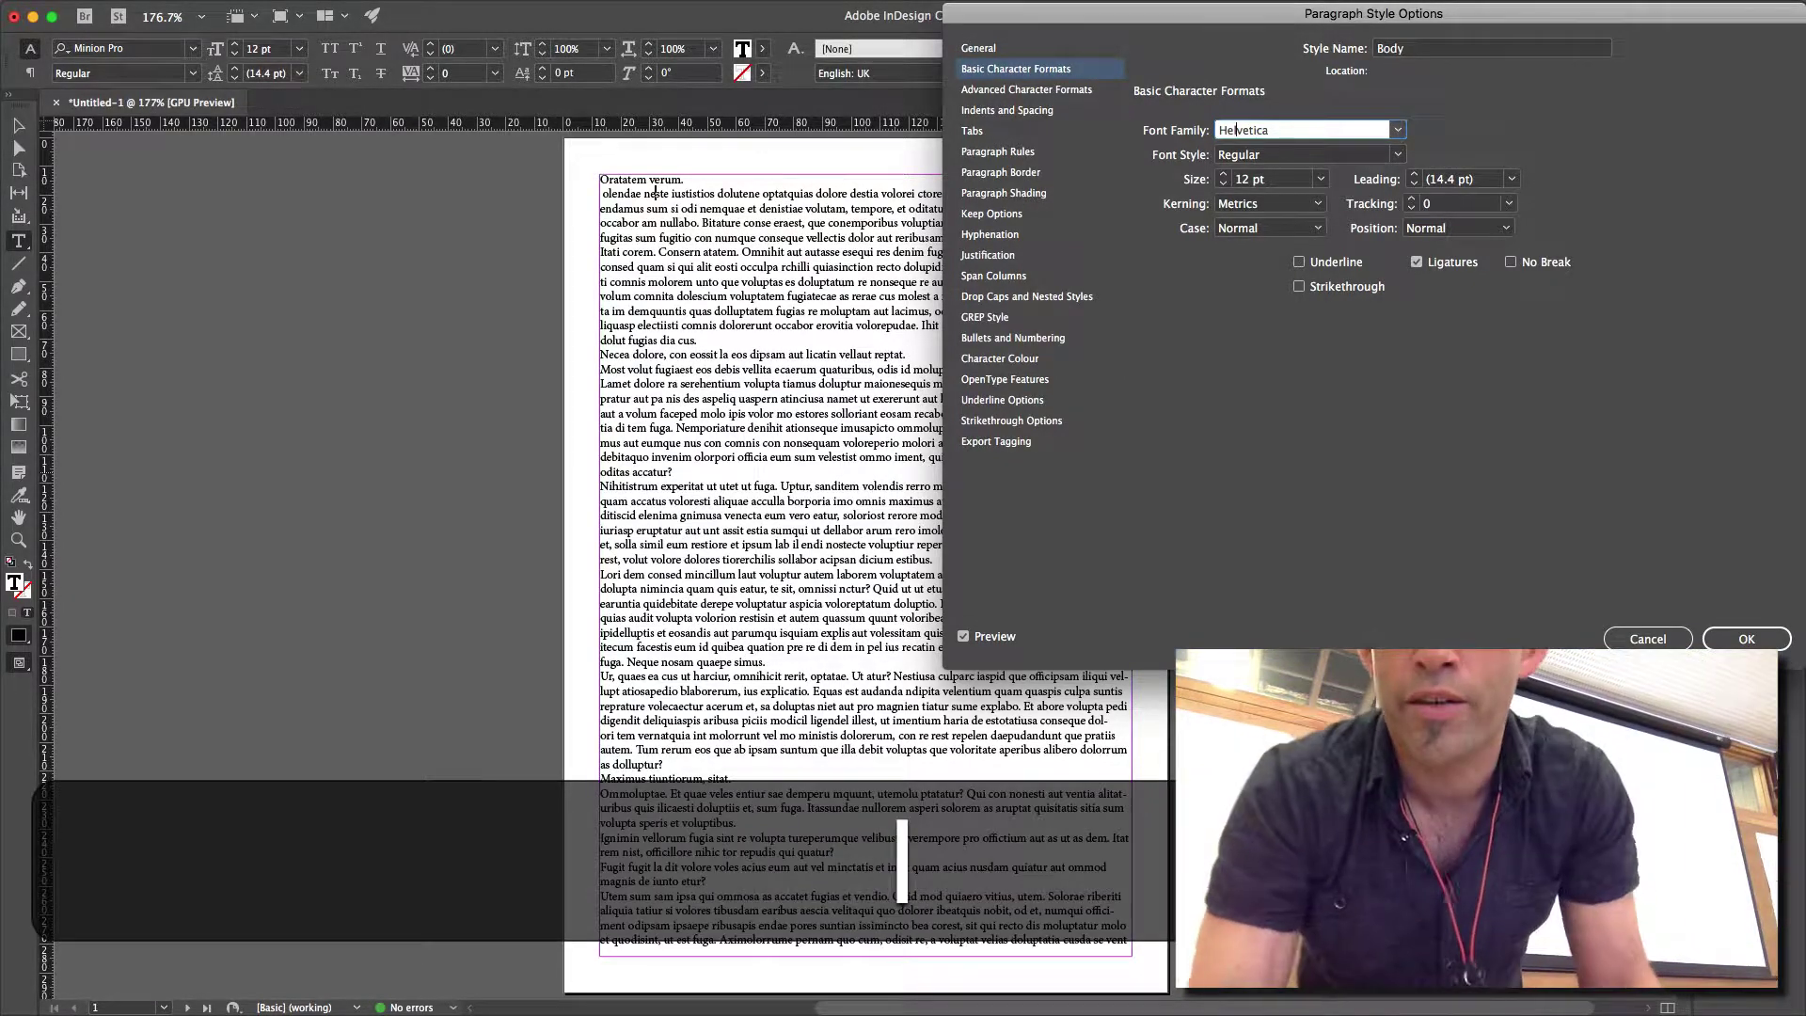
key("Down")
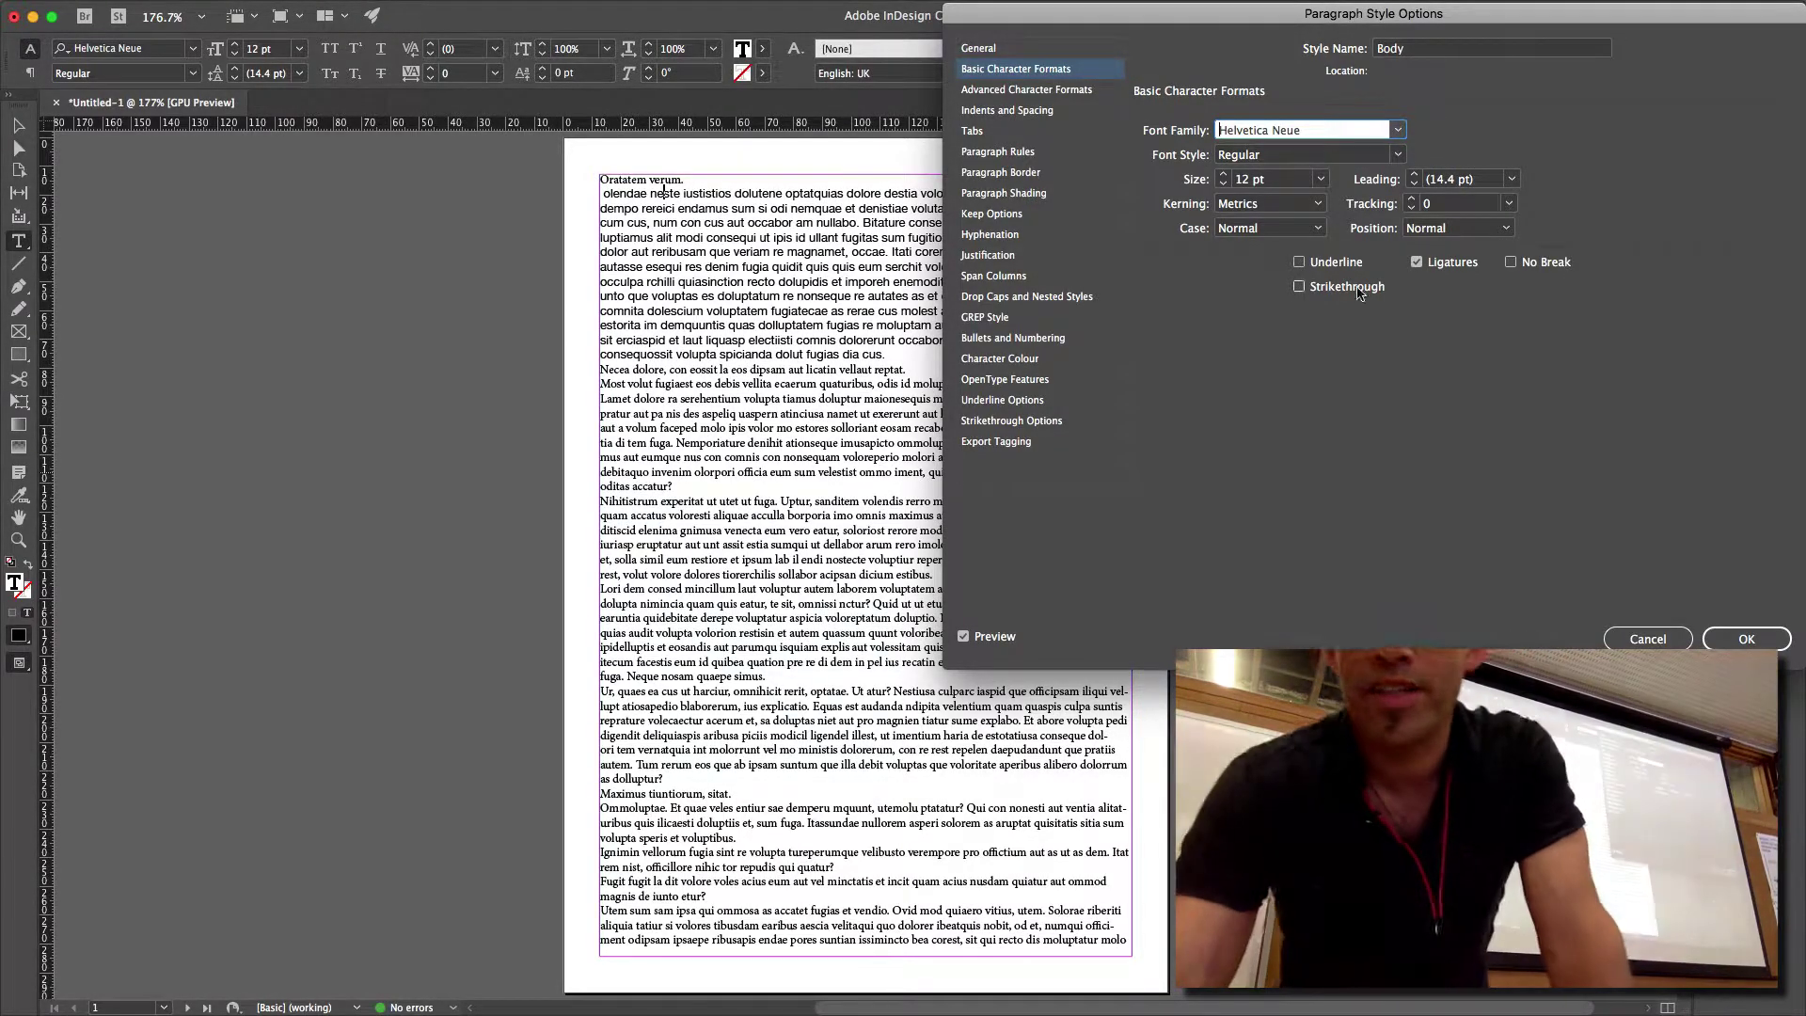
left_click(1397, 154)
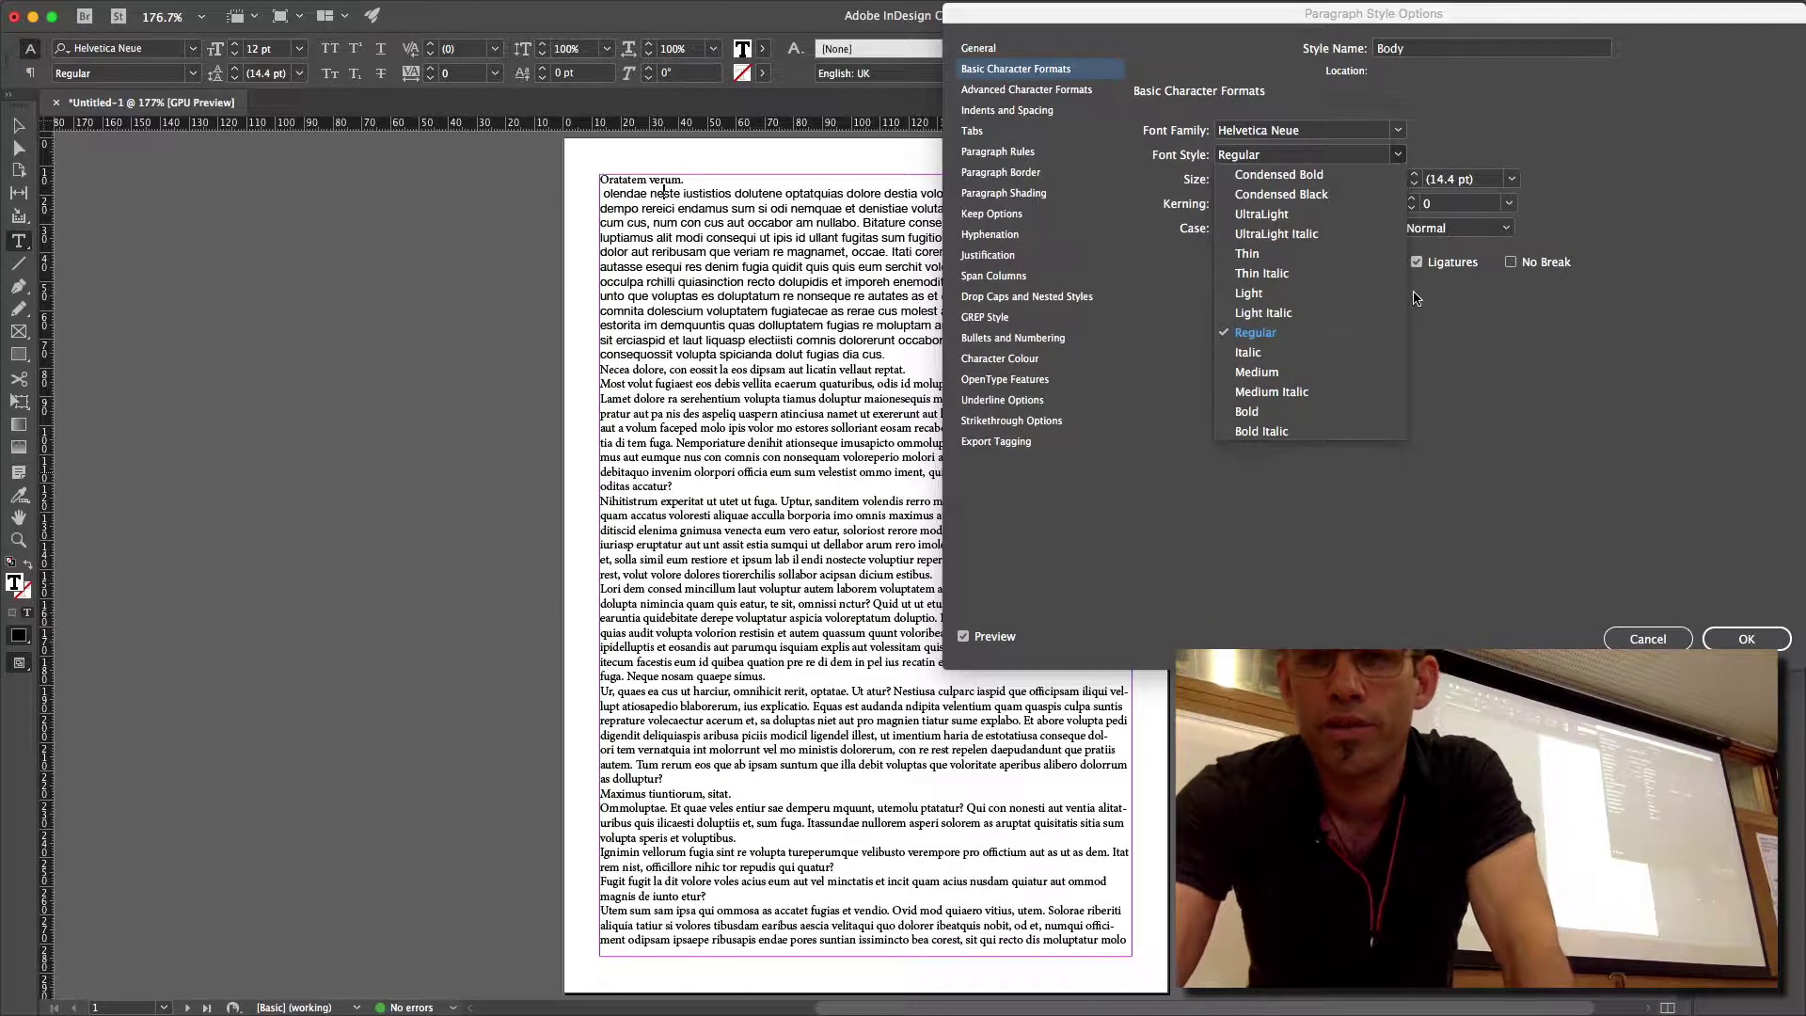
left_click(1314, 296)
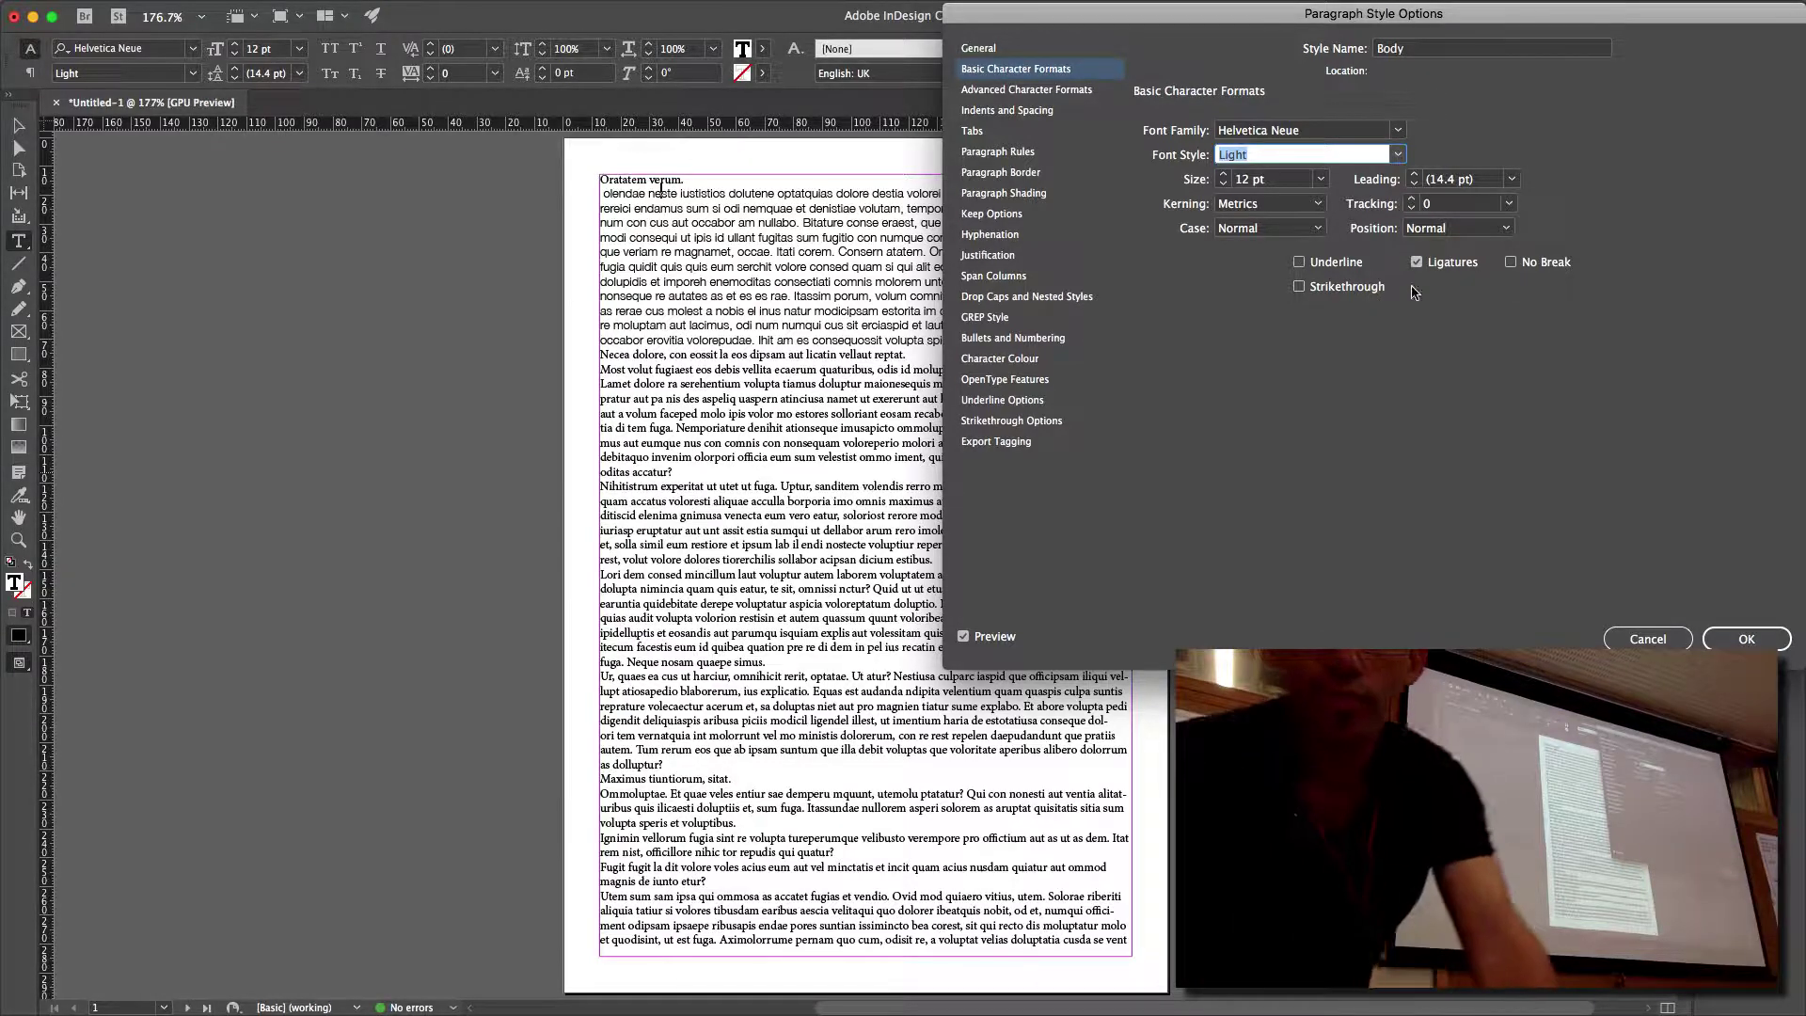
Try 20 pt leading in the Body style and return it to automatic leading.
left_click_drag(1187, 24, 1043, 357)
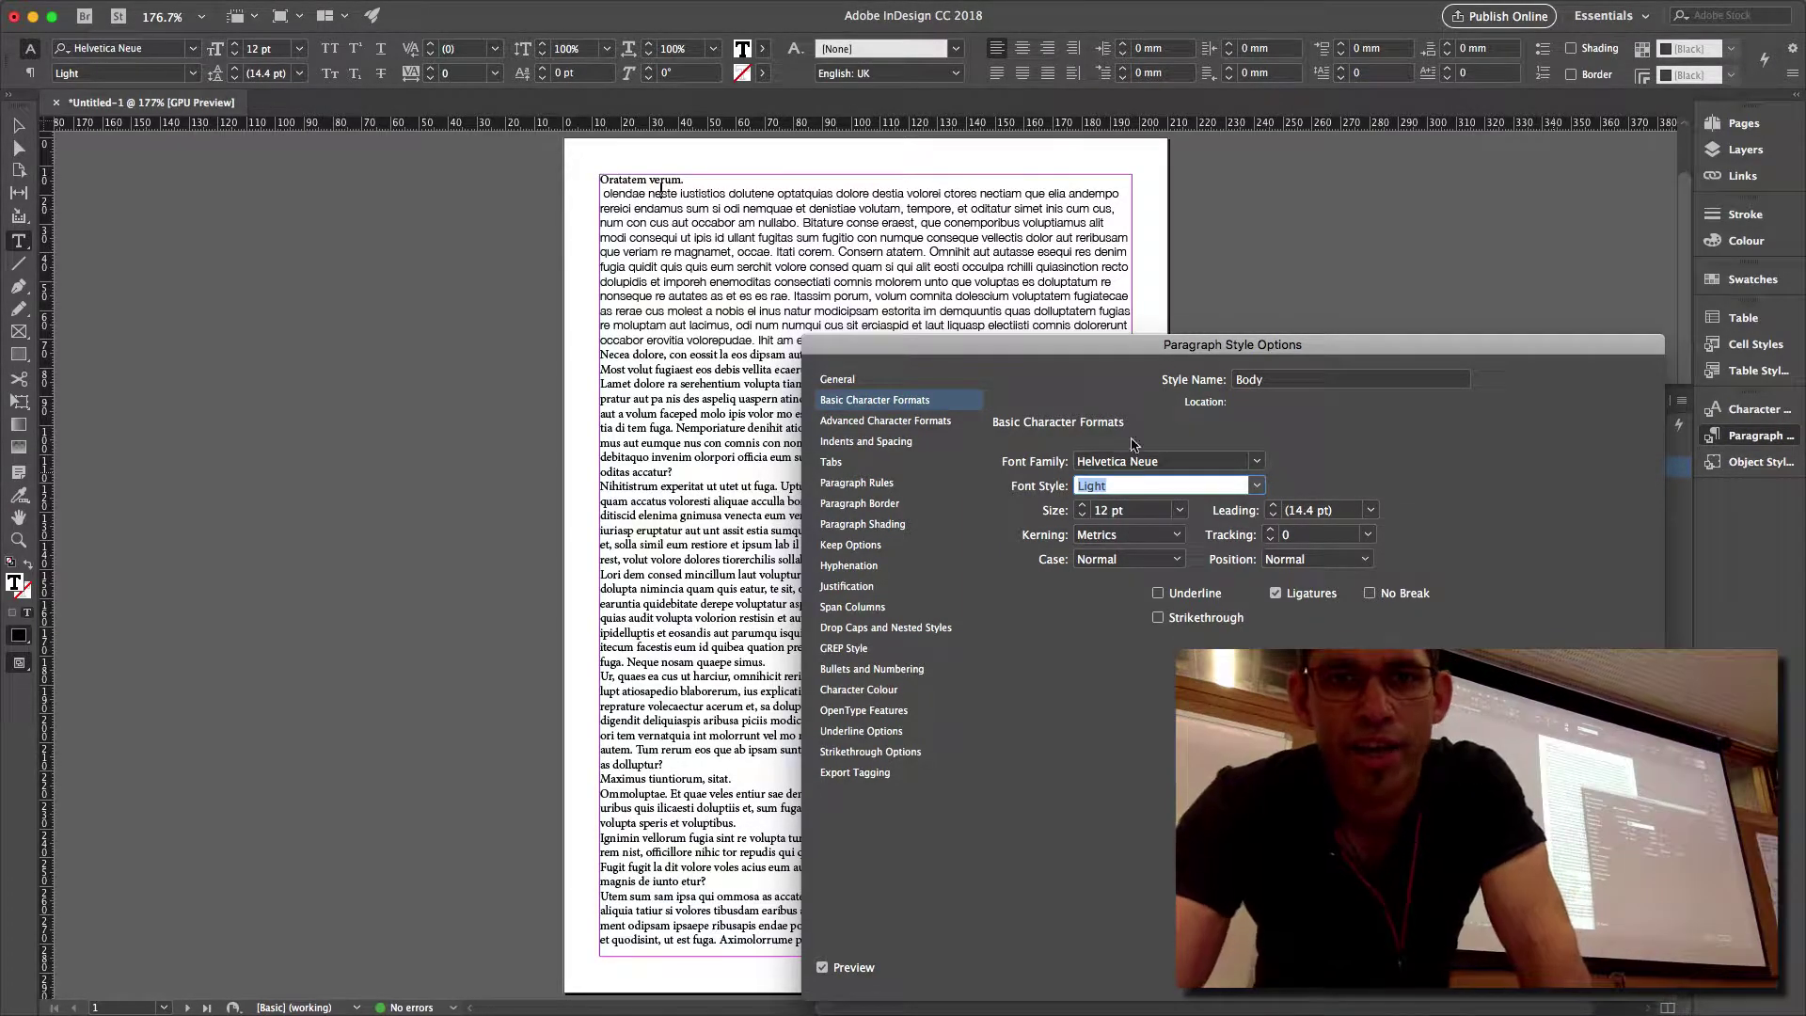
left_click(1273, 507)
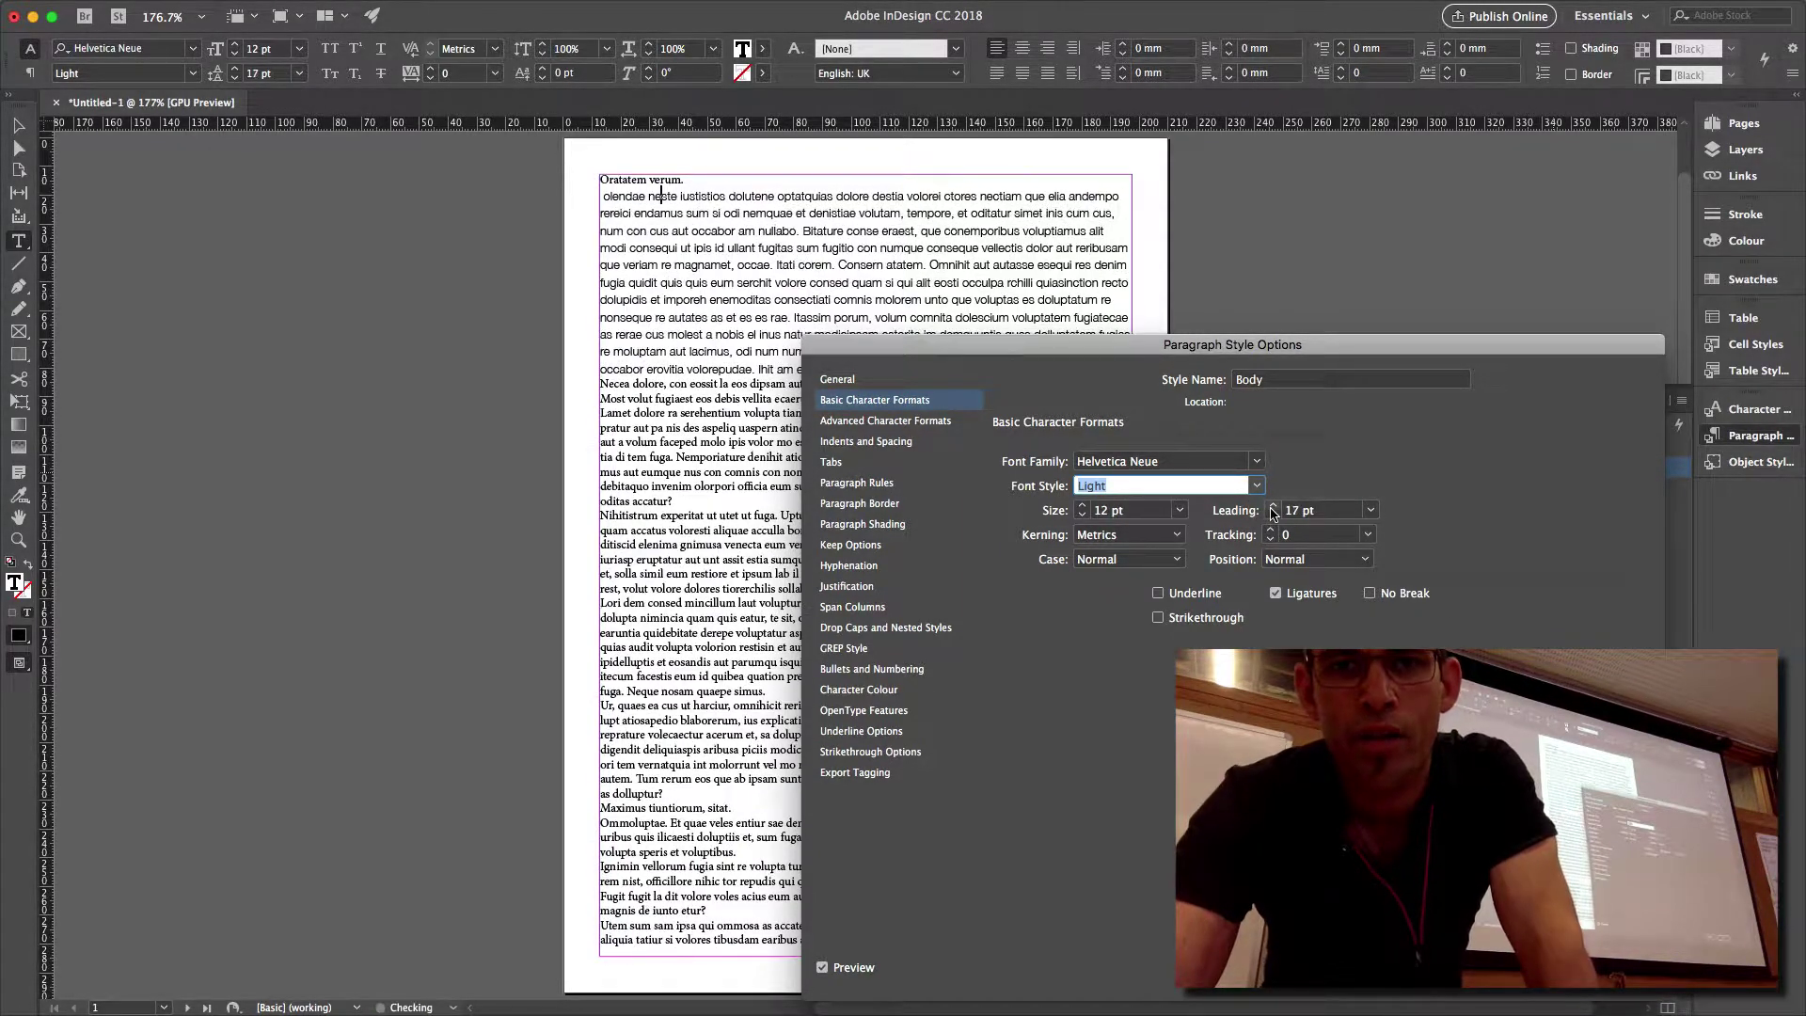
left_click(1272, 507)
left_click(1273, 507)
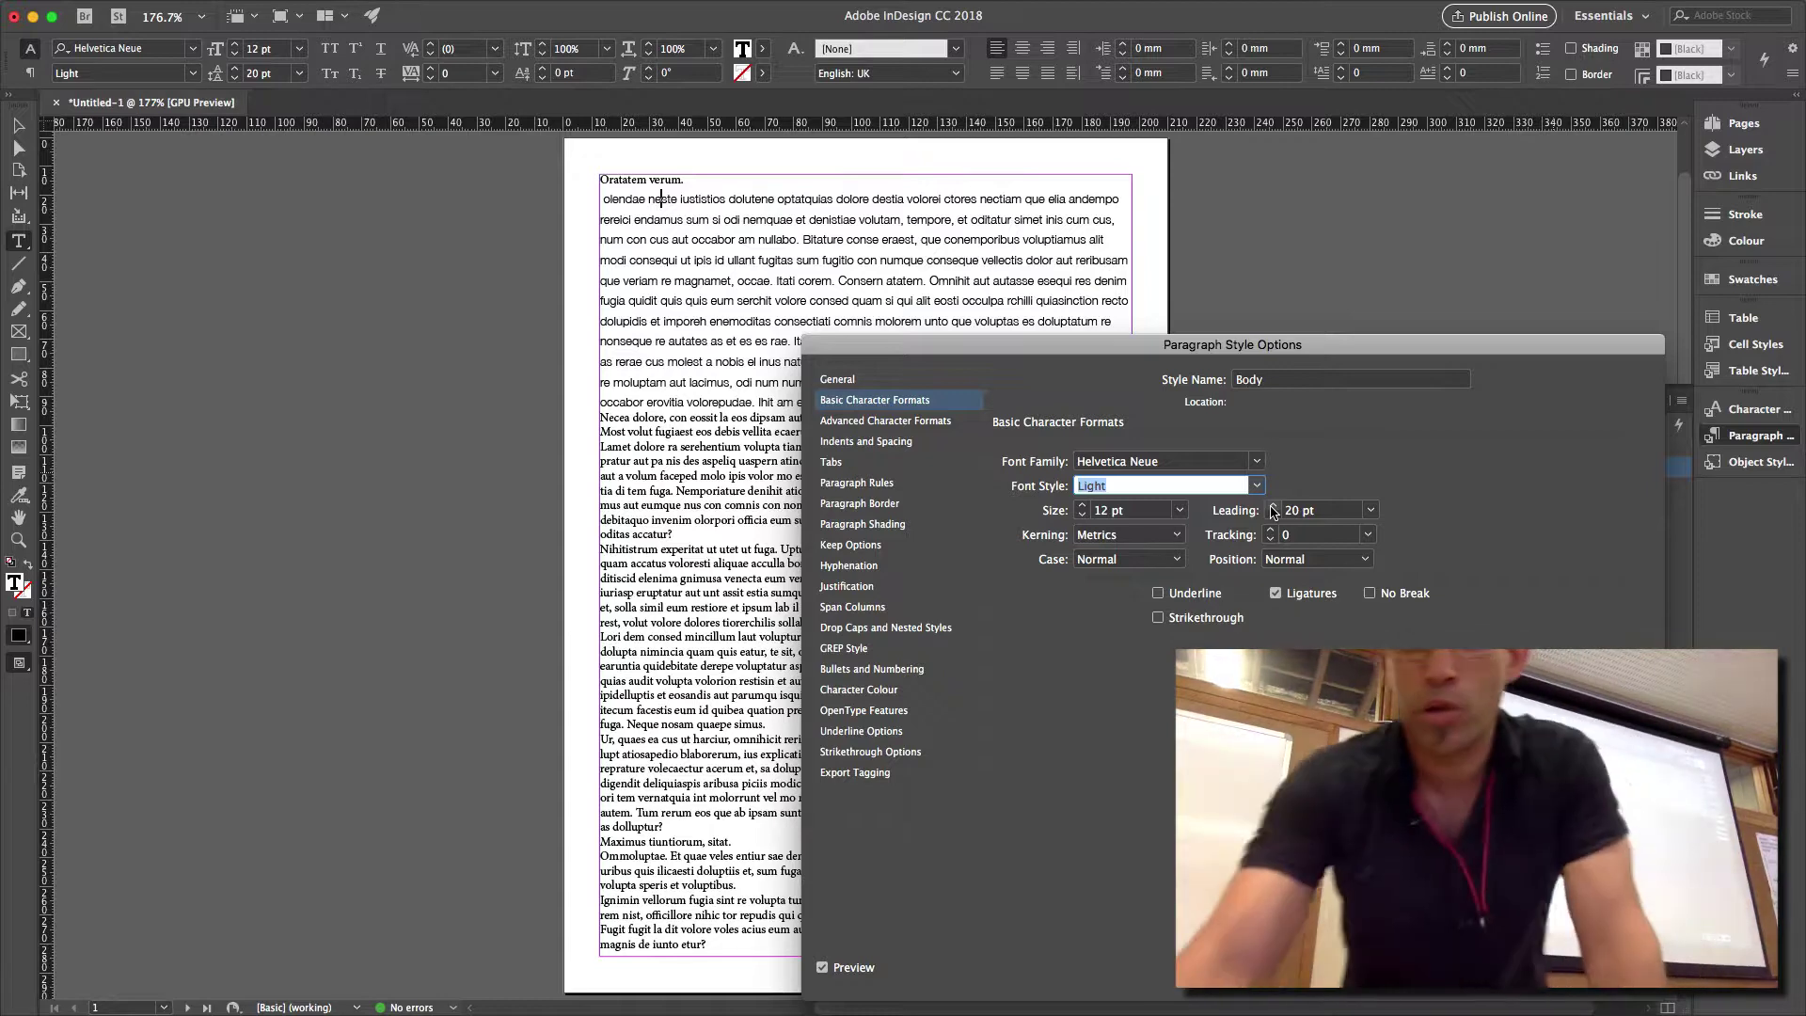
left_click(1372, 509)
left_click(1366, 530)
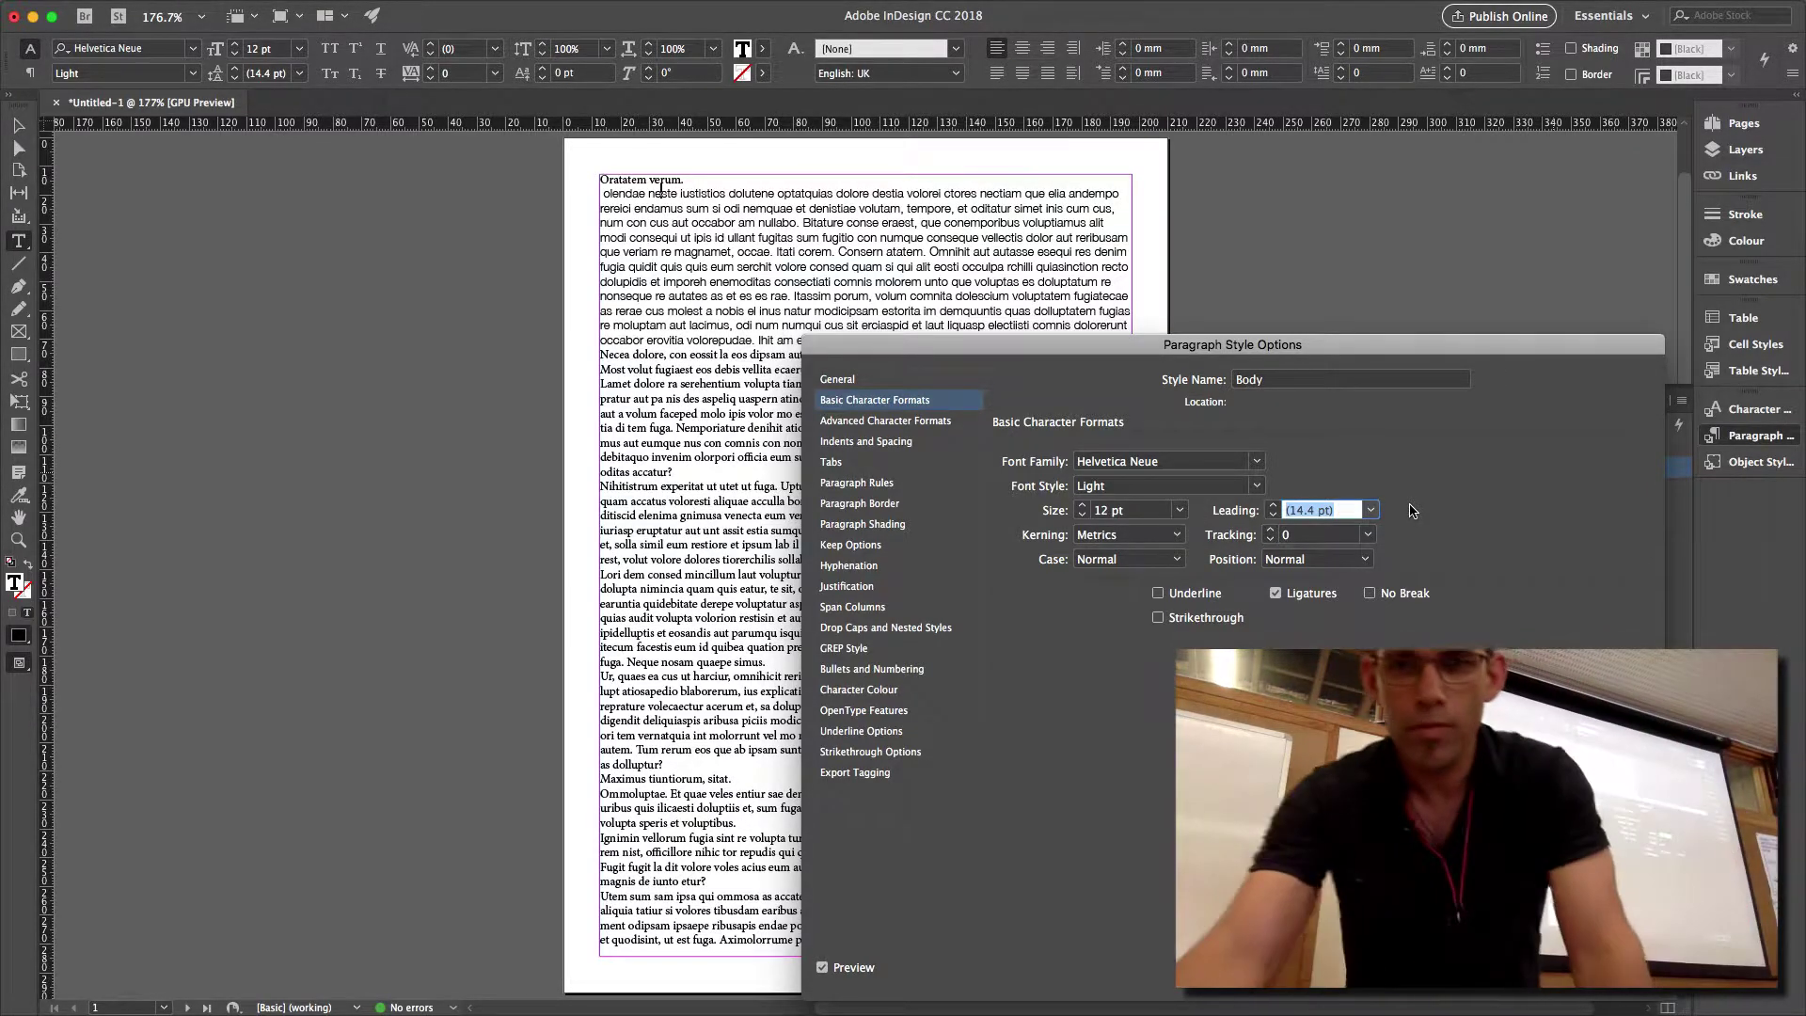
Set the Body style's tracking to 80, view its advanced character and indent settings, and accept the changes.
left_click(1273, 531)
left_click(1273, 530)
left_click(1273, 531)
left_click(1273, 530)
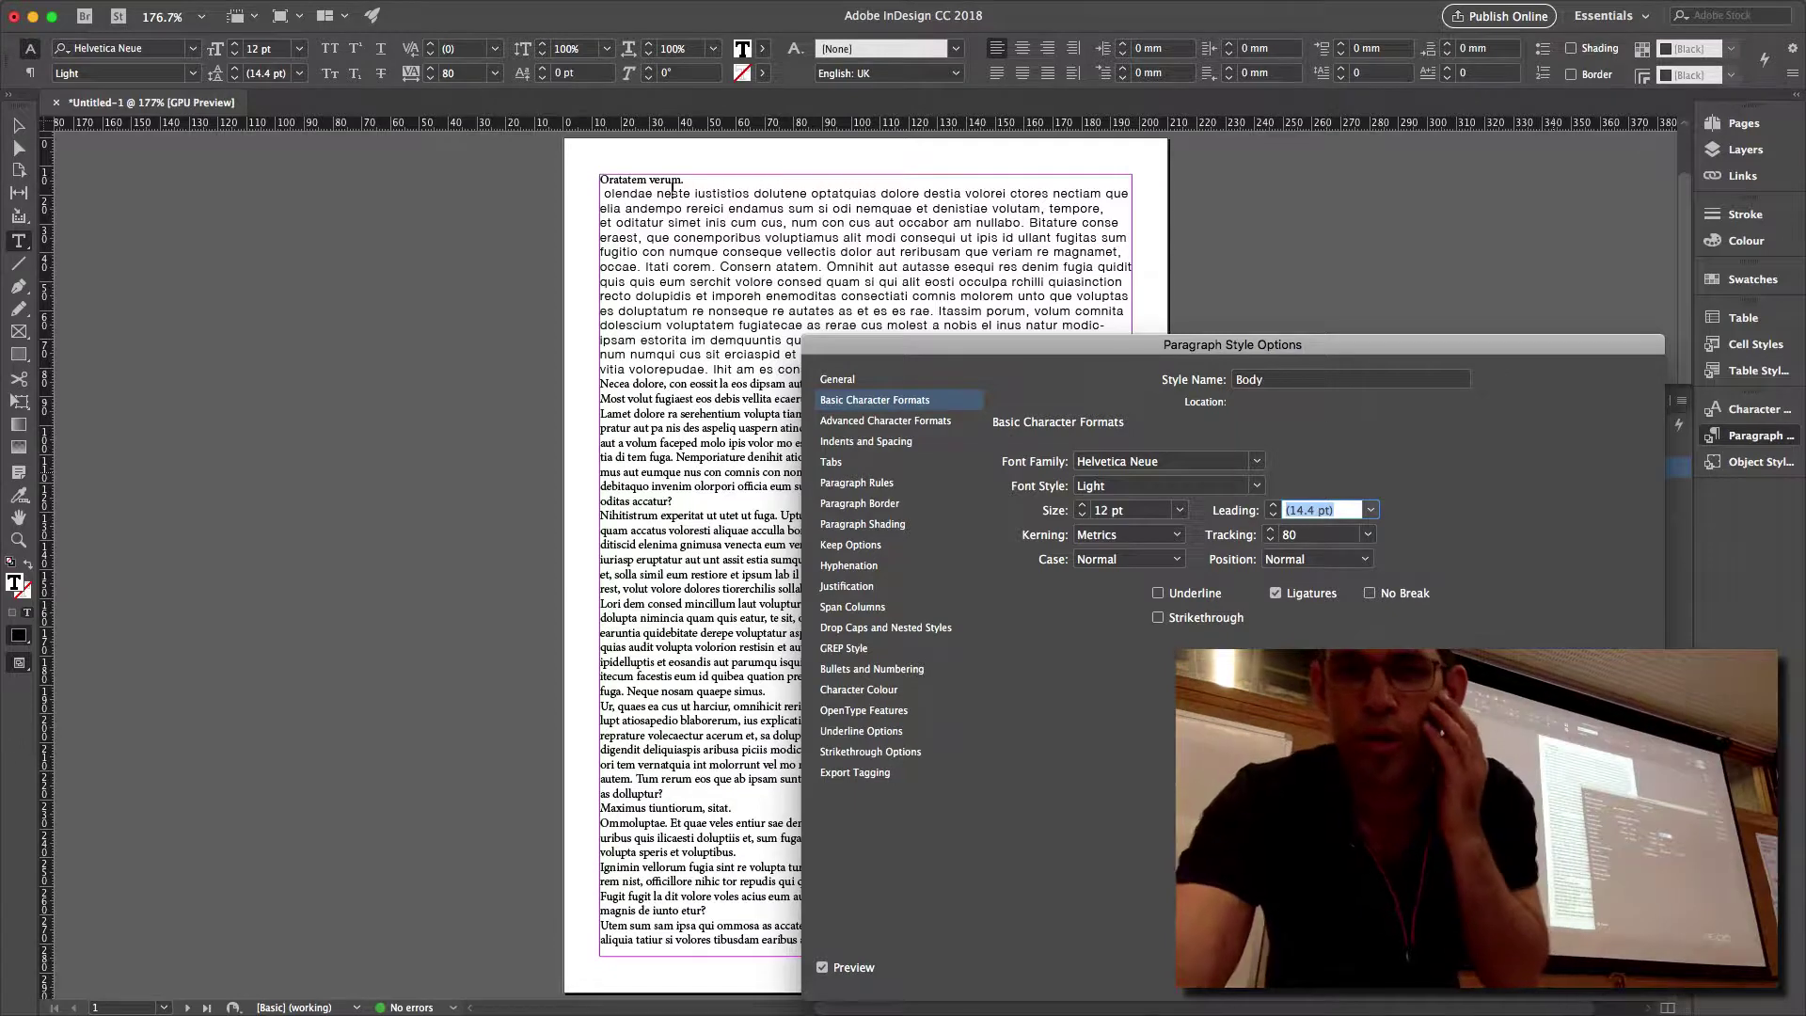
left_click(892, 425)
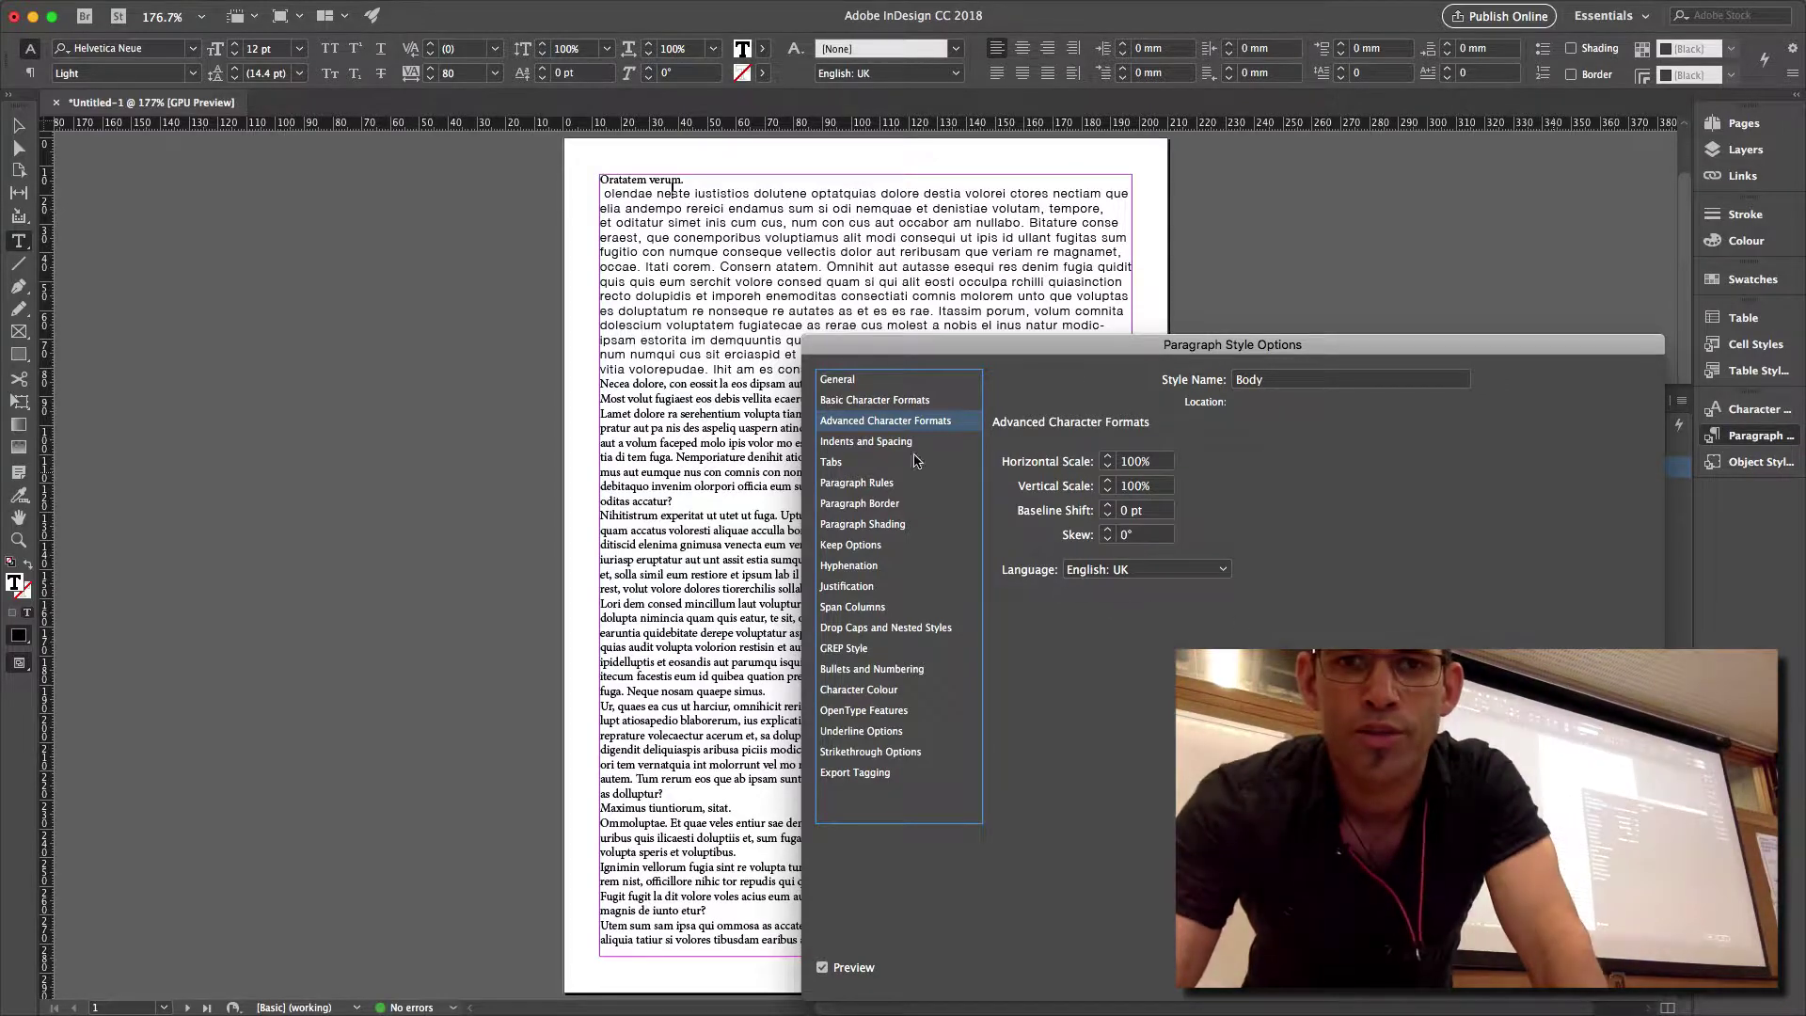
left_click(887, 442)
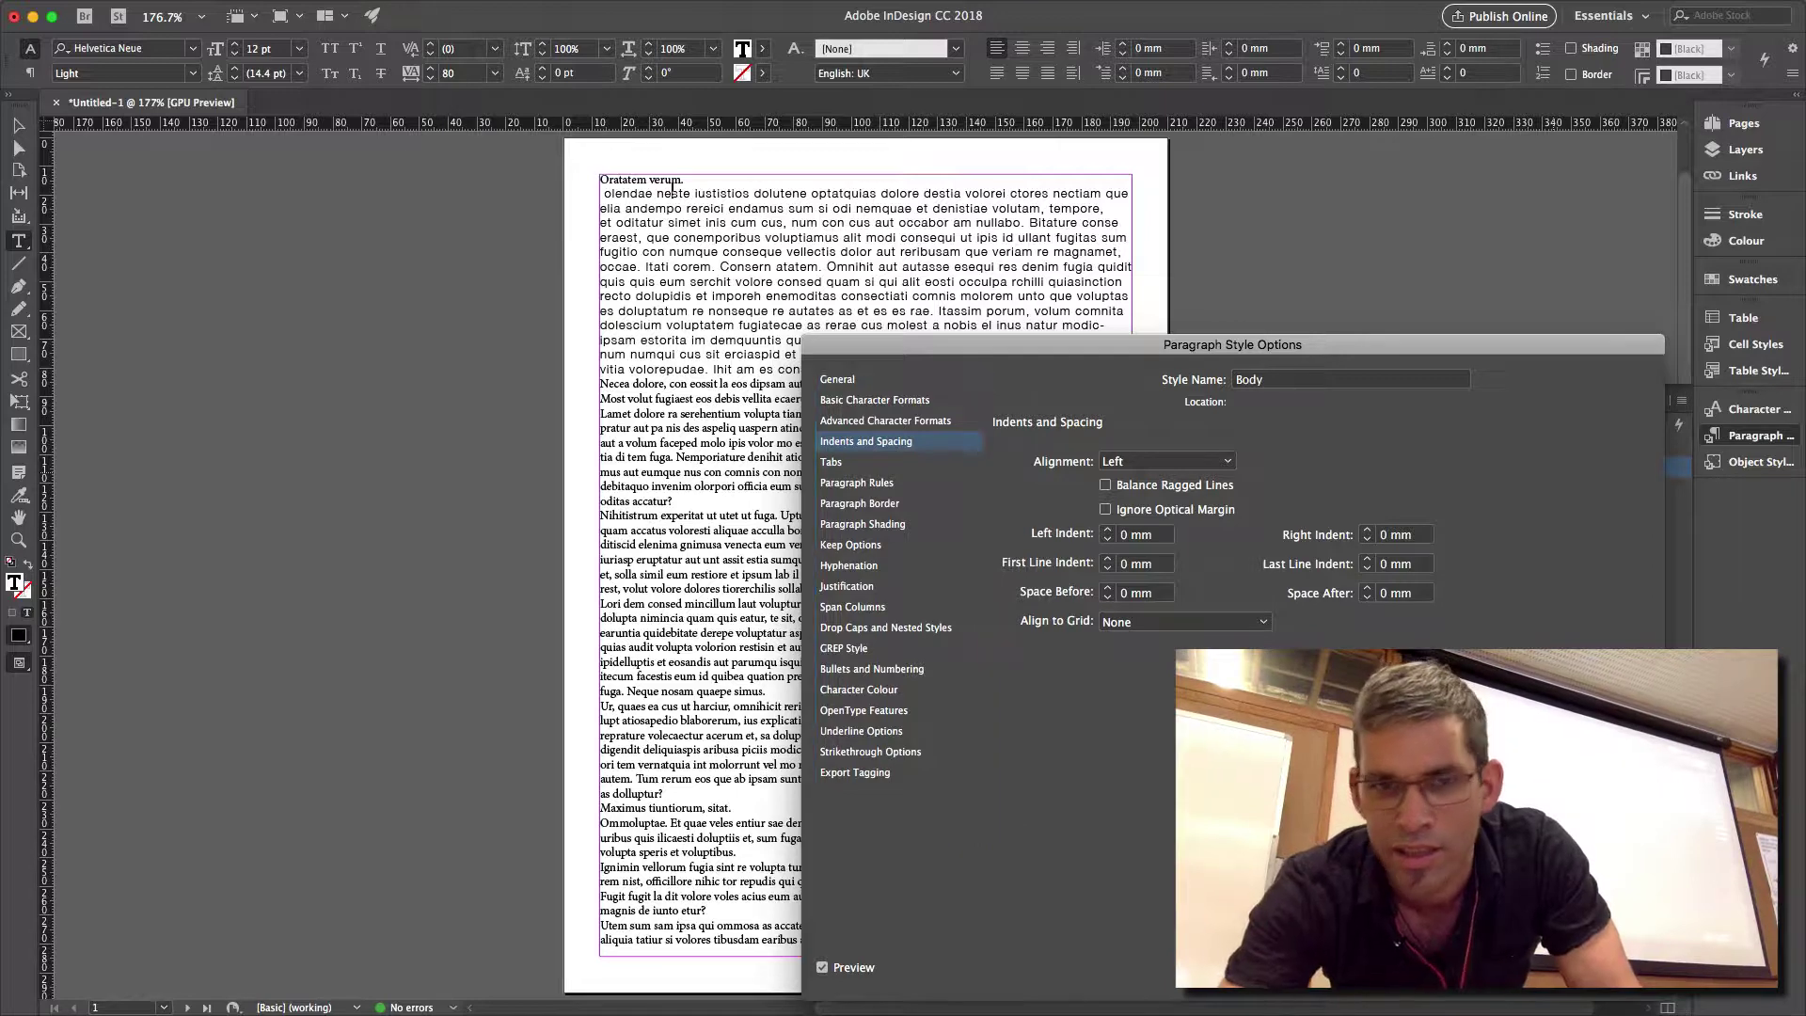
key("Return")
Apply the Body paragraph style to the rest of the text down to the end of the page.
left_click_drag(748, 326, 766, 940)
left_click(1542, 468)
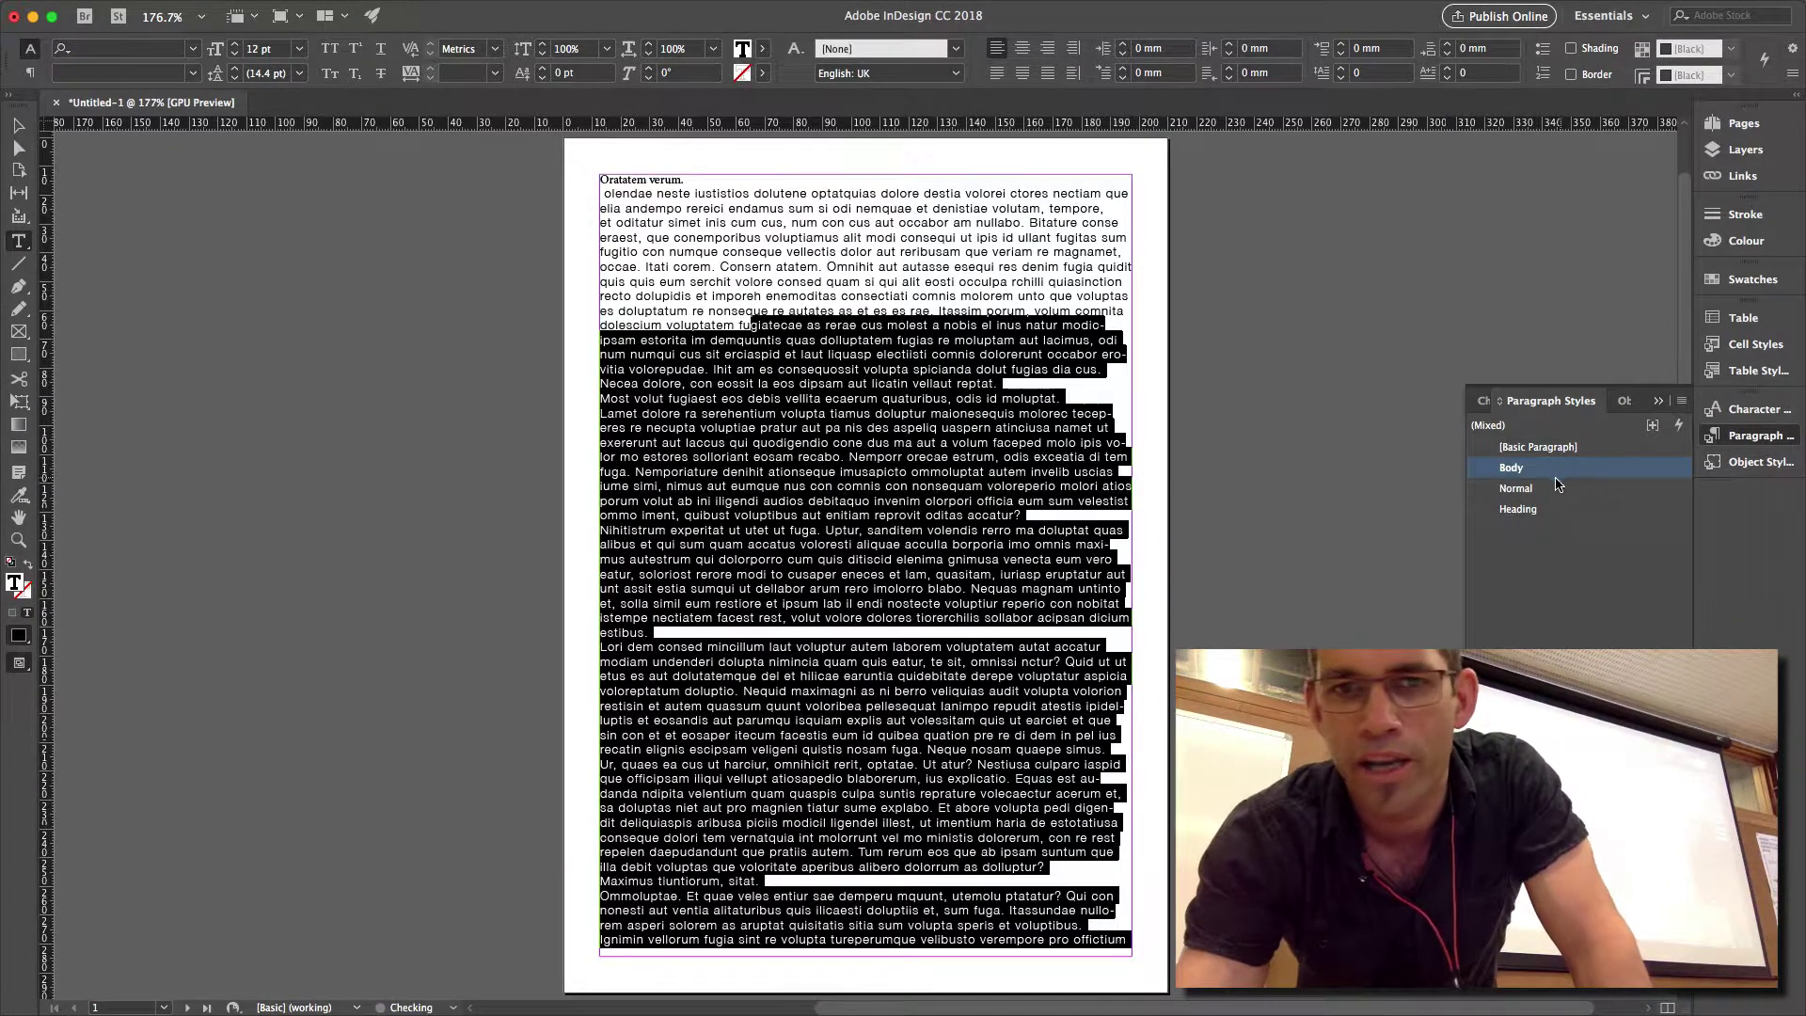
left_click(885, 428)
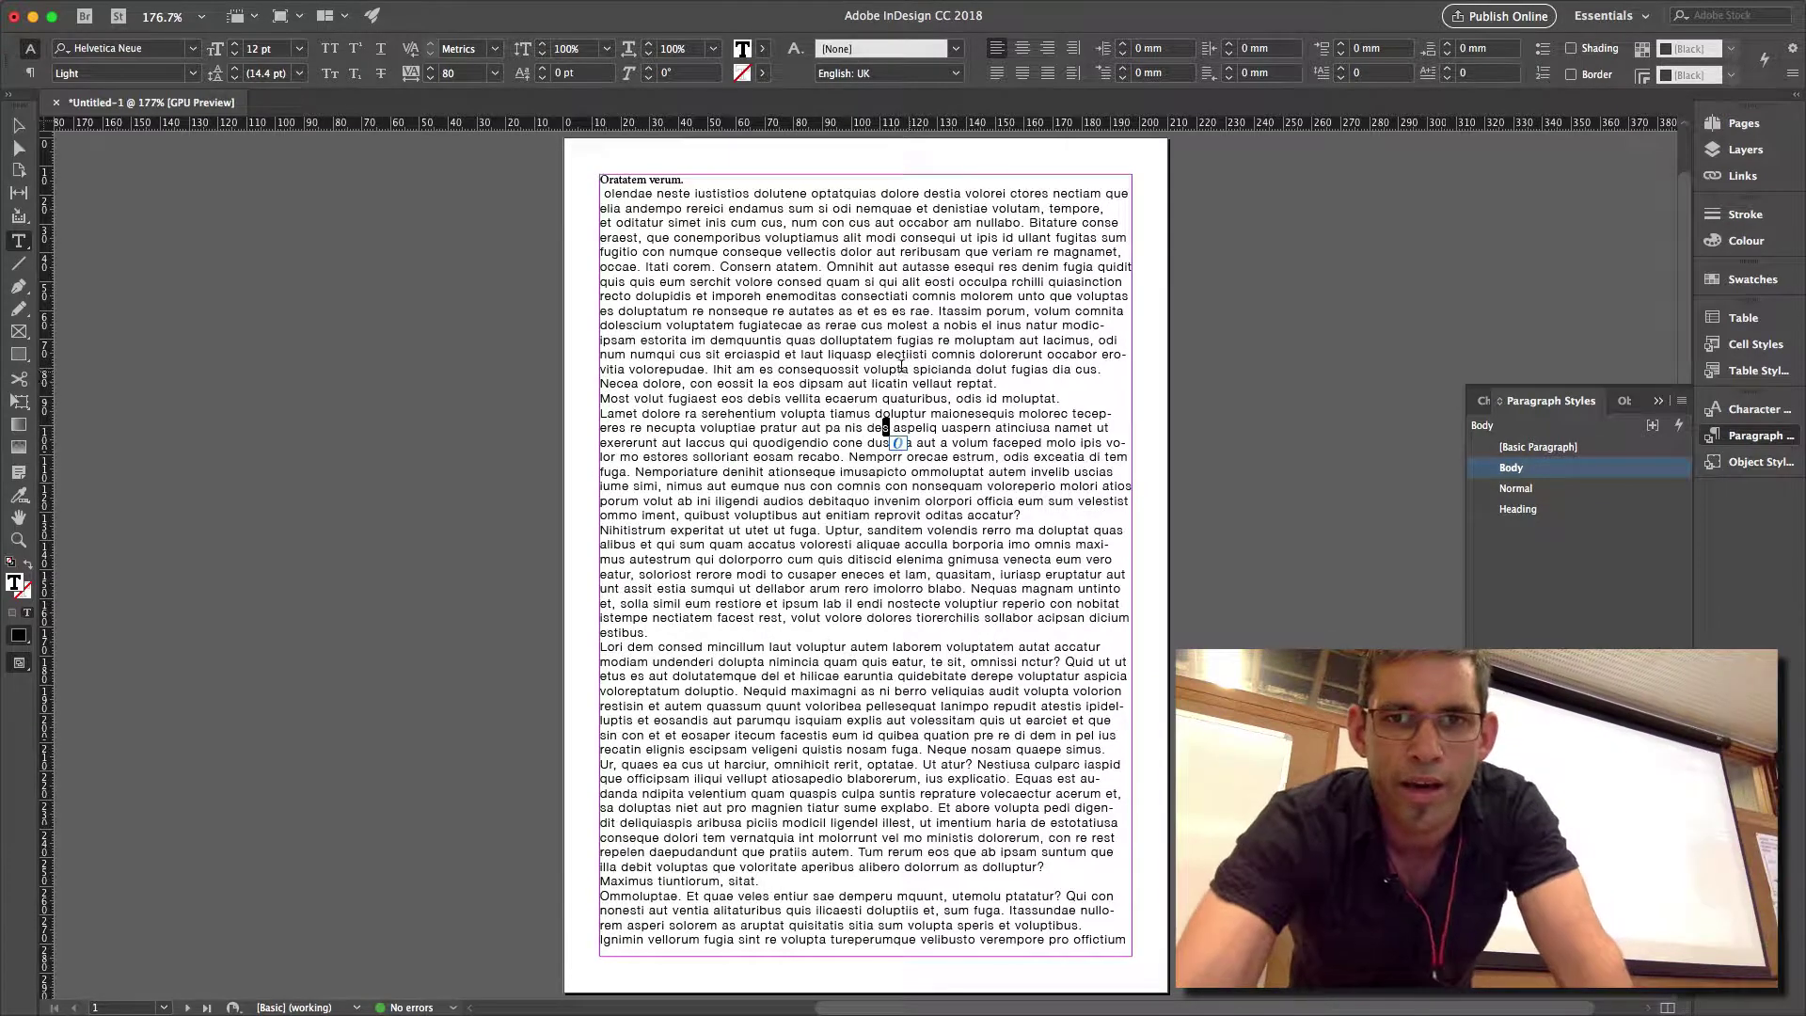
Reopen the Body style's Indents and Spacing options and set Space After to 5 mm.
double_click(1541, 470)
left_click(873, 444)
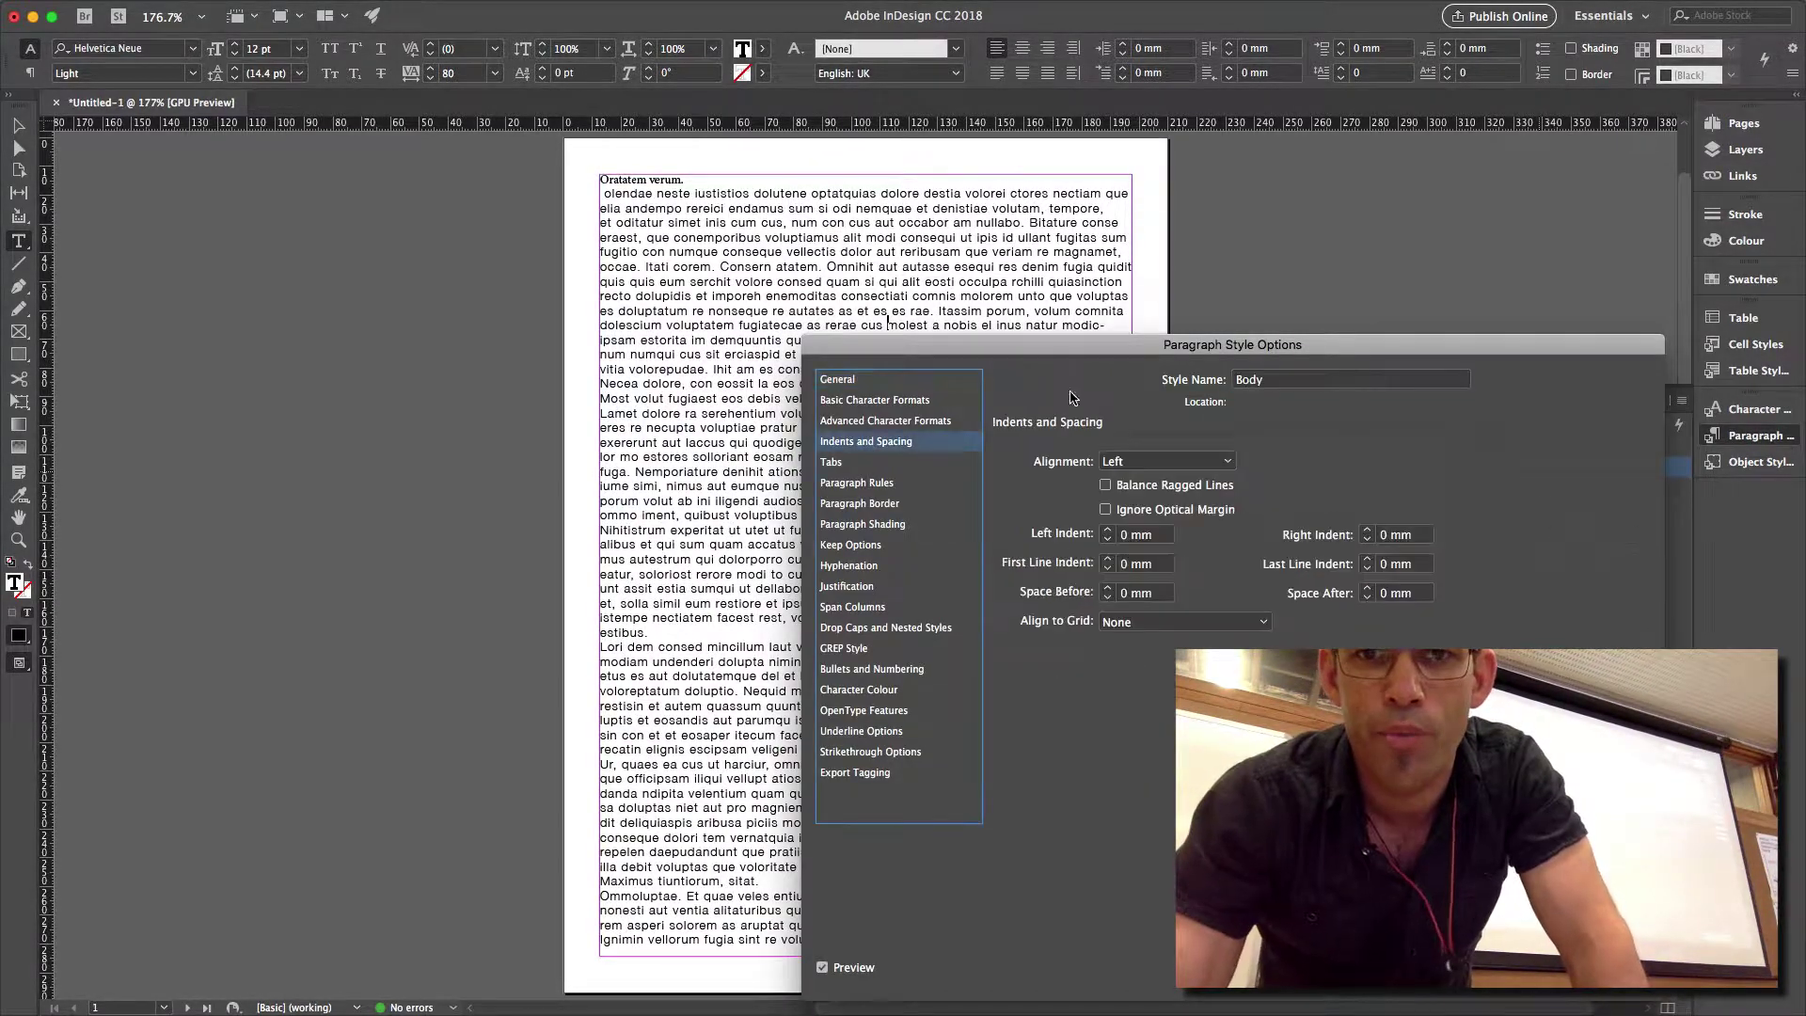
left_click_drag(1069, 353, 1248, 185)
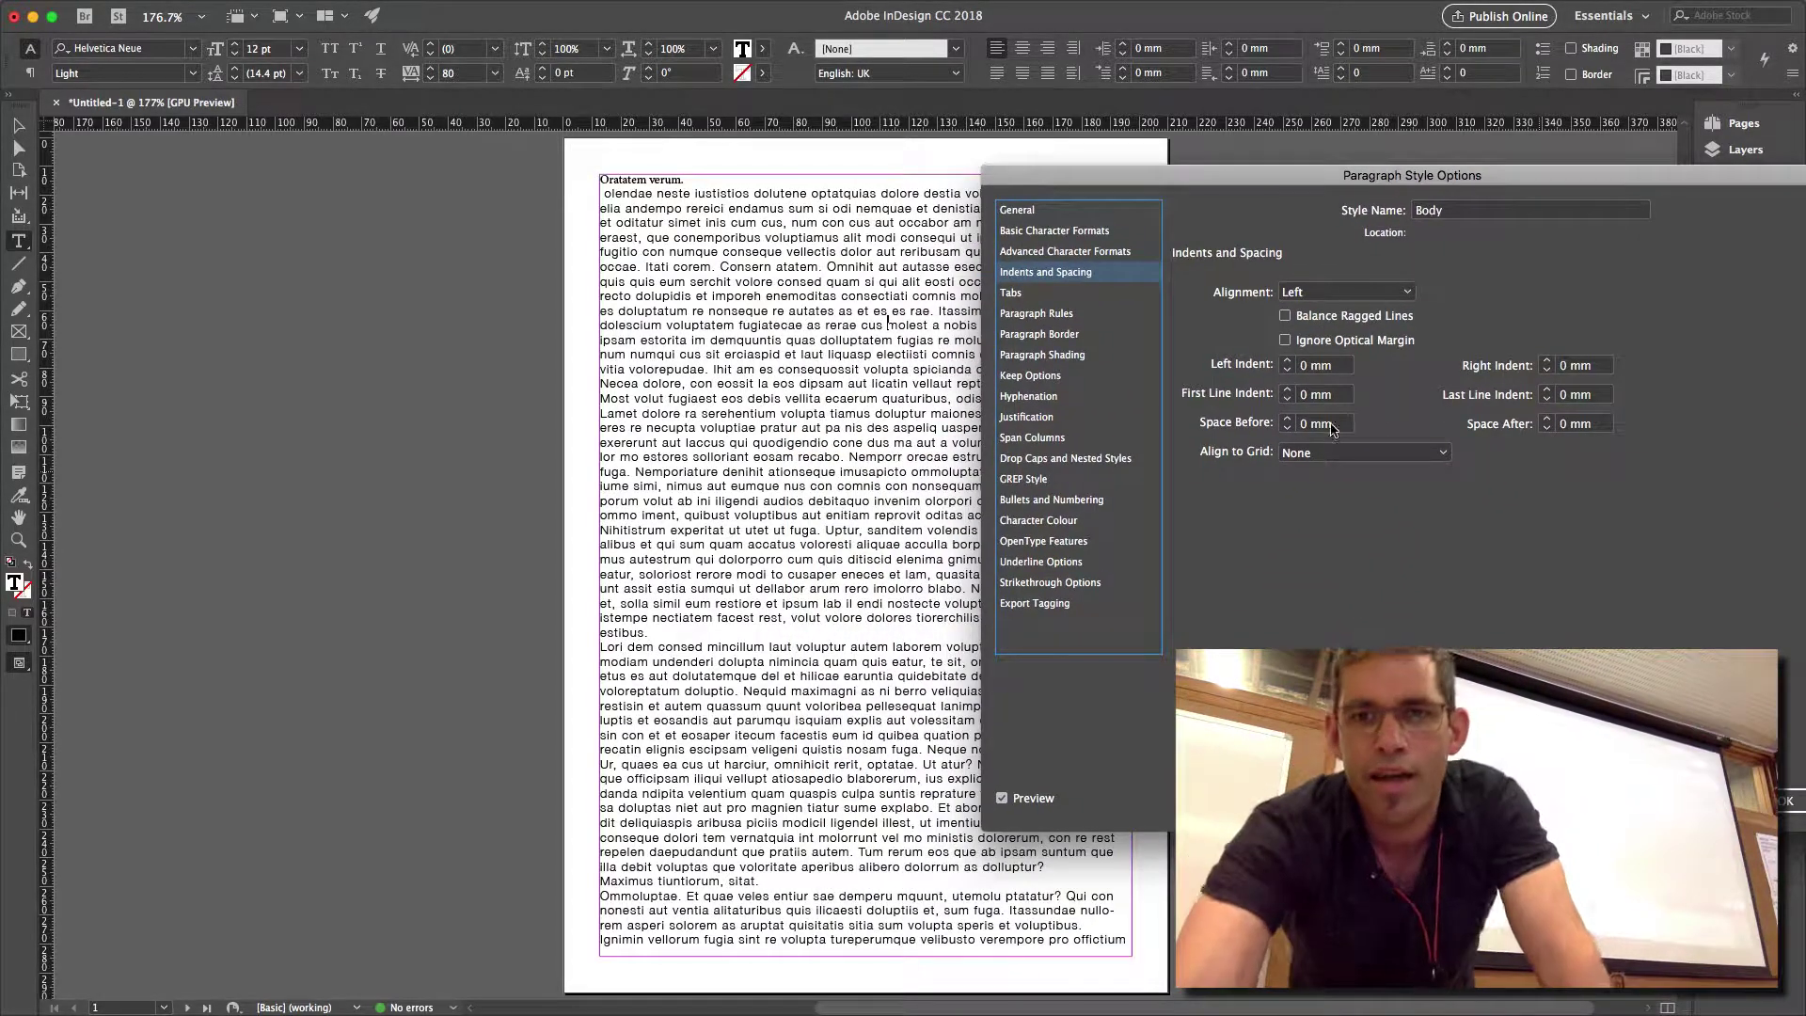
left_click(1548, 420)
left_click(1547, 421)
left_click(1548, 421)
left_click(1548, 420)
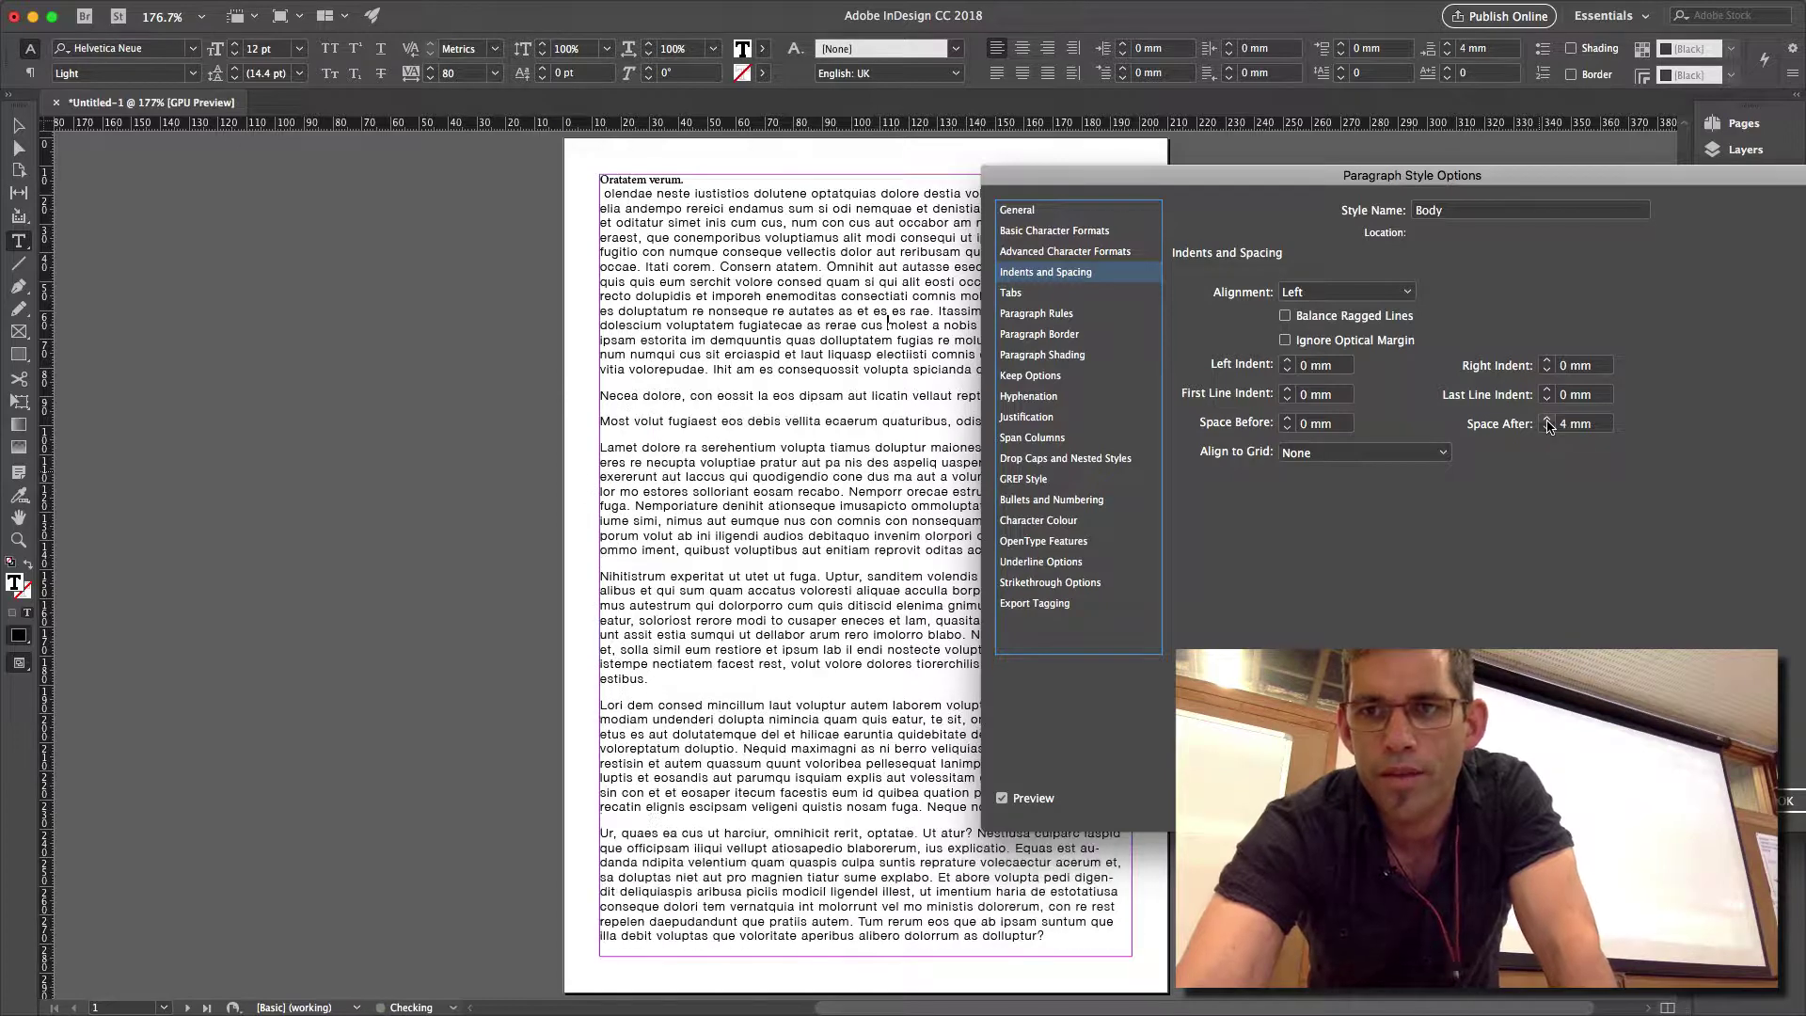
left_click(1547, 420)
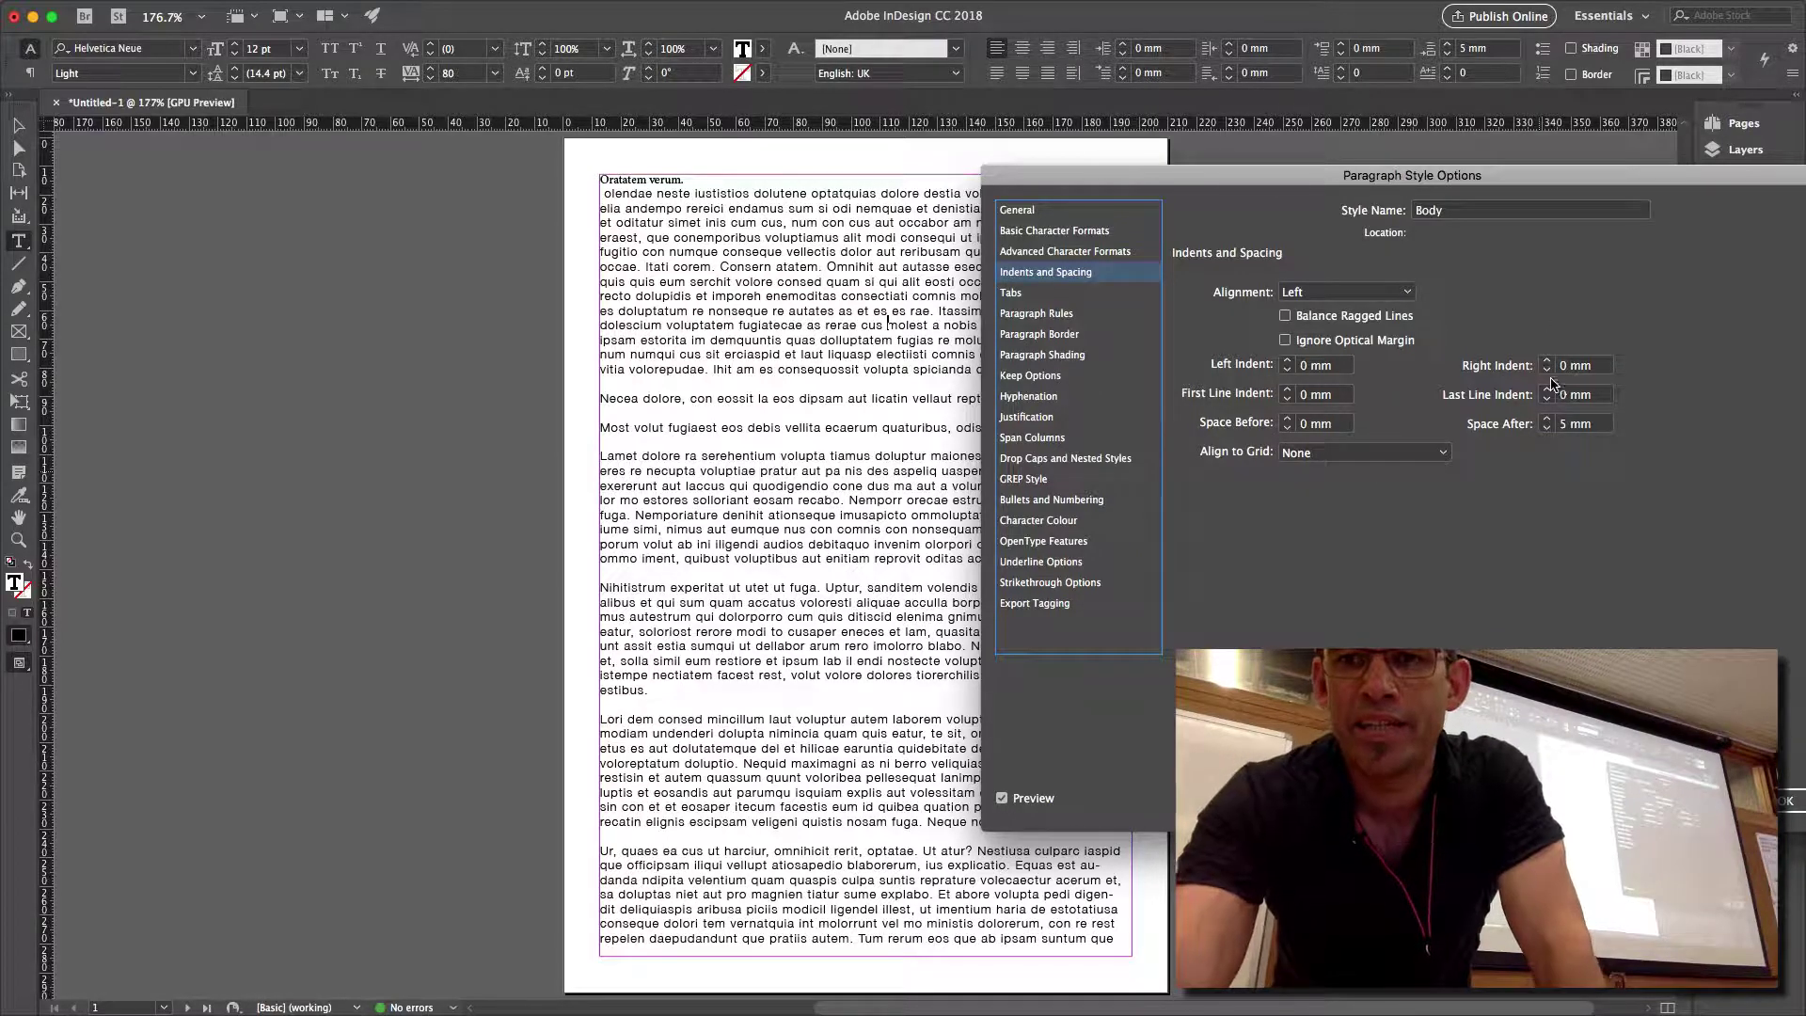
Set the Body style's Left Indent to 7 mm and reduce Space After to 3 mm.
left_click(1289, 361)
left_click(1288, 361)
left_click(1289, 361)
left_click(1289, 361)
left_click(1288, 361)
left_click(1288, 362)
left_click(1288, 361)
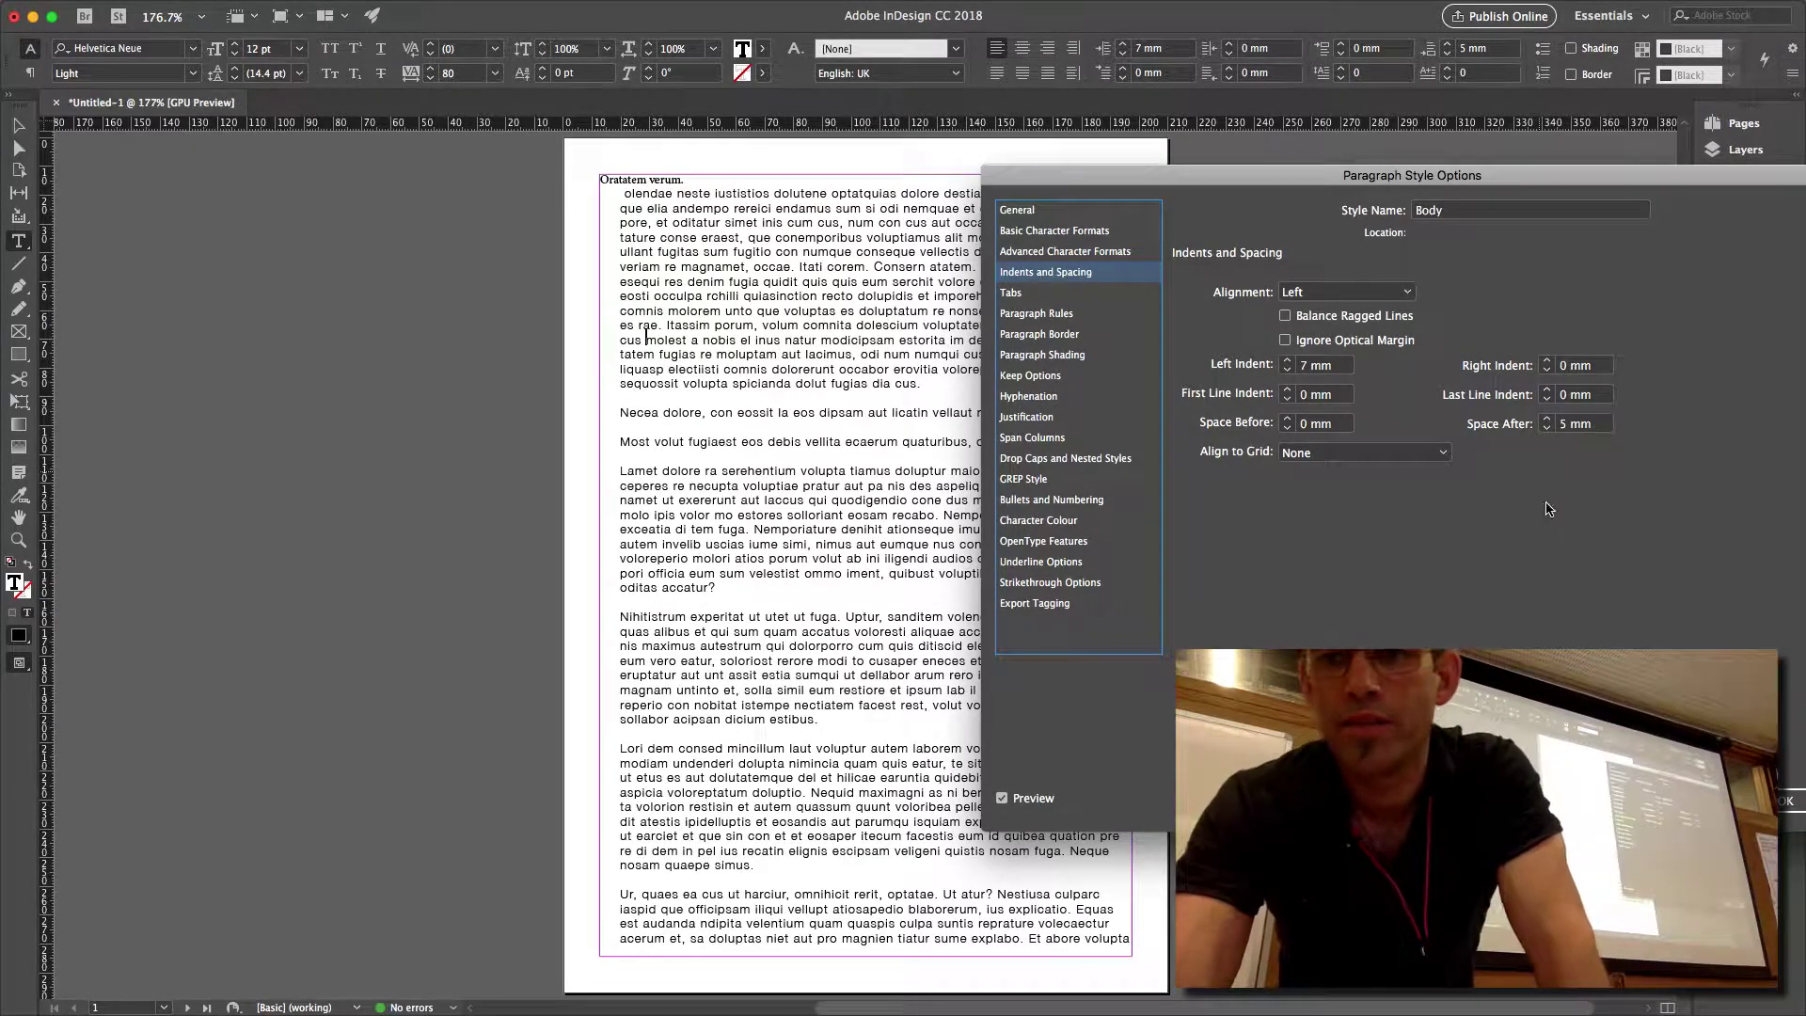
left_click(1547, 429)
left_click(1547, 428)
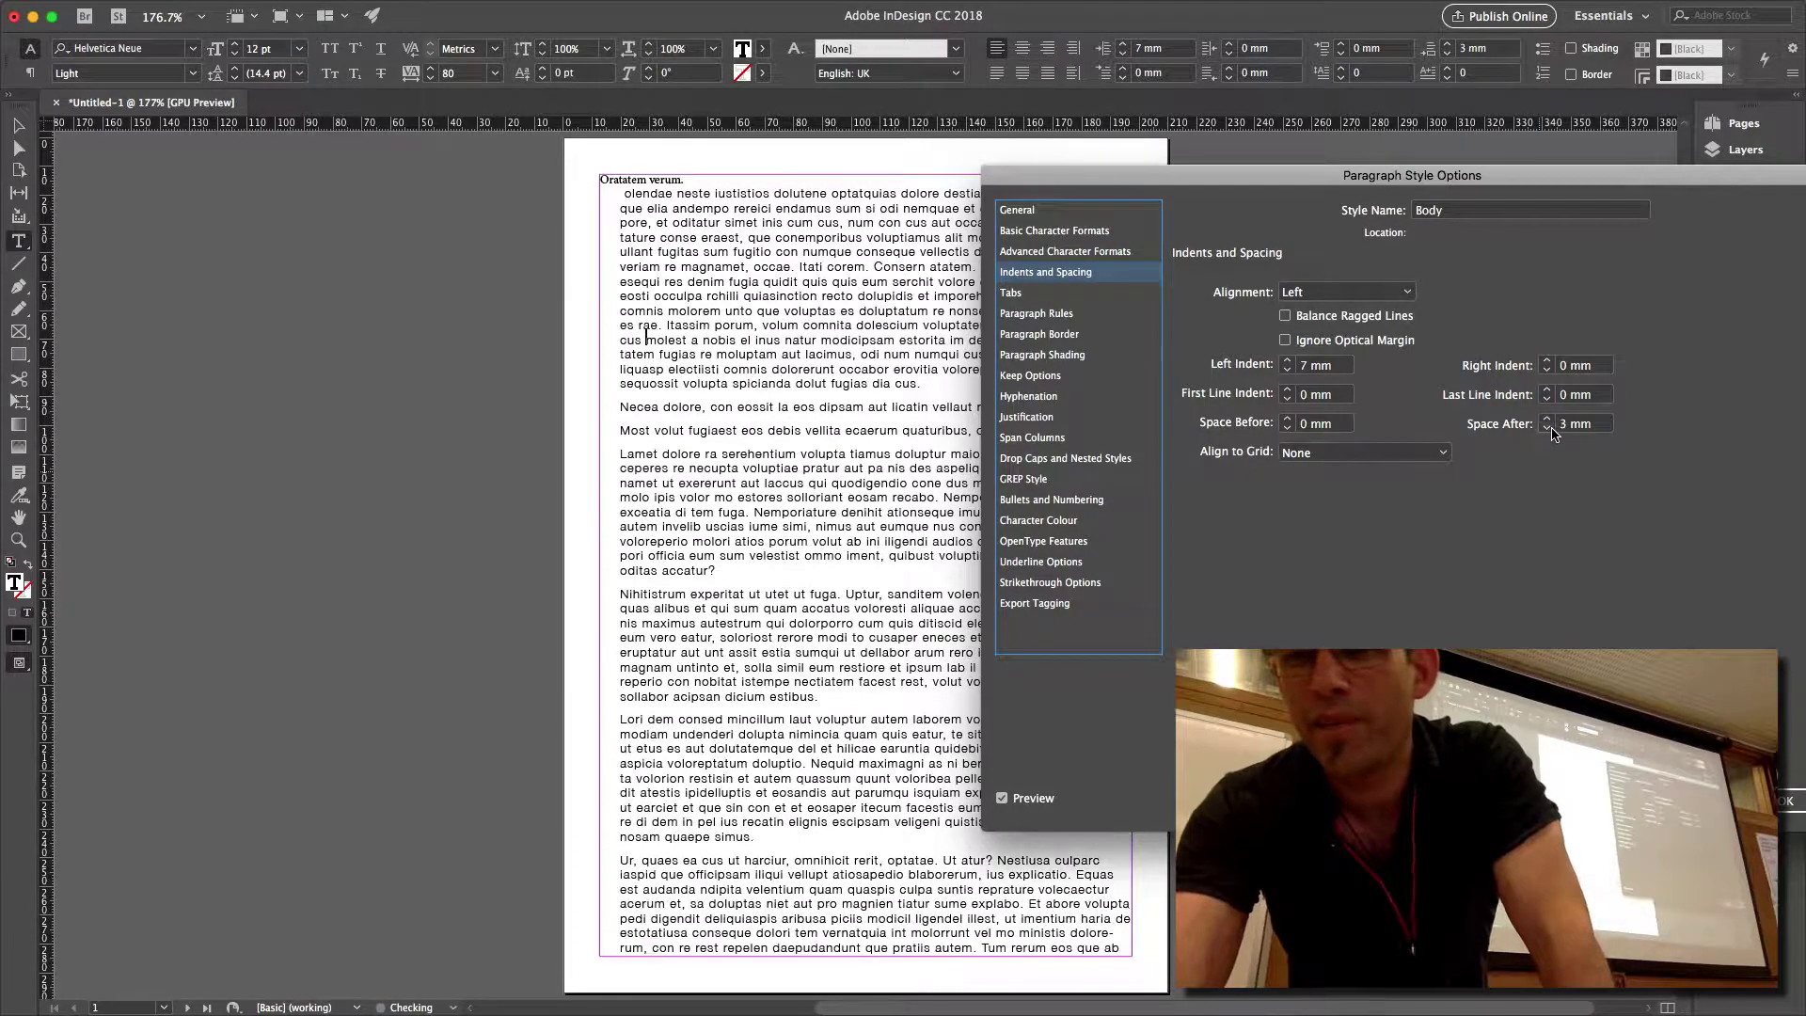
Set the Body style's Space After to 0 mm and its Space Before to 5 mm.
left_click(1547, 429)
left_click(1547, 429)
left_click(1547, 429)
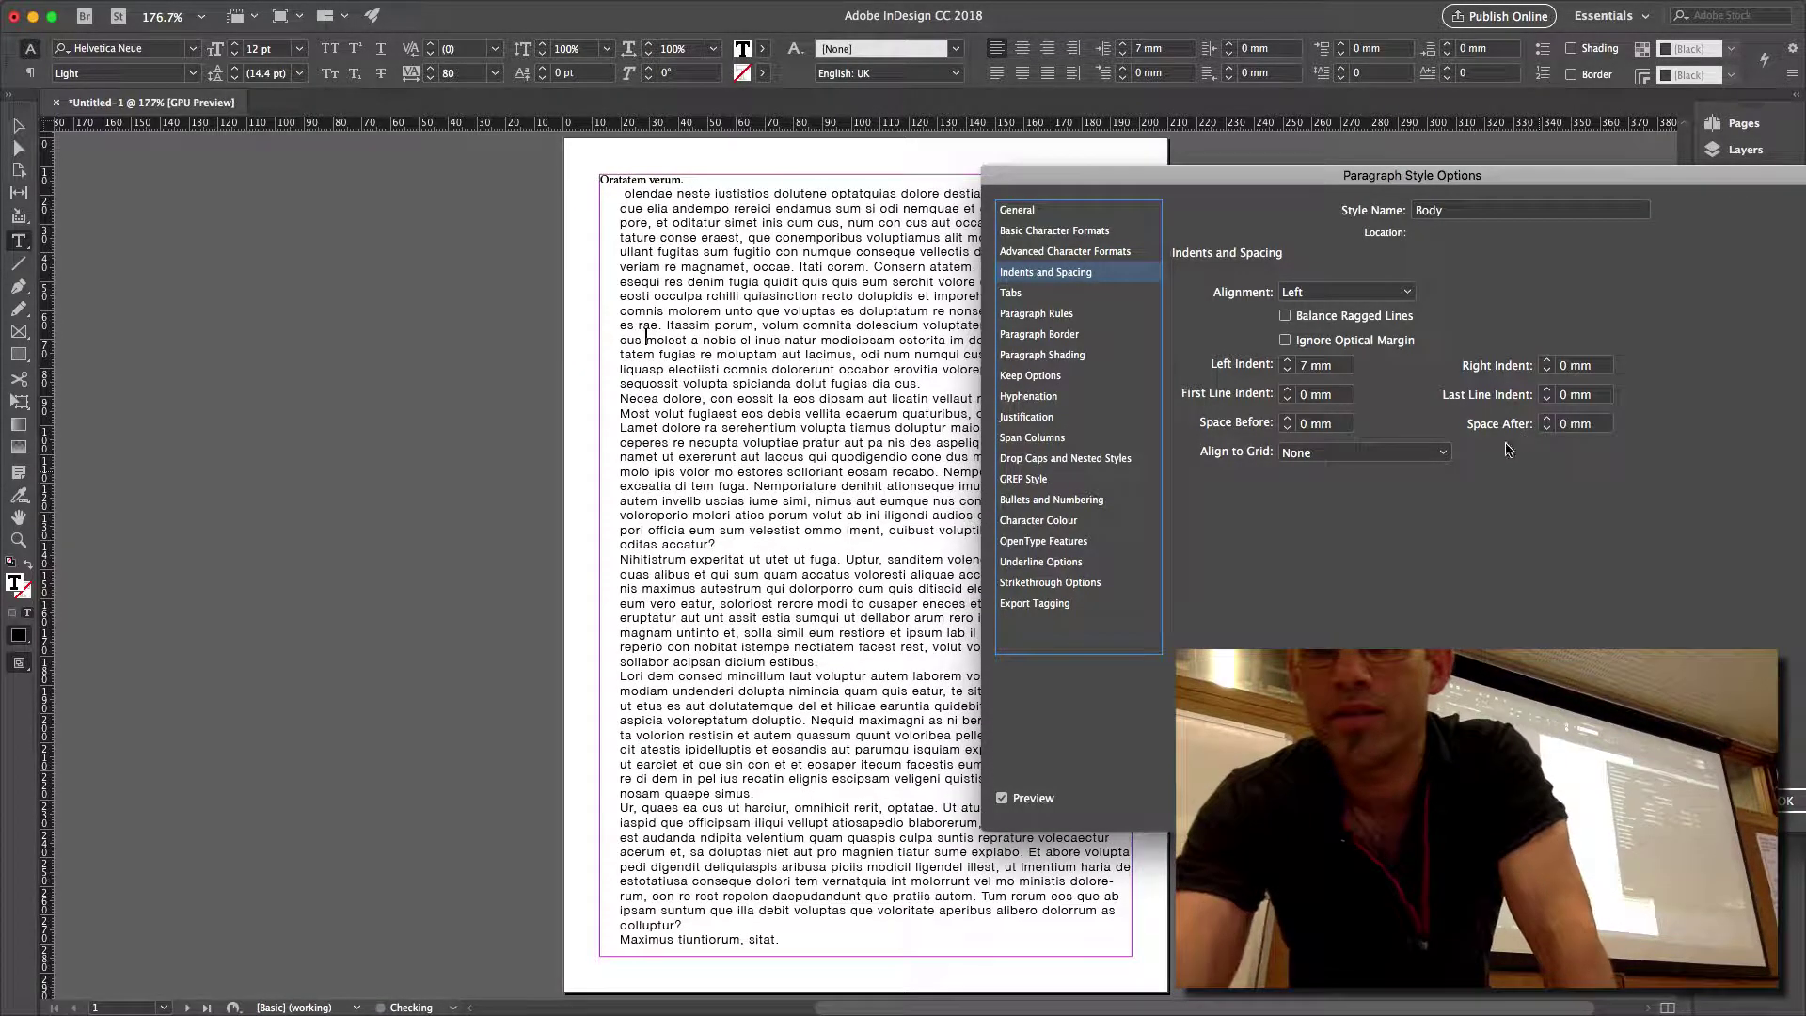
left_click(1287, 419)
left_click(1287, 420)
left_click(1288, 420)
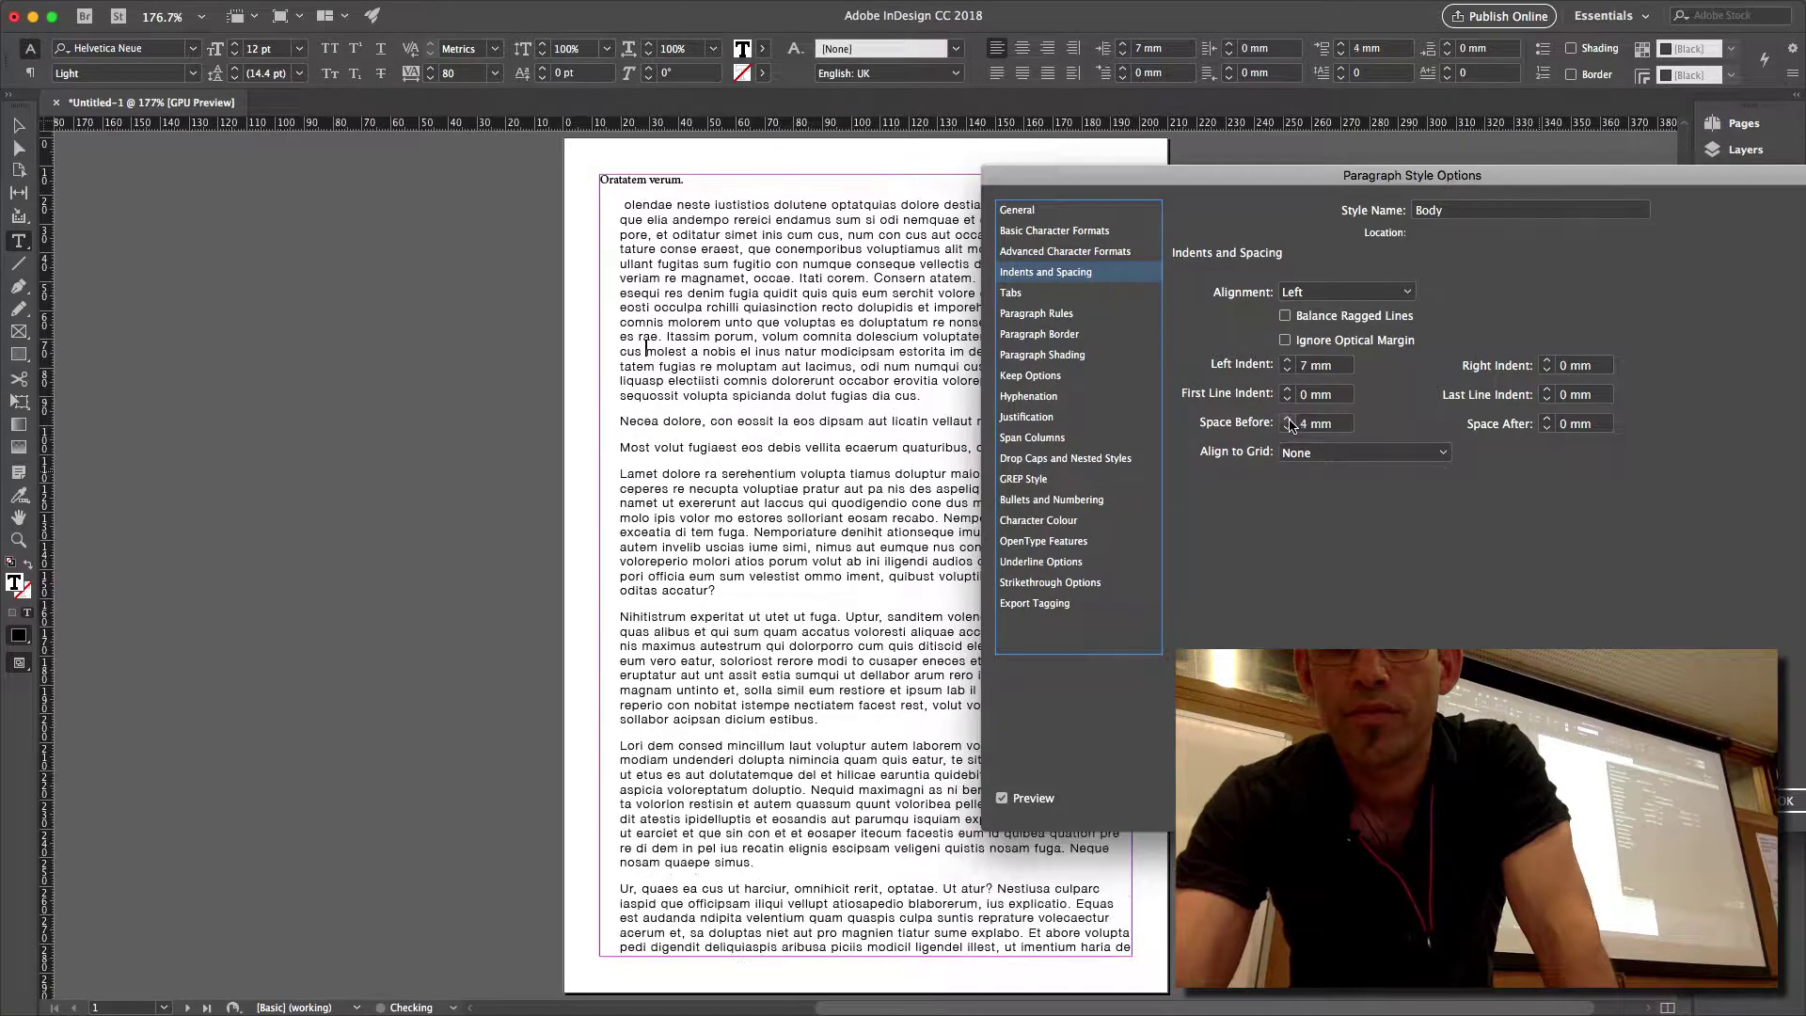
left_click(1288, 420)
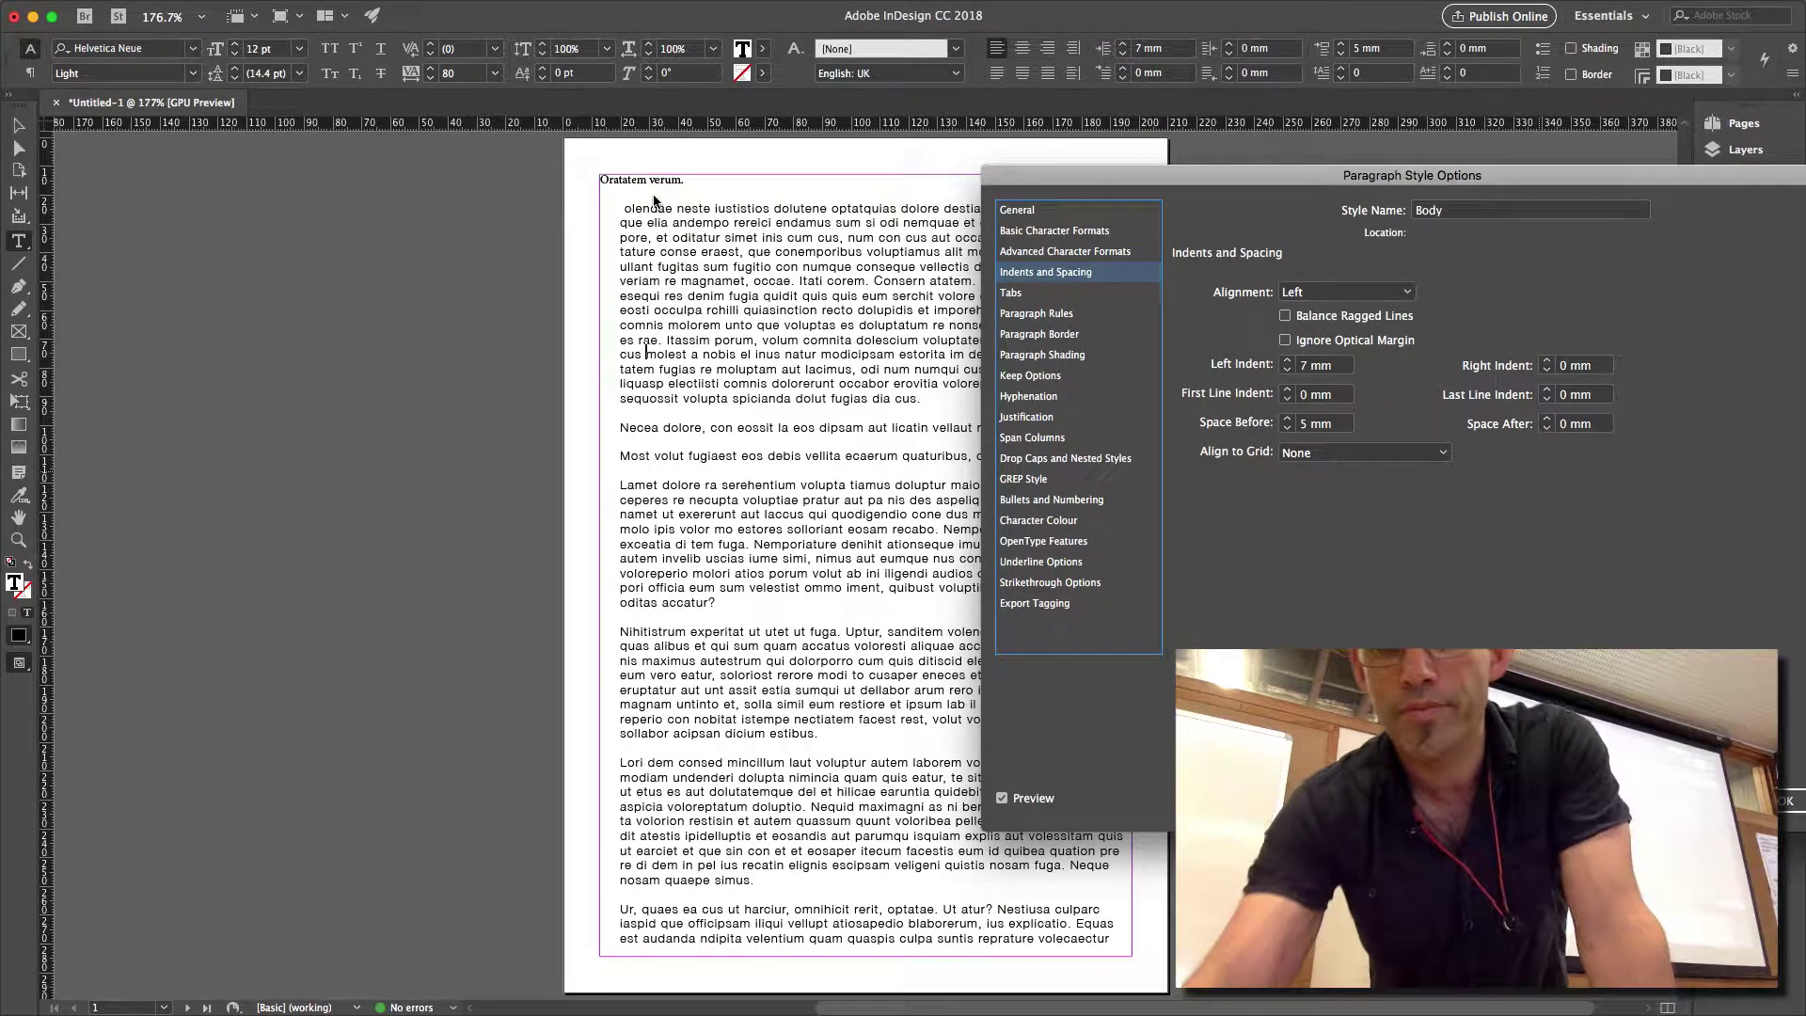
Set the Body style's Space Before to 0 mm and its Space After to 5 mm.
left_click(1304, 424)
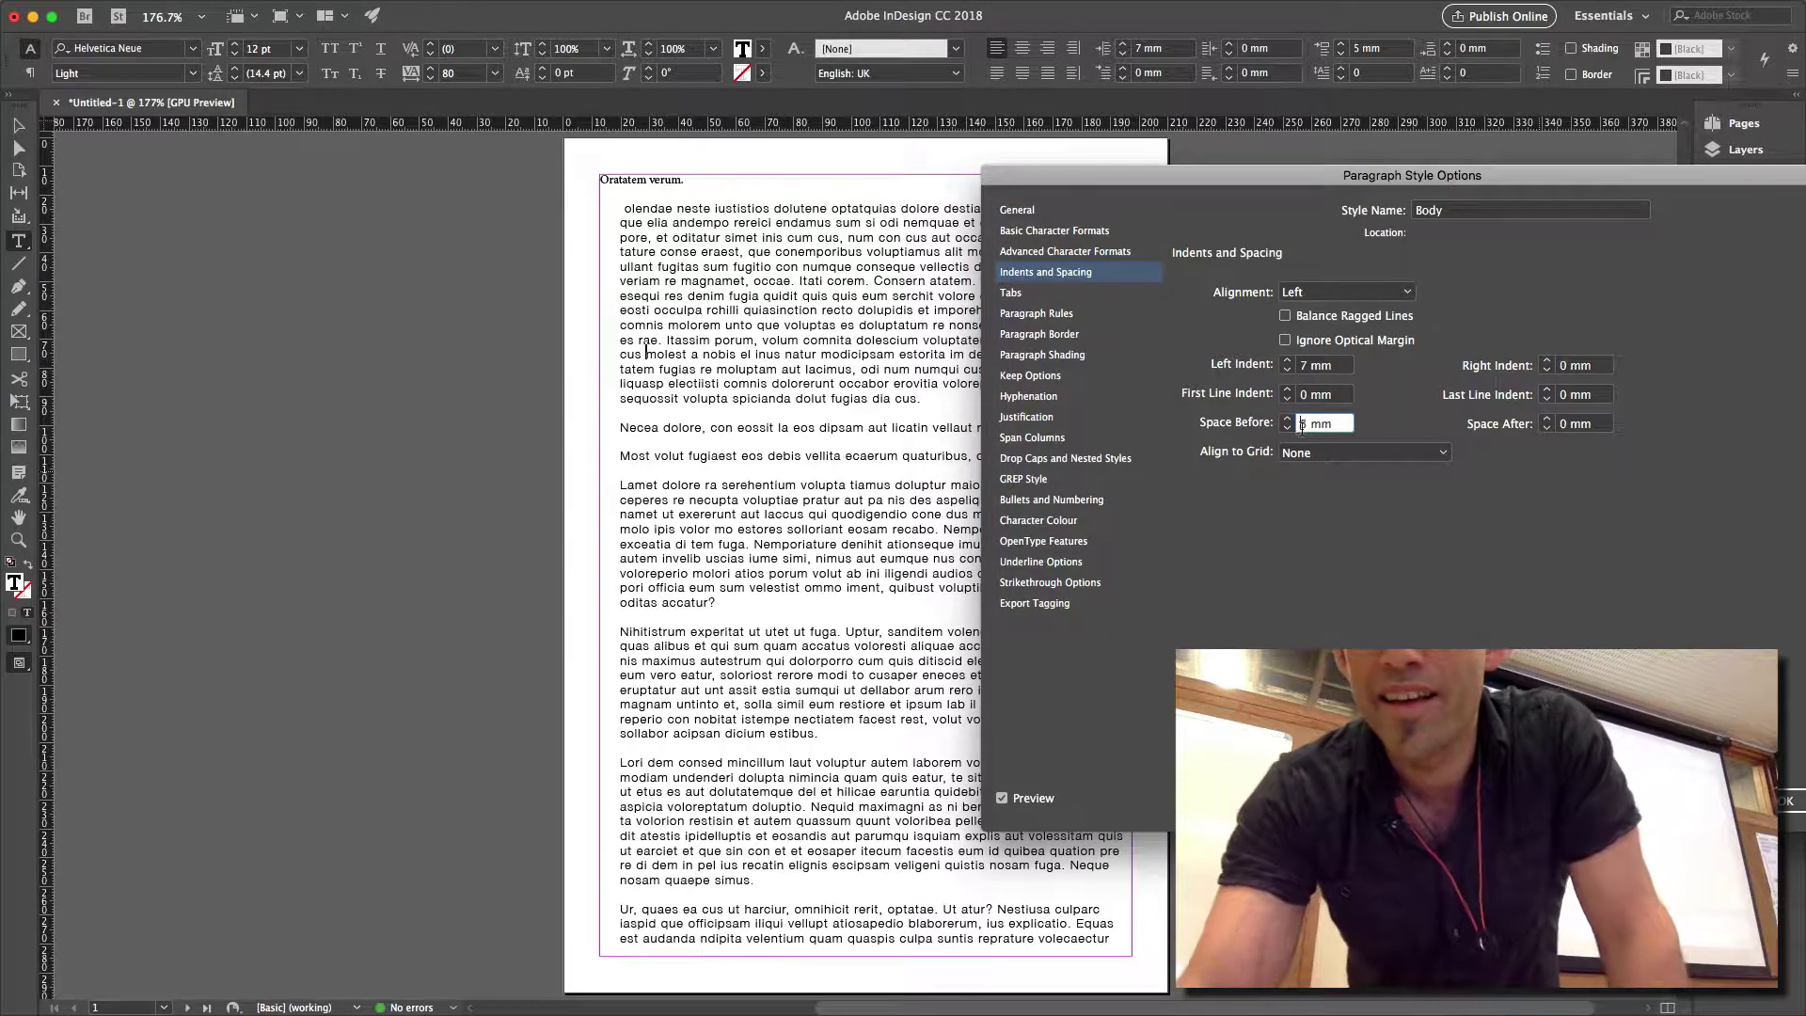
key("BackSpace")
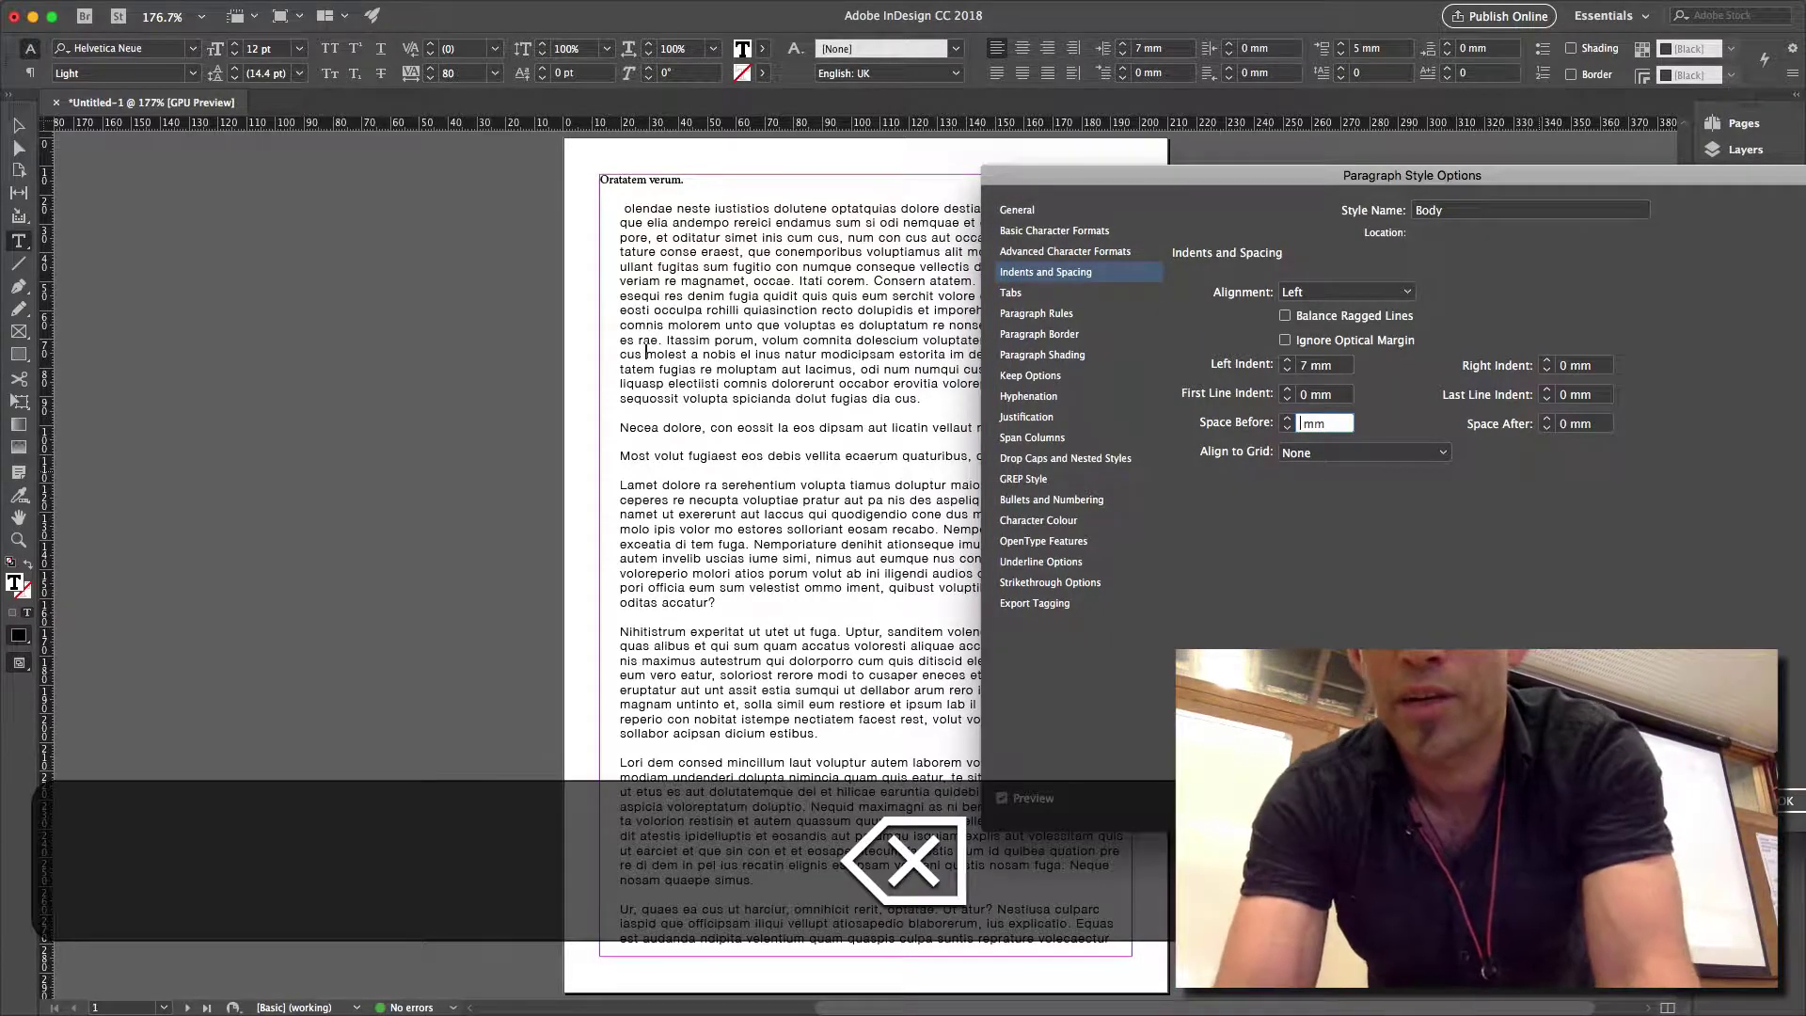
type("0")
left_click(1563, 423)
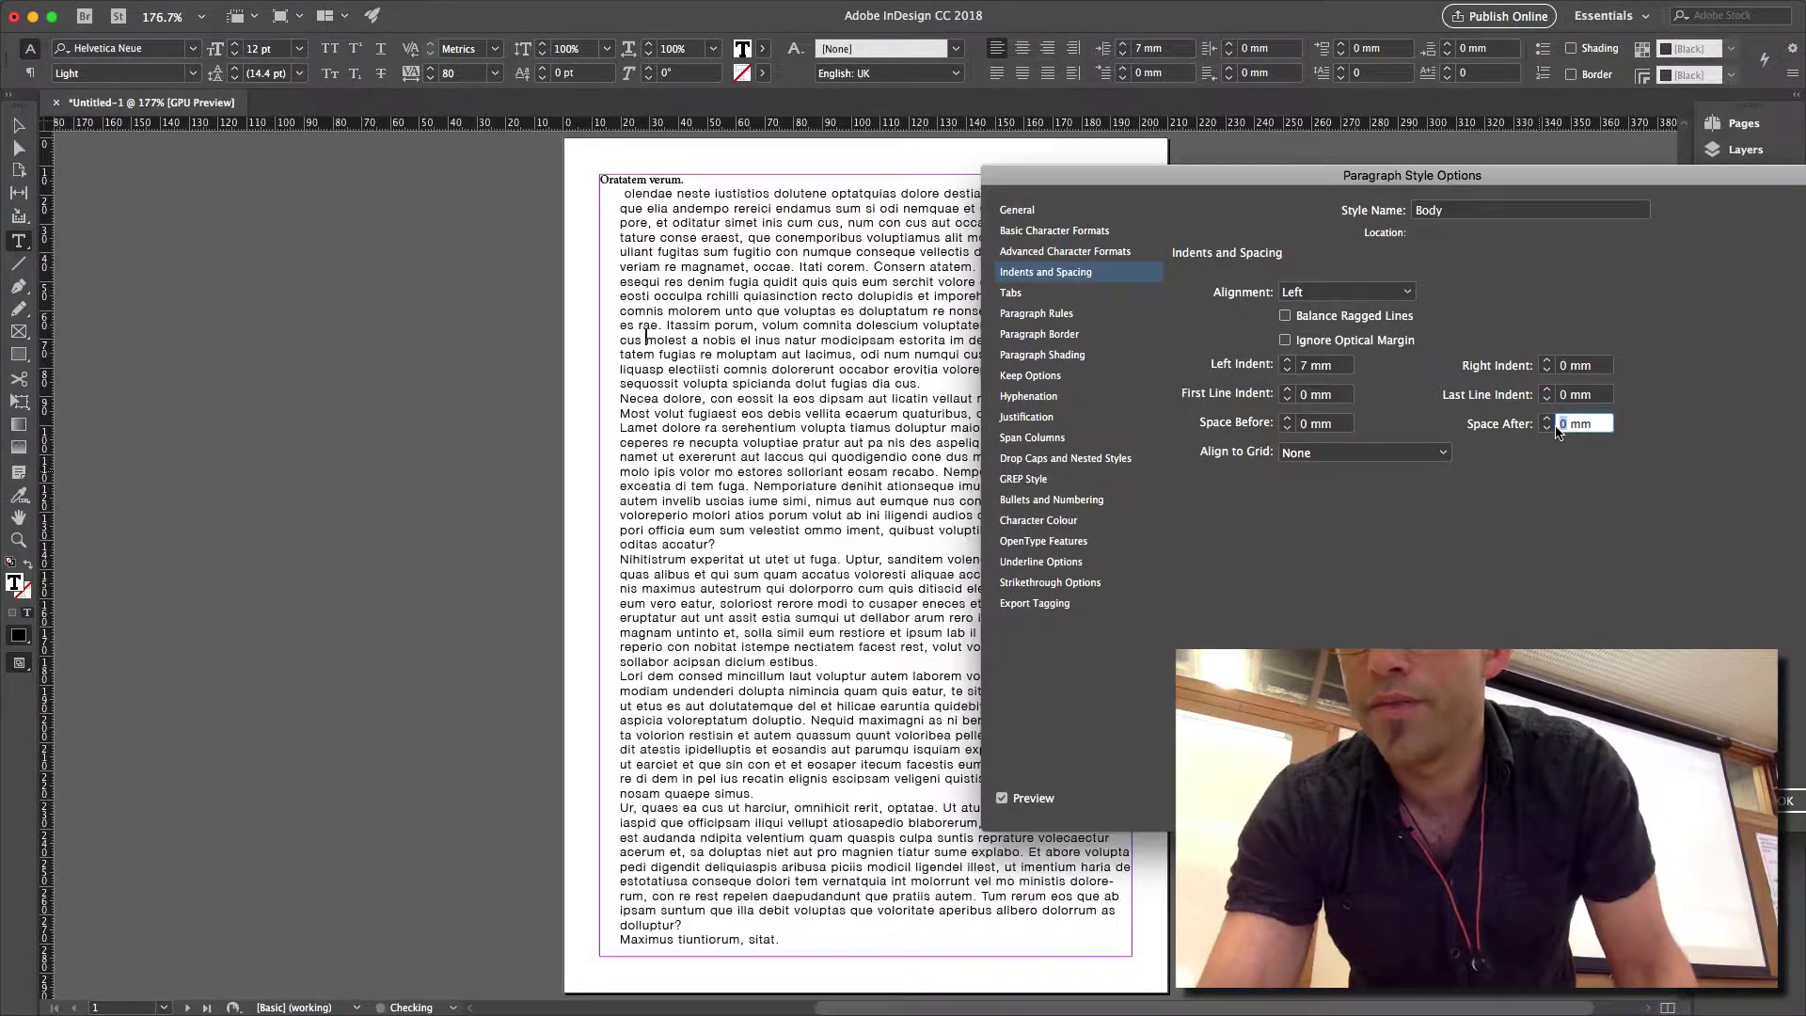
type("5")
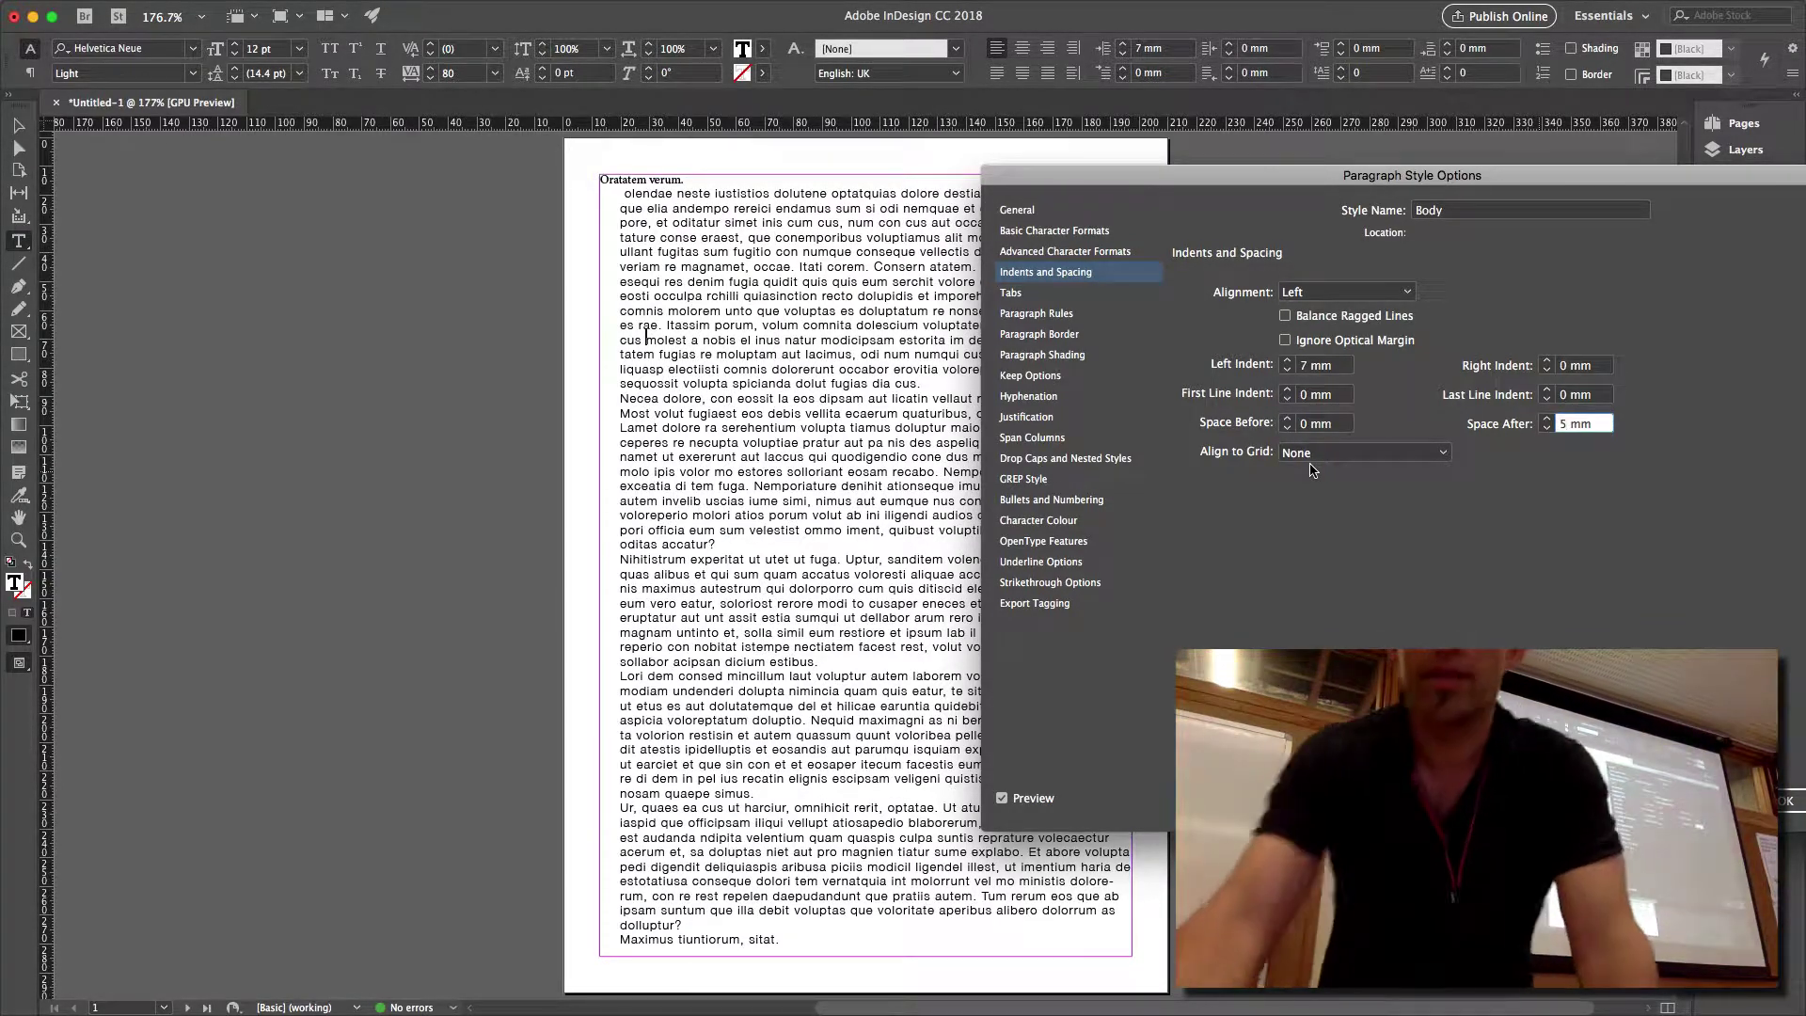
Try a 1 pt rule above the Body paragraphs with a 5 mm offset, and switch that rule off again.
left_click(1011, 292)
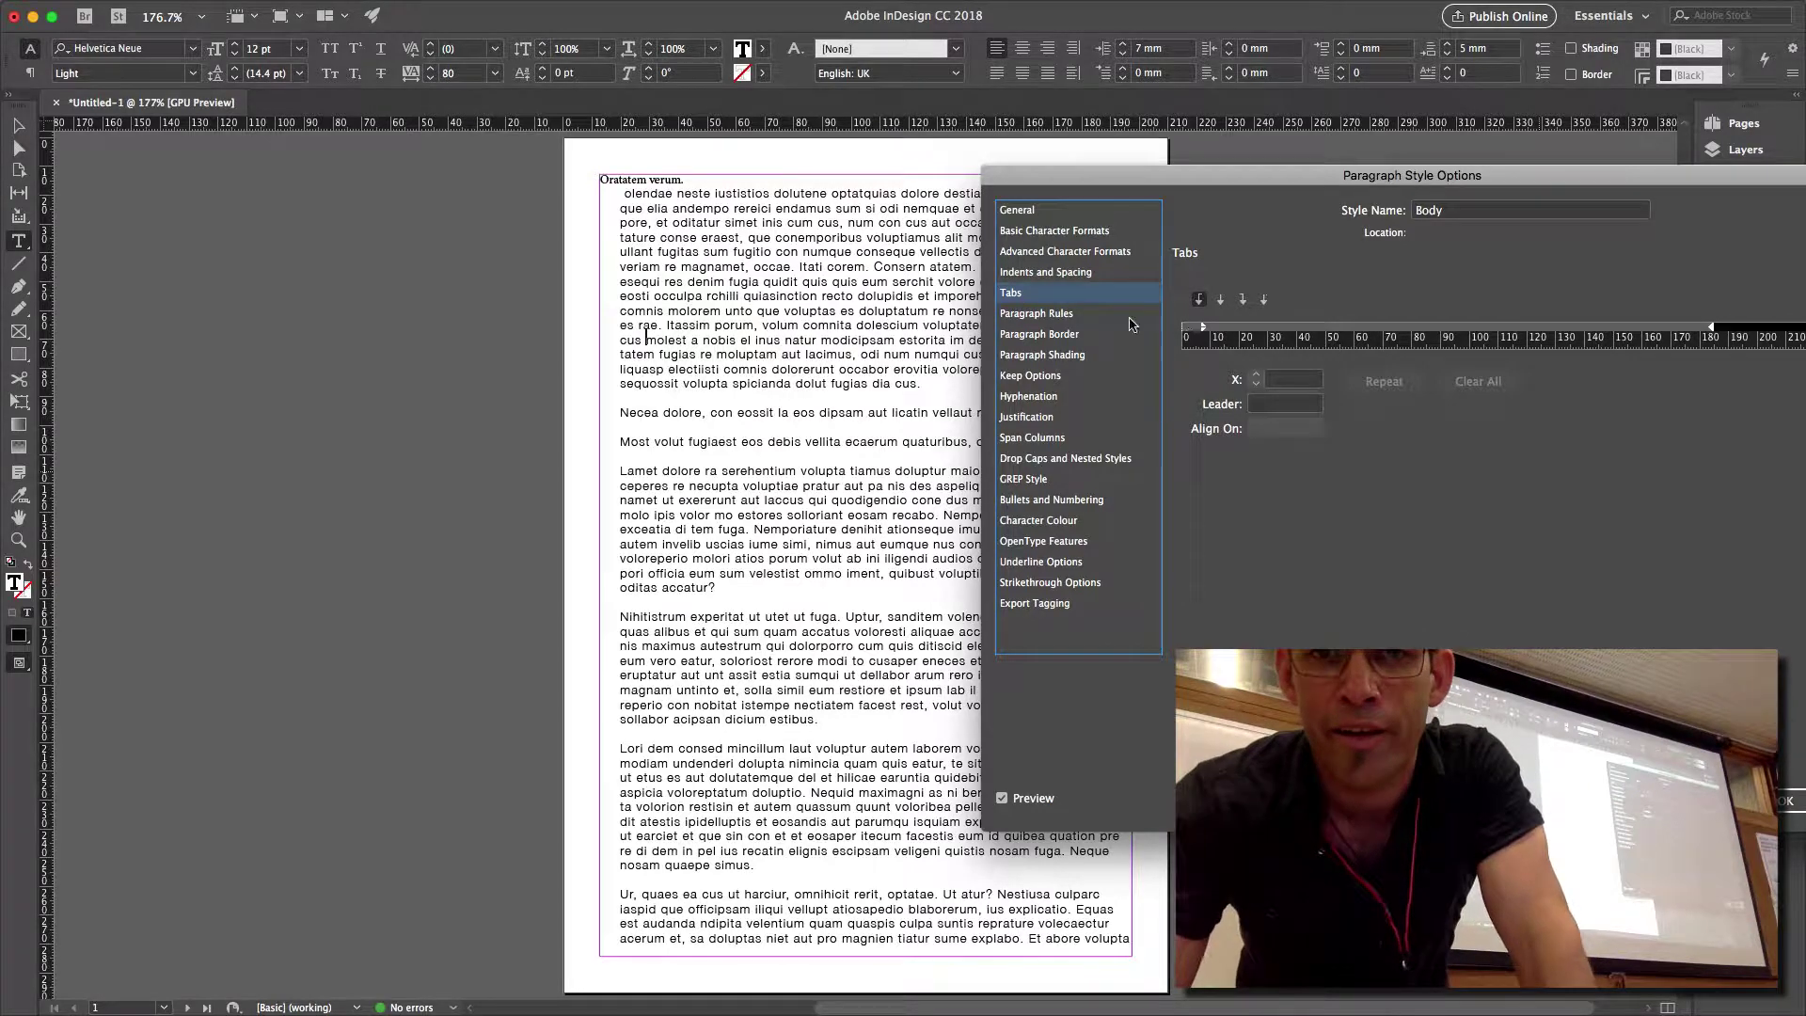
left_click(1078, 315)
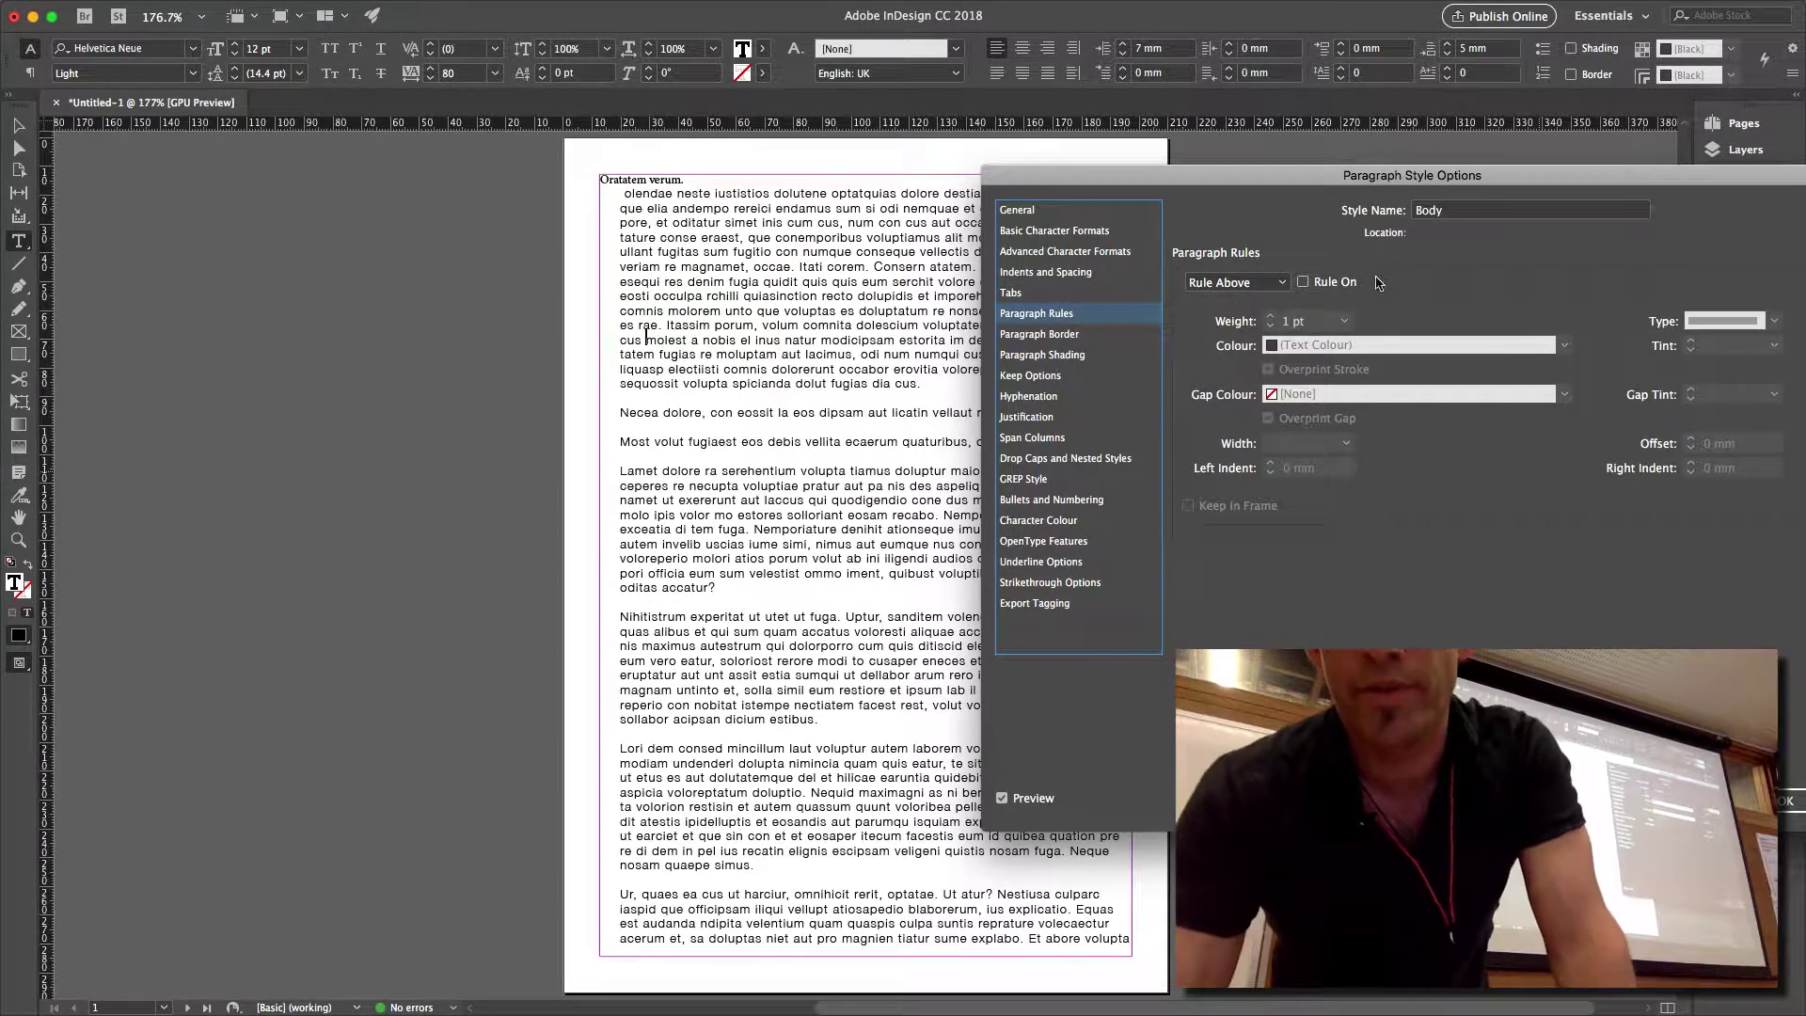
left_click(1304, 282)
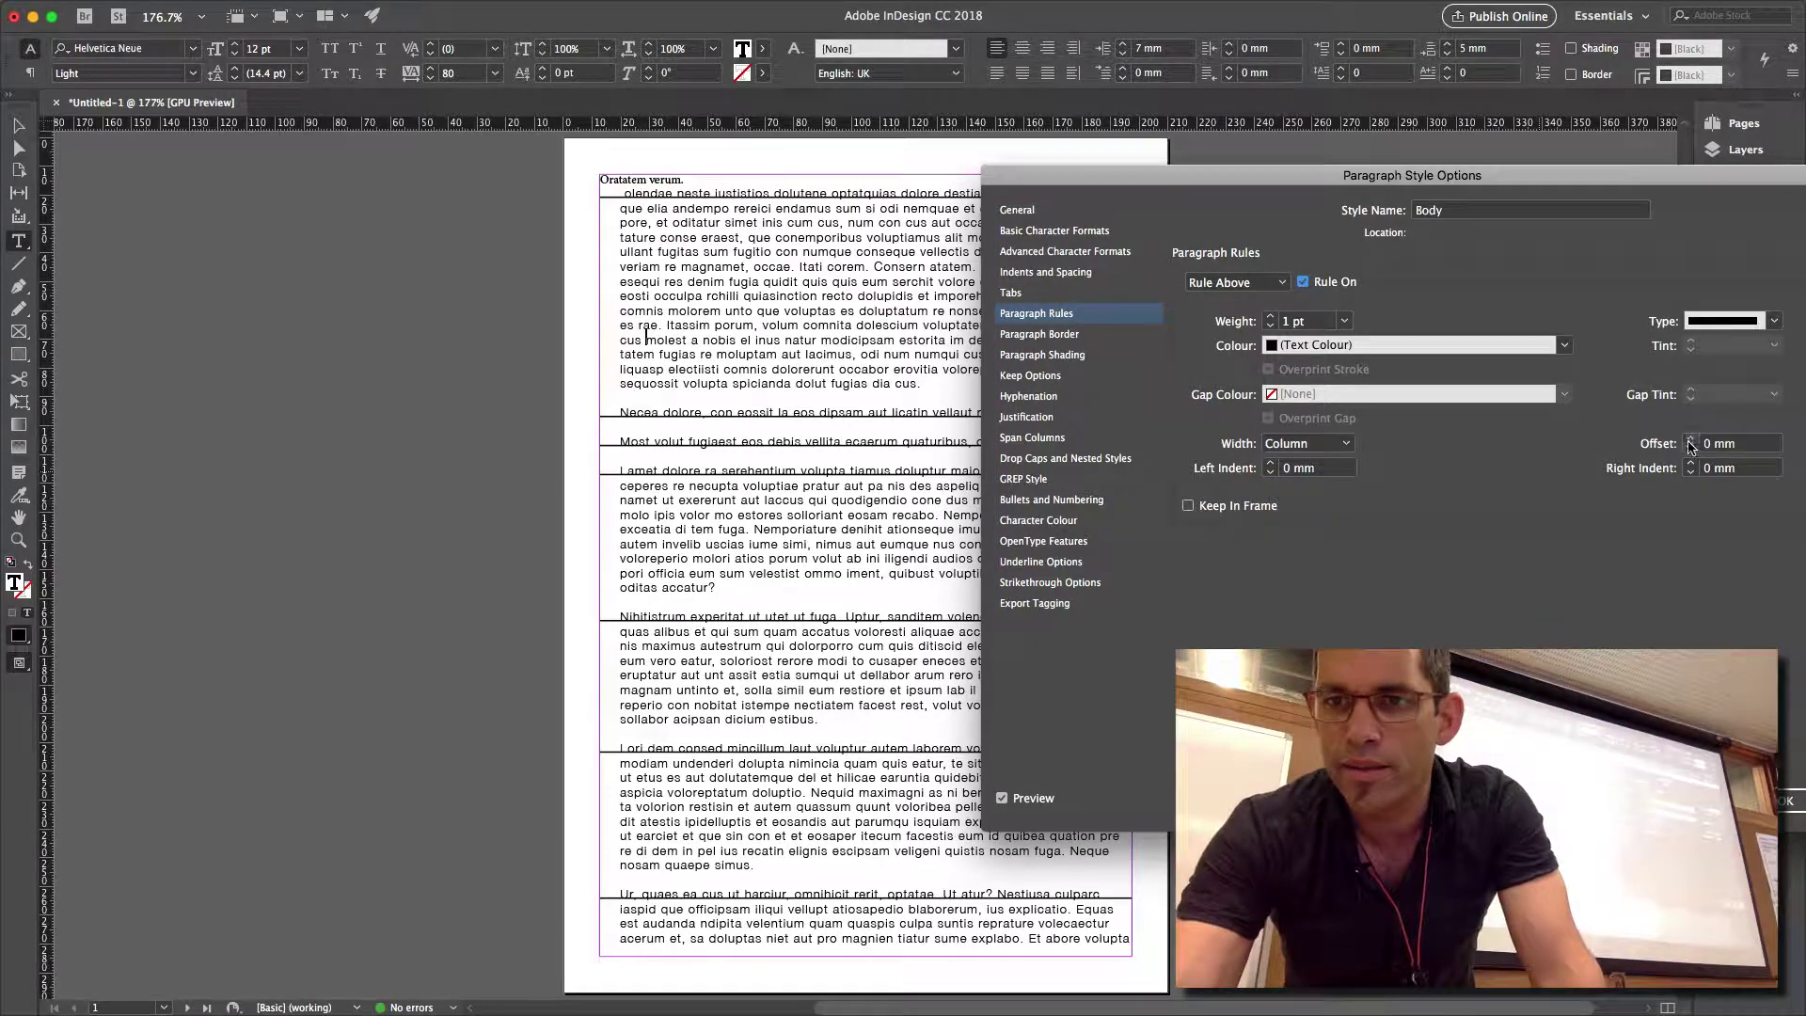
left_click(1691, 438)
left_click(1692, 440)
left_click(1690, 455)
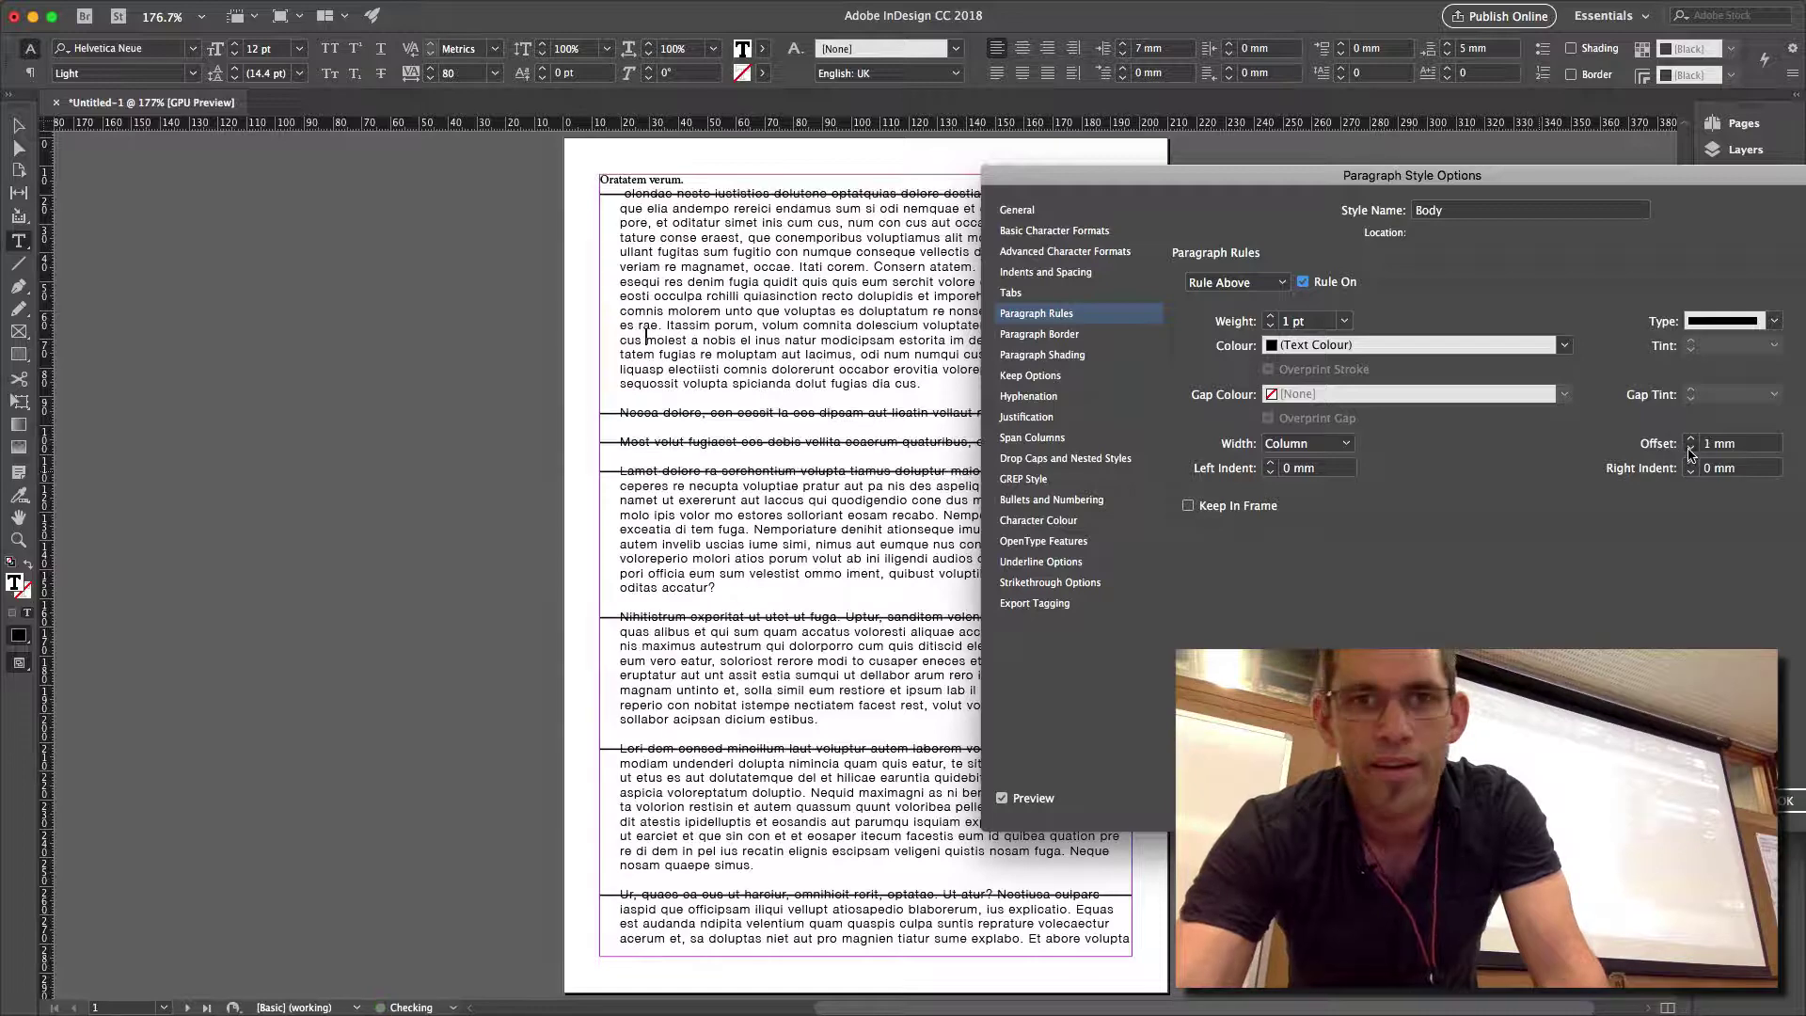
left_click(1690, 455)
left_click(1691, 439)
left_click(1691, 439)
left_click(1691, 439)
left_click(1691, 440)
left_click(1691, 439)
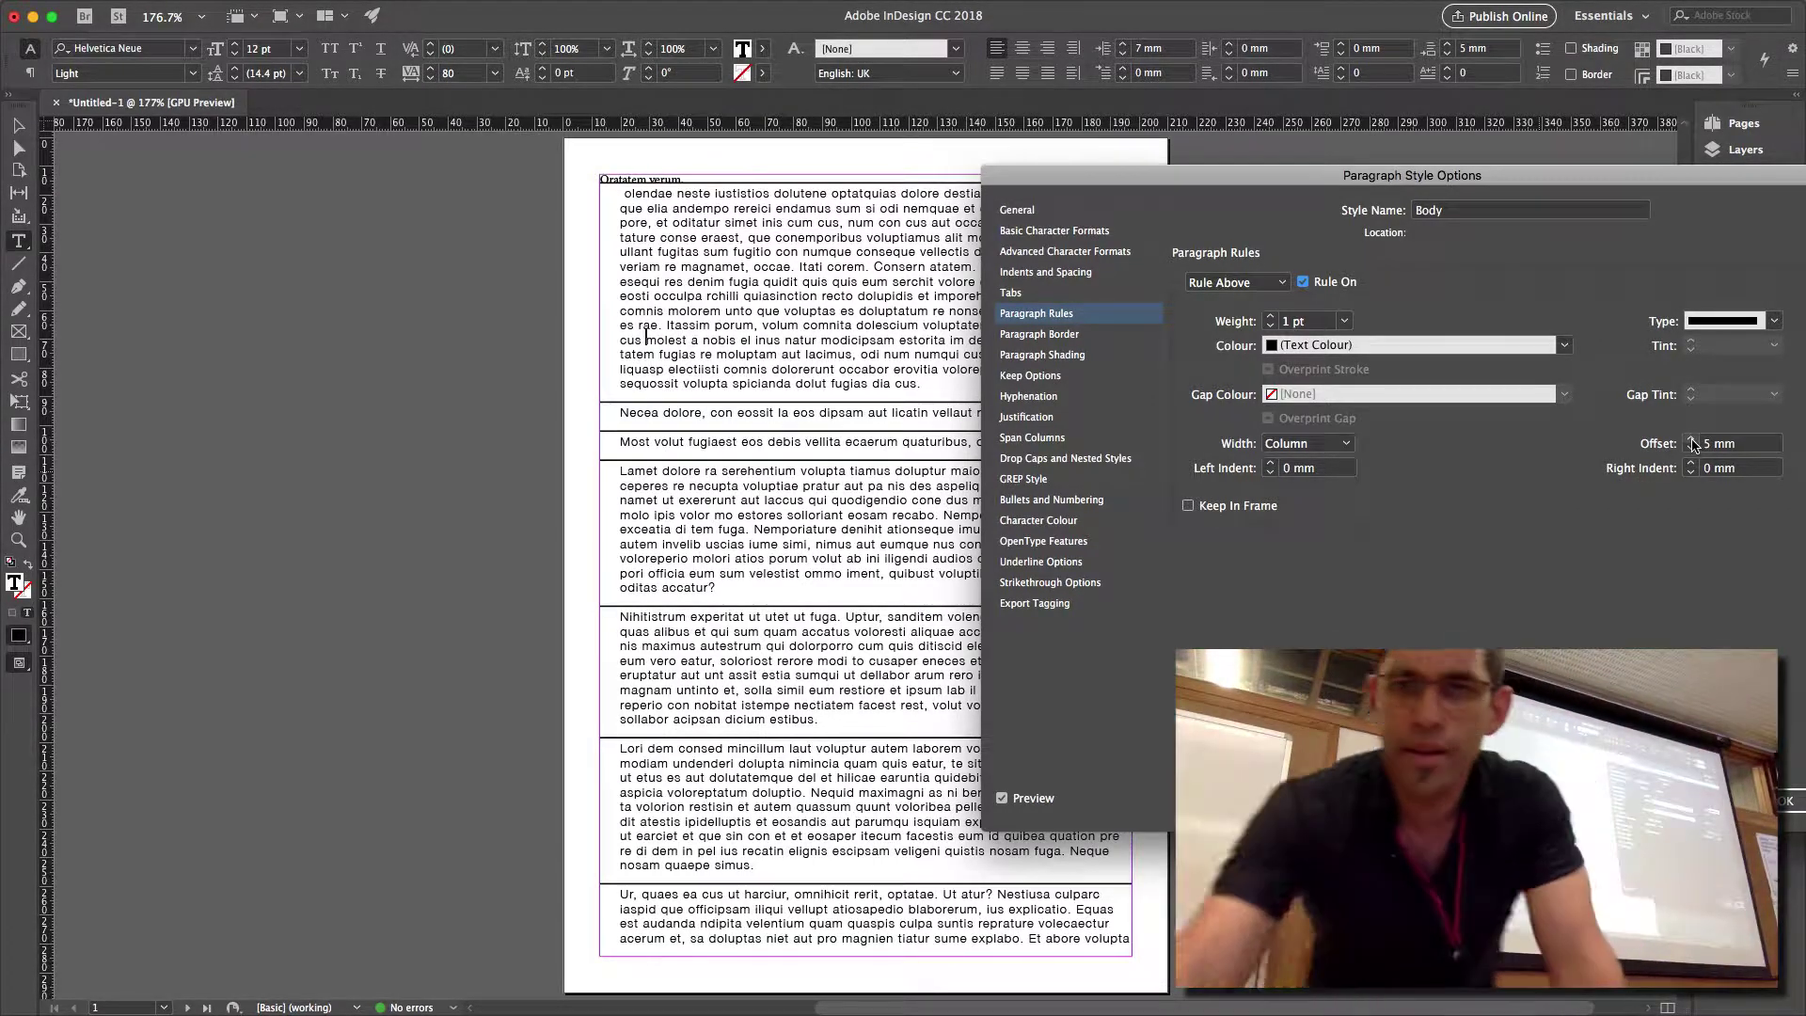
left_click(1302, 282)
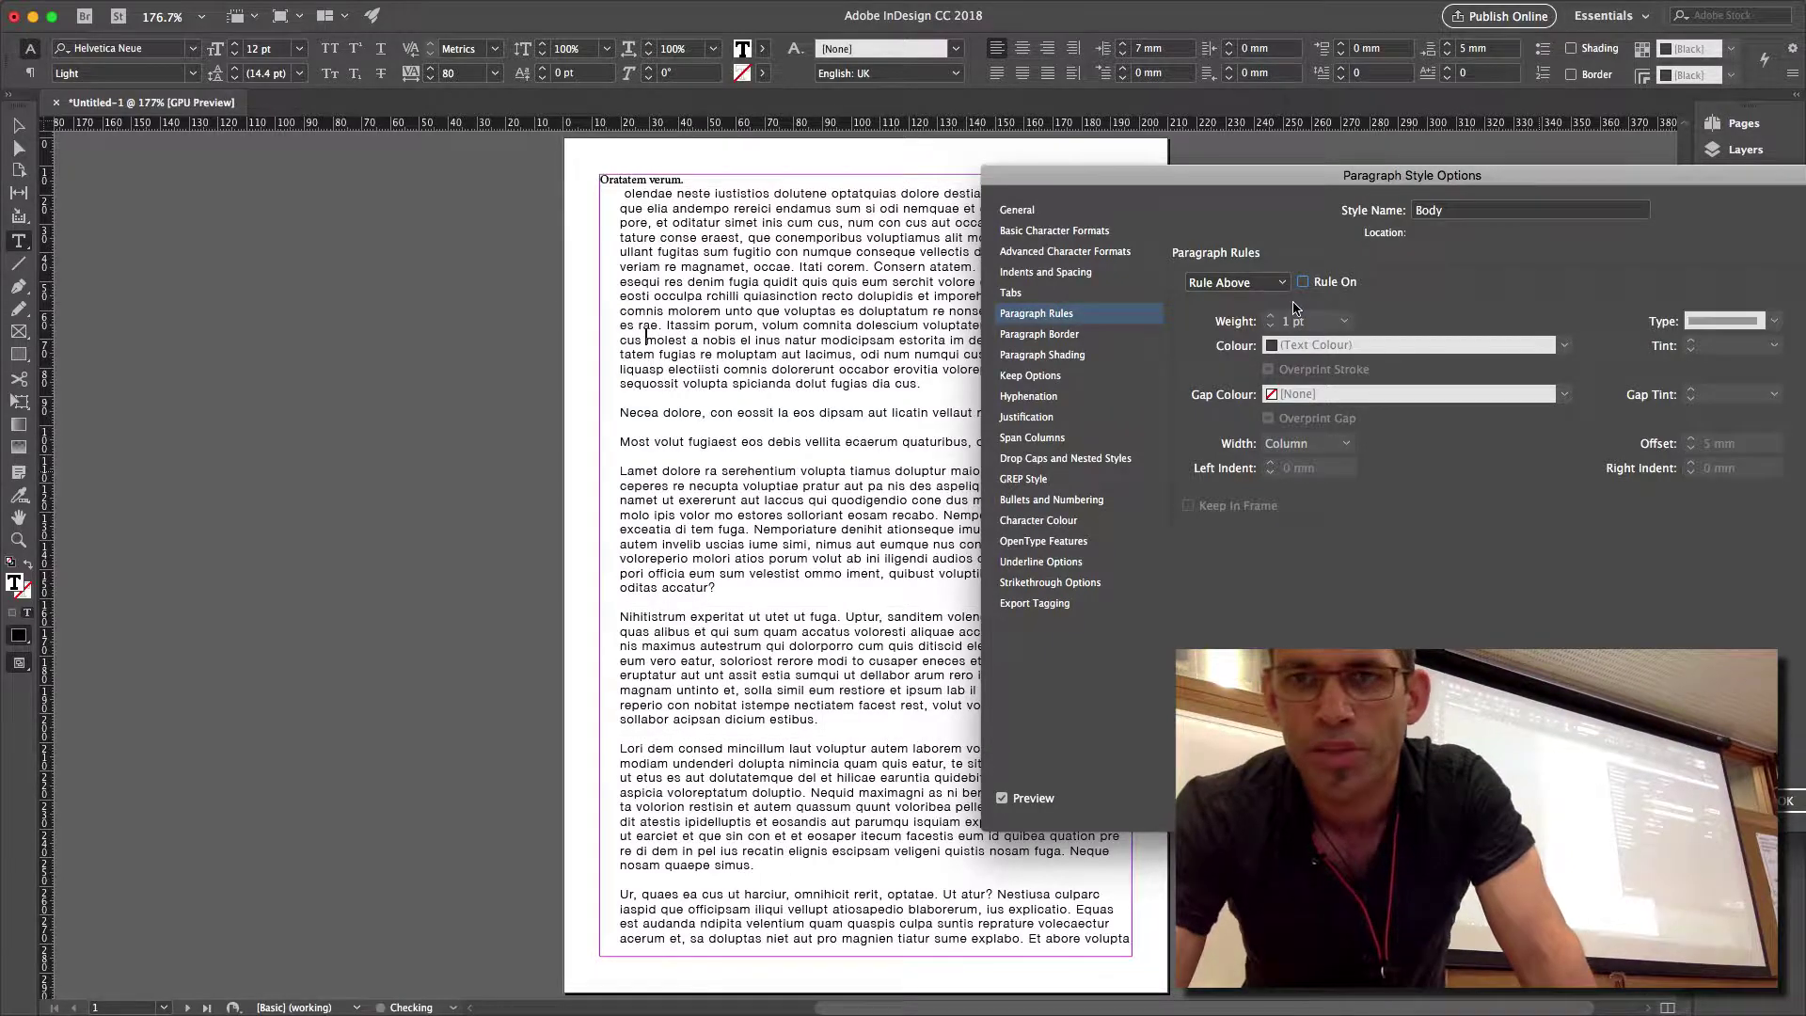
Turn on a rule below the Body paragraphs and set its offset to 3 mm.
left_click(1260, 282)
left_click(1260, 302)
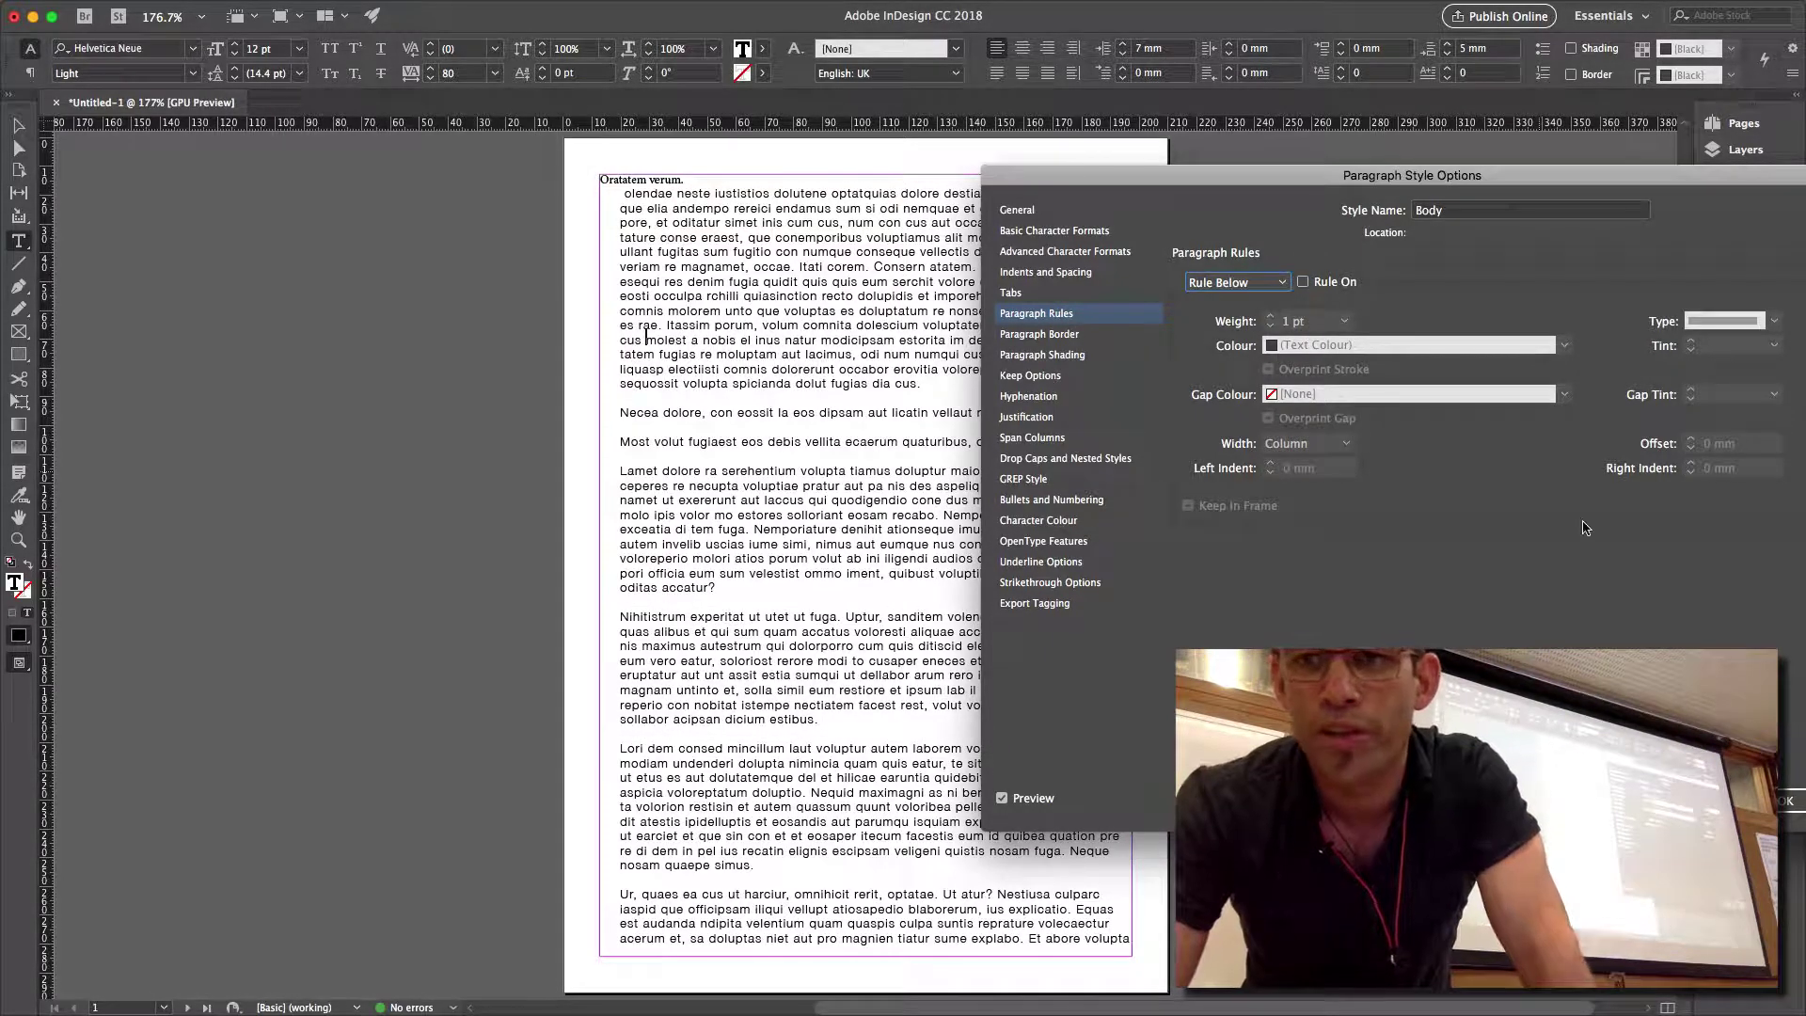
left_click(1303, 282)
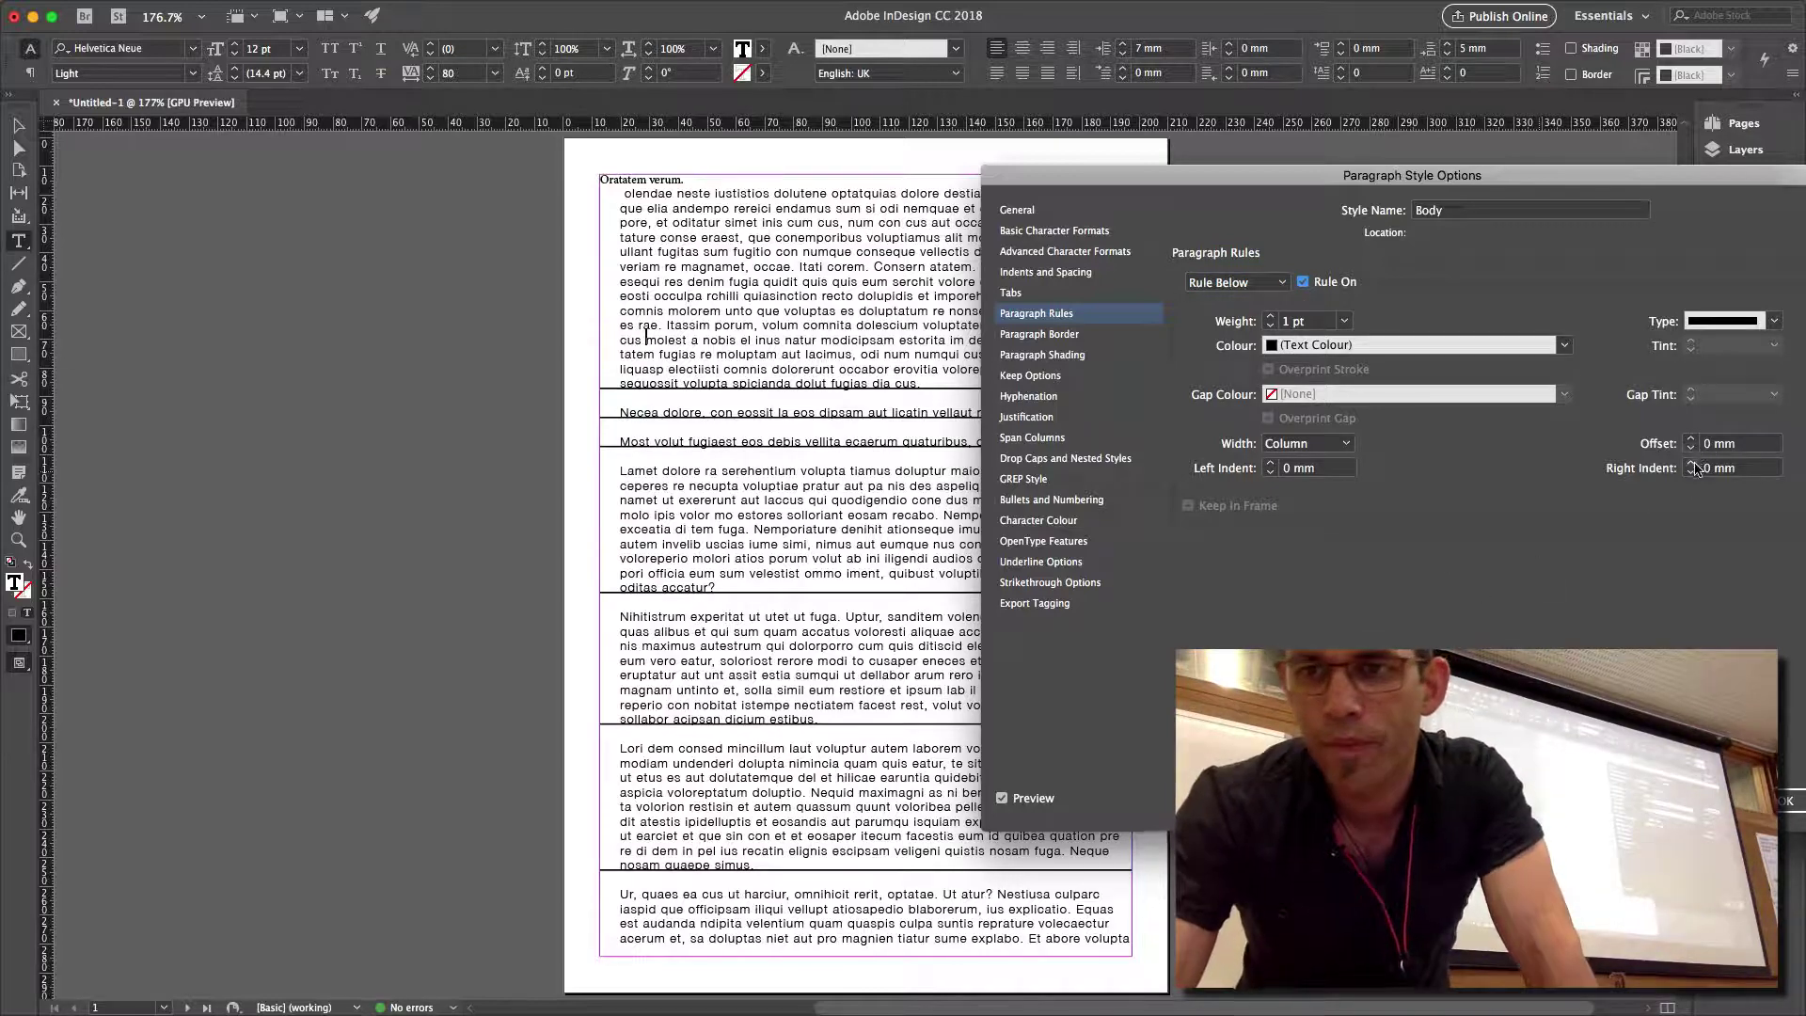
left_click(1692, 439)
left_click(1692, 439)
left_click(1692, 439)
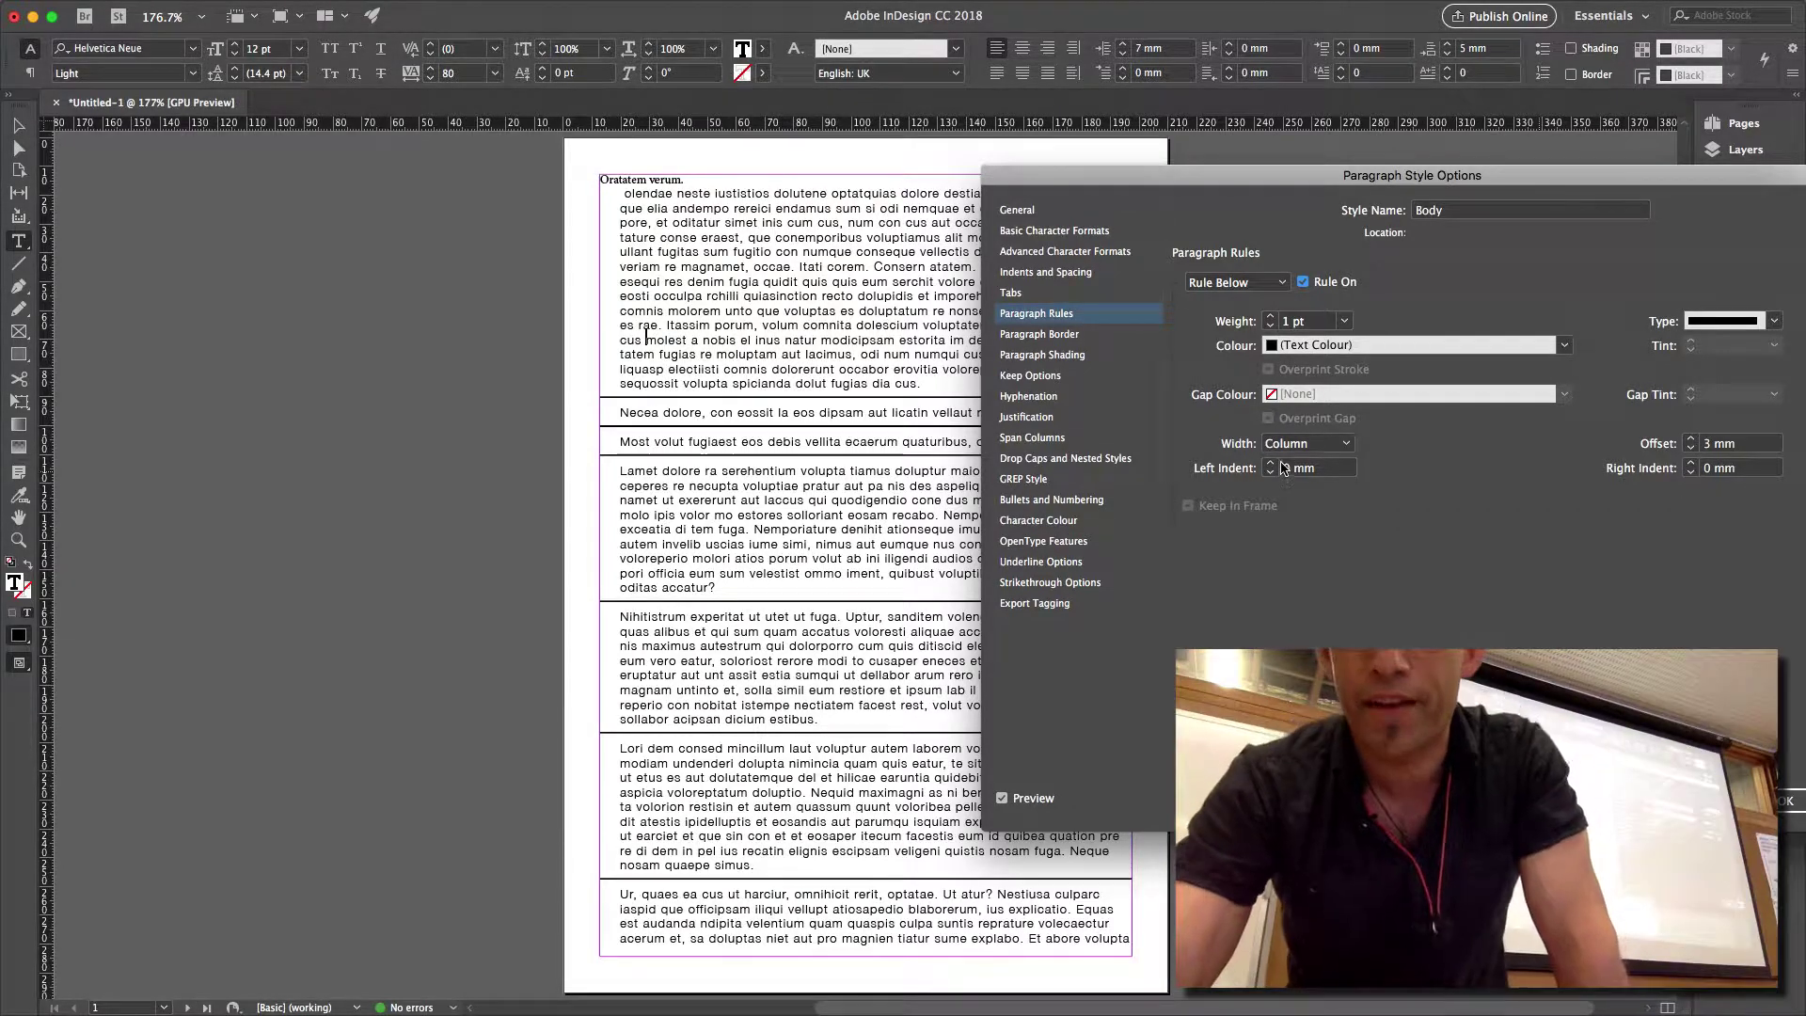
Set the left and right indents of the rule below the Body paragraphs to 25 mm each.
left_click(1271, 463)
left_click(1270, 463)
left_click(1271, 463)
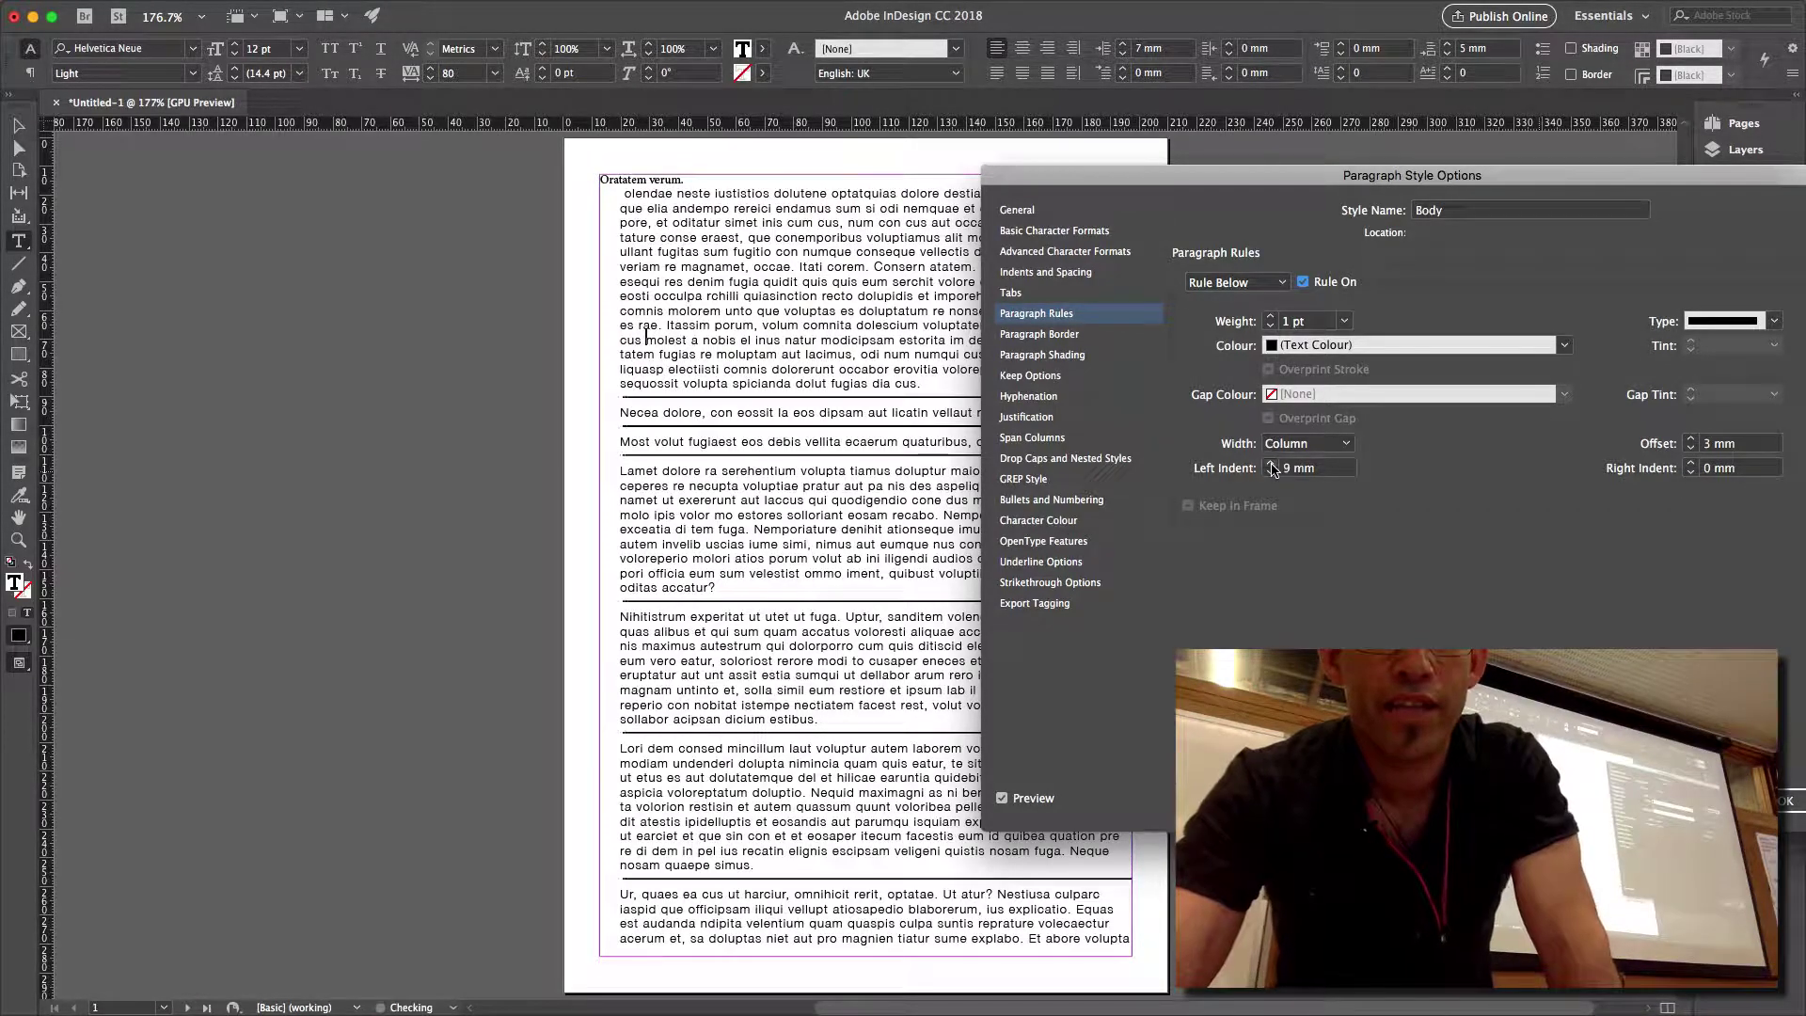
left_click(1271, 463)
left_click(1271, 463)
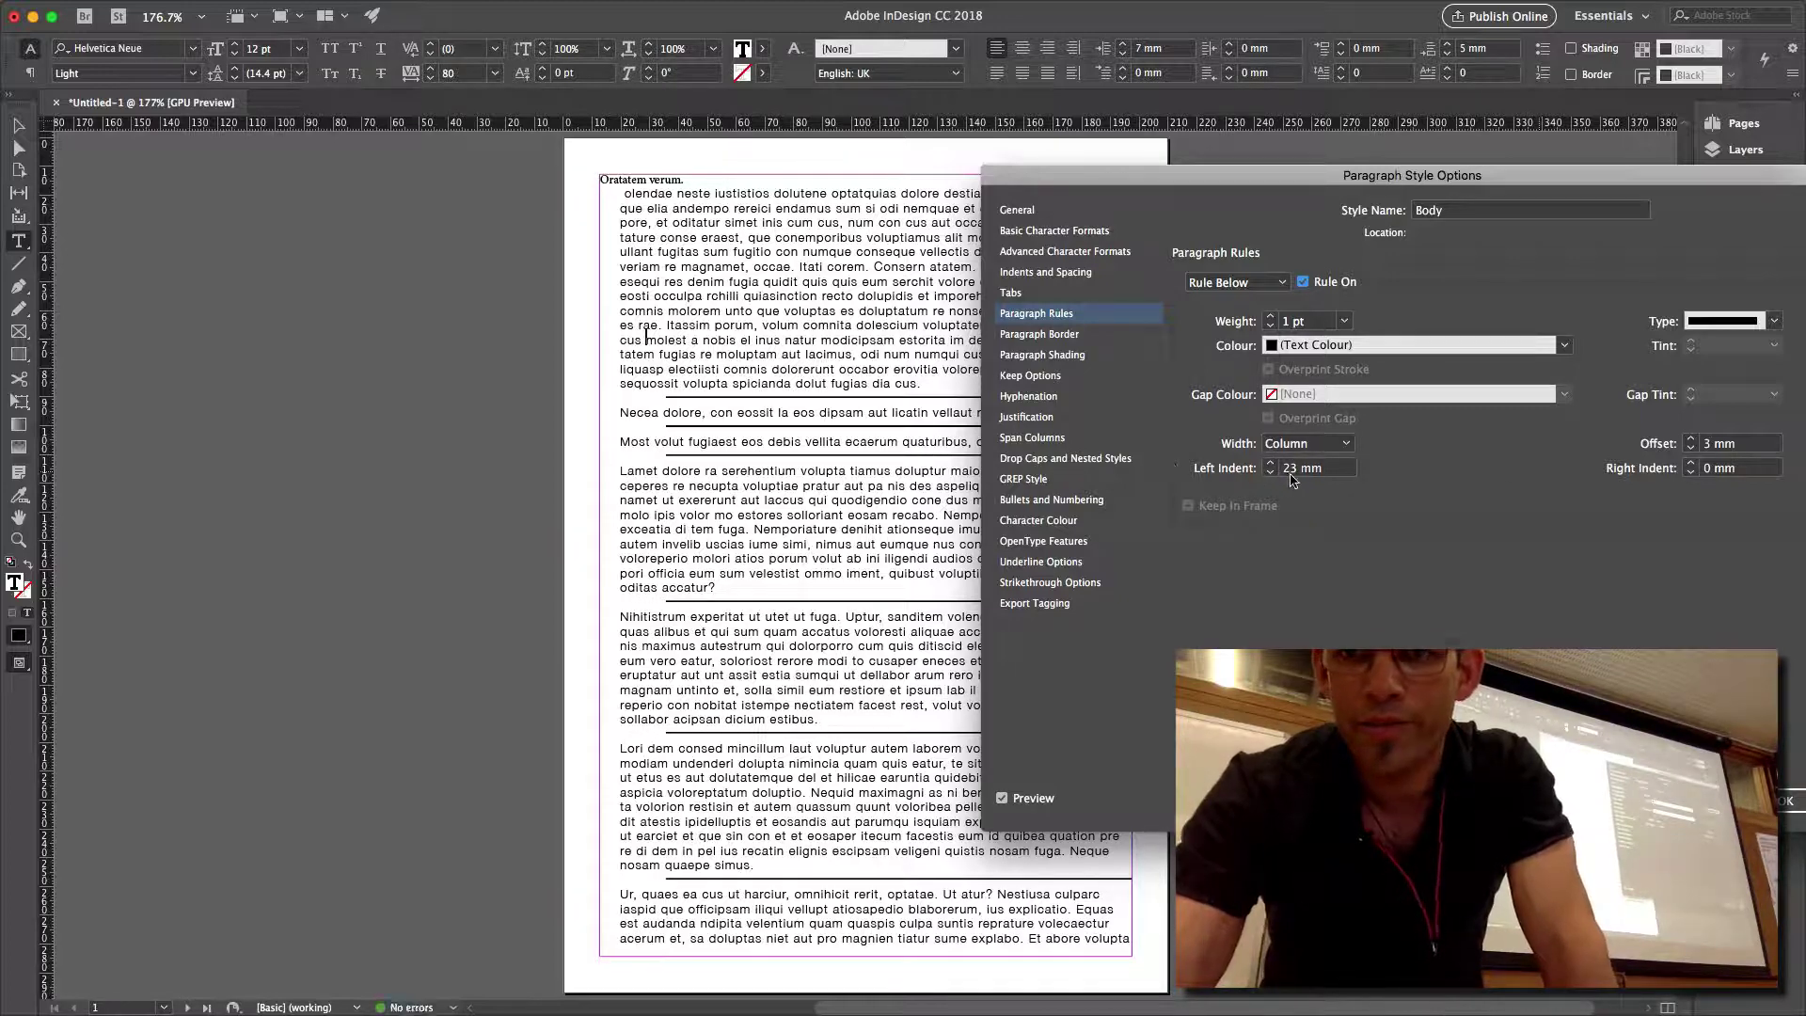
left_click(1298, 469)
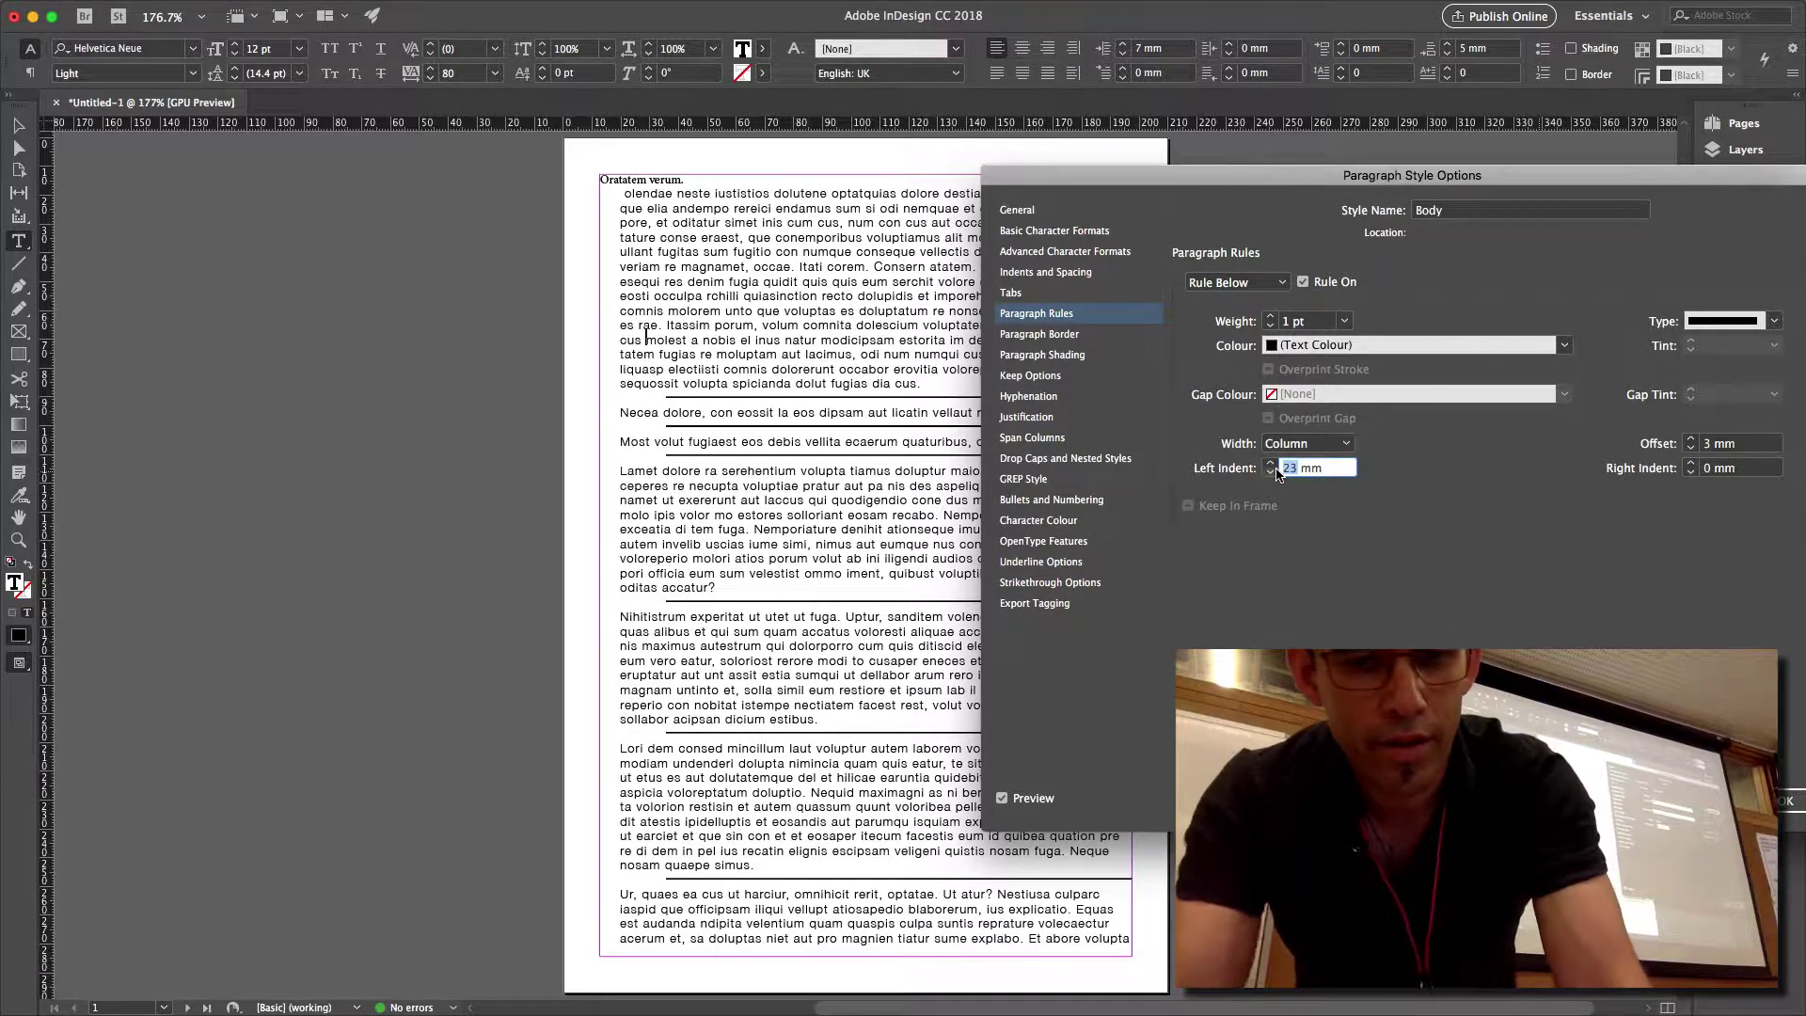
type("25")
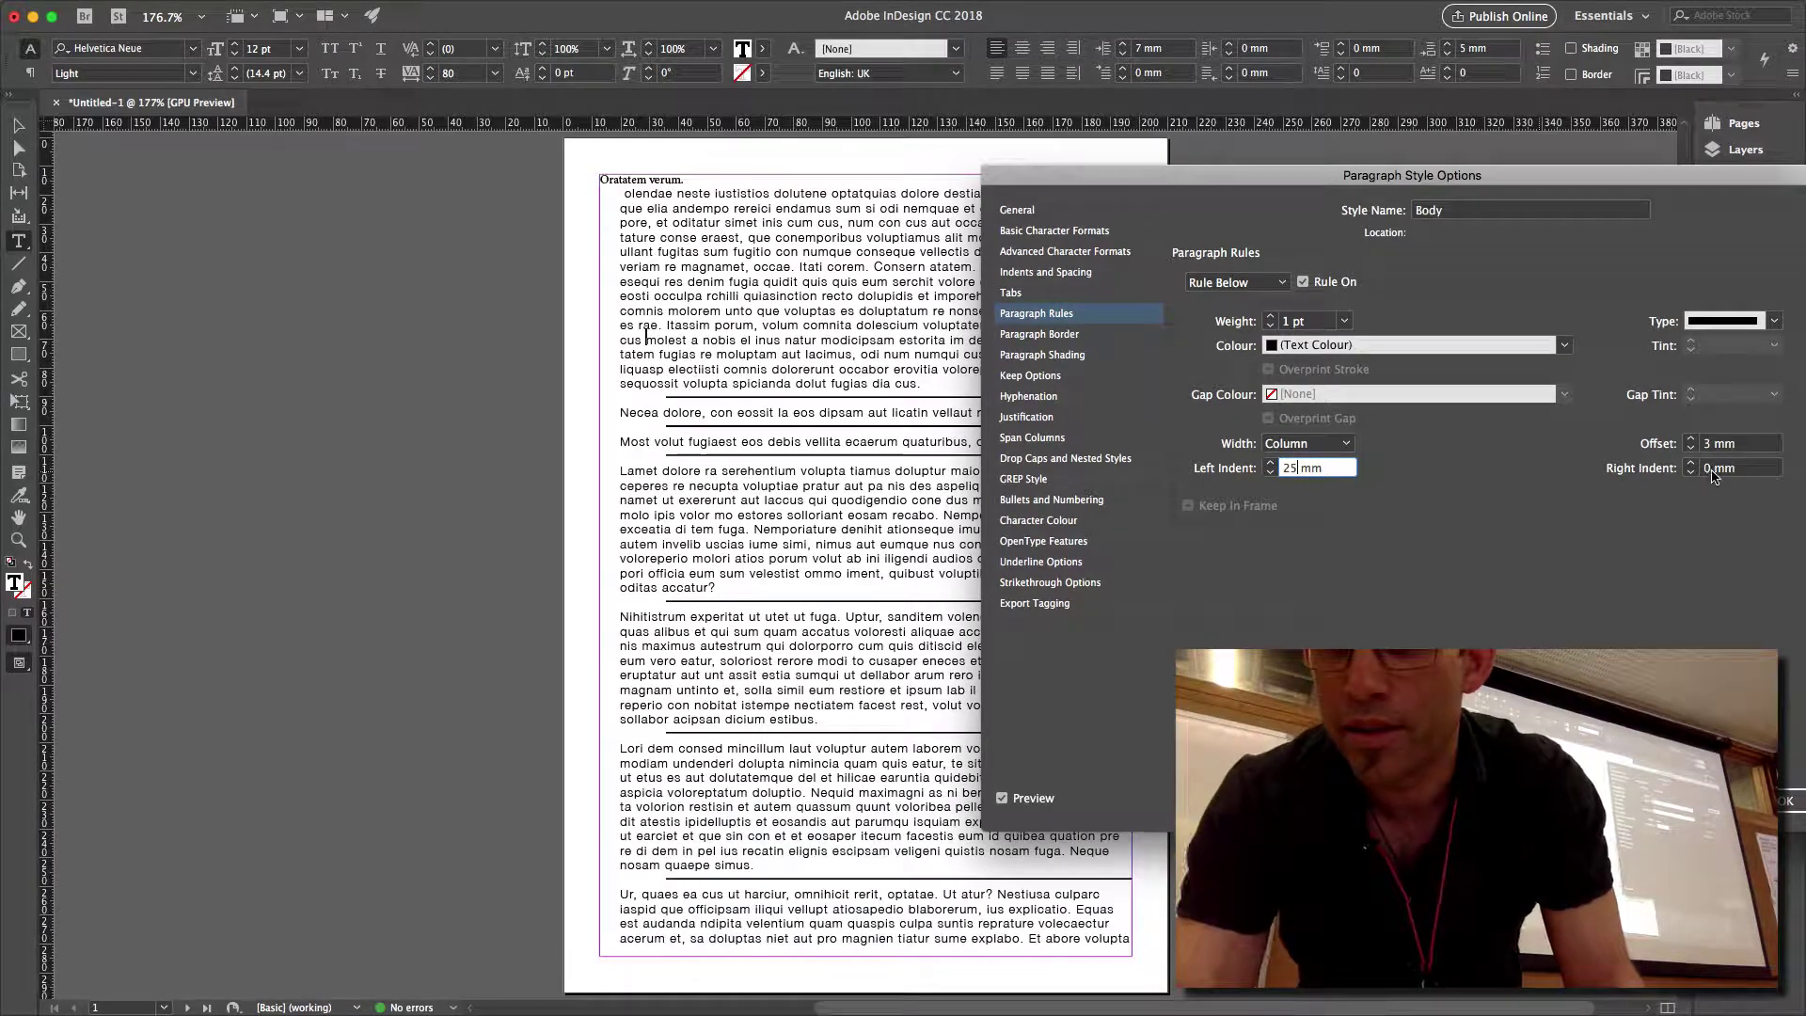
left_click(1708, 470)
type("25")
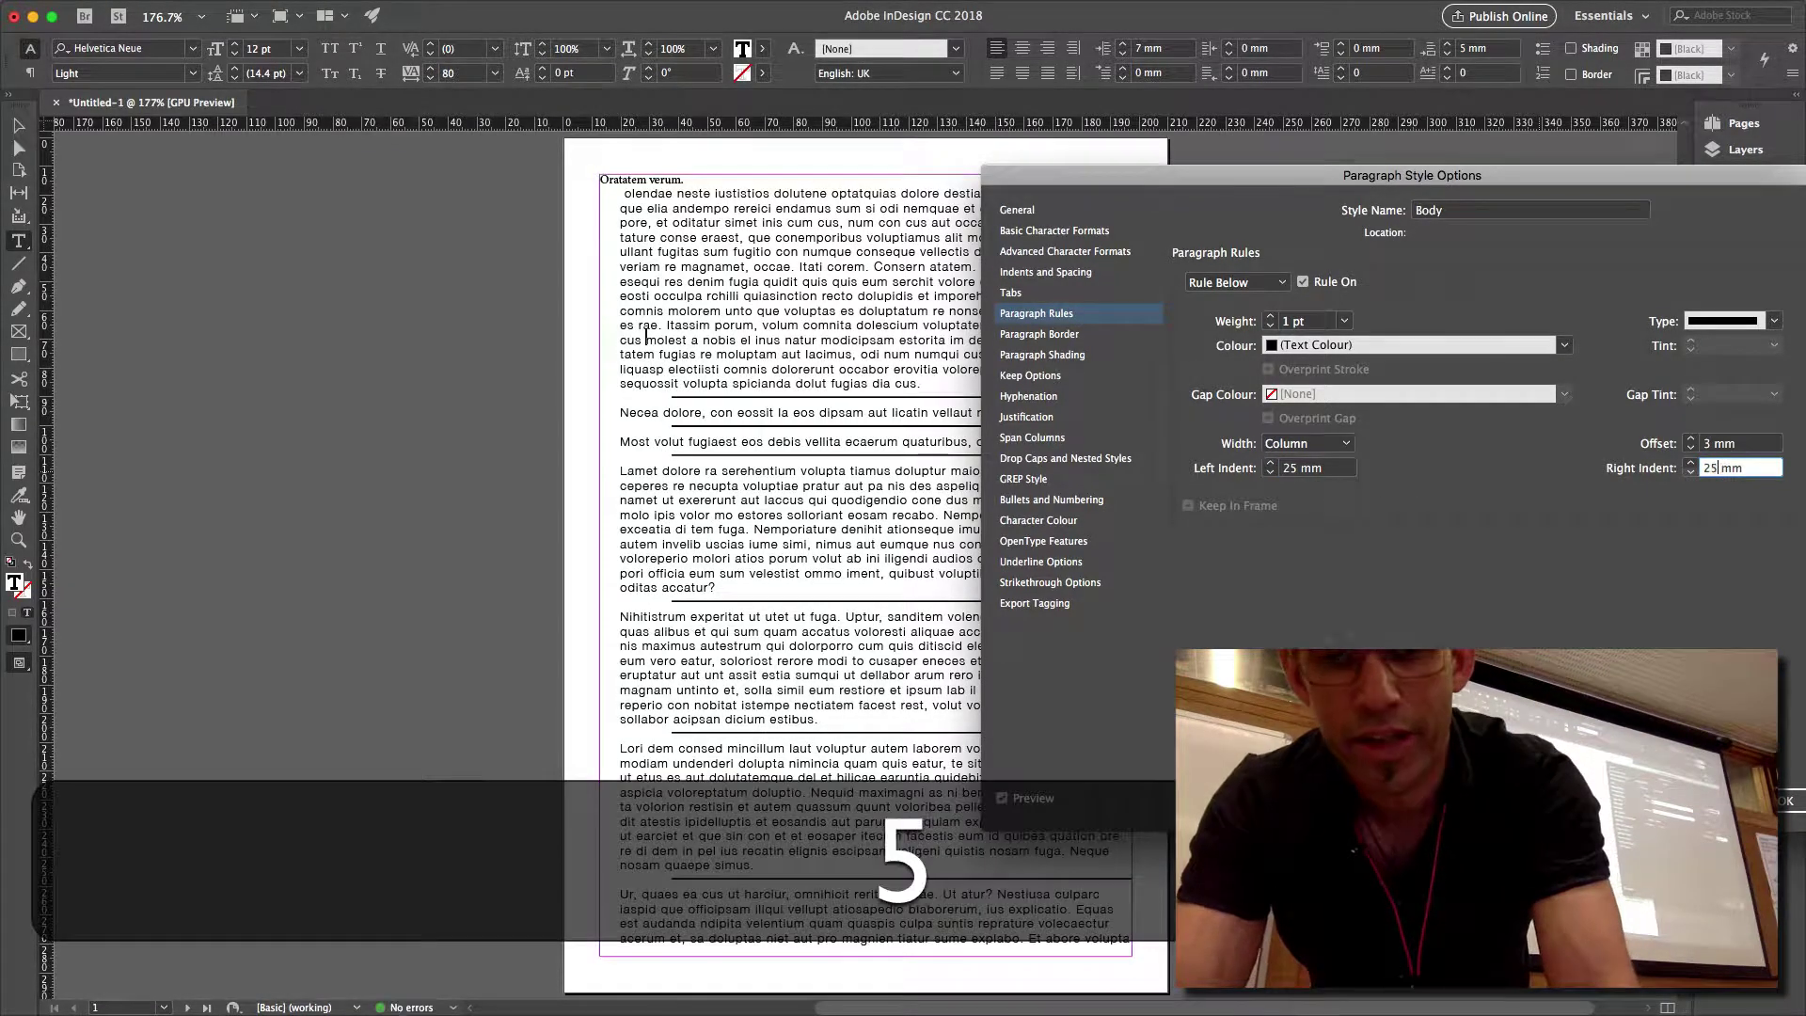
Try a wavy line type at 3 pt weight for the rule below, and switch the rule off.
left_click_drag(1266, 175, 1145, 454)
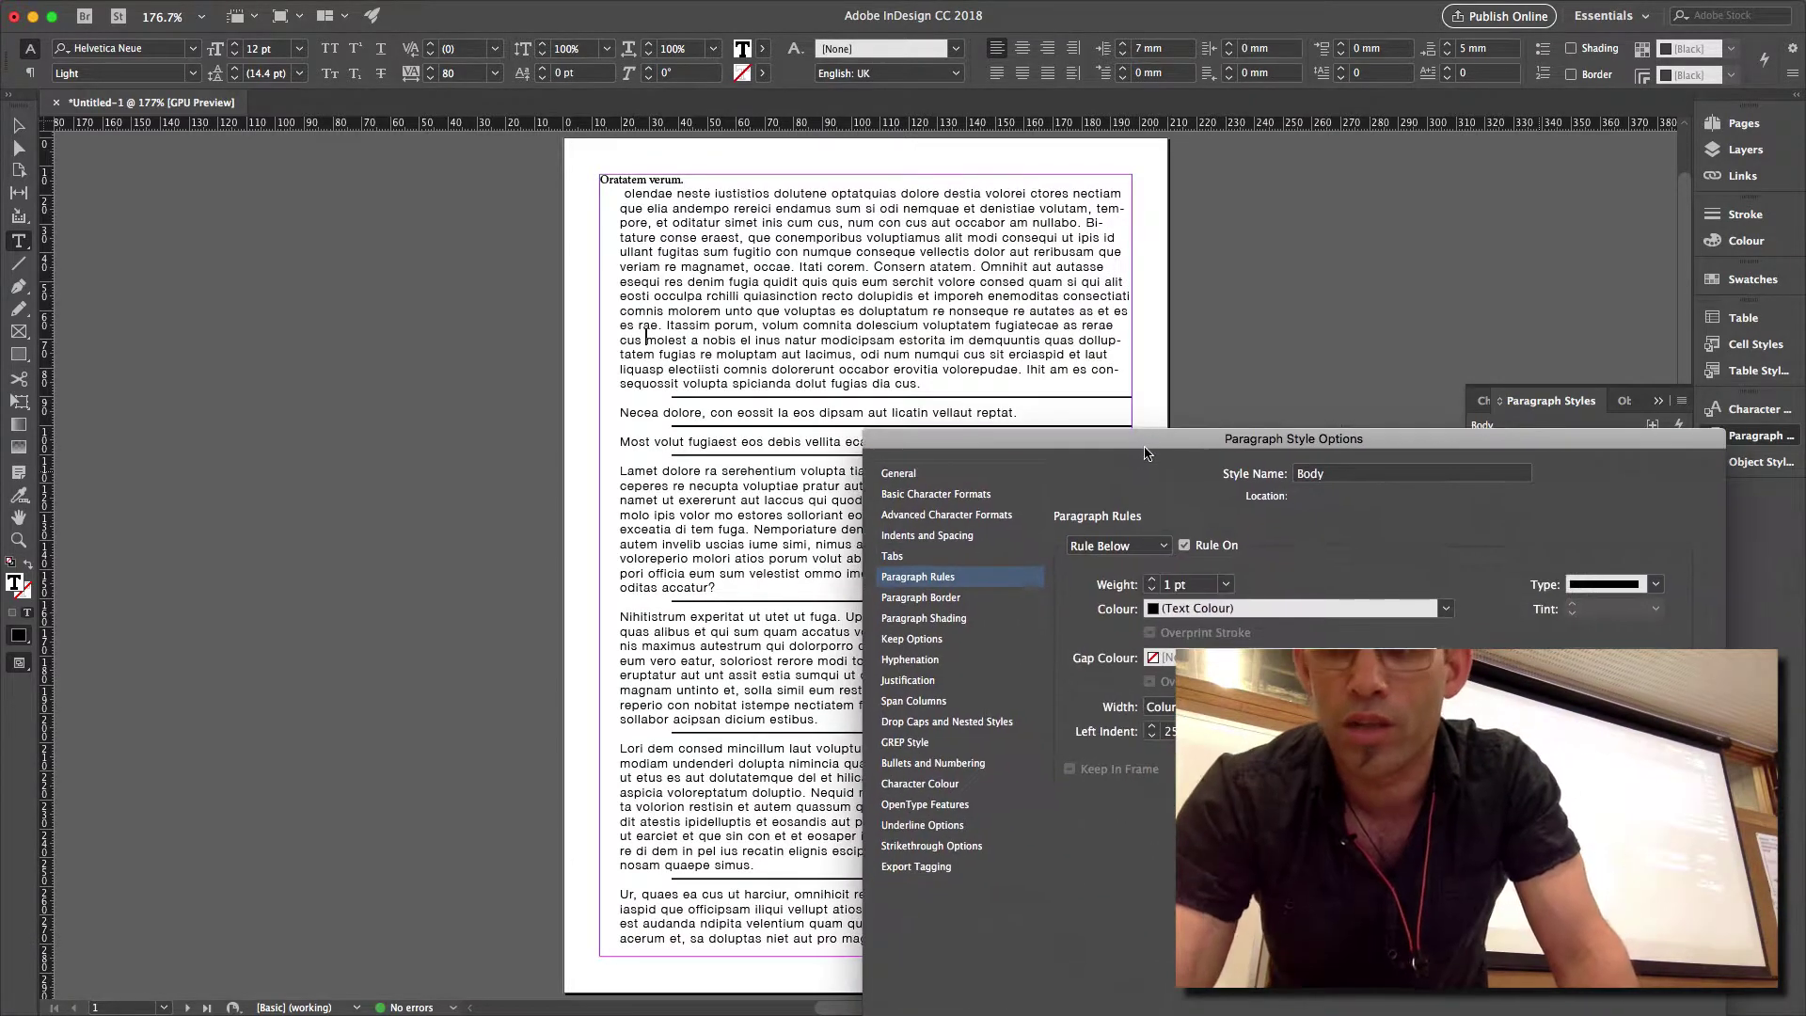
left_click(1653, 585)
left_click(1665, 880)
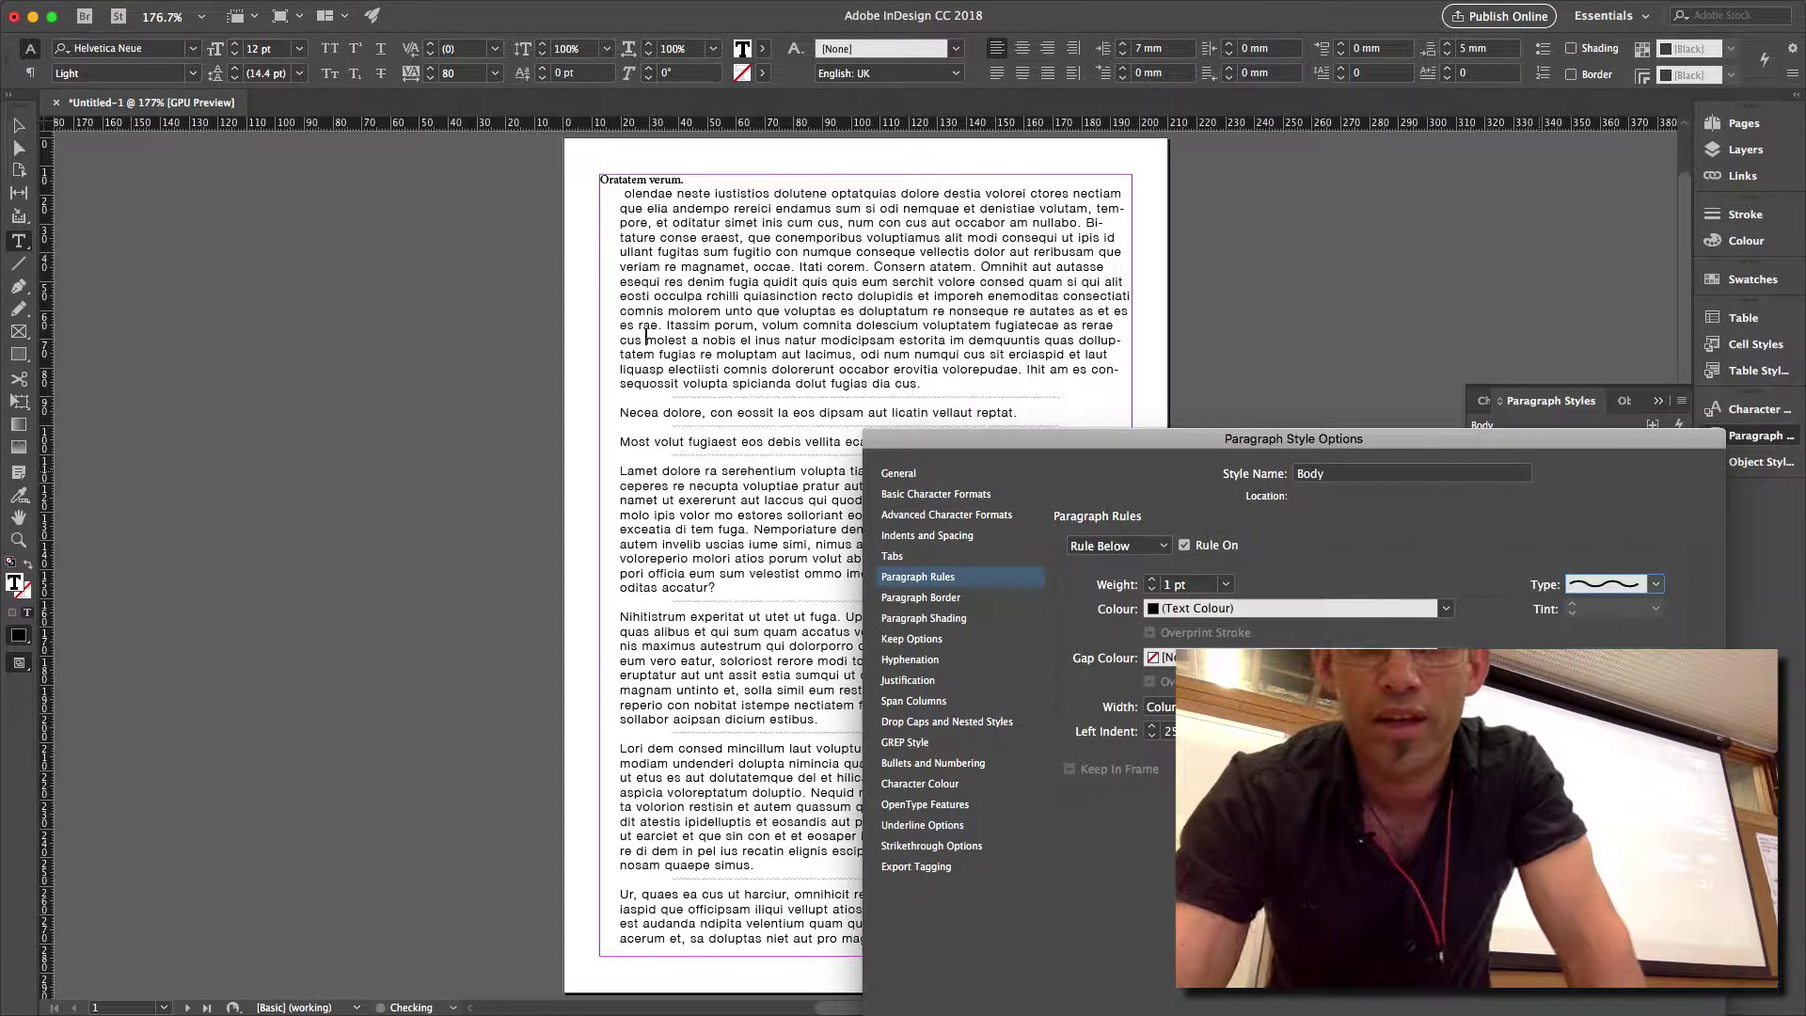
left_click(1152, 582)
left_click(1152, 581)
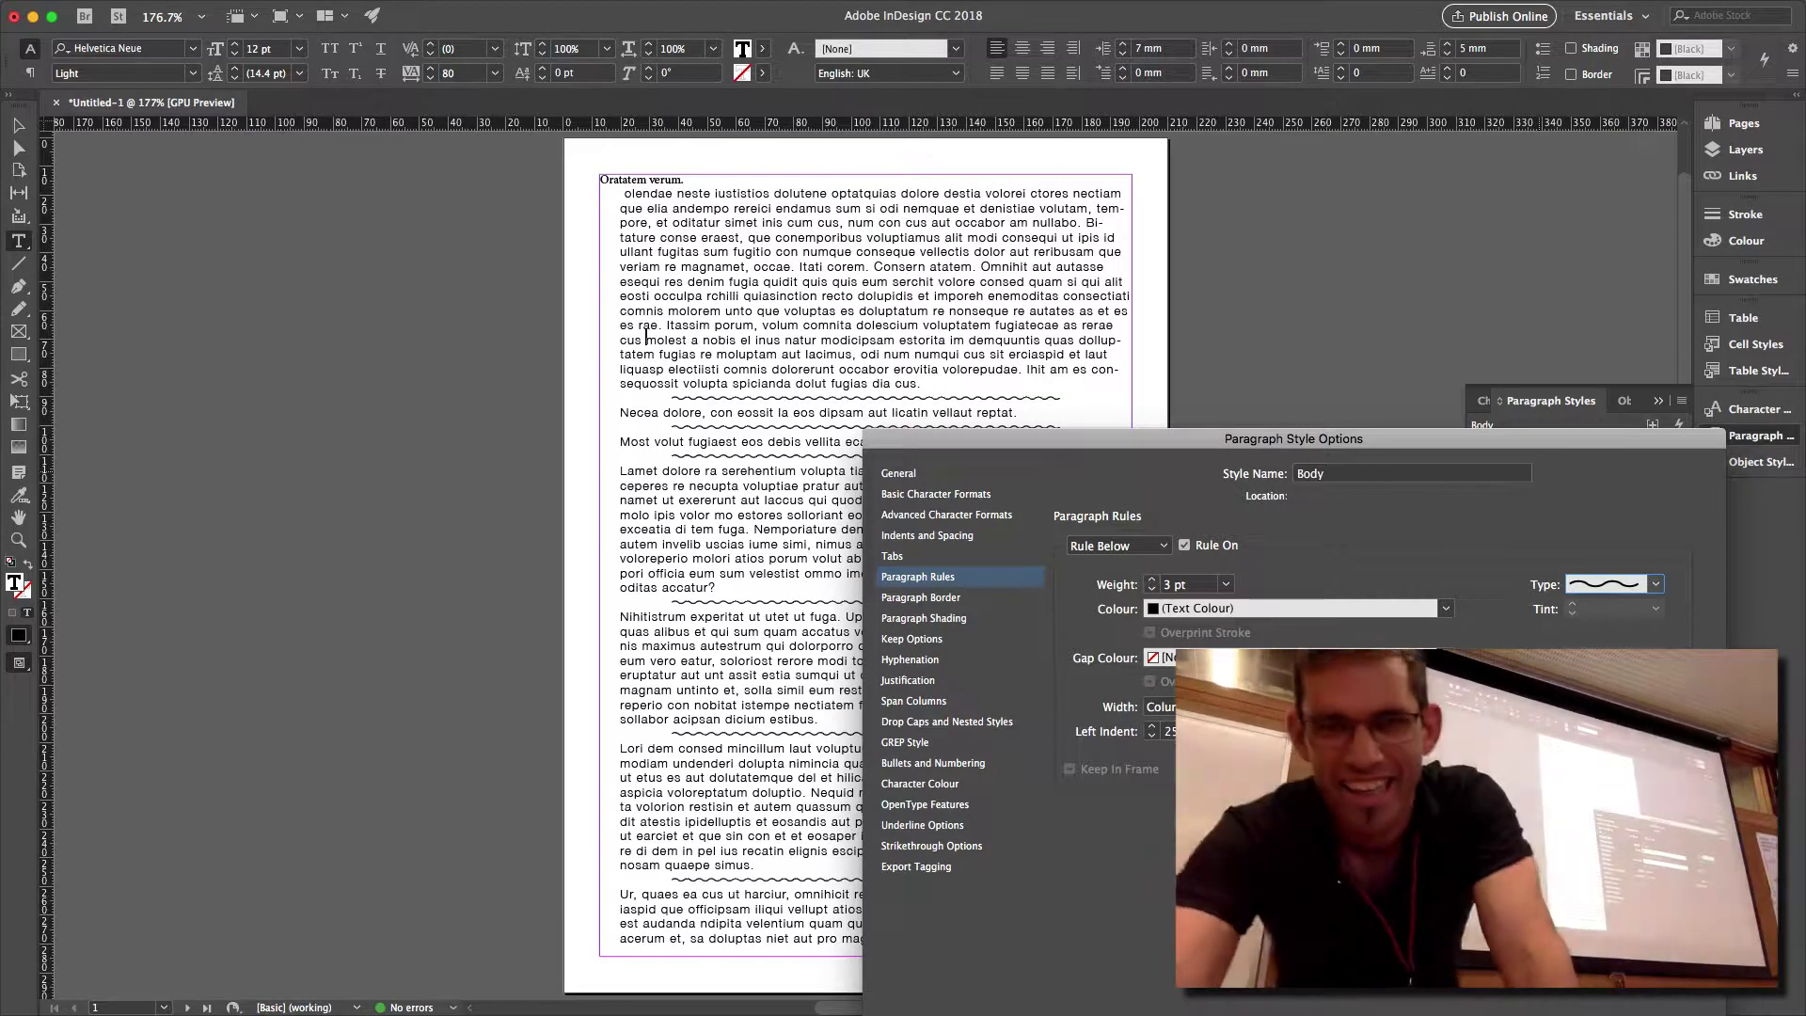
left_click(1184, 546)
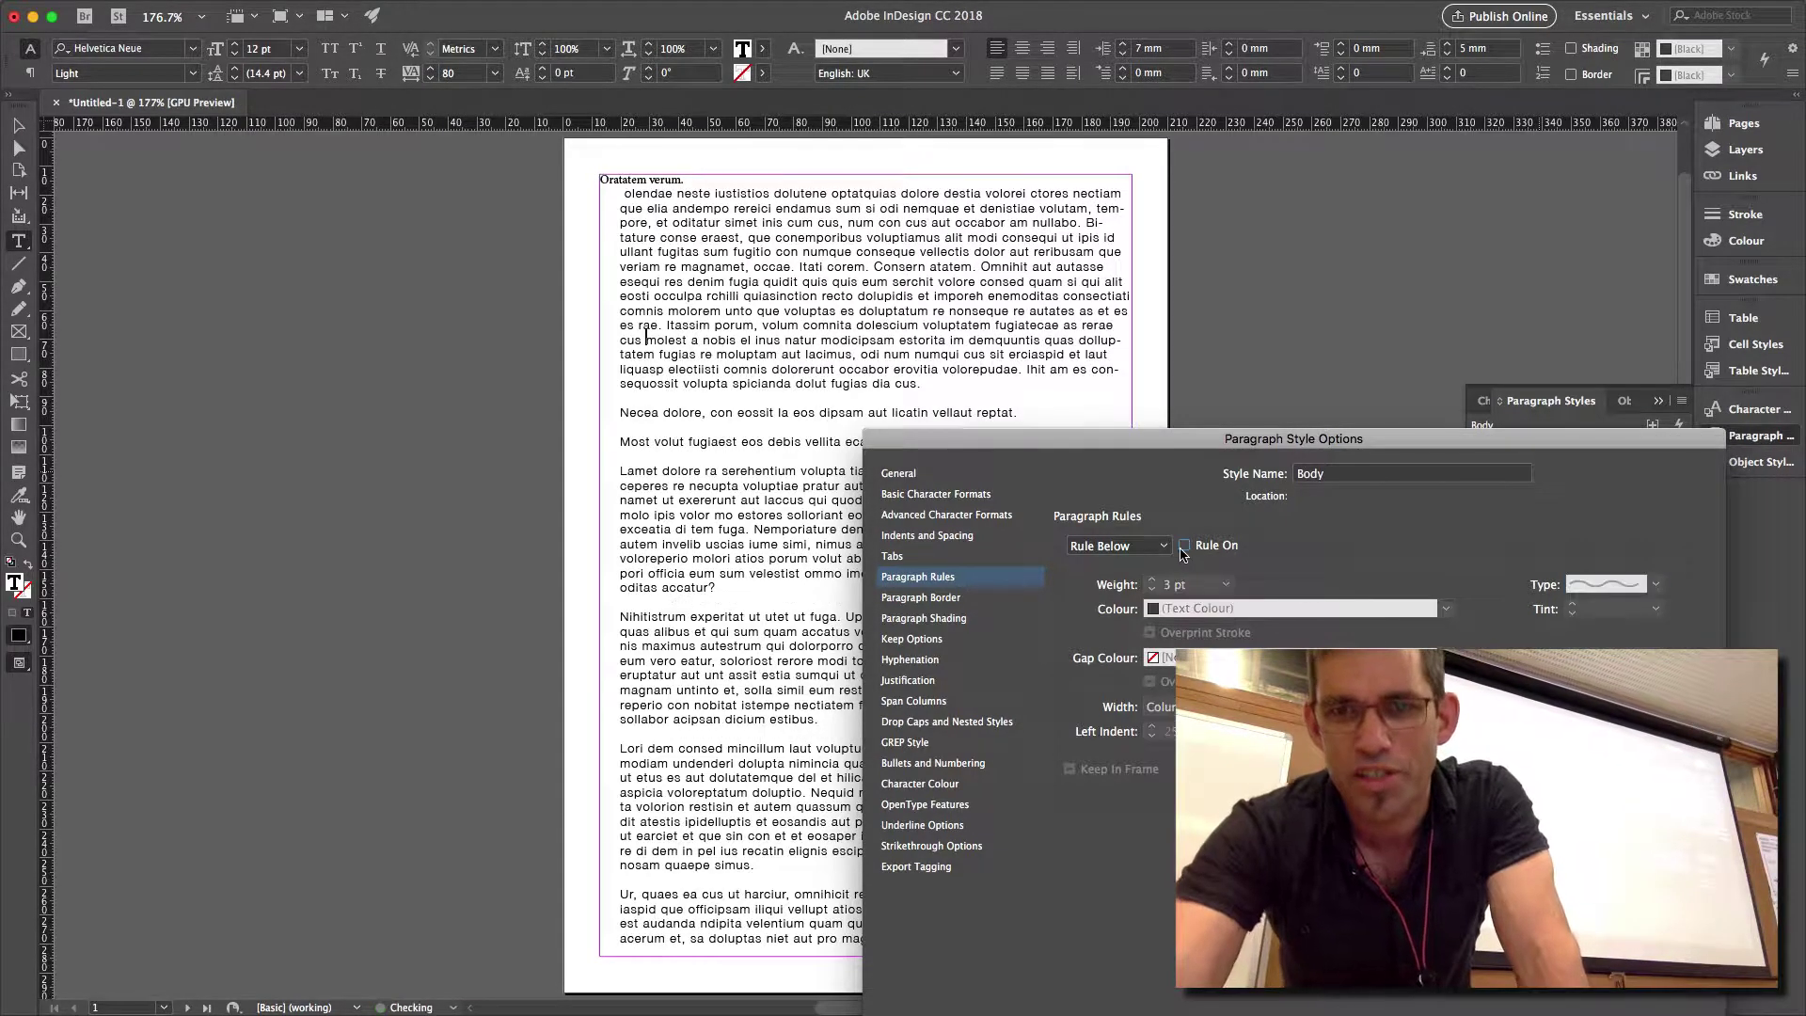
Preview a paragraph border and paragraph shading on the Body style, switching each one off again.
left_click_drag(1048, 439, 1139, 347)
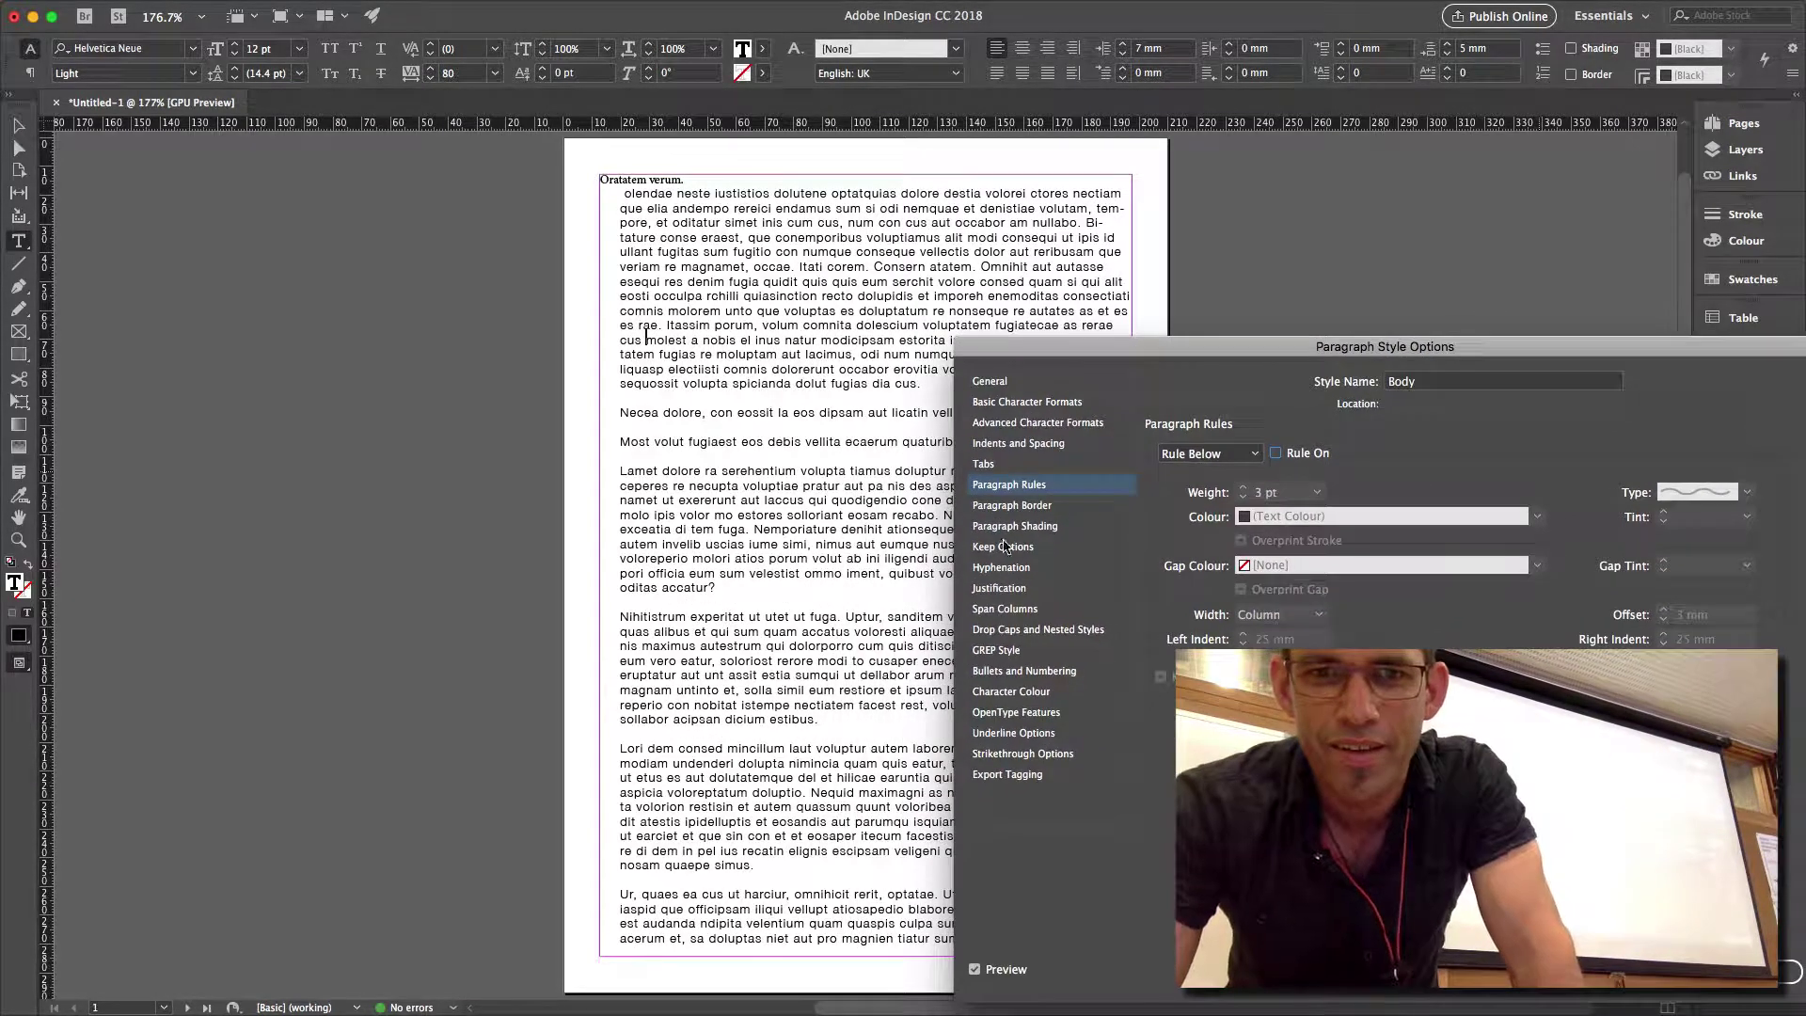
left_click(1021, 508)
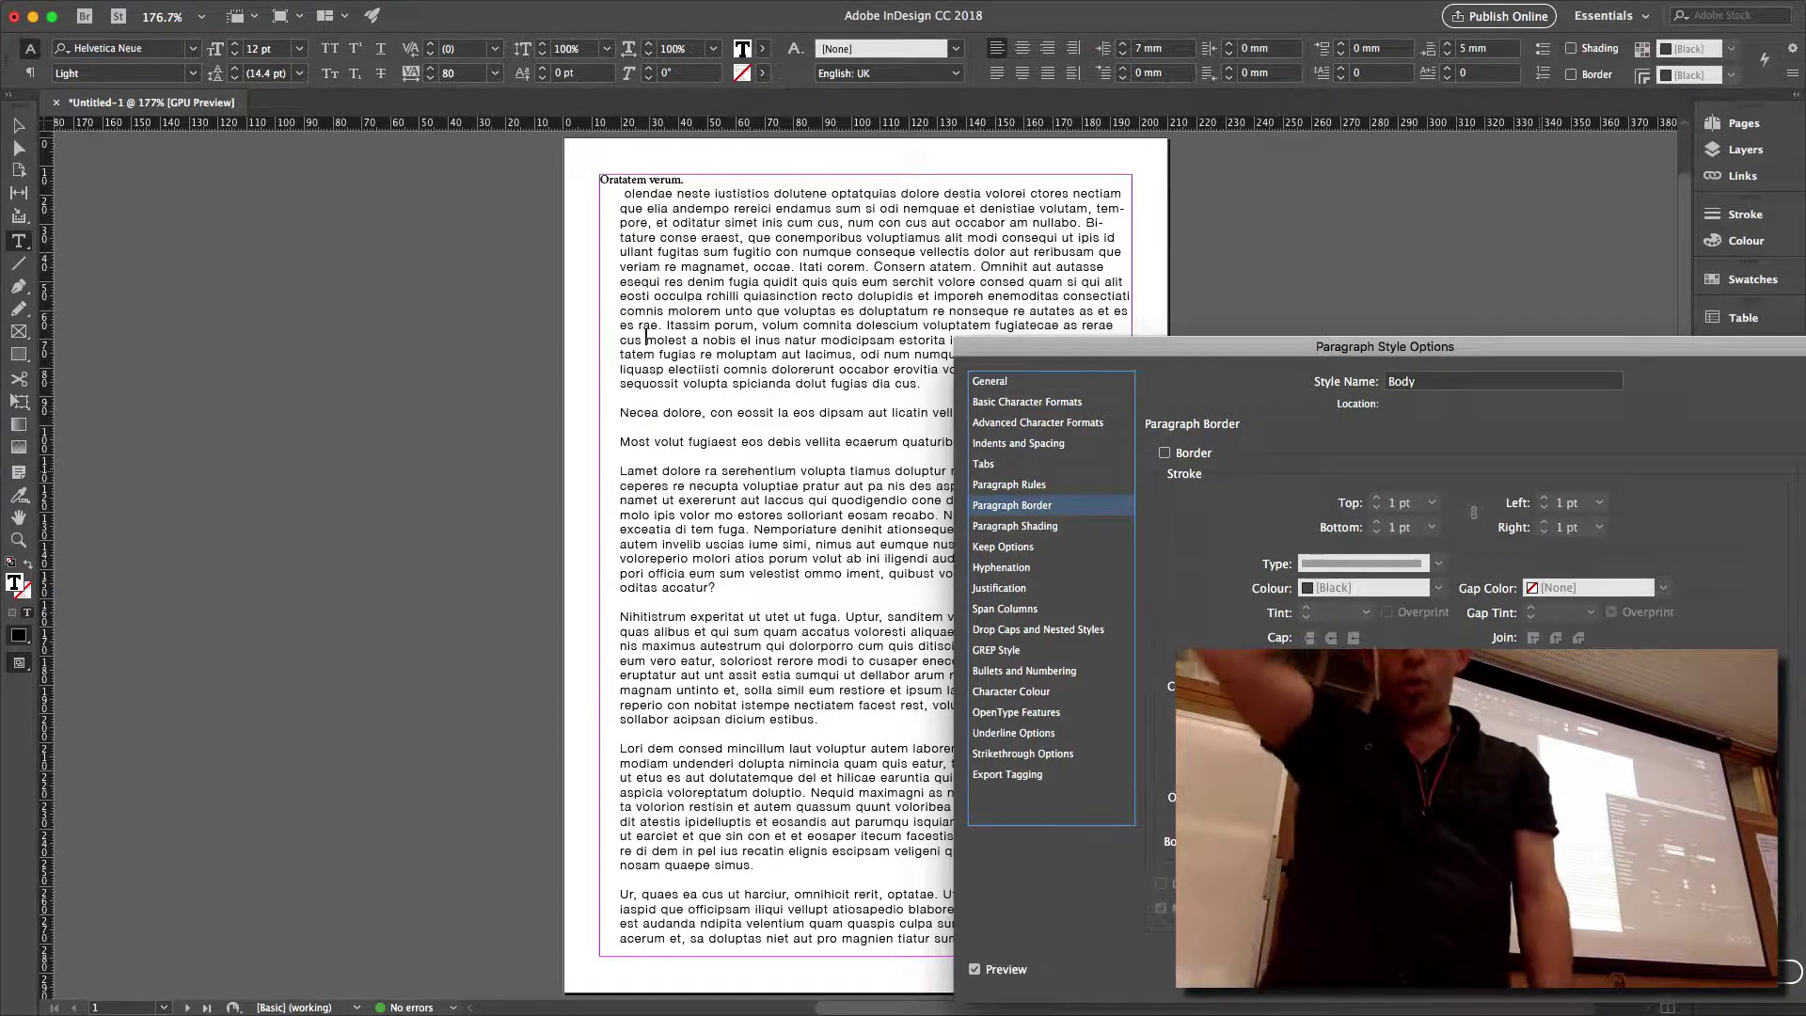
left_click(1164, 454)
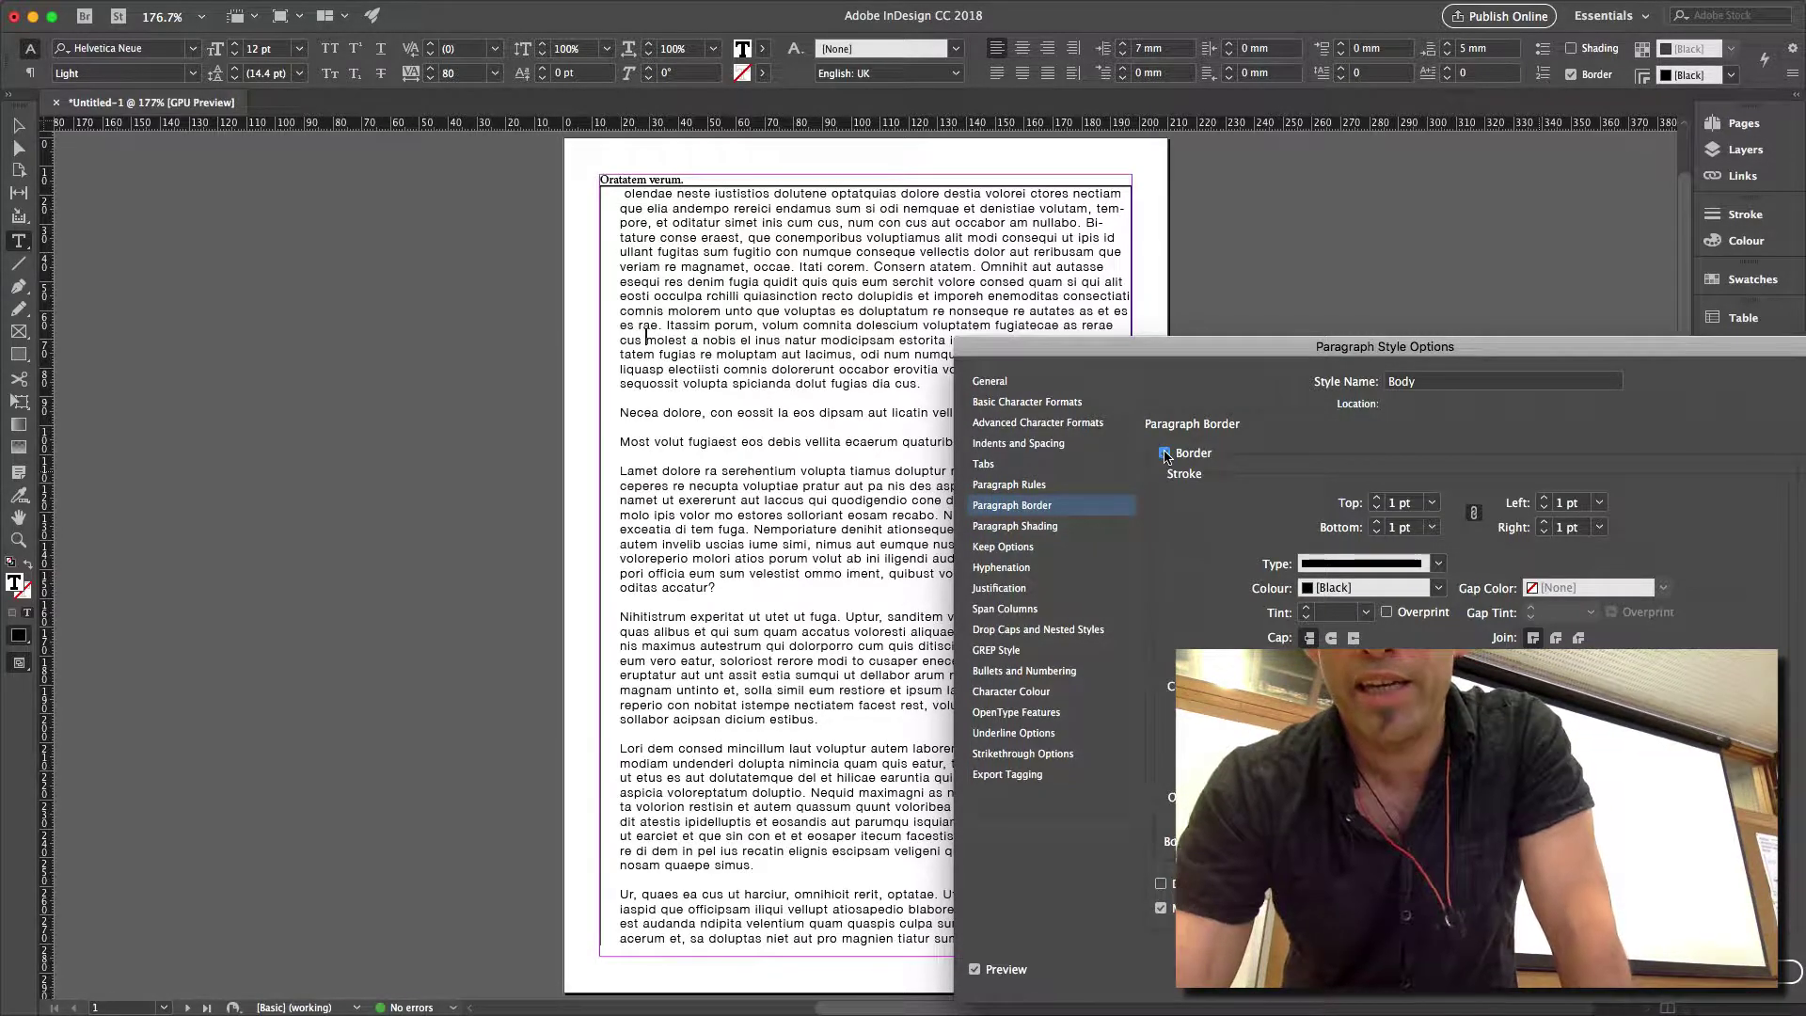
left_click(1165, 454)
left_click(1035, 526)
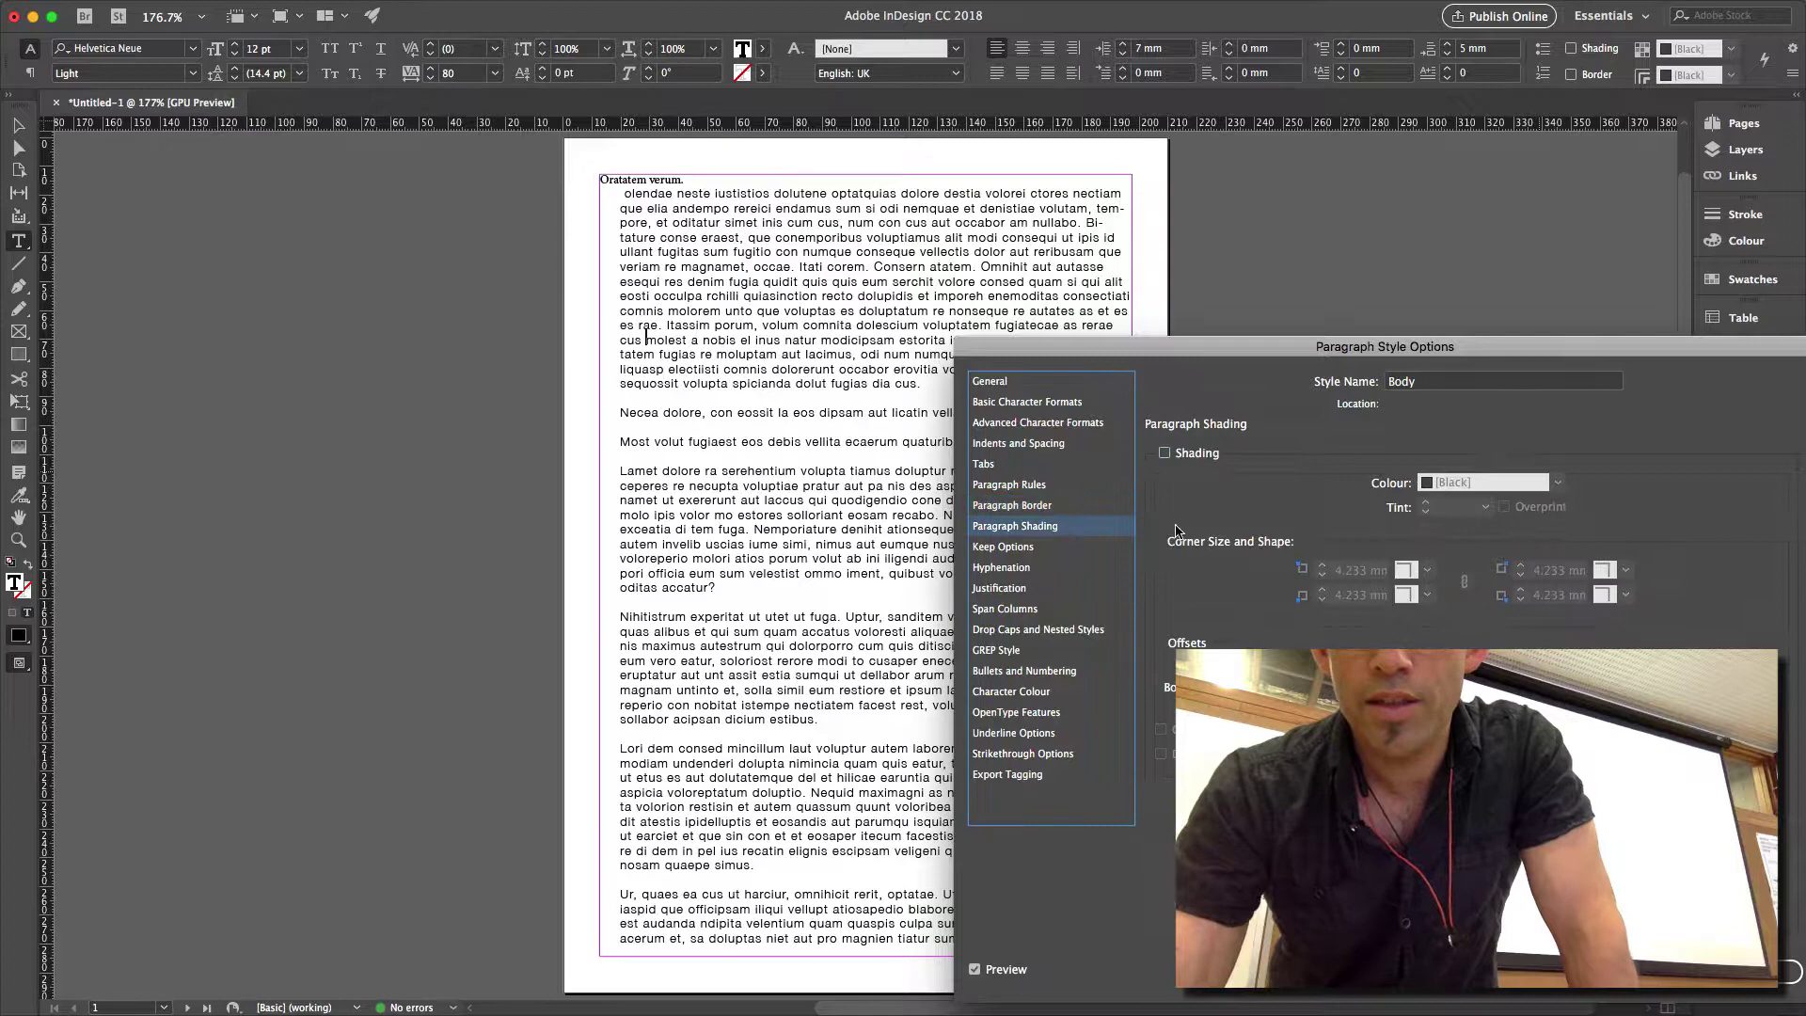
left_click(1180, 460)
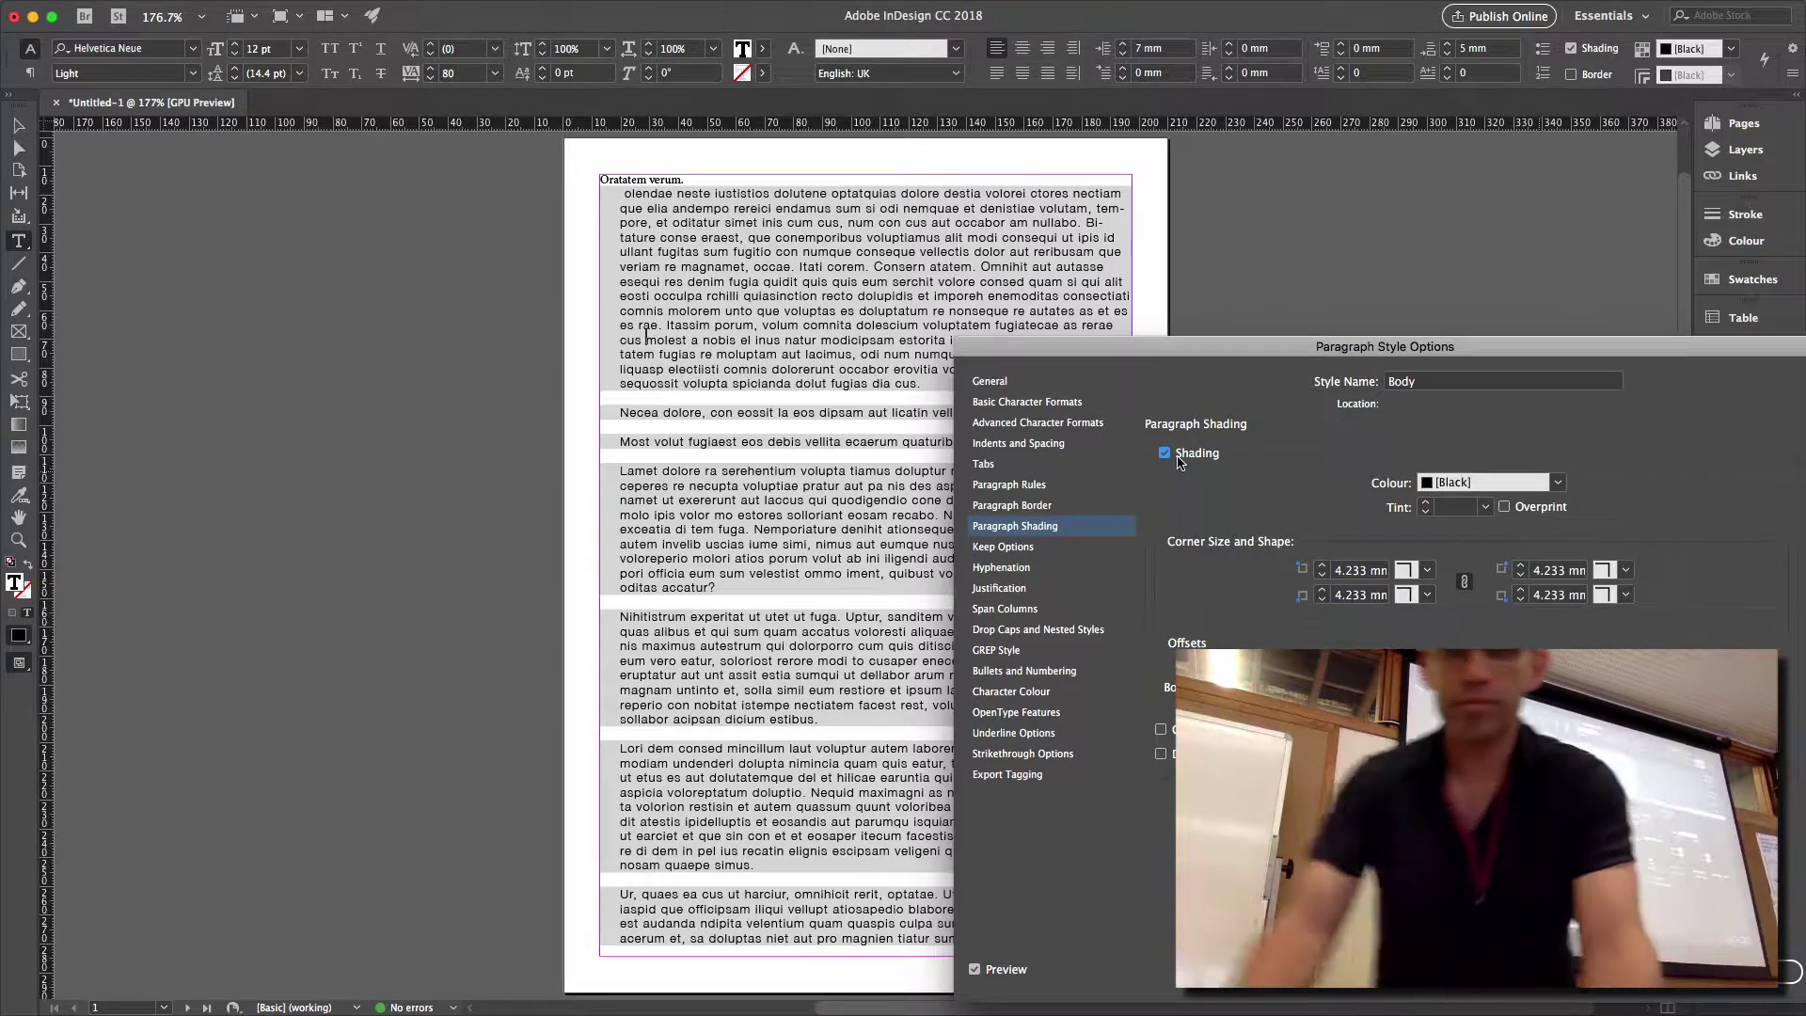
left_click(1178, 457)
View the Body style's Keep Options and accept the style changes.
left_click(1008, 549)
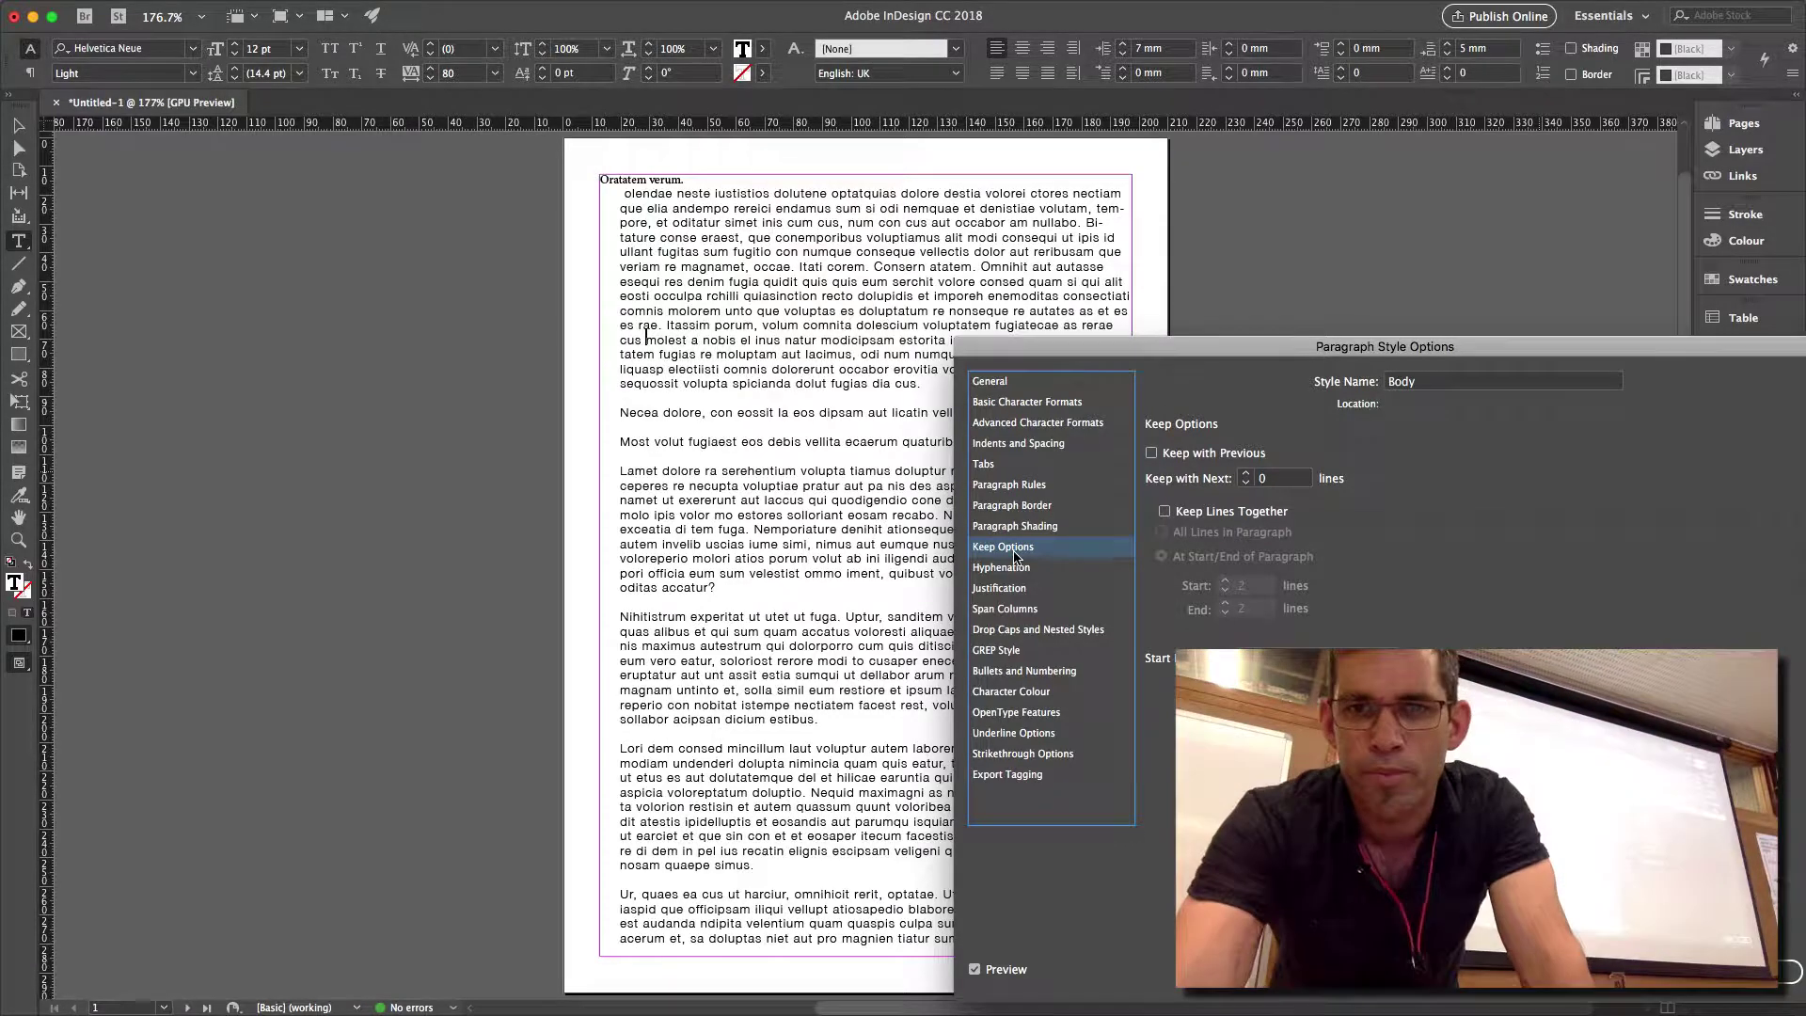
left_click_drag(1326, 365, 644, 208)
left_click(1077, 812)
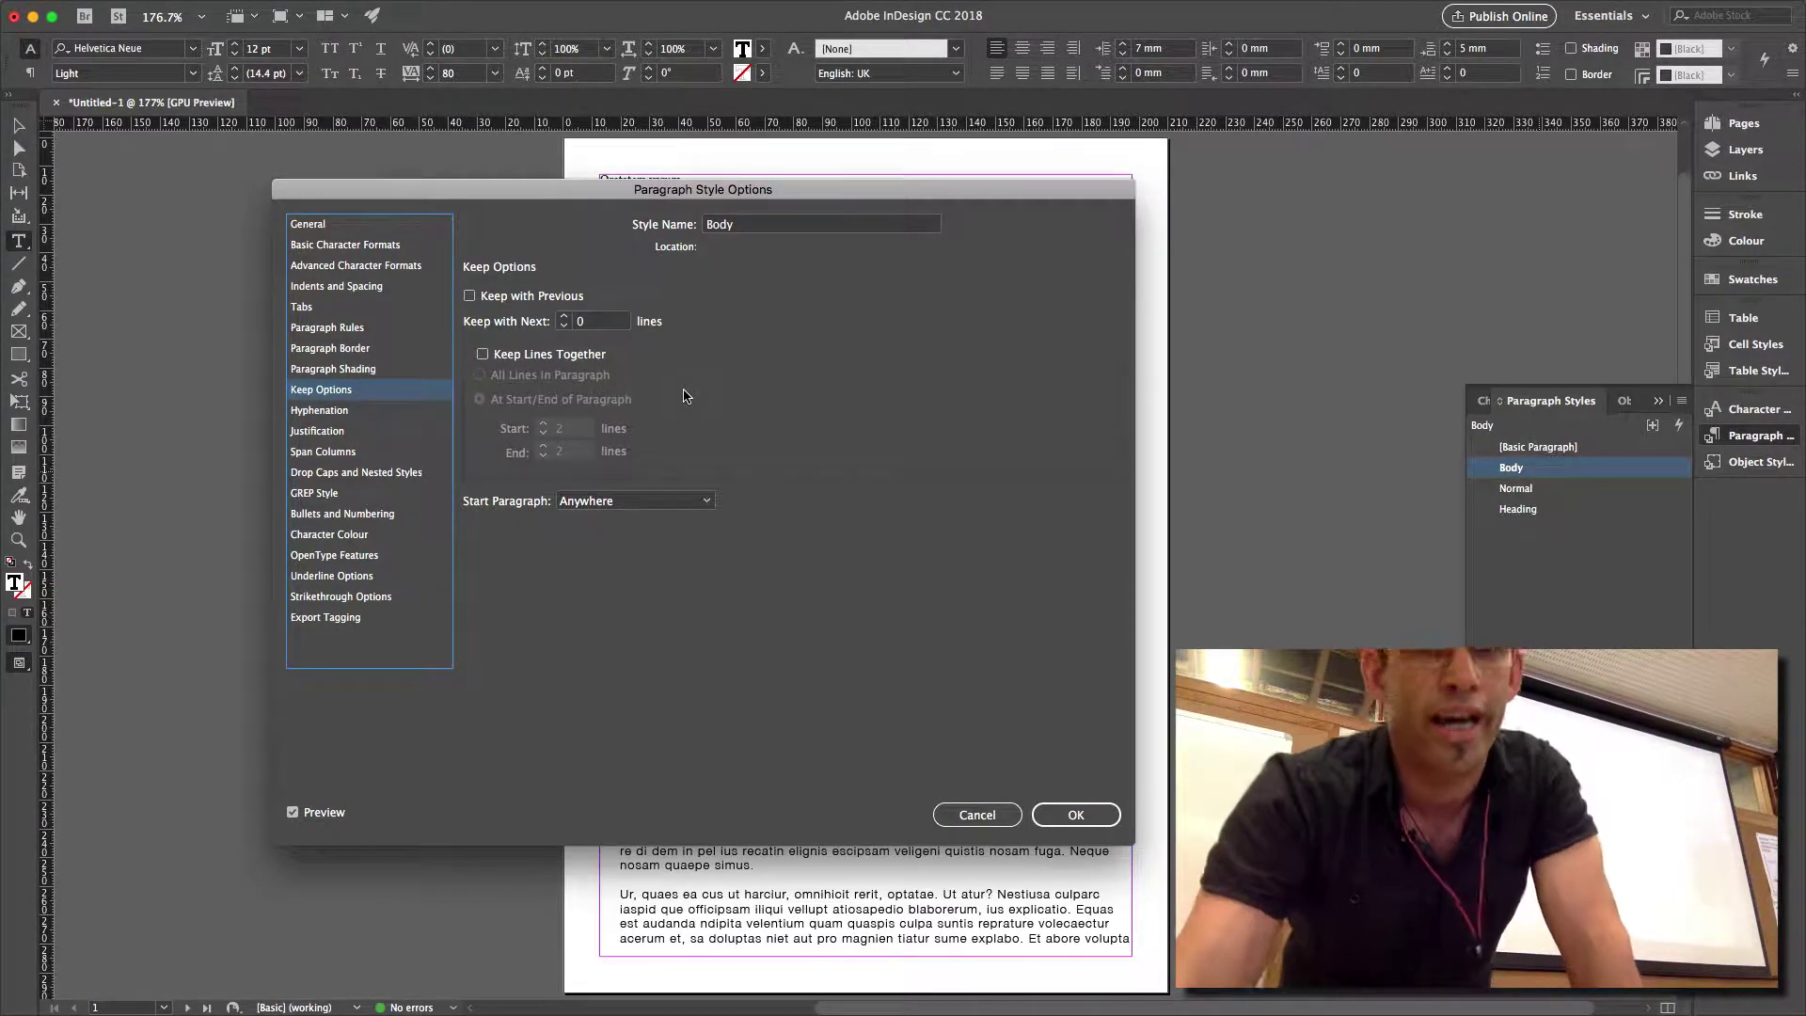
left_click(1072, 814)
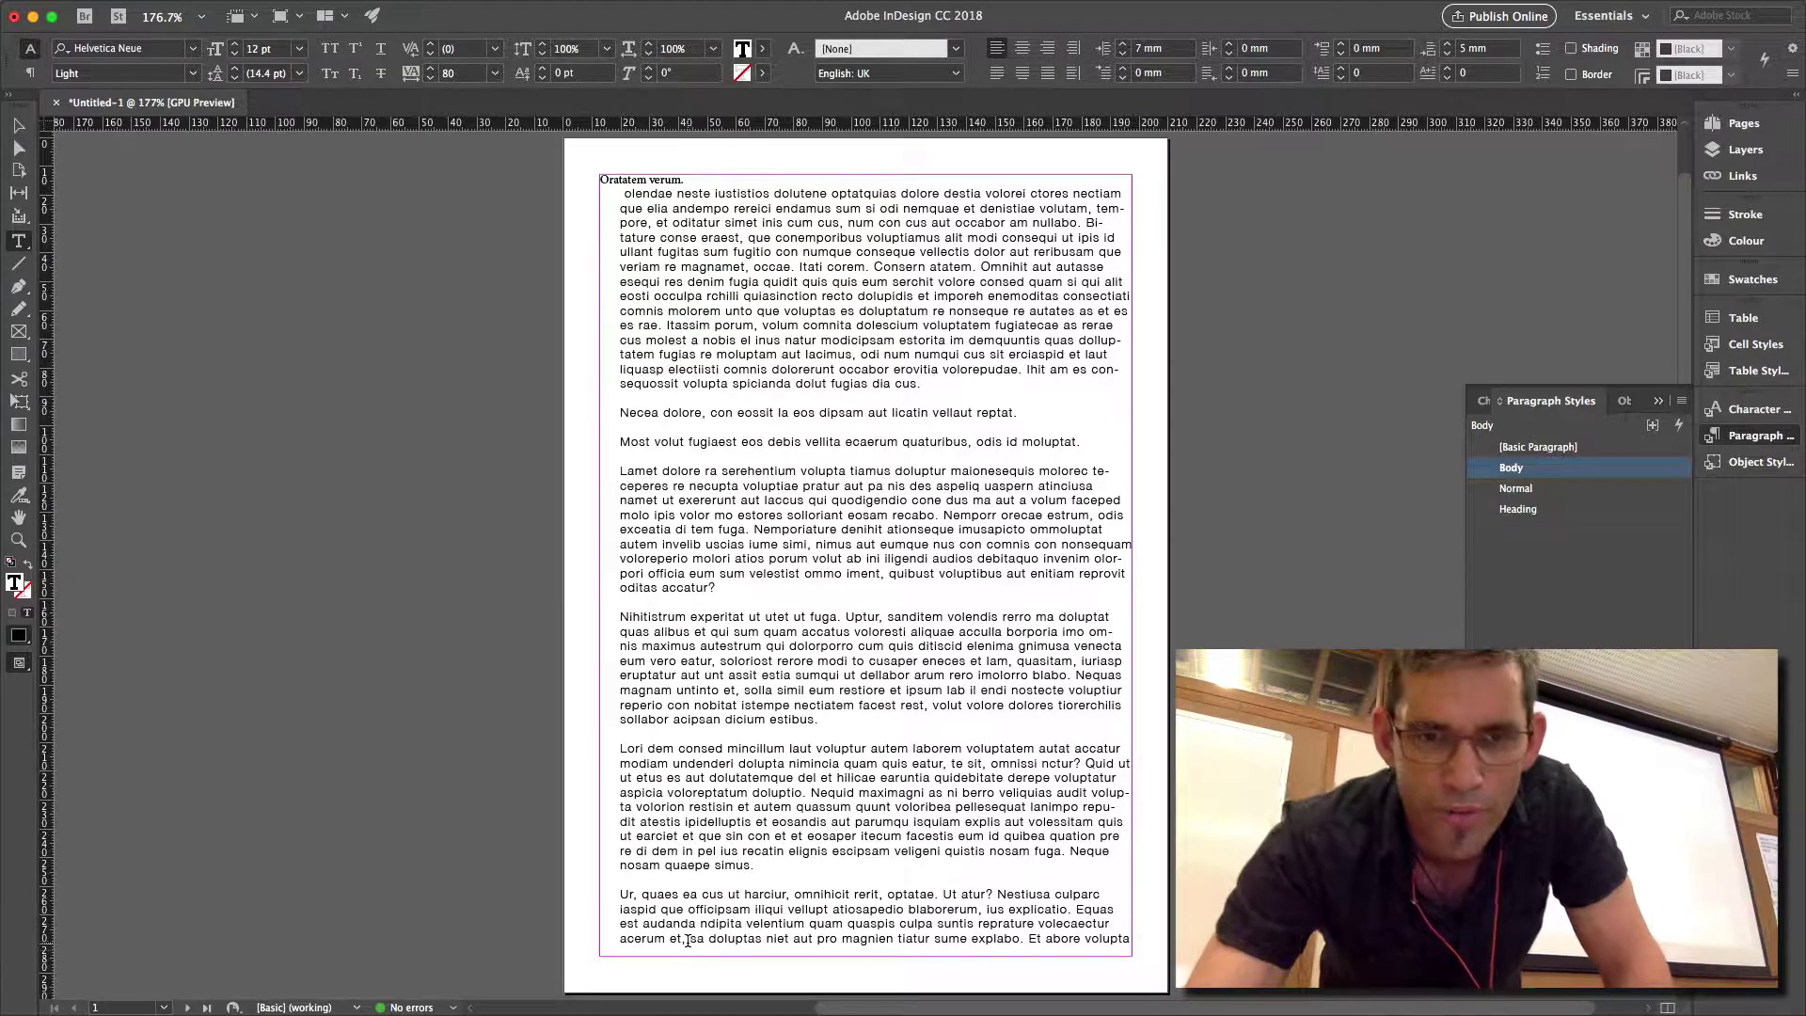
Insert a paragraph break before "sa doluptas" in the last line of page 1.
left_click_drag(688, 941, 1129, 940)
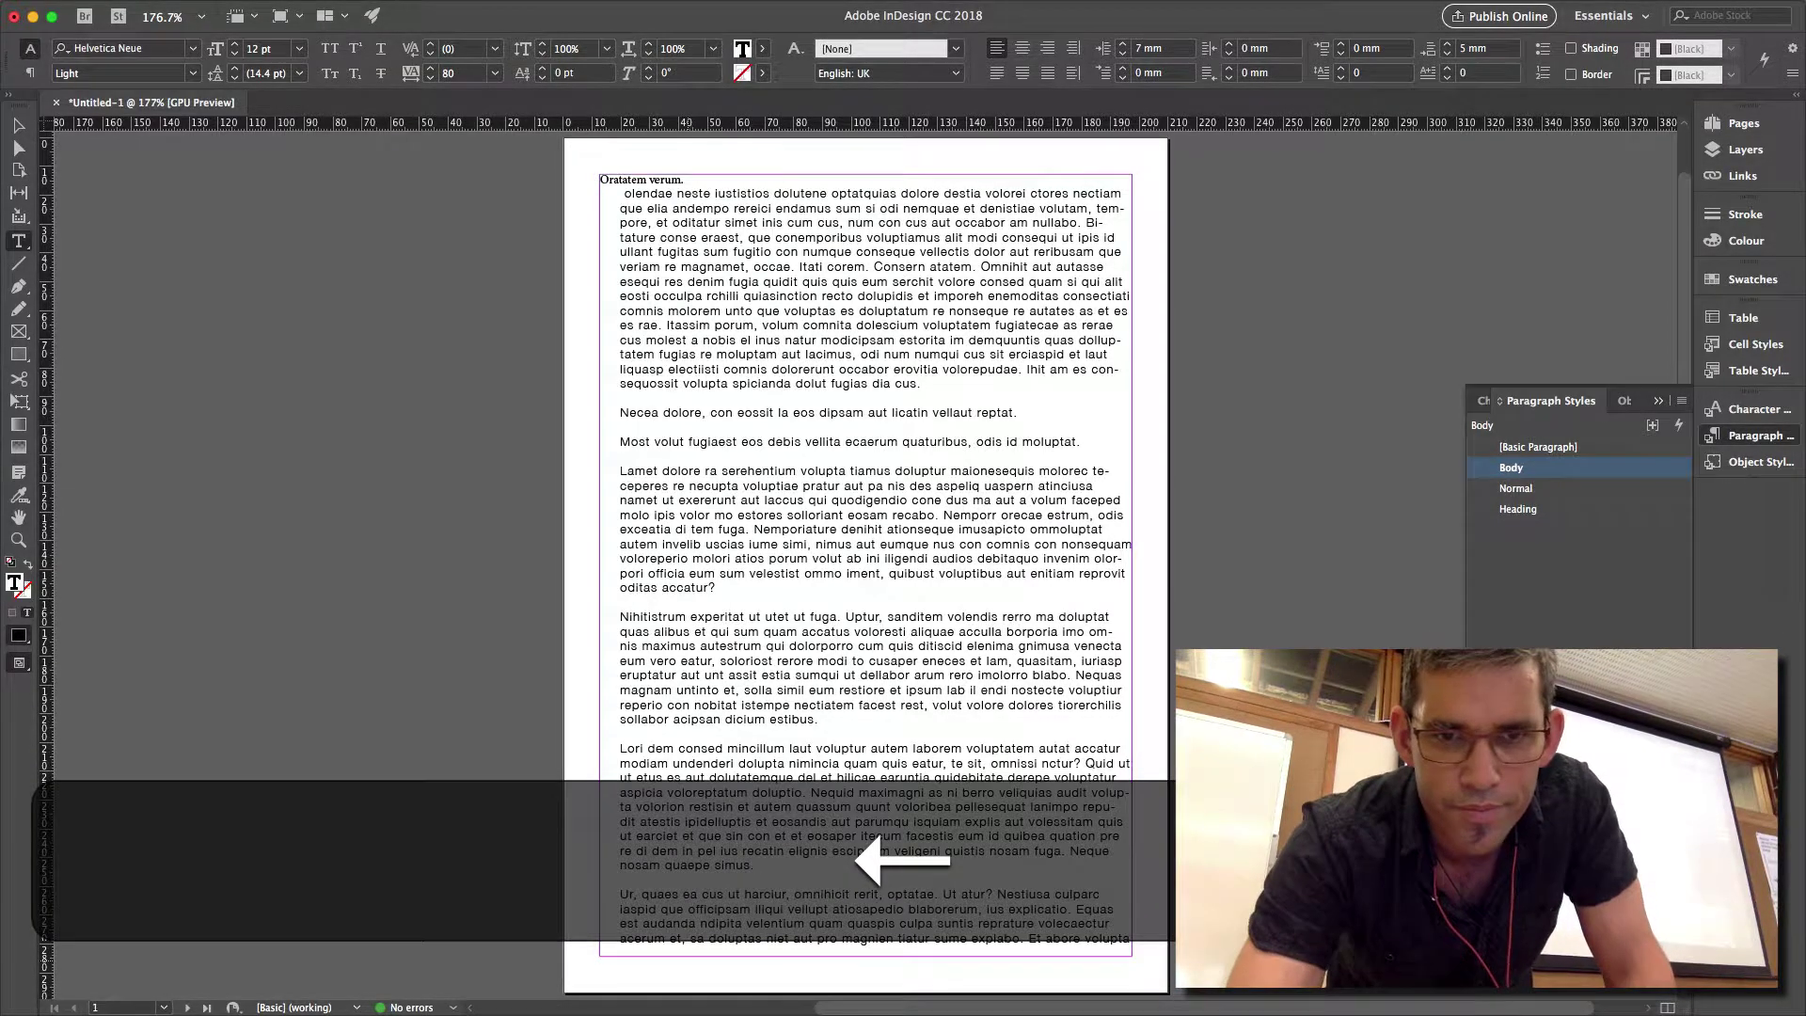
key("Return")
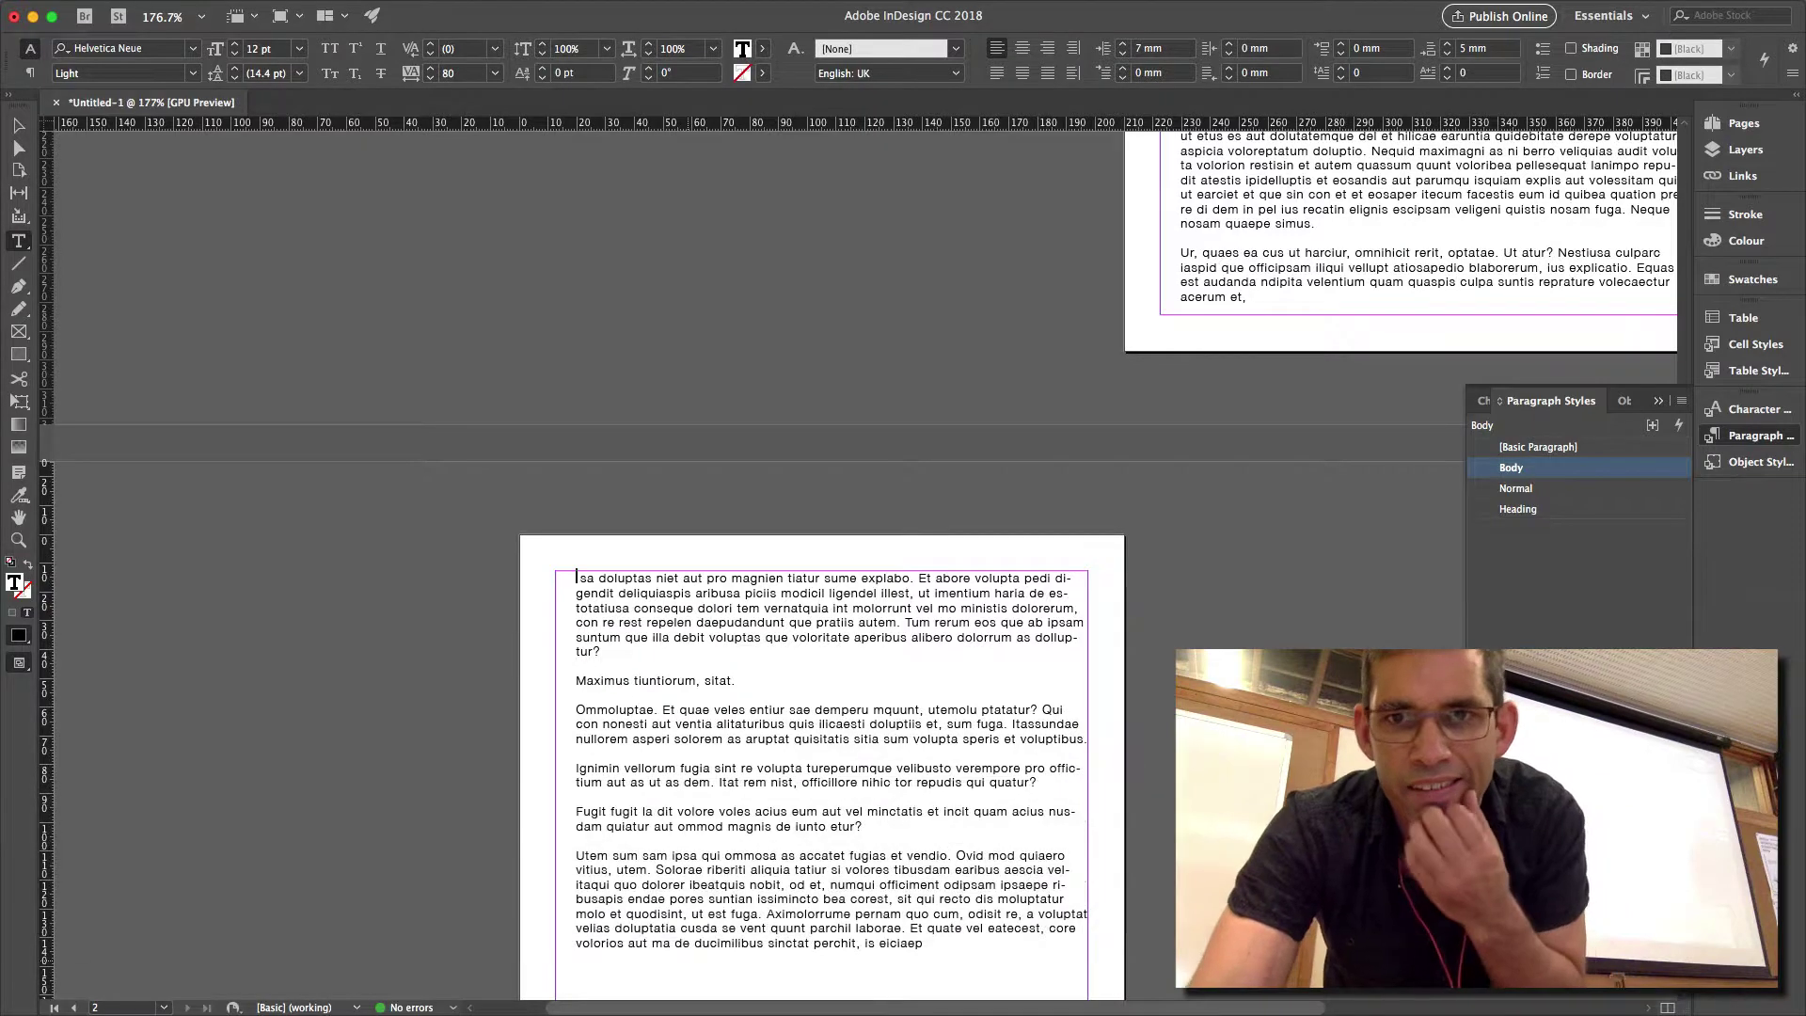
Insert a paragraph break before "acerum et," in the last line of page 1.
scroll(1177, 598, "up", 3)
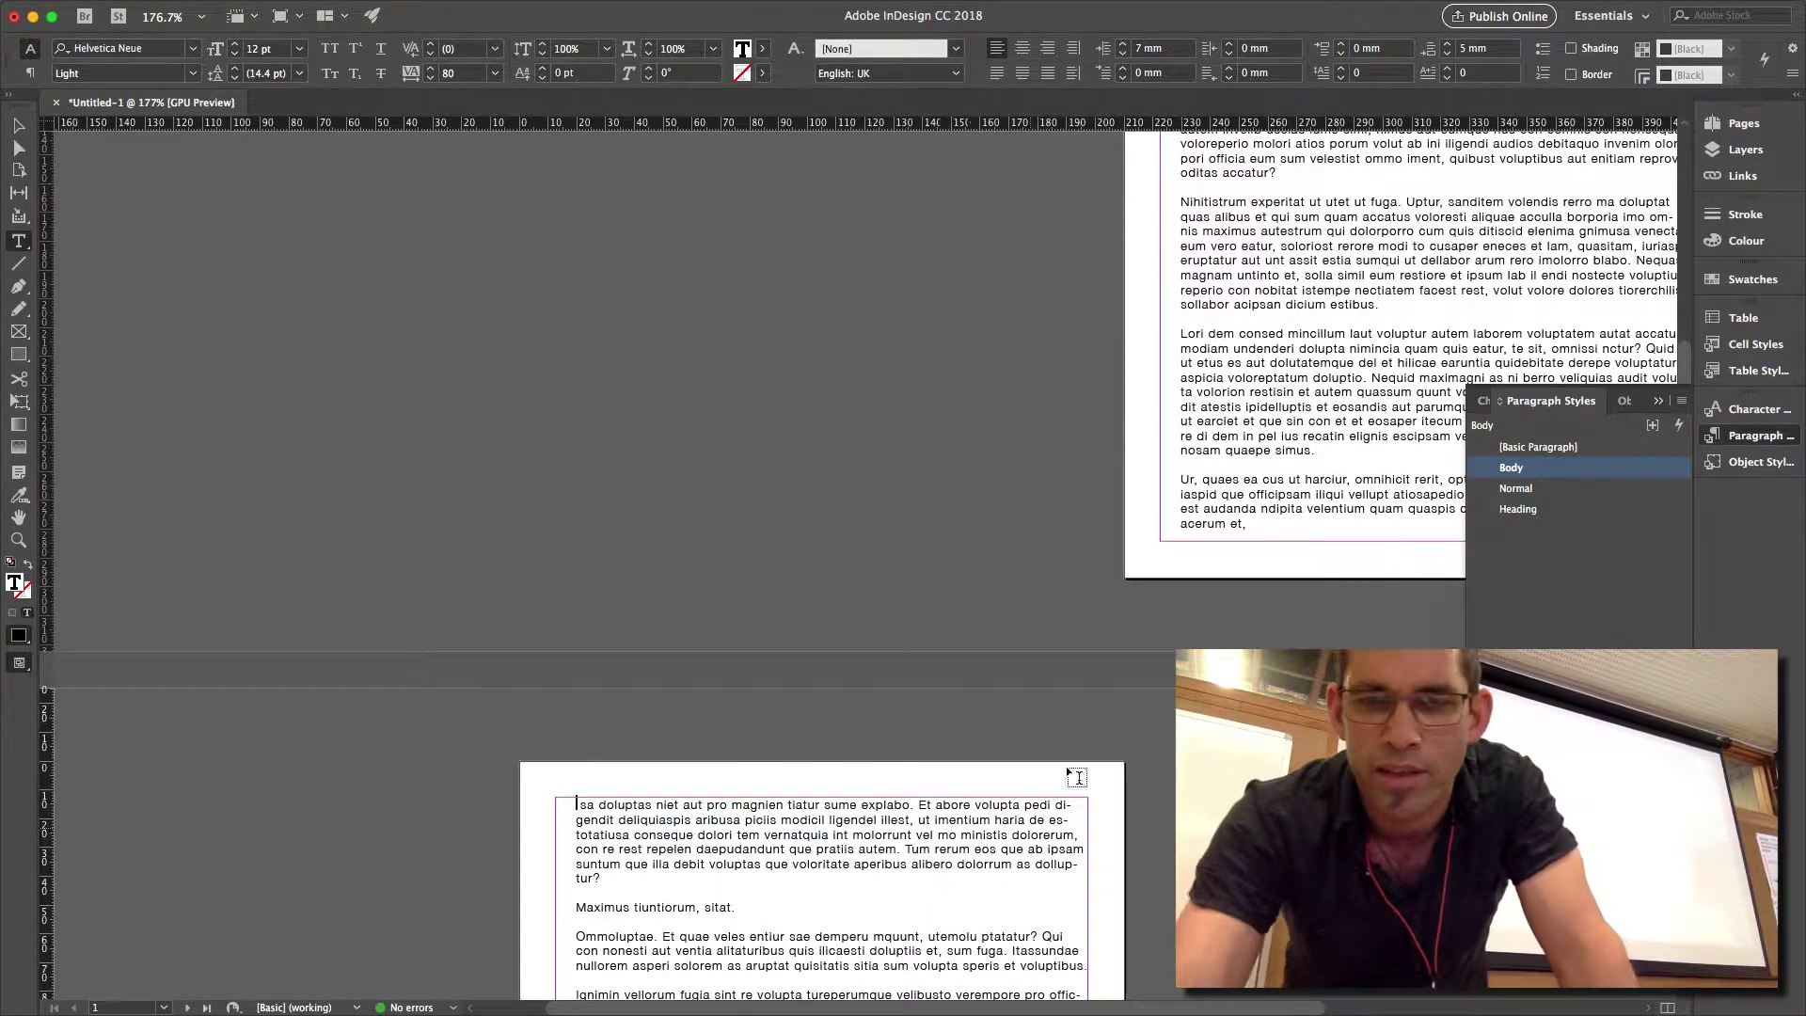
left_click(1187, 524)
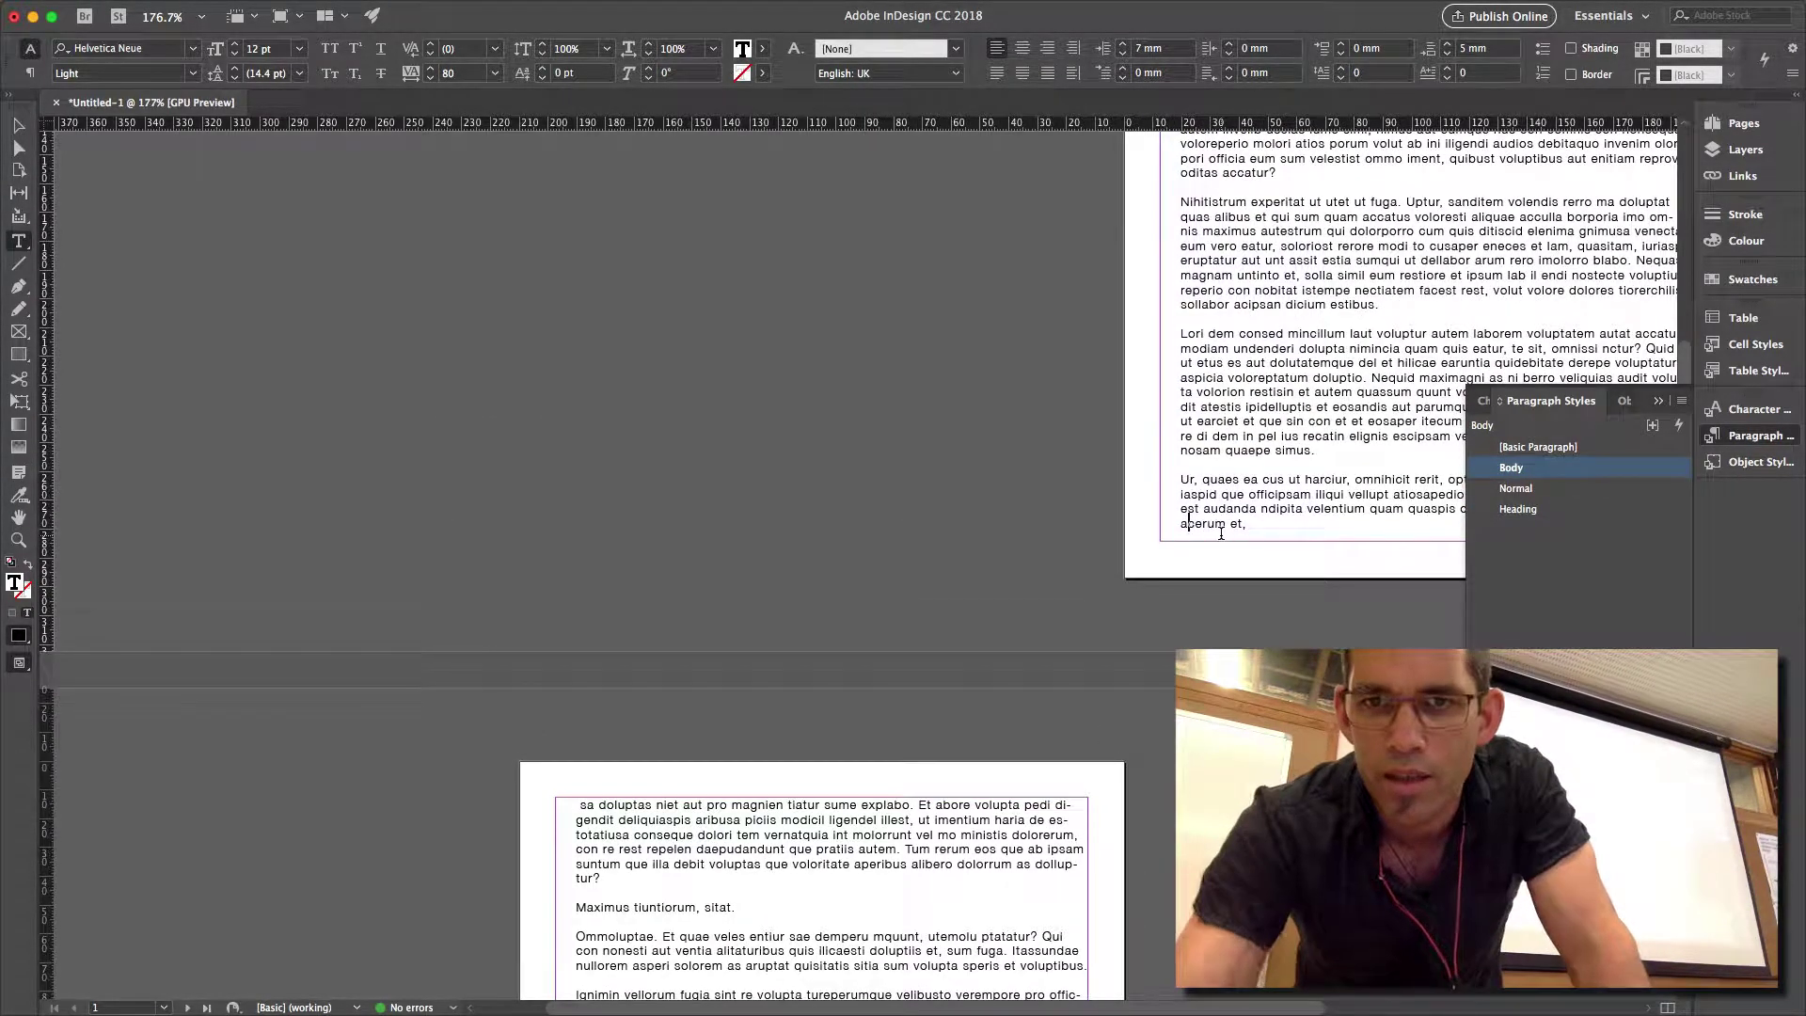
key("BackSpace")
key("Return")
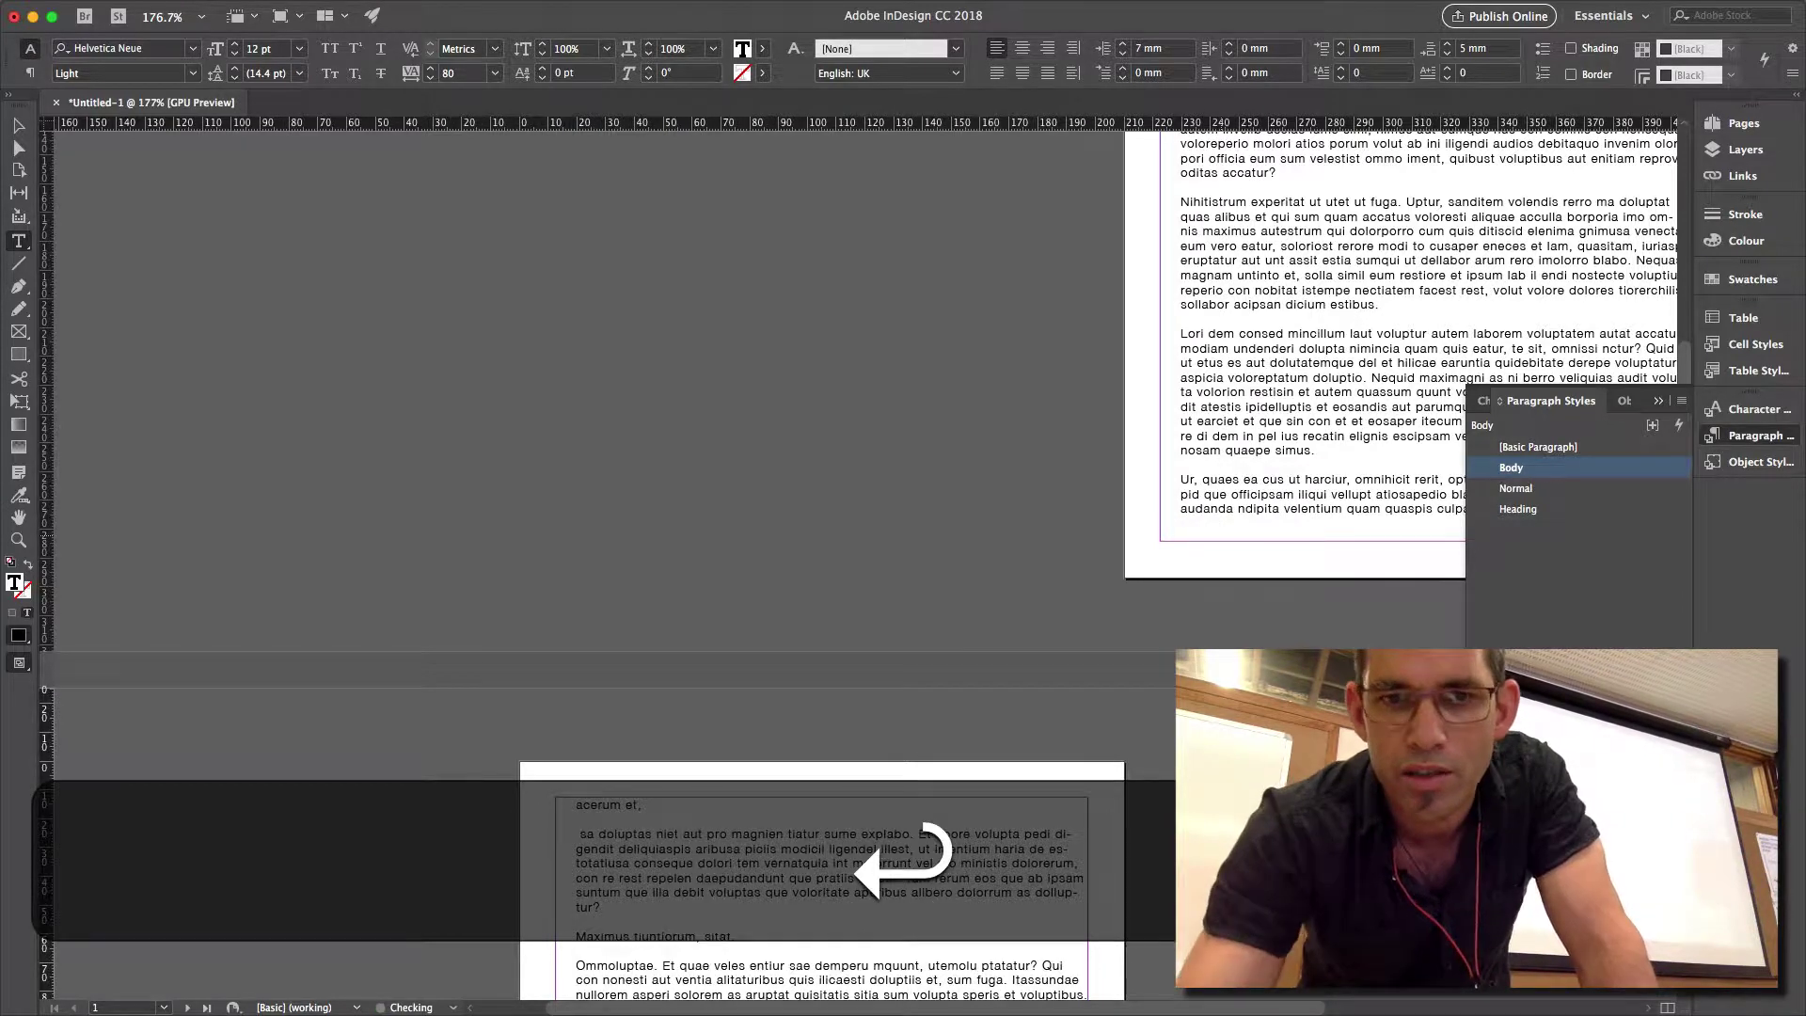
Split "pid que" into its own paragraph near the end of page 1 and apply the Heading style to it.
left_click(1210, 489)
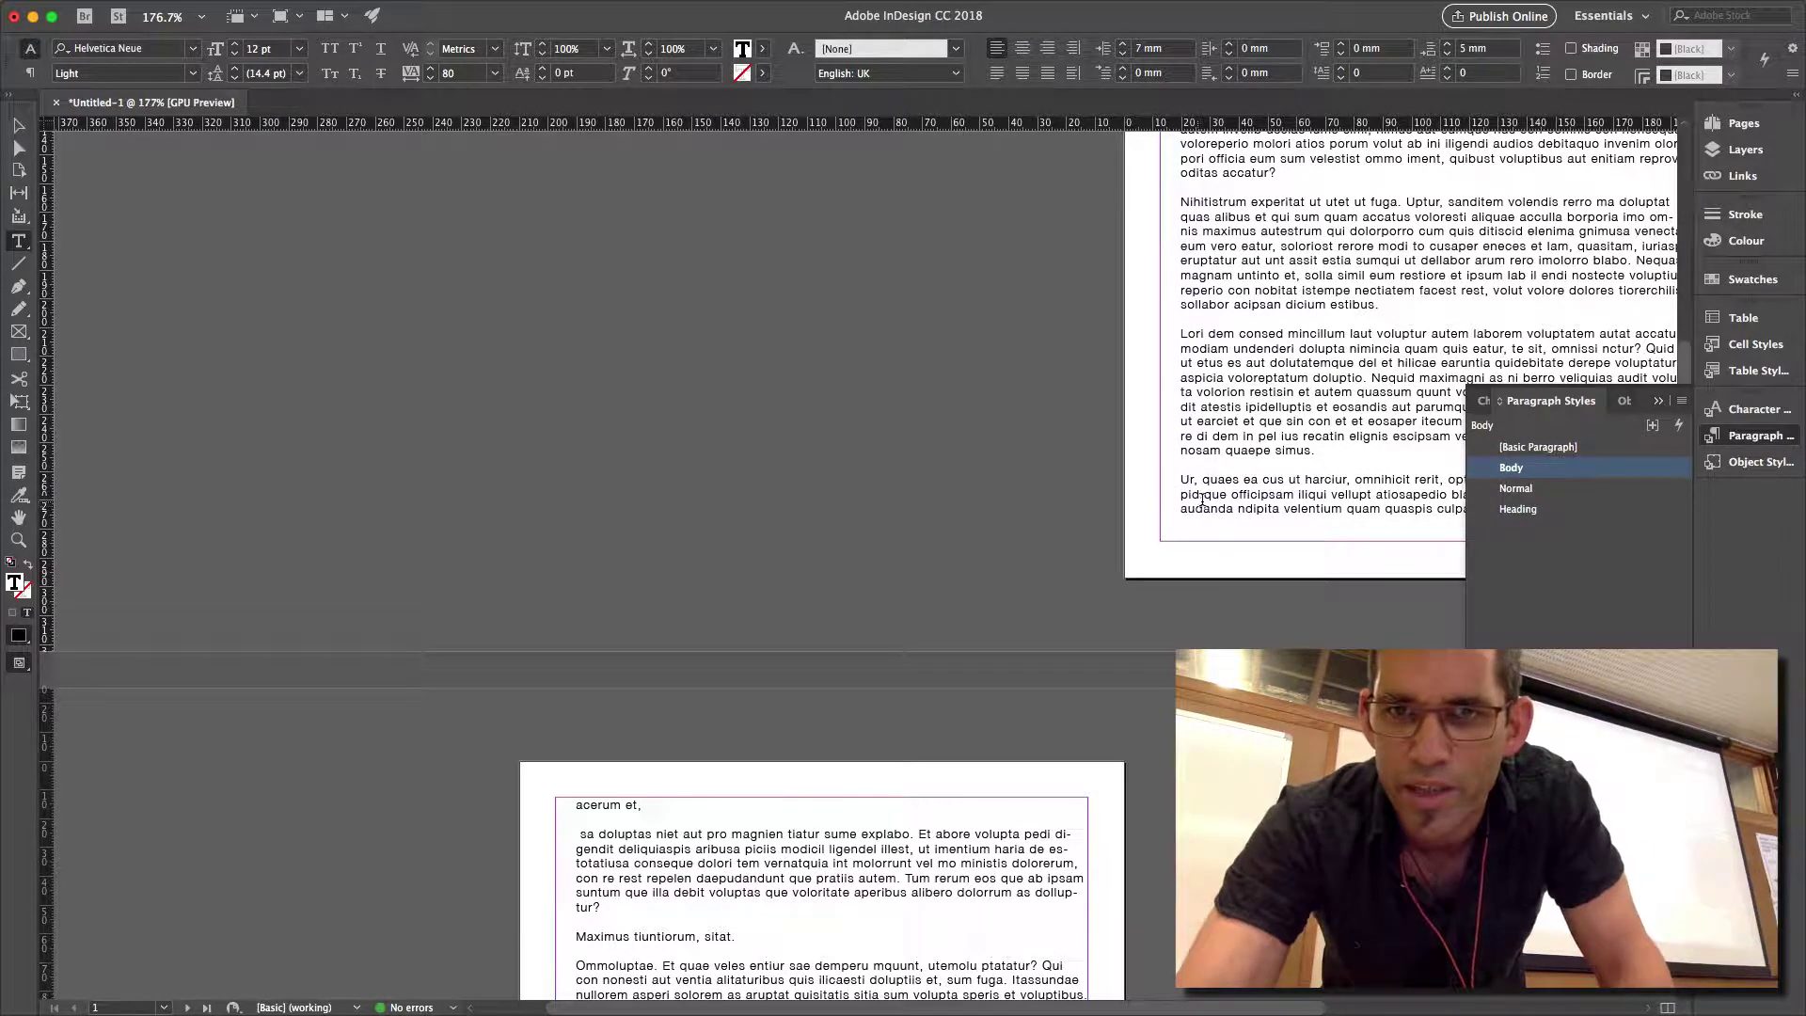
left_click_drag(1183, 496, 1462, 513)
left_click(1232, 490)
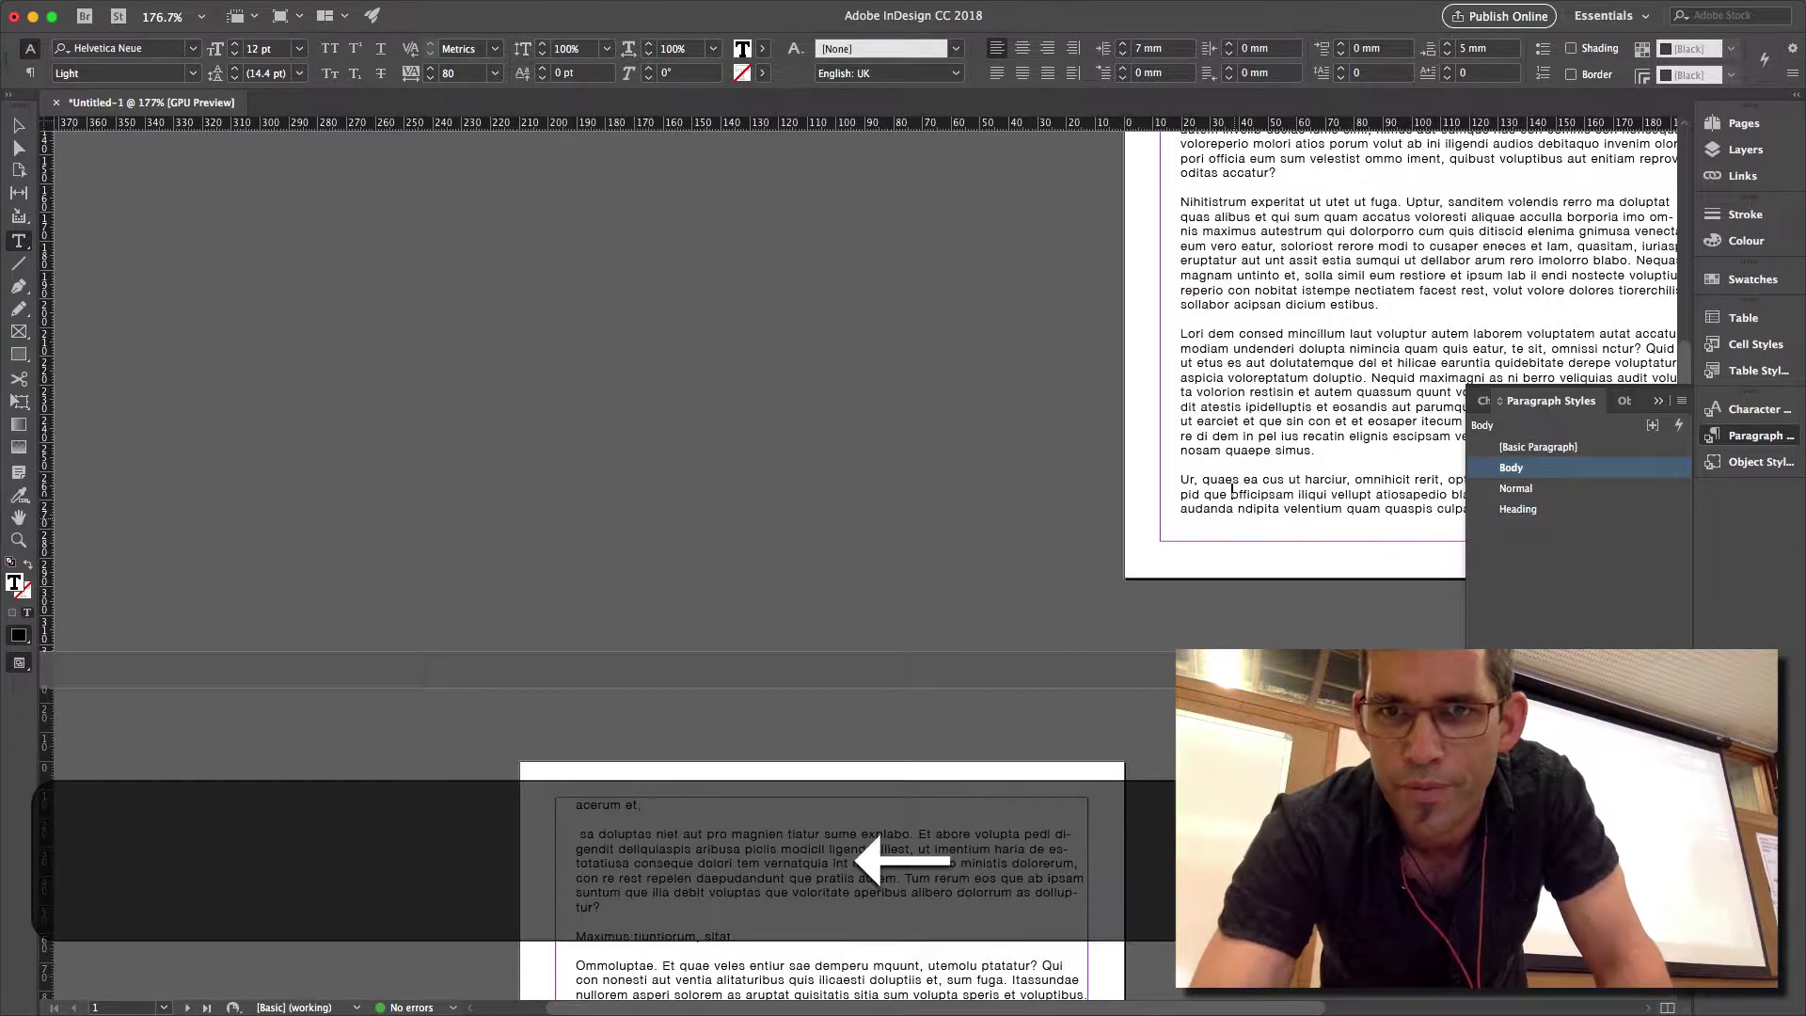
key("Return")
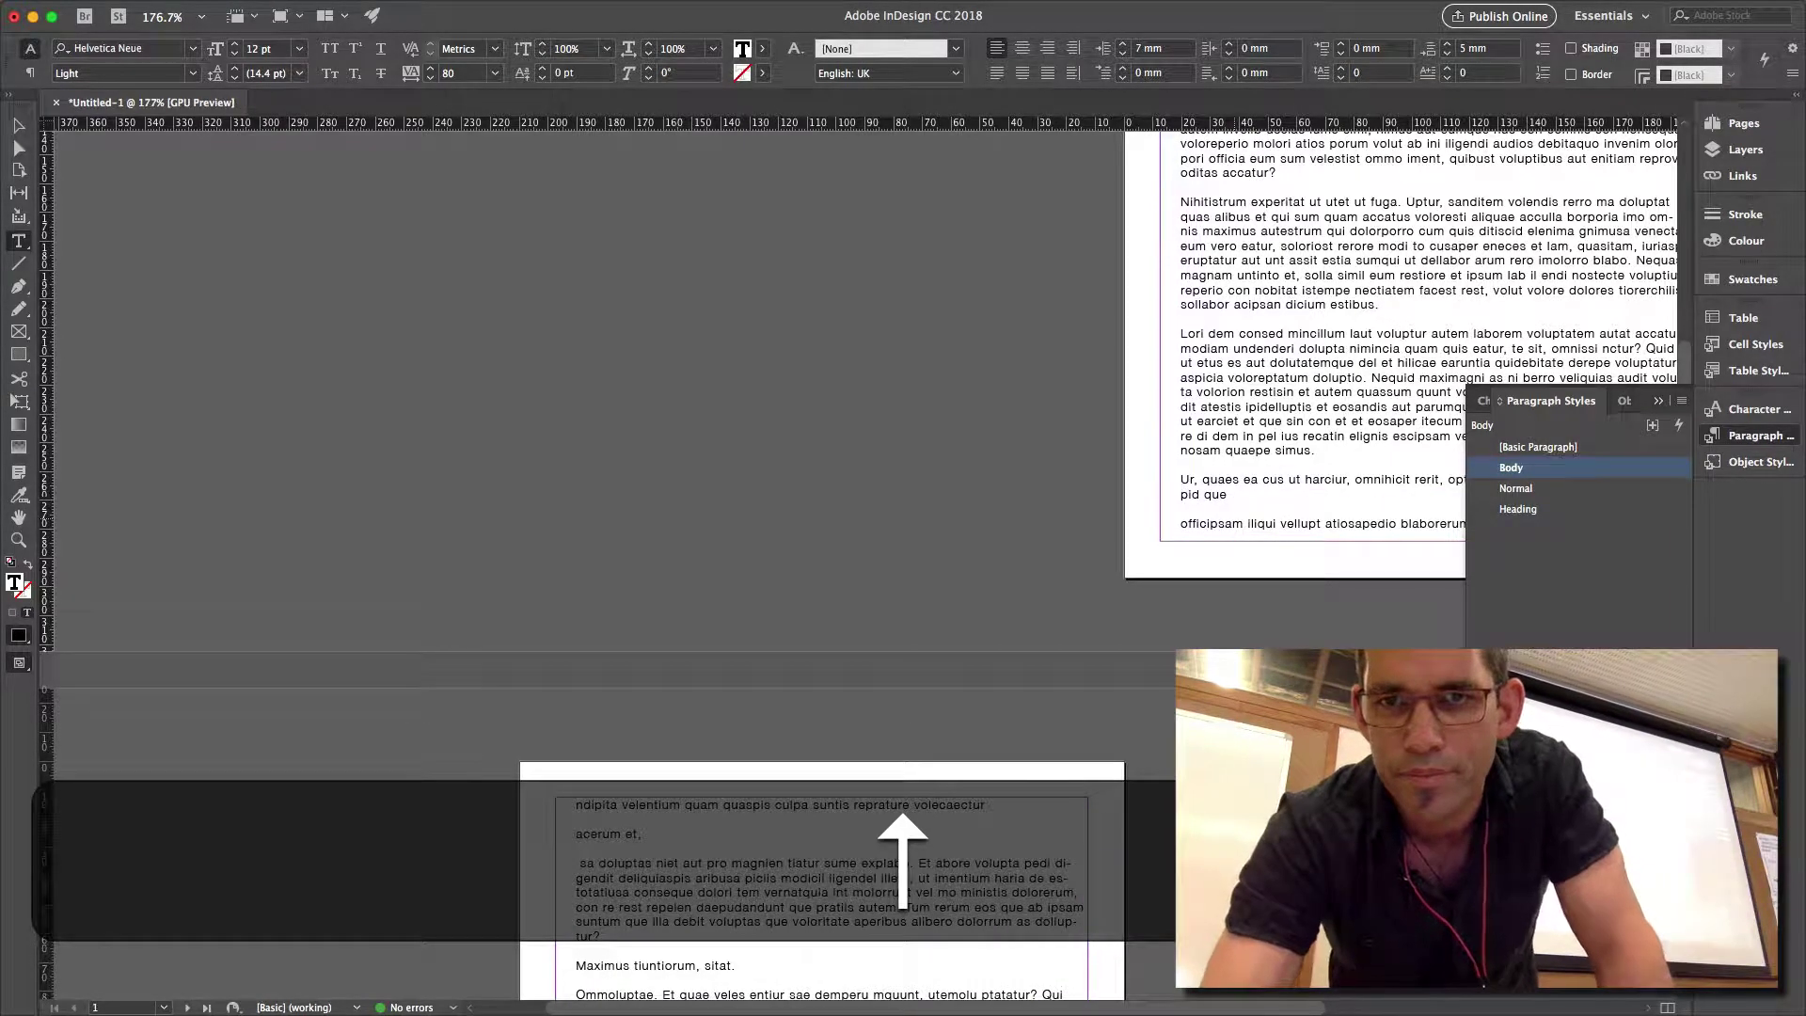
key("Return")
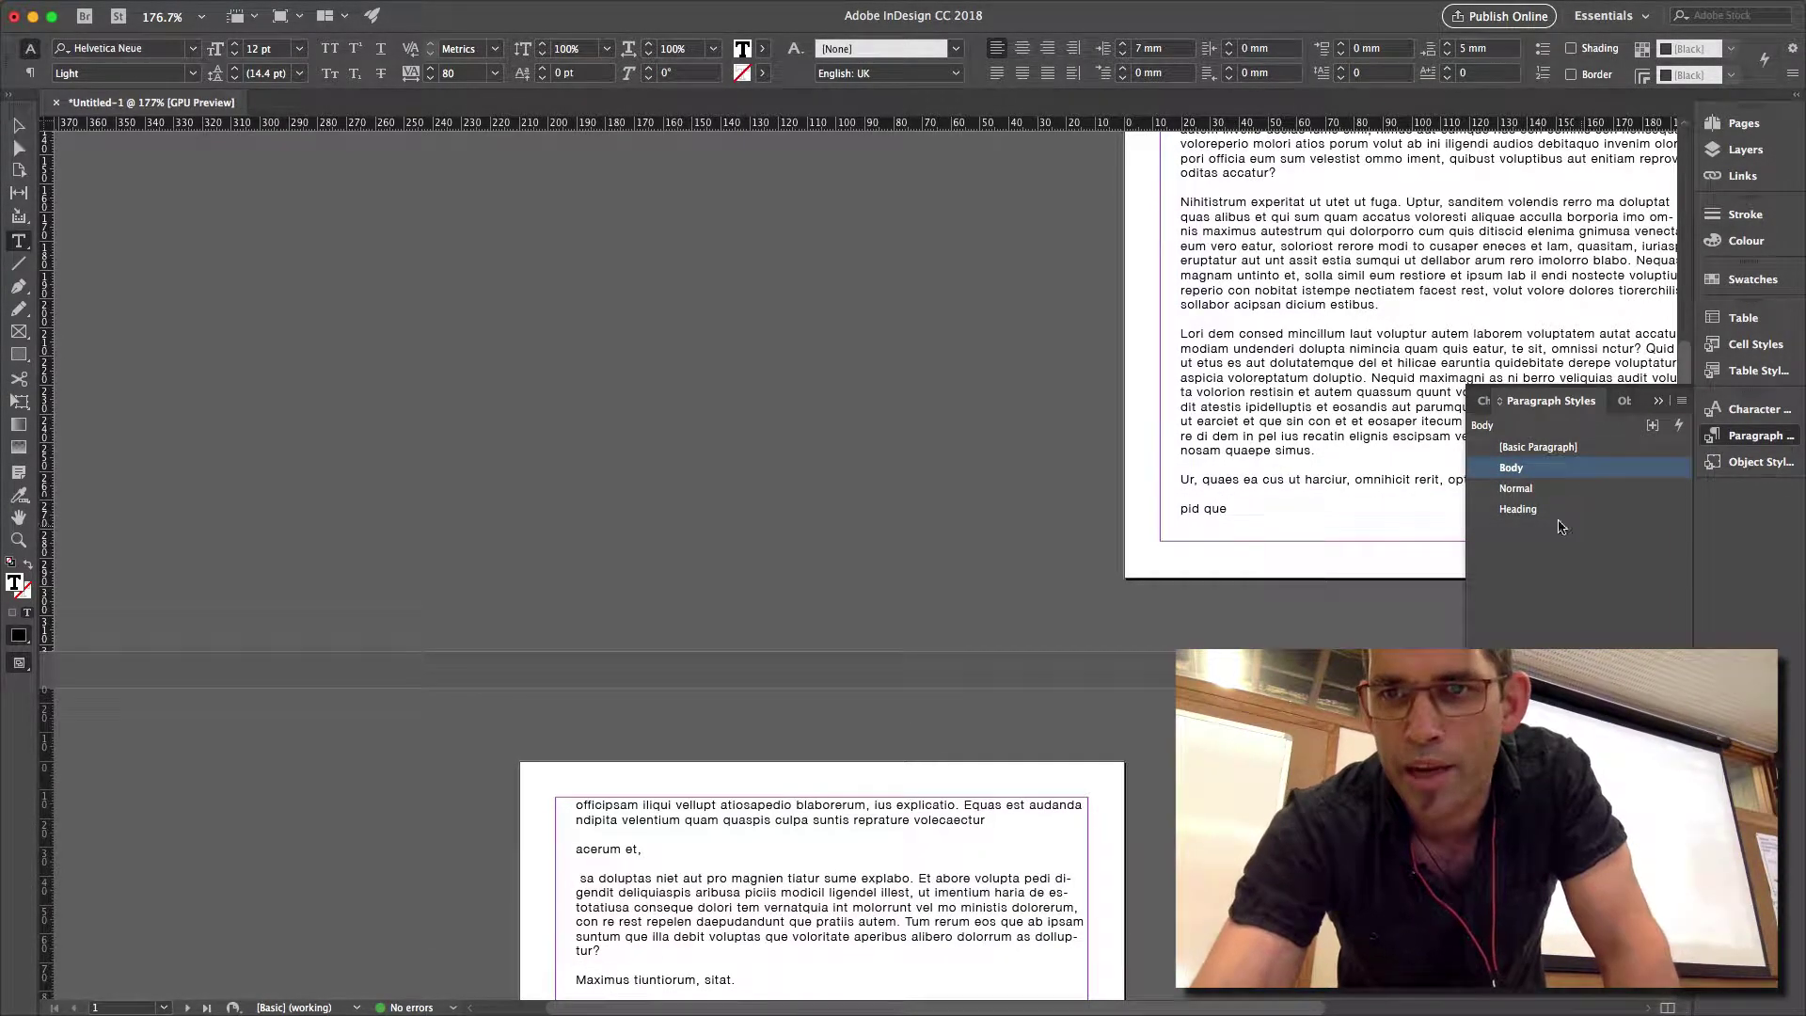
left_click(1547, 510)
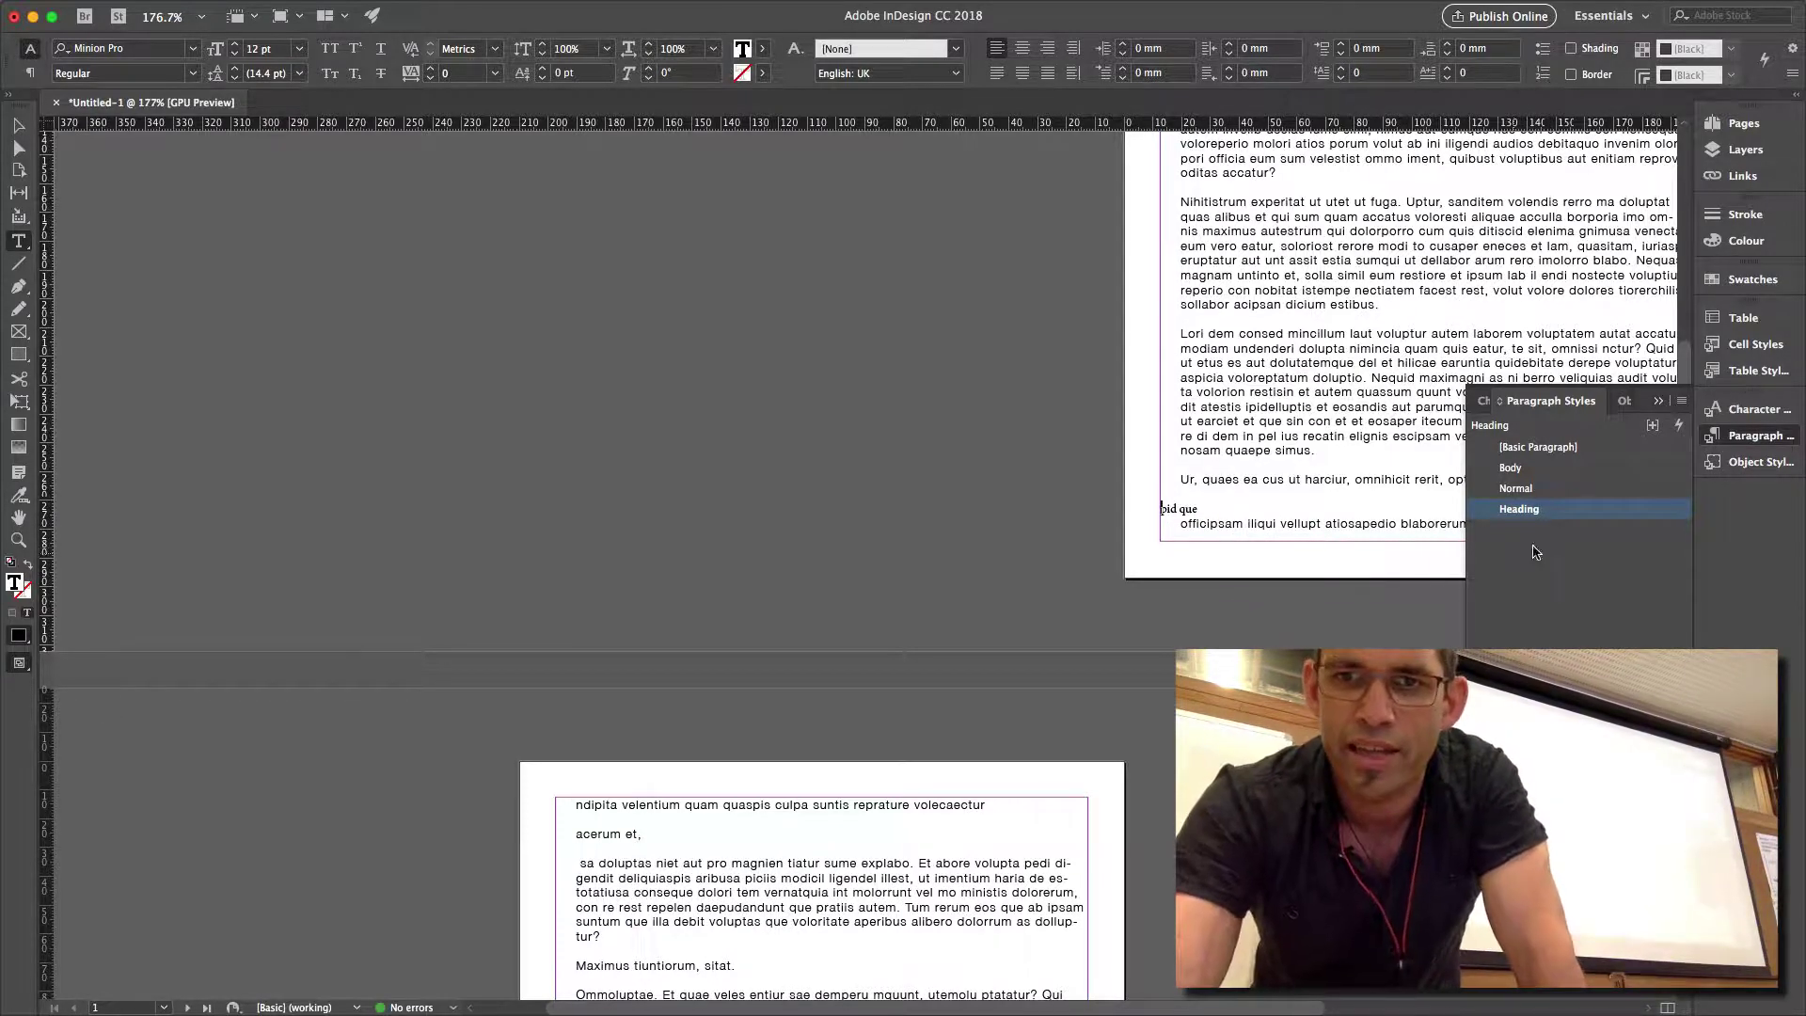
Base the Heading paragraph style on the Body style.
double_click(1574, 512)
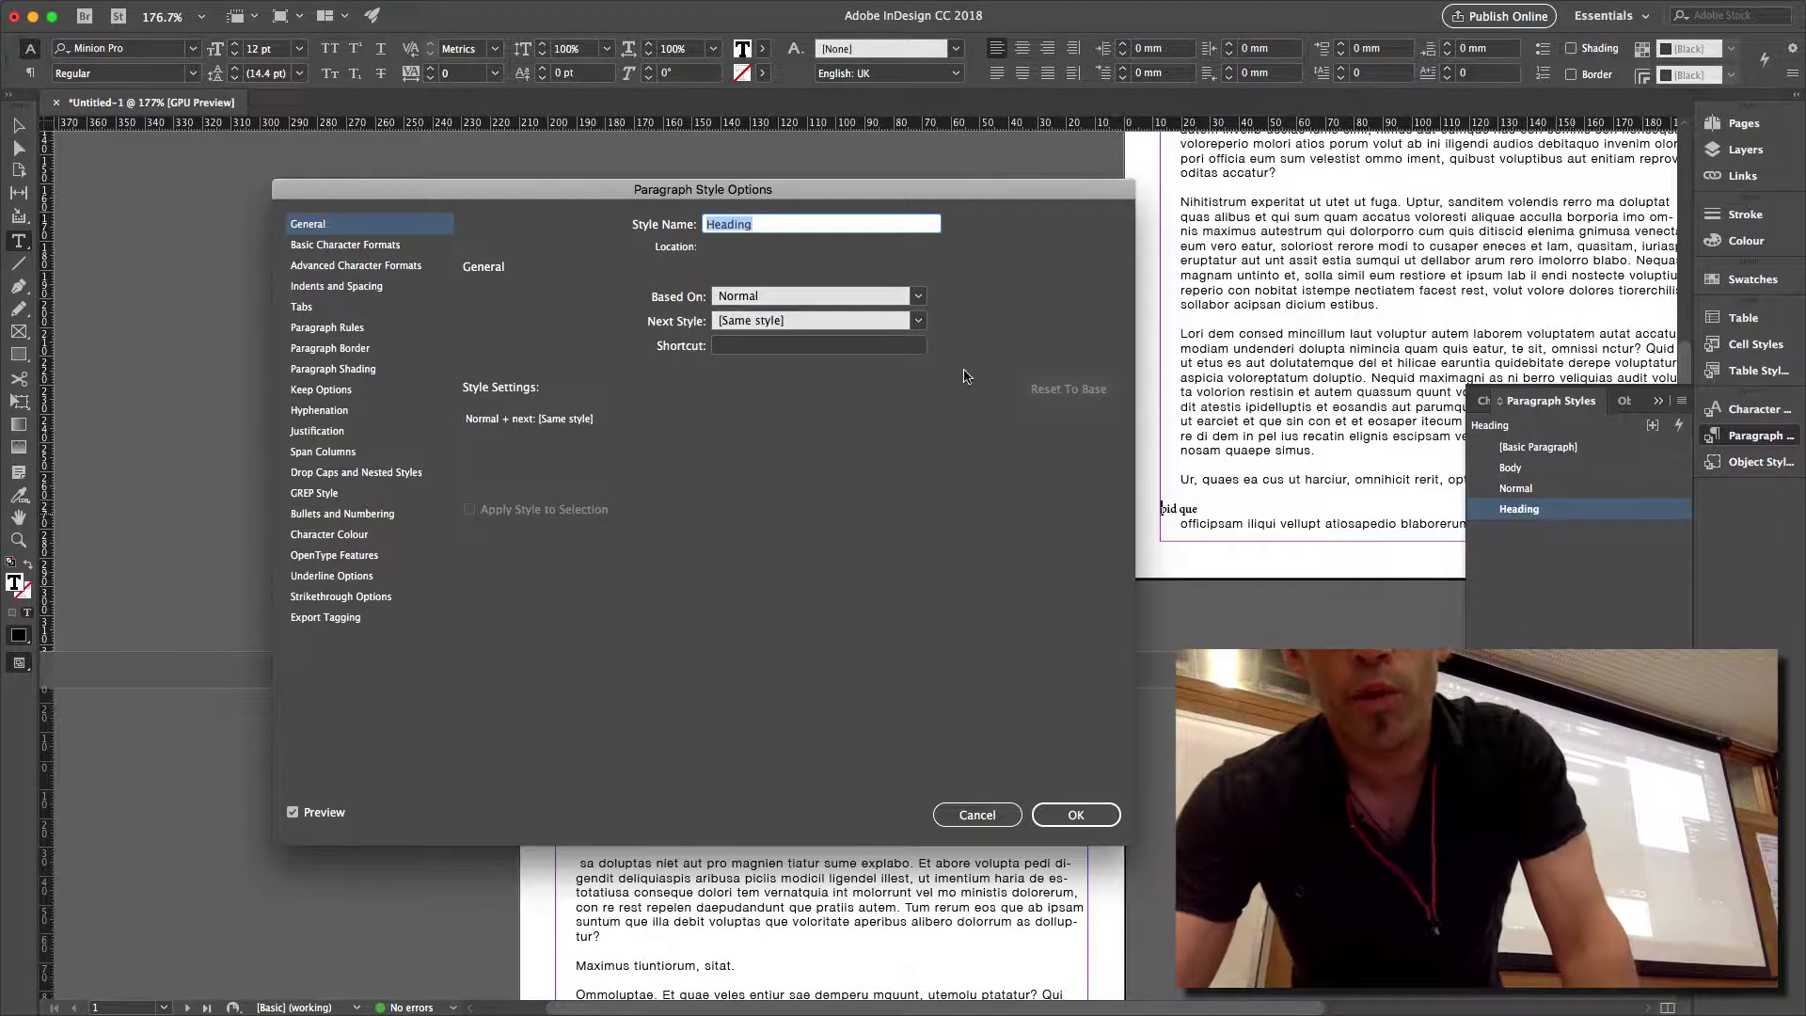
left_click(918, 296)
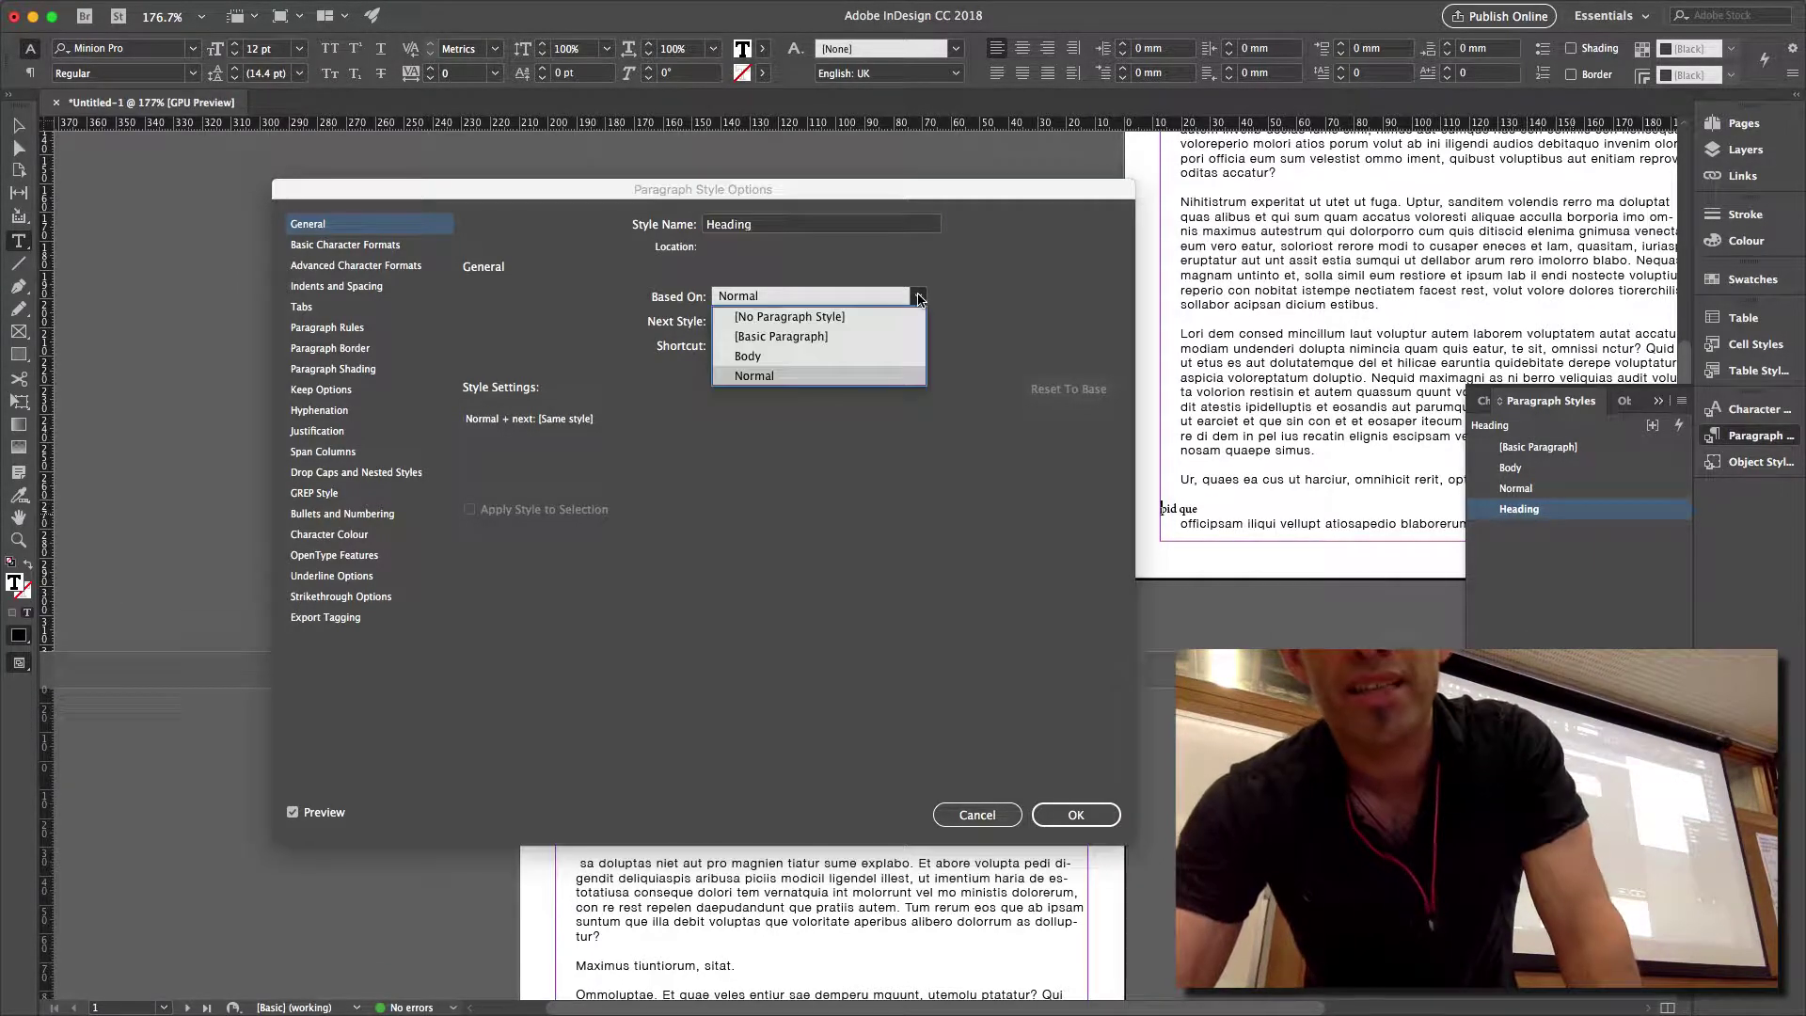
left_click(792, 354)
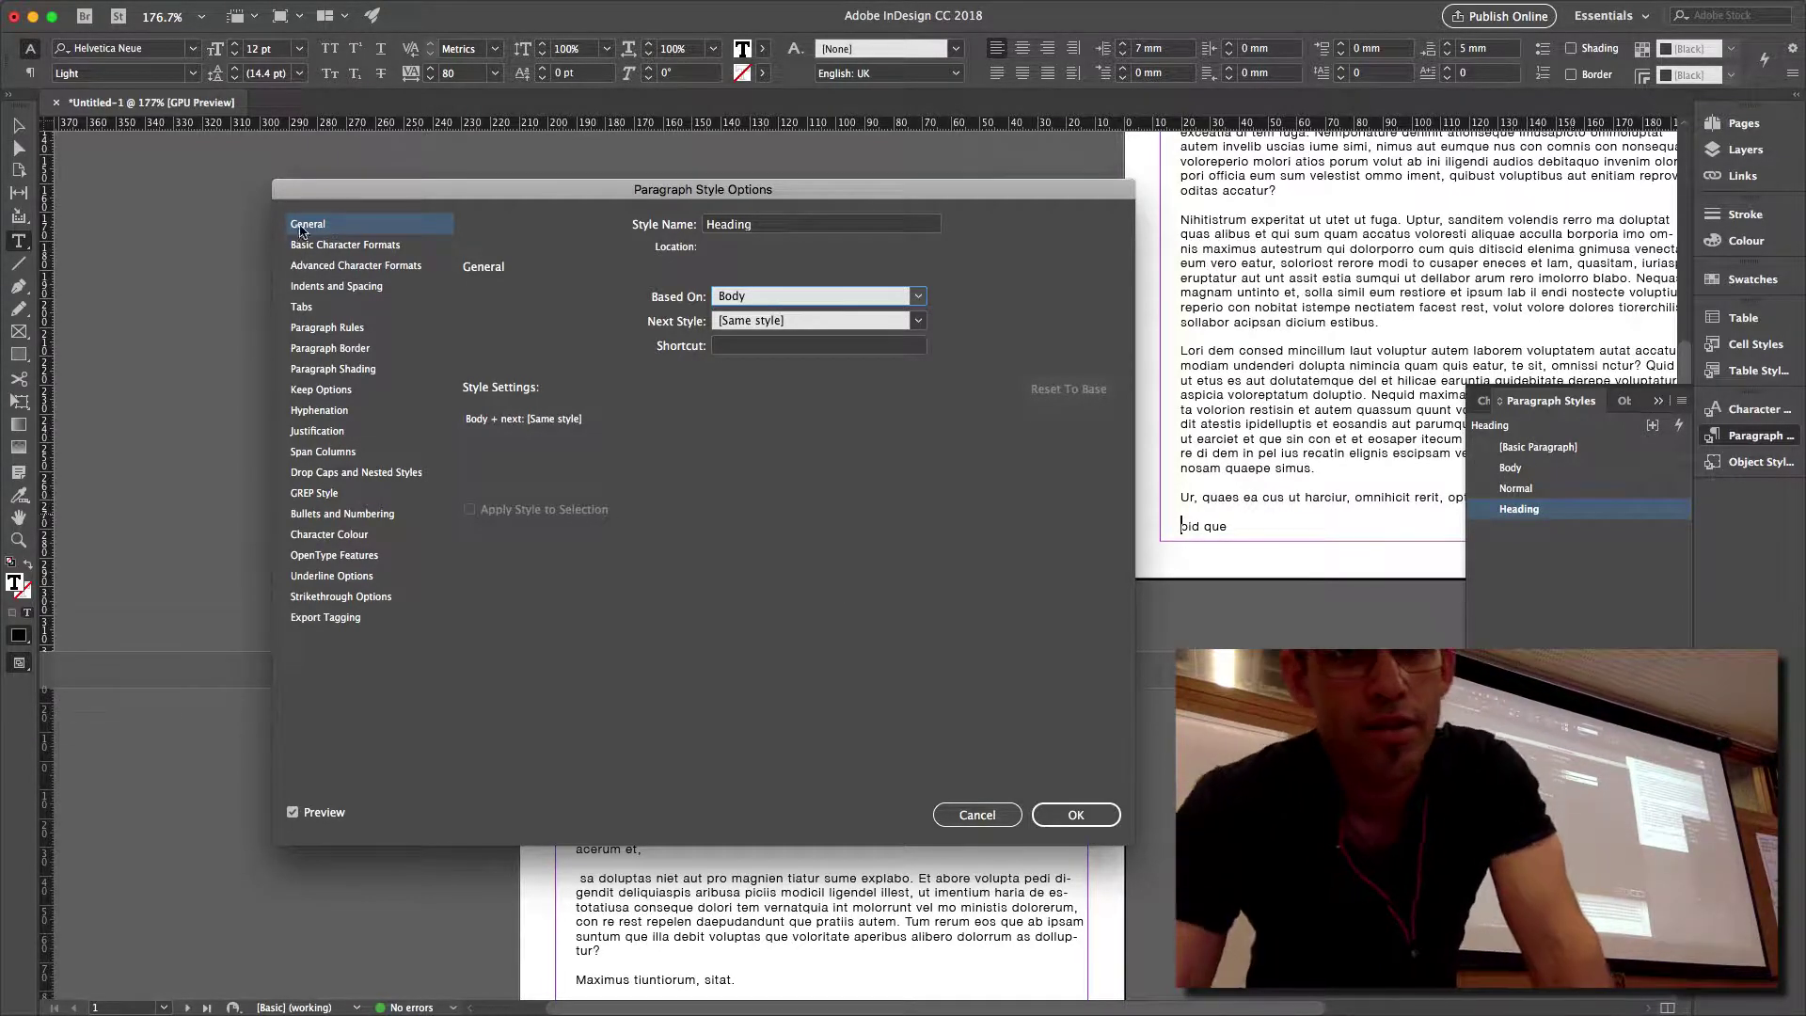
Set the Heading style's font style to UltraLight and its size to 20 pt, and accept the style changes.
left_click(339, 245)
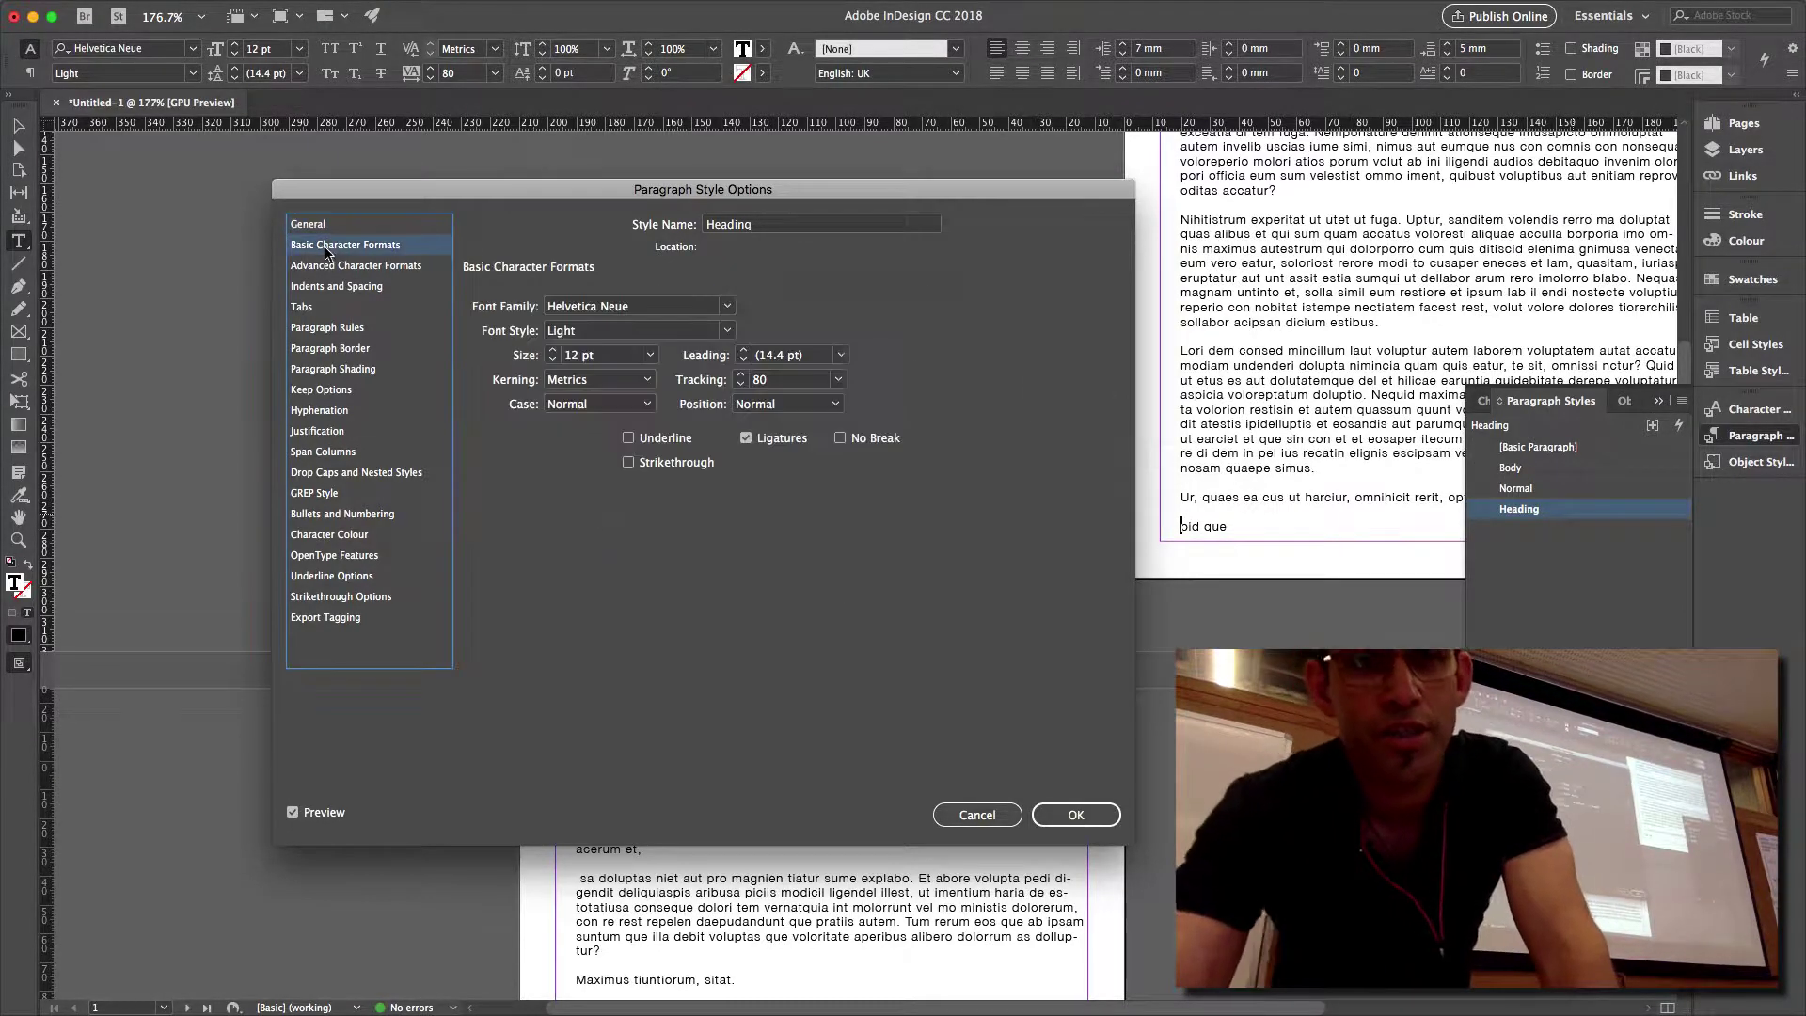
left_click(728, 331)
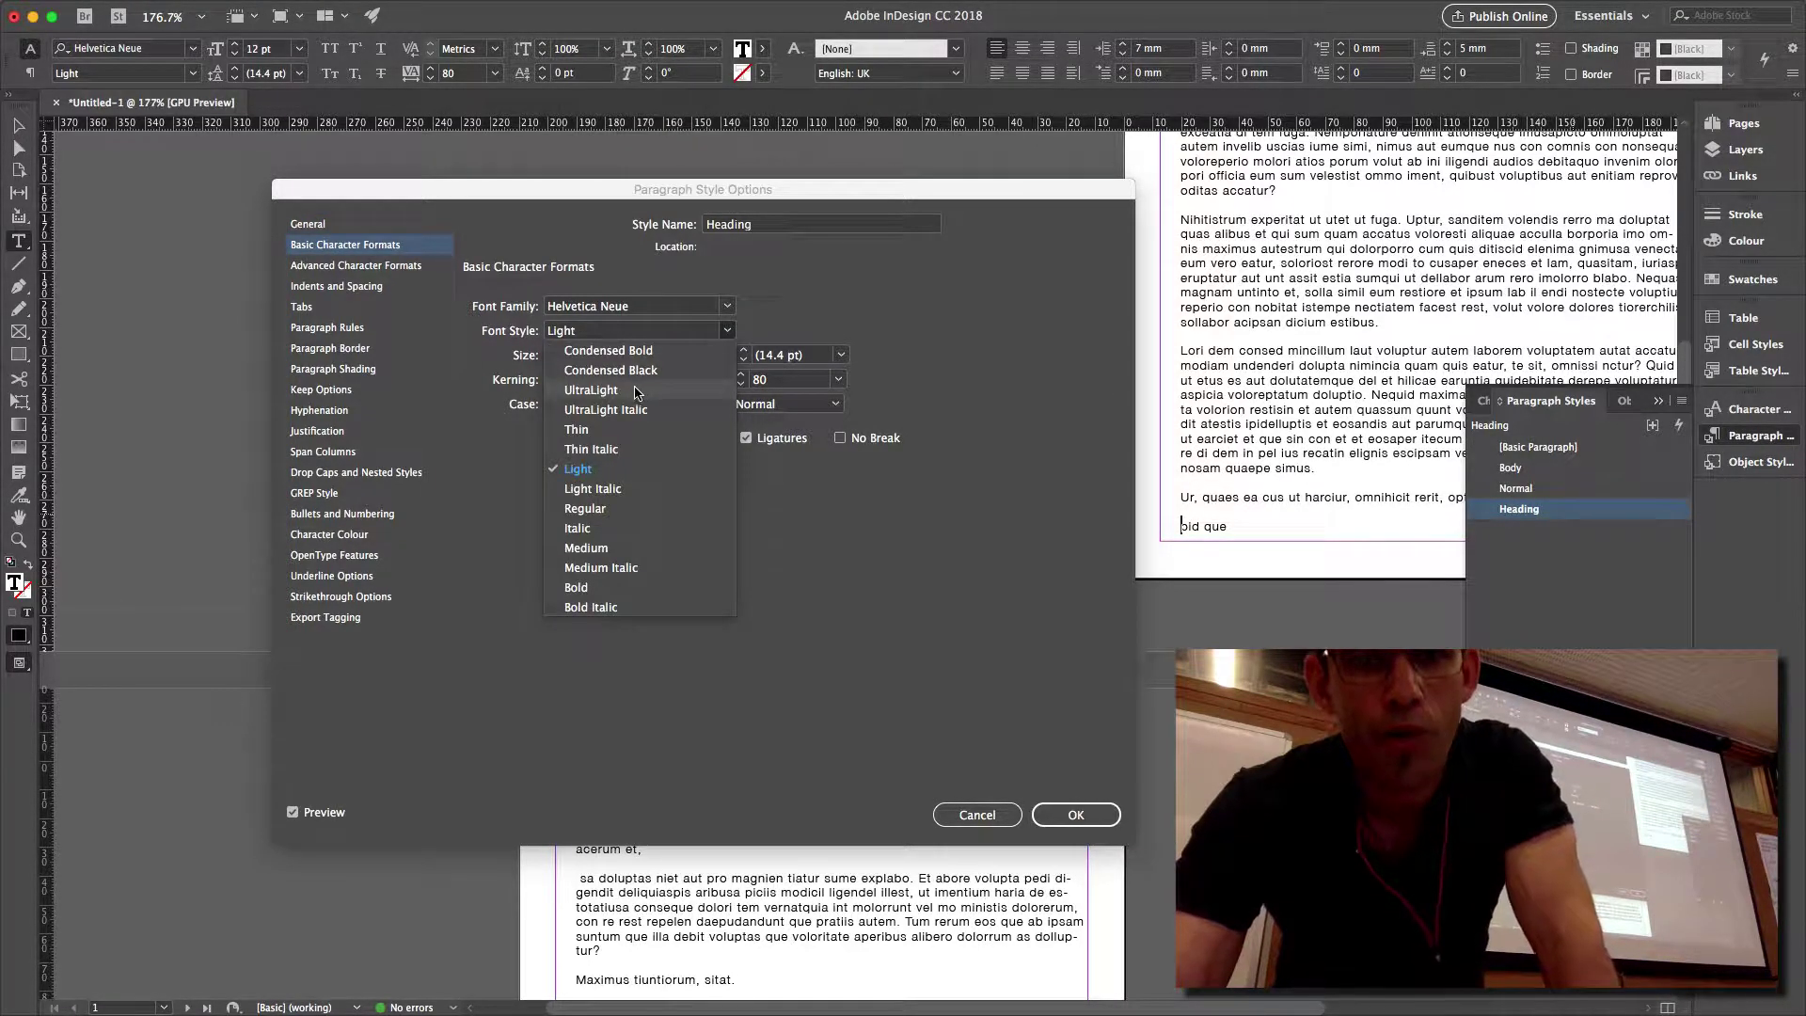
left_click(591, 389)
left_click(552, 350)
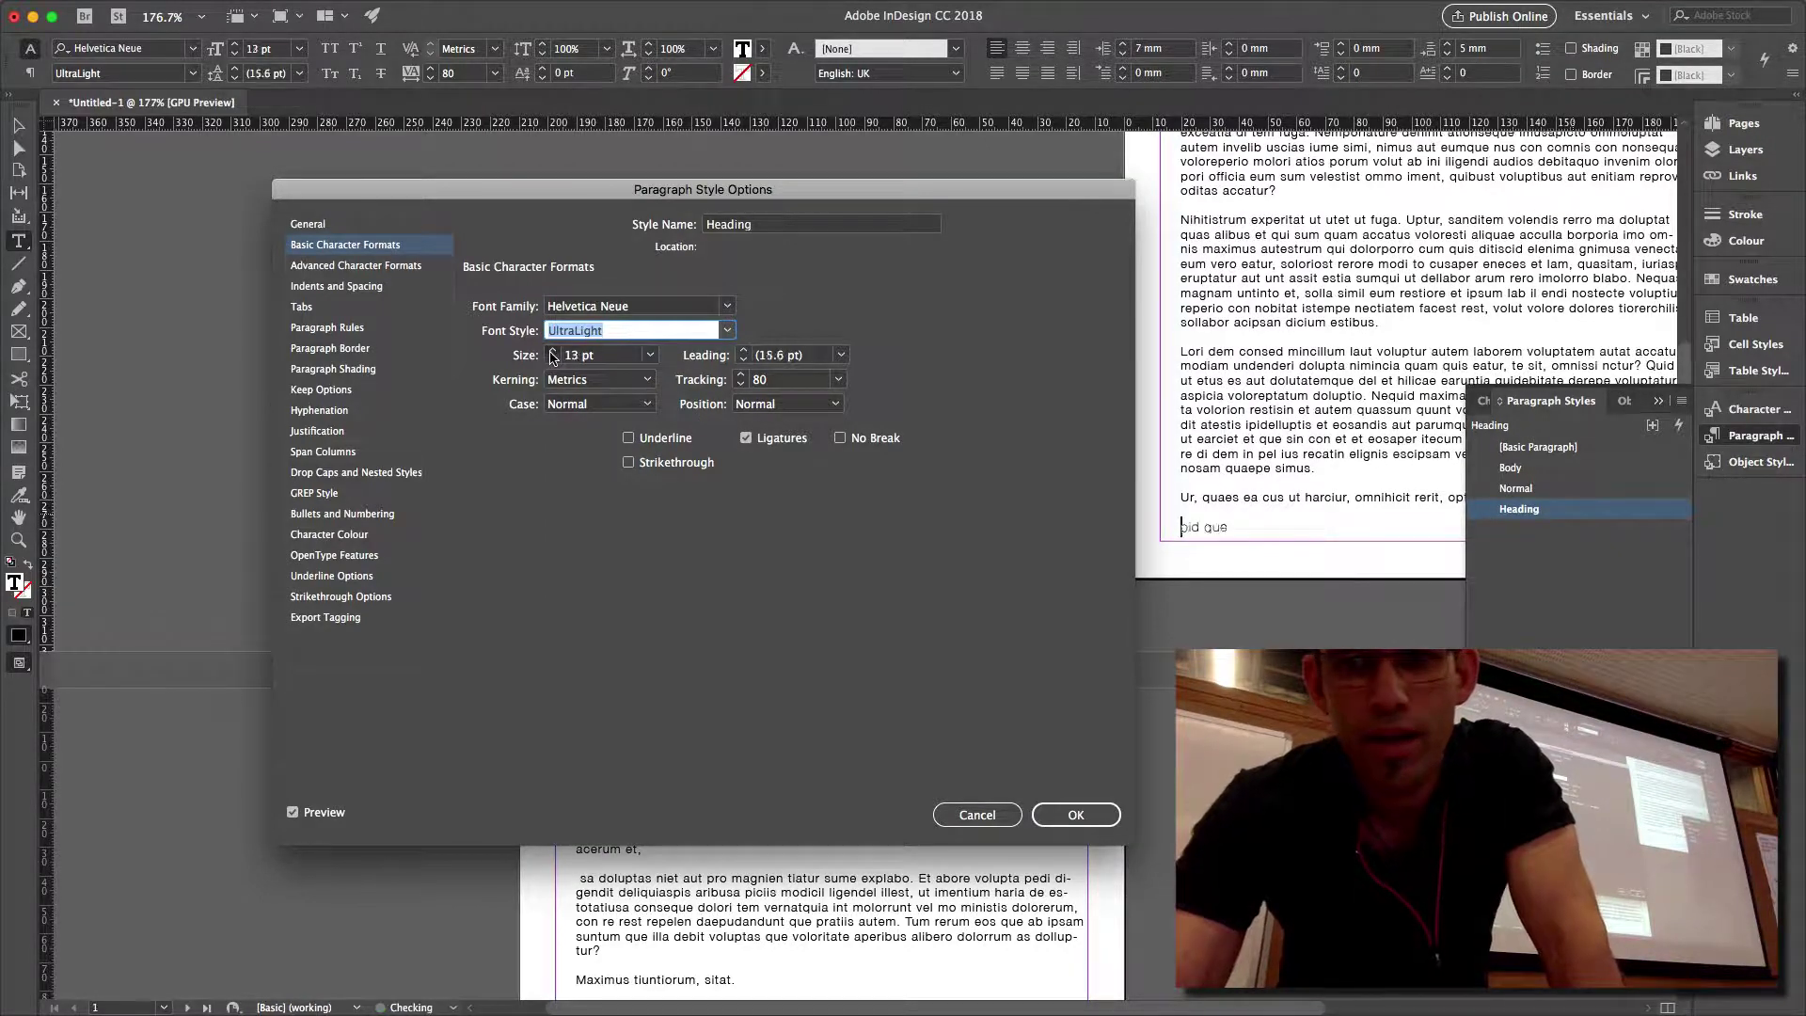
left_click(552, 351)
left_click(552, 350)
left_click(553, 351)
left_click(552, 351)
left_click(552, 351)
left_click(552, 351)
left_click(553, 351)
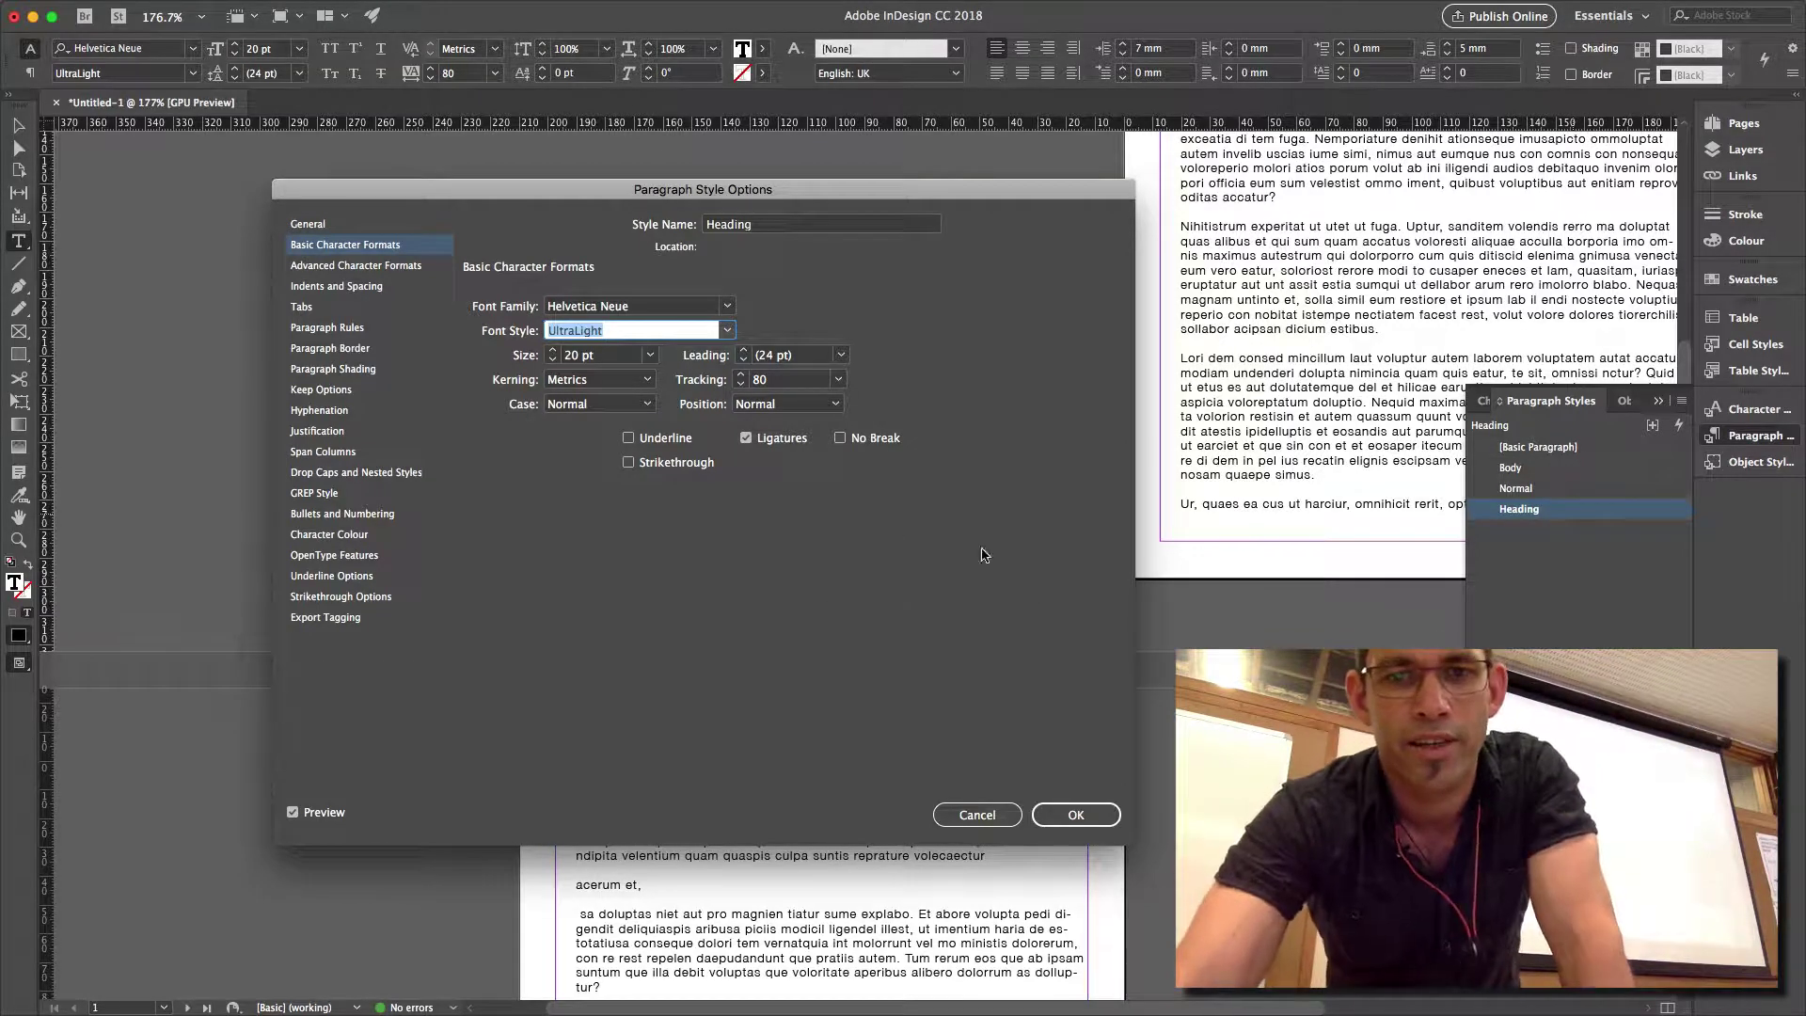
left_click_drag(837, 197, 748, 191)
left_click(988, 810)
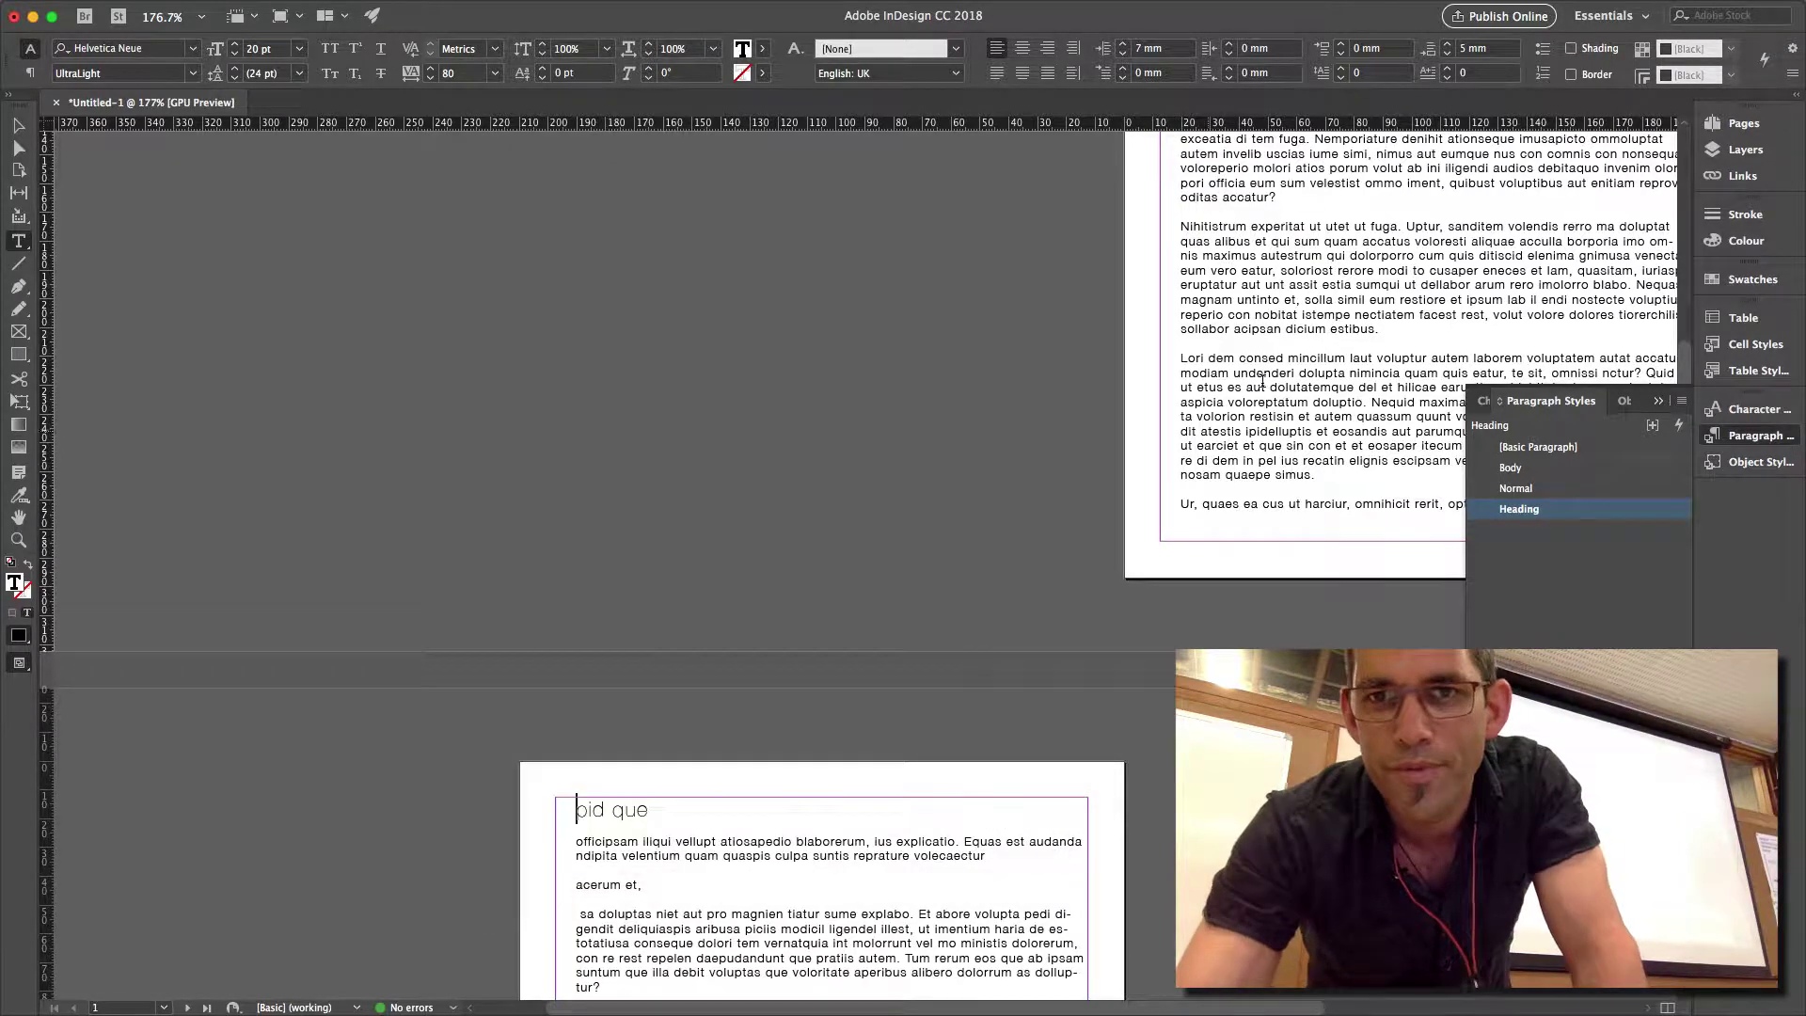
Delete the last two lines of the paragraph starting "Nihitistrum" on page 1.
left_click_drag(1379, 329, 1165, 315)
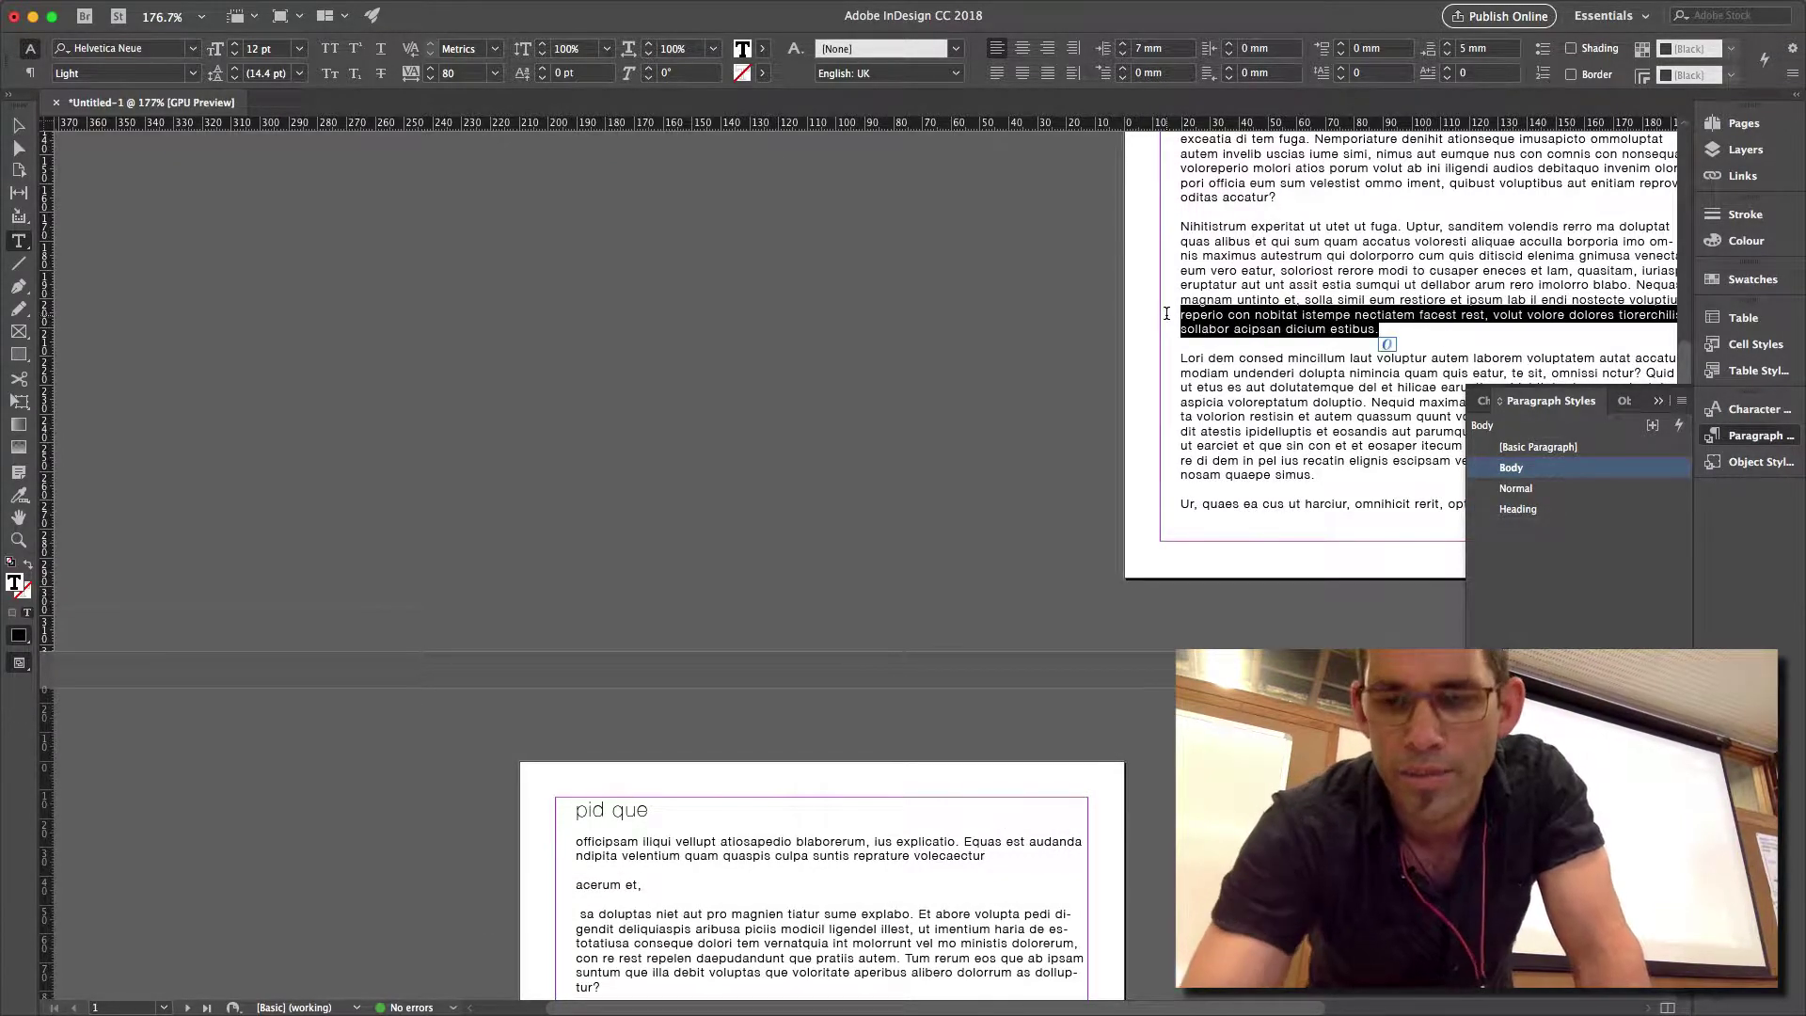
key("BackSpace")
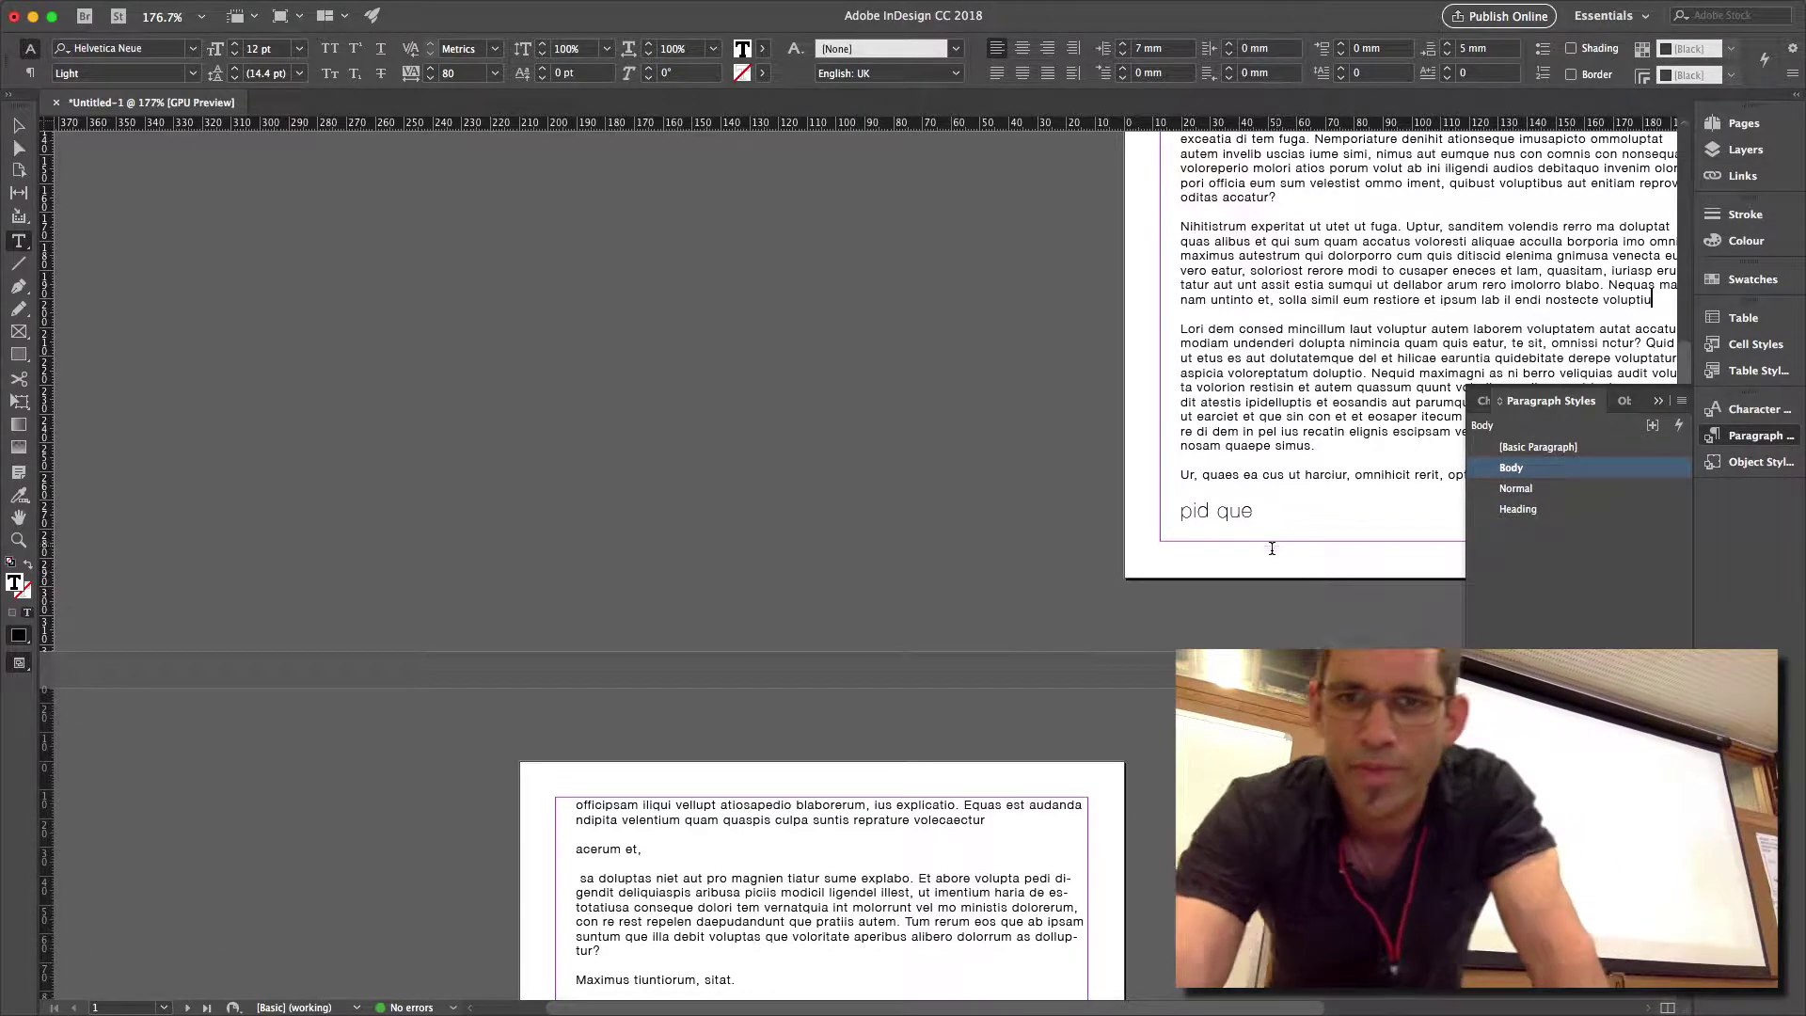
double_click(1549, 476)
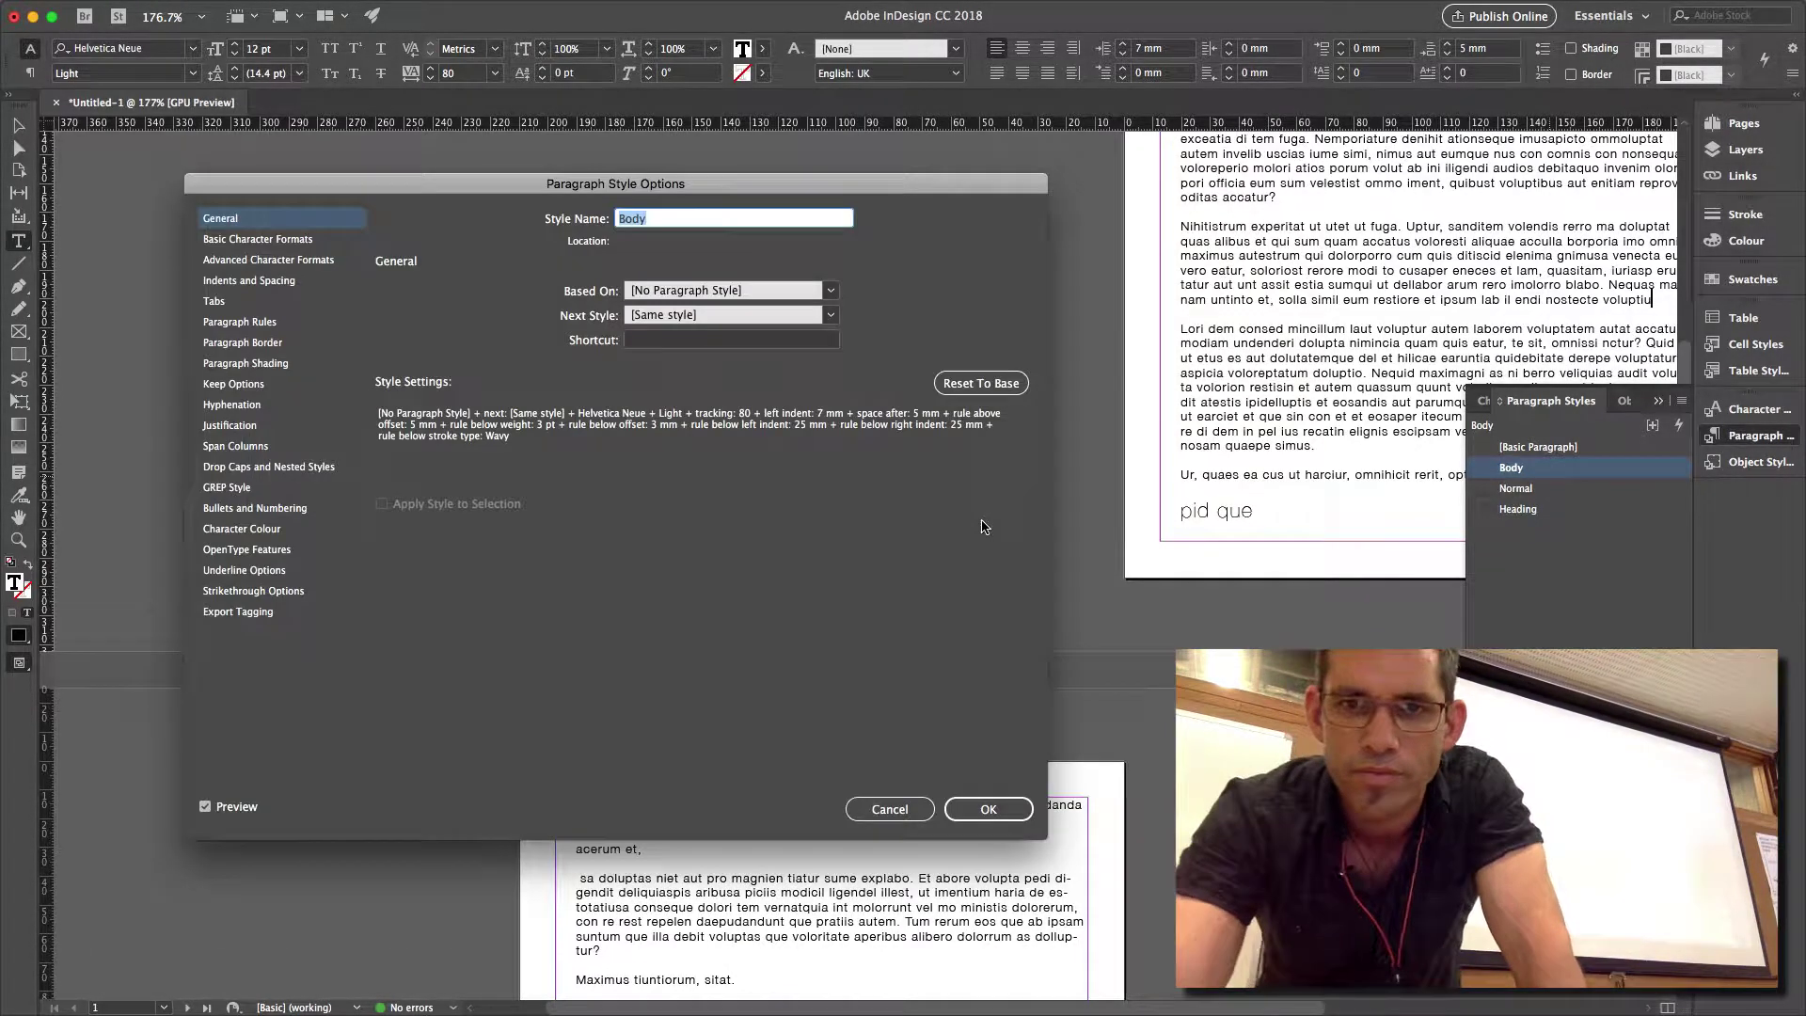
key("Down")
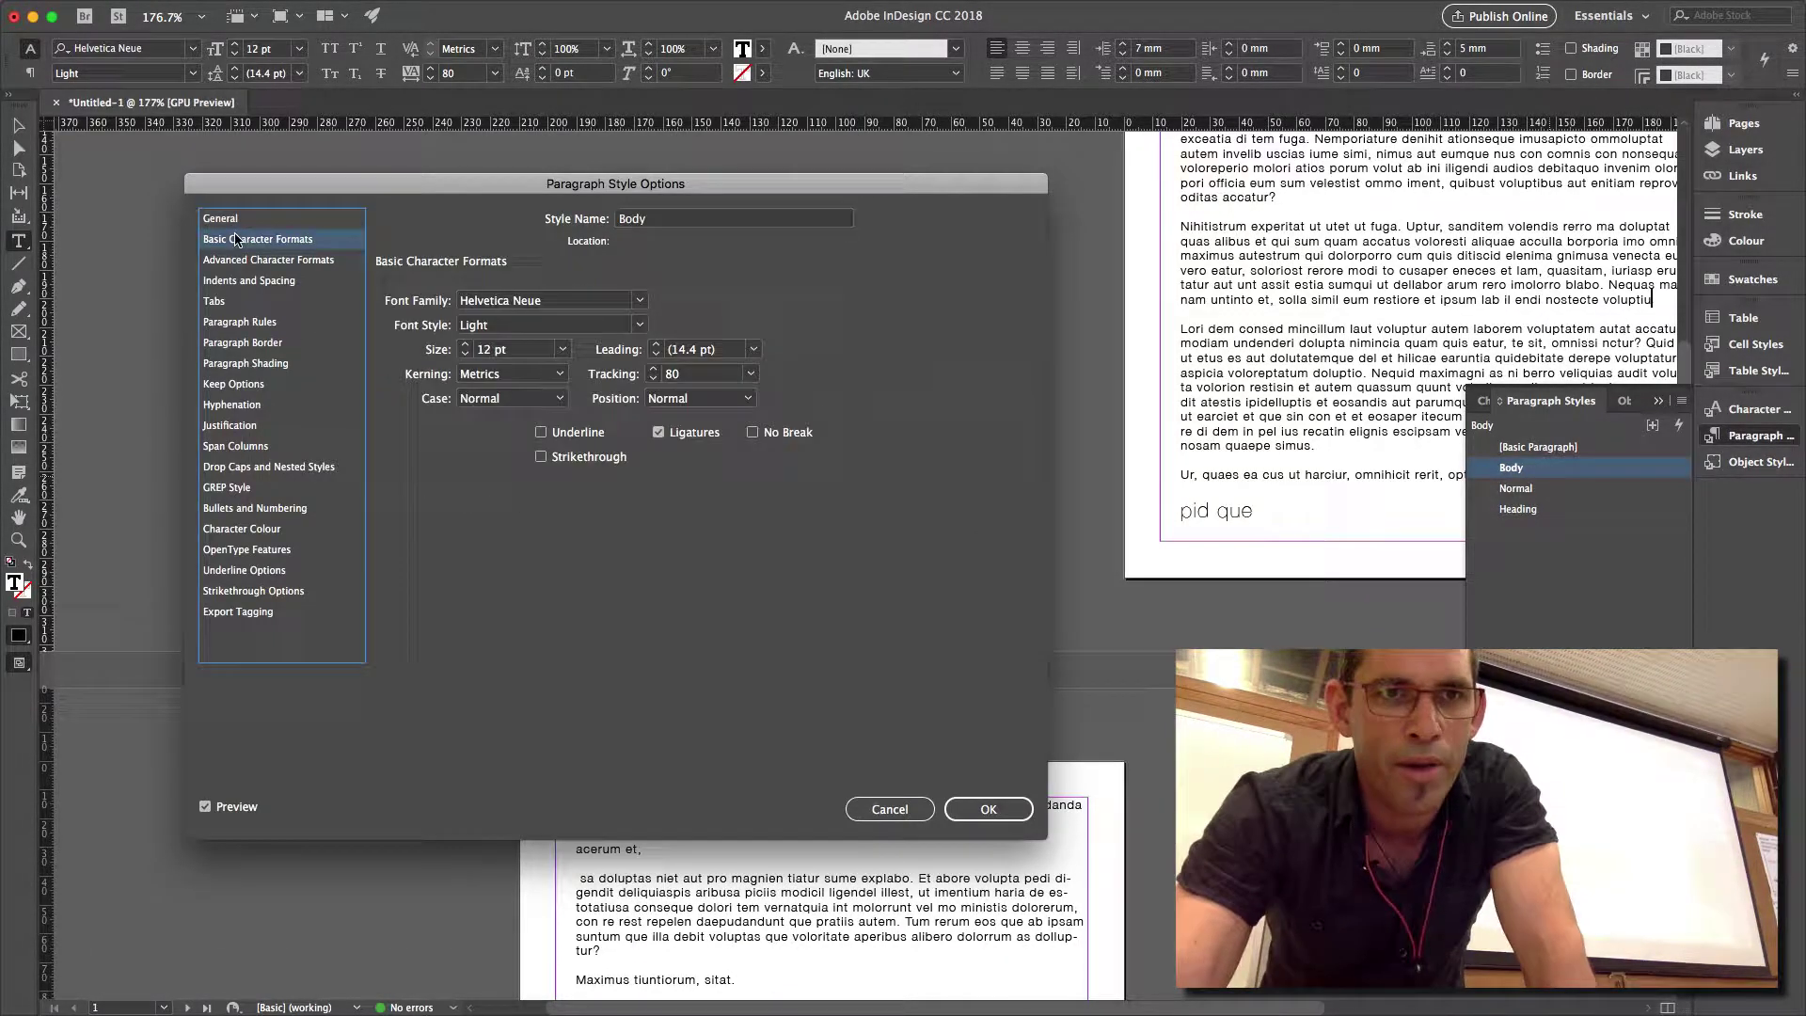
left_click(653, 369)
left_click(653, 370)
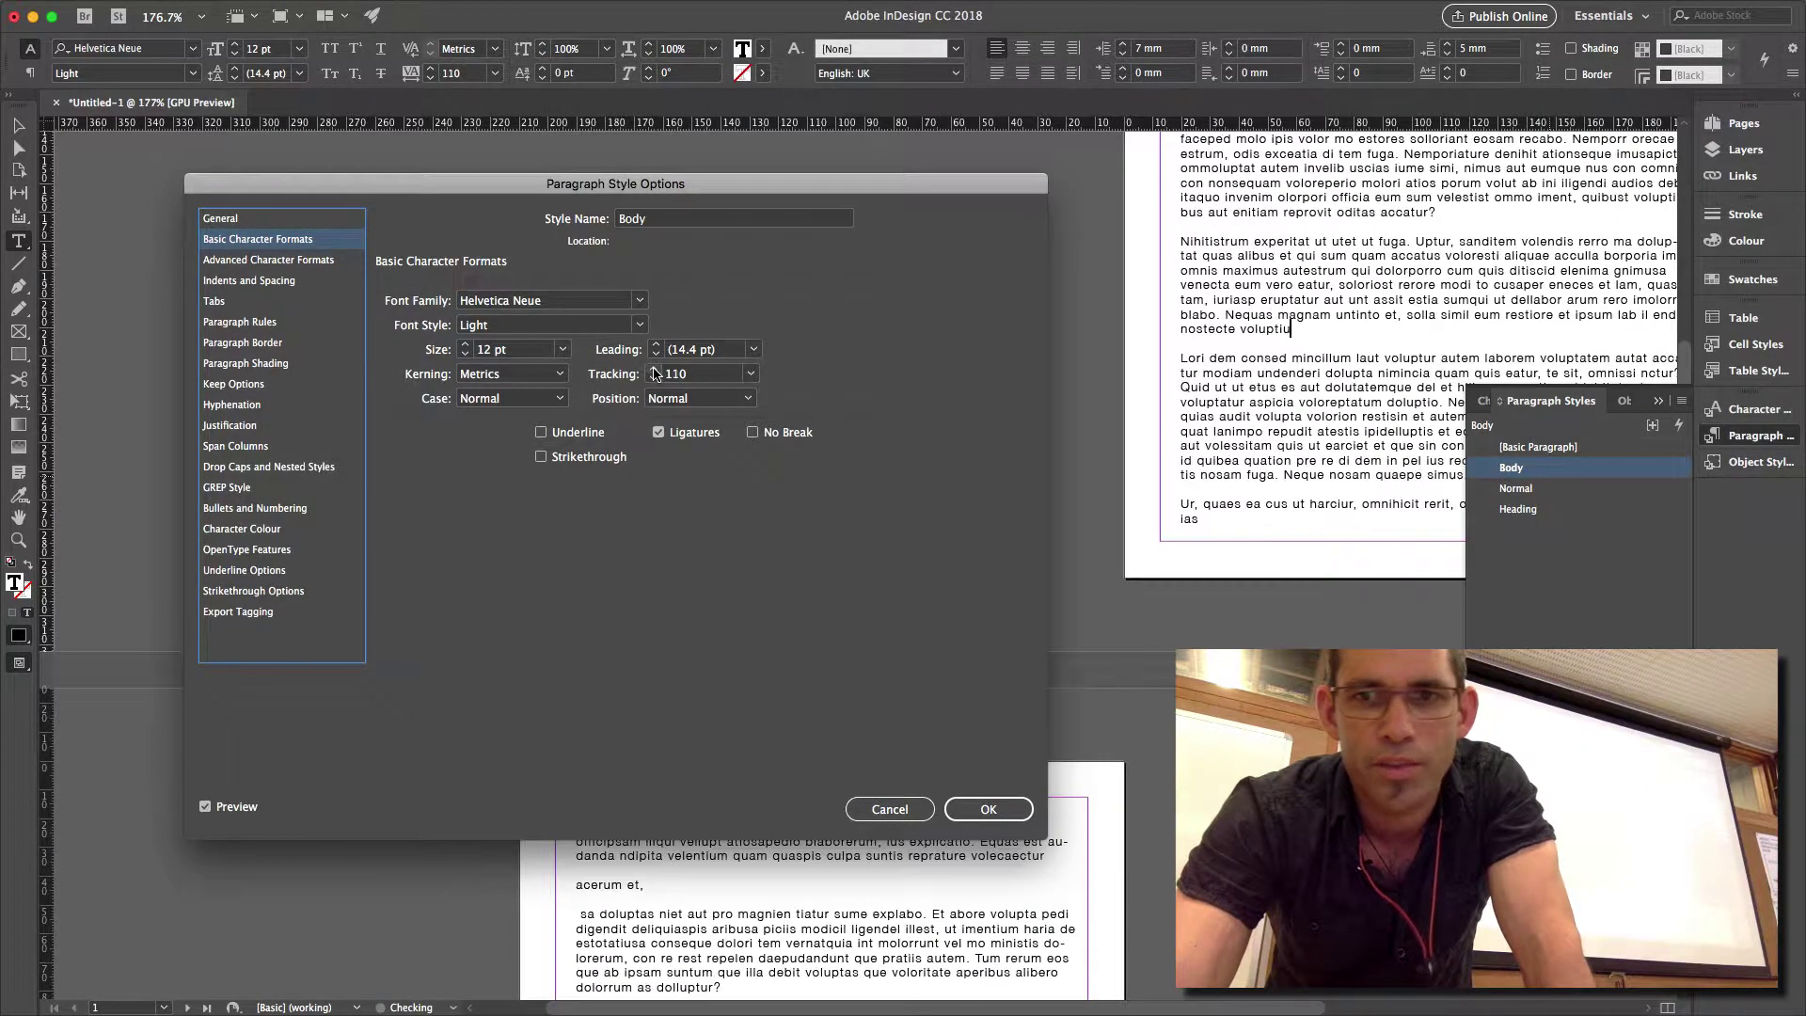
left_click(653, 370)
left_click(654, 370)
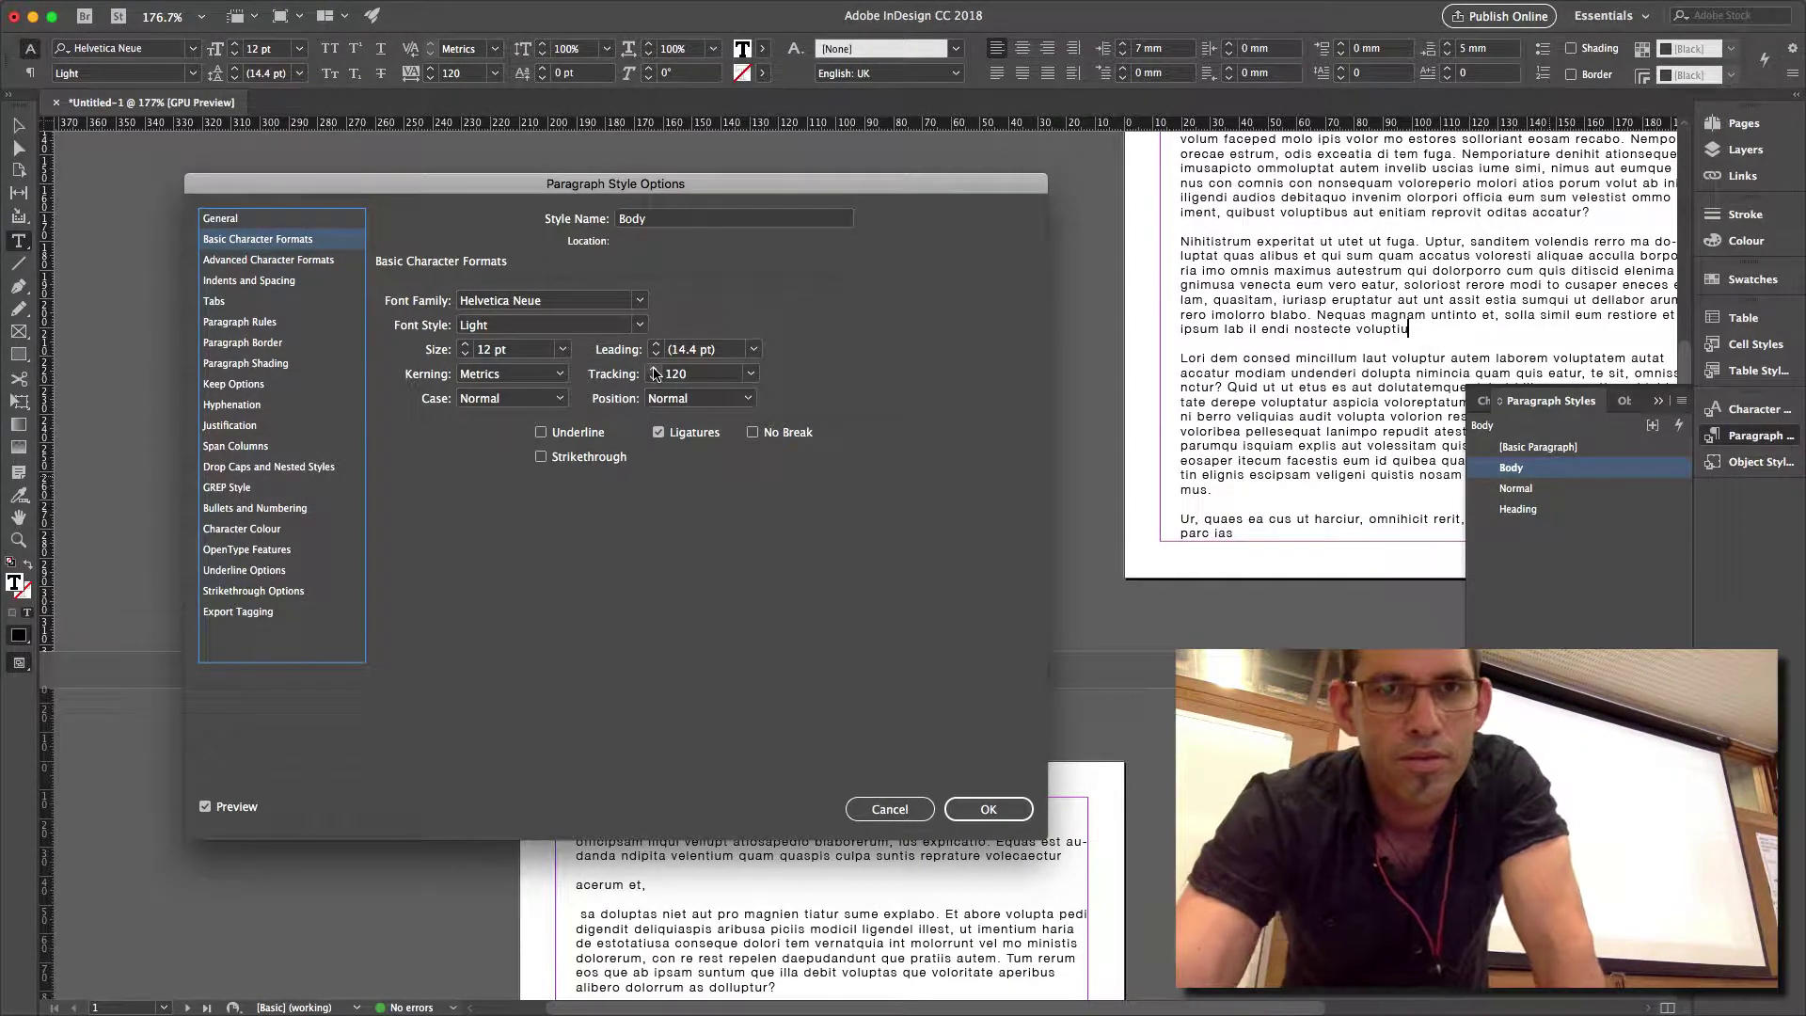
left_click(889, 809)
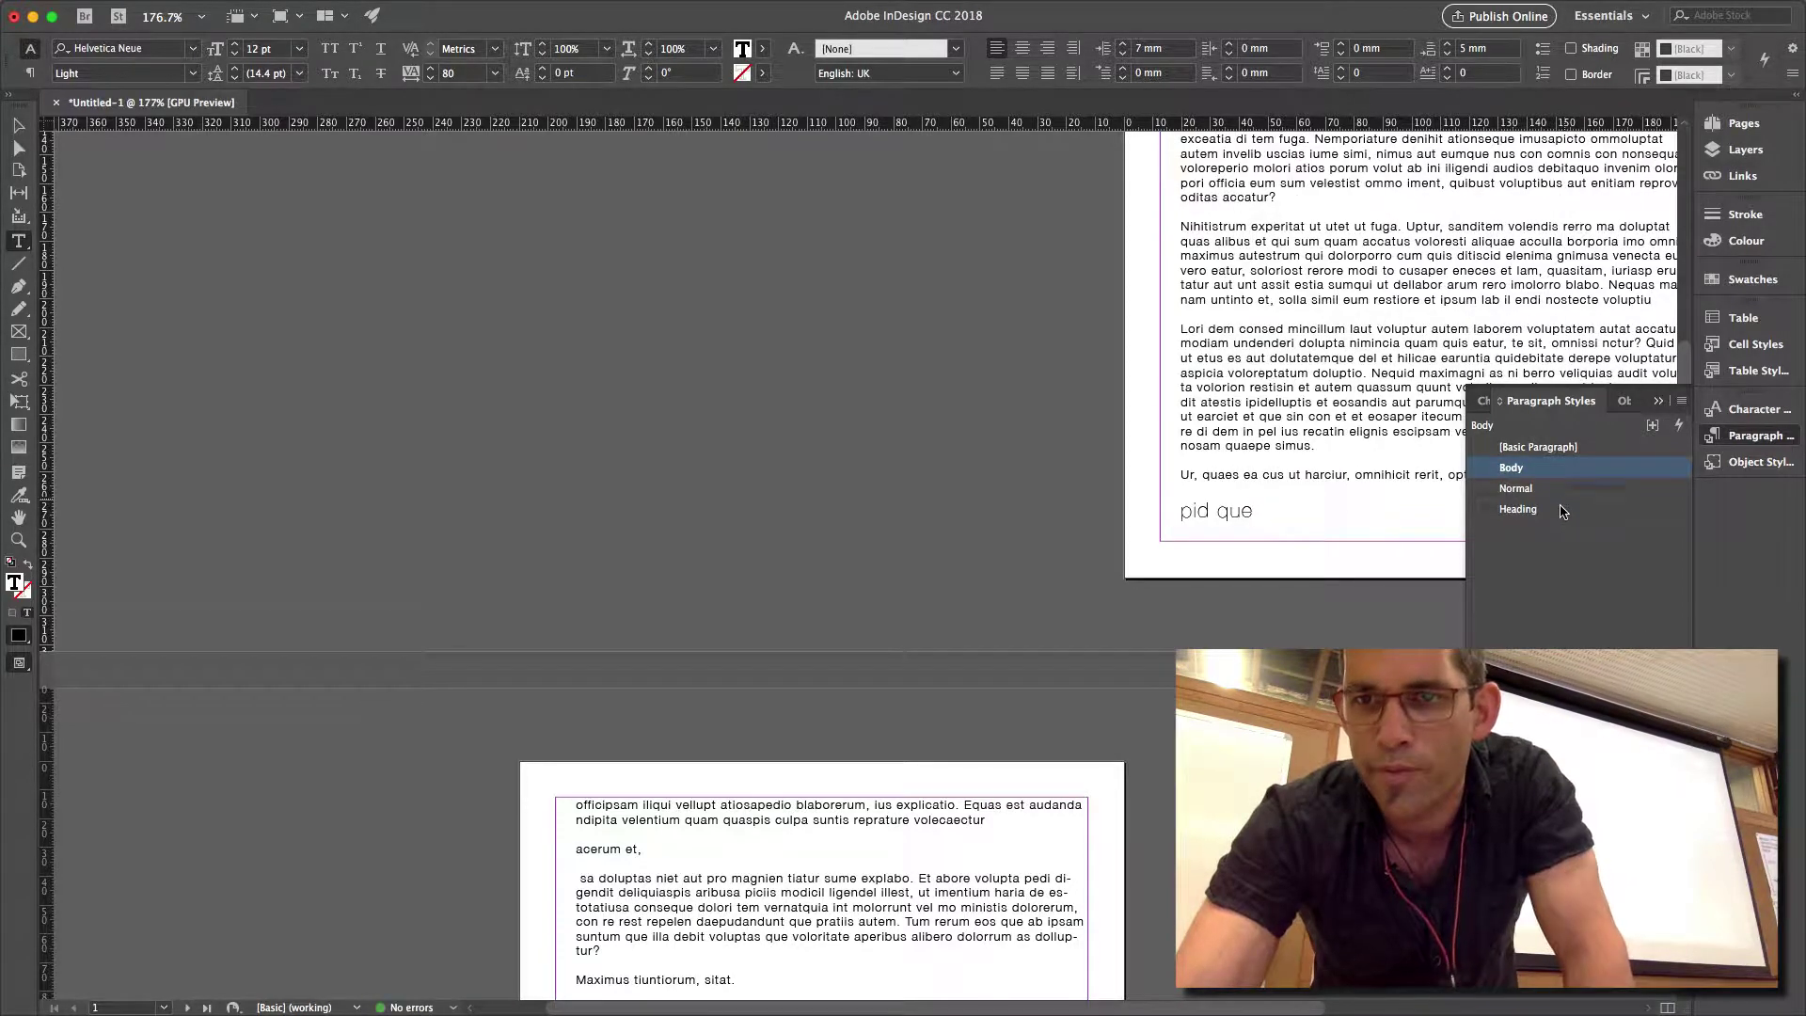
Try applying the Heading style to the paragraph starting "Nihitistrum", and undo it.
left_click(1590, 509)
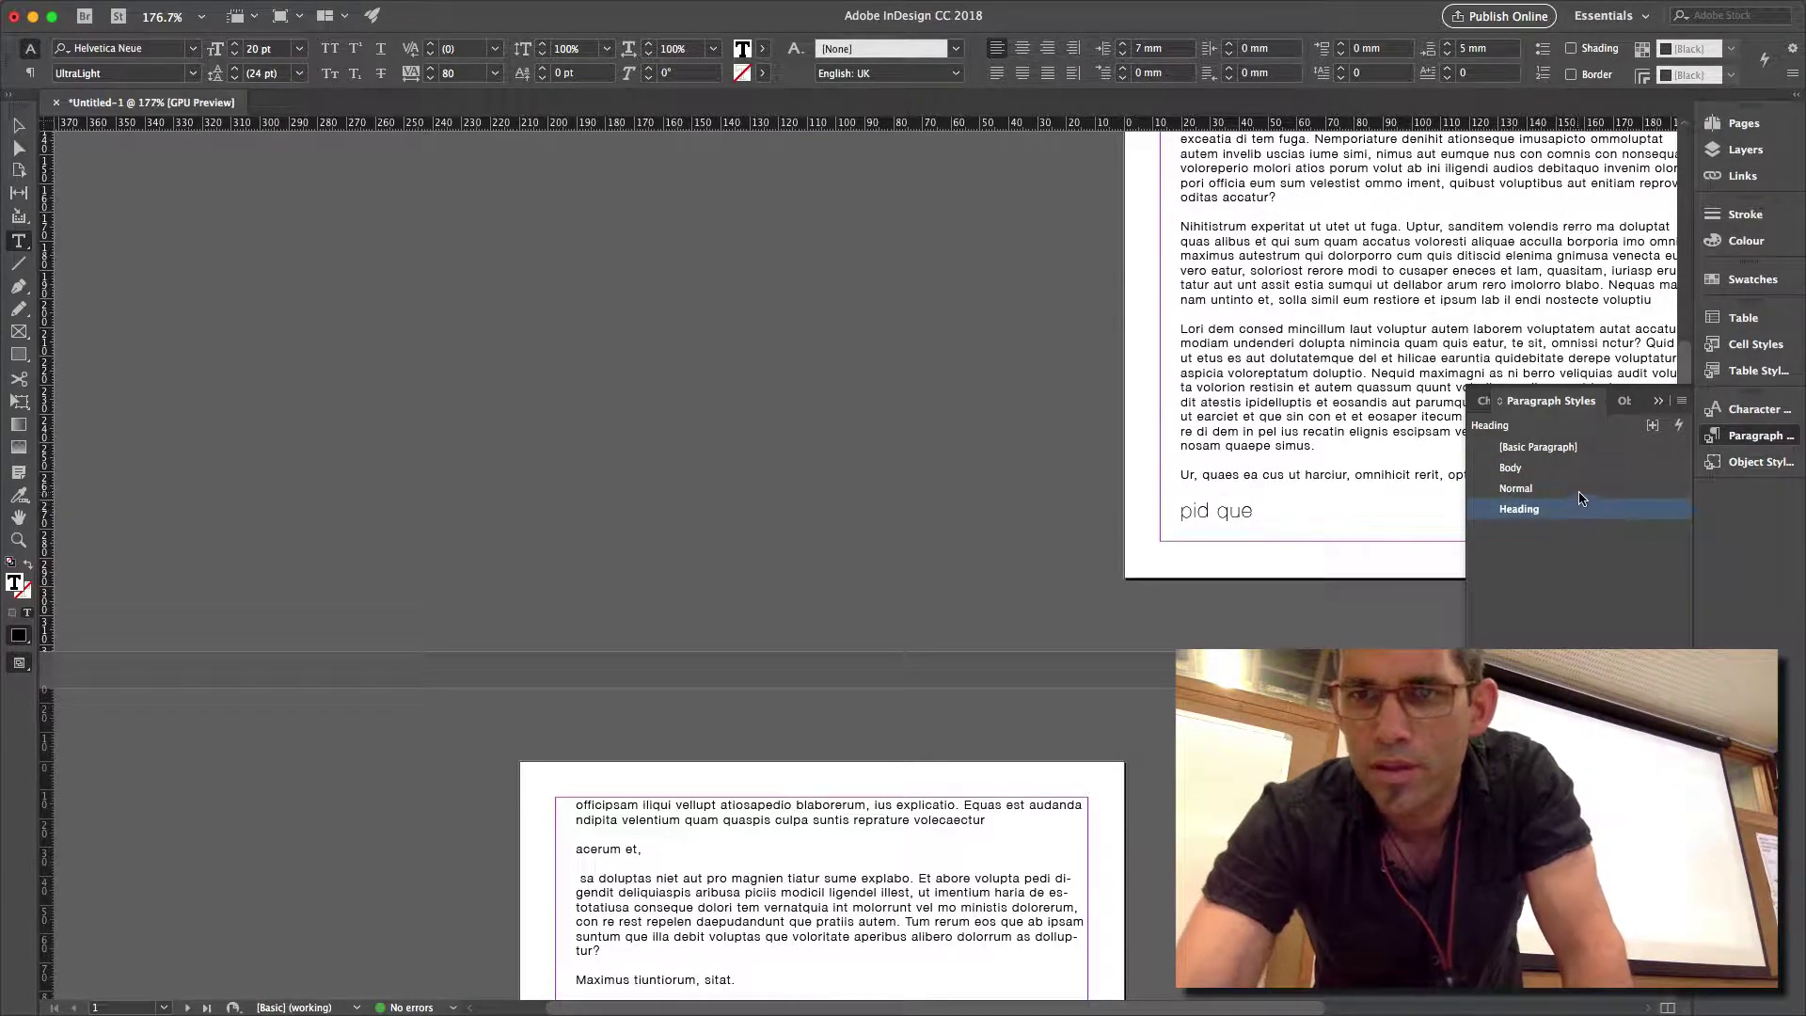
left_click(1258, 429)
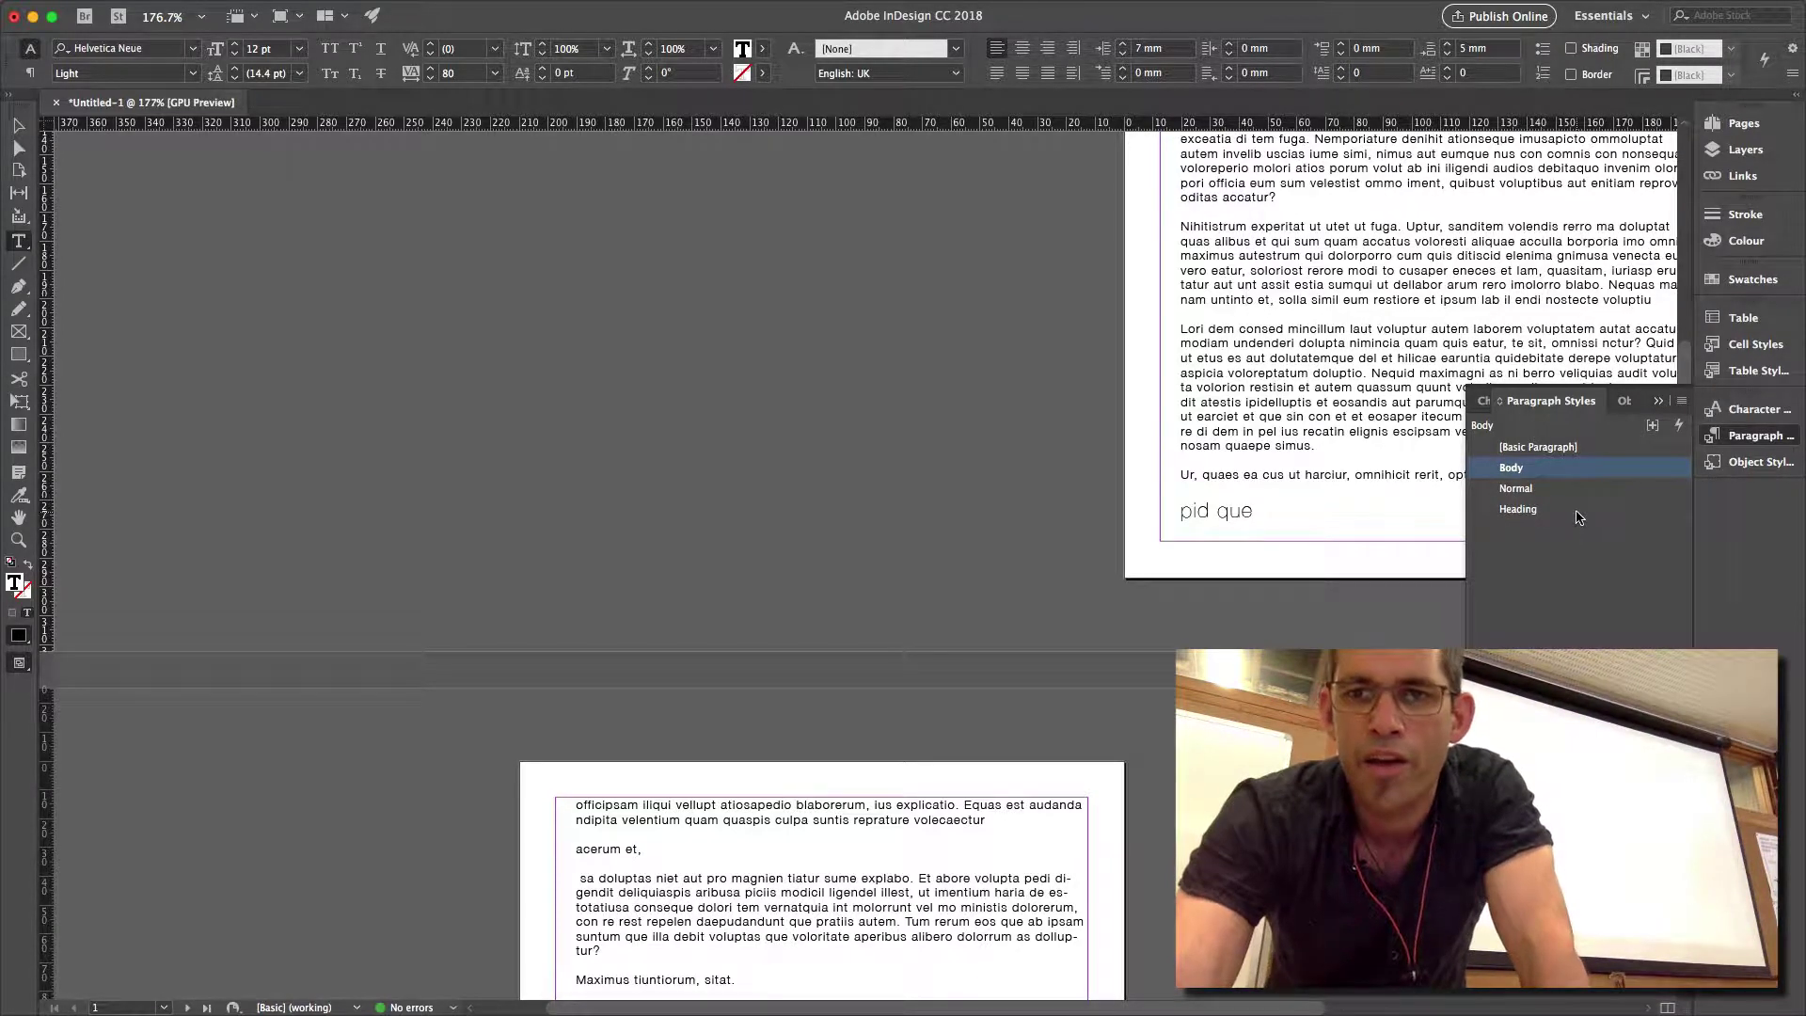
left_click(1578, 515)
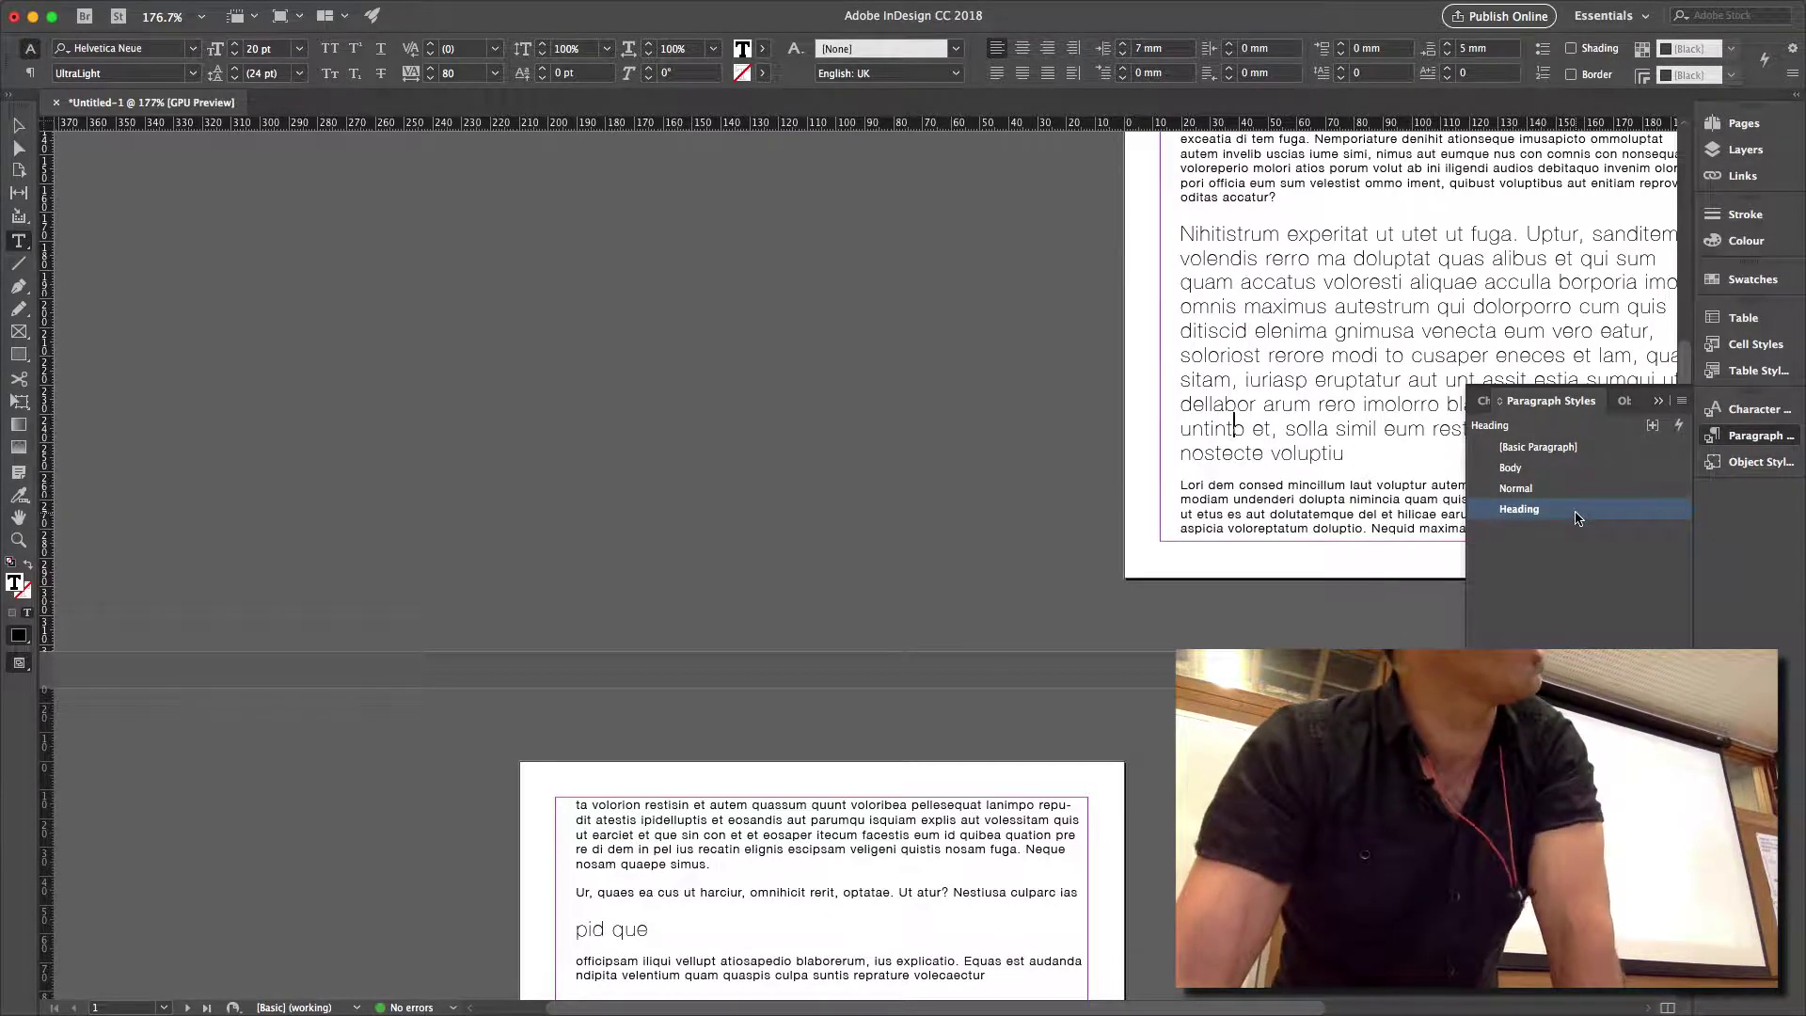
key("super+z")
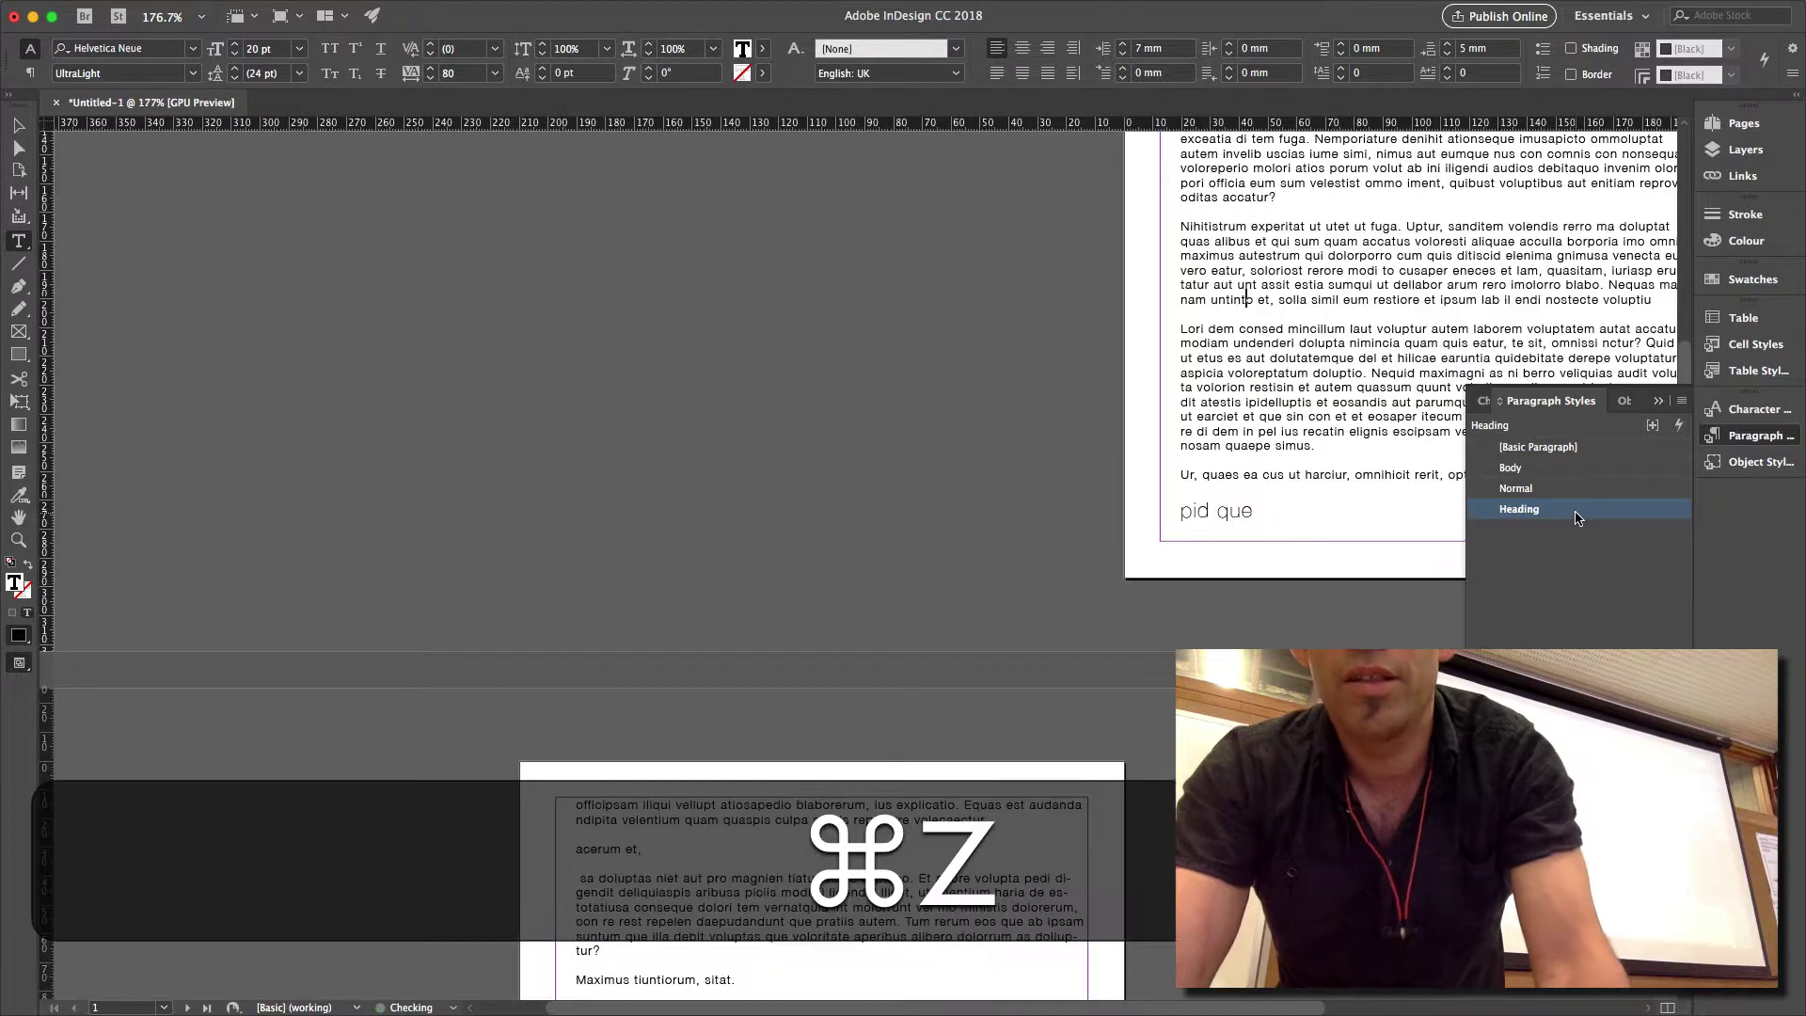
Leave text editing with nothing selected and set the Heading style's tracking to 280.
key("Escape")
left_click(217, 213)
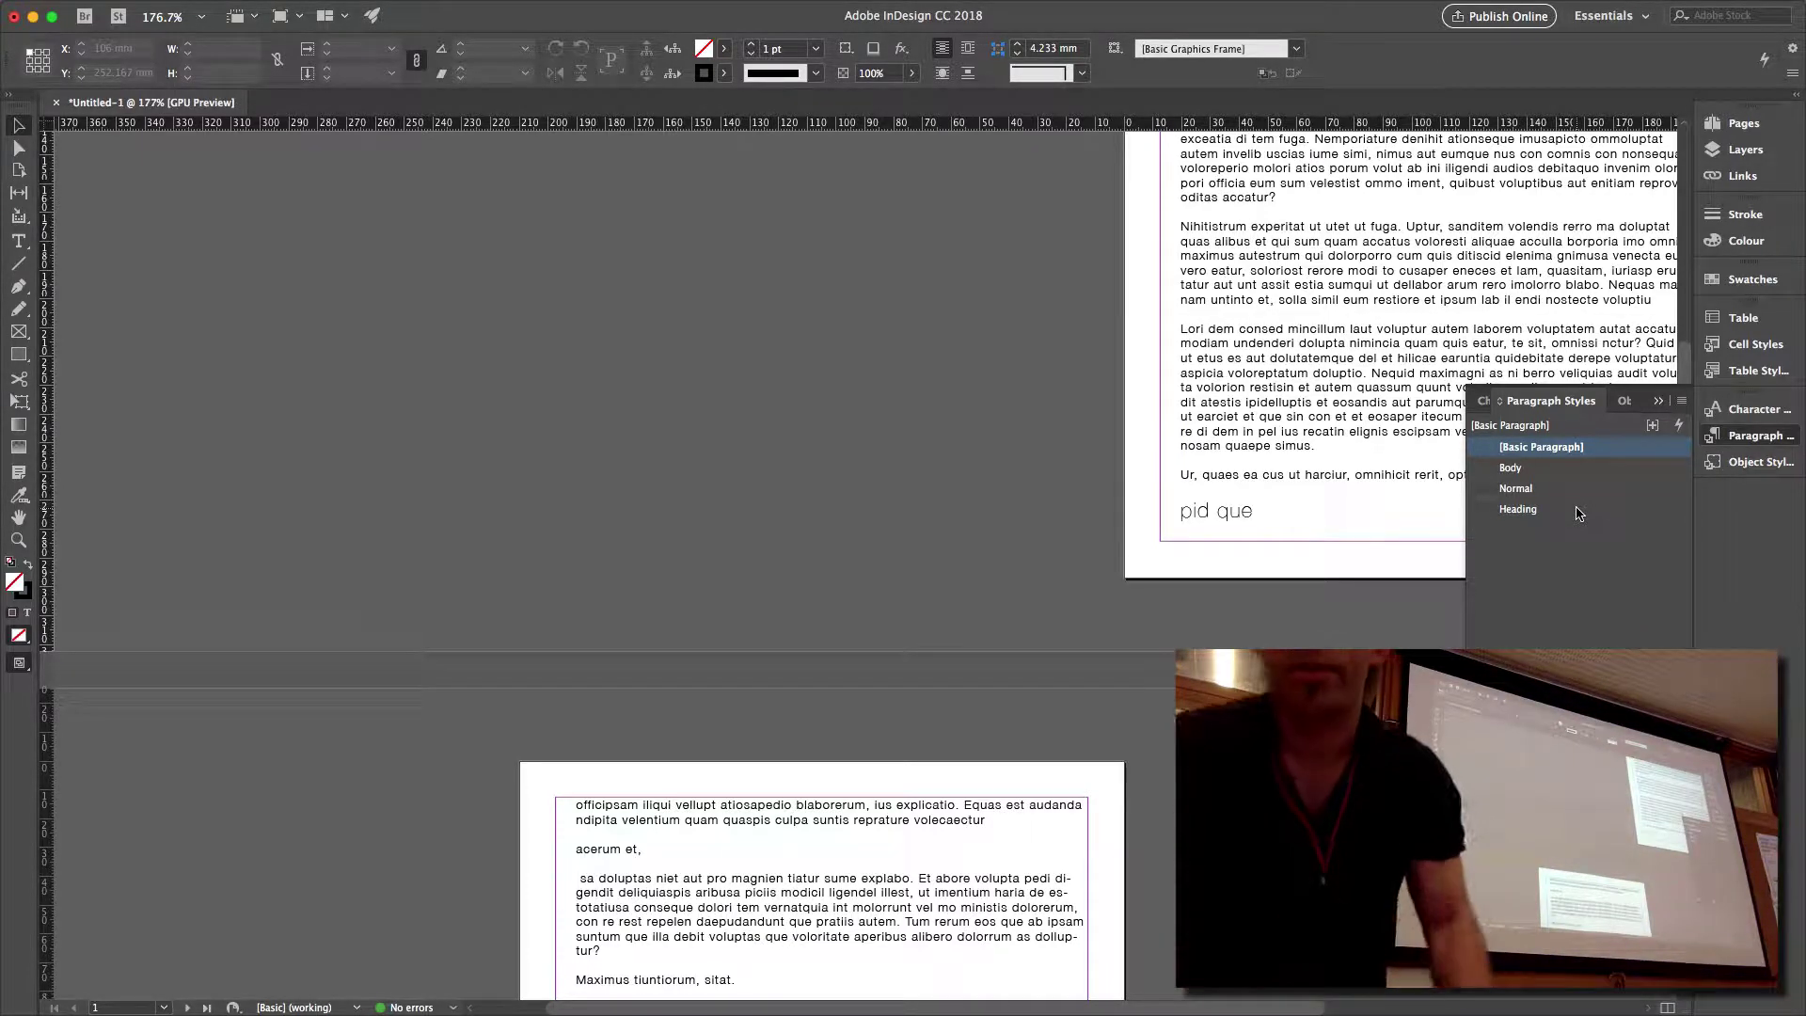
double_click(1572, 509)
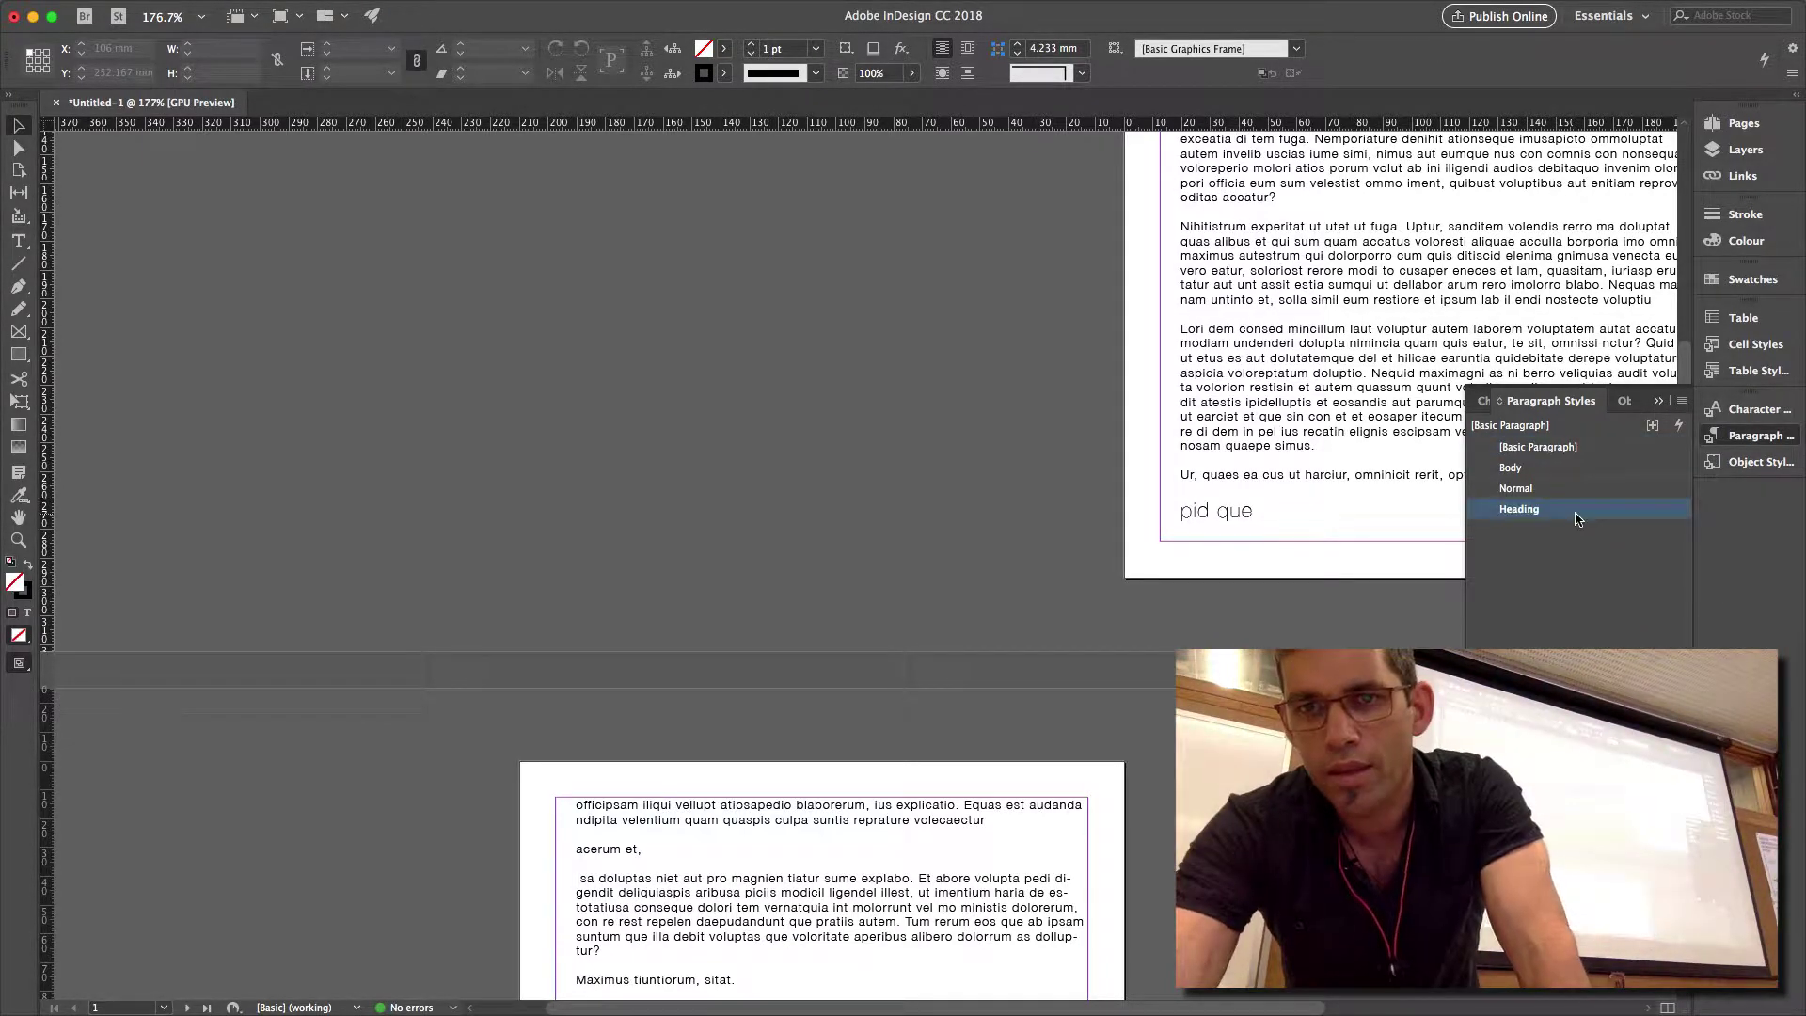
left_click(272, 261)
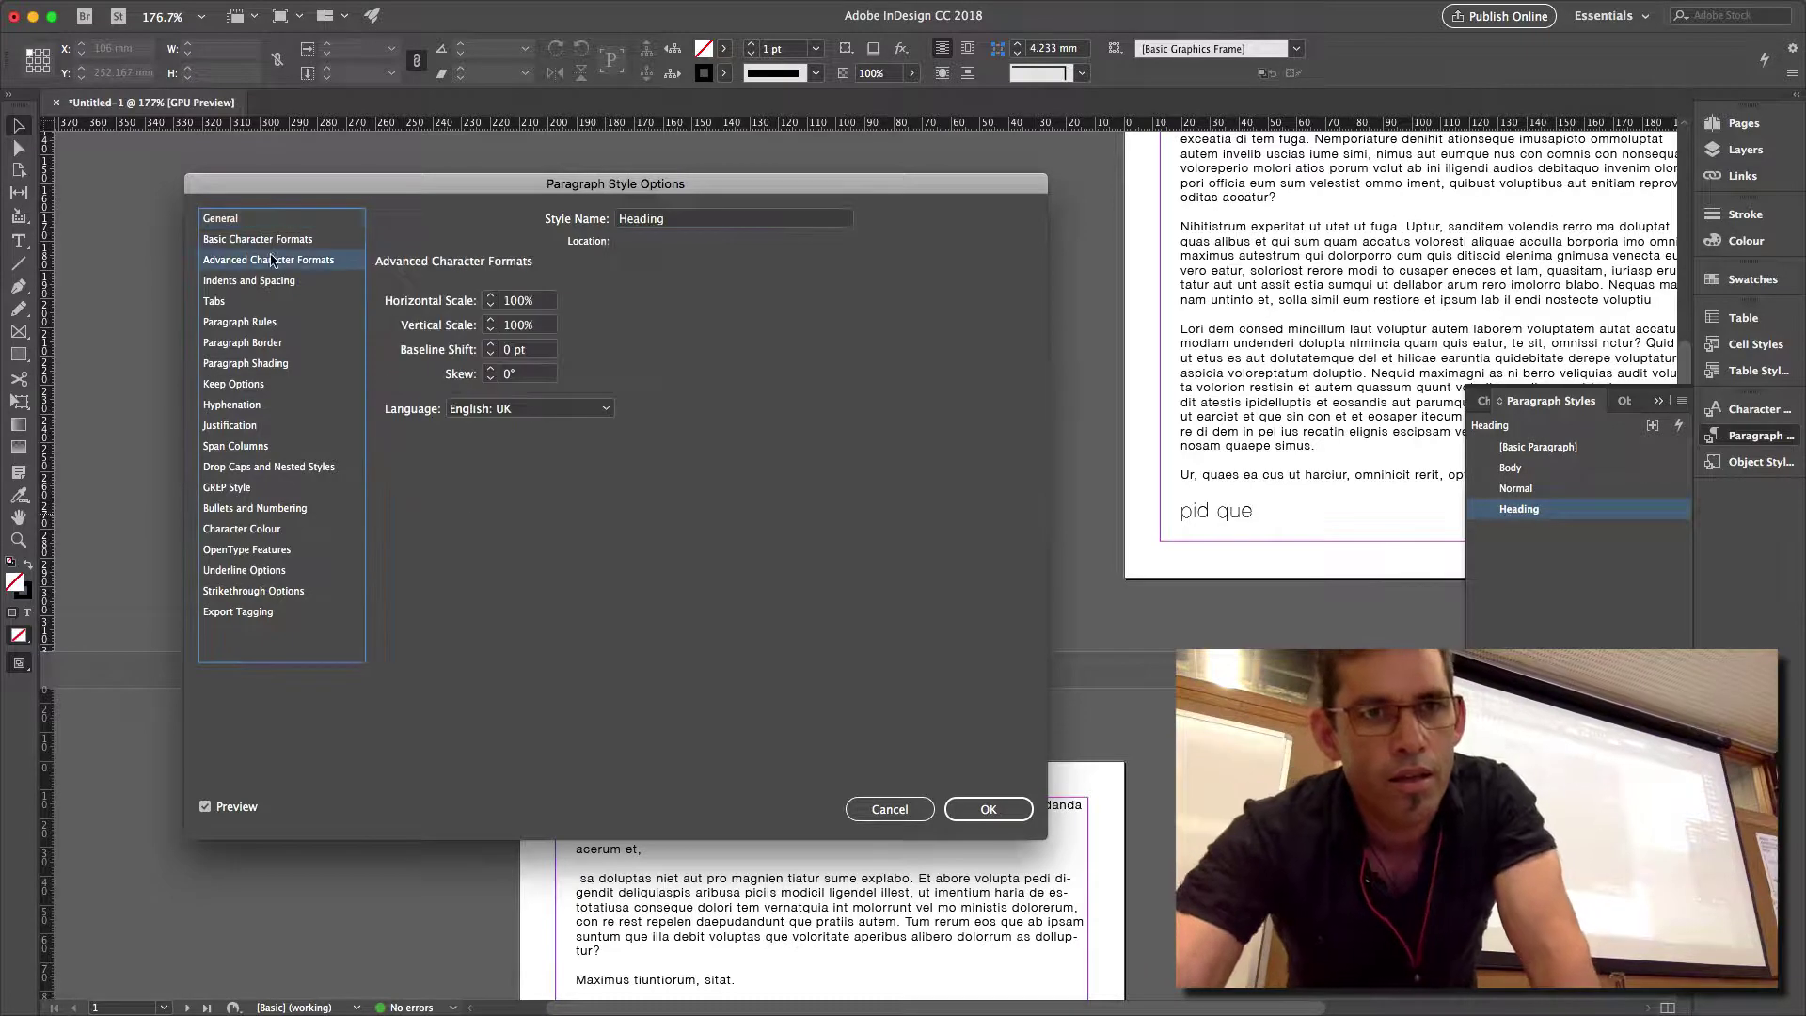
left_click(260, 240)
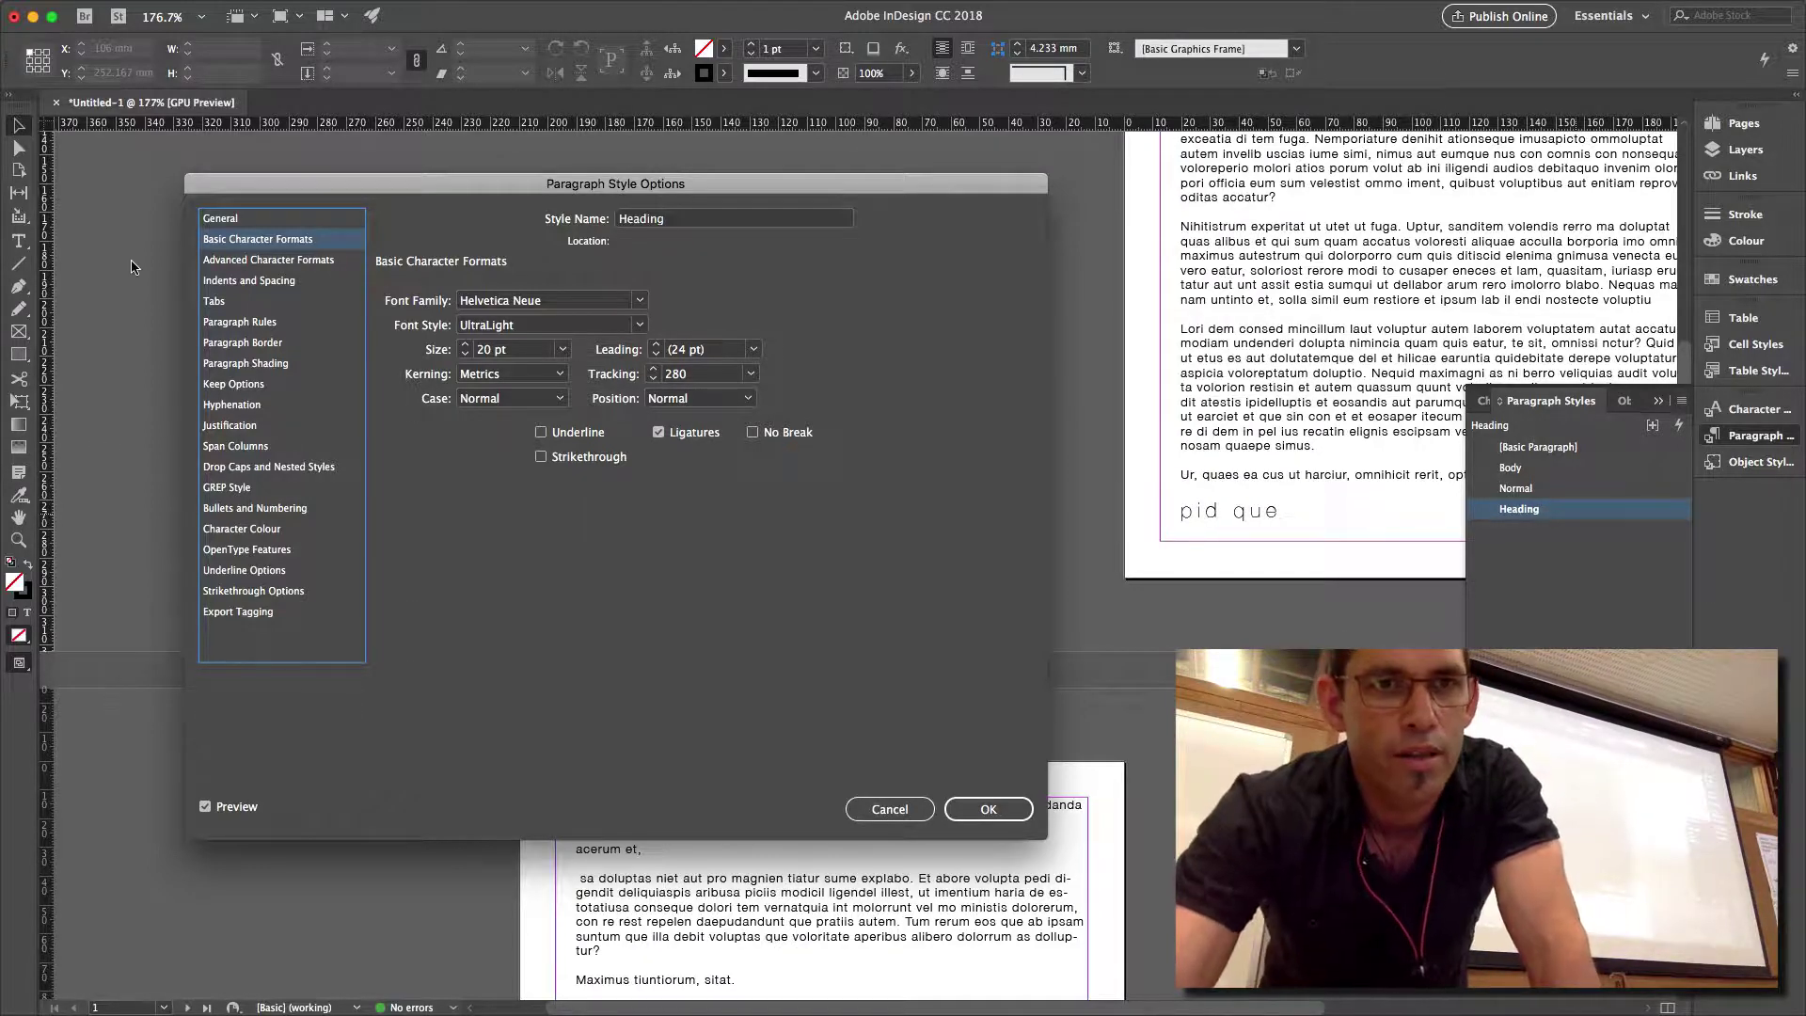
Turn on Keep with Previous and set Keep with Next to 3 lines for the Heading style, and accept the changes.
left_click(235, 385)
left_click(383, 291)
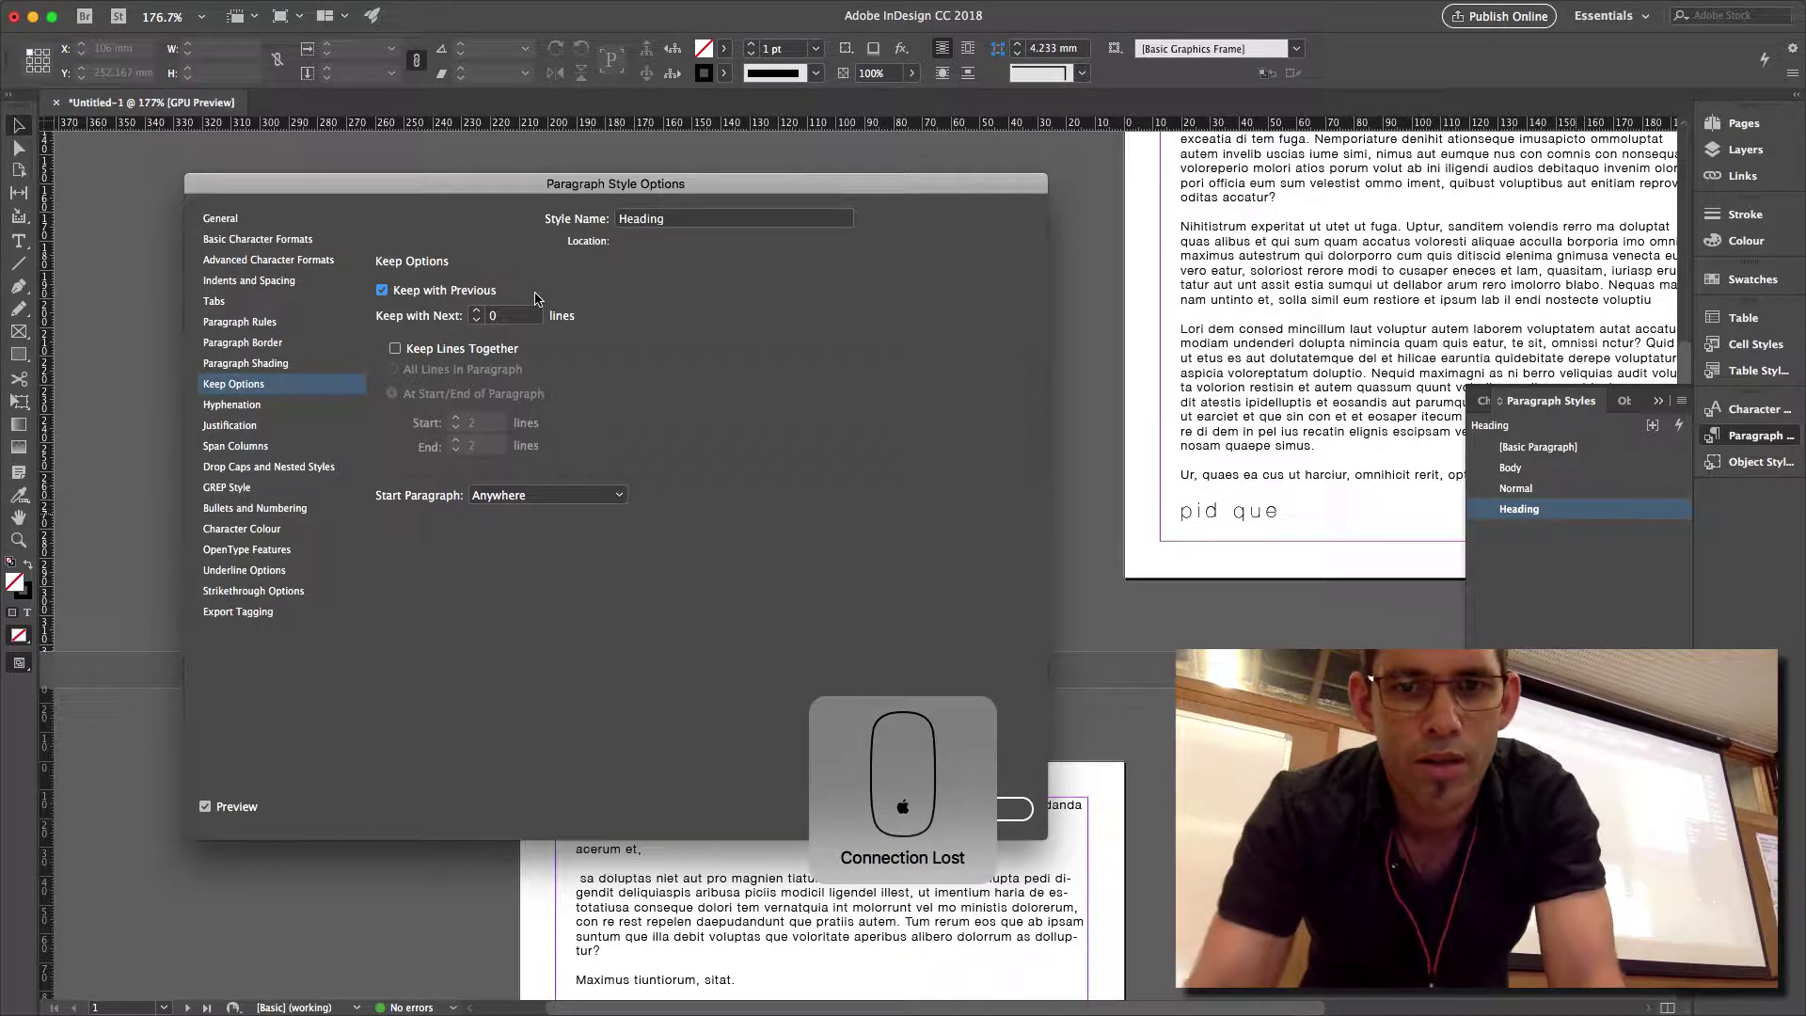
left_click(479, 312)
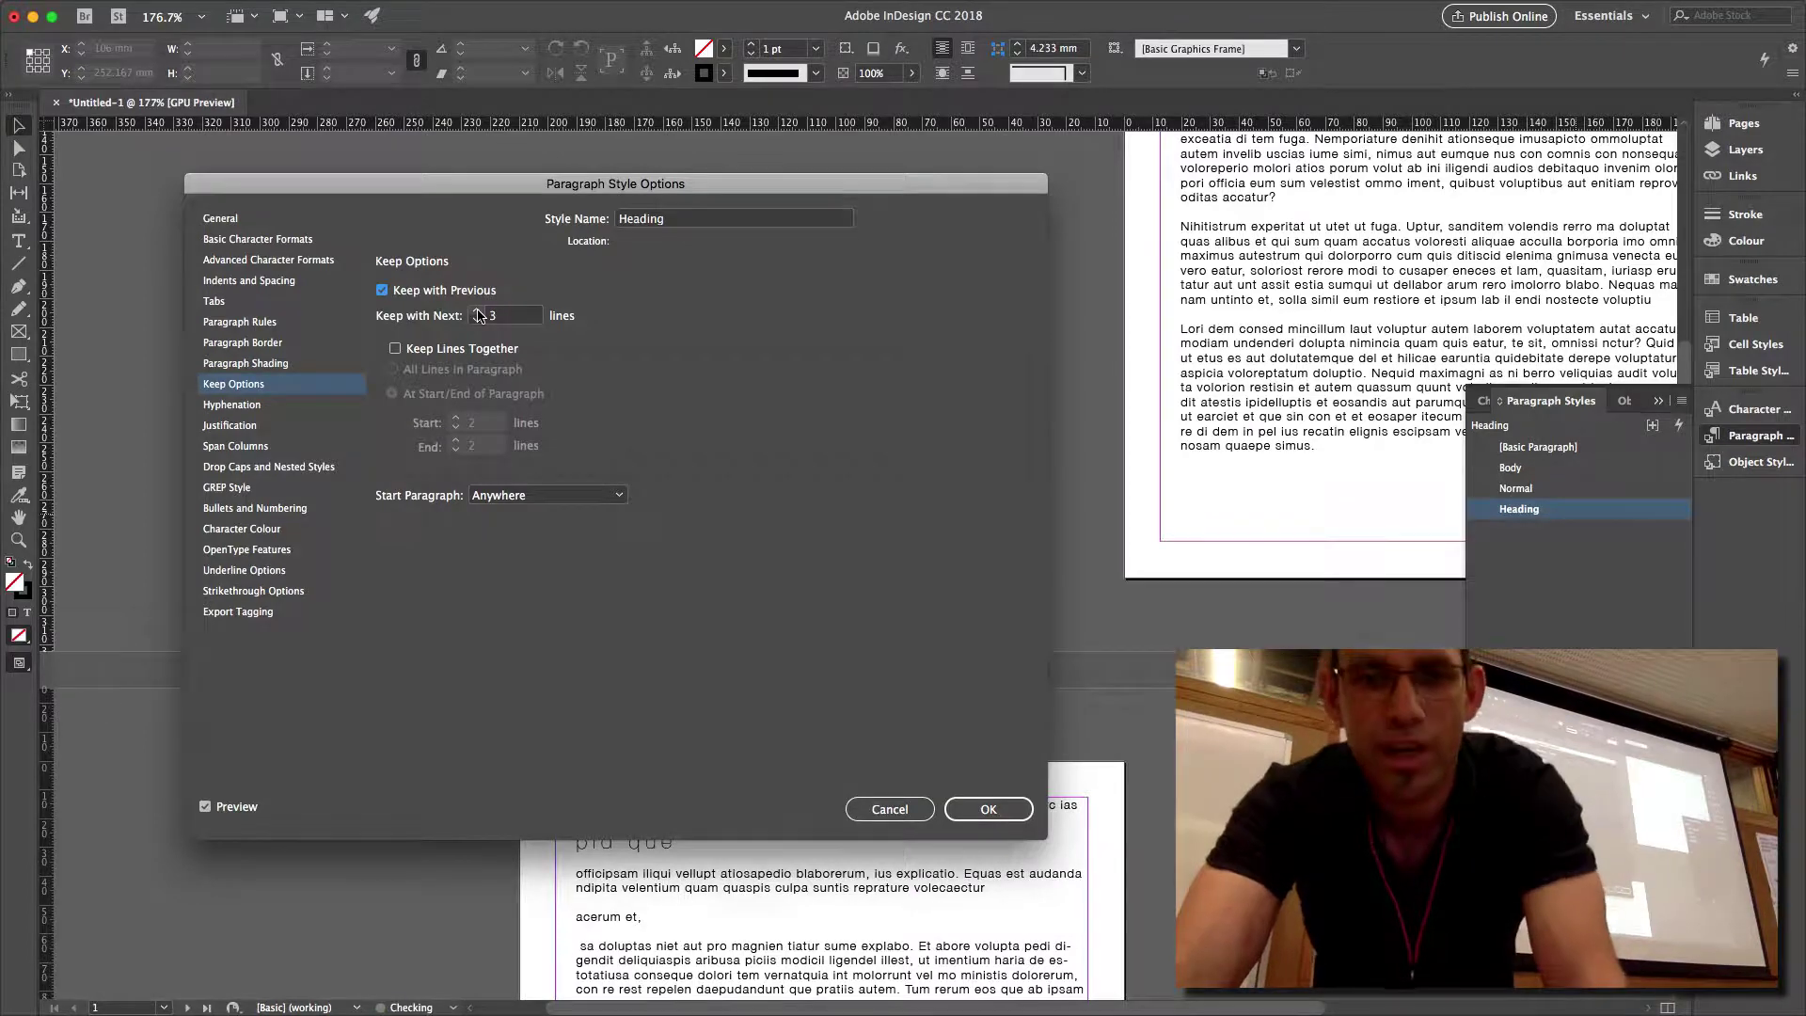
left_click_drag(479, 183, 471, 6)
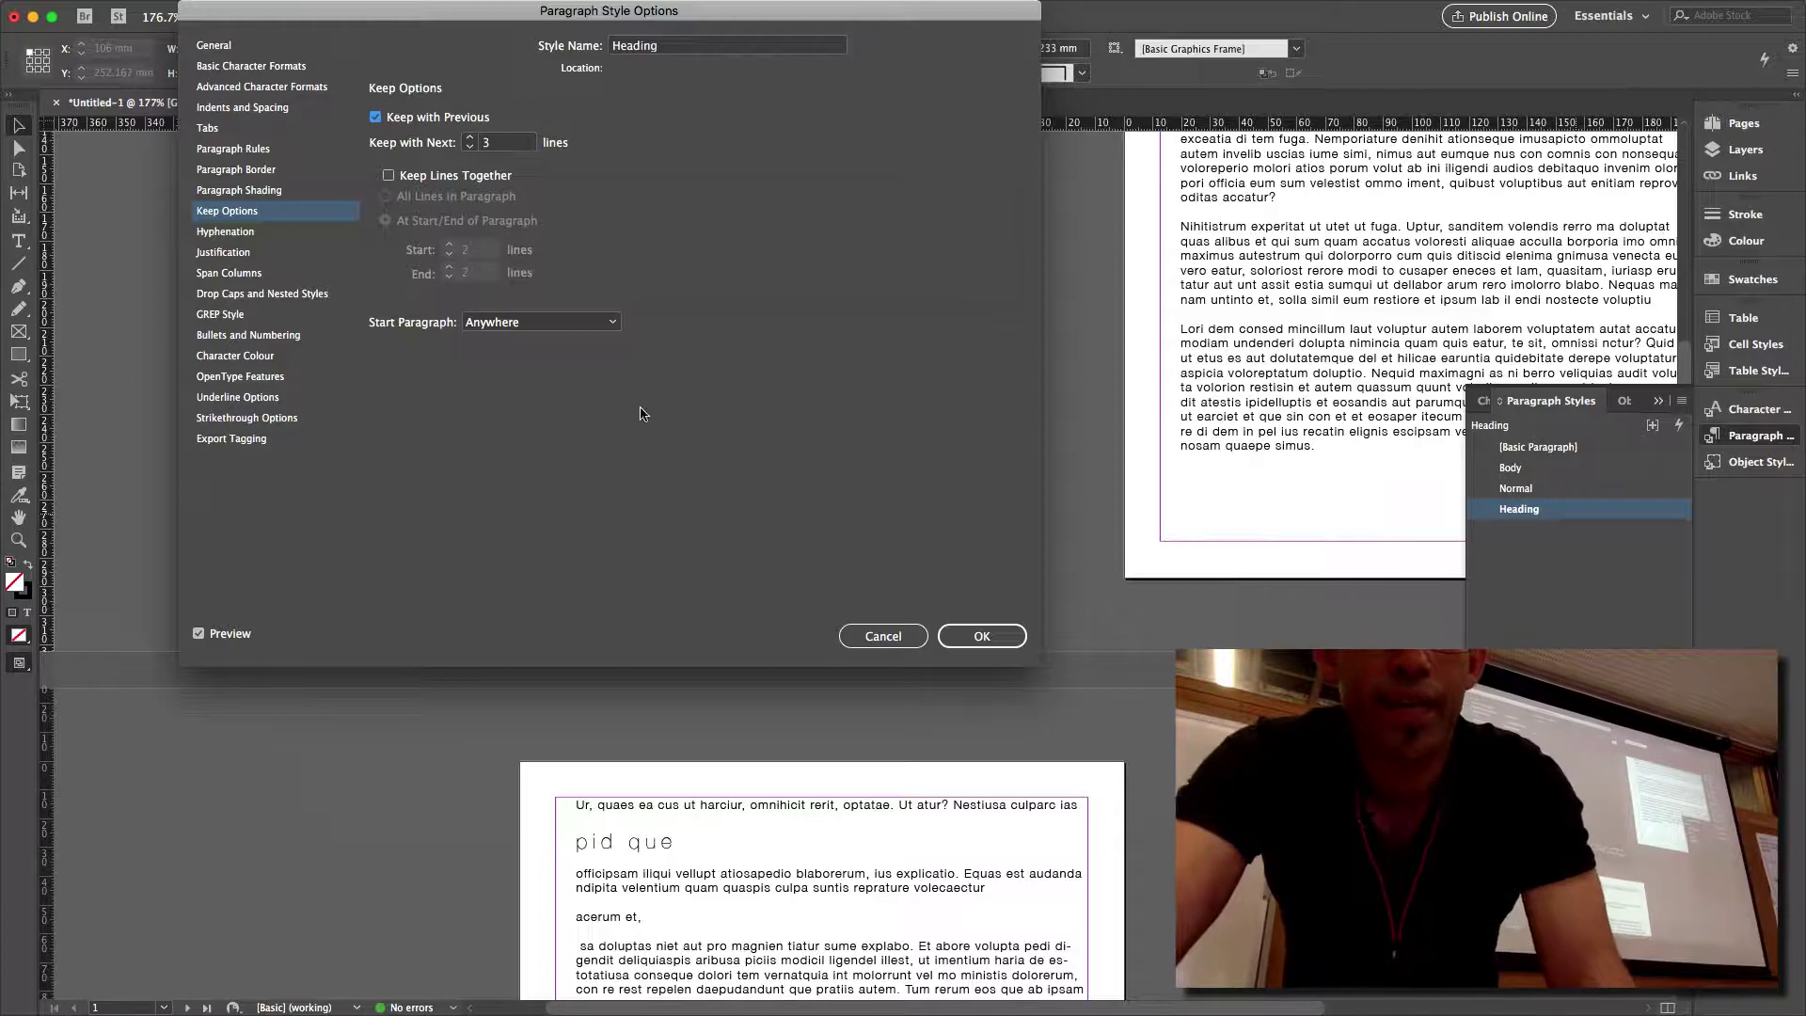
left_click(976, 637)
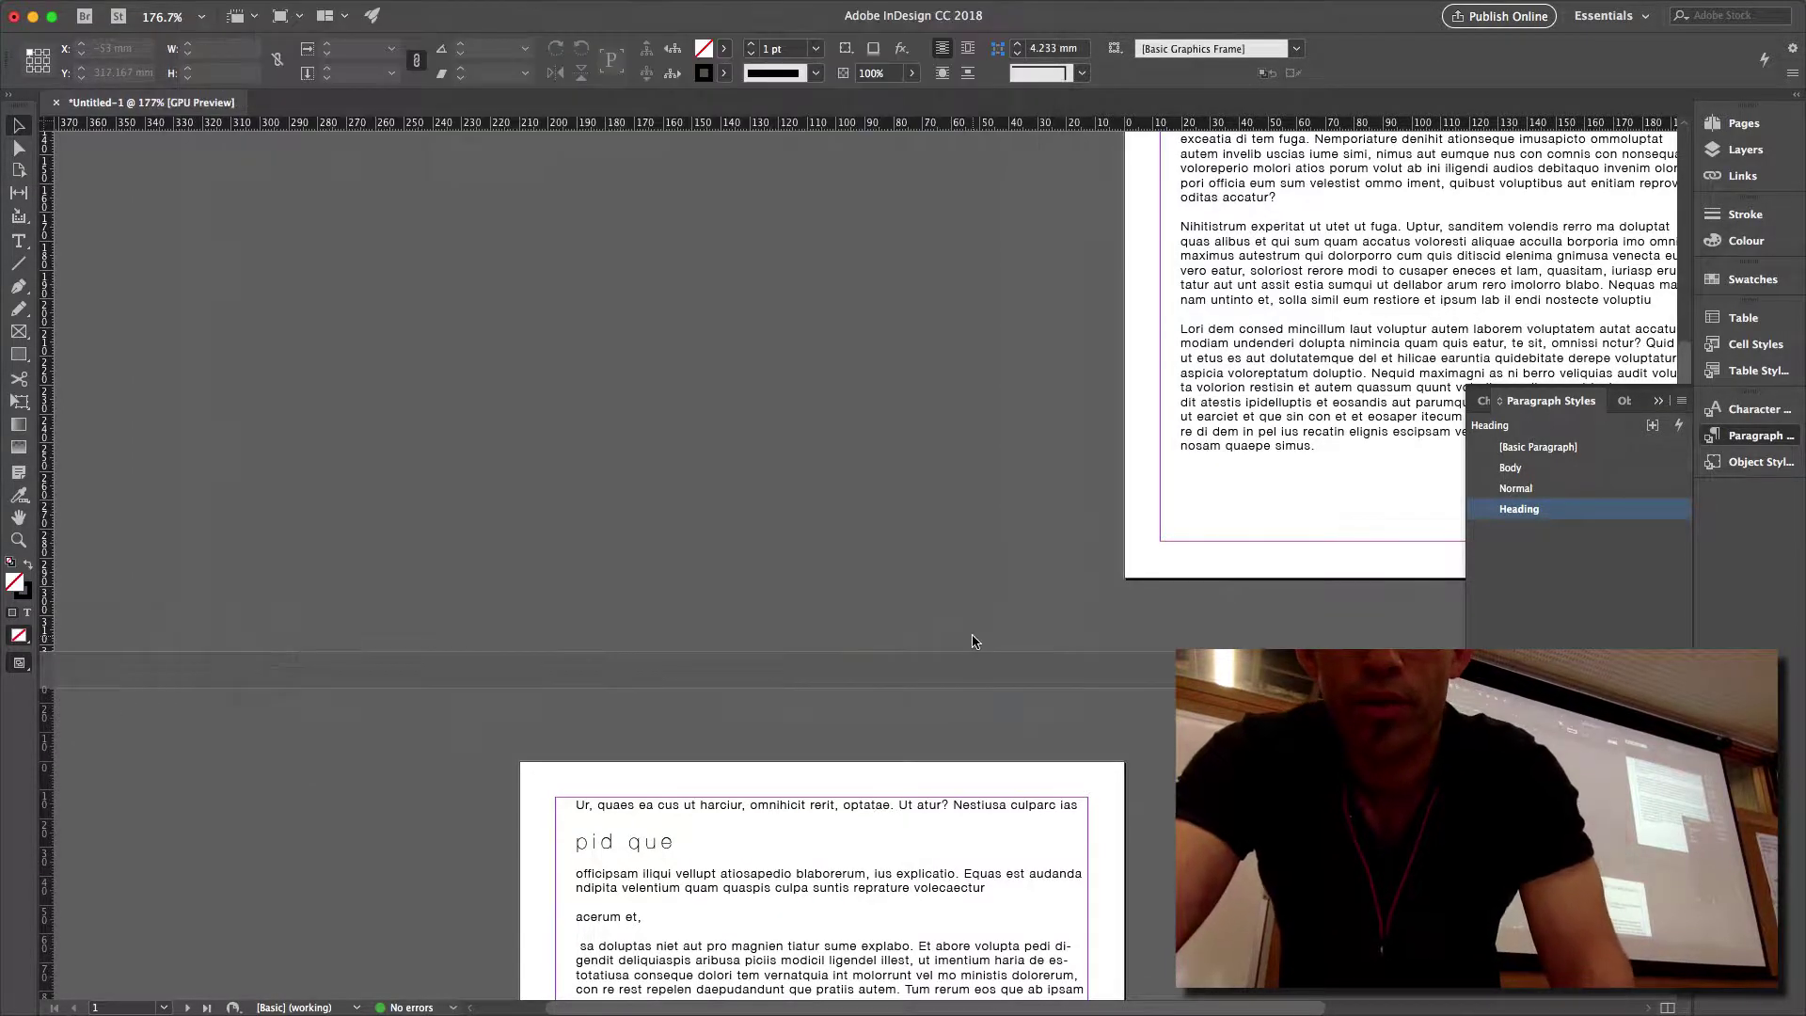
Try turning on Keep Lines Together for the Body style, turn it back off and accept the settings.
double_click(1257, 397)
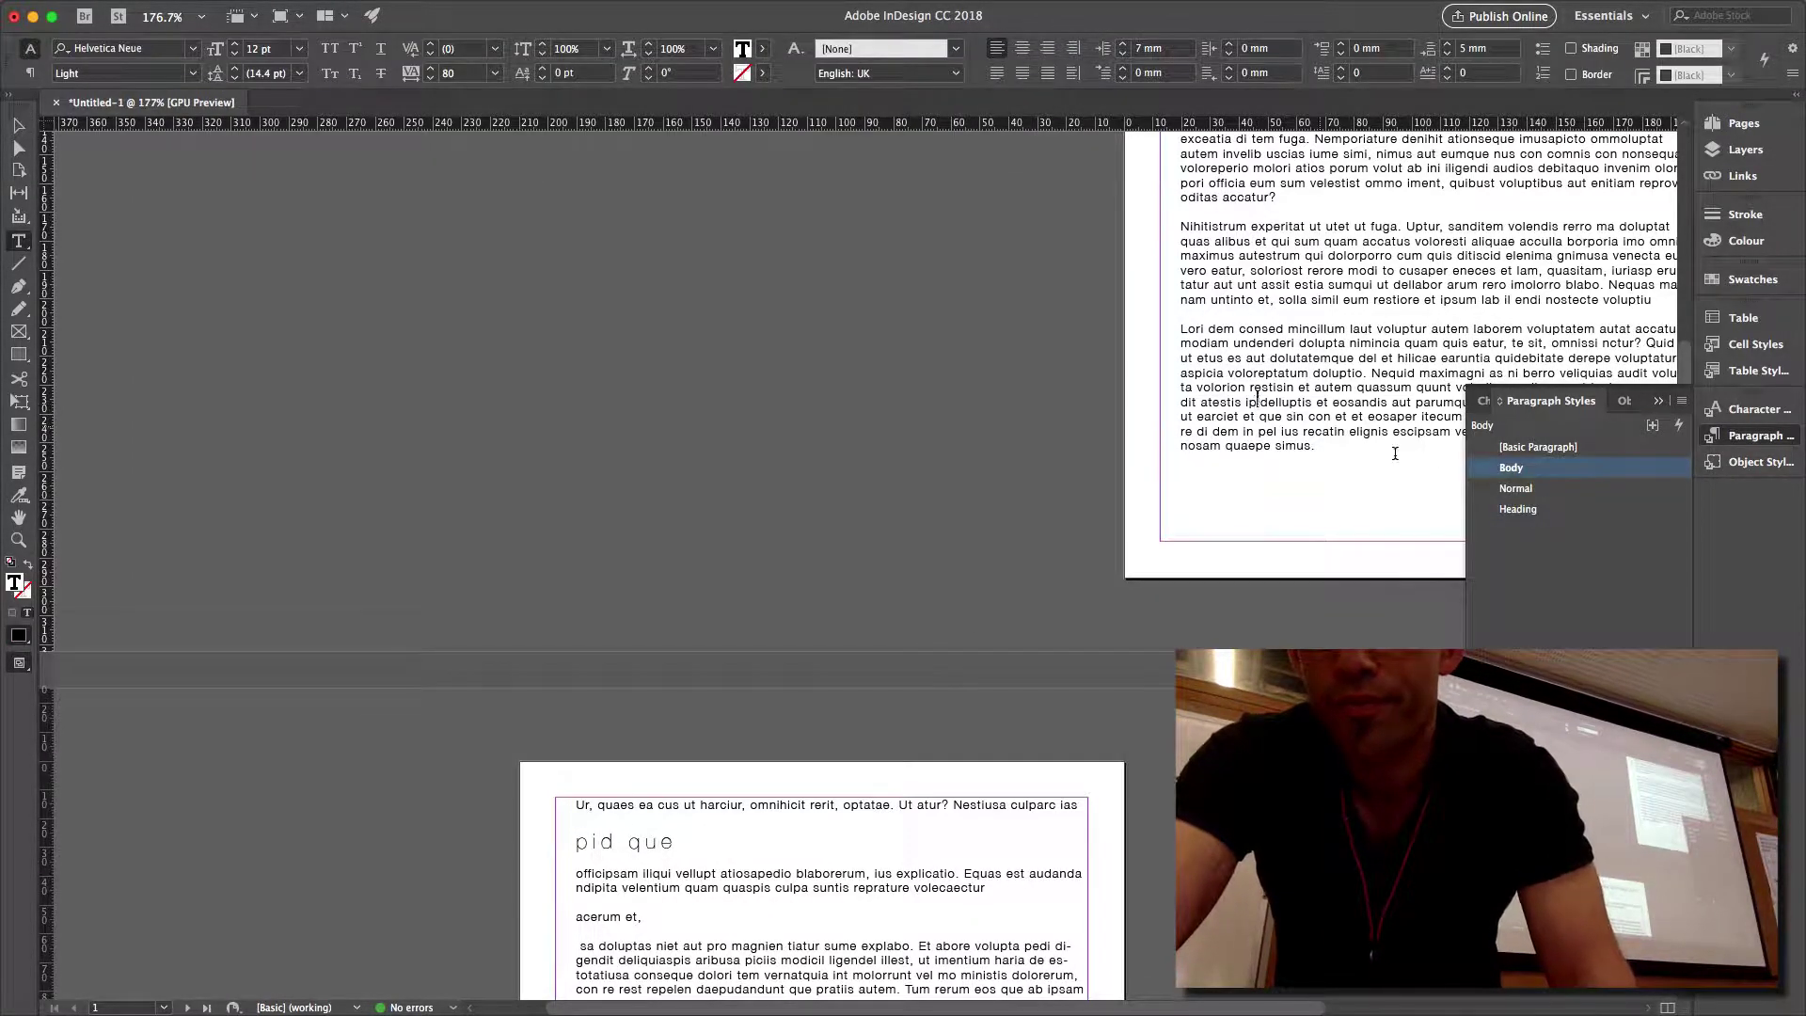
double_click(1512, 467)
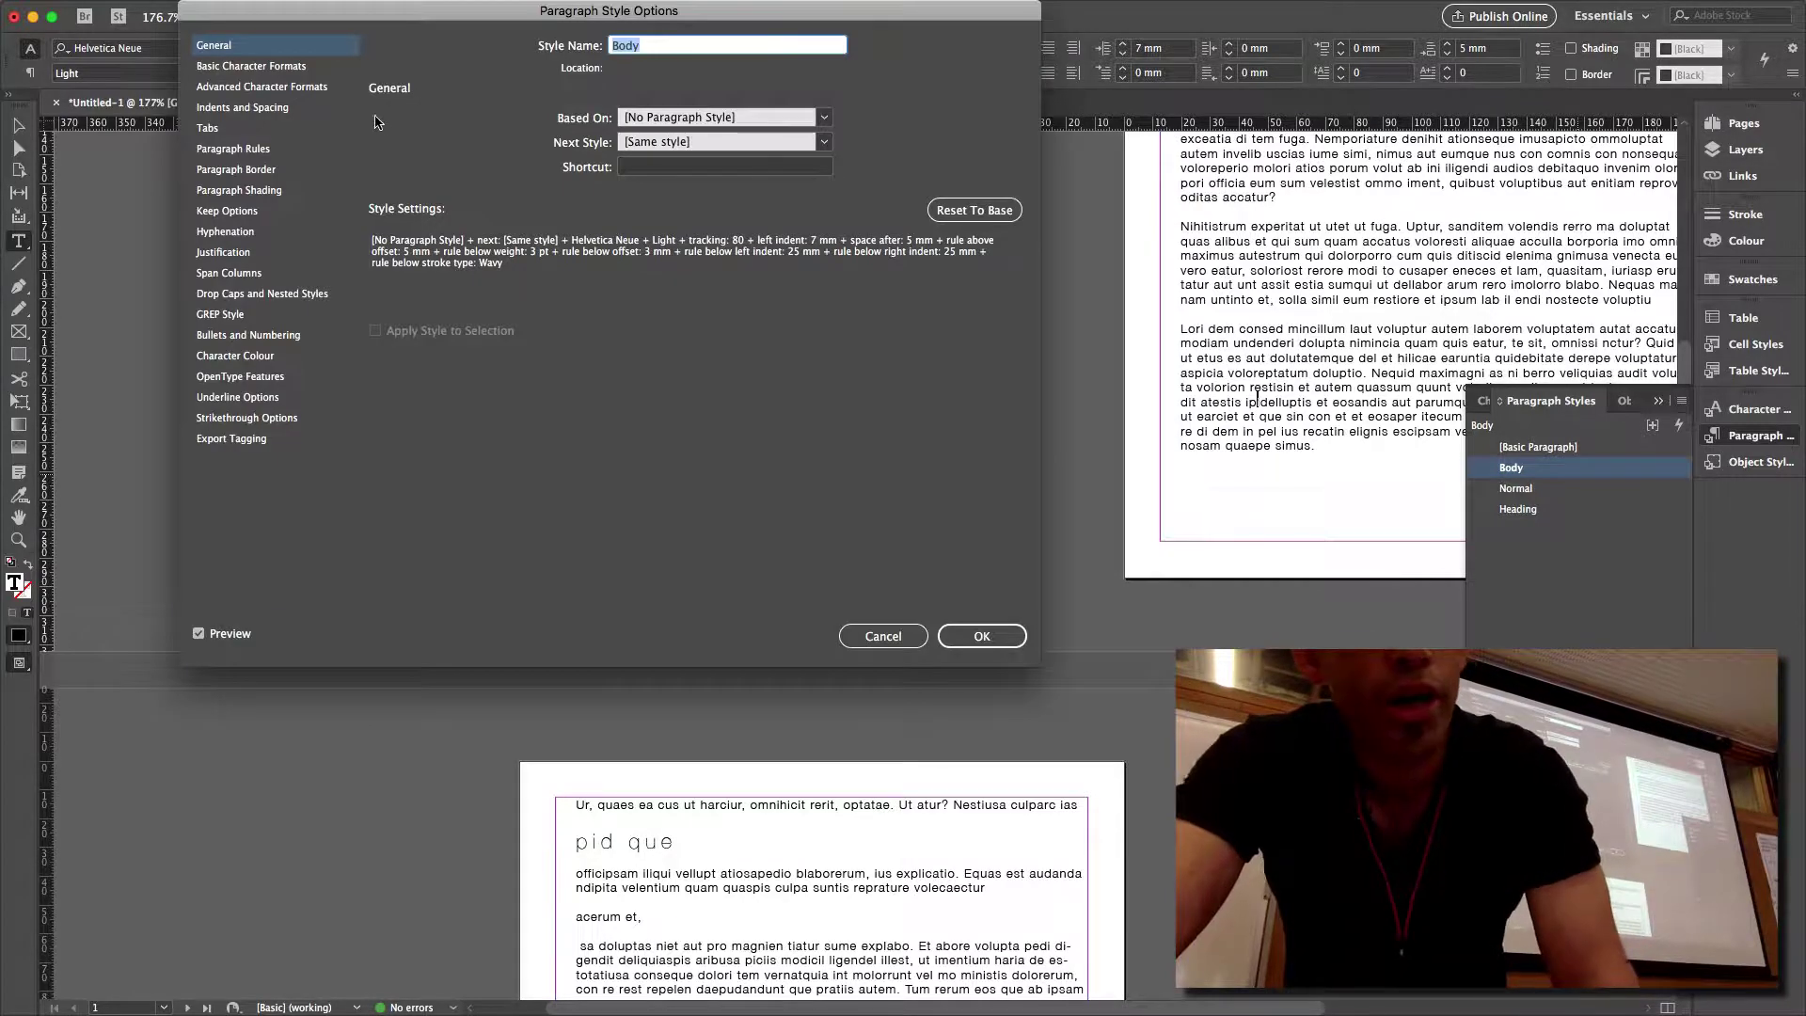
left_click(217, 212)
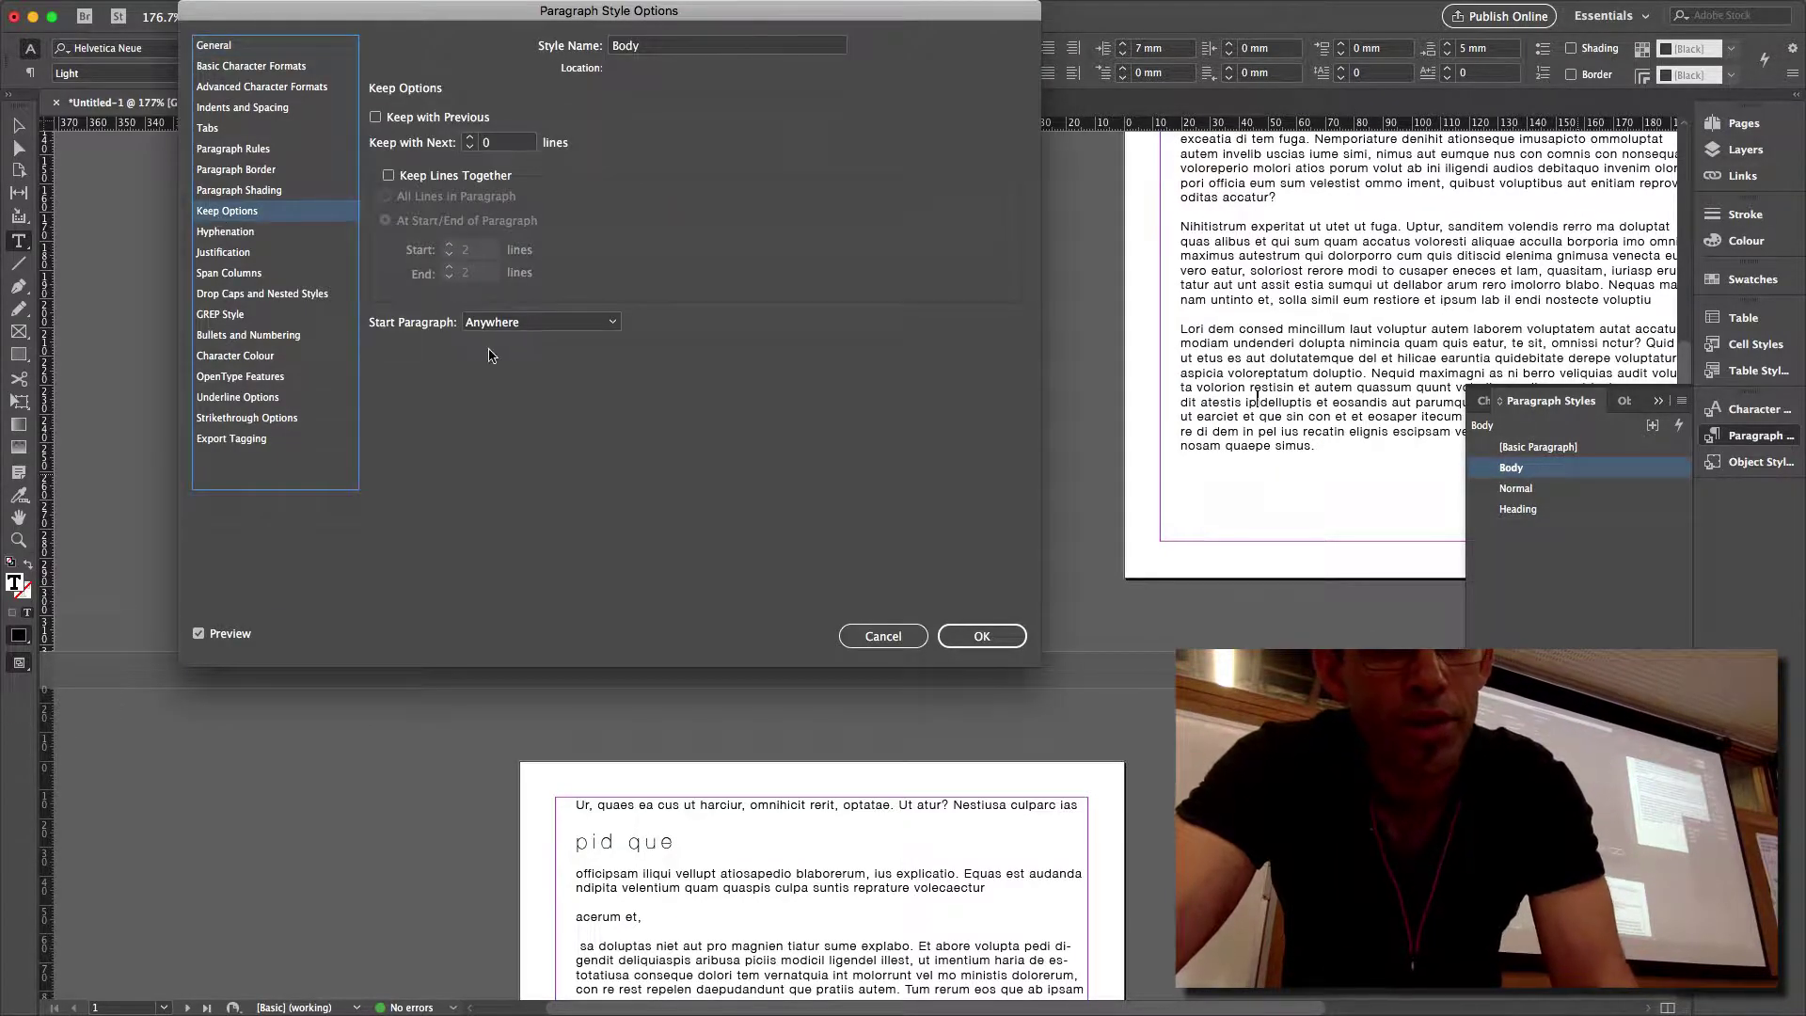
left_click(388, 176)
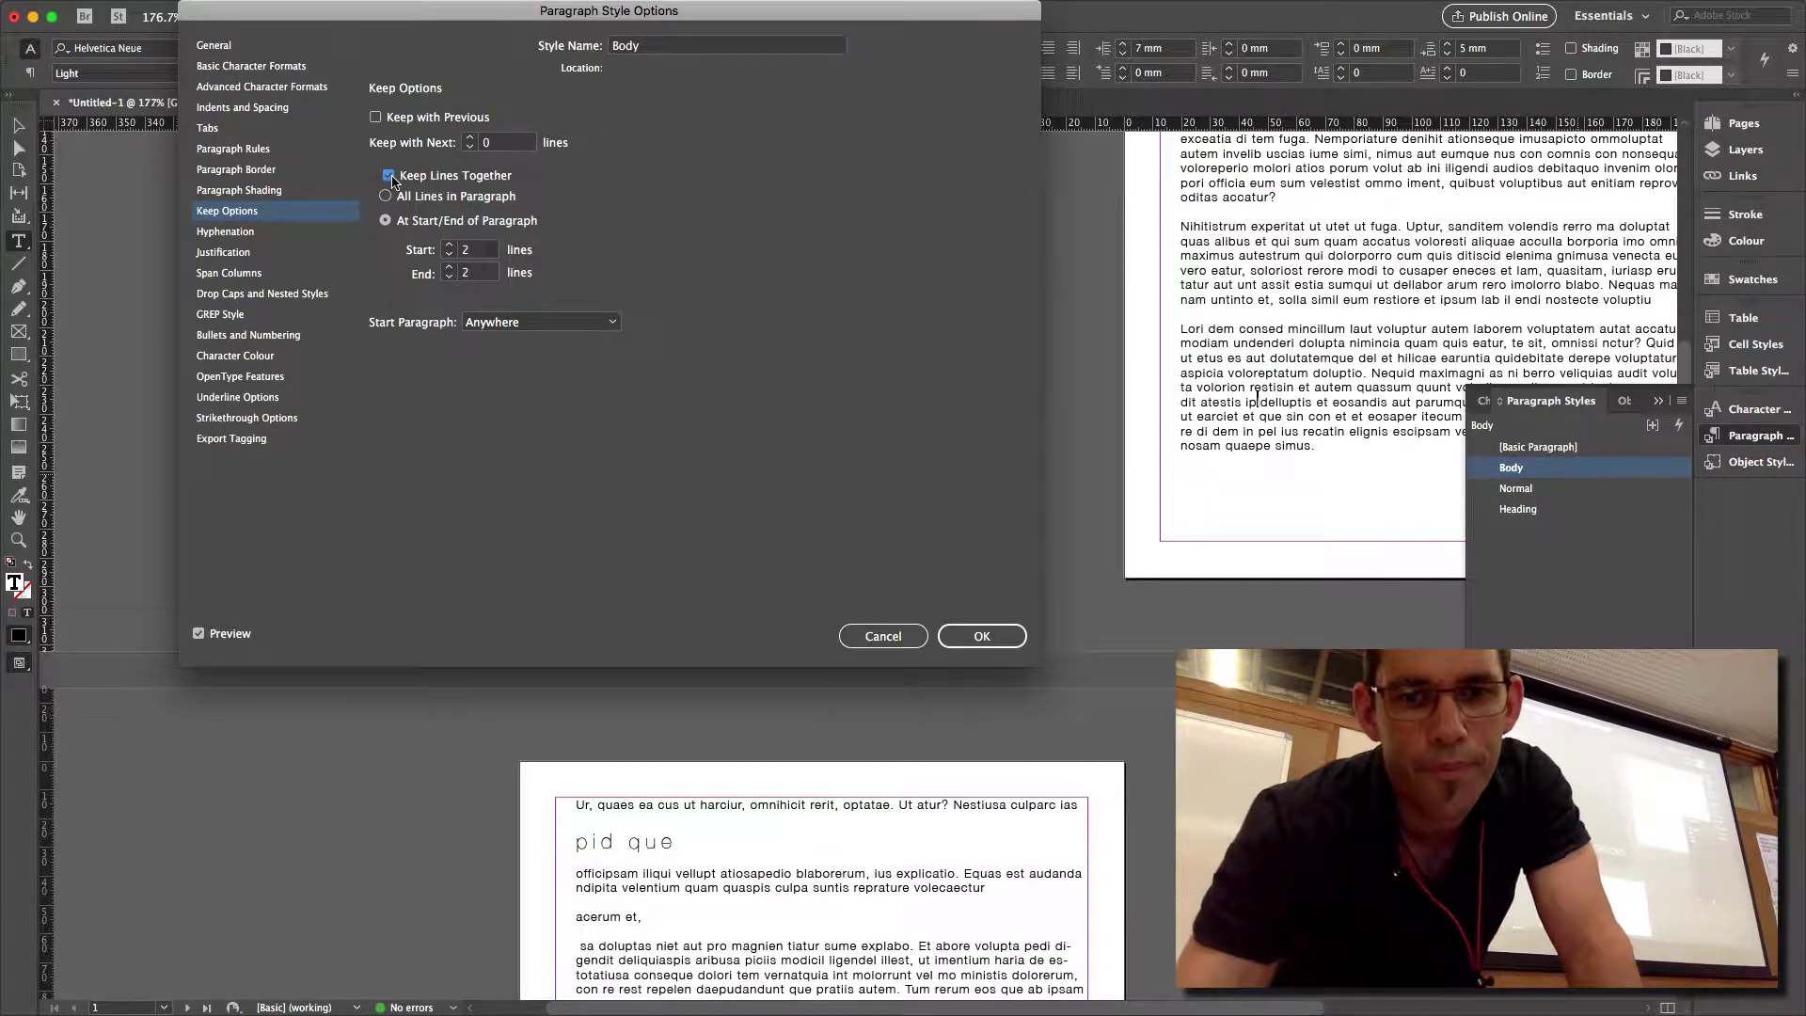
left_click(391, 177)
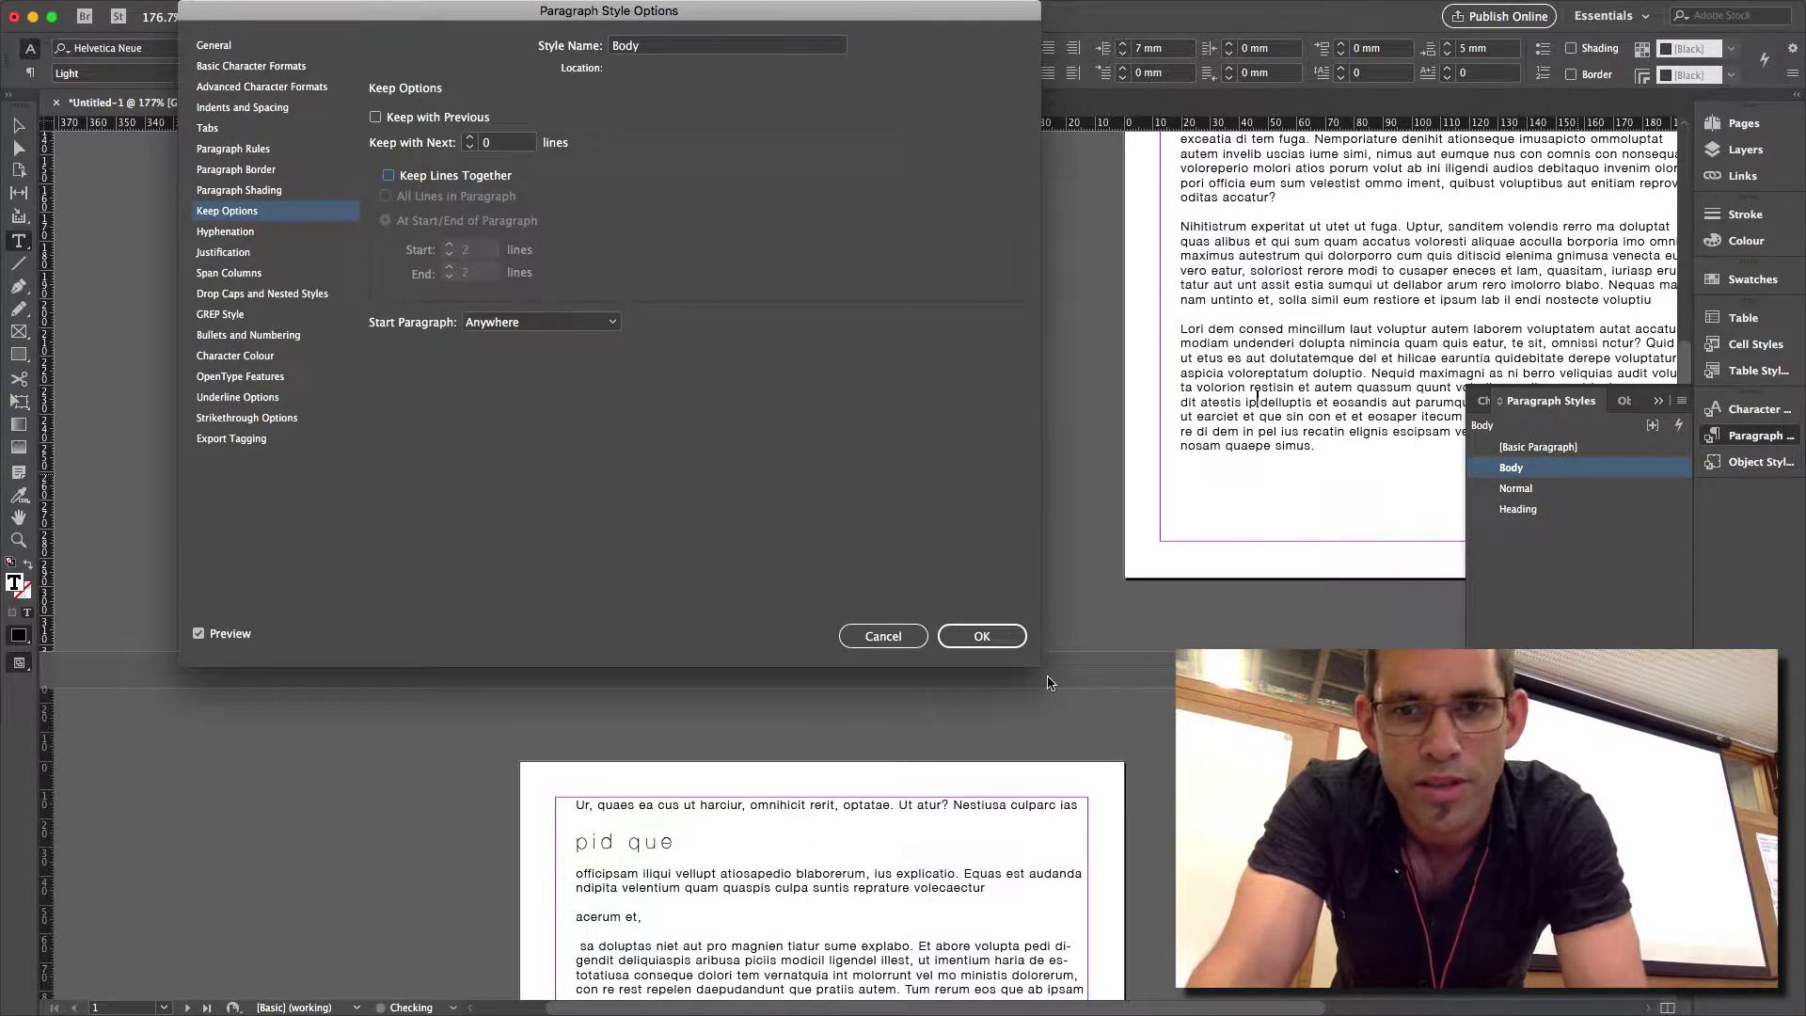
left_click(978, 636)
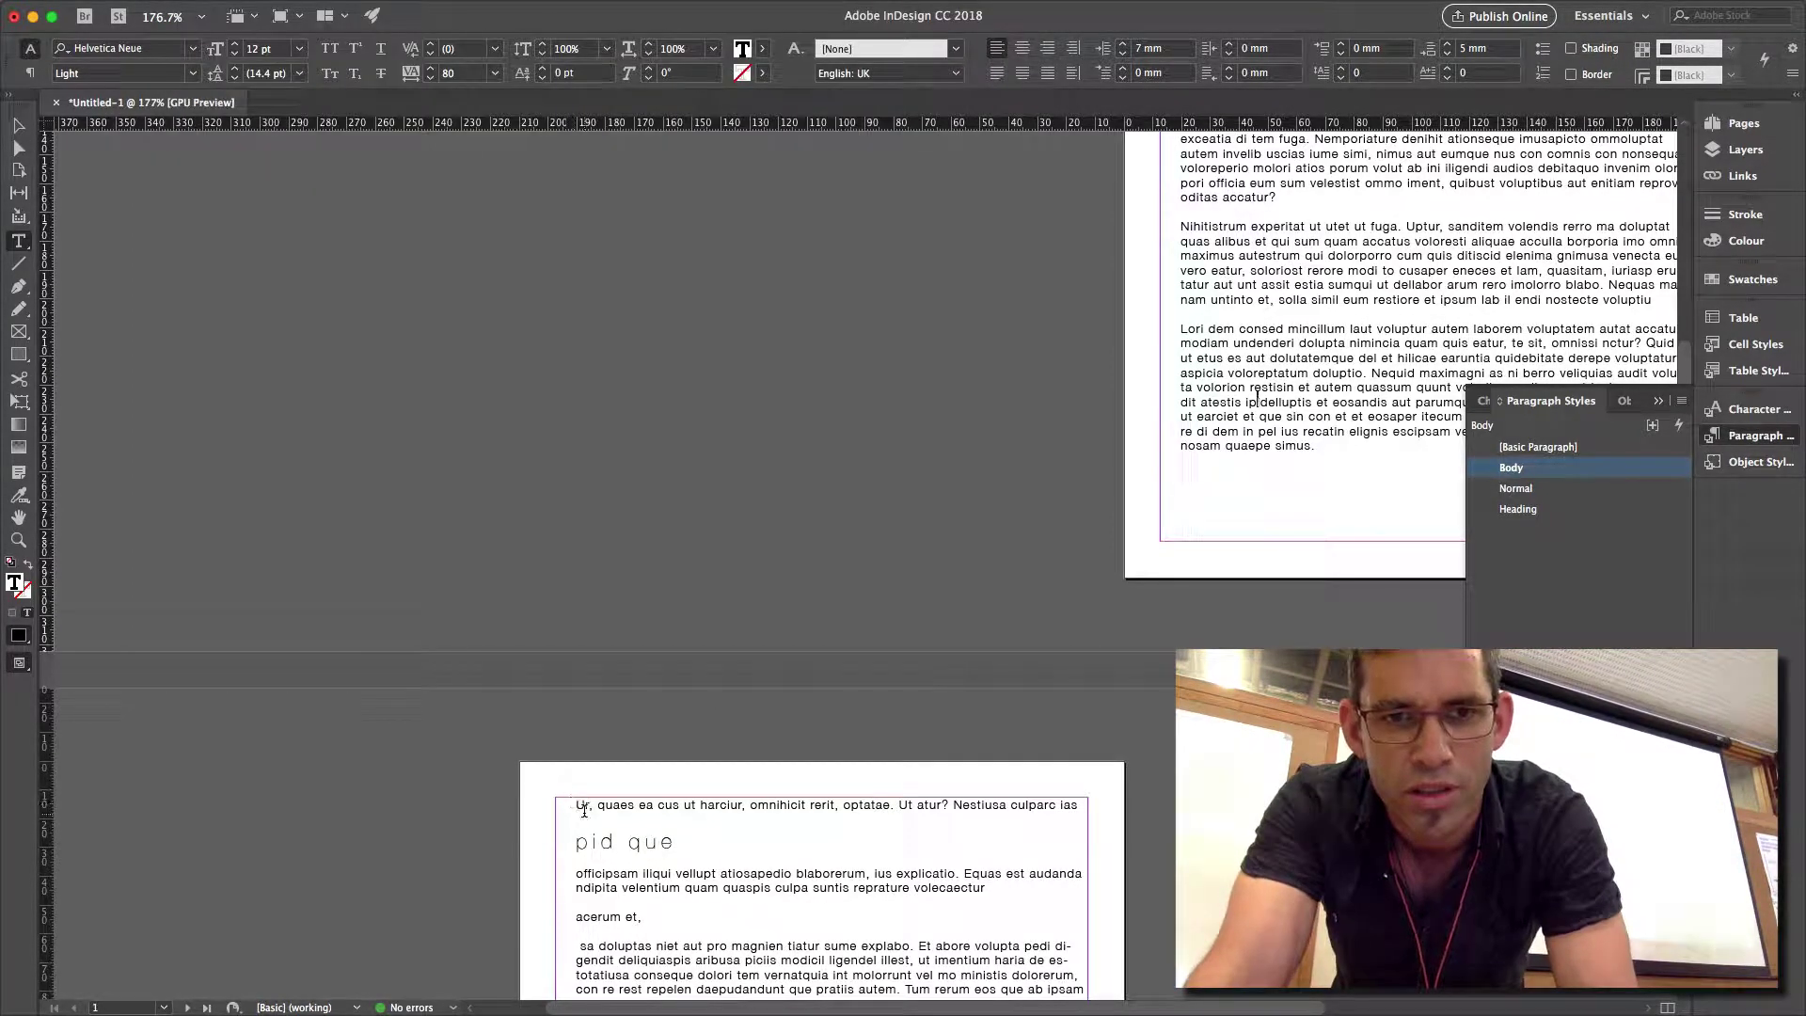
Join the paragraph starting "Ur, quaes" on page 2 to the end of the last paragraph on page 1.
left_click(574, 877)
key("BackSpace")
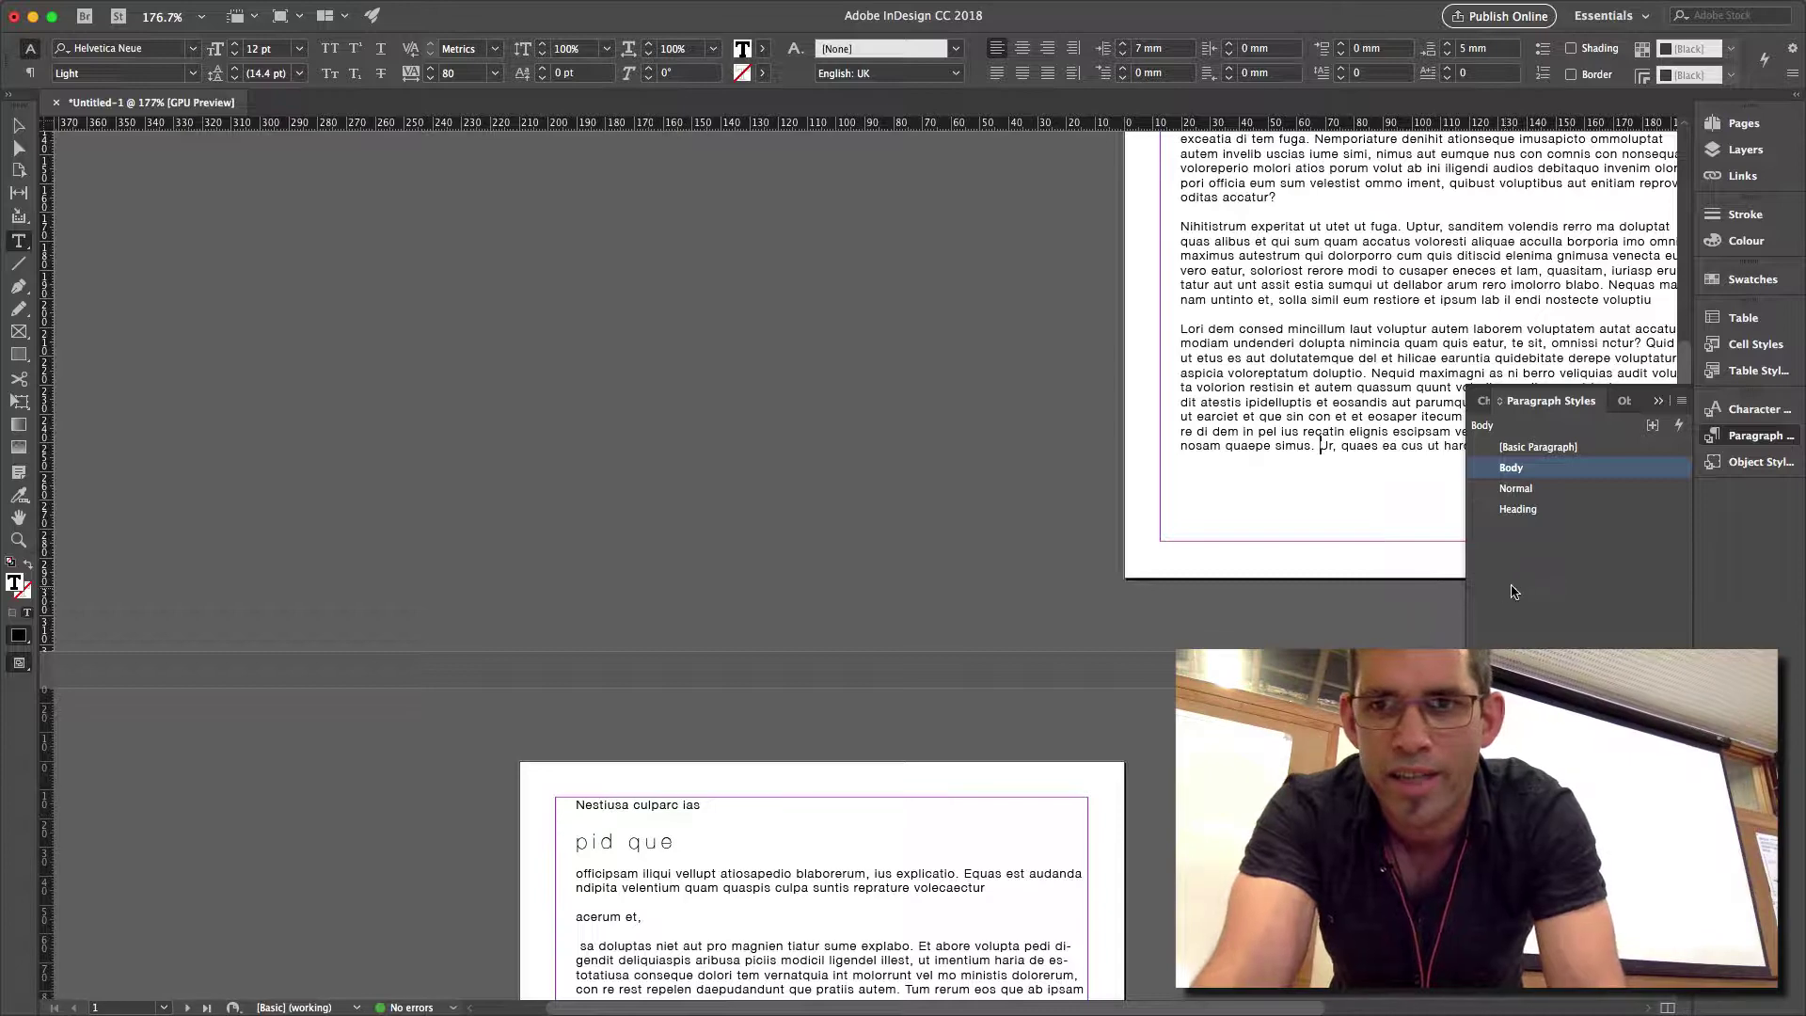
Turn on Keep Lines Together for the Body style, with 3 lines at the start and 3 lines at the end of paragraphs.
double_click(1580, 478)
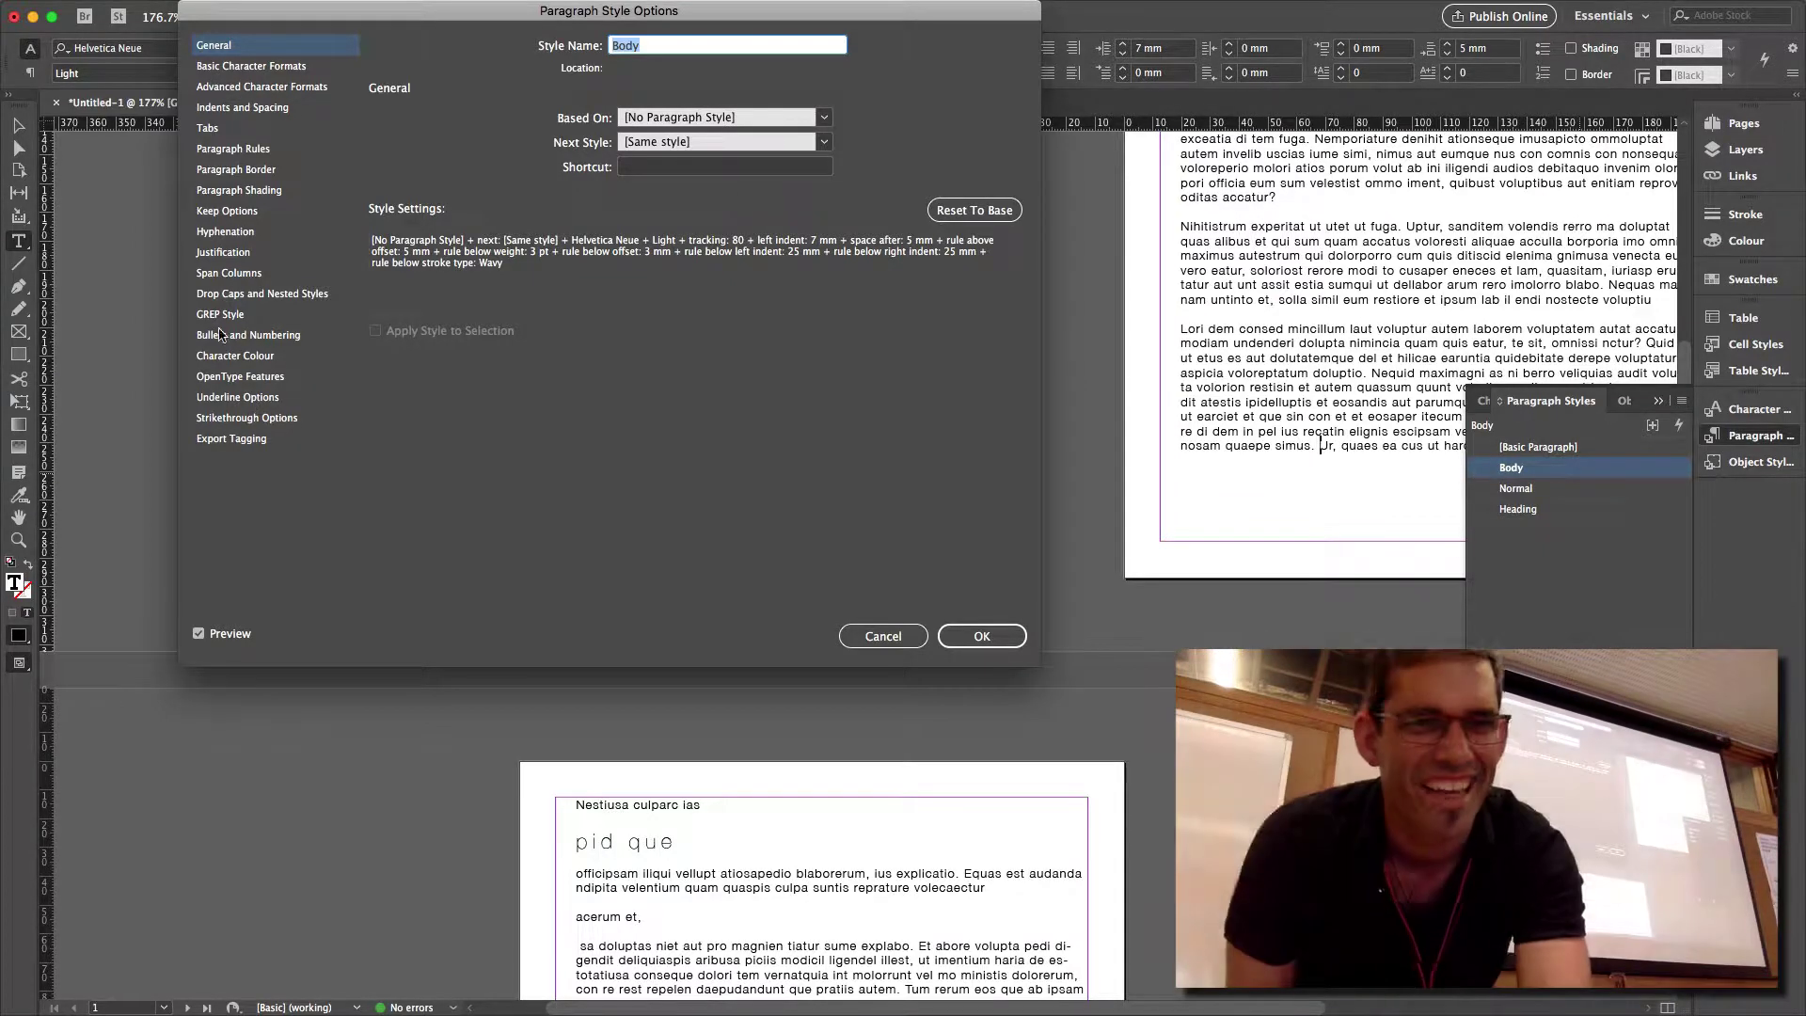
left_click(269, 109)
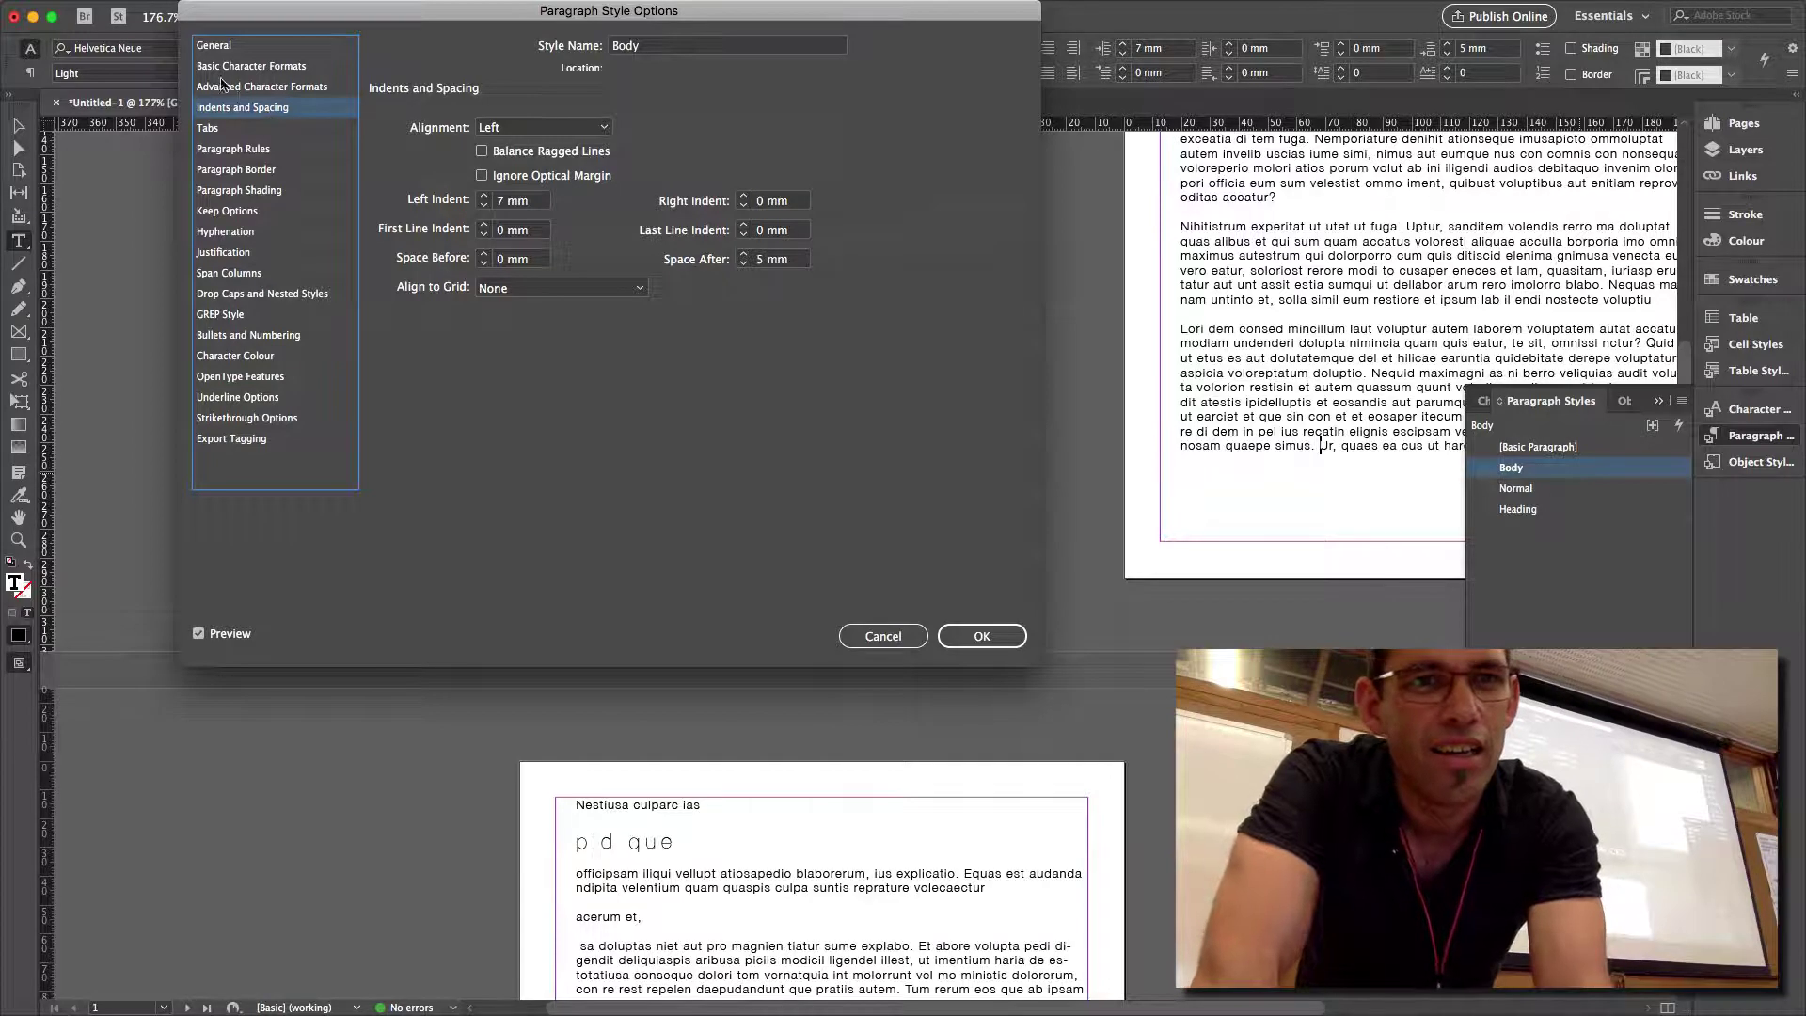
left_click(263, 213)
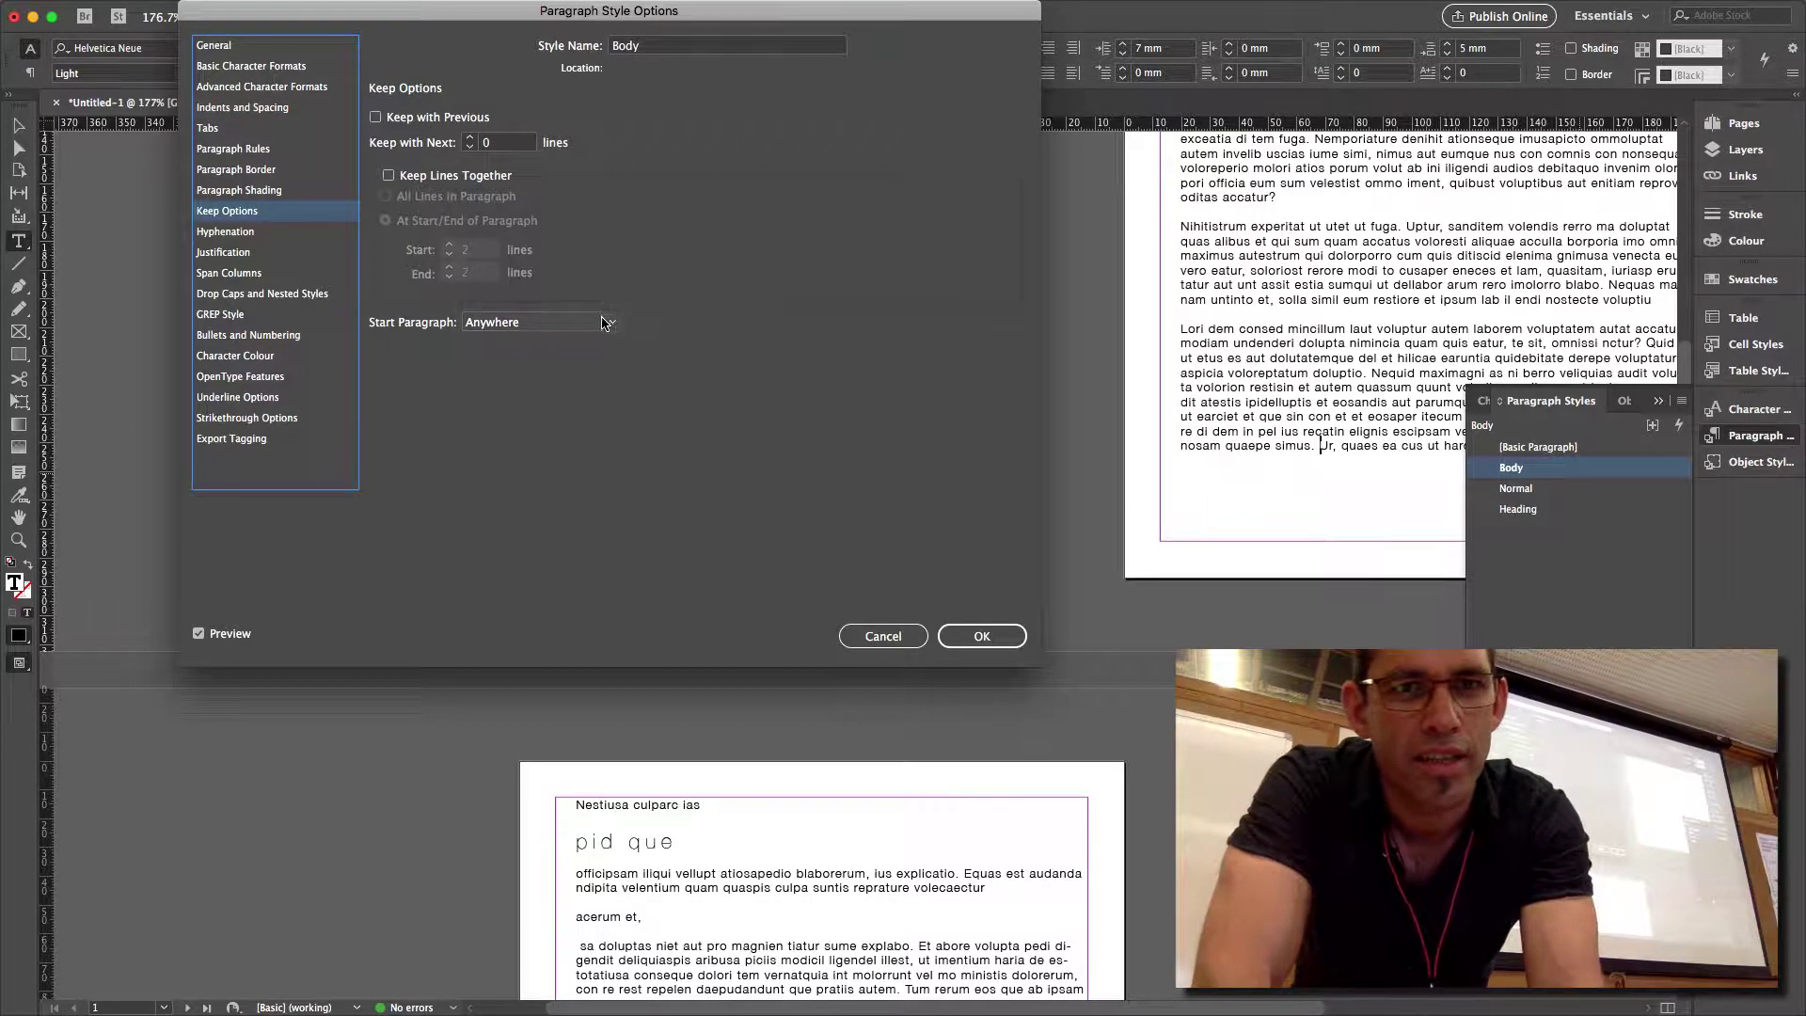
left_click(407, 177)
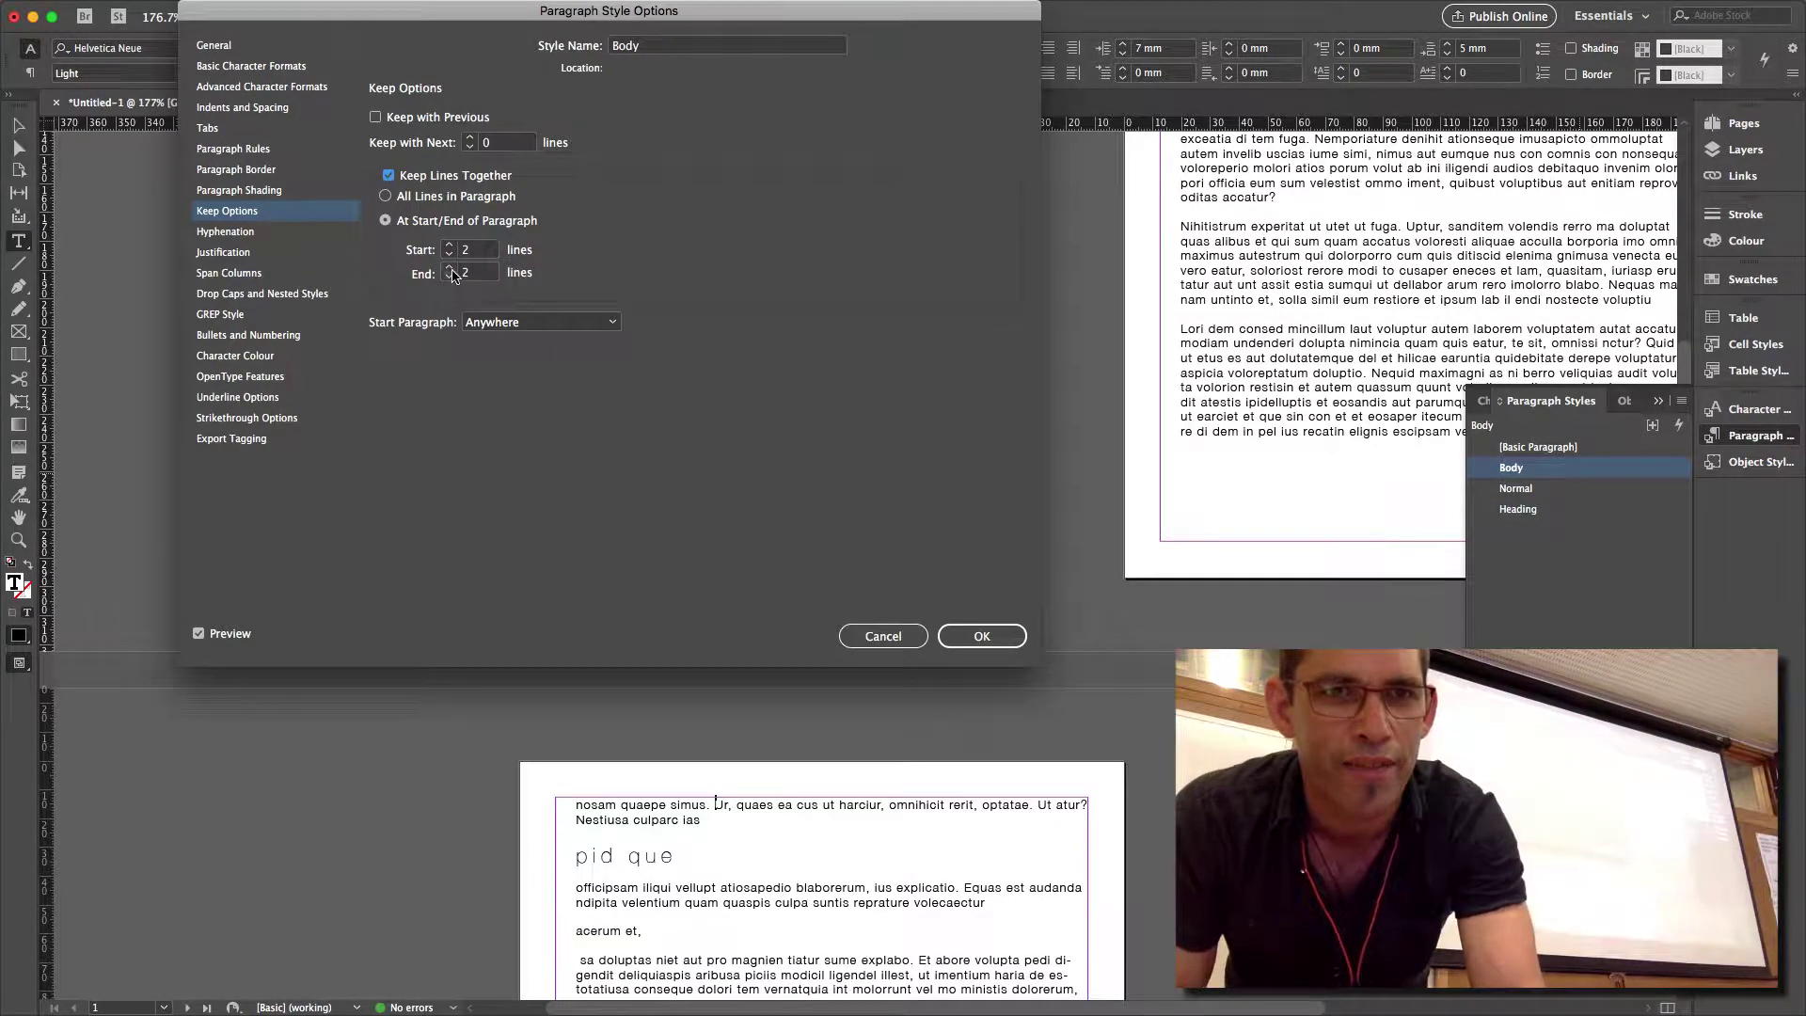
left_click(450, 269)
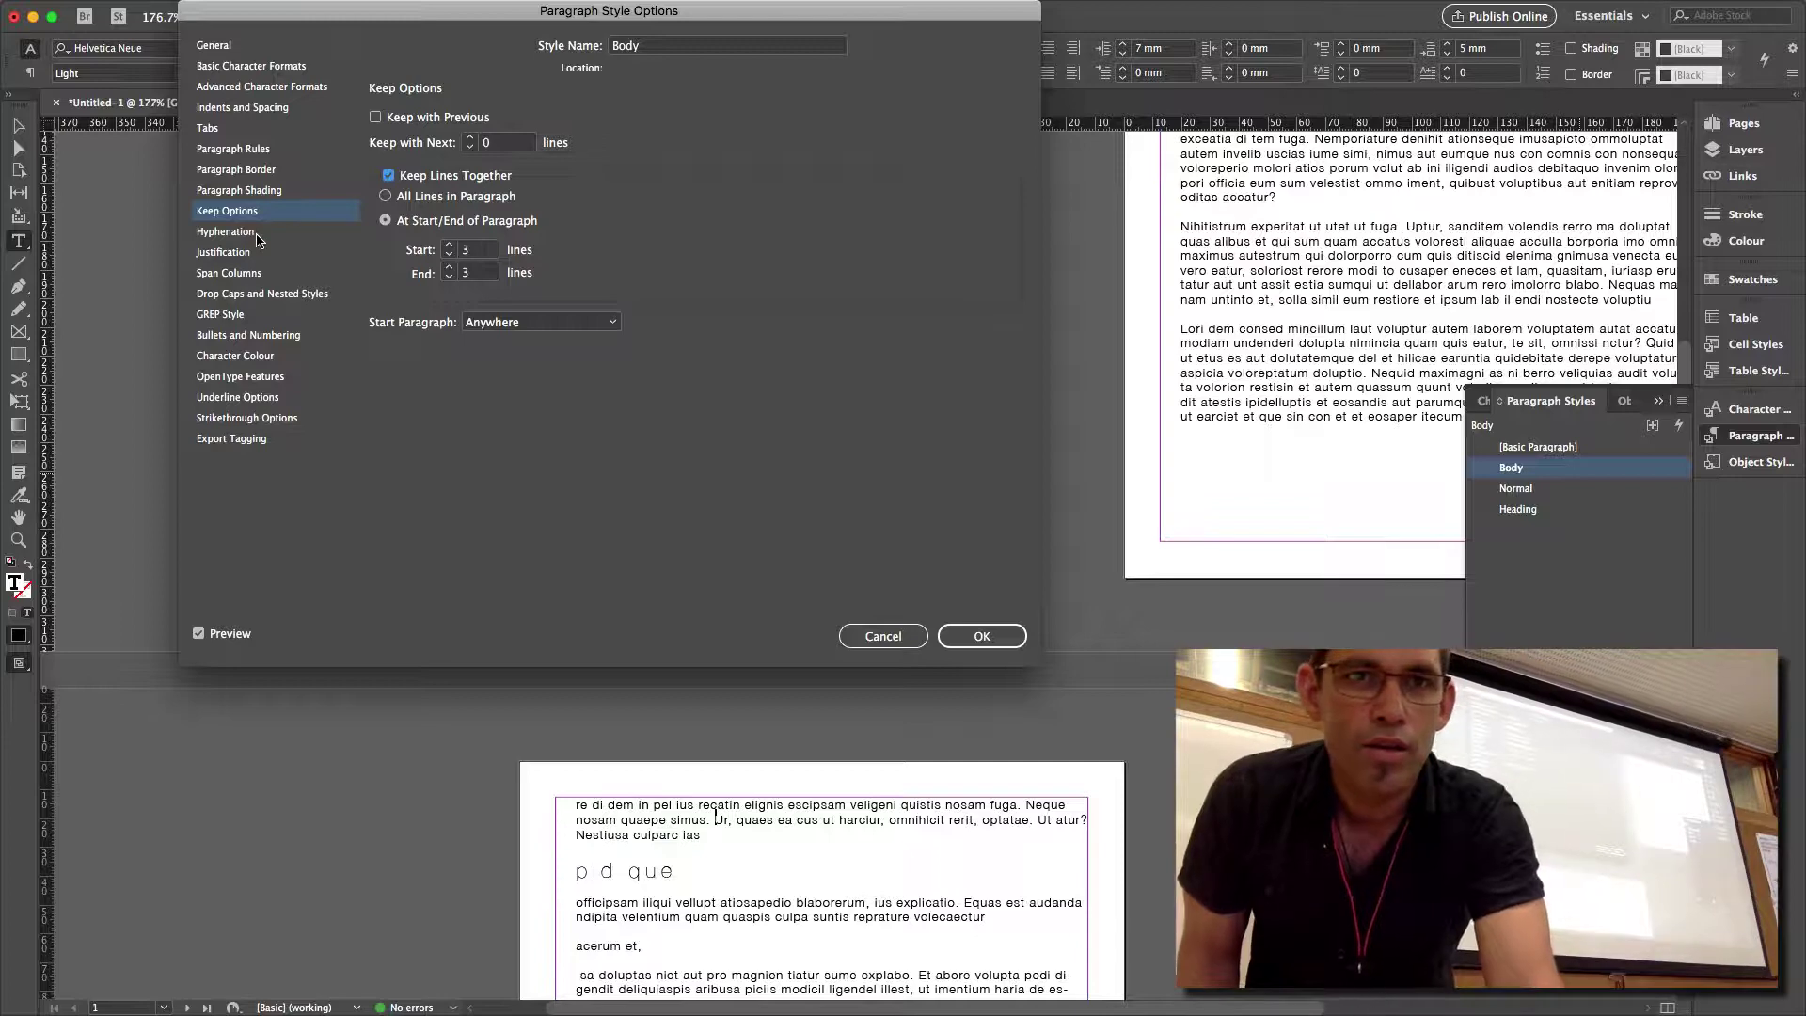
left_click(226, 232)
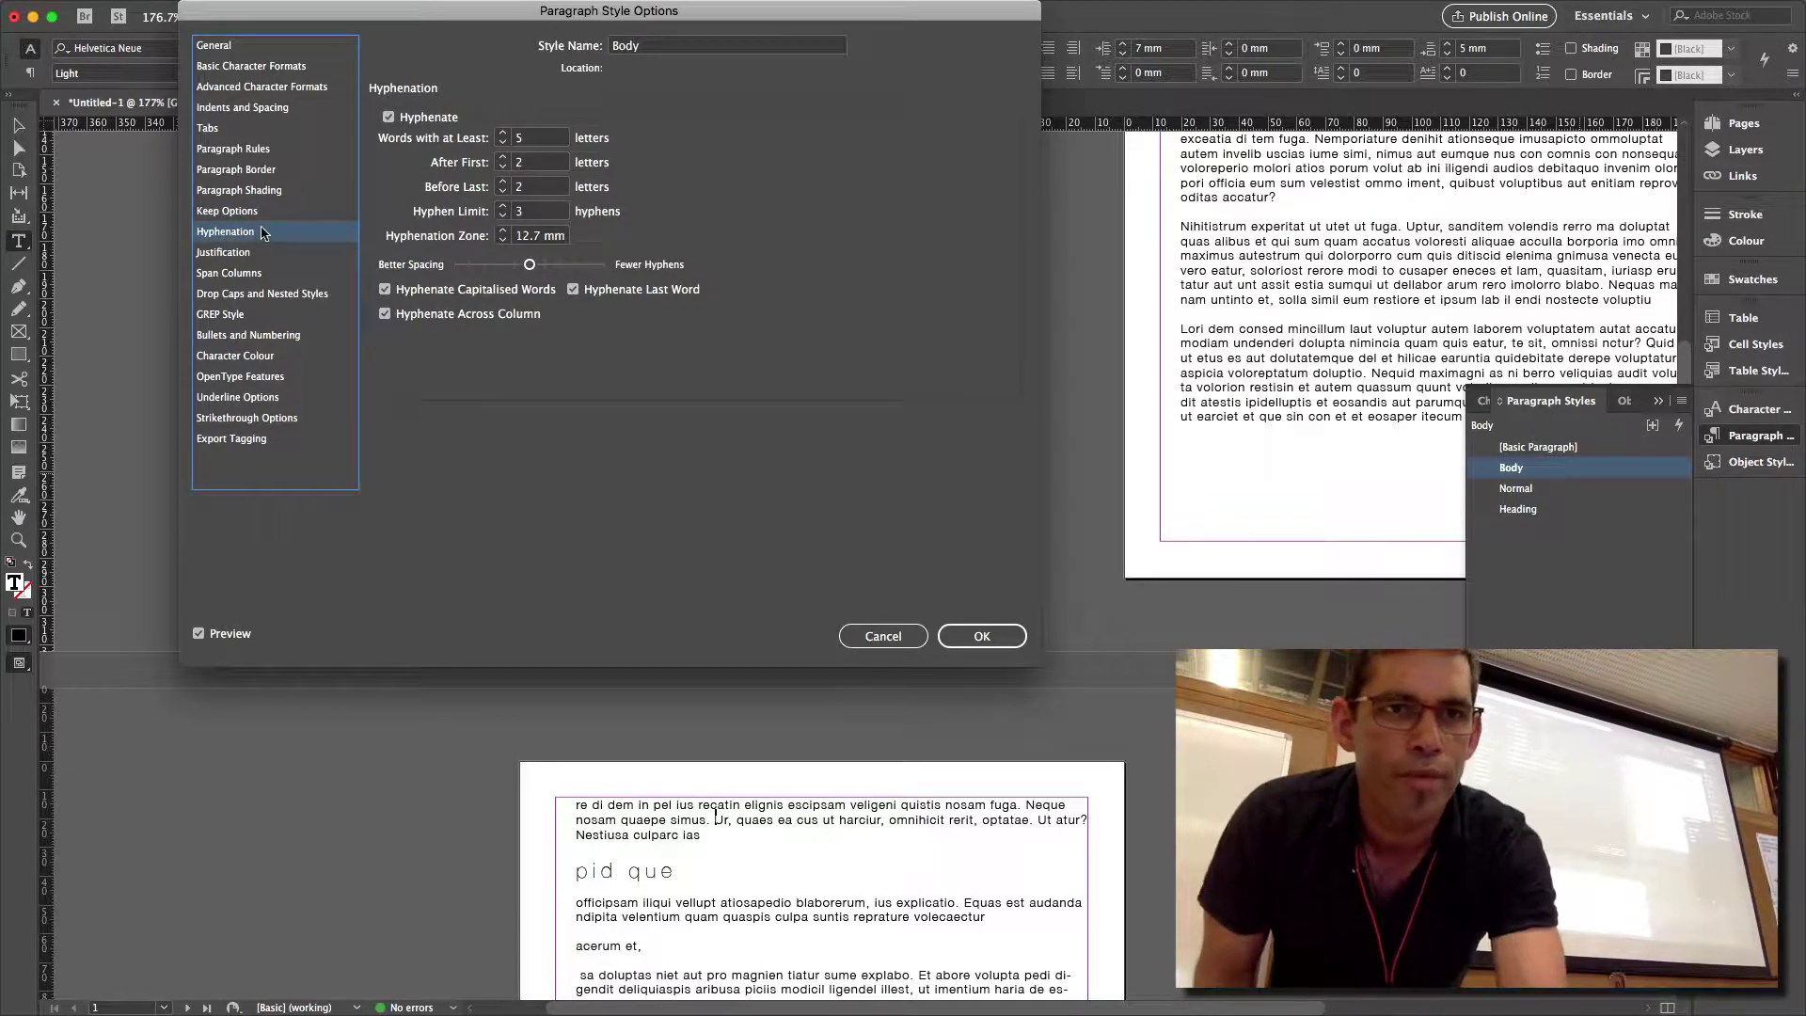
left_click(263, 217)
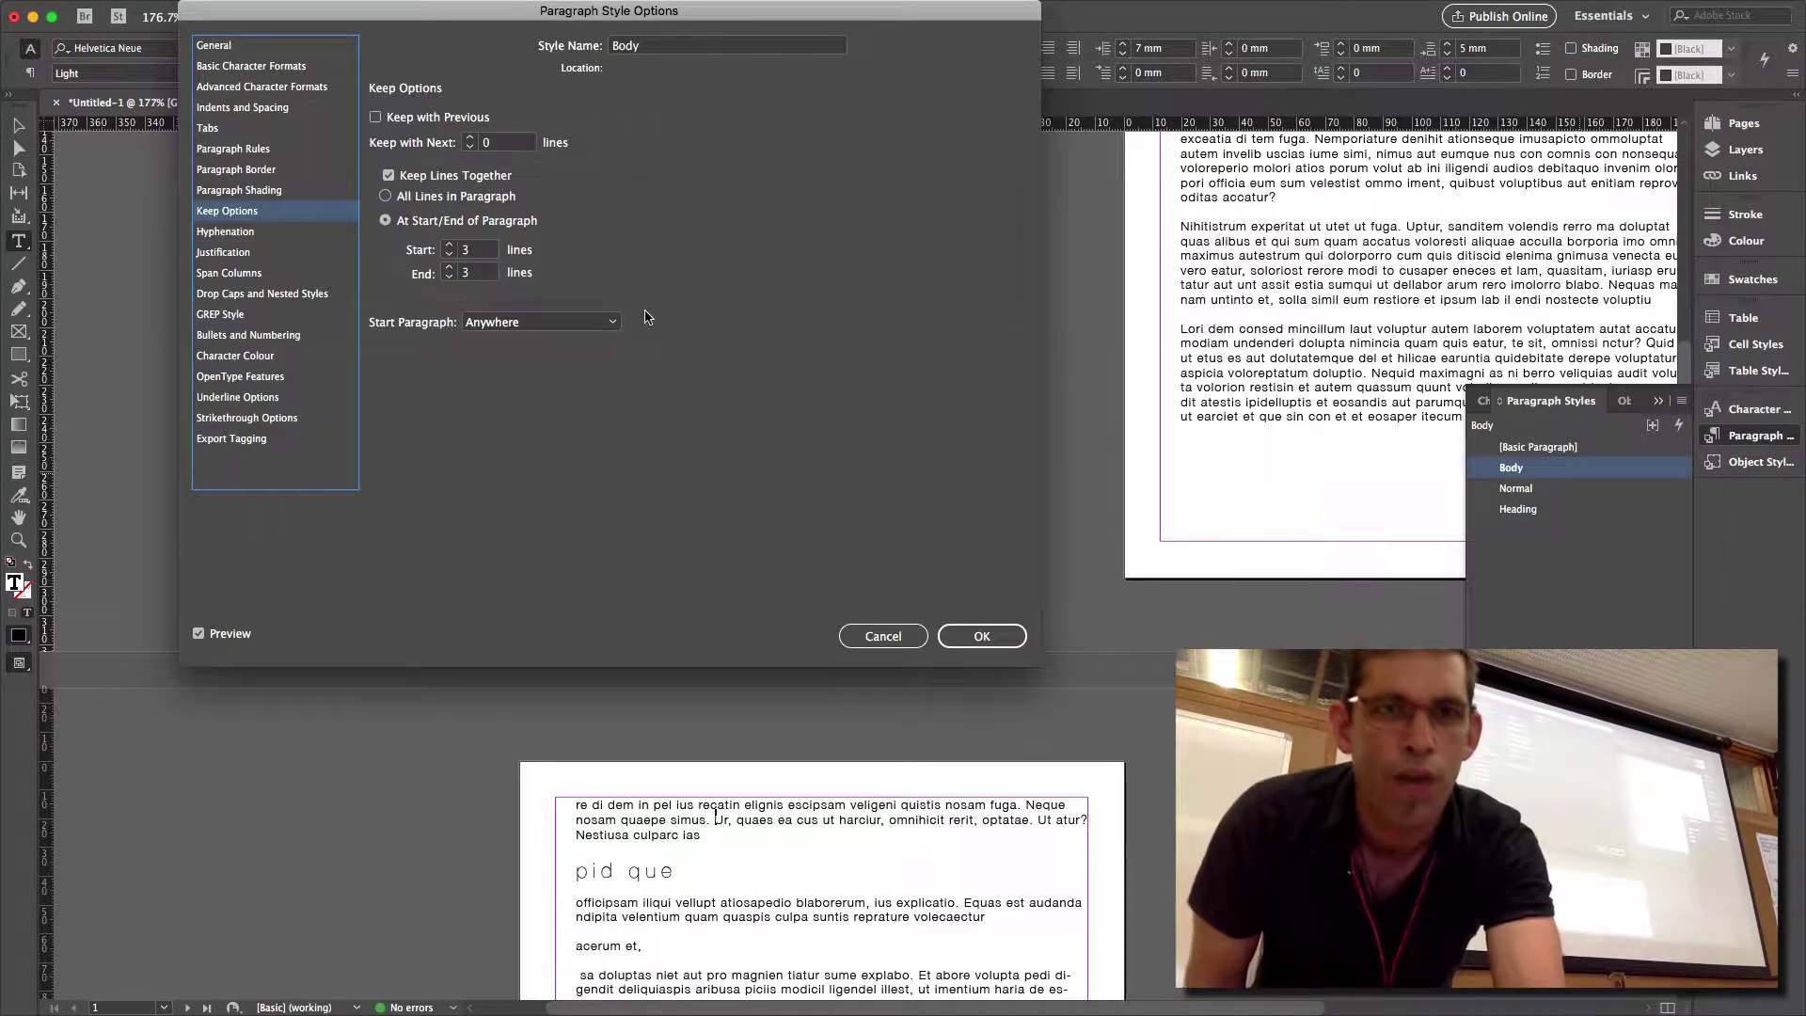
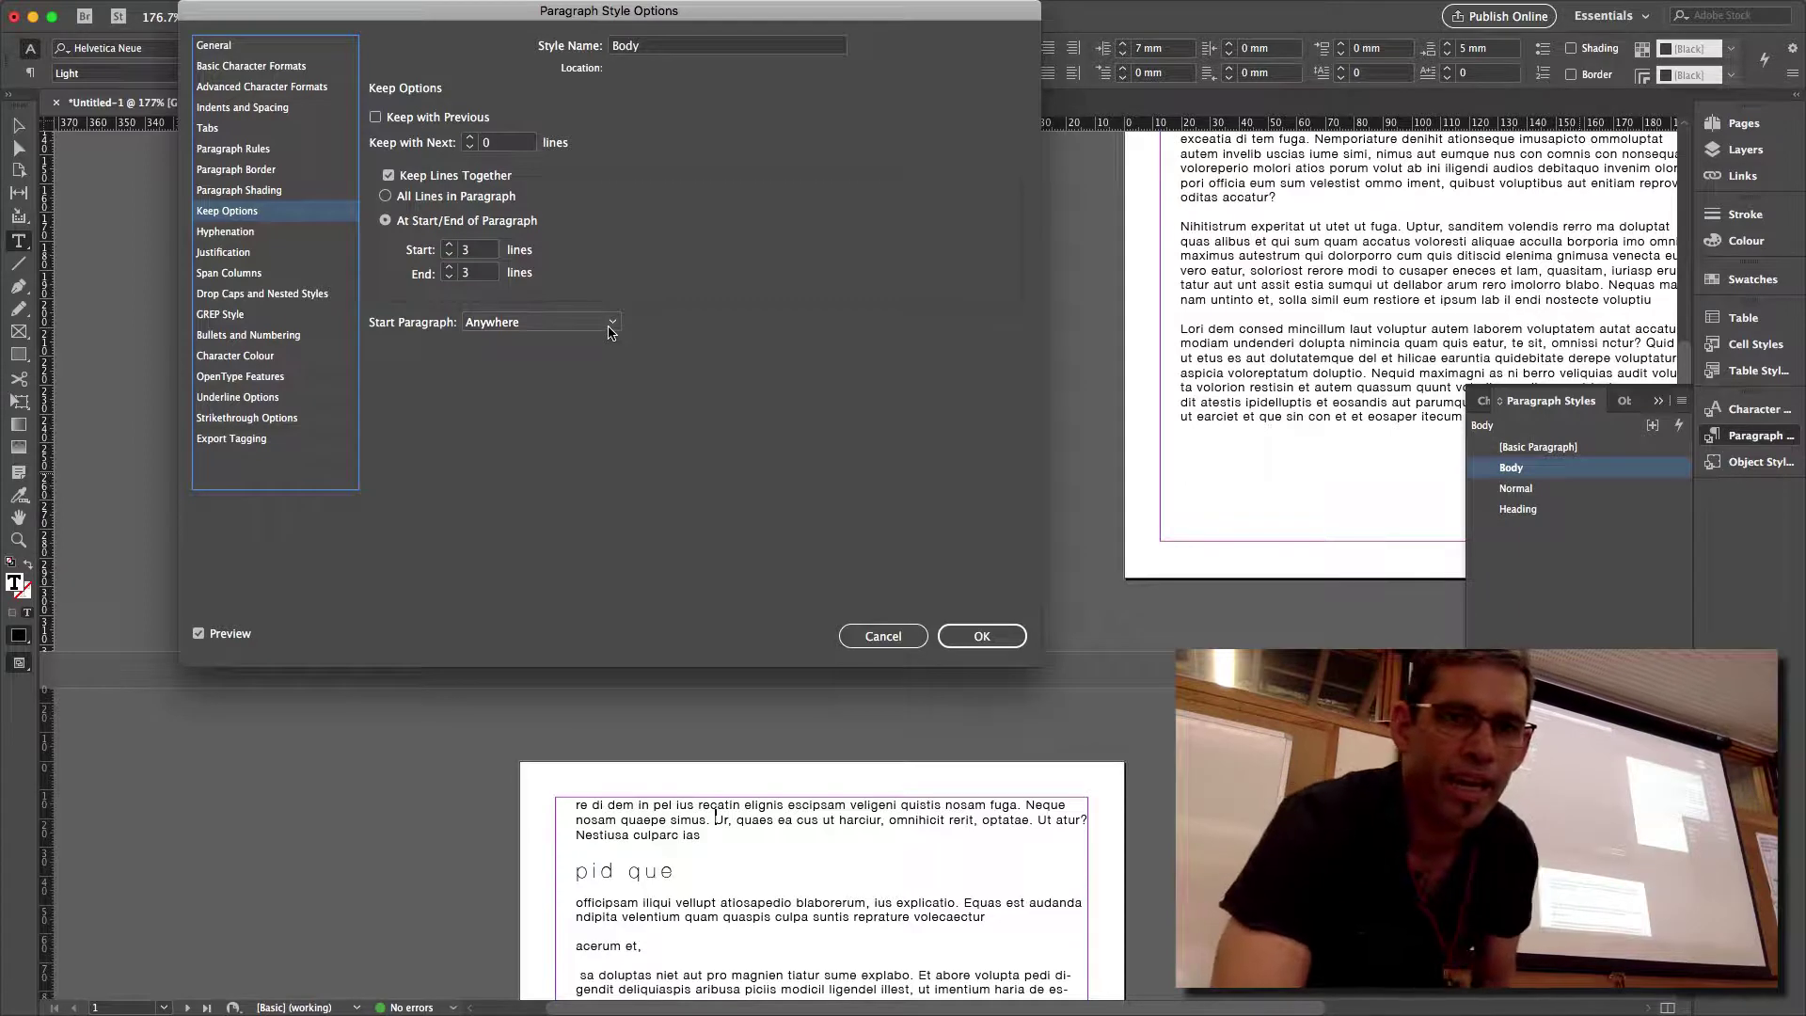
left_click(610, 325)
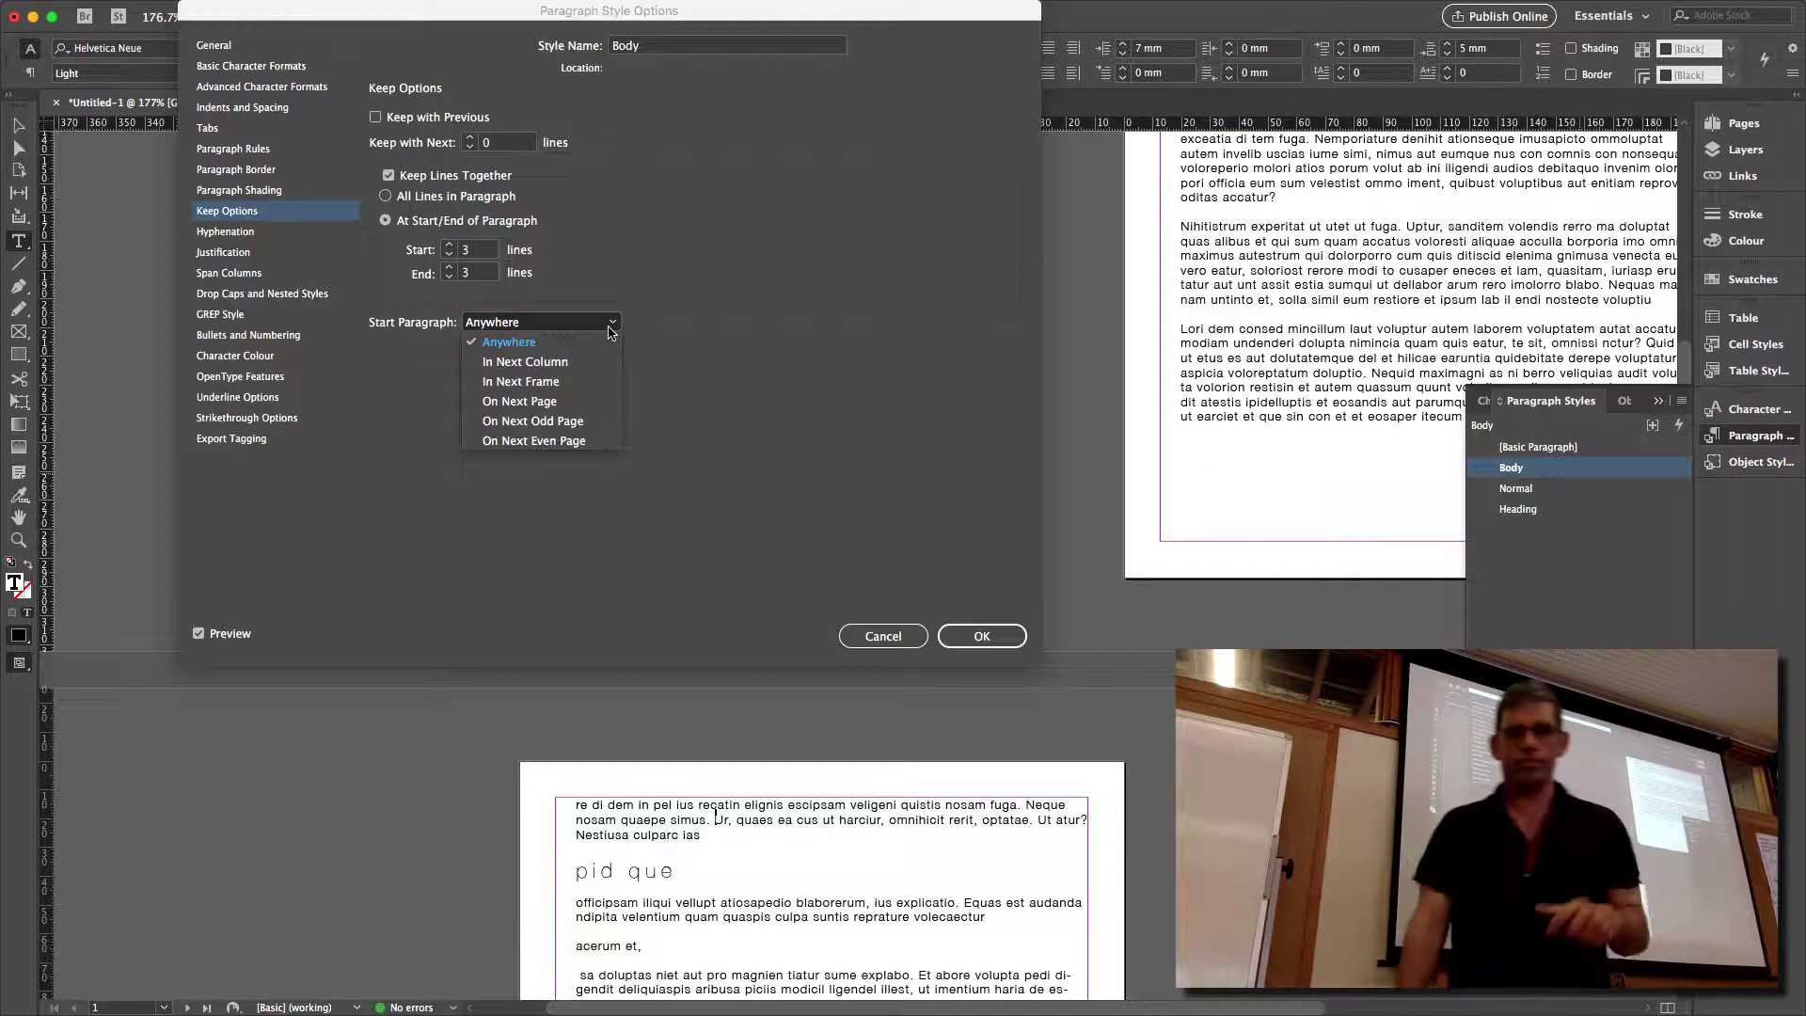
left_click(750, 258)
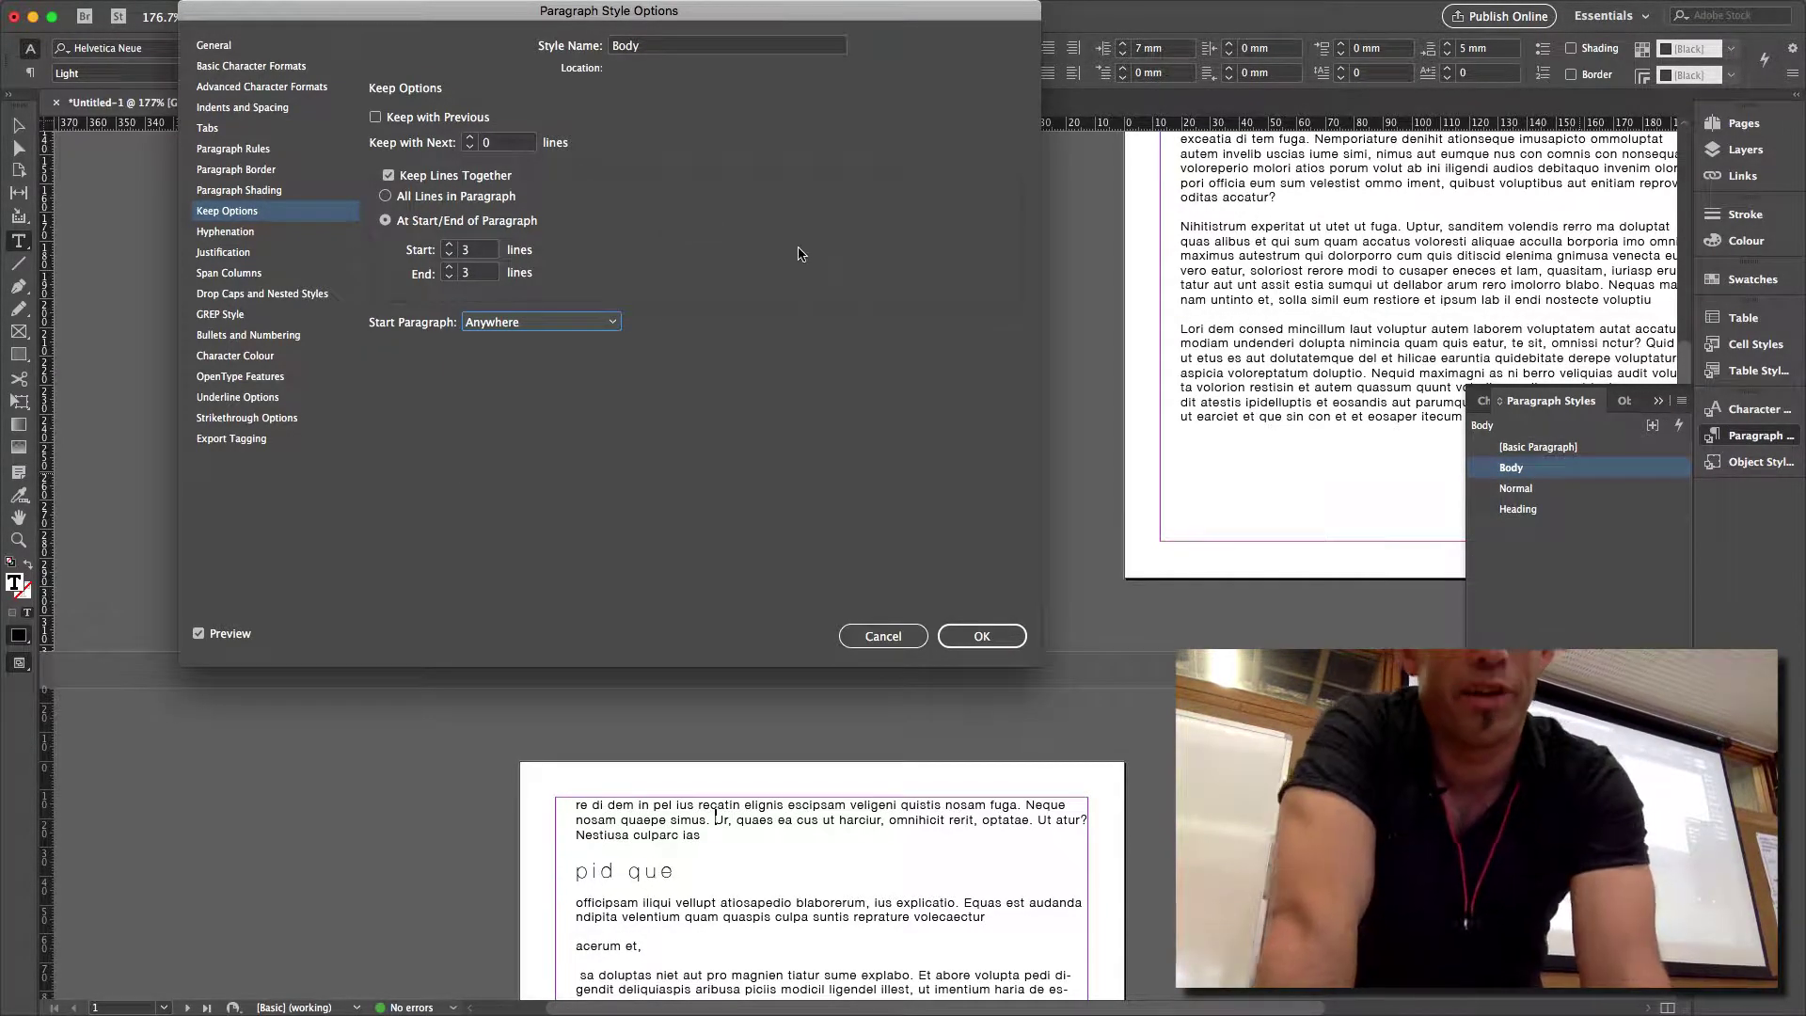
Shift the Body style's hyphenation balance close to Fewer Hyphens and accept the style changes.
left_click(221, 231)
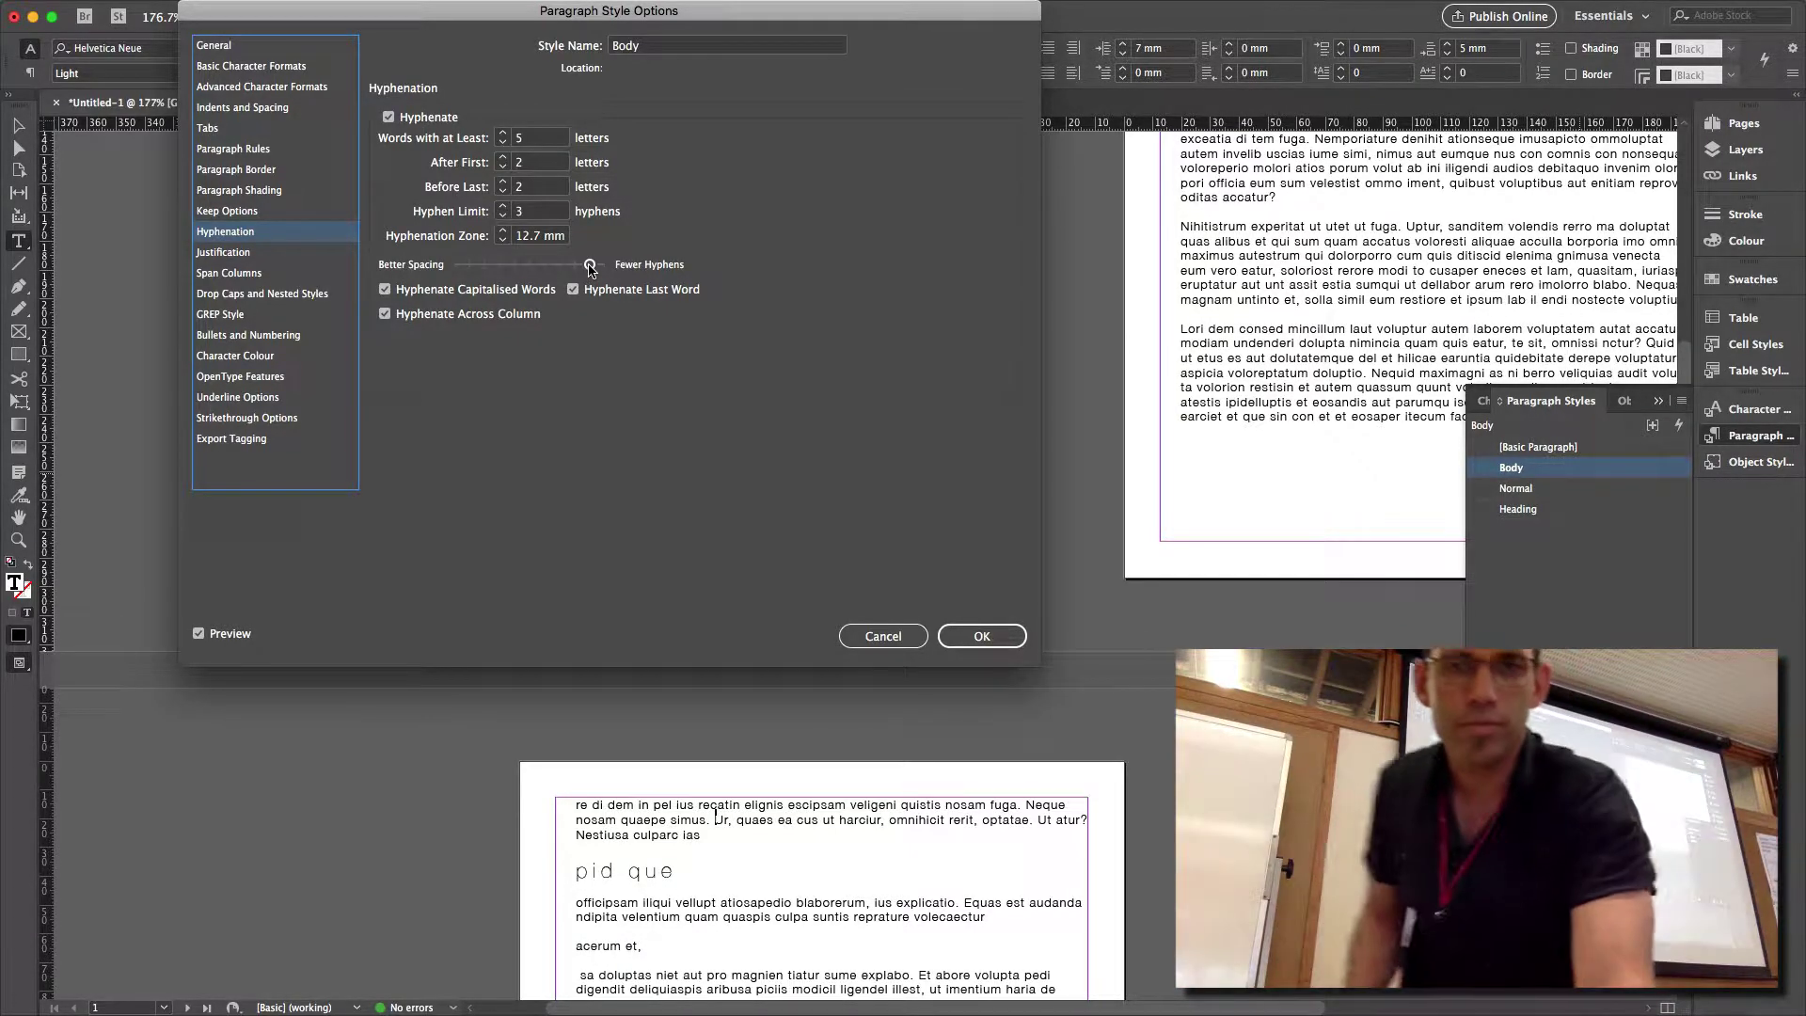
left_click(981, 636)
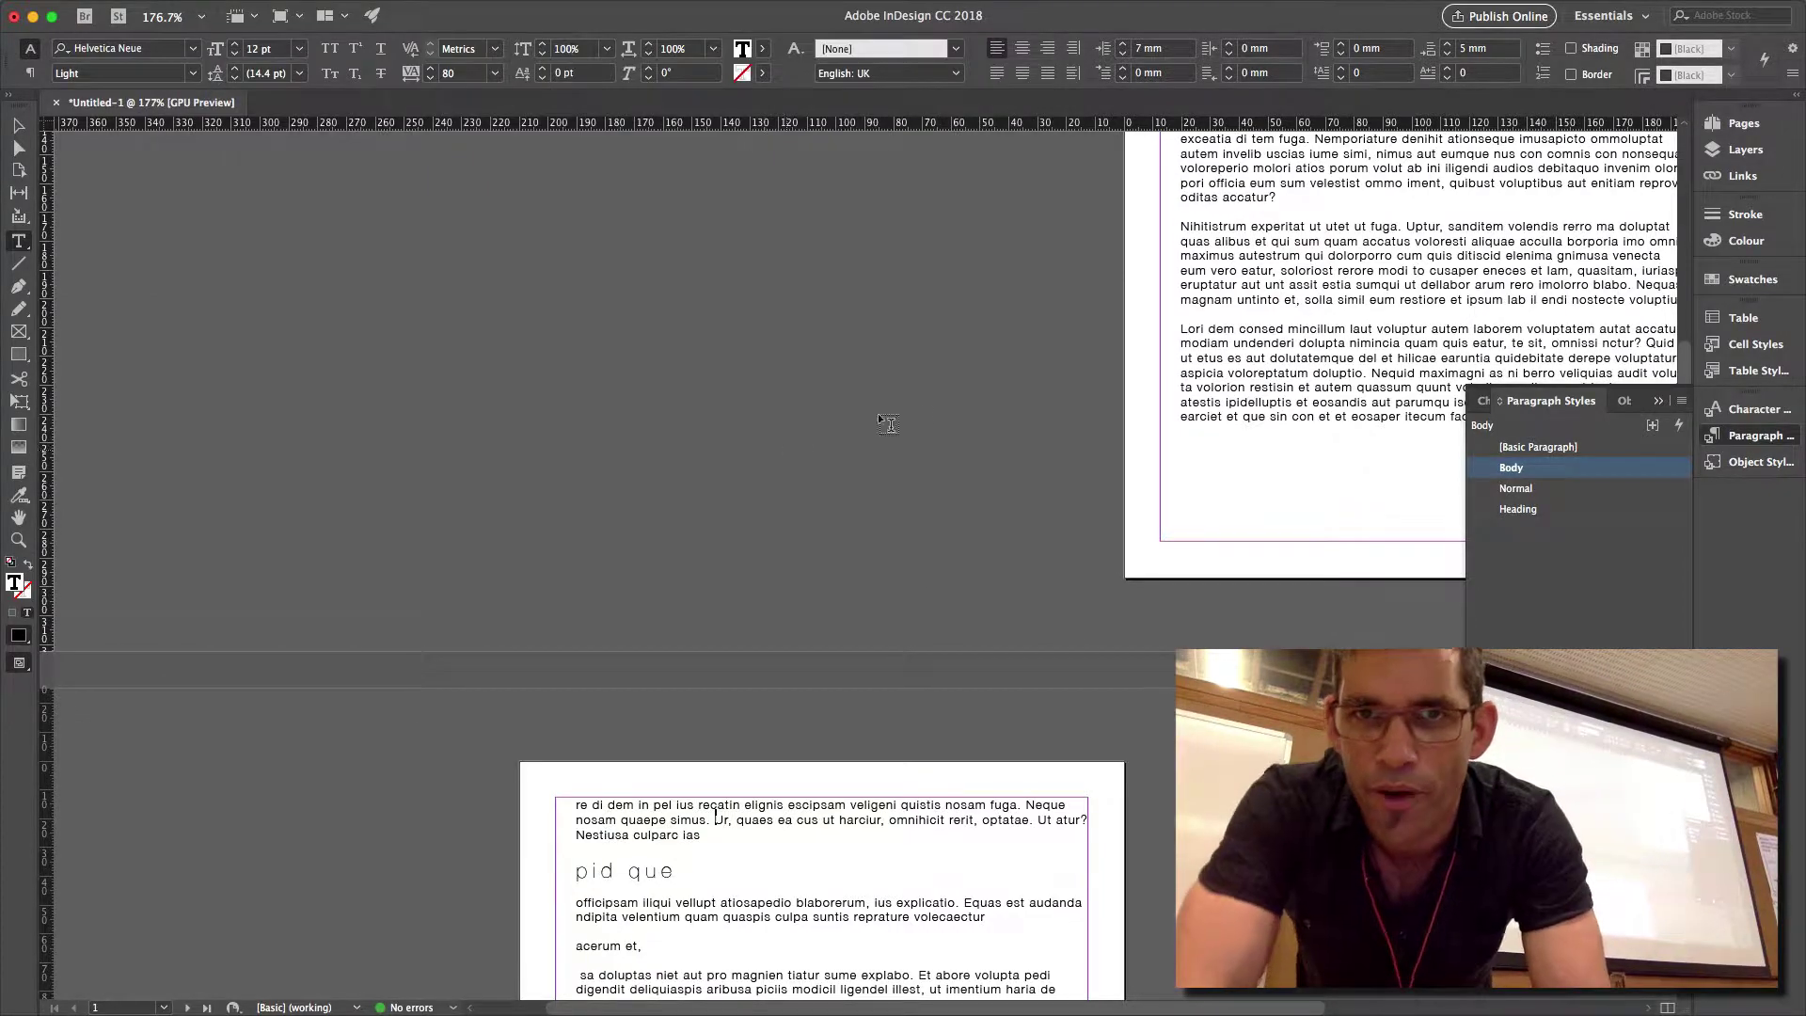
Place the cursor in the body text on page 1, base the Body style on Normal and accept the change.
scroll(910, 406, "up", 5)
scroll(910, 407, "right", 5)
scroll(911, 406, "up", 3)
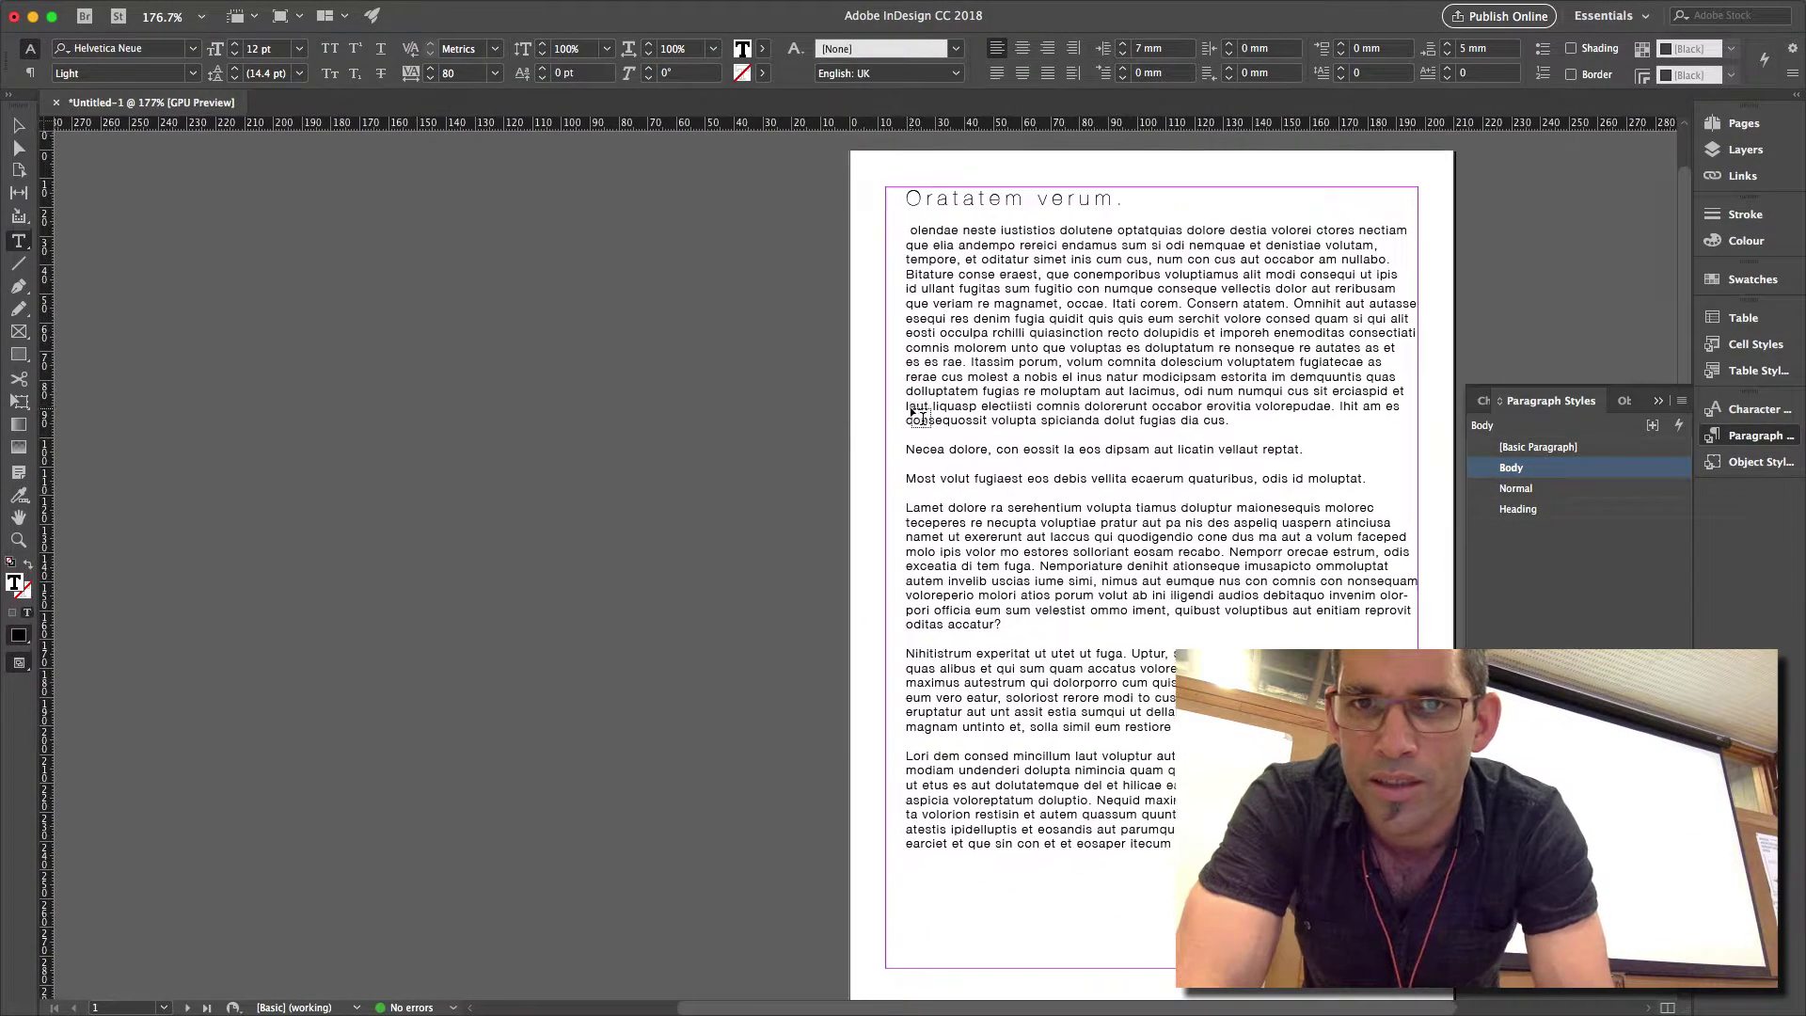
right_click(910, 414)
left_click(773, 460)
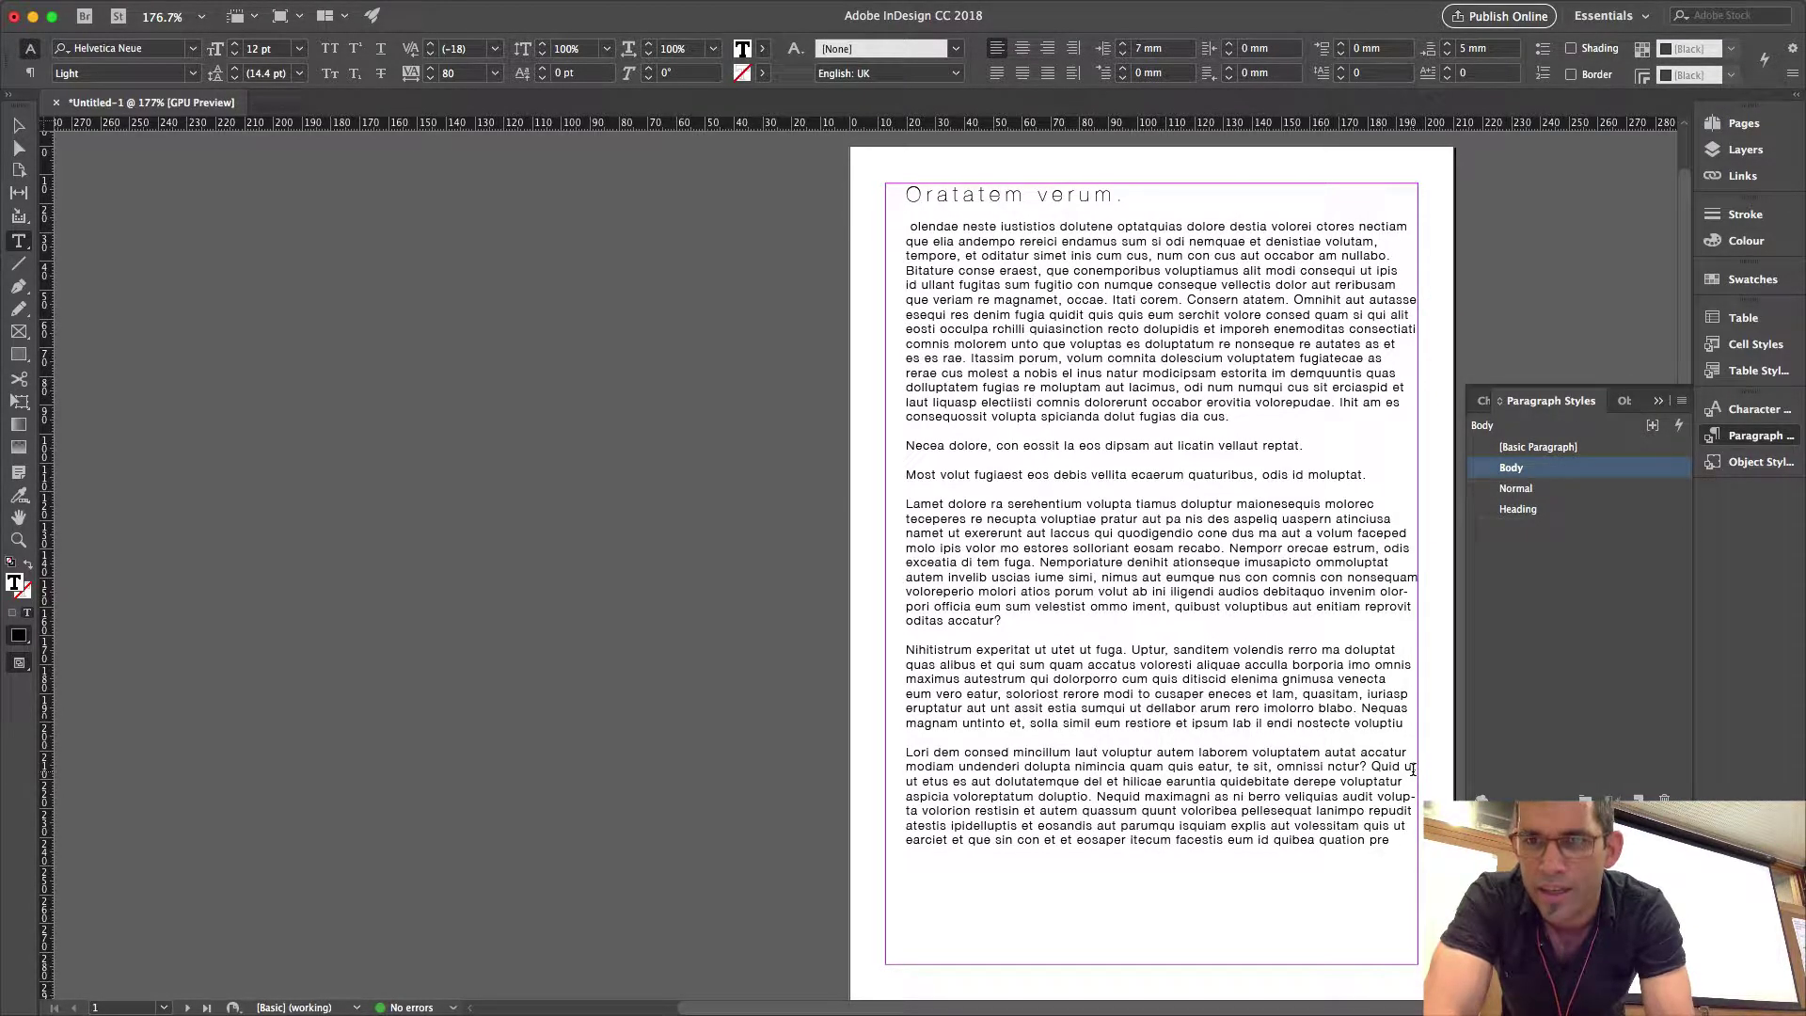
double_click(1593, 477)
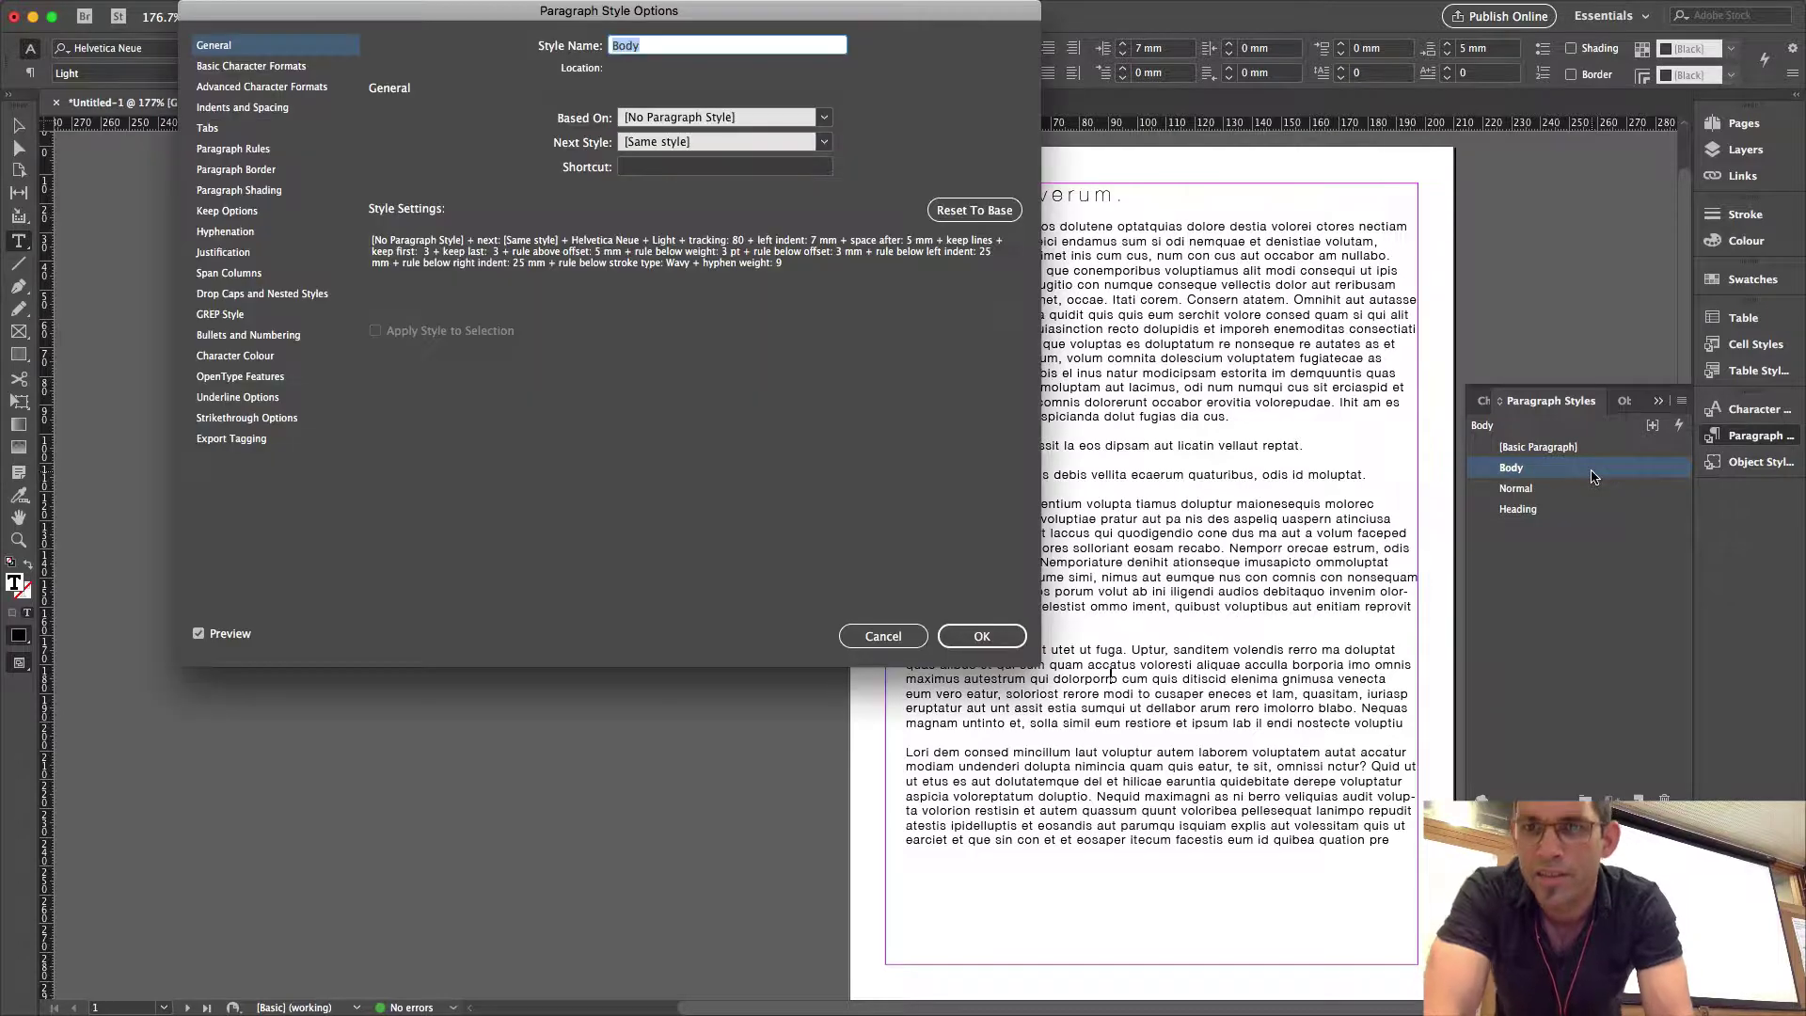
left_click(858, 642)
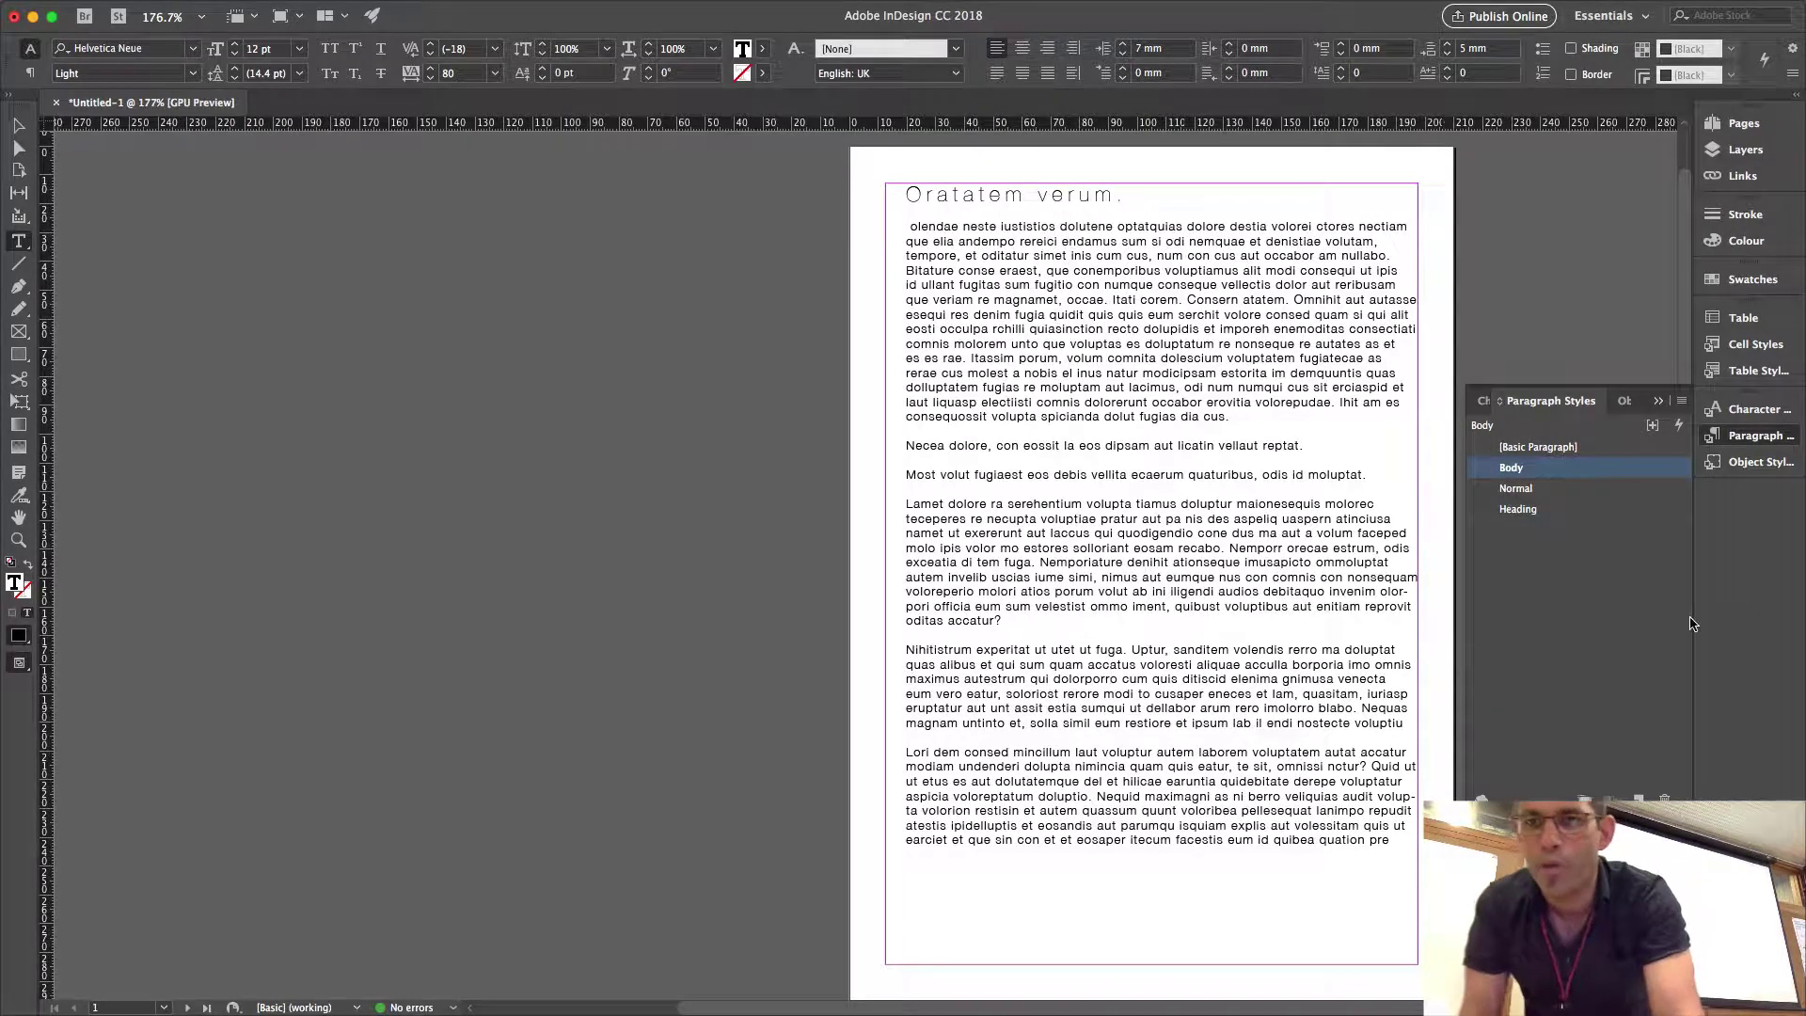
double_click(1649, 479)
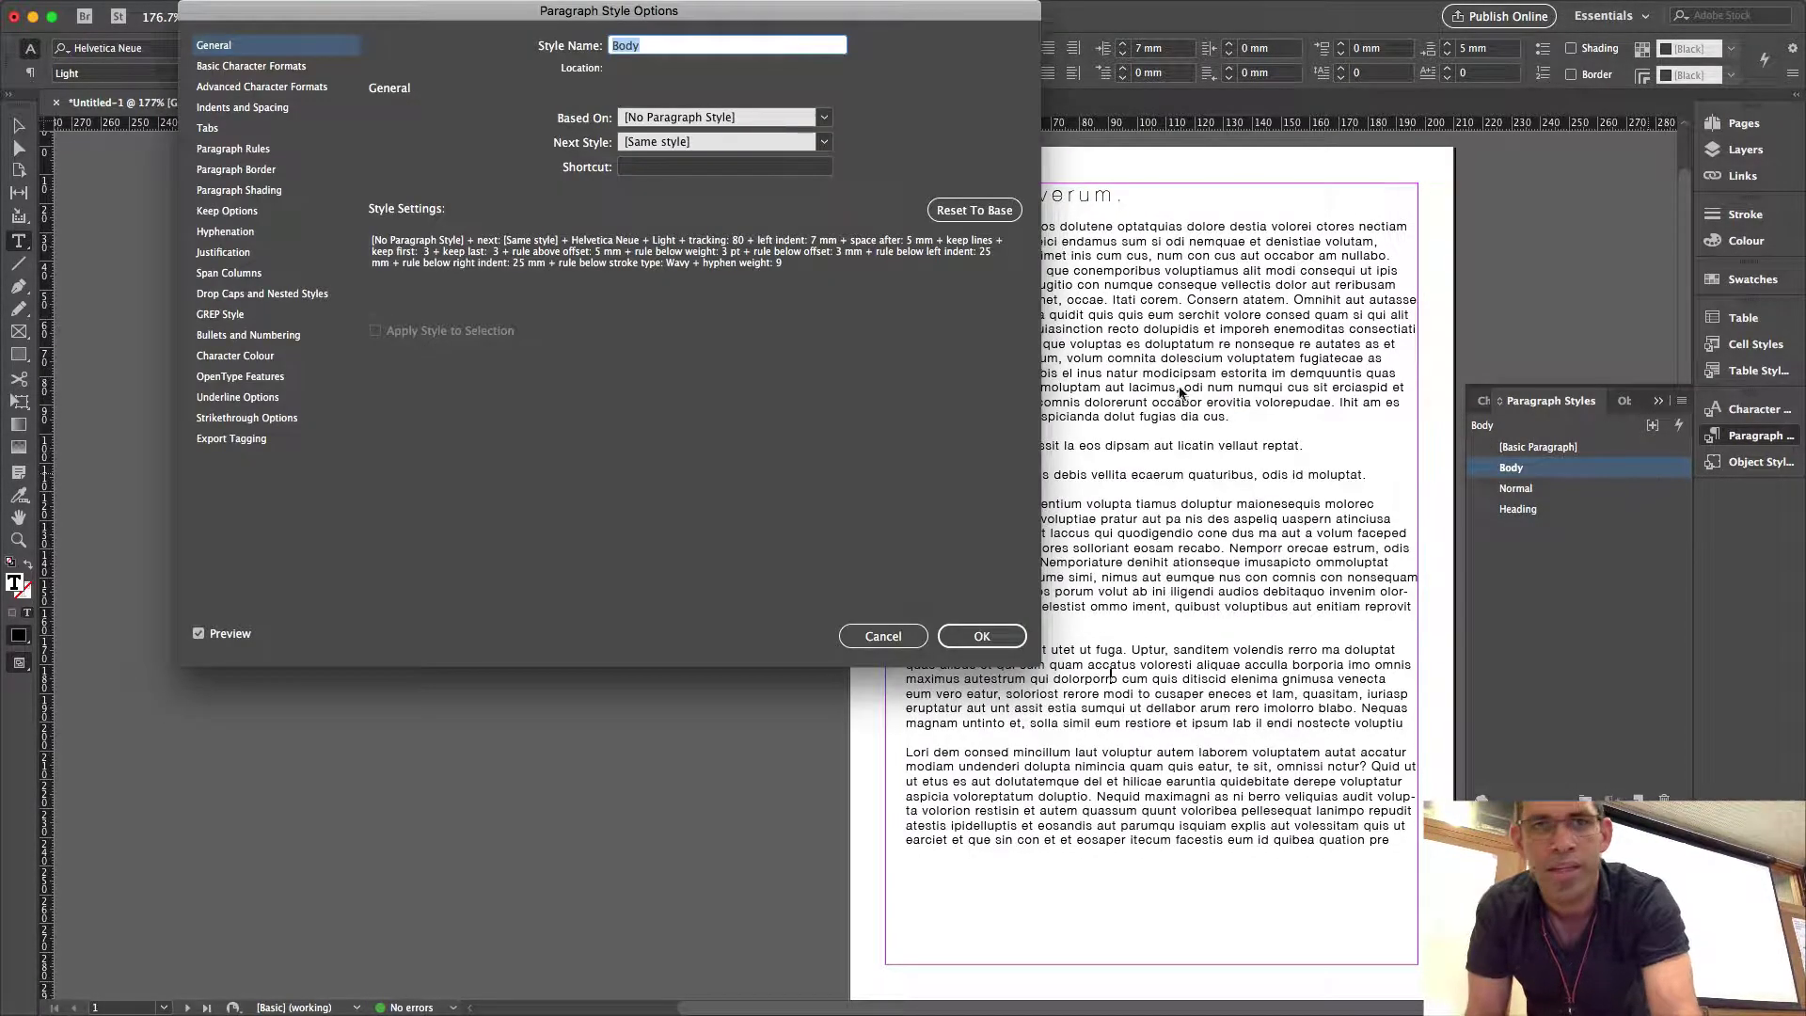
left_click(822, 118)
left_click(753, 178)
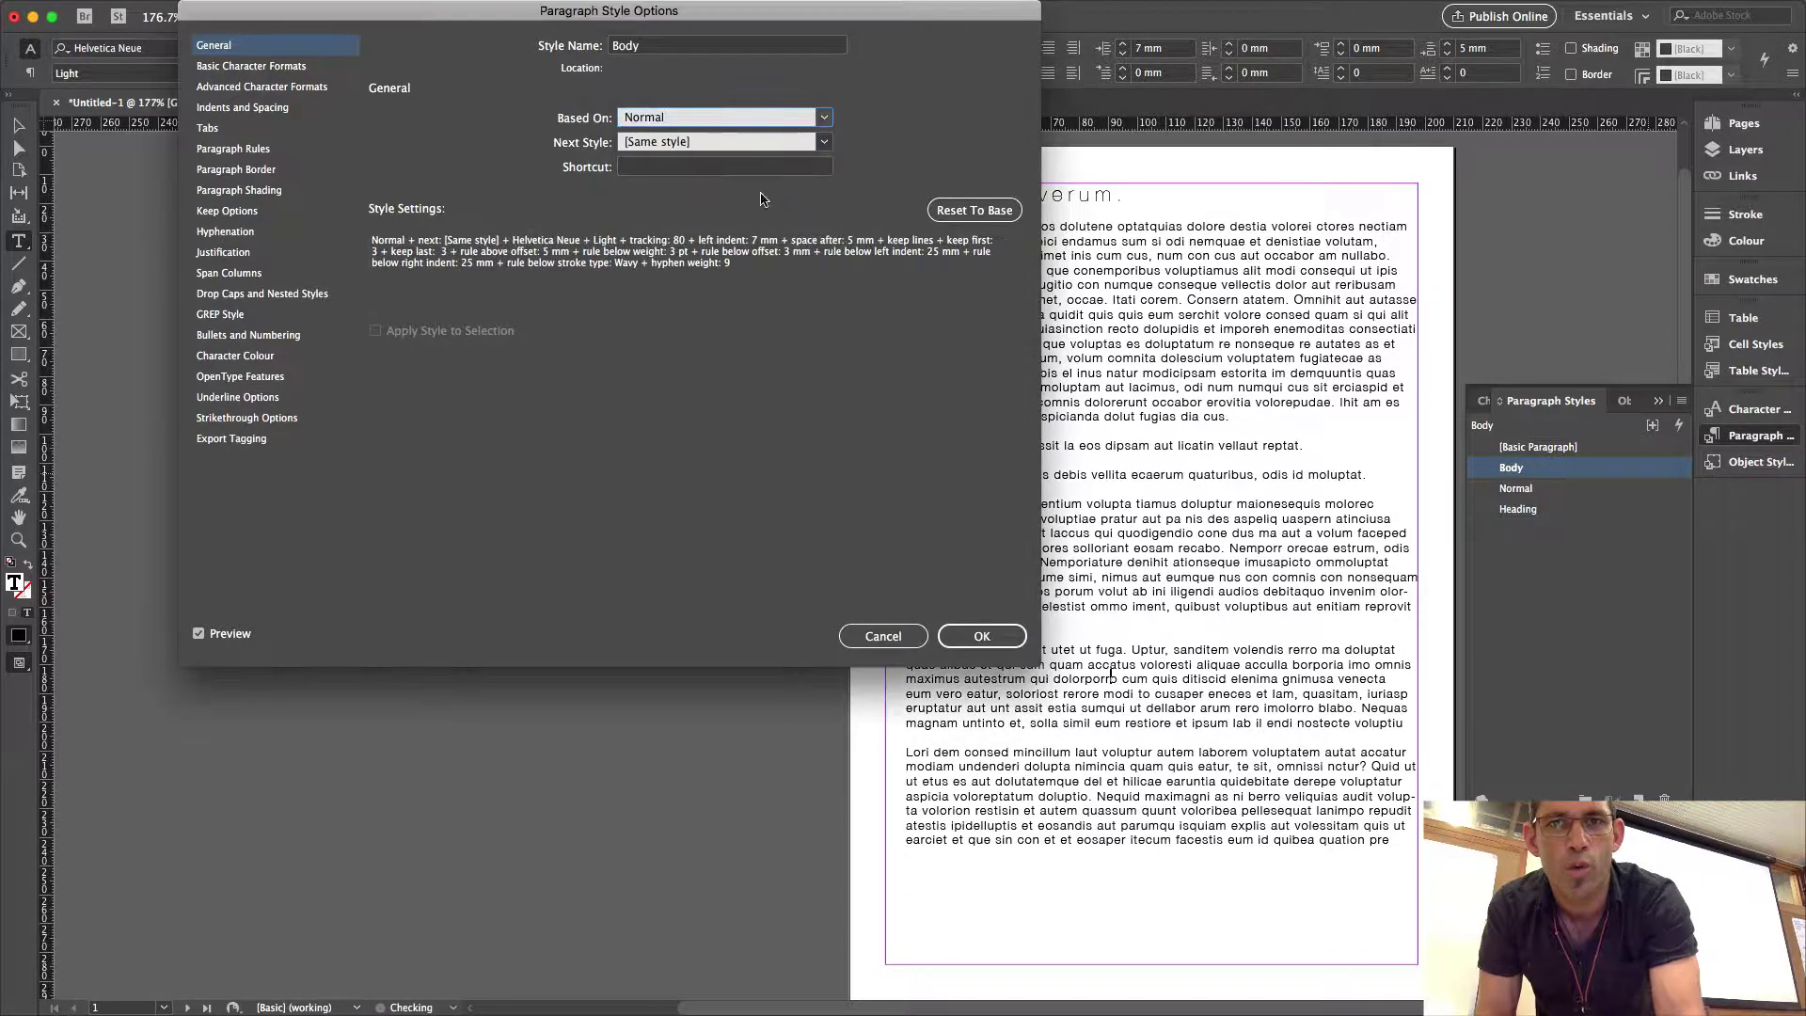
left_click(995, 636)
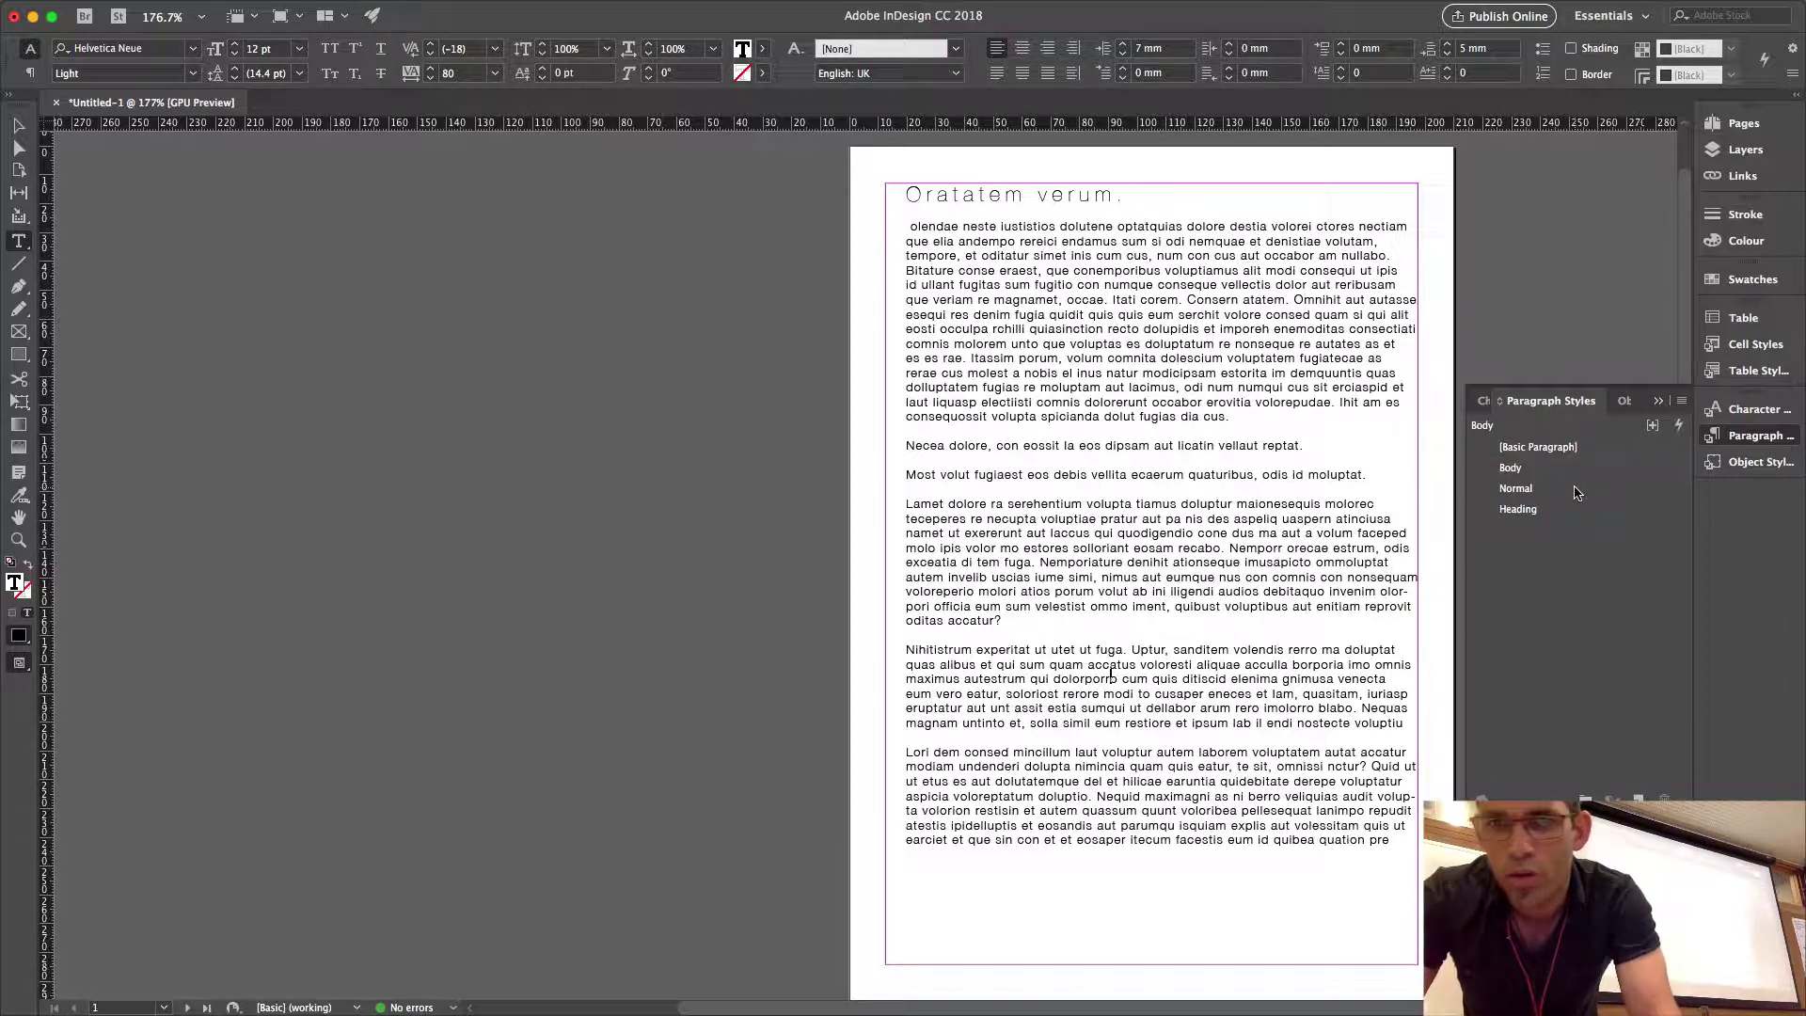
Leave text editing with nothing selected, turn off Hyphenate in the Normal style and accept the change.
left_click(19, 125)
left_click(1612, 509)
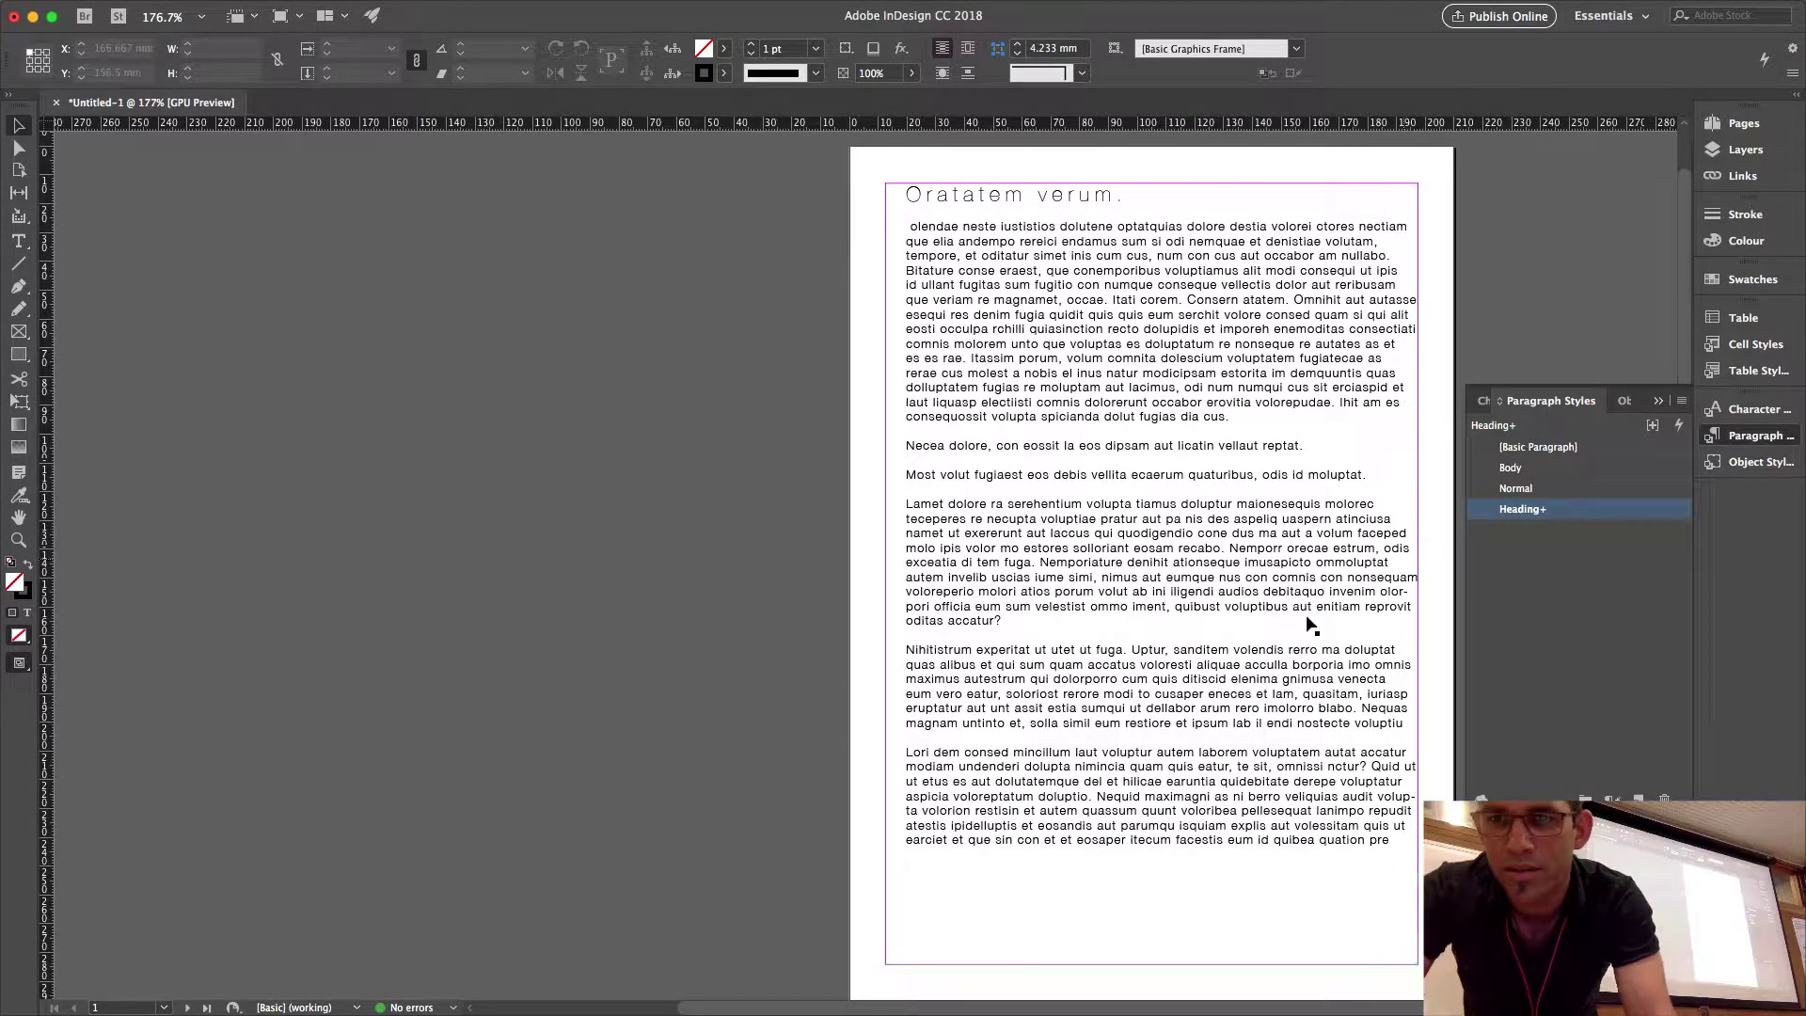
left_click(1554, 490)
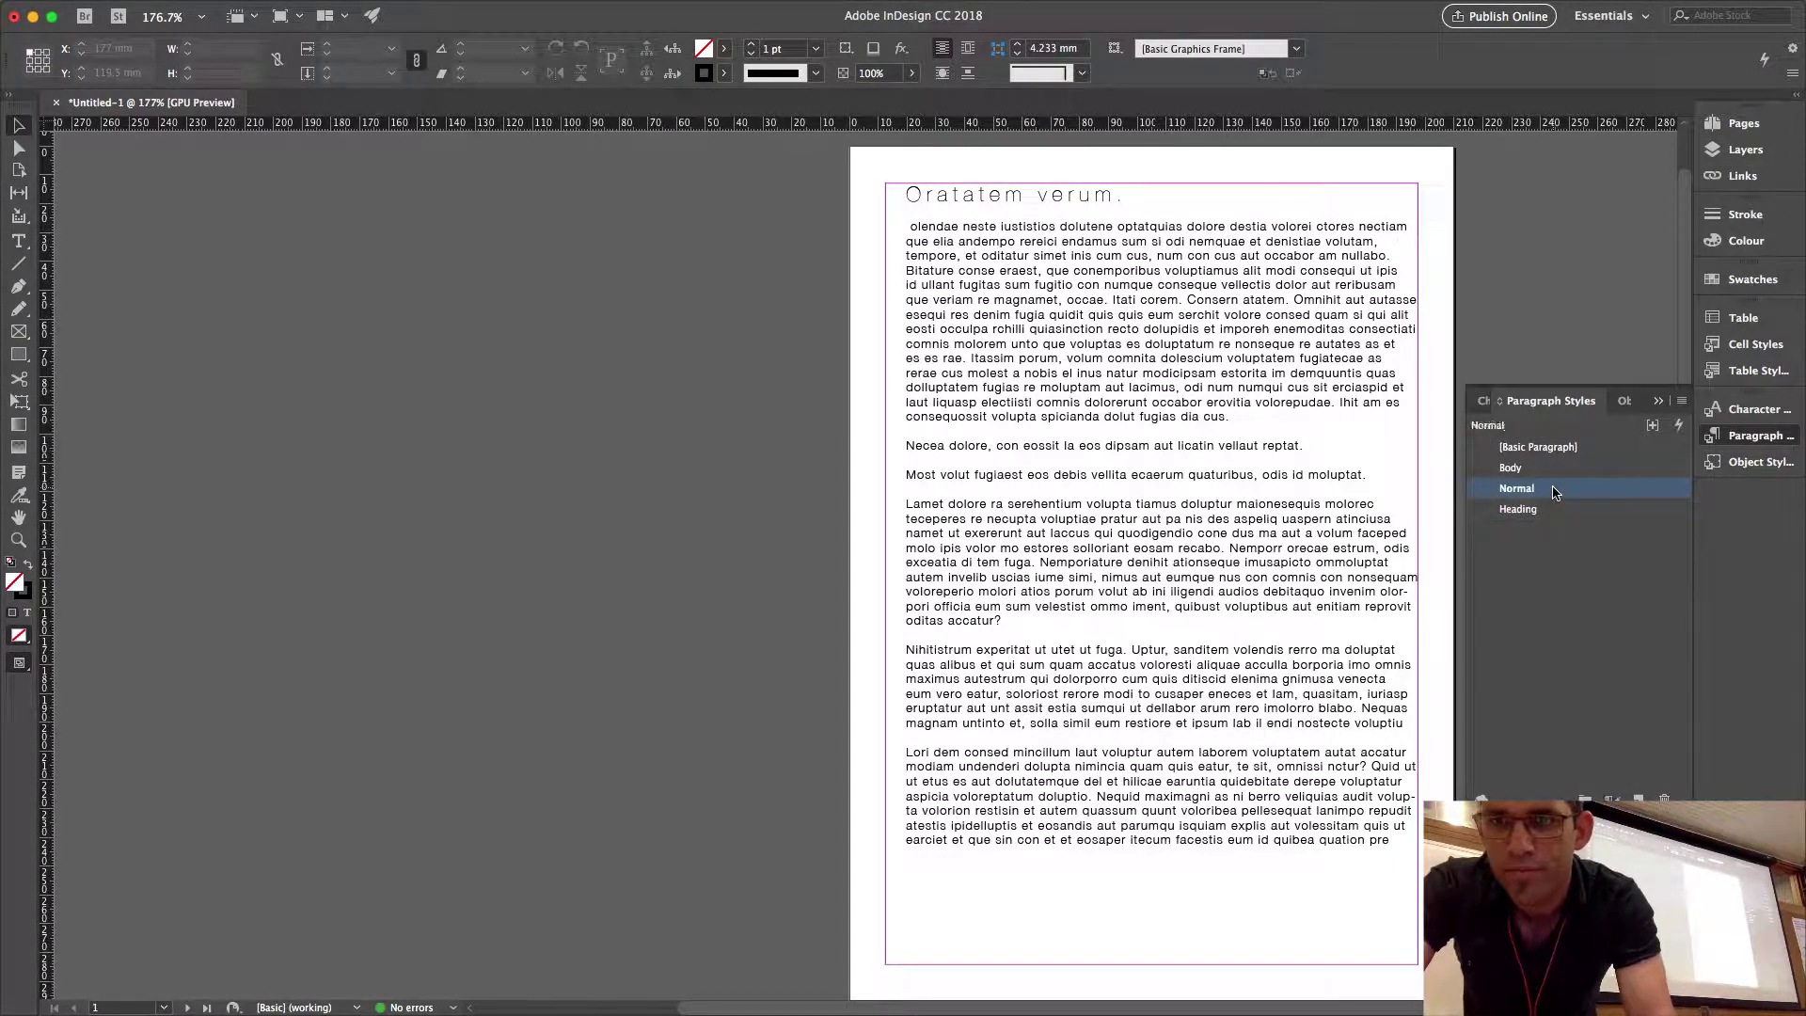
left_click(1554, 490)
double_click(1631, 493)
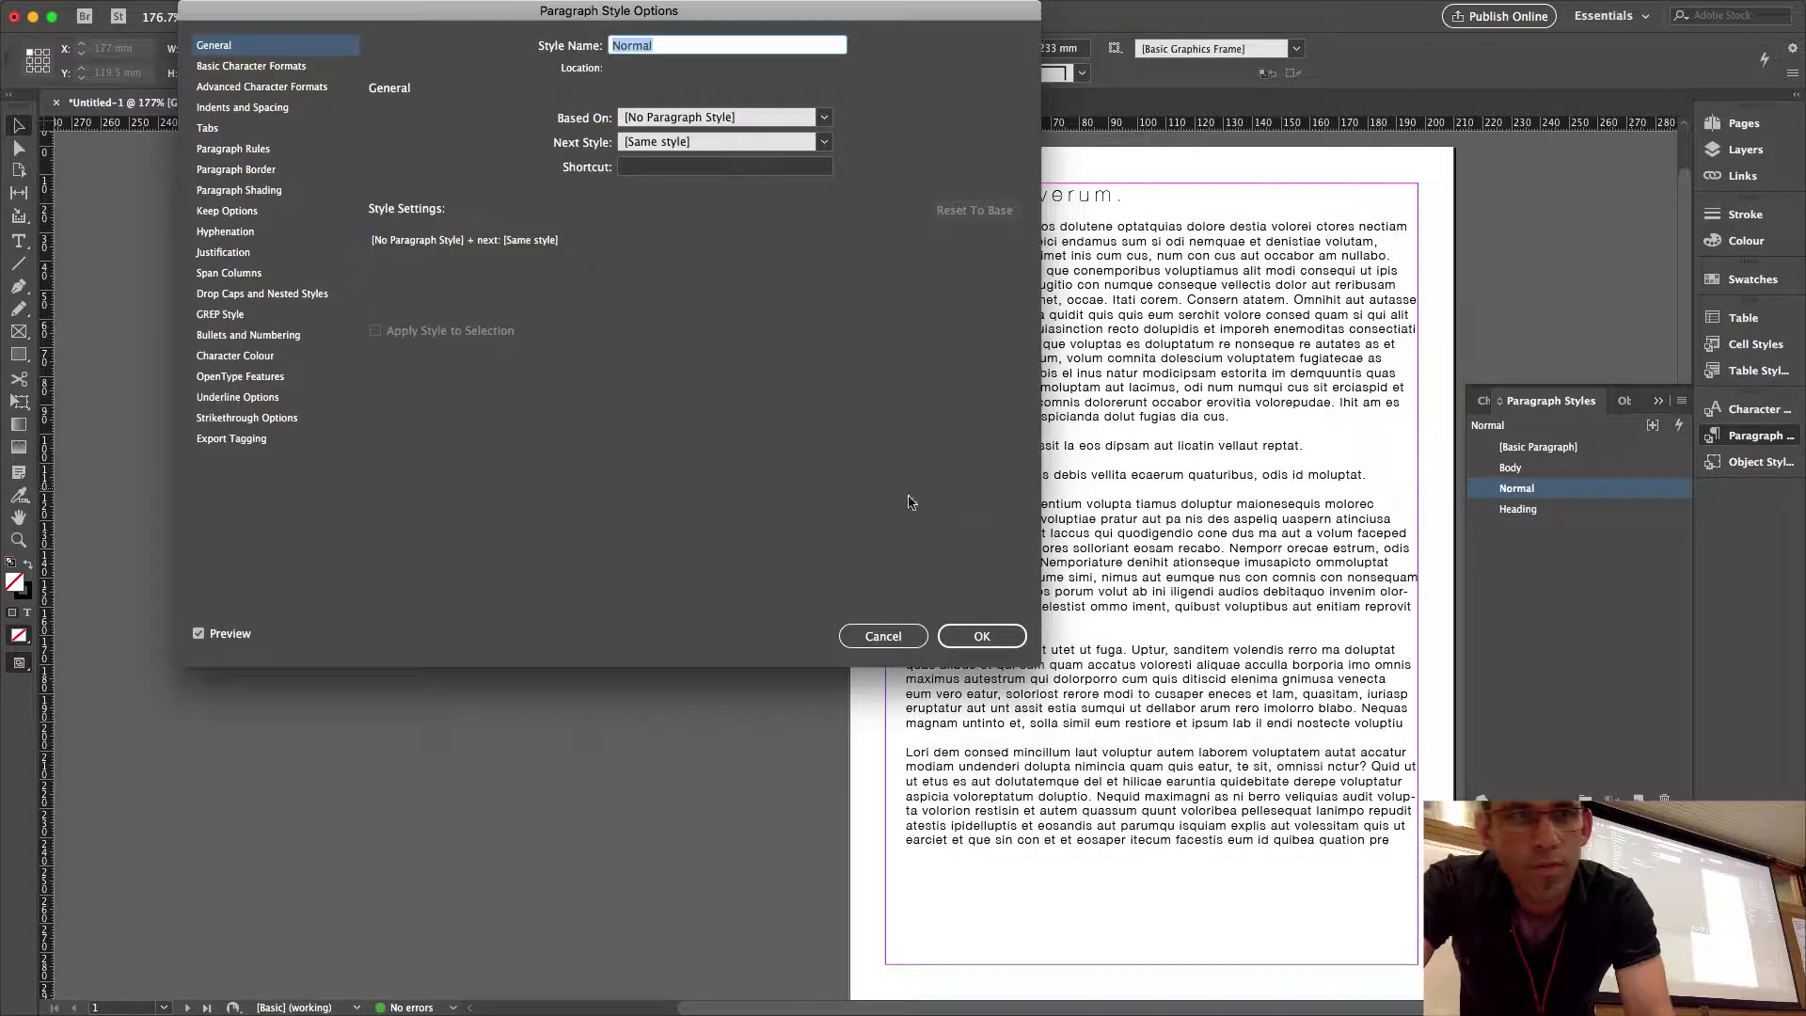
left_click(243, 232)
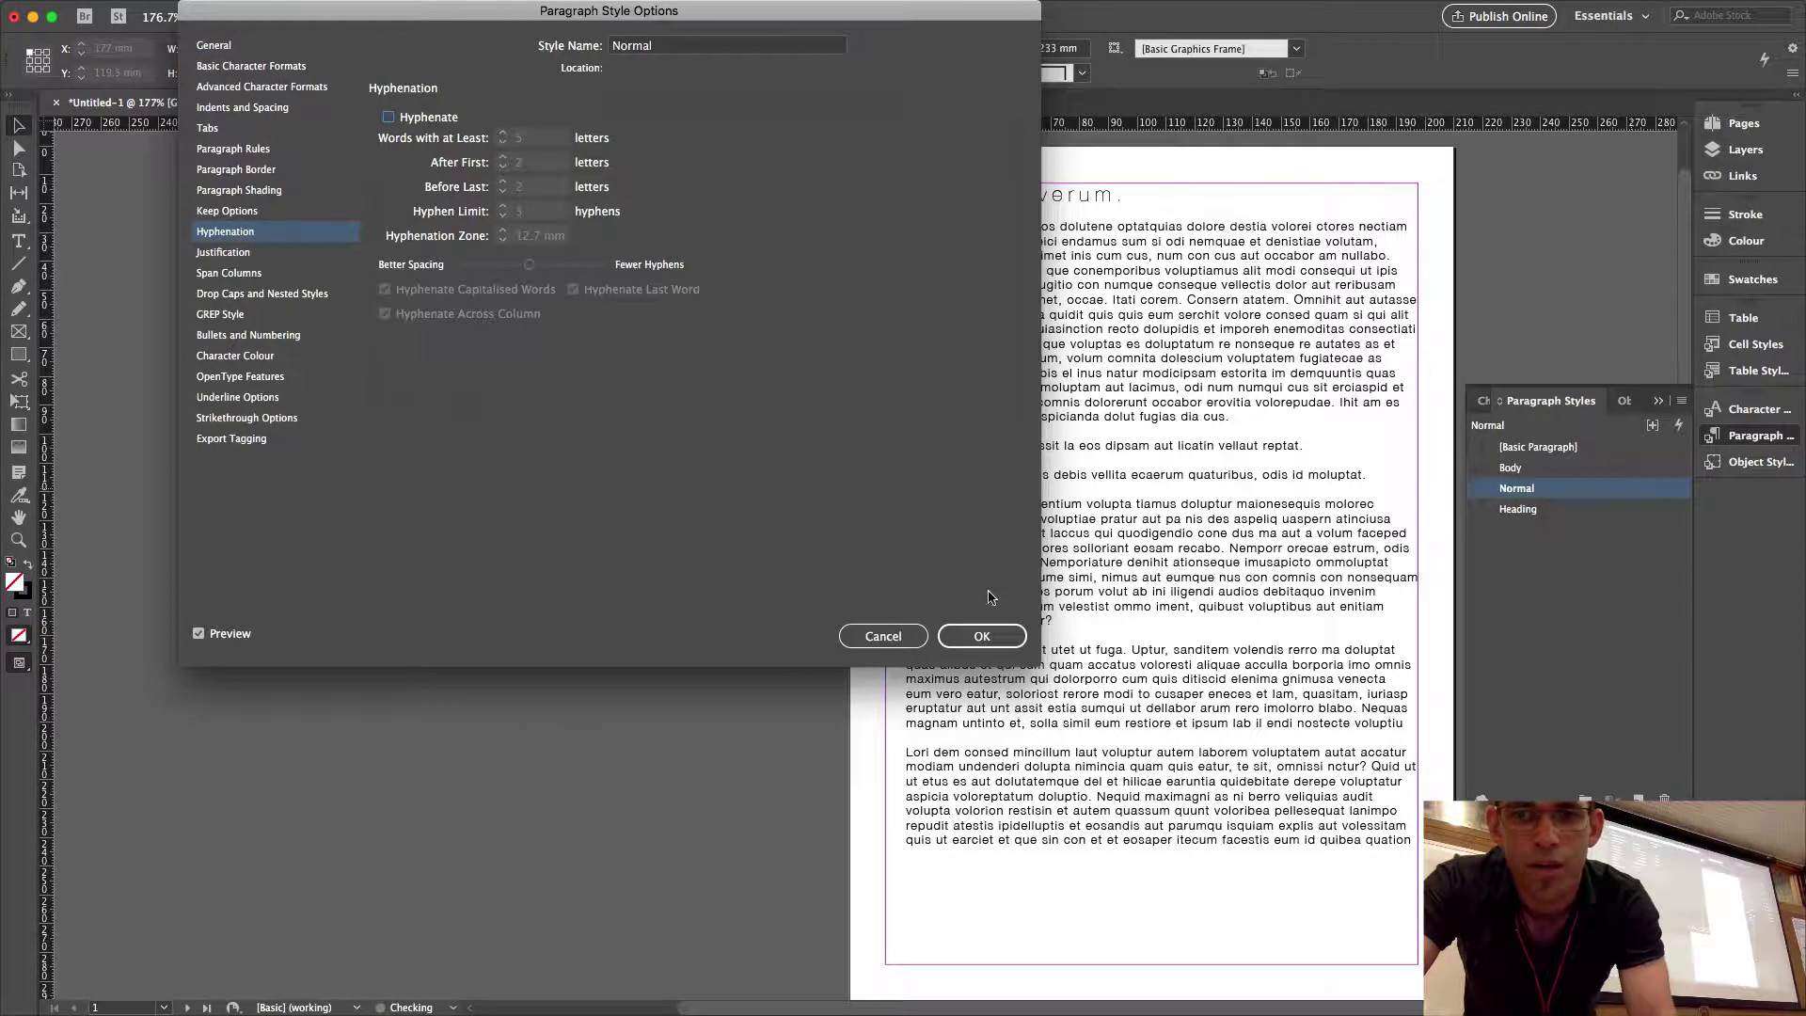
left_click(982, 636)
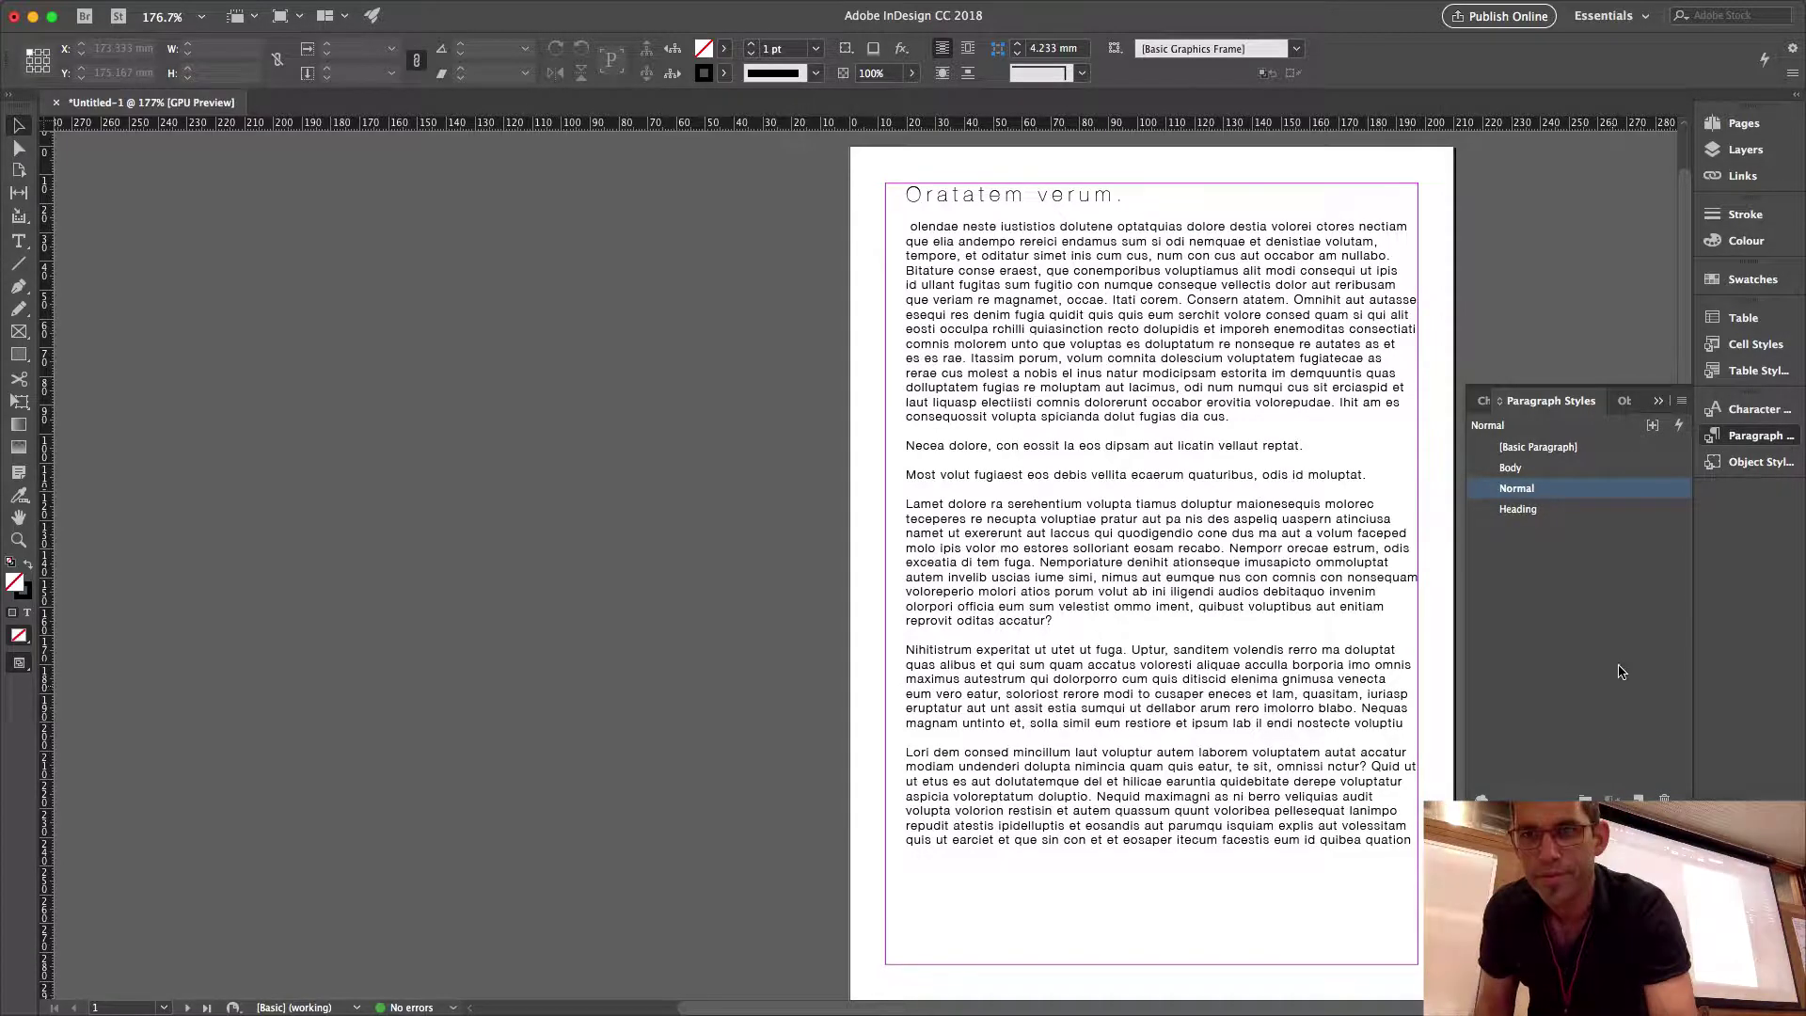
Check the Normal style's settings without changing them, and examine the Body style's Hyphenation settings.
left_click(1622, 675)
double_click(1612, 488)
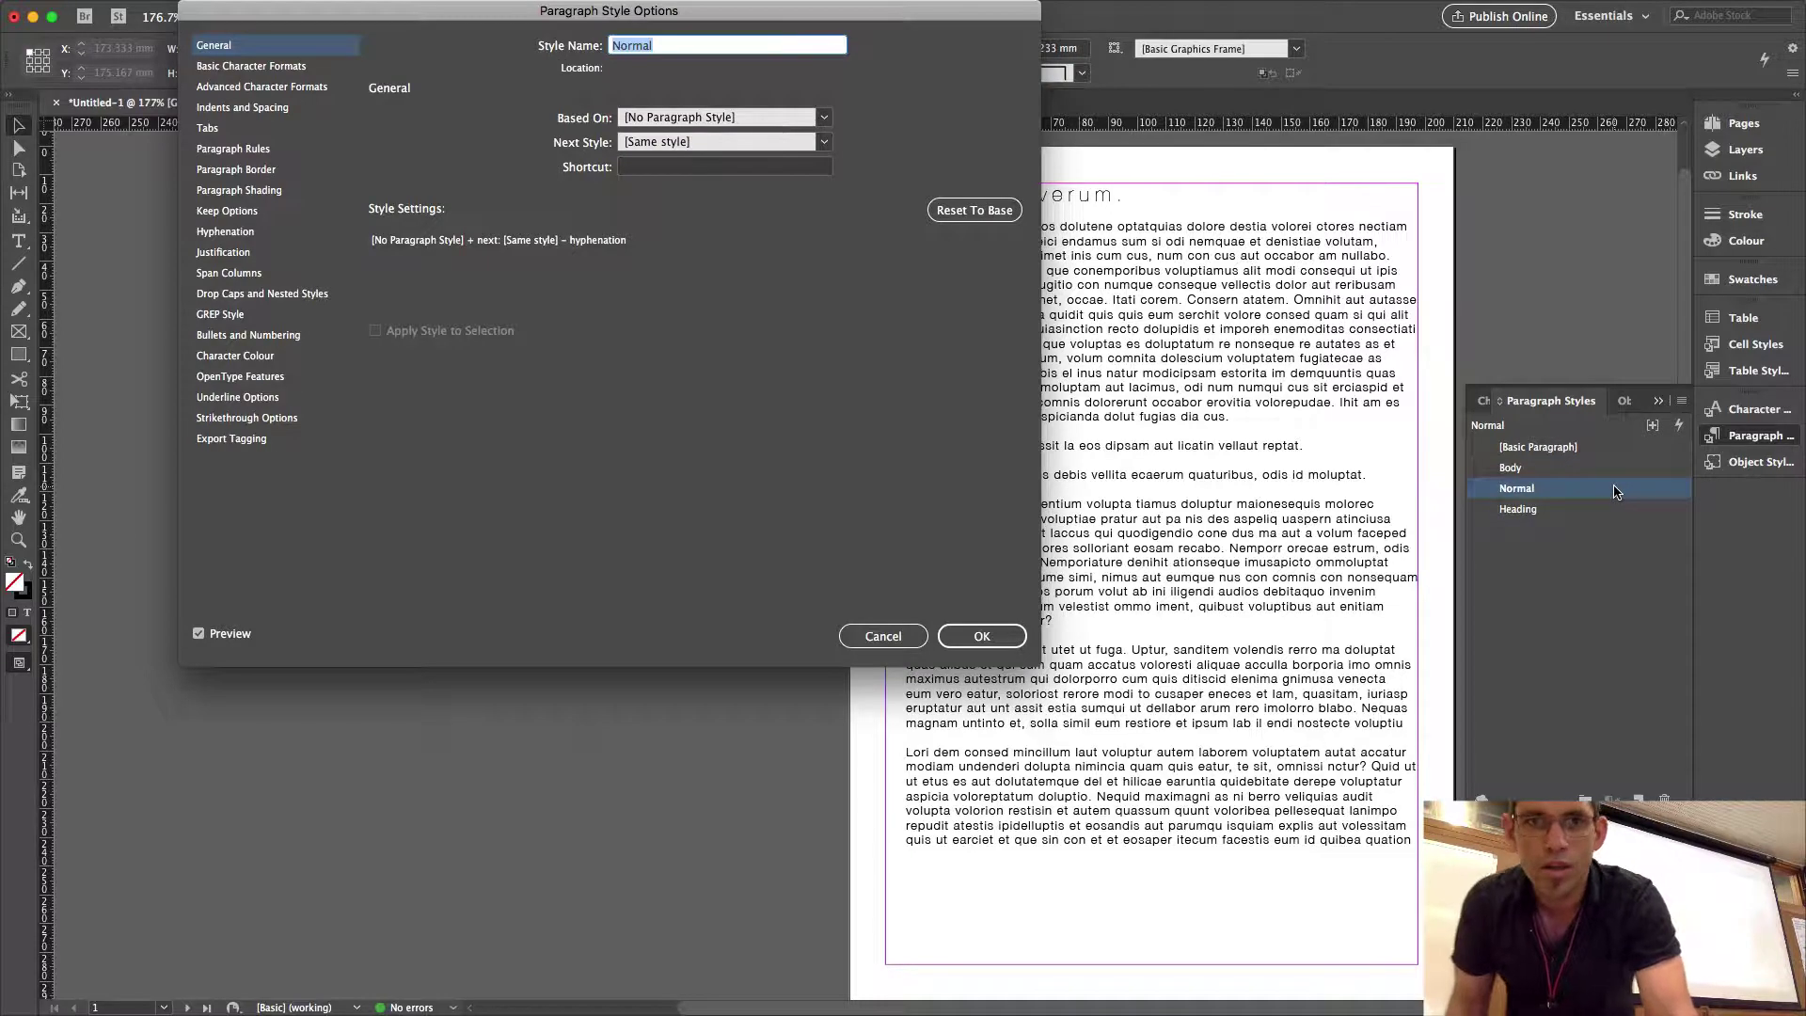
left_click(880, 636)
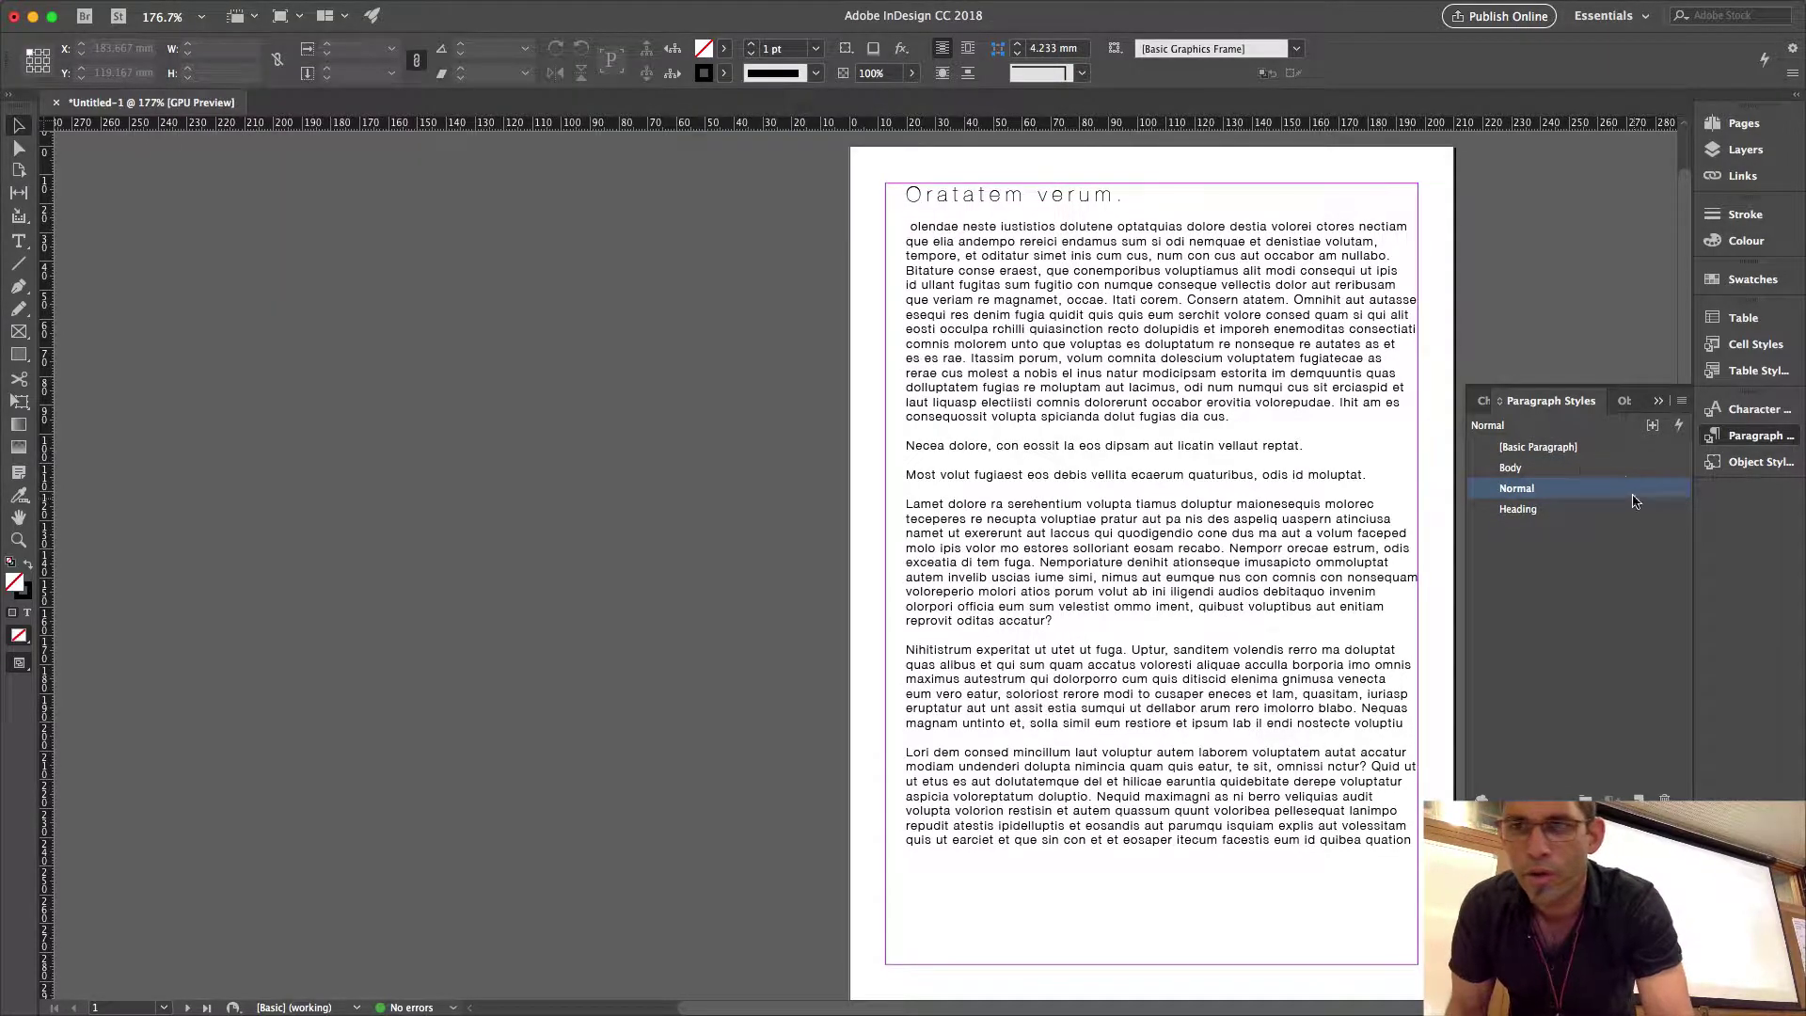
double_click(1605, 472)
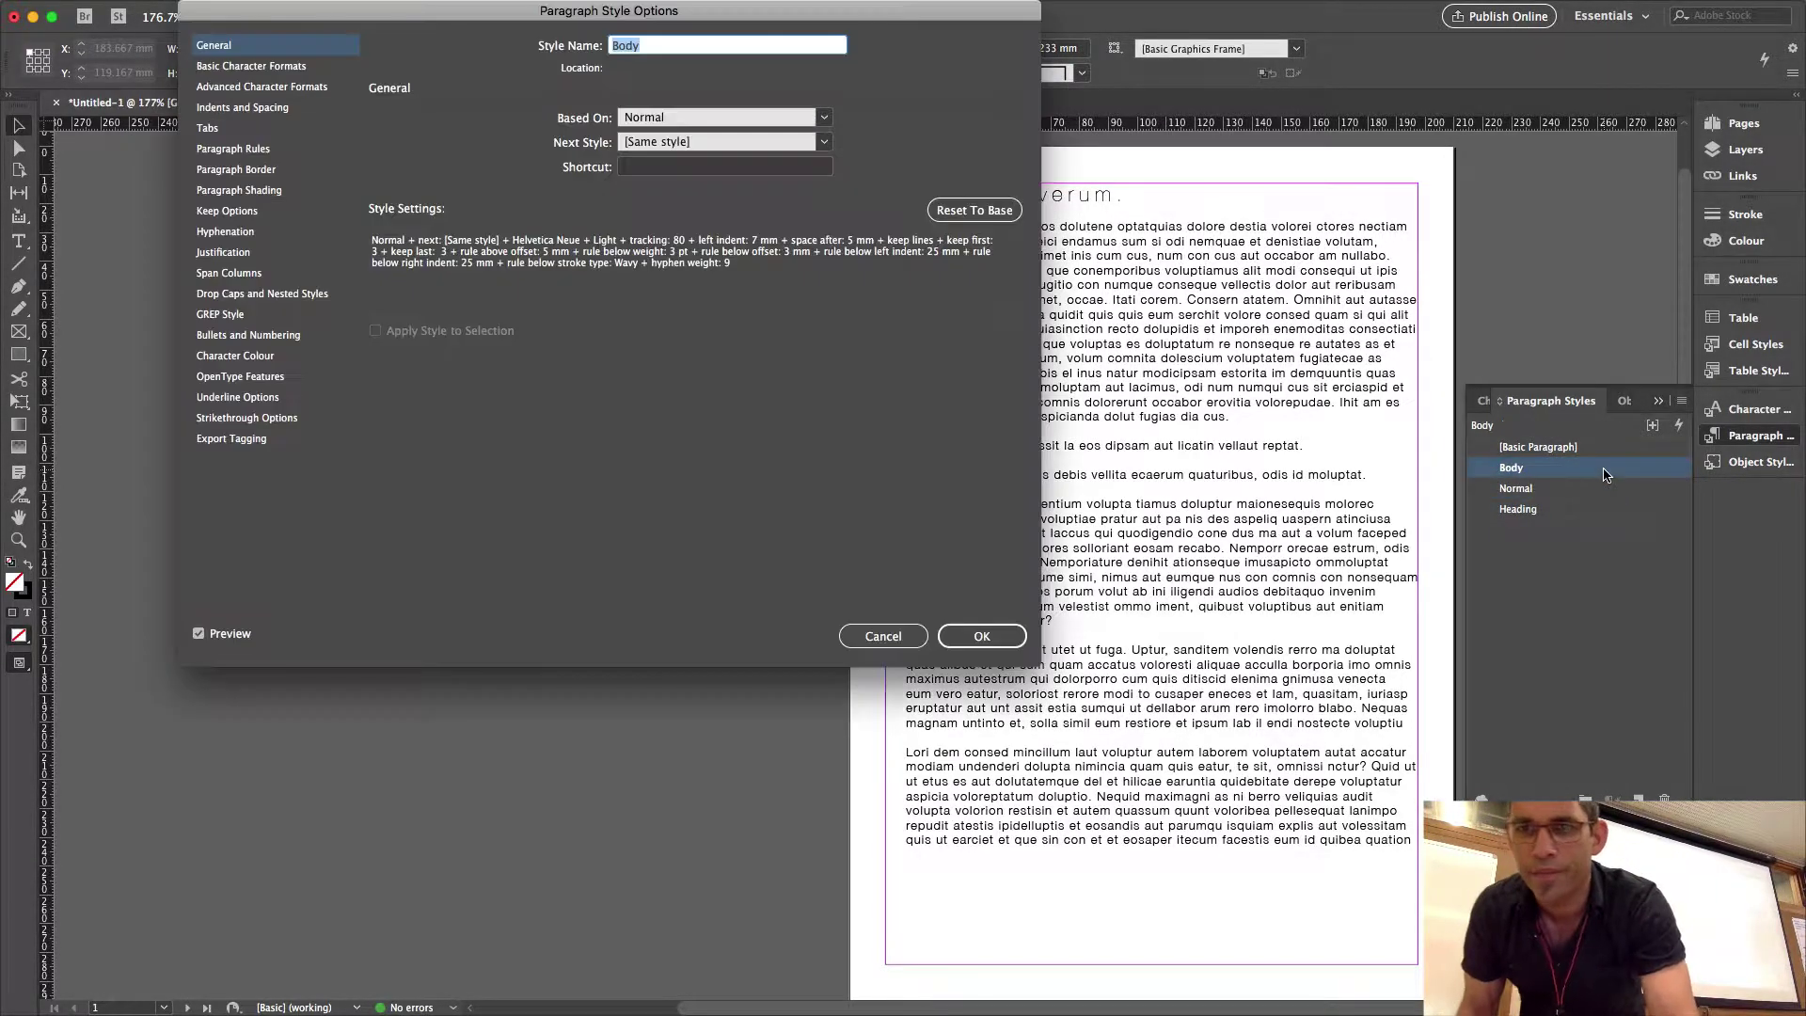
left_click(243, 235)
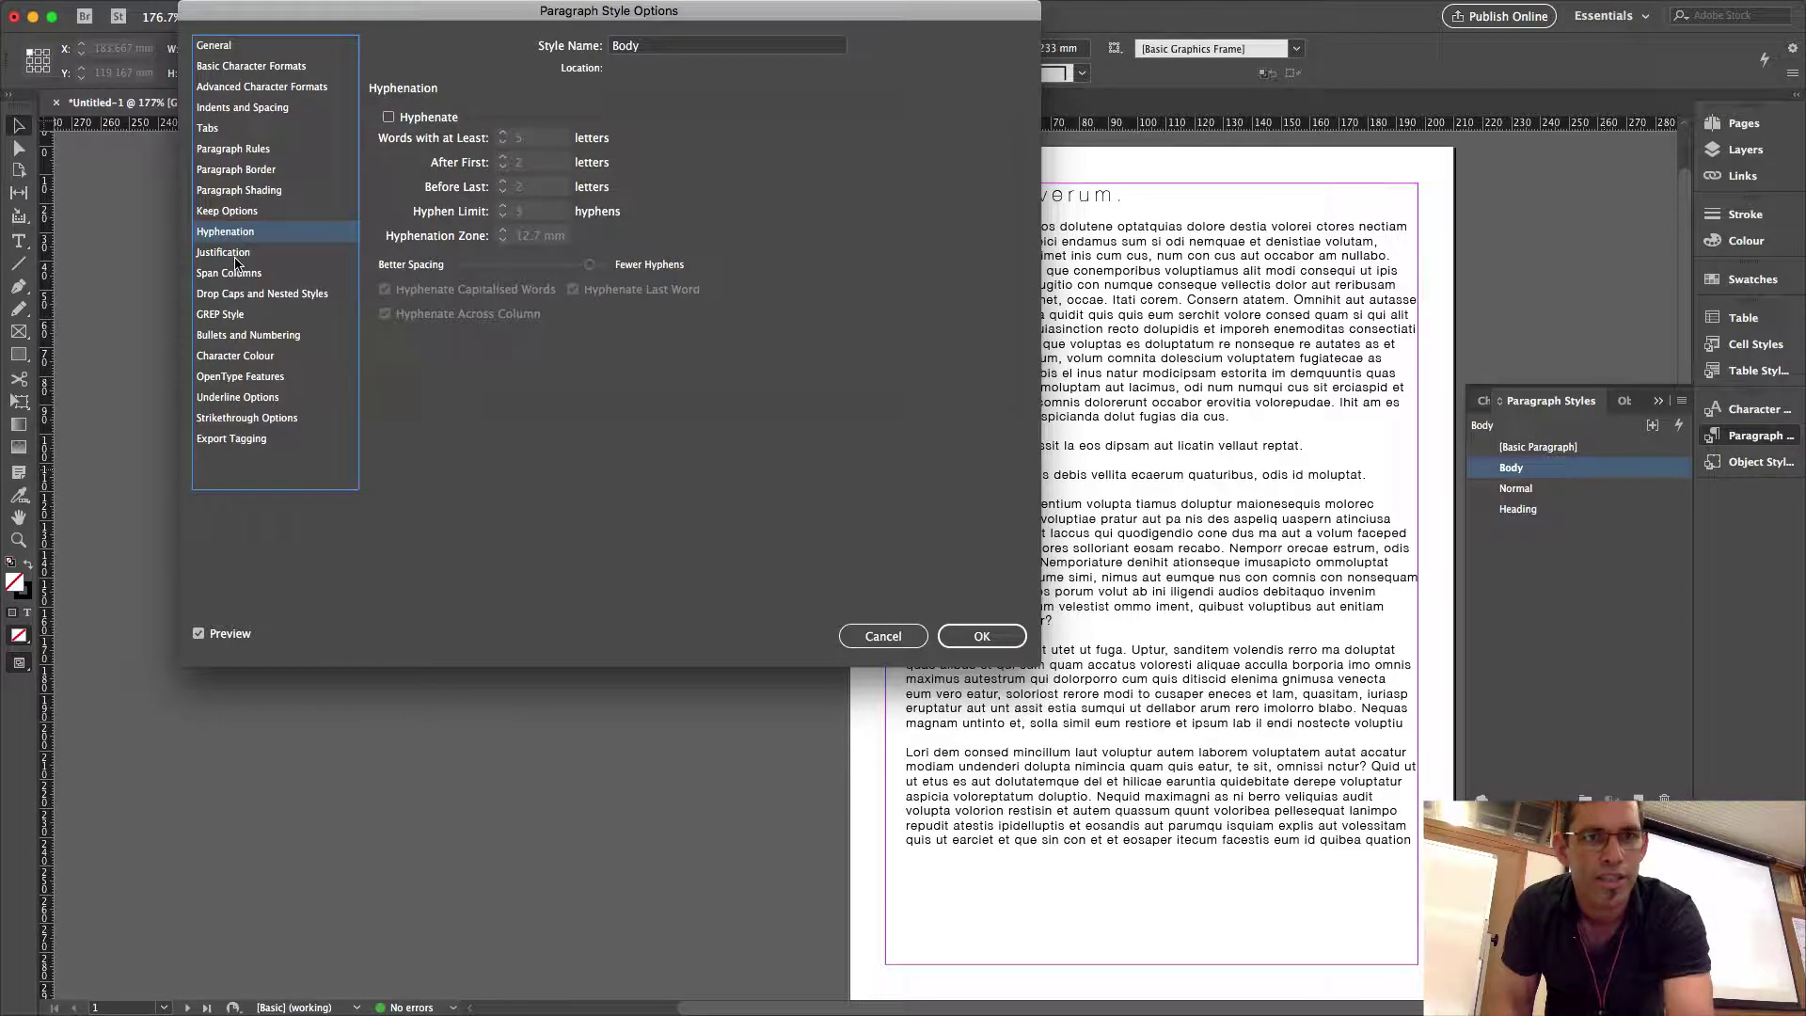
Examine the Body style's Justification, character format, Indents and Spacing alignment and General settings without changing them.
left_click(236, 260)
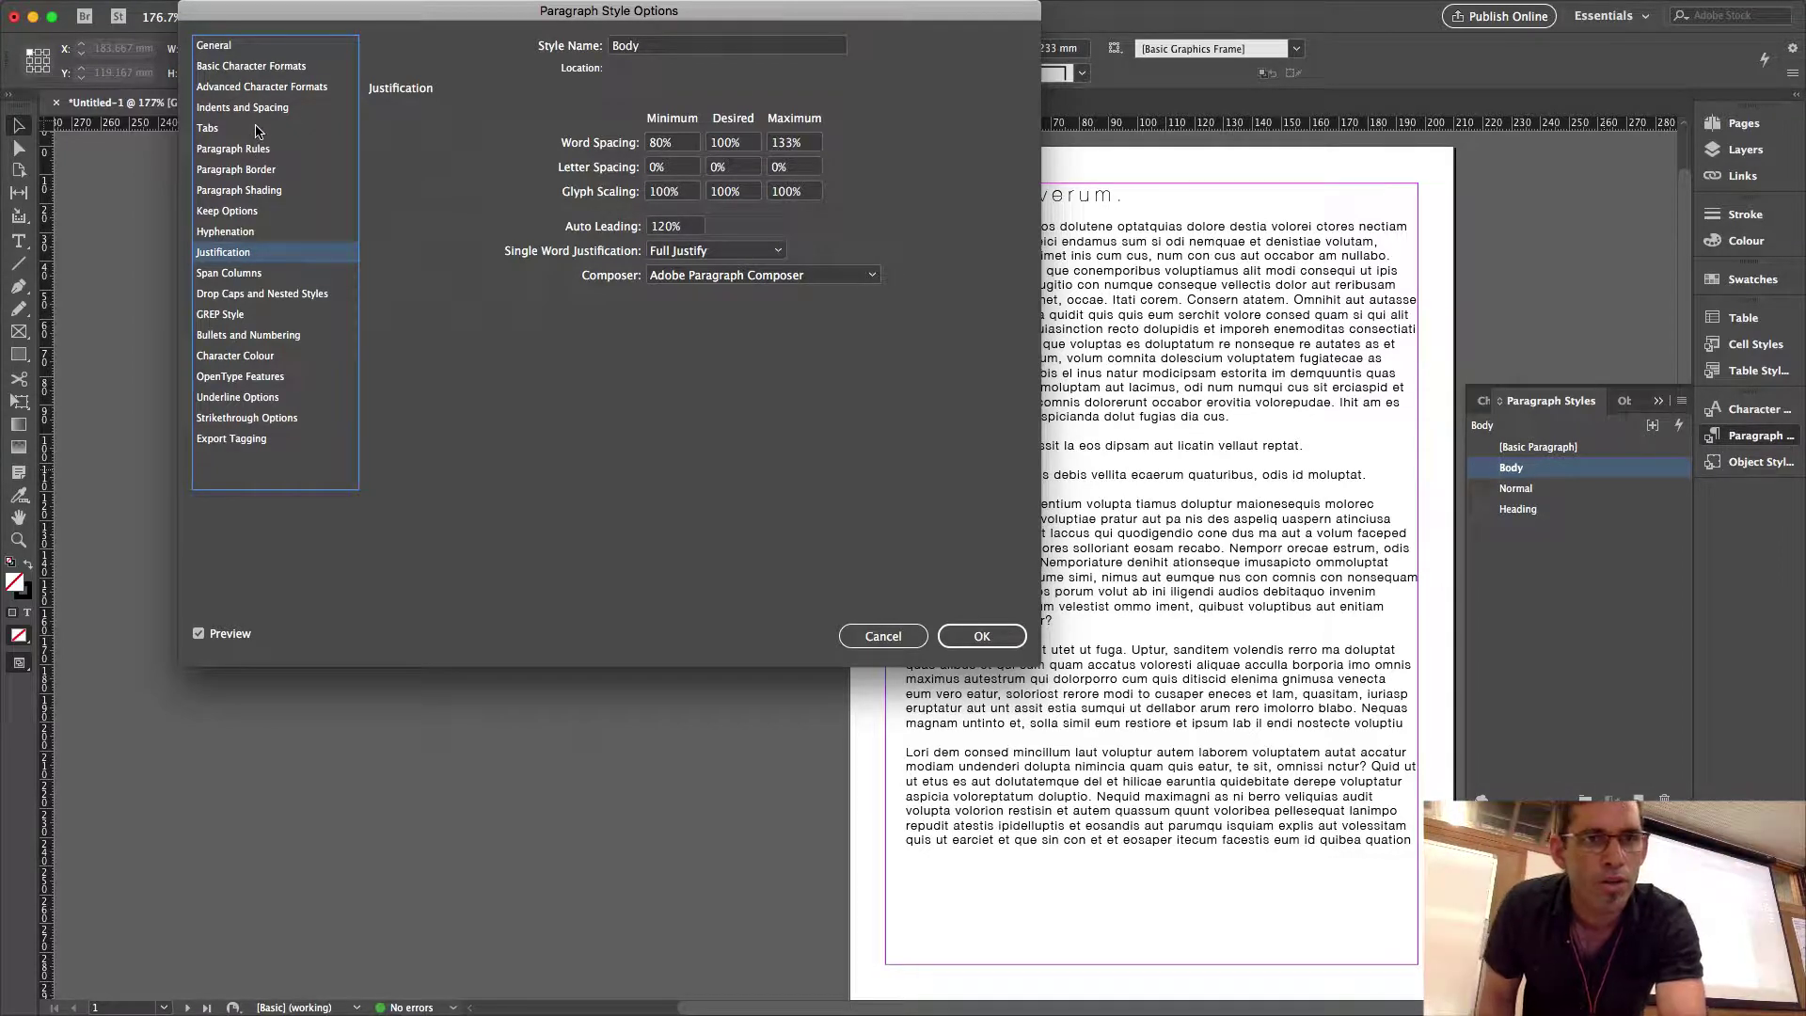
left_click(263, 88)
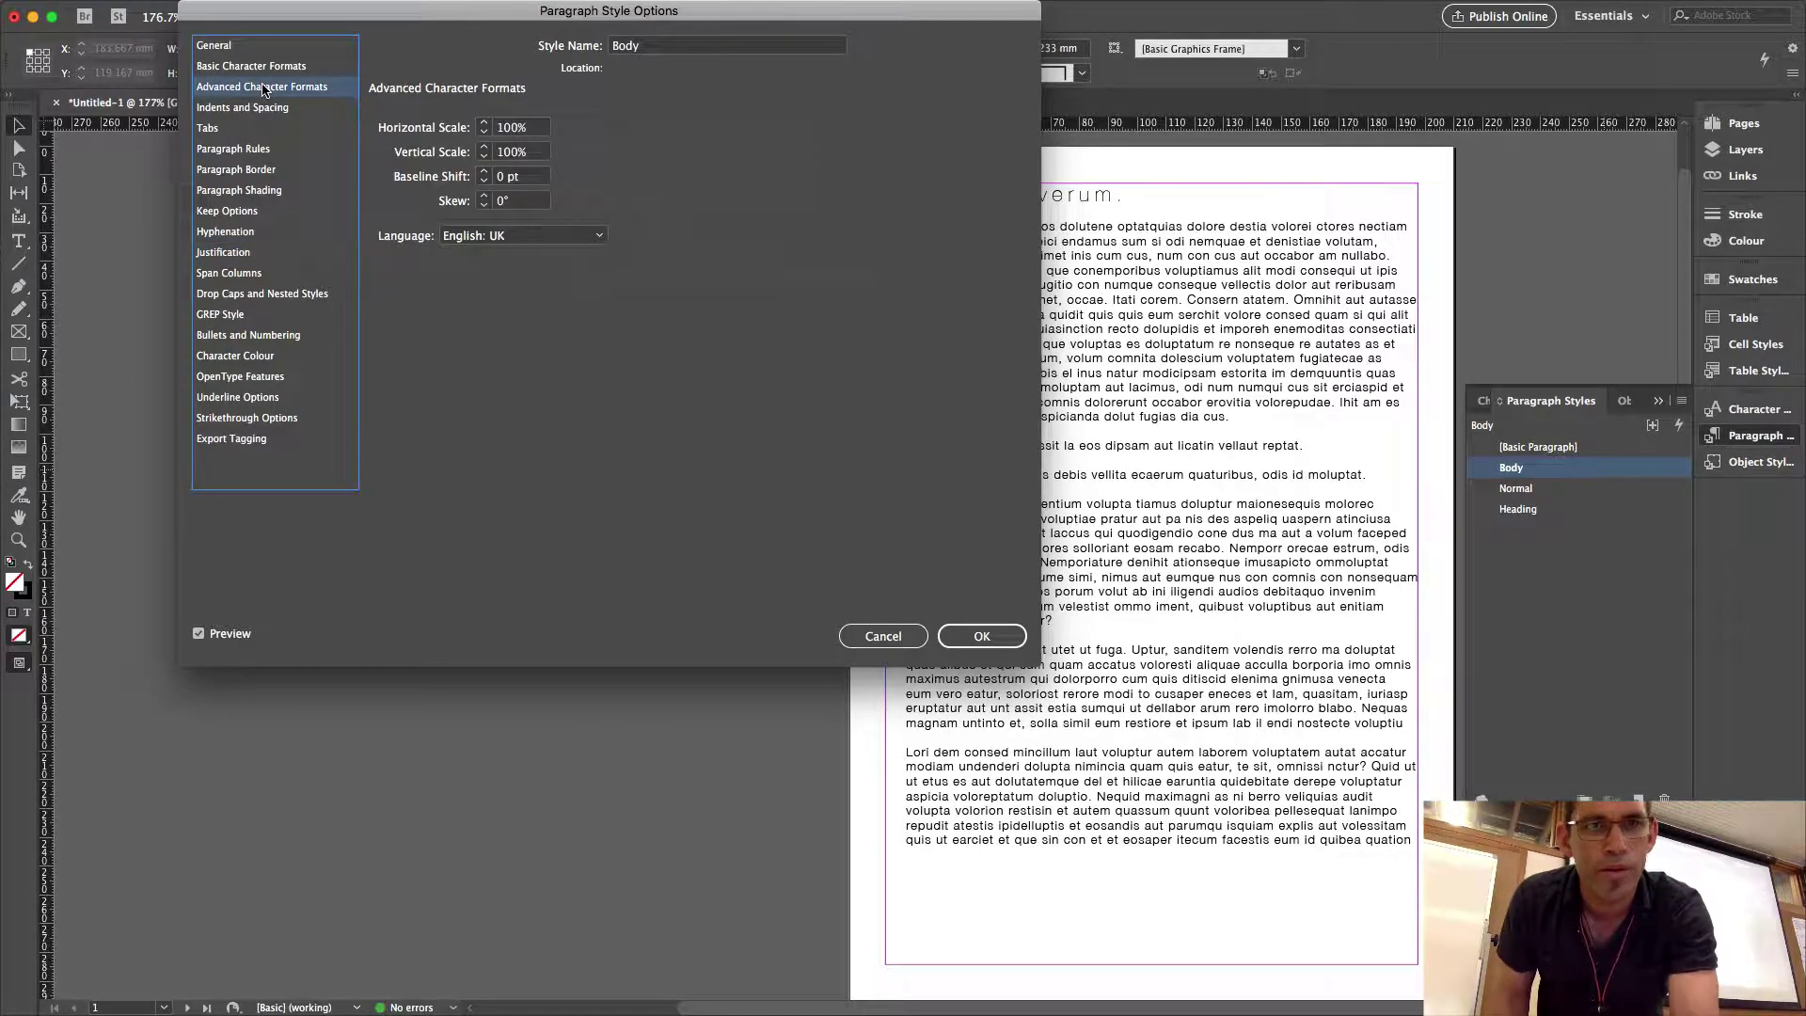
left_click(263, 72)
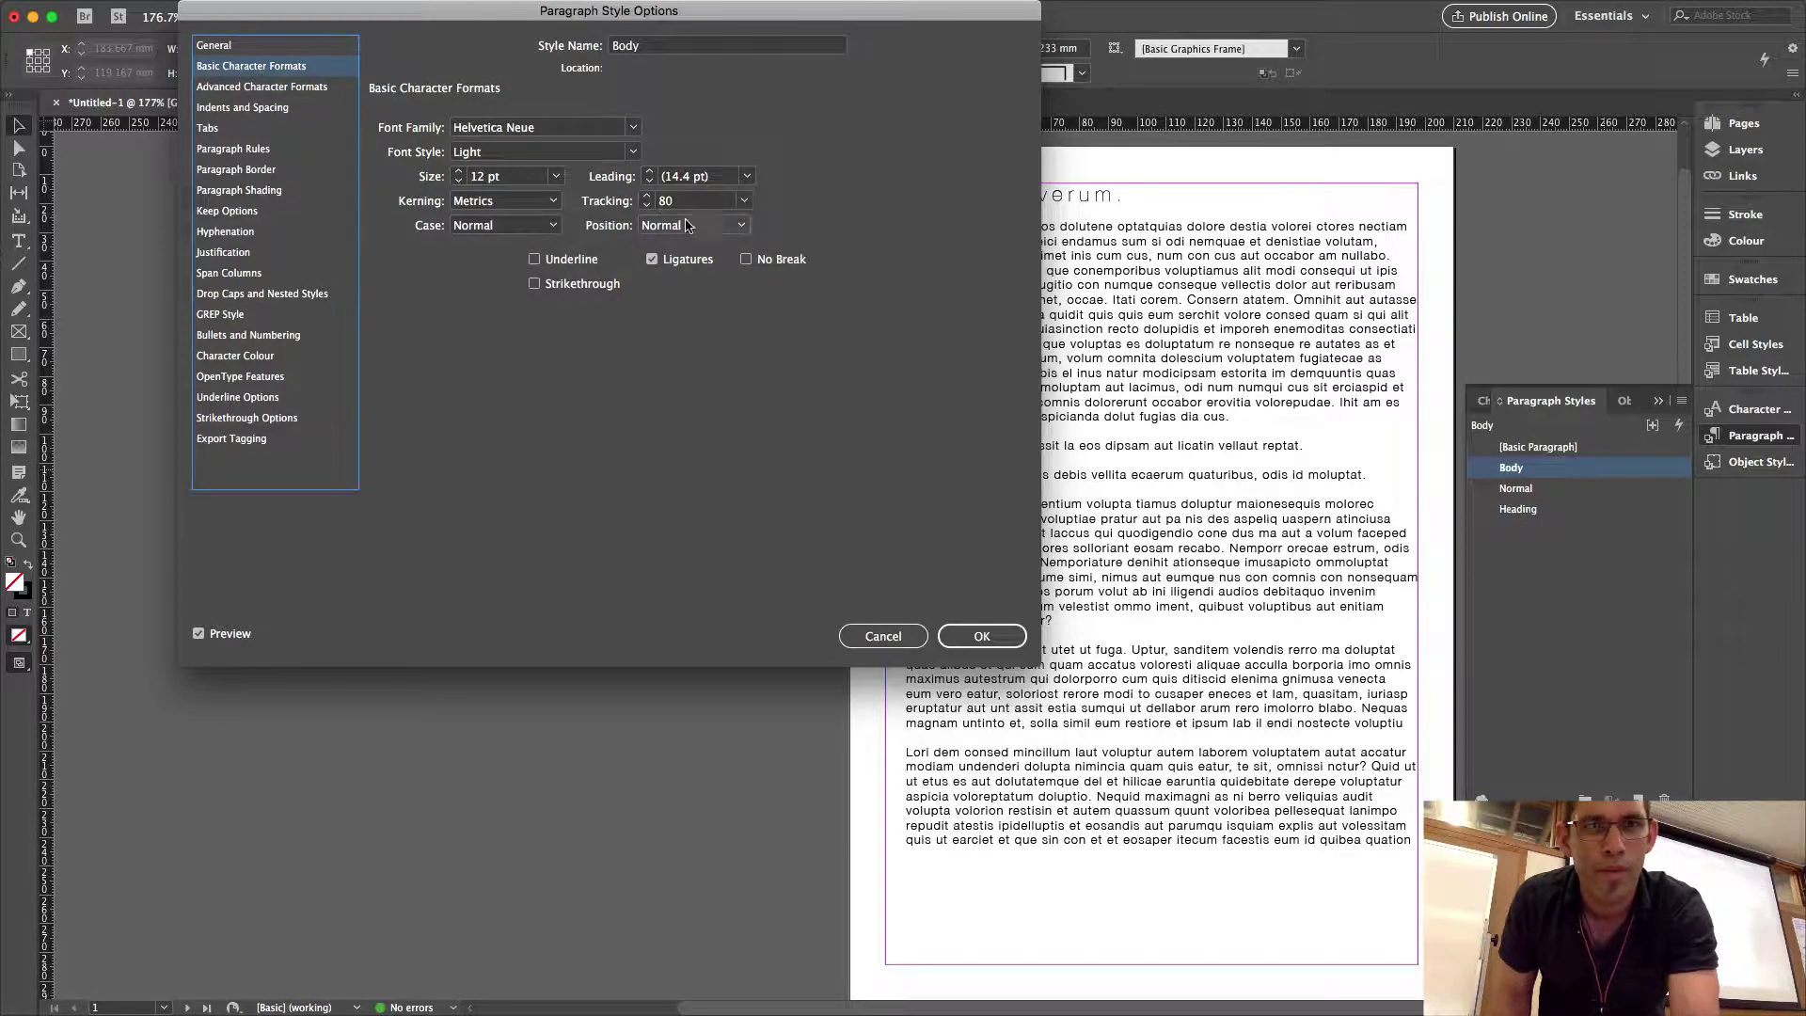
left_click(739, 232)
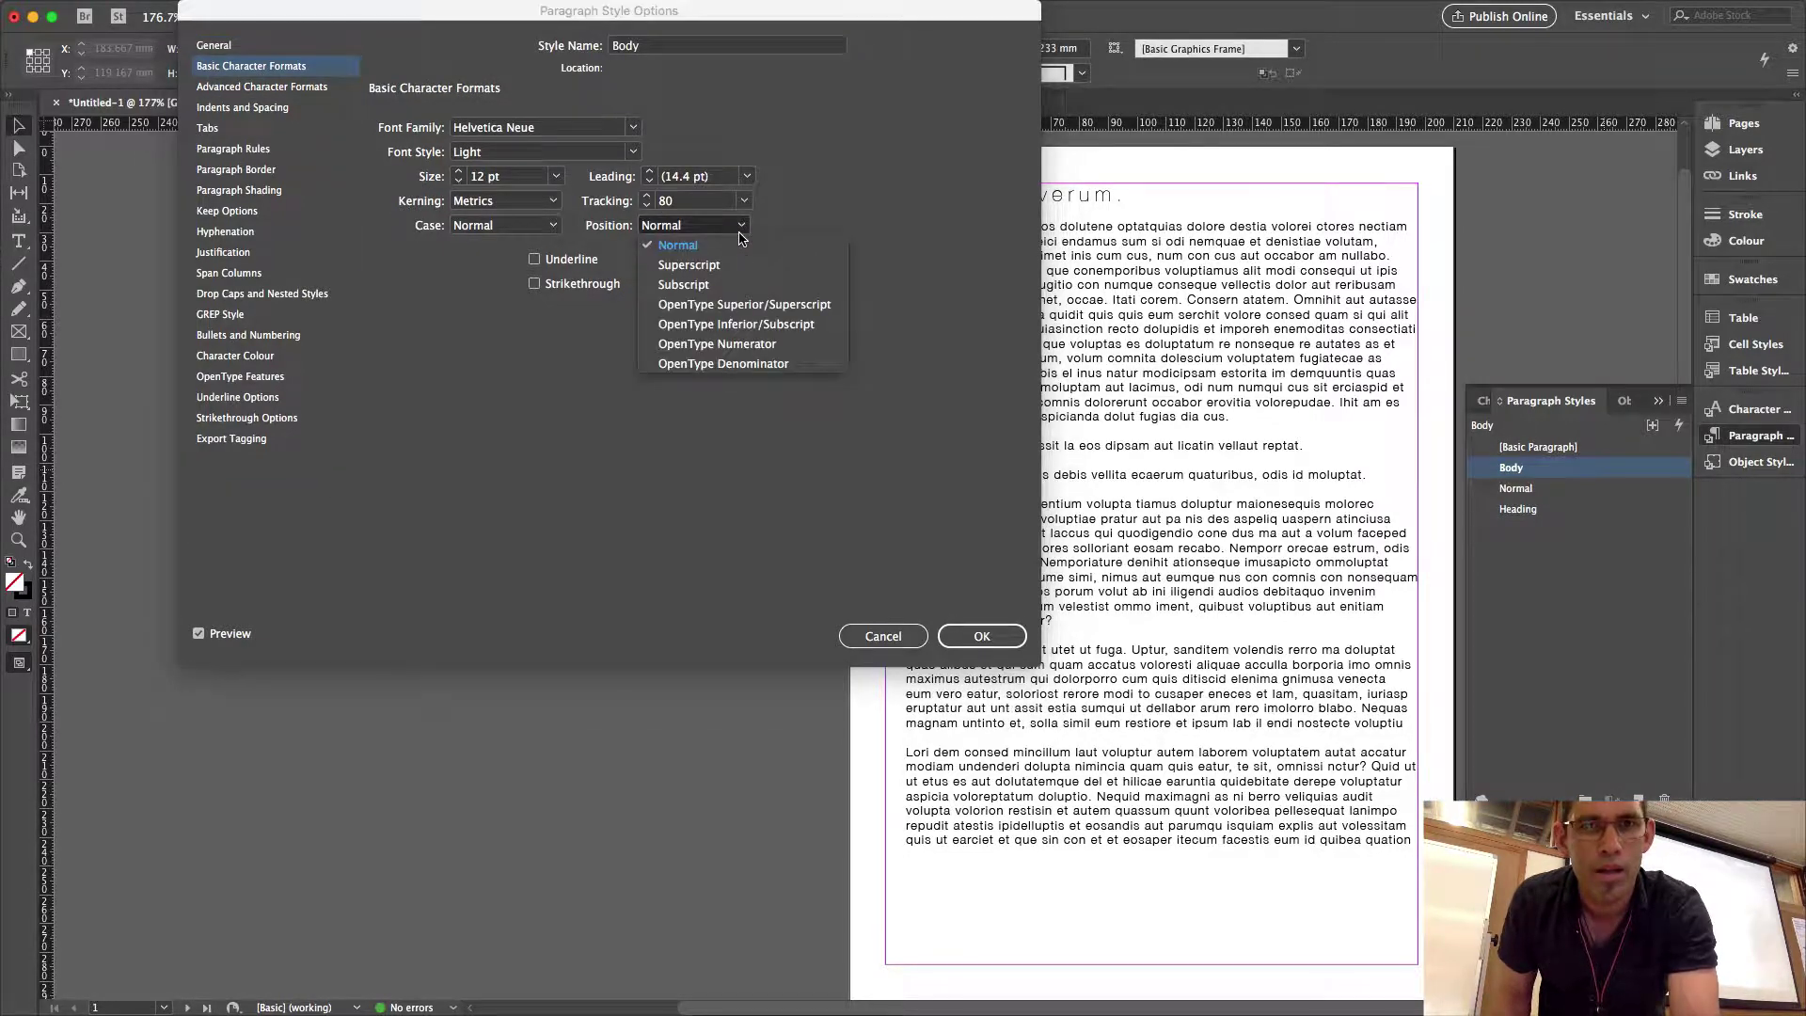
left_click(813, 219)
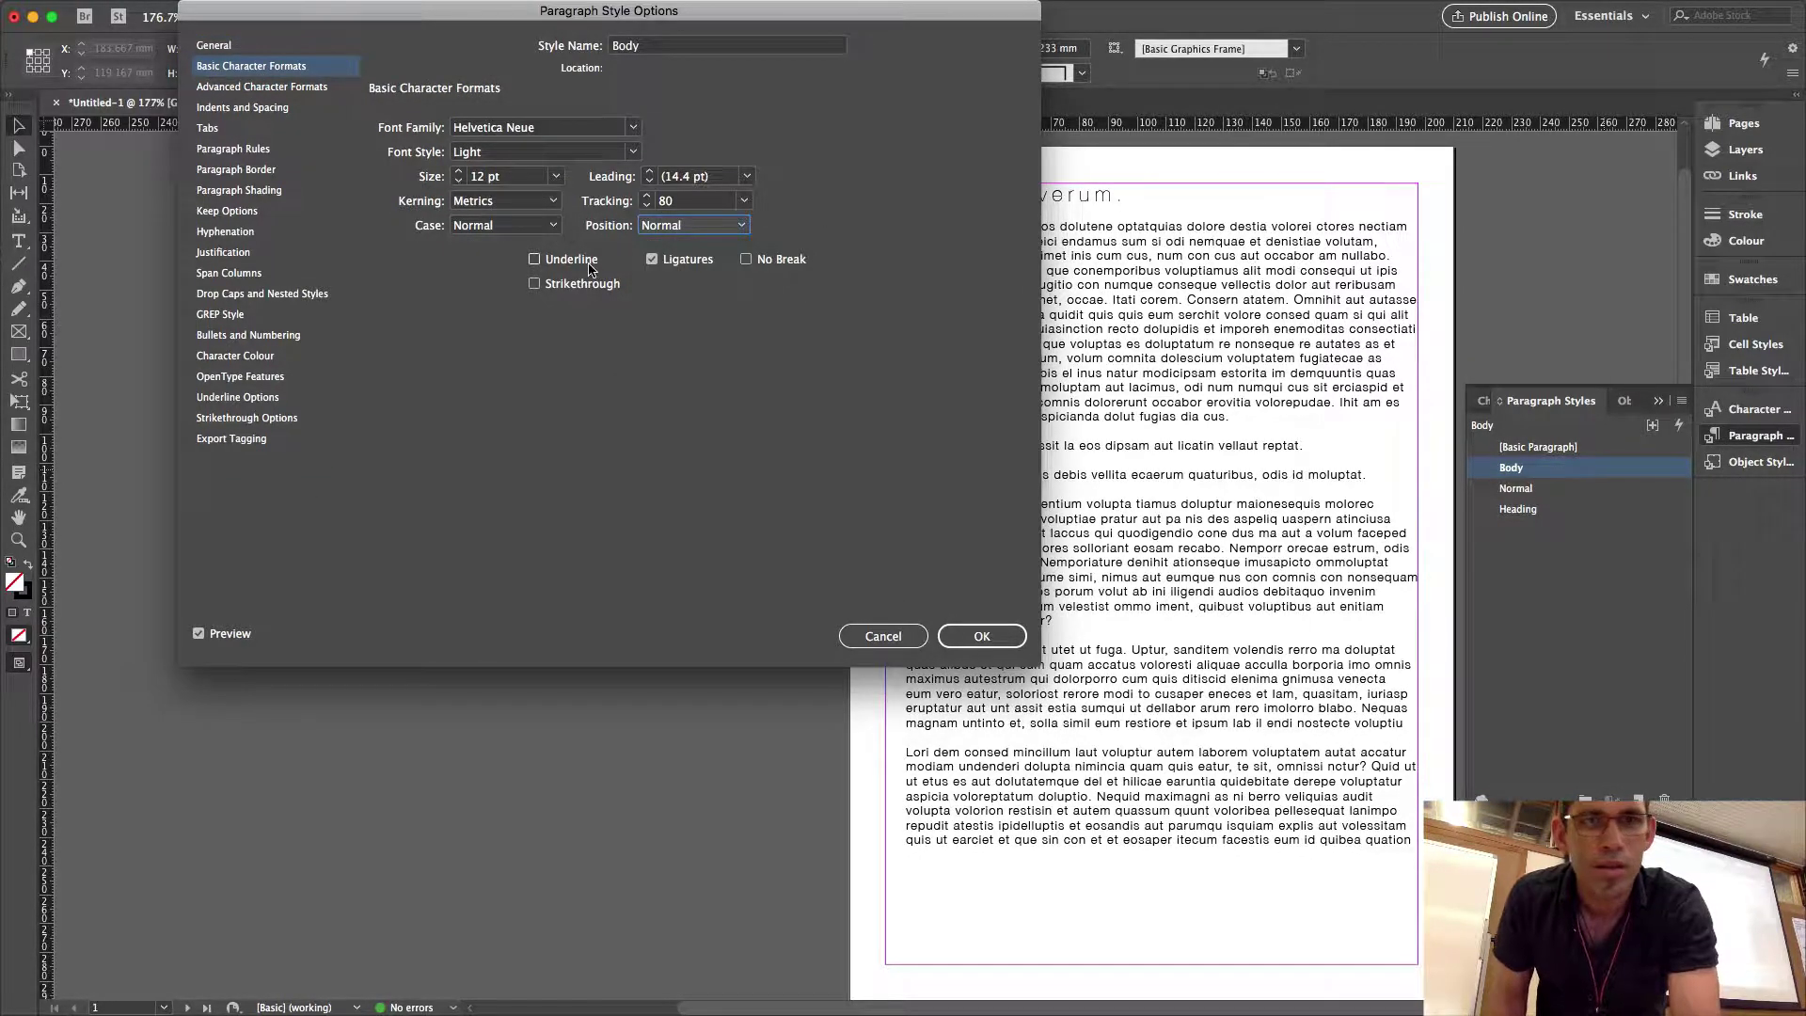
left_click(266, 90)
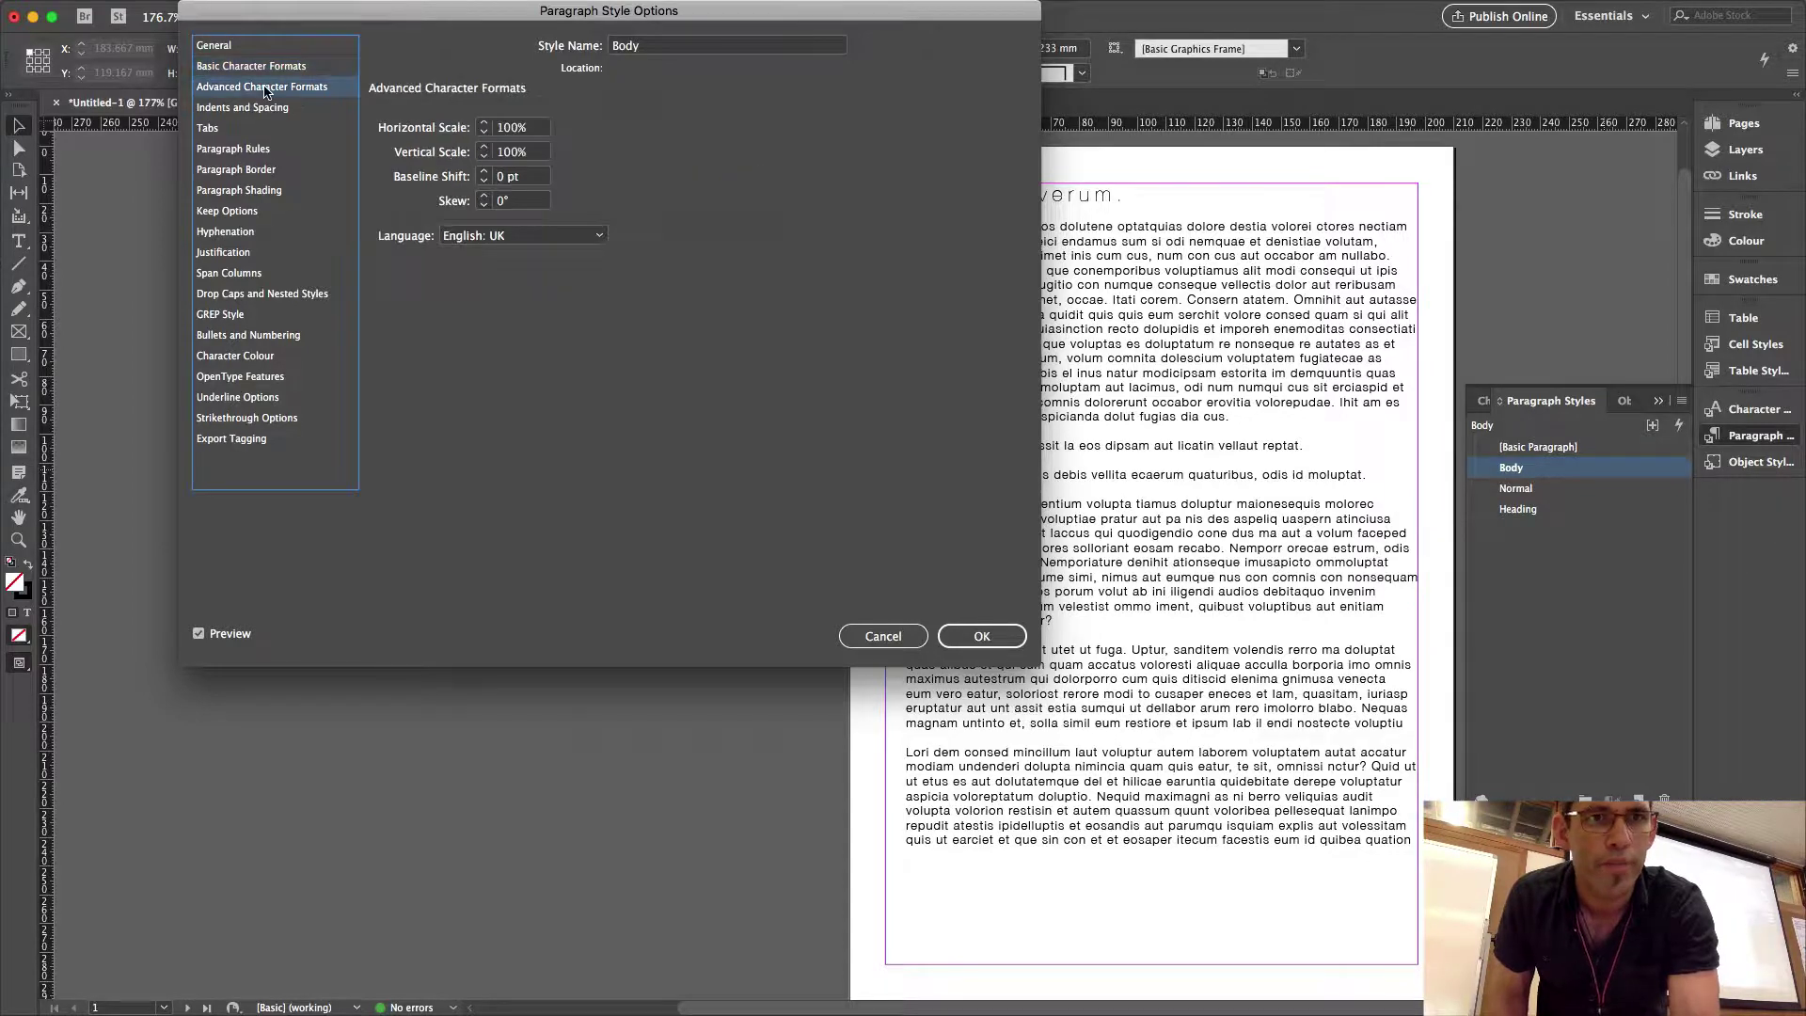
left_click(262, 111)
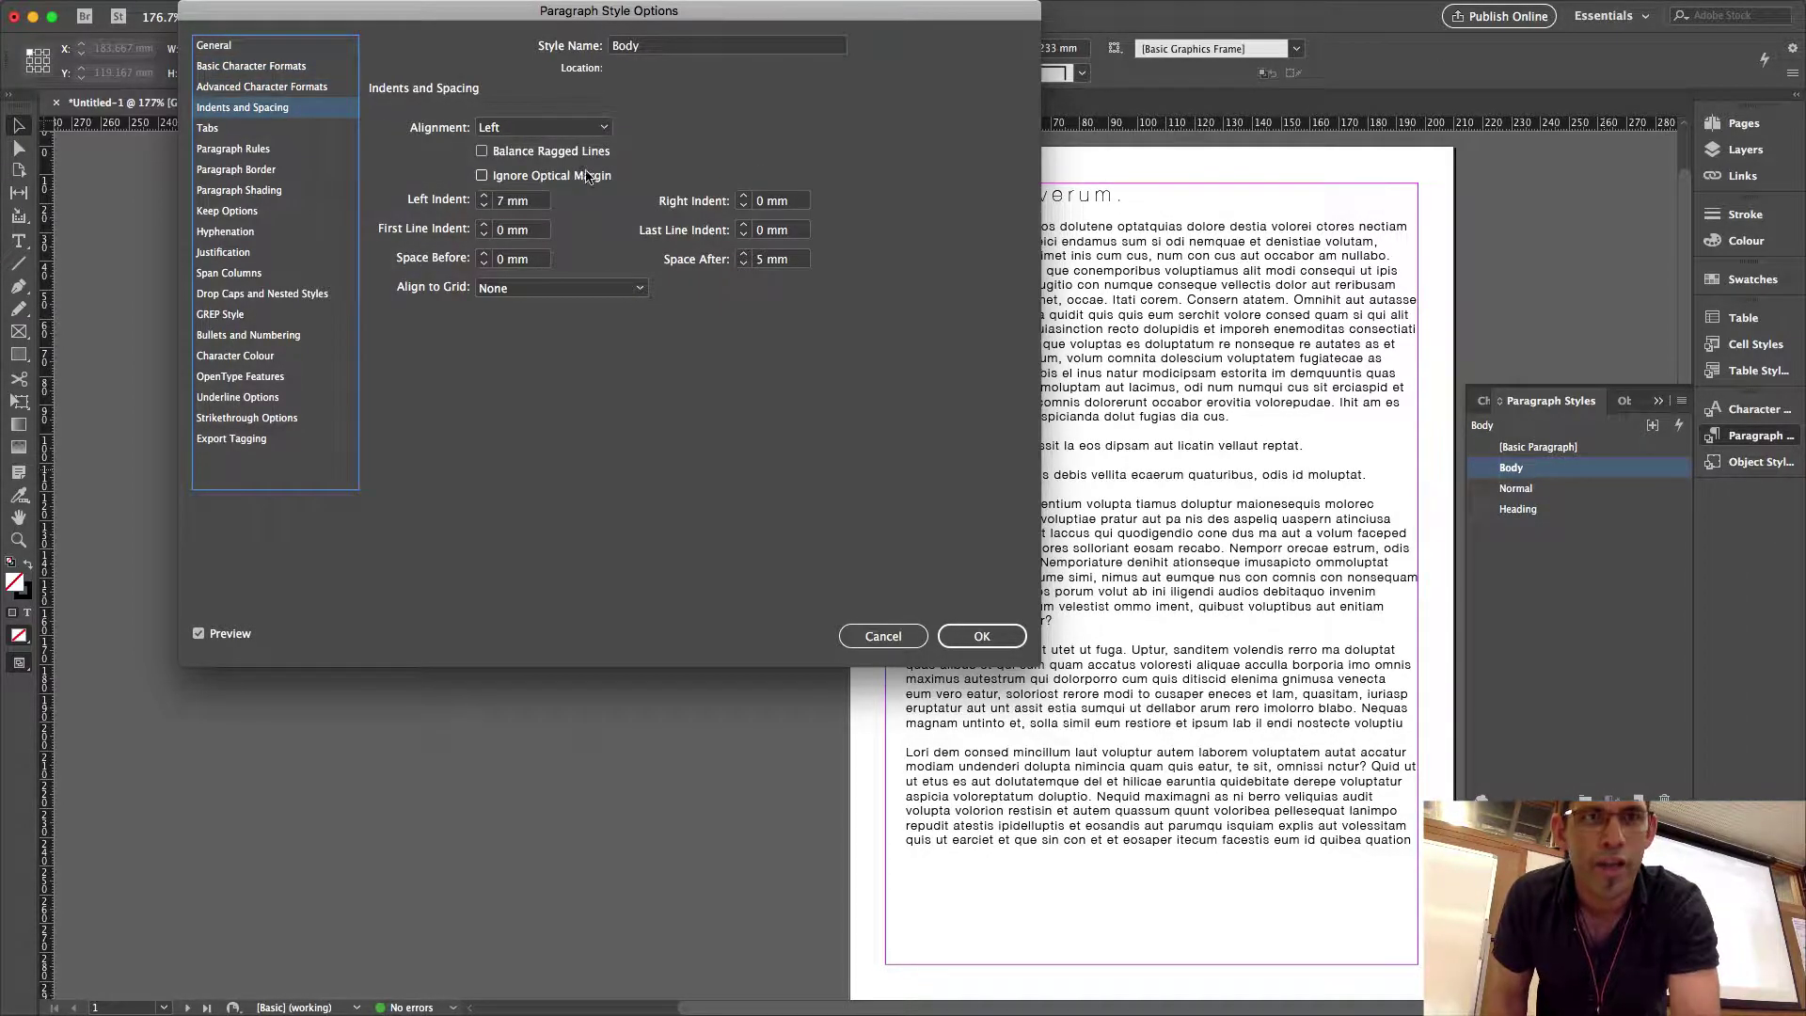
left_click(604, 129)
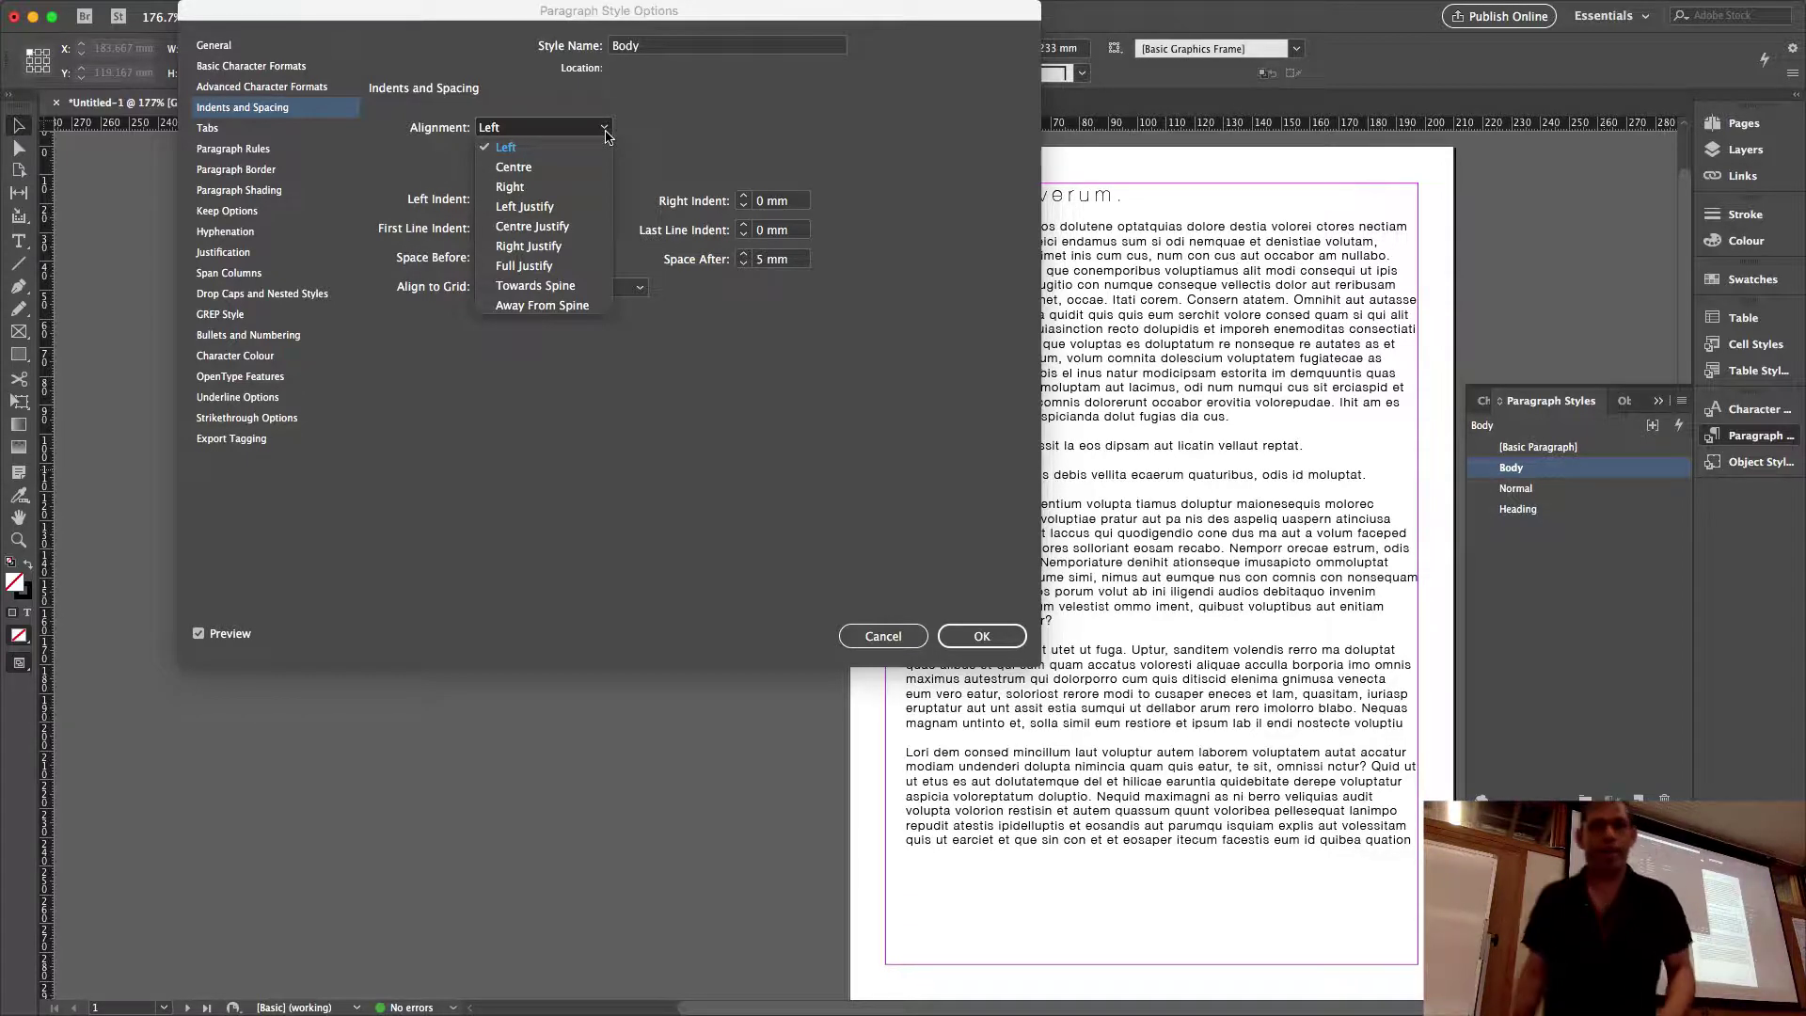
left_click(607, 132)
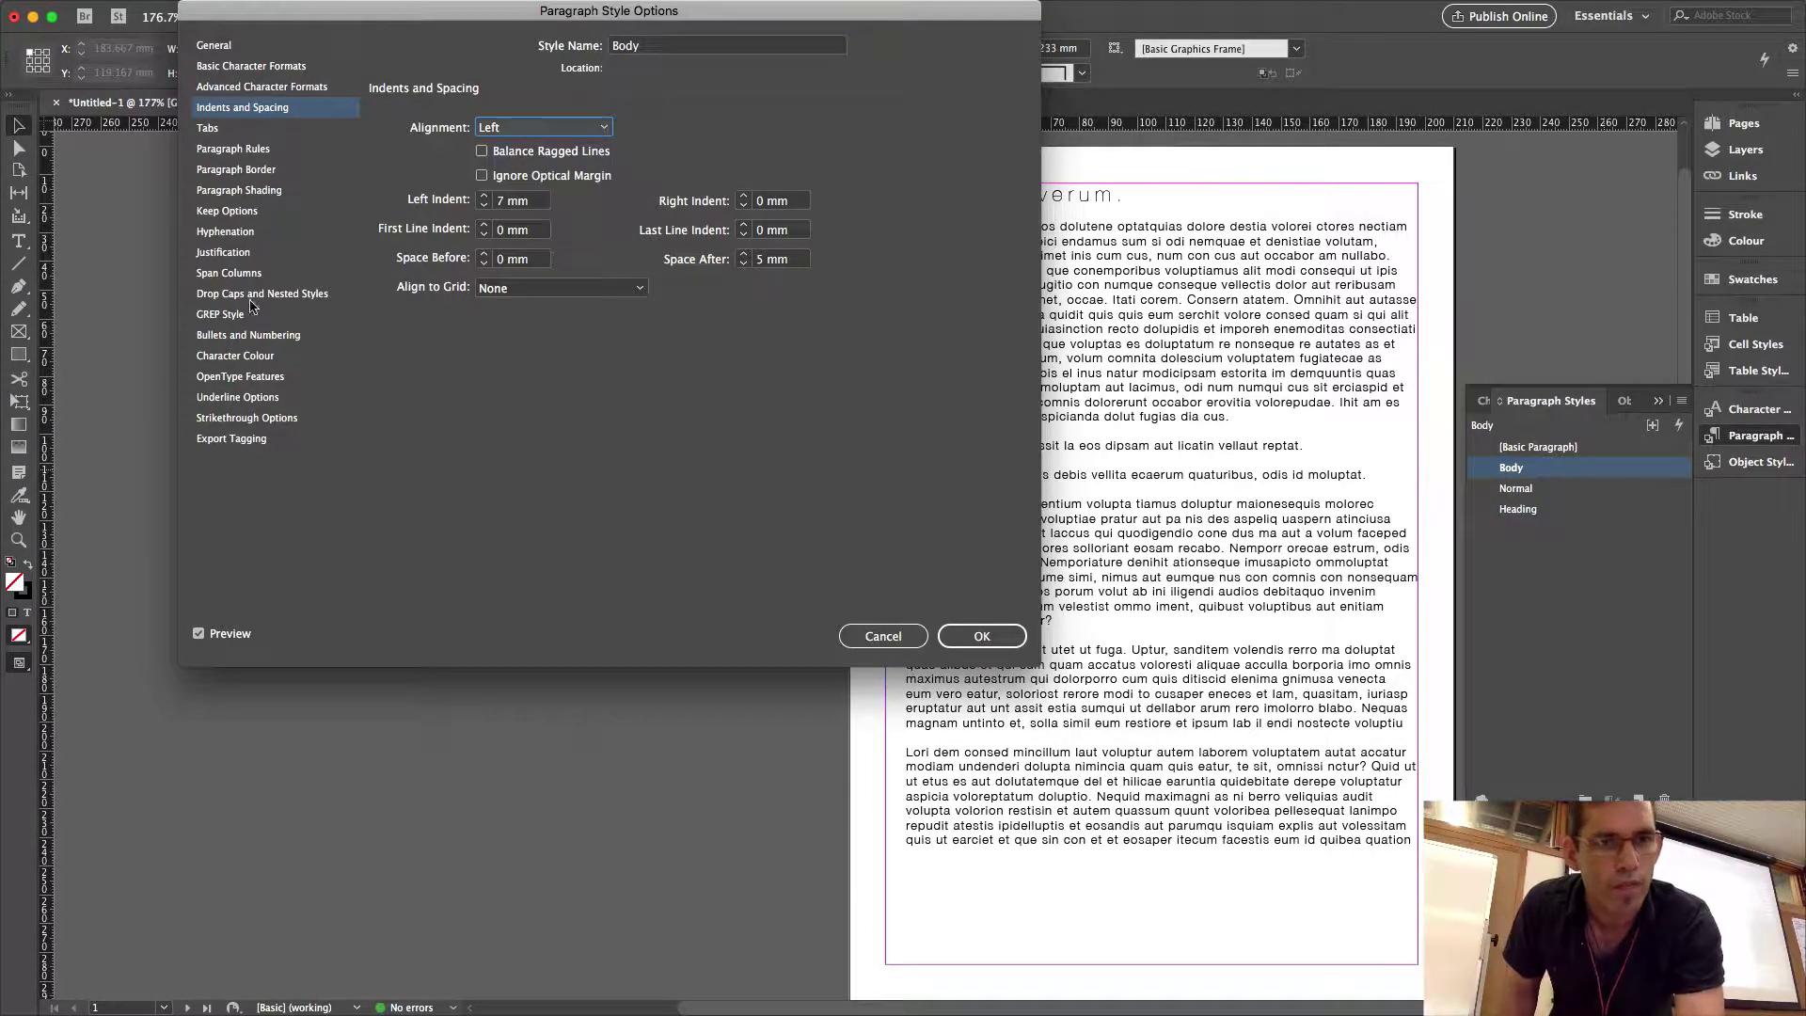
left_click(253, 258)
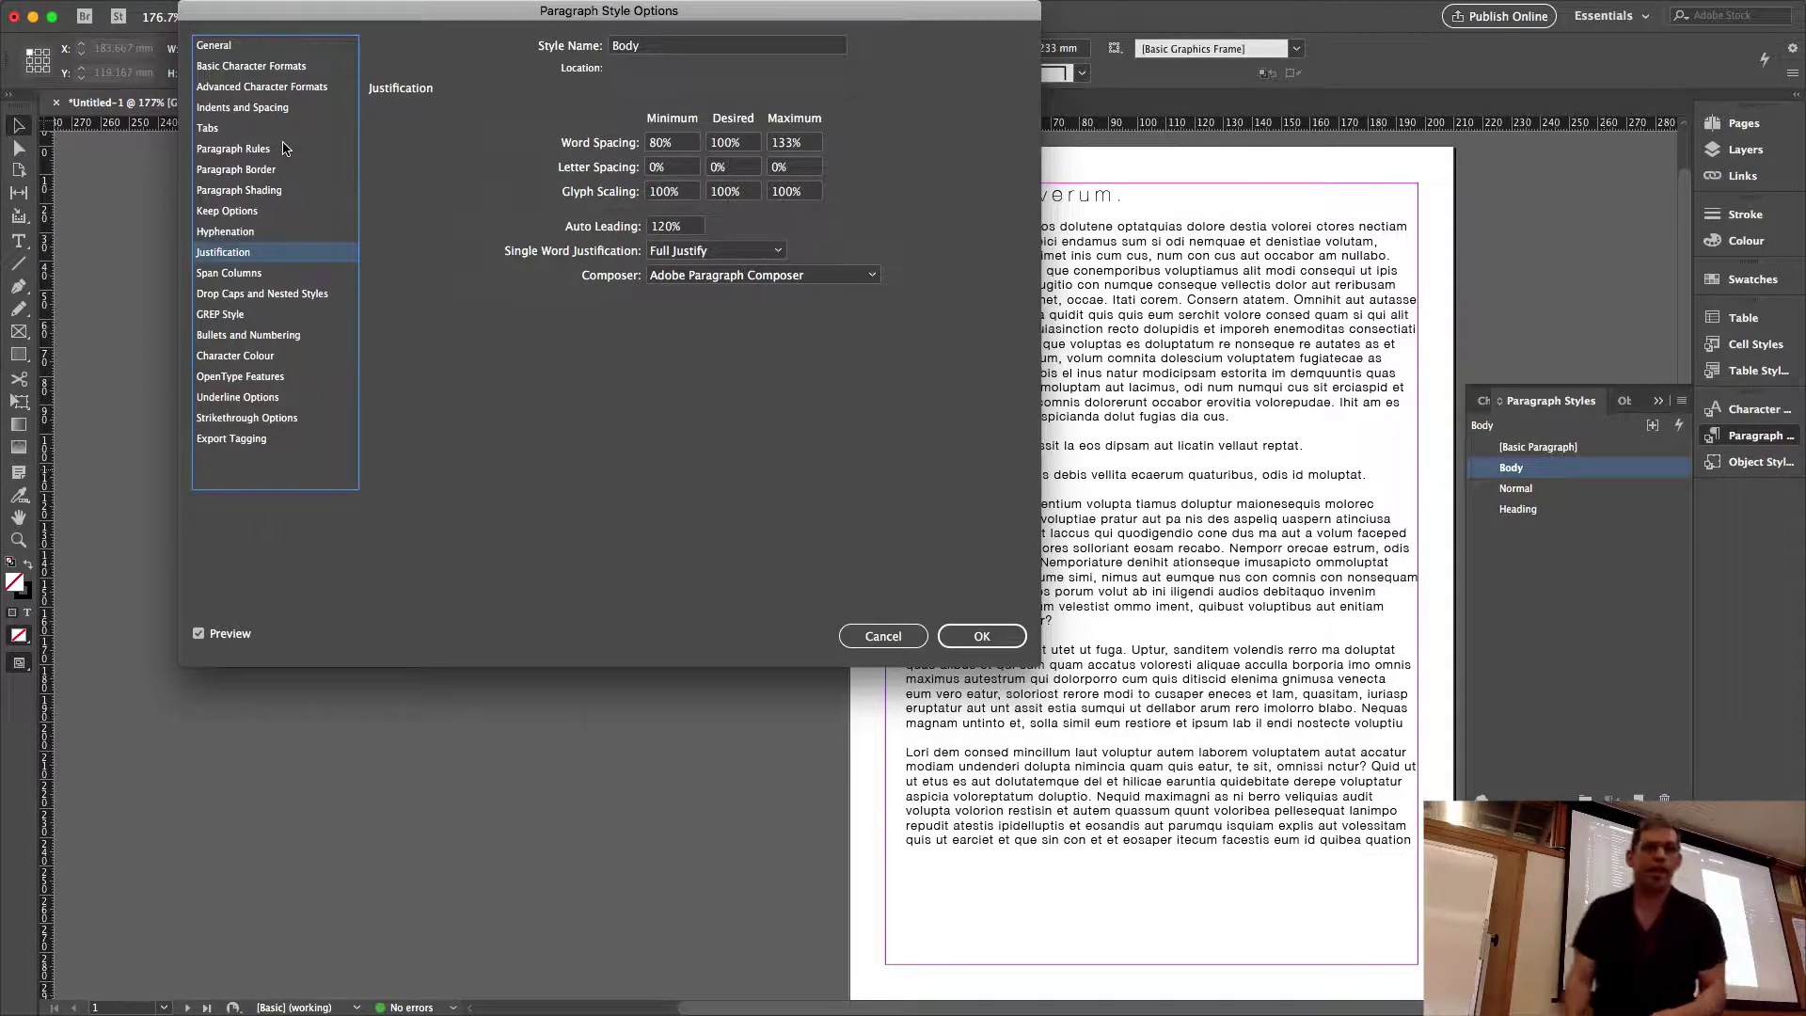
left_click(214, 45)
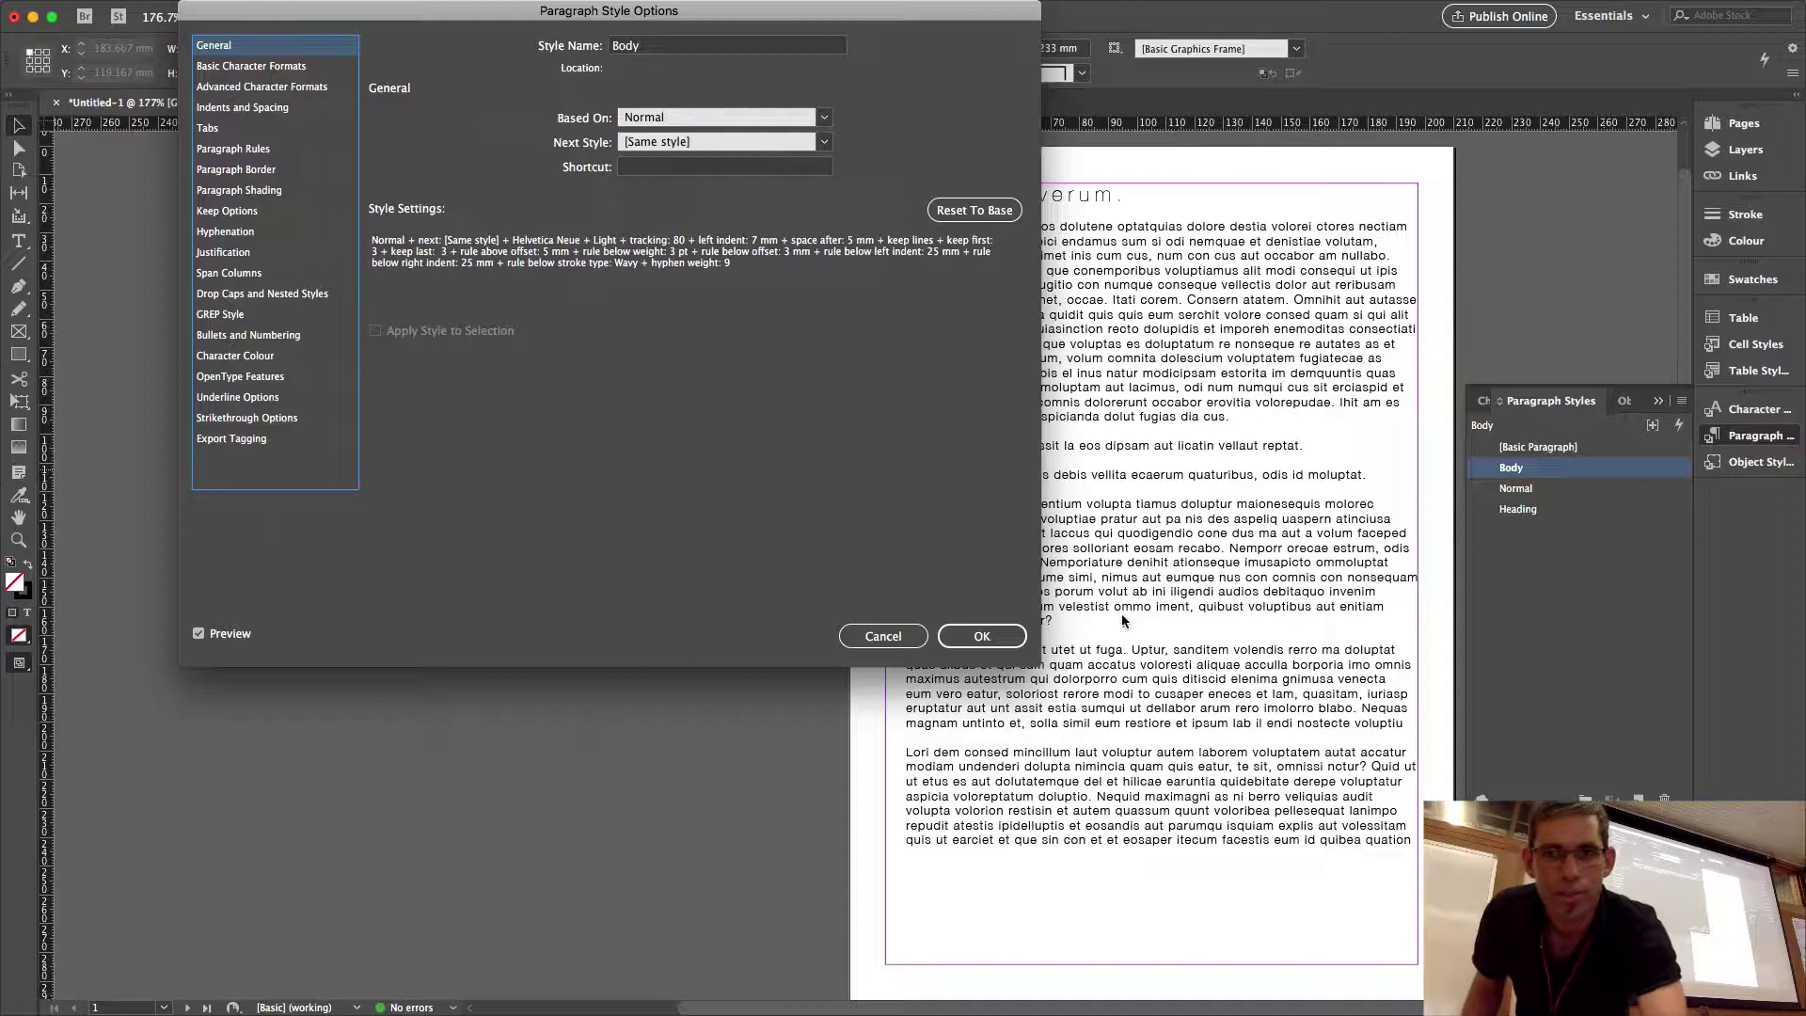
left_click(981, 636)
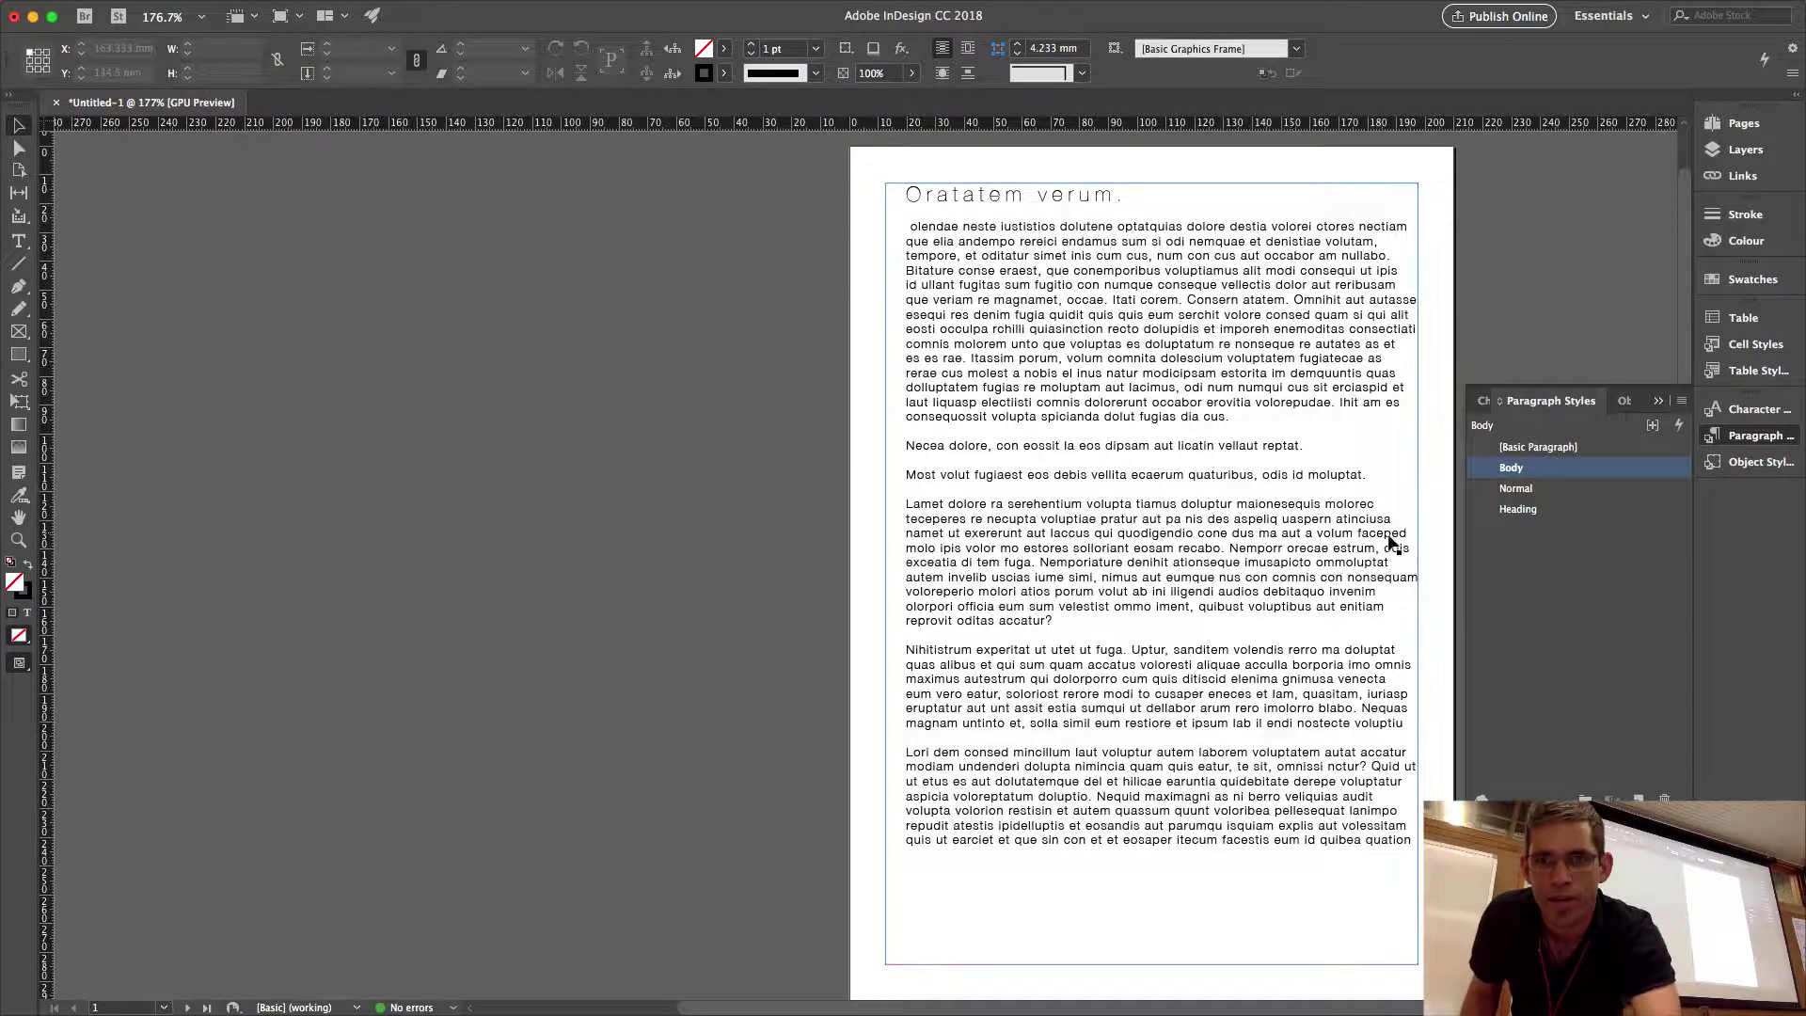
Check the Heading style's general settings and the Body style's Span Columns and Drop Caps and Nested Styles options.
double_click(1630, 513)
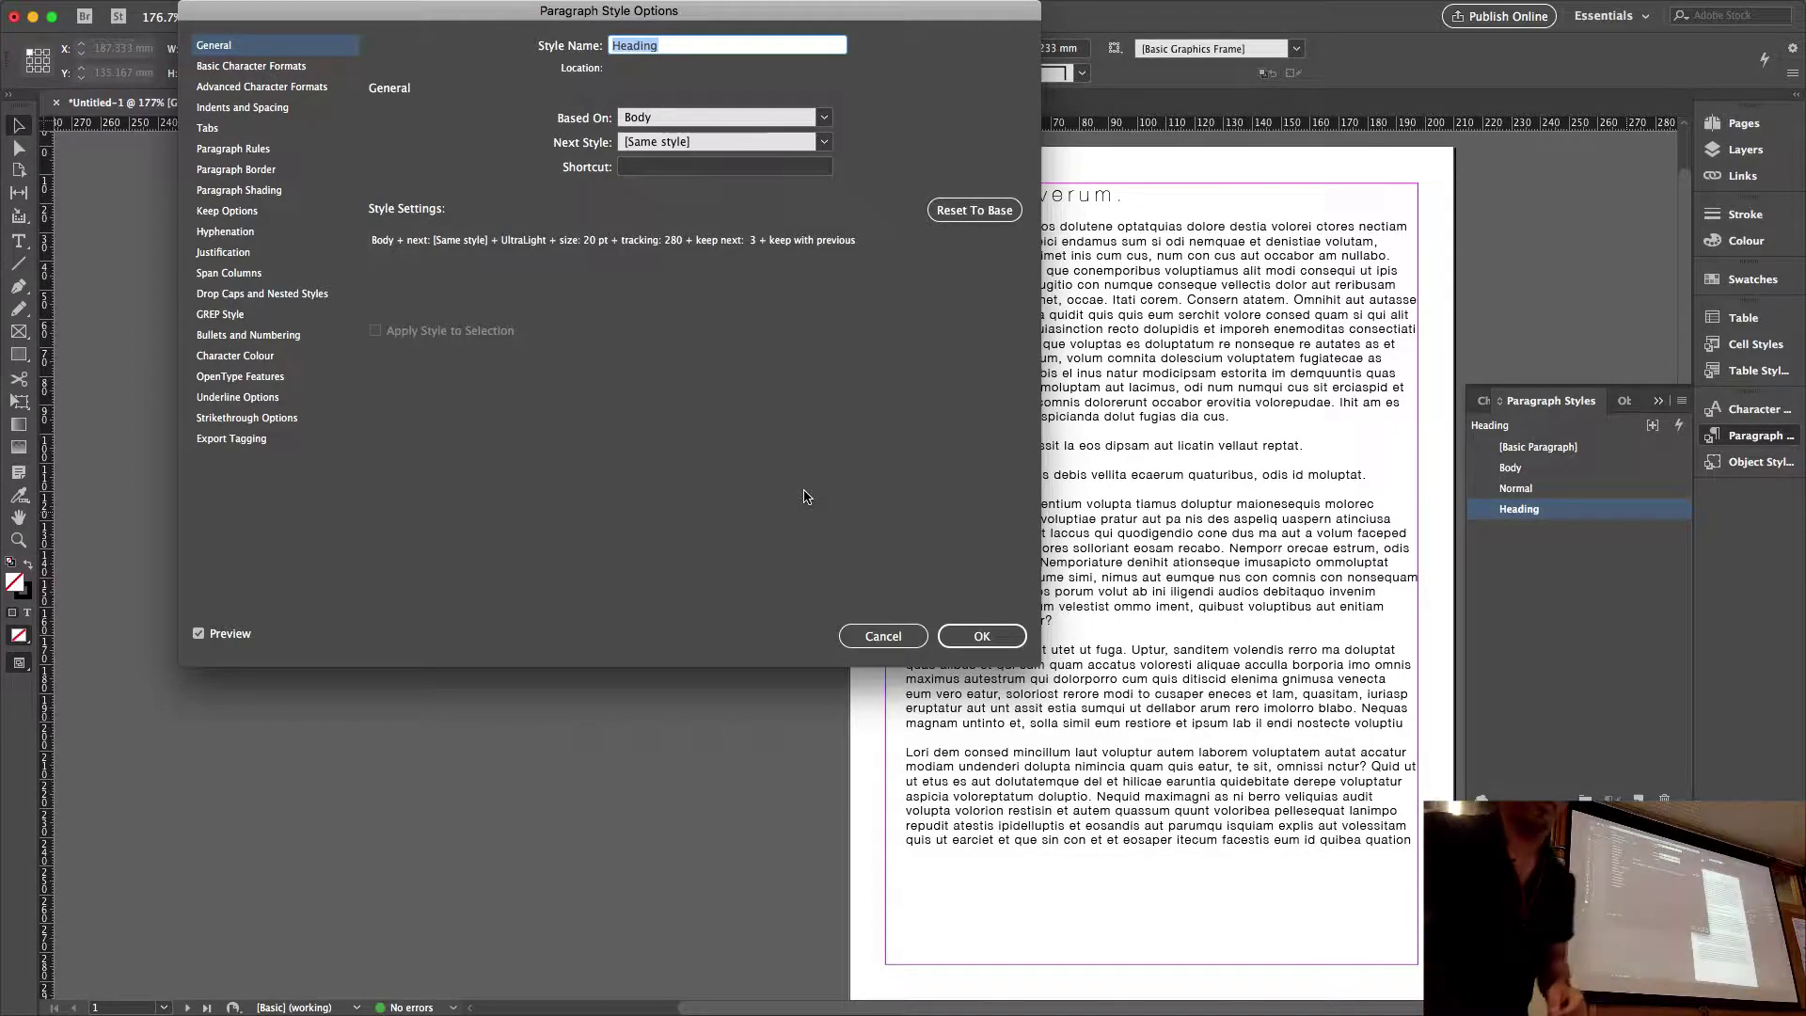
left_click(882, 636)
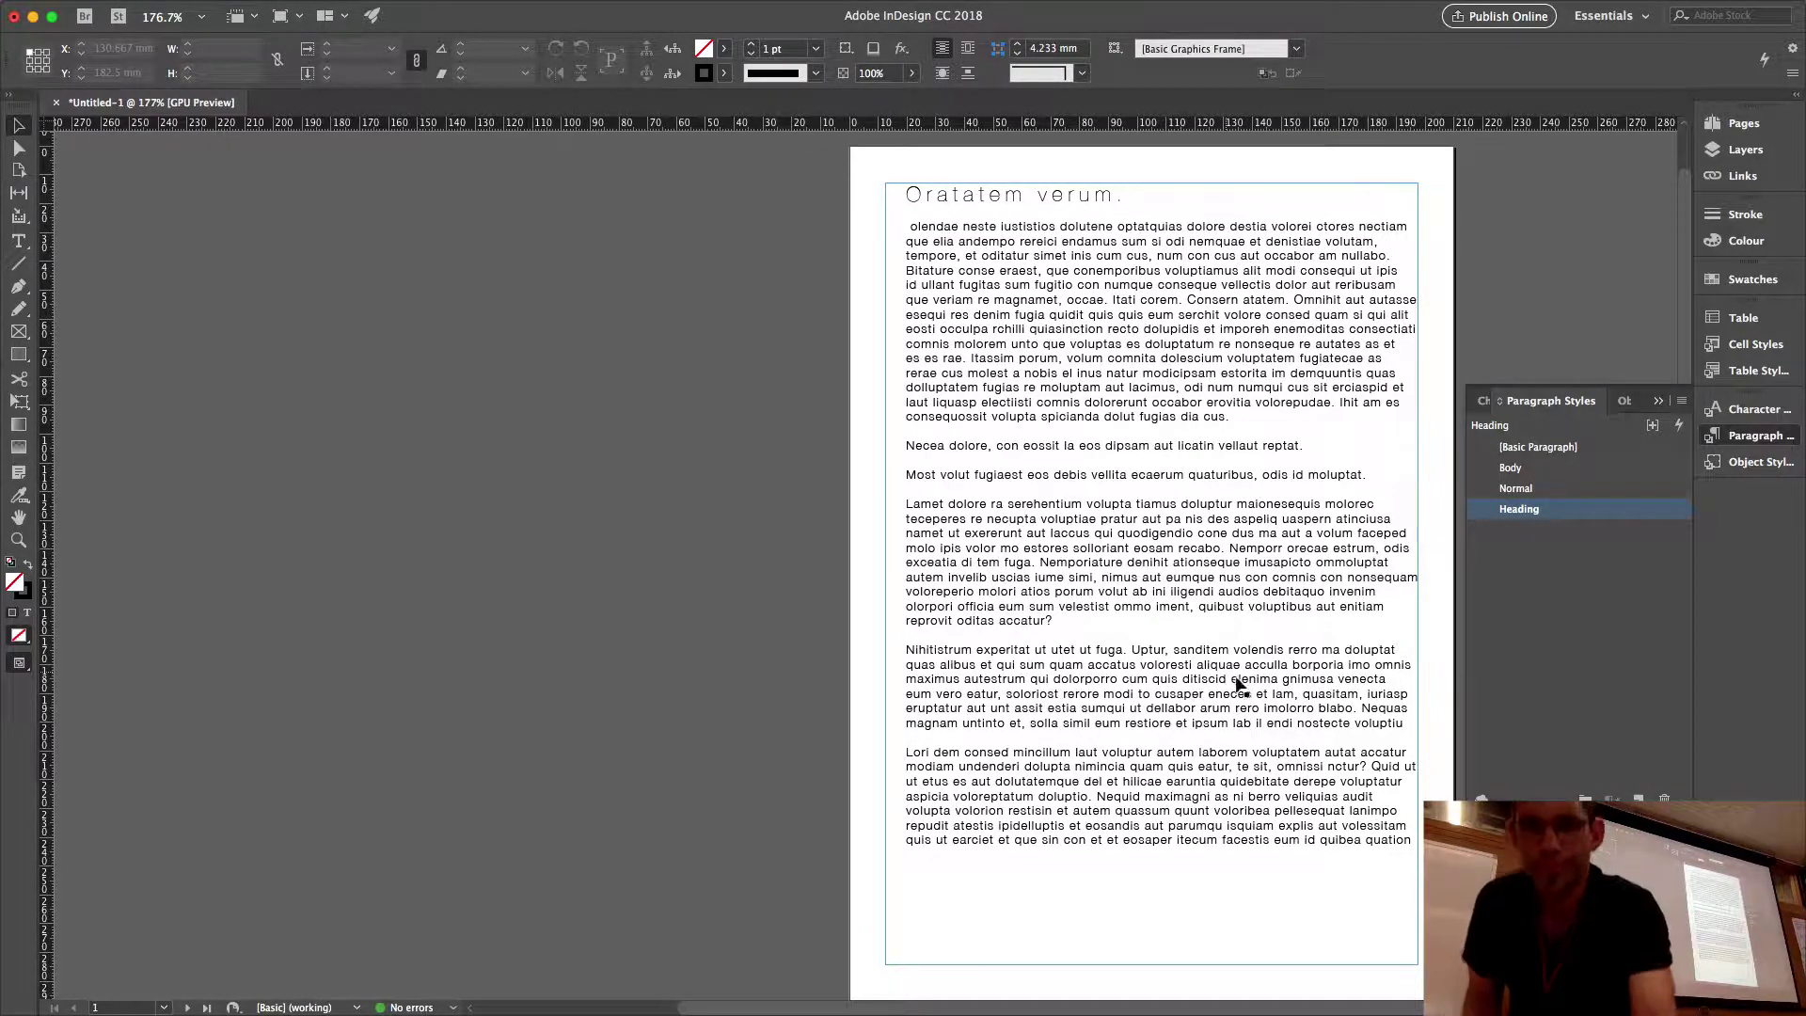
left_click(1515, 663)
double_click(1170, 582)
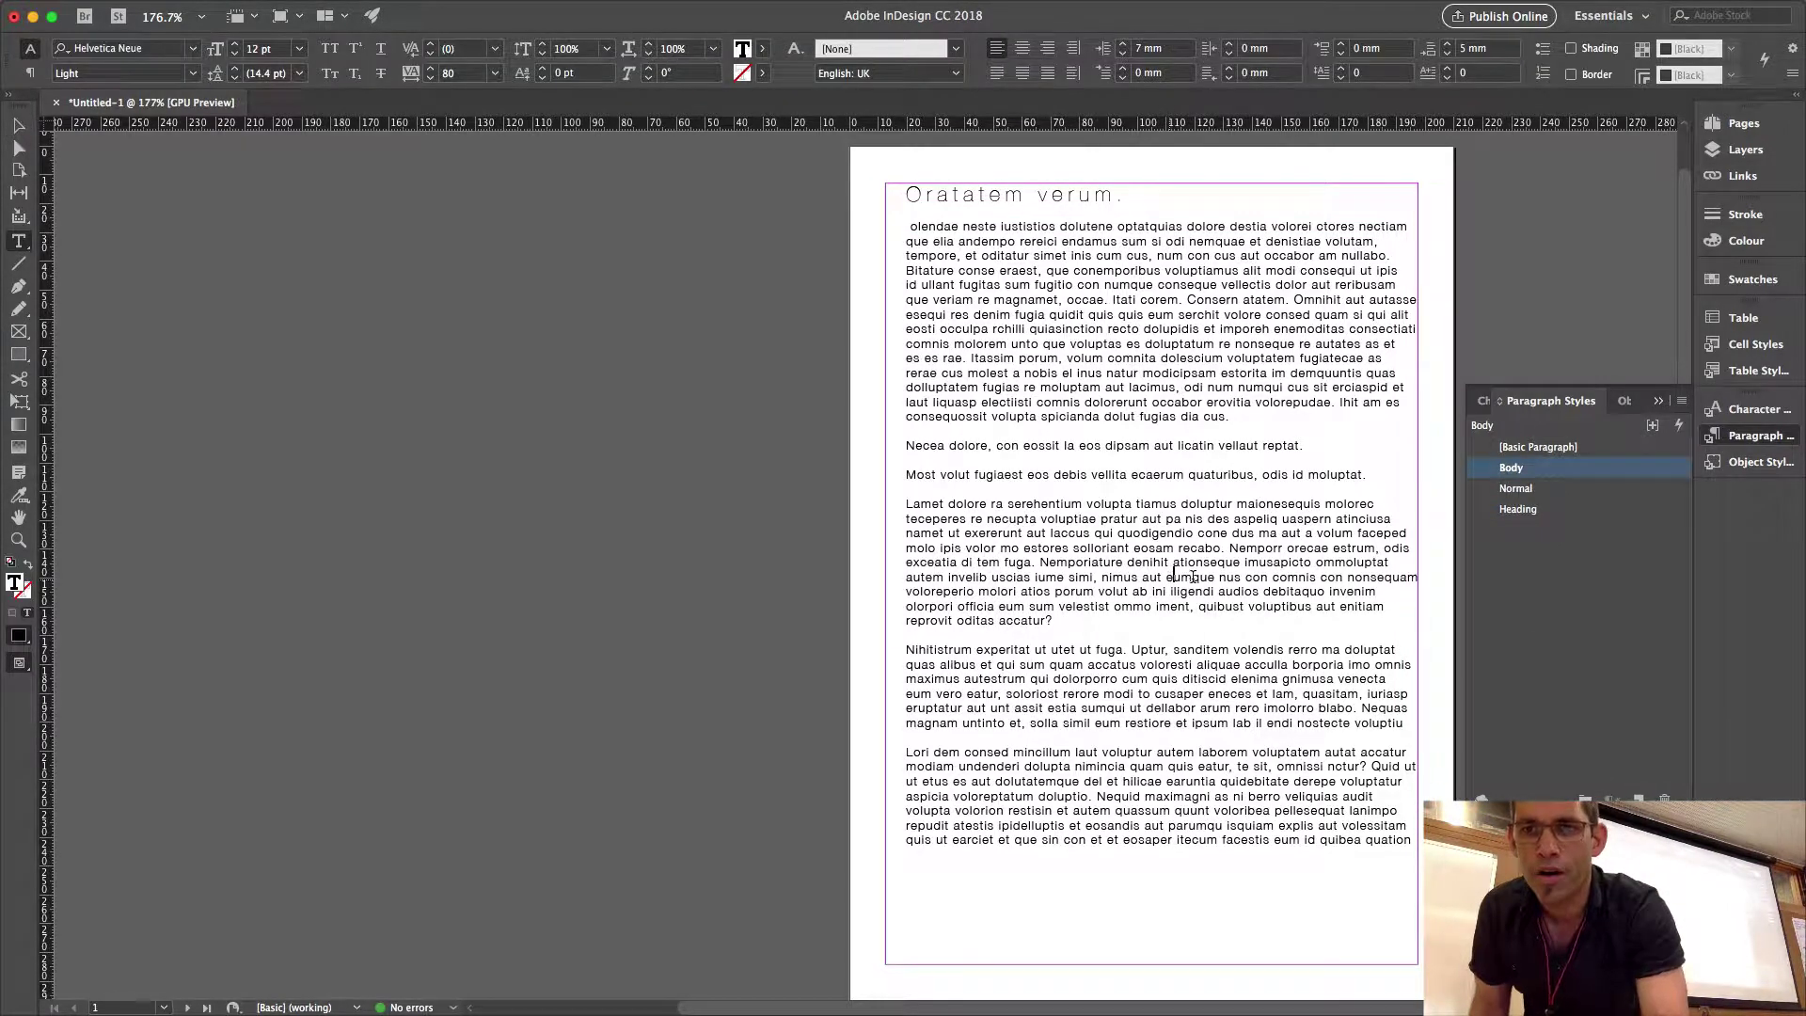
double_click(1574, 477)
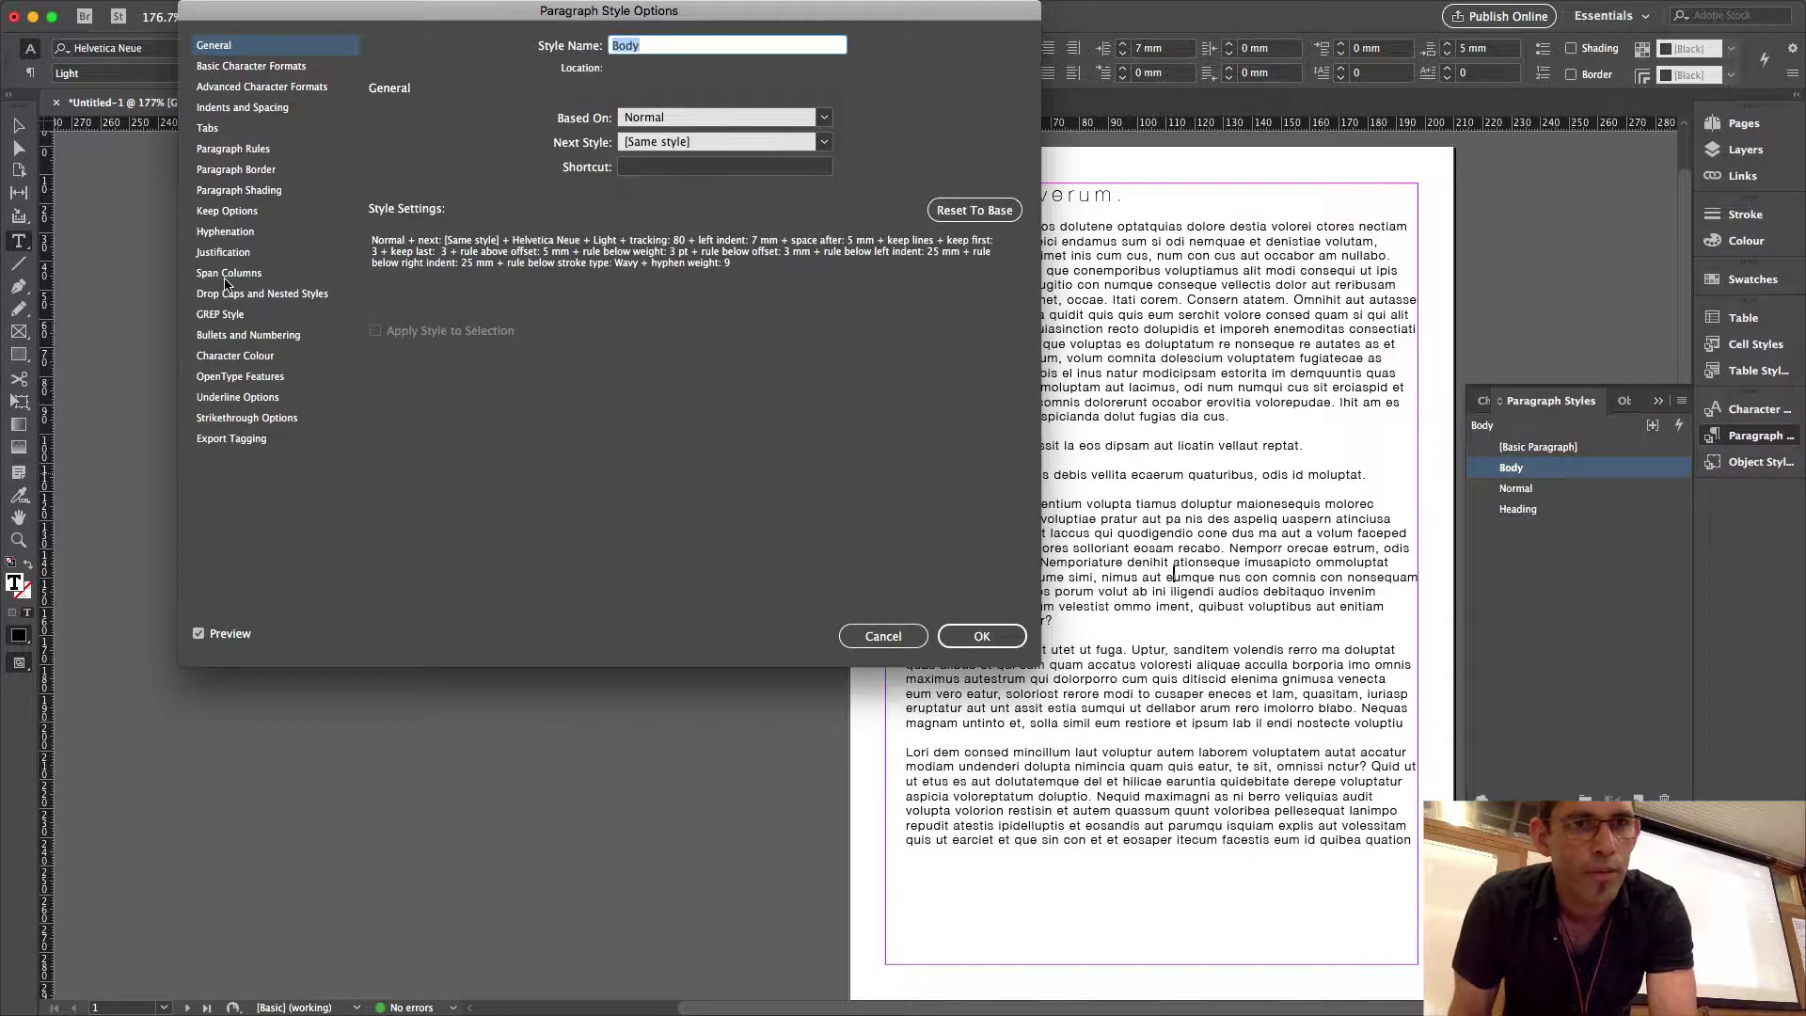
left_click(225, 274)
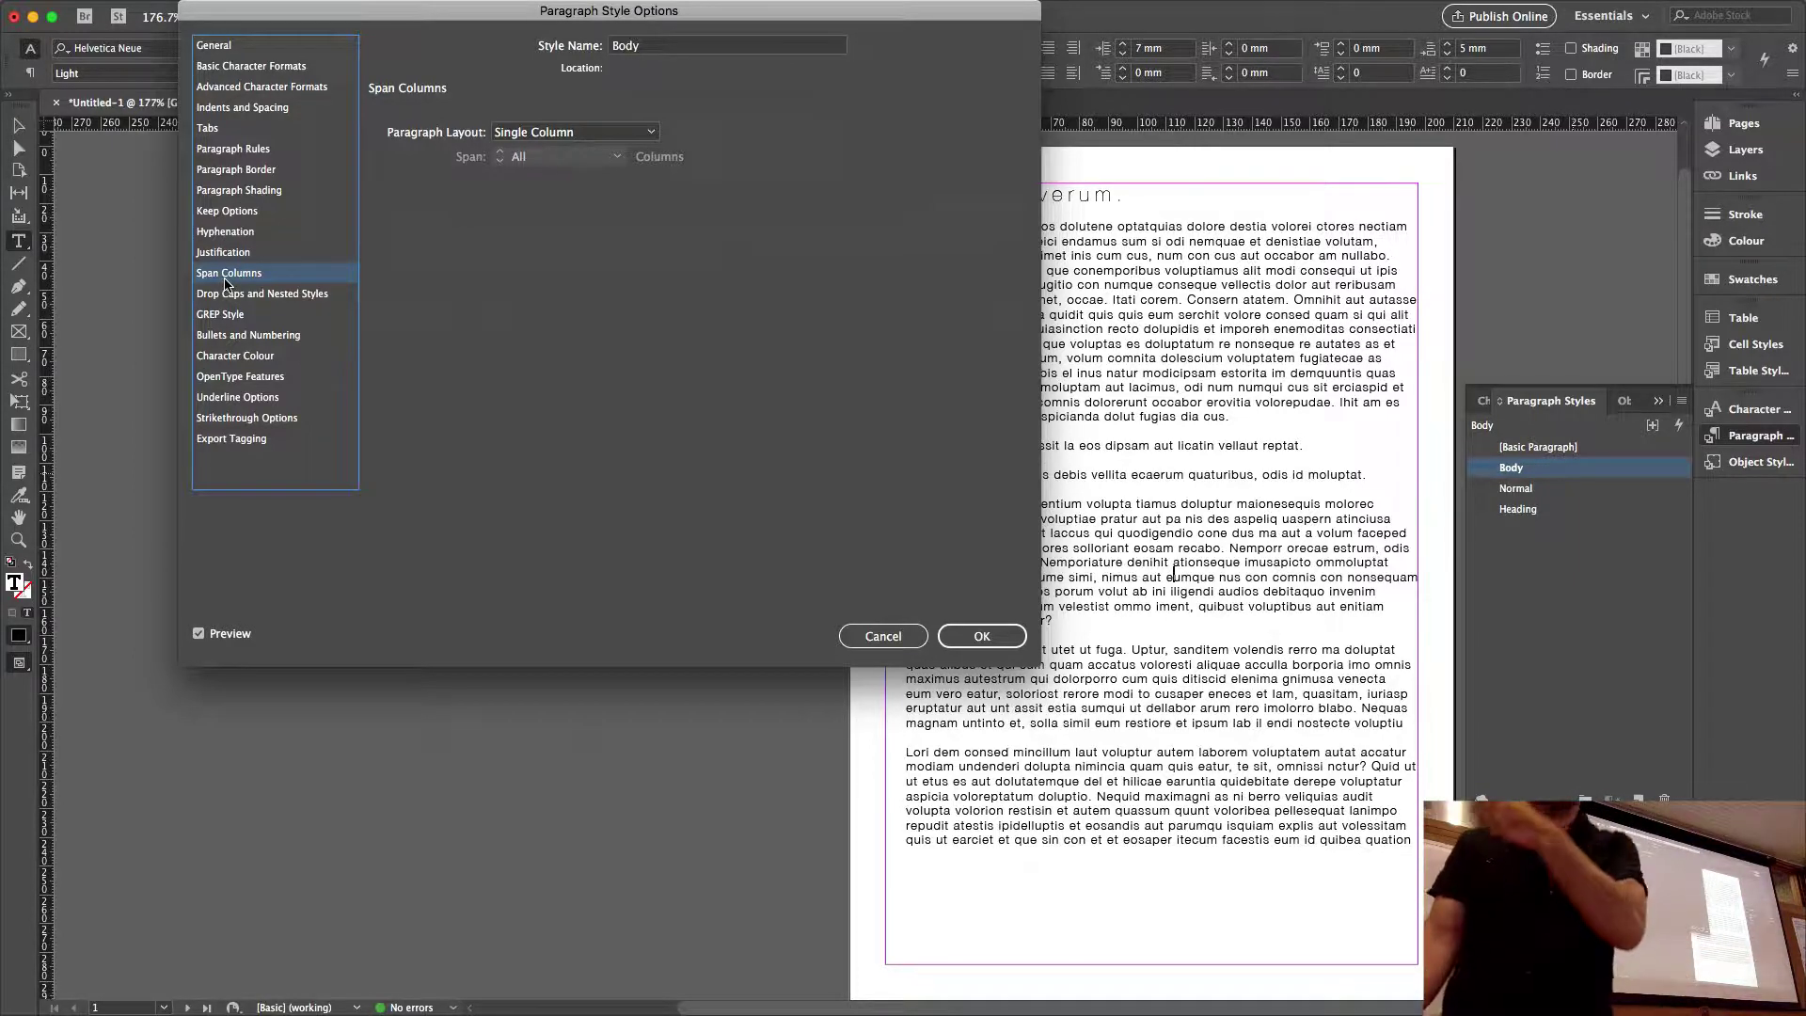
left_click(263, 298)
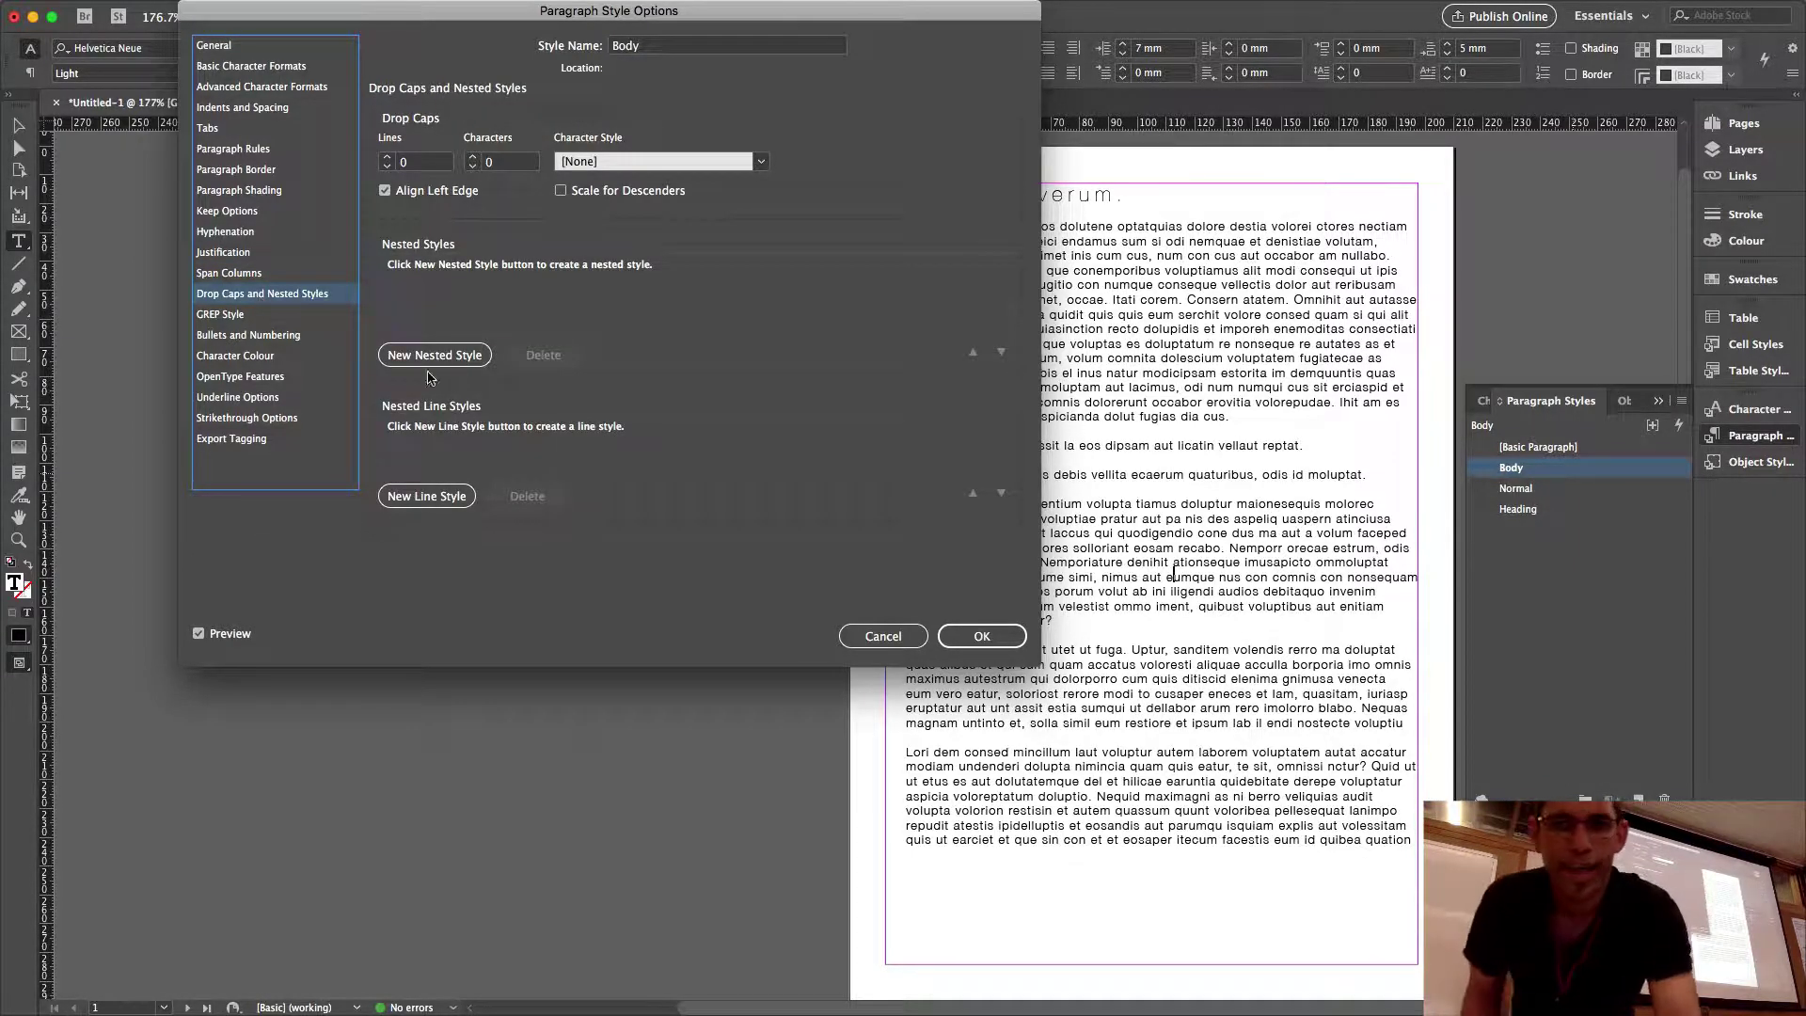
left_click(978, 634)
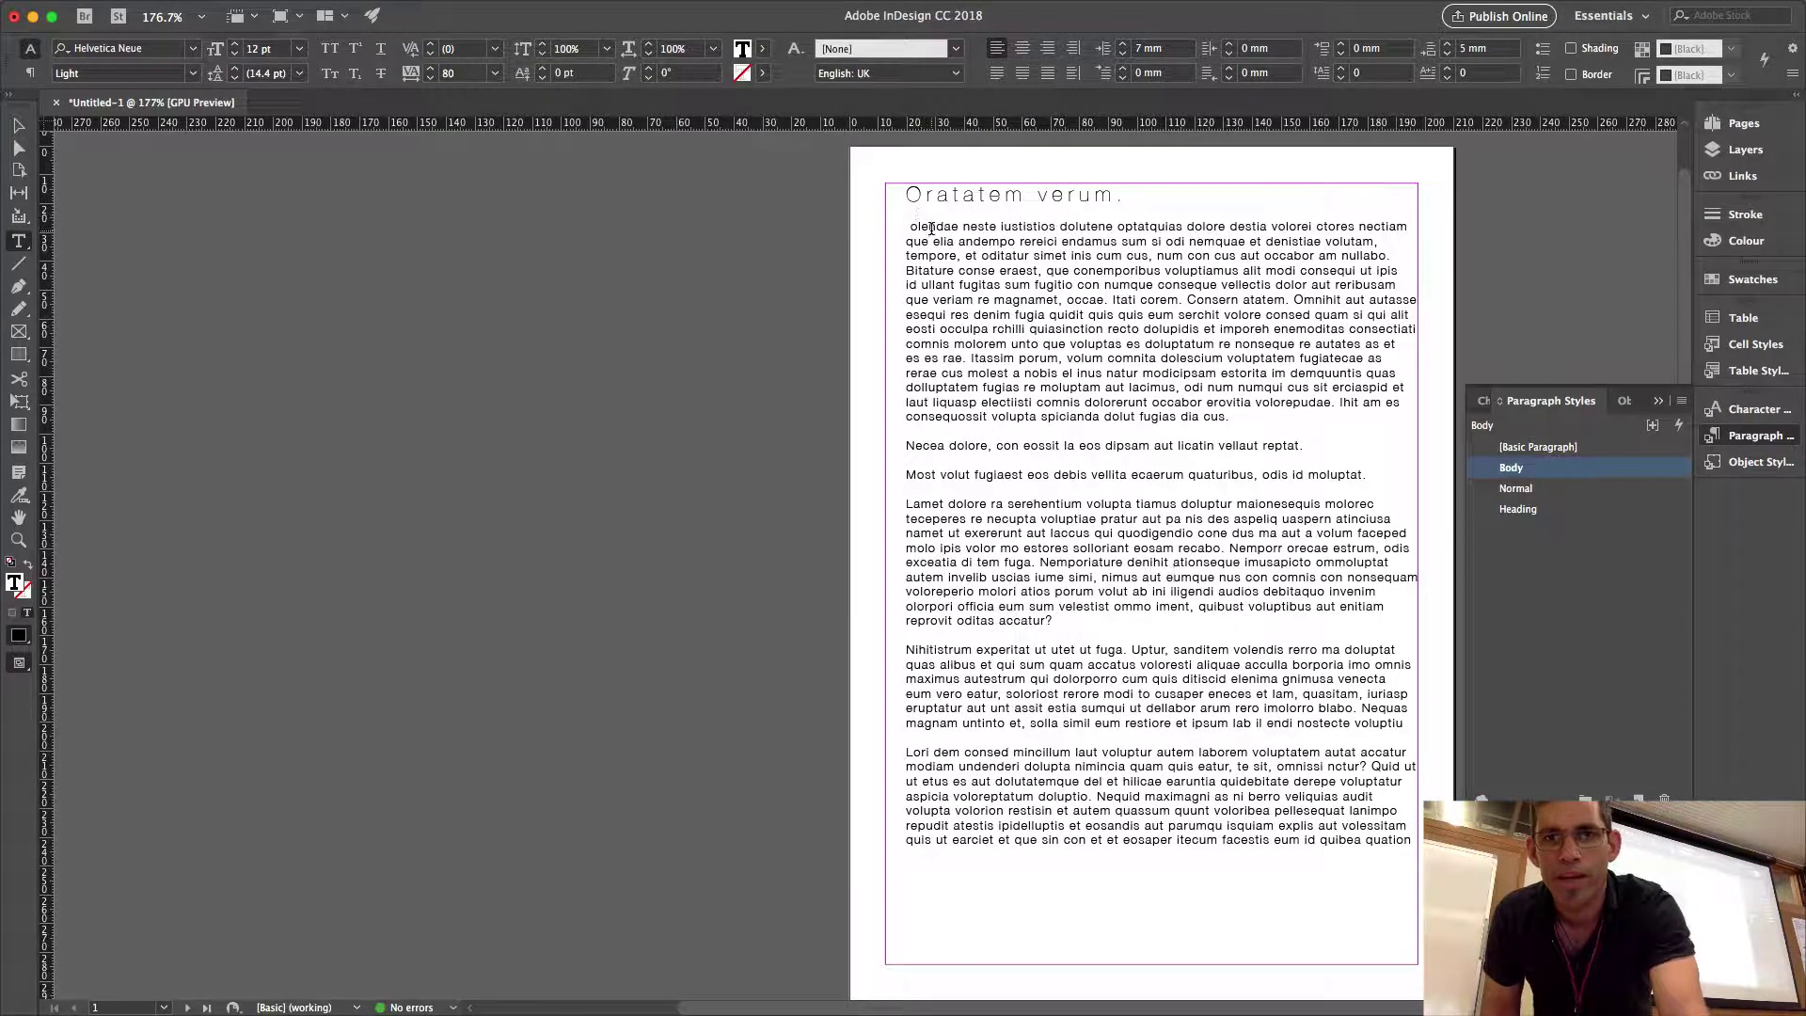
Remove the leading space from the first body paragraph and capitalise its opening word as "Olendae".
key("Left")
key("BackSpace")
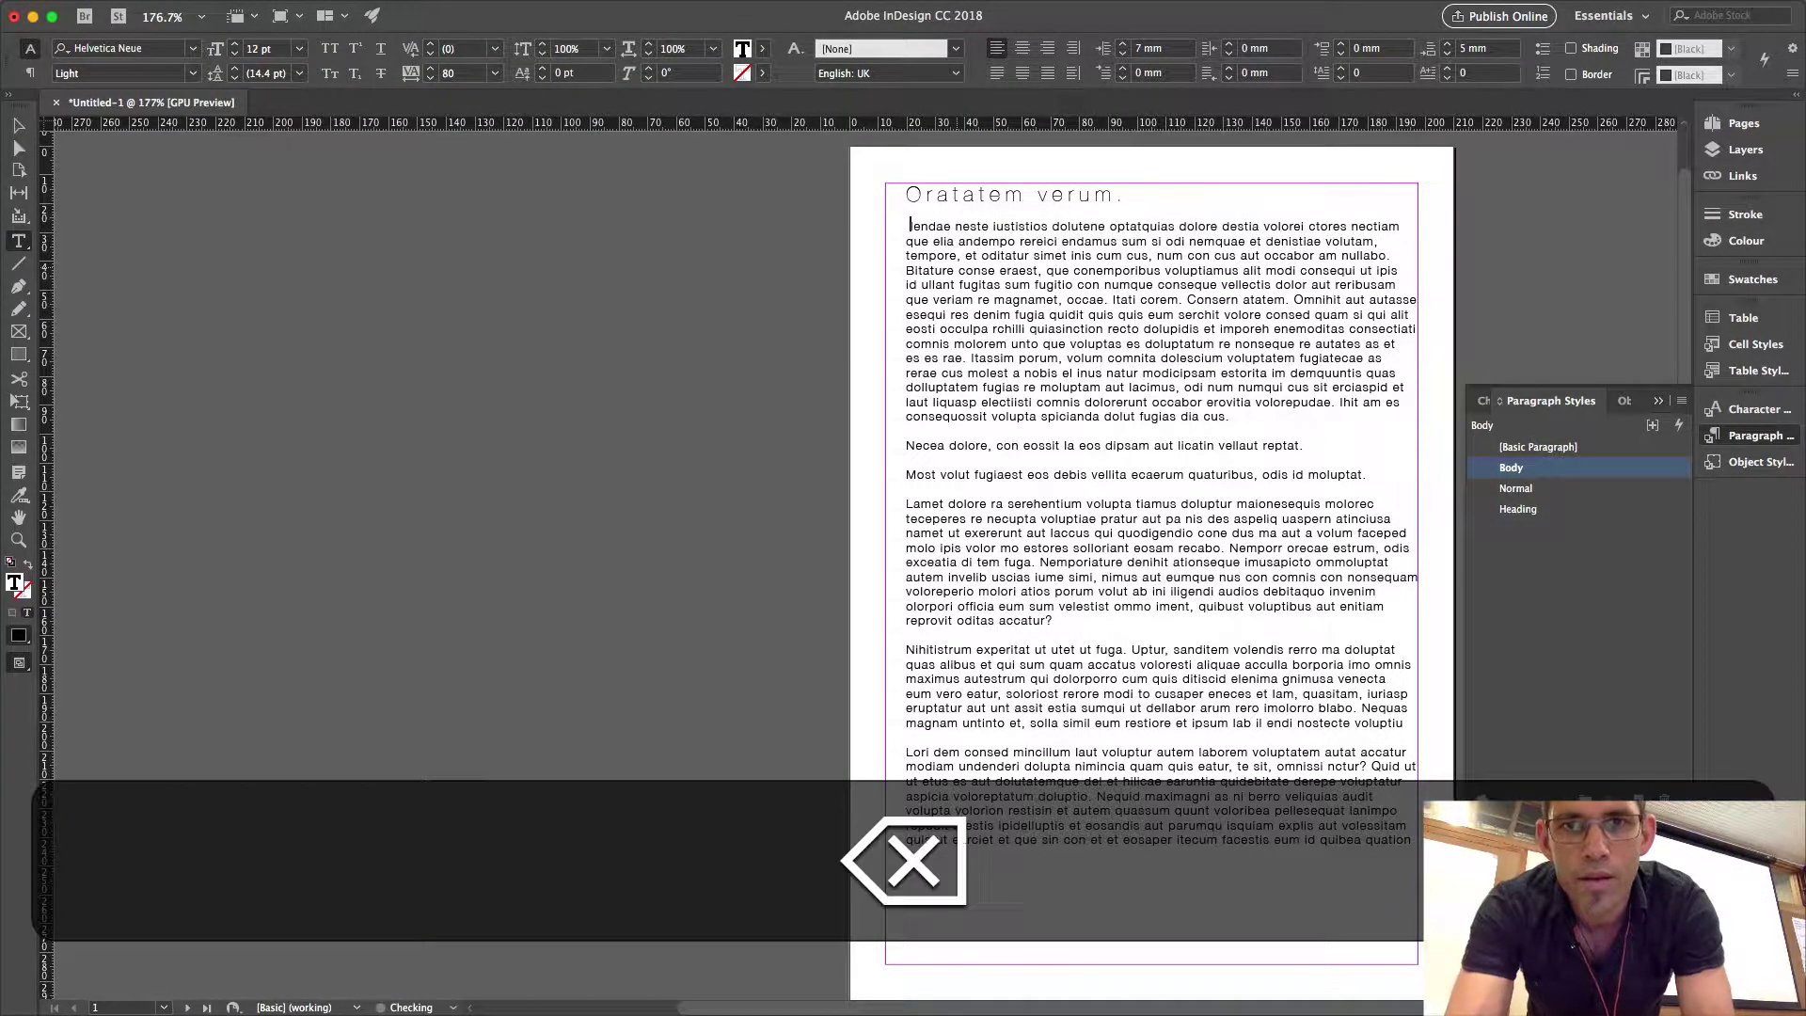
key("shift+BackSpace")
type("O")
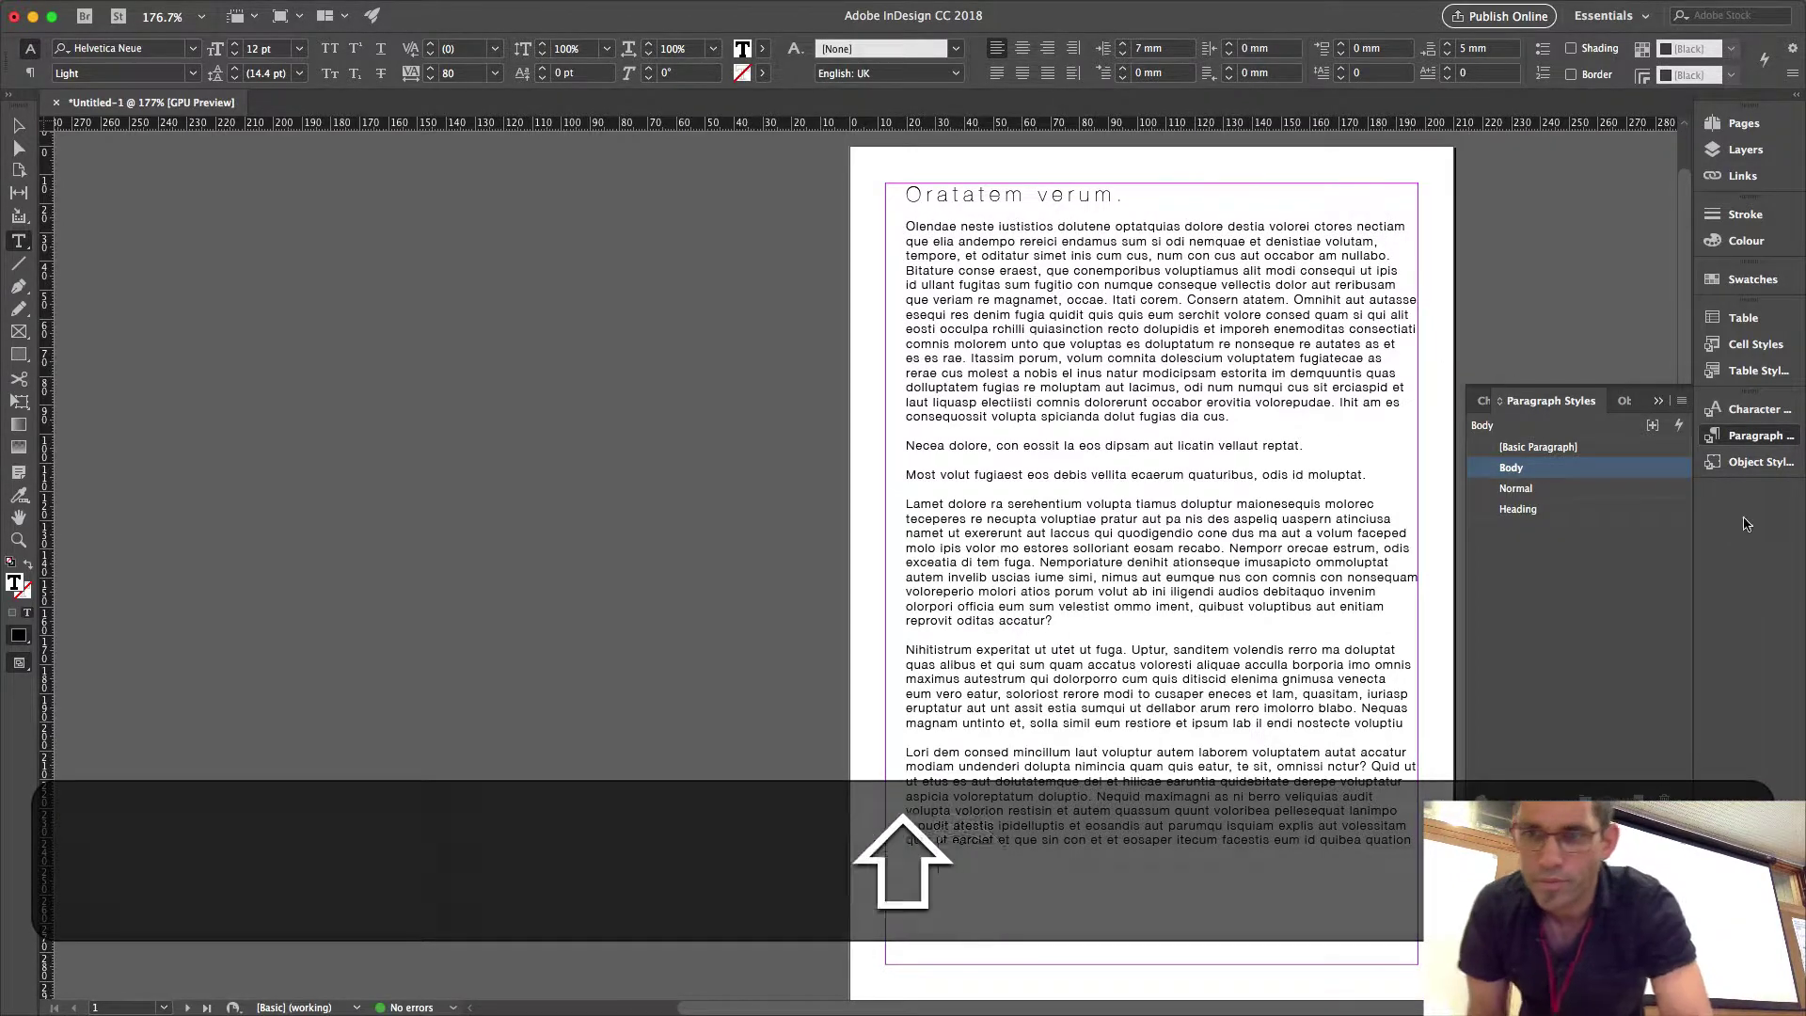
Create a paragraph style based on Body, apply it to the opening body paragraph and name it "first paragraph".
left_click(1638, 797)
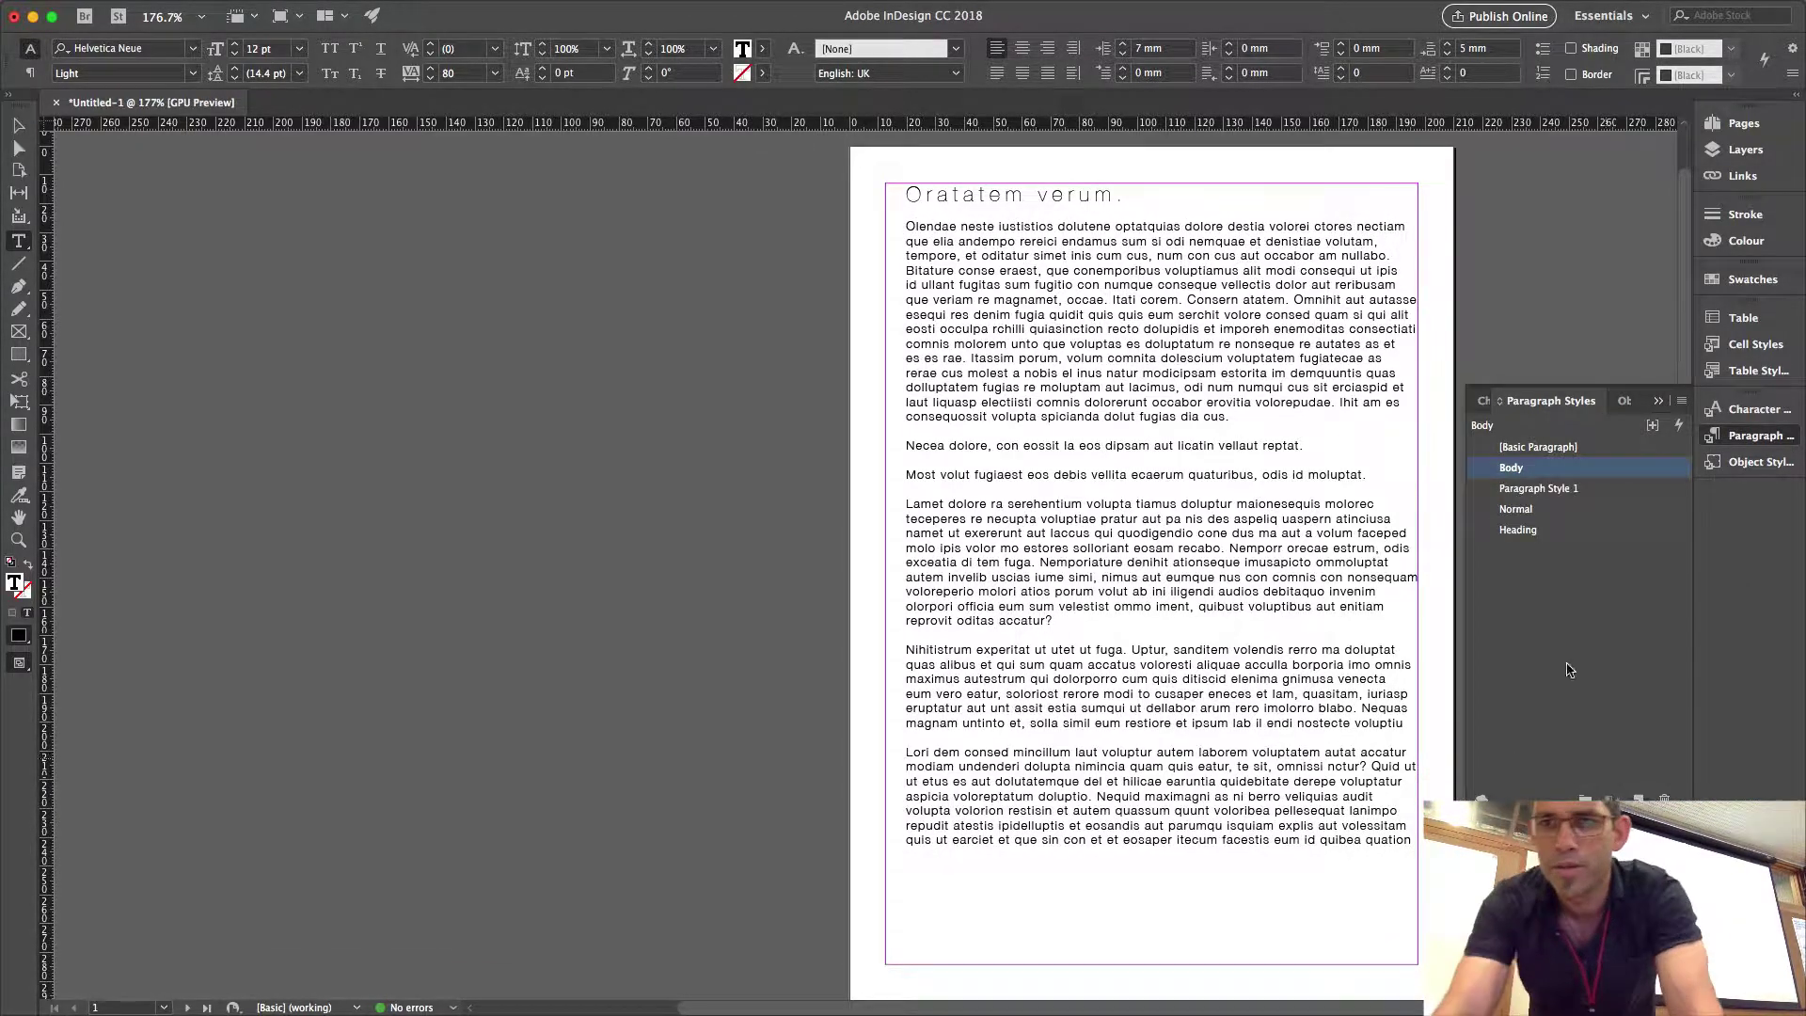
double_click(1620, 495)
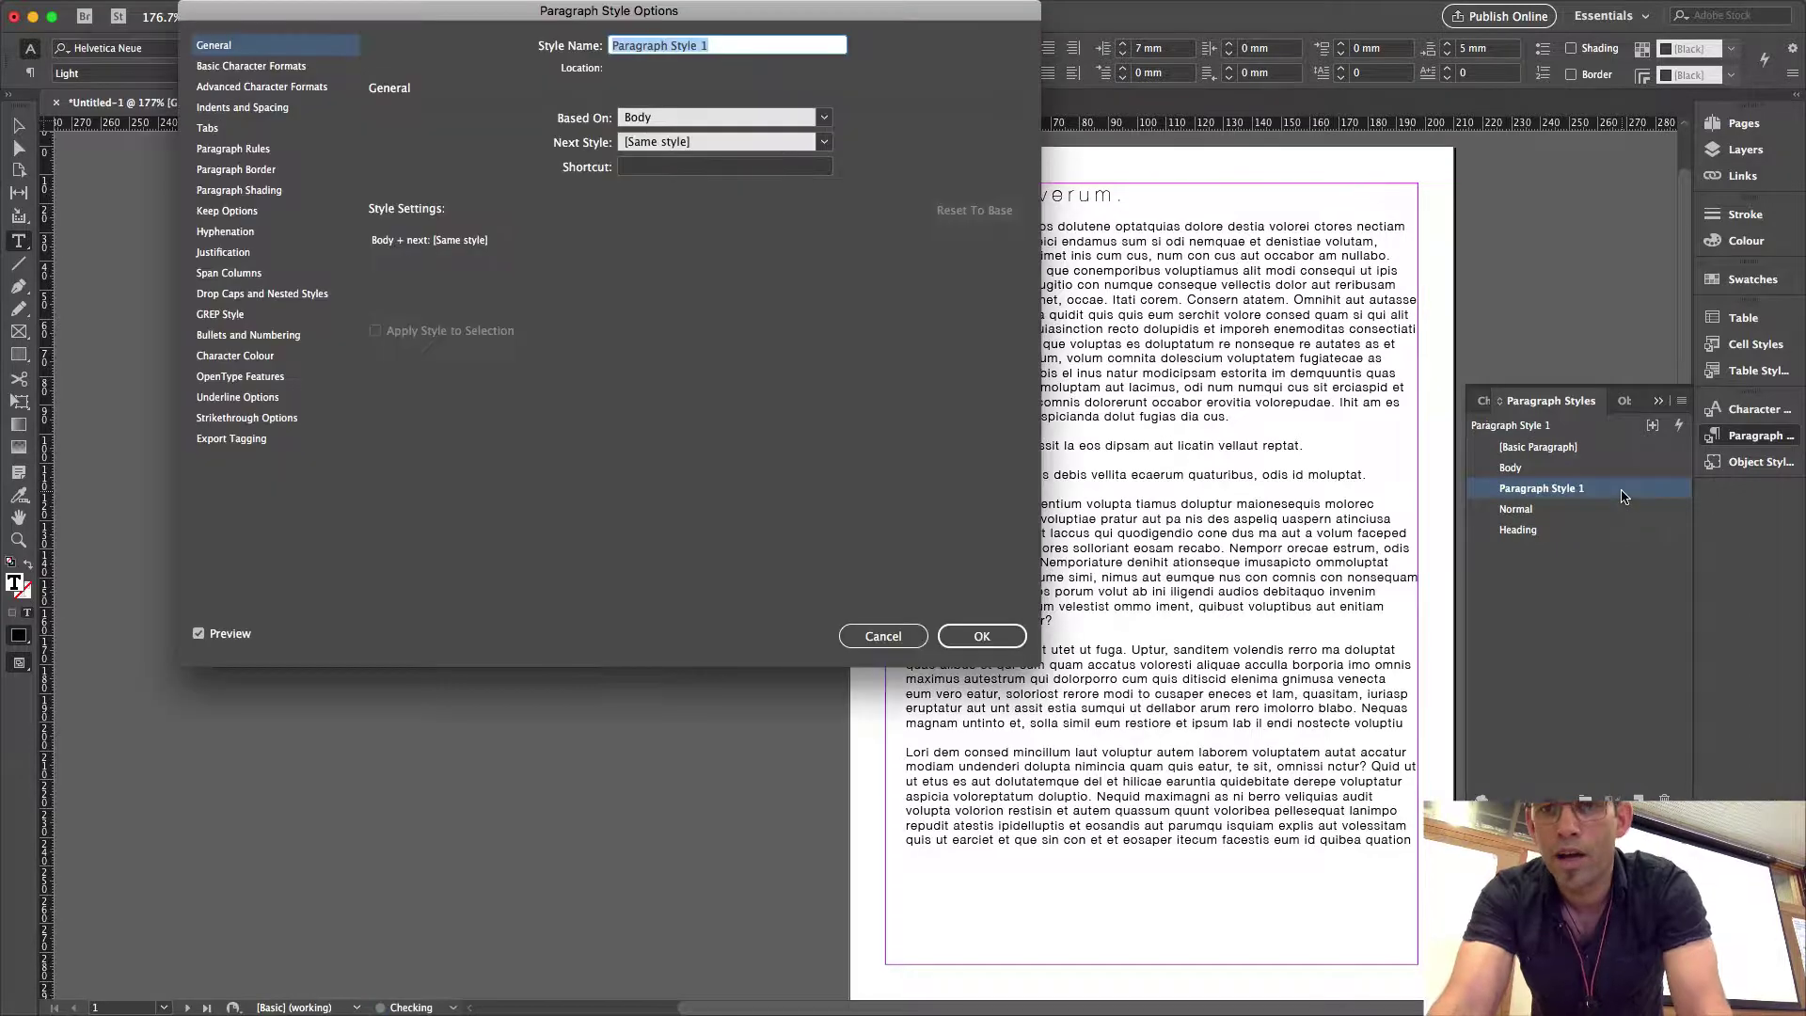
type("fir")
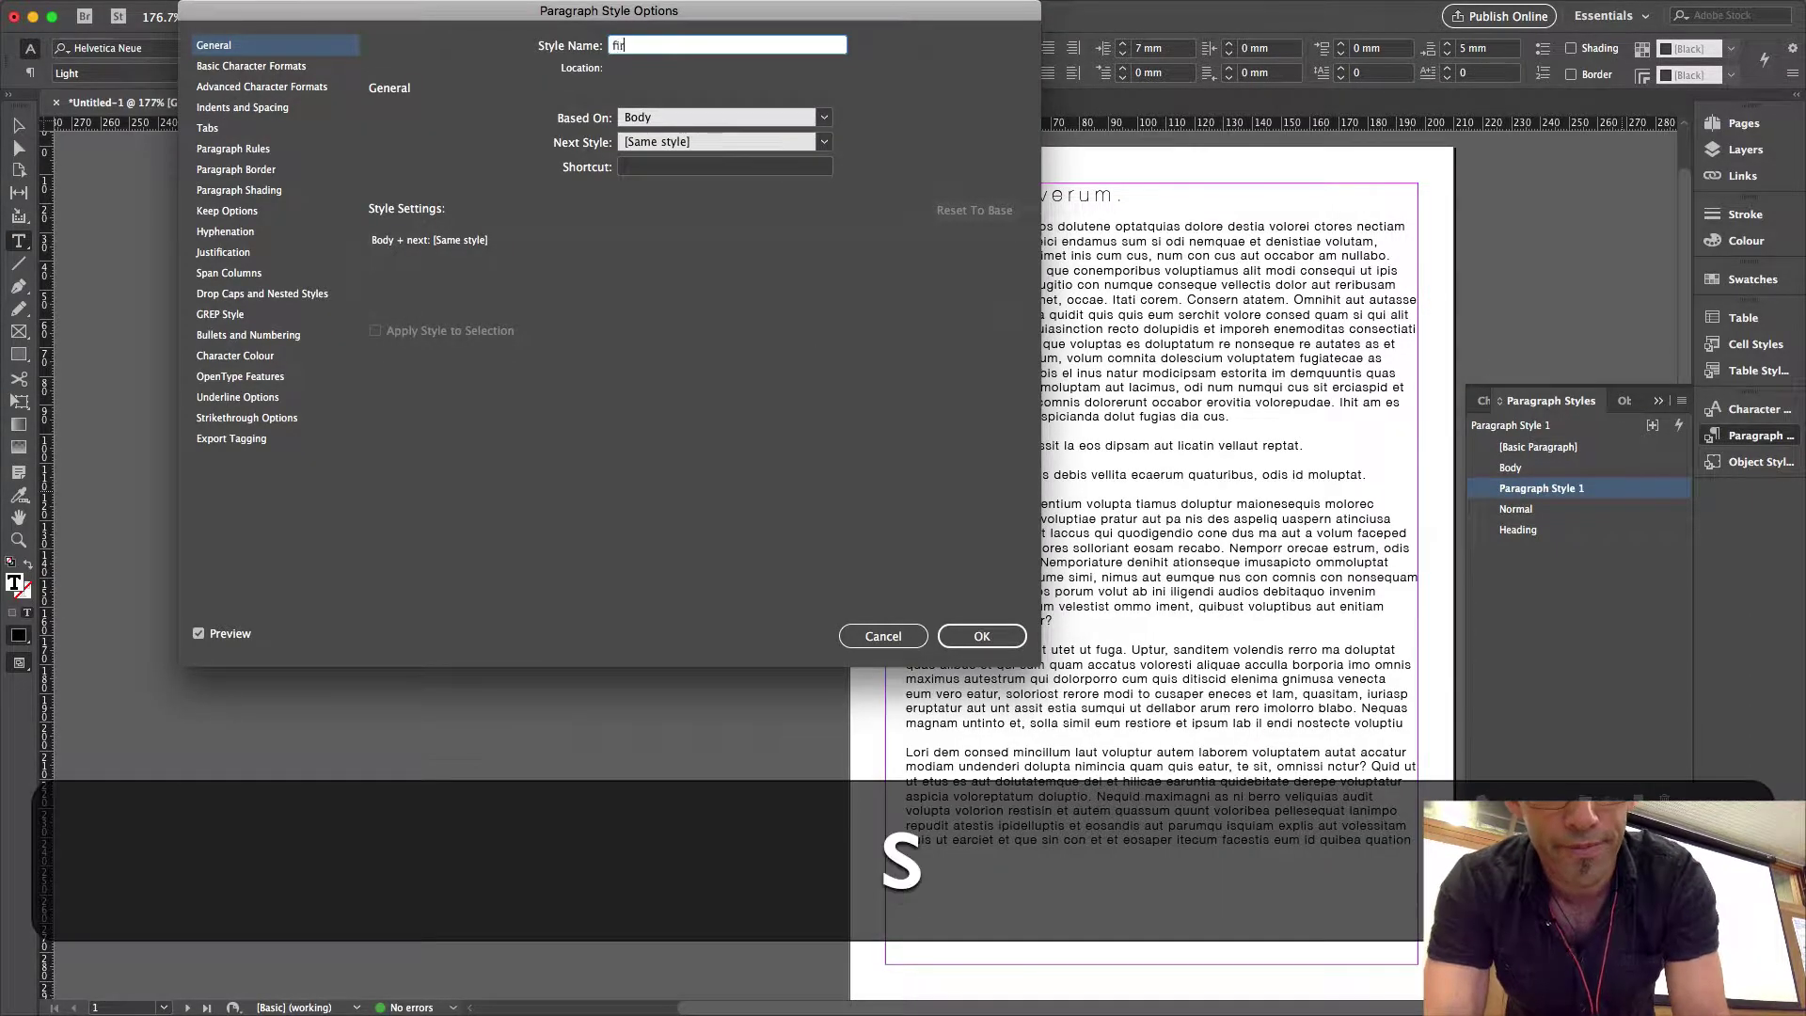
type("st paragr")
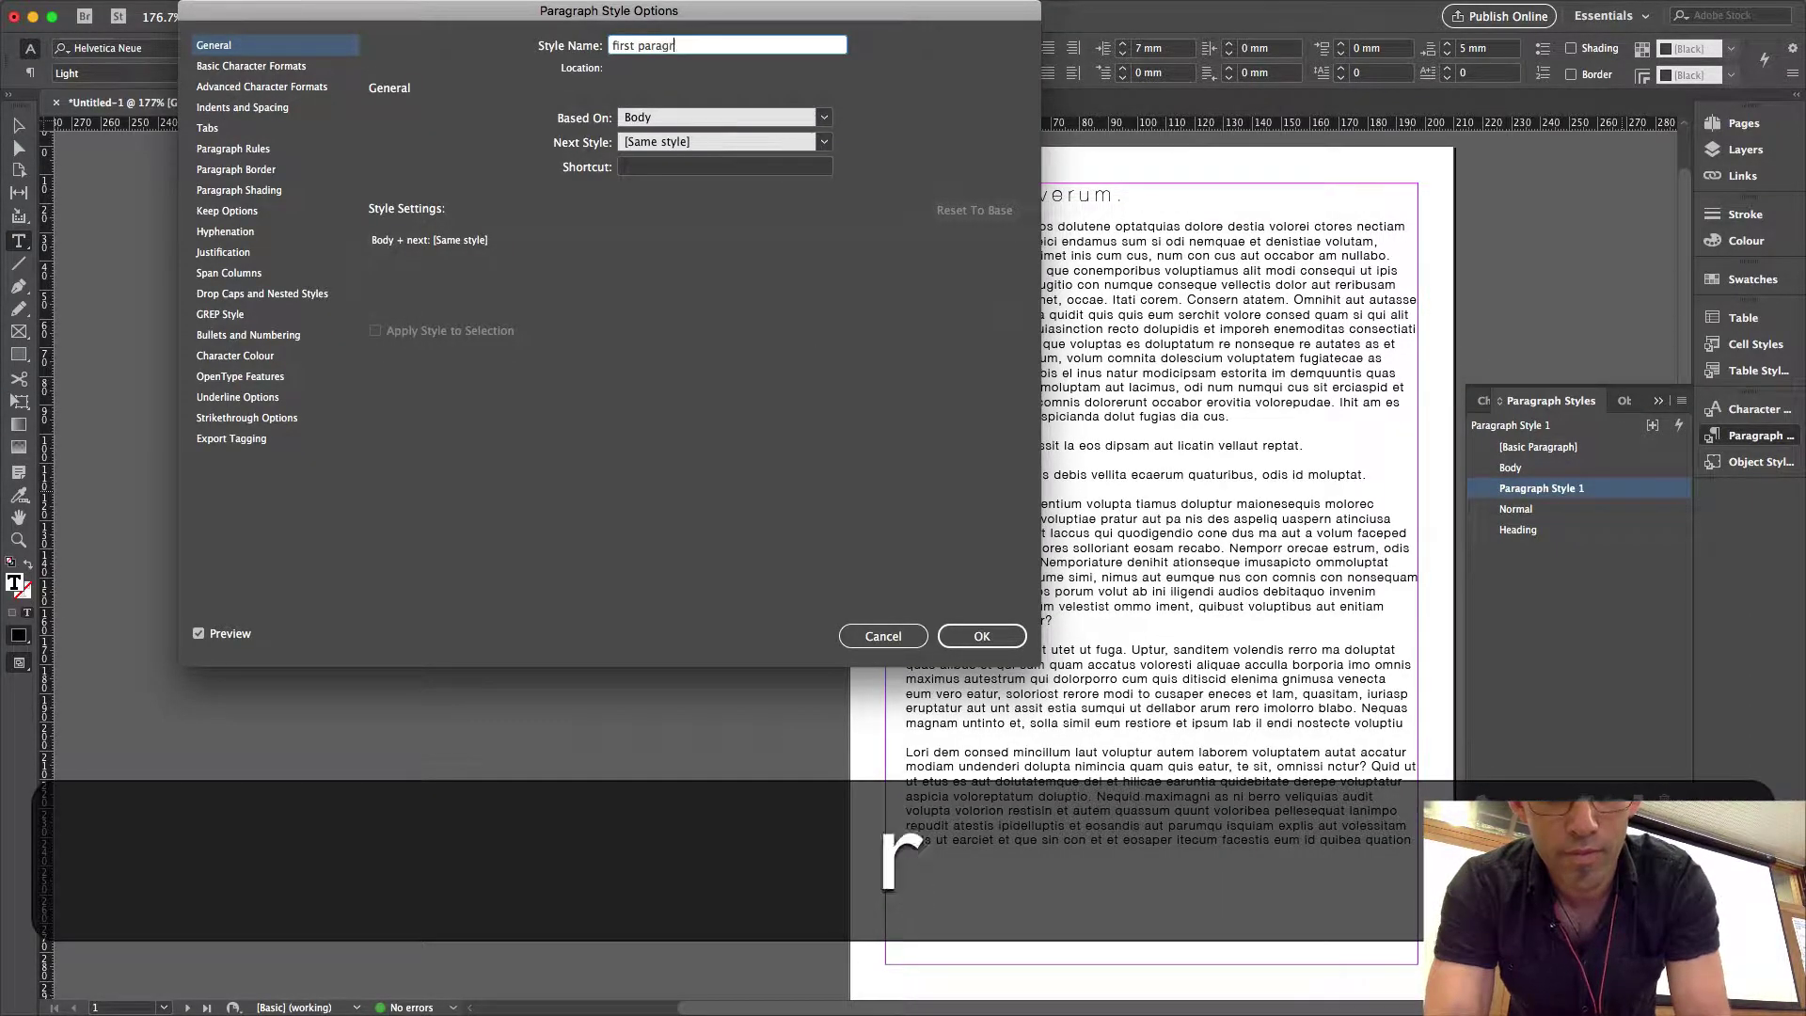
type("aph")
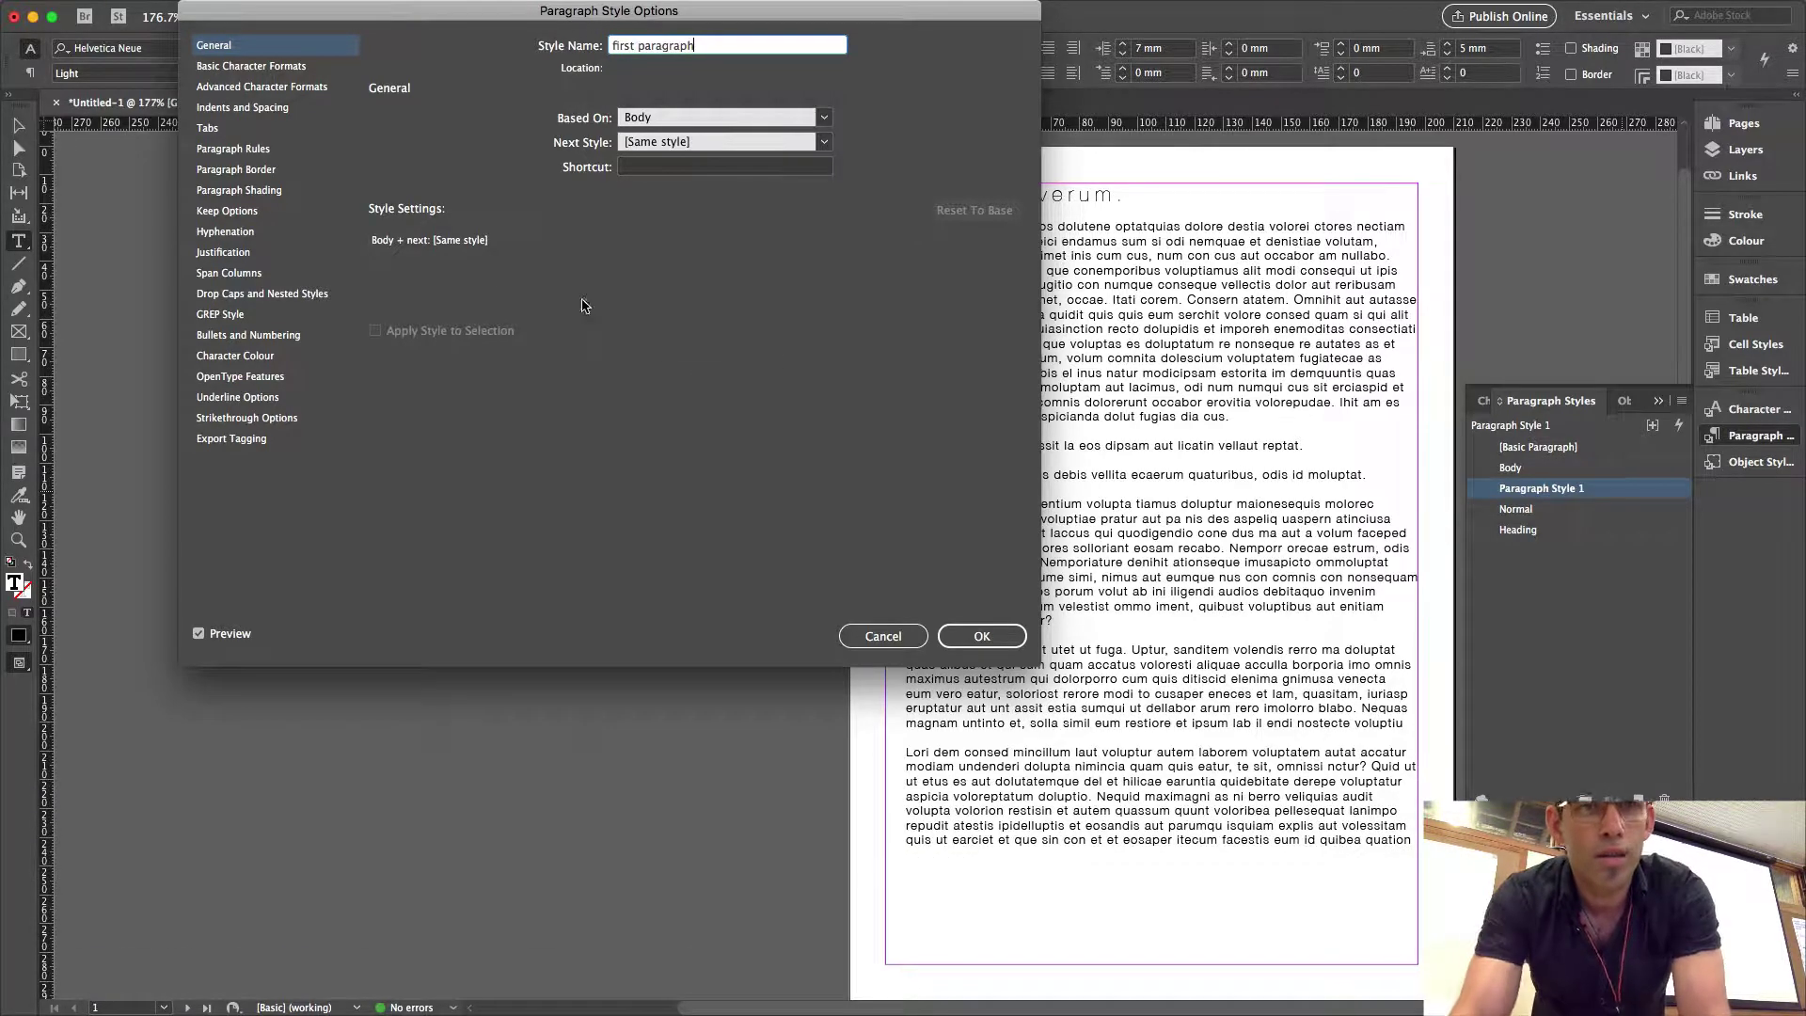
Give the "first paragraph" style a drop cap 3 lines high, keeping the page's opening text in view.
left_click(252, 314)
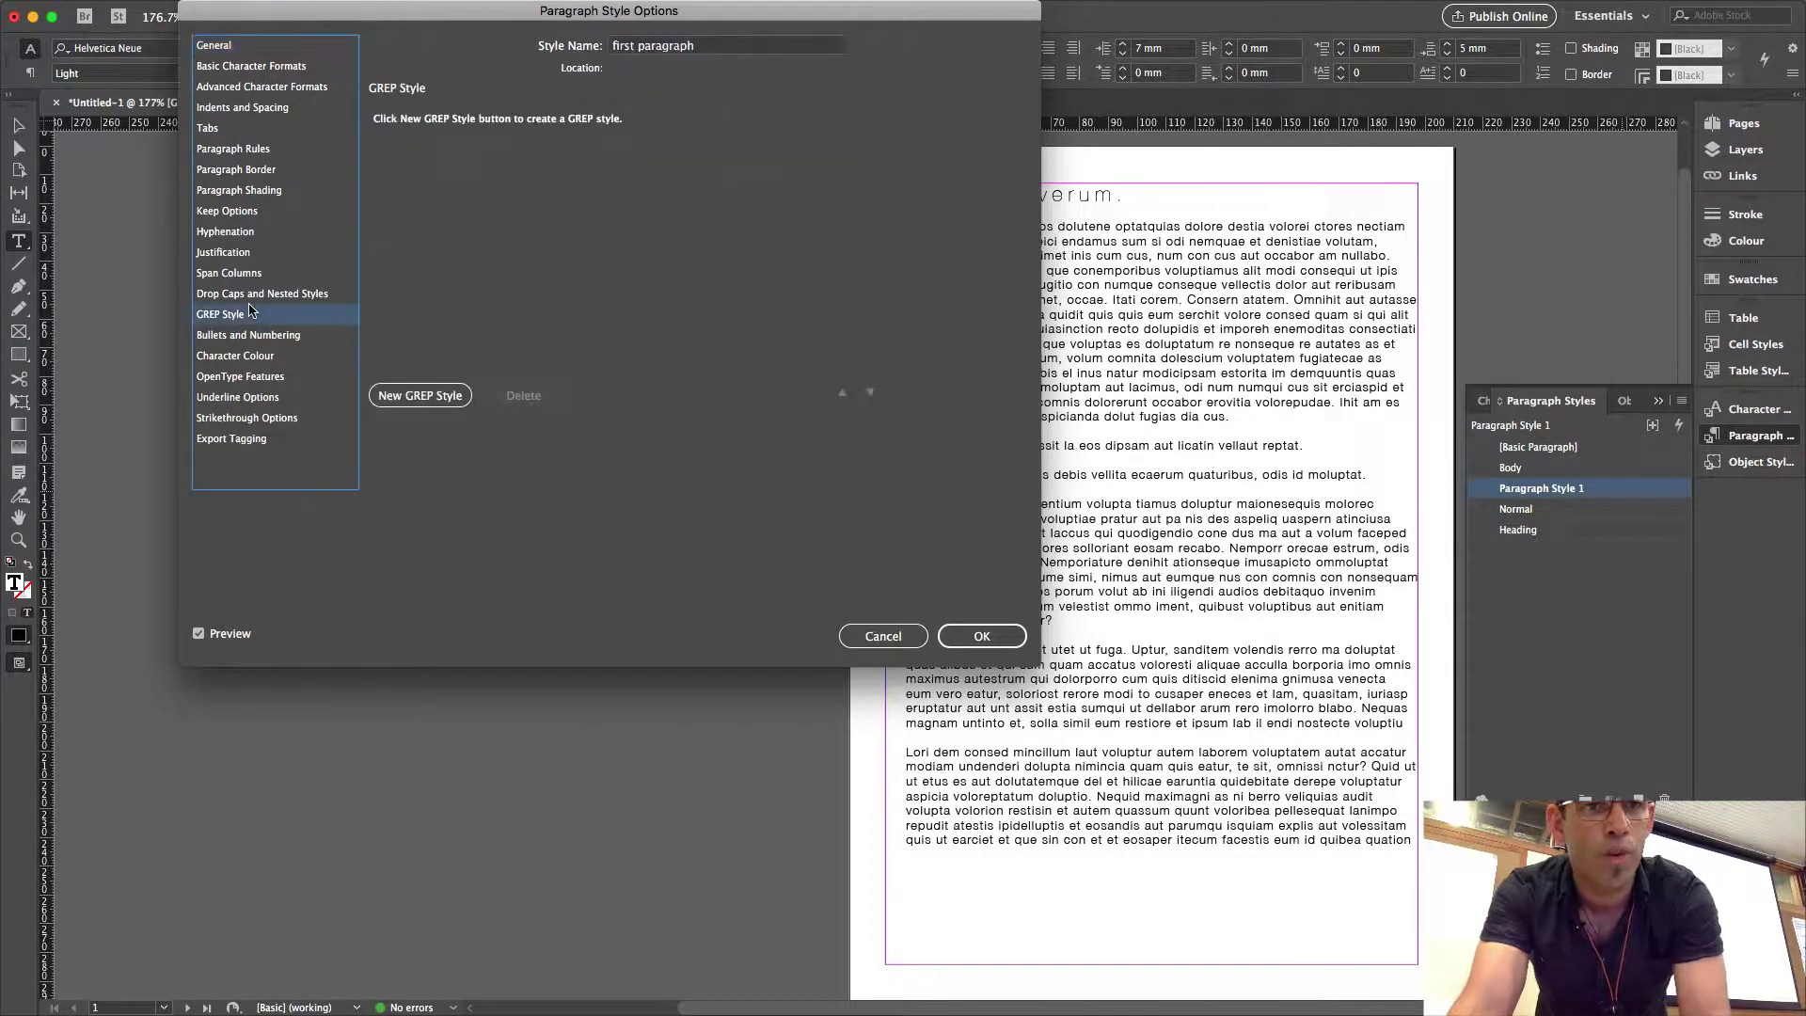
left_click(251, 297)
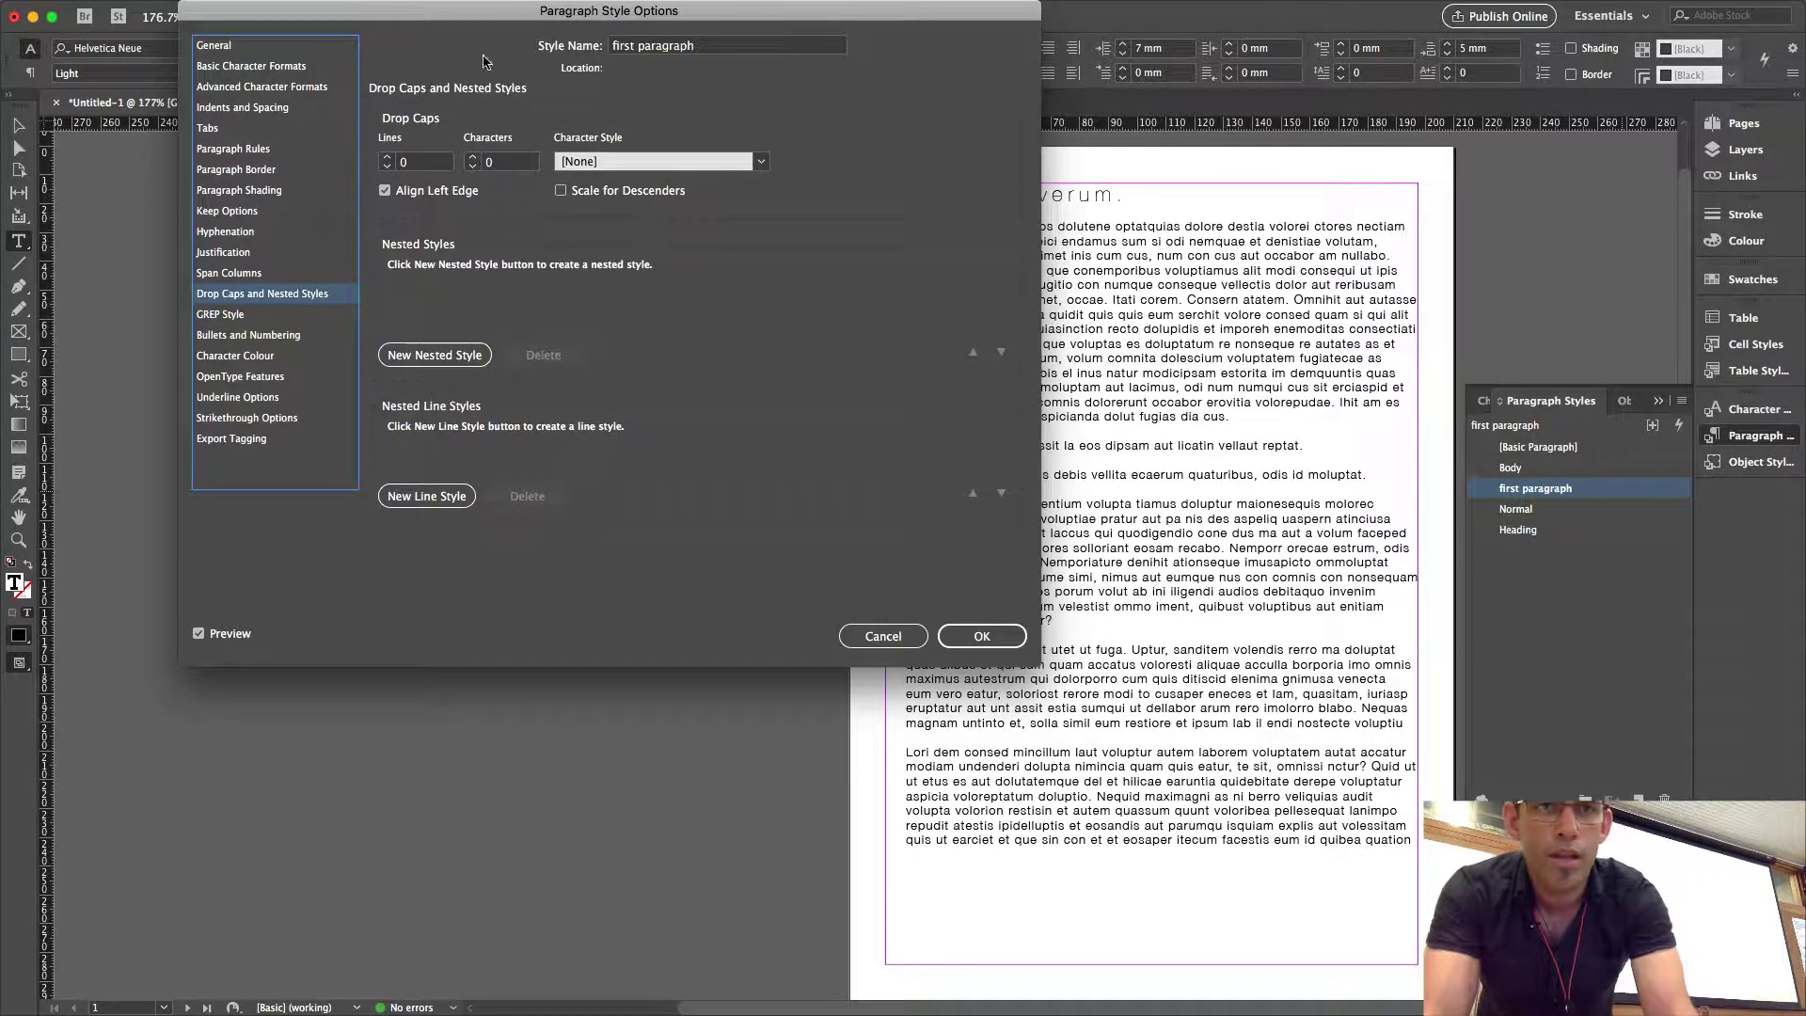
left_click_drag(506, 14, 314, 164)
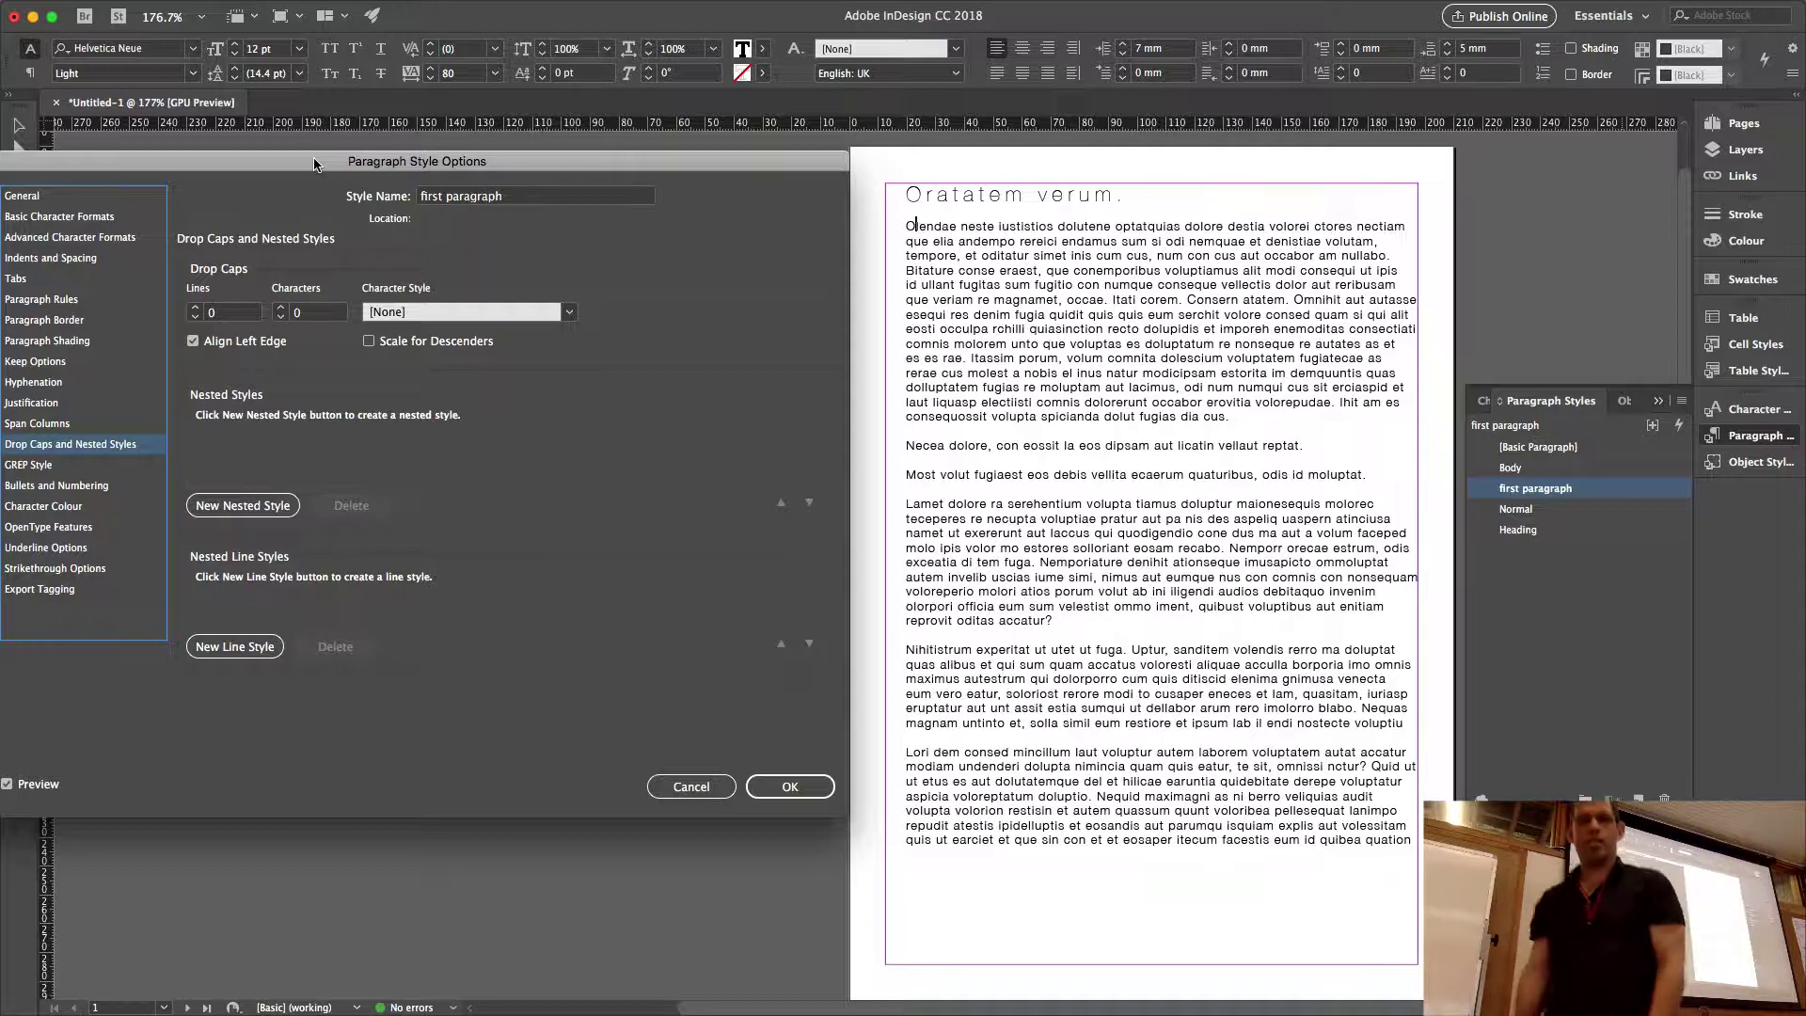
left_click(198, 308)
left_click(198, 308)
left_click(197, 308)
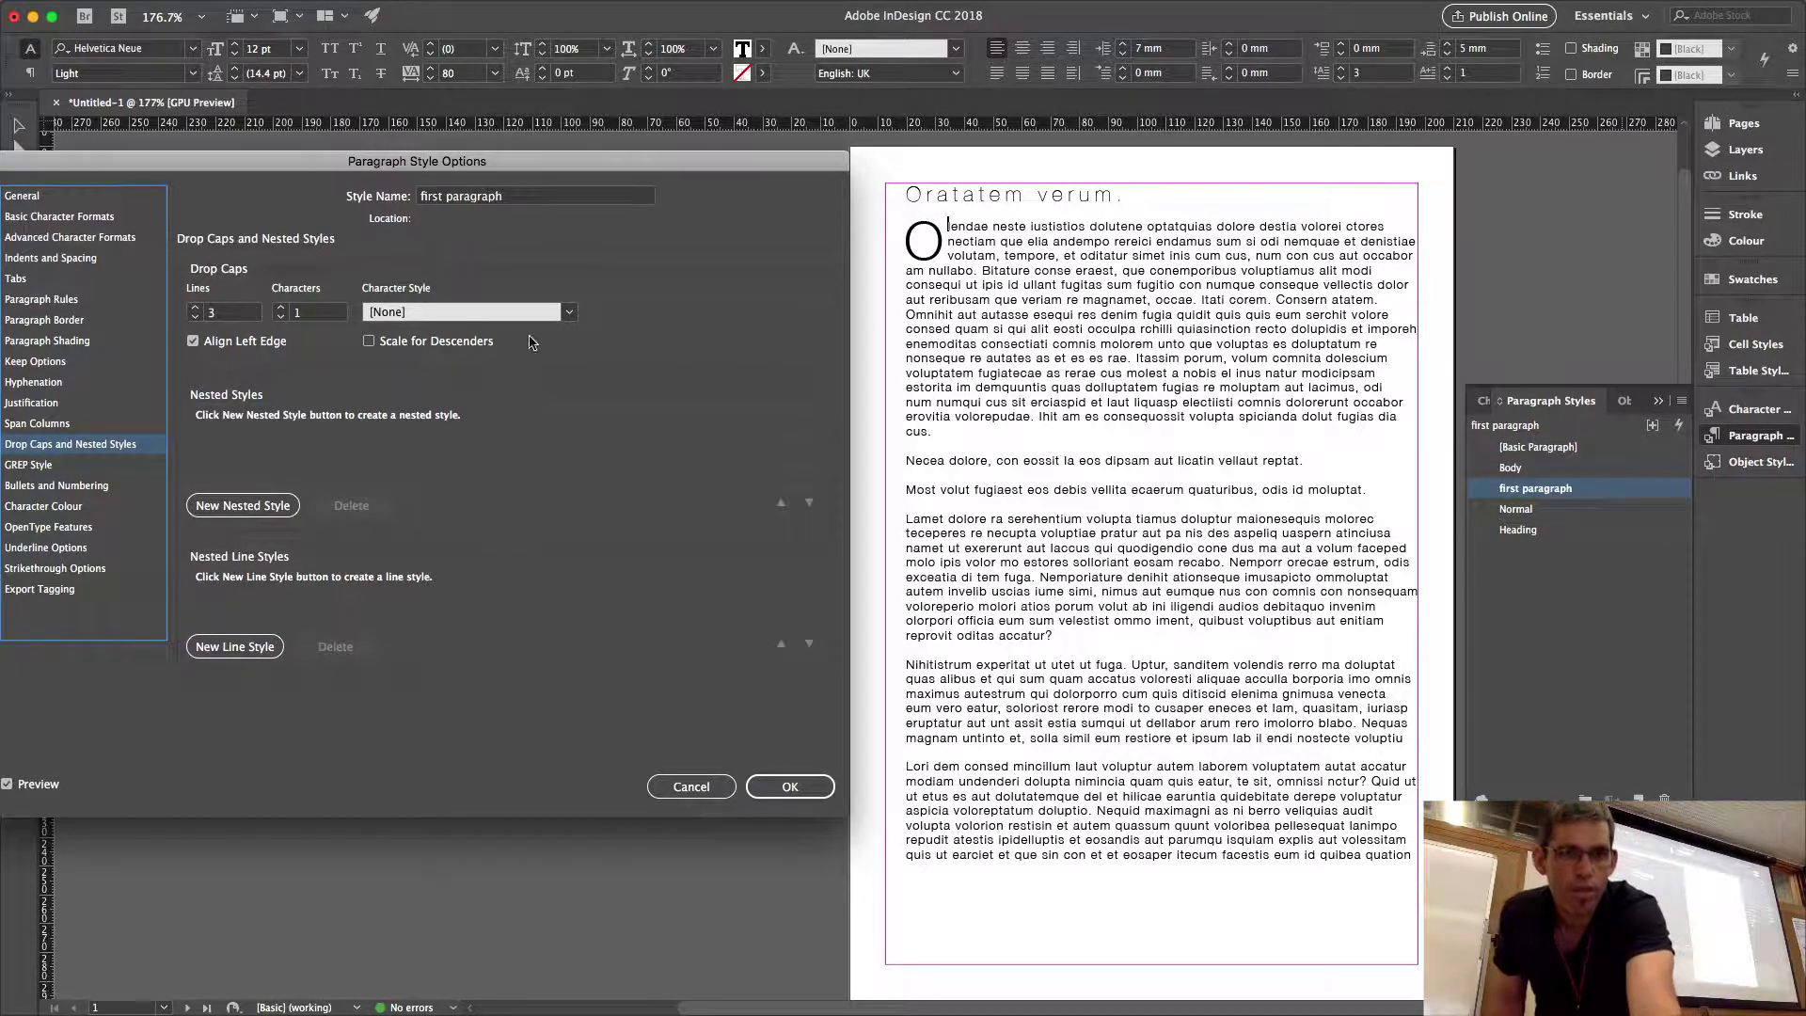
Start a new character style for the drop cap of the "first paragraph" style and set its font to Bauhaus 93 Regular.
left_click_drag(538, 170, 670, 161)
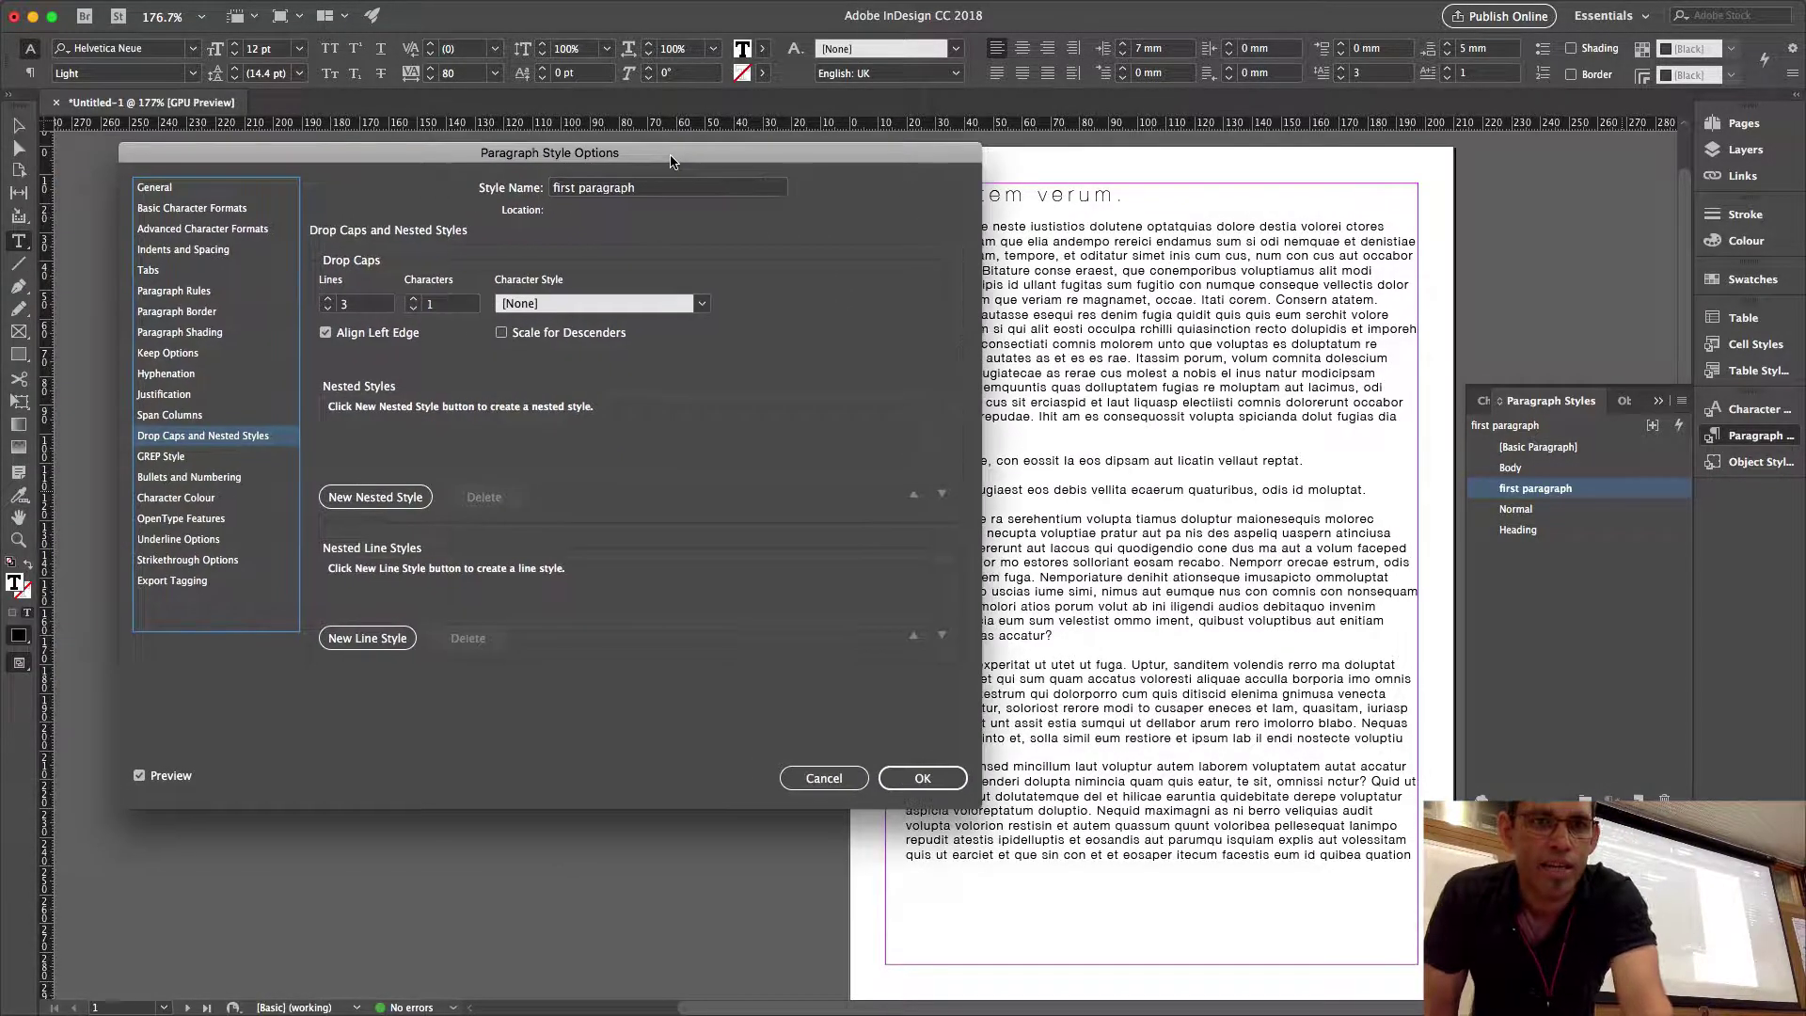
left_click(703, 303)
left_click(629, 365)
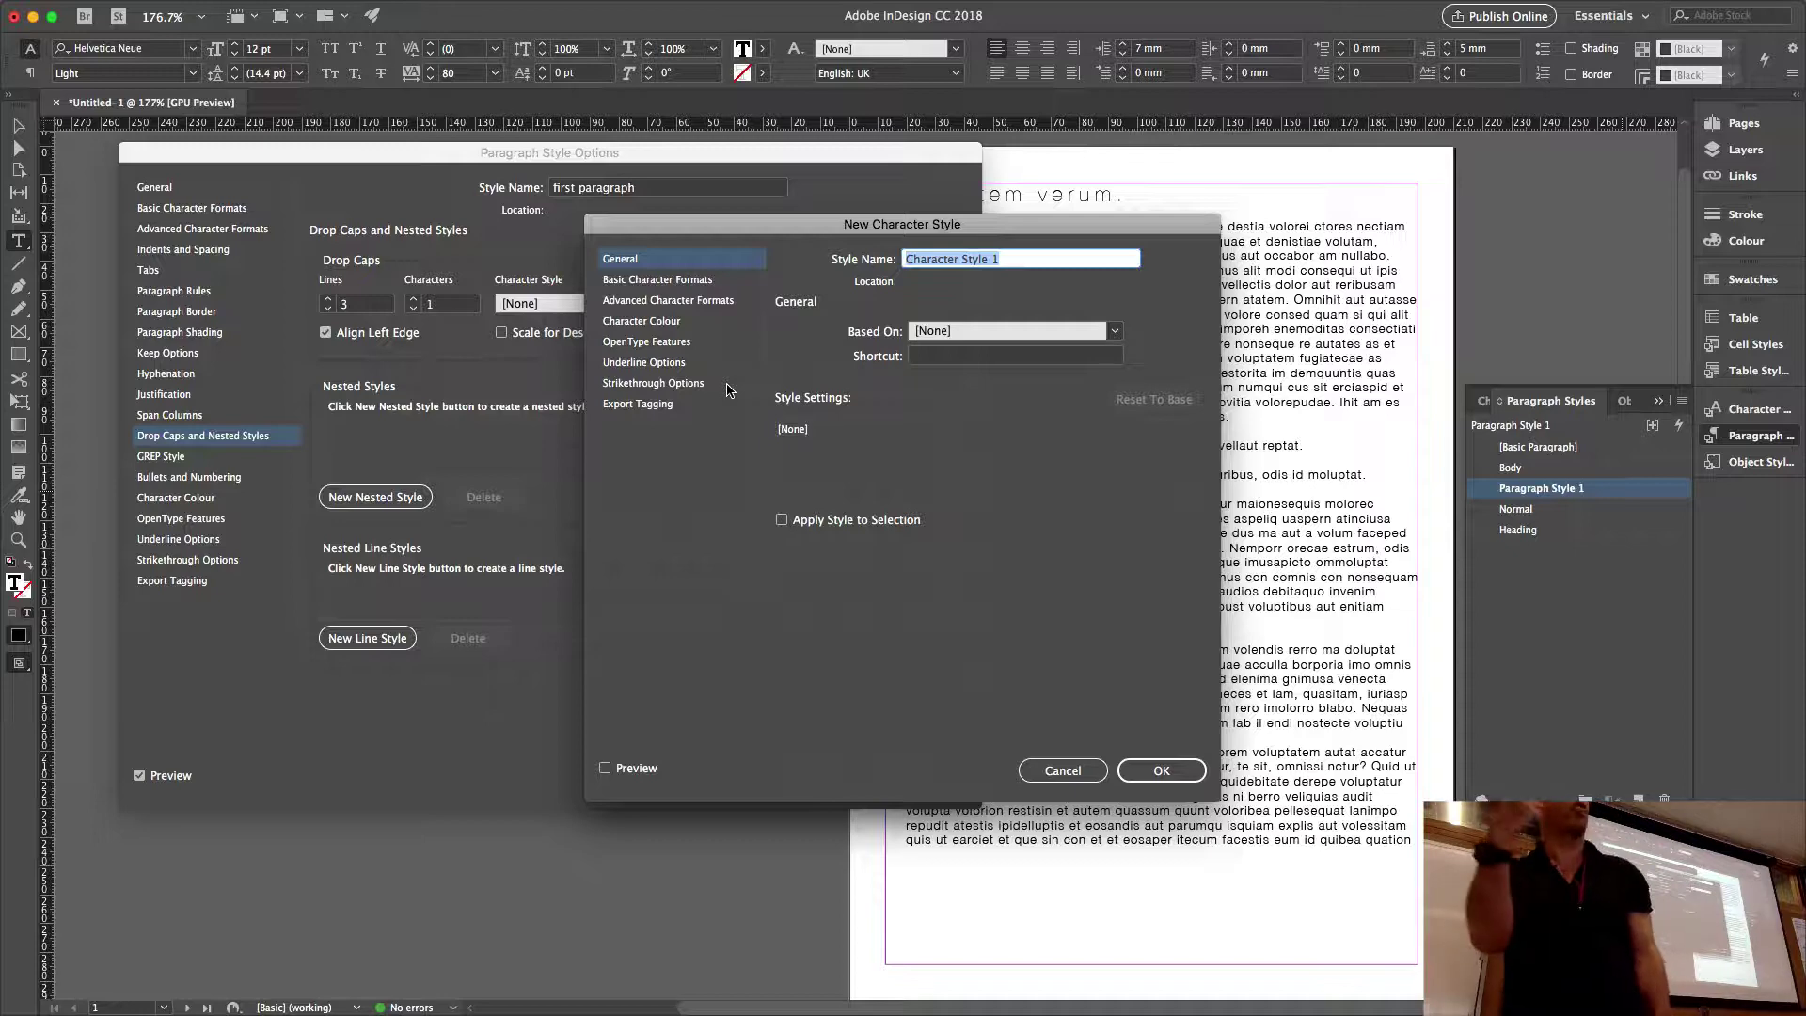
left_click(679, 383)
left_click(675, 279)
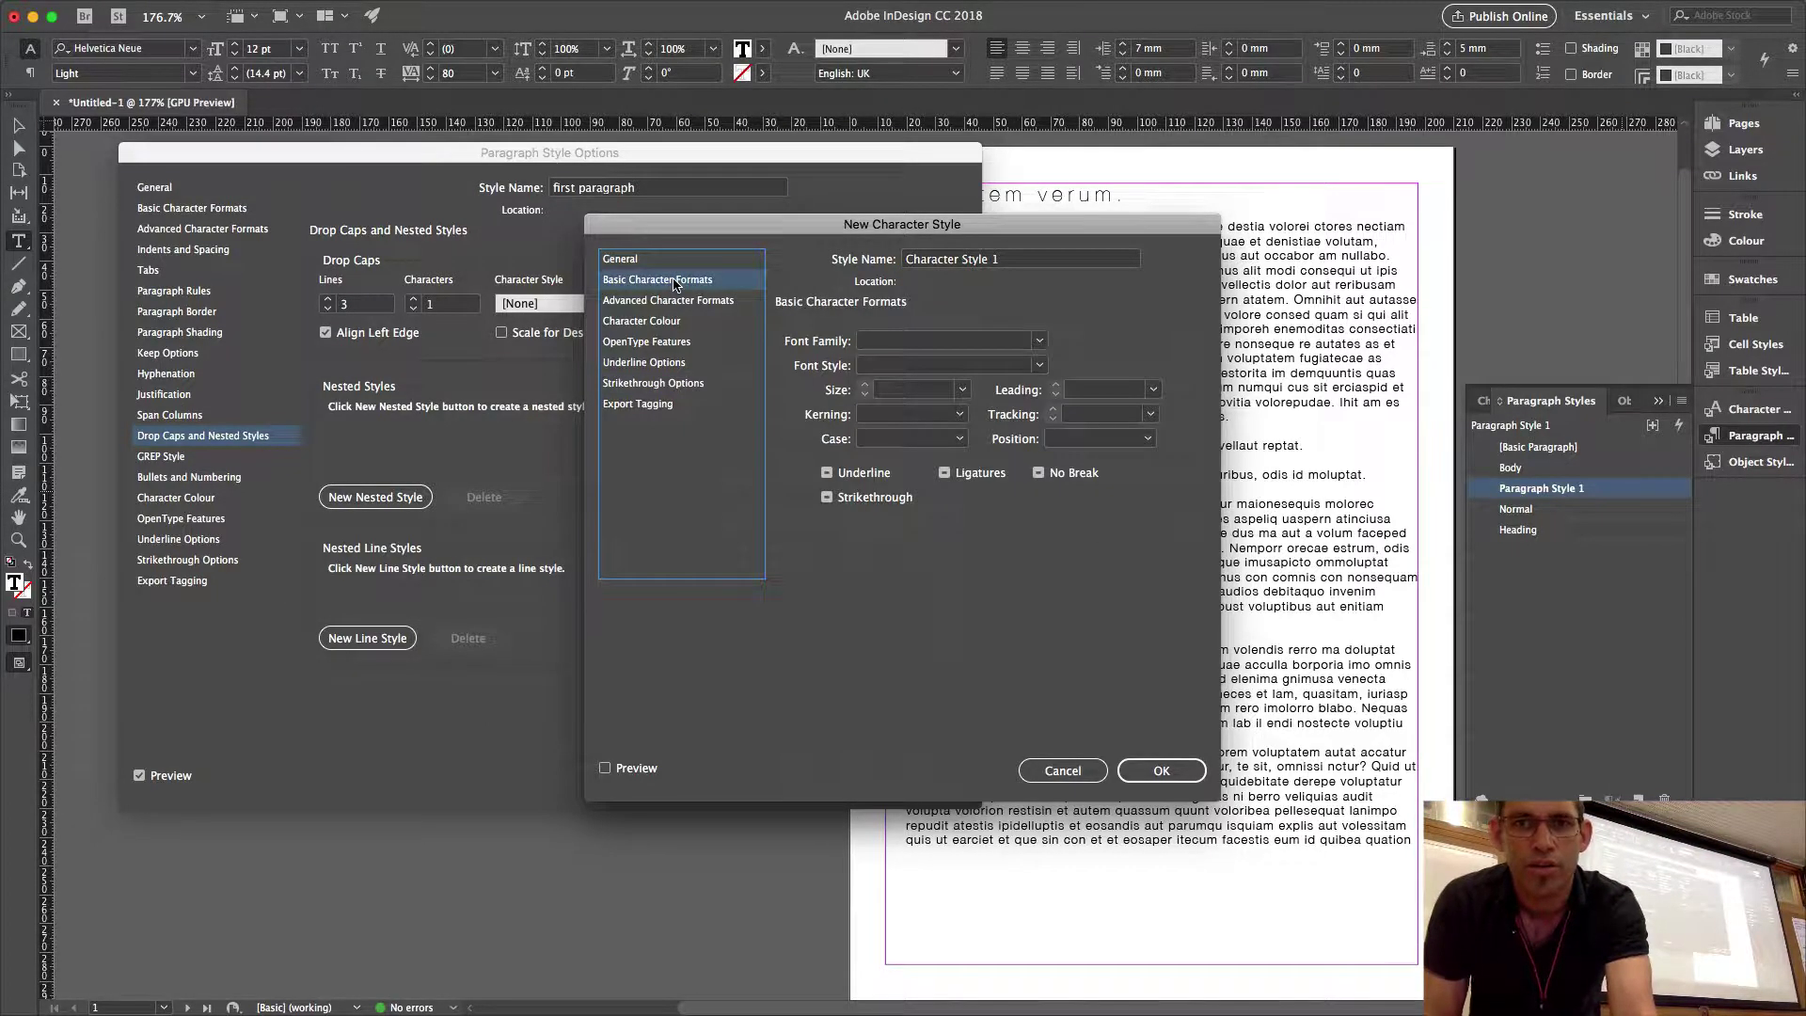
left_click(1041, 341)
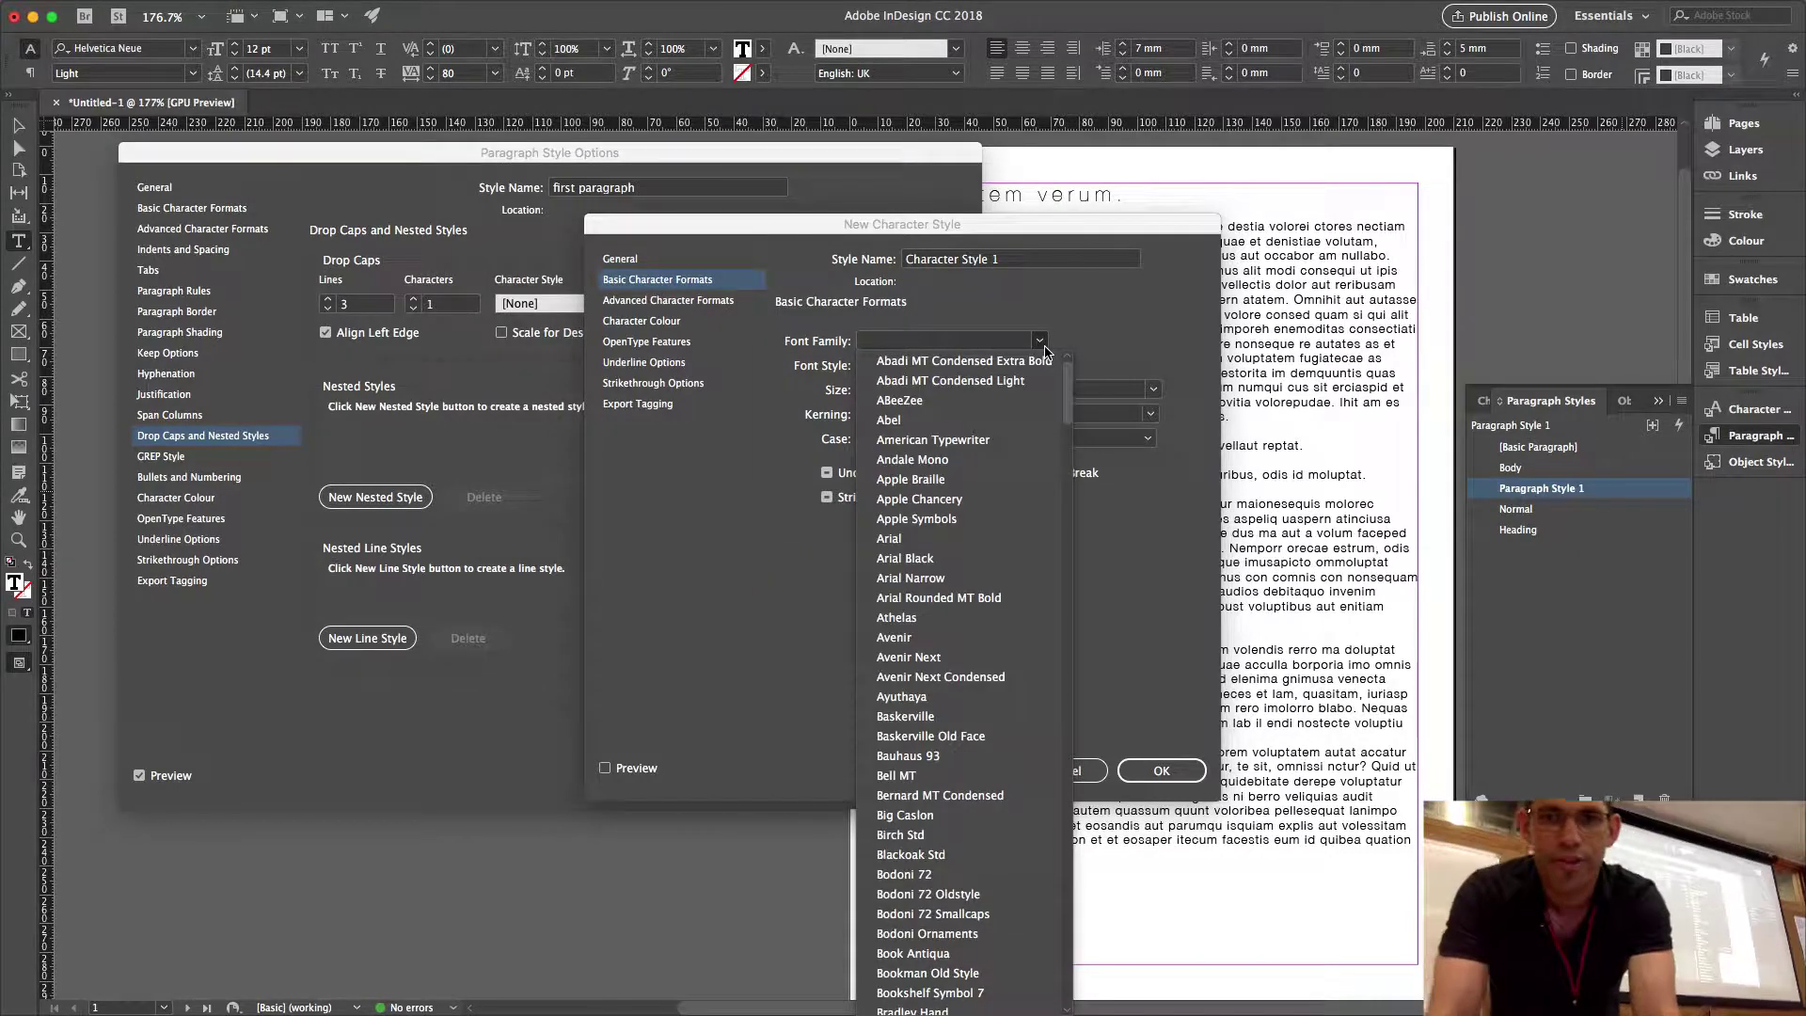
left_click(936, 756)
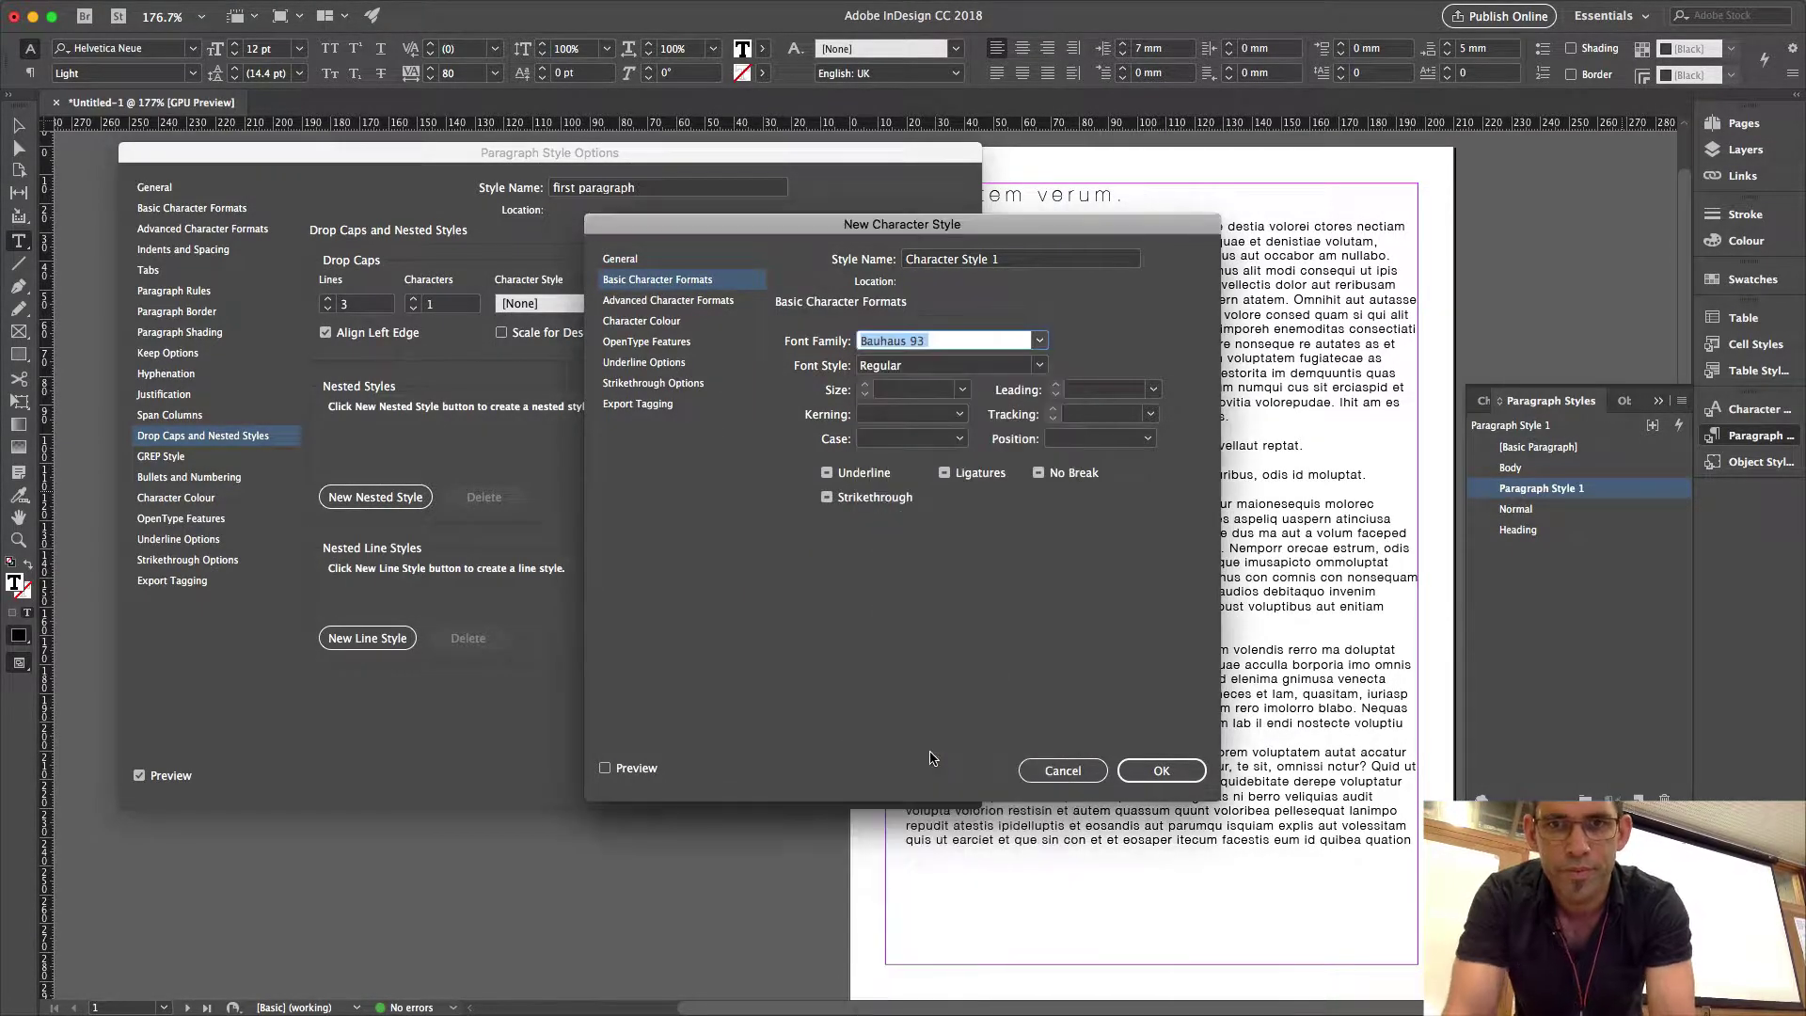
Enable the preview, name the character style "Drop Cap" and apply it to the drop cap, keeping the page's opening text in view.
left_click(616, 770)
left_click_drag(795, 225, 1257, 214)
left_click_drag(833, 153, 637, 142)
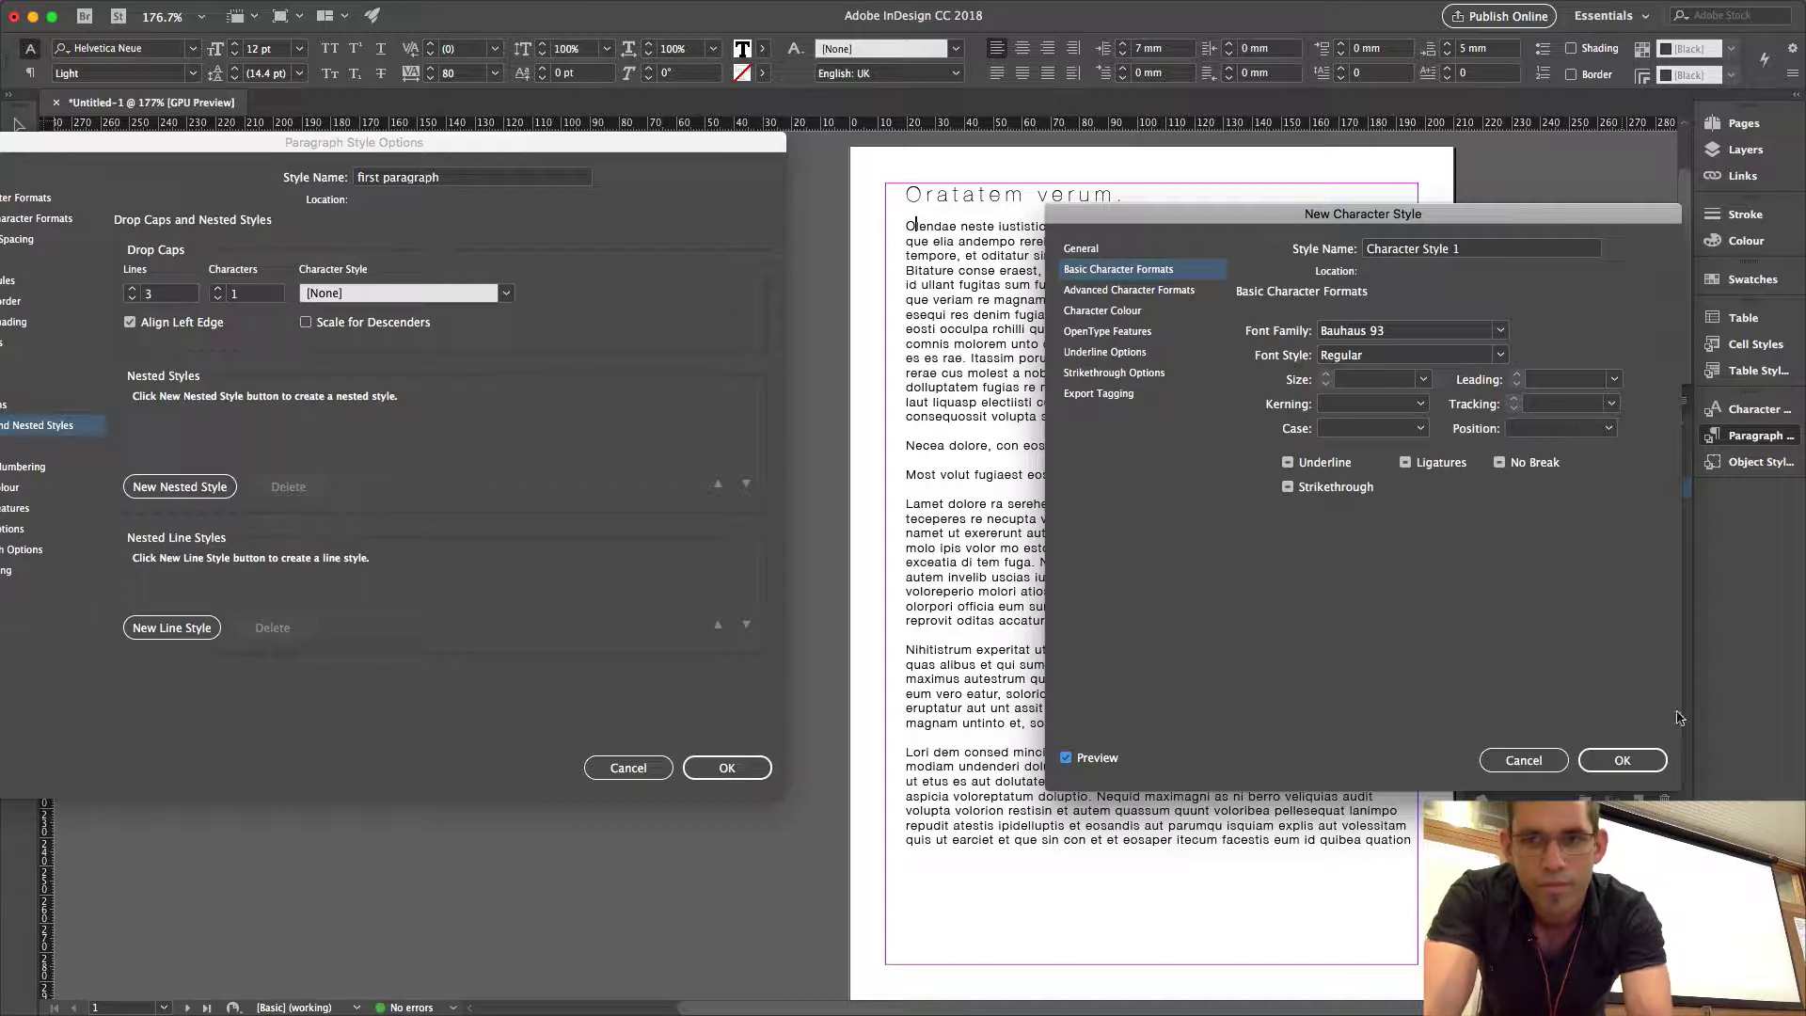
left_click(1507, 260)
key("super+a")
type("Drop Cap")
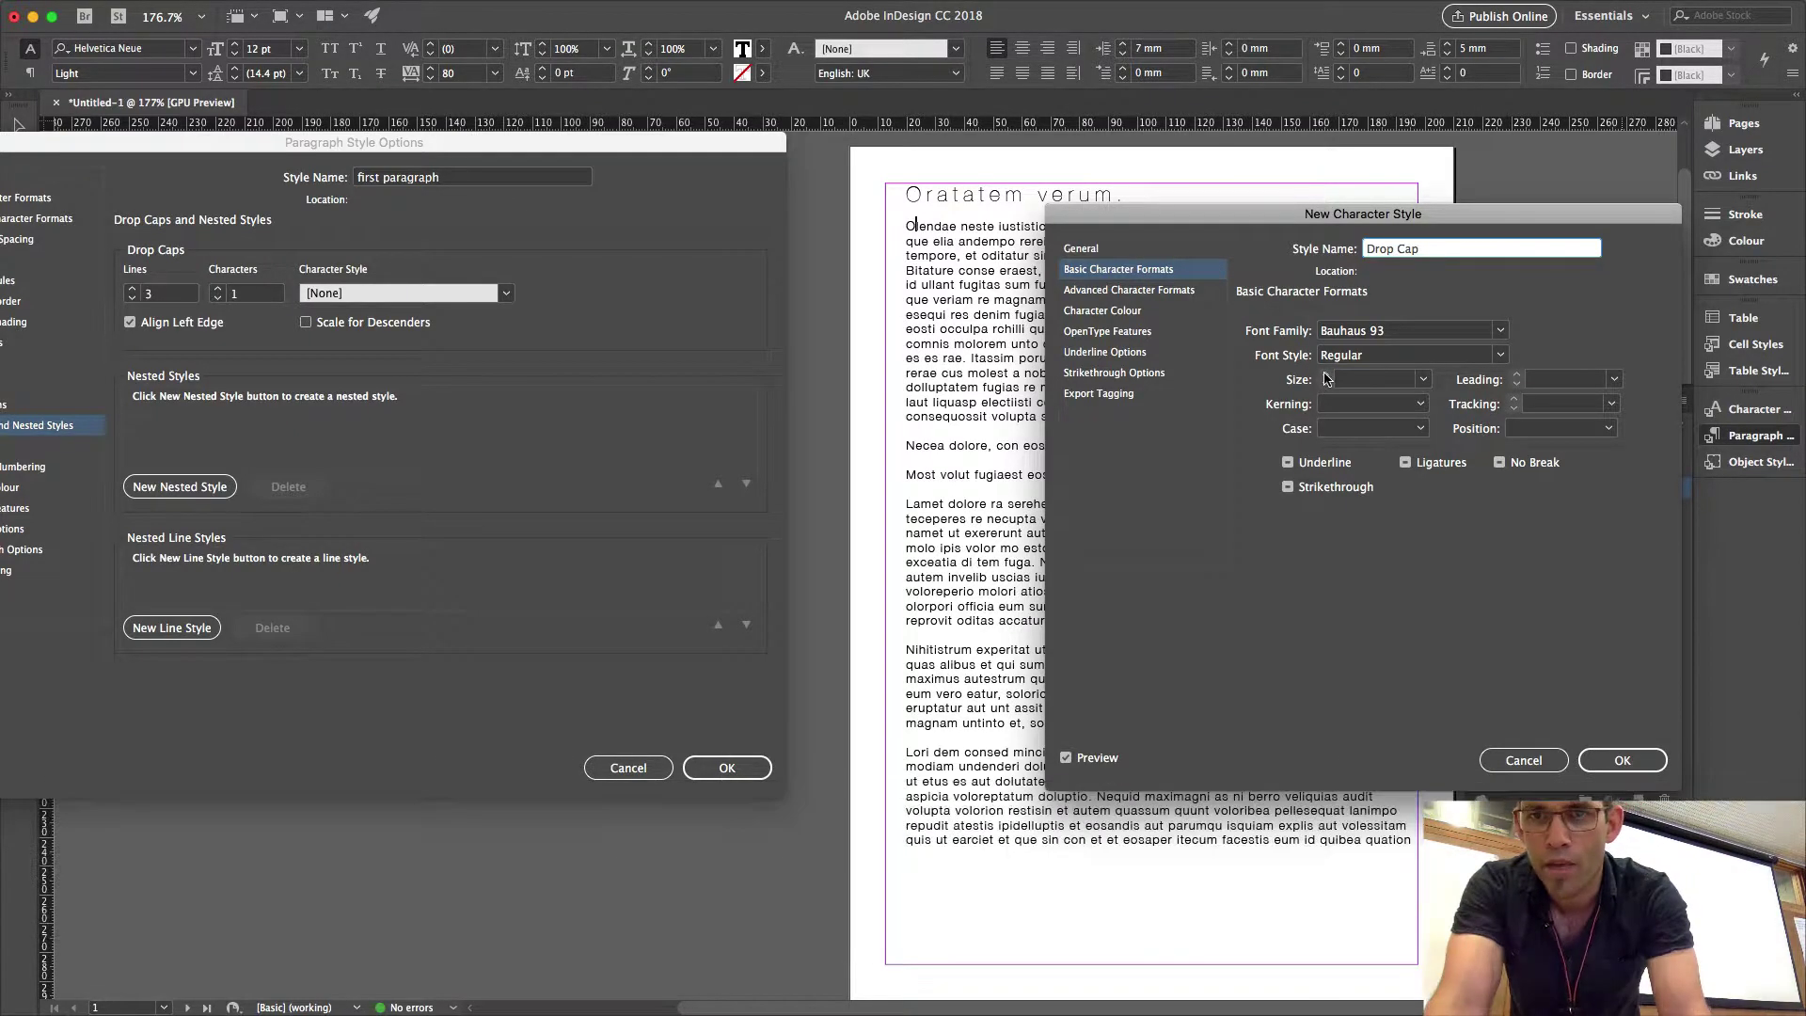
left_click(1623, 760)
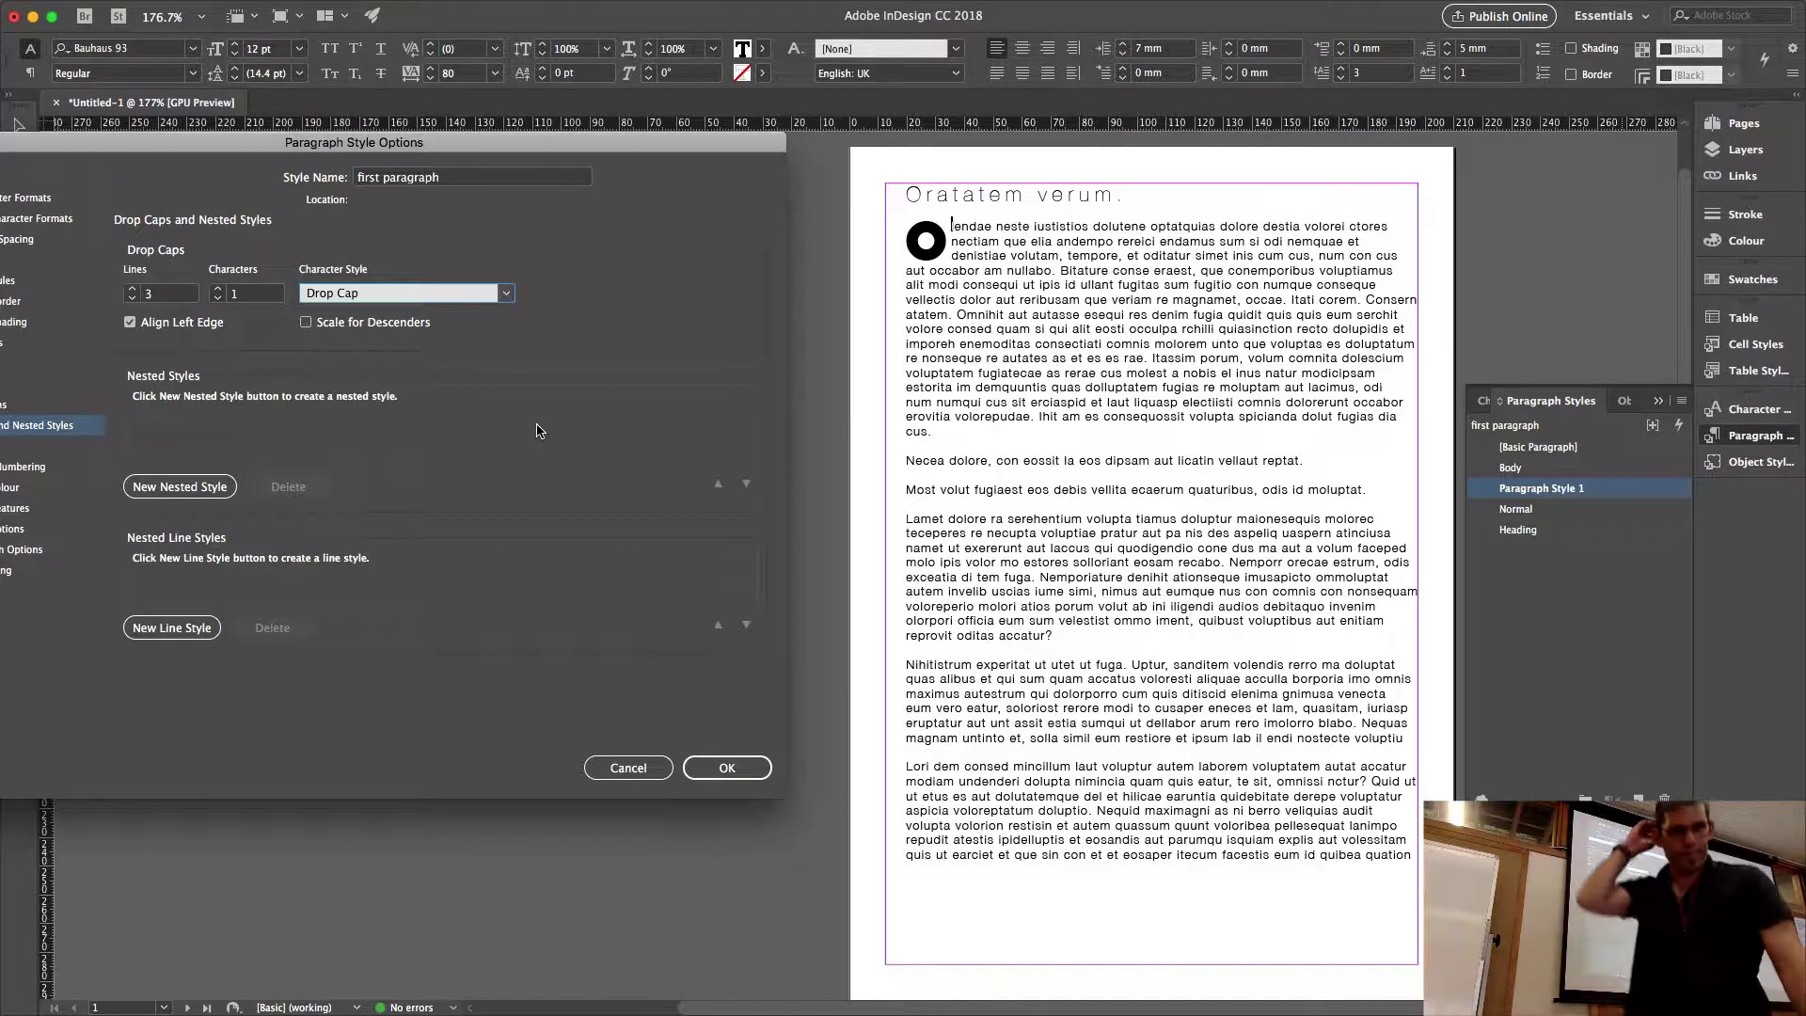
Set the drop cap to 5 lines high, trying it on 2 characters before returning it to 1.
left_click(132, 290)
left_click(131, 290)
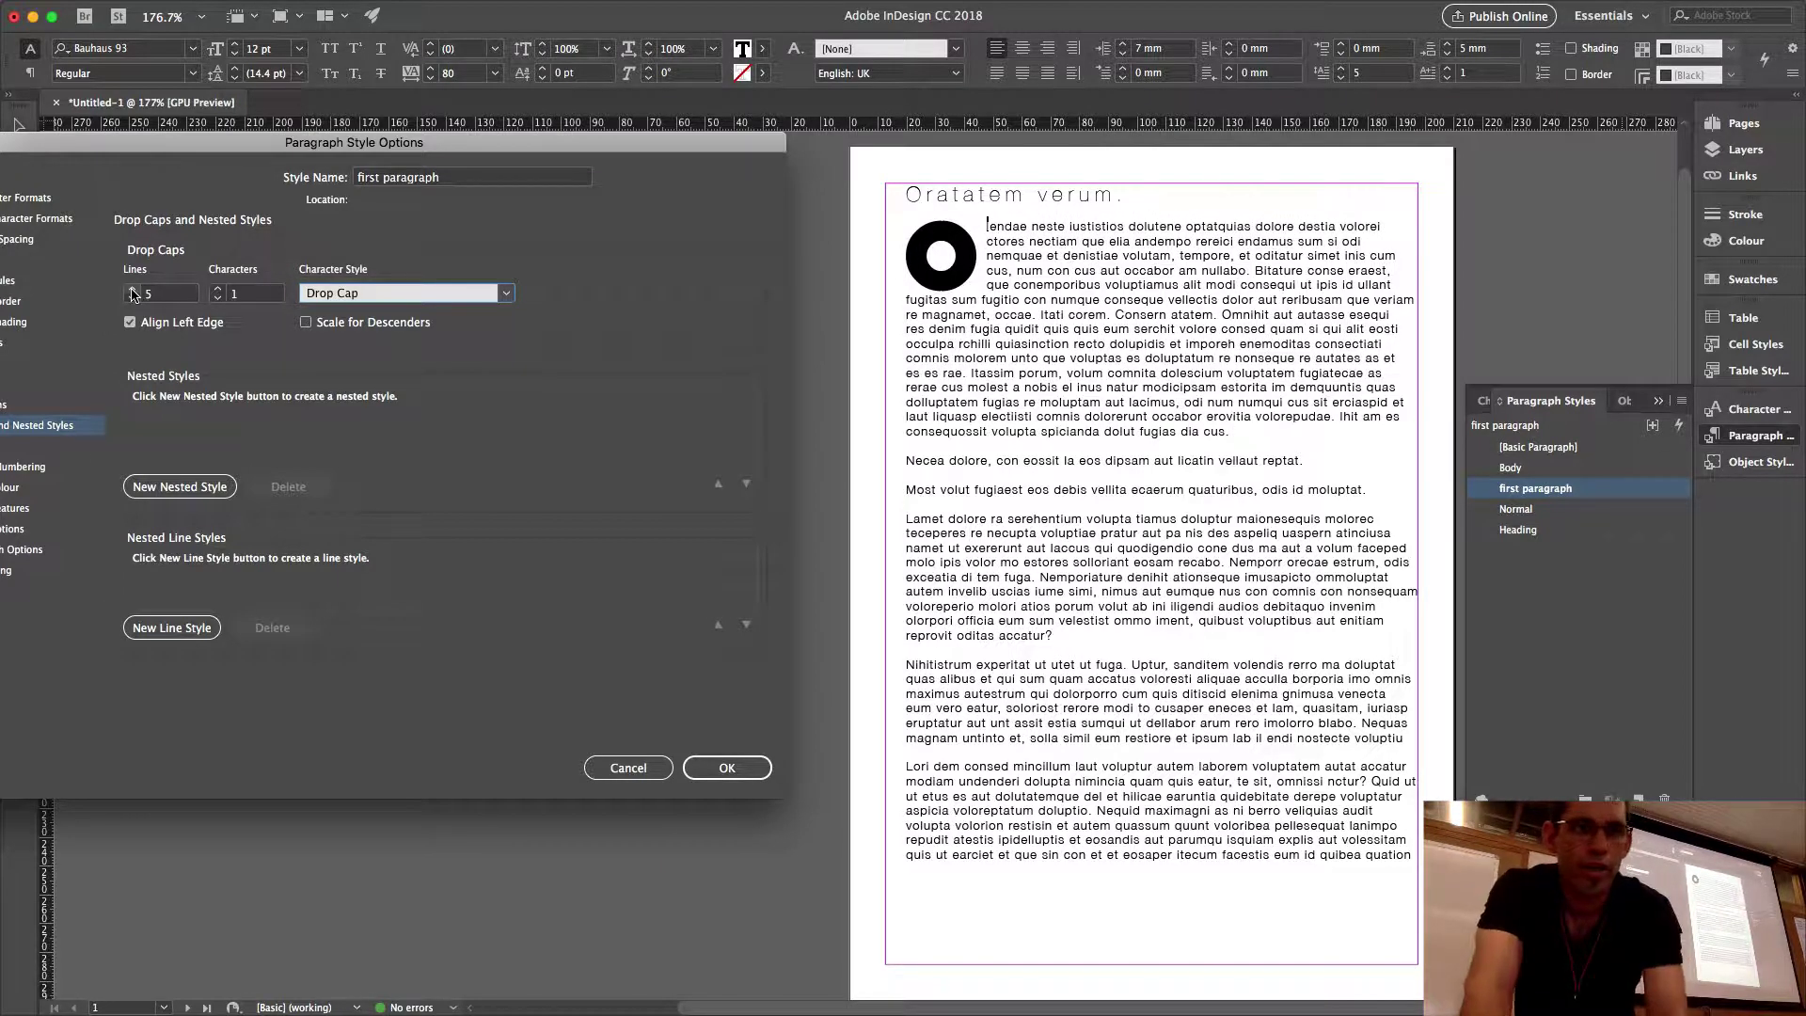
left_click(218, 289)
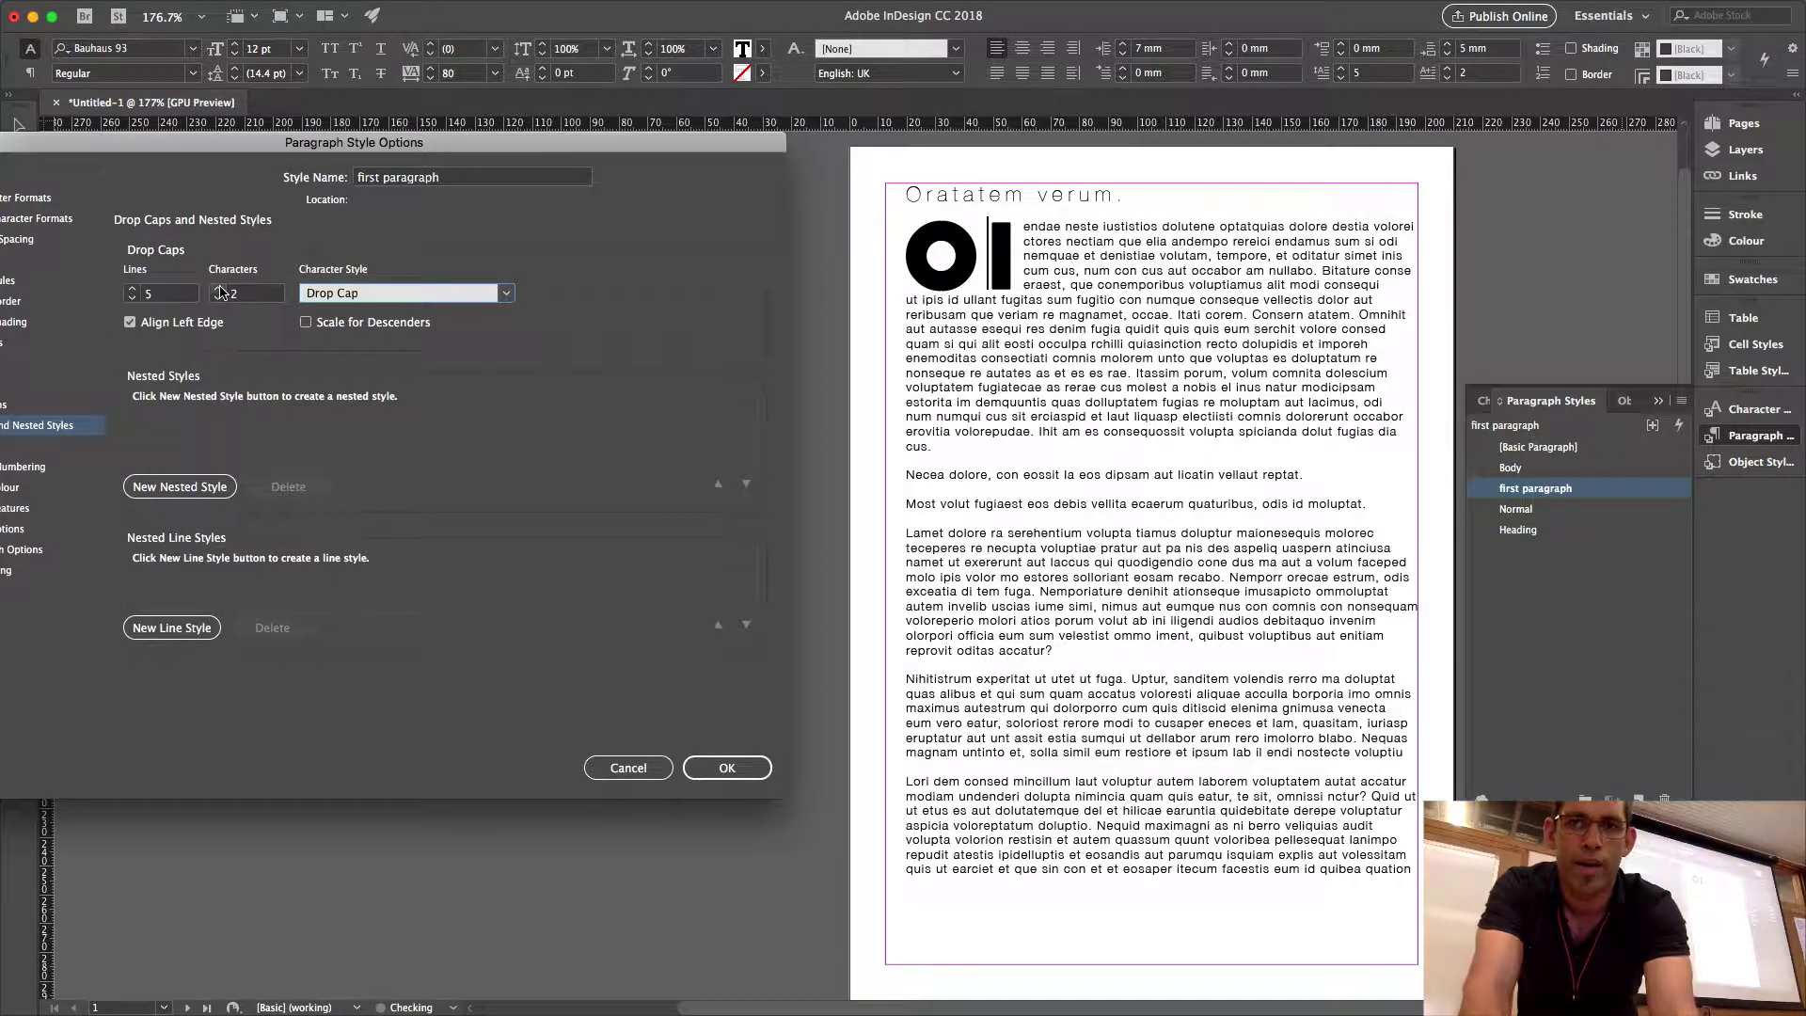
left_click(218, 299)
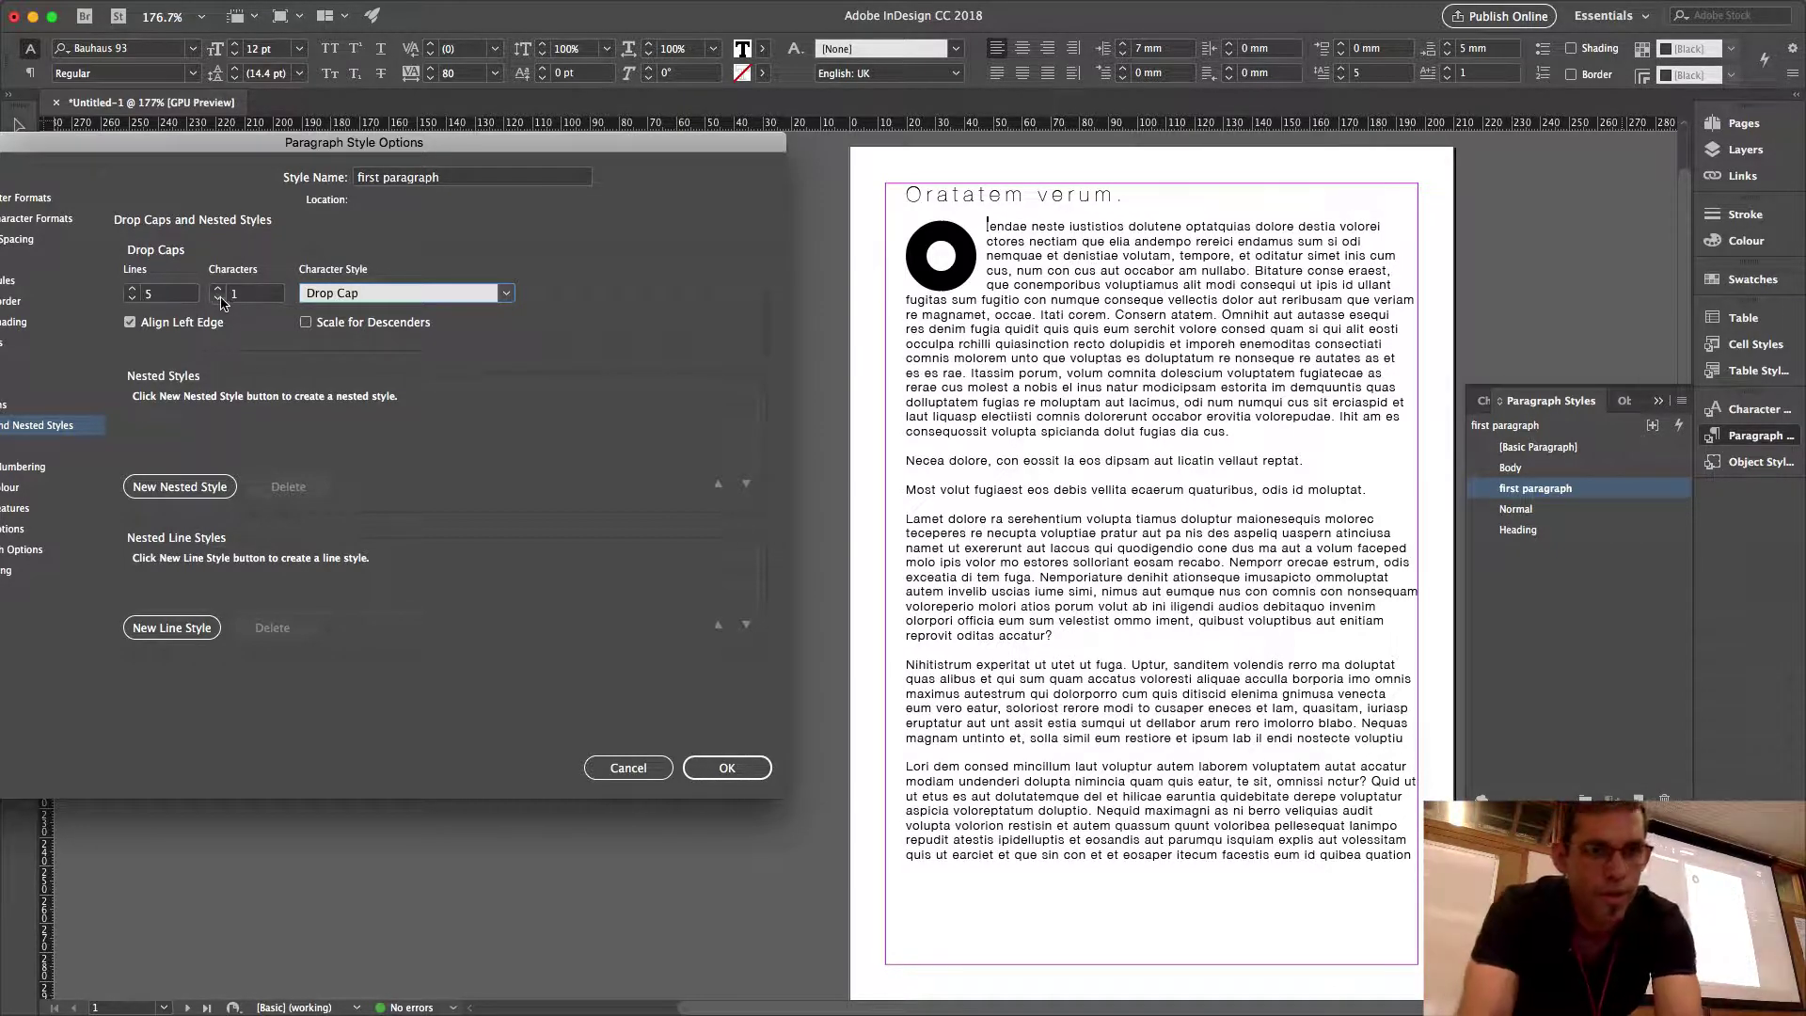
Add a nested style through 1 word using a new character style named "blue" with the character colour C=100 M=0 Y=0 K=0.
left_click_drag(602, 152, 778, 137)
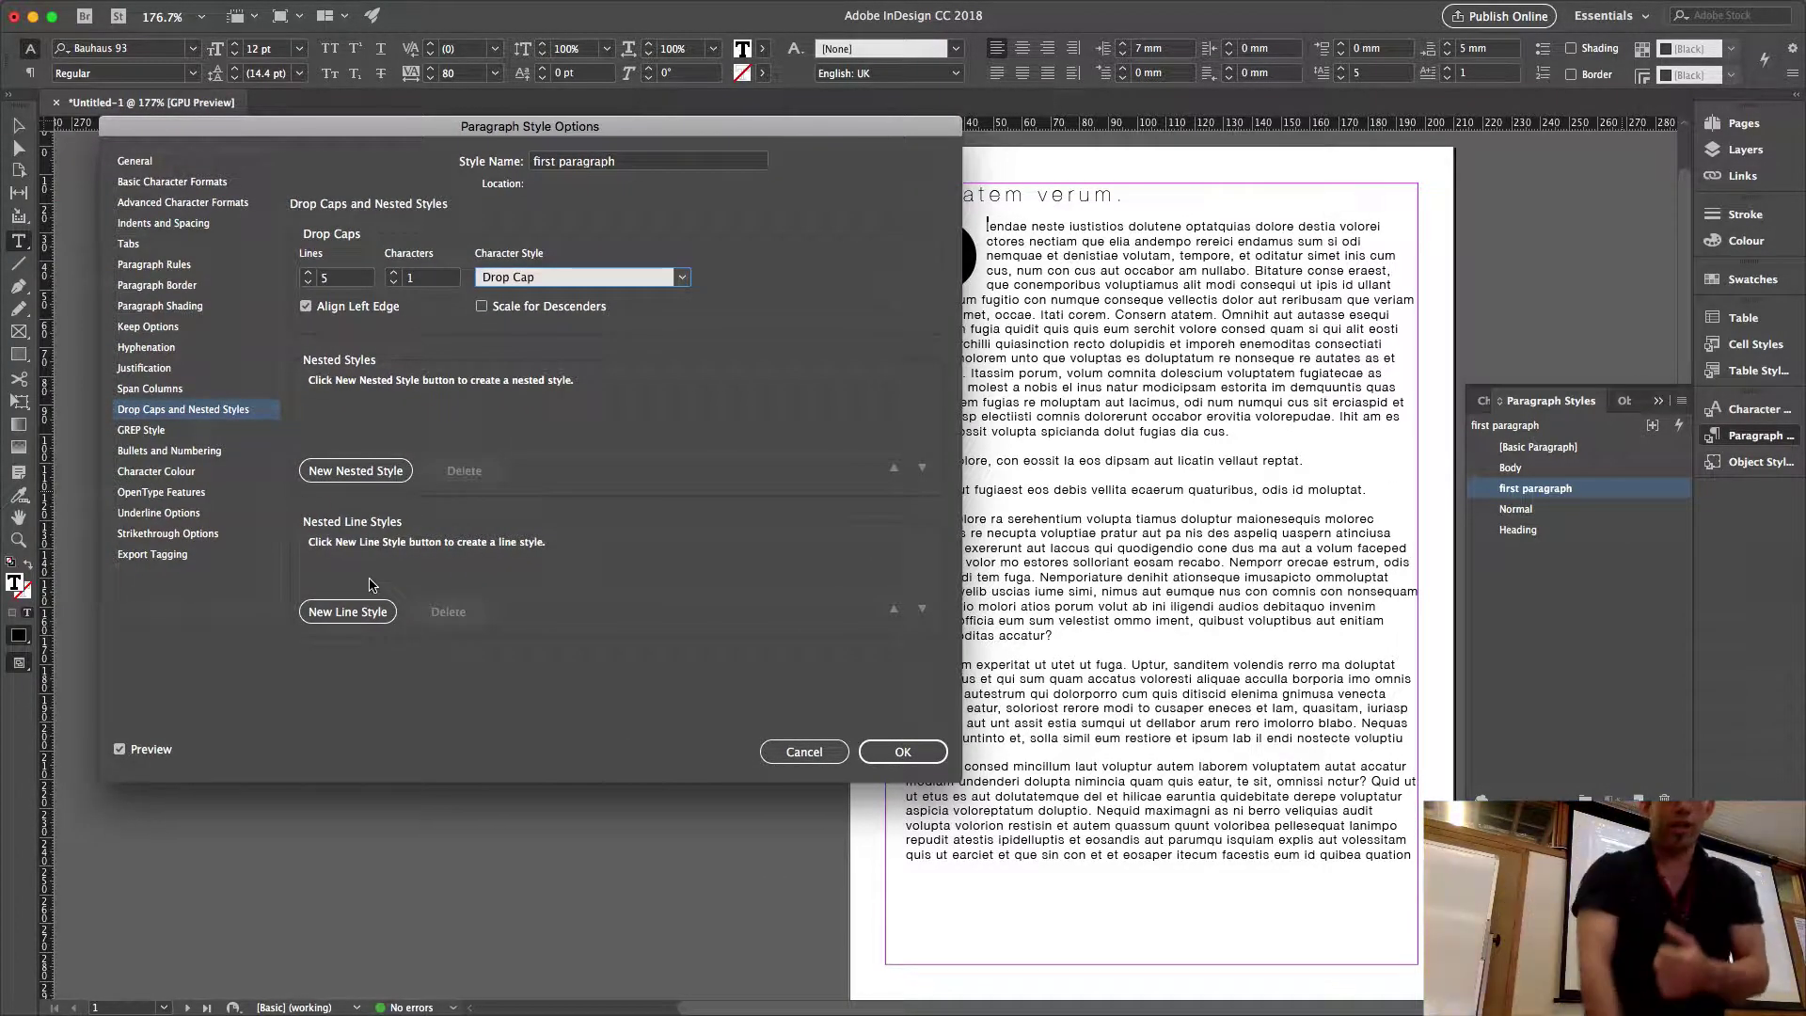
left_click(357, 470)
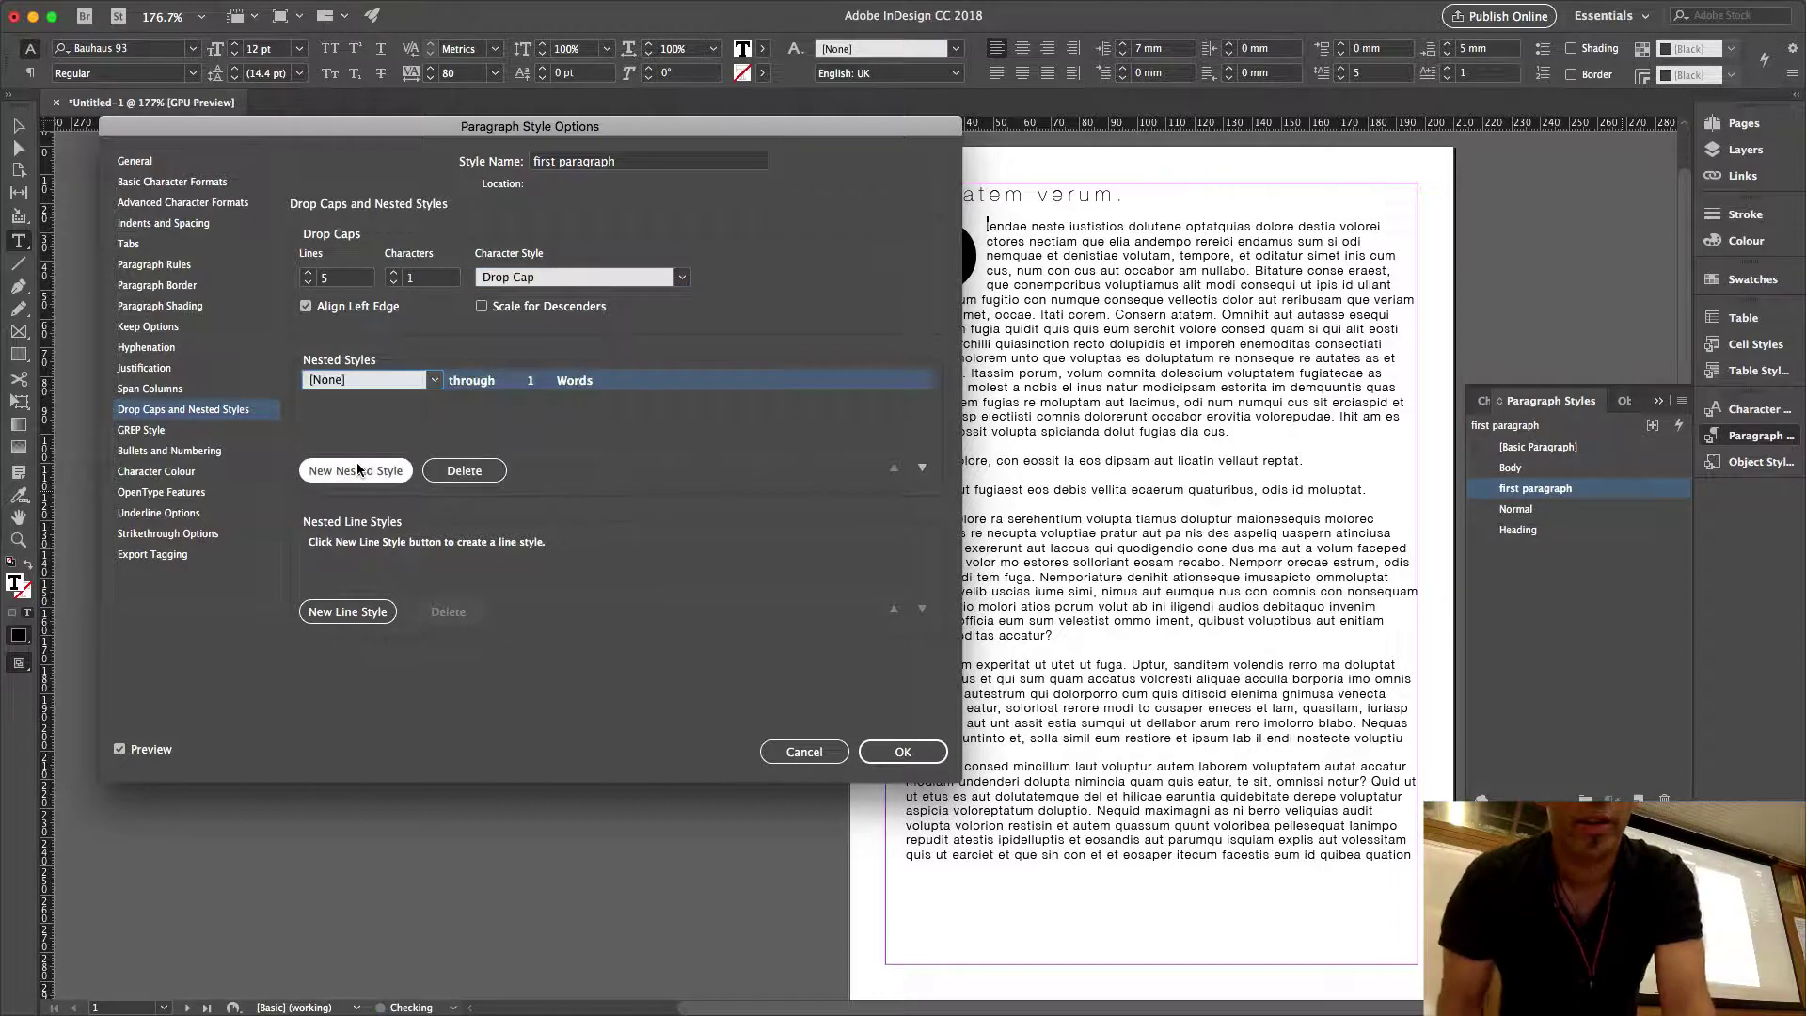
left_click(434, 380)
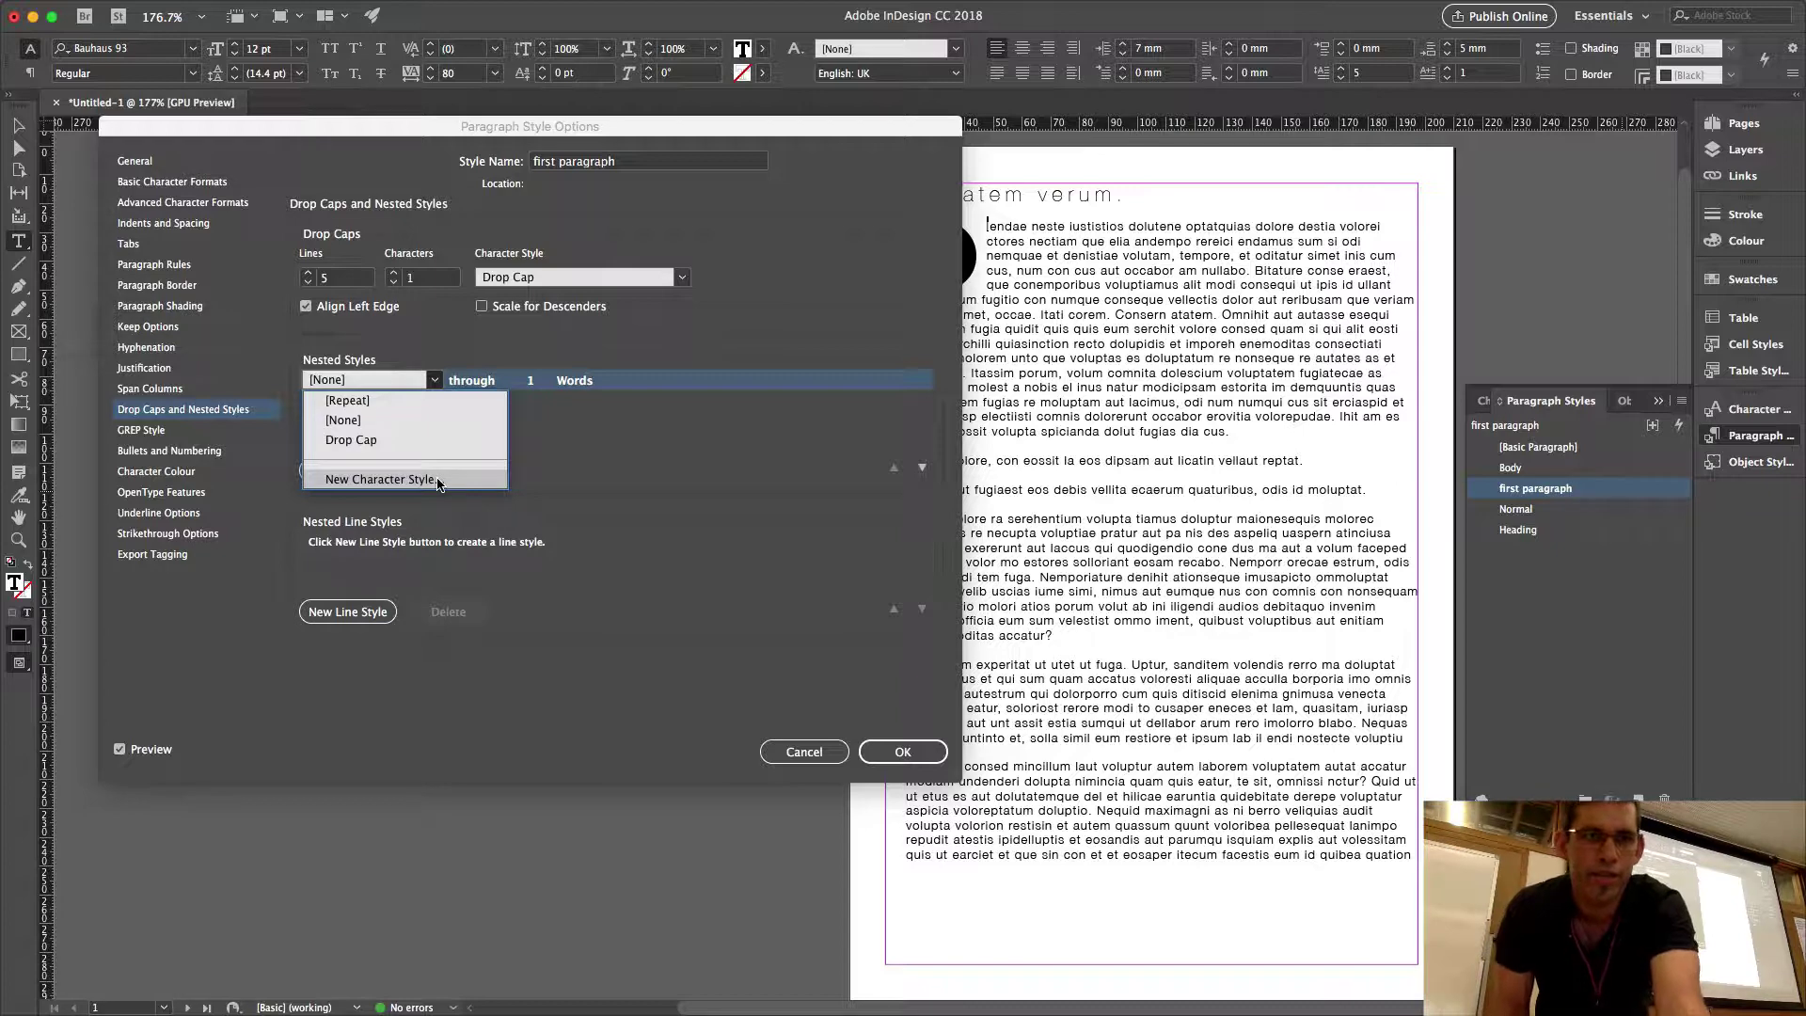
left_click(379, 479)
type("bl")
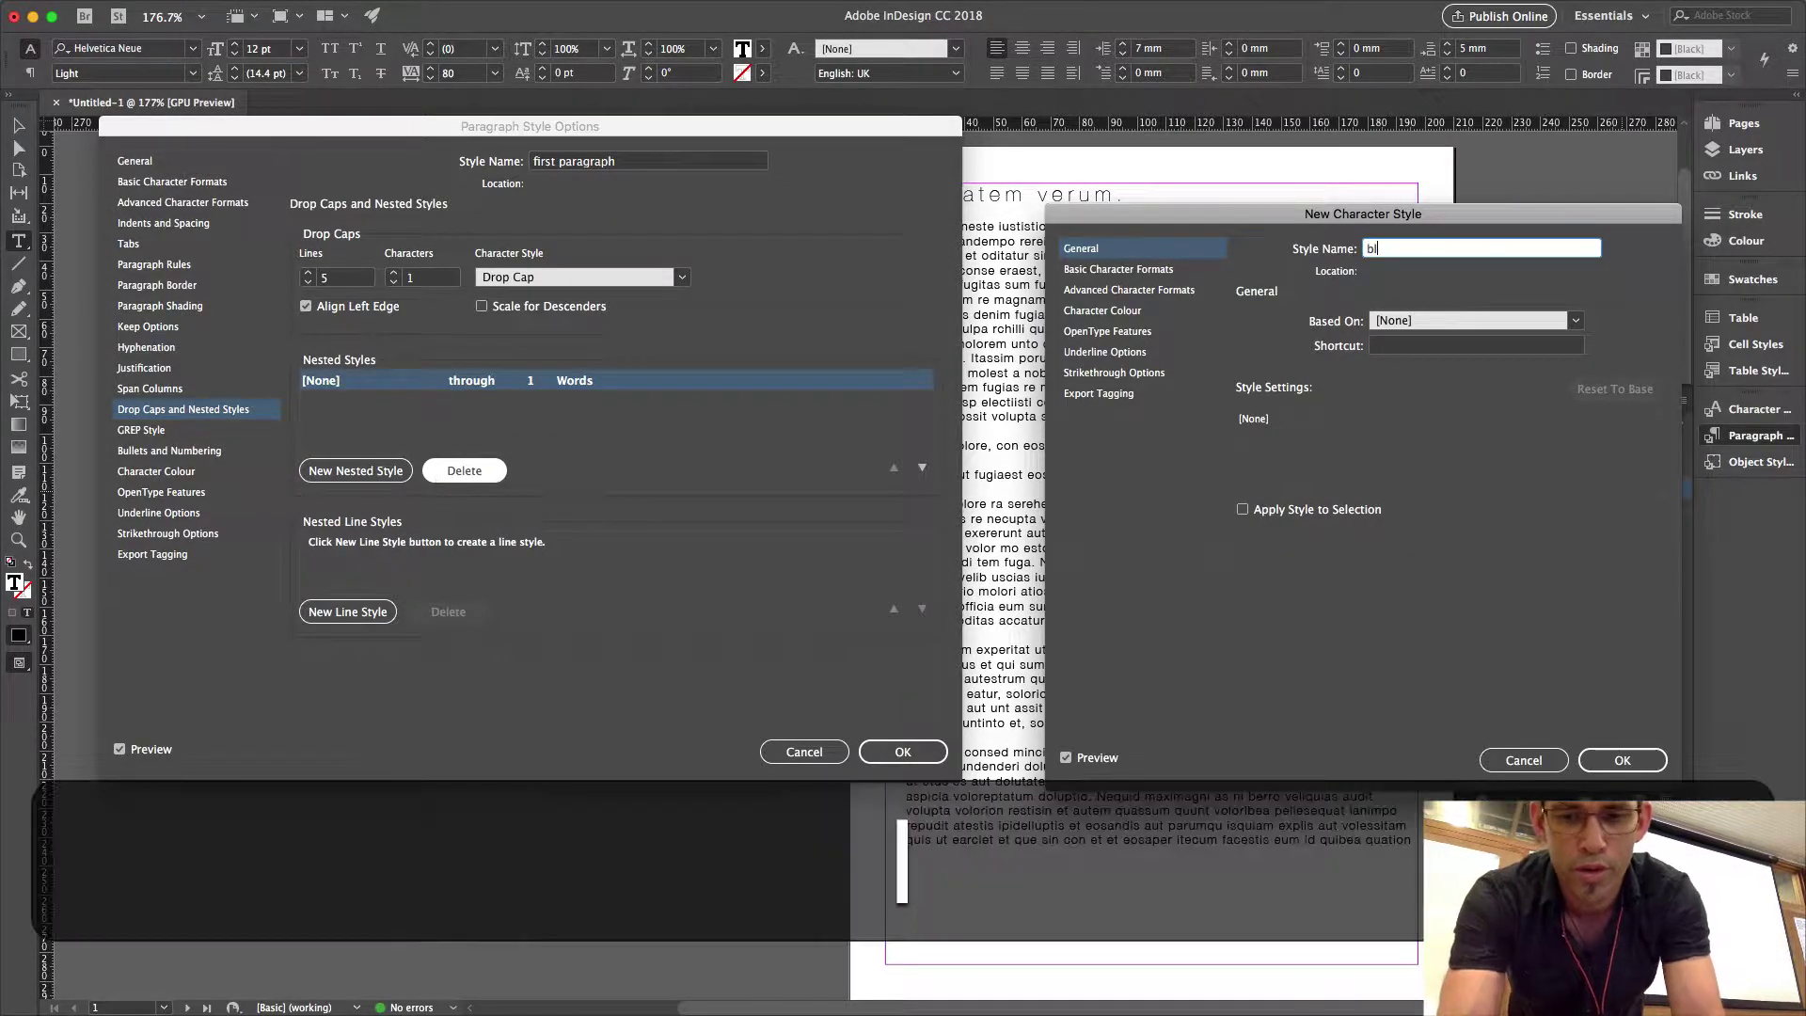
type("ue")
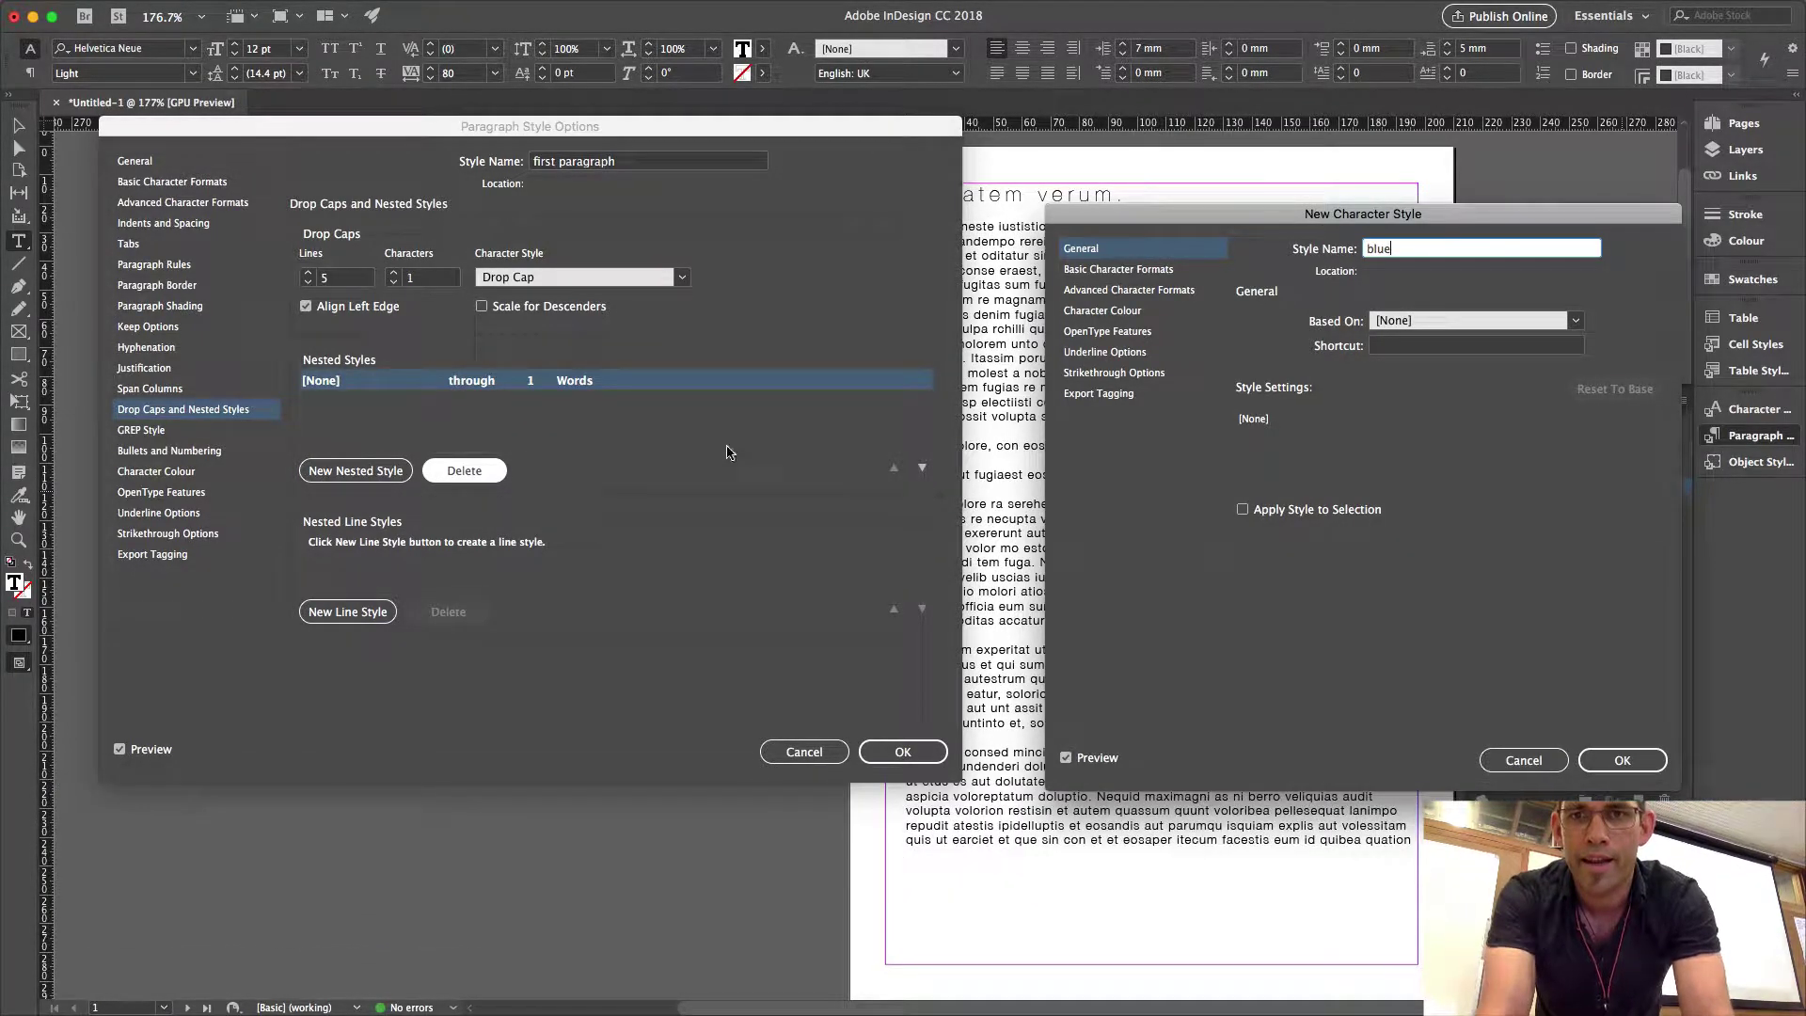
left_click(1133, 318)
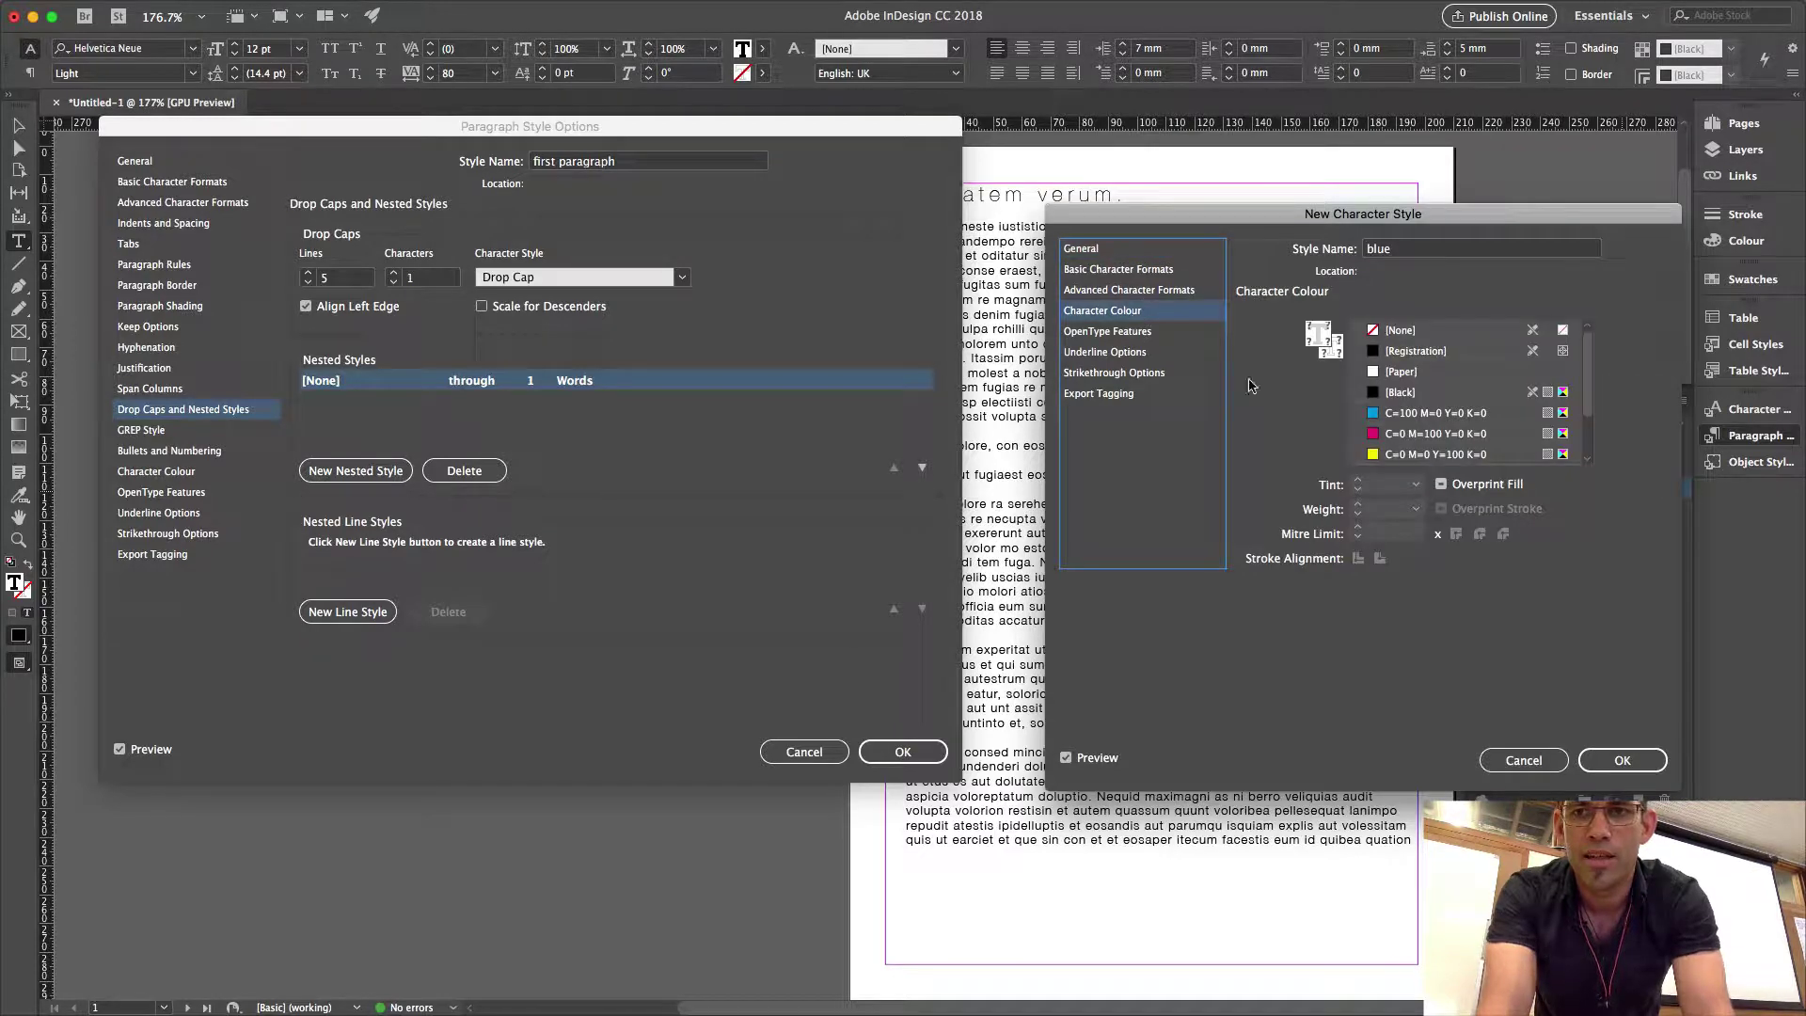
left_click(1408, 414)
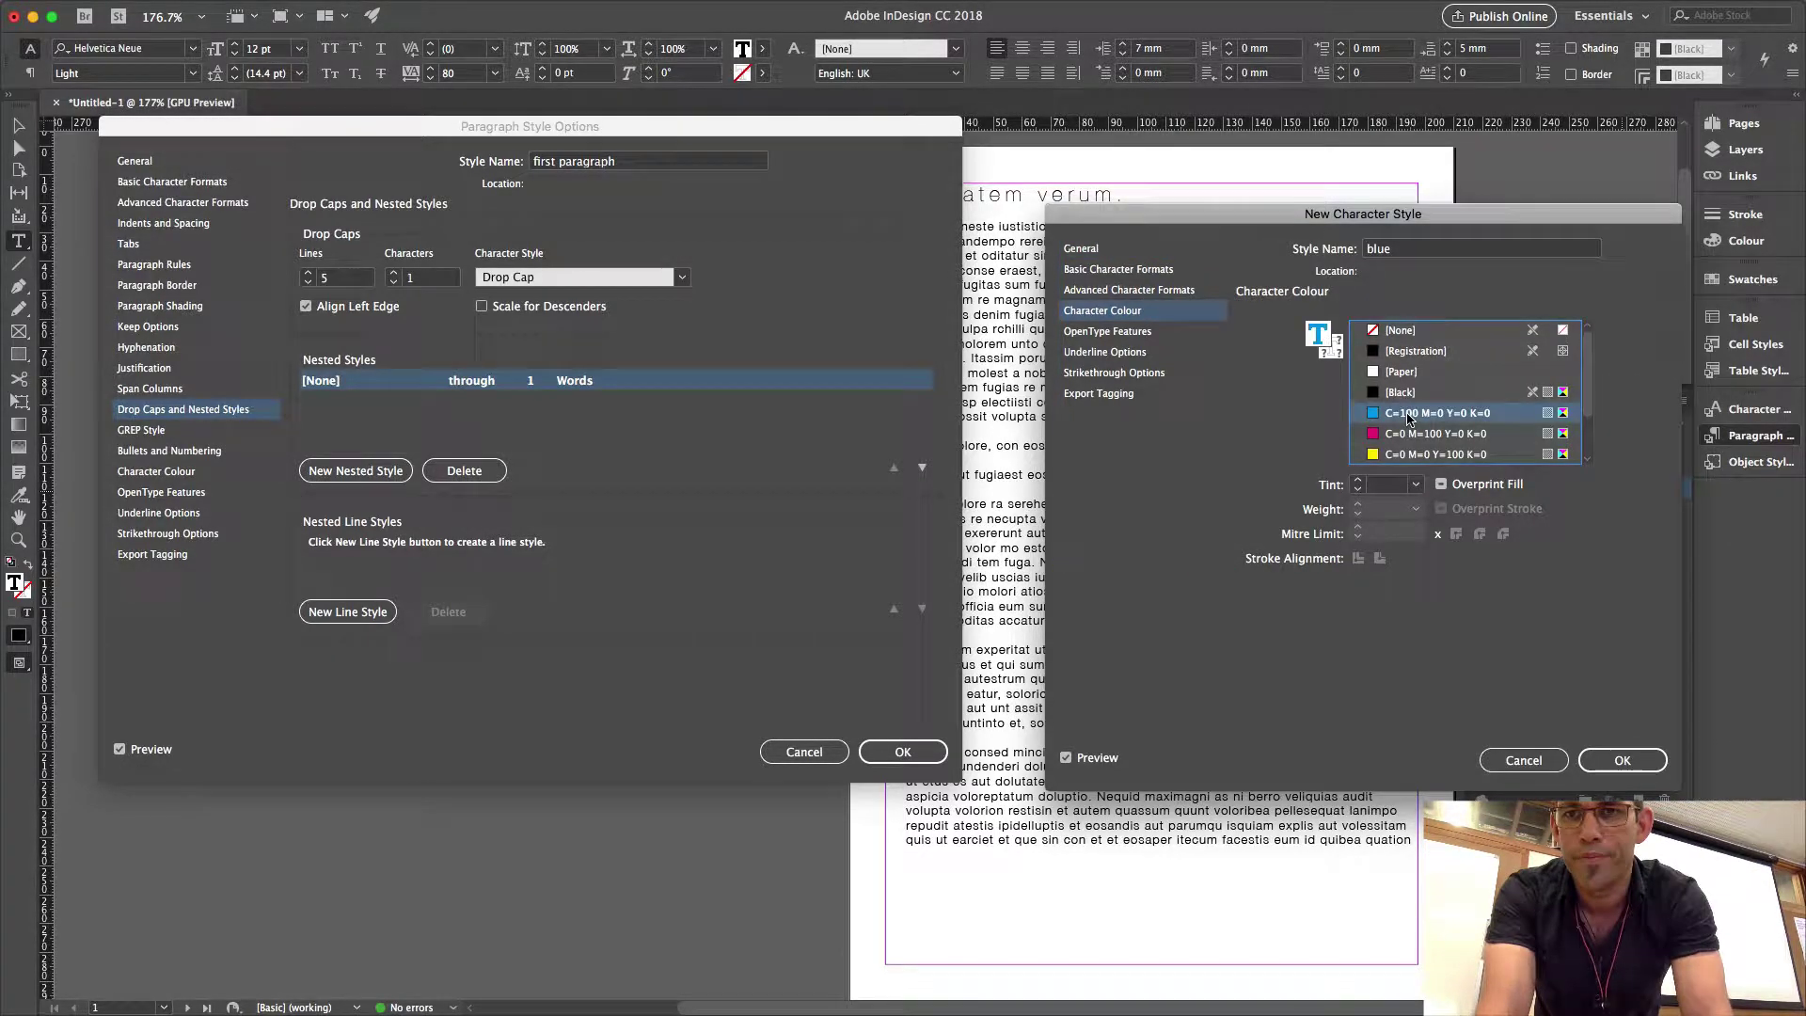
left_click(1622, 761)
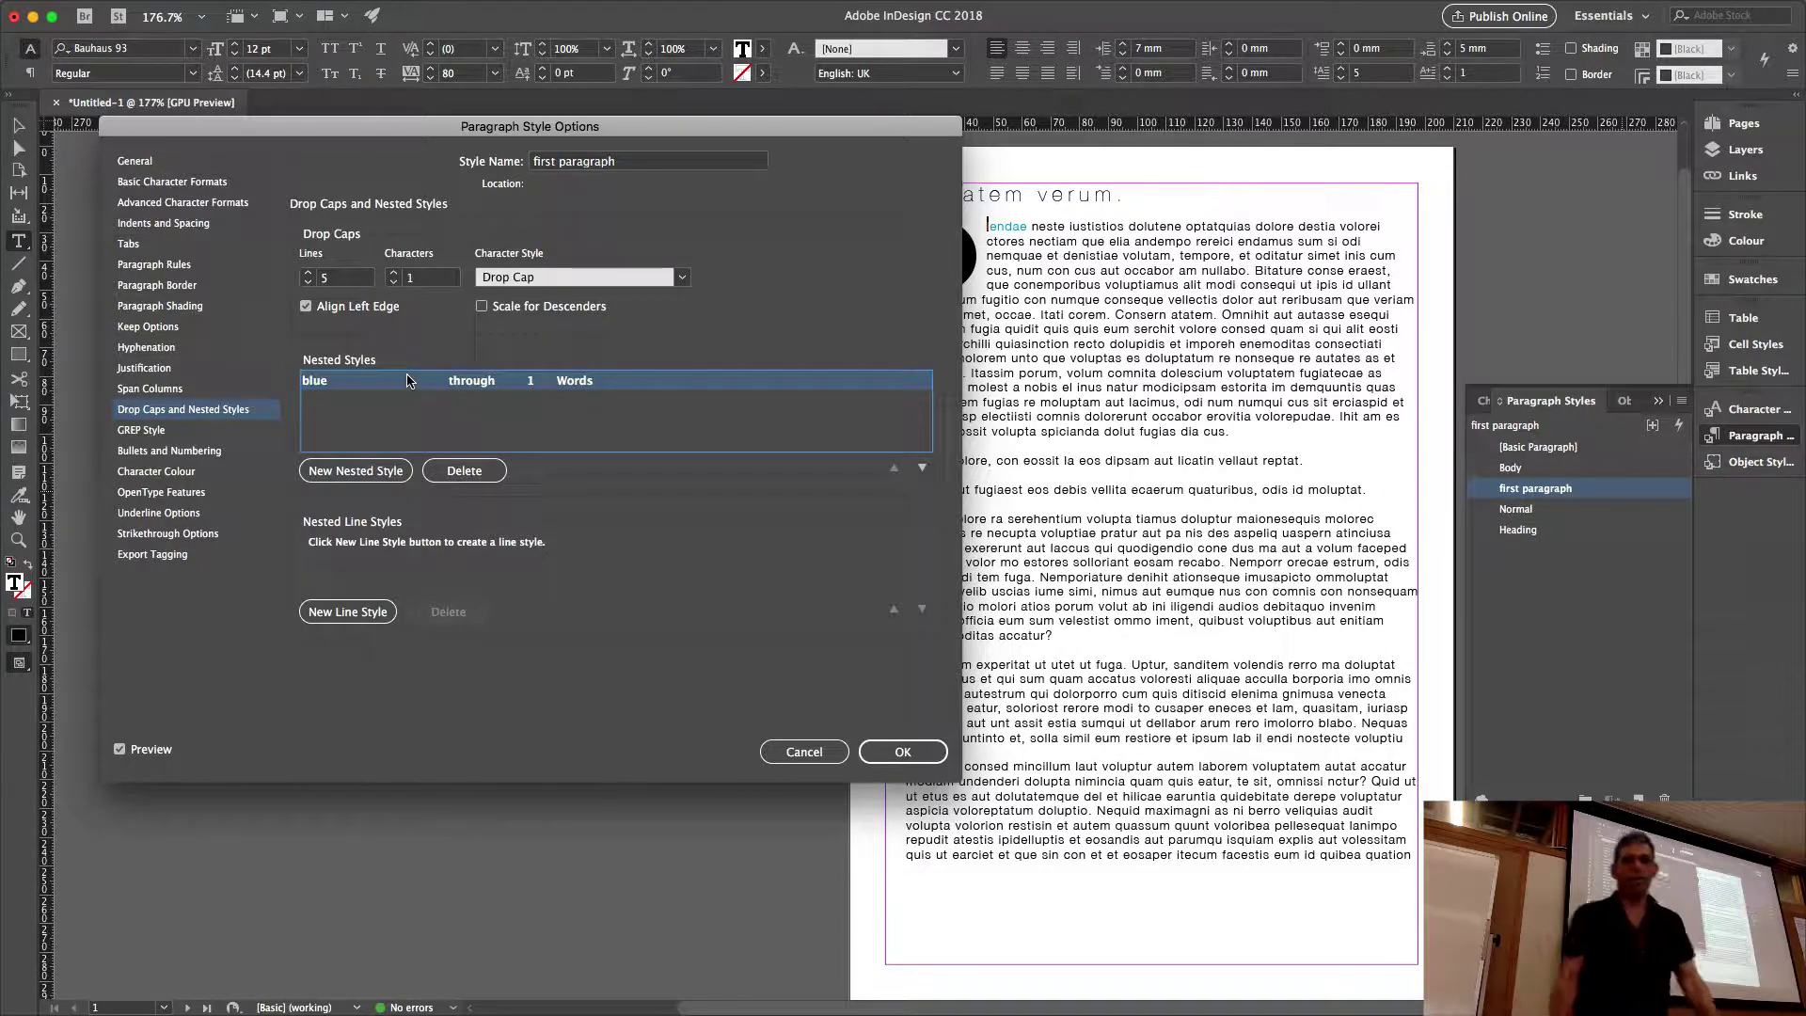
Open the choices for the unit or marker that ends the "blue" nested style.
left_click(578, 380)
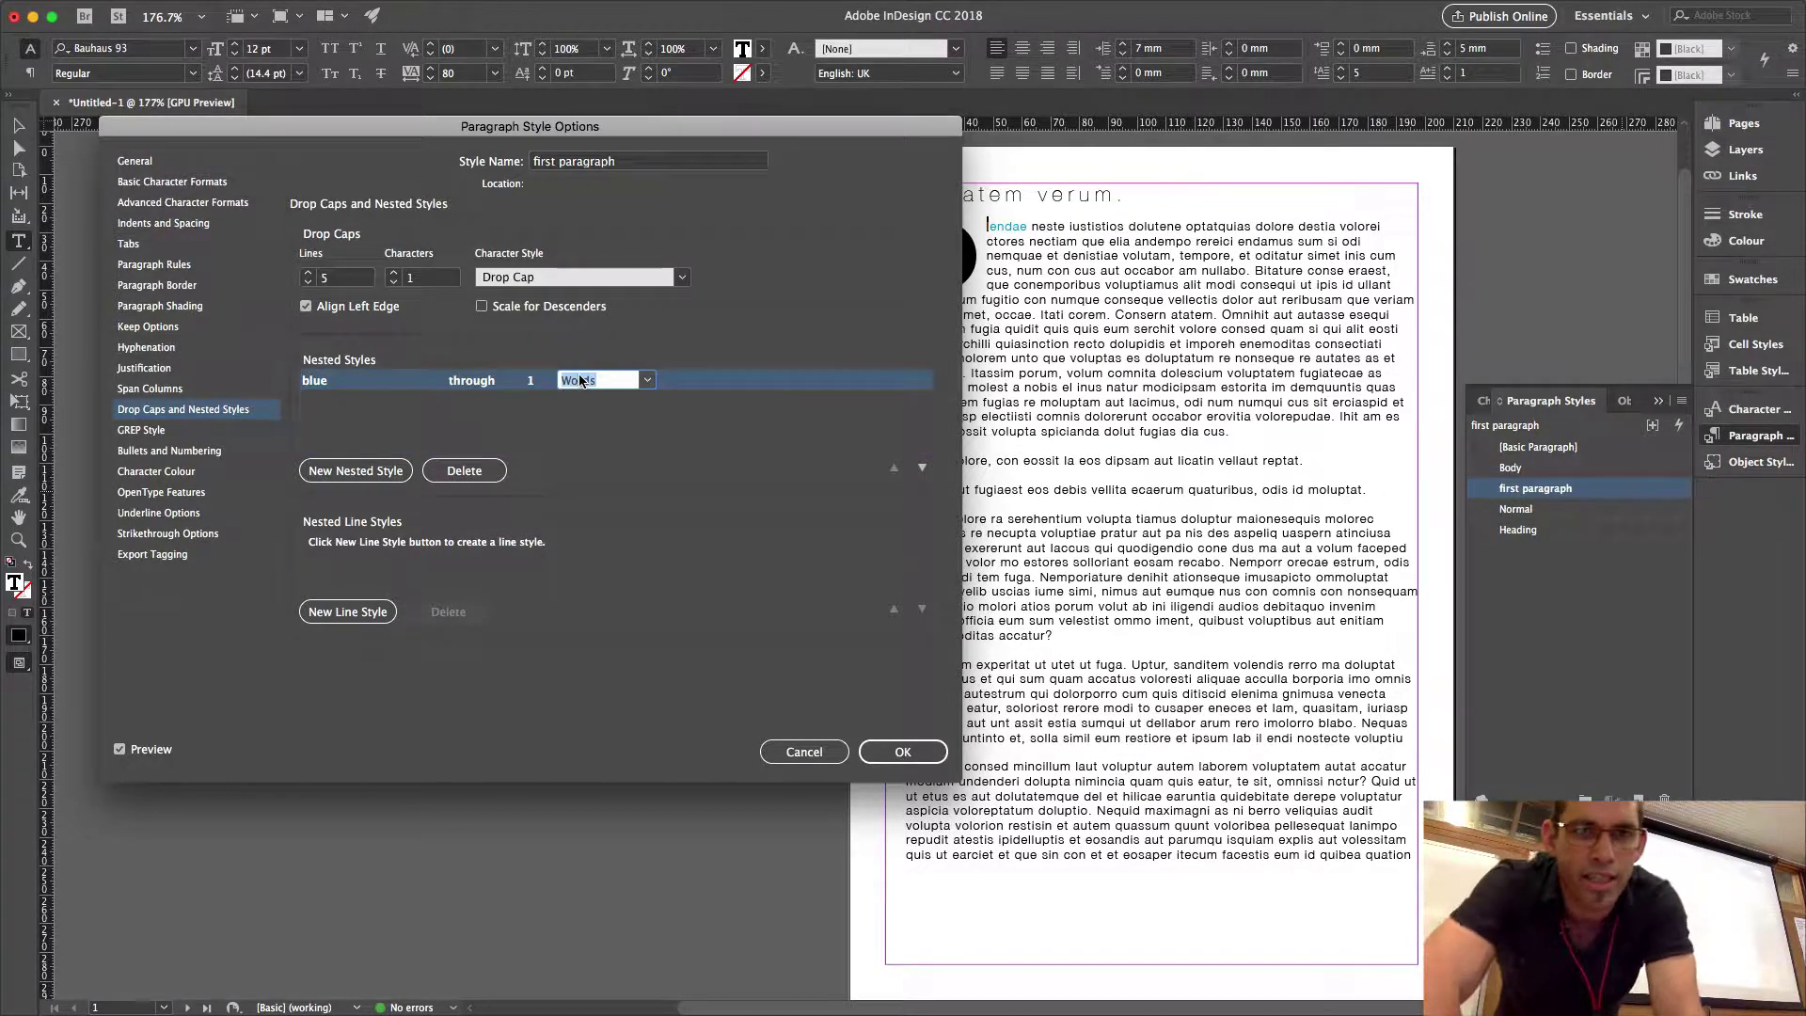
left_click(648, 381)
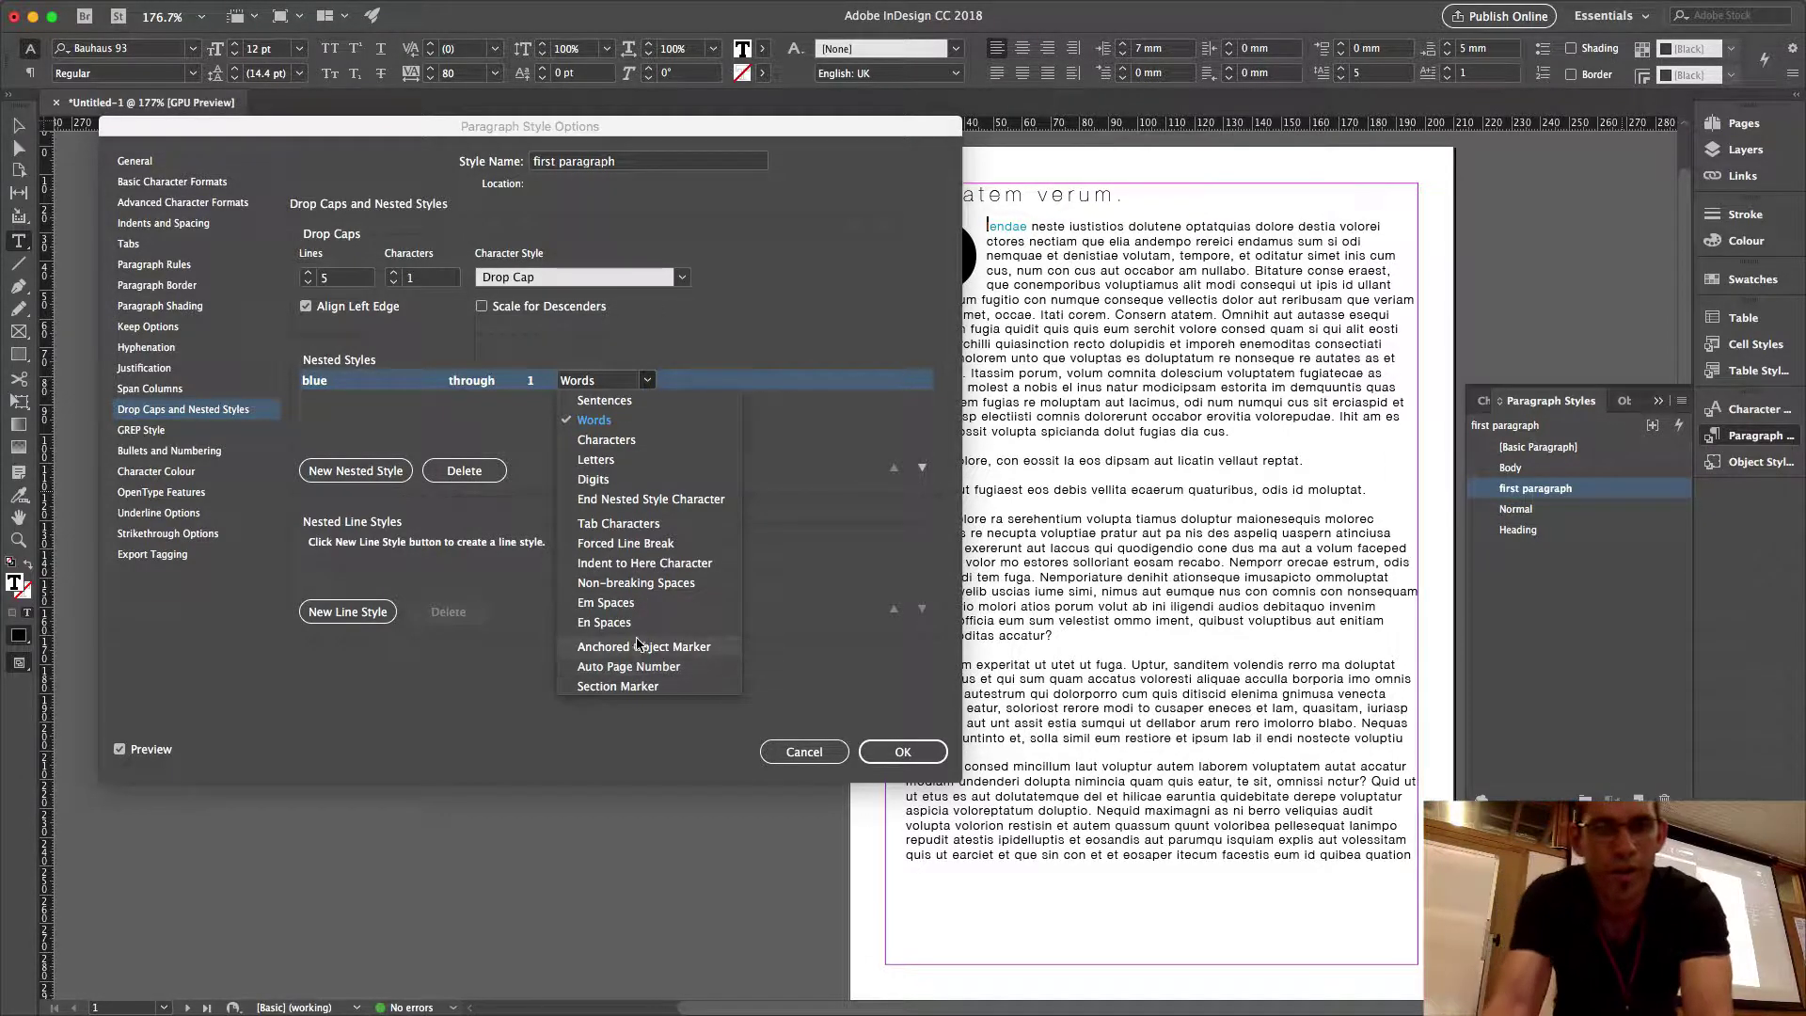
Set the blue nested style in the first paragraph style to apply up to 1 Sentences and accept the style options.
left_click(629, 403)
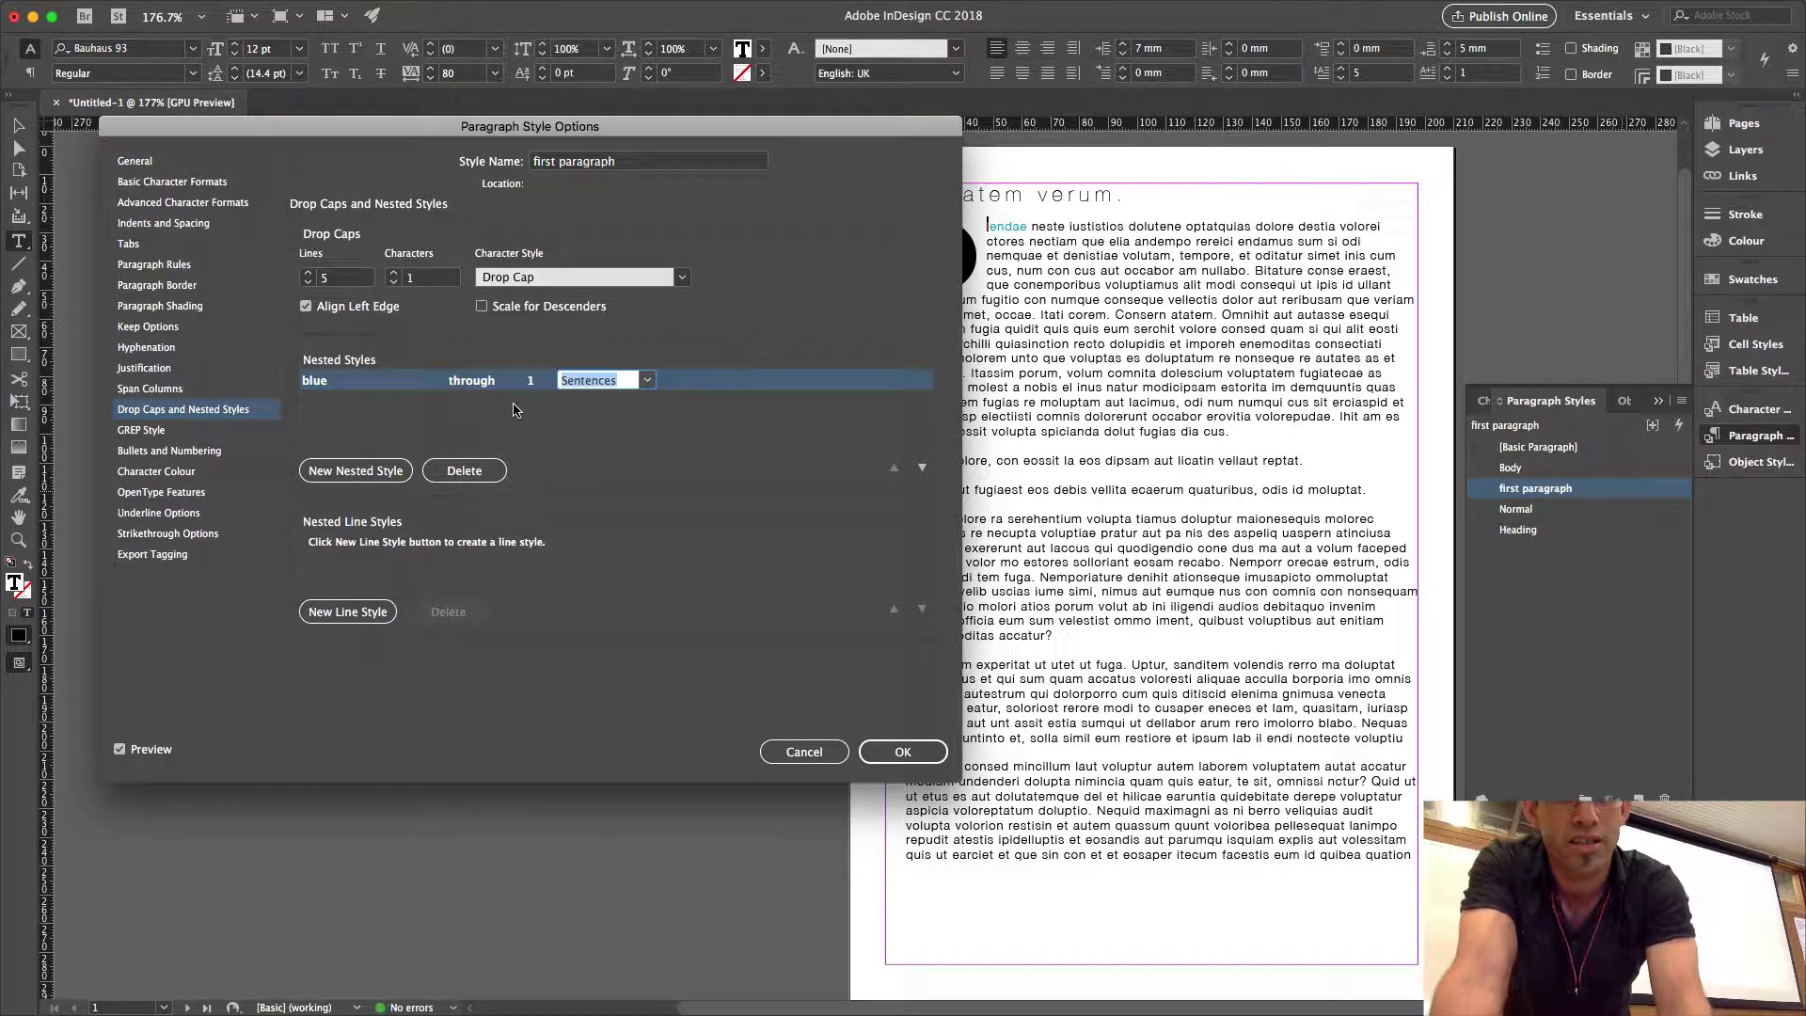
left_click(543, 413)
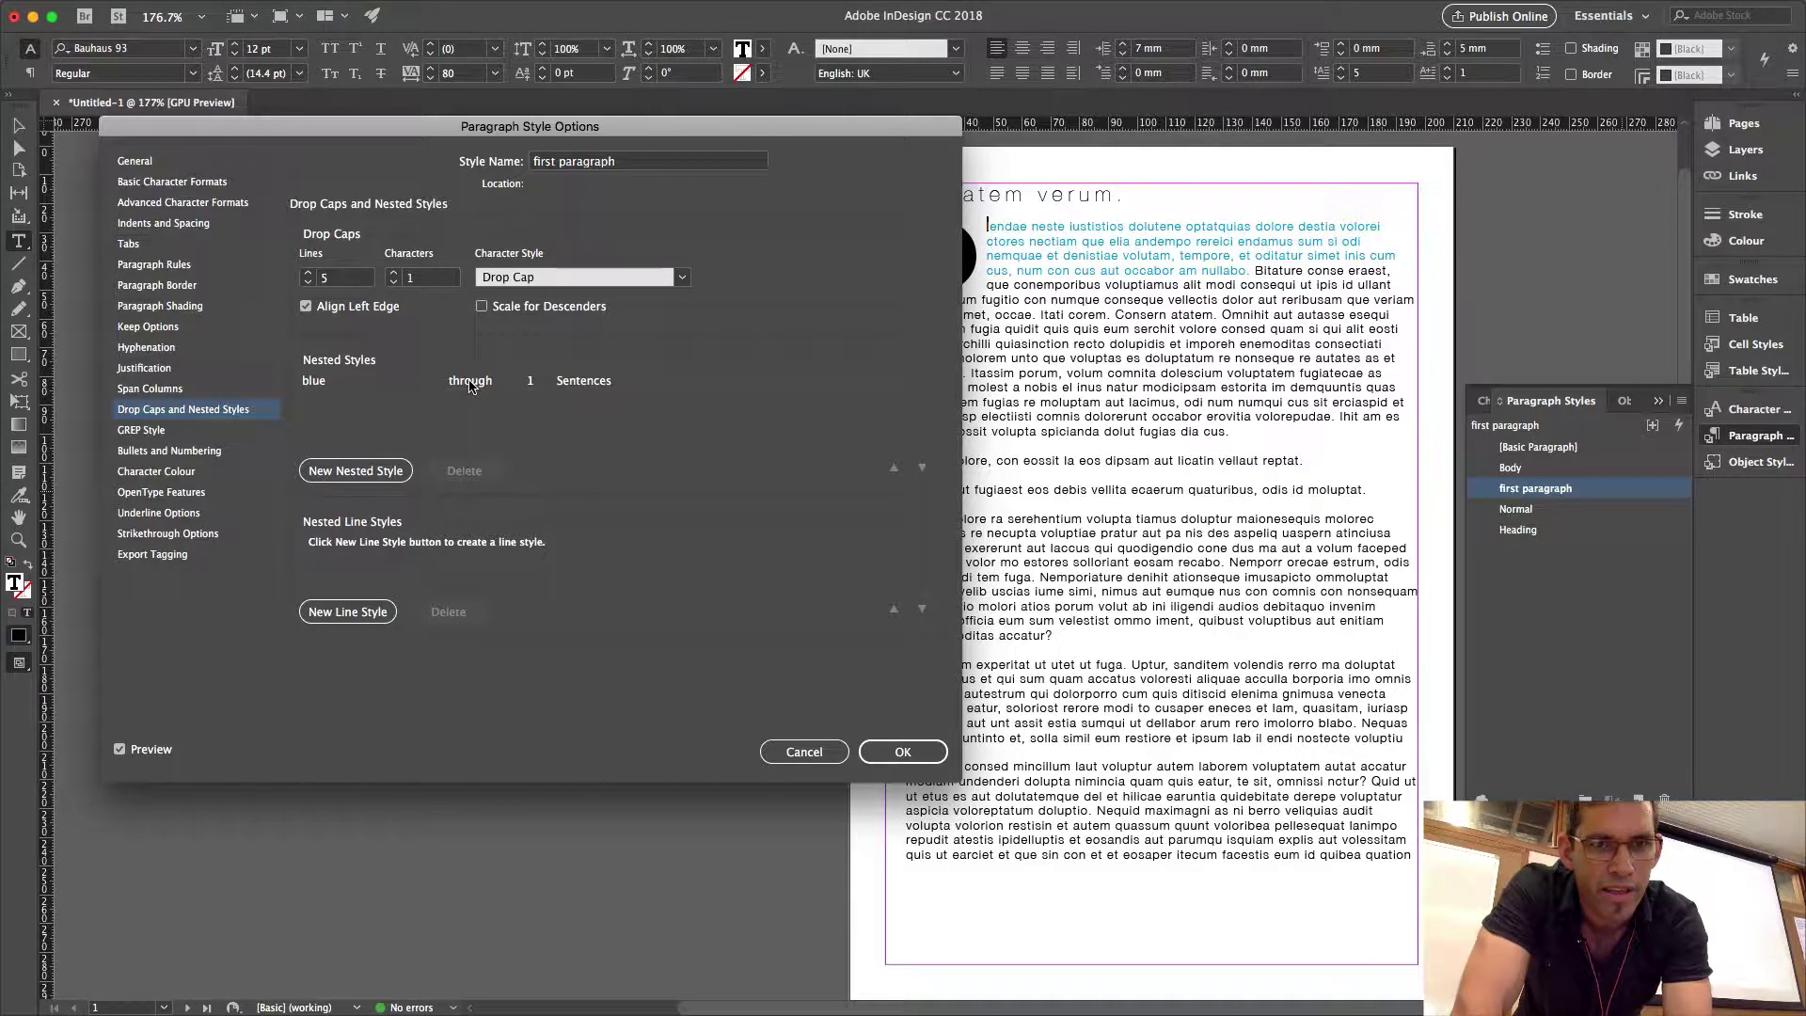
left_click(475, 381)
left_click(513, 381)
left_click(483, 421)
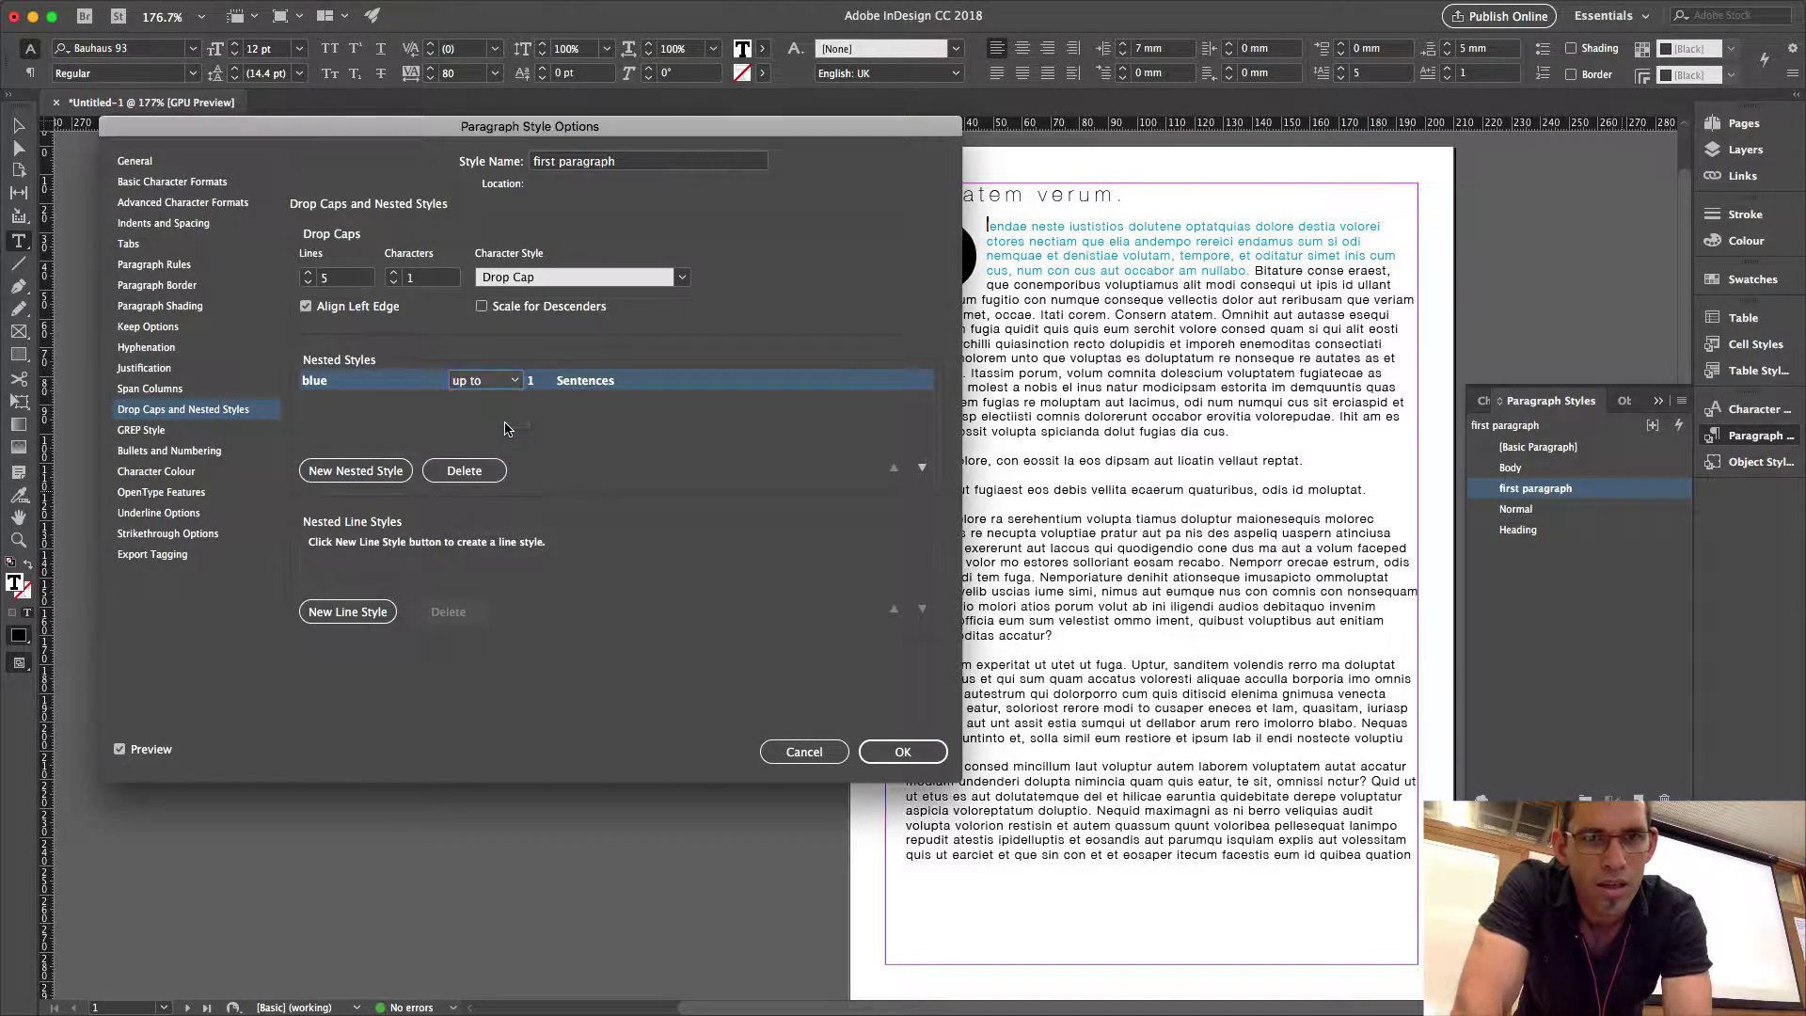
left_click(612, 395)
left_click(636, 388)
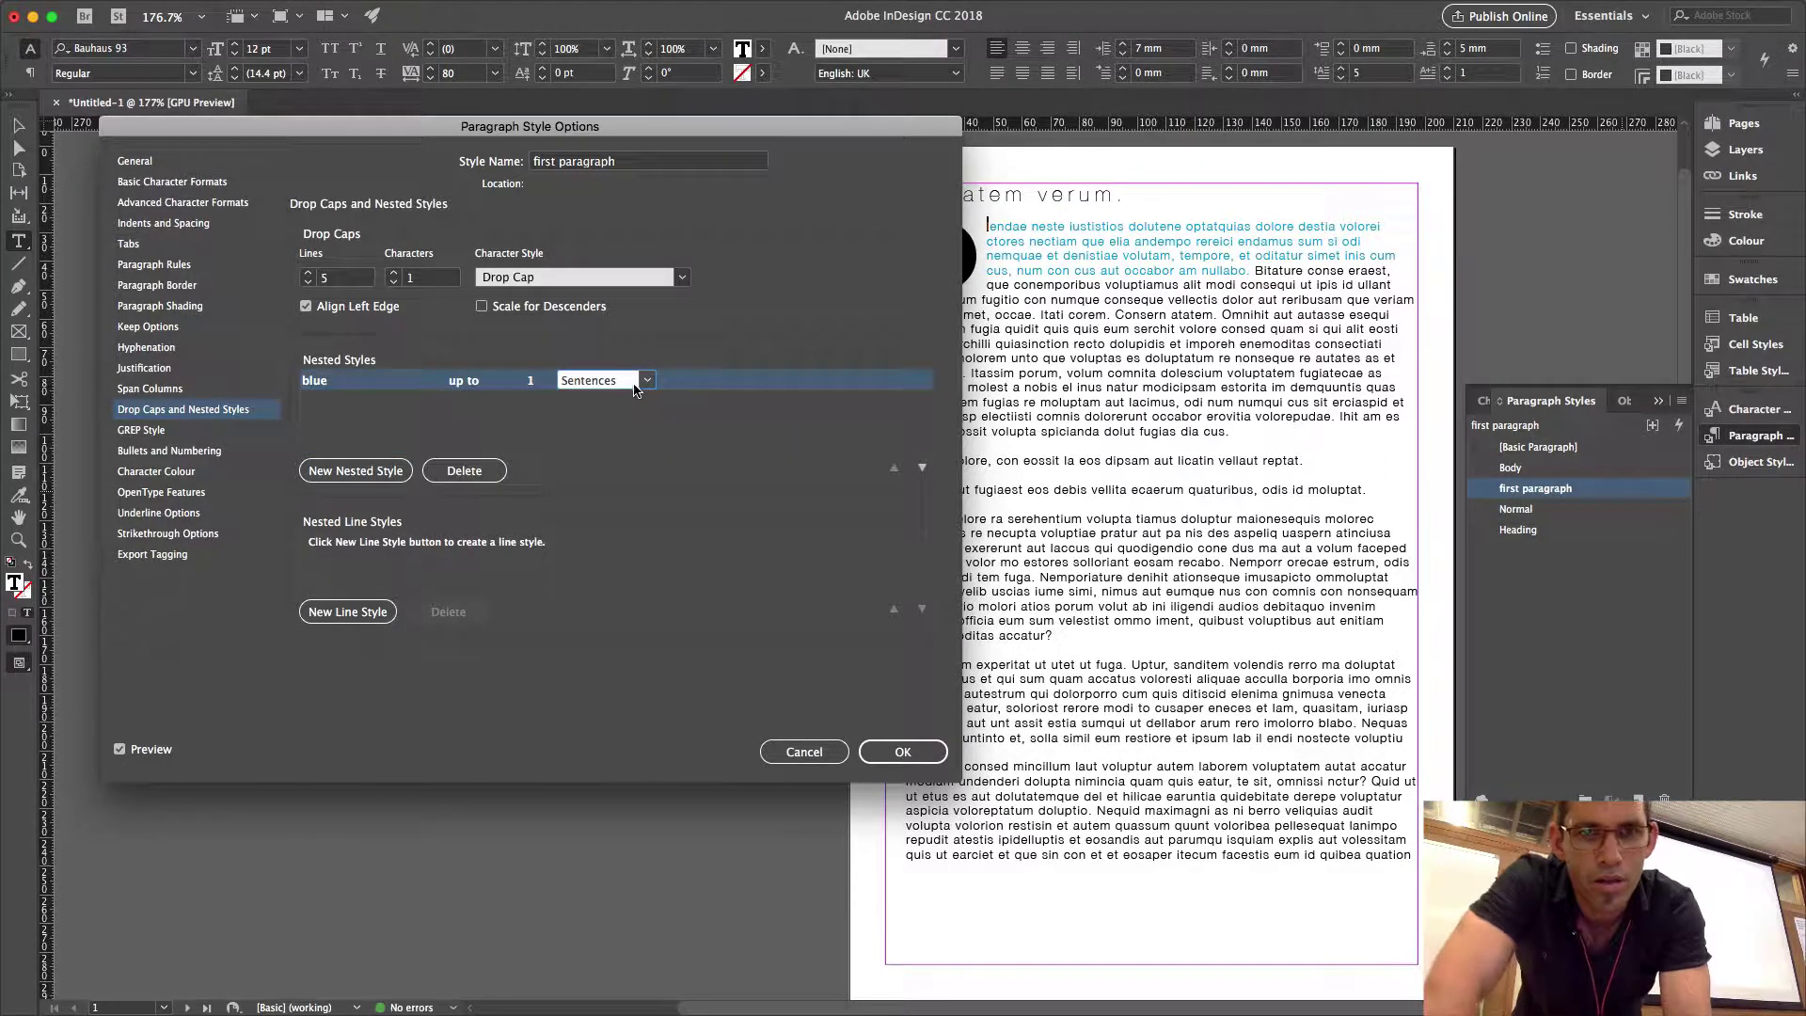
left_click(645, 381)
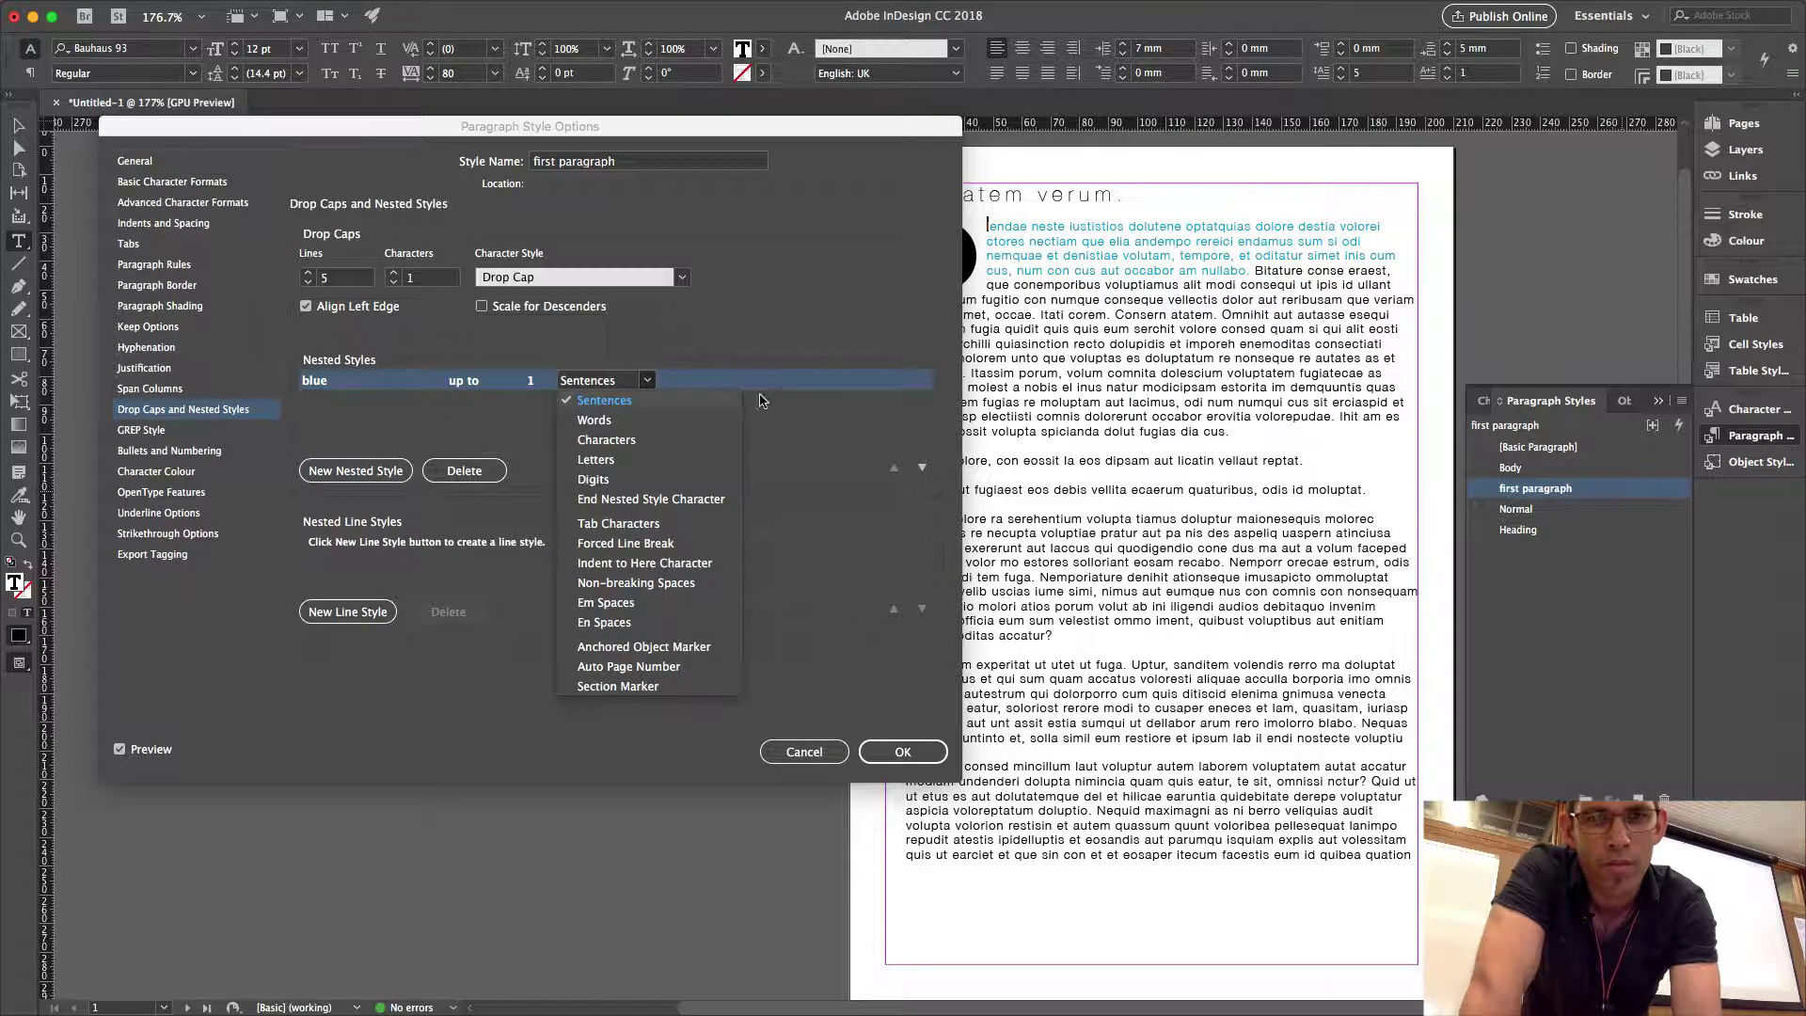
left_click(792, 341)
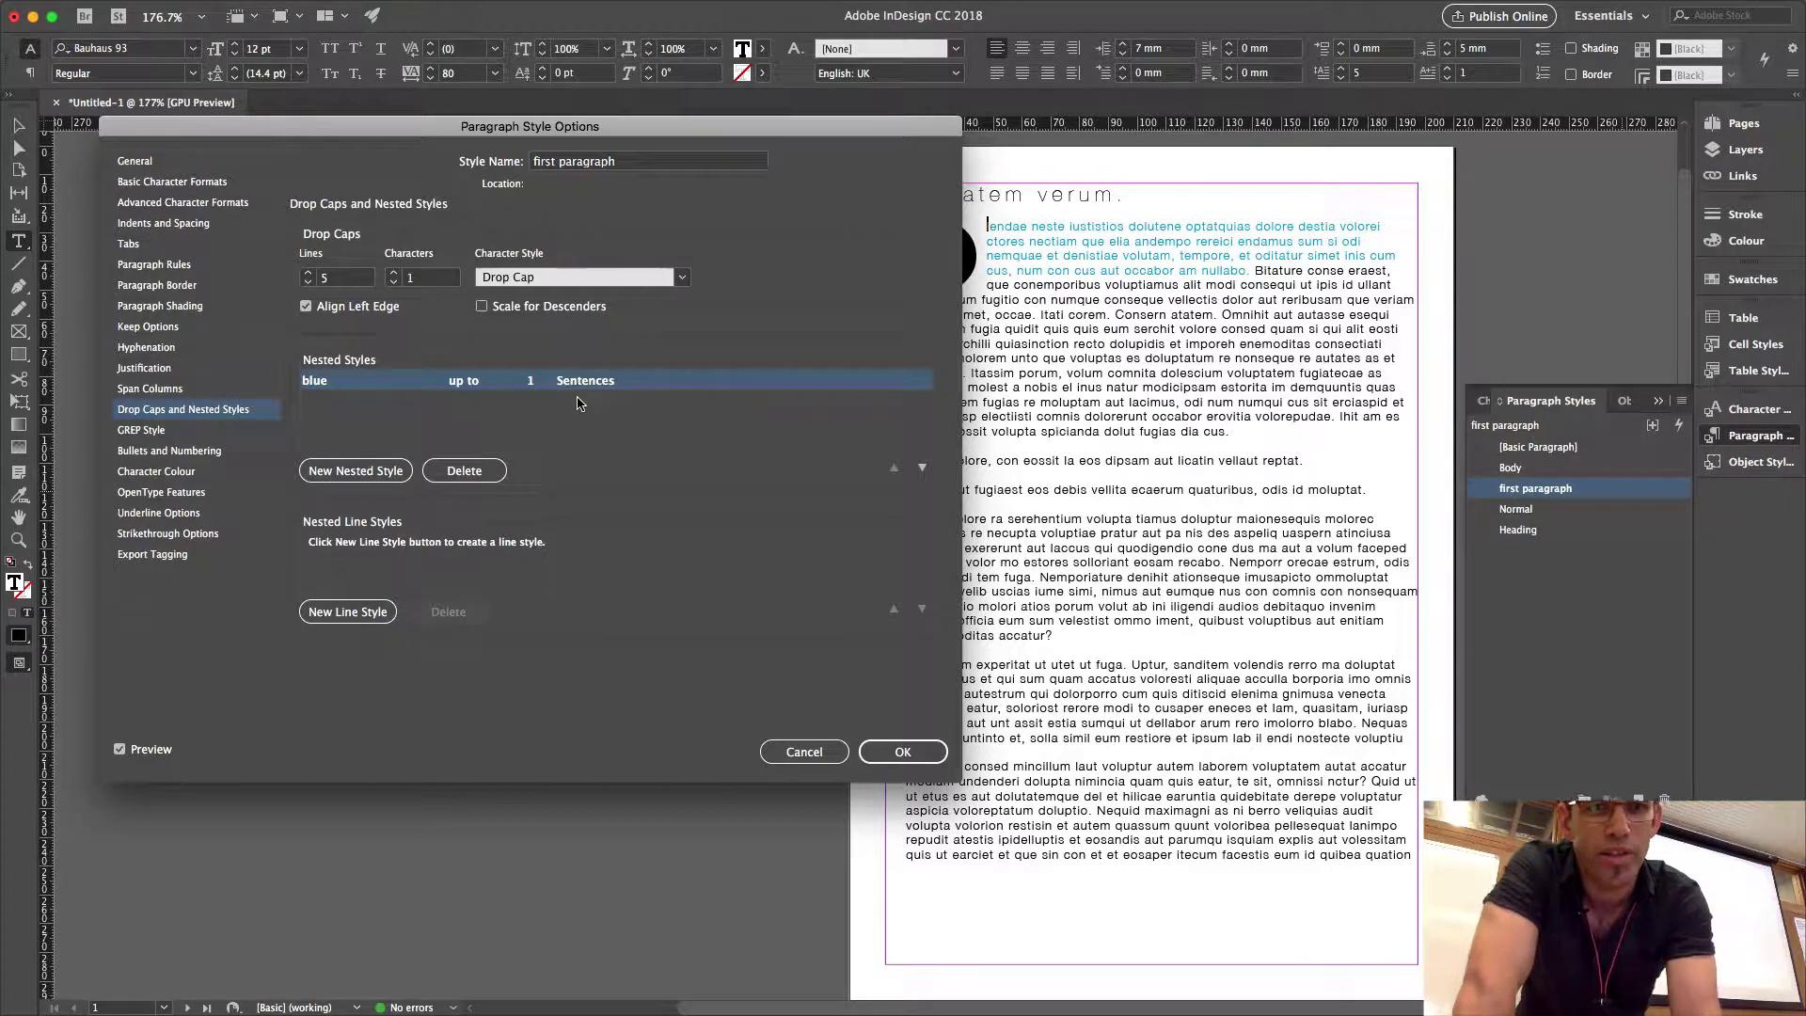
left_click(489, 382)
left_click(591, 417)
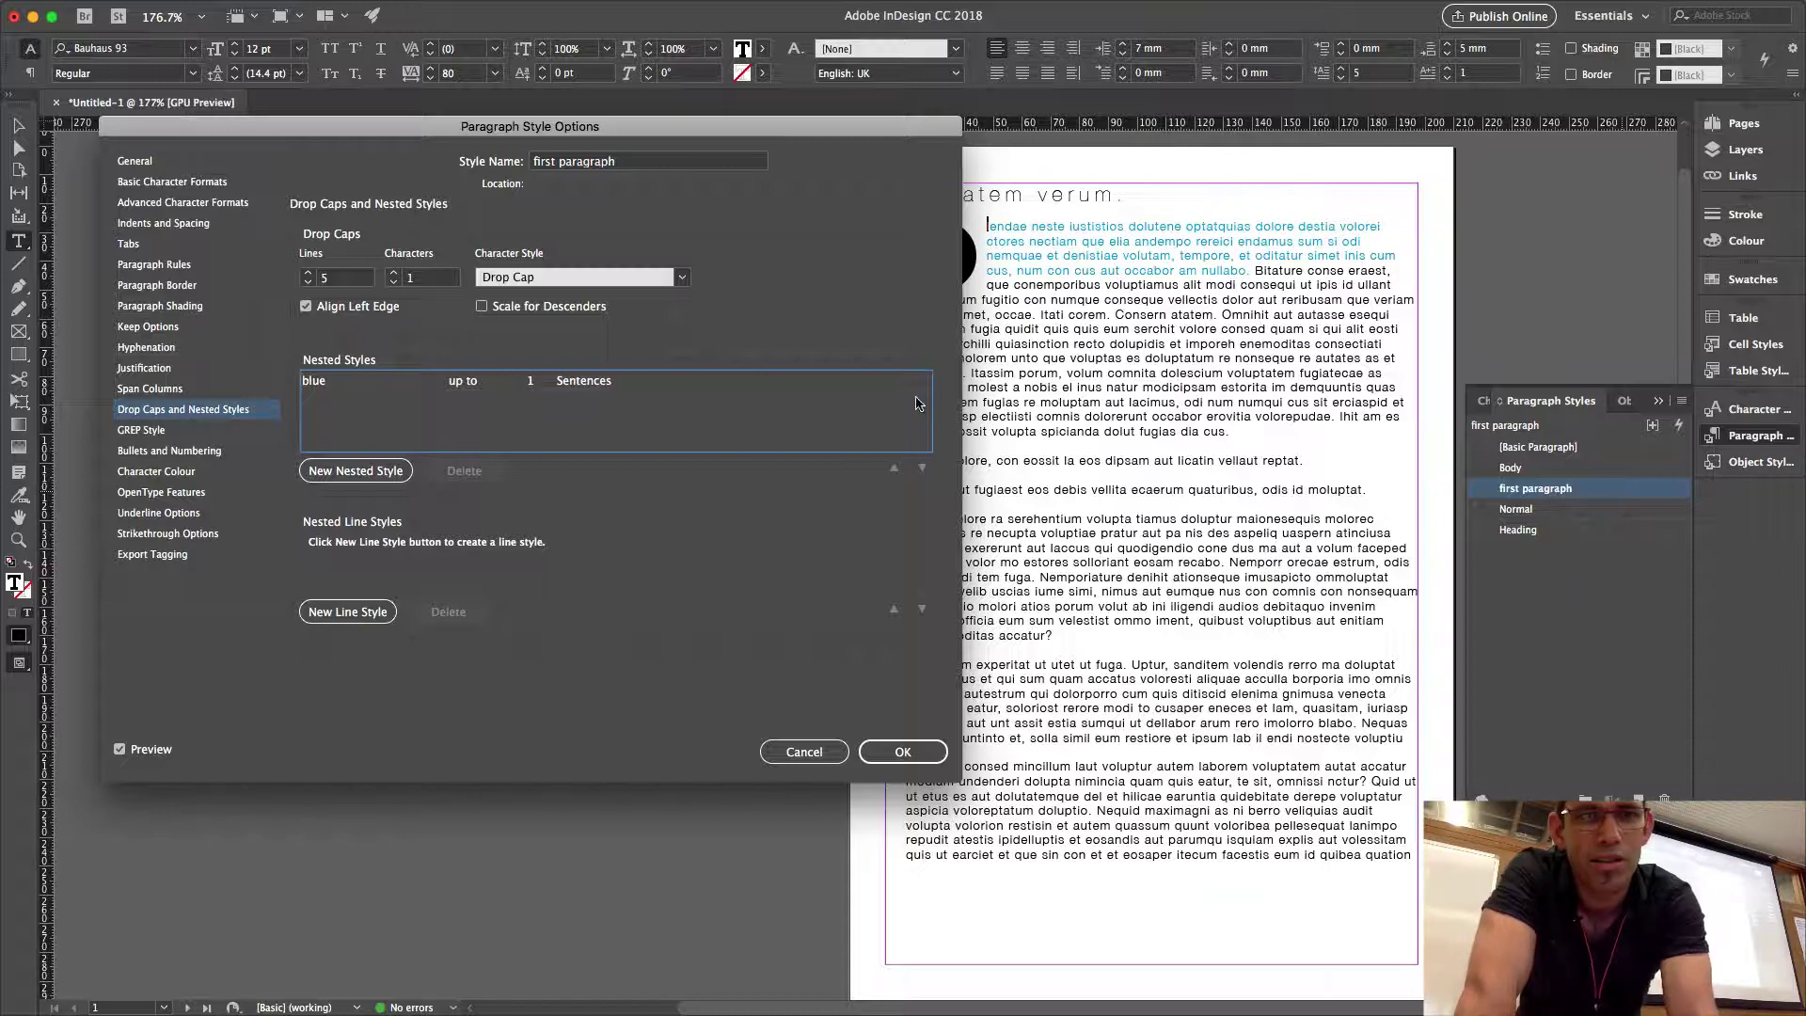
left_click(909, 751)
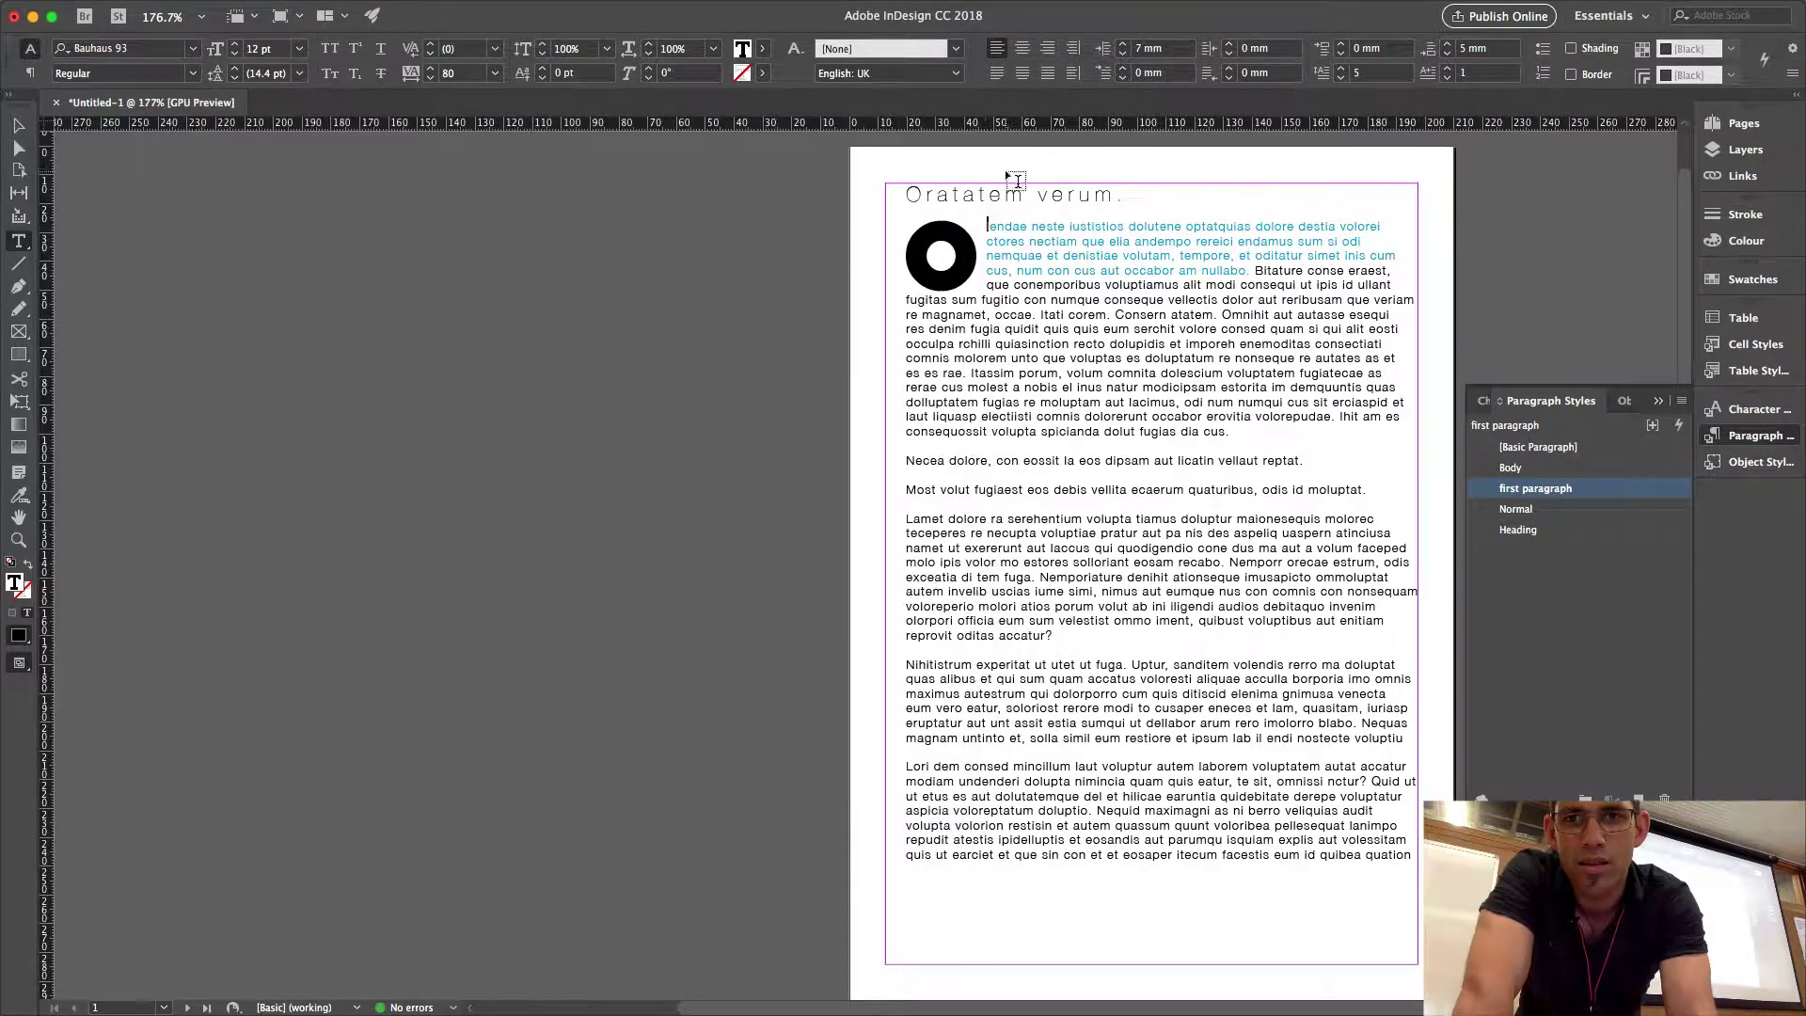
Insert a period and a space after the "v" of "volutam" in the opening paragraph.
left_click(1147, 308)
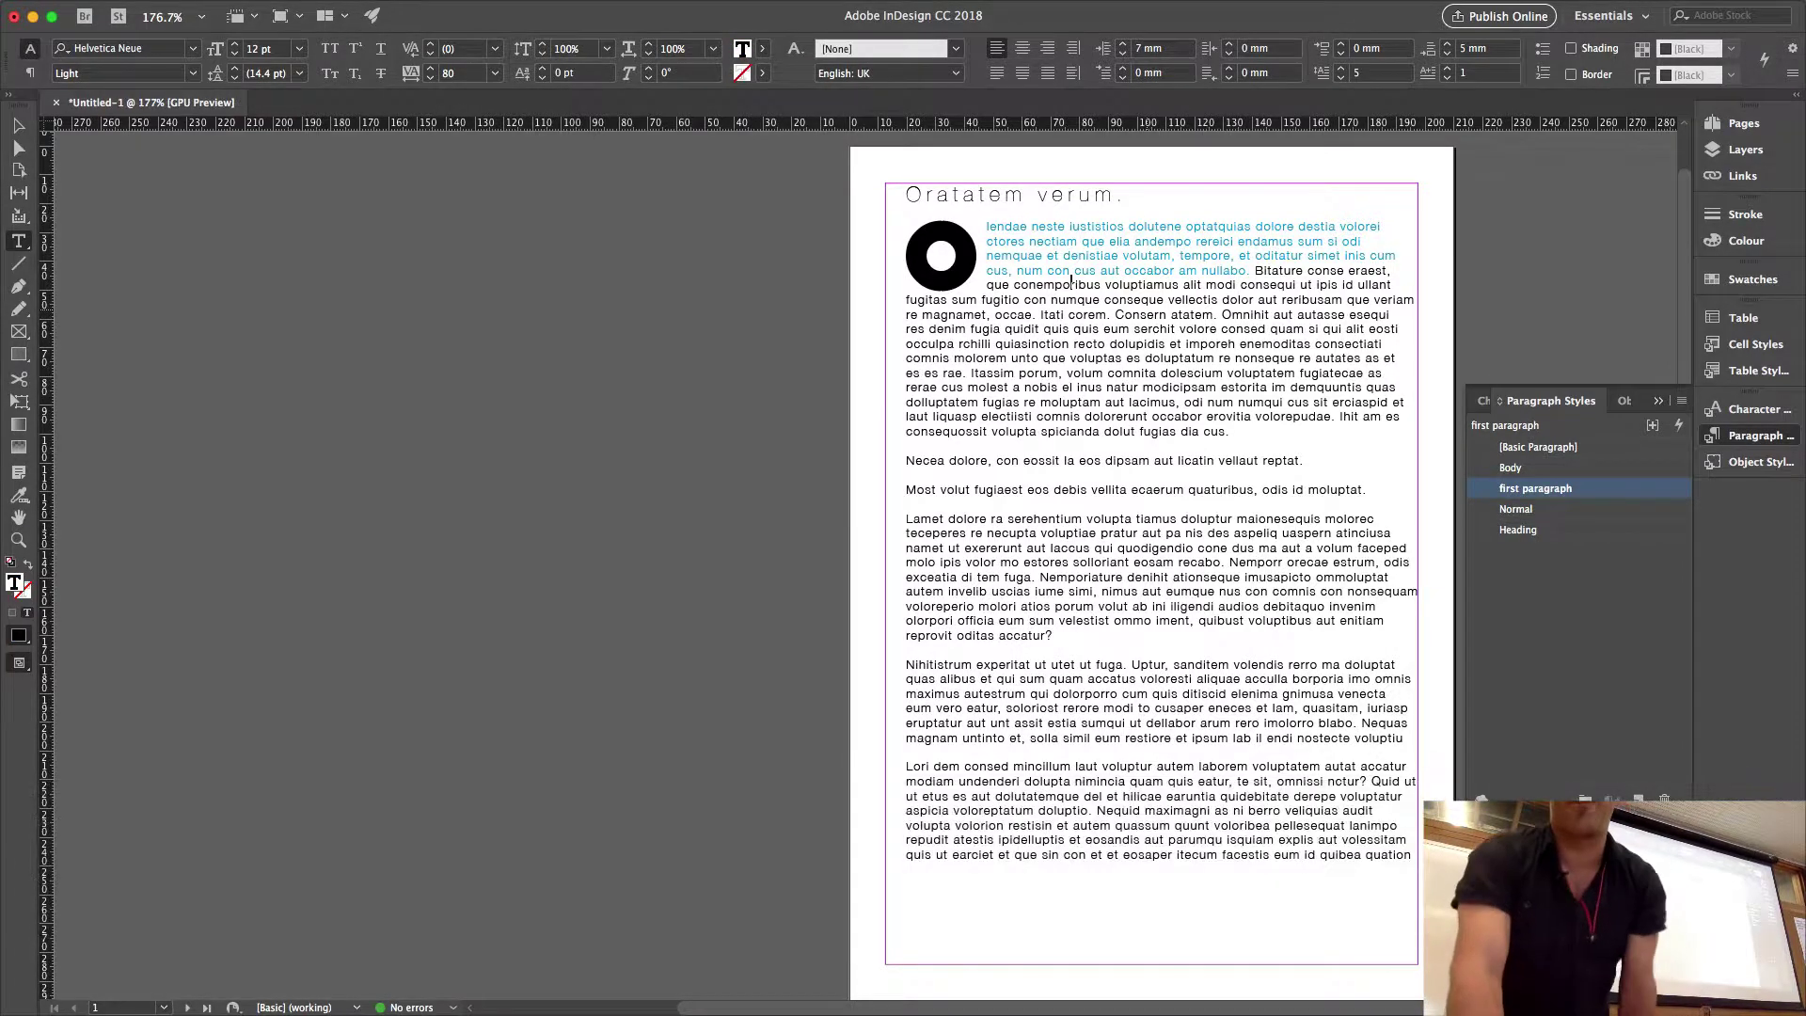
left_click(1132, 247)
type(".")
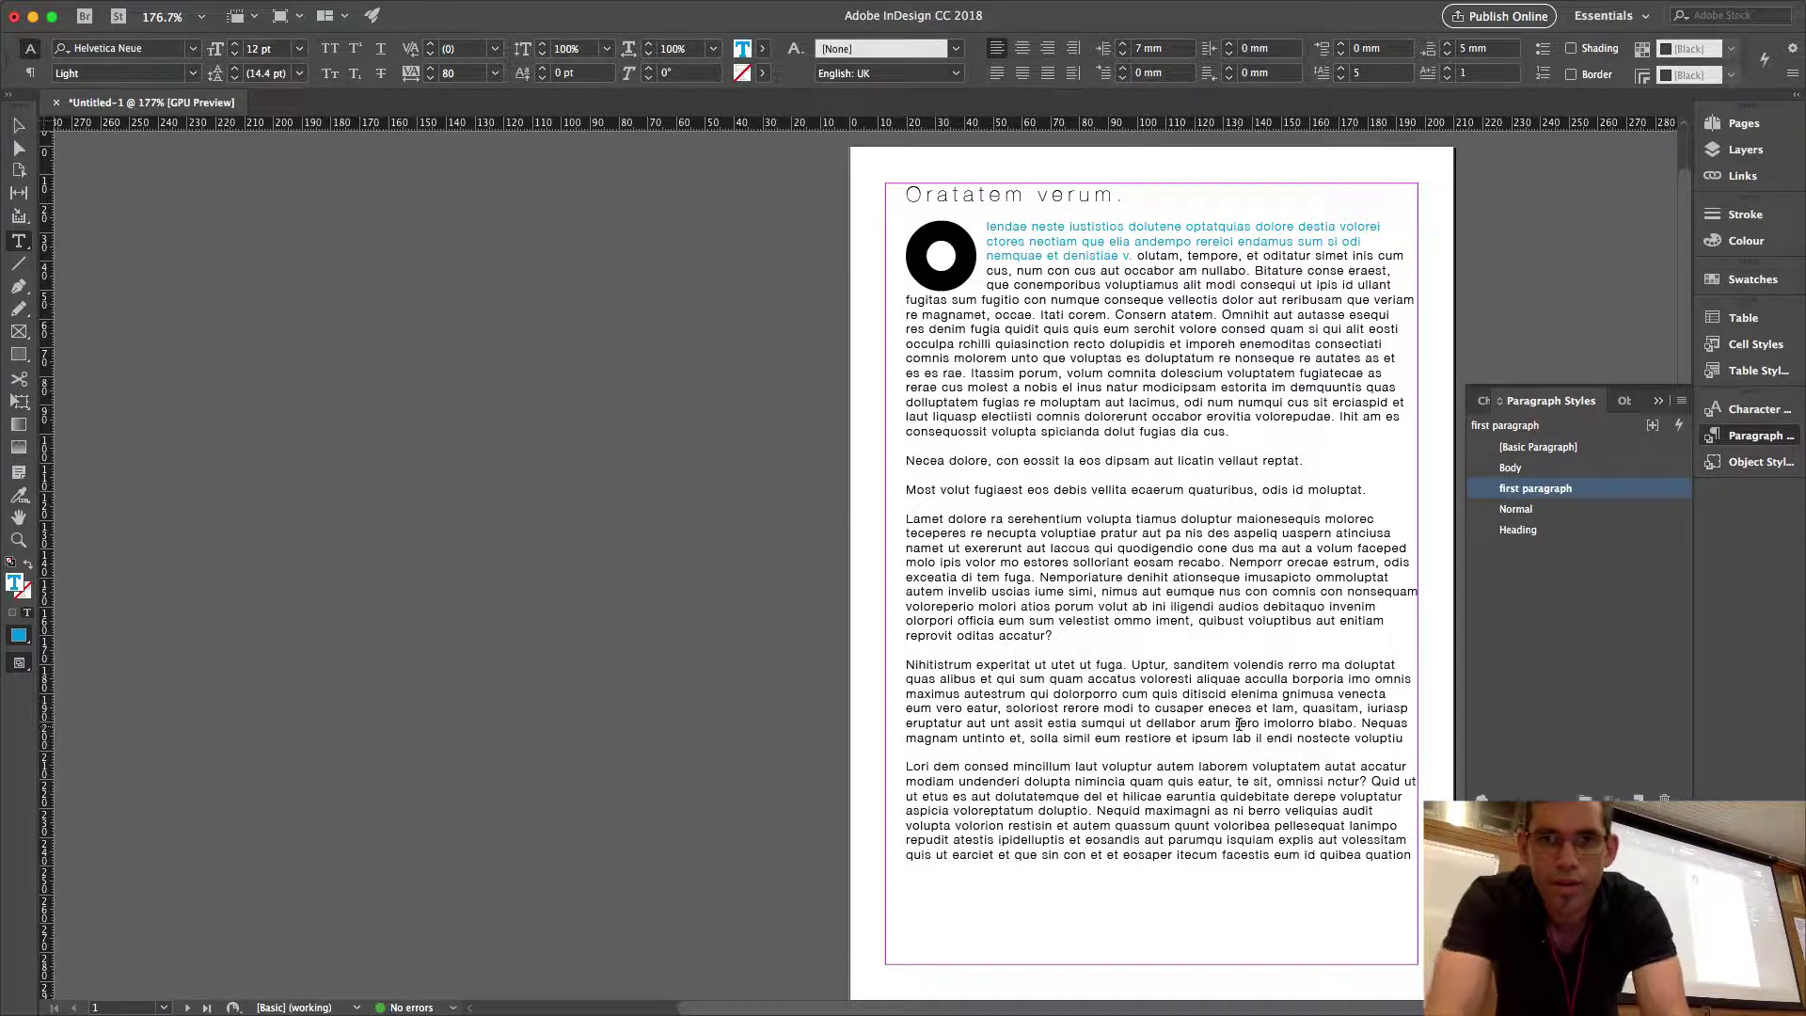
Add a new GREP style to the first paragraph style that applies the blue character style.
scroll(1240, 724, "down", 1)
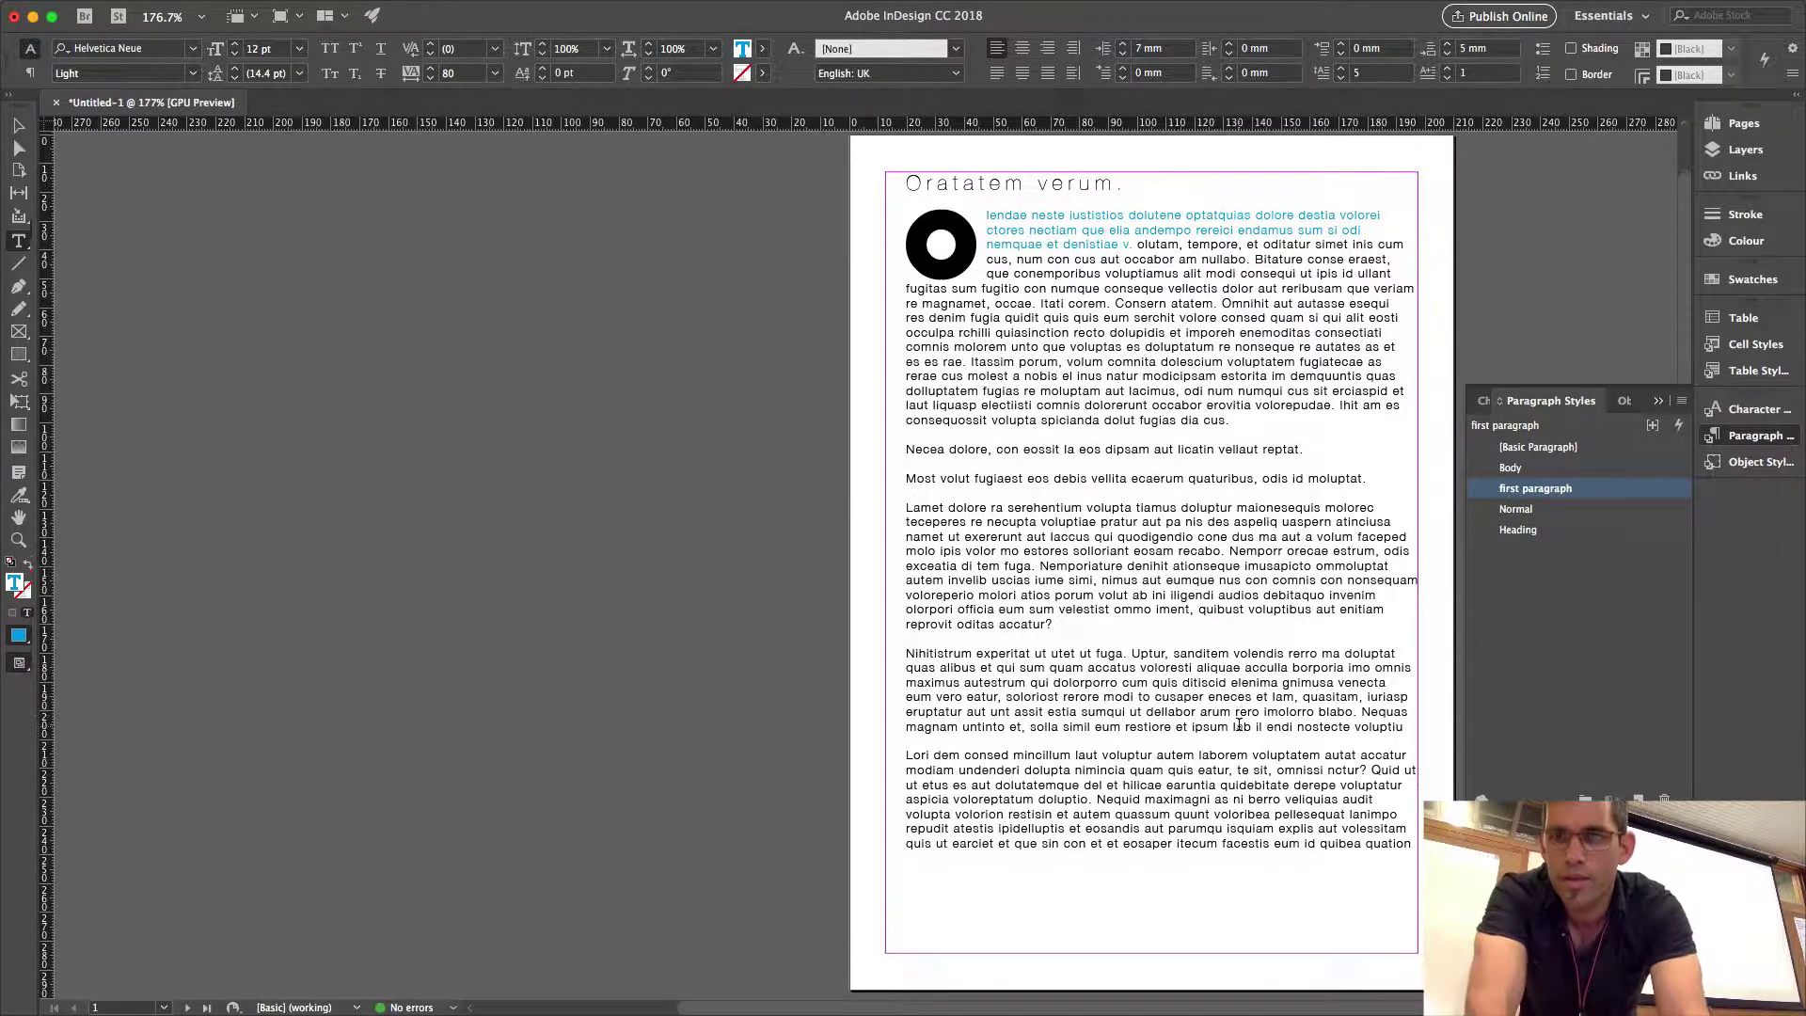
double_click(1625, 488)
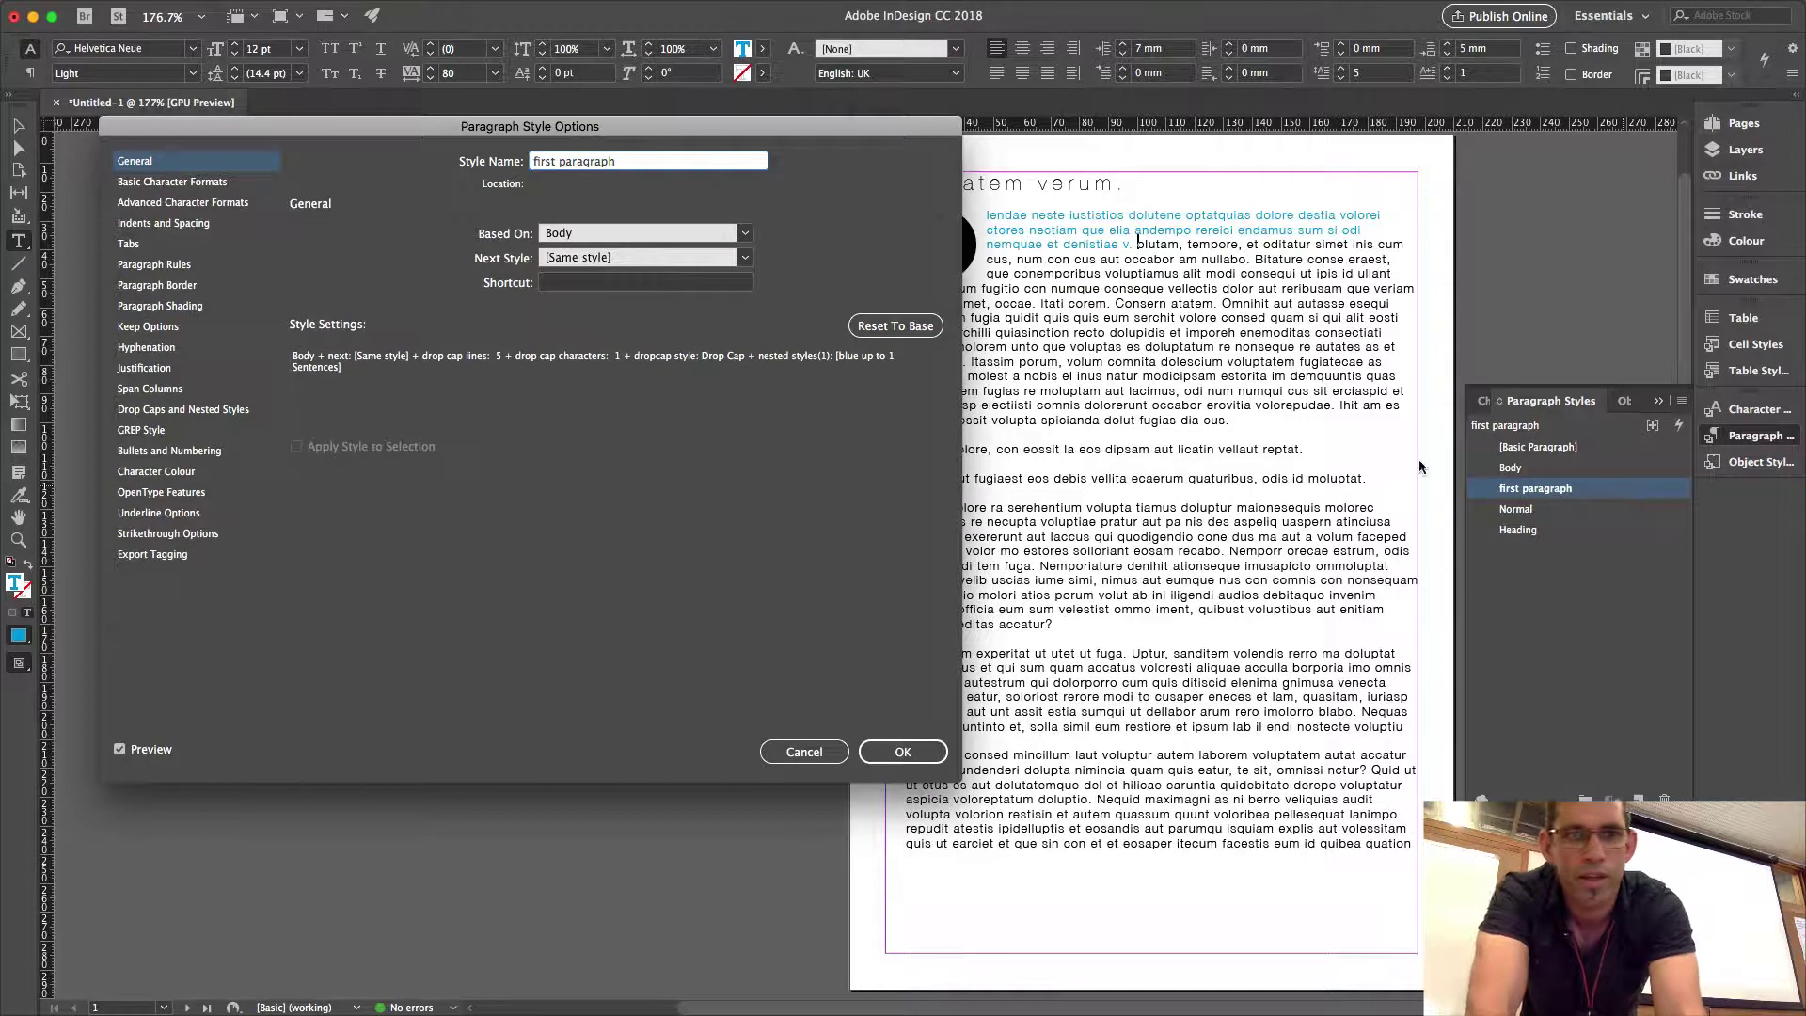
left_click(161, 435)
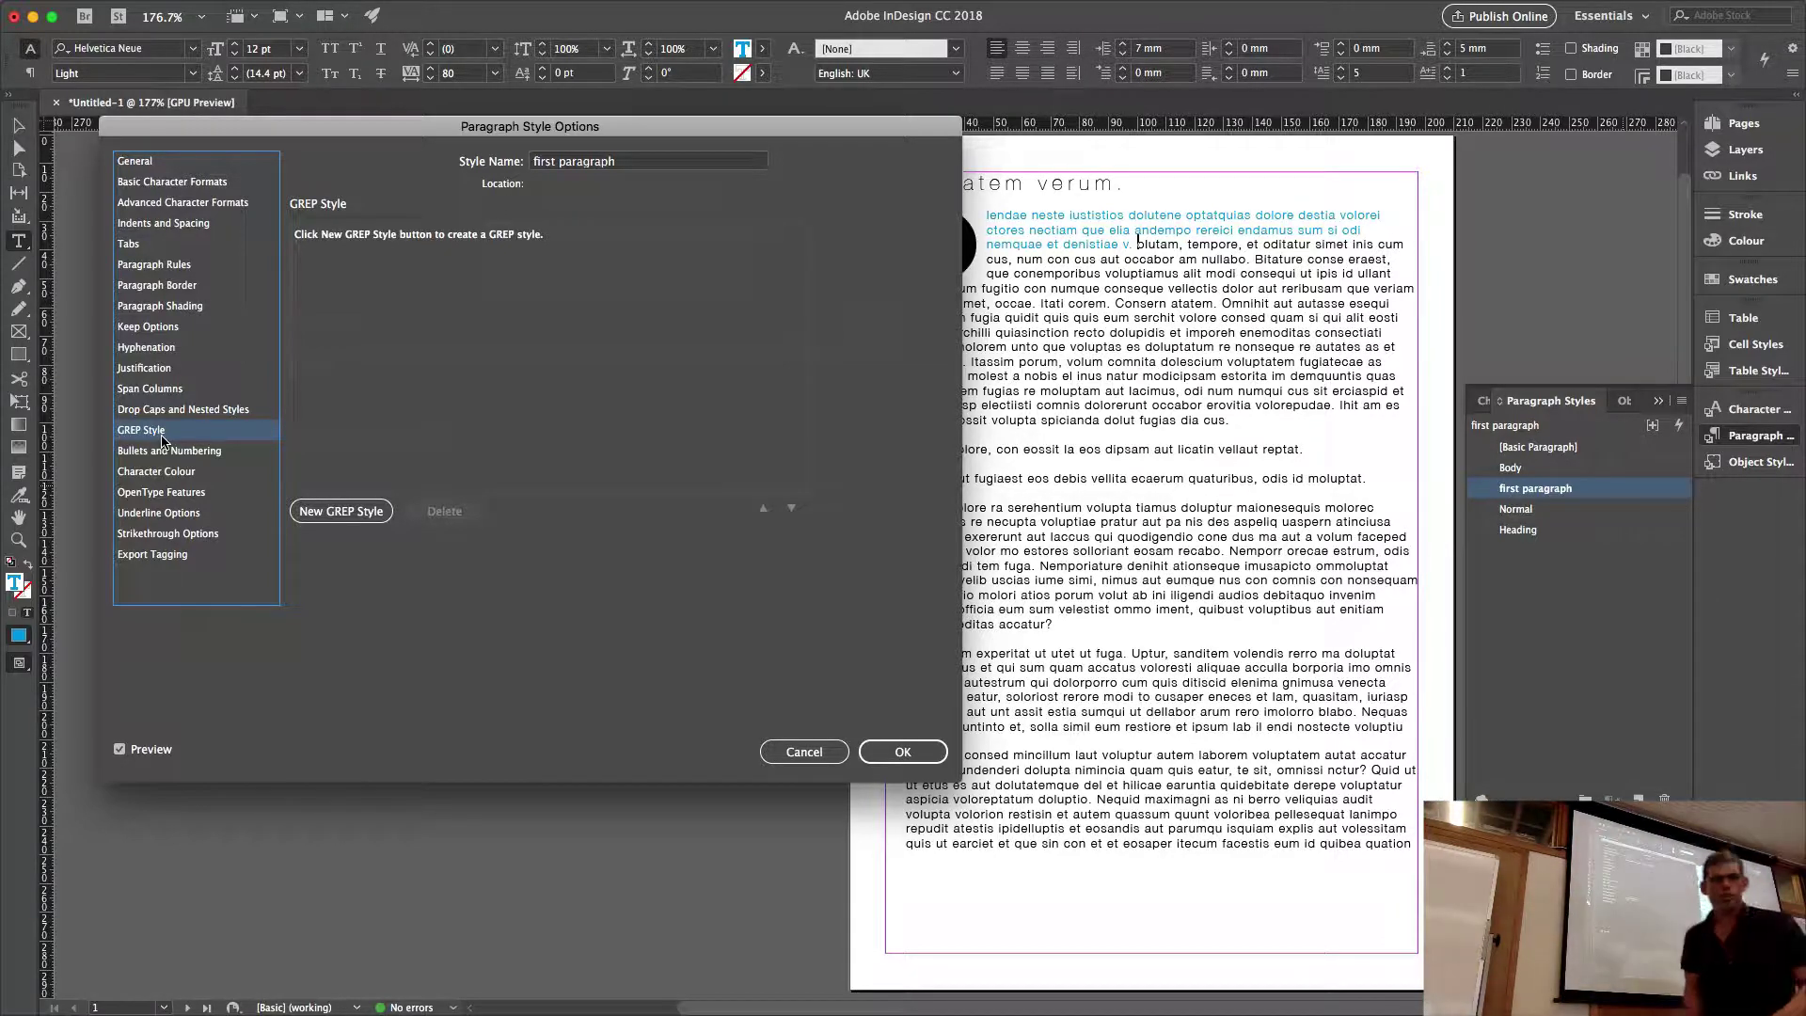
left_click(340, 511)
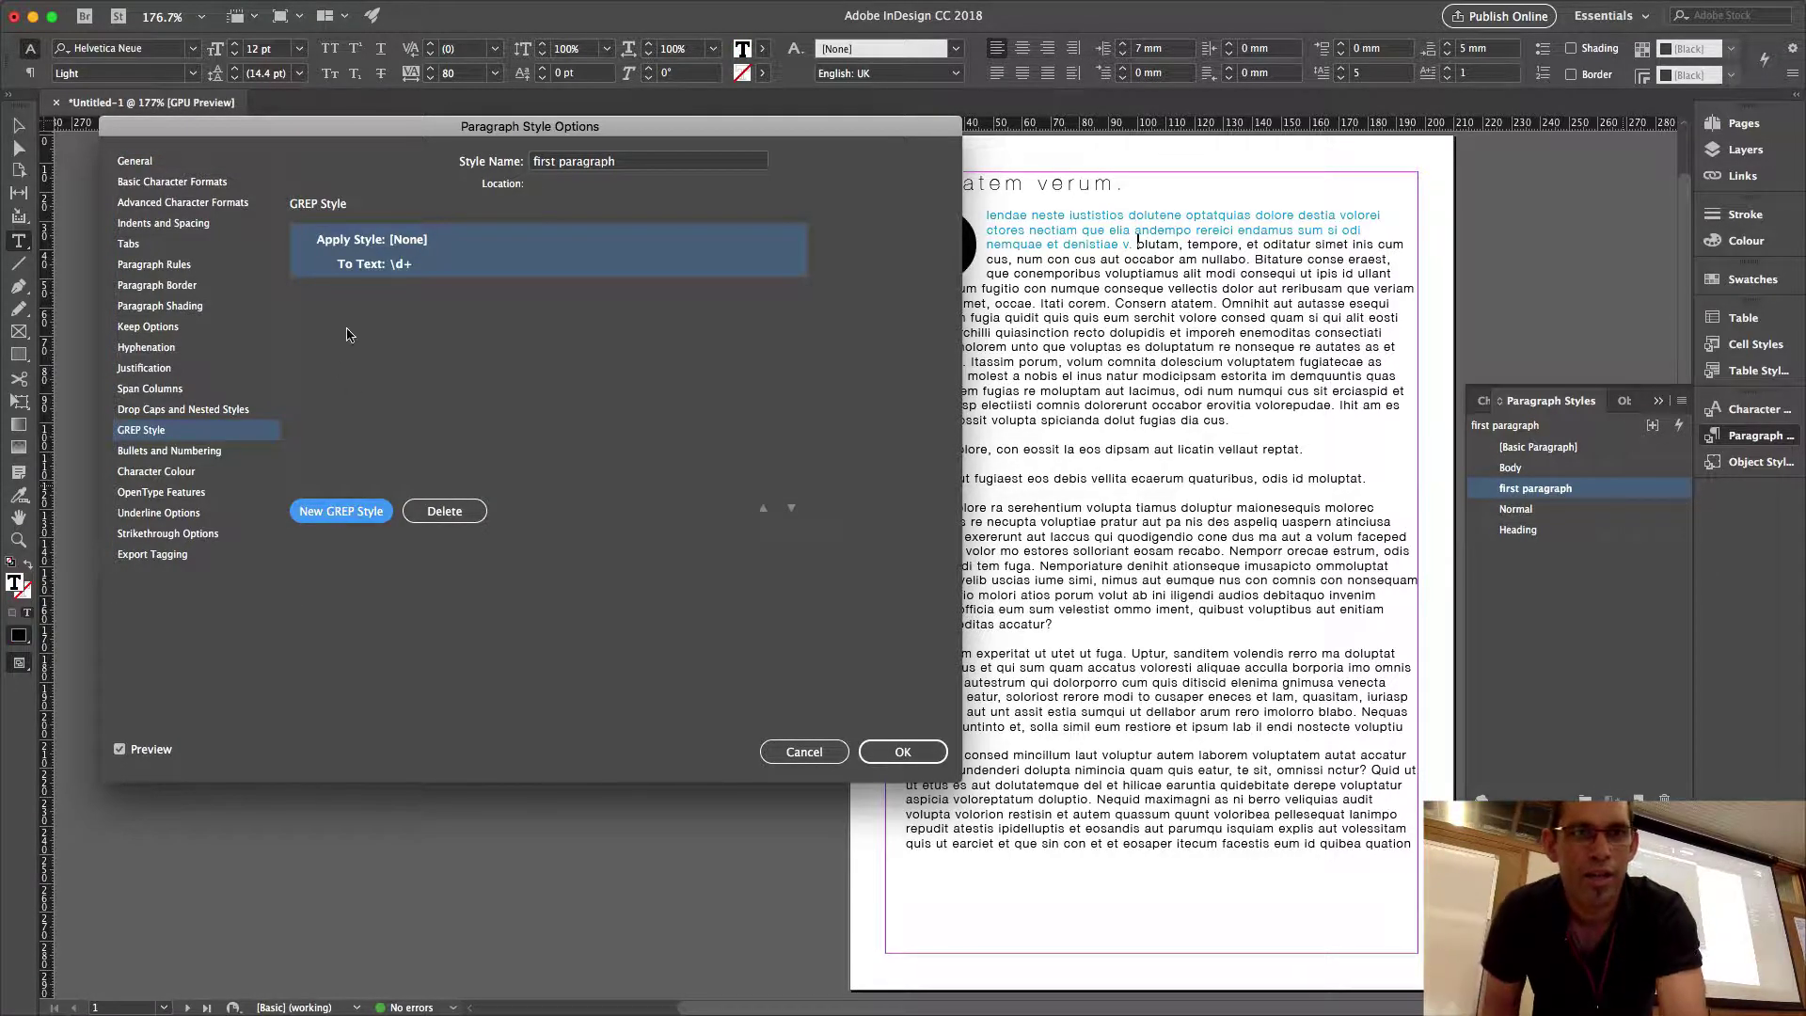
left_click(425, 247)
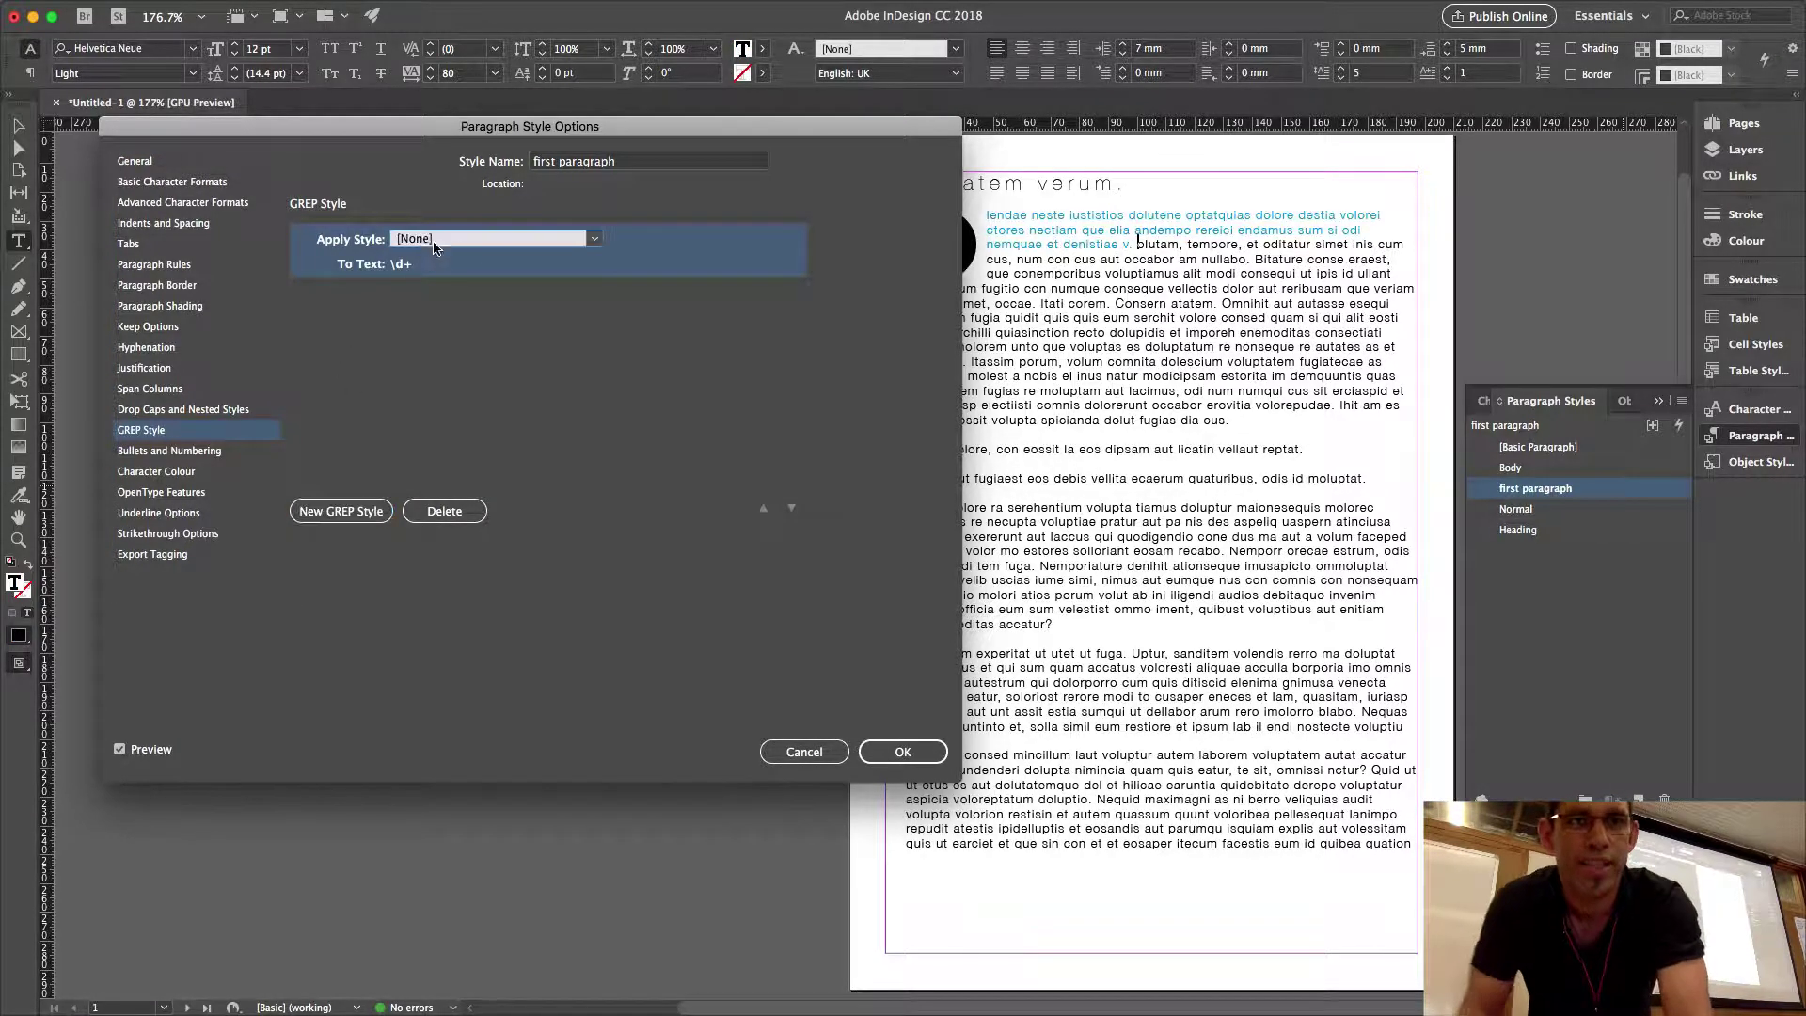
left_click(594, 239)
left_click(568, 281)
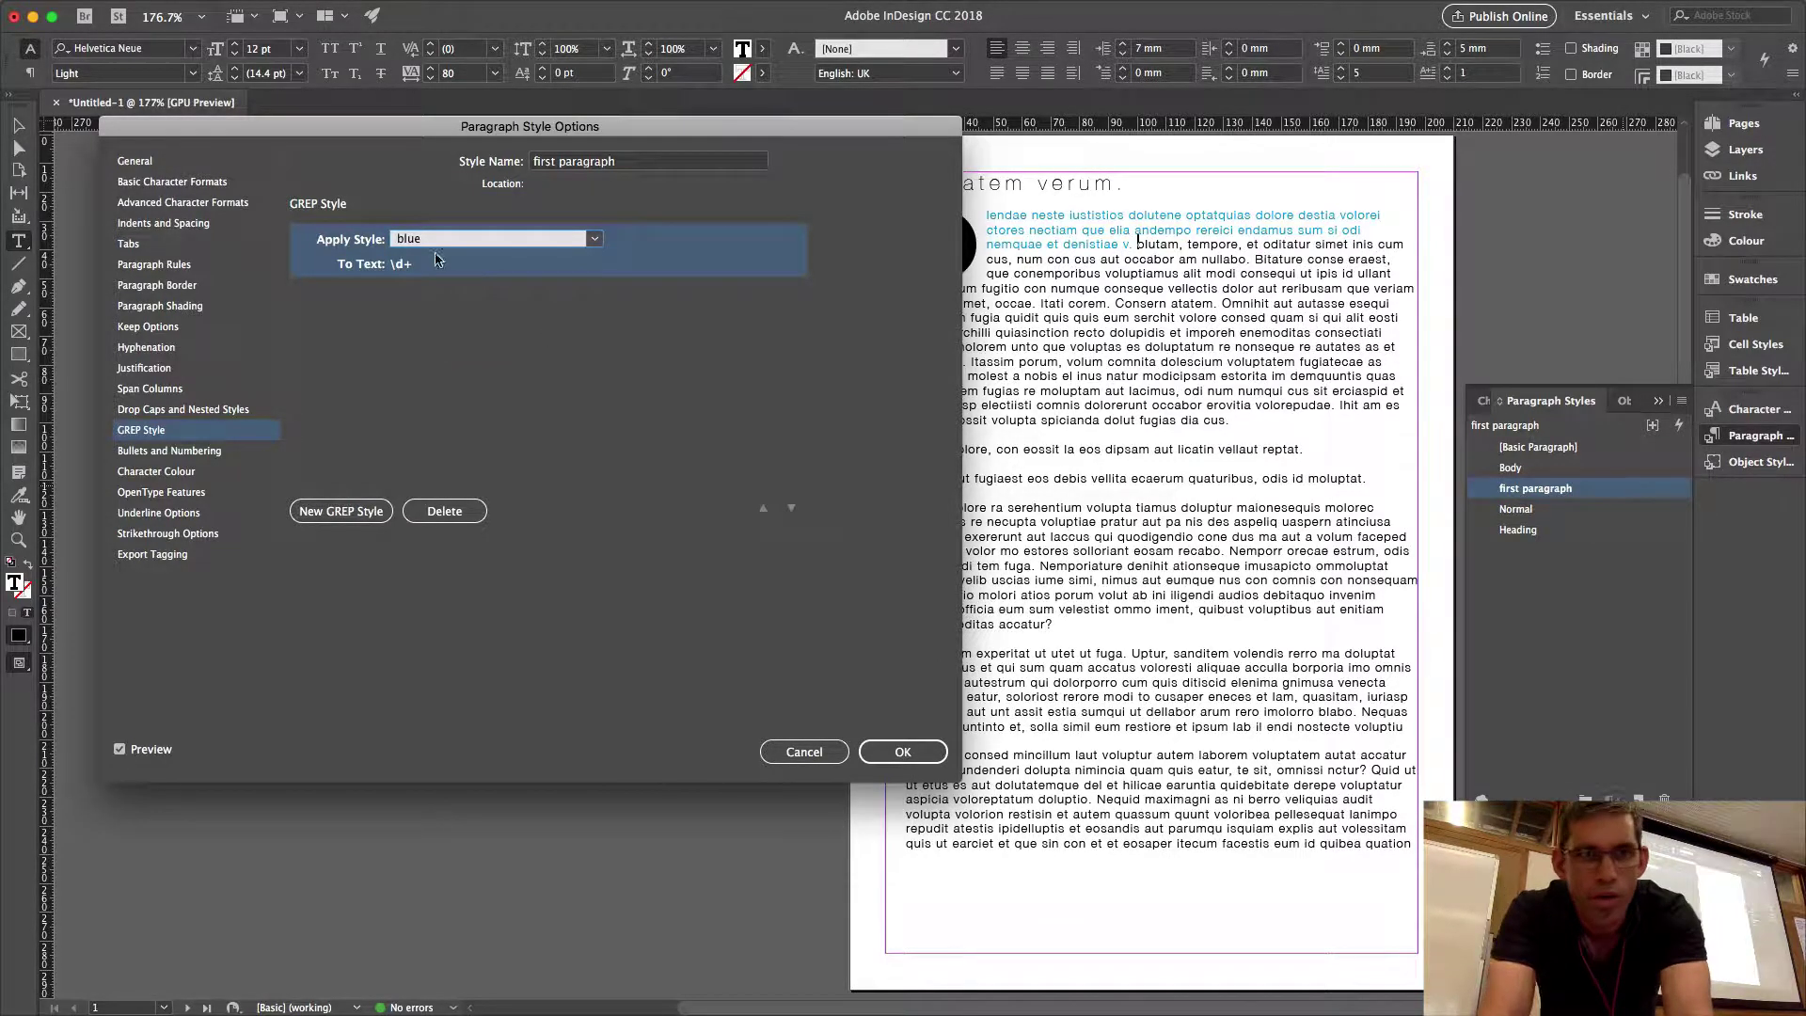
left_click(446, 290)
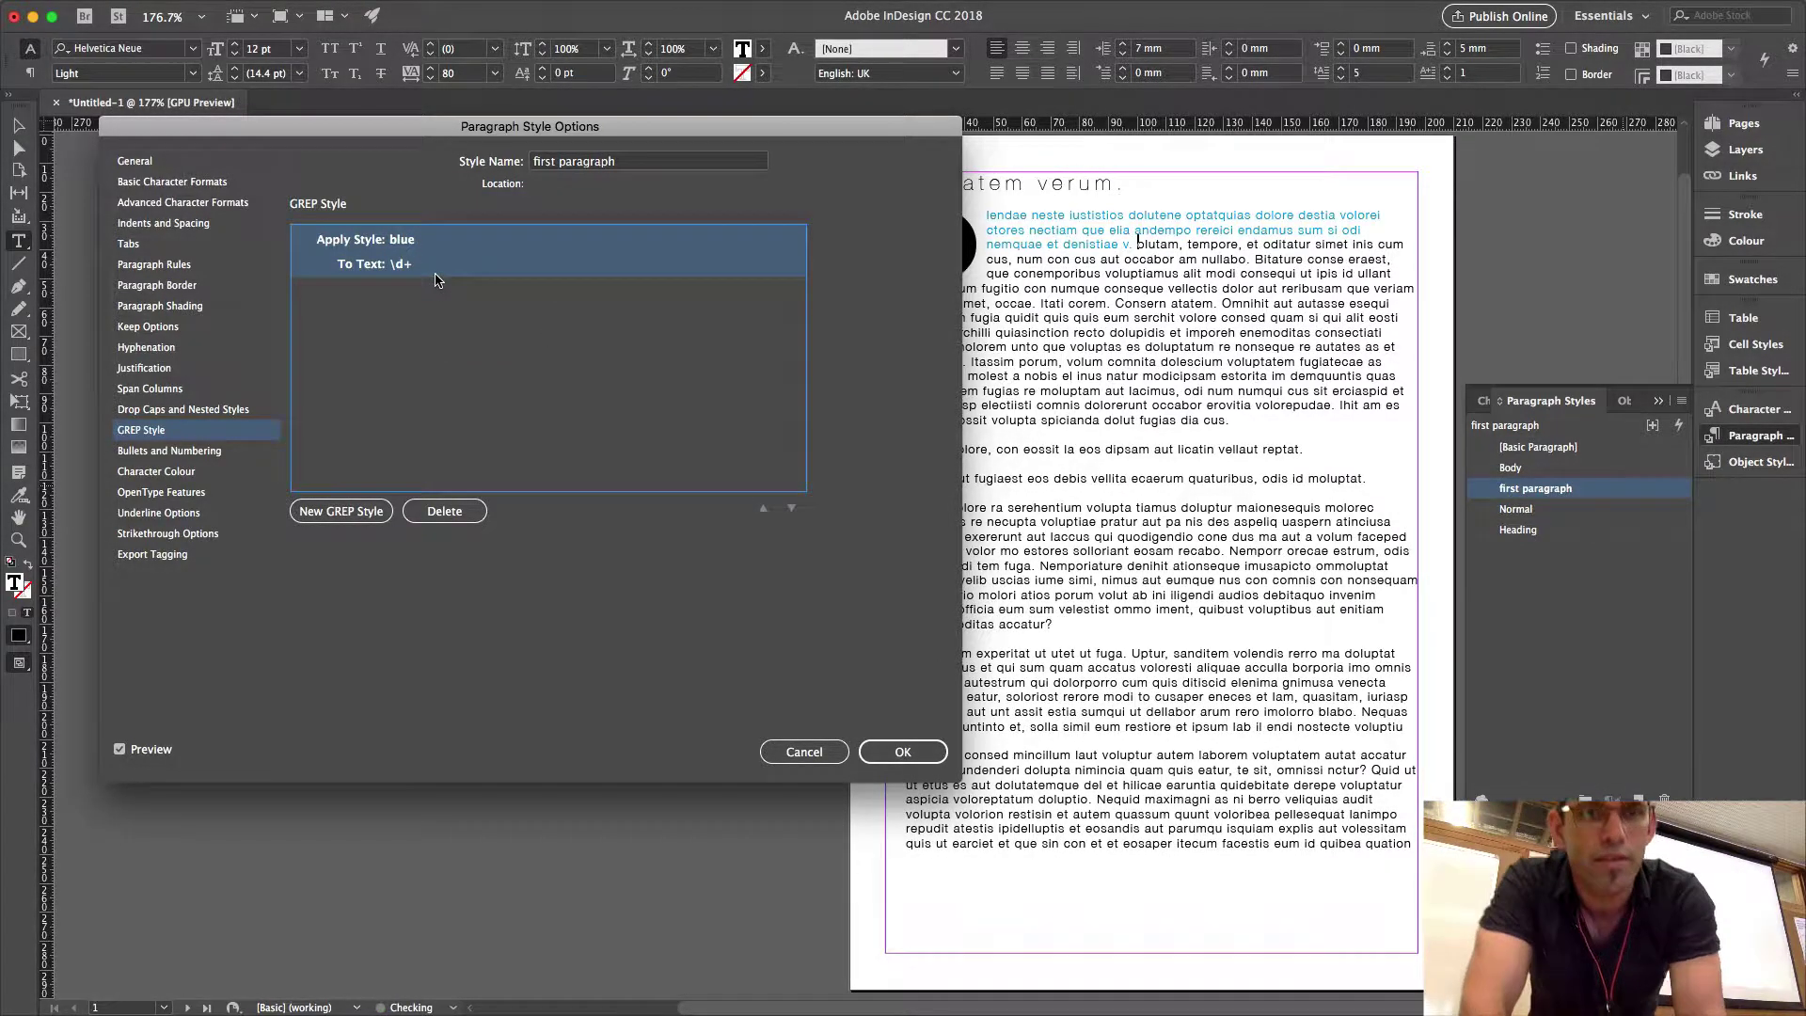
Replace the GREP style's default match text with fuga.
left_click(438, 266)
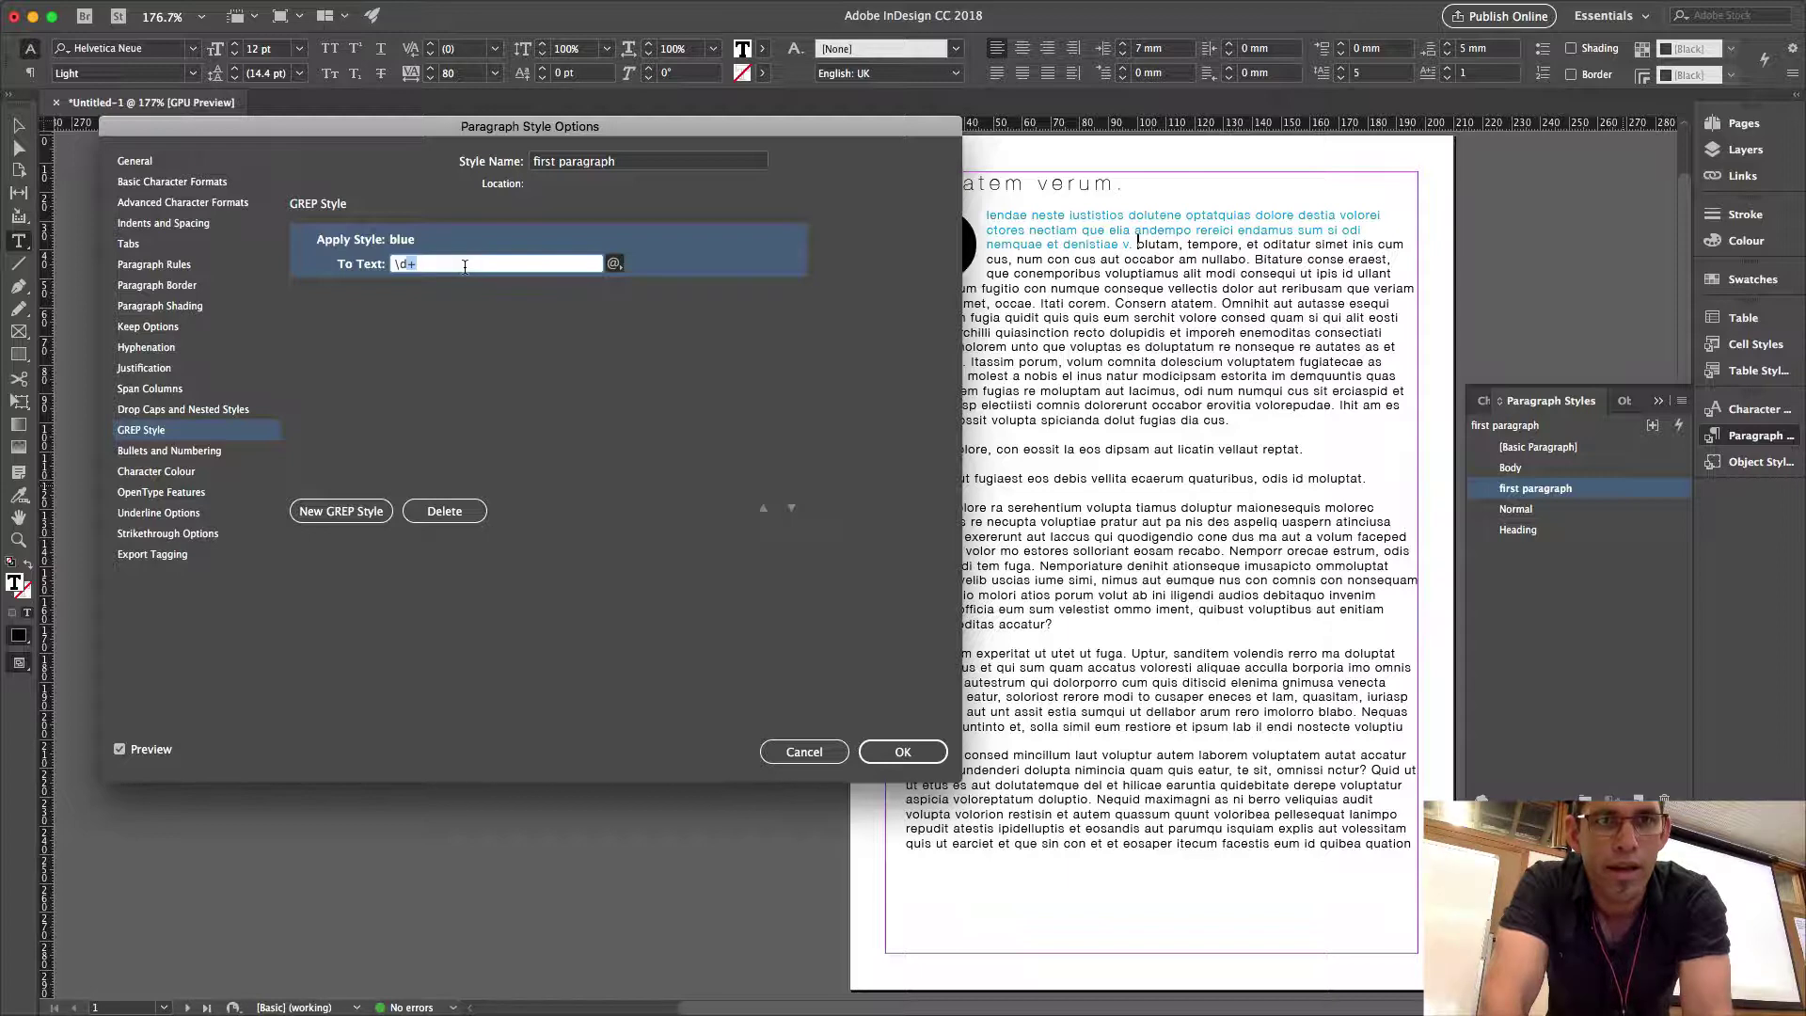
left_click(464, 271)
key("BackSpace")
key("BackSpace")
key("BackSpace")
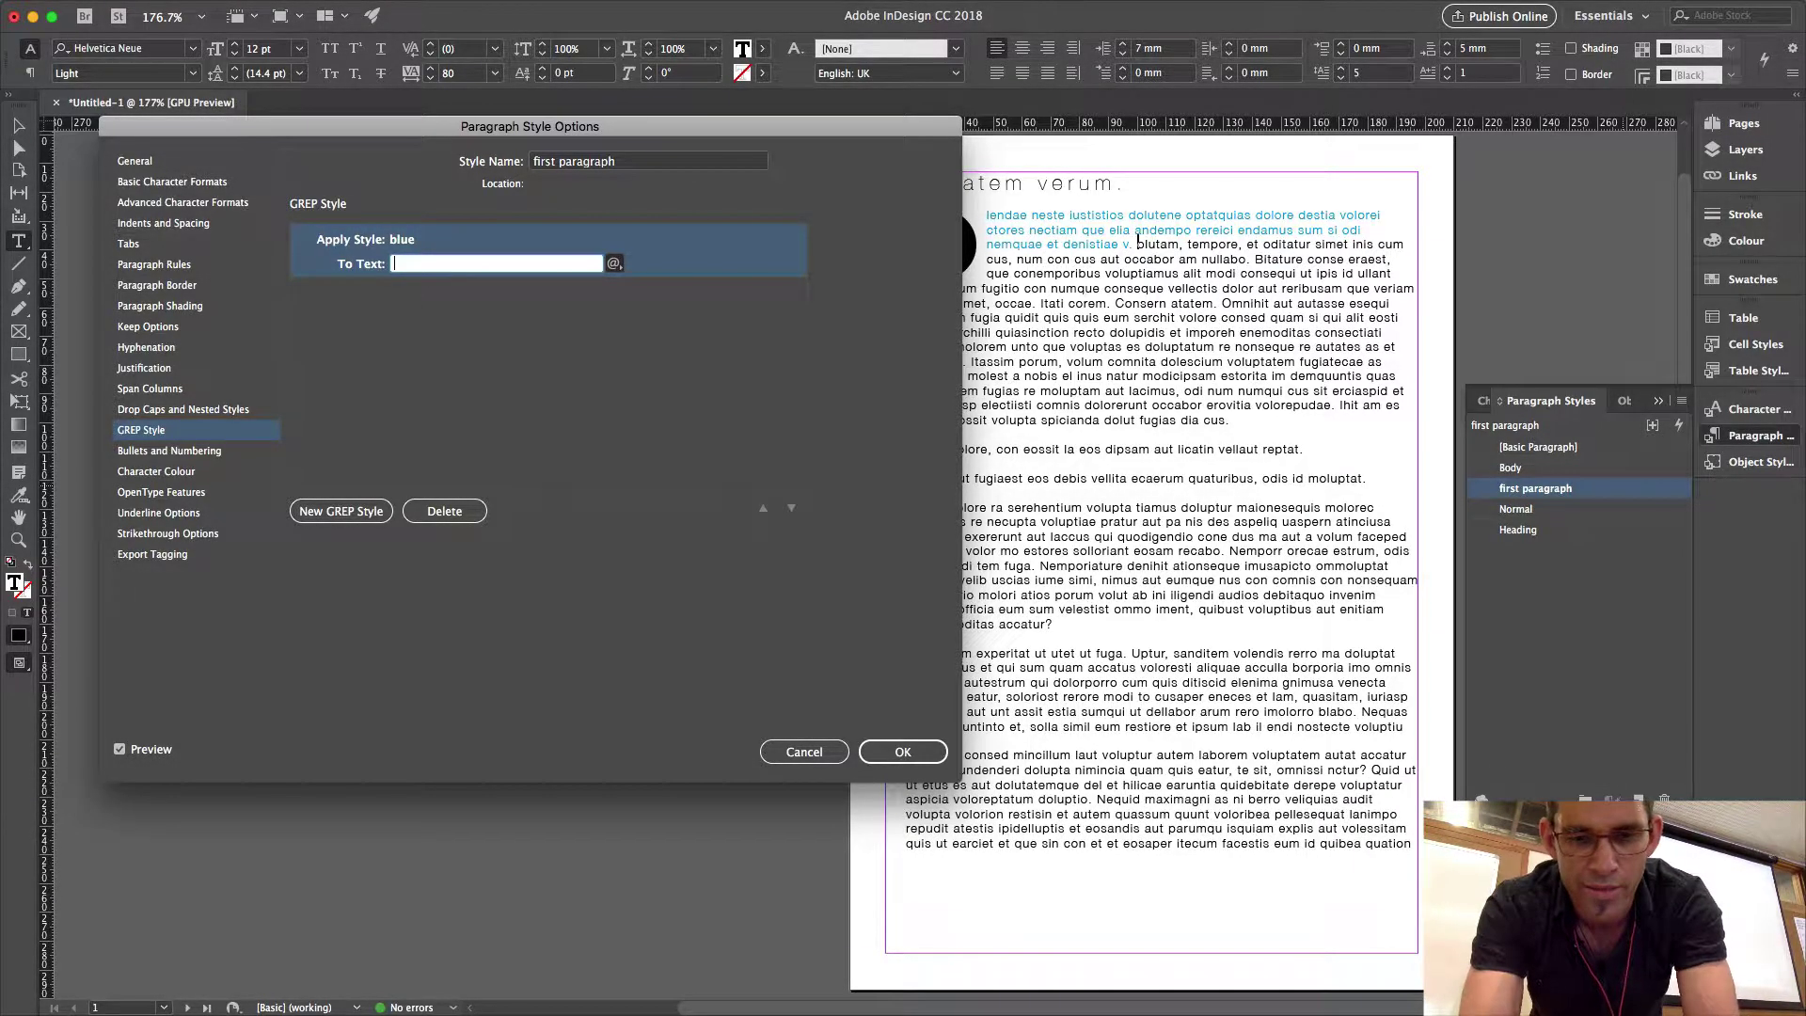
type("fuga")
left_click(450, 331)
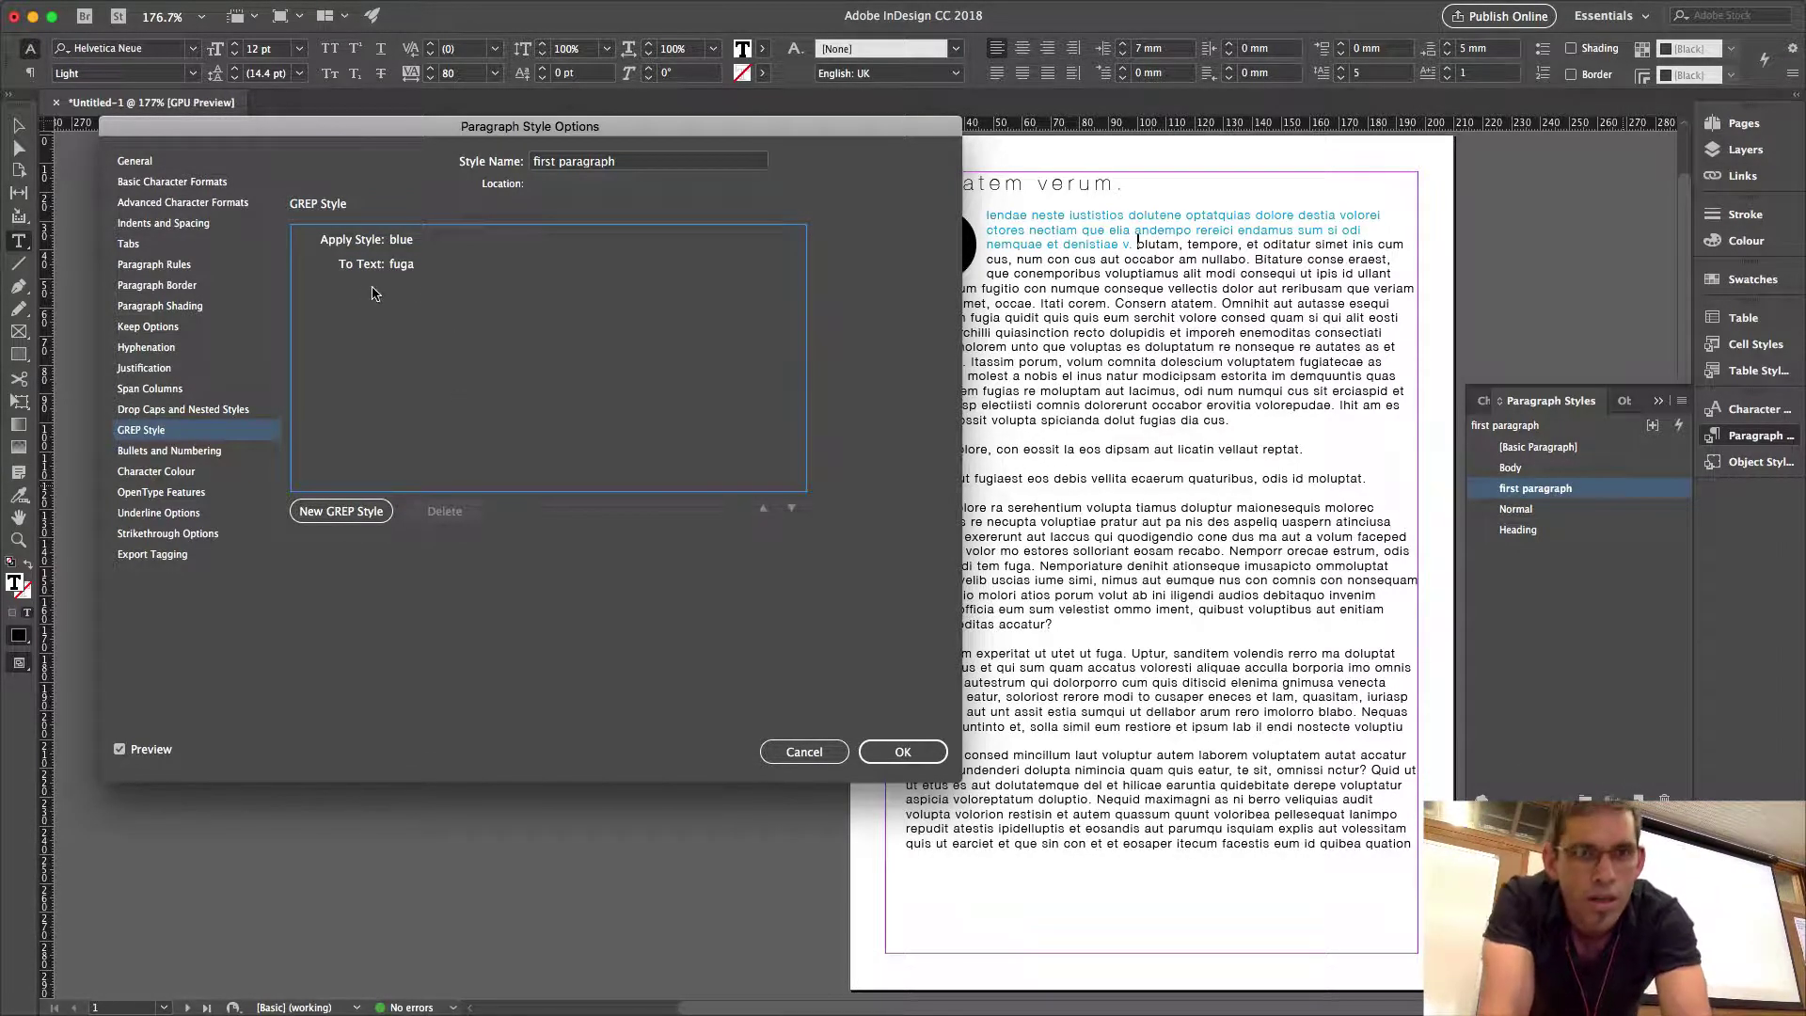
Enclose the GREP match text fuga in double quotation marks.
left_click(420, 265)
left_click(431, 259)
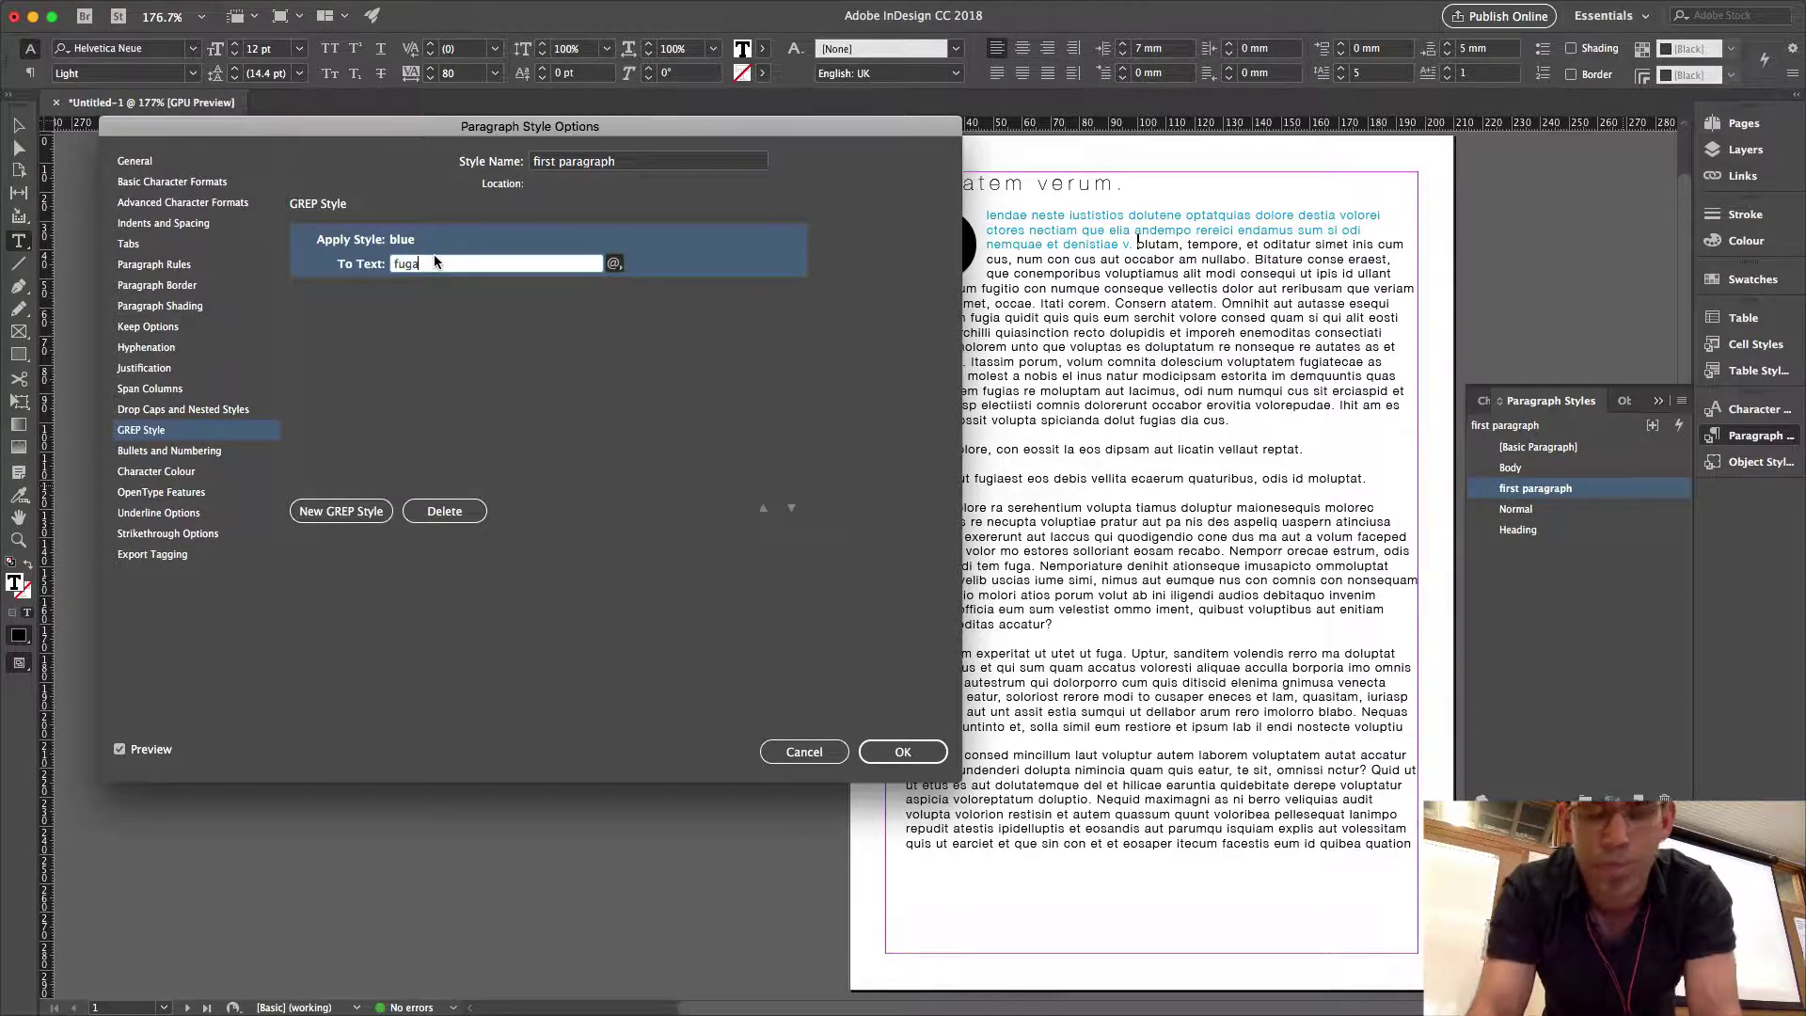
type("\"")
key("Left")
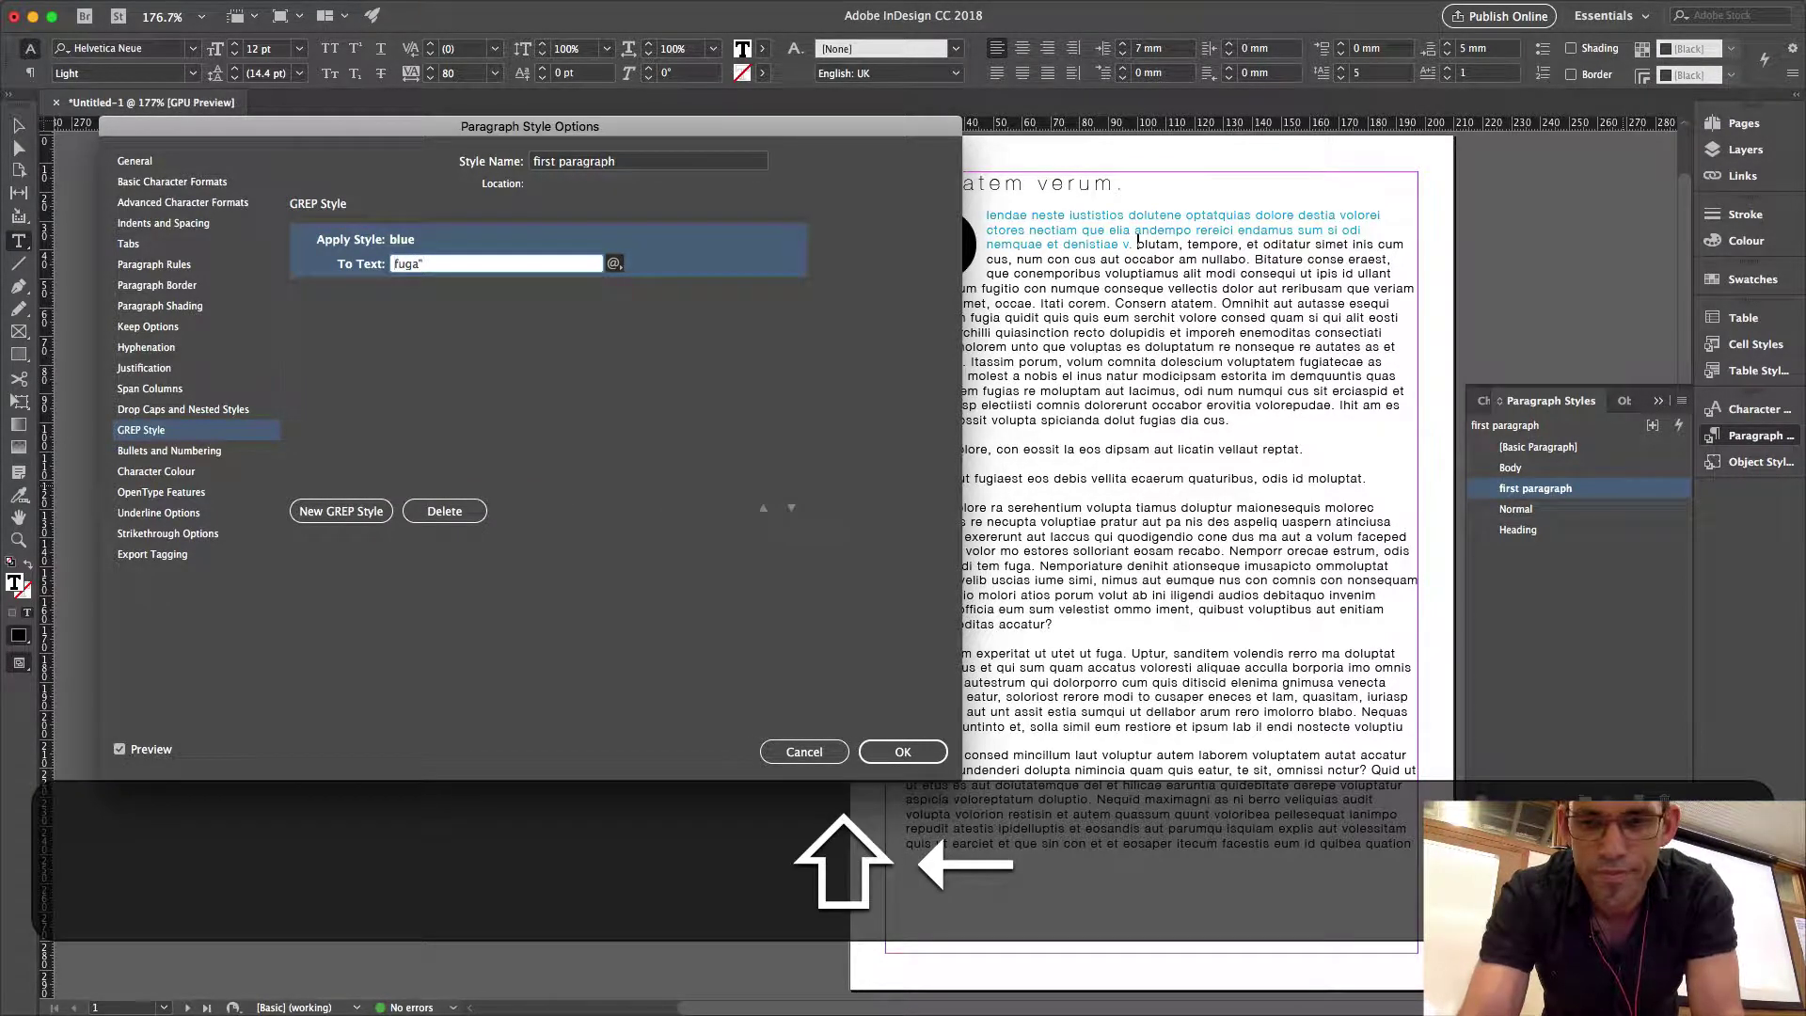
type("\"")
key("Return")
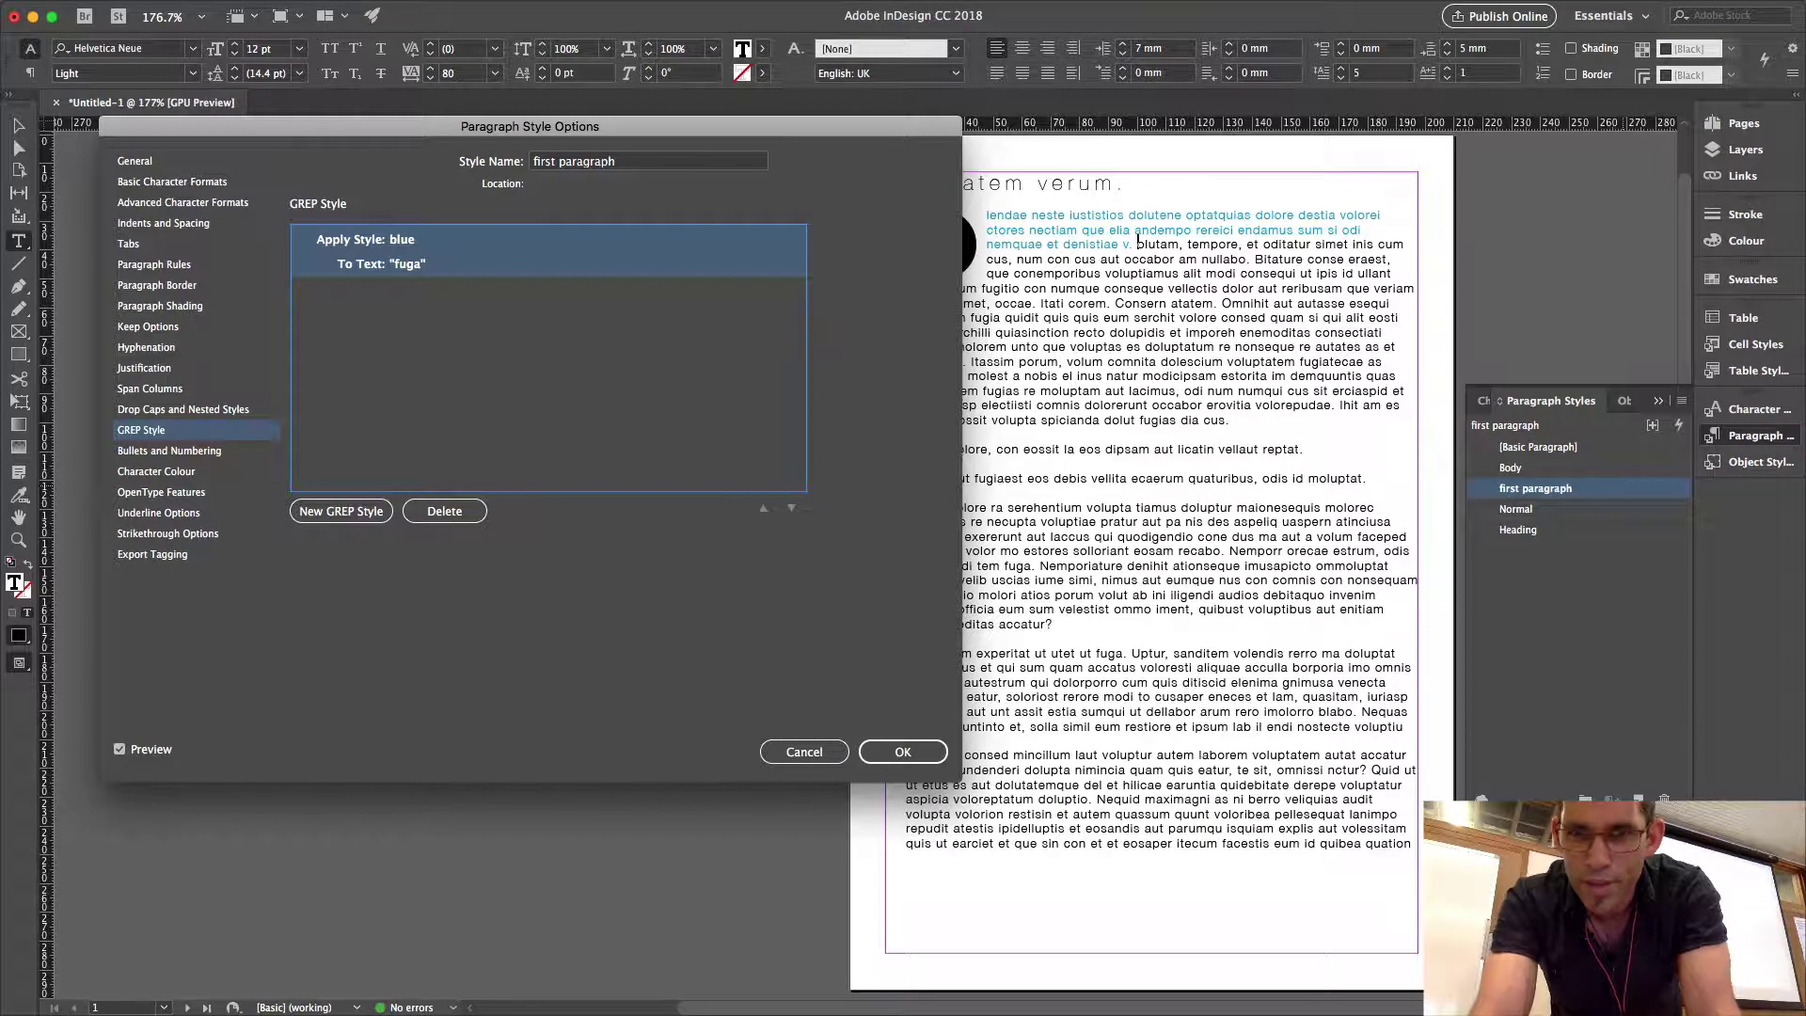
left_click(528, 307)
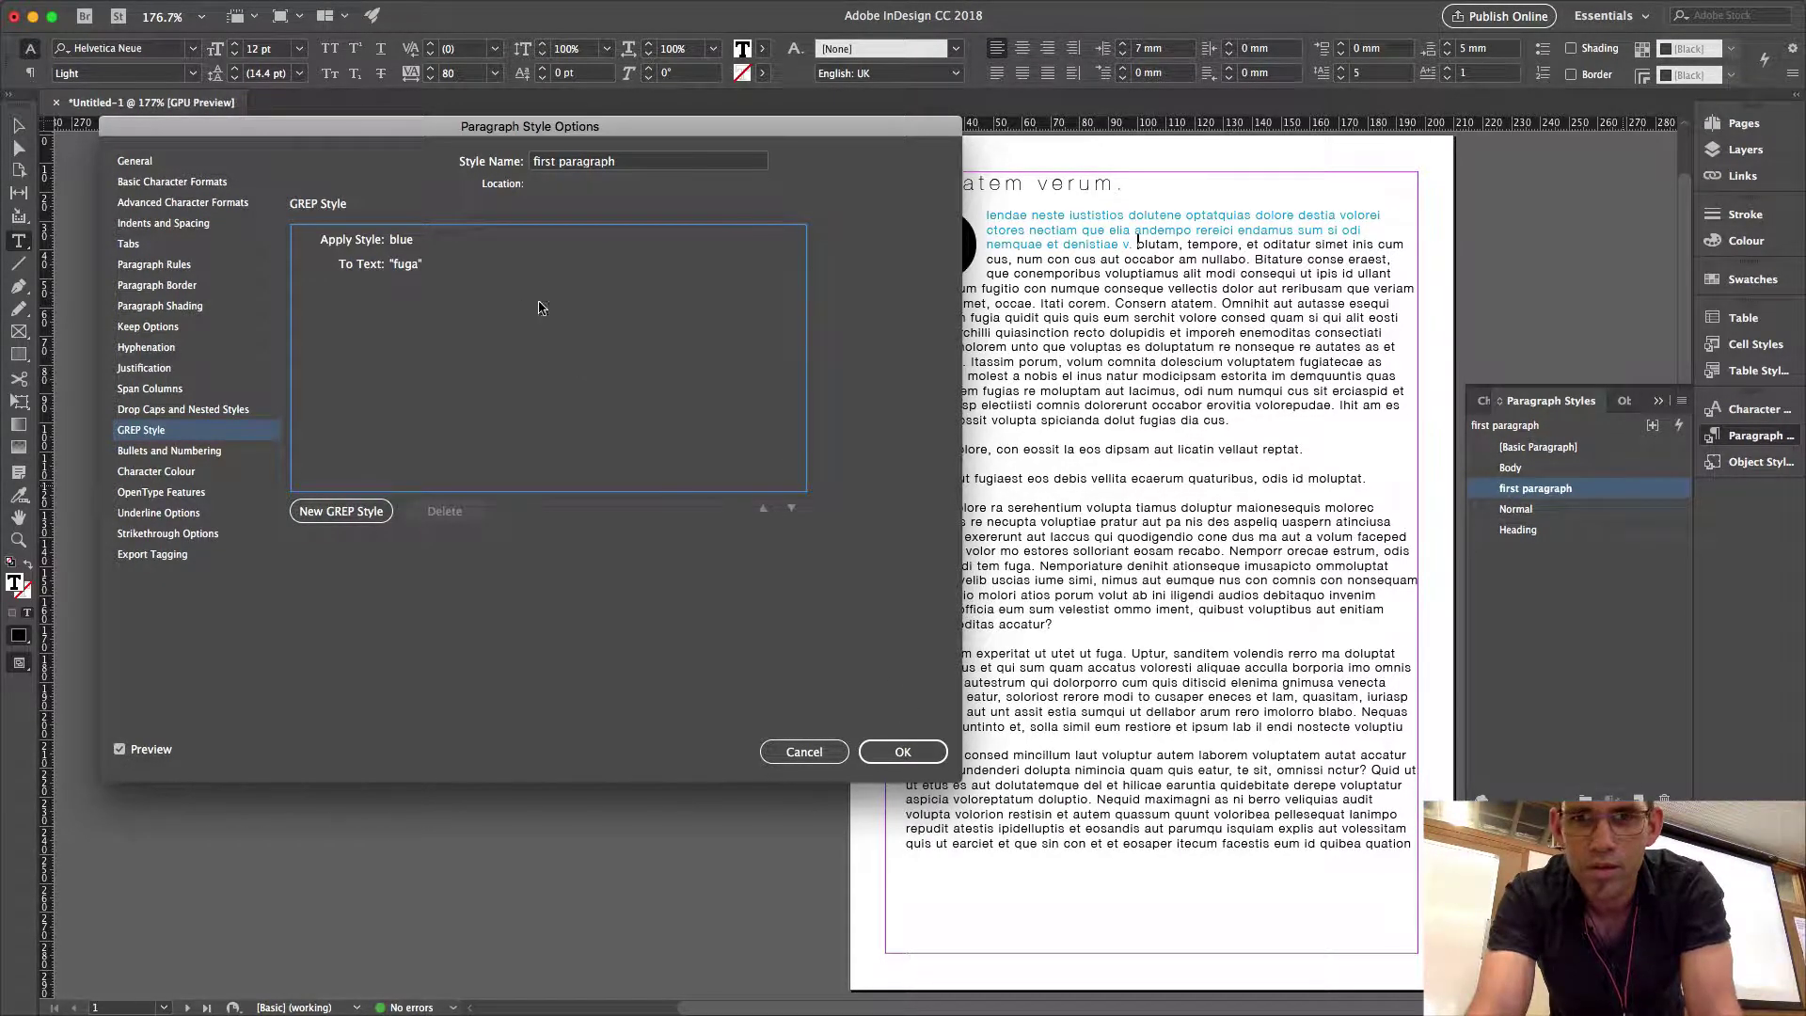
Remove the quotation marks from the GREP match text, leaving only fuga.
left_click(452, 270)
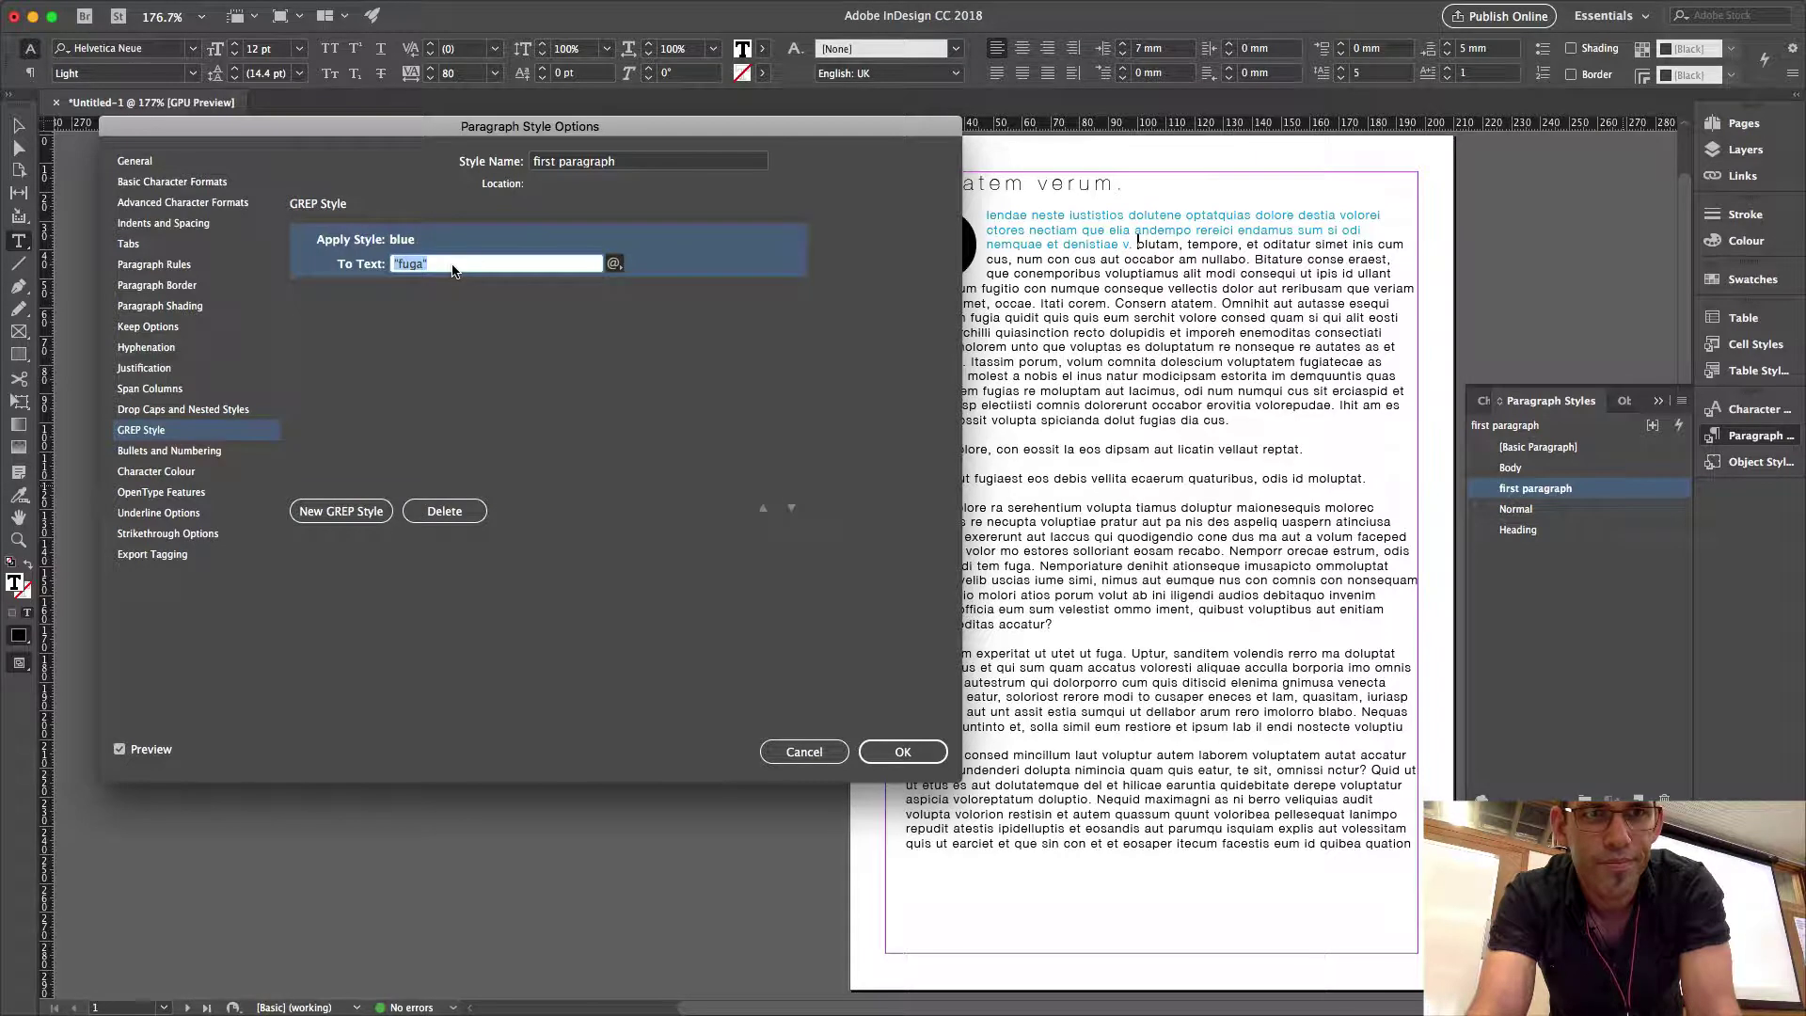
left_click(614, 265)
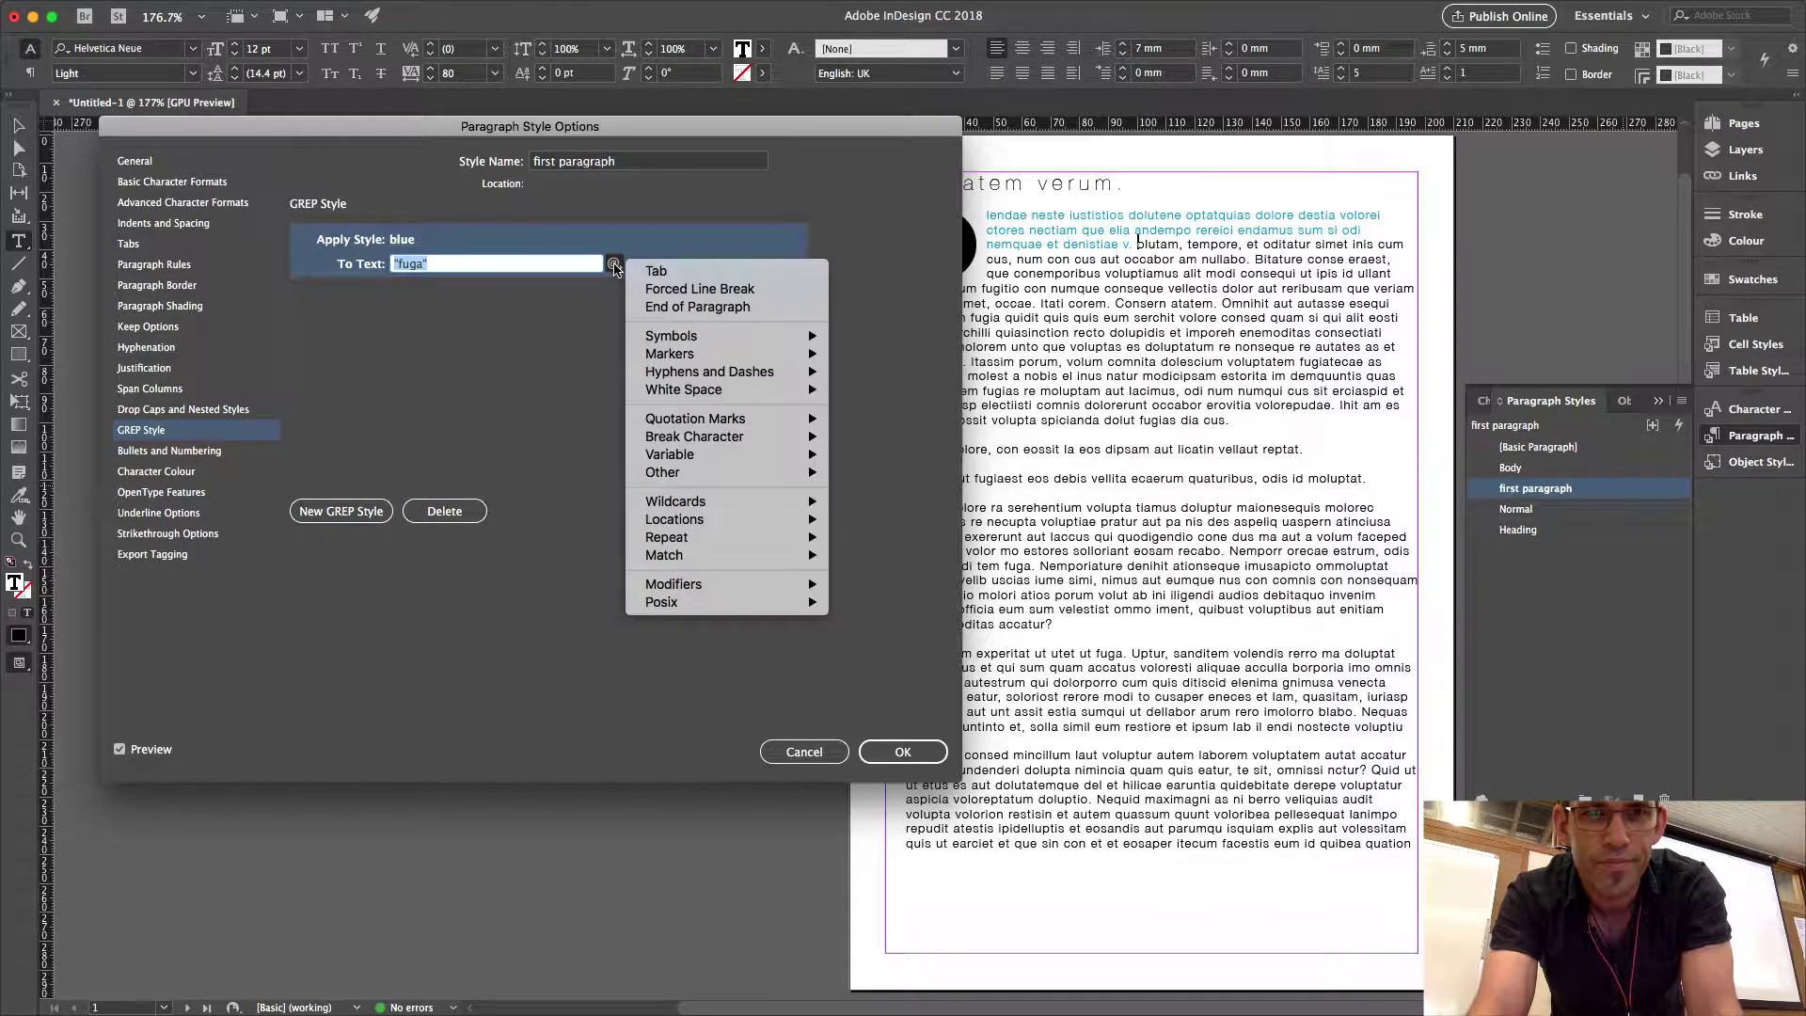
left_click(543, 271)
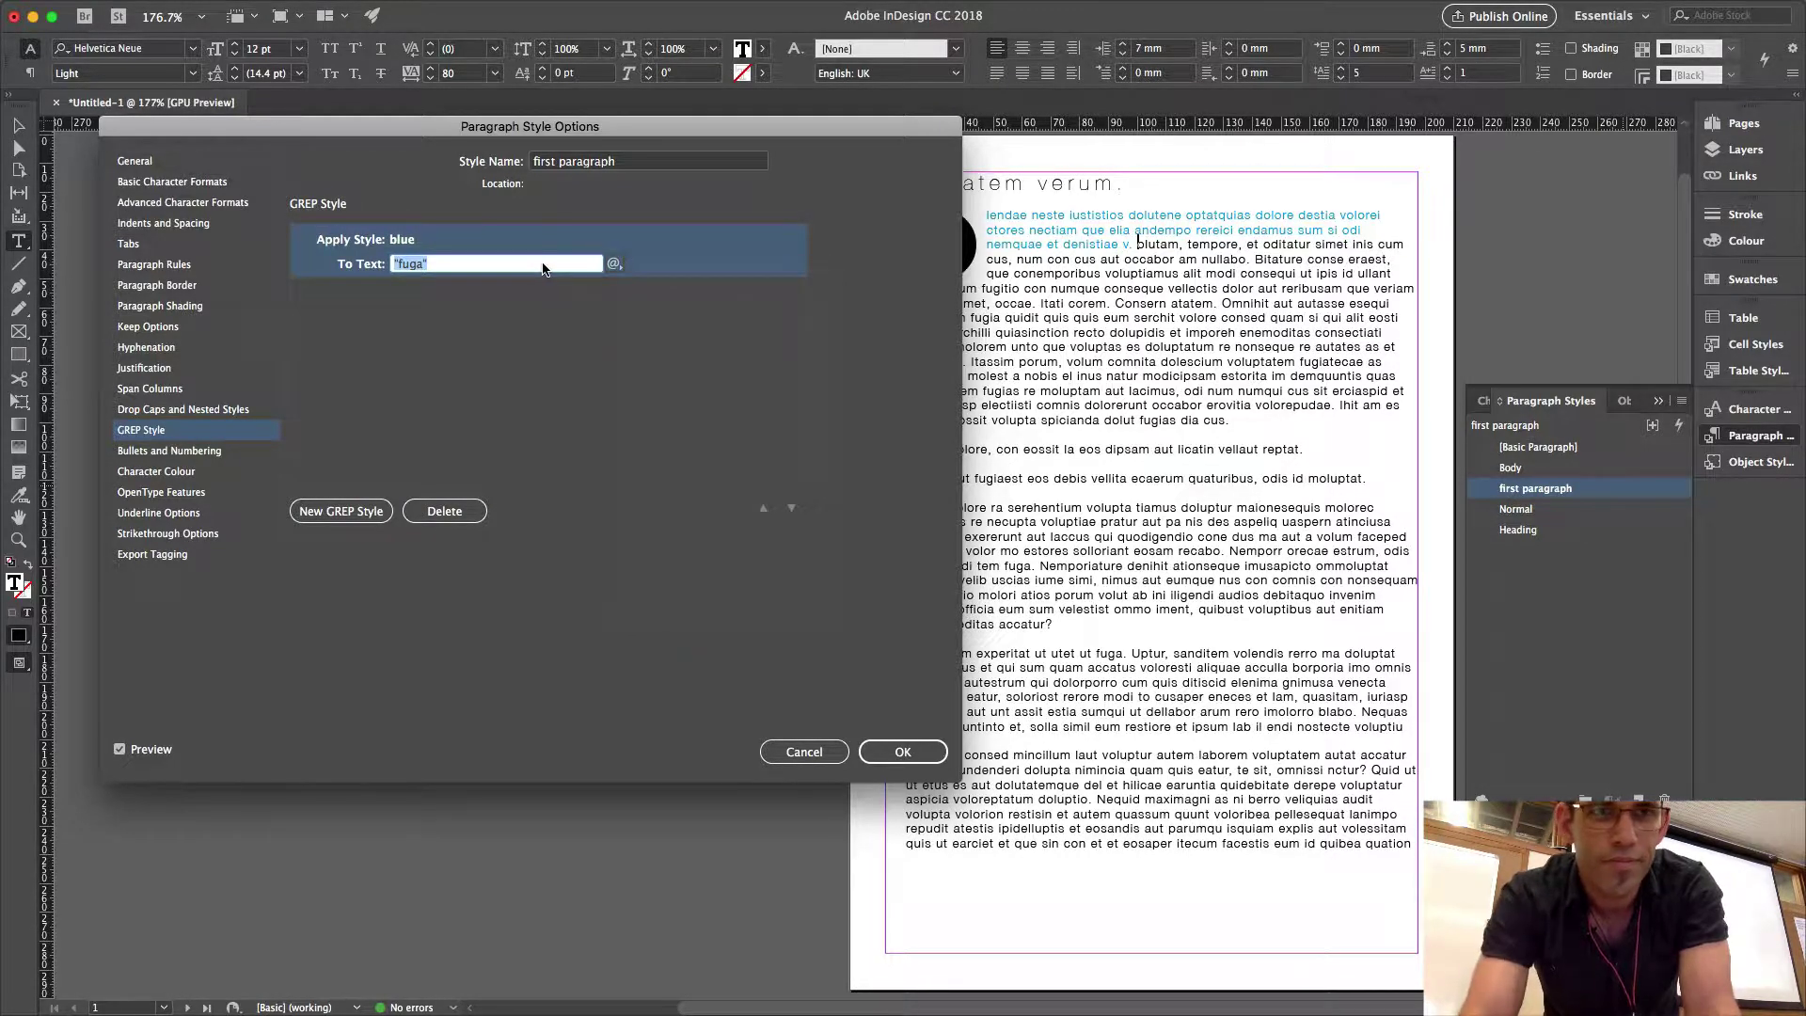
key("Right")
key("BackSpace")
type("/")
key("Left")
key("Right")
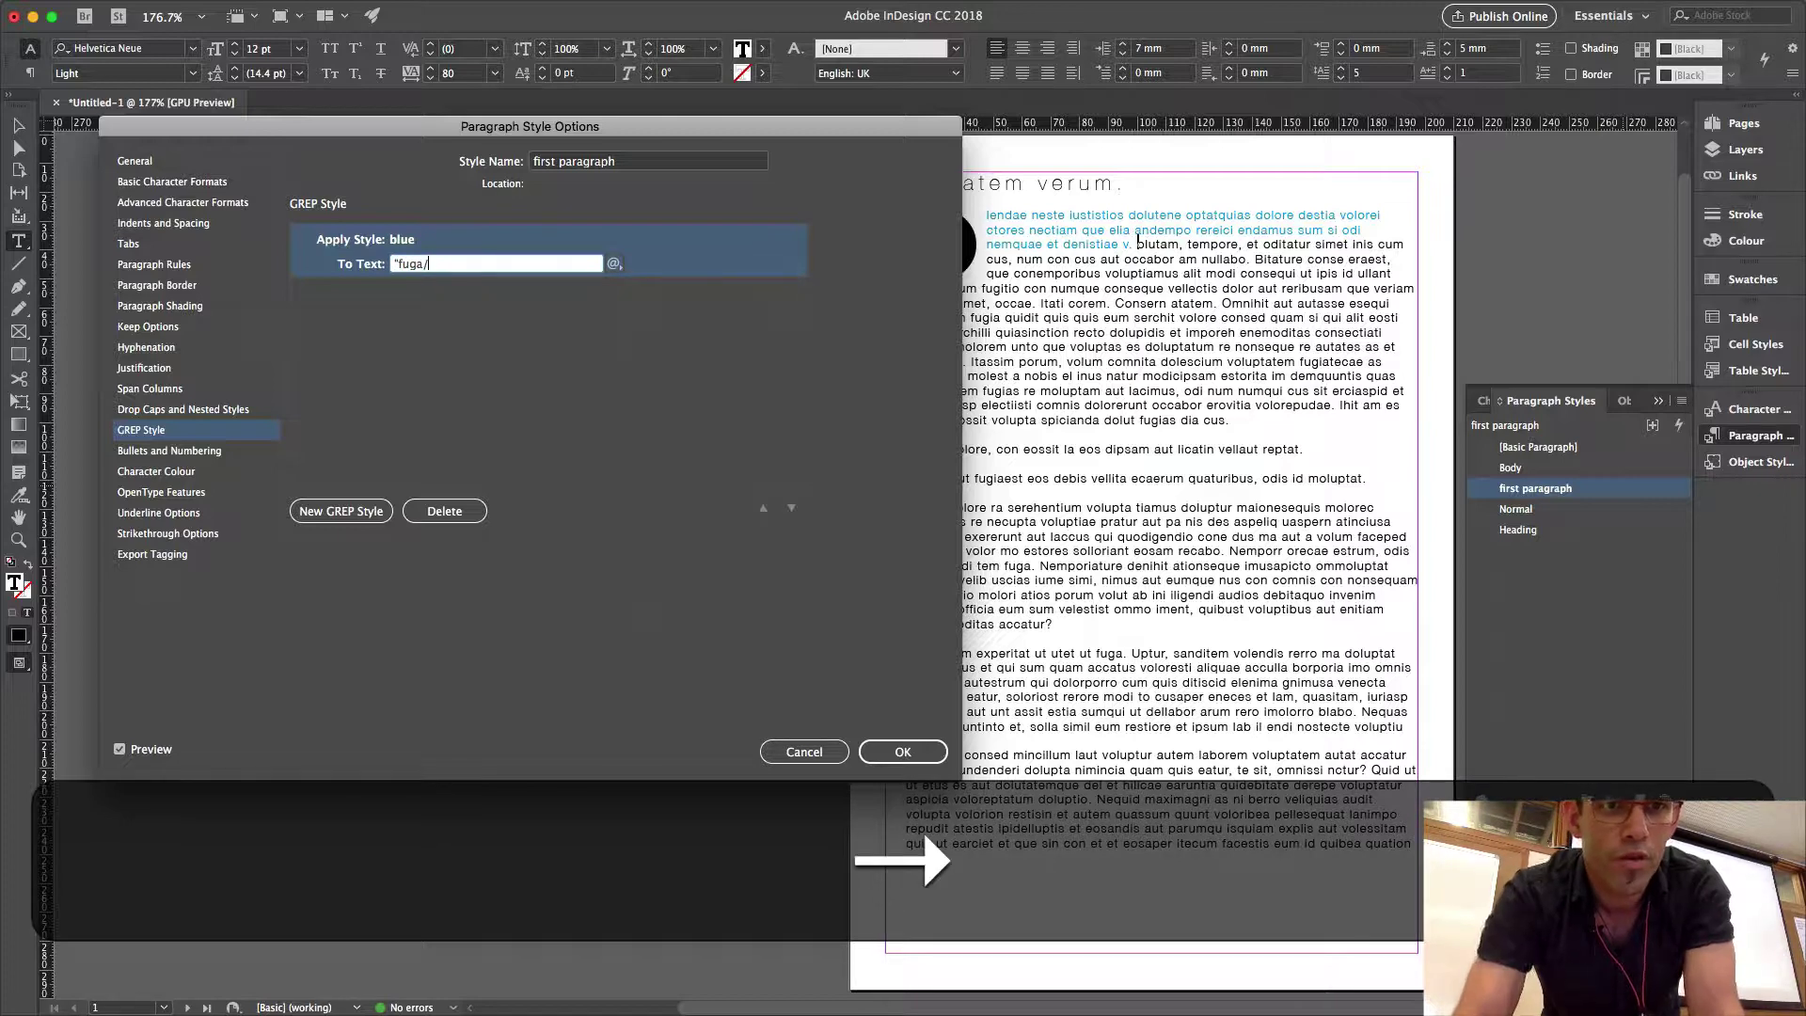
key("BackSpace")
key("Left")
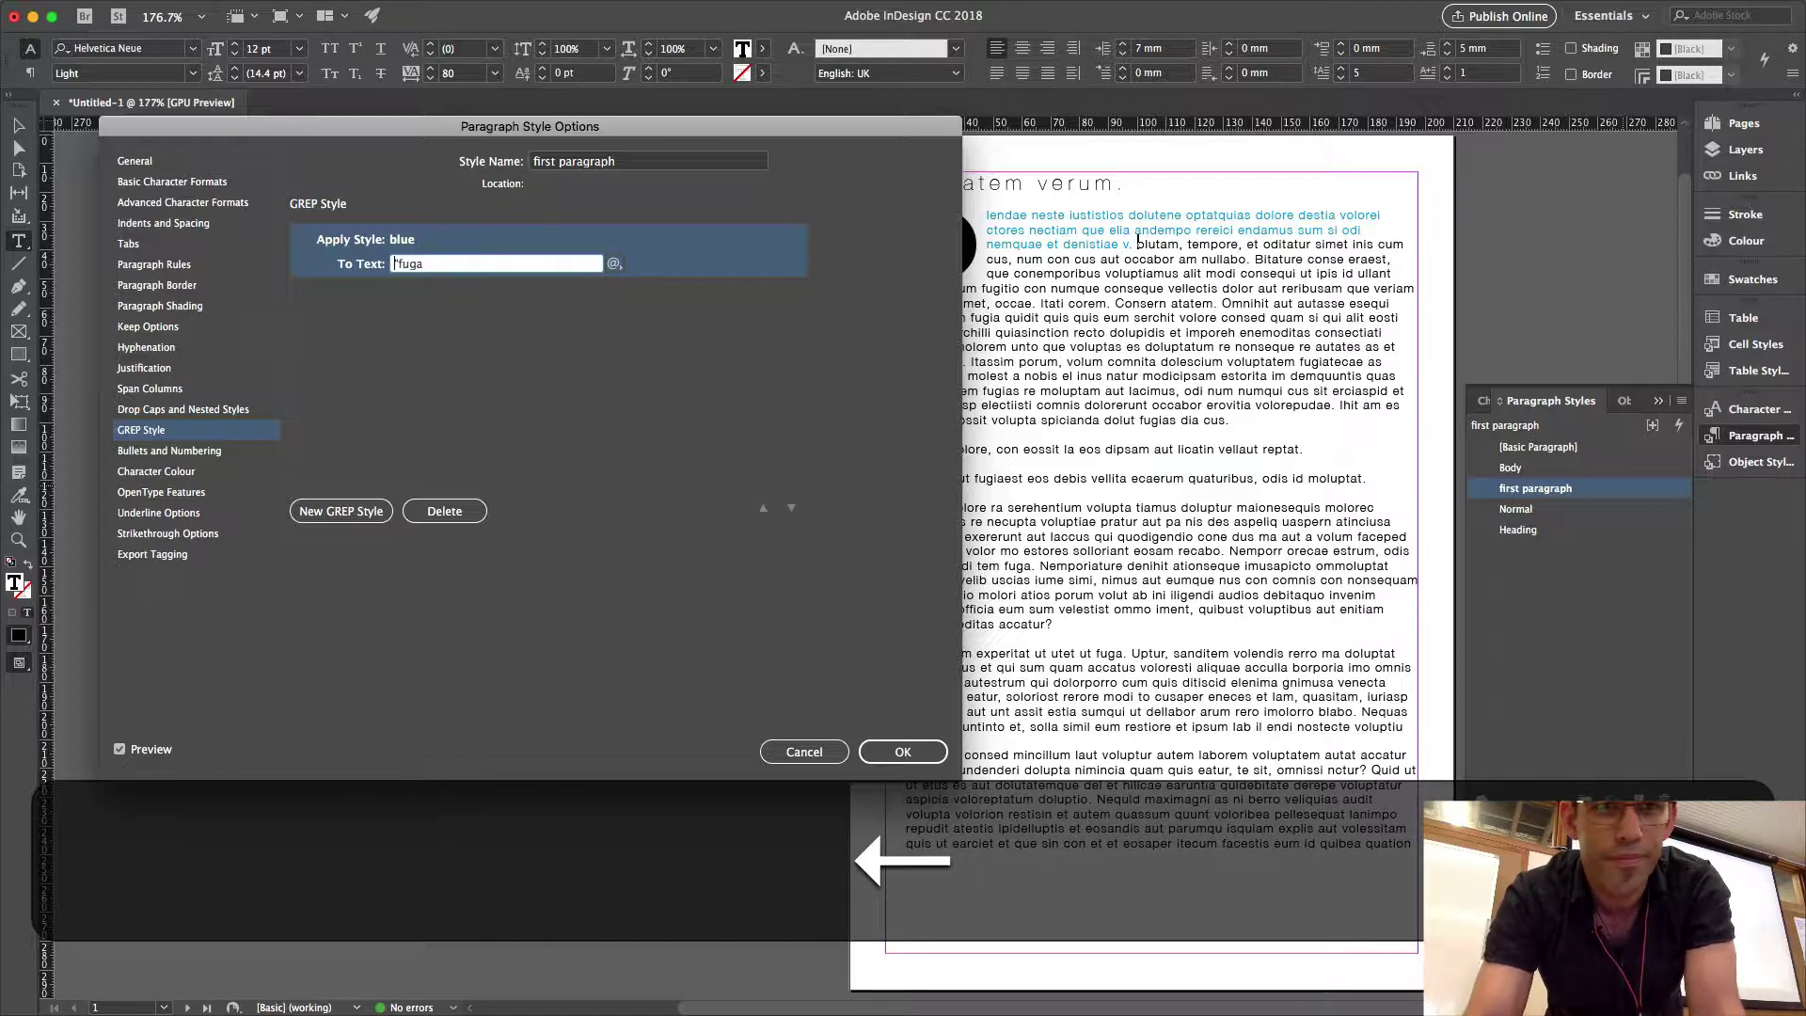
key("Right")
key("BackSpace")
key("Return")
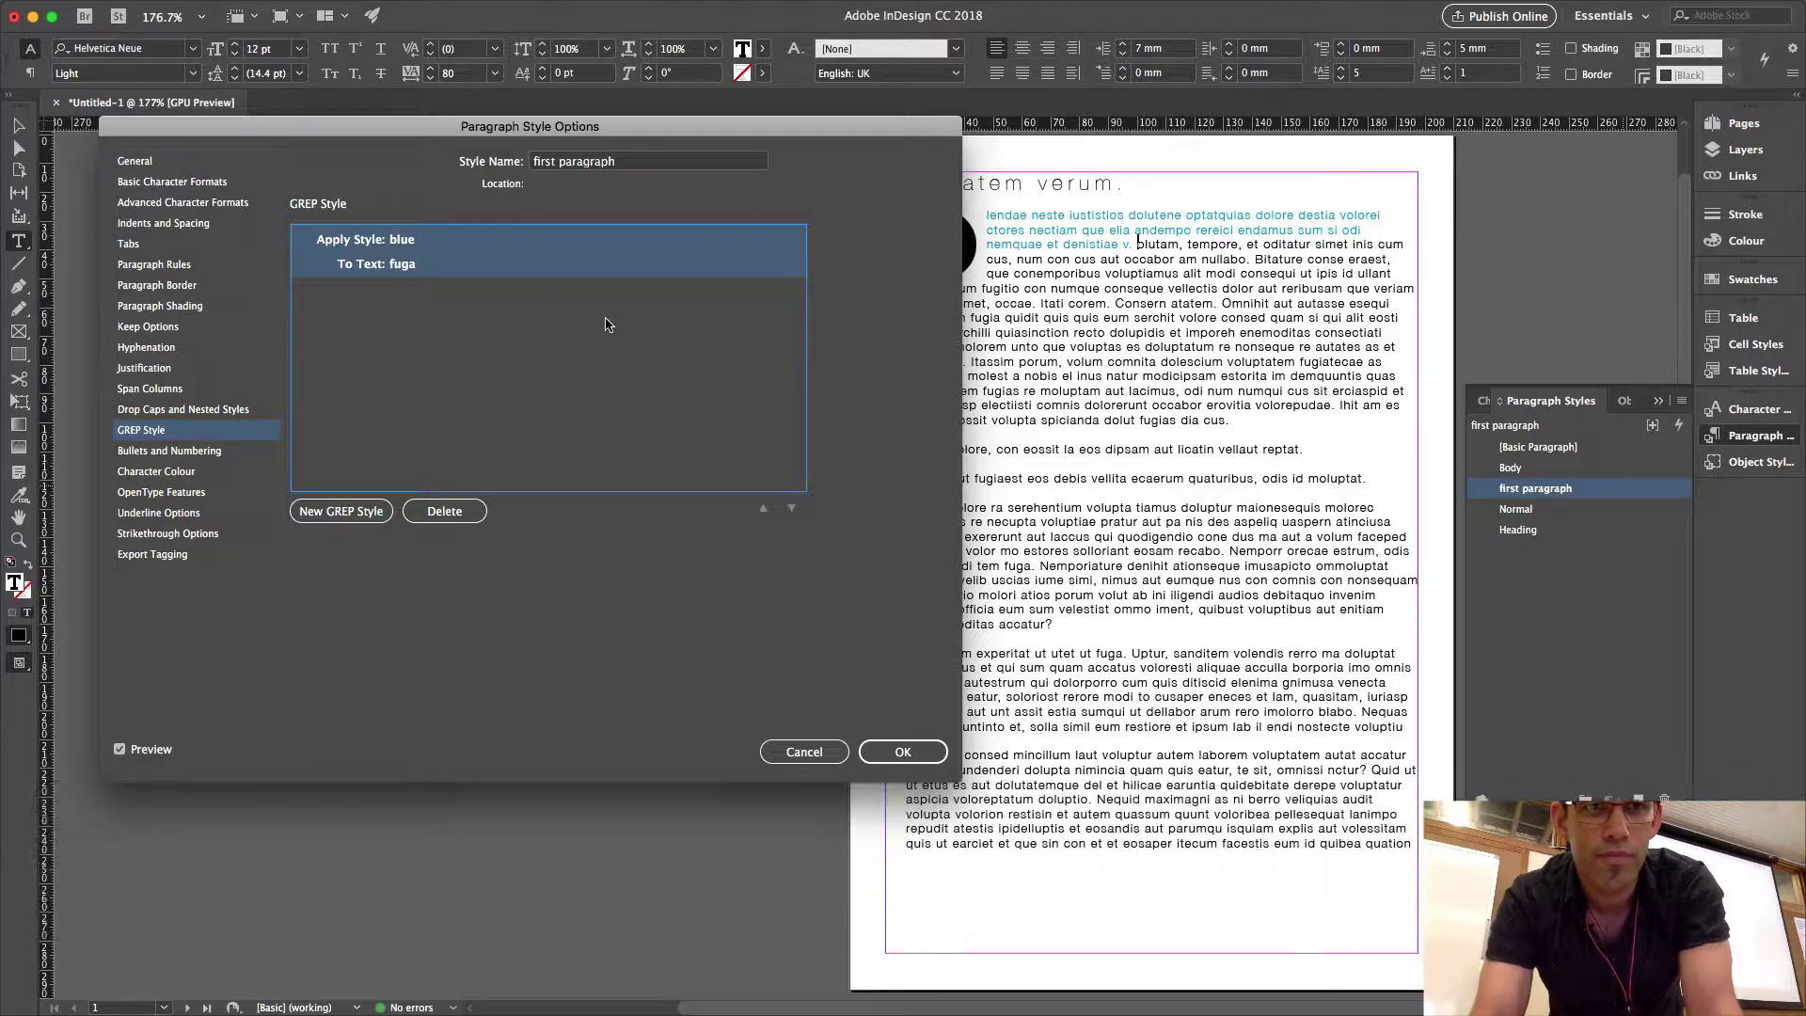
left_click(605, 324)
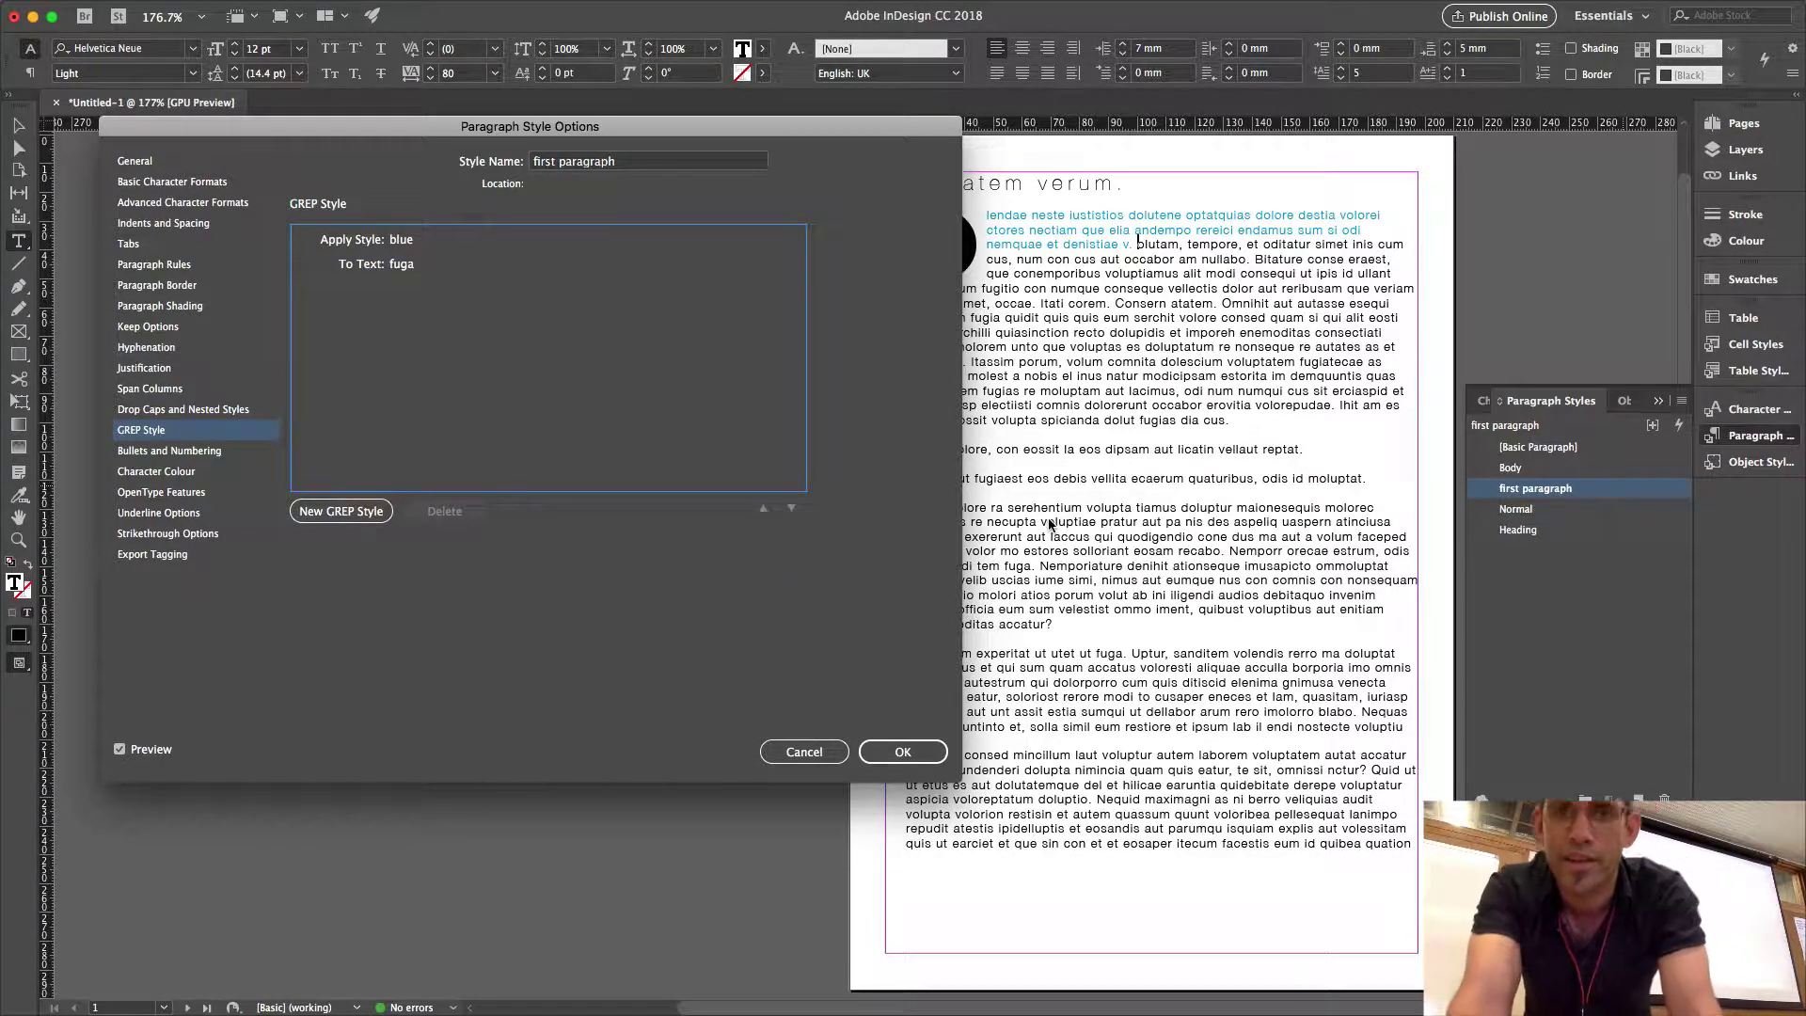
Change the GREP style's match text to et and apply it in the preview.
left_click(449, 267)
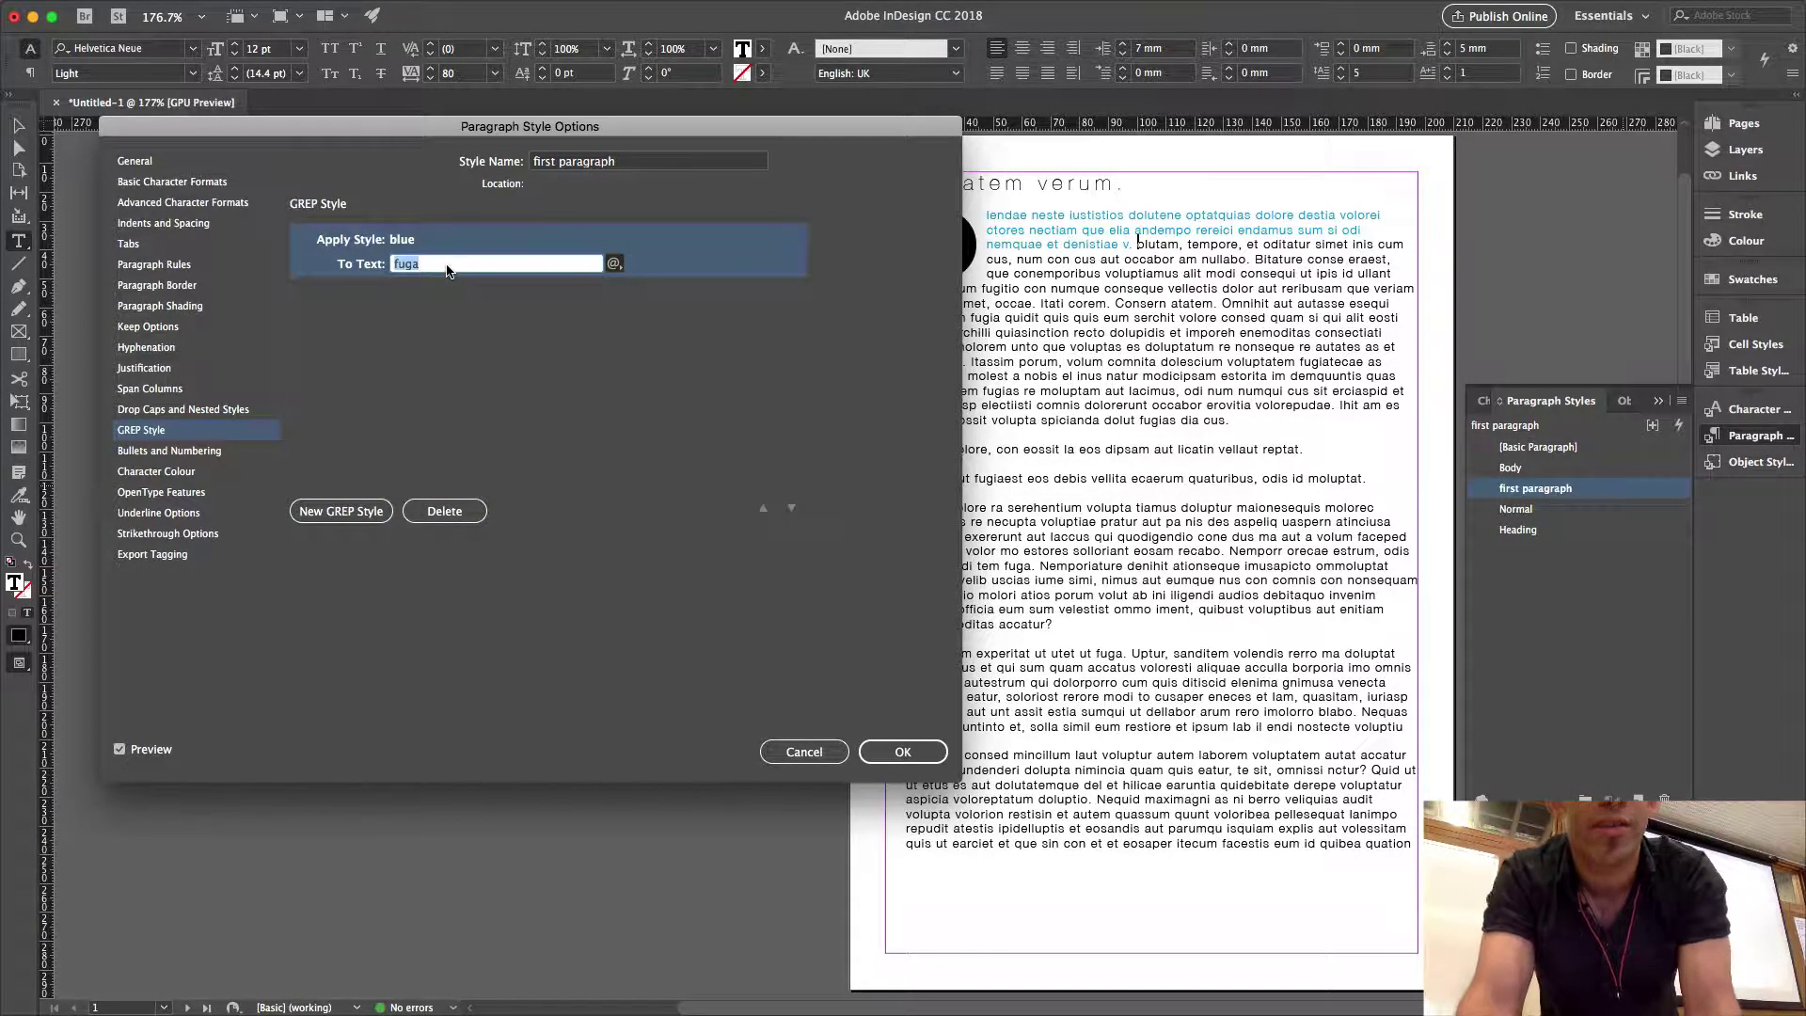
key("Right")
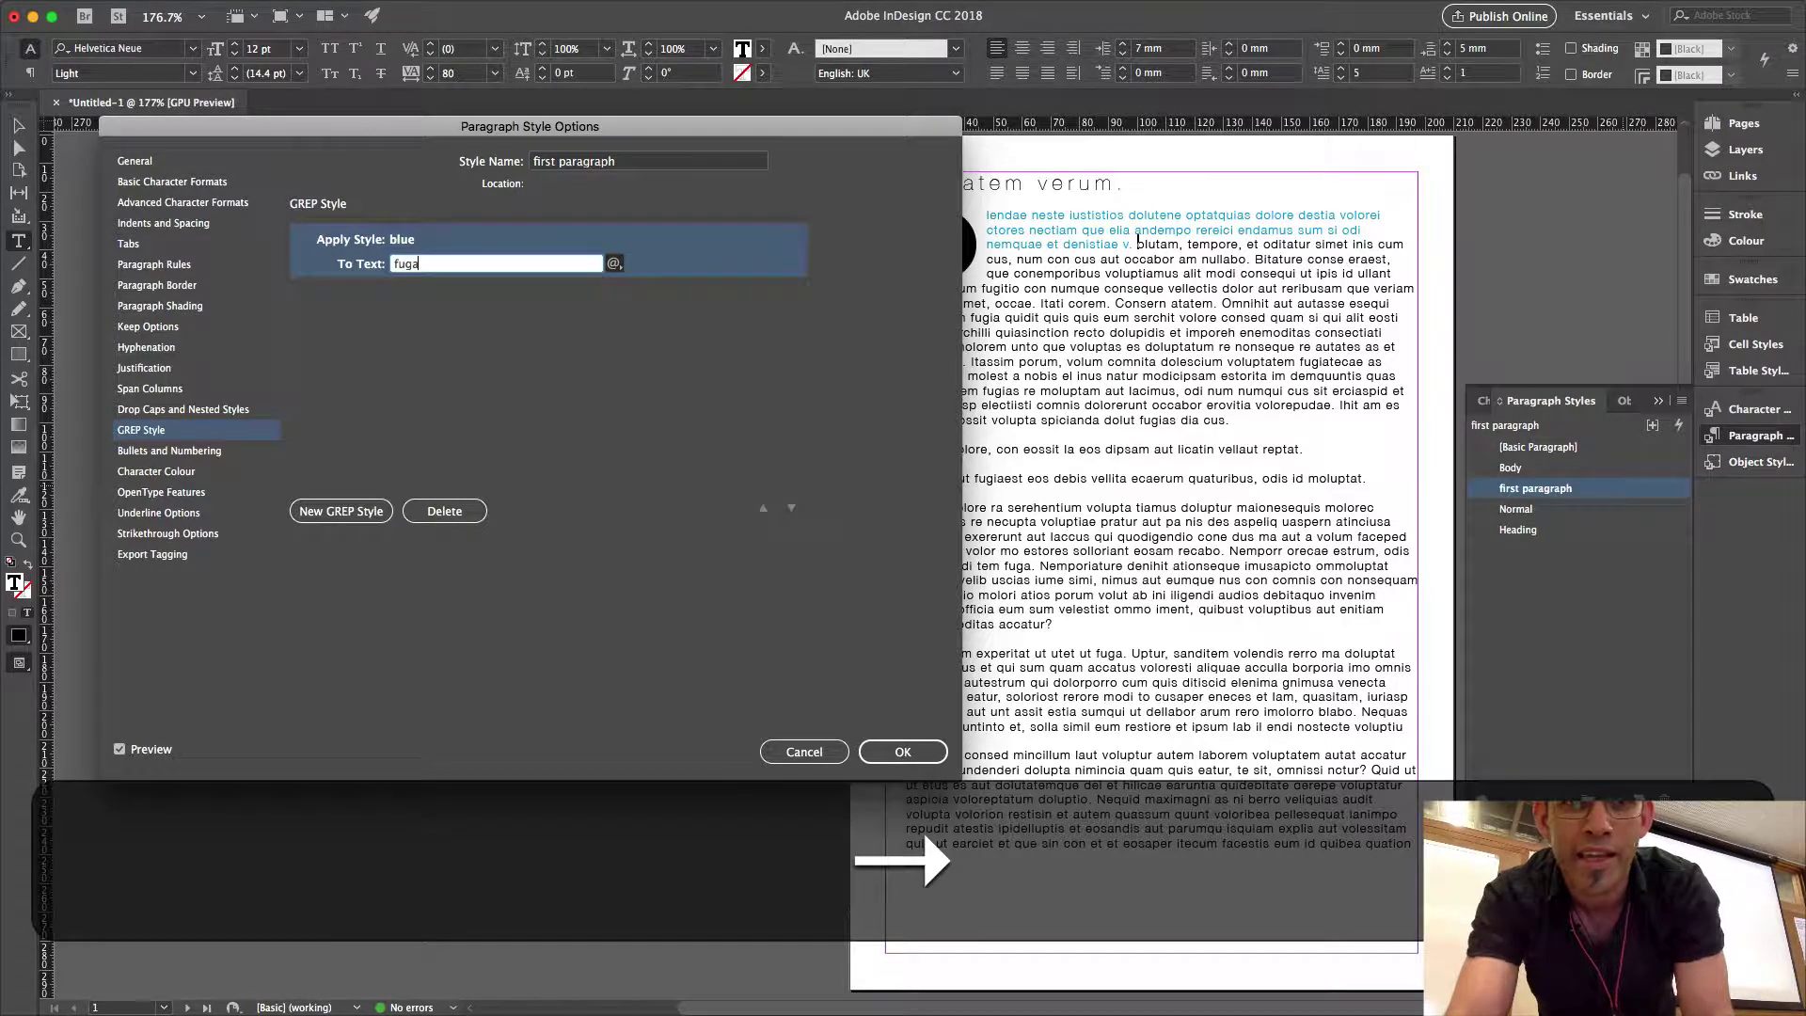
key("BackSpace")
key("BackSpace")
key("BackSpace")
type("et")
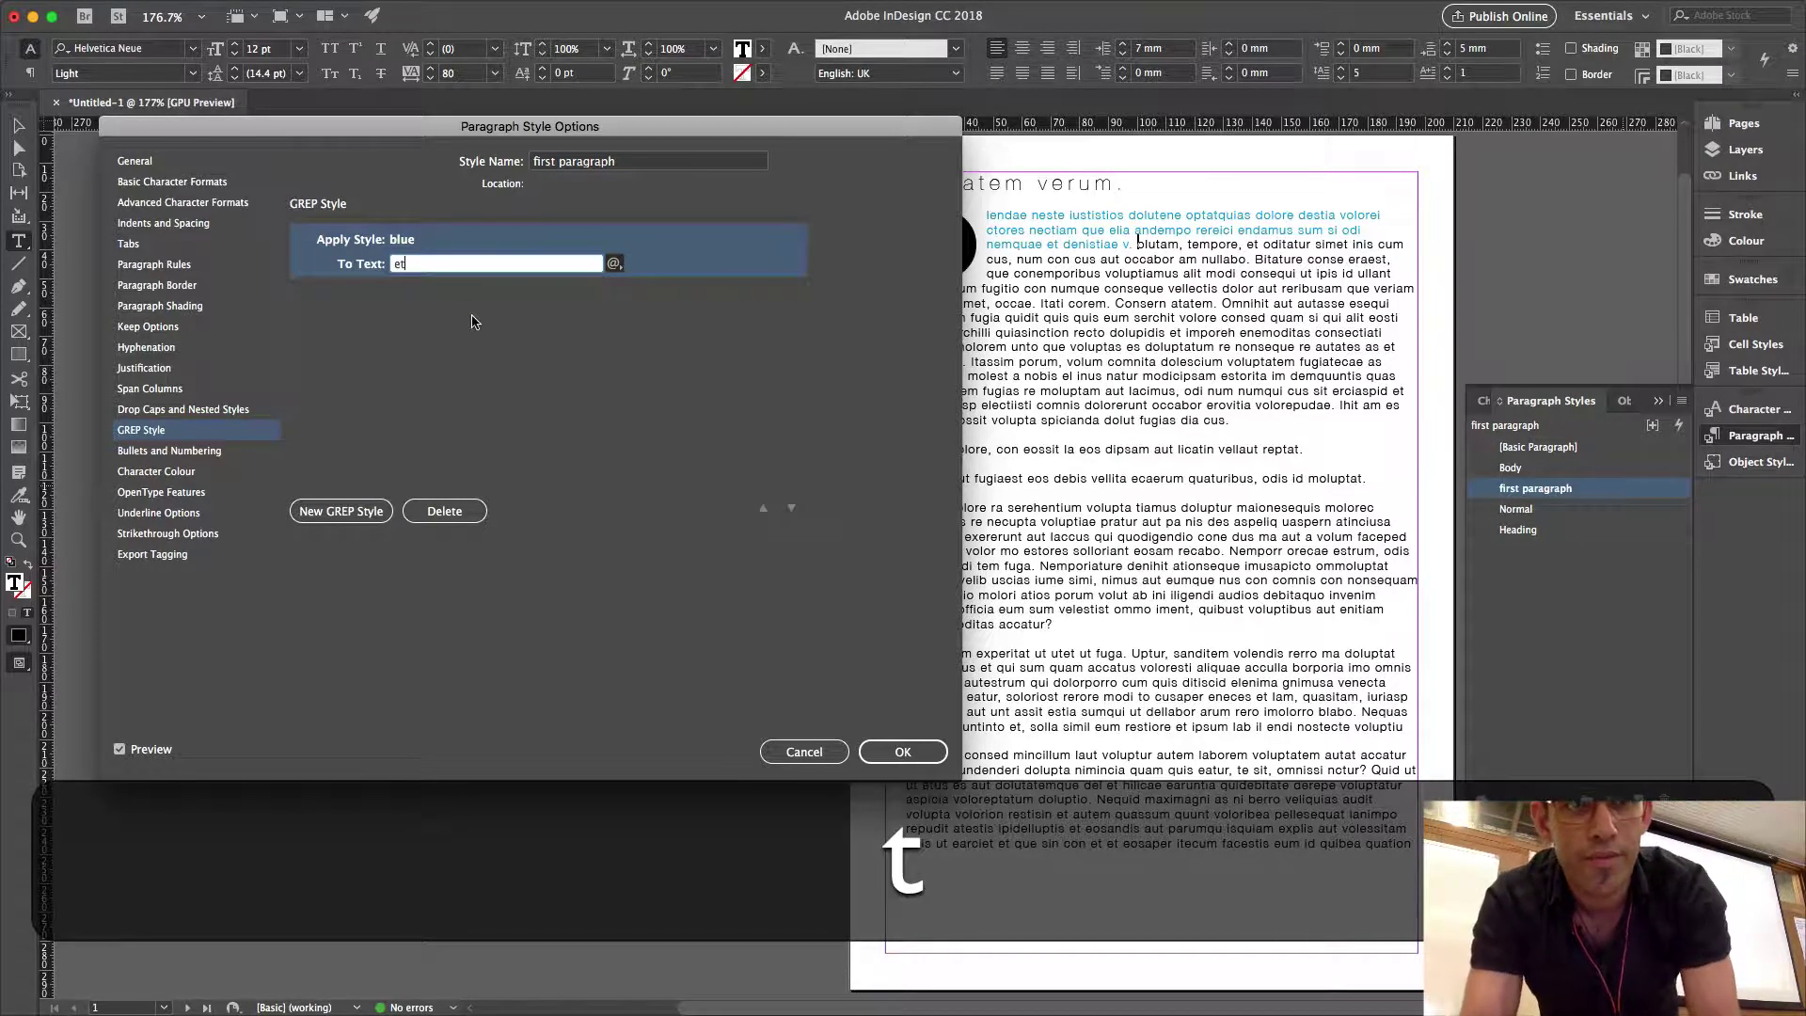
left_click(492, 363)
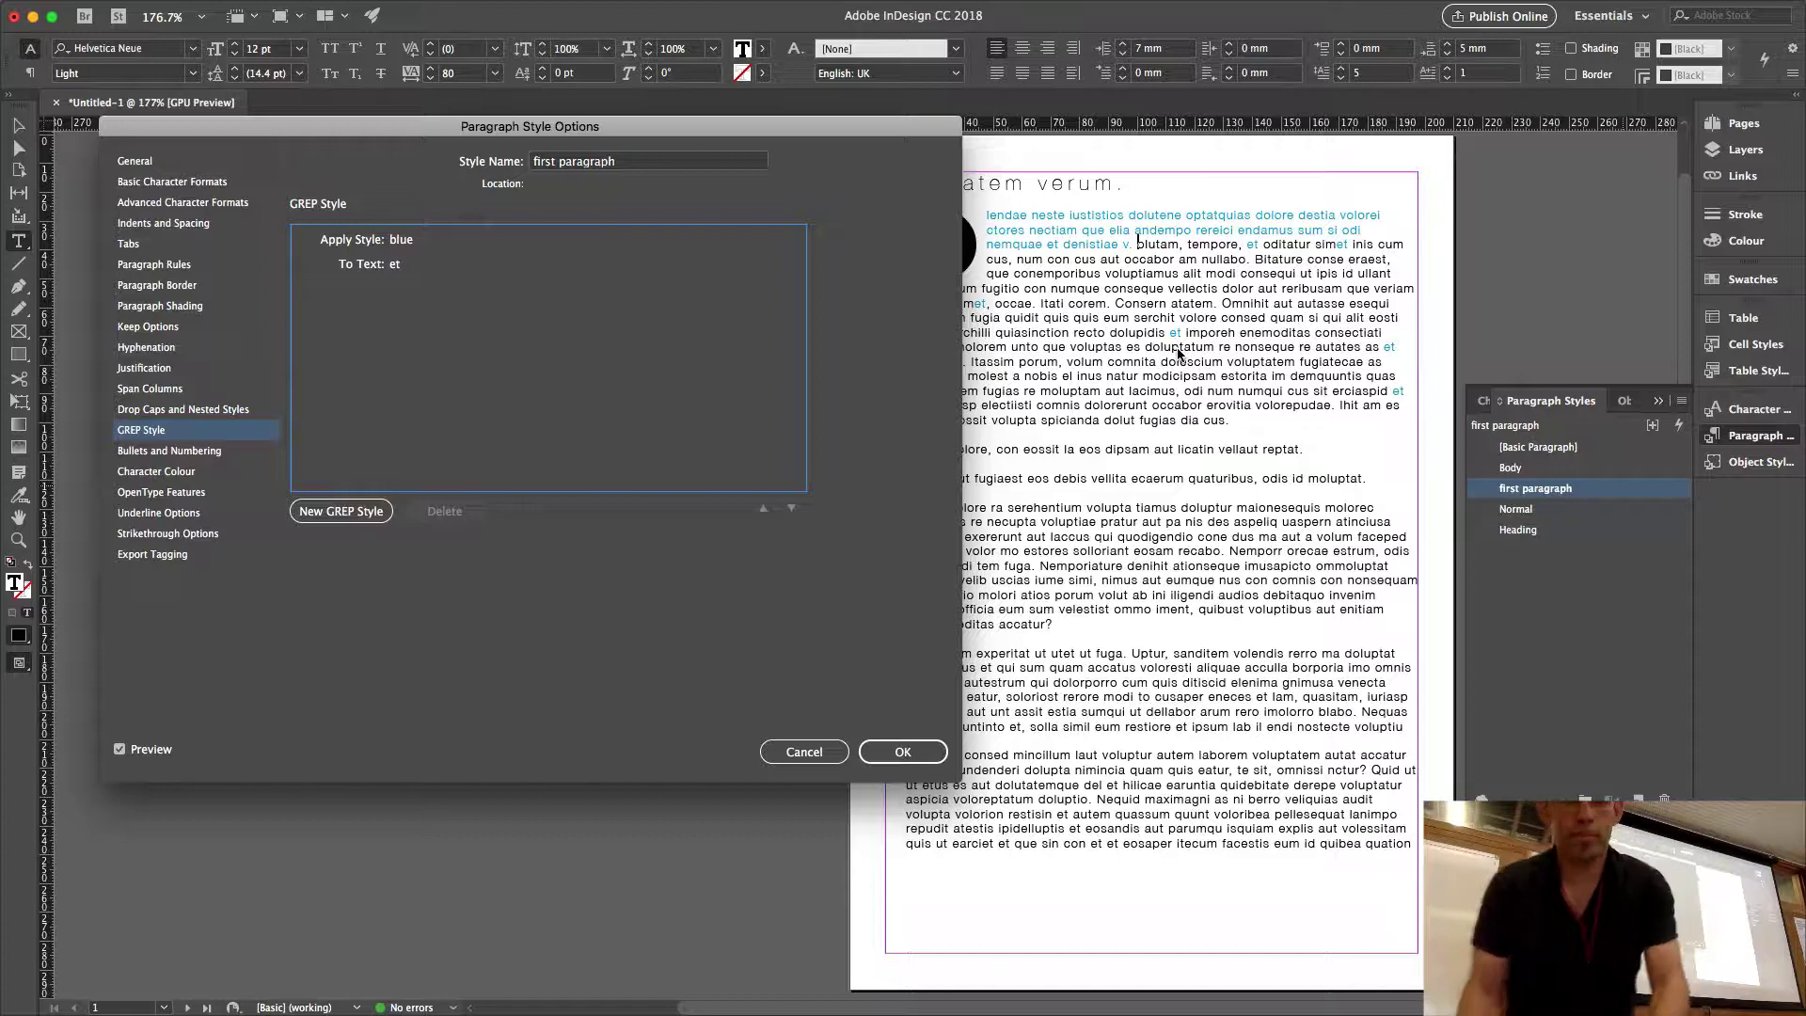
Delete the et GREP style from the first paragraph style, check its available list types and accept the style options.
left_click(452, 261)
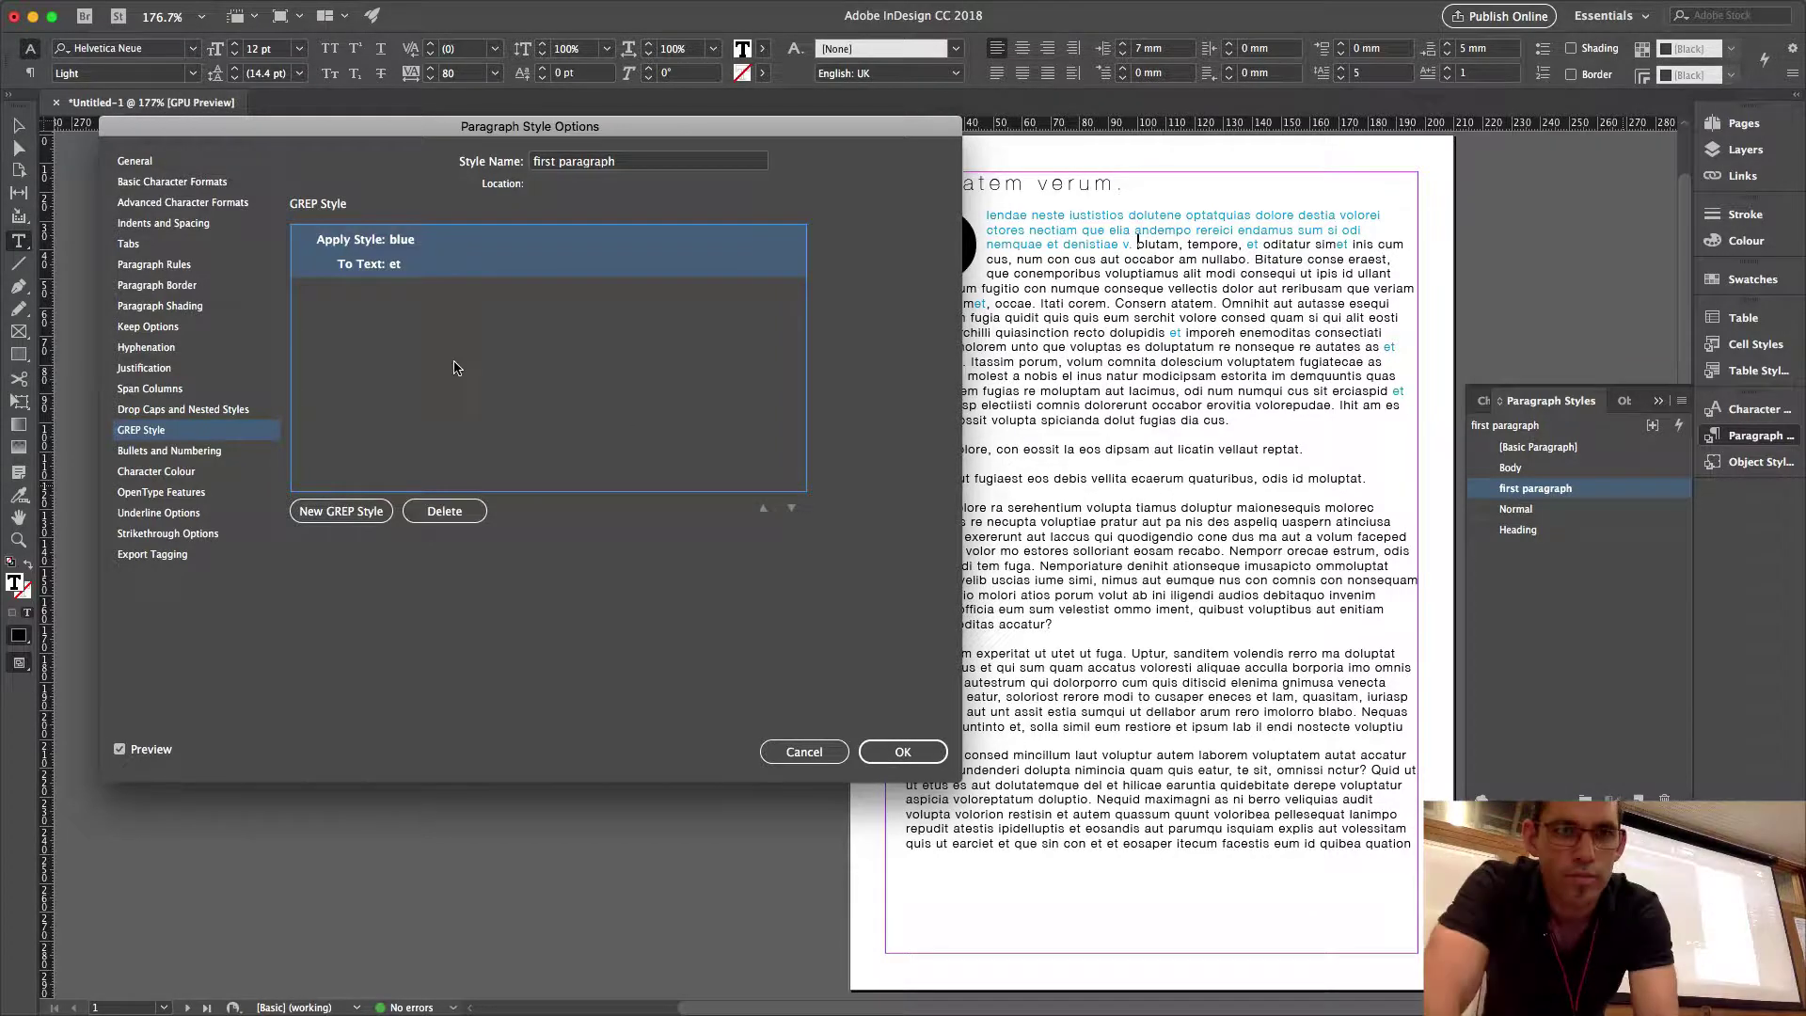
left_click(472, 511)
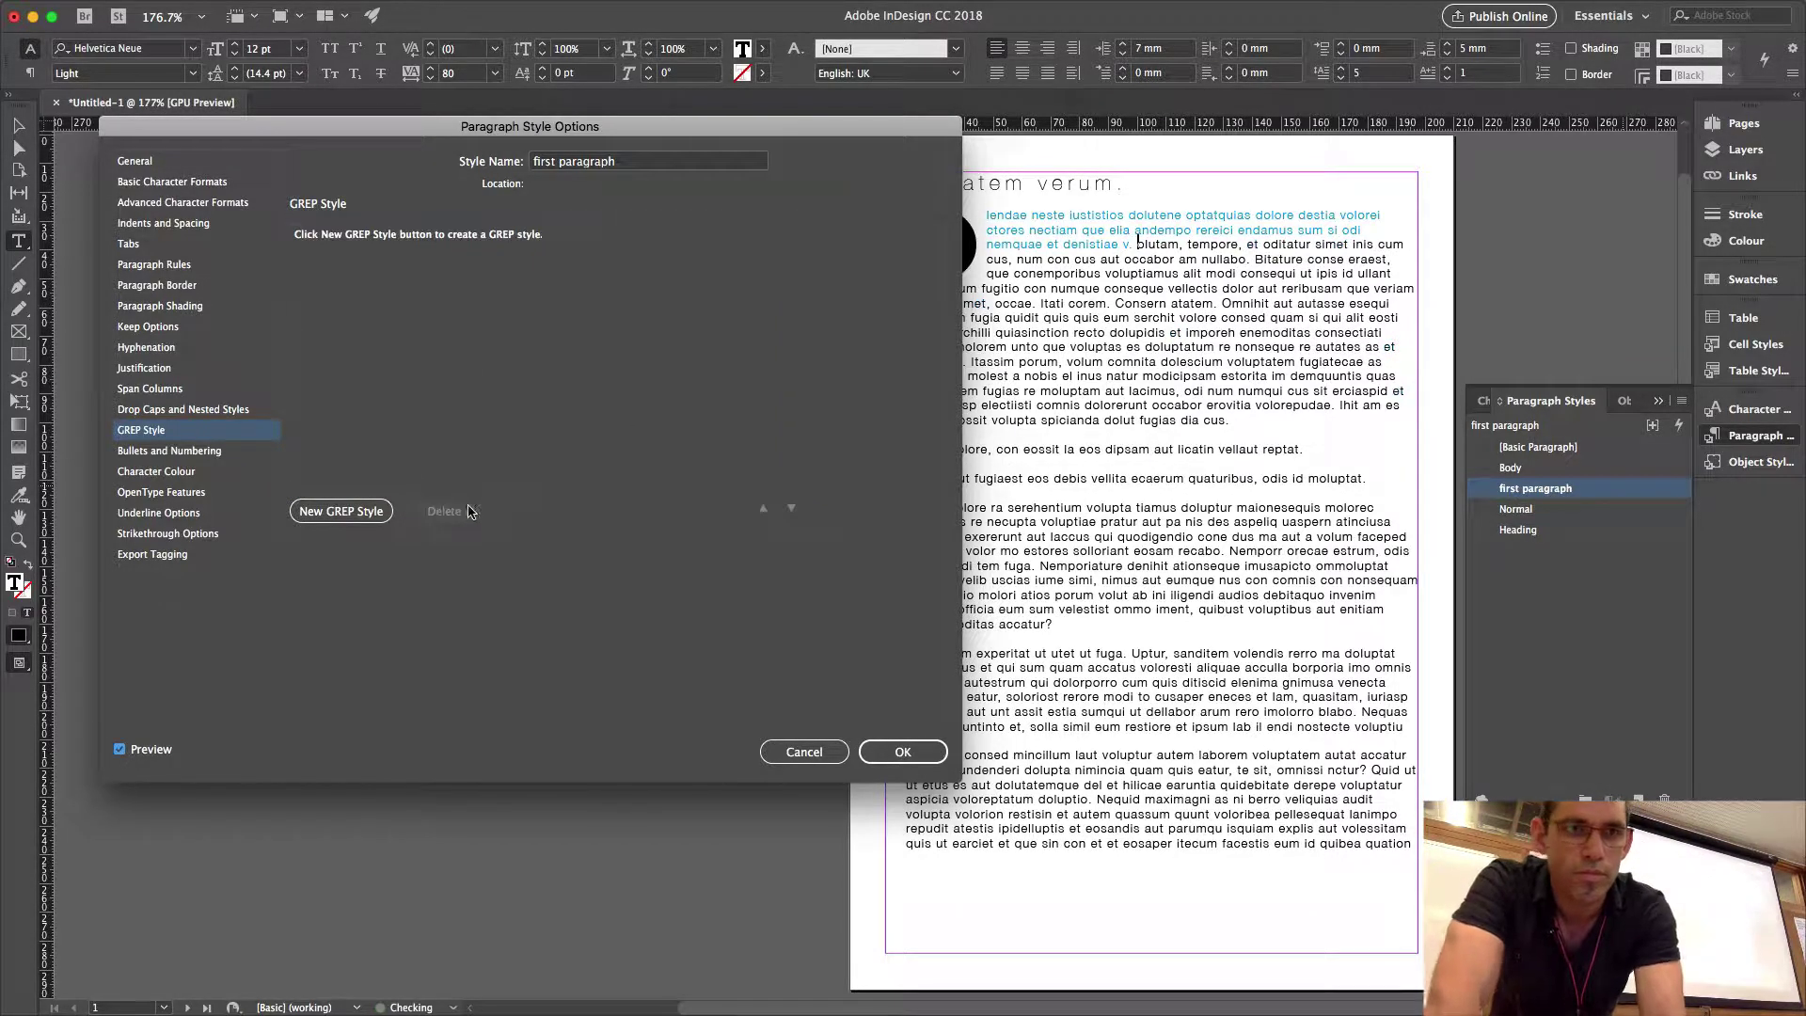
left_click(194, 451)
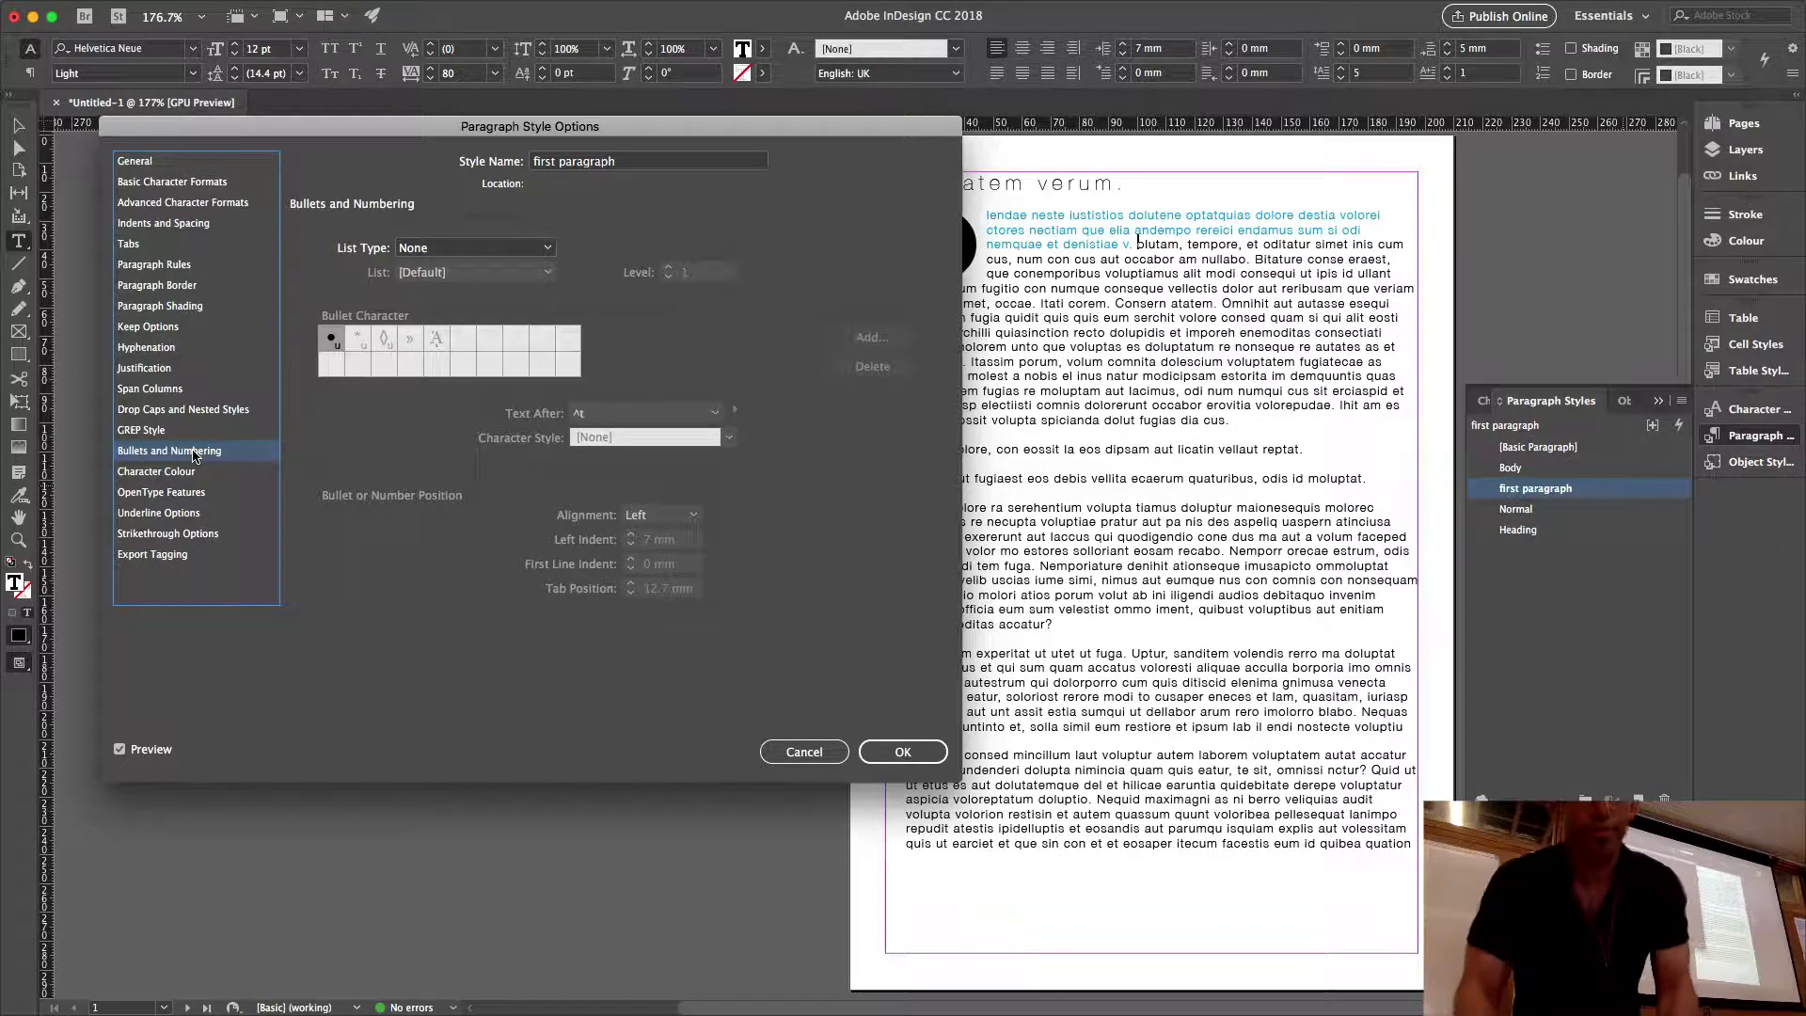
left_click(520, 248)
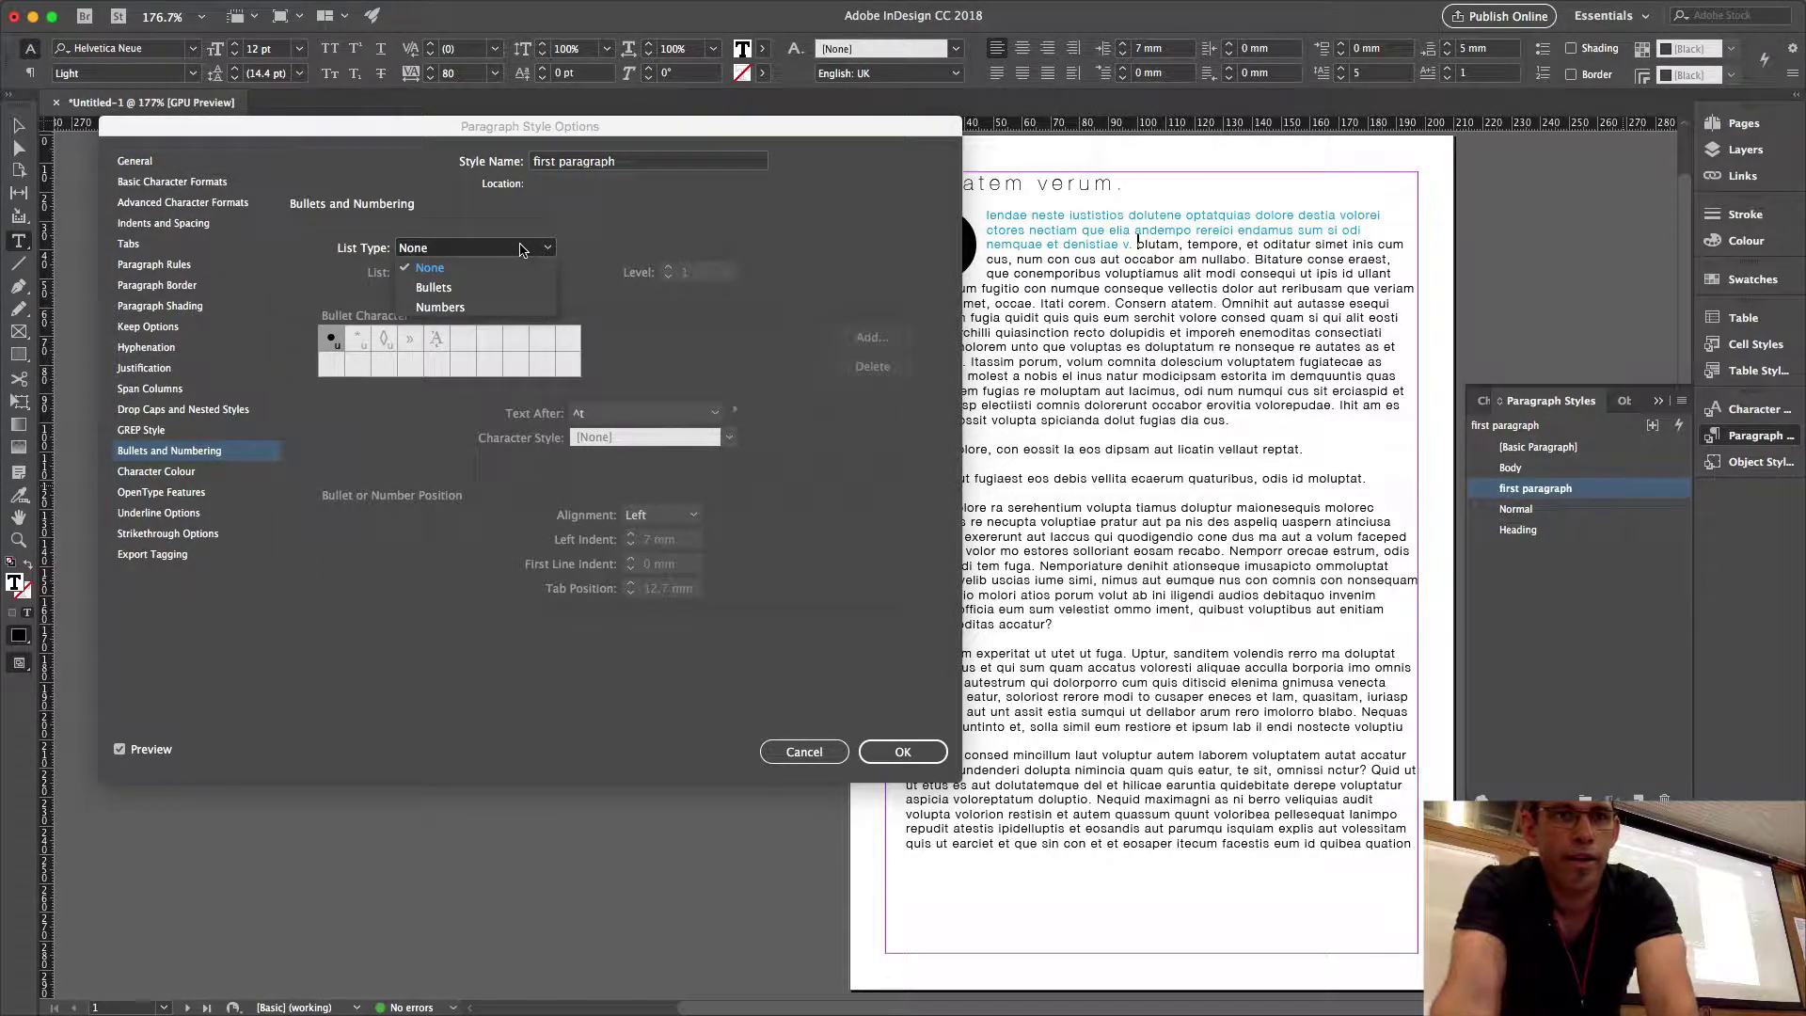
left_click(527, 248)
left_click(902, 752)
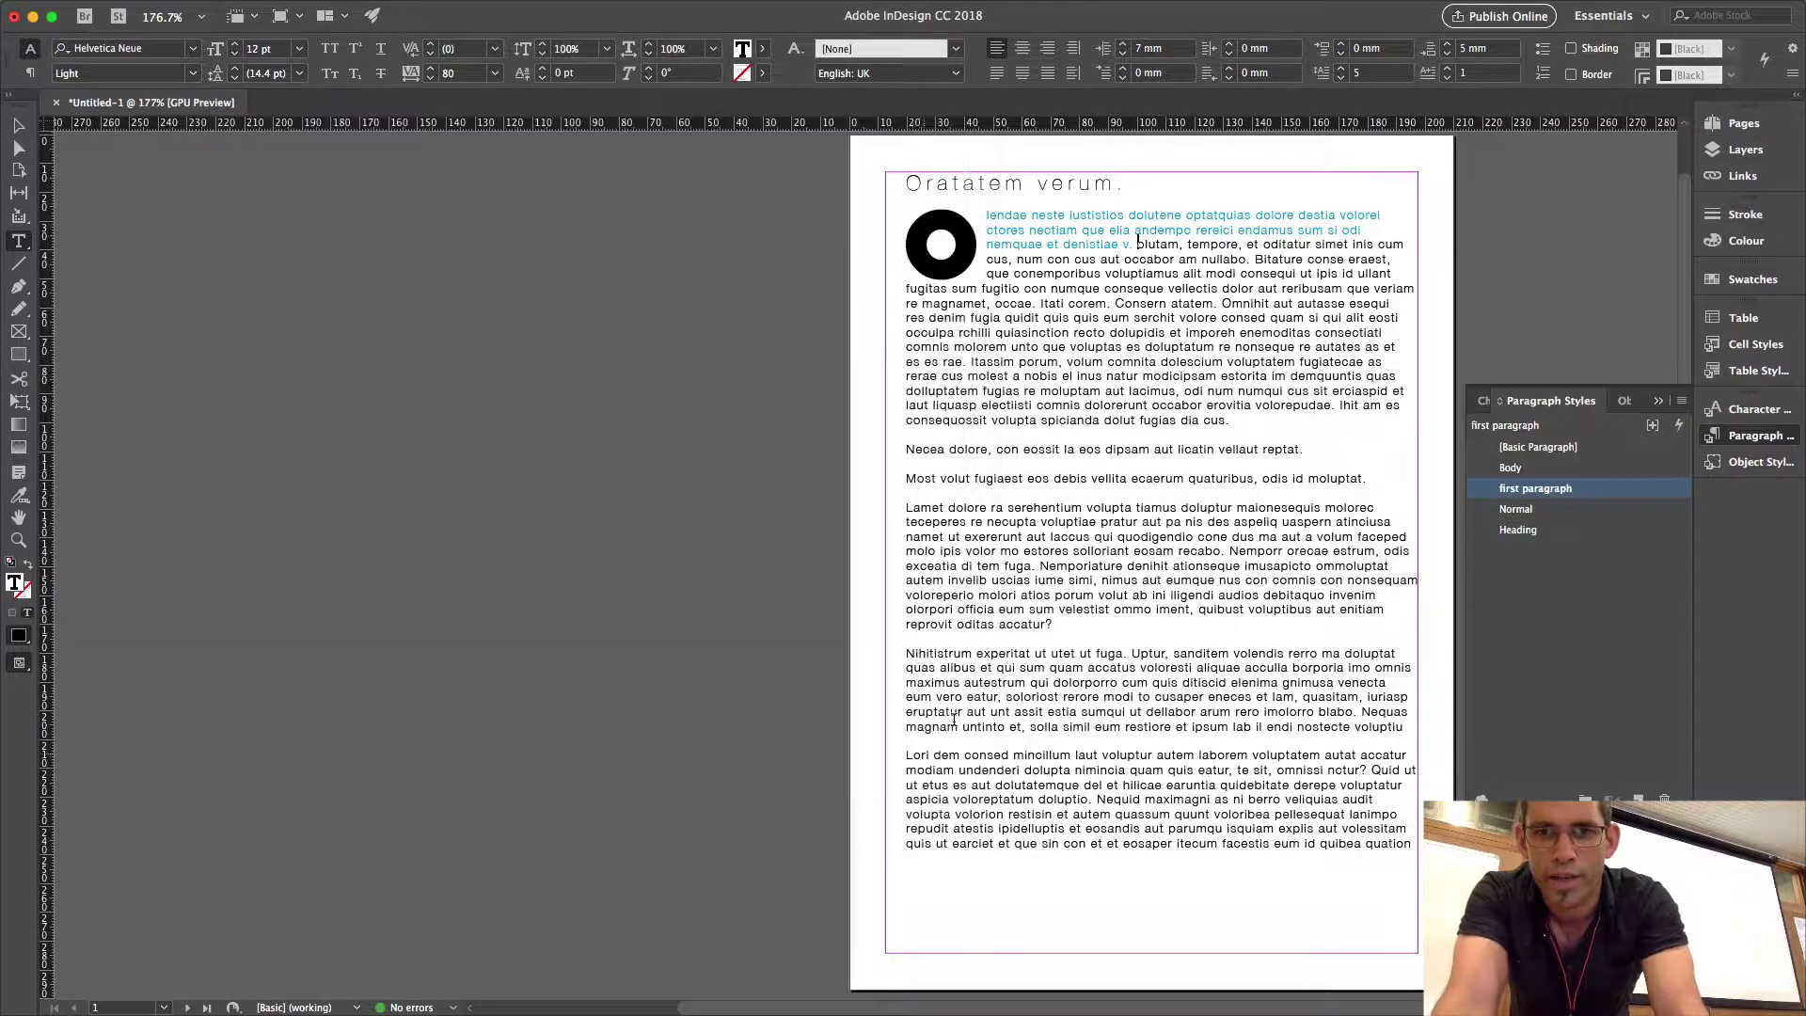
Add three first names as separate paragraphs after the paragraph ending "reprovit oditas accatur?", followed by an empty line.
left_click(1058, 625)
key("Return")
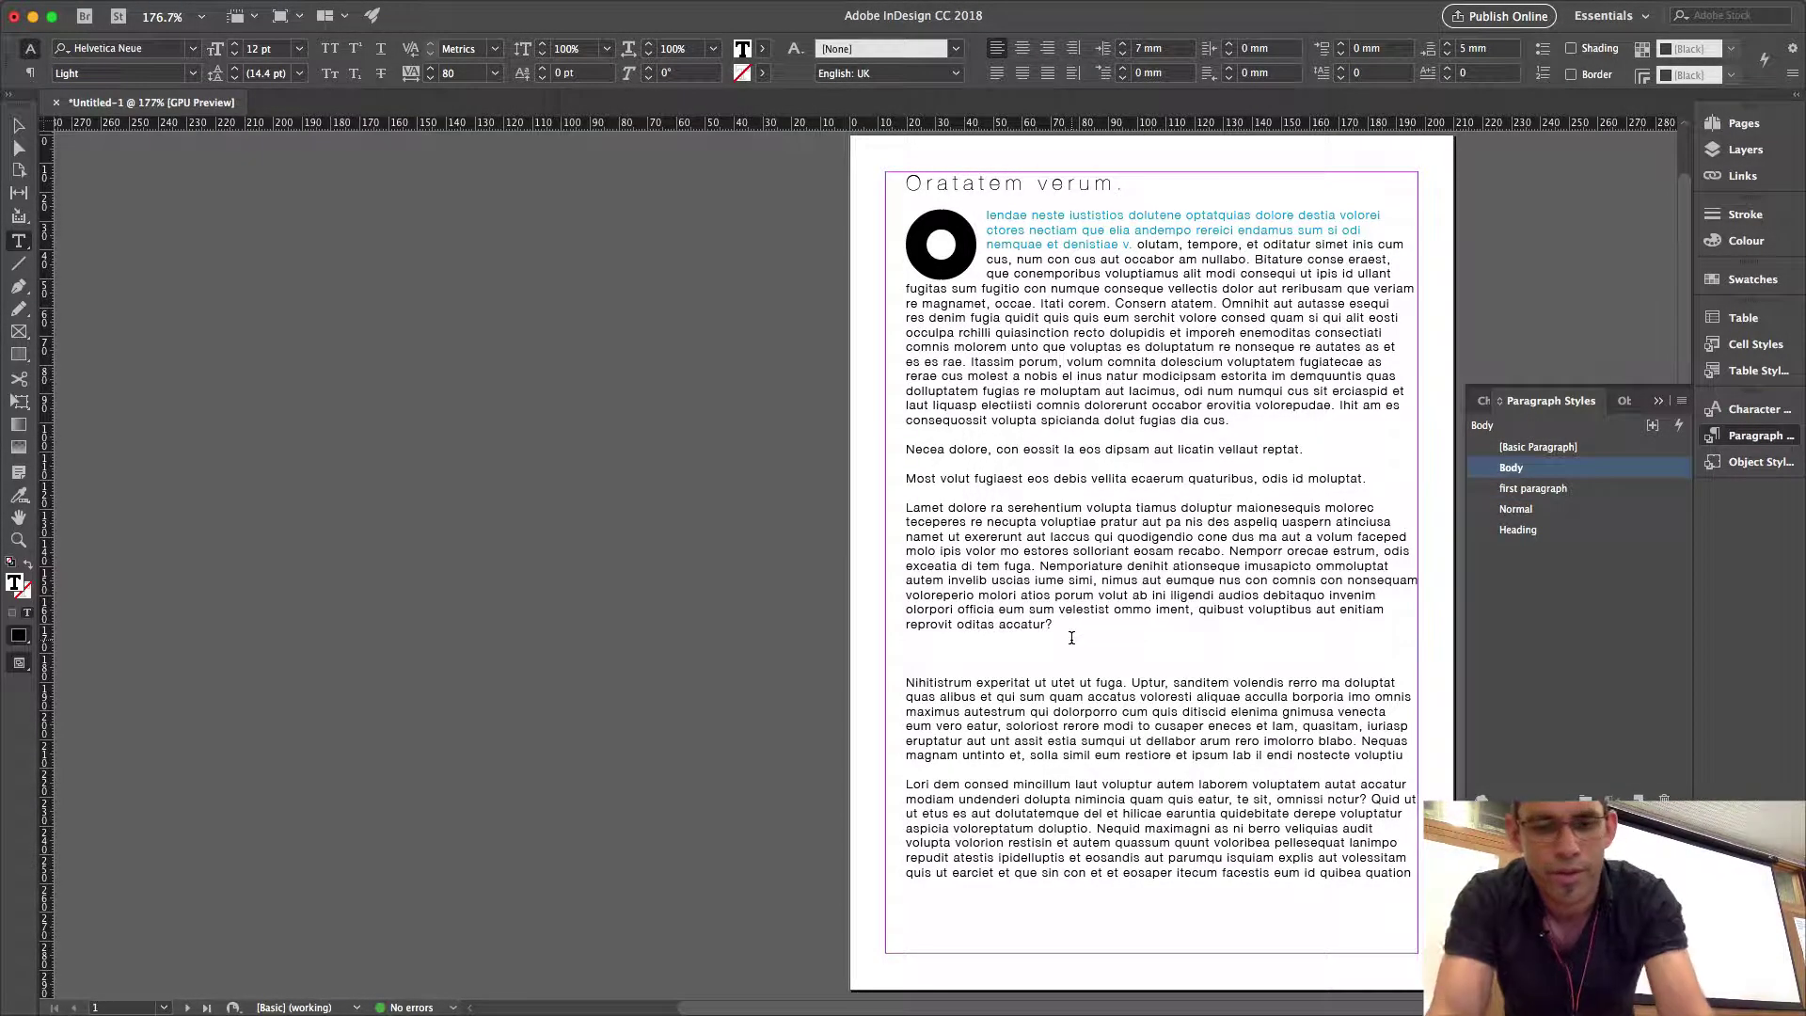
type("fred")
key("Return")
type("b")
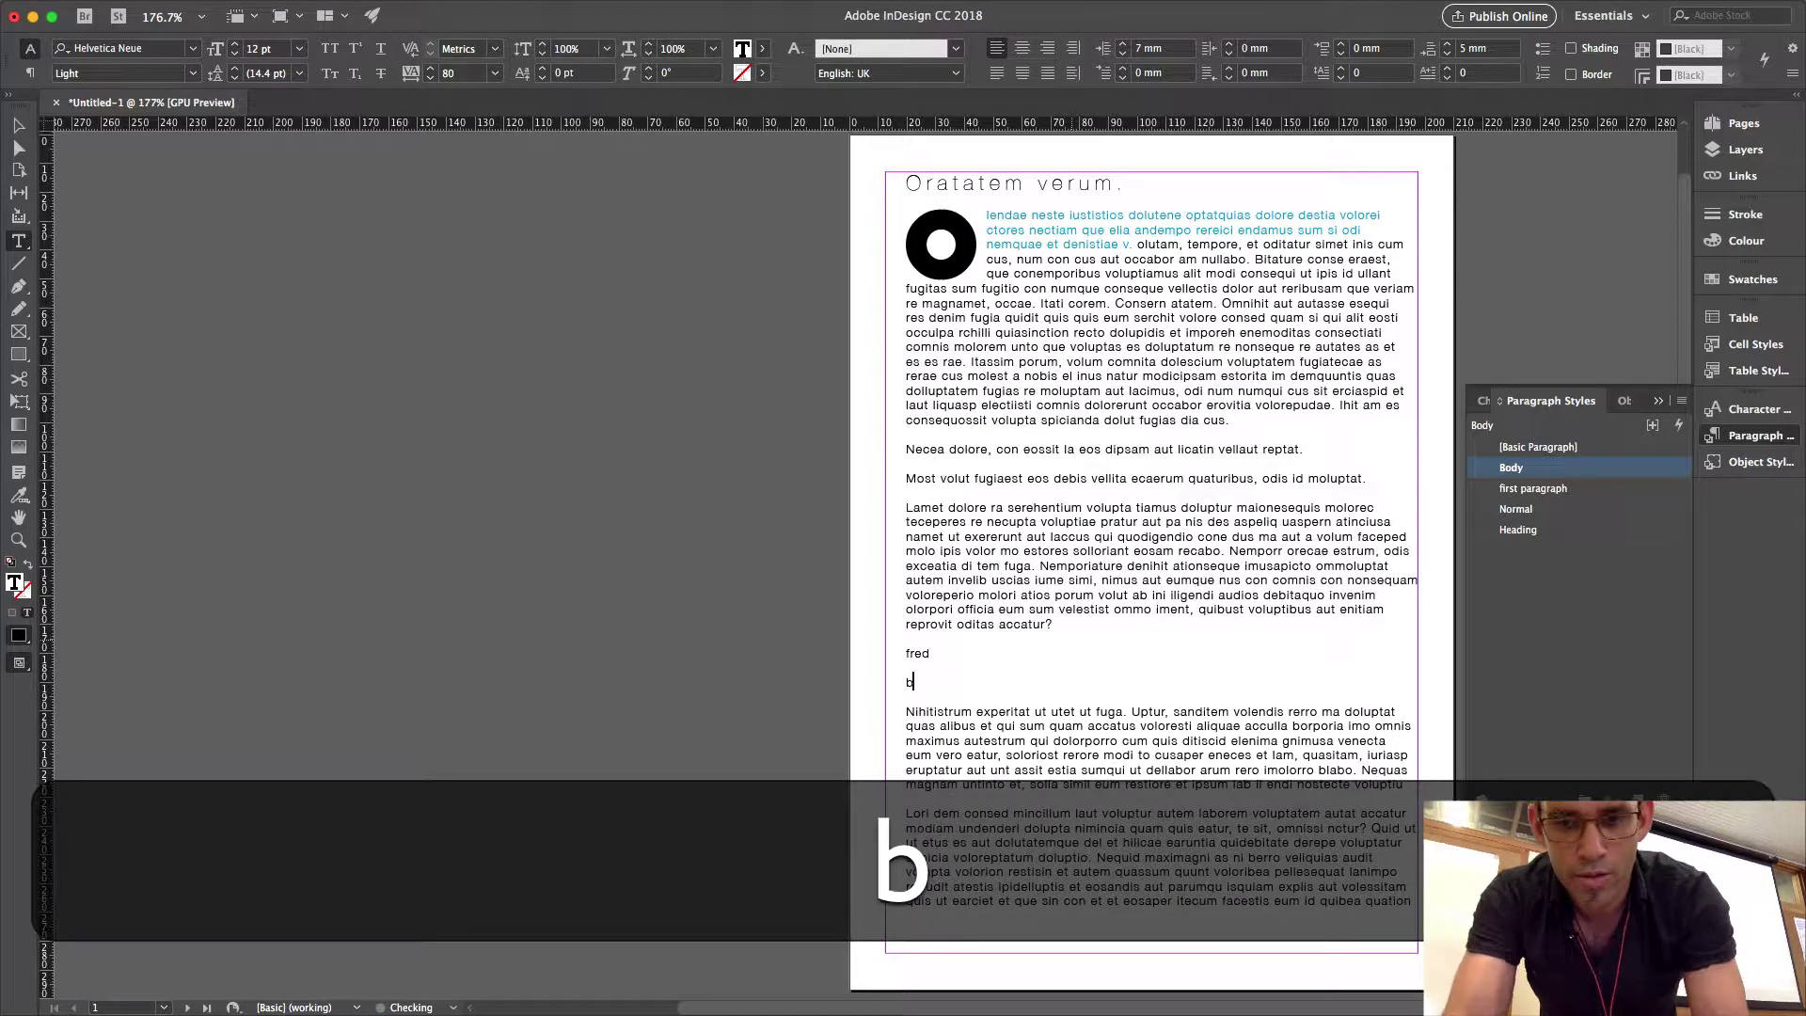
type("ob")
key("Return")
type("h")
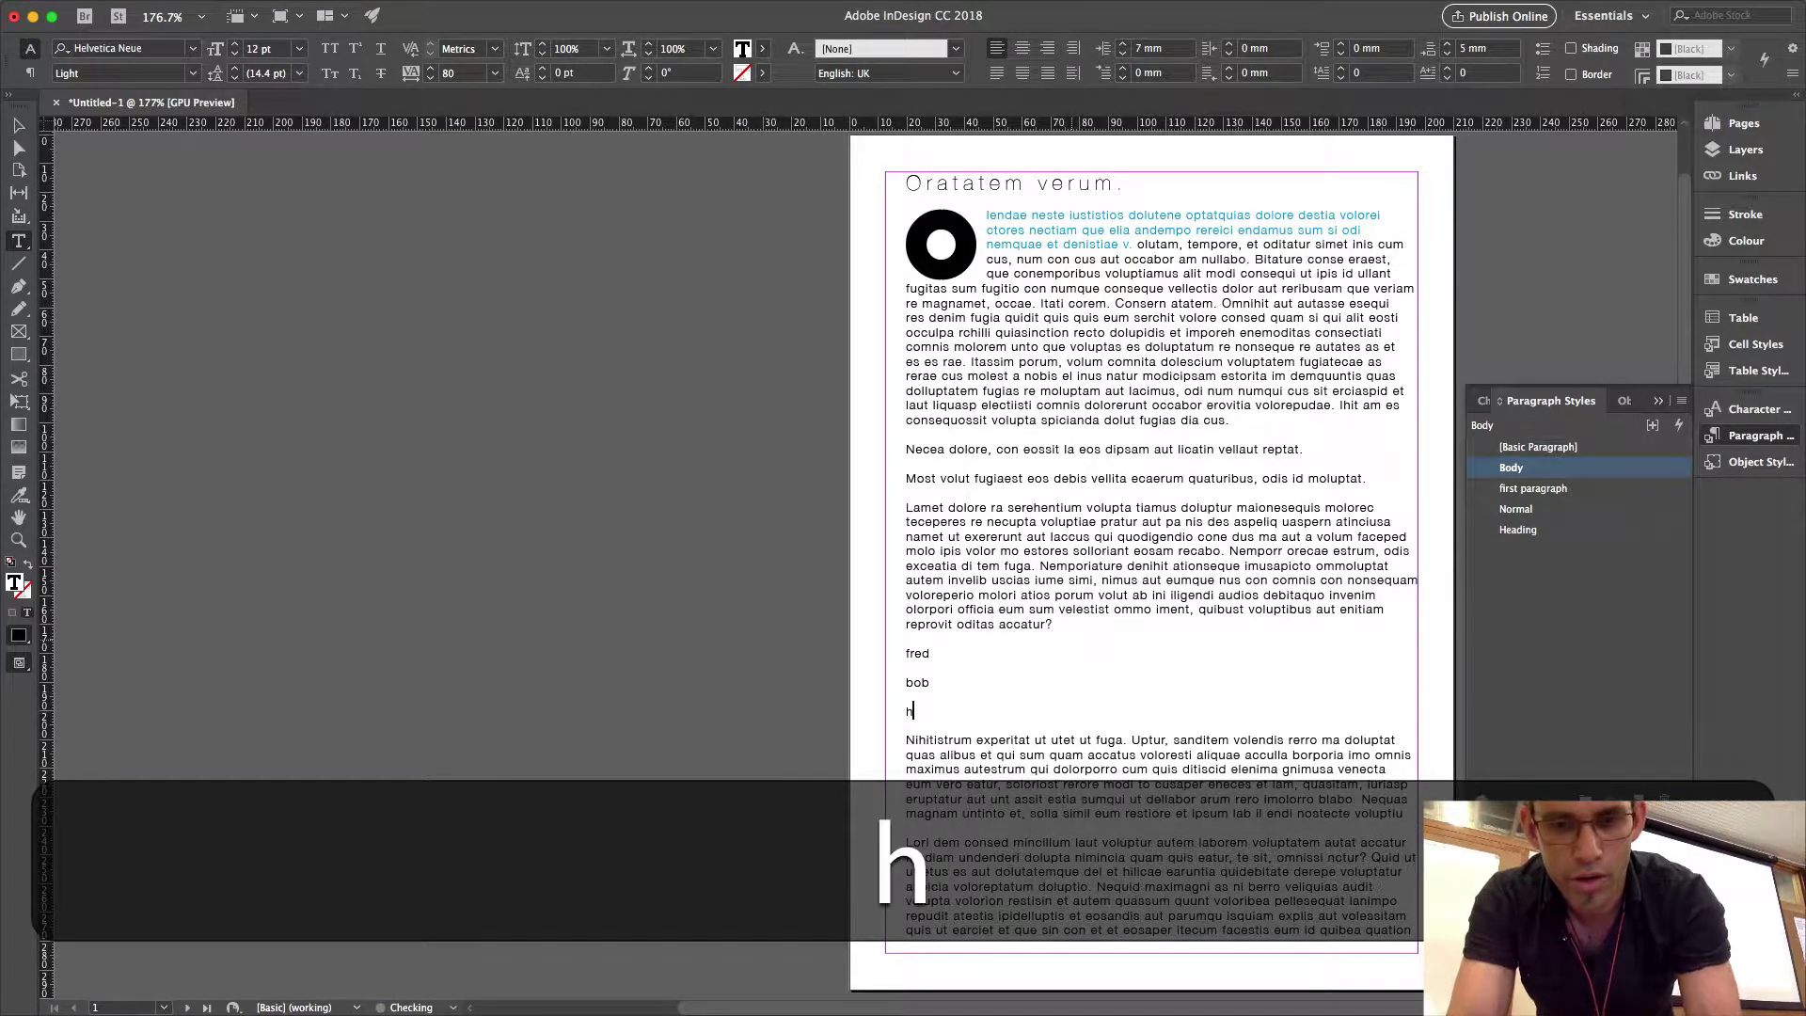
type("enry")
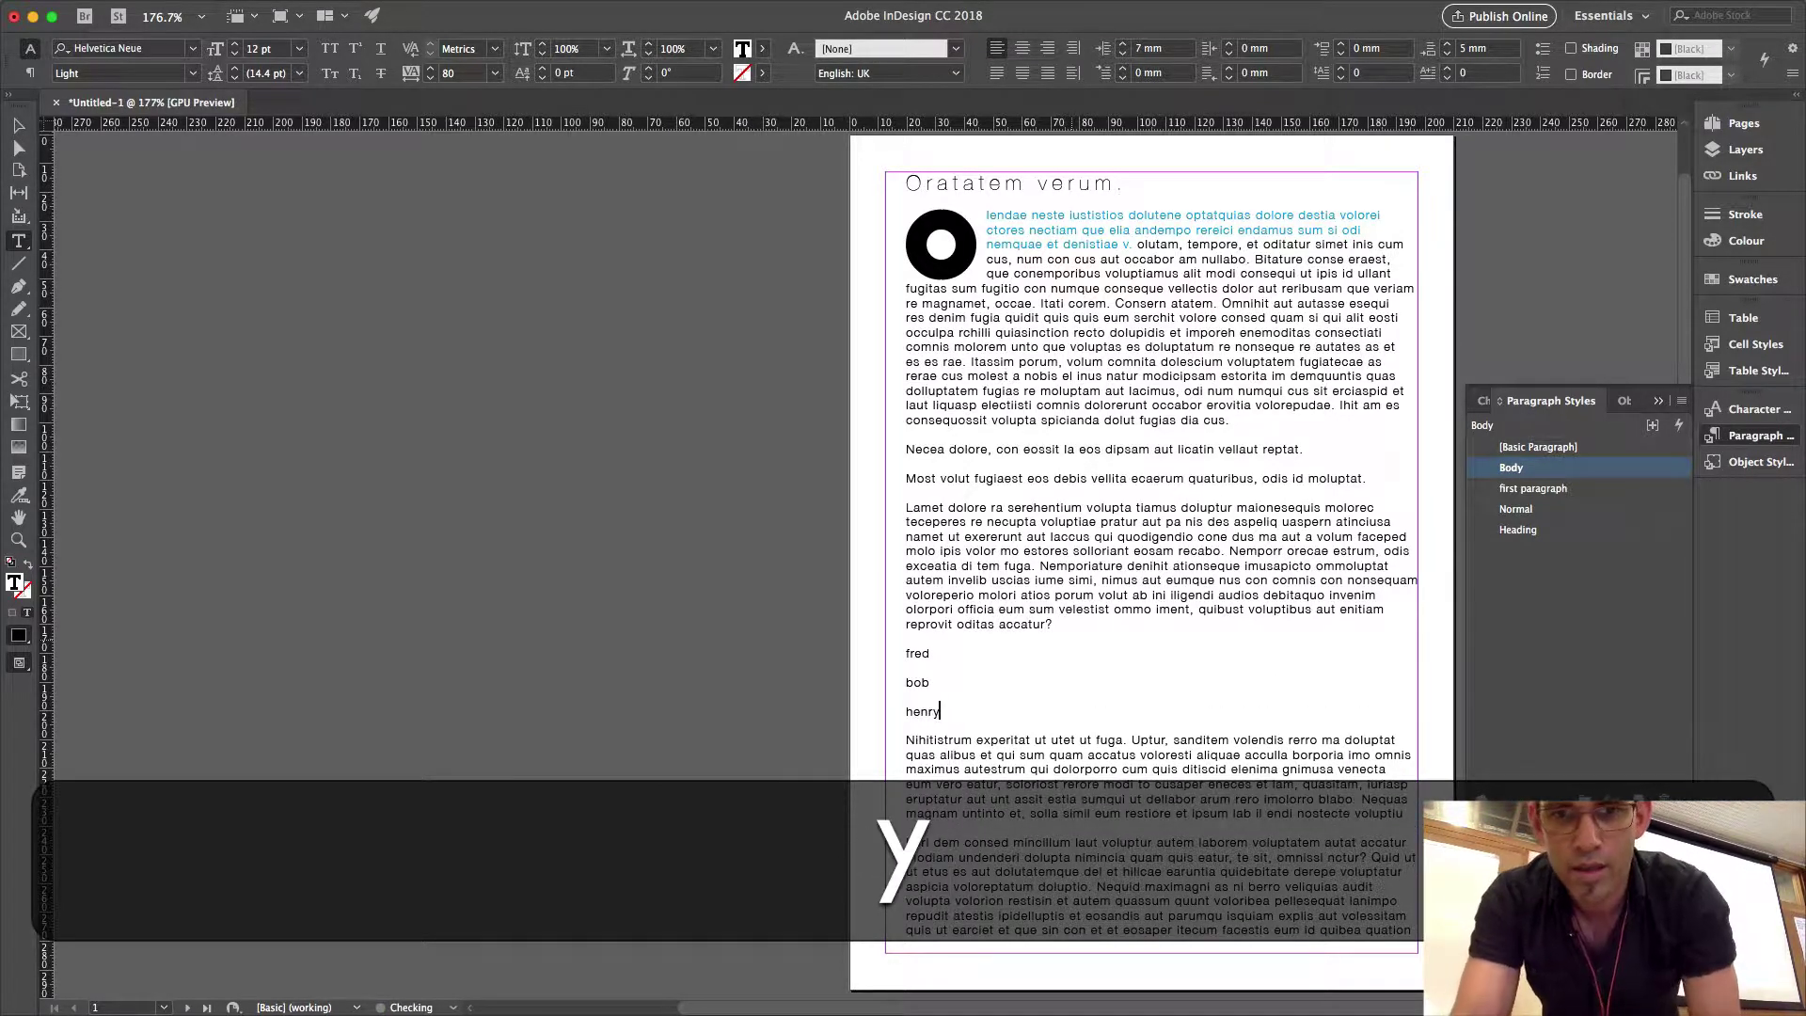
key("Return")
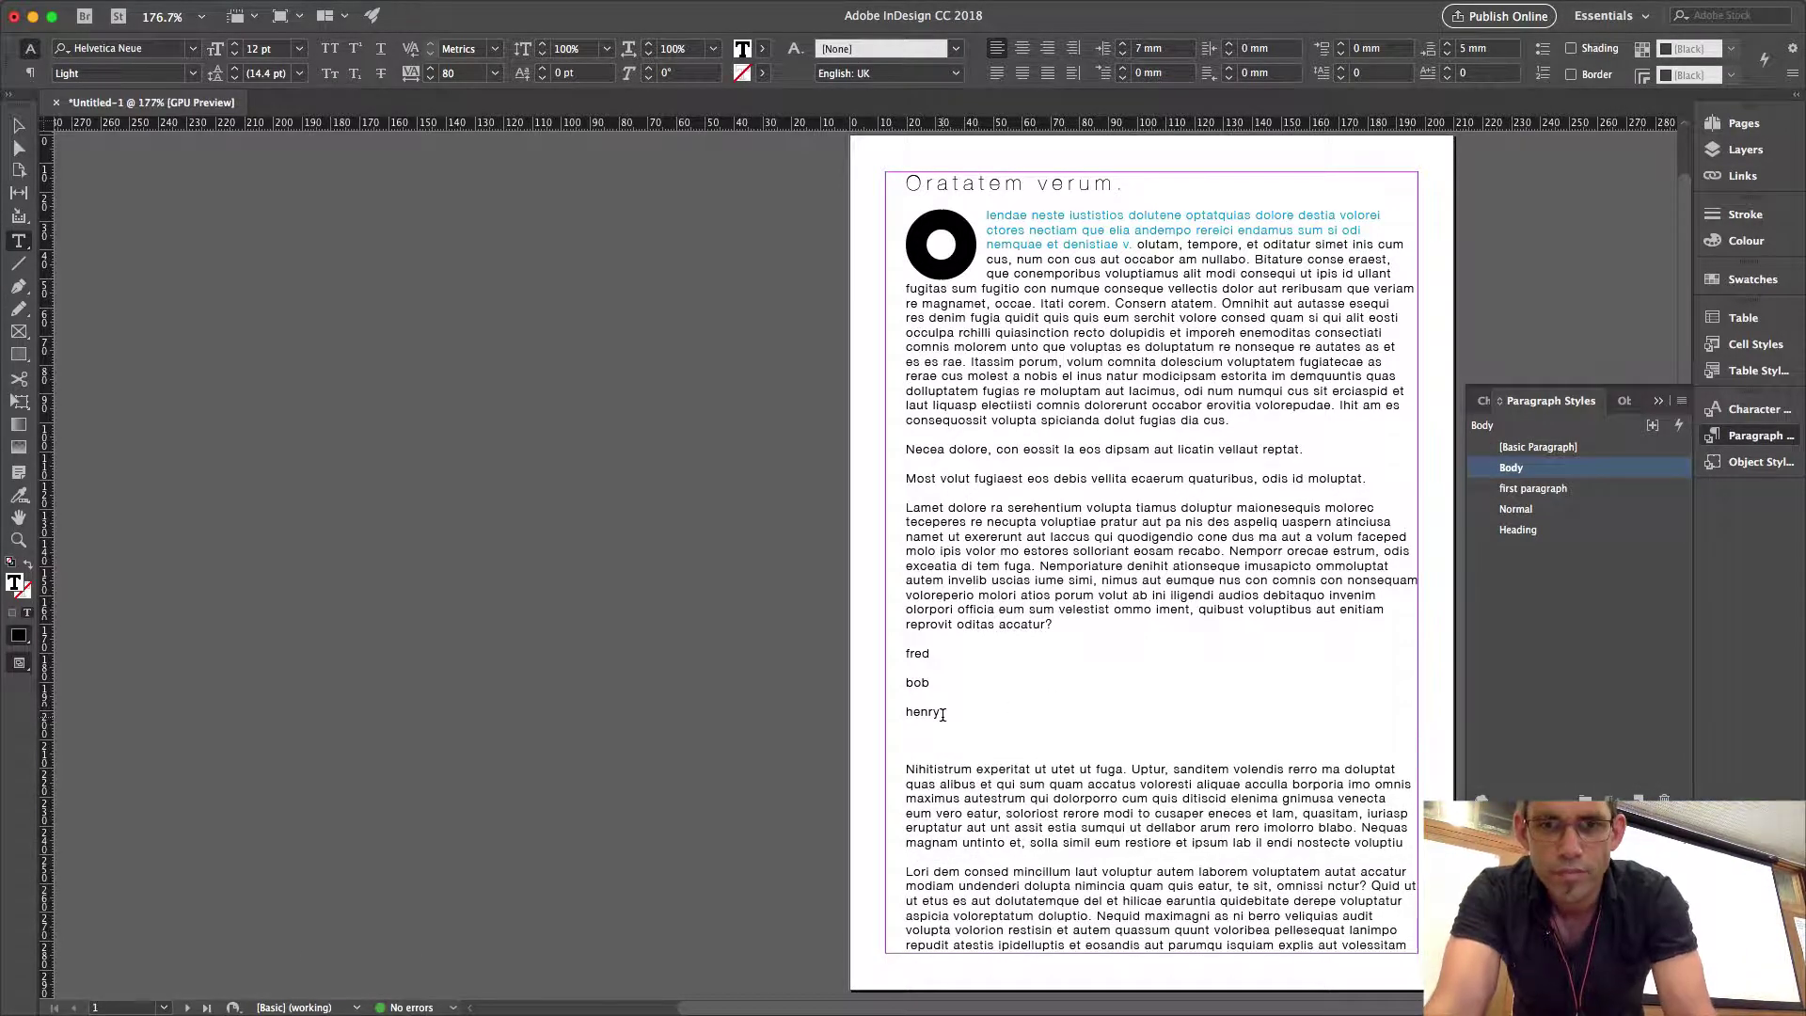
Create a new paragraph style based on Body, apply it to the three name lines and open its options.
left_click_drag(939, 711, 904, 653)
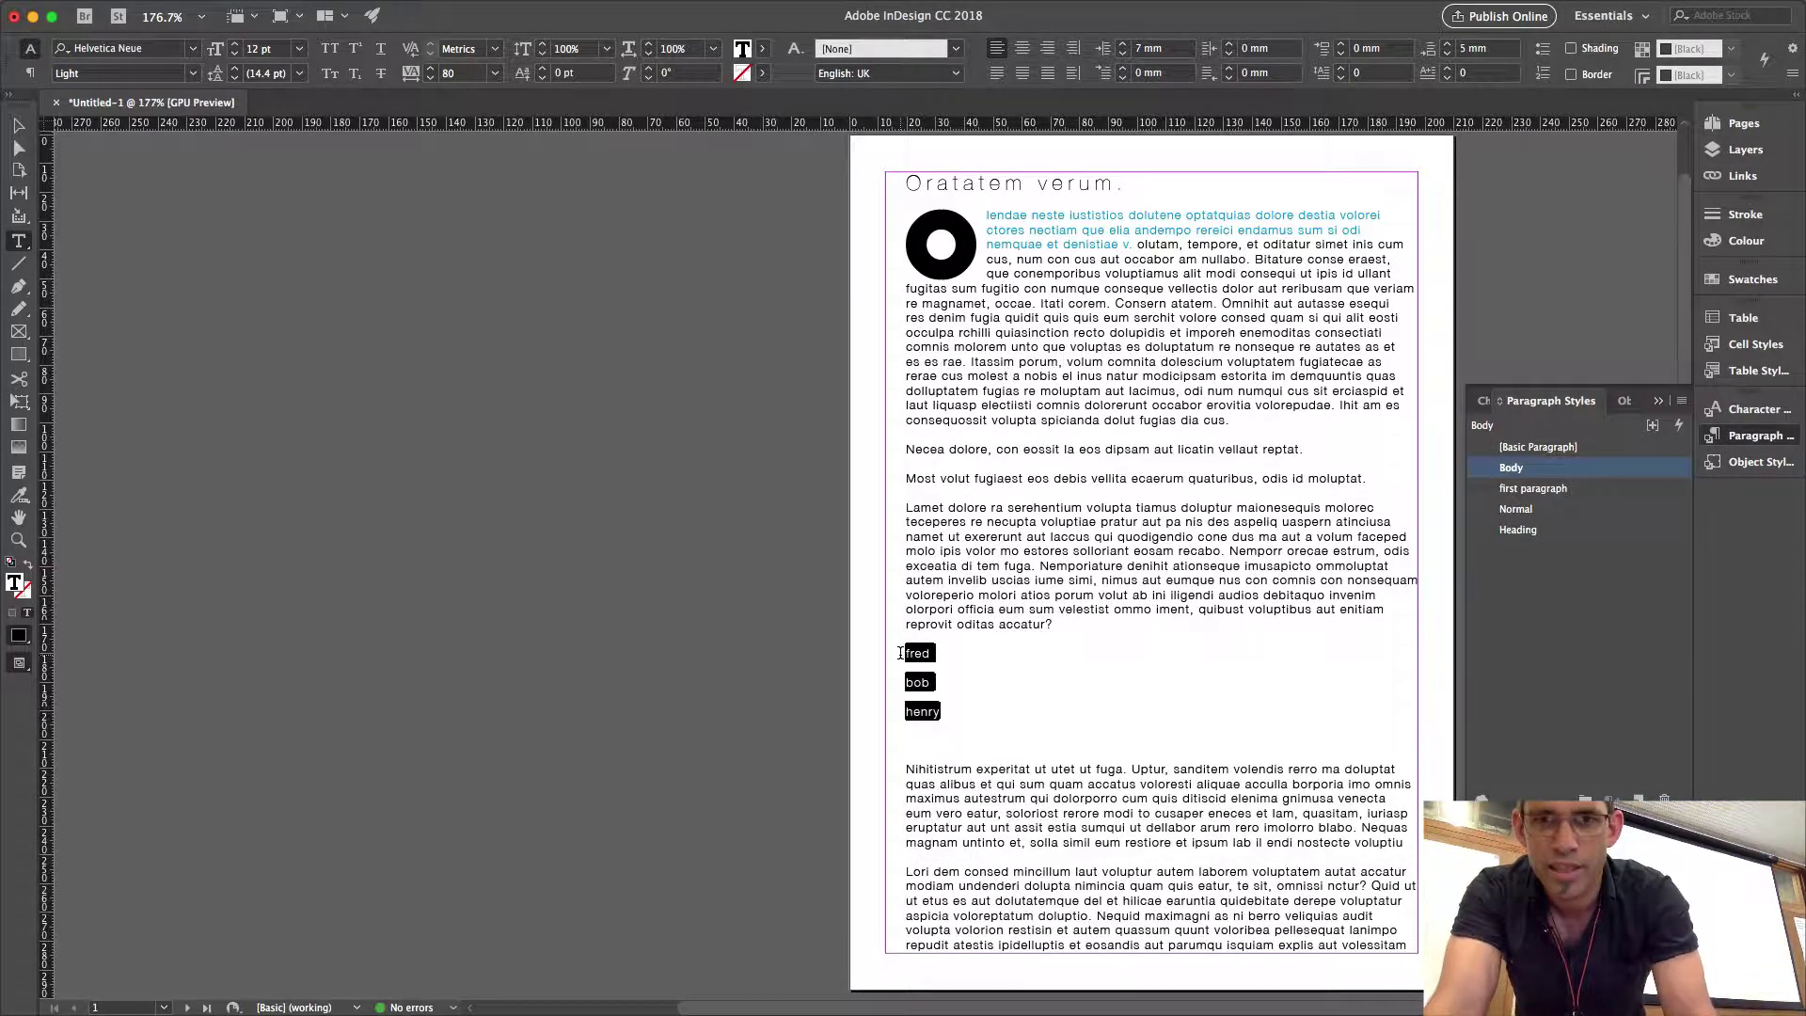
left_click(1638, 798)
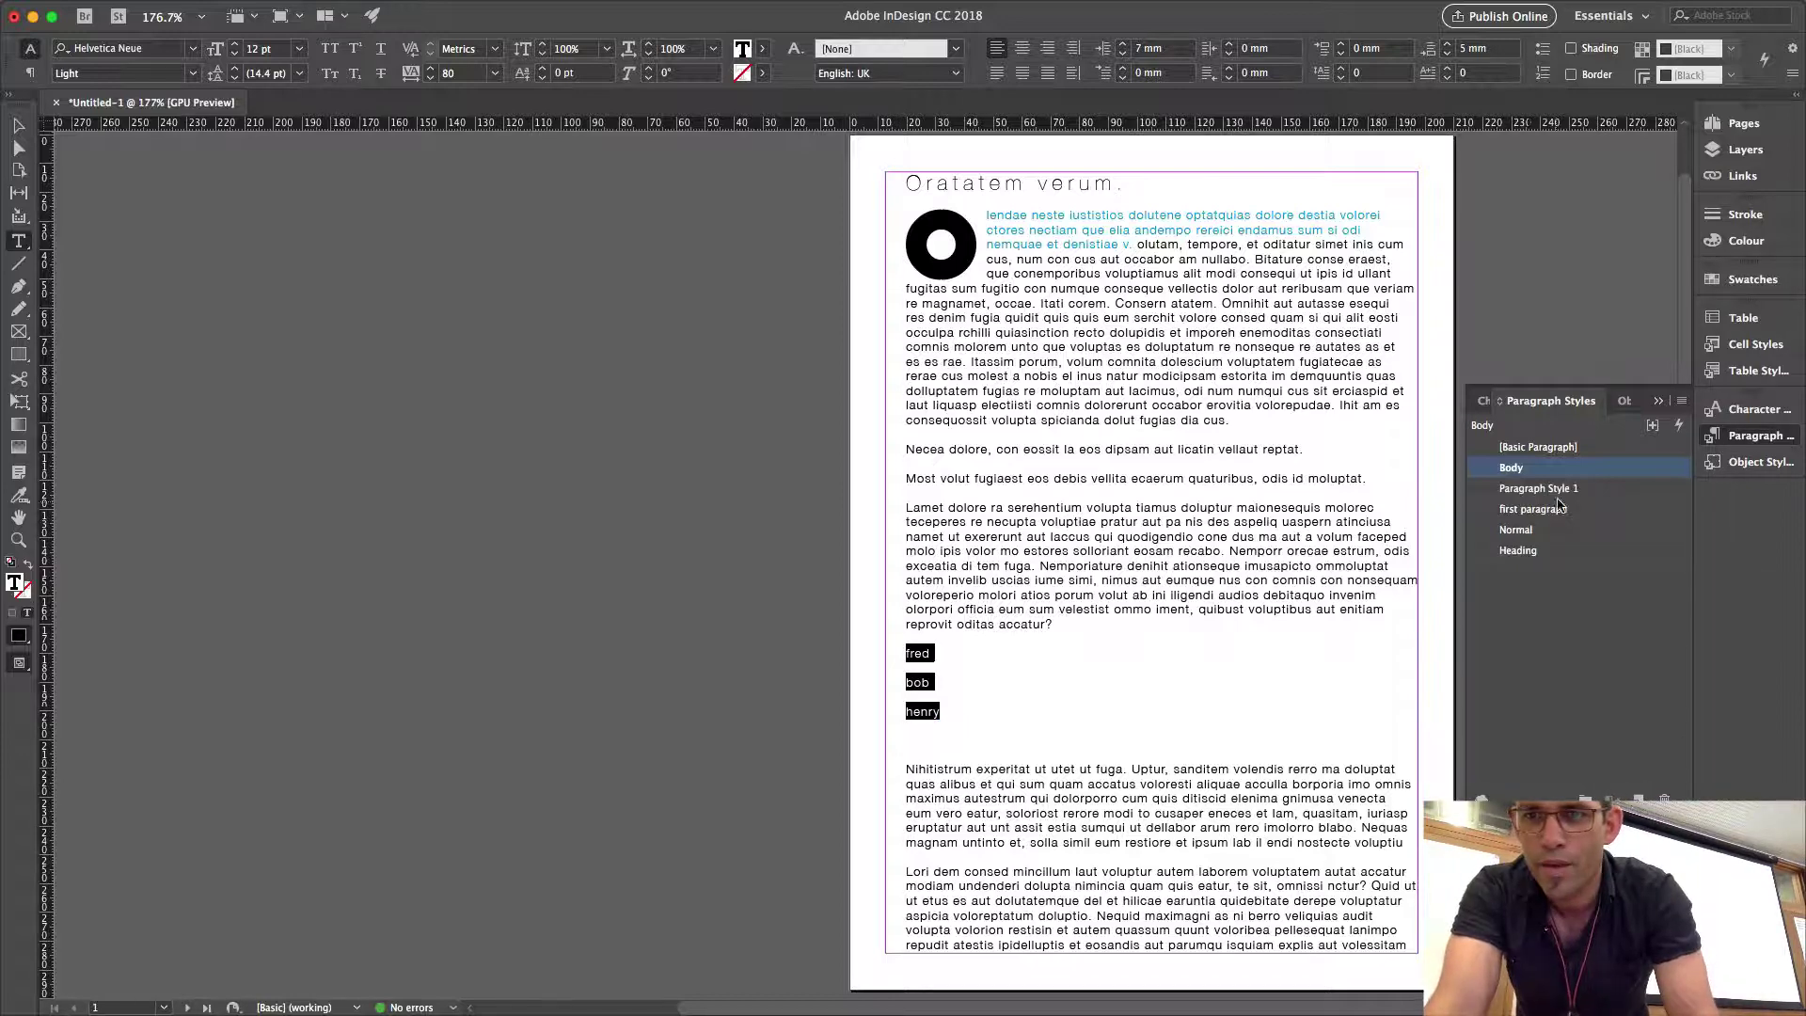
left_click(1606, 491)
double_click(1606, 491)
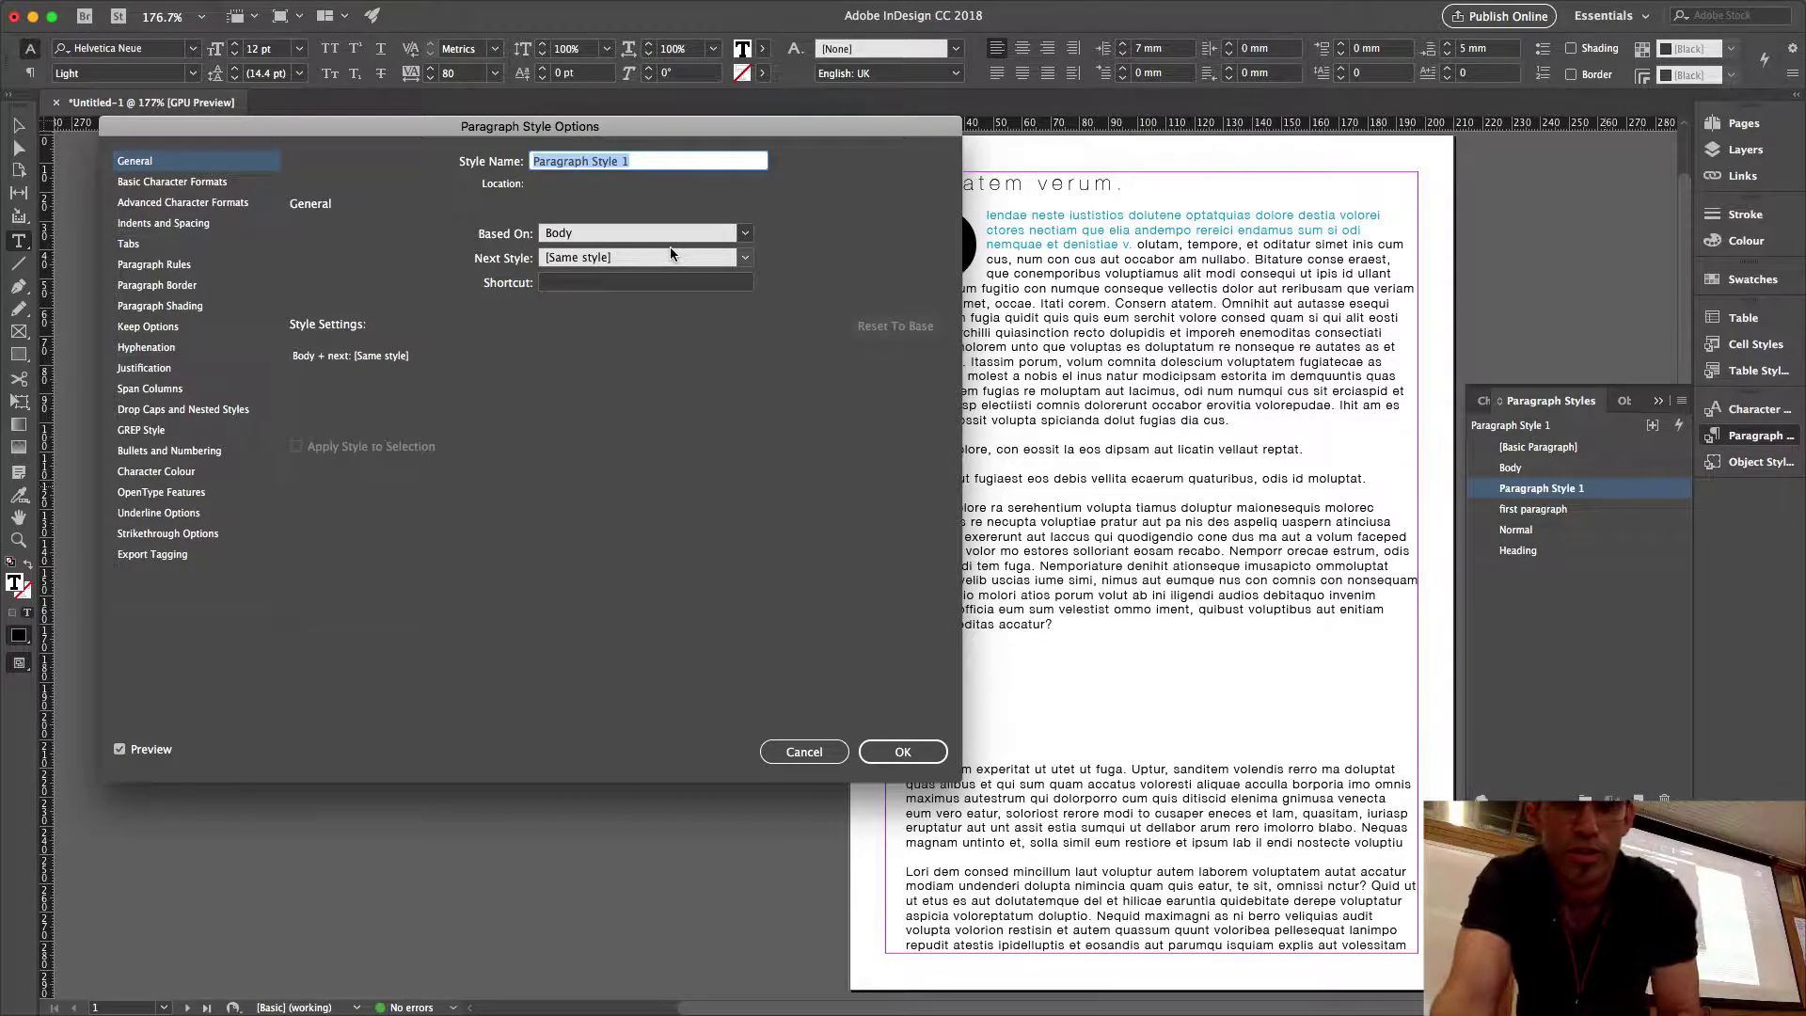
Move the options dialog clear of the name lines and set Paragraph Style 1's list type to Bullets.
left_click_drag(382, 123, 276, 145)
left_click(395, 451)
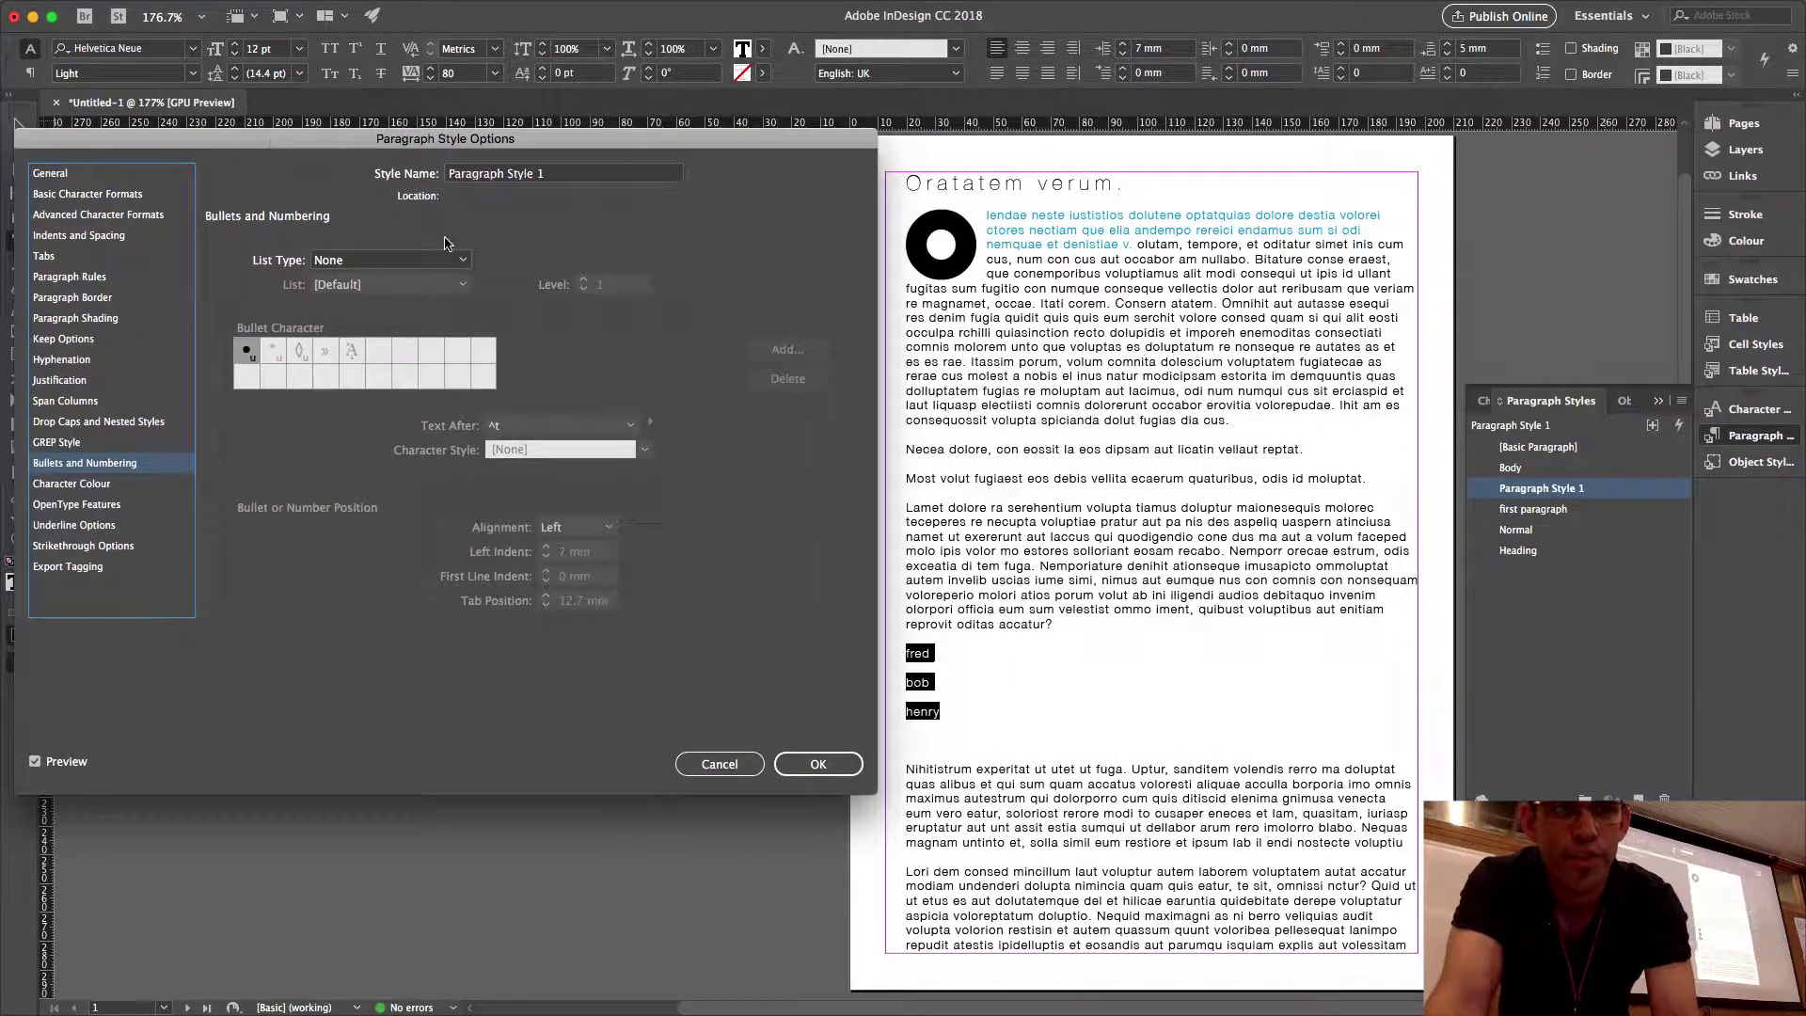
left_click(459, 261)
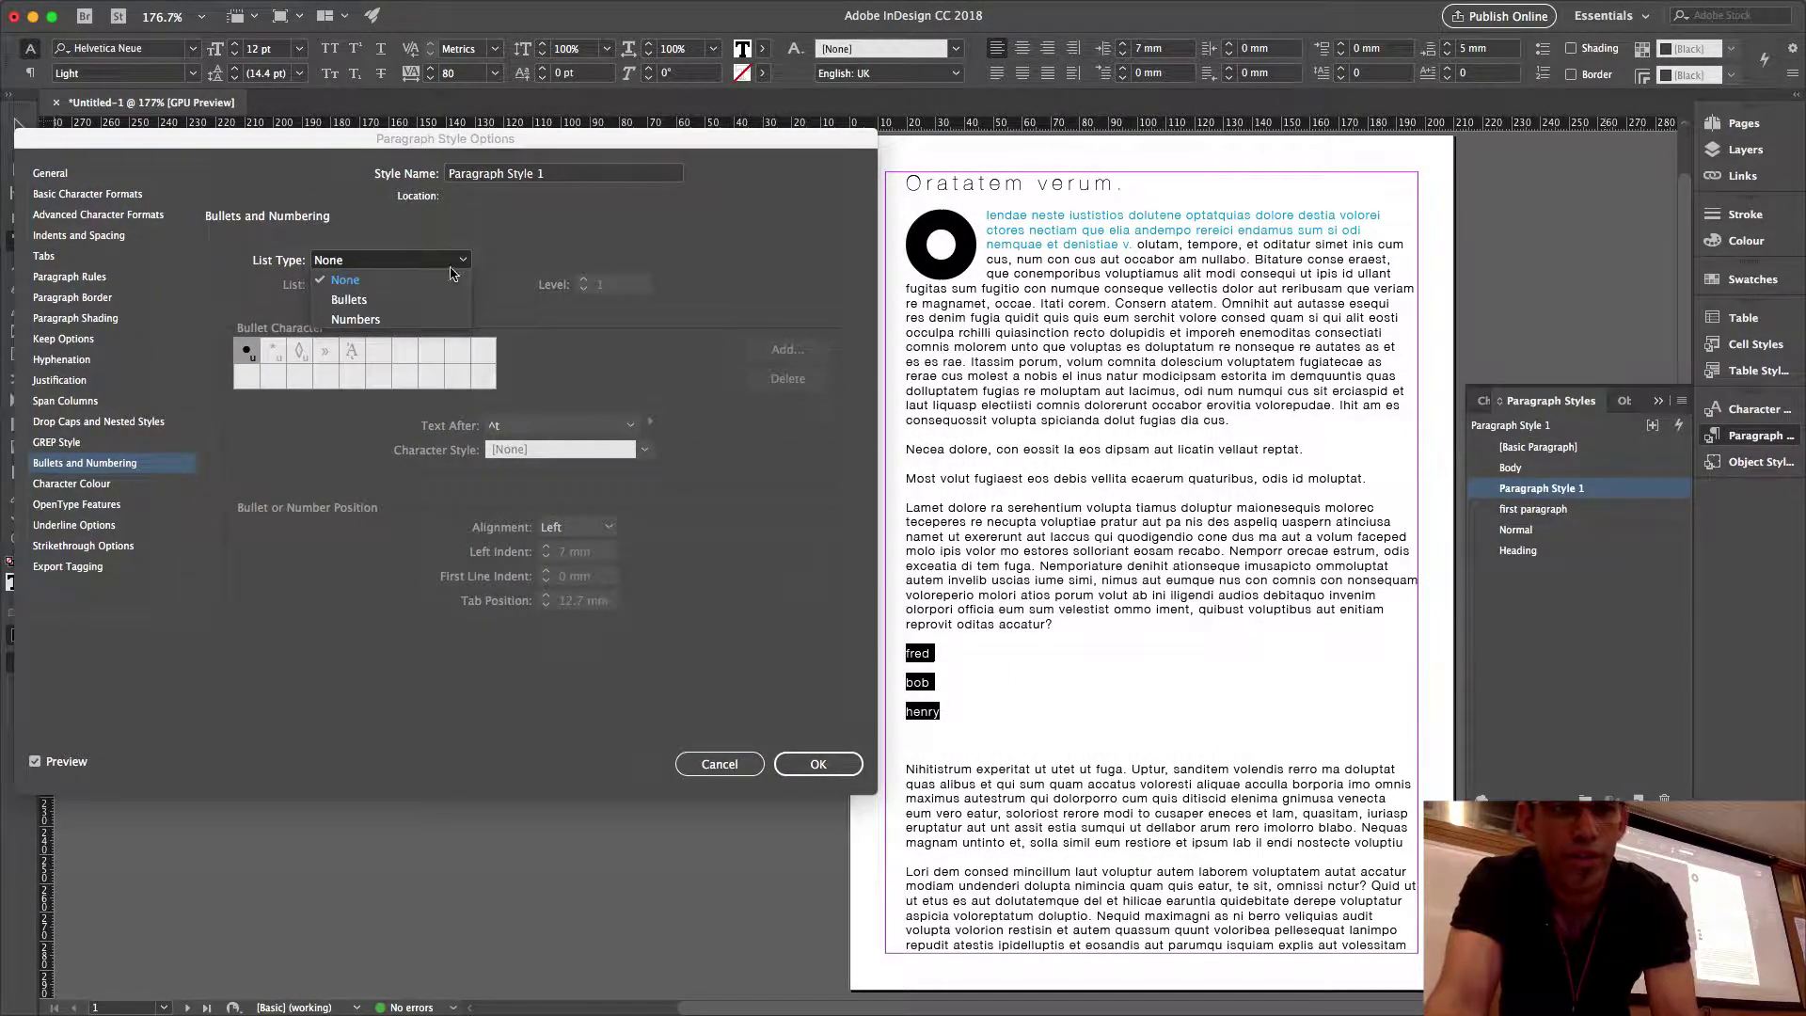
left_click(404, 301)
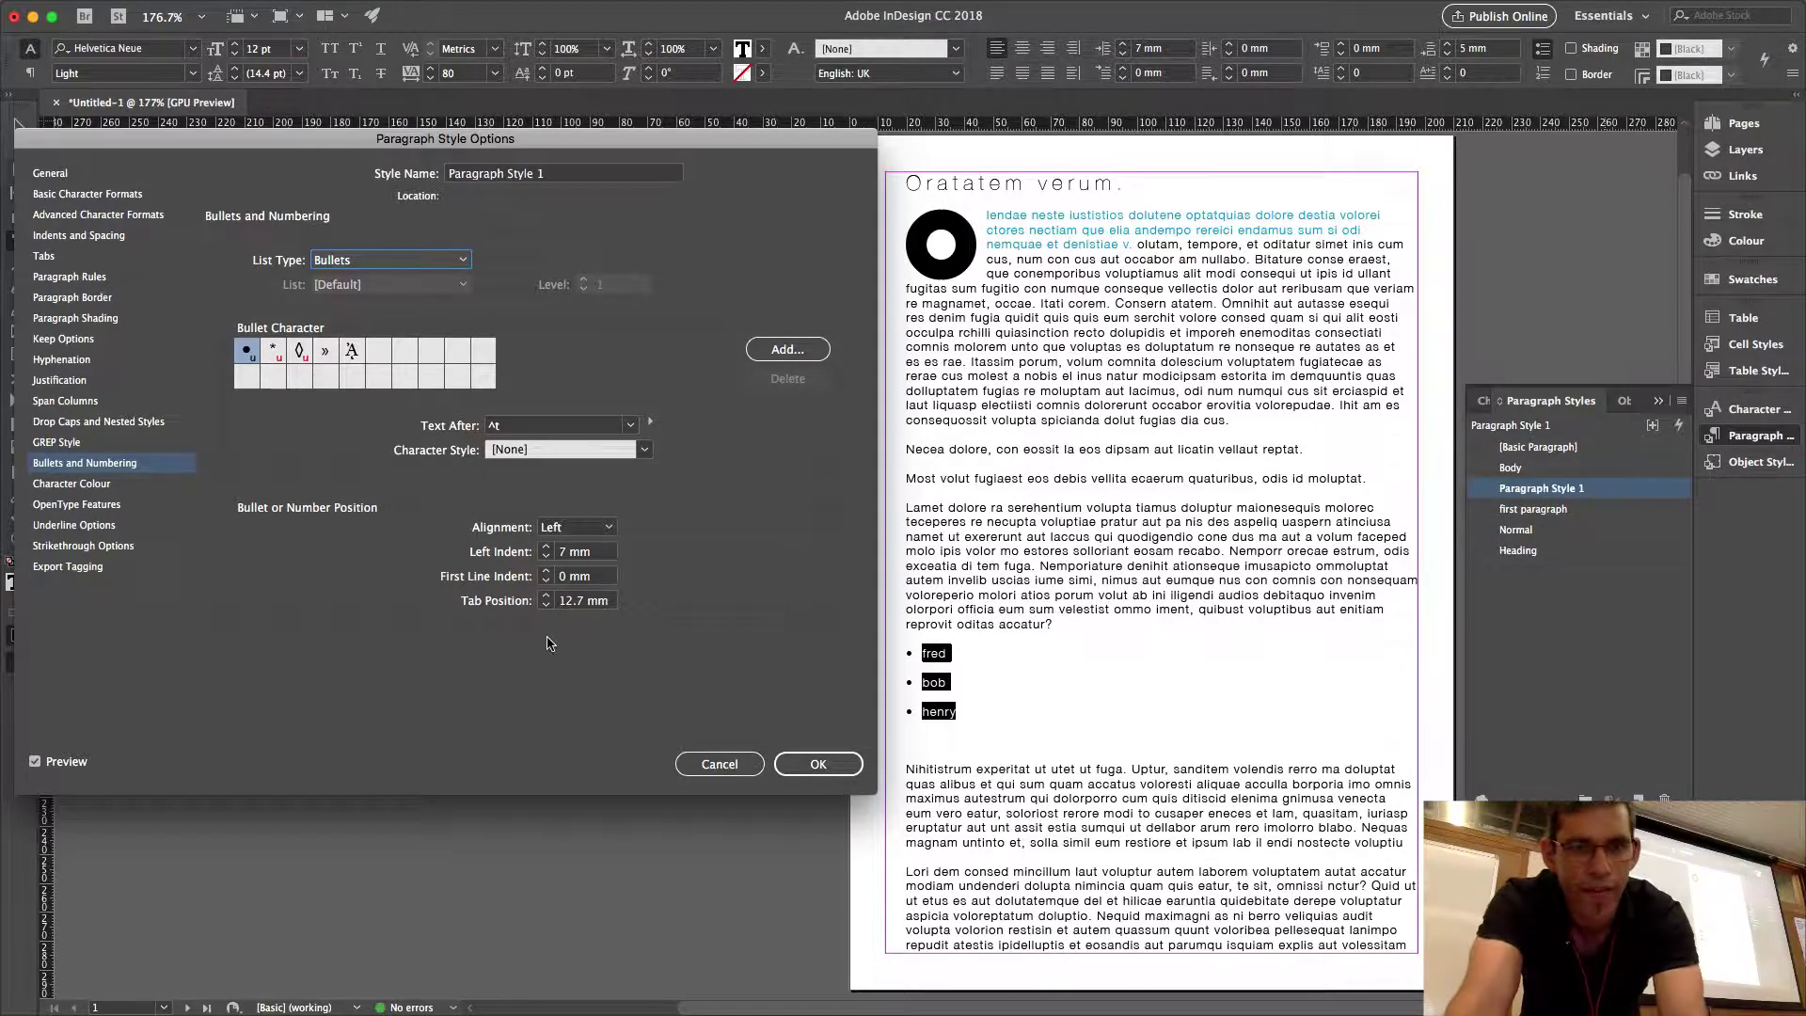
Set the left indent of Paragraph Style 1 to 16 mm.
left_click(546, 548)
left_click(547, 556)
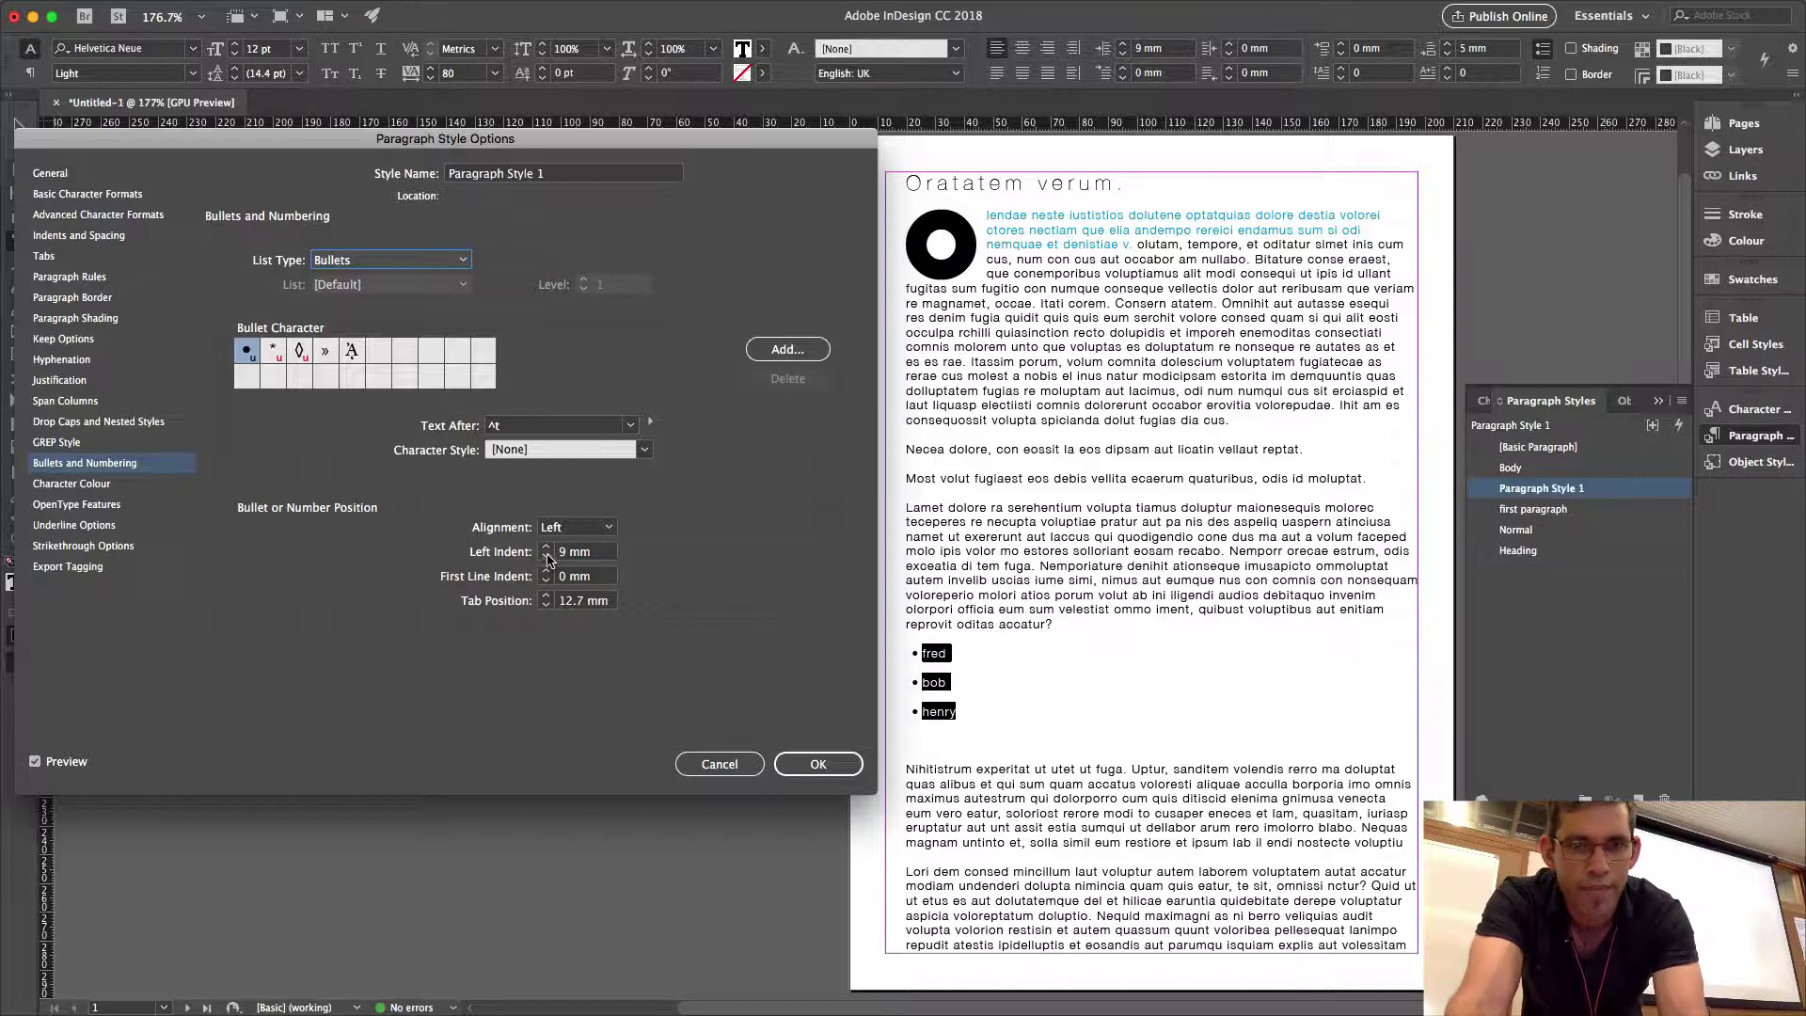
left_click(77, 237)
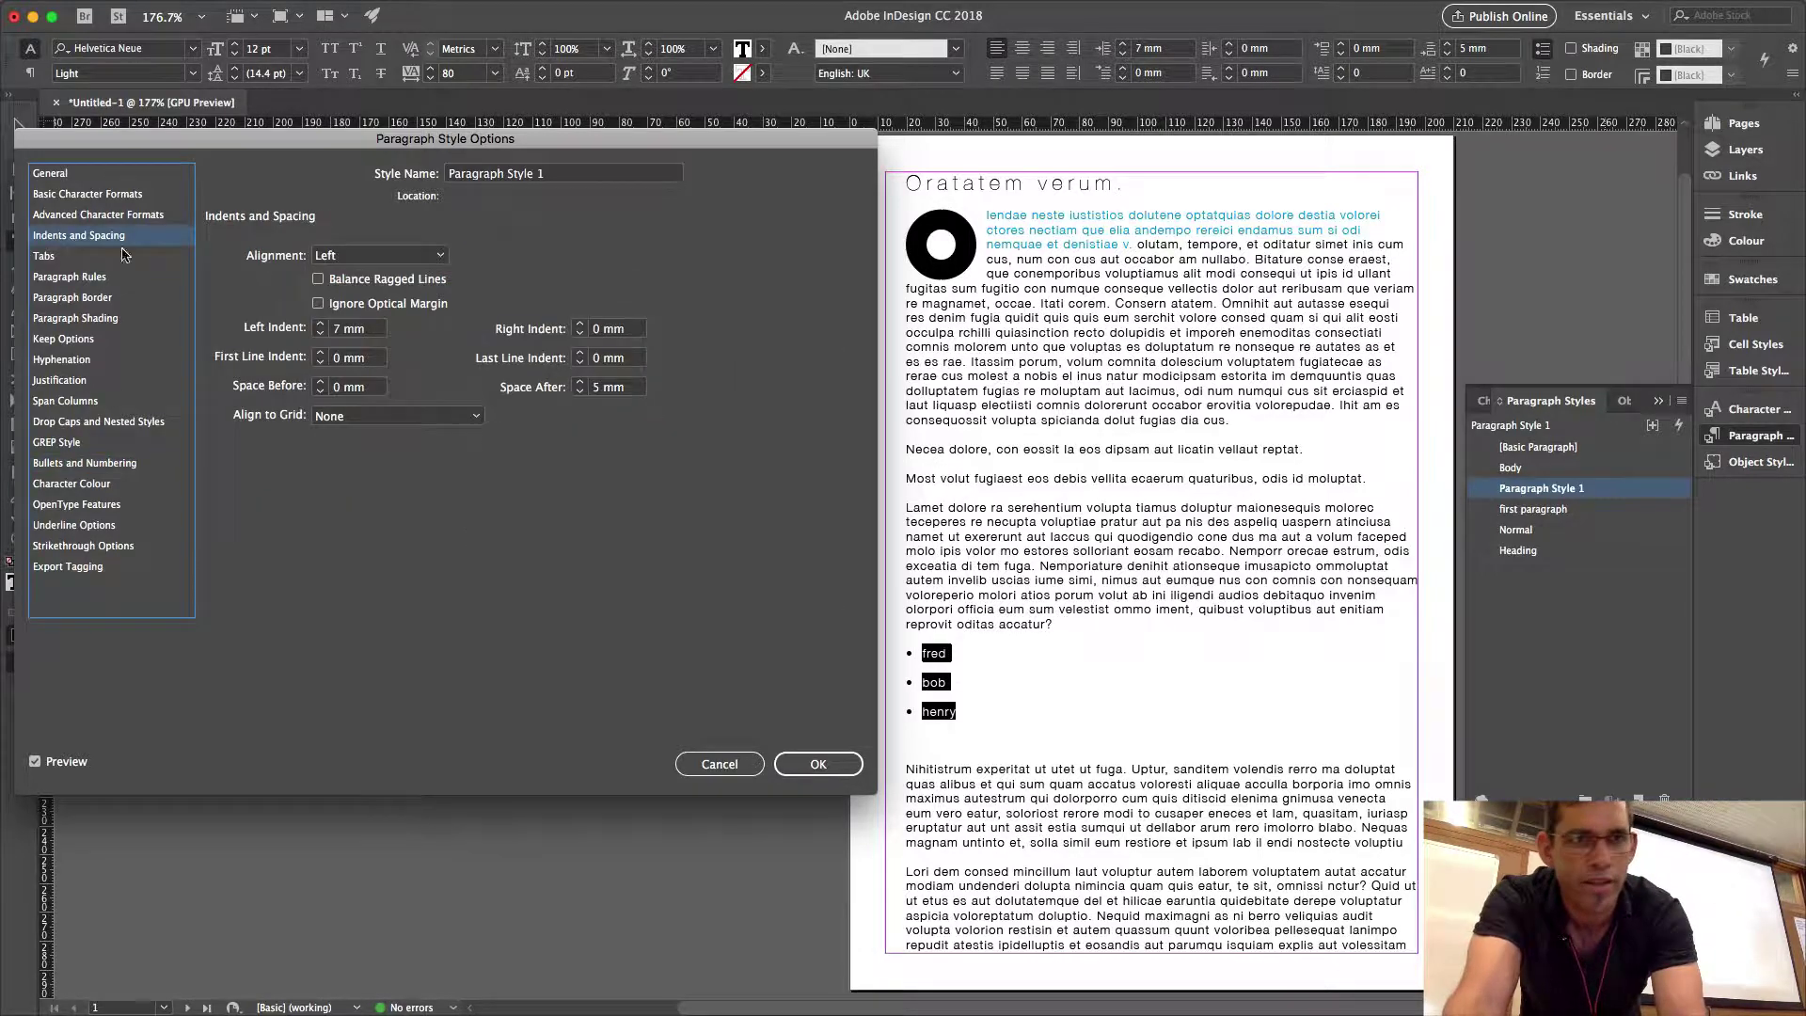
left_click(321, 332)
left_click(320, 325)
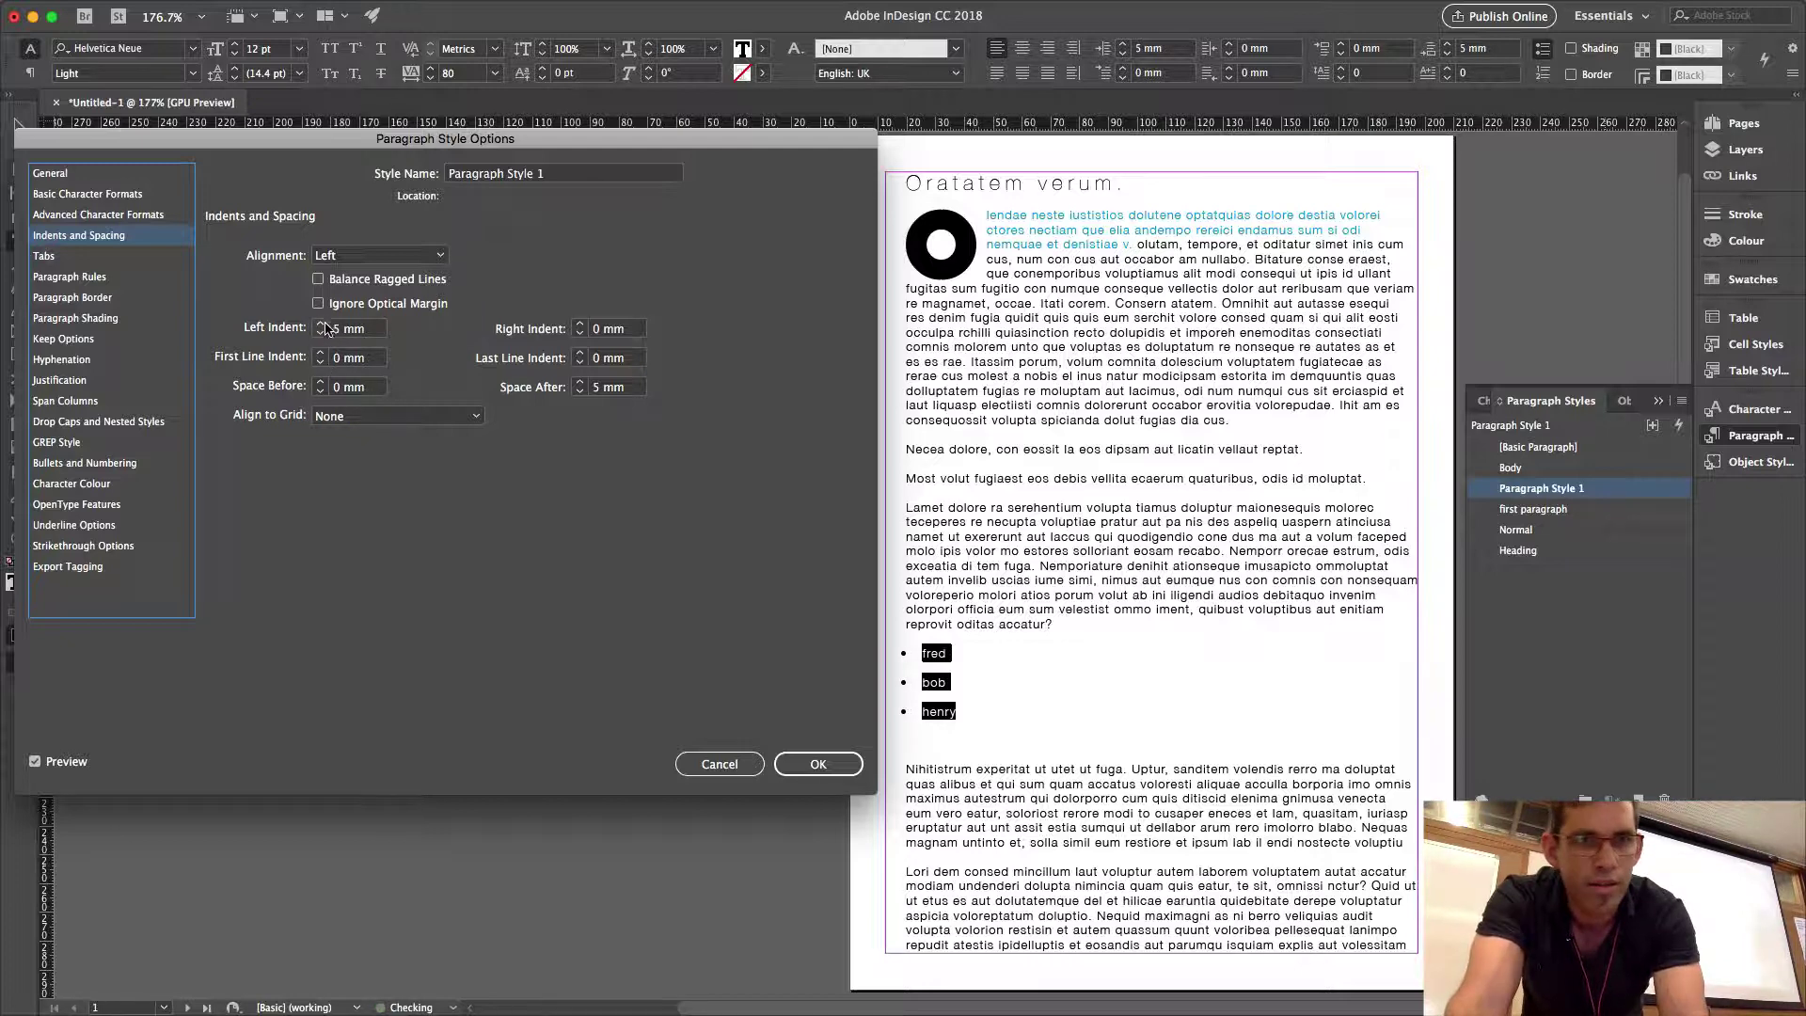
left_click(321, 324)
left_click(321, 325)
left_click(320, 325)
left_click(320, 326)
left_click(321, 325)
left_click(320, 325)
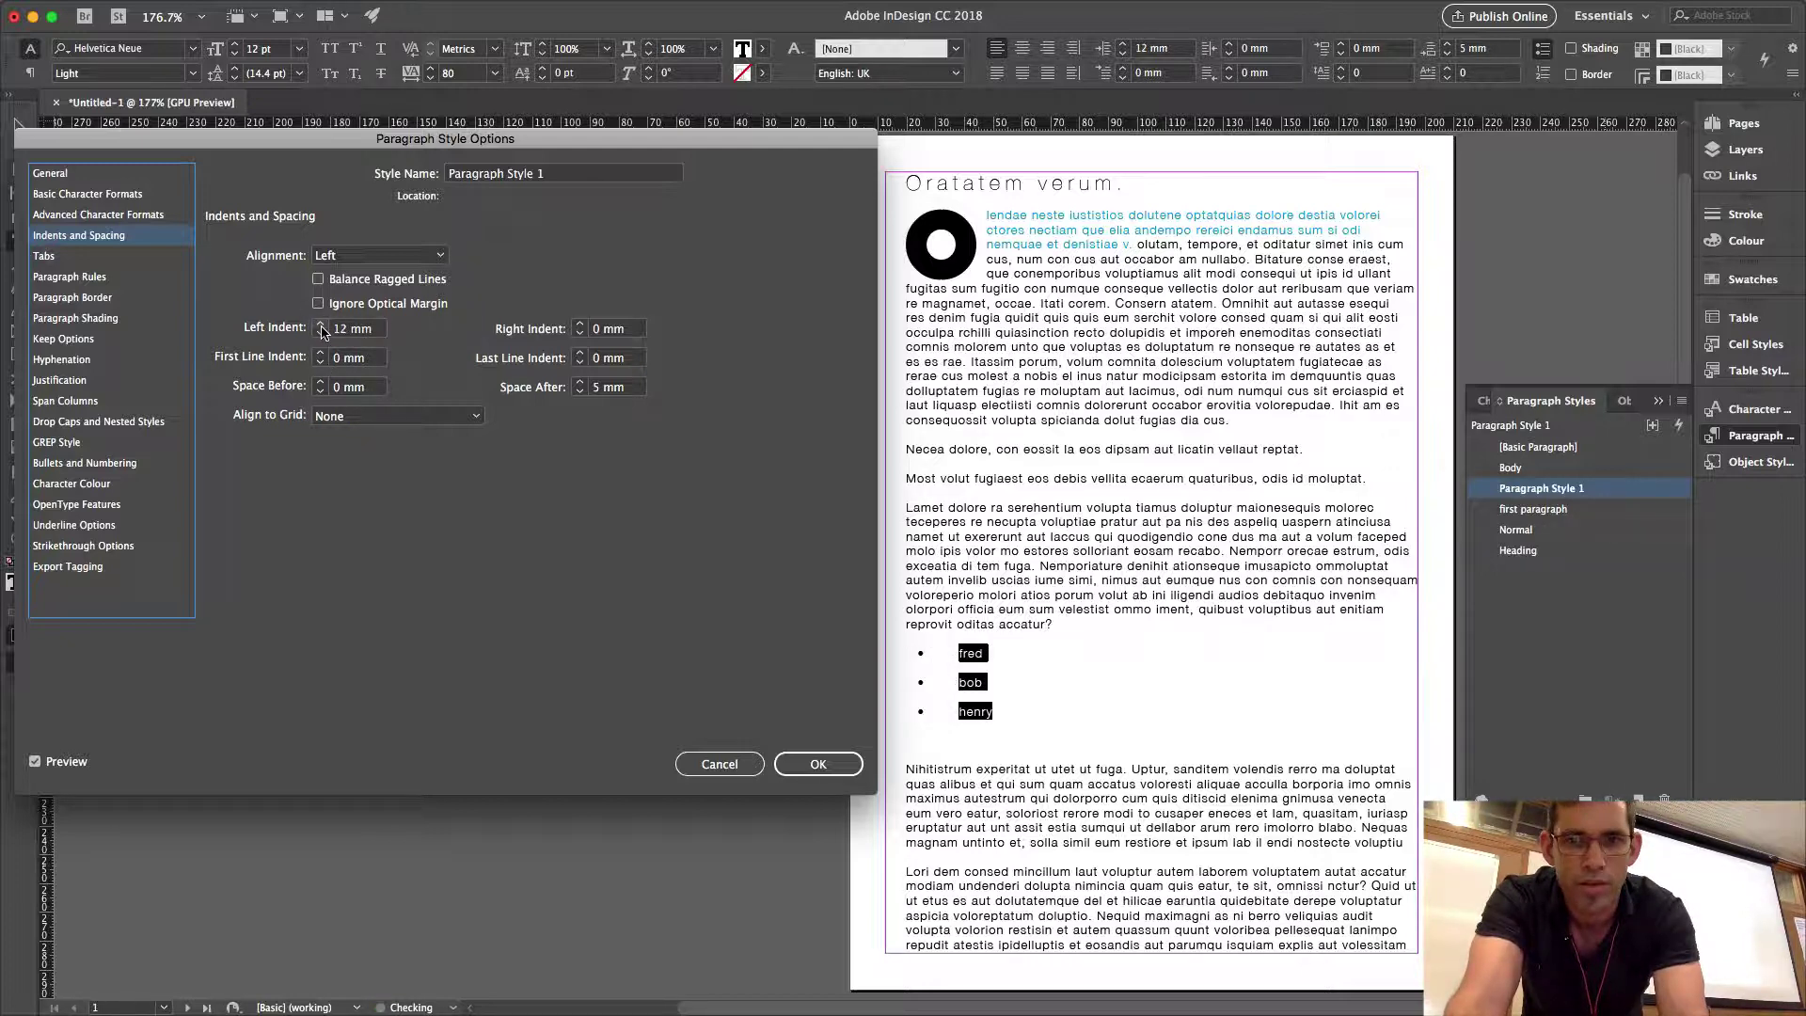
left_click(321, 325)
left_click(321, 325)
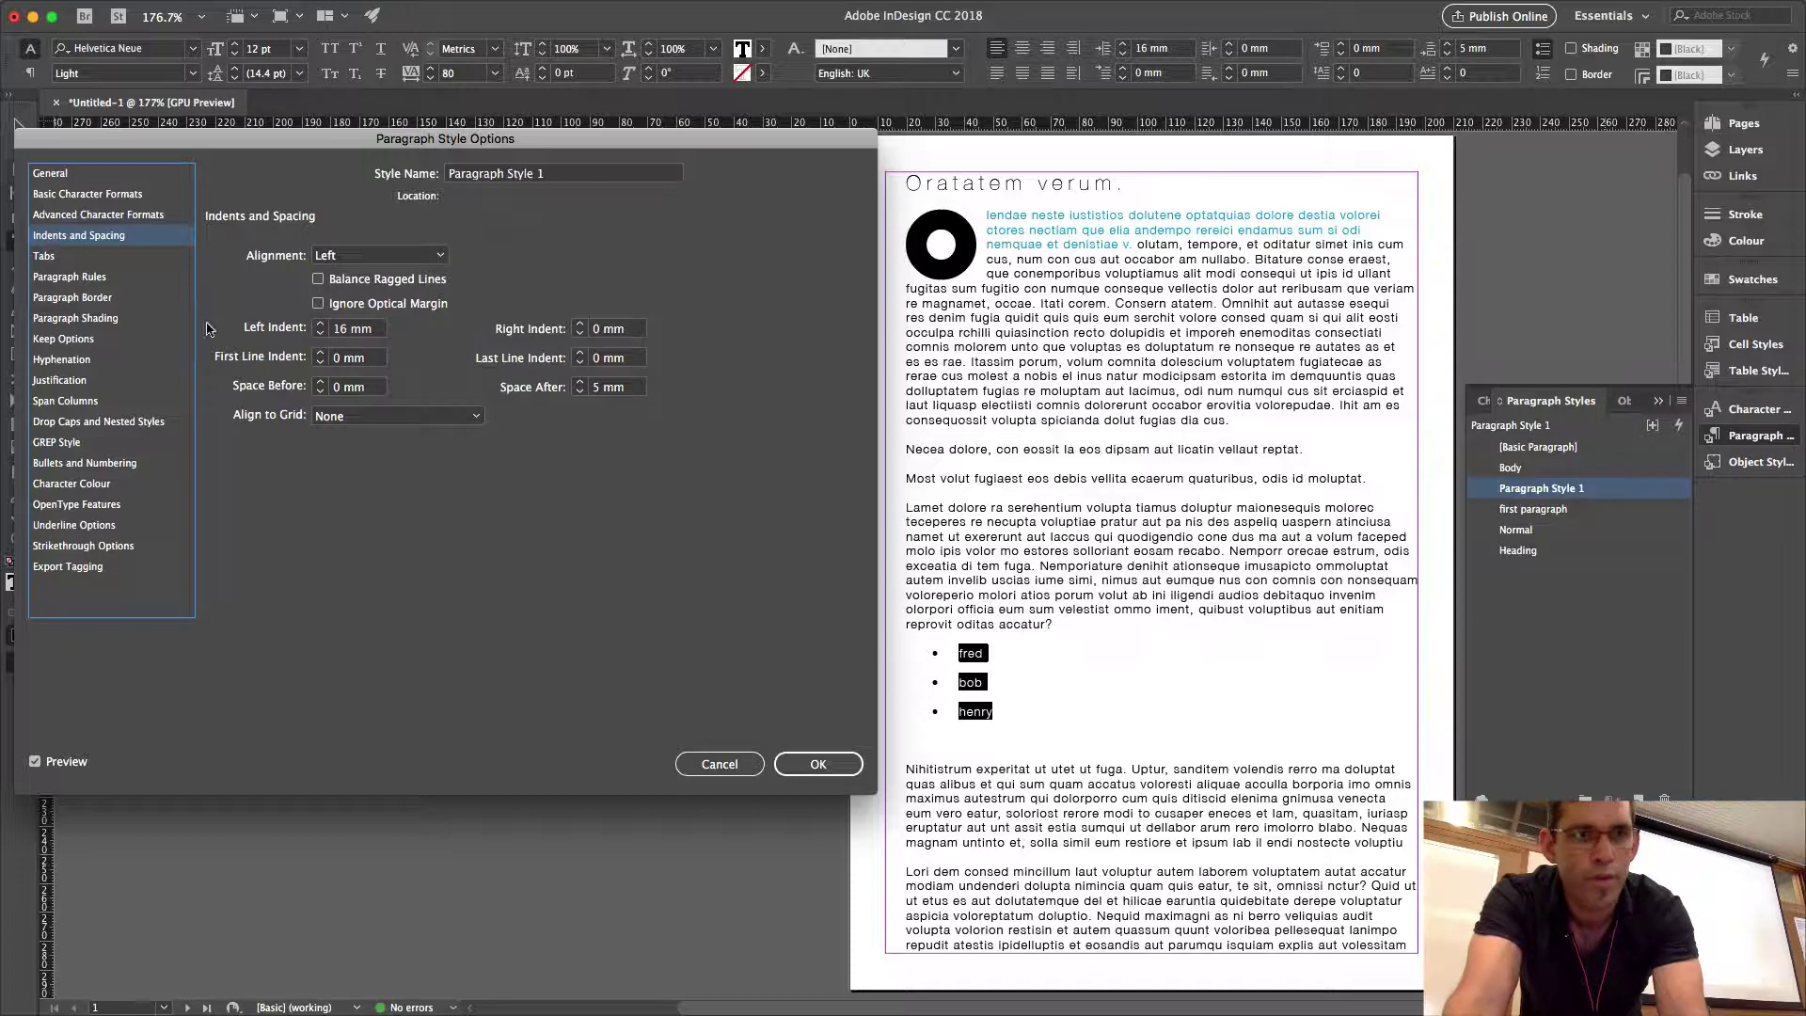
Add a left-aligned tab stop at about 21.9 mm to Paragraph Style 1.
left_click(44, 259)
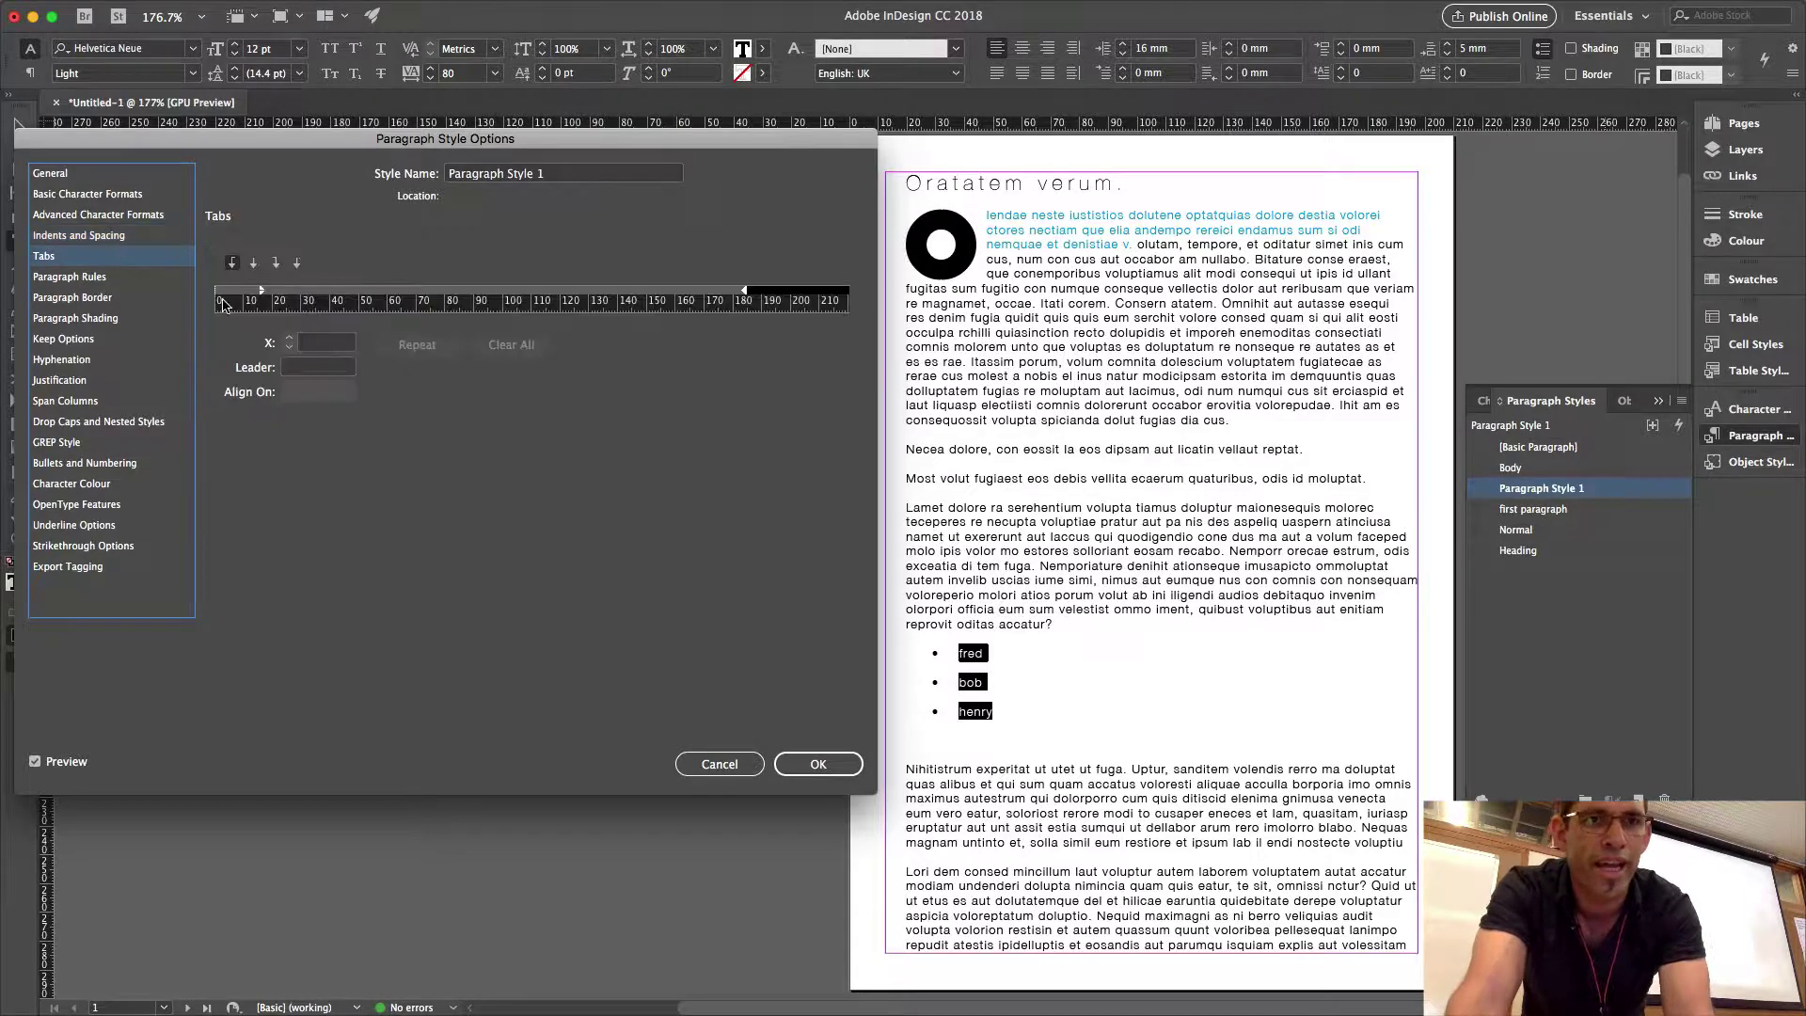
left_click(296, 292)
mouse_move(297, 295)
left_mouse_down()
mouse_move(326, 295)
mouse_move(280, 297)
left_mouse_up()
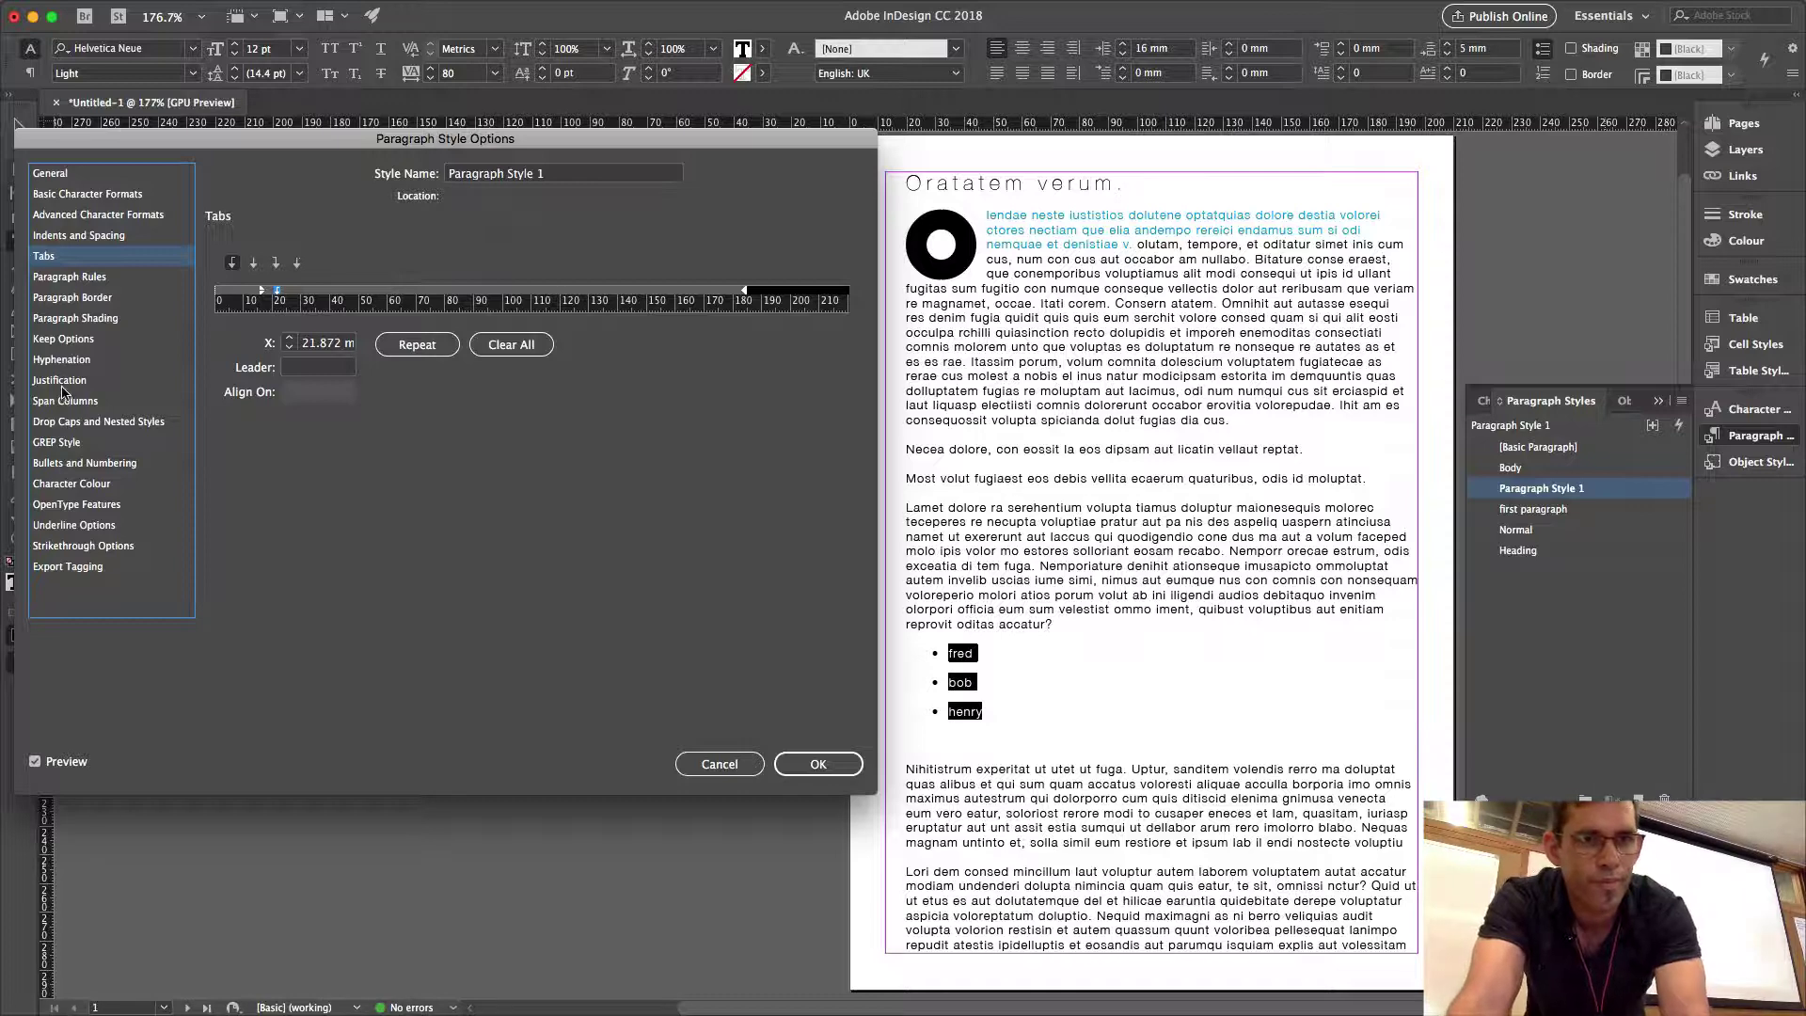
Try the other available bullet characters on the bulleted name lines, ending with the accented A glyph.
left_click(92, 463)
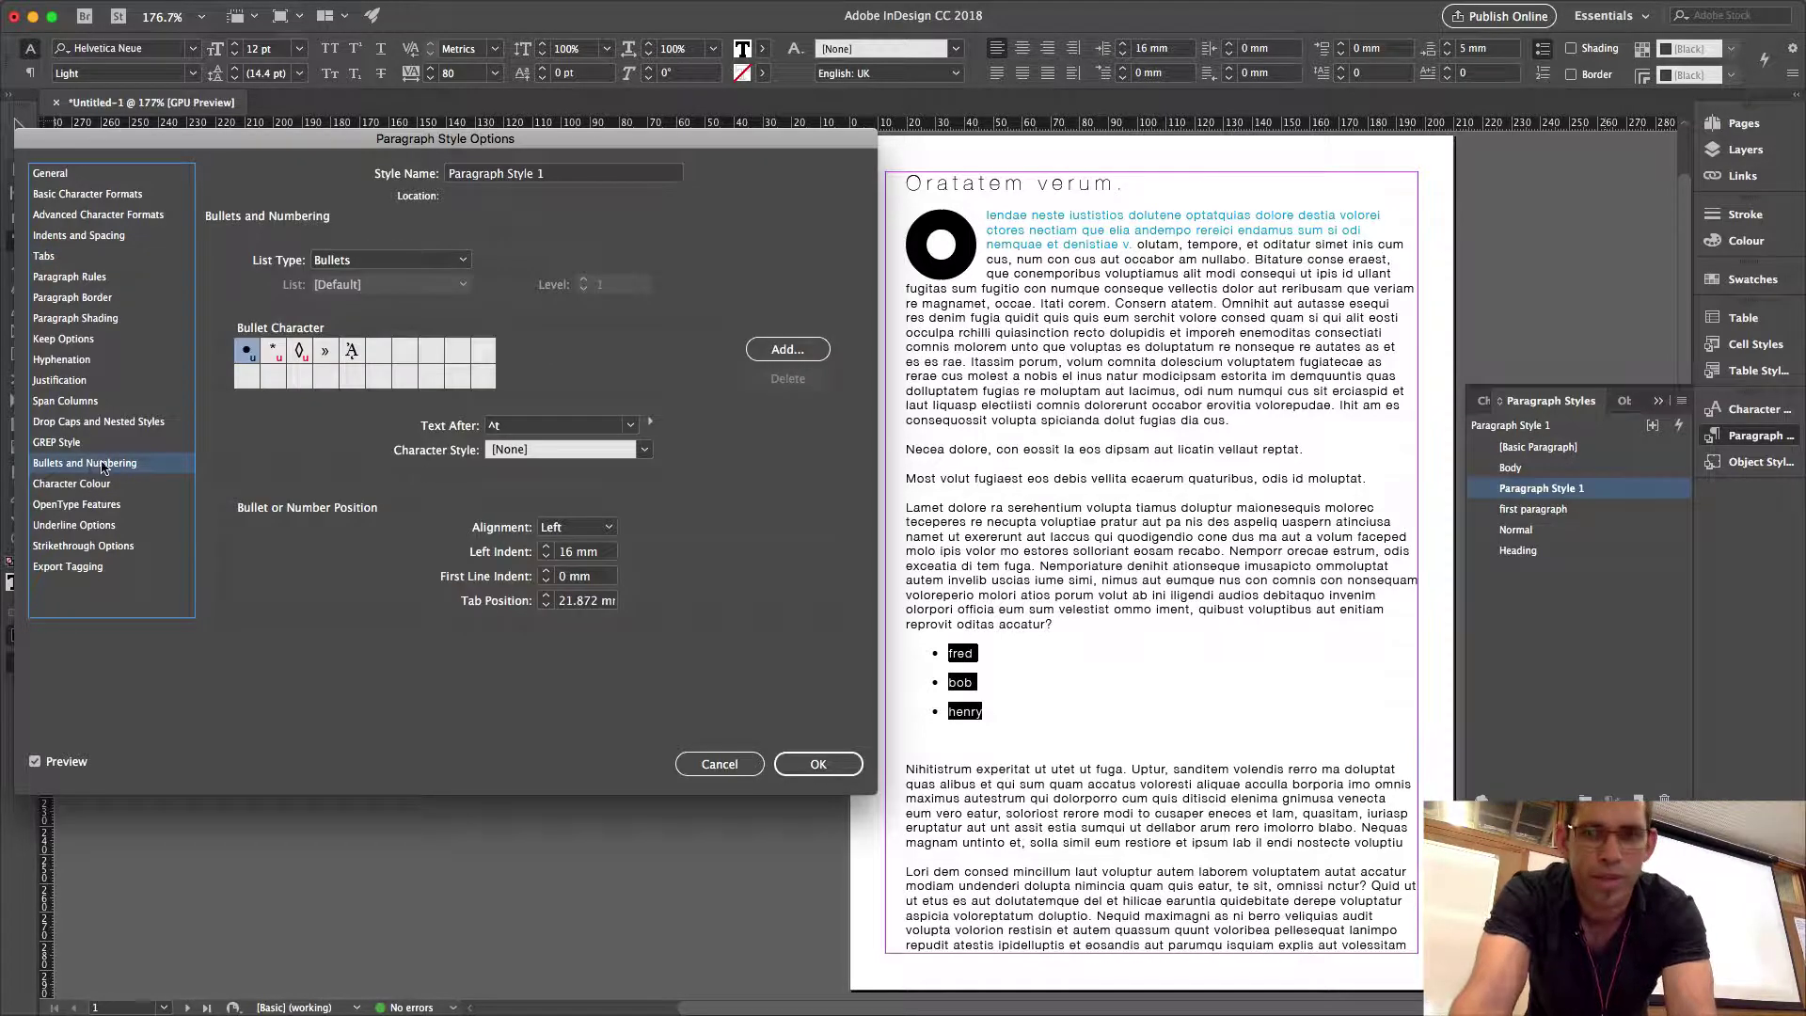
left_click(273, 351)
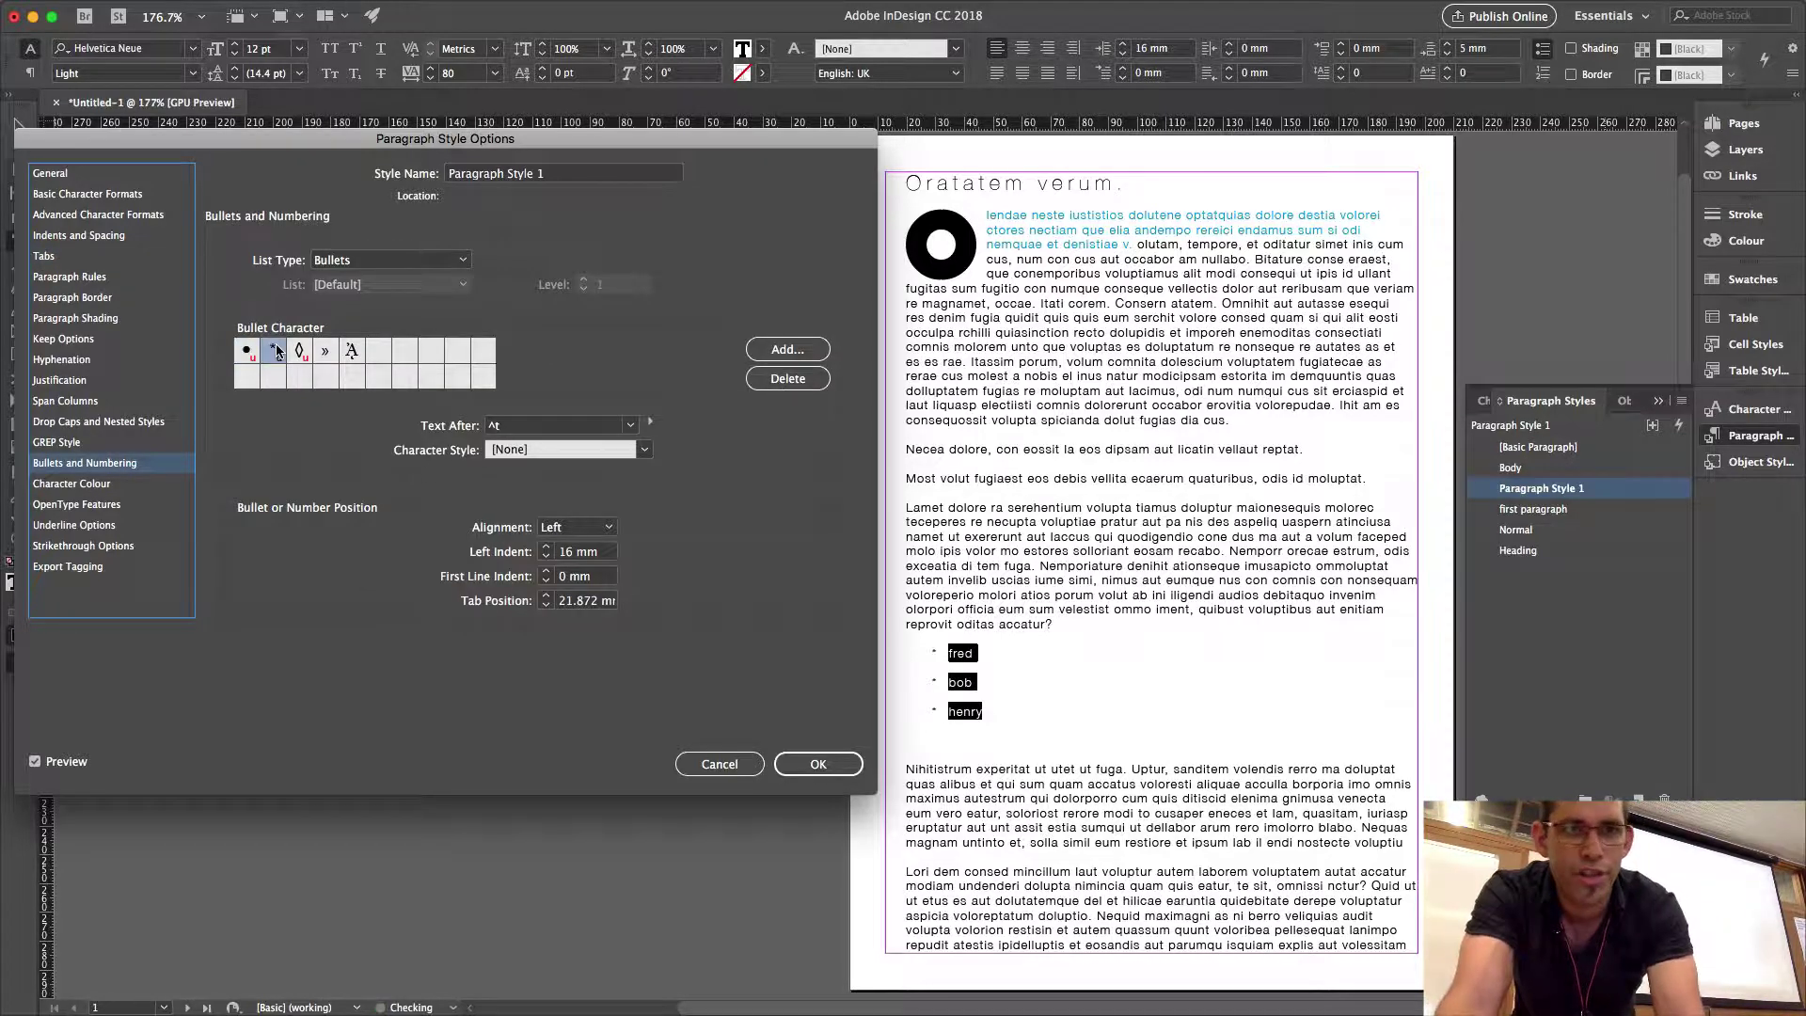
left_click(323, 353)
left_click(352, 352)
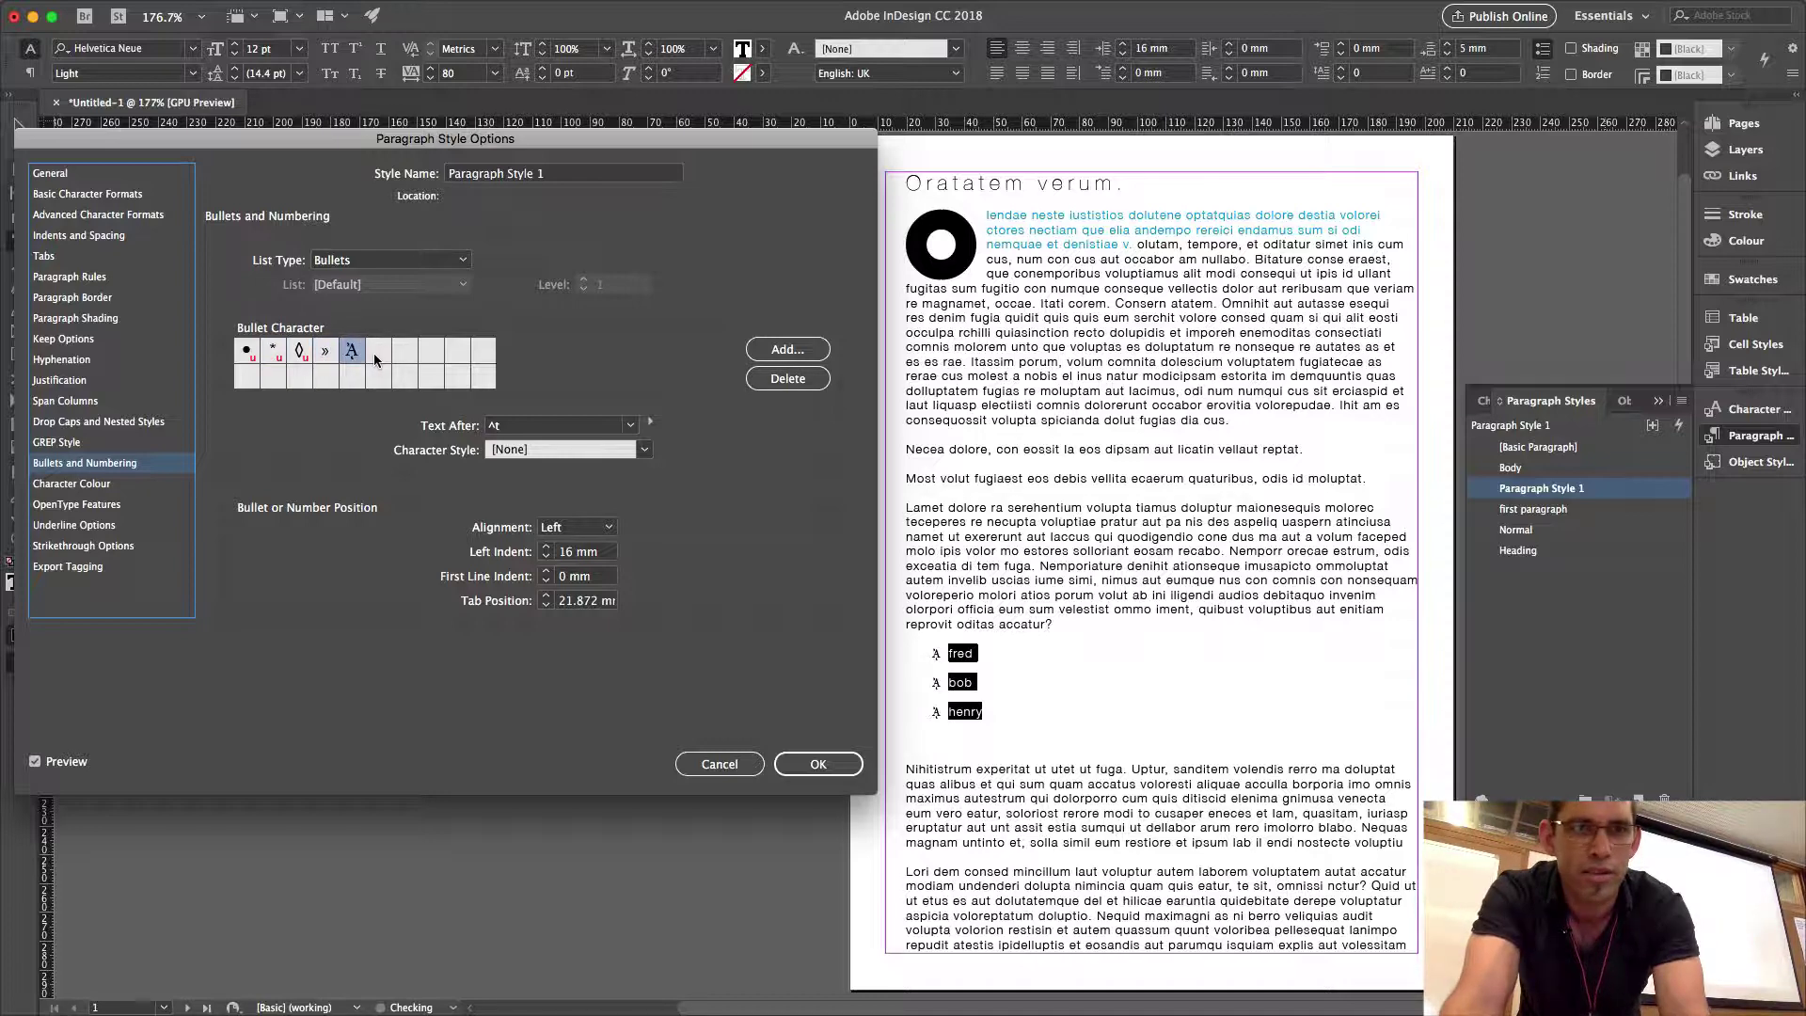
Add the solid right-pointing triangle from Helvetica Neue Light as a bullet character, apply it and view the special characters for Text After.
left_click(770, 346)
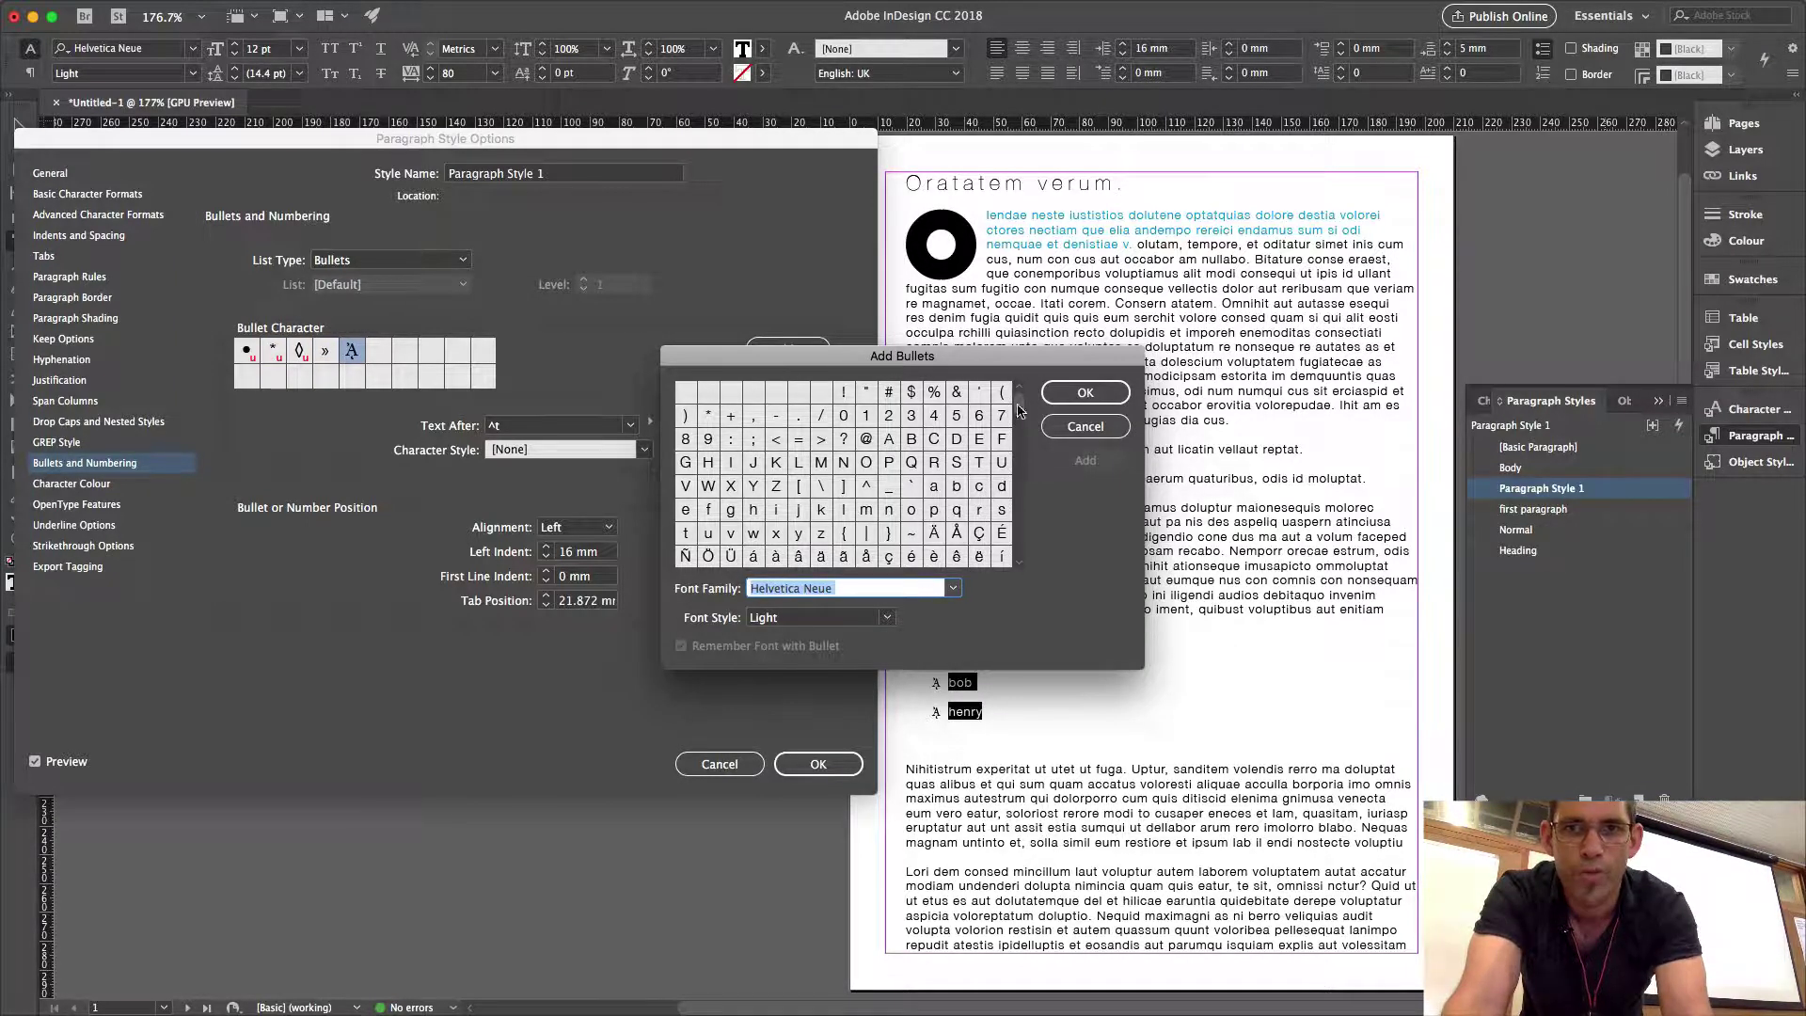
left_click_drag(1019, 409, 1021, 547)
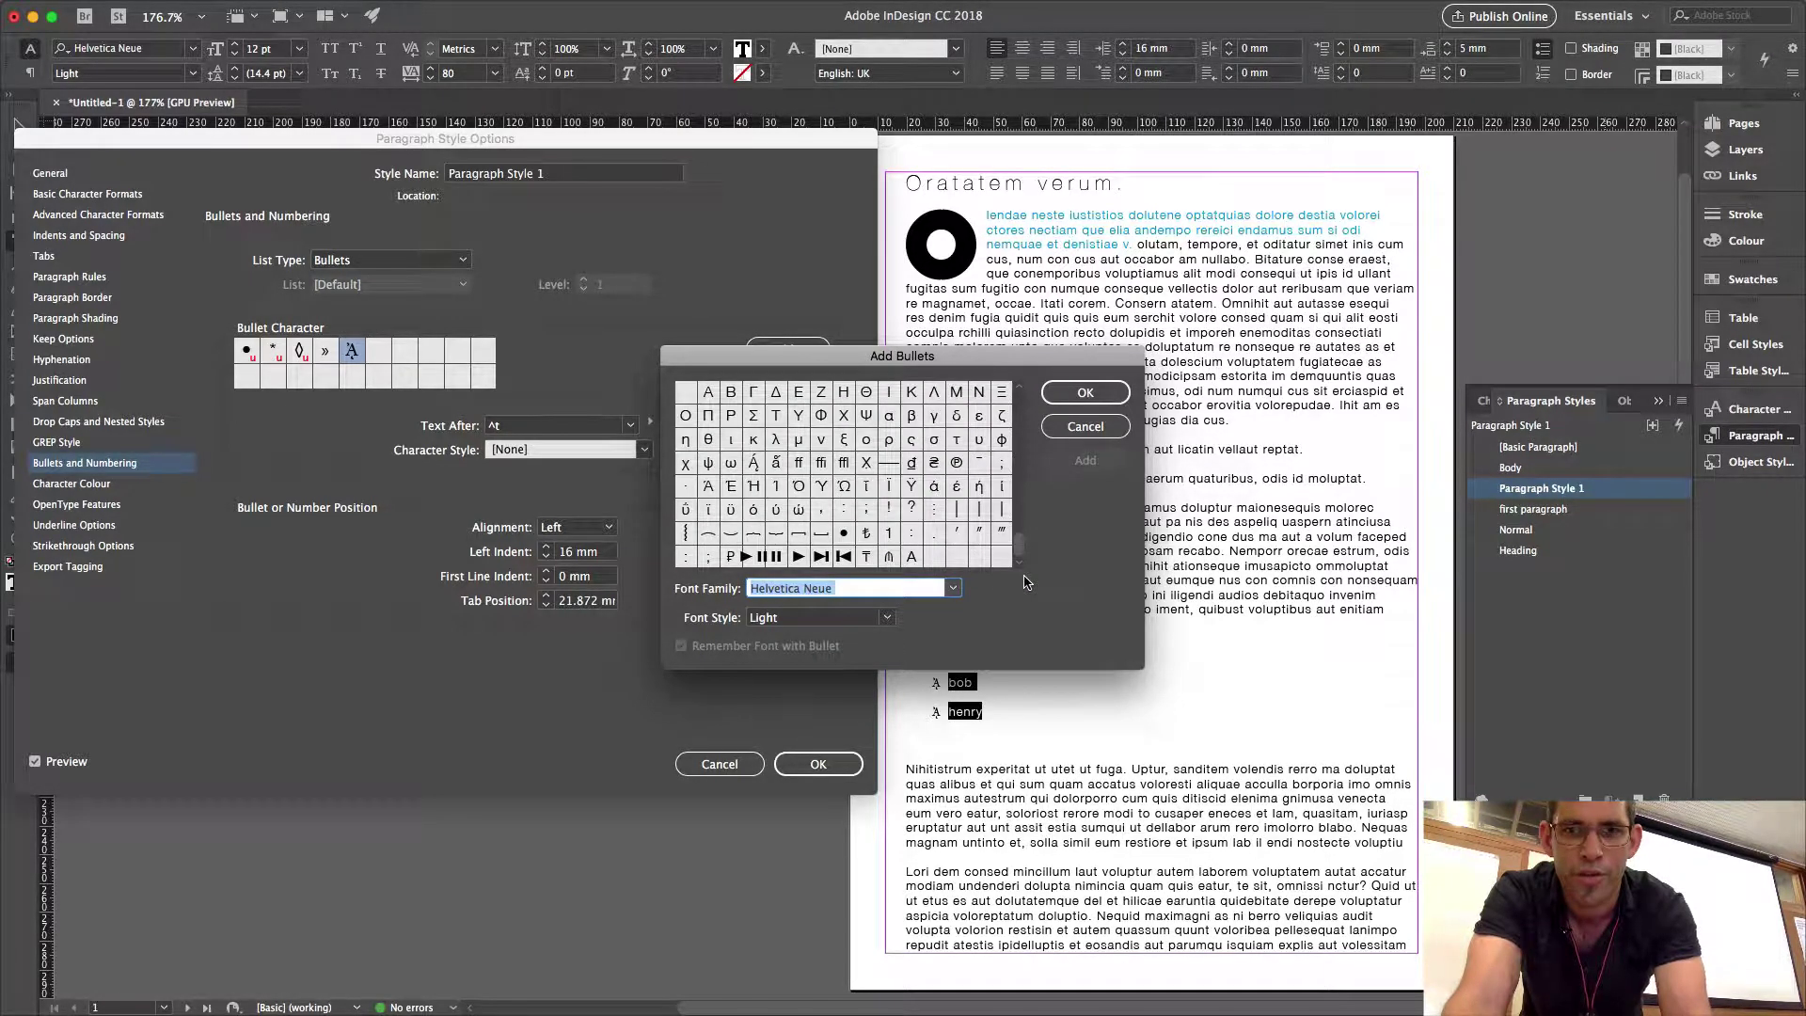
left_click(798, 555)
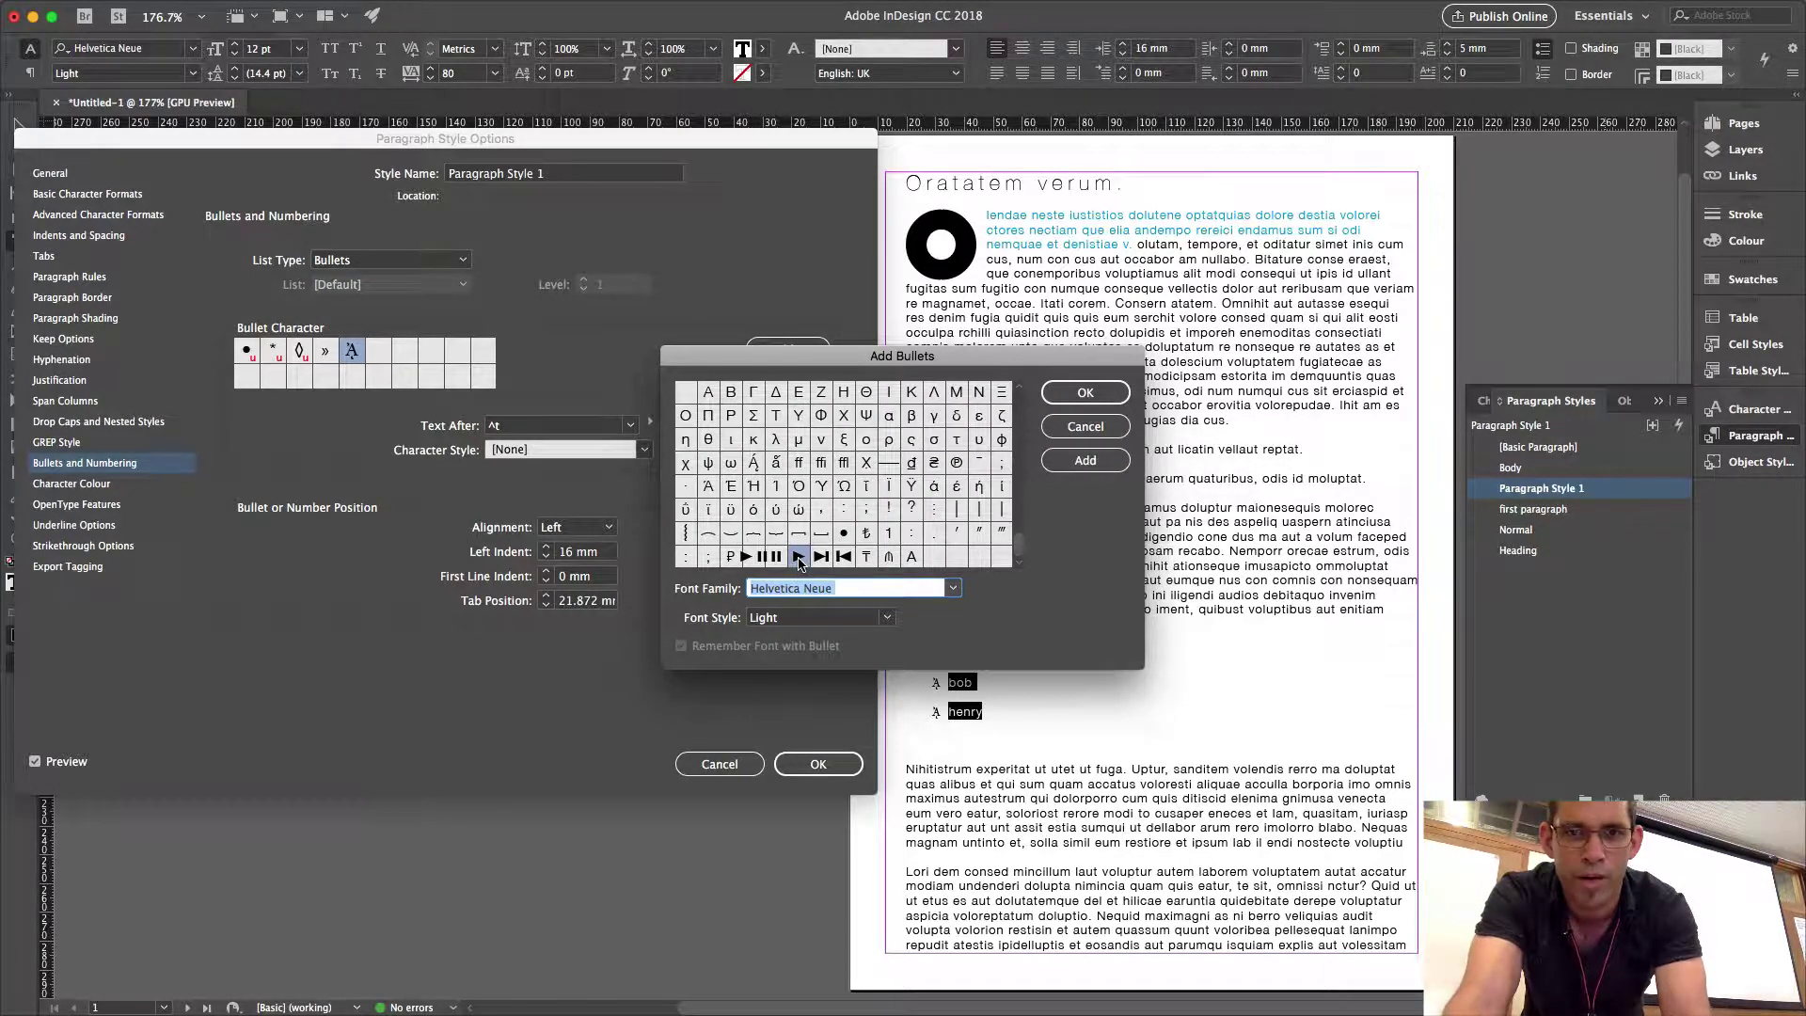
left_click(1066, 393)
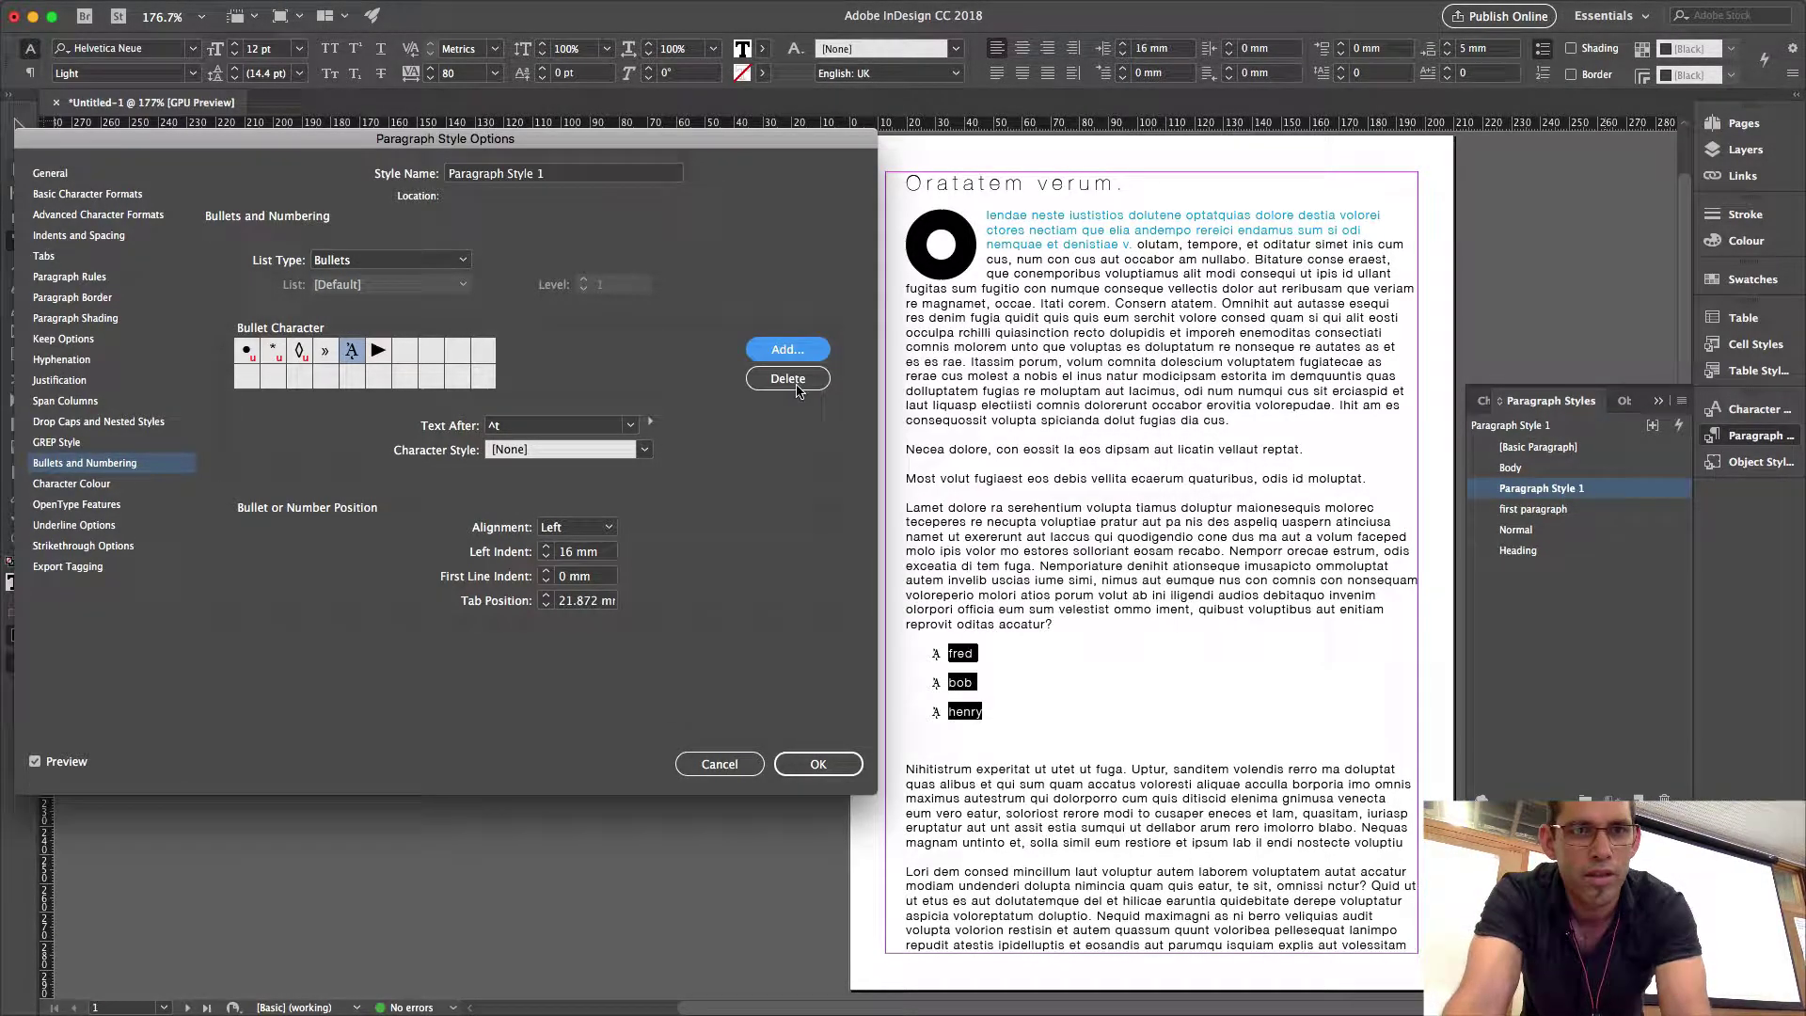
left_click(376, 352)
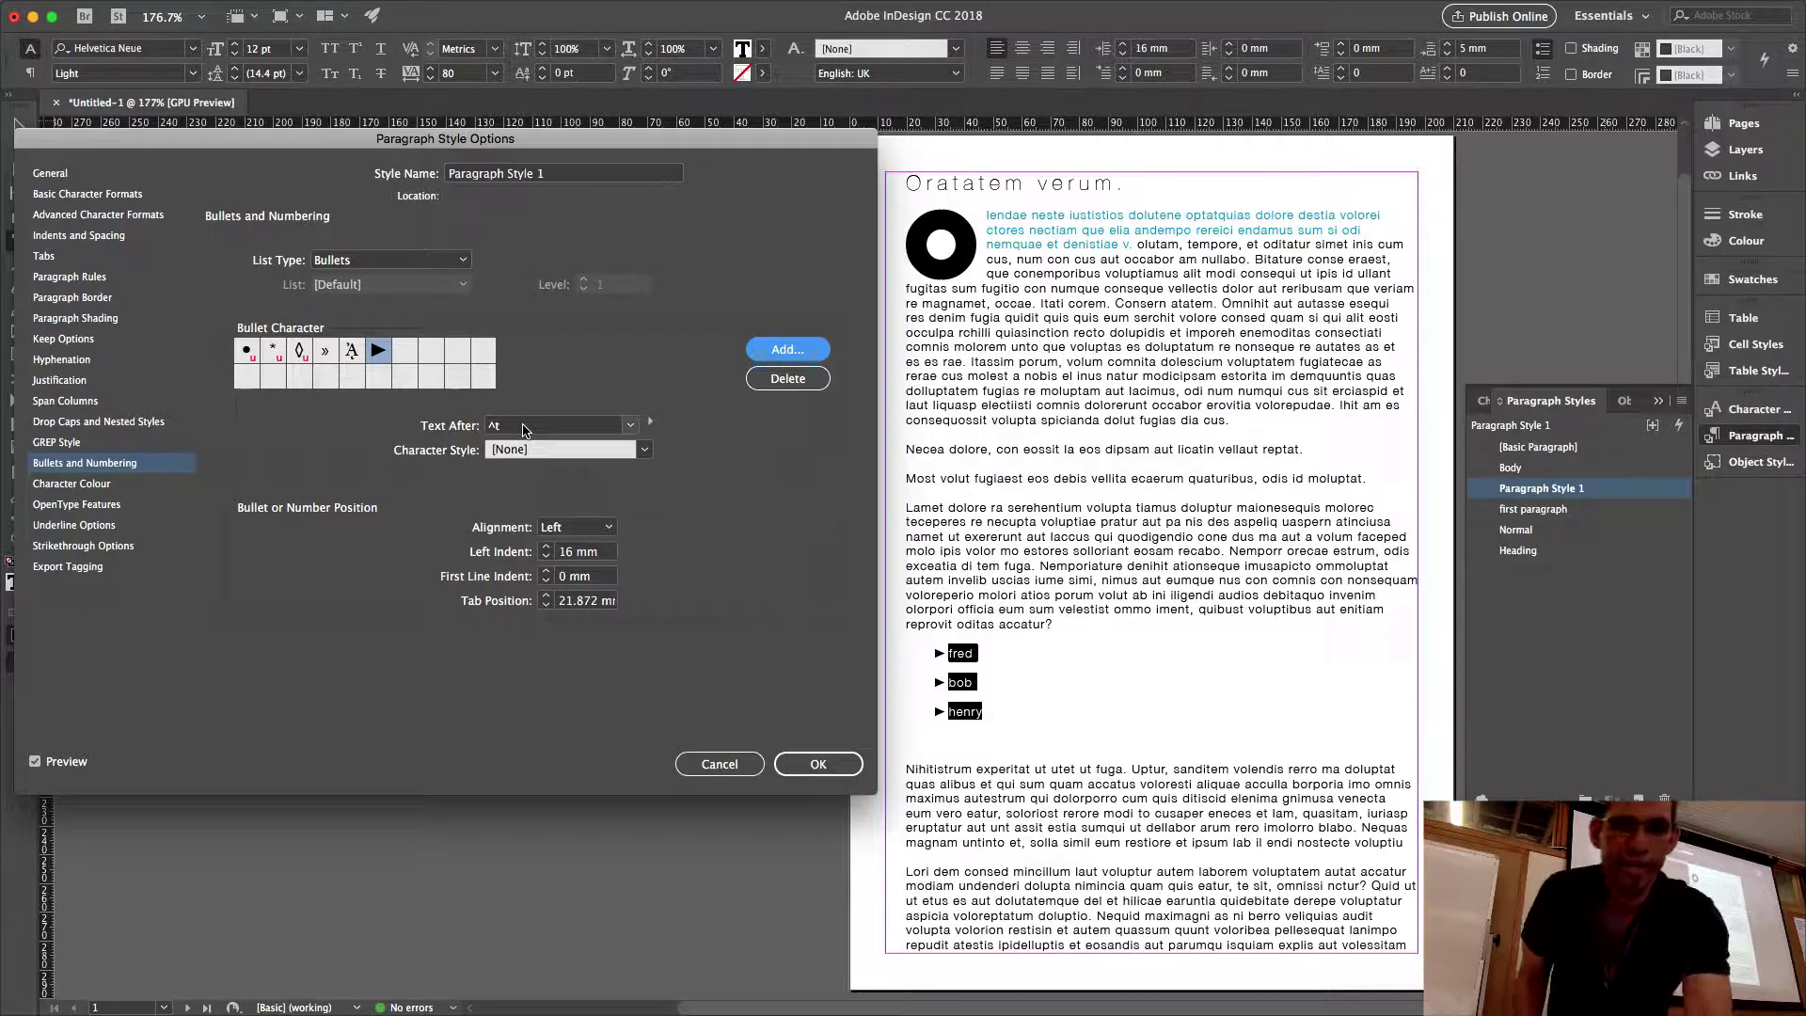
left_click(650, 423)
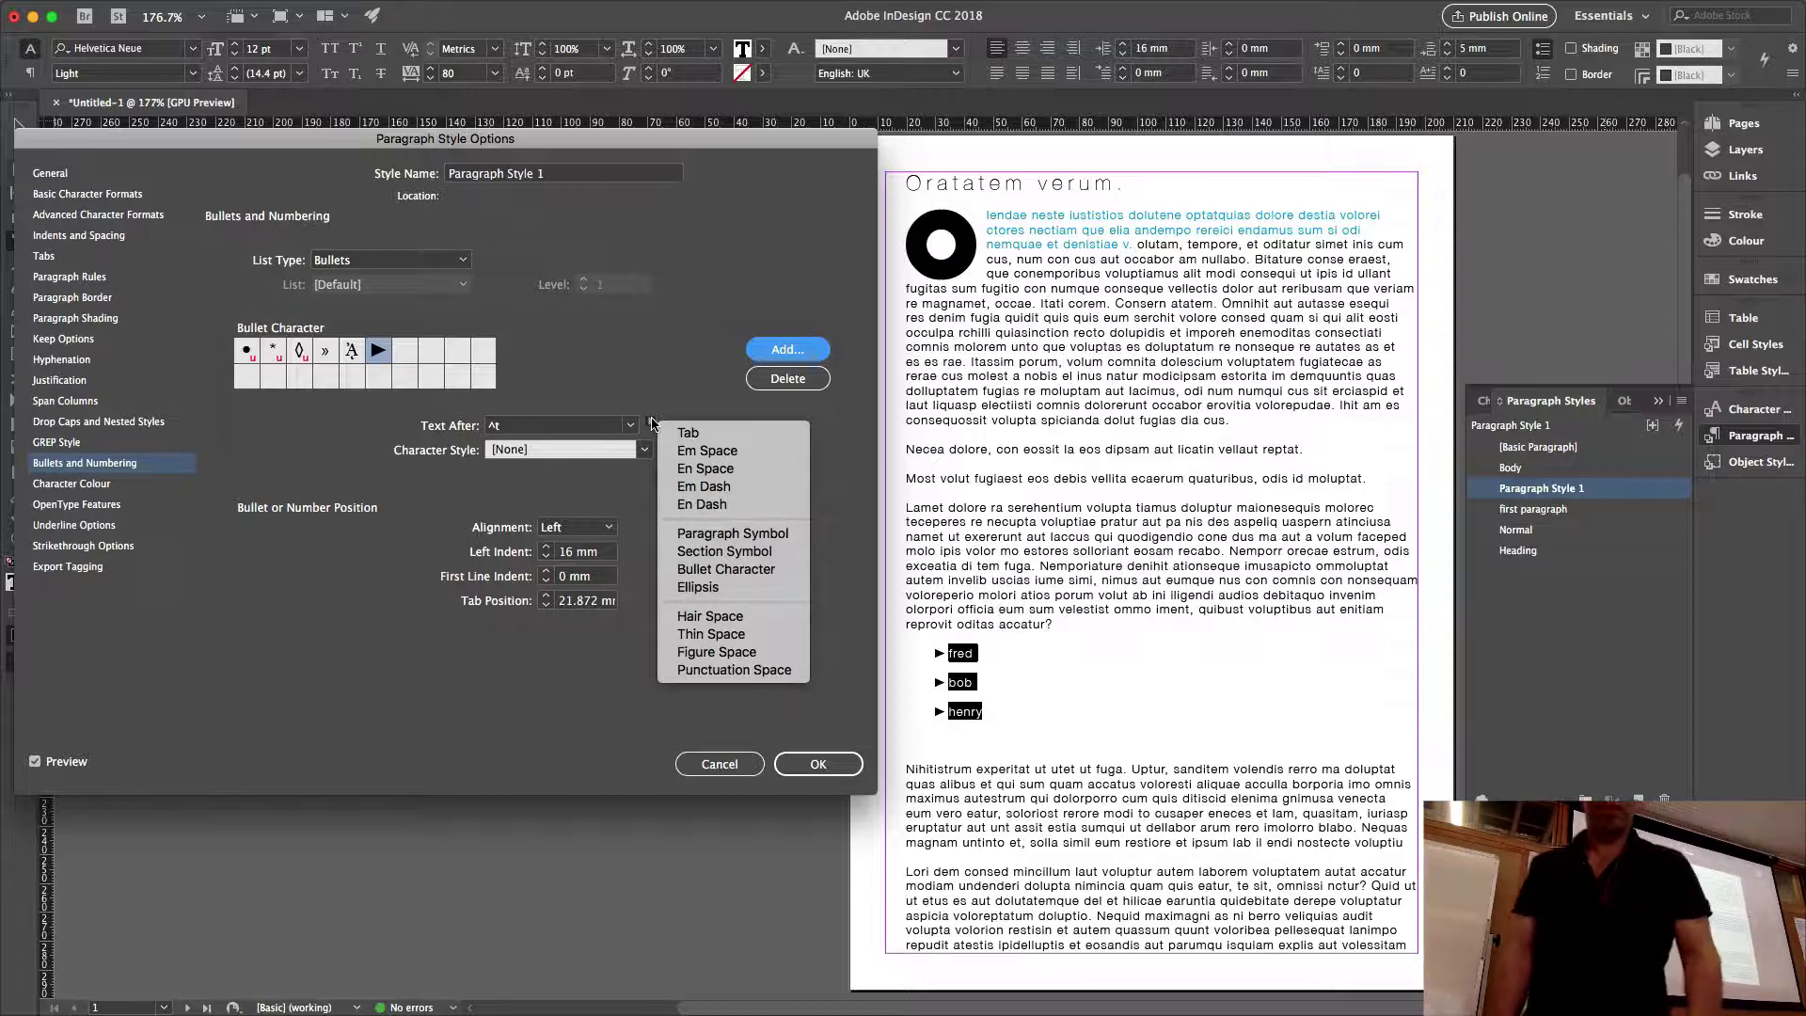
left_click(310, 701)
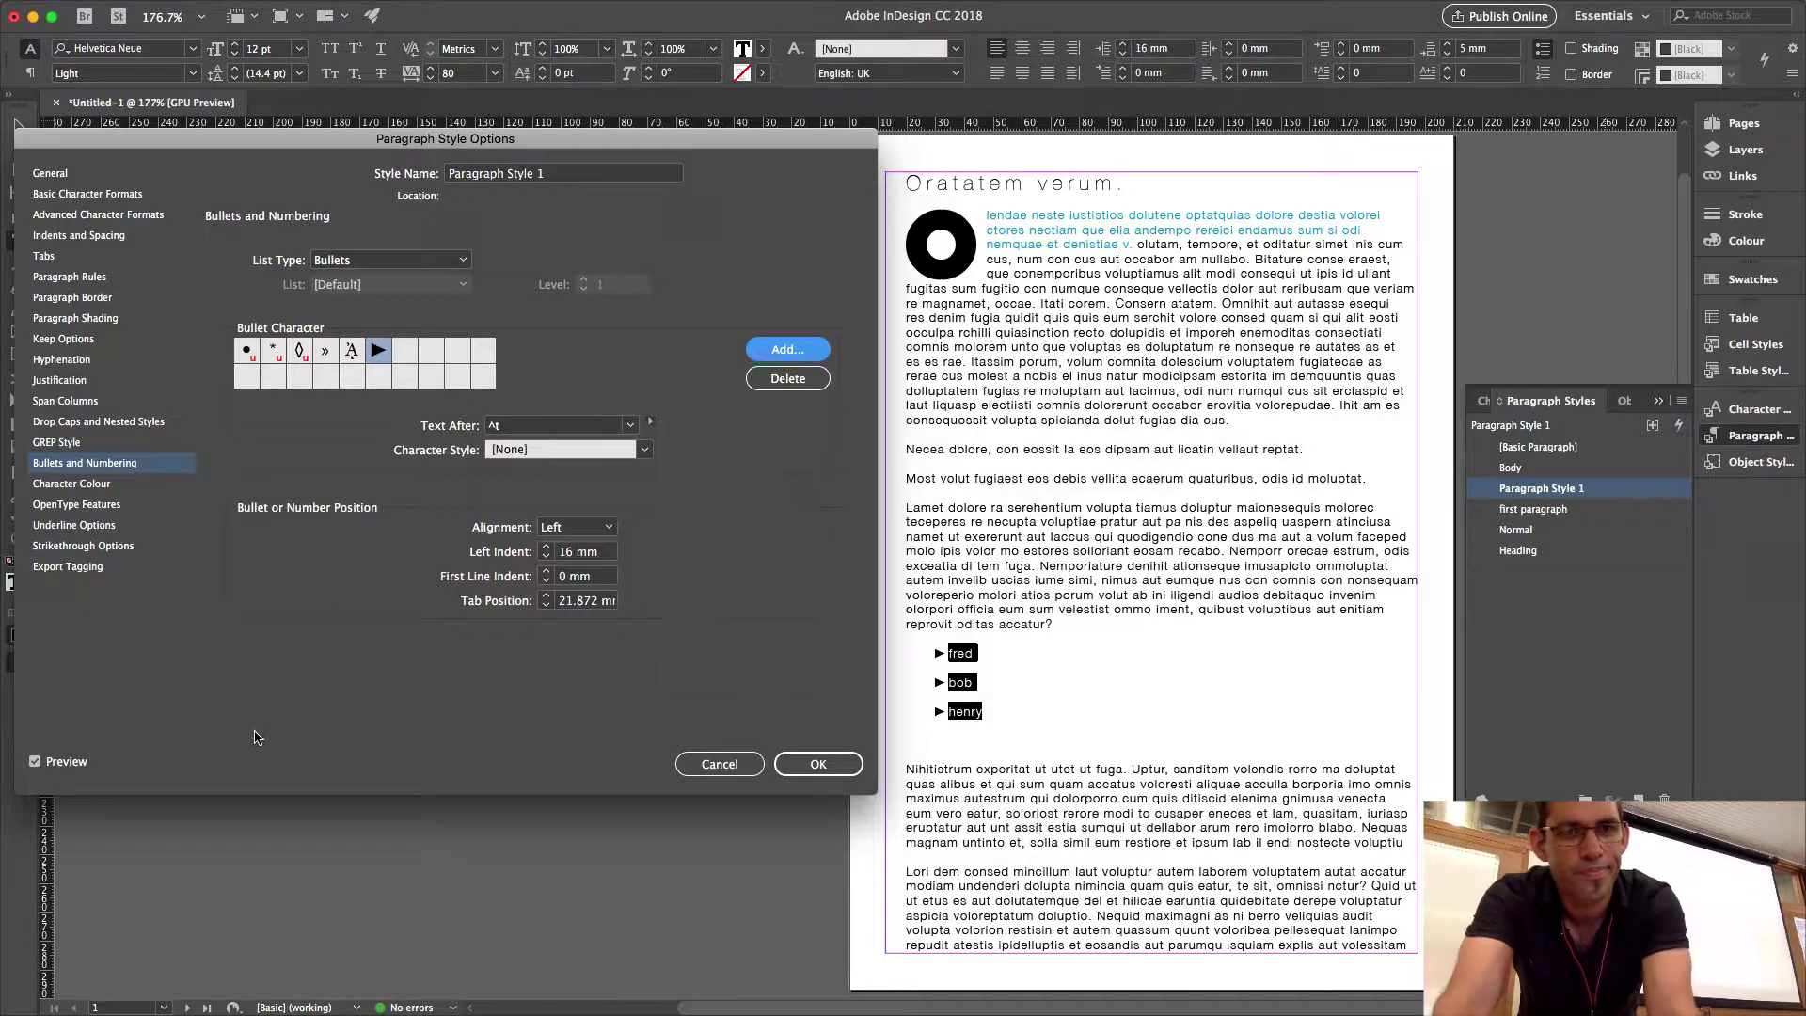
Switch Paragraph Style 1 to a numbered list using the [Default] list and the 1, 2, 3, 4... format.
left_click(435, 262)
left_click(402, 319)
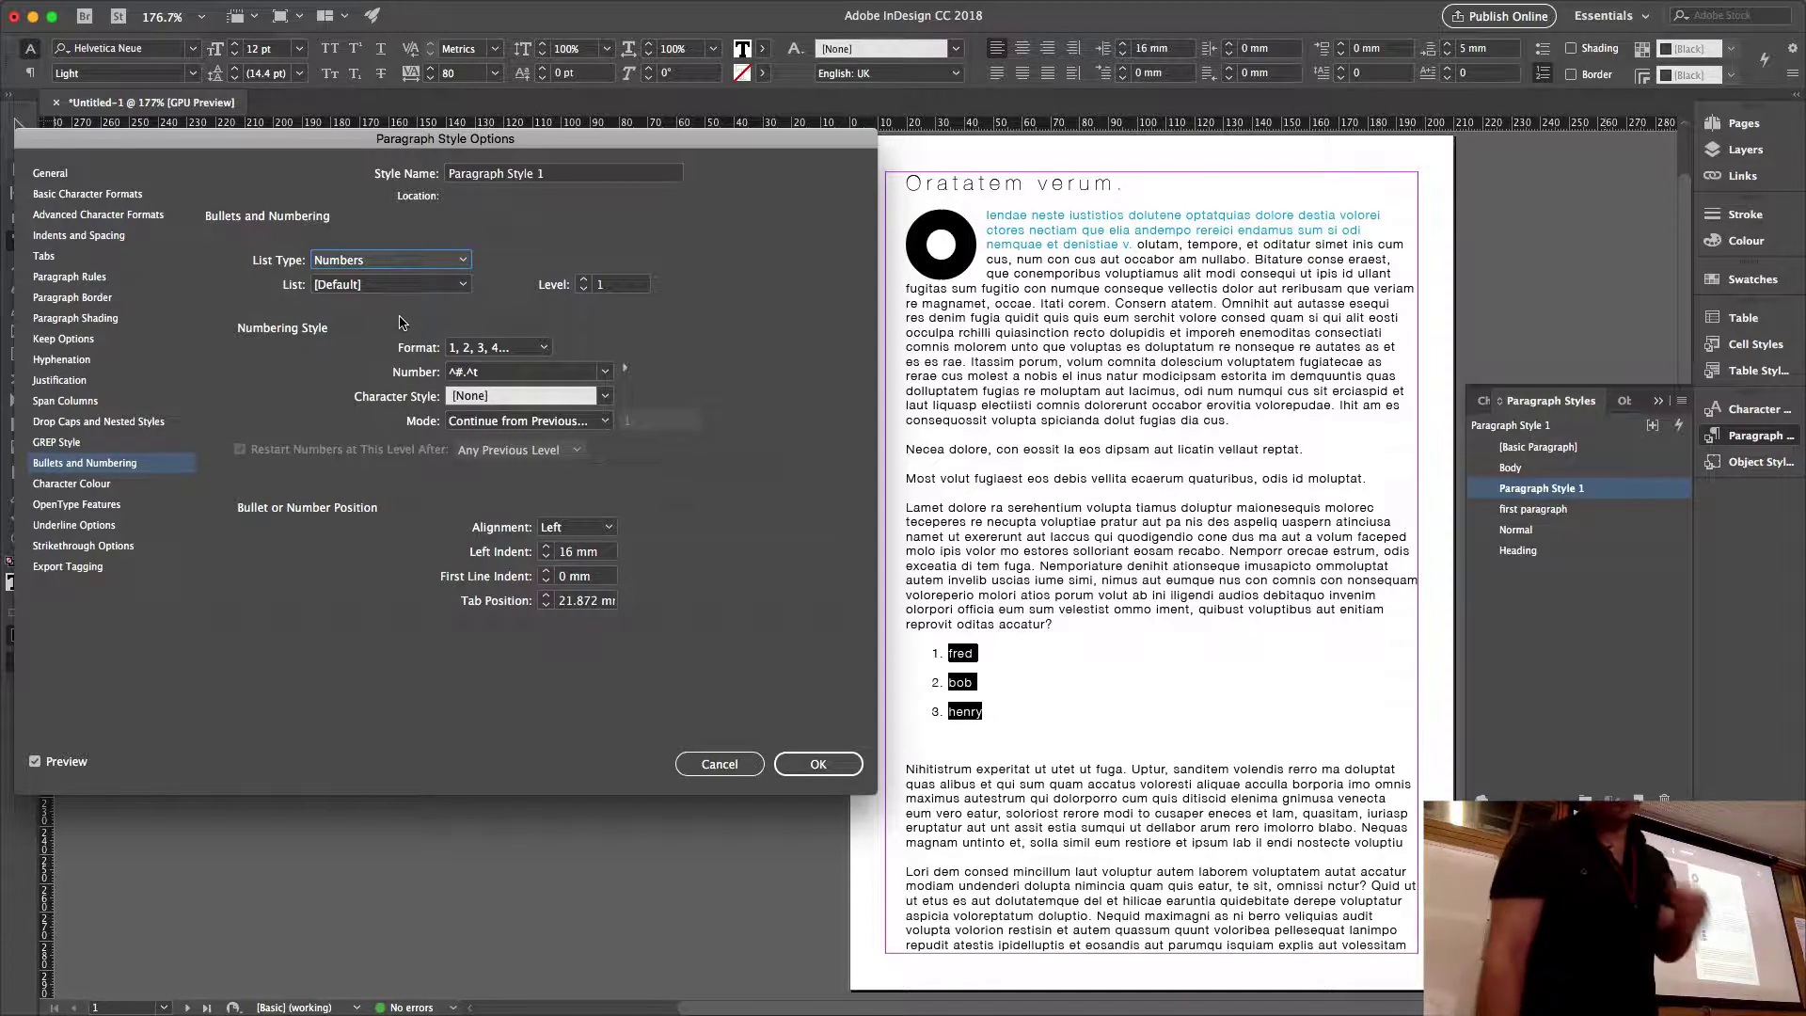
left_click(461, 285)
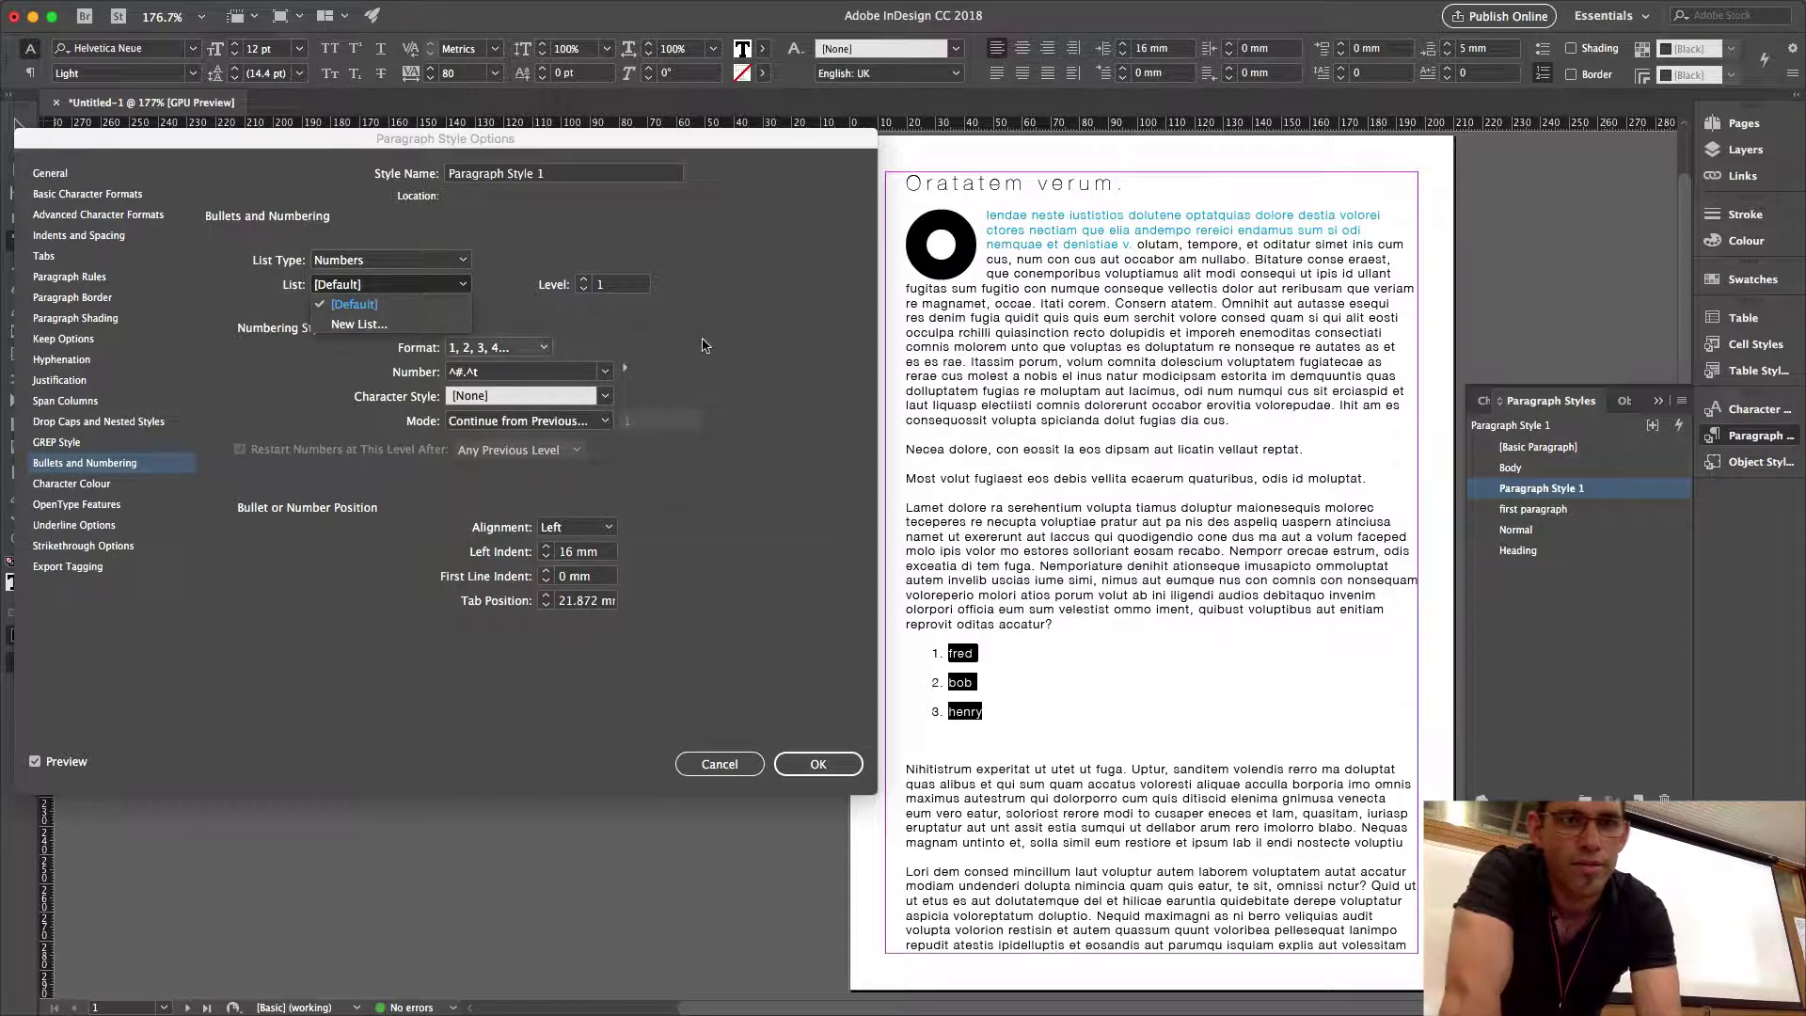
left_click(809, 296)
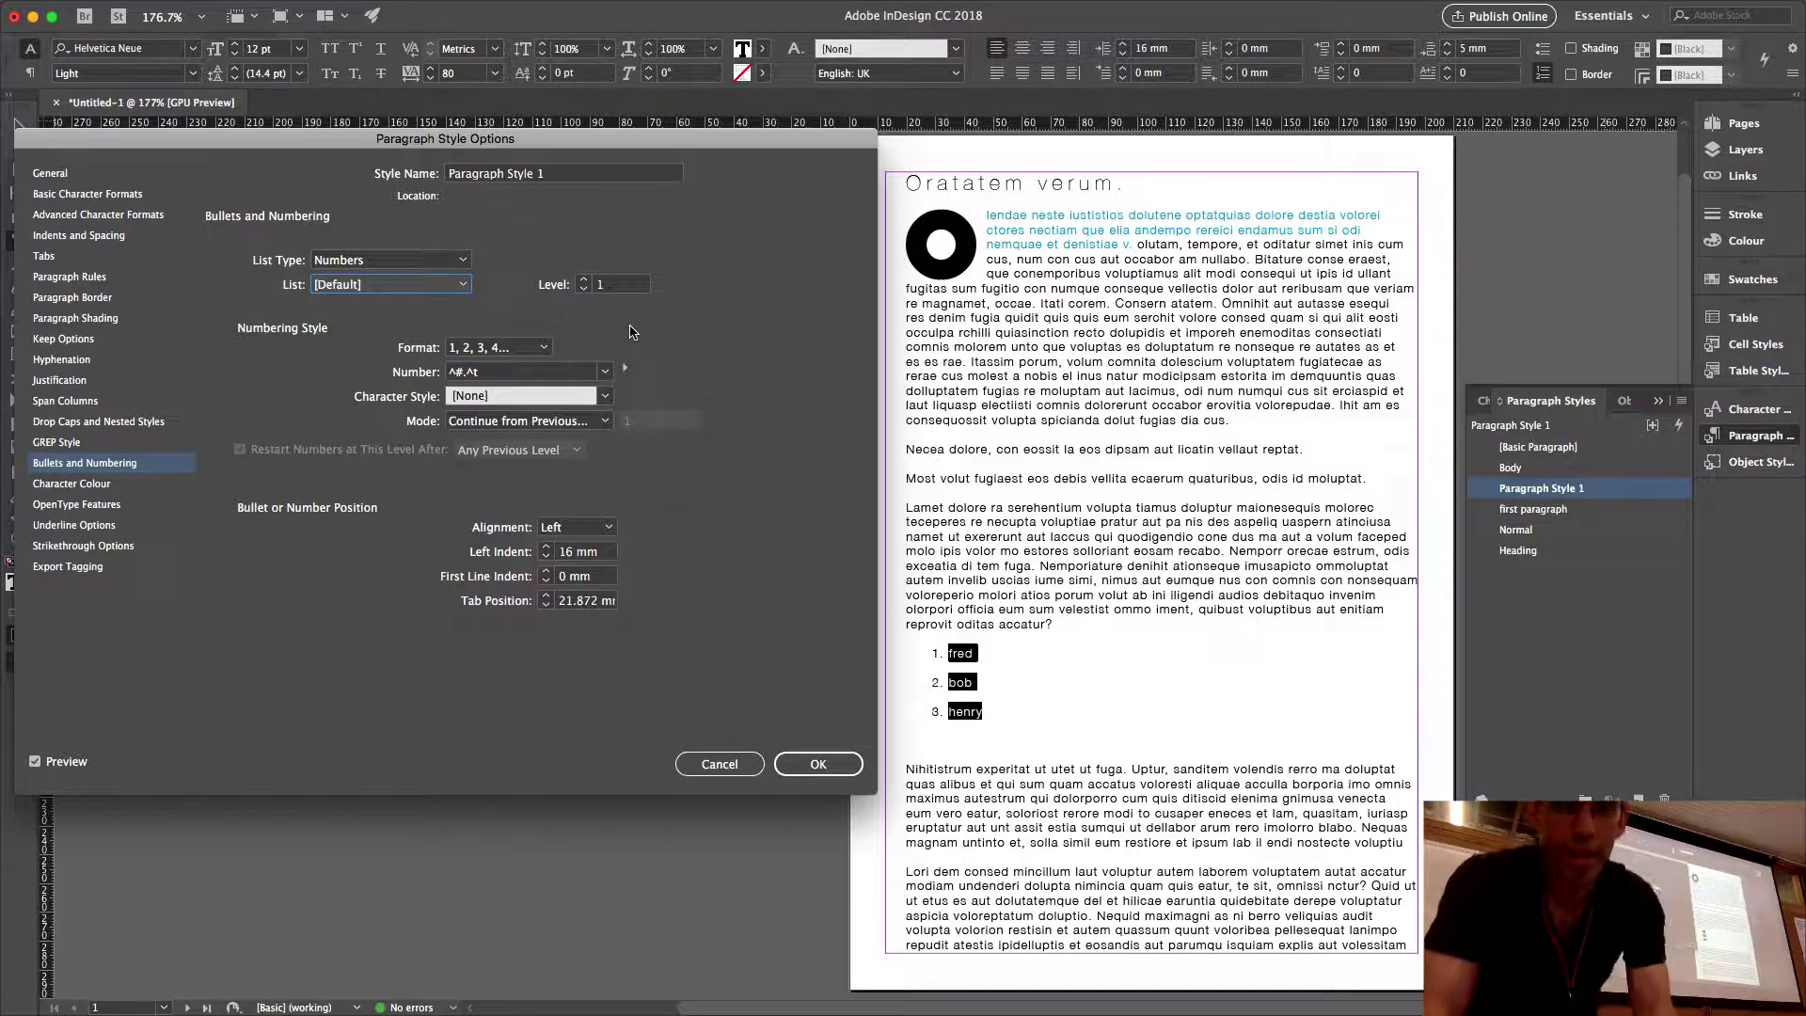
left_click(545, 348)
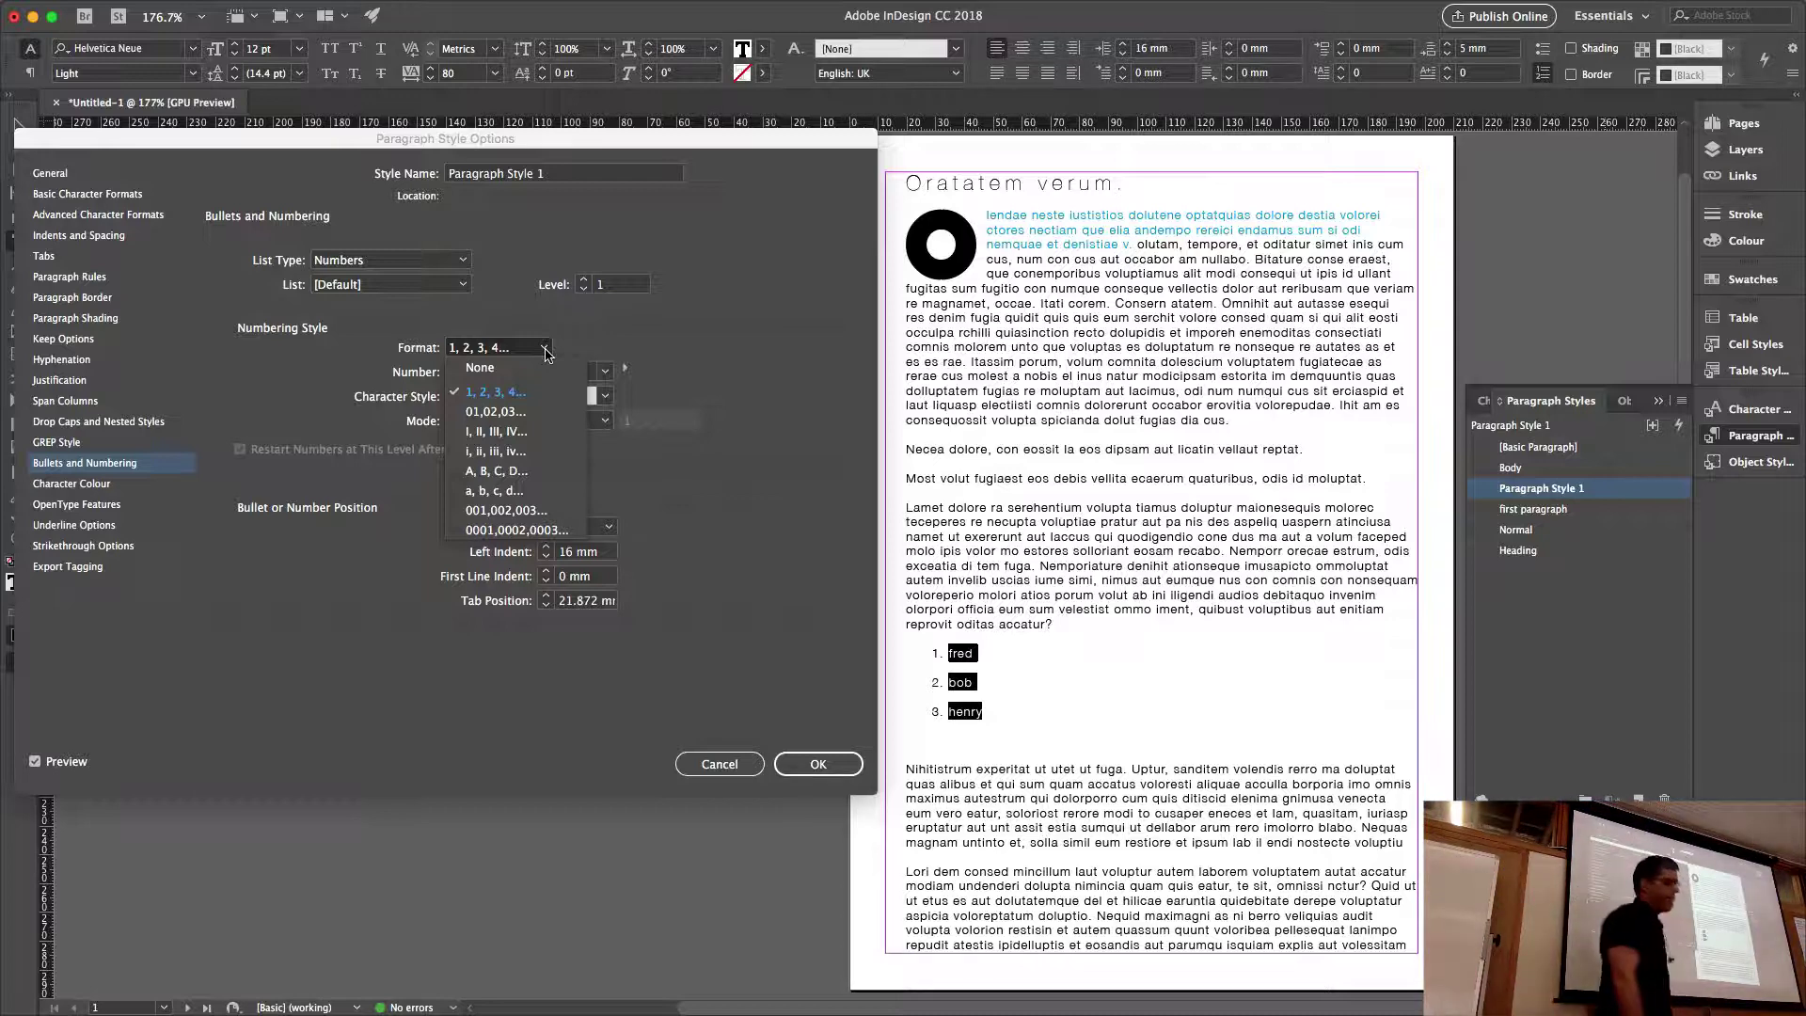
left_click(493, 391)
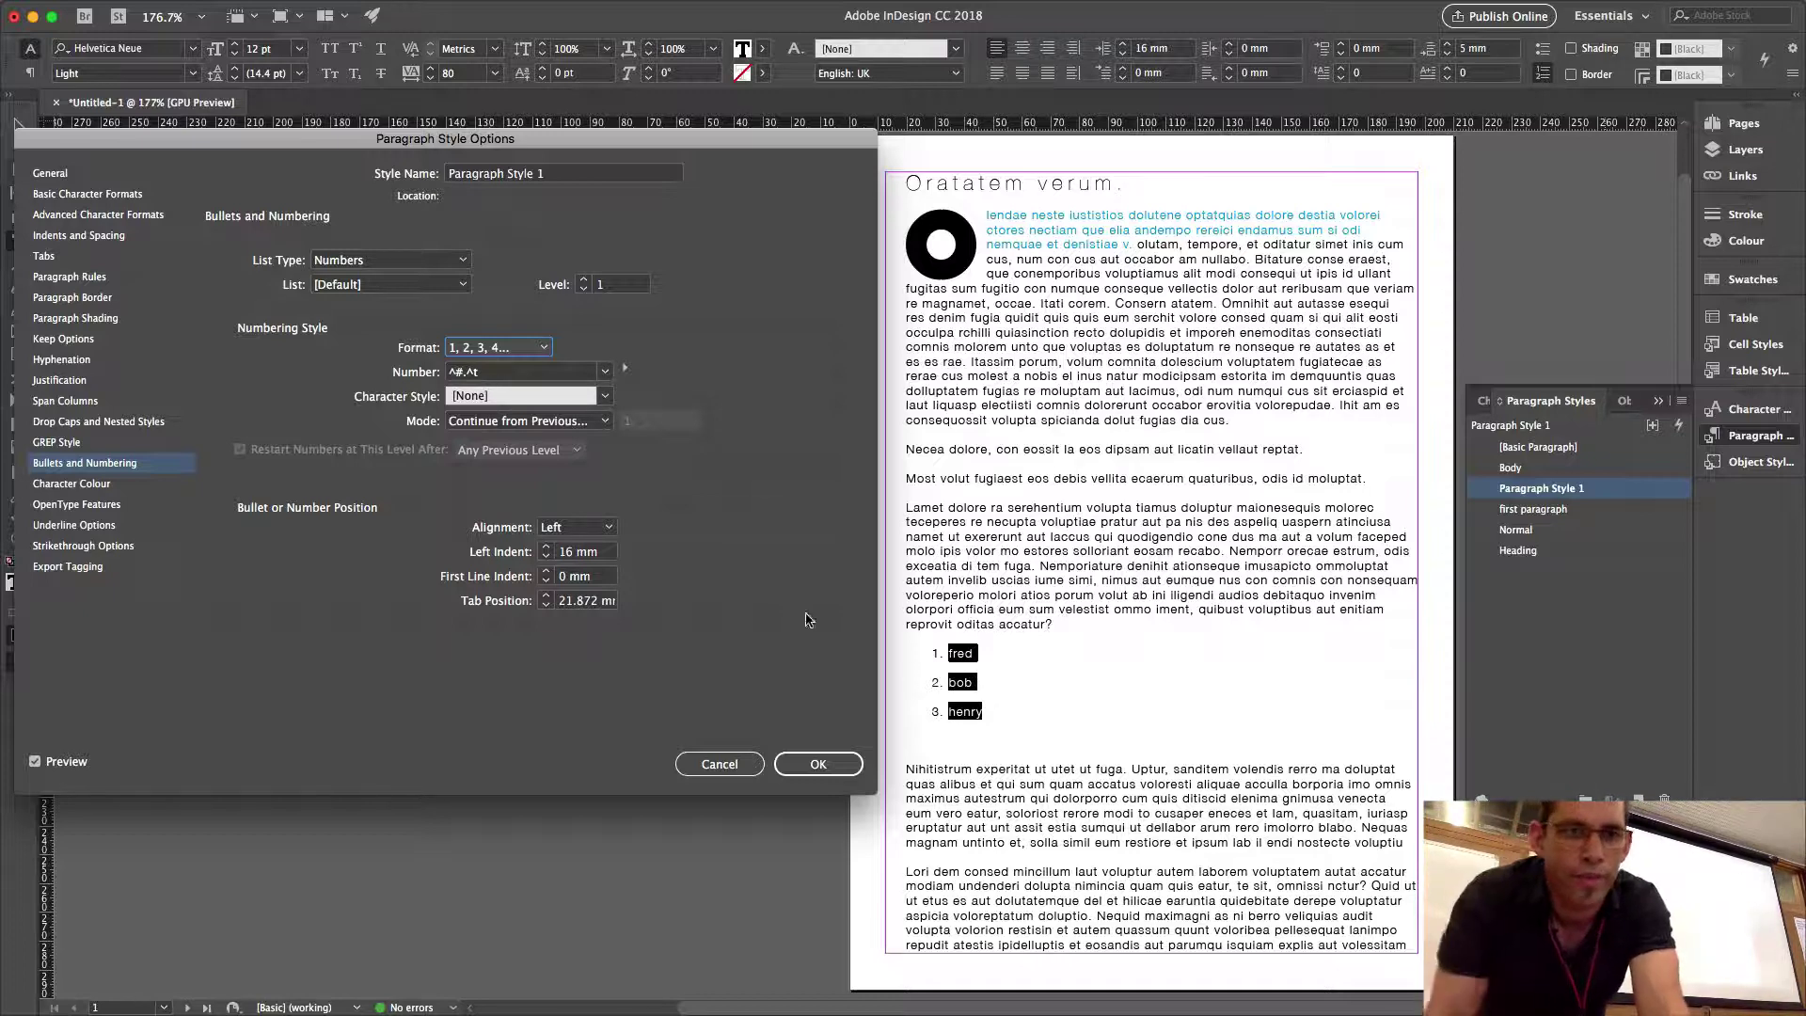
Replace the period after the number placeholder with an em space in the style's number expression.
left_click(467, 374)
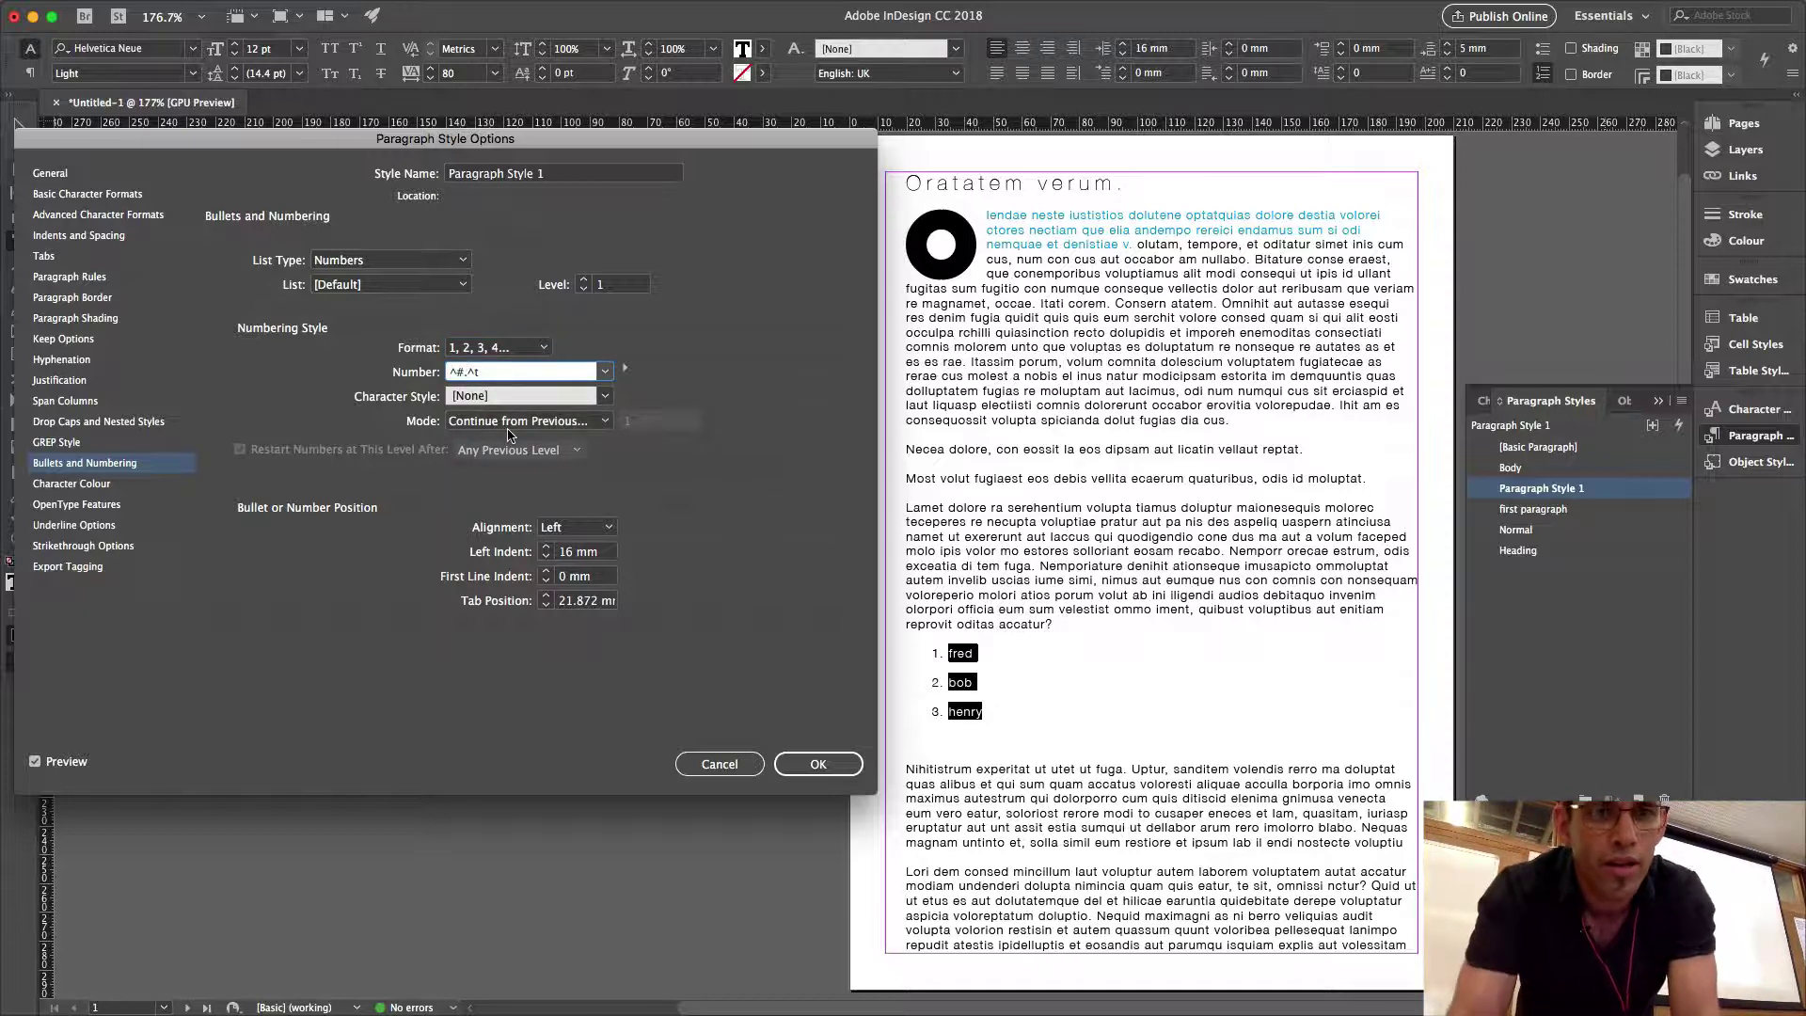
key("BackSpace")
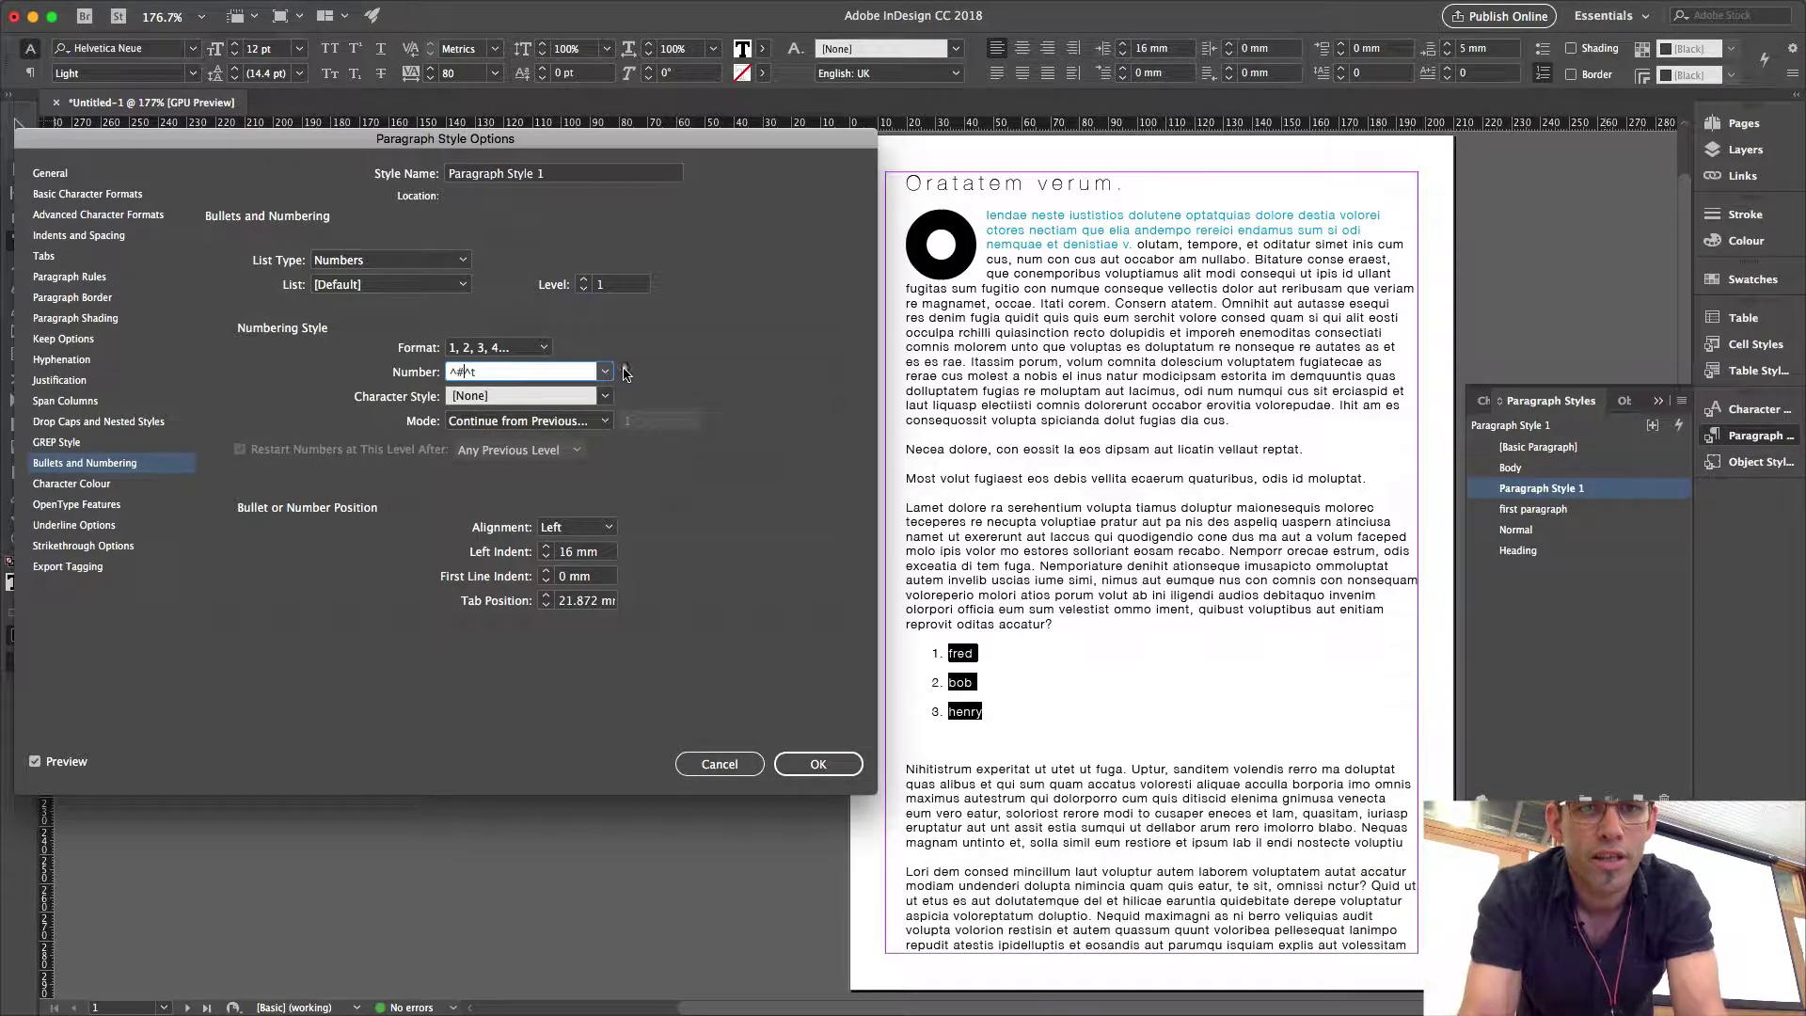
left_click(625, 370)
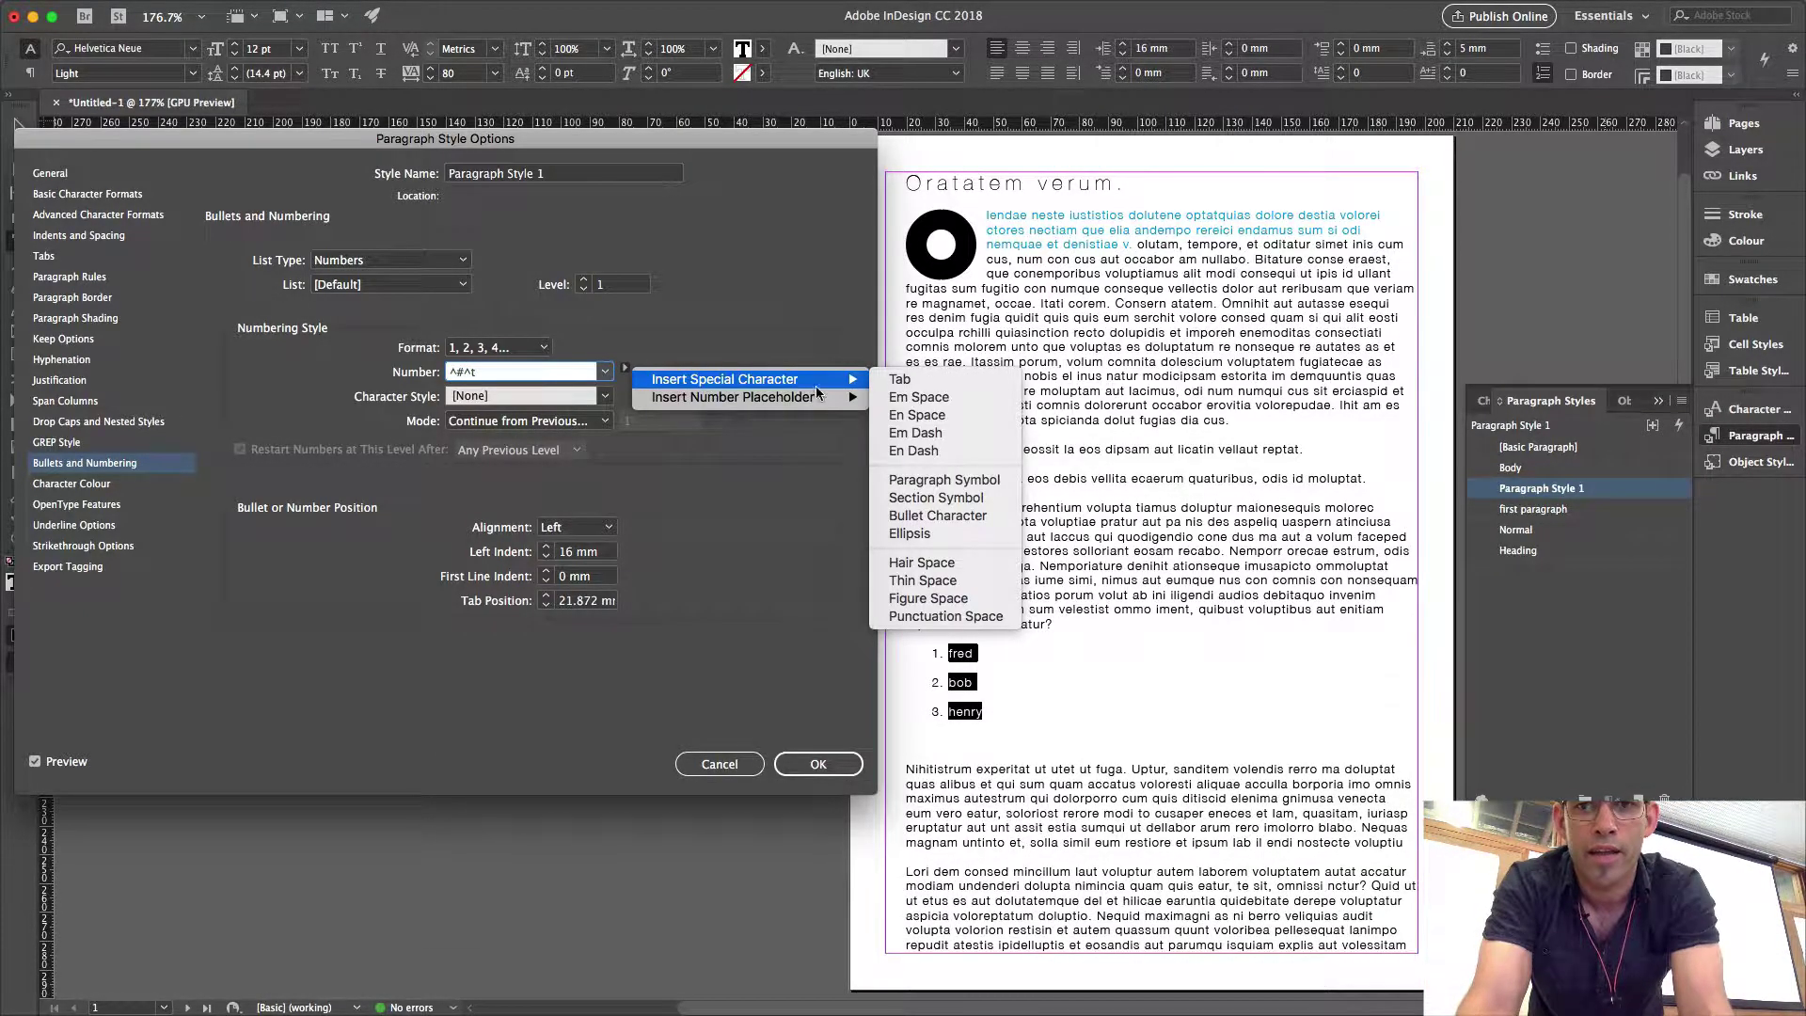
left_click(920, 398)
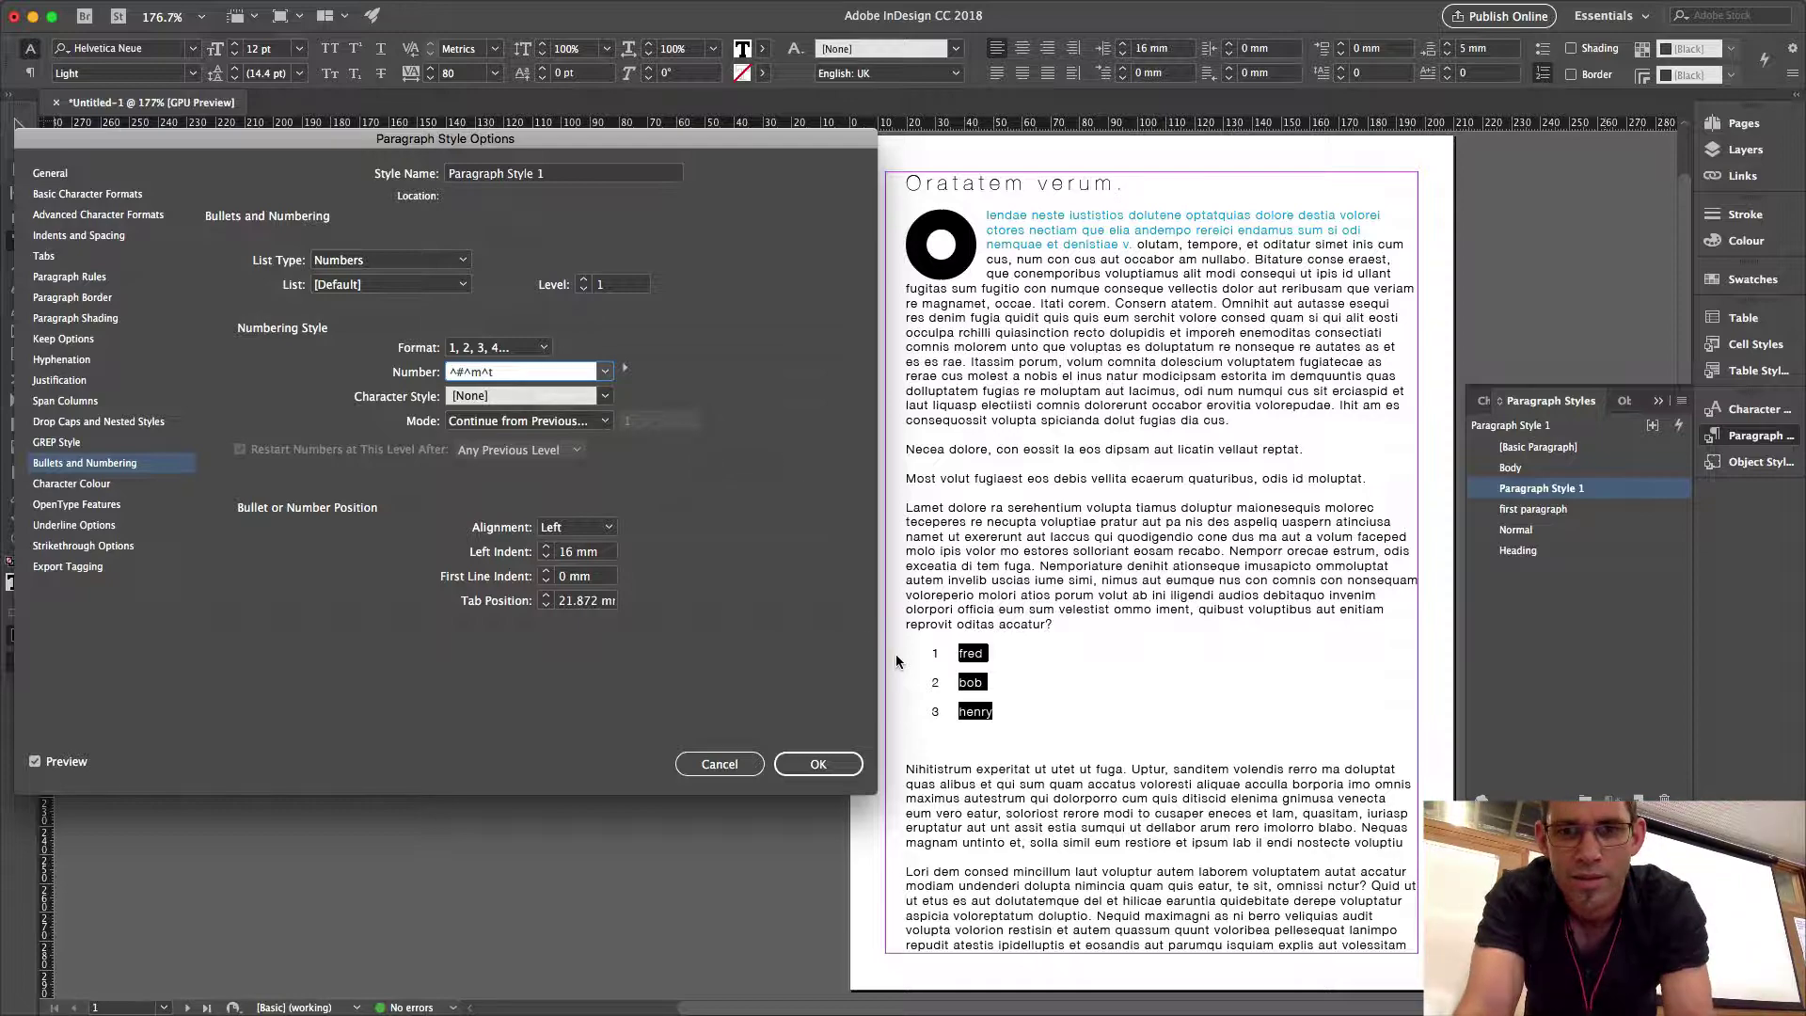
Replace the em space after the number placeholder with a dash so the expression reads ^#–^t.
scroll(929, 680, "up", 5)
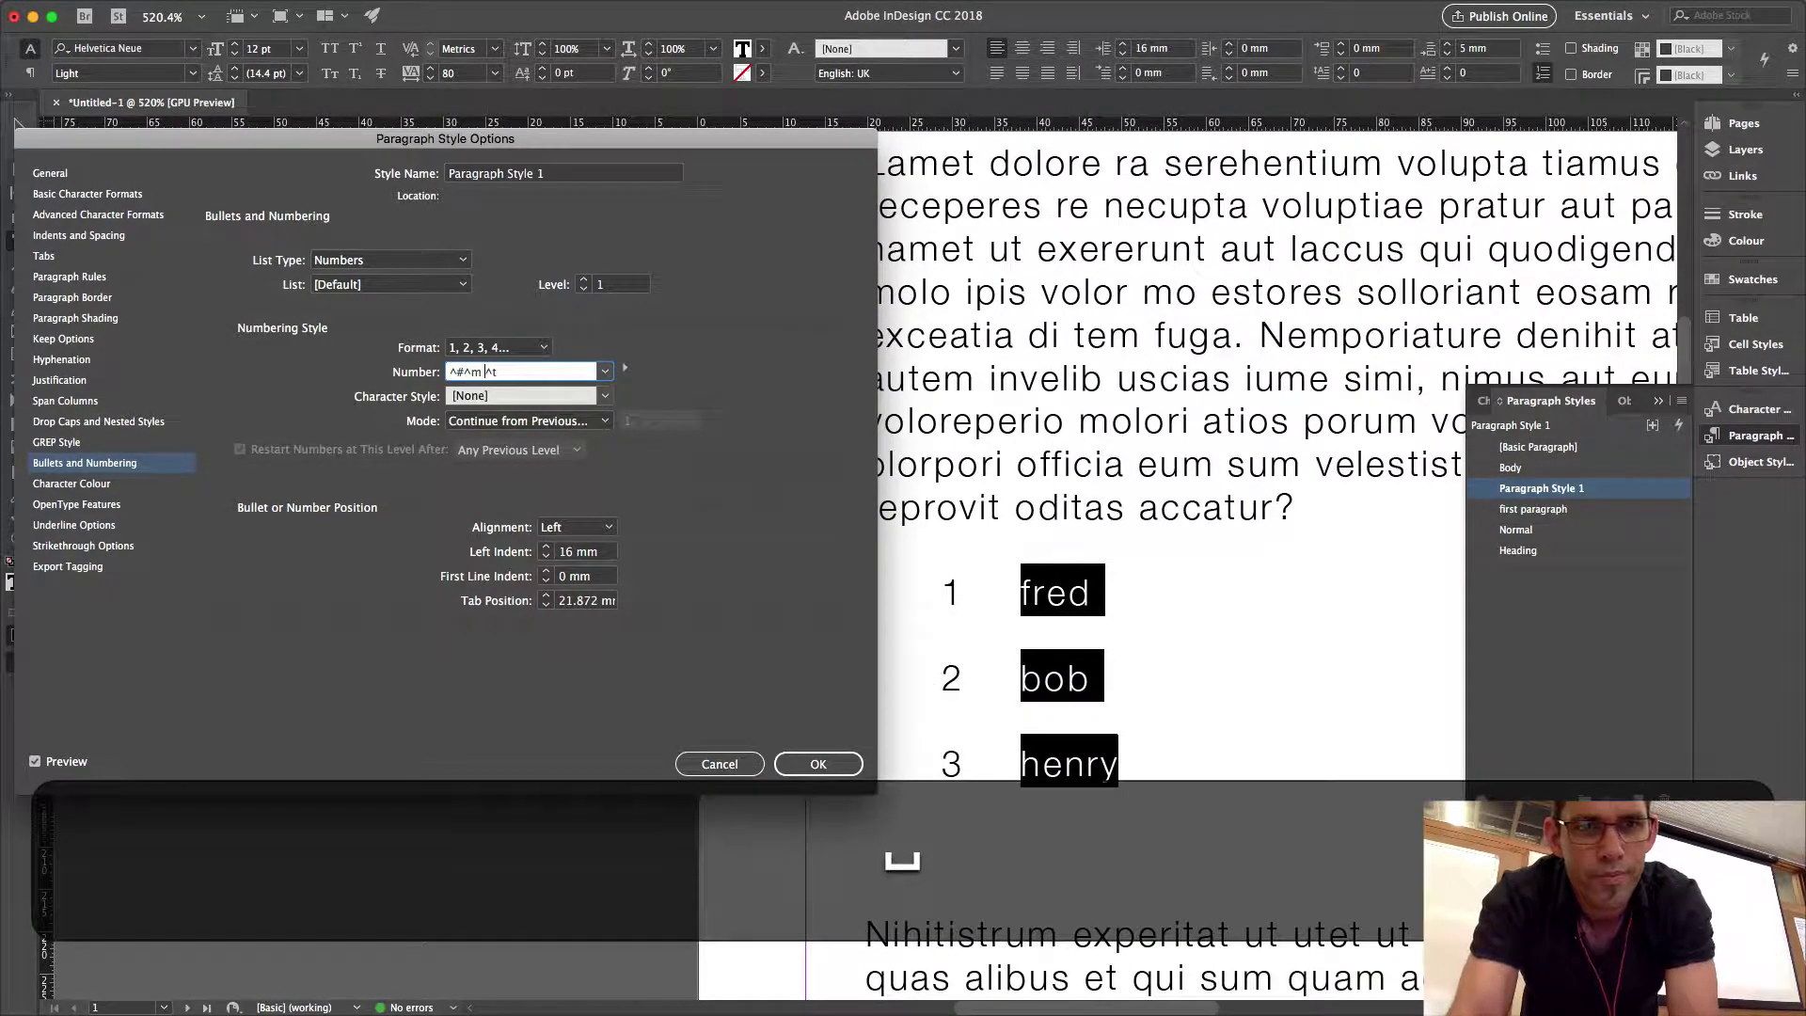
key("BackSpace")
left_click(624, 368)
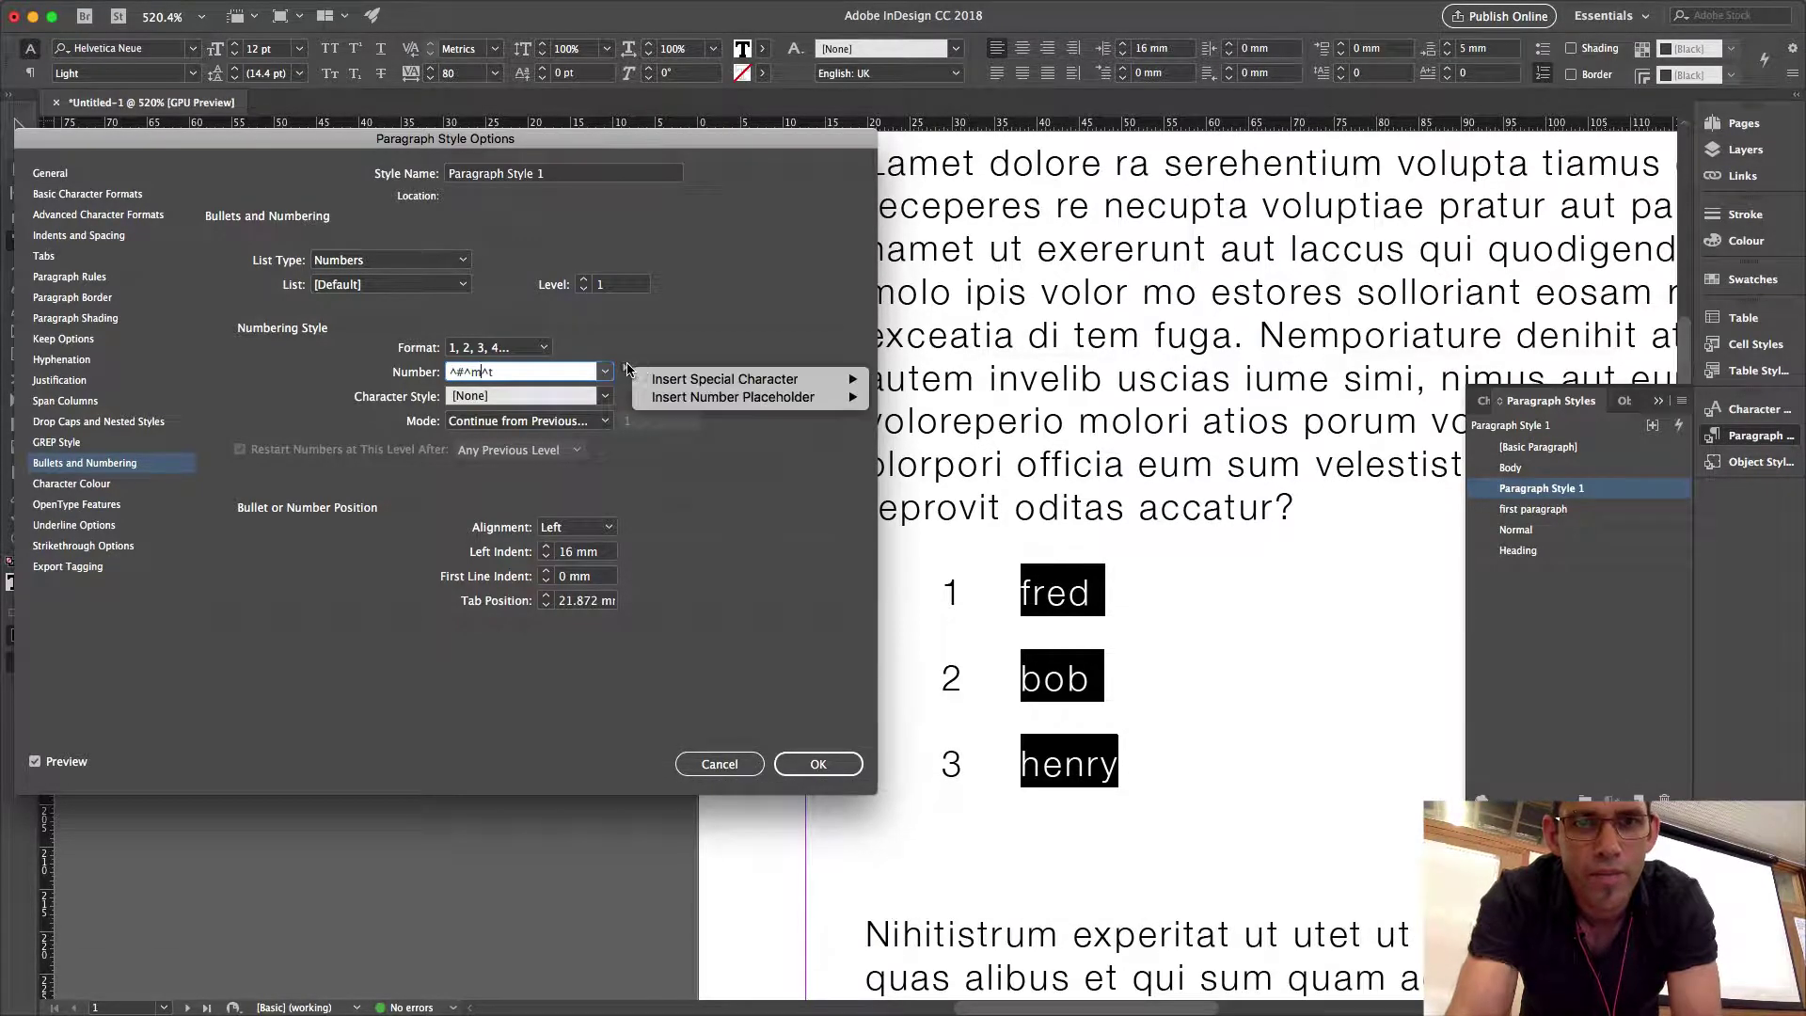
mouse_move(673, 380)
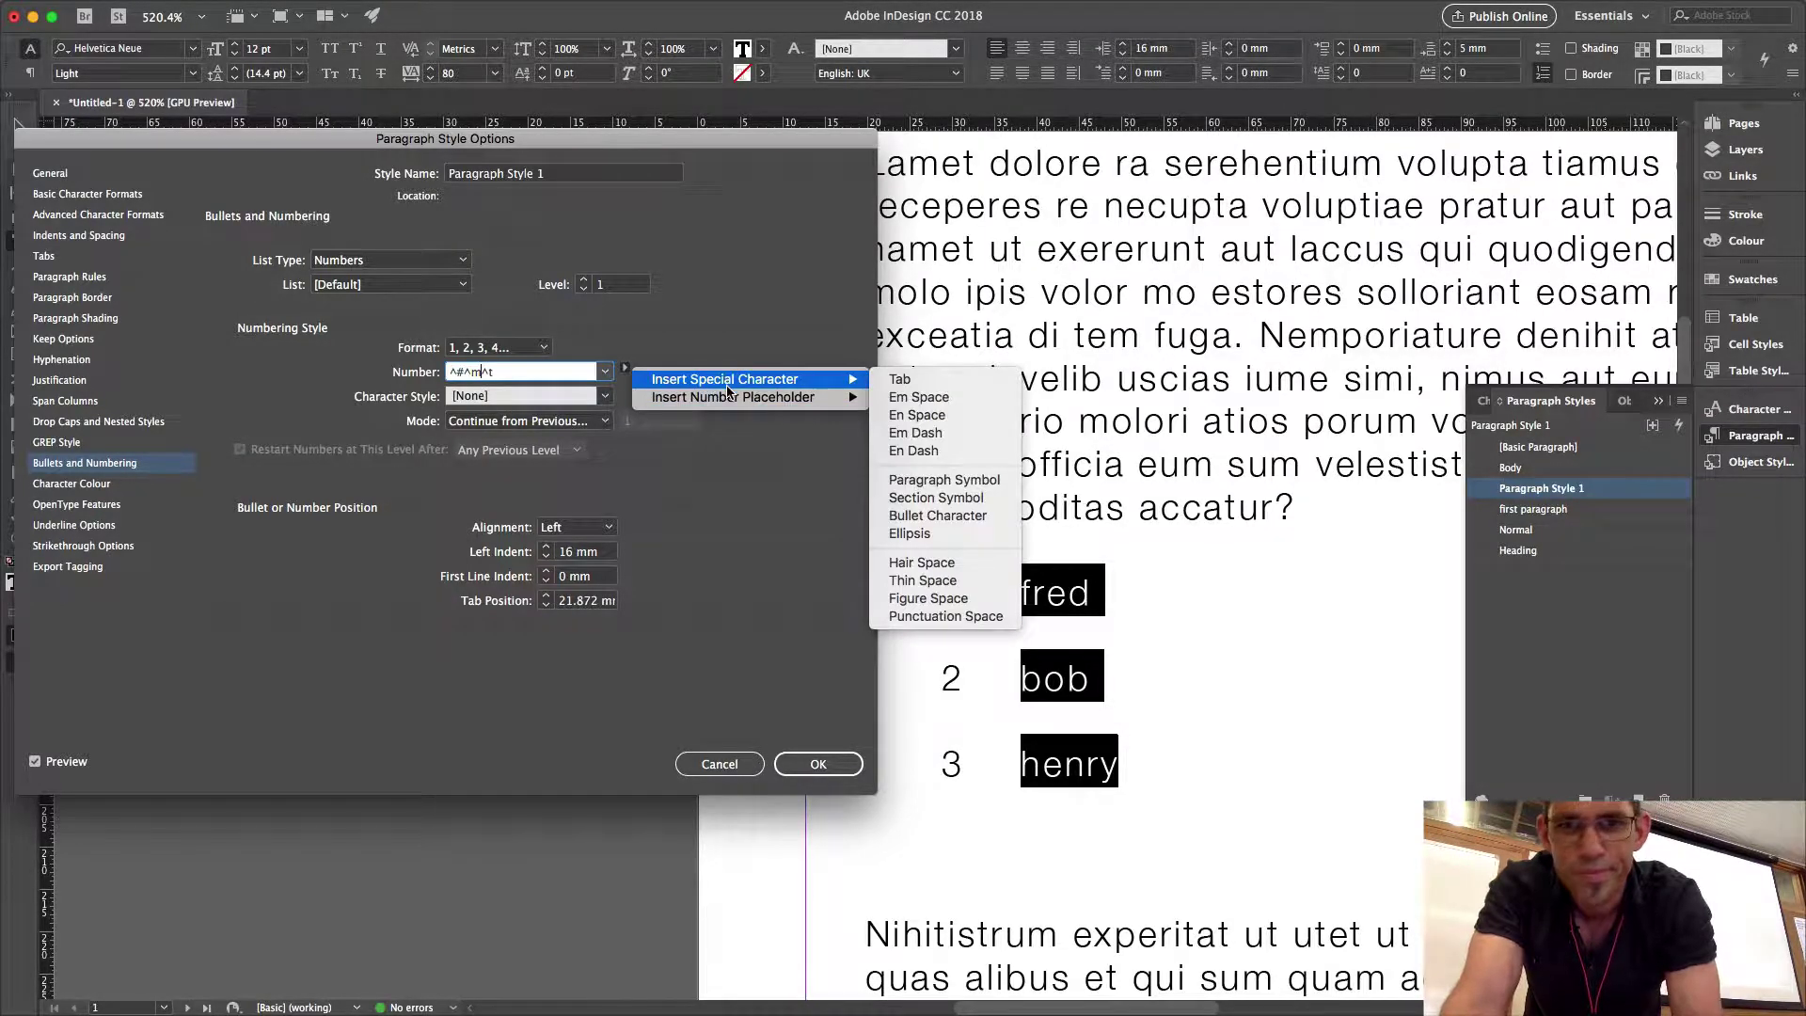
key("Escape")
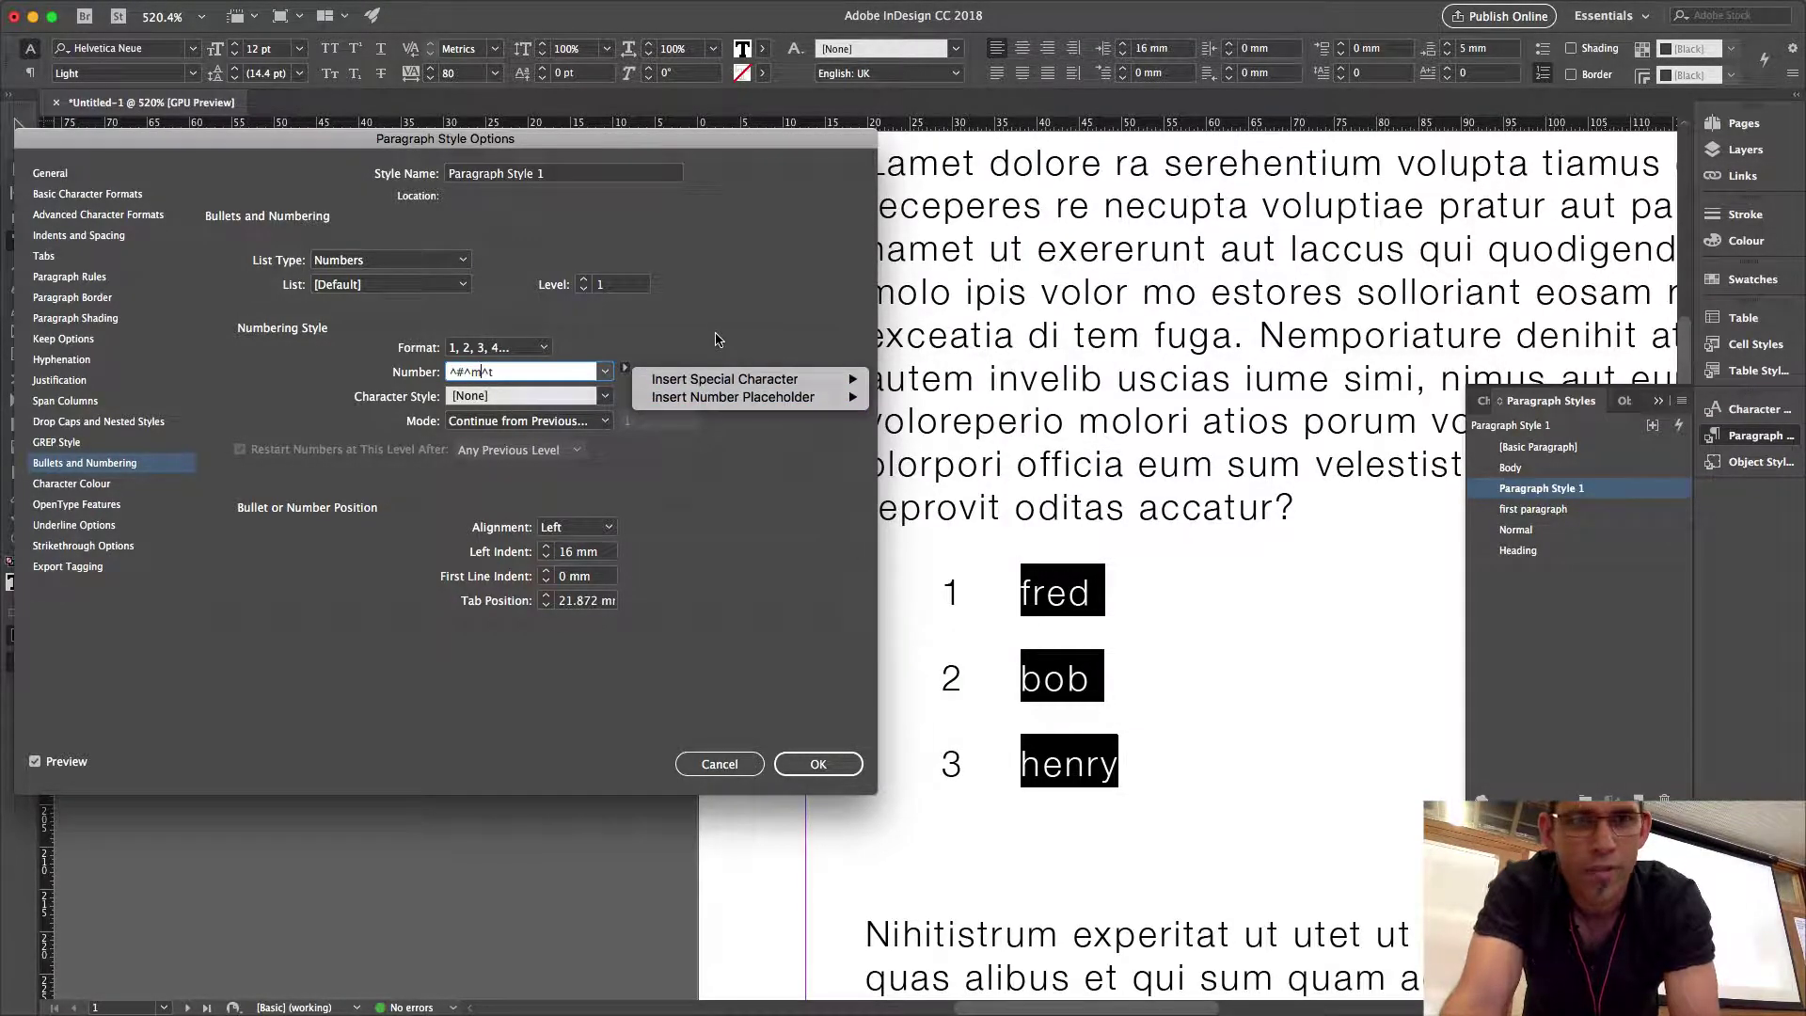
key("Escape")
key("BackSpace")
type("–")
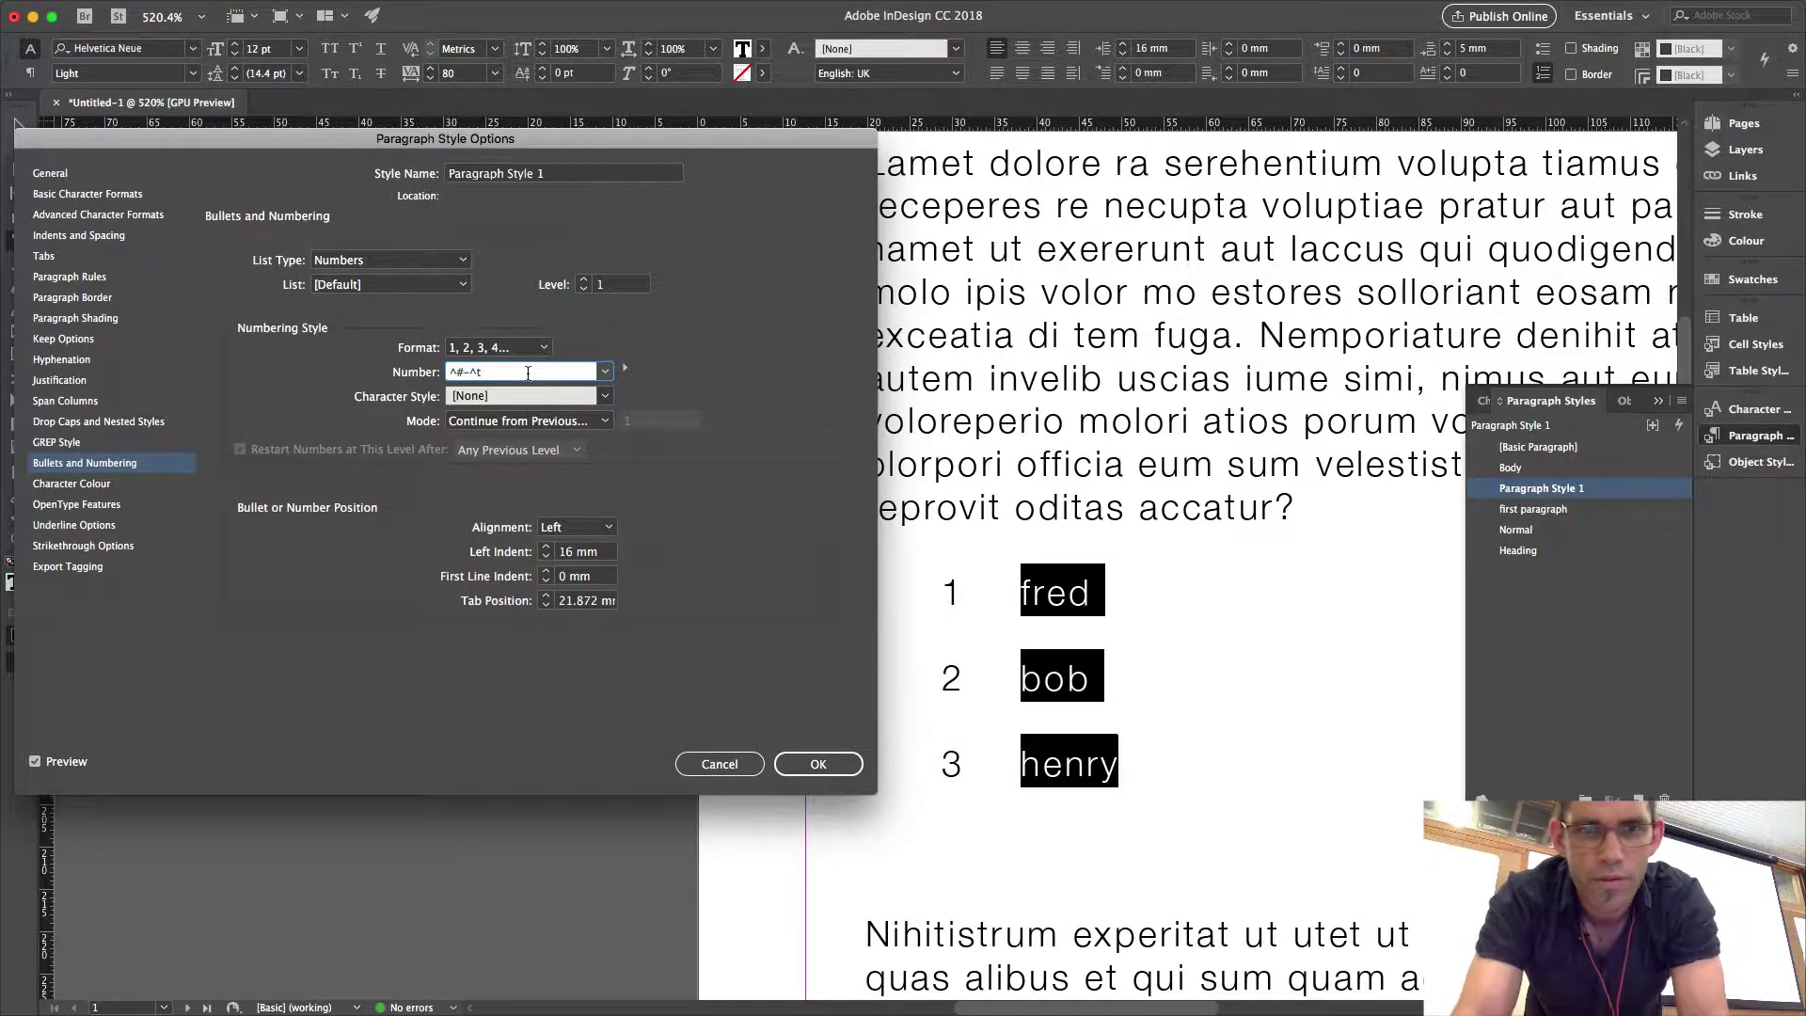
Try enclosing the dash in straight double quotation marks within the number expression and preview it on the name lines.
key("Left")
type("\"")
key("Right")
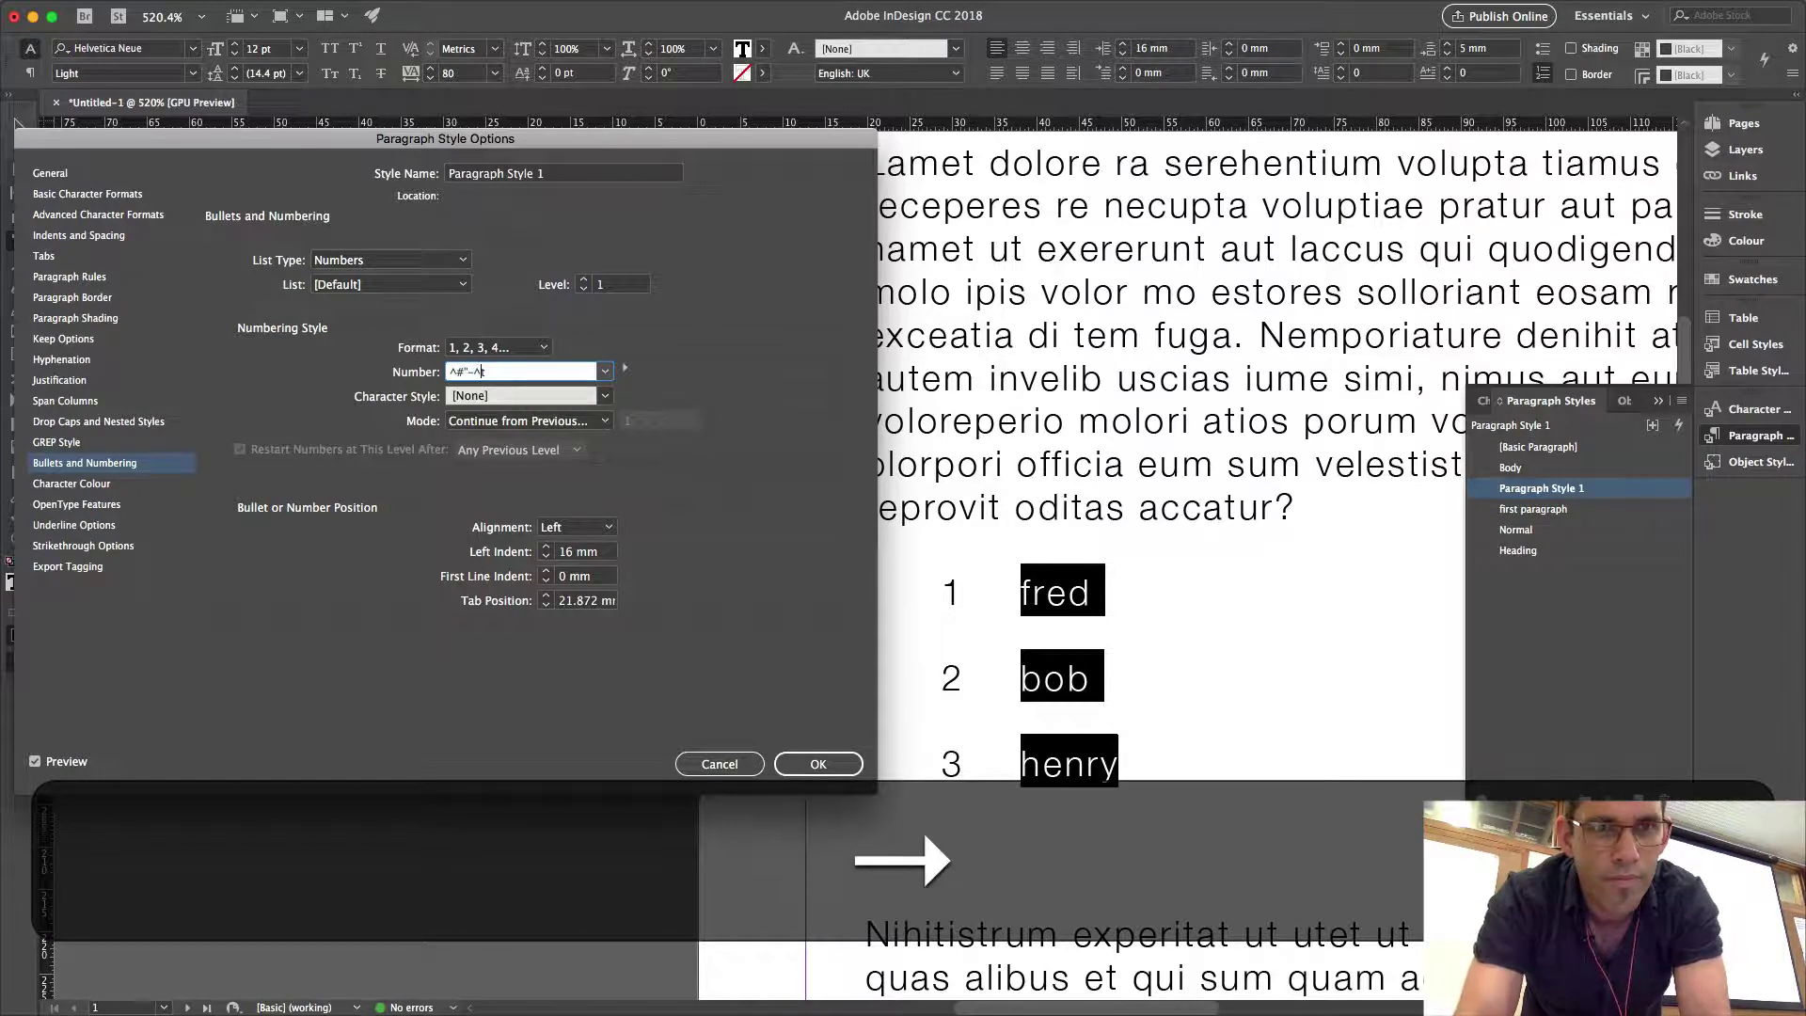
key("Left")
type("\"")
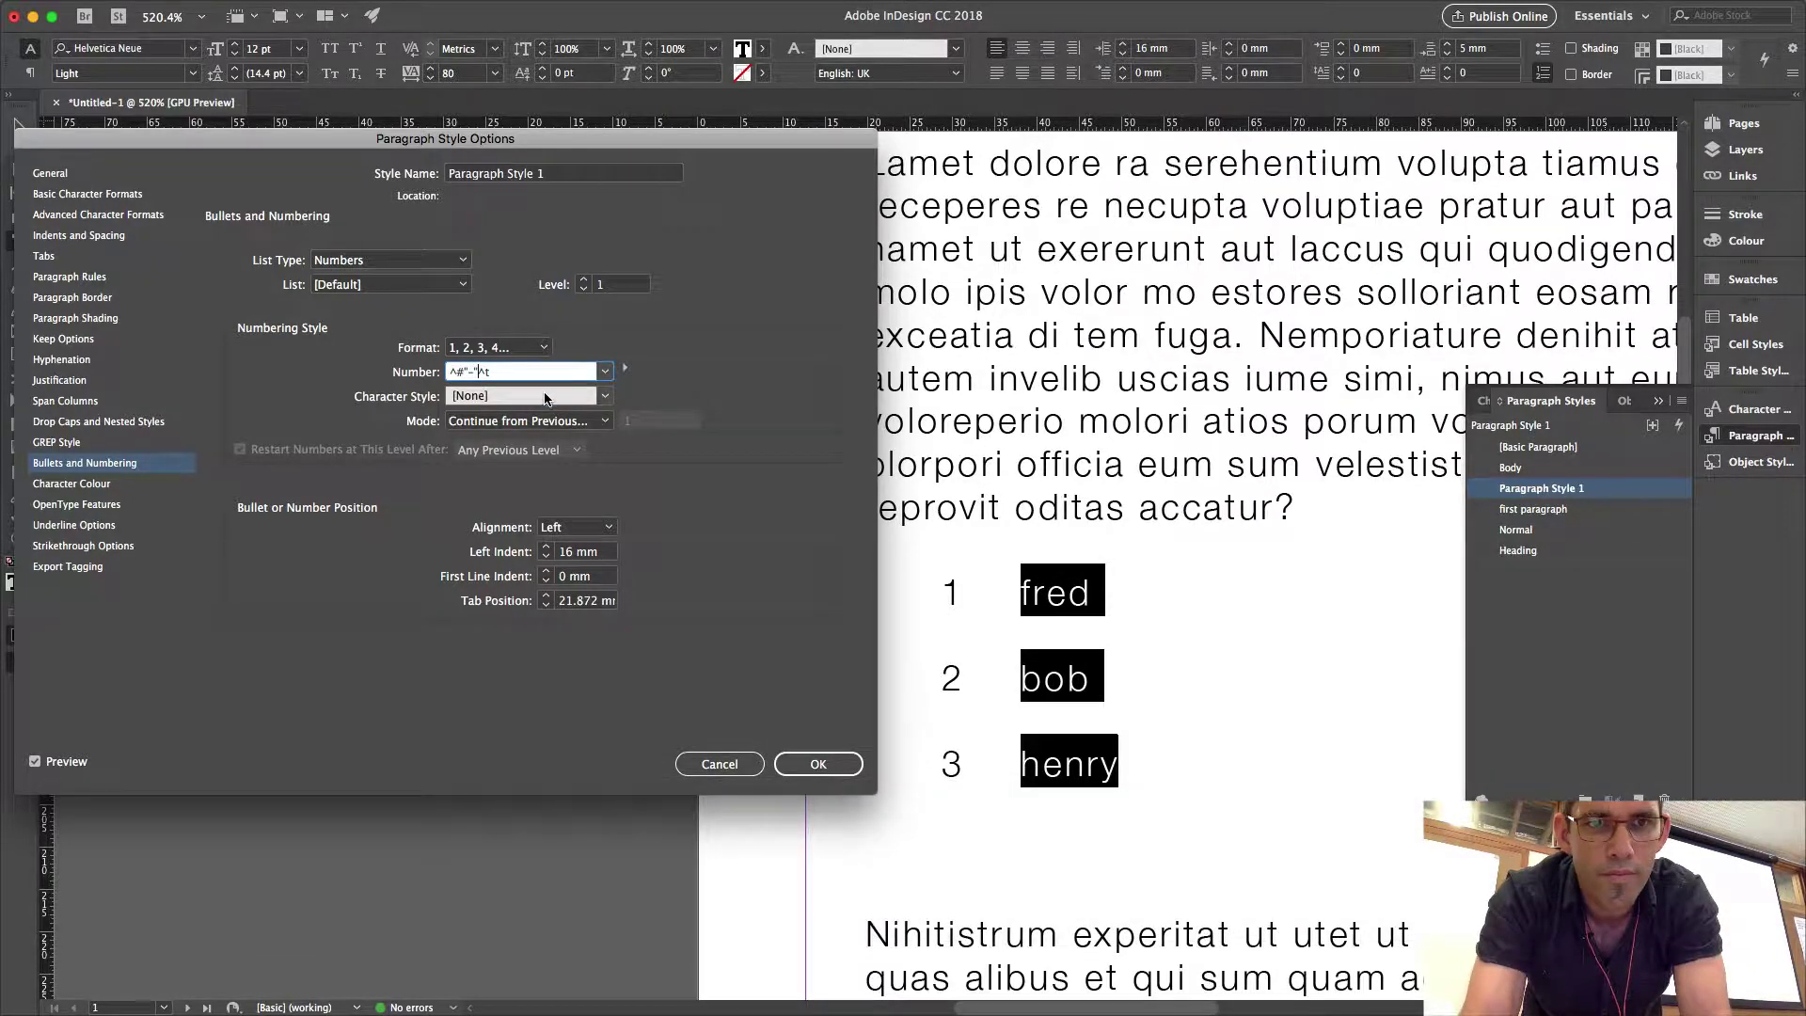
left_click(605, 396)
left_click(480, 372)
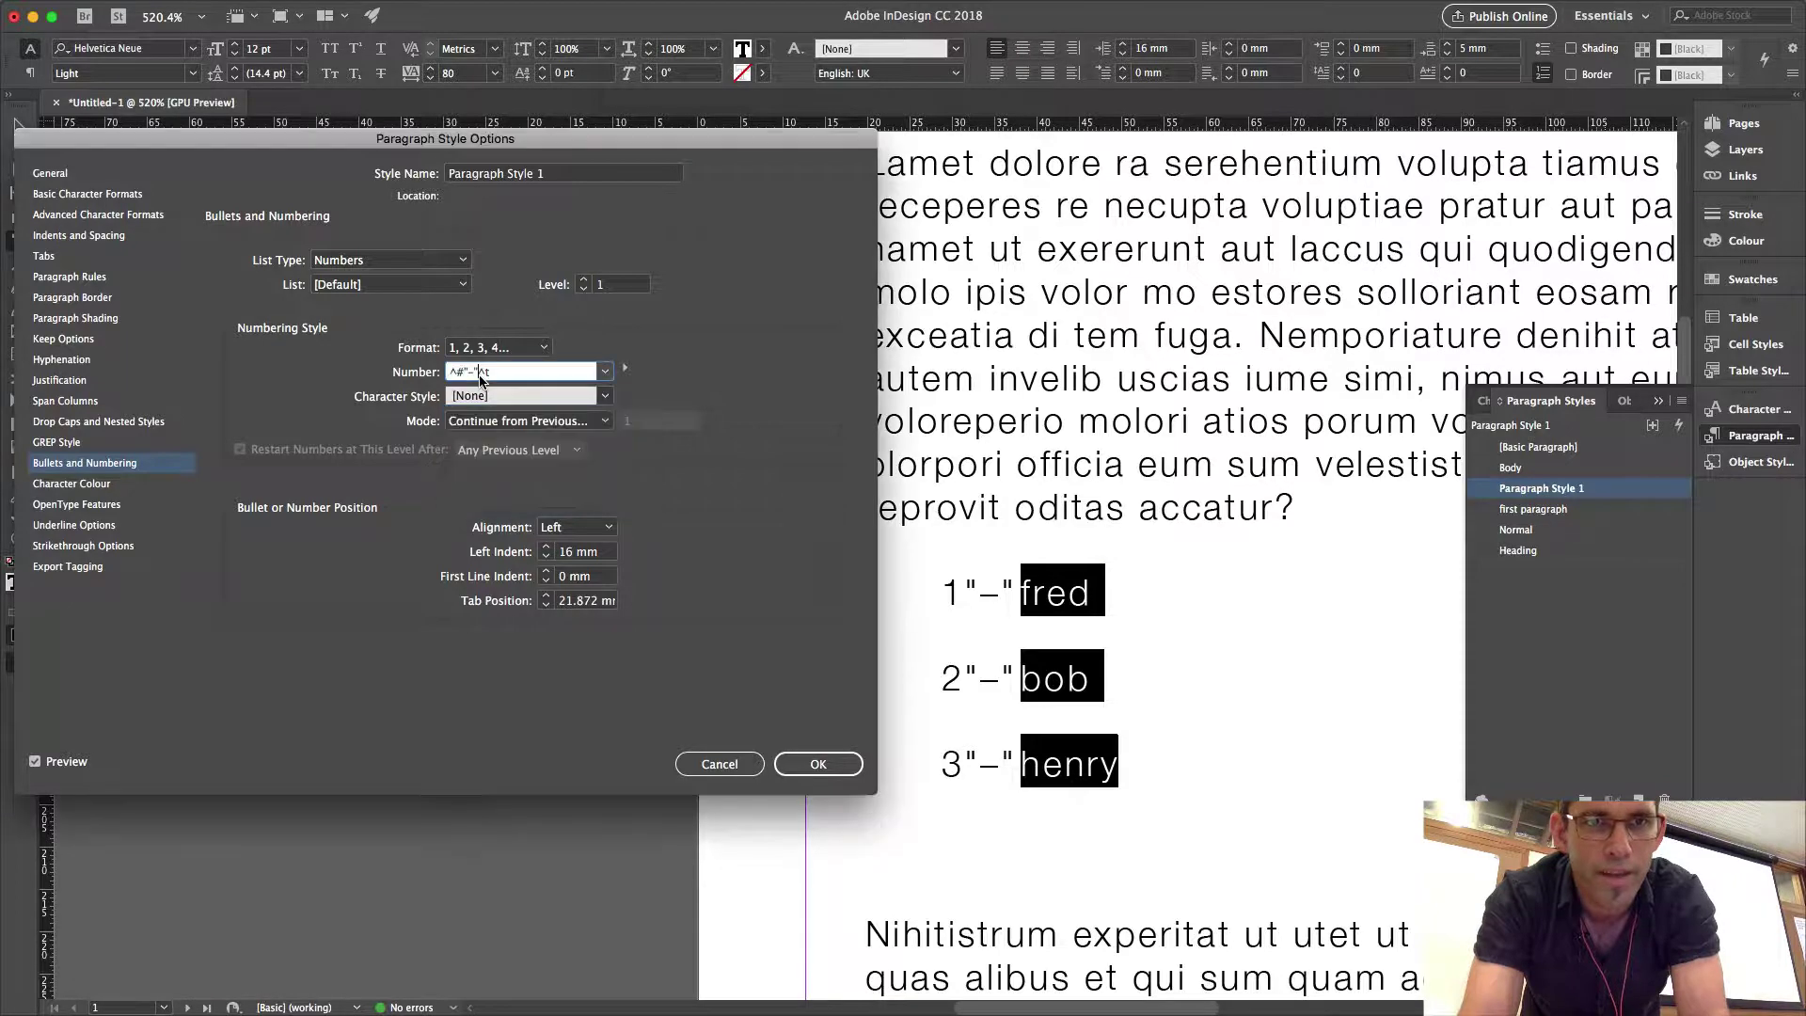
Remove both quotation marks around the dash in the number expression and update the preview.
key("BackSpace")
key("Left")
key("BackSpace")
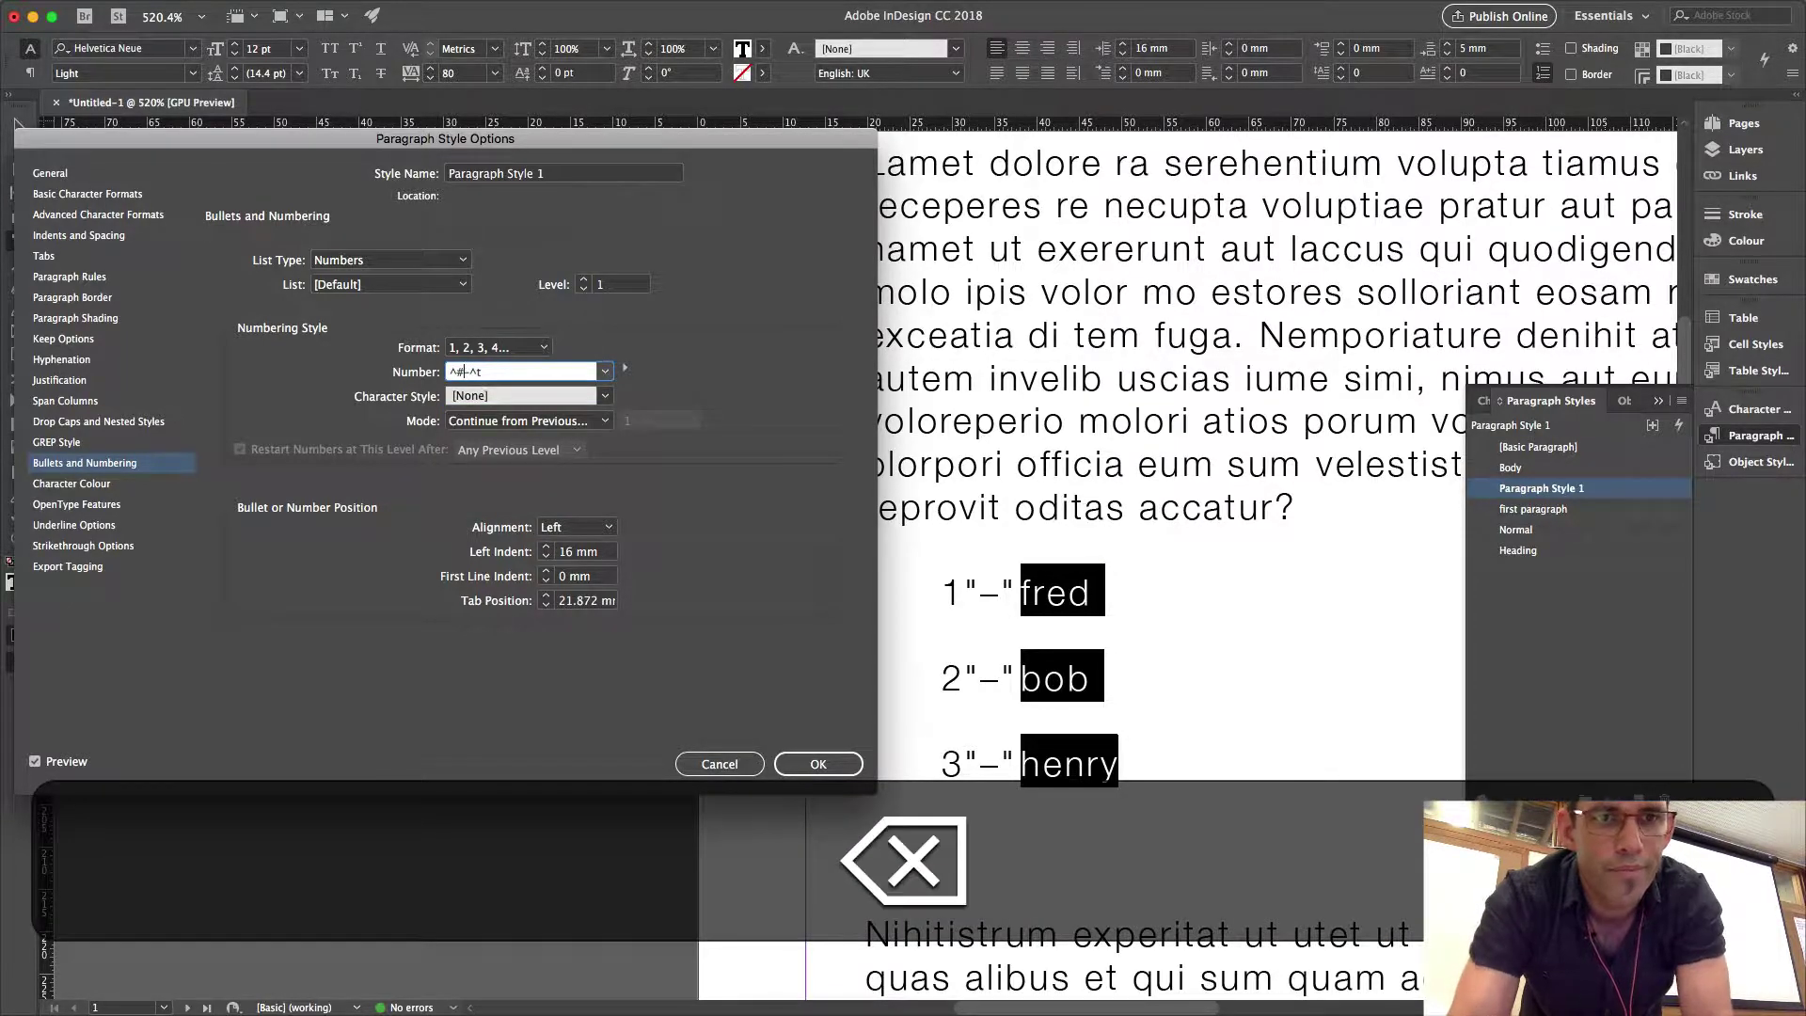
left_click(527, 393)
left_click(776, 344)
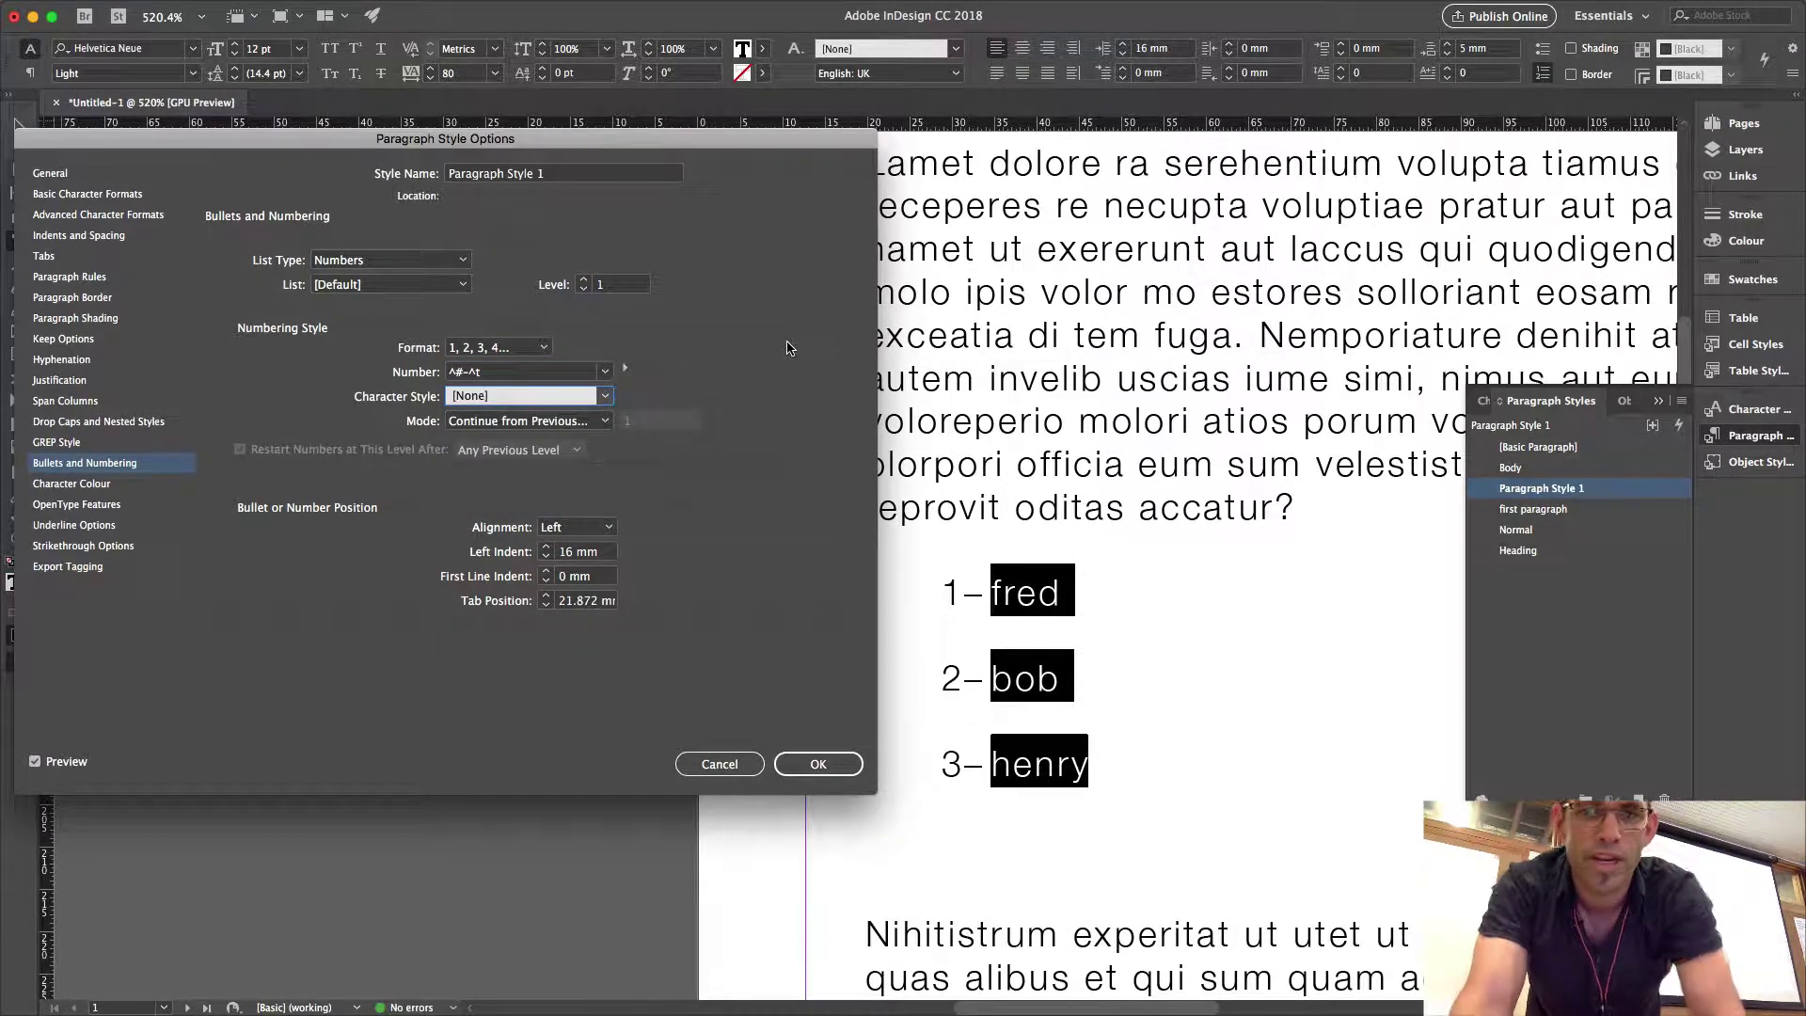
Replace the dash with the word "bla" between spaces in the number expression and preview it.
left_click(470, 376)
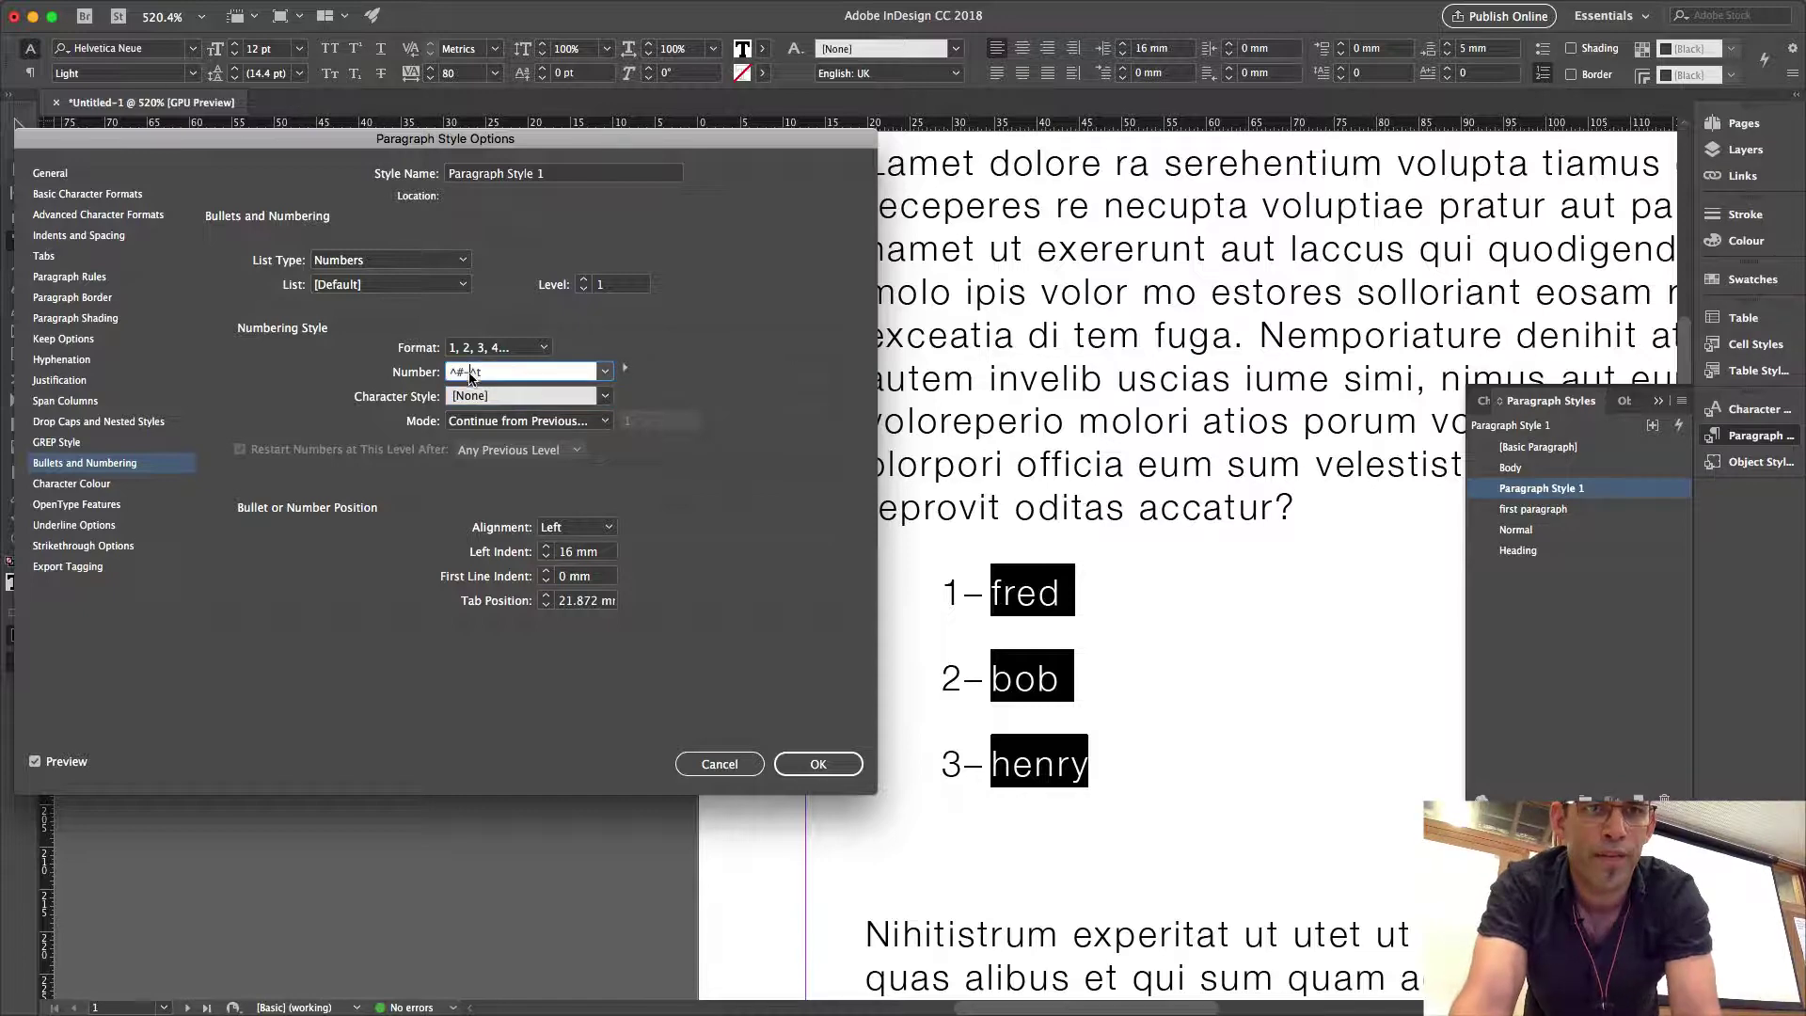
key("BackSpace")
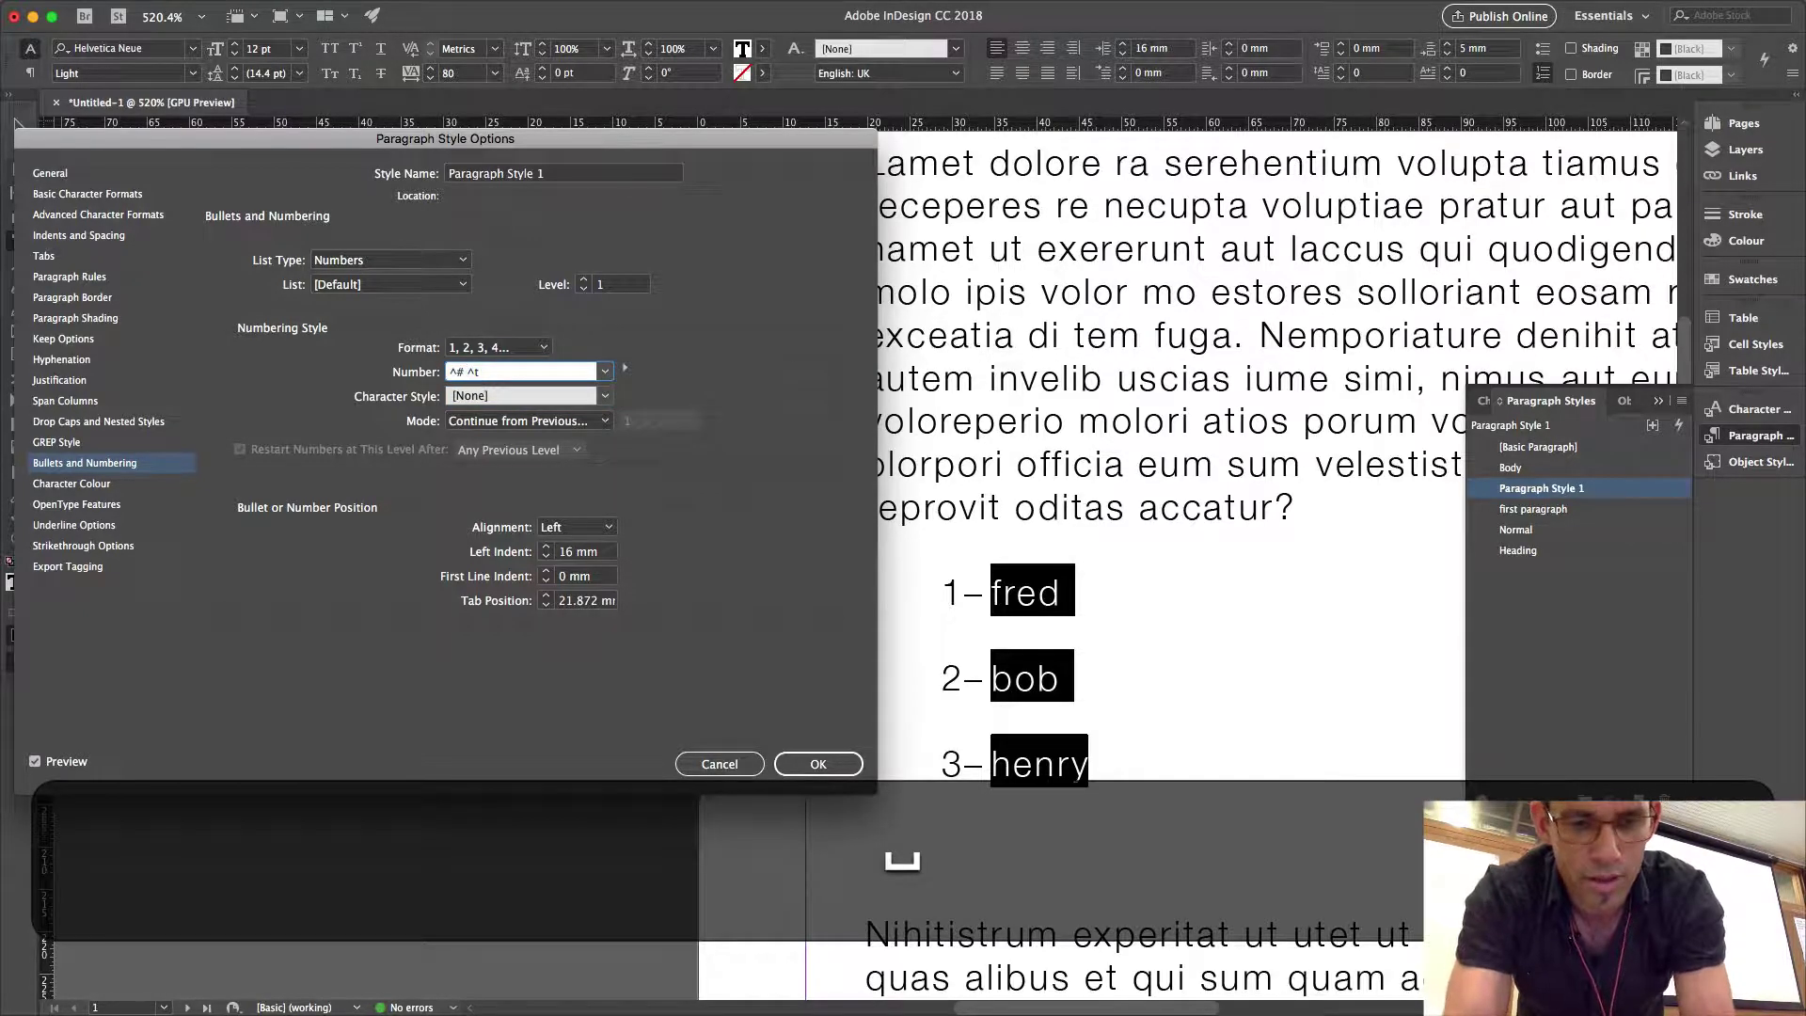
type("bla")
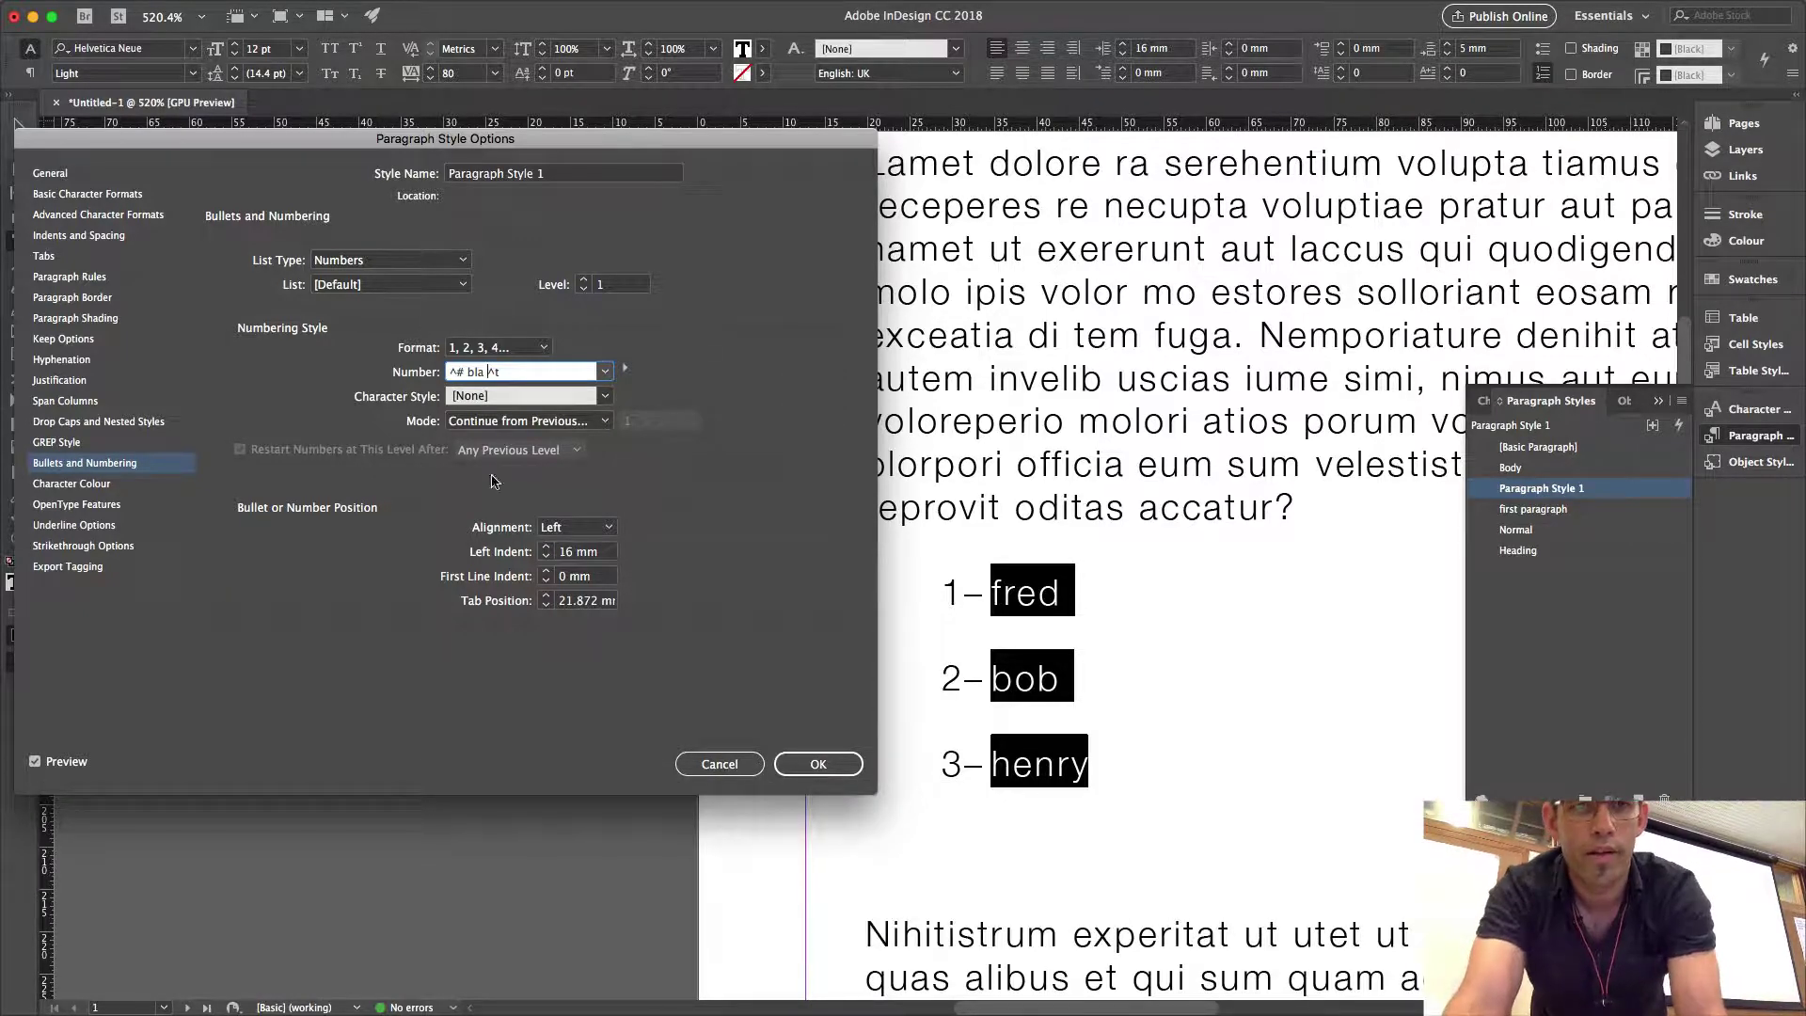
left_click(538, 396)
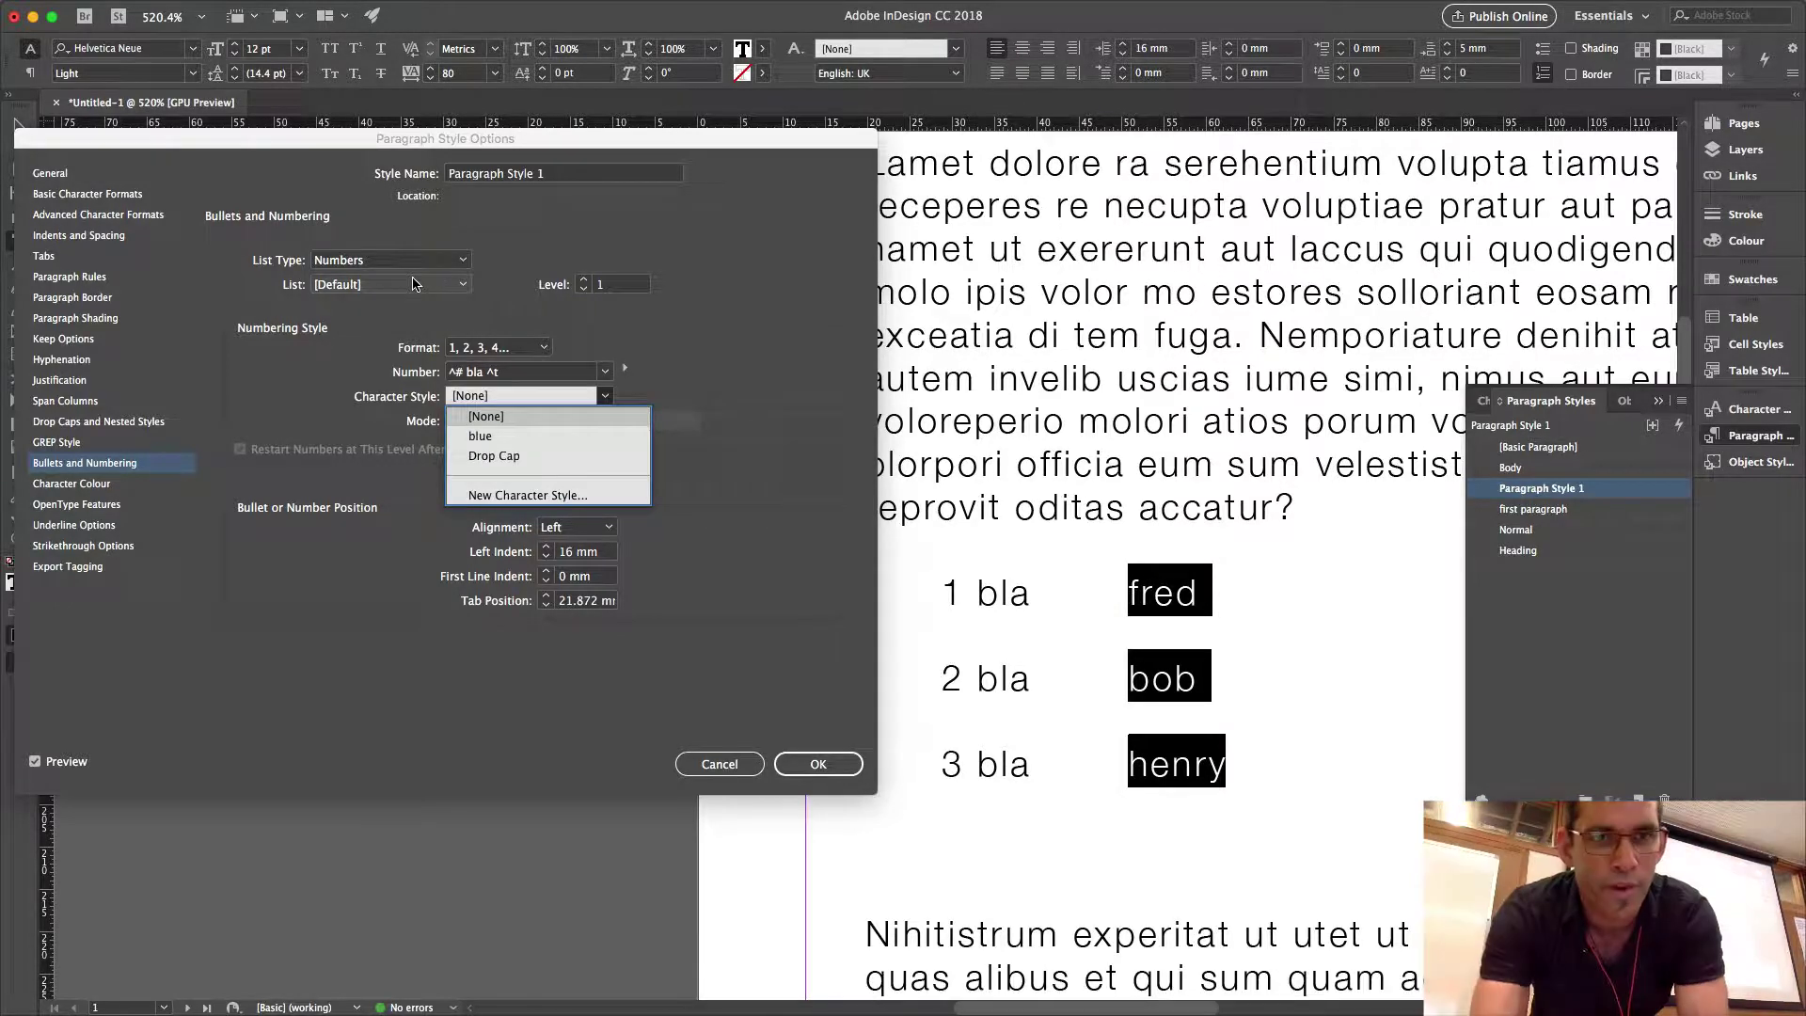
left_click(568, 376)
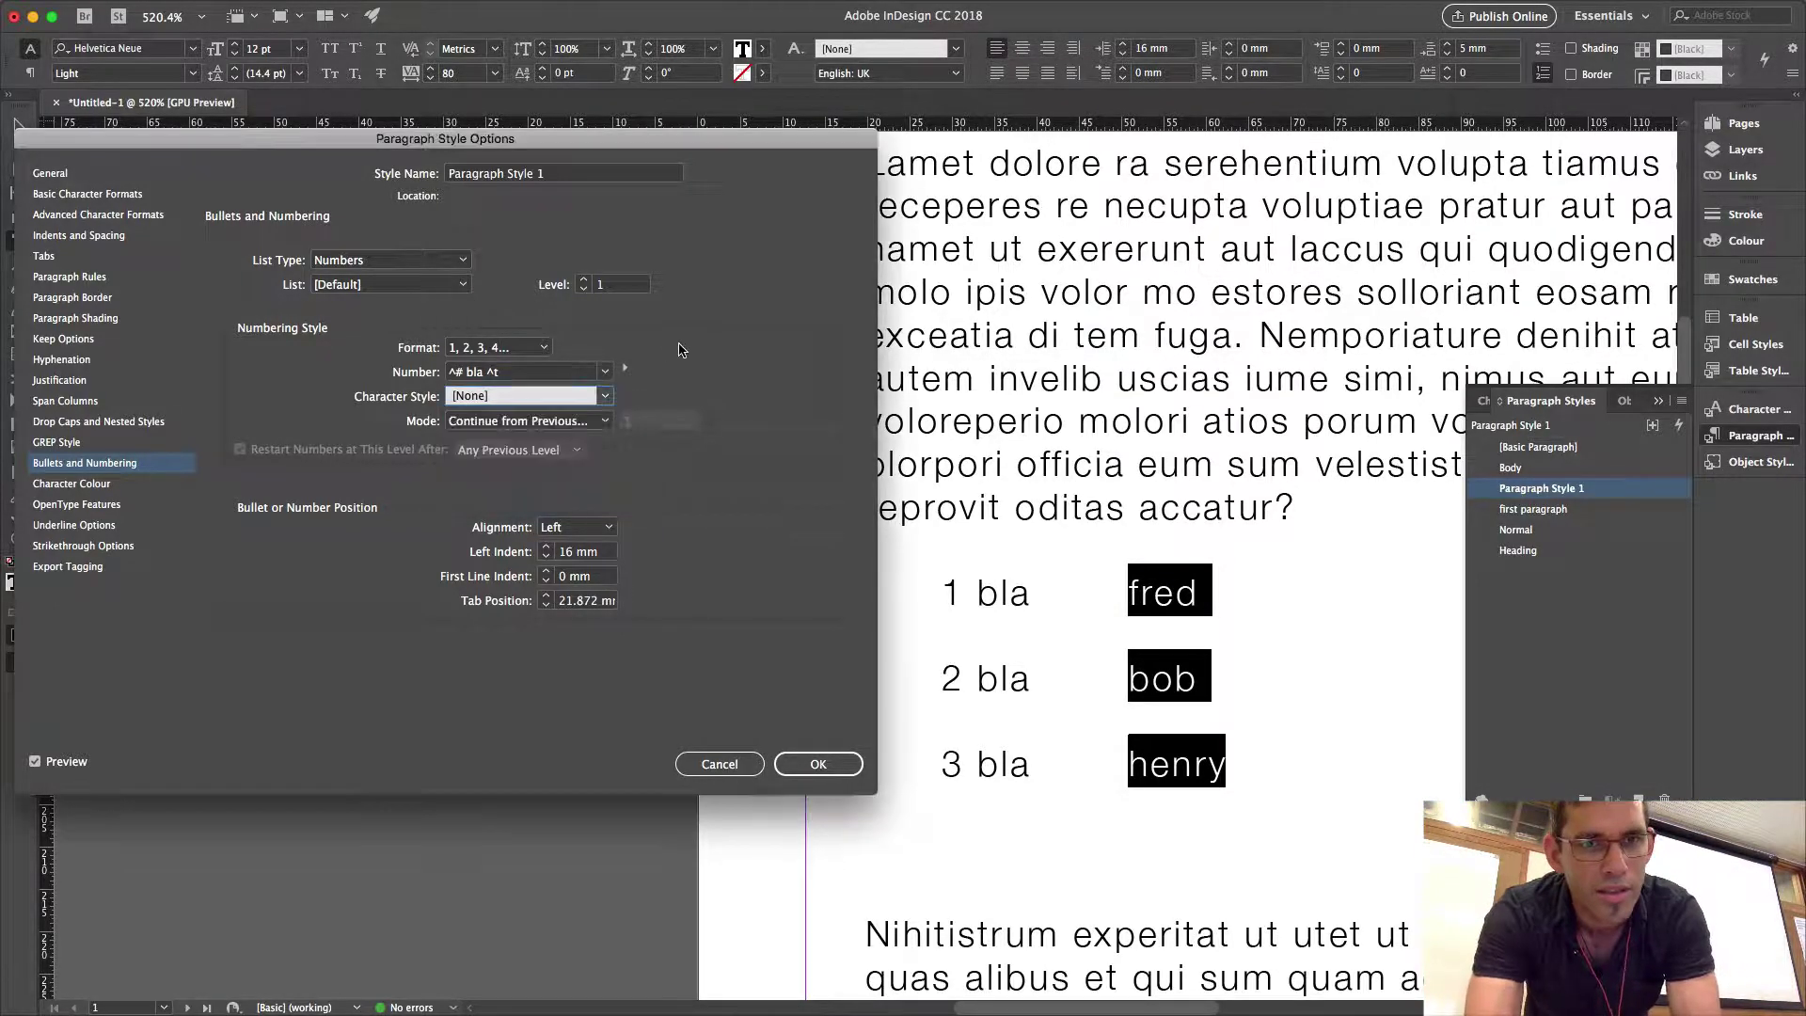
Prefix the number placeholder with "fig.", delete "bla" and the tab after it, and apply the style changes.
left_click(451, 373)
type("fig.")
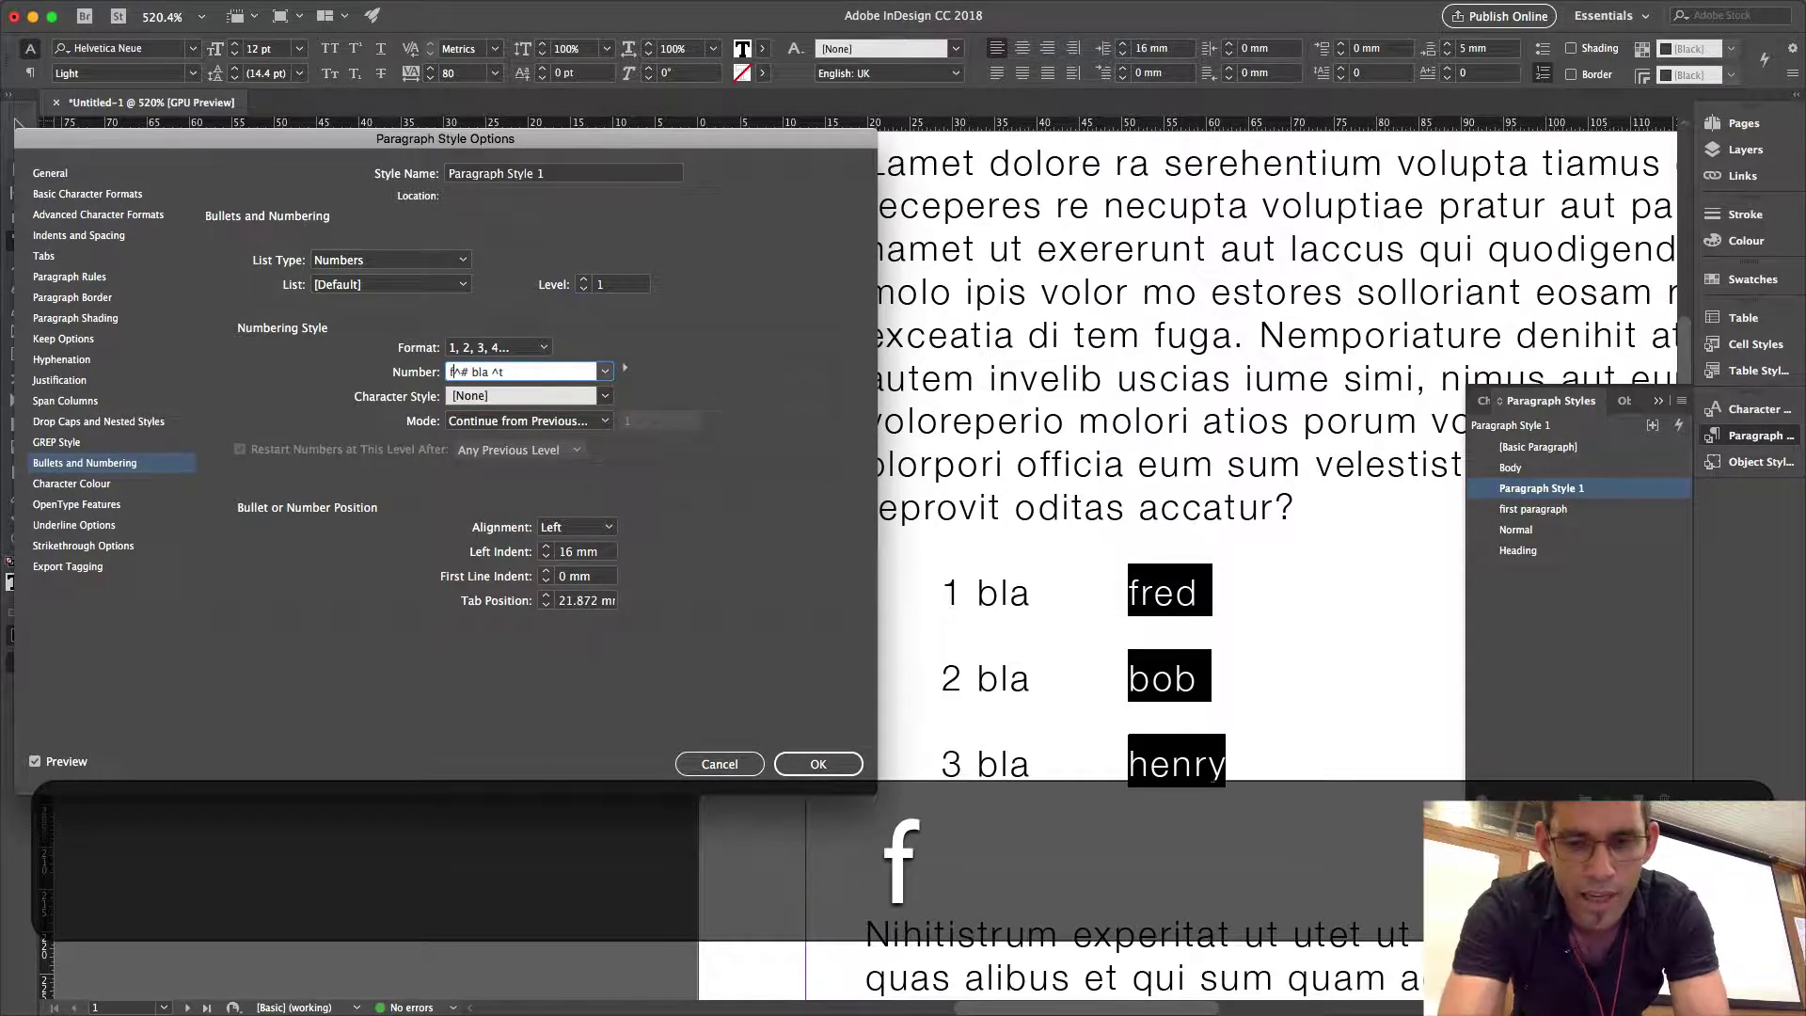
key("shift+Right")
key("Right")
key("Right")
key("Right")
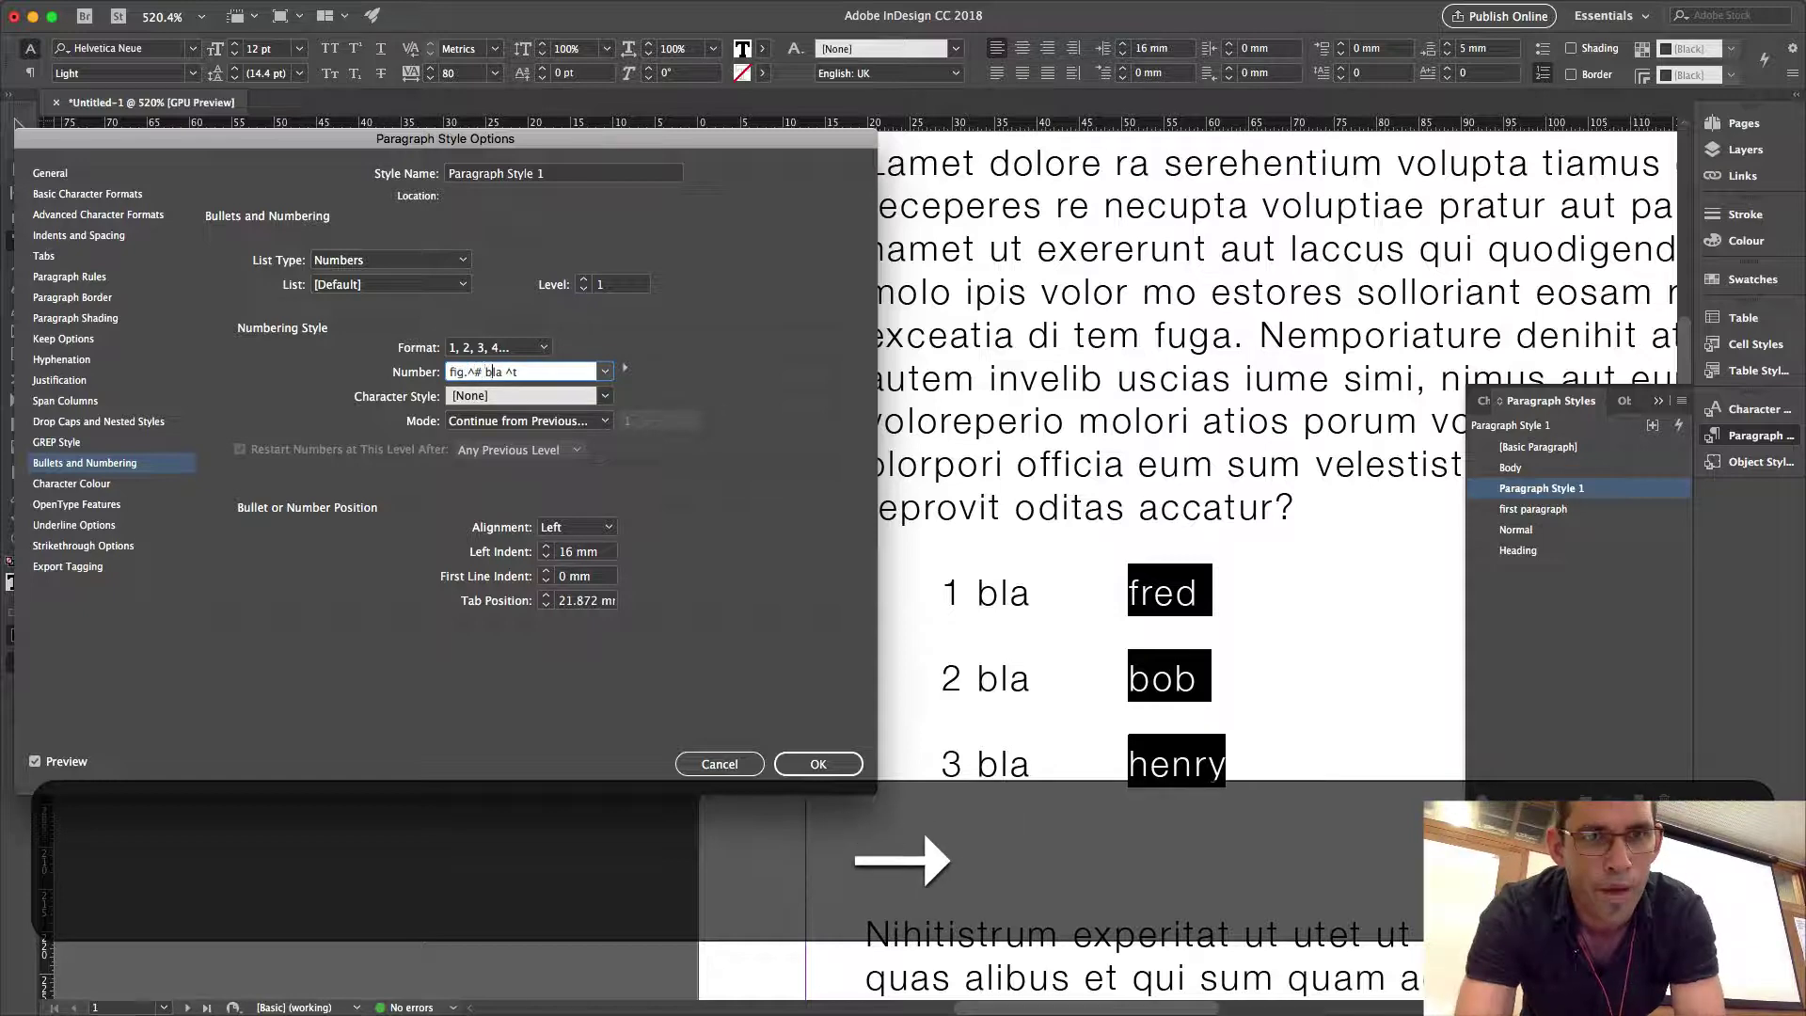
key("BackSpace")
key("BackSpace")
key("BackSpace")
key("BackSpace")
key("BackSpace")
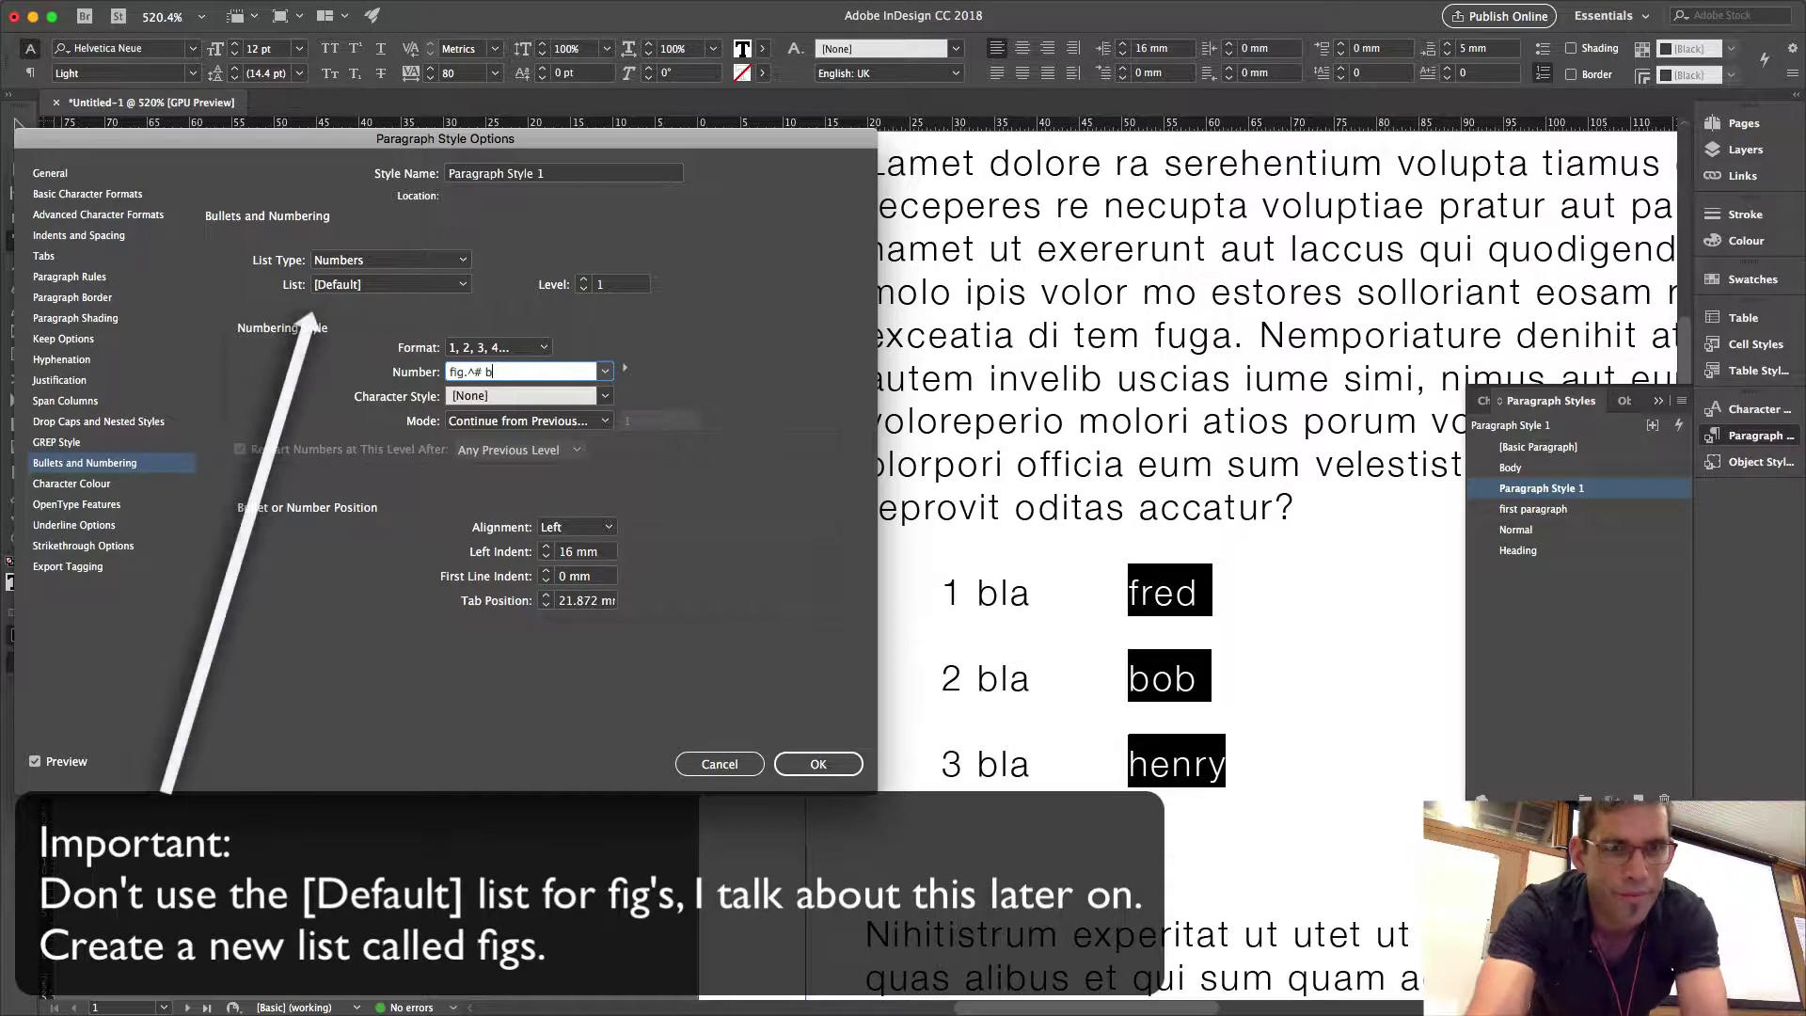
key("BackSpace")
key("BackSpace")
key("Return")
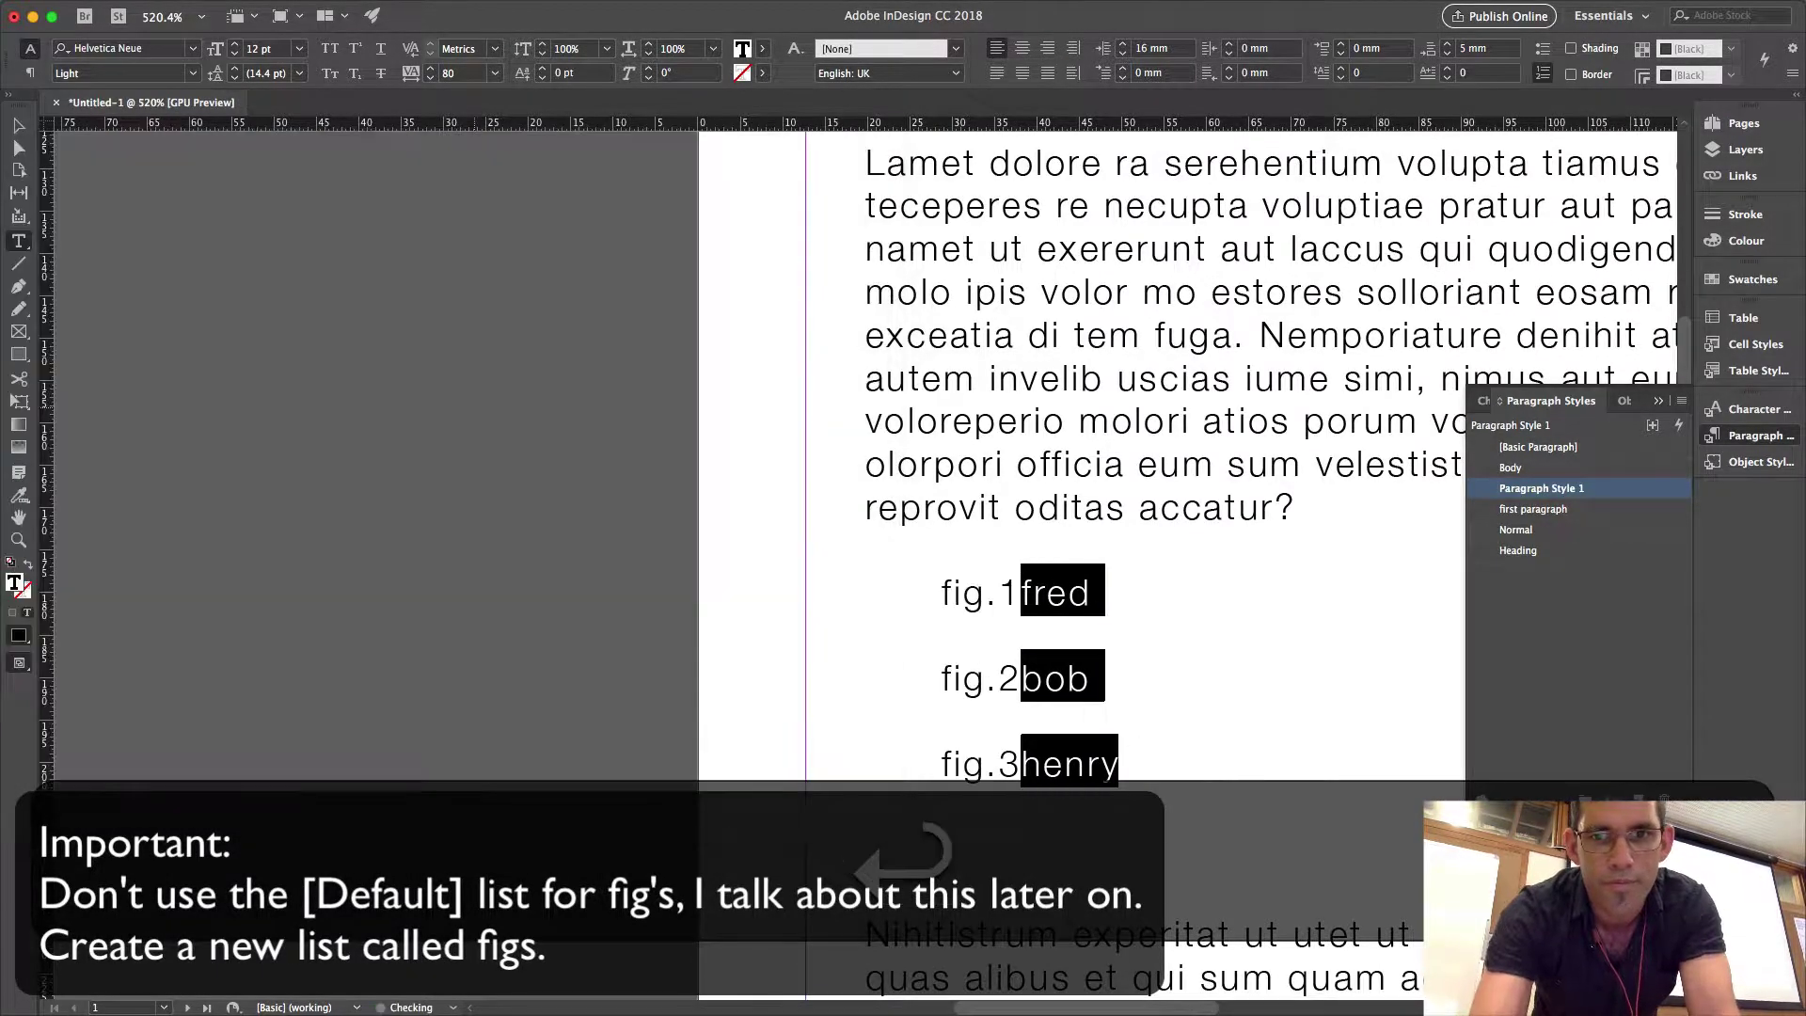
Reopen the options of Paragraph Style 1 and rename the style to figs.
double_click(1614, 491)
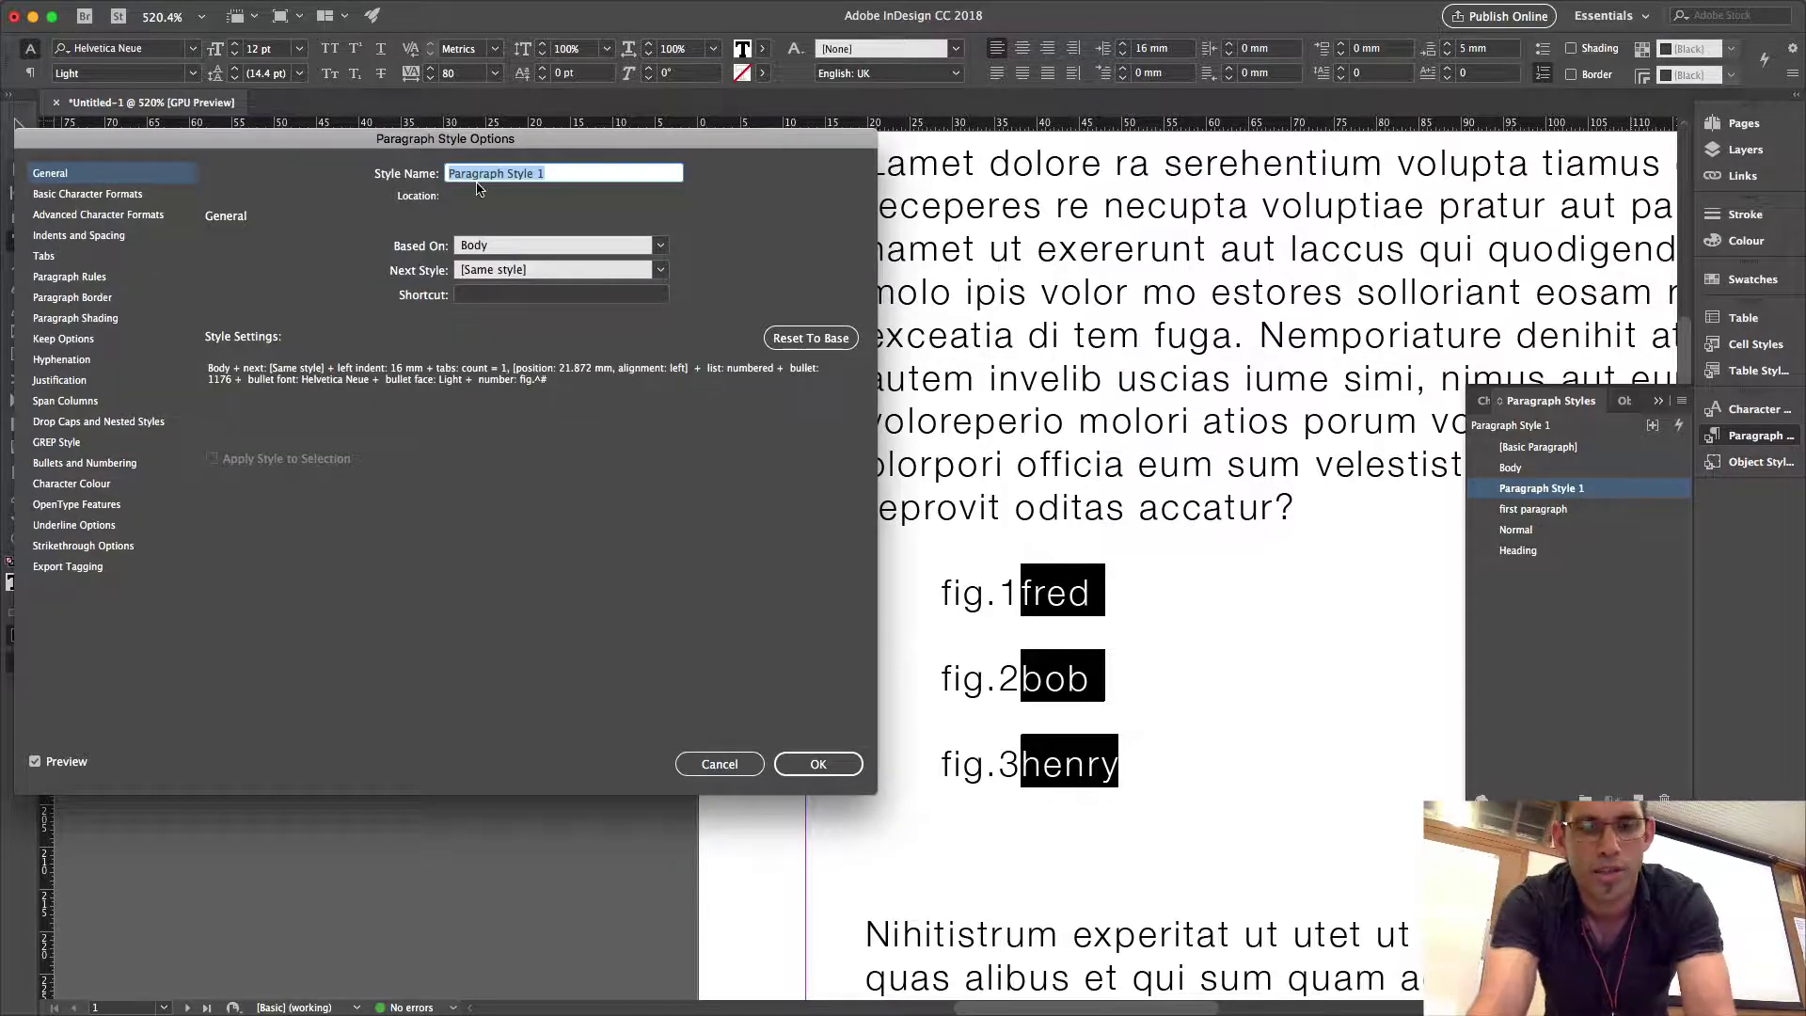
type("u")
key("BackSpace")
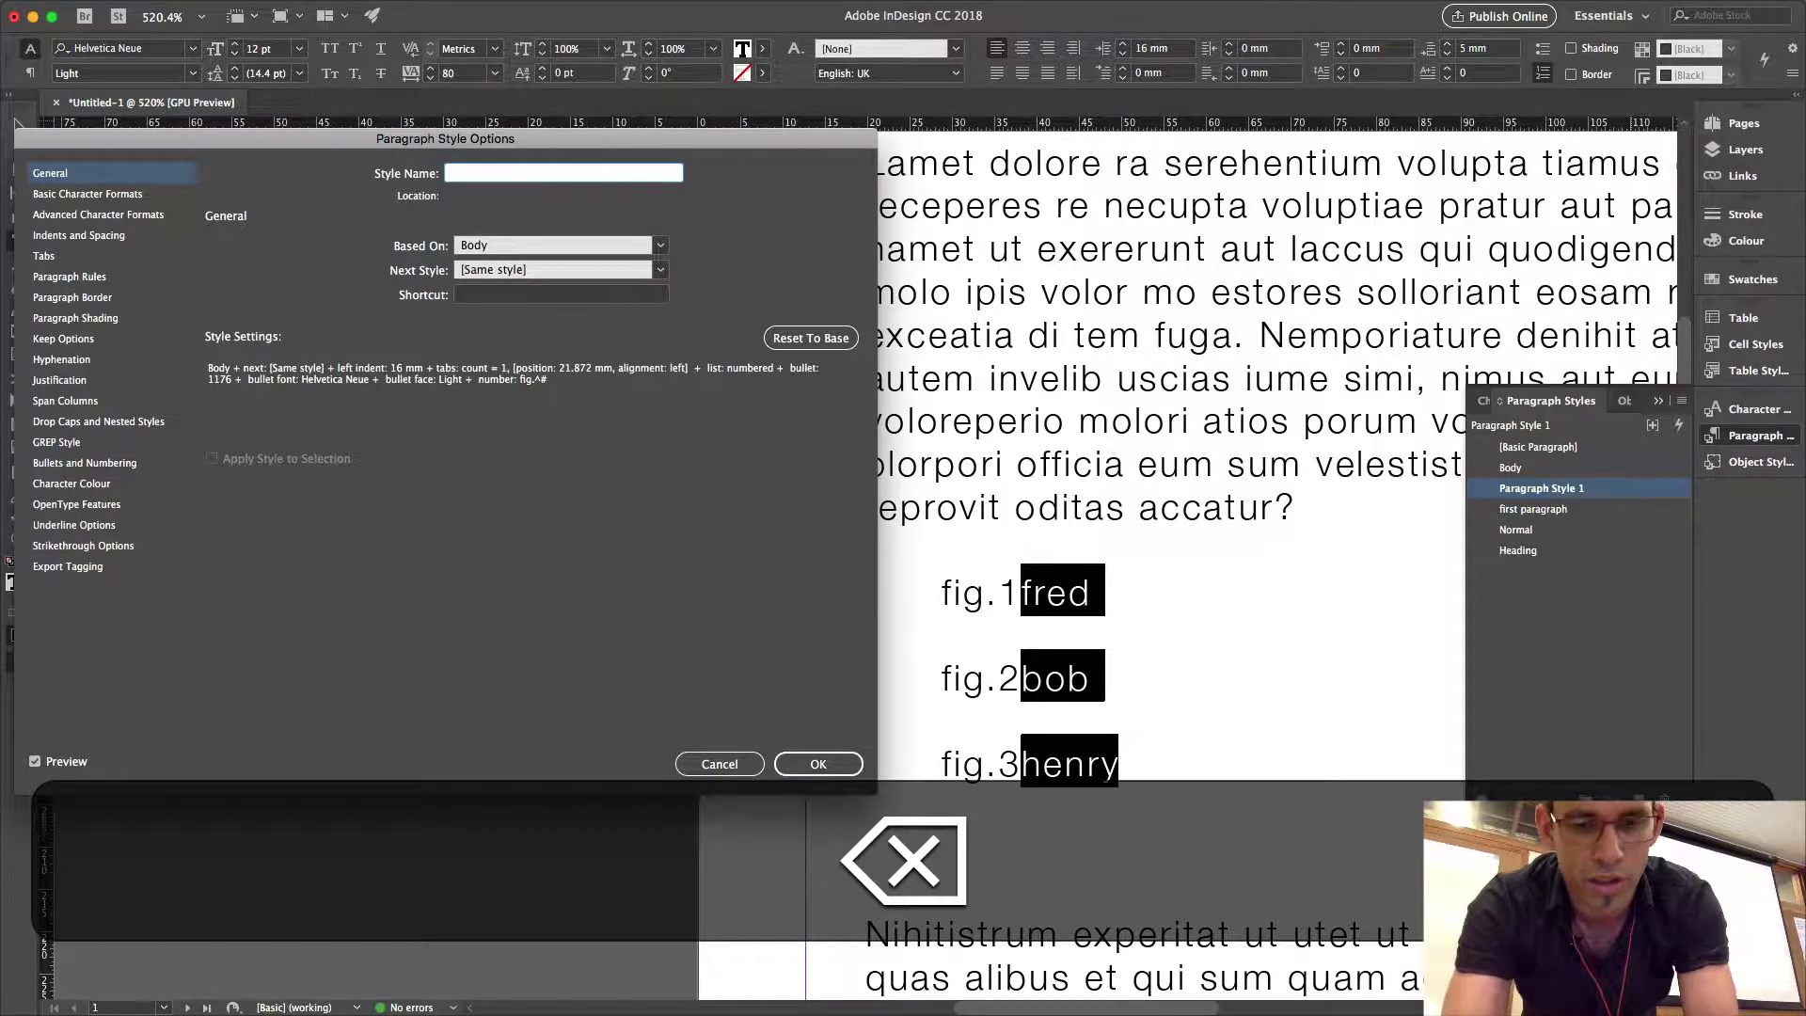
type("figs")
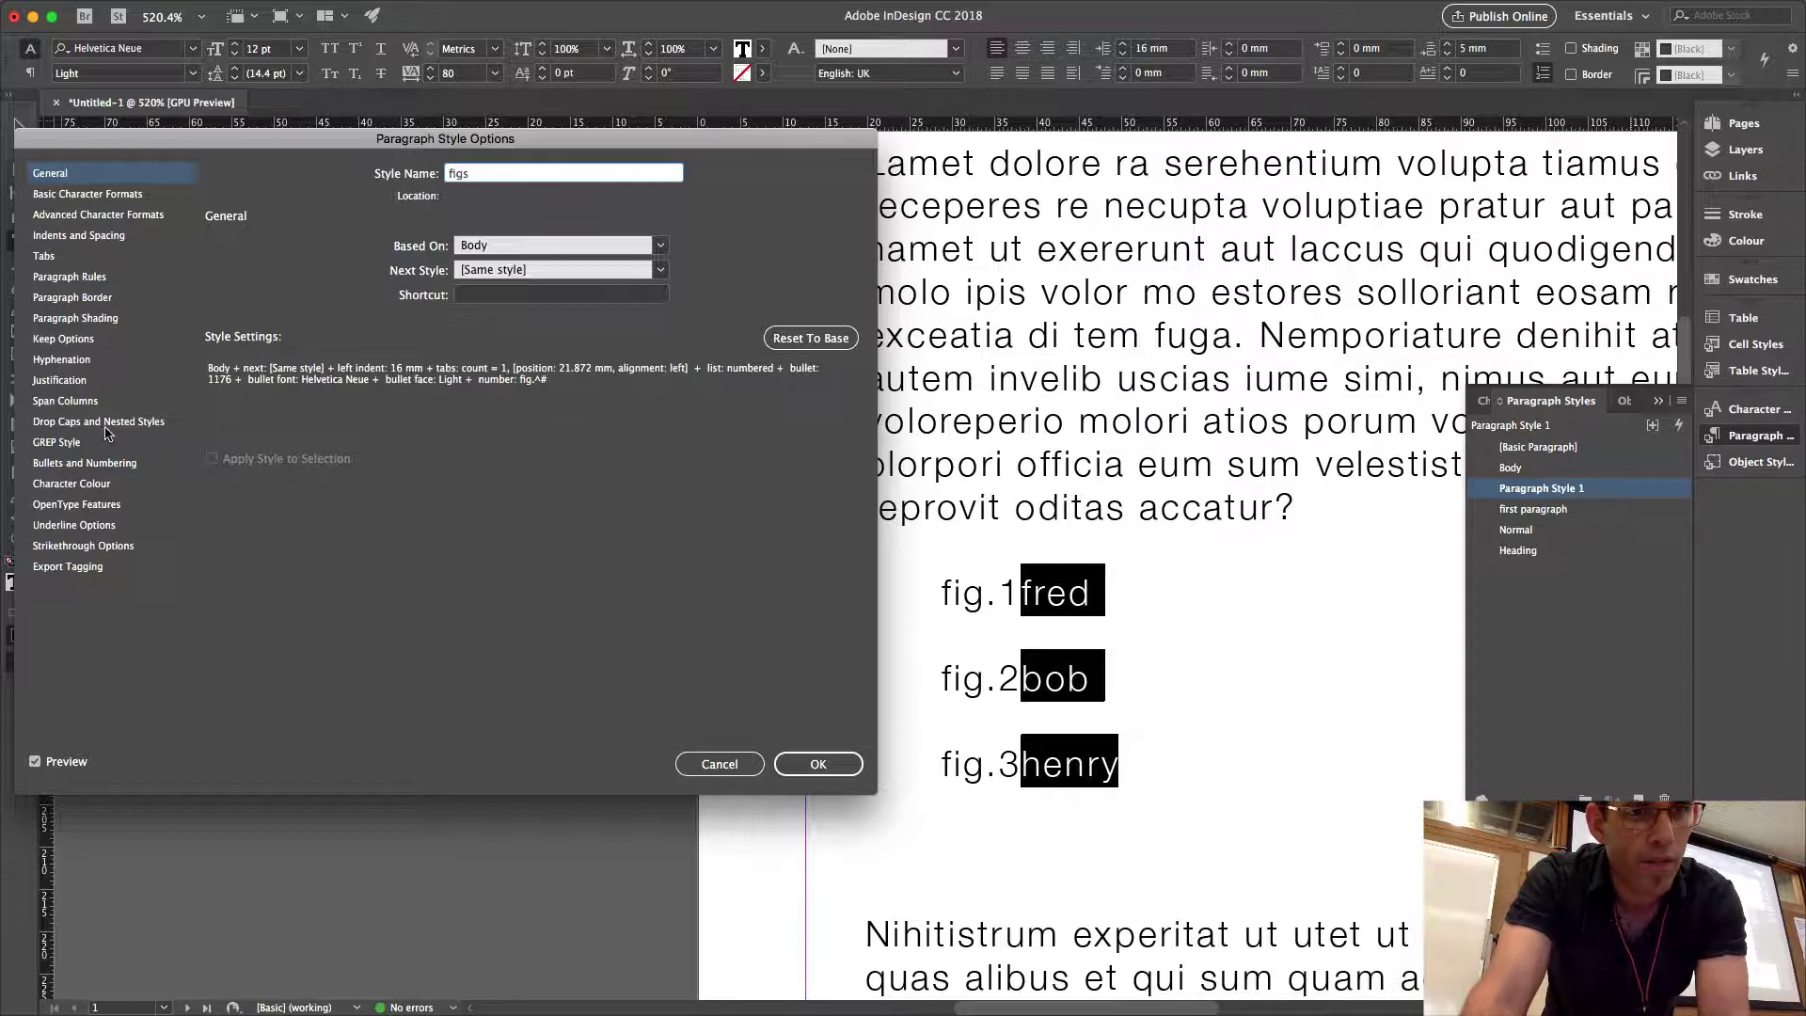
Add an em space after the number placeholder in the figs style, making the expression fig.^#^m.
left_click(70, 465)
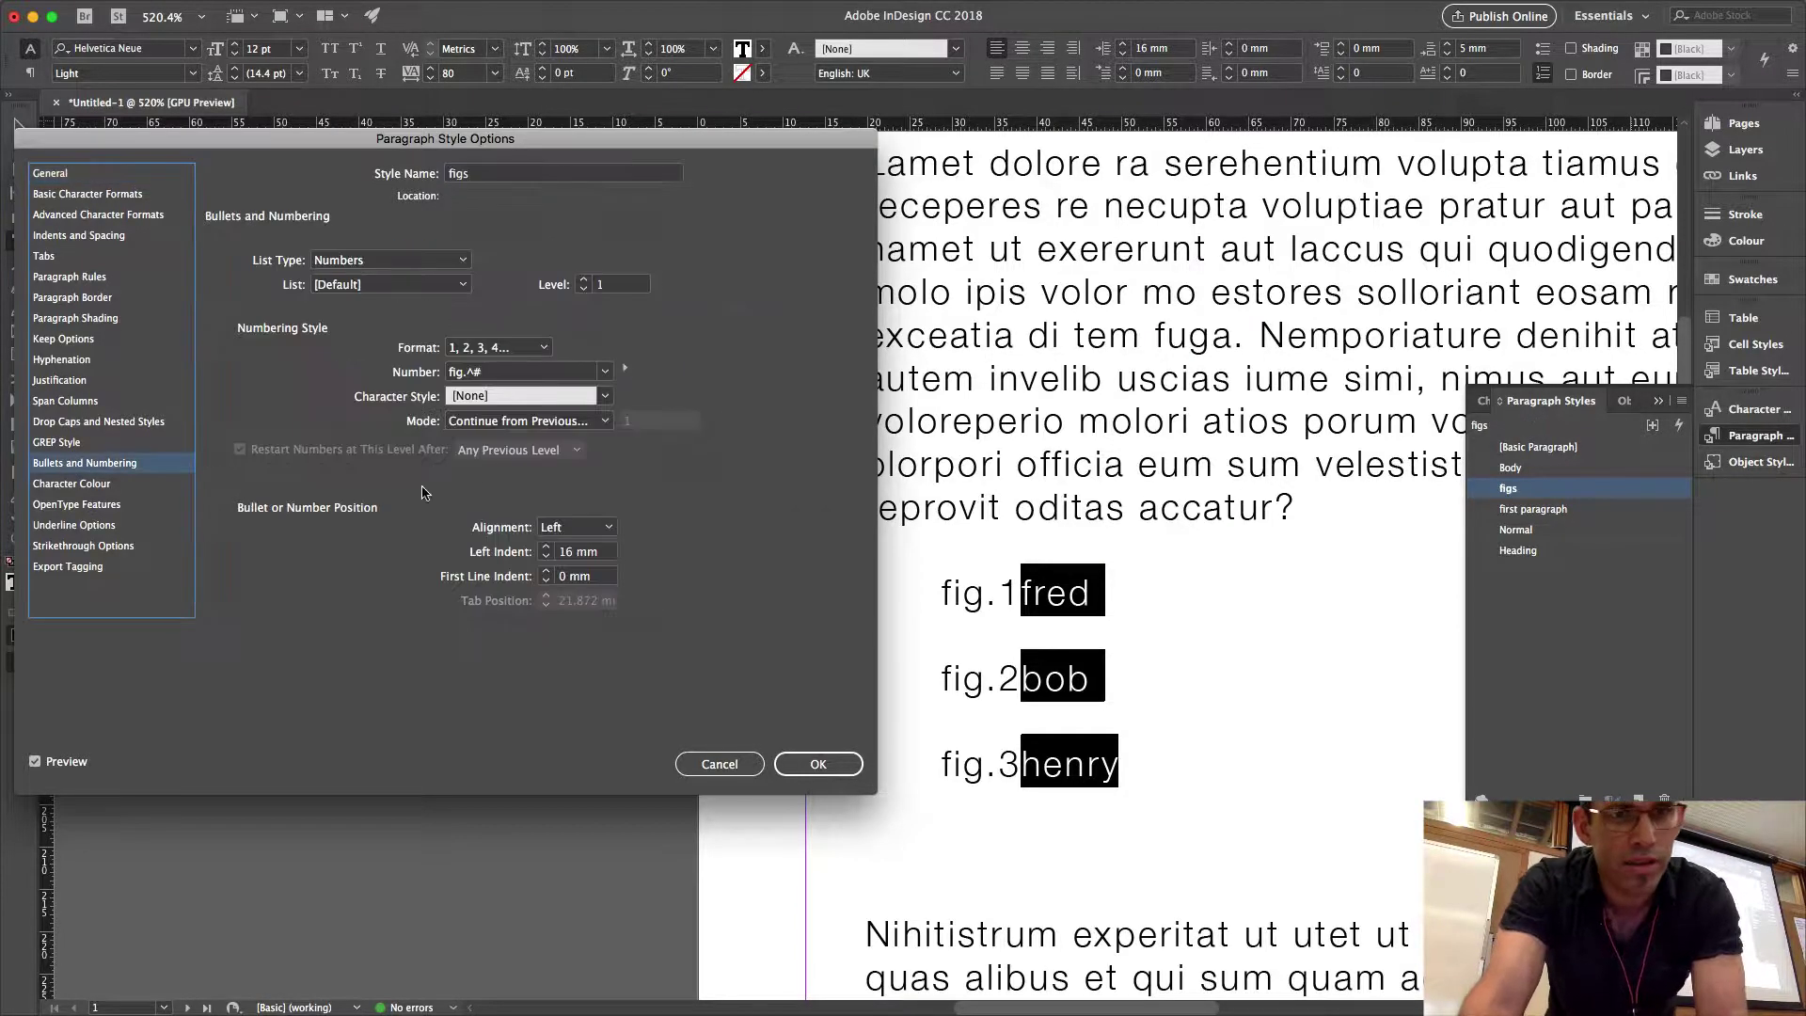
left_click(507, 373)
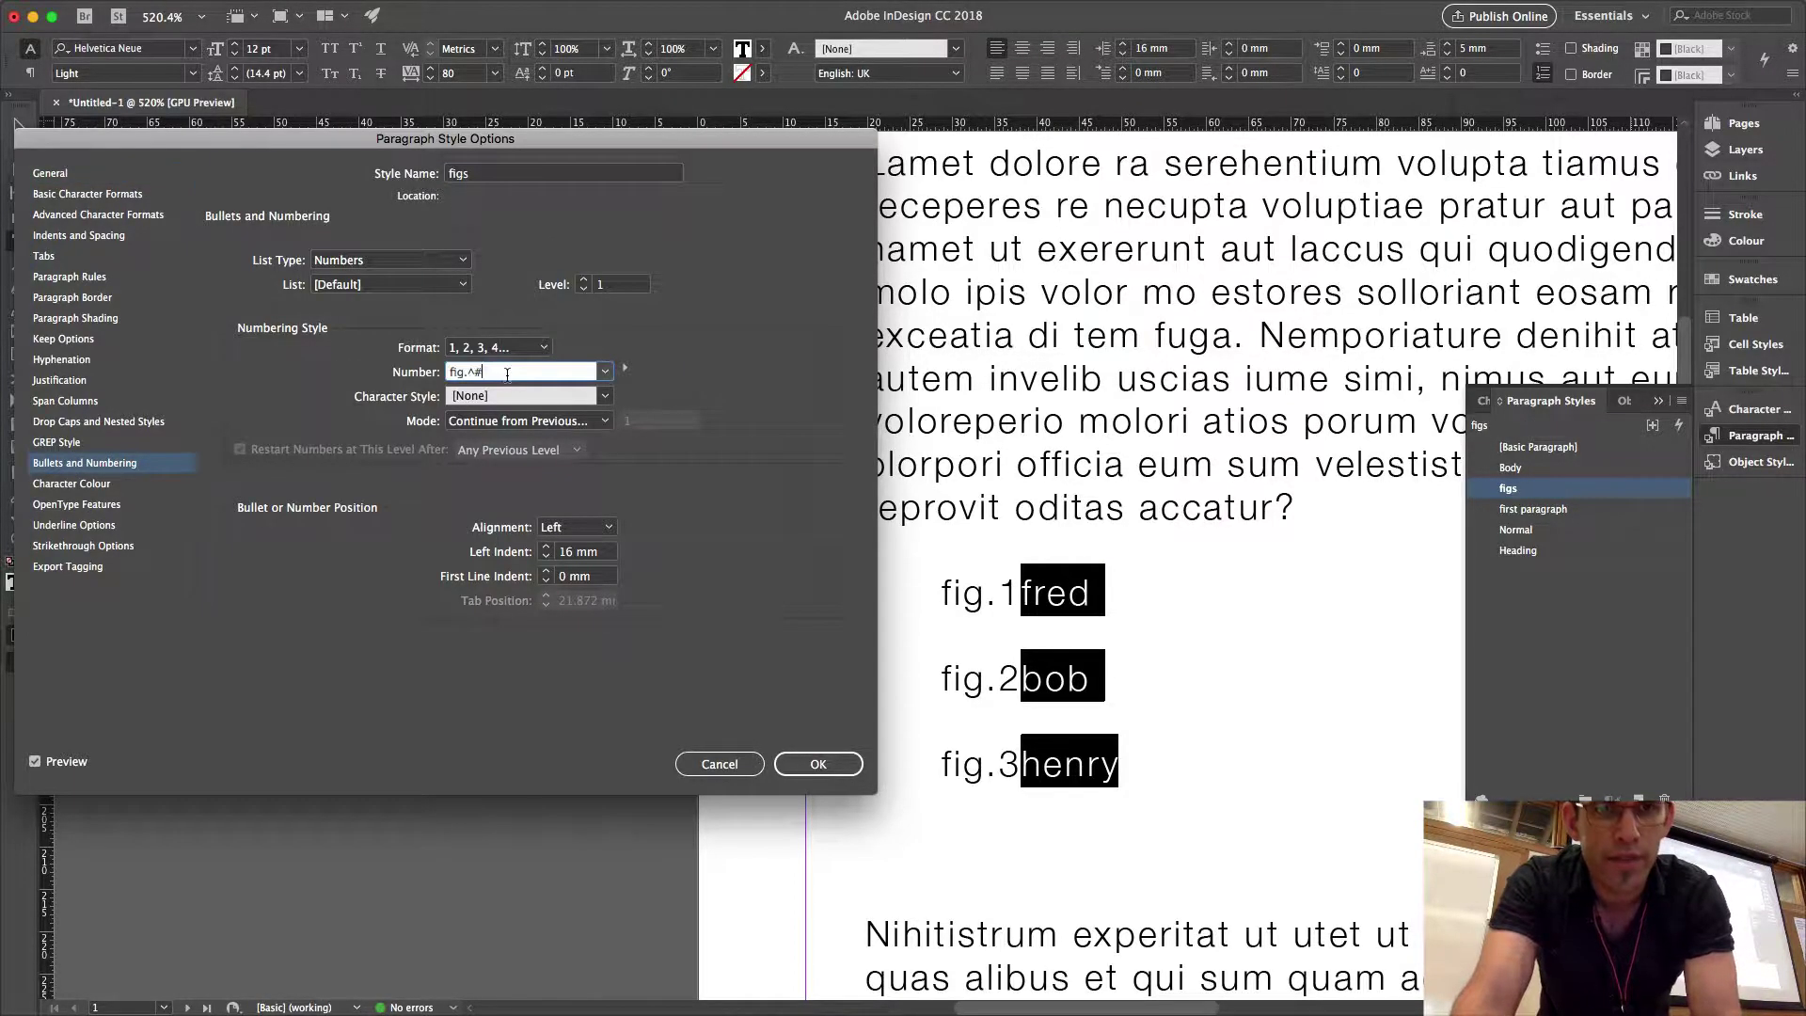
left_click(624, 368)
mouse_move(684, 385)
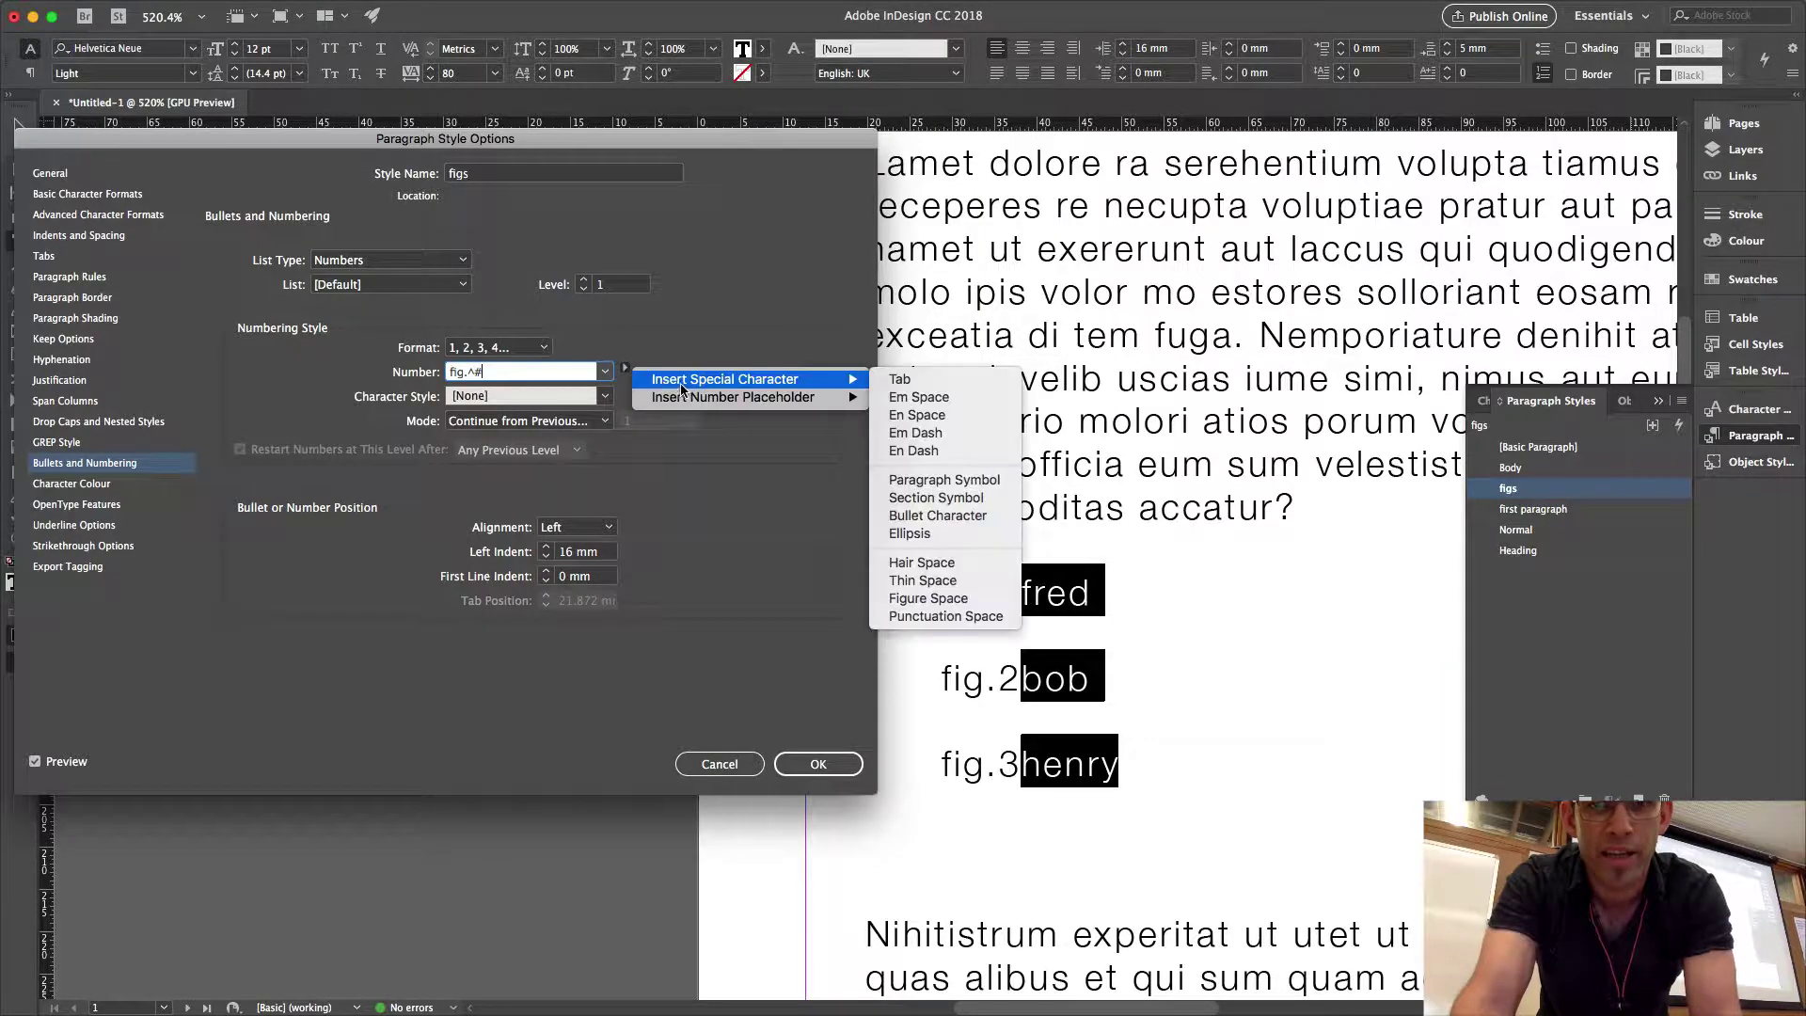
left_click(940, 397)
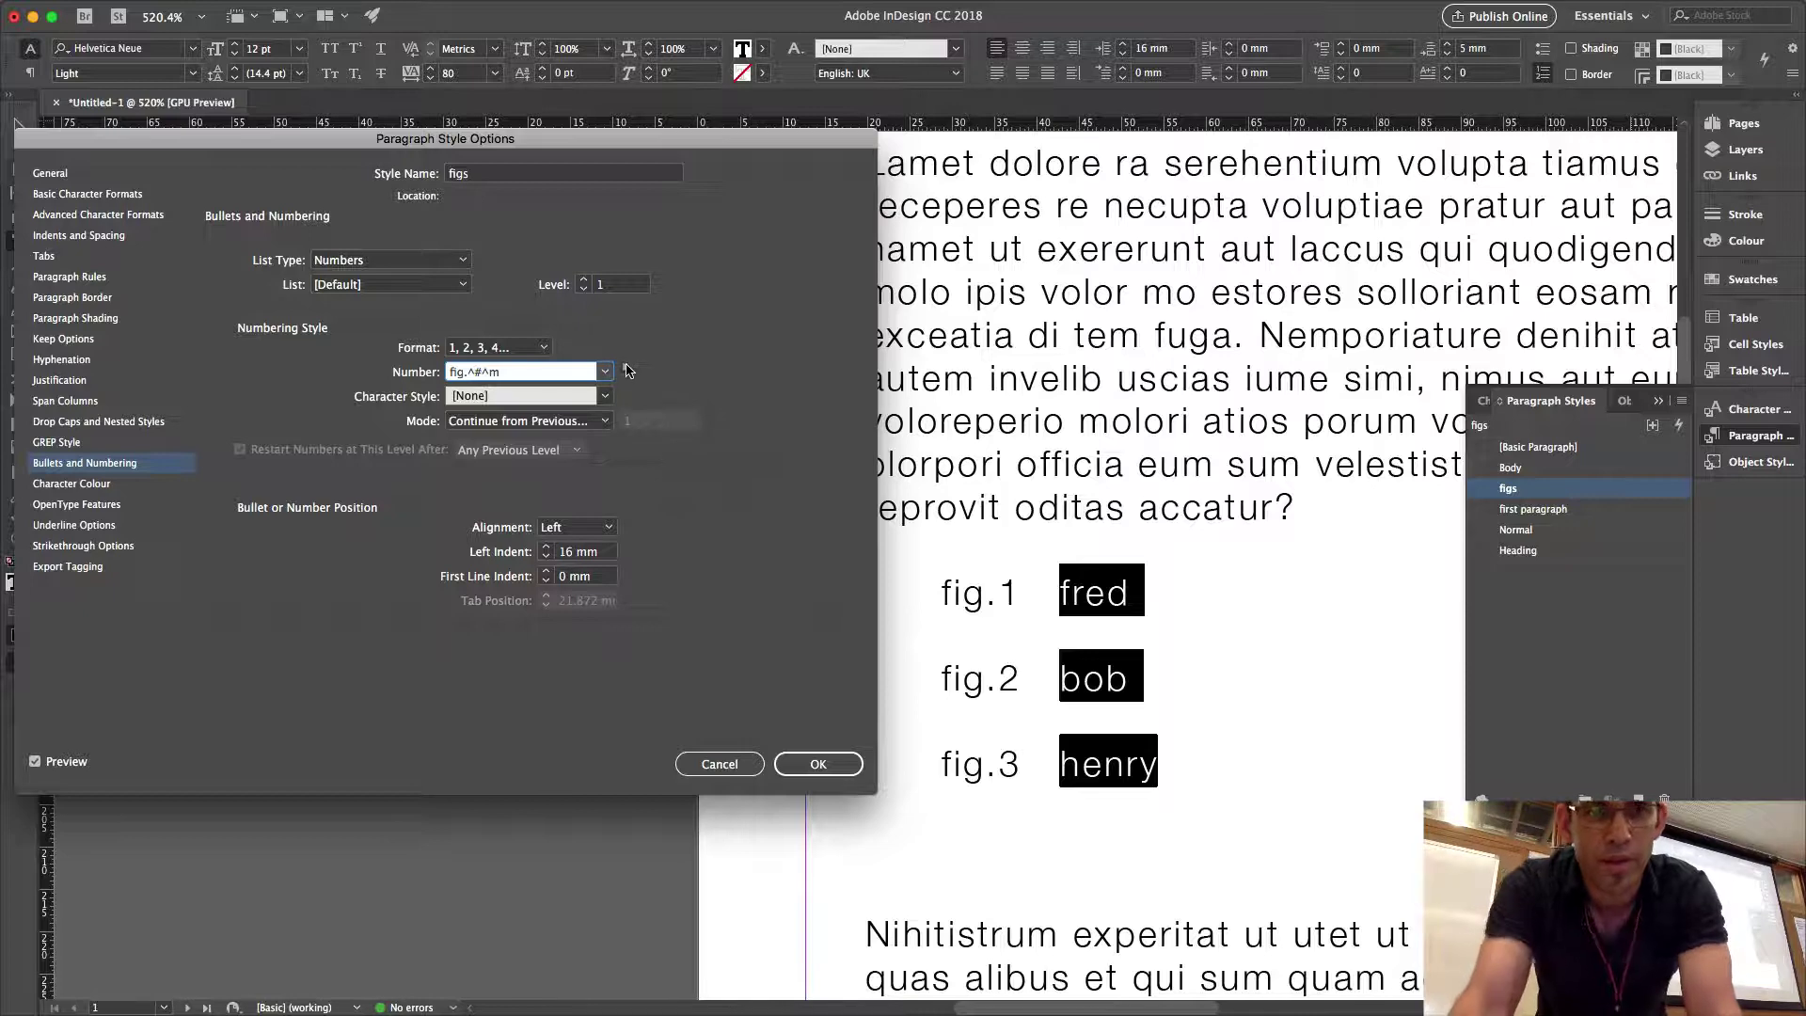
Replace the em space after the number placeholder with an en space, making the expression fig.^#^>.
key("BackSpace")
key("BackSpace")
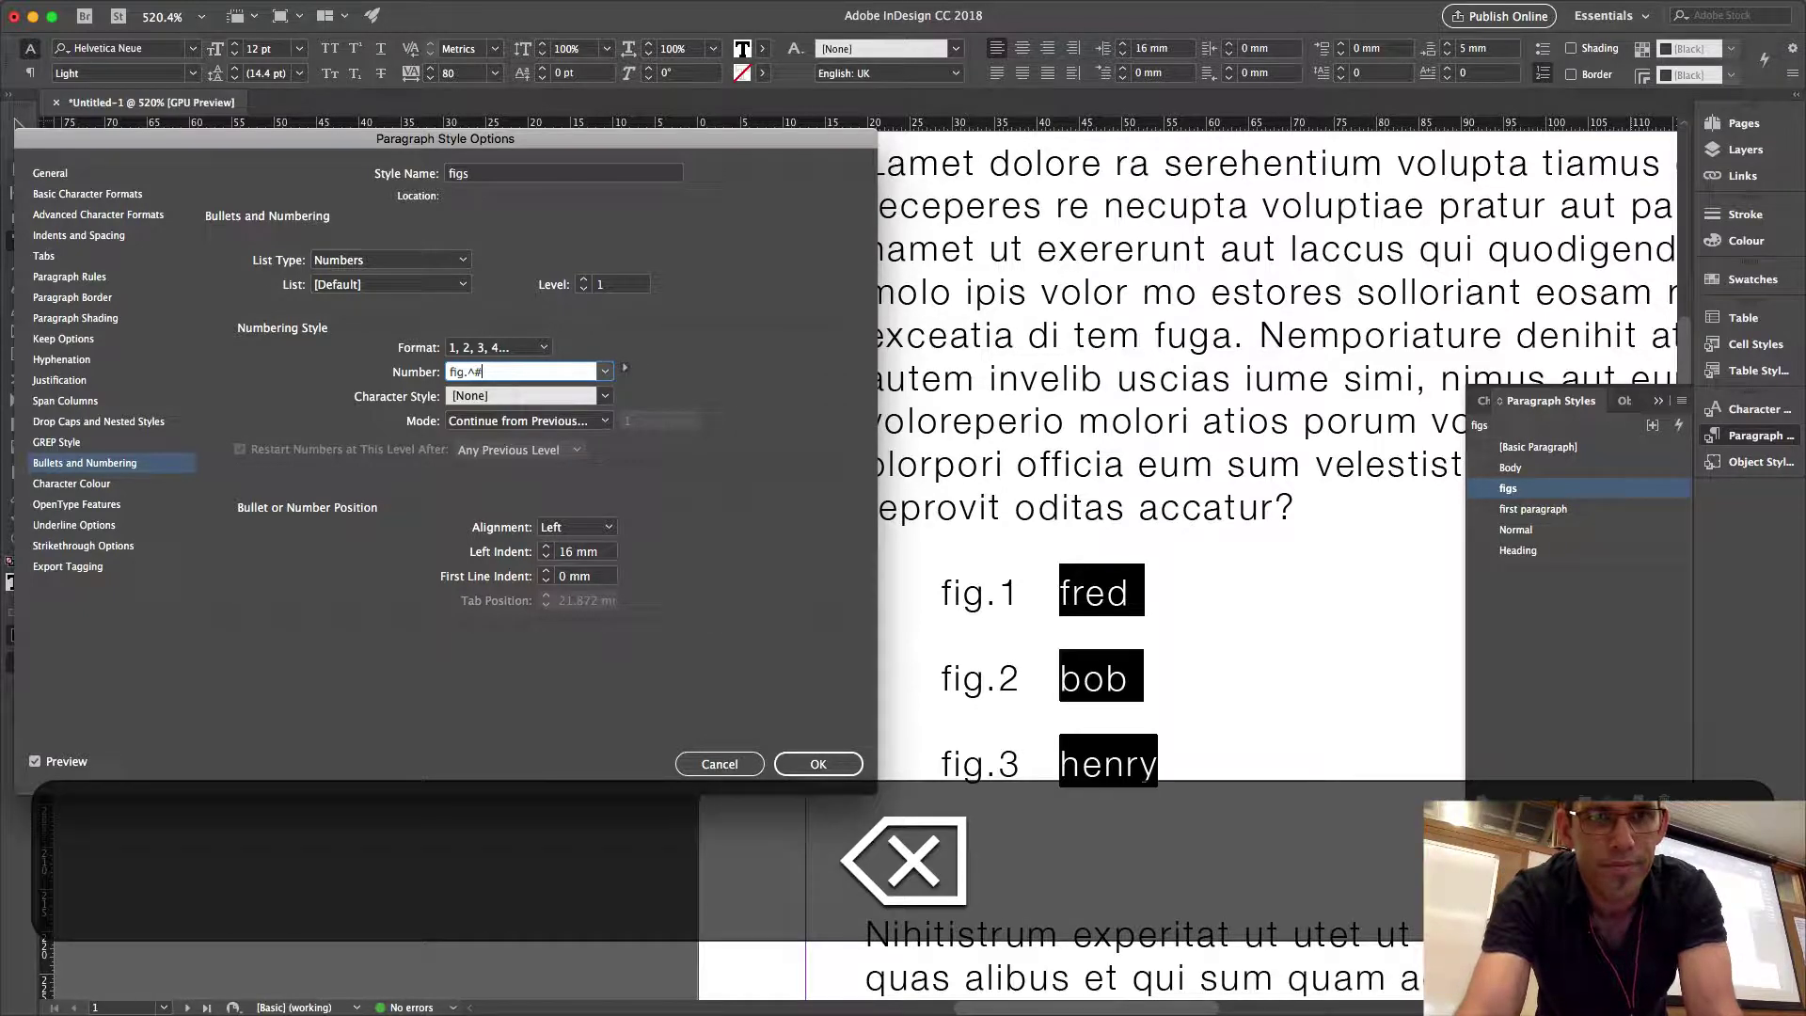
left_click(628, 370)
mouse_move(752, 379)
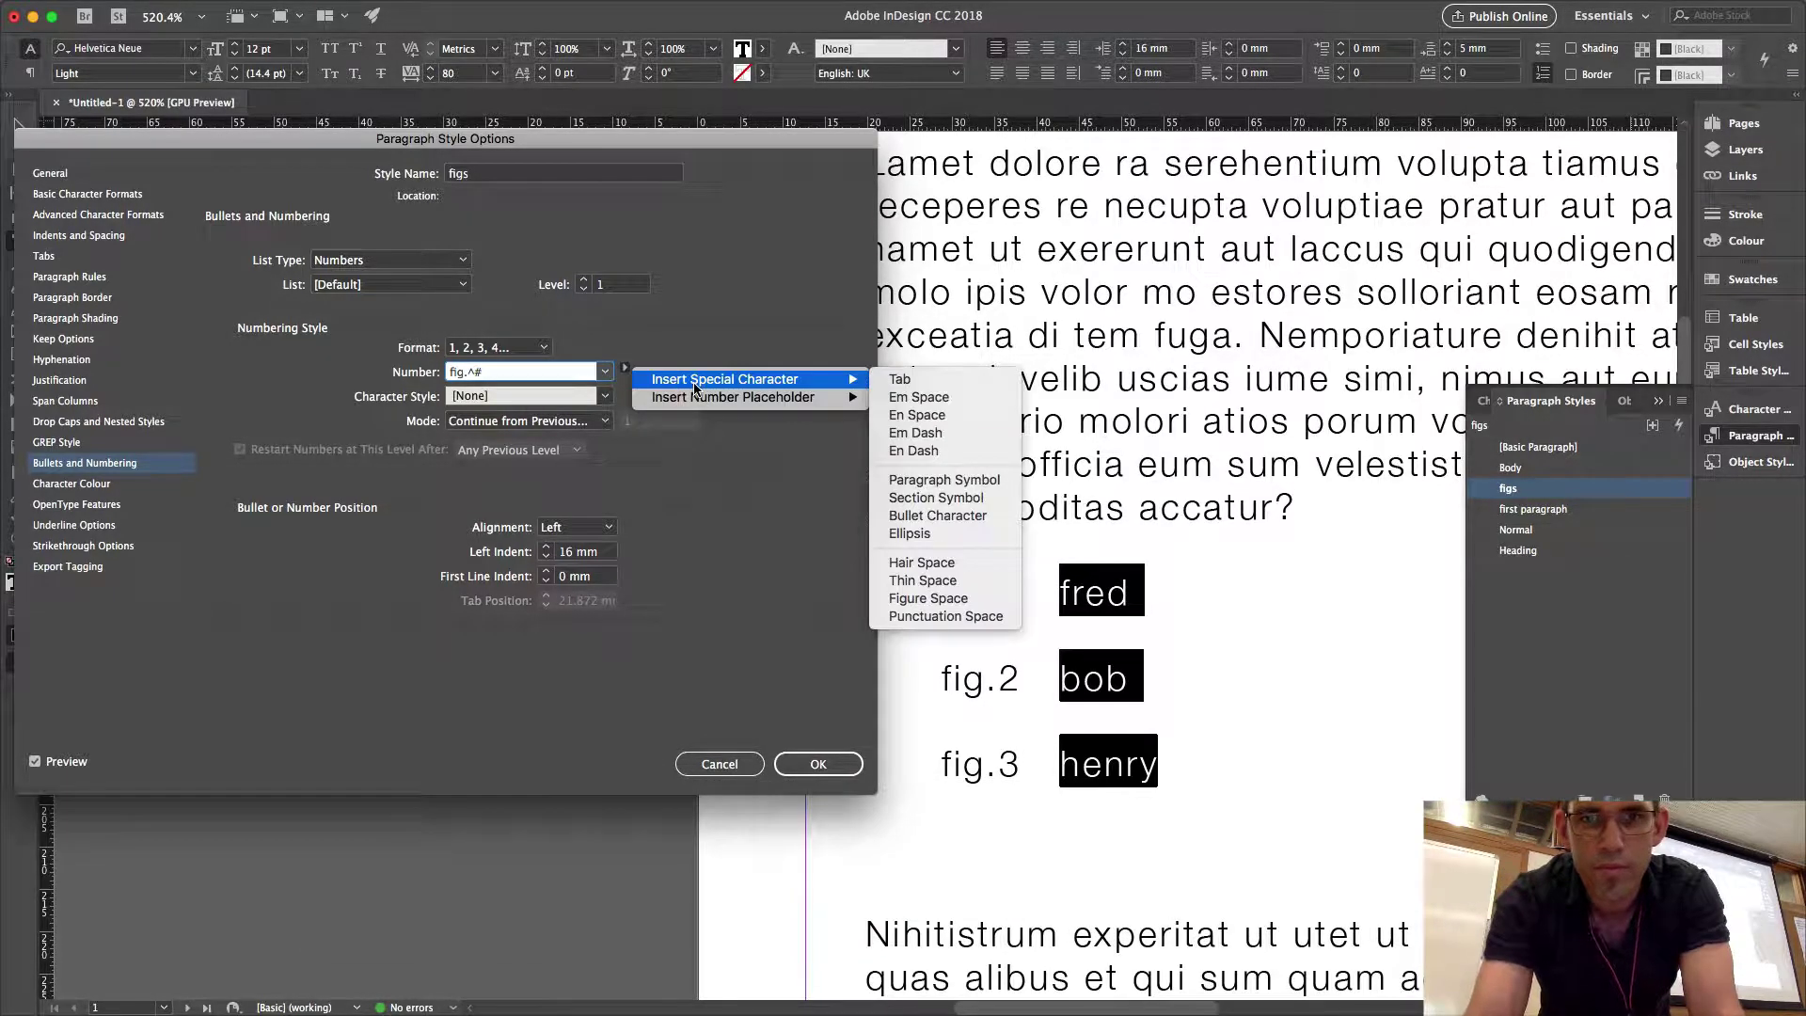
left_click(969, 426)
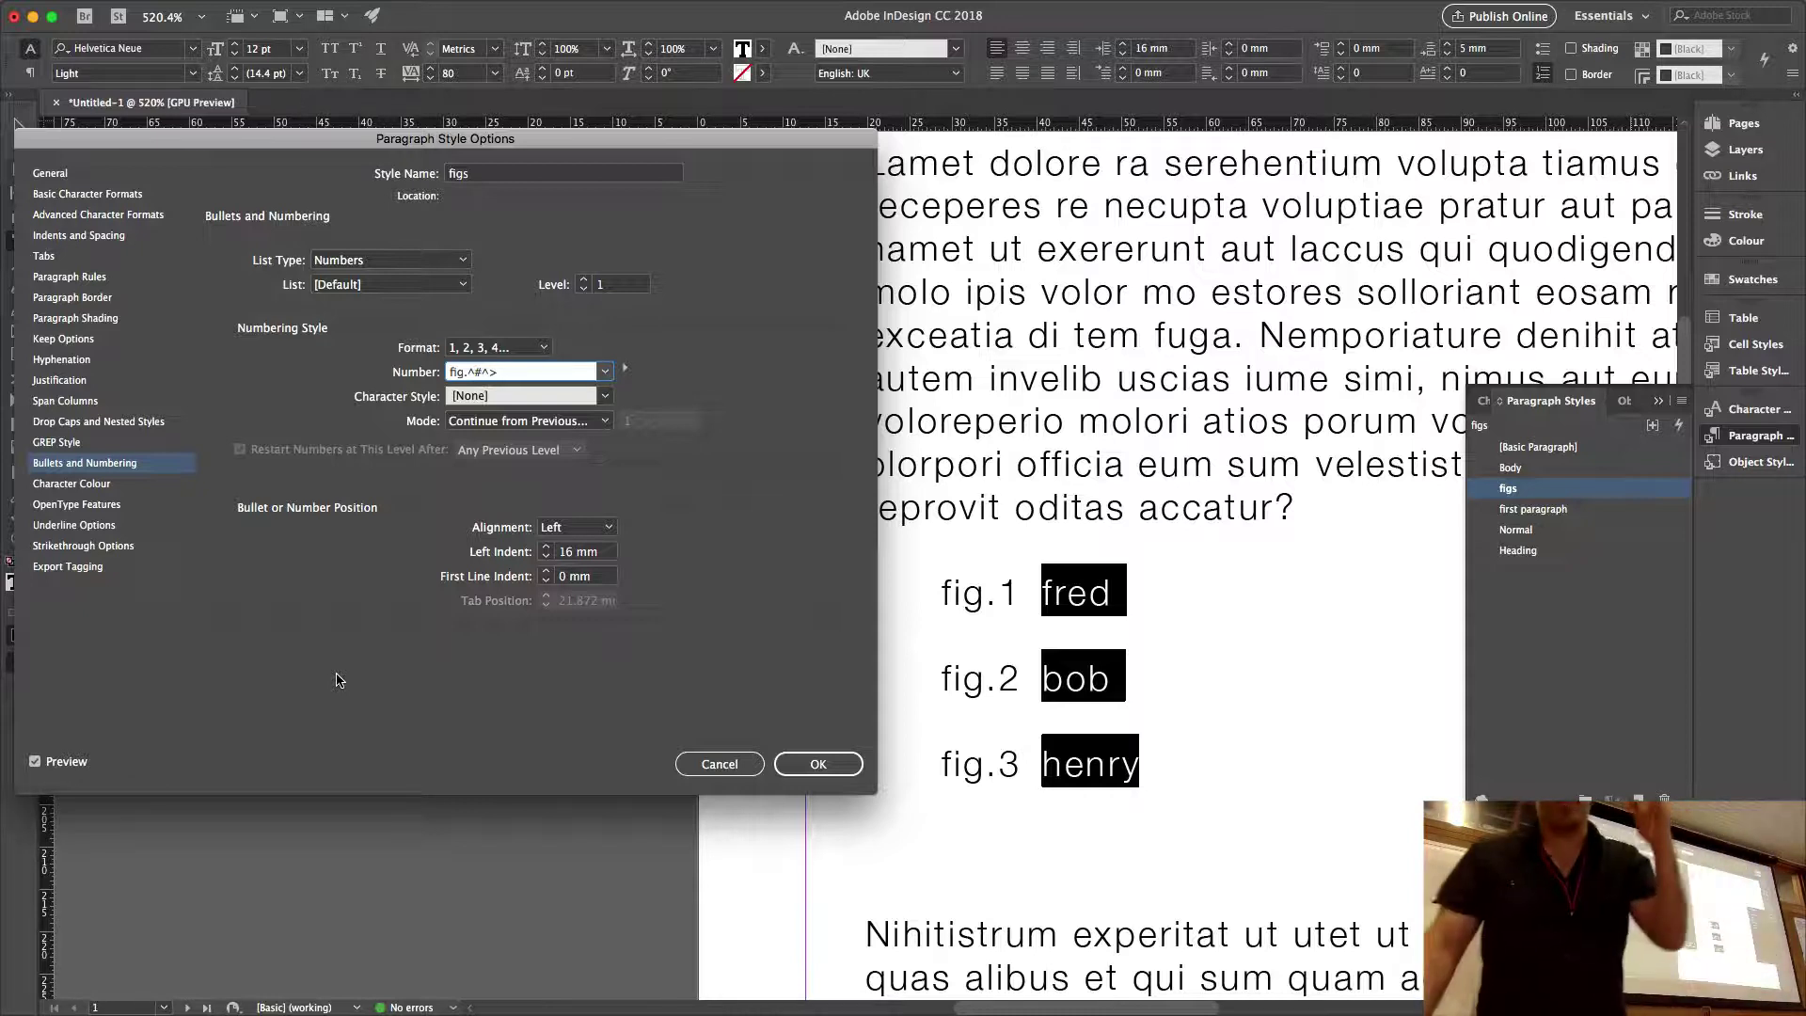
Assign the blue character style to the figure numbers and set the figs font style to Italic.
left_click(606, 396)
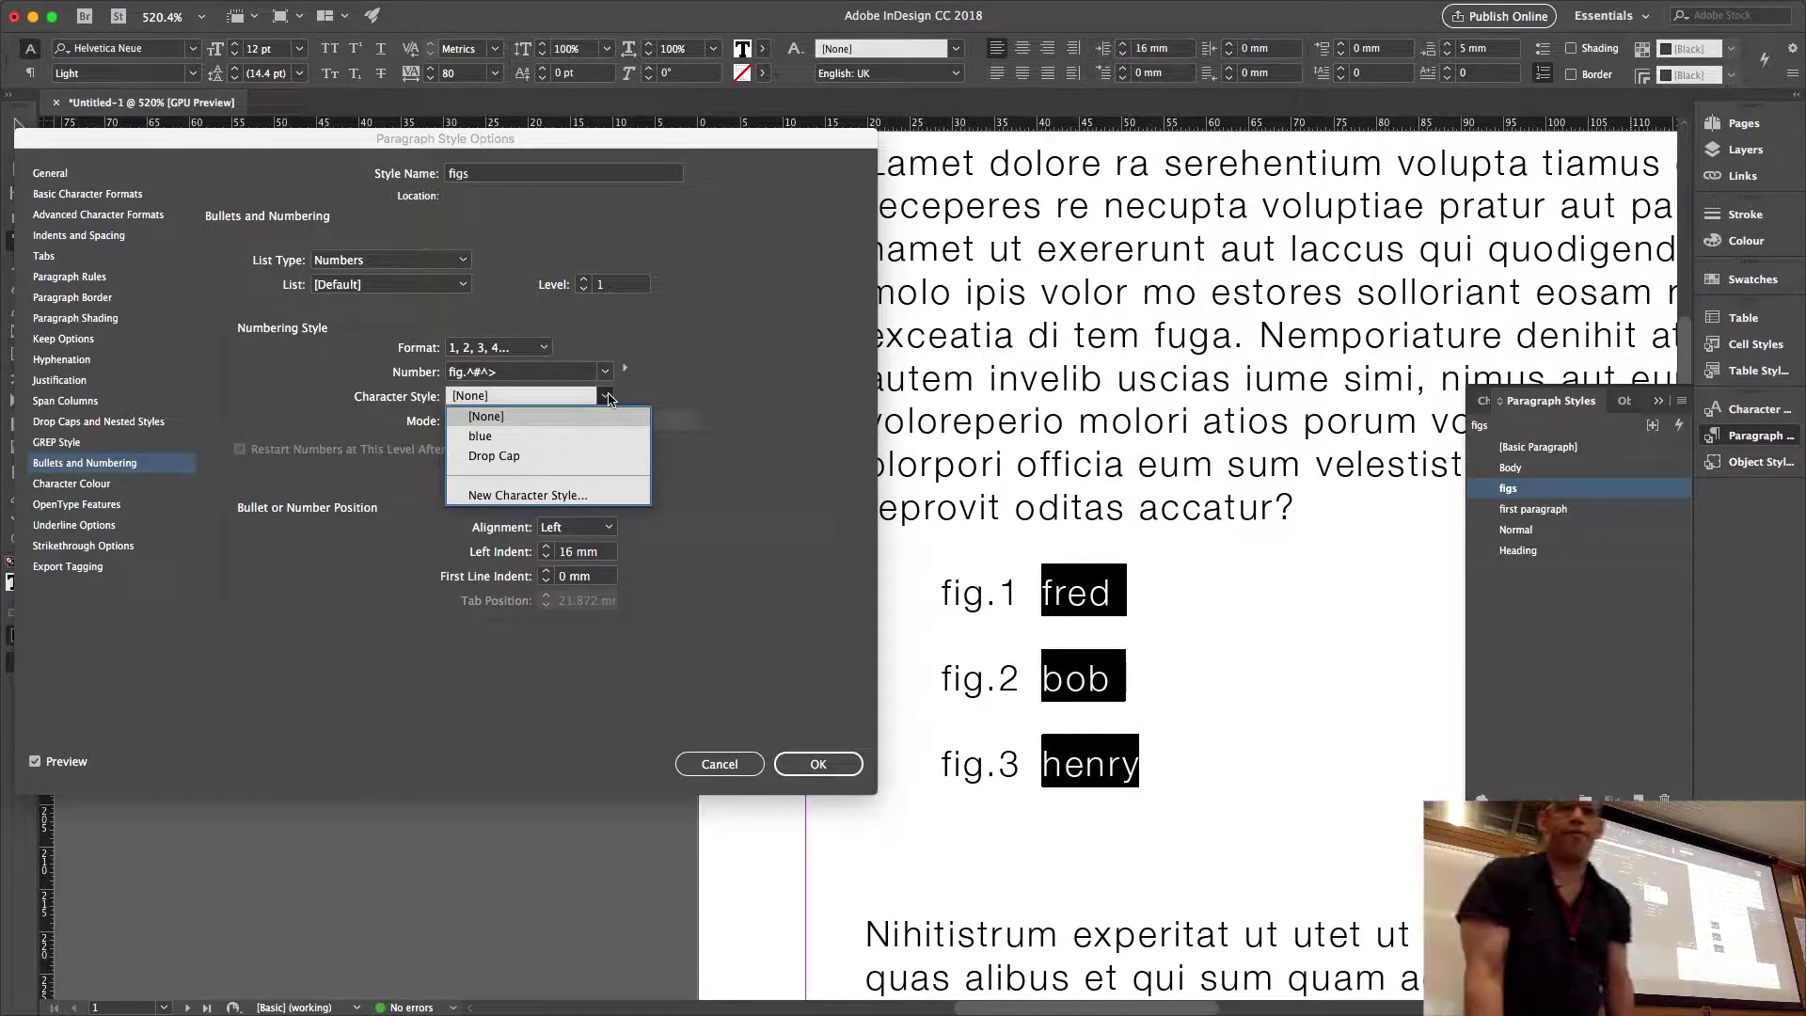
left_click(521, 433)
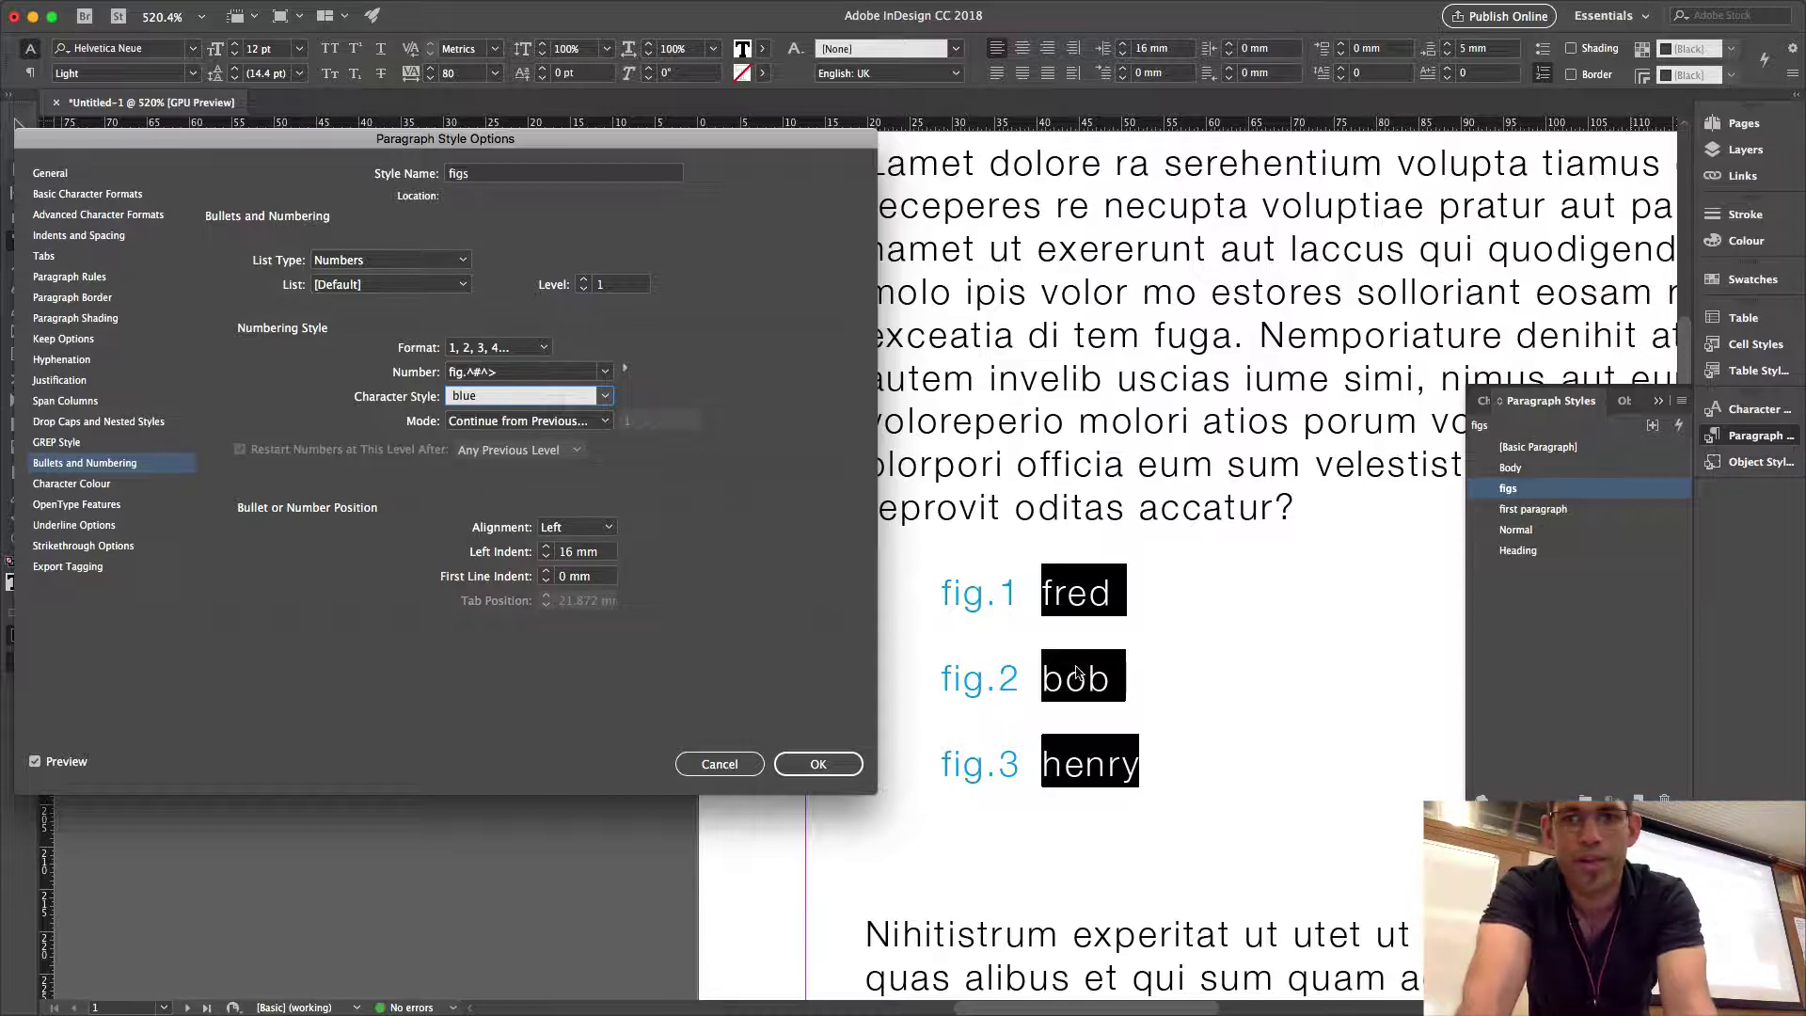
left_click(64, 195)
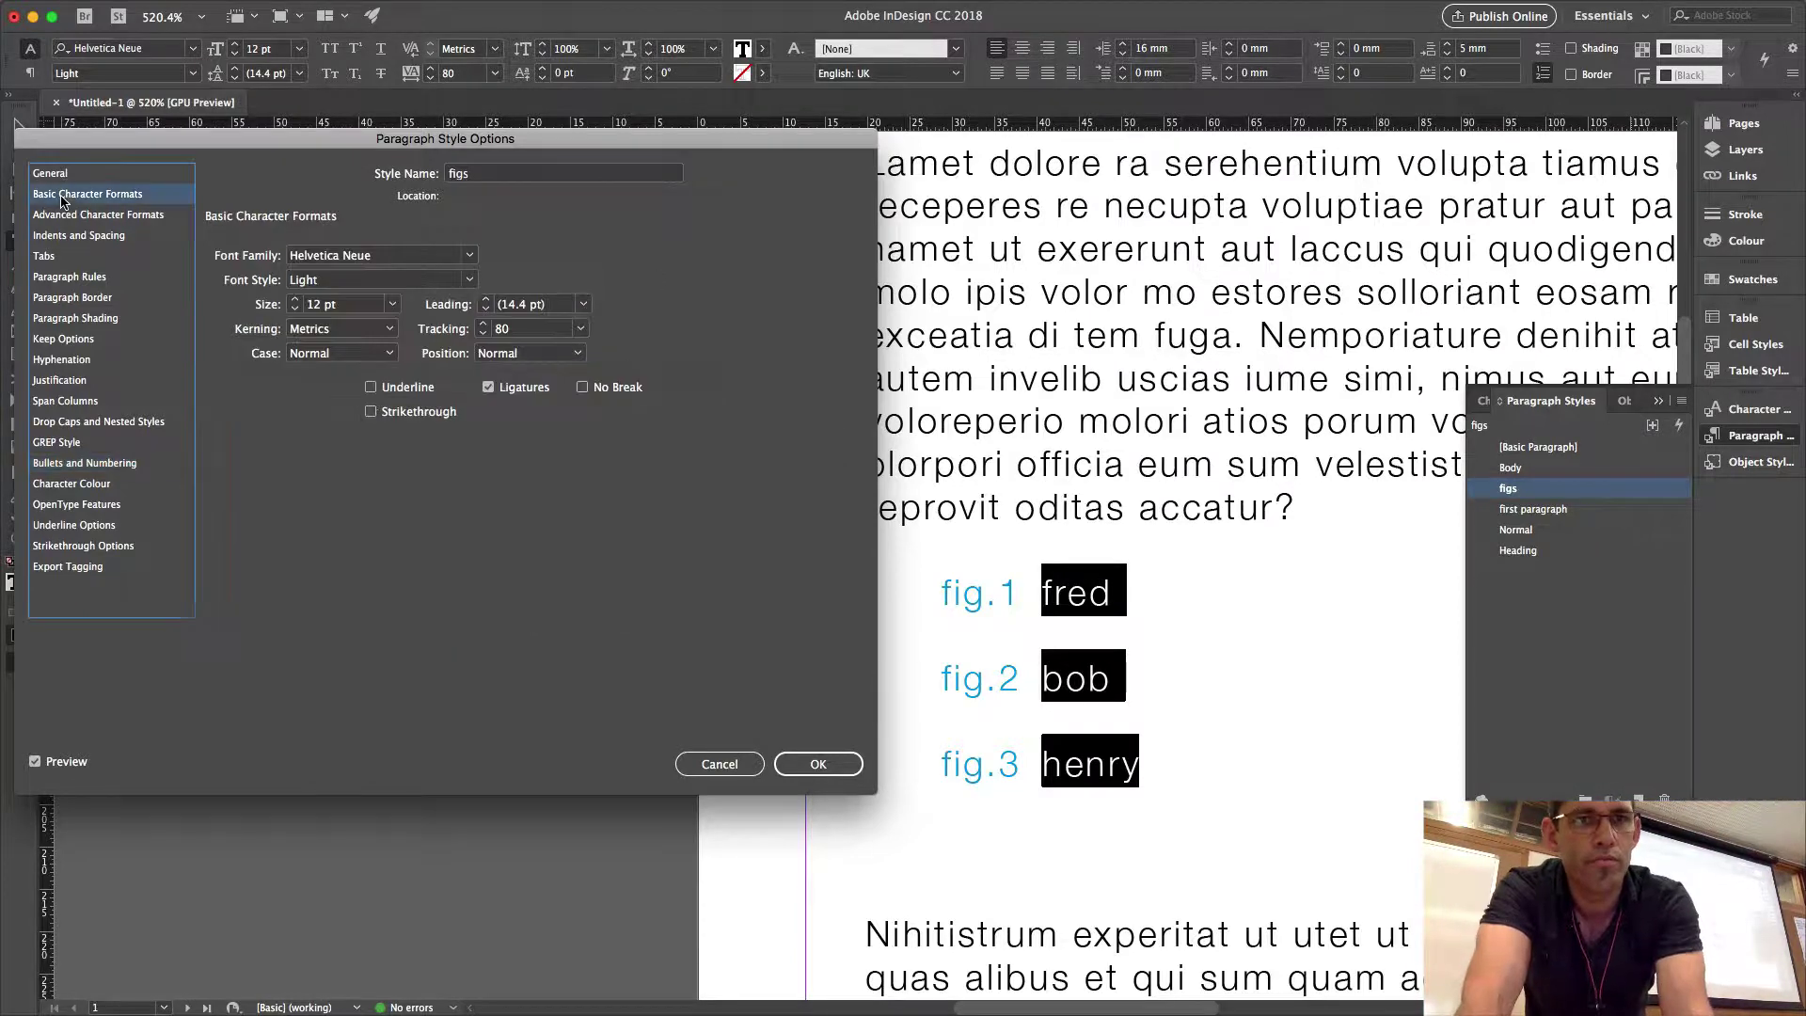
left_click(469, 280)
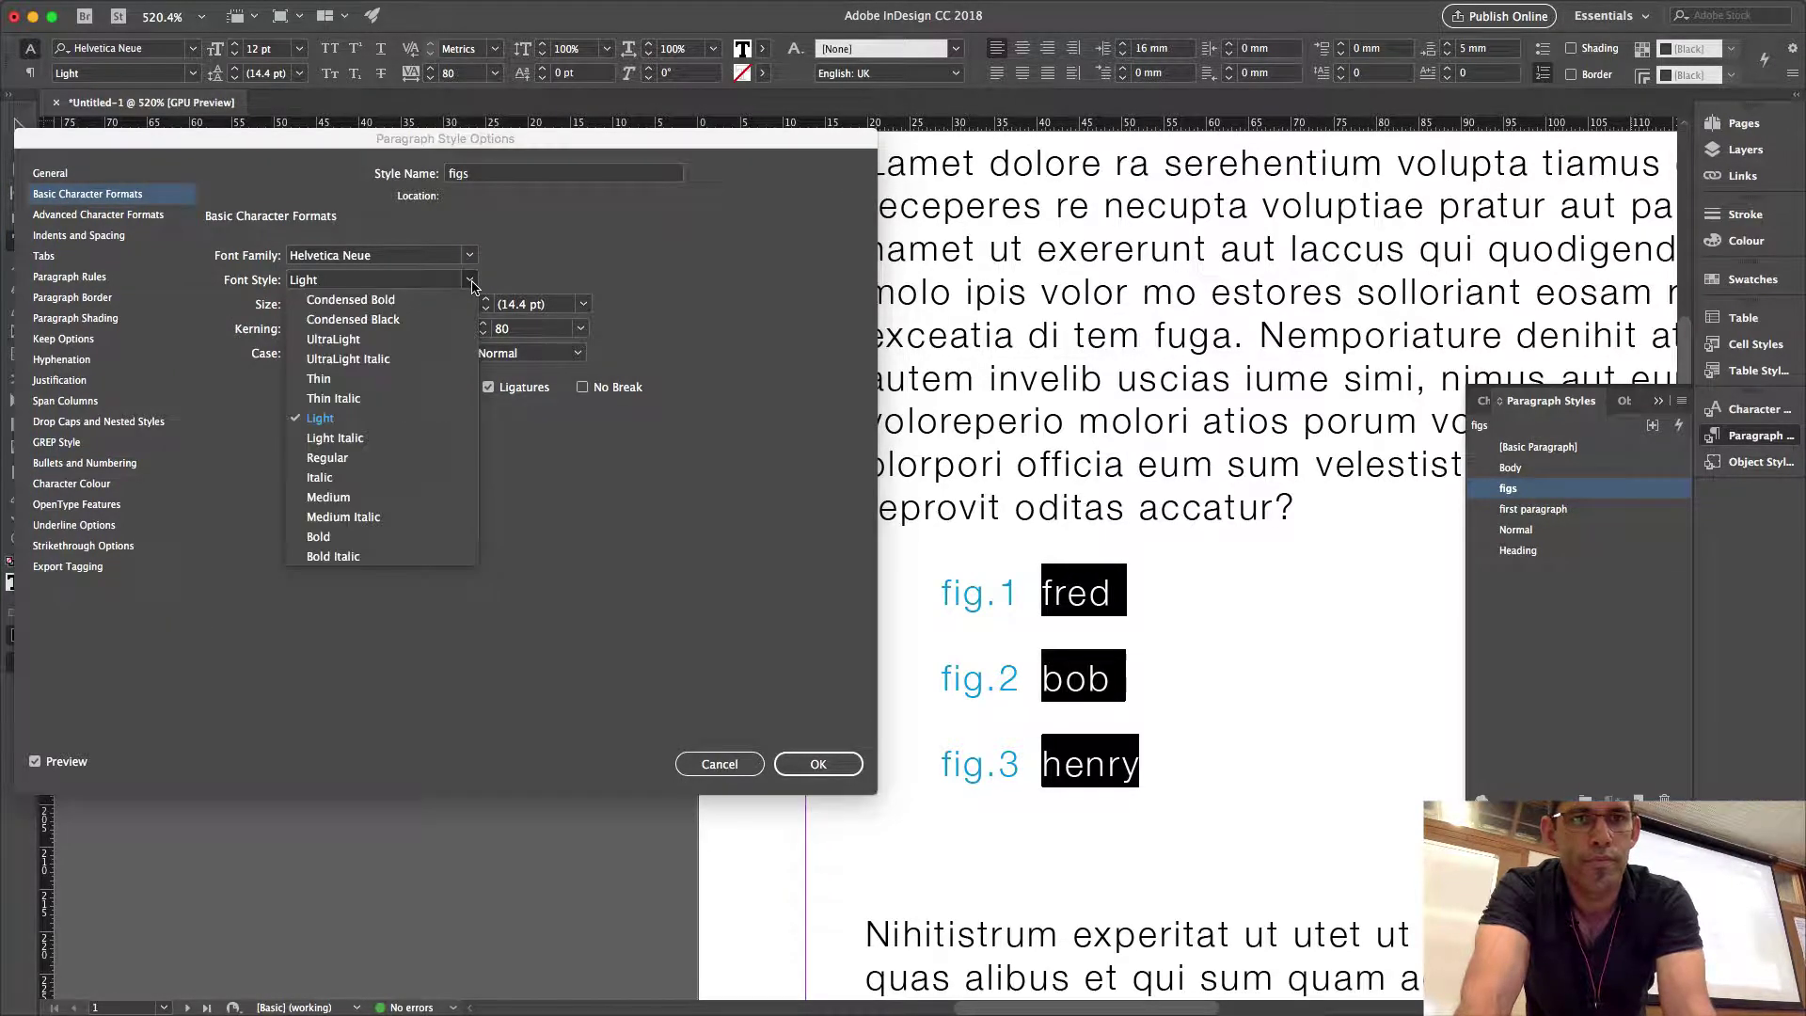
left_click(409, 479)
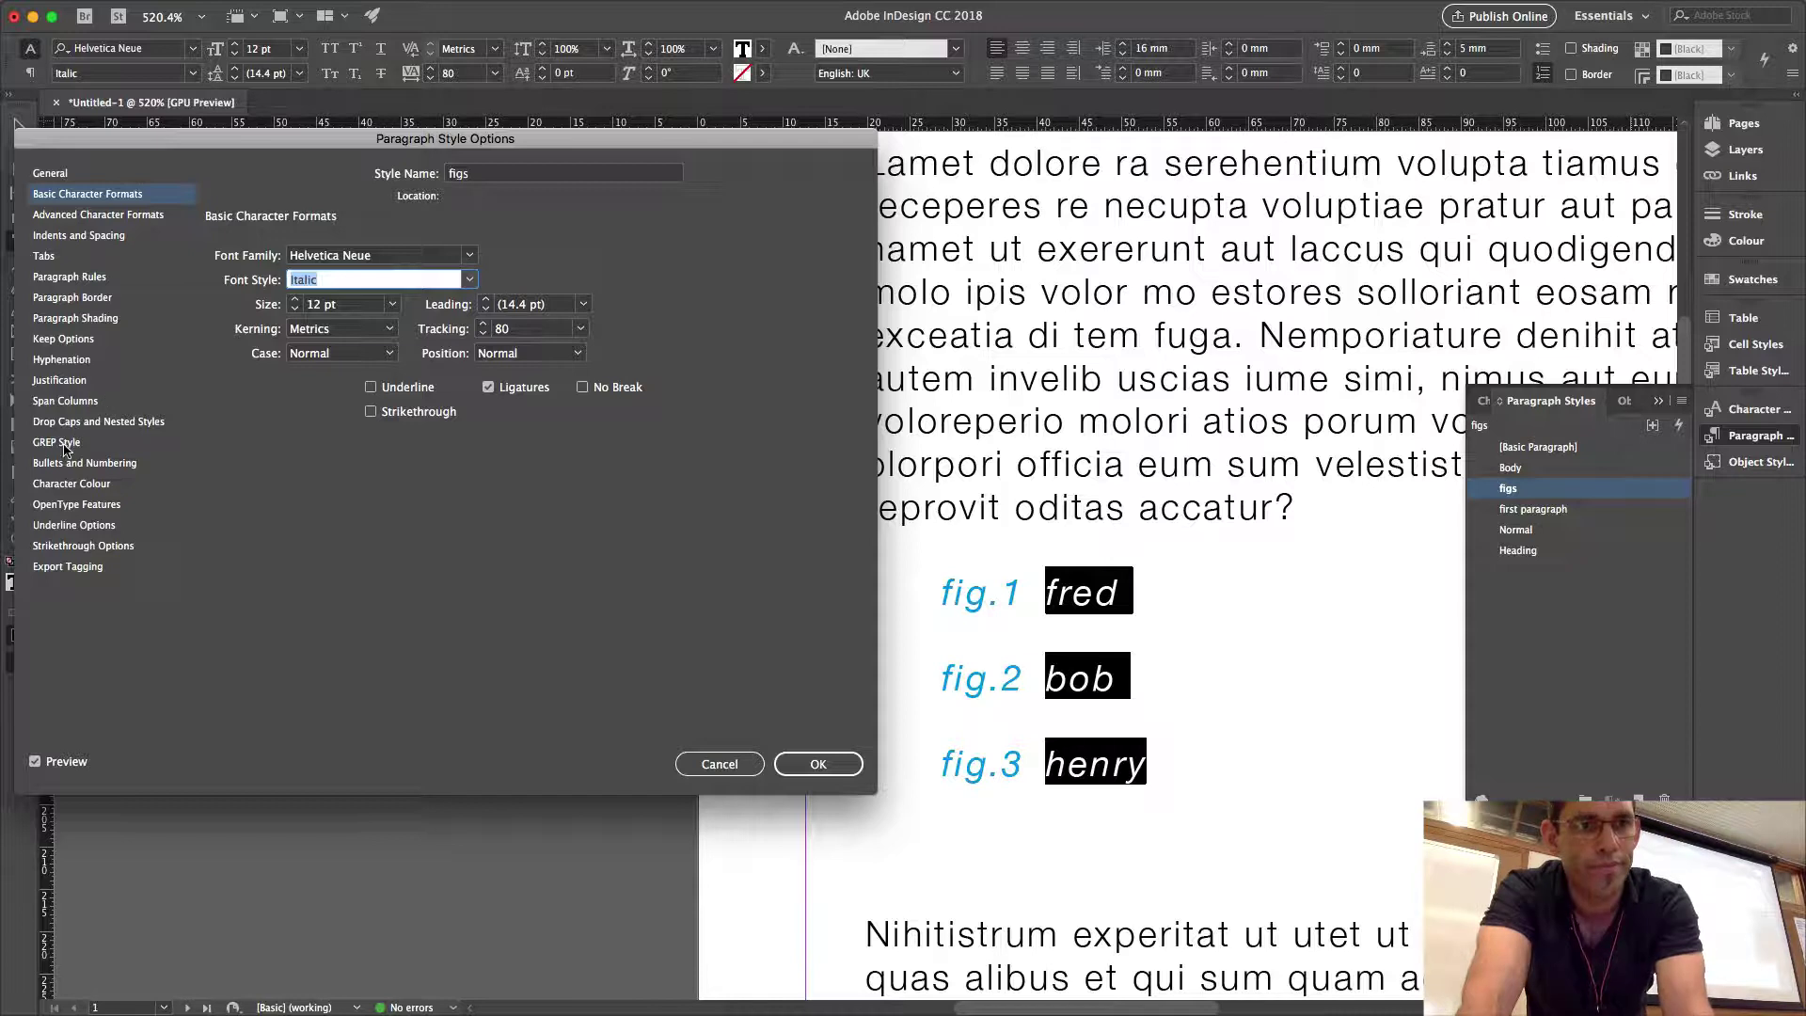
Review the character colour and numbering mode options of the figs style and apply the style changes.
left_click(110, 488)
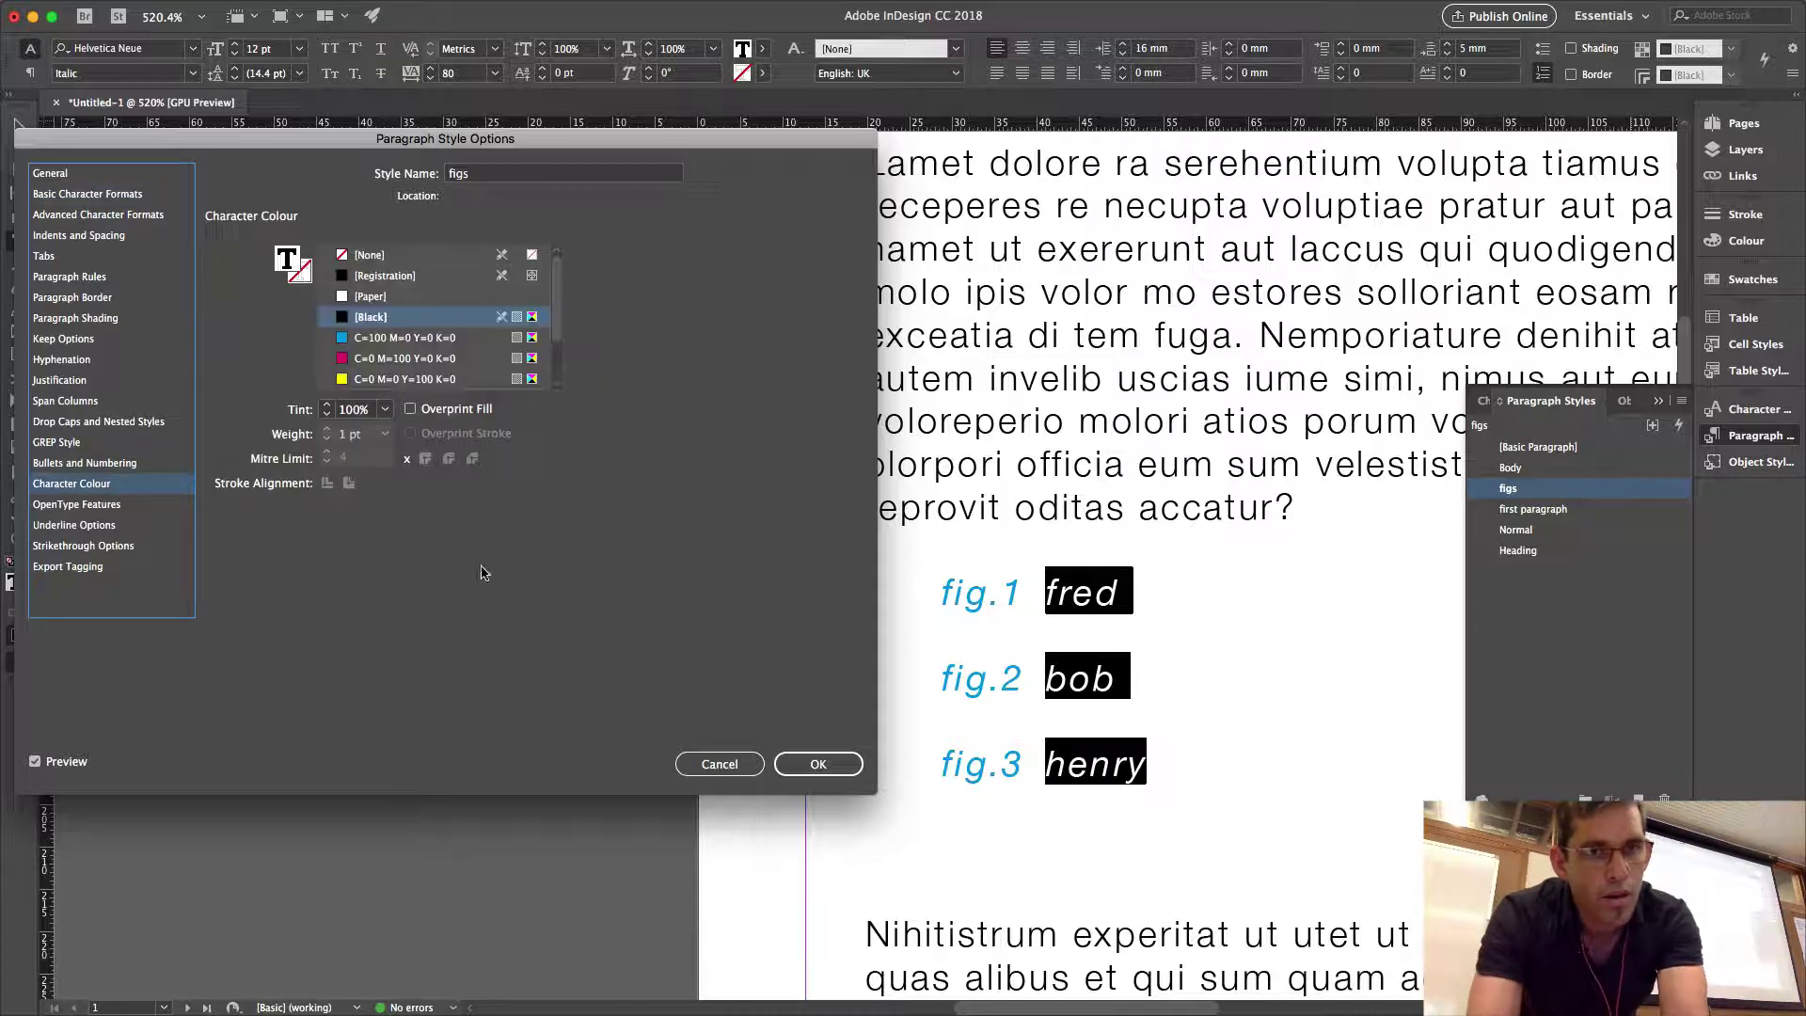
left_click(103, 465)
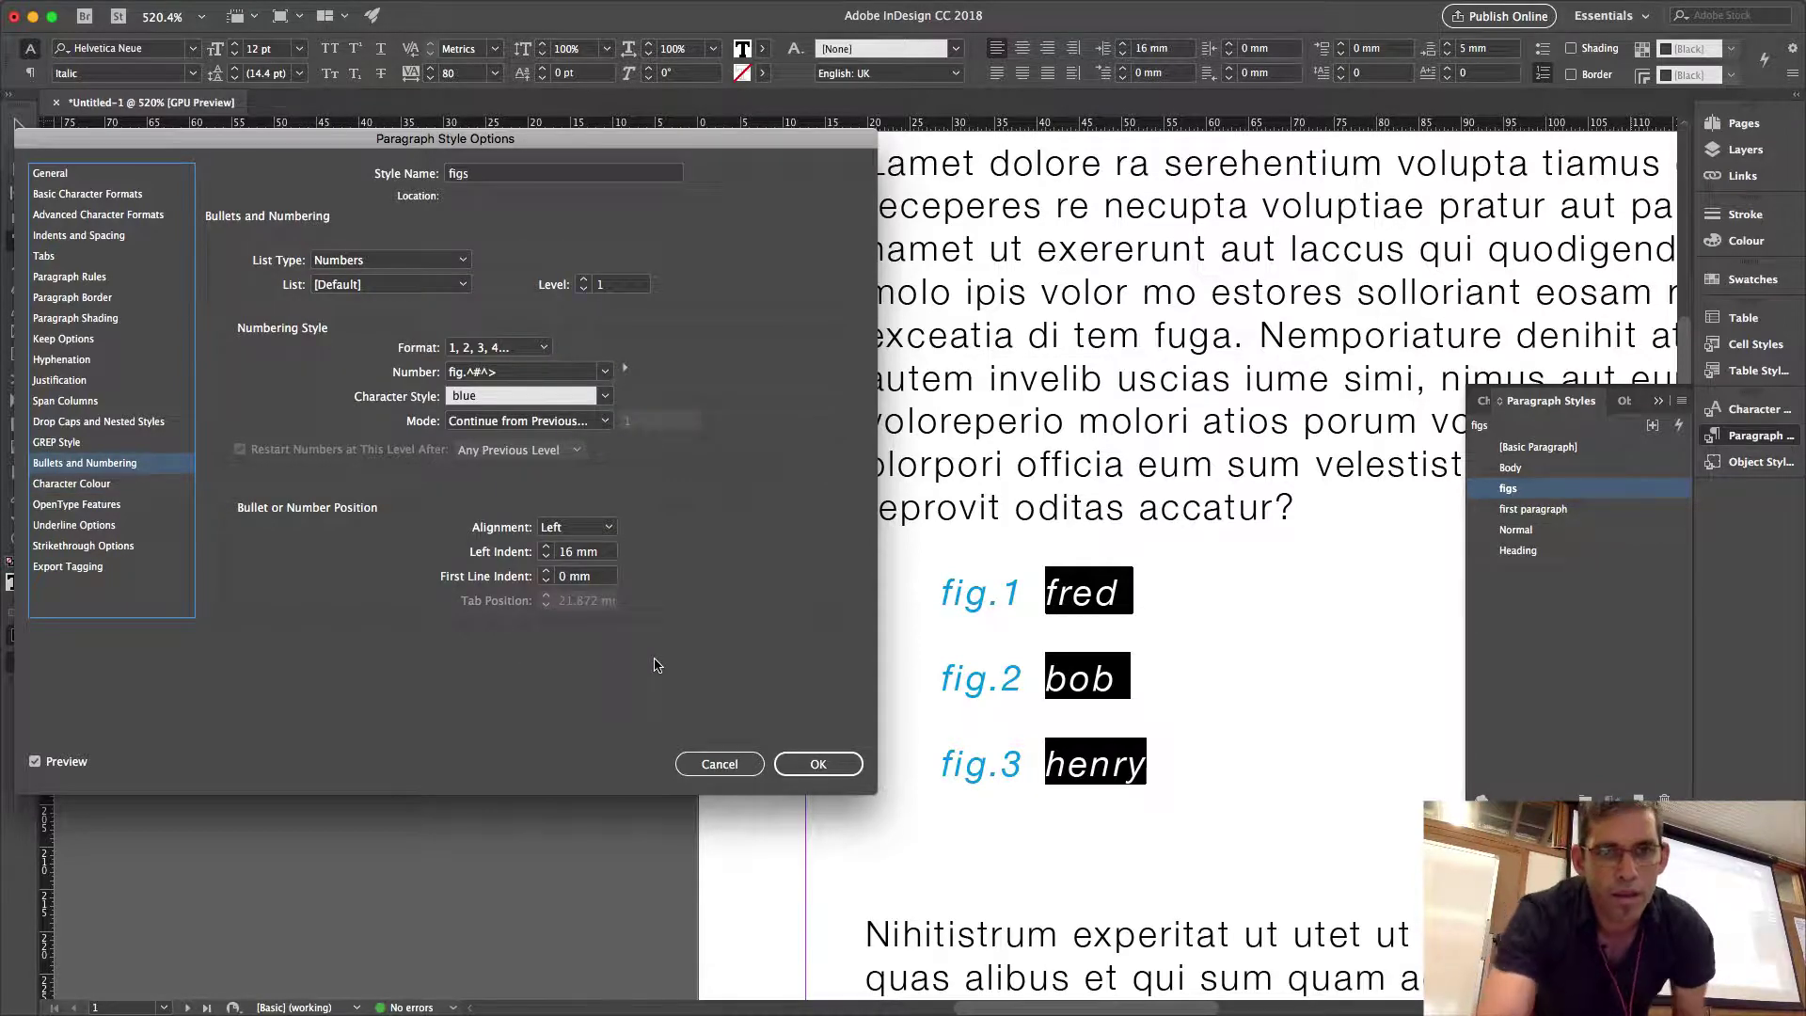
left_click(606, 422)
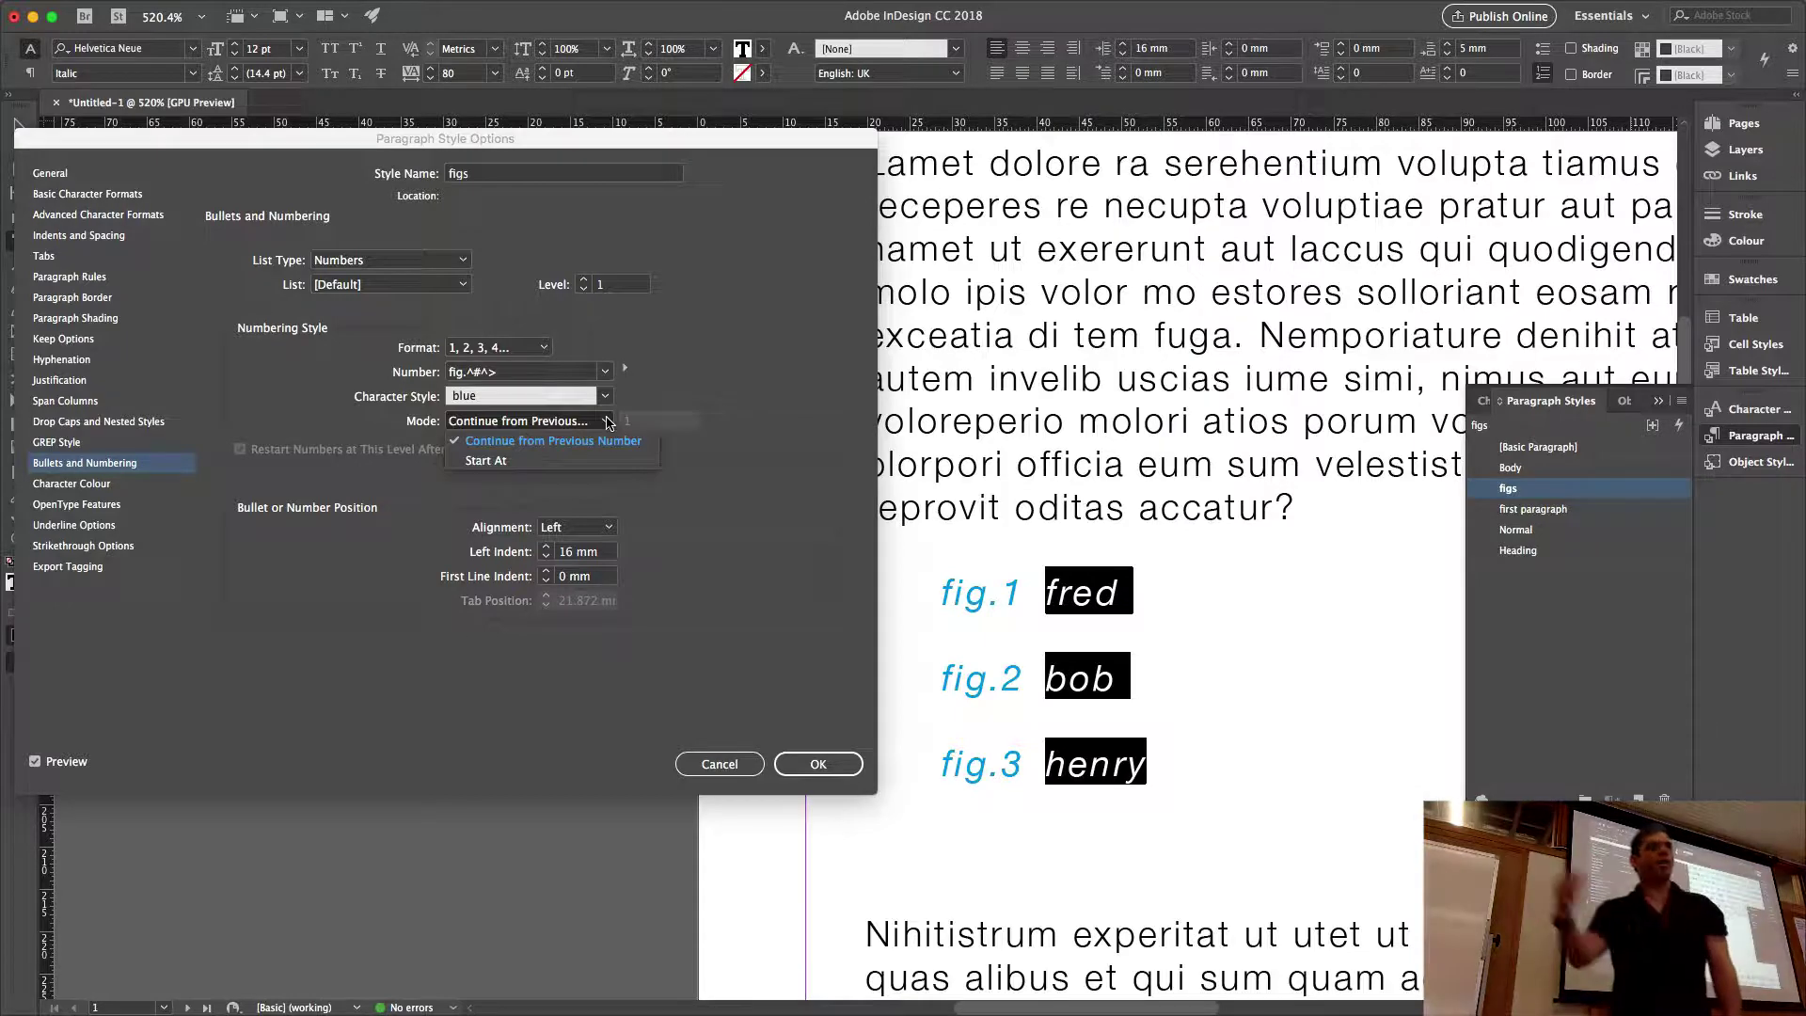
left_click(753, 611)
left_click(831, 769)
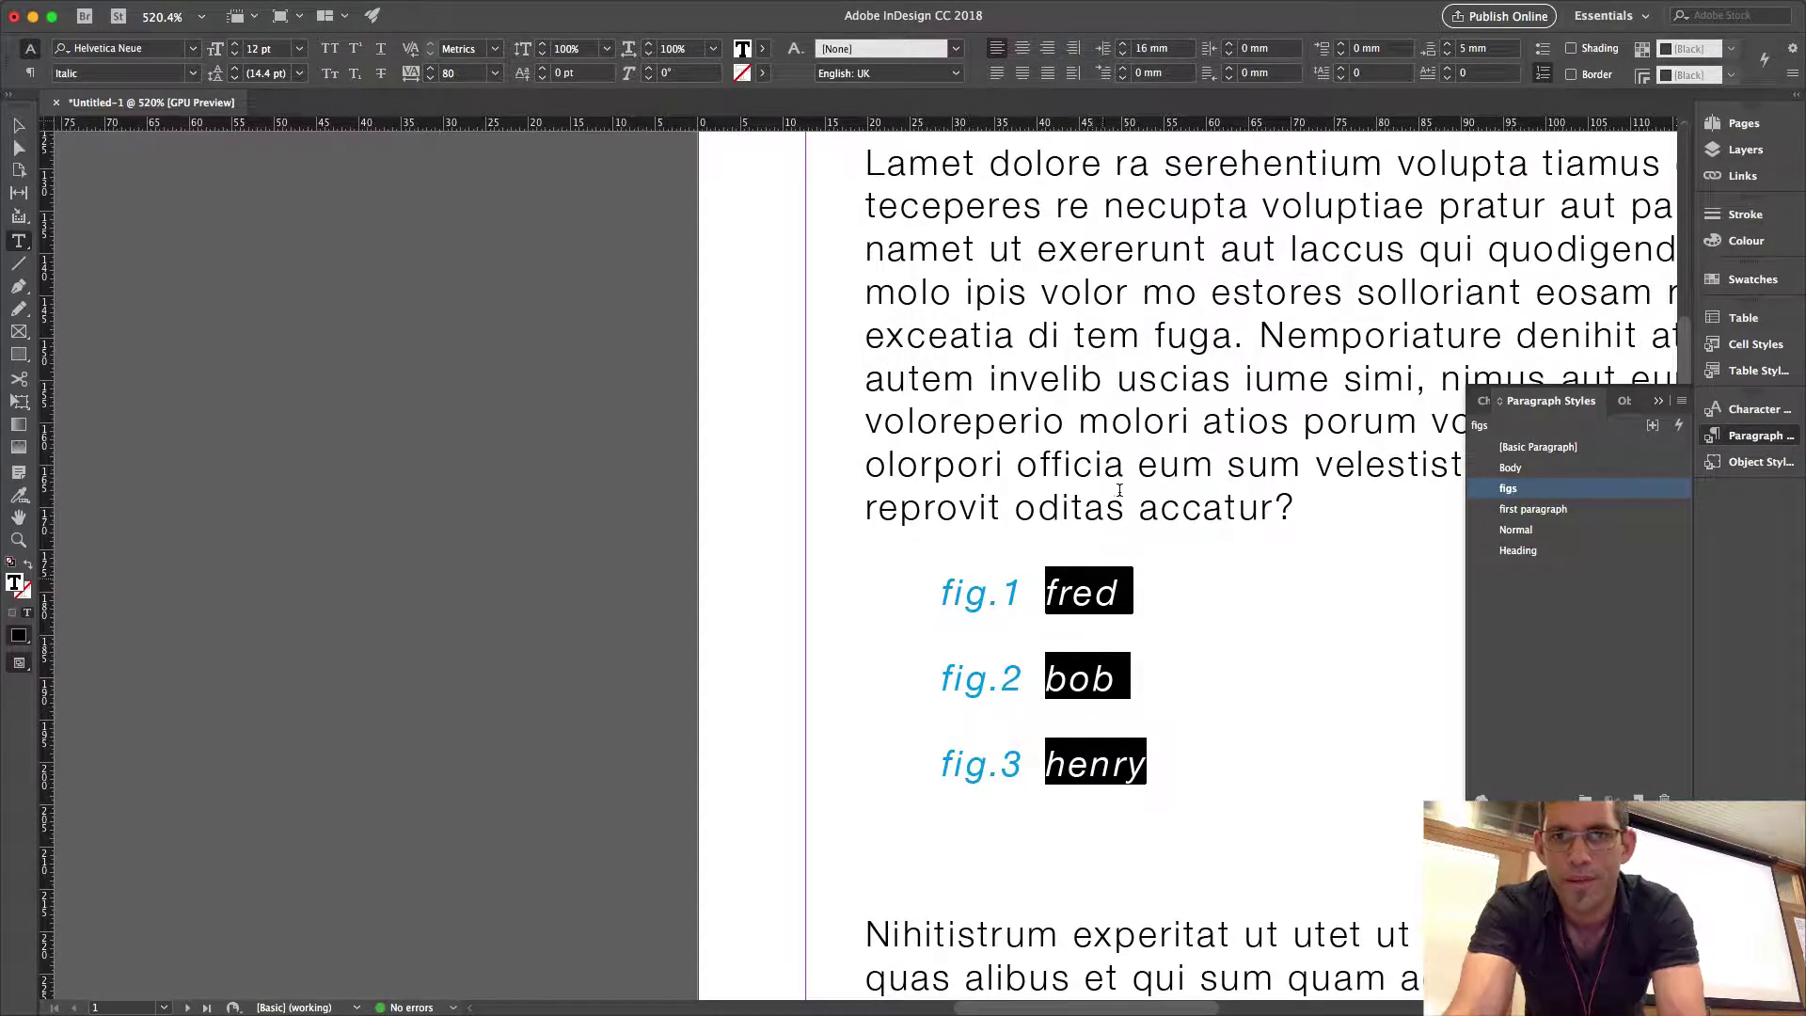
Place the text cursor at the start of the paragraph beginning "Lori dem" below the figure captions.
scroll(1226, 867, "down", 5)
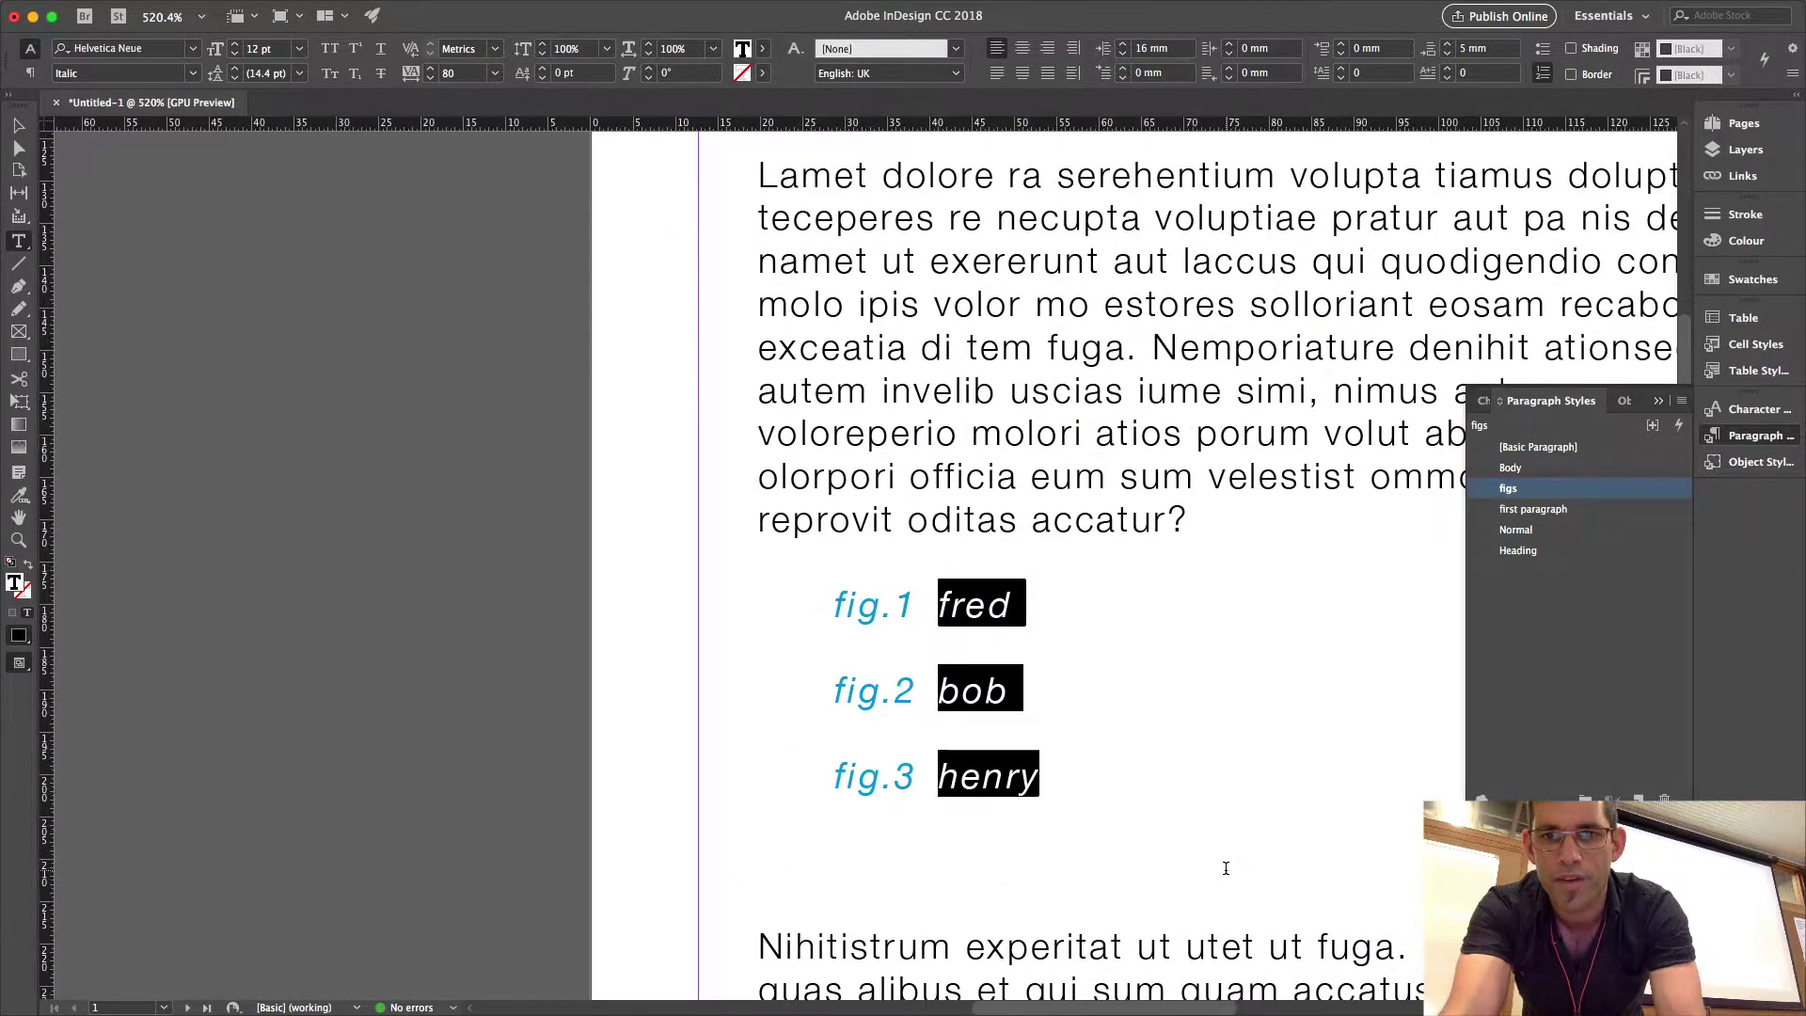
left_click(851, 835)
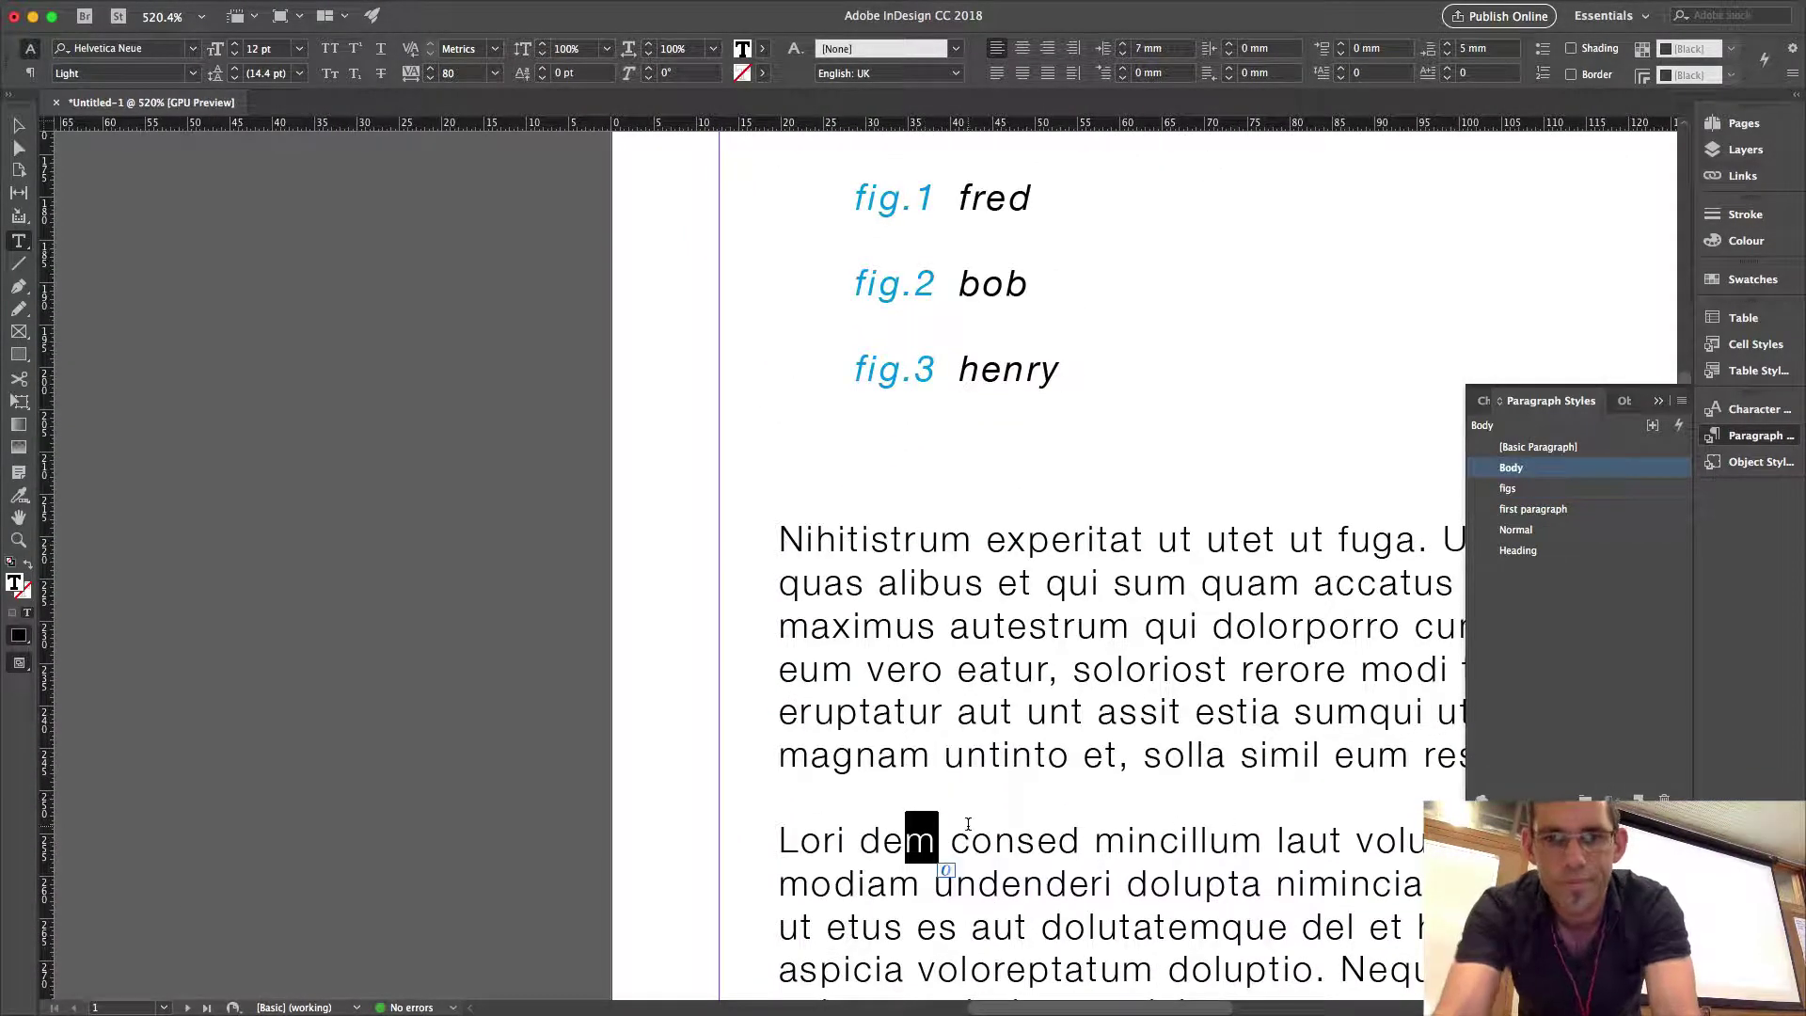
key("Left")
key("Left")
key("Left")
key("Left")
key("Left")
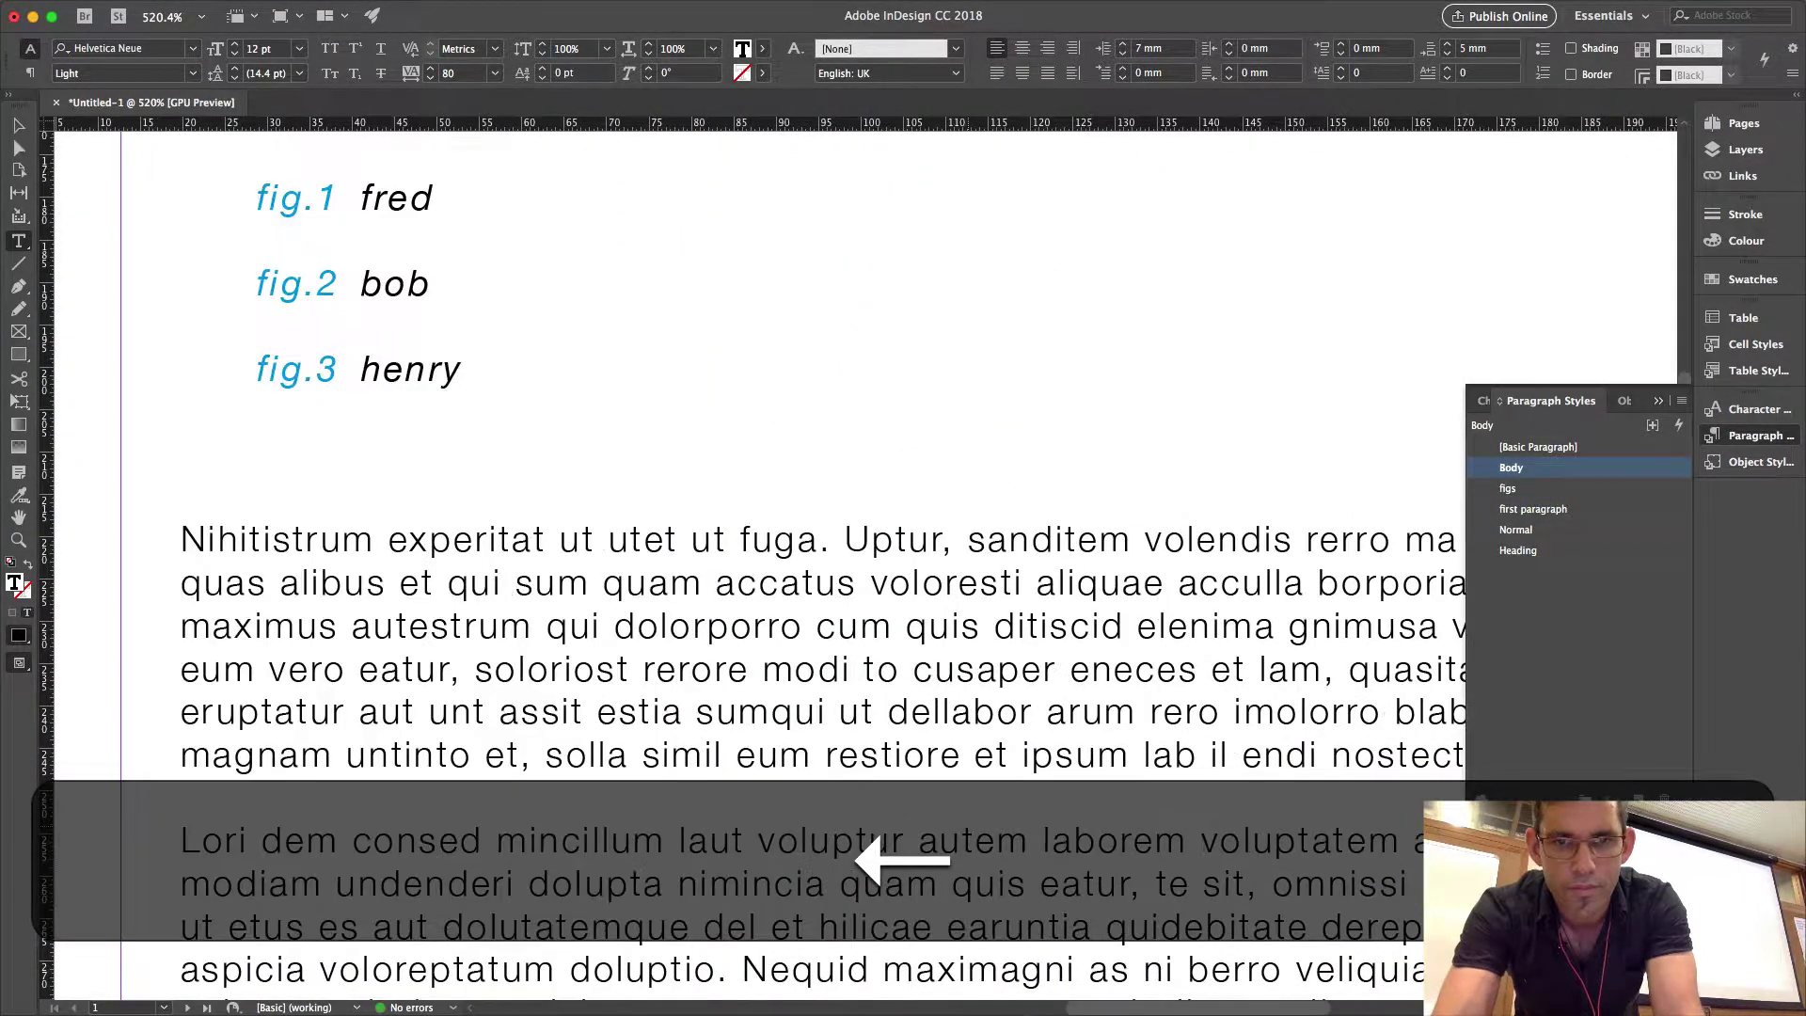
key("Right")
key("Return")
key("Up")
key("BackSpace")
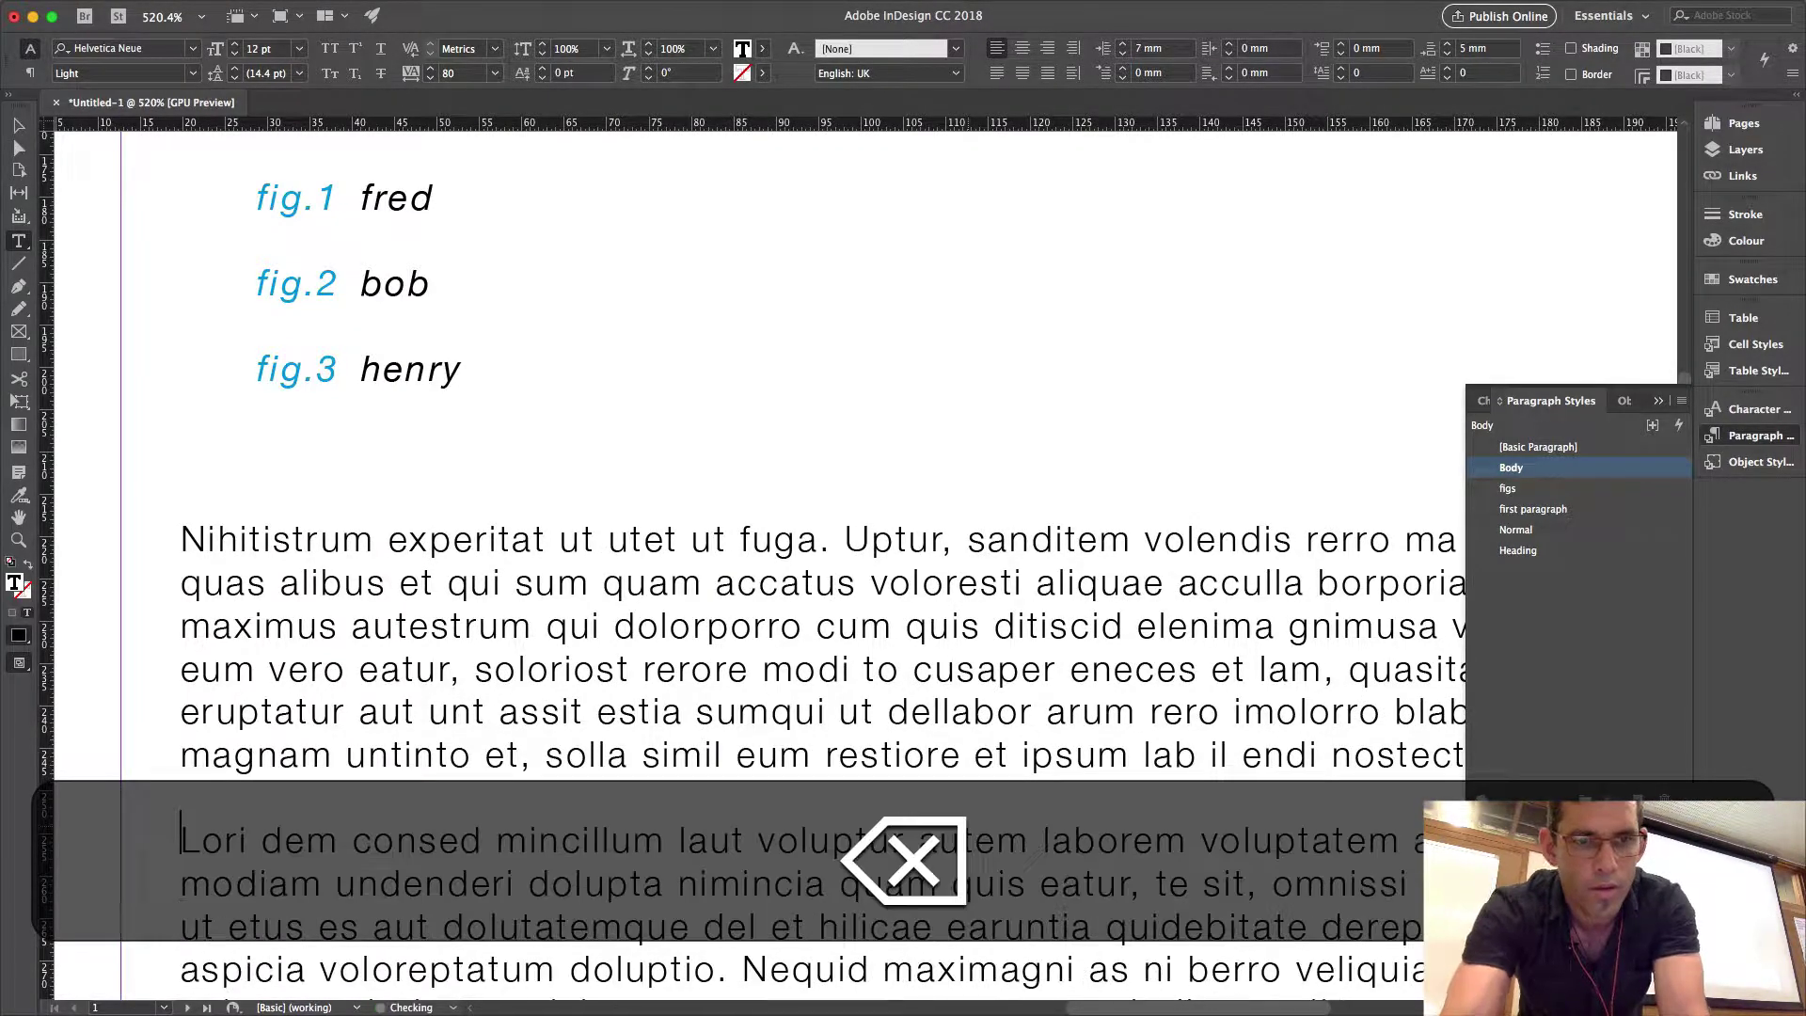
Break the paragraph after "Lori" so that this word stands on its own line.
key("Right")
key("Right")
key("Right")
key("Right")
key("Return")
Break the text after "dem" into a separate paragraph and delete the space in front of "dem".
key("Right")
key("Right")
key("Right")
key("Right")
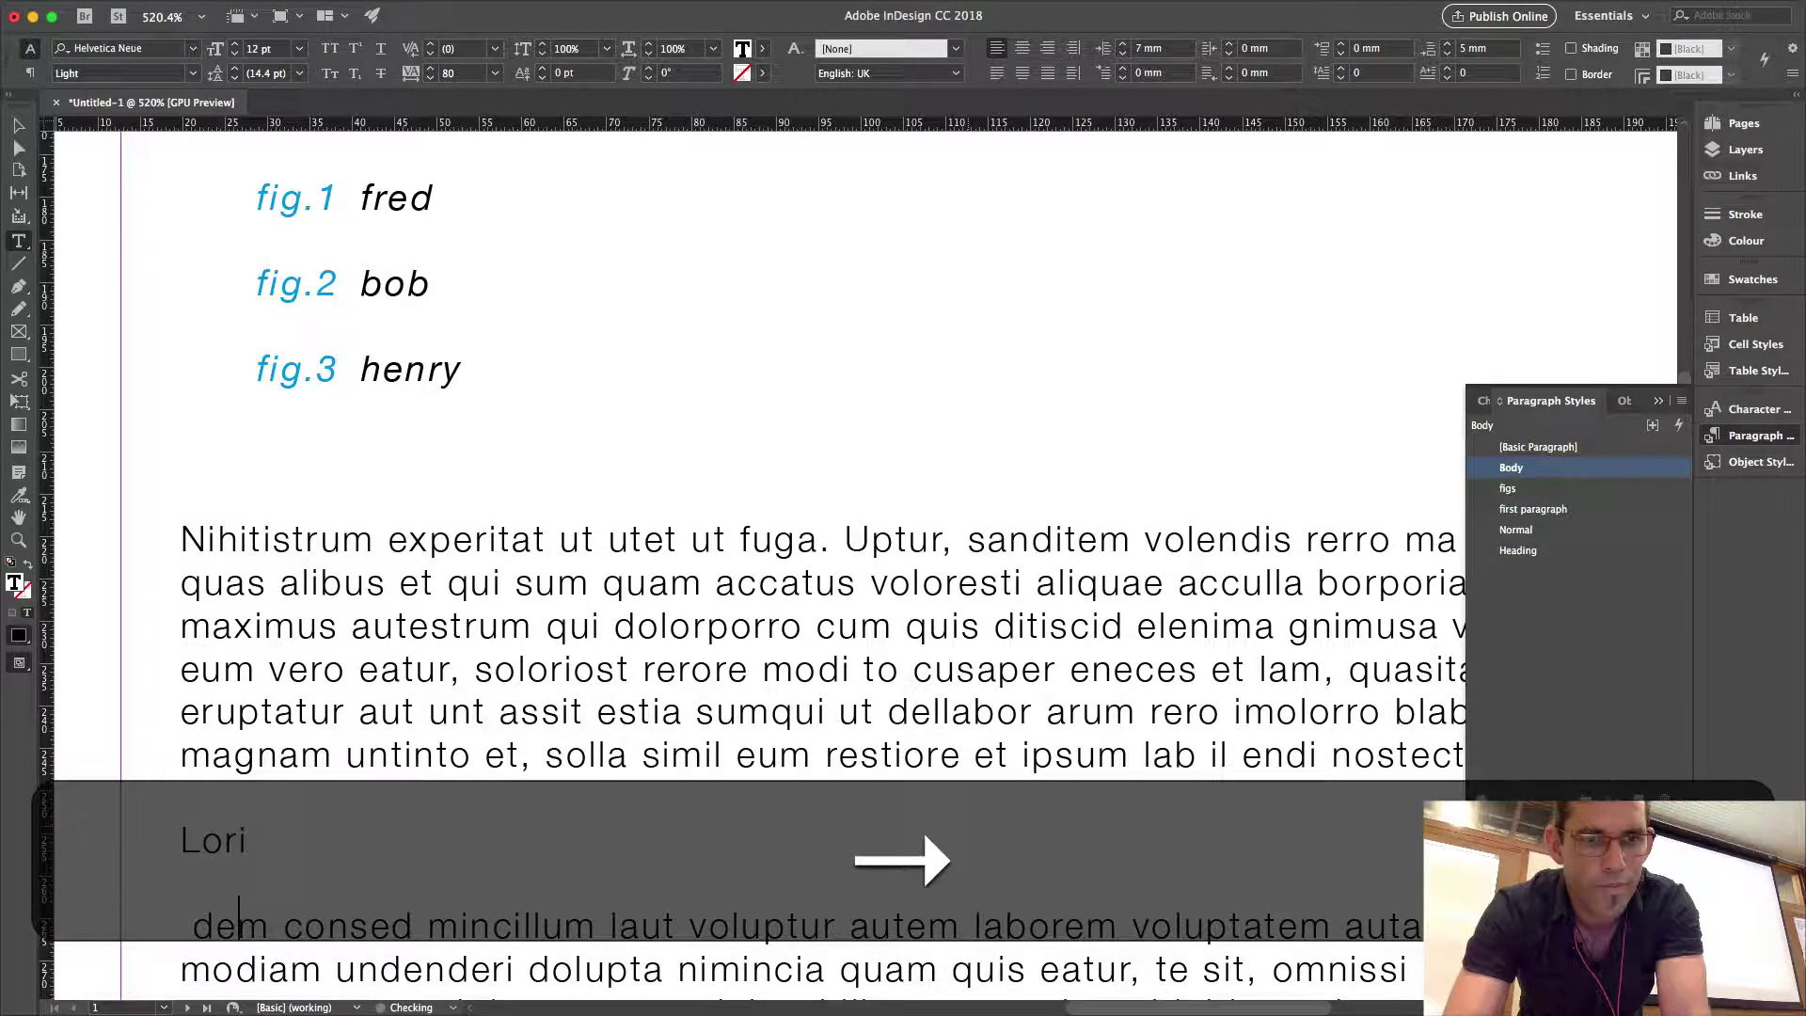
key("Return")
key("Left")
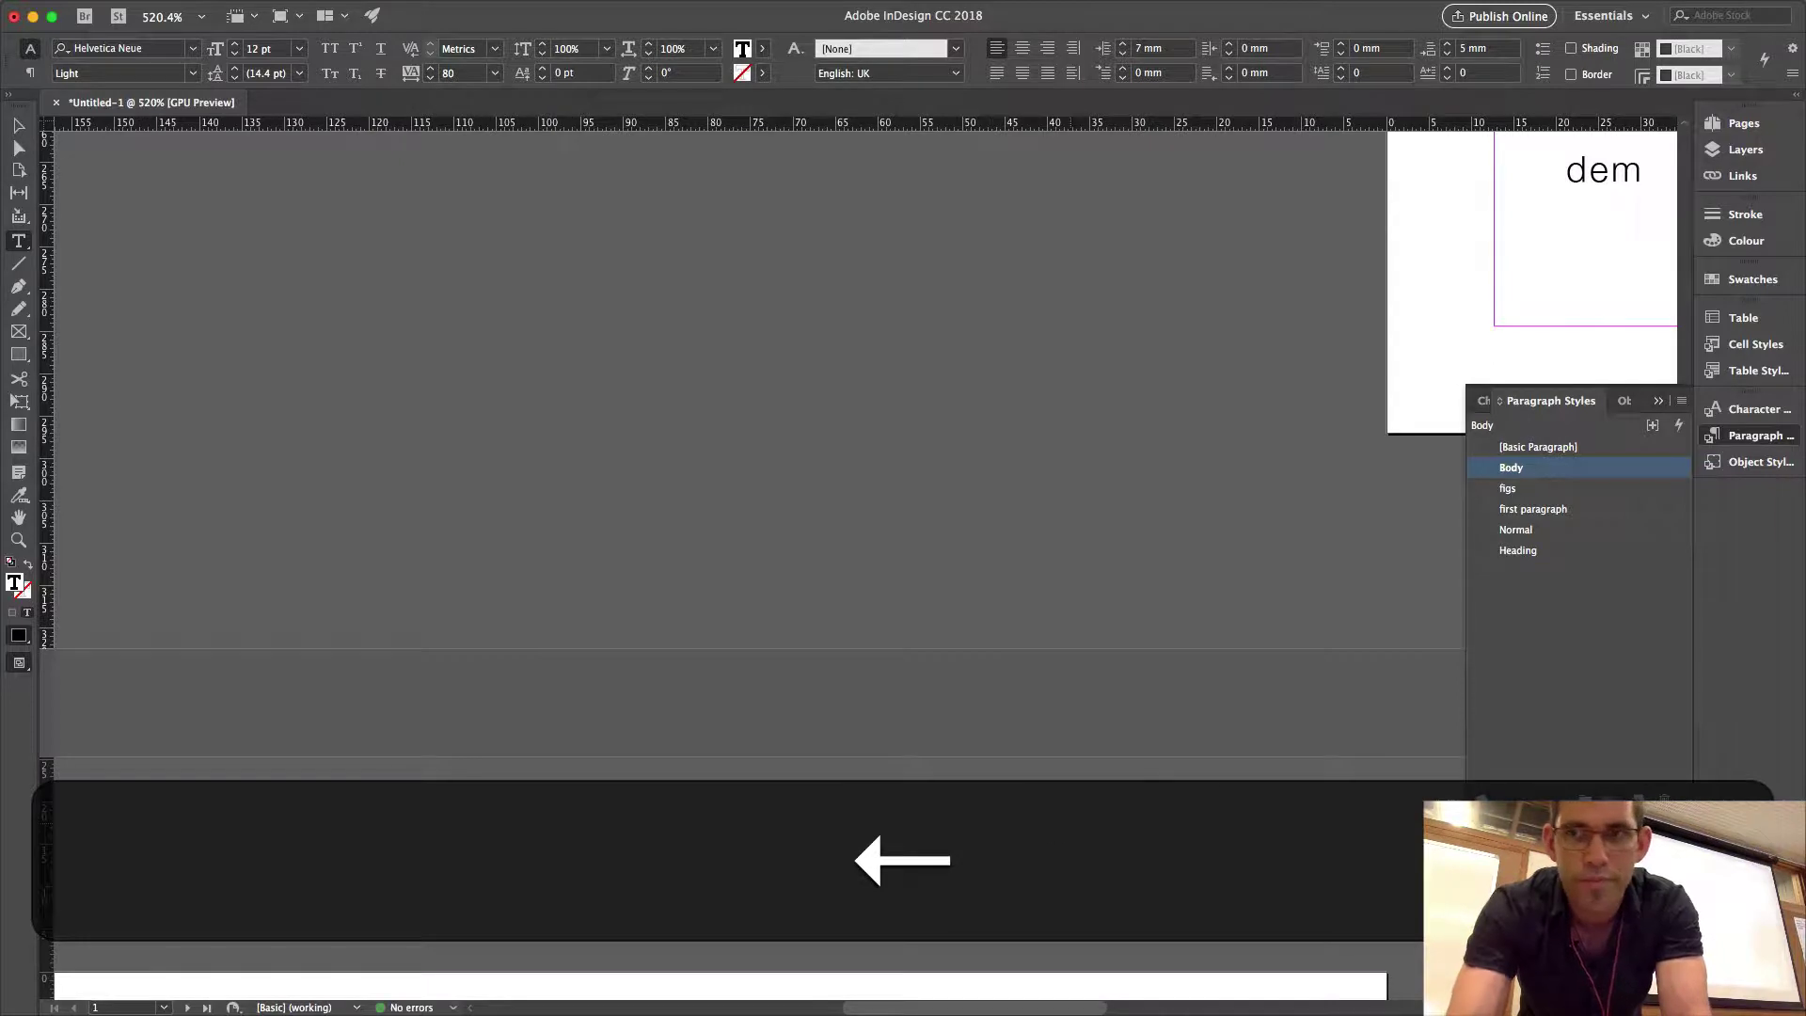
scroll(1158, 786, "right", 10)
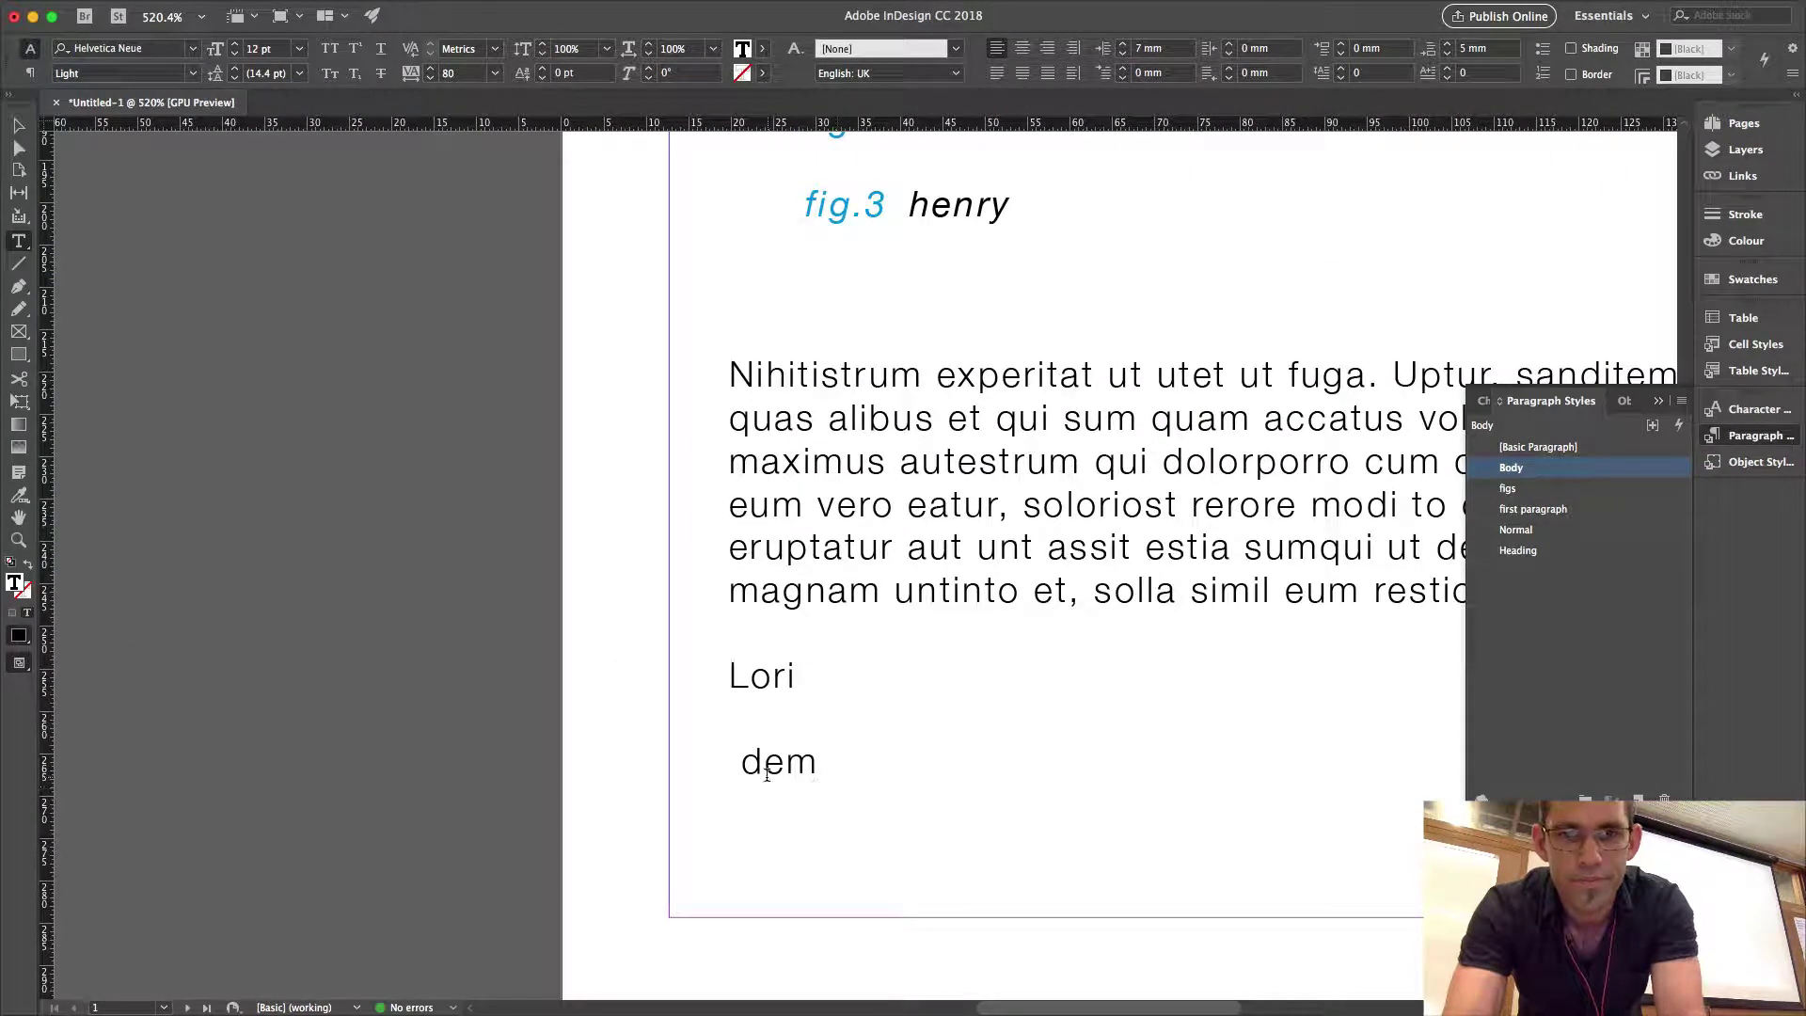
left_click(742, 764)
key("BackSpace")
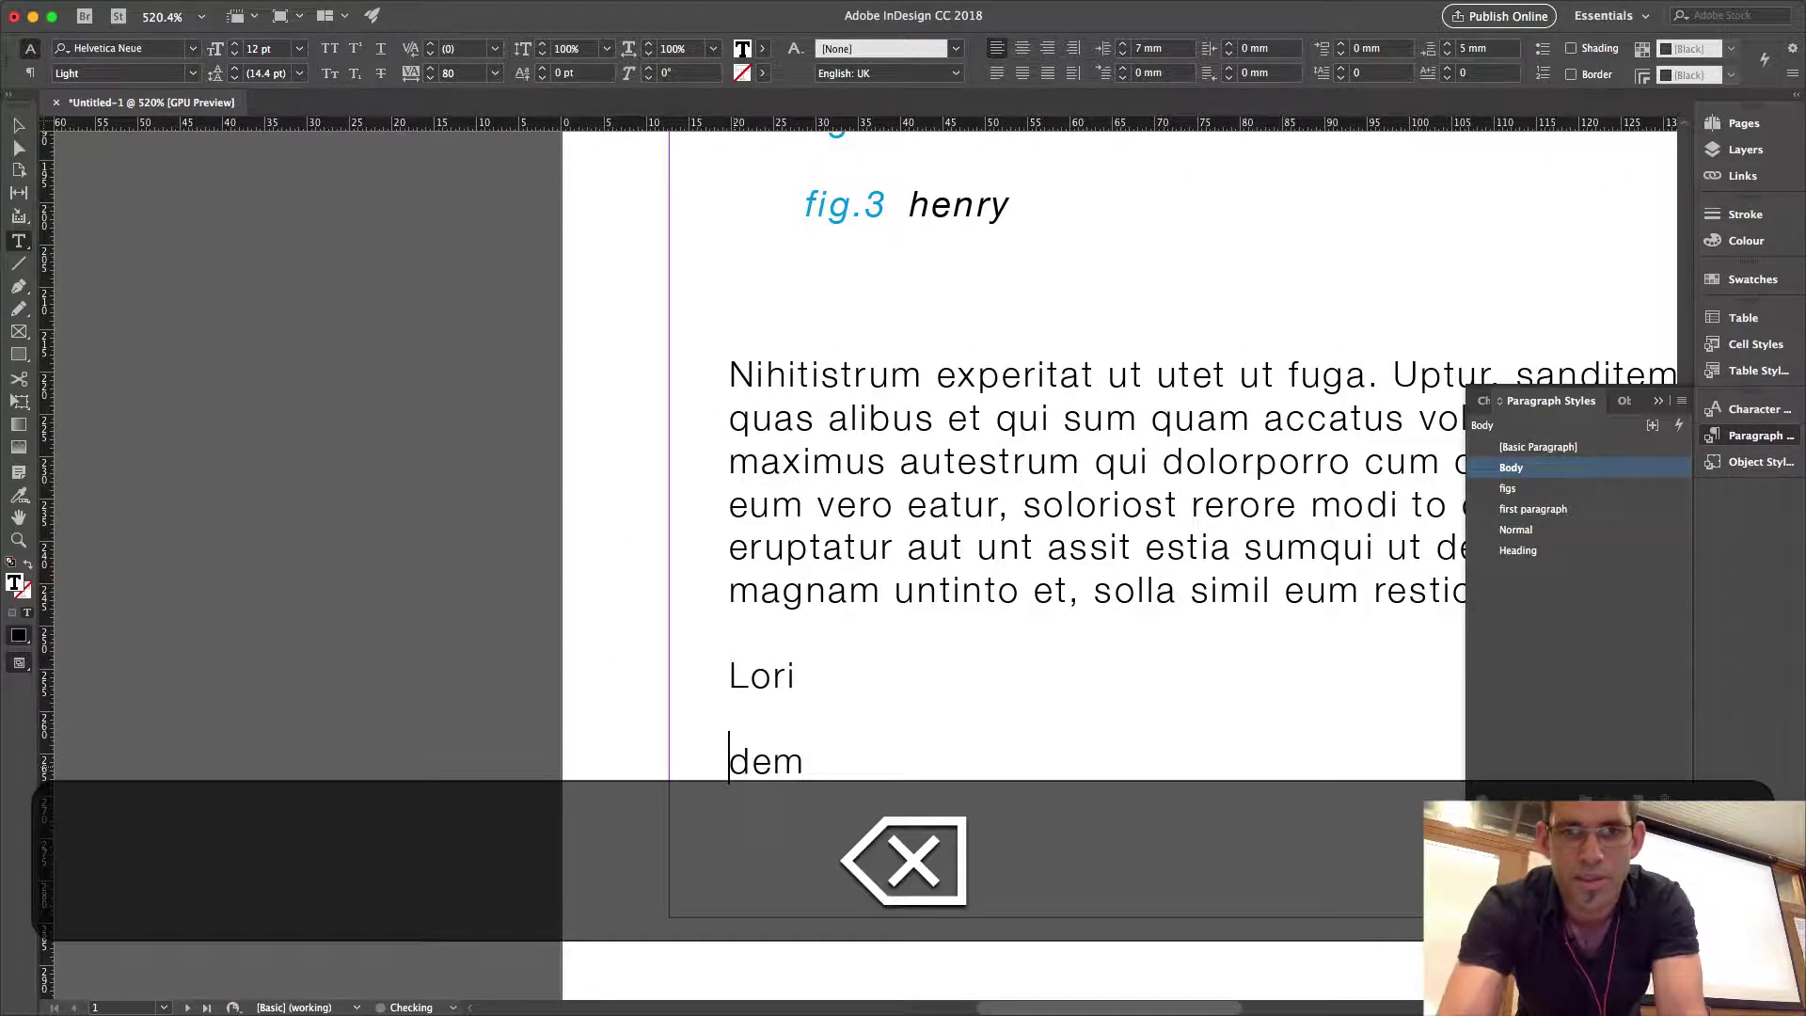
Apply the figs paragraph style to the "dem" and "Lori" paragraphs.
left_click(1507, 488)
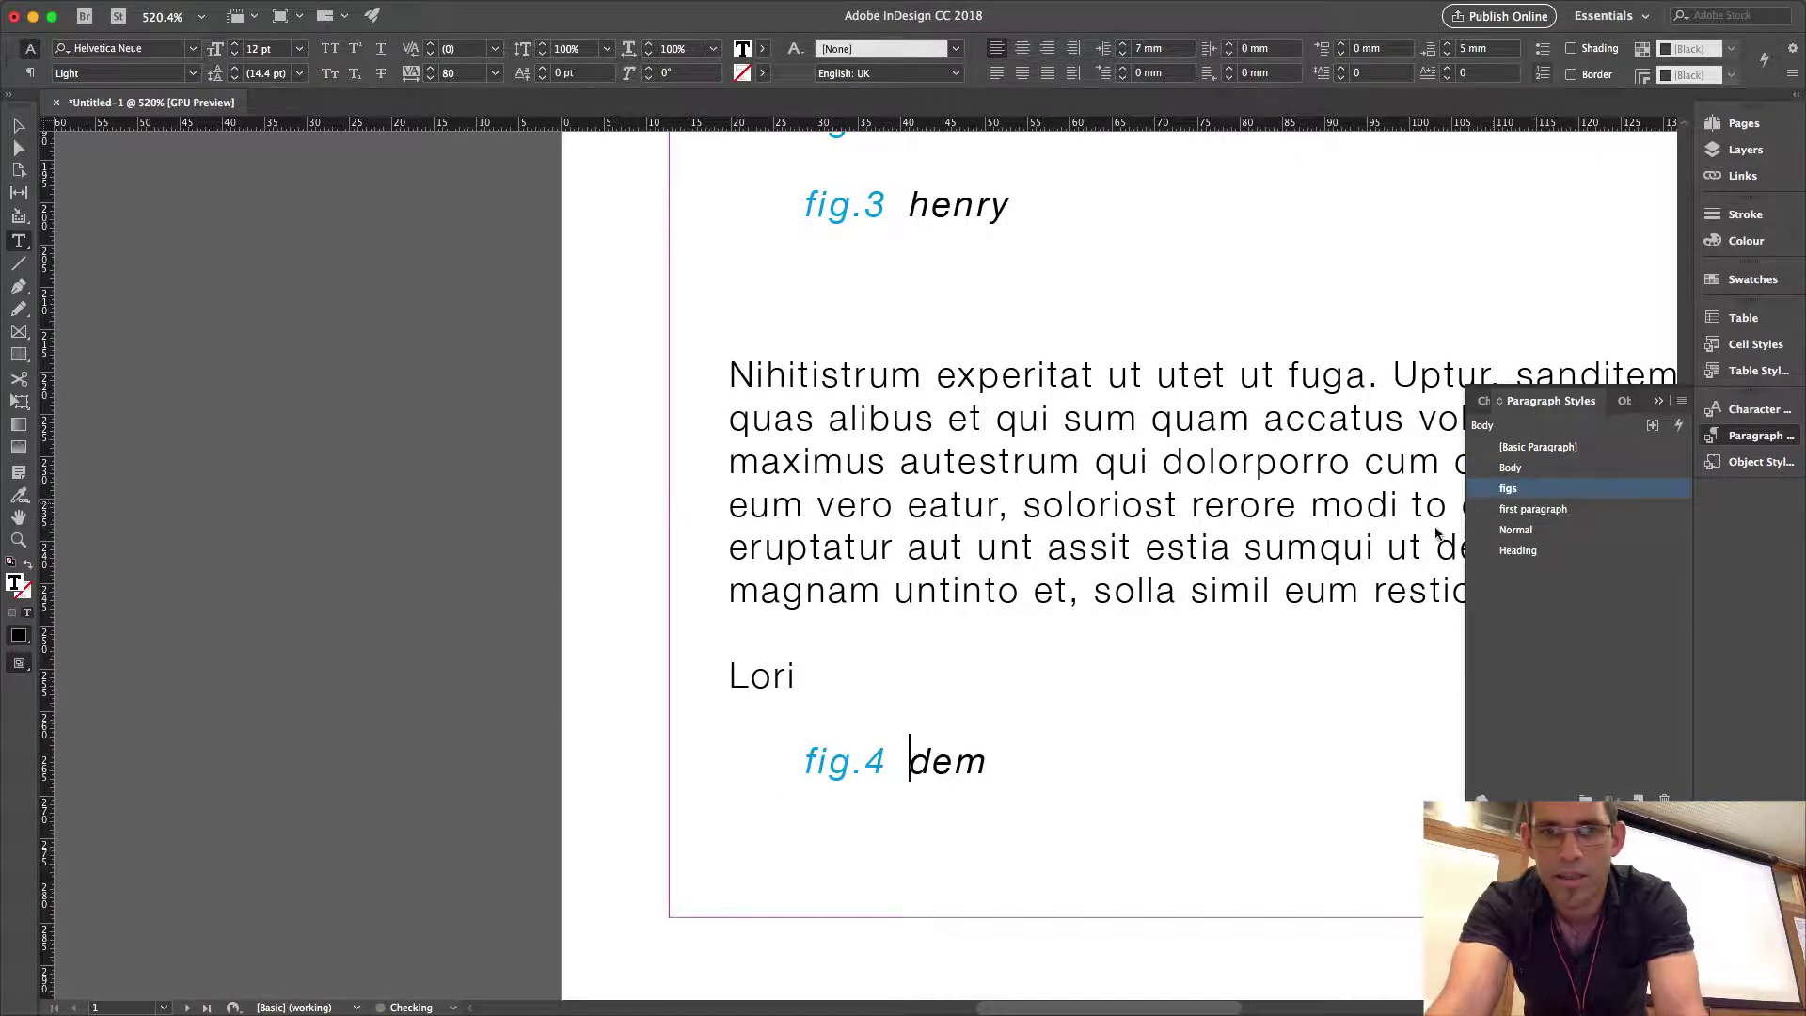
left_click(990, 691)
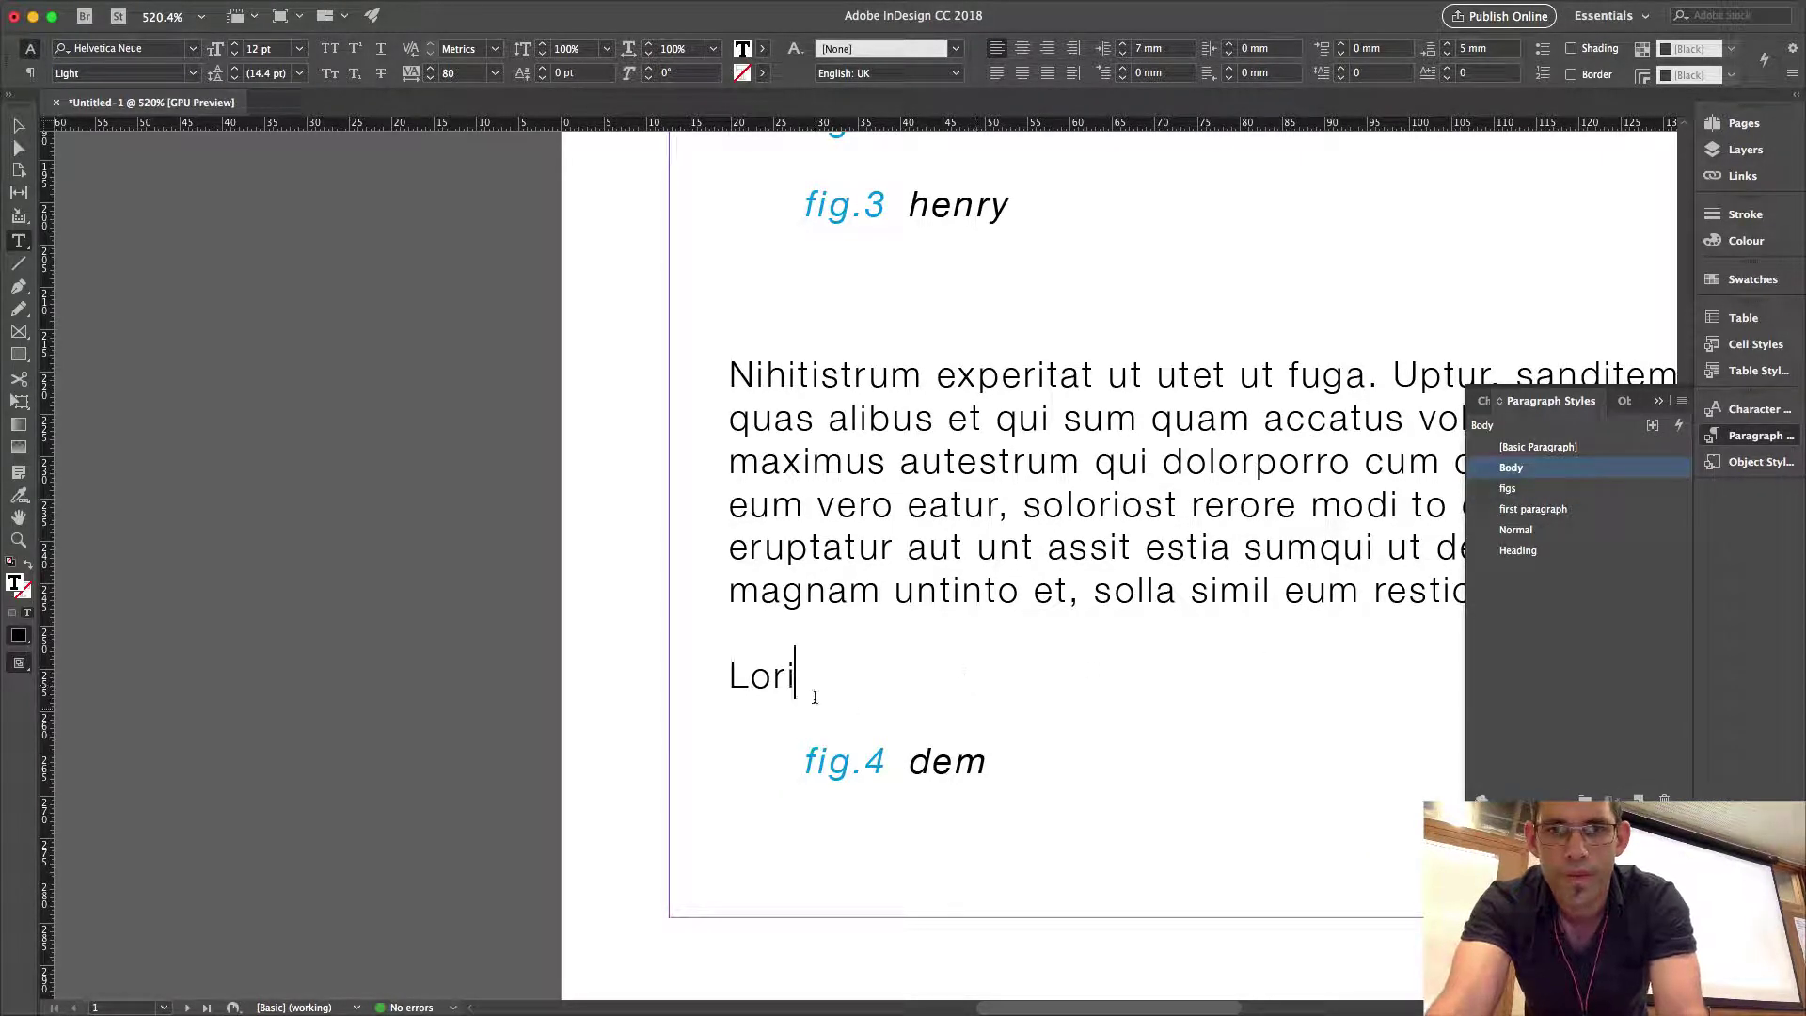
left_click(1524, 490)
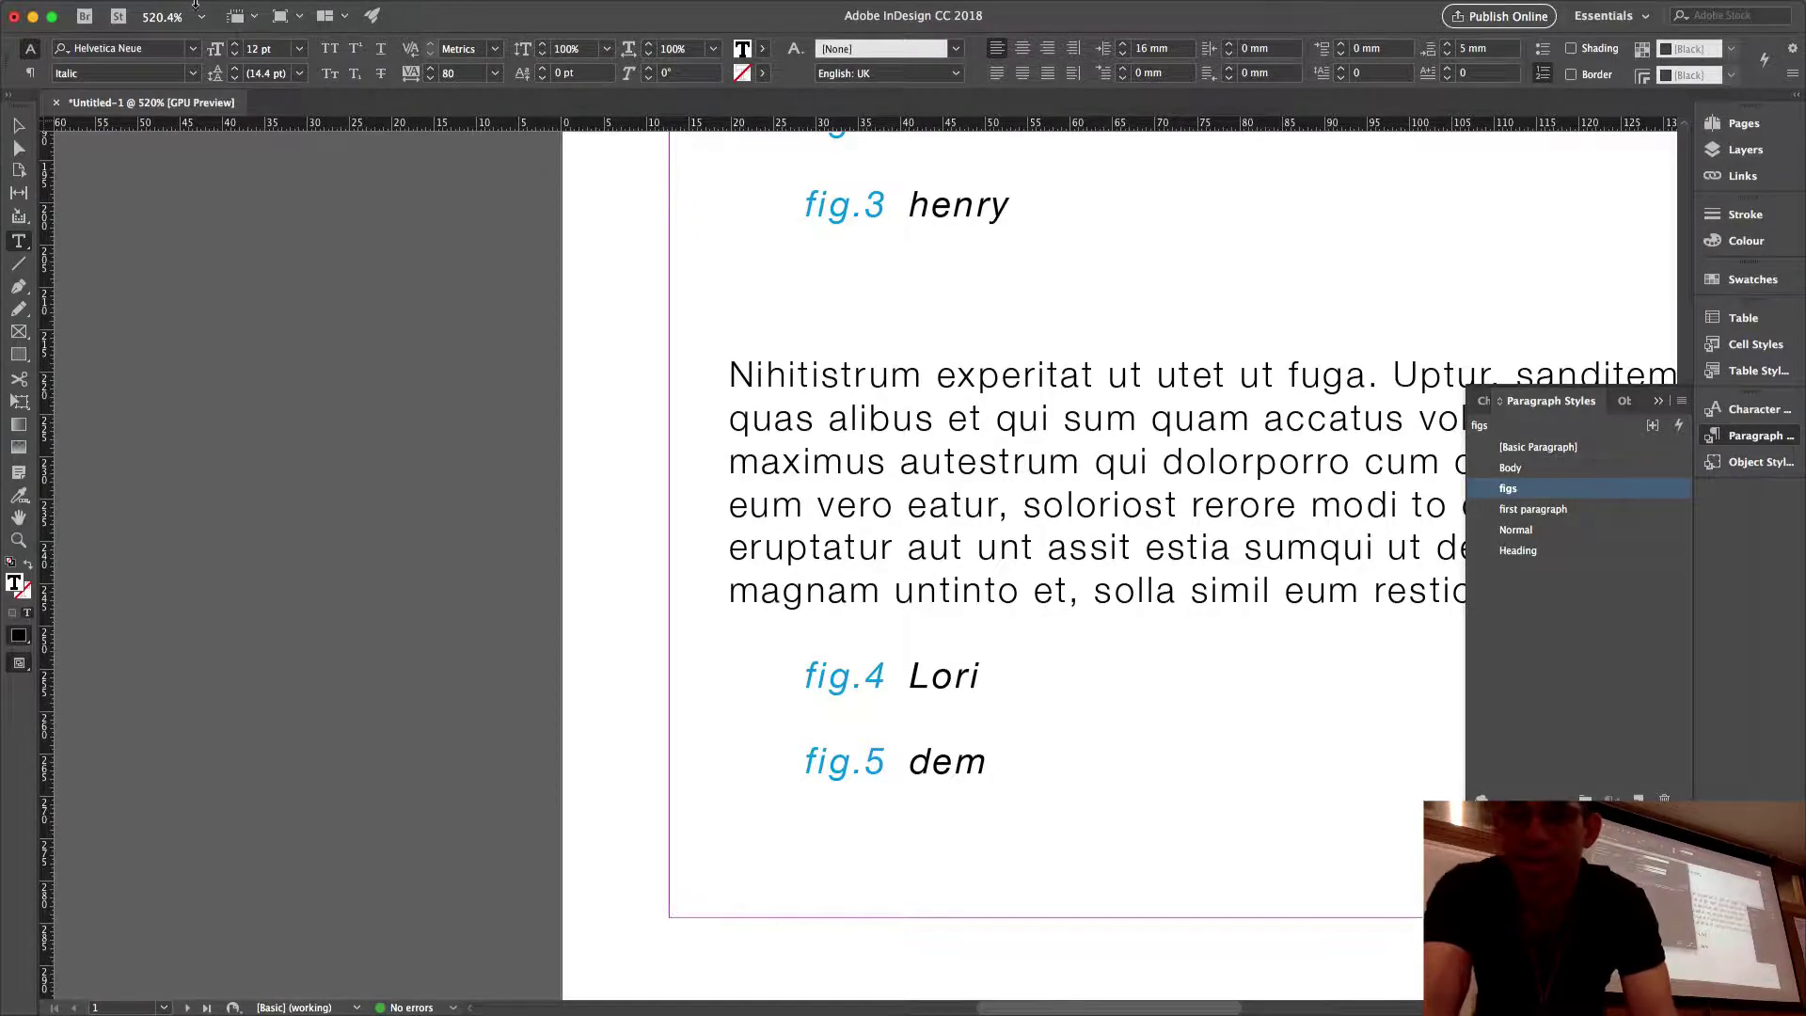
Find the numbered list commands and restart the figure numbering at the "Lori" caption.
left_click(247, 11)
mouse_move(280, 5)
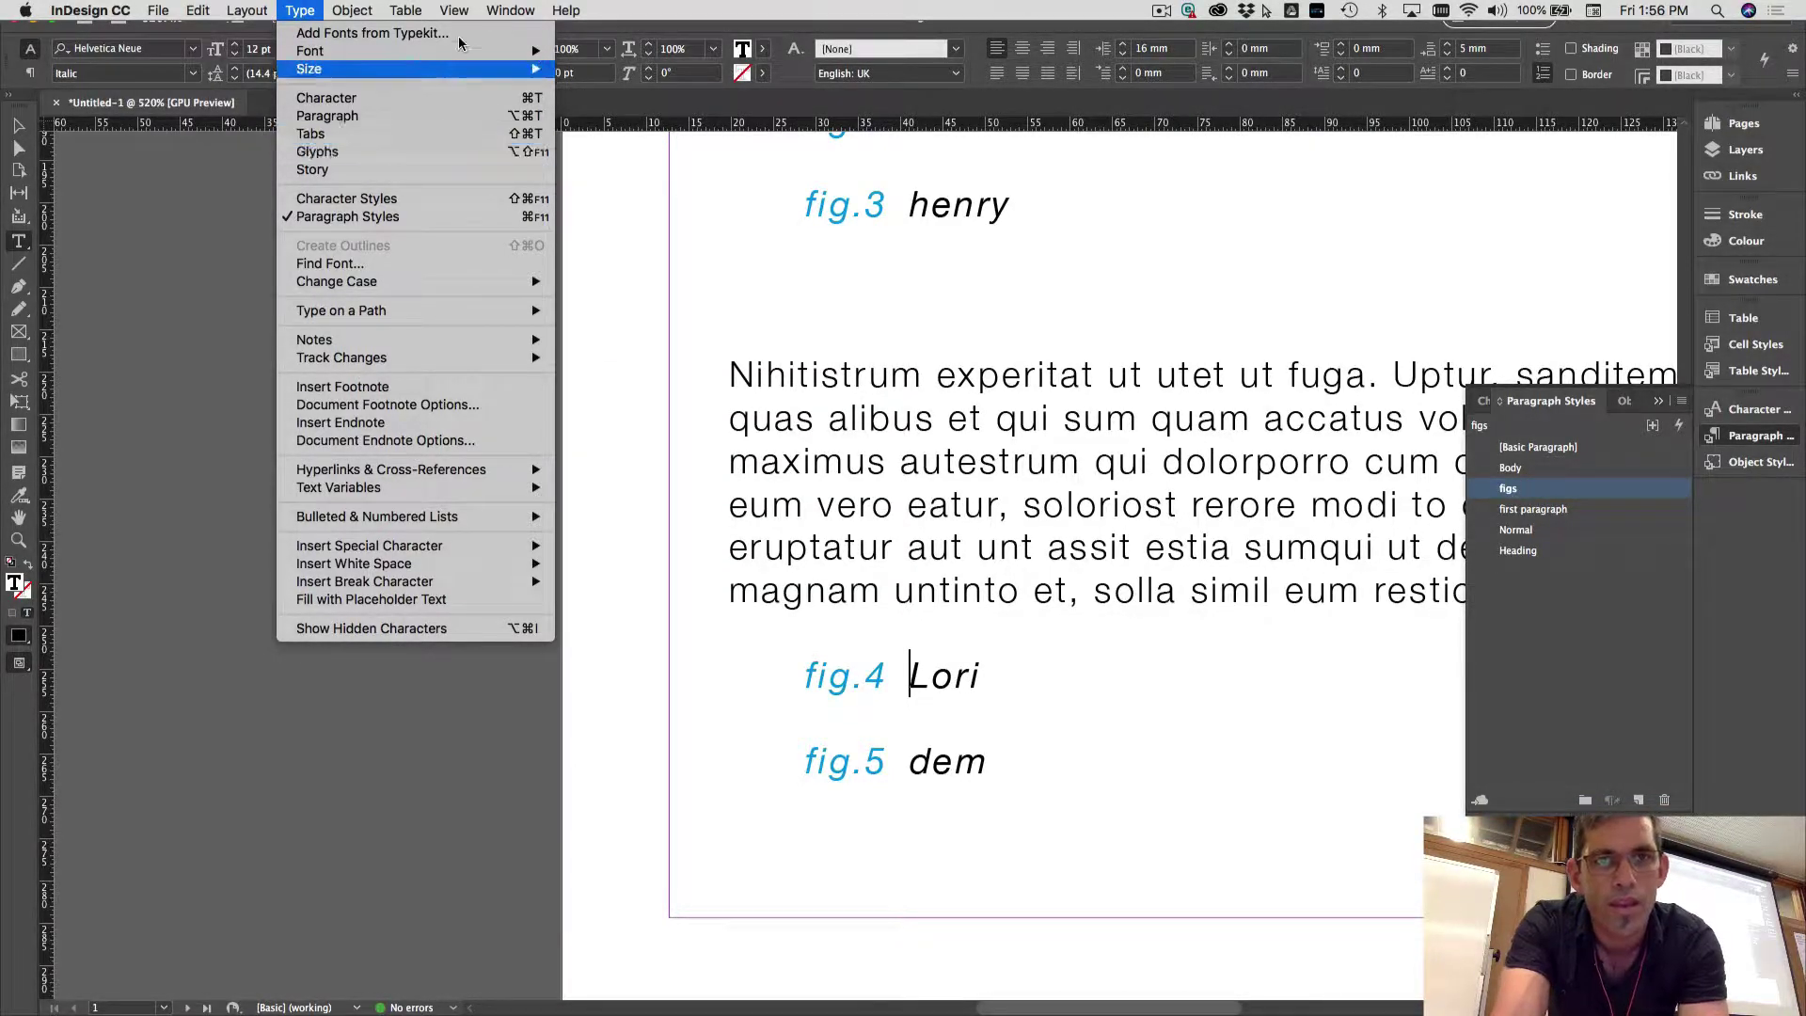
mouse_move(553, 4)
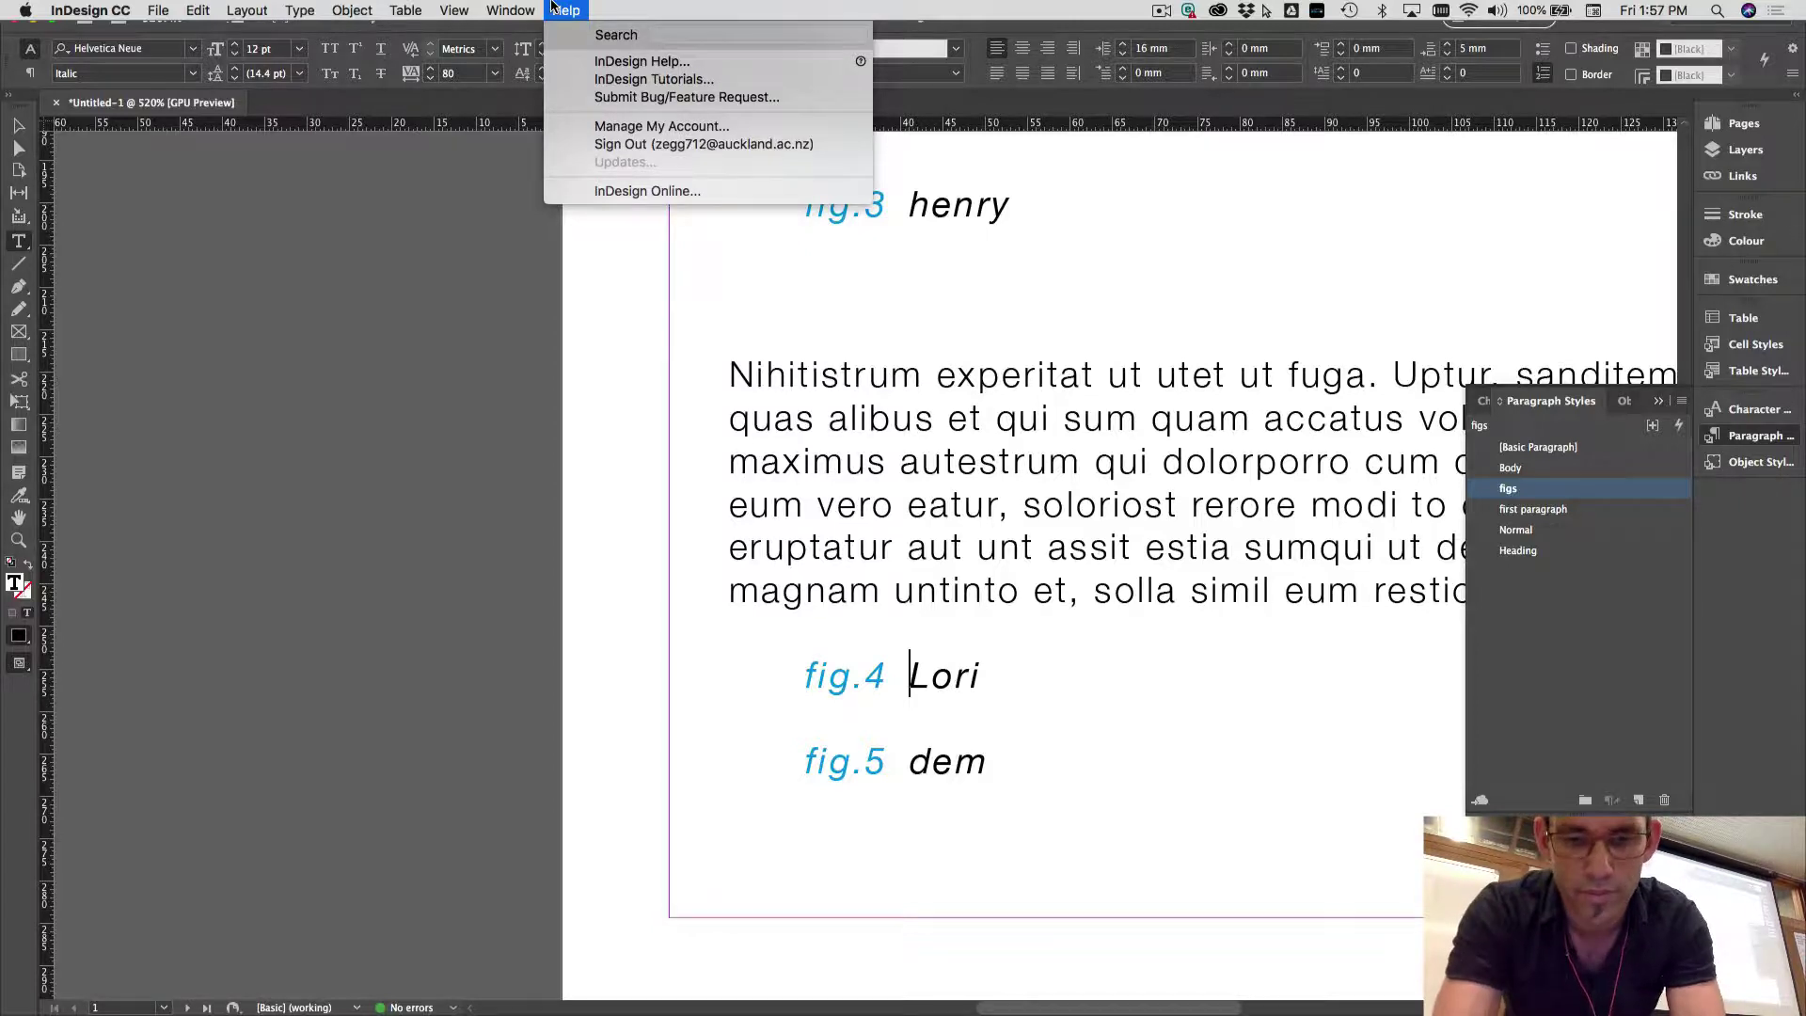
type("numb")
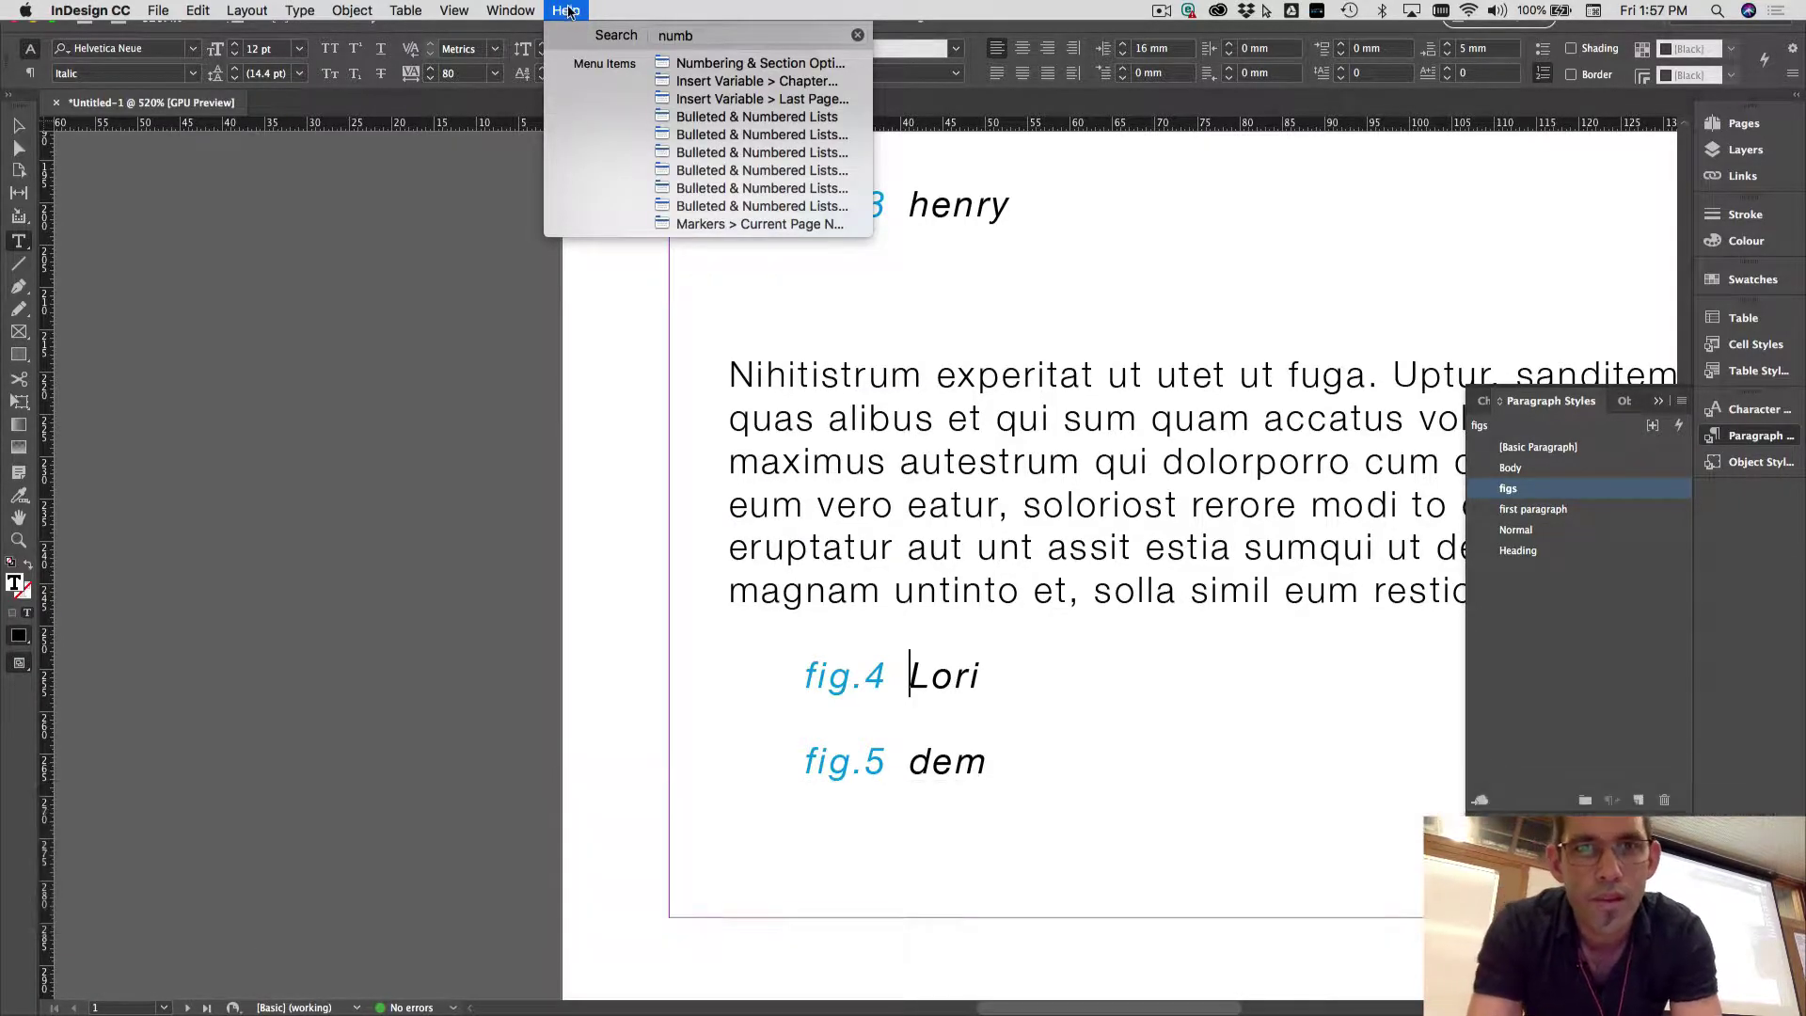
mouse_move(712, 115)
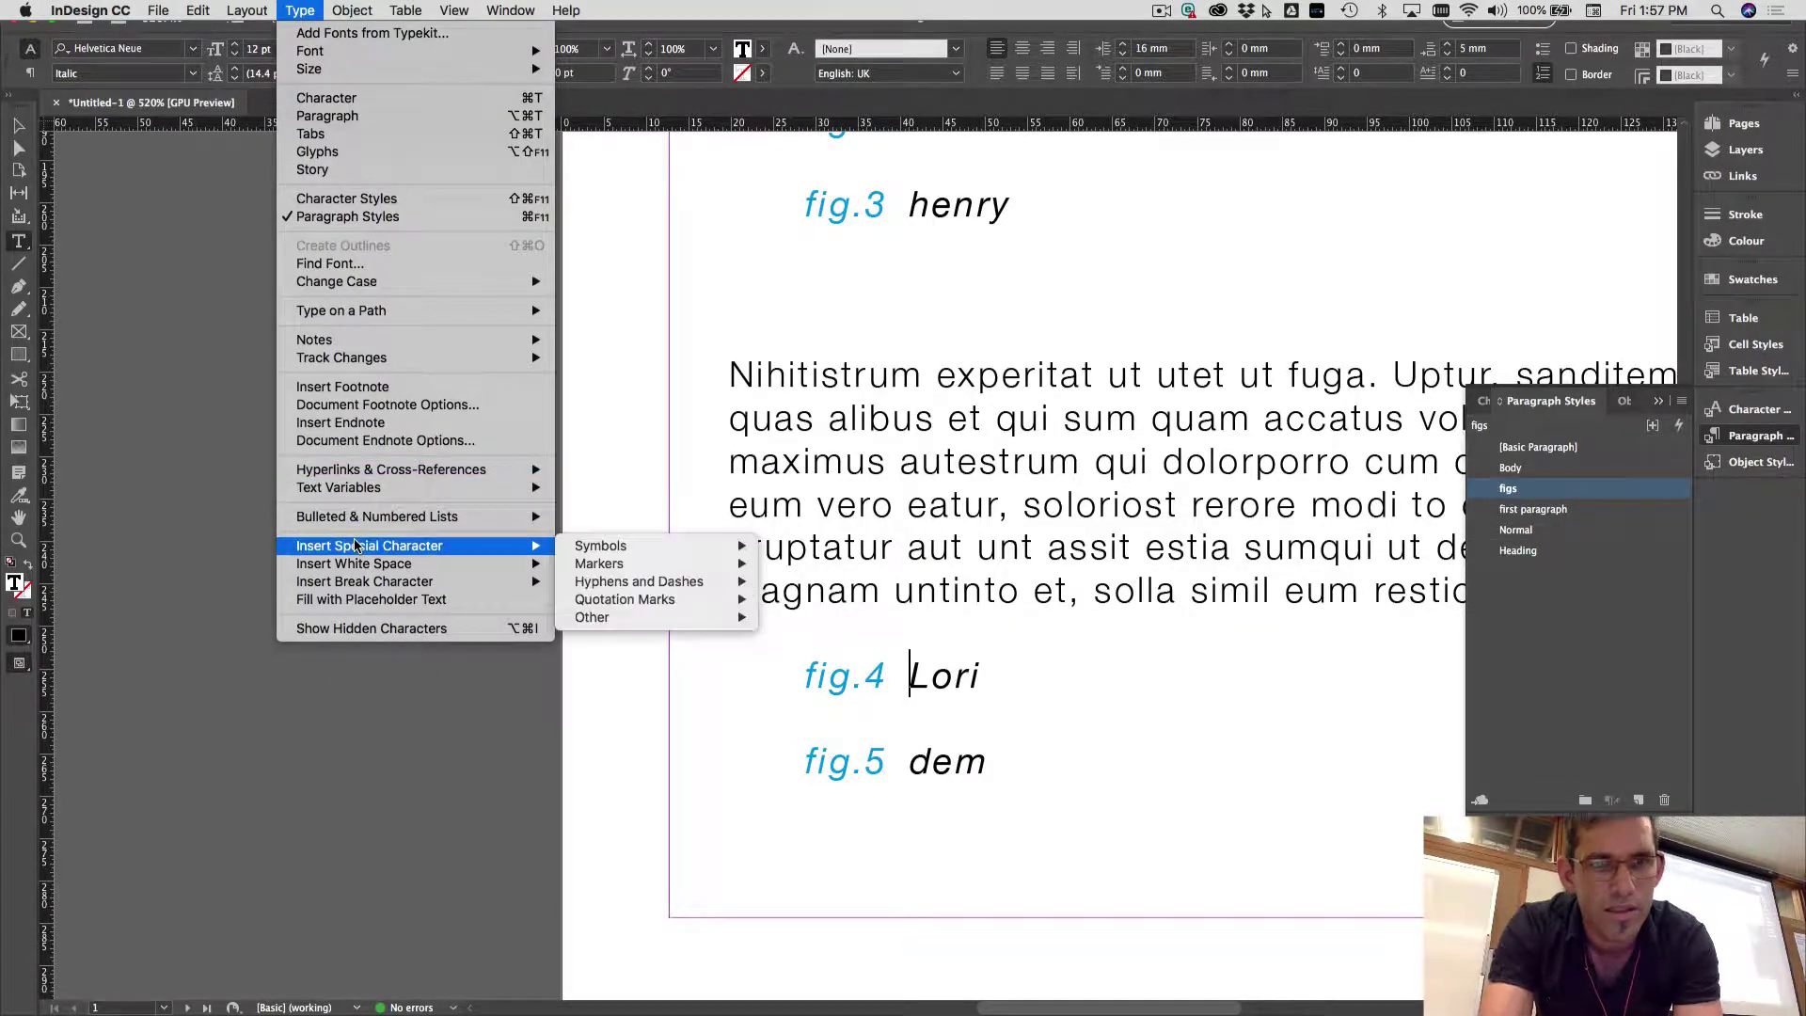
mouse_move(359, 517)
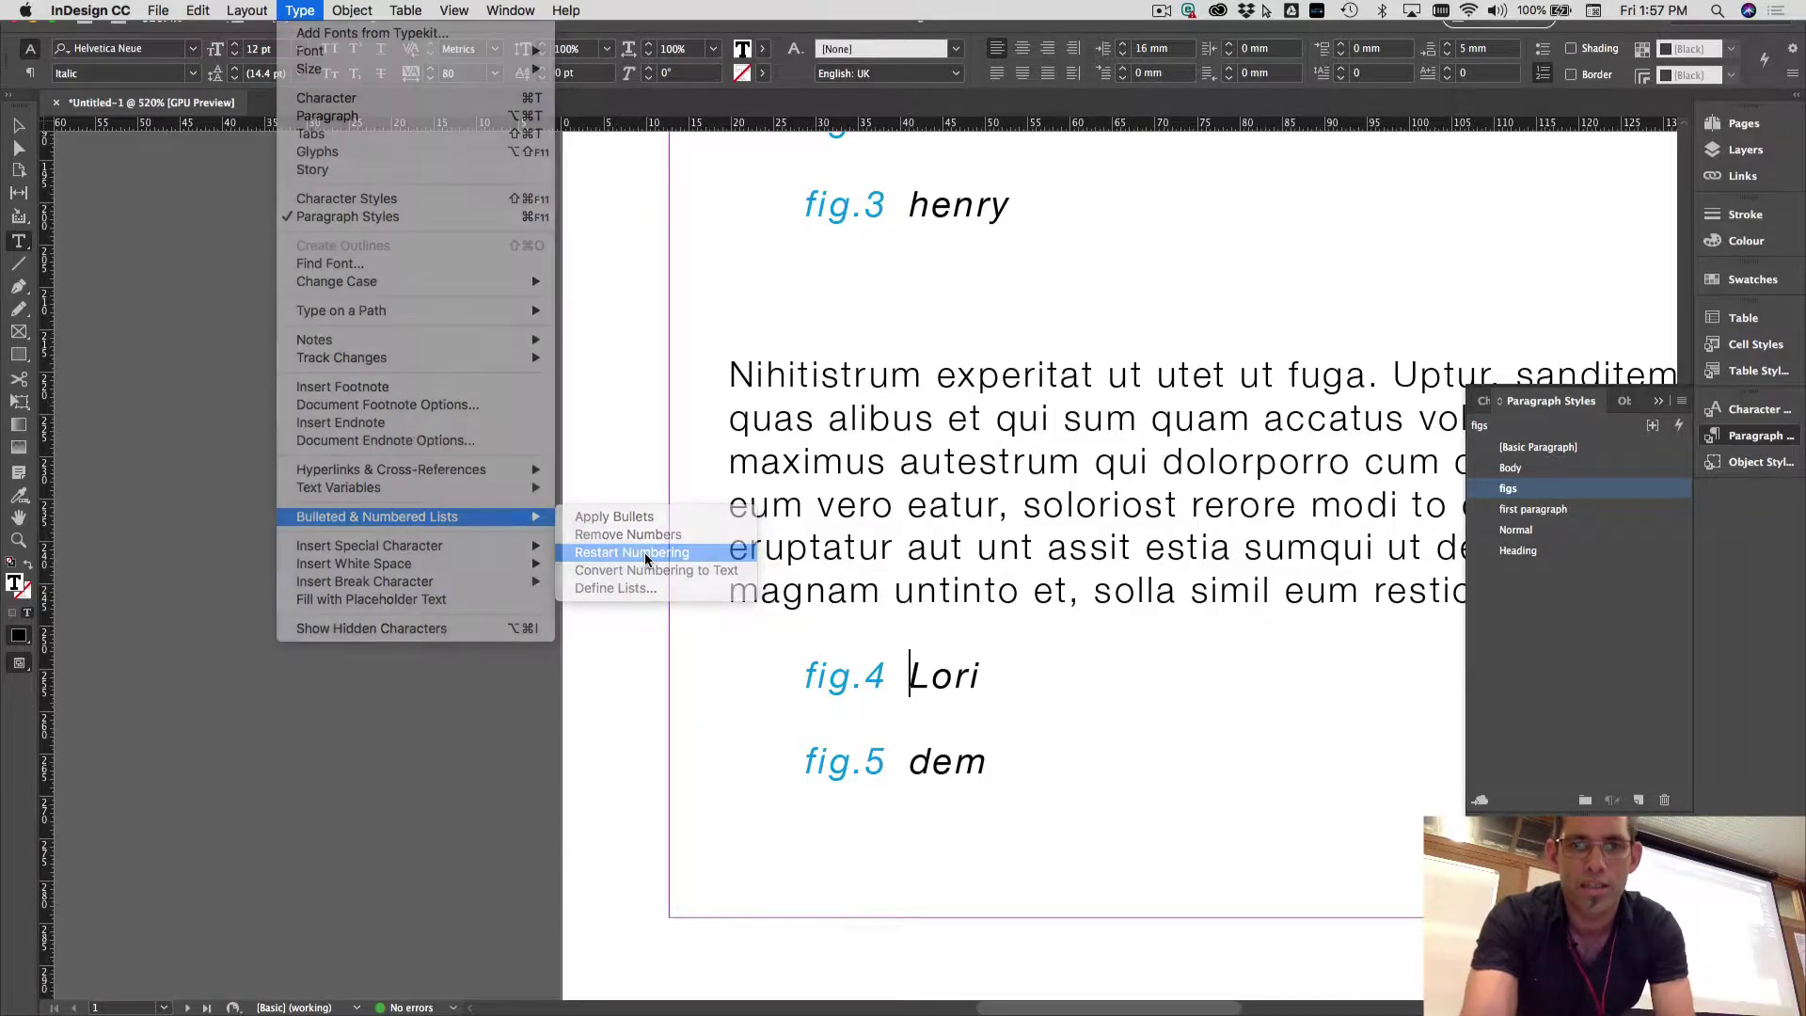
left_click(646, 555)
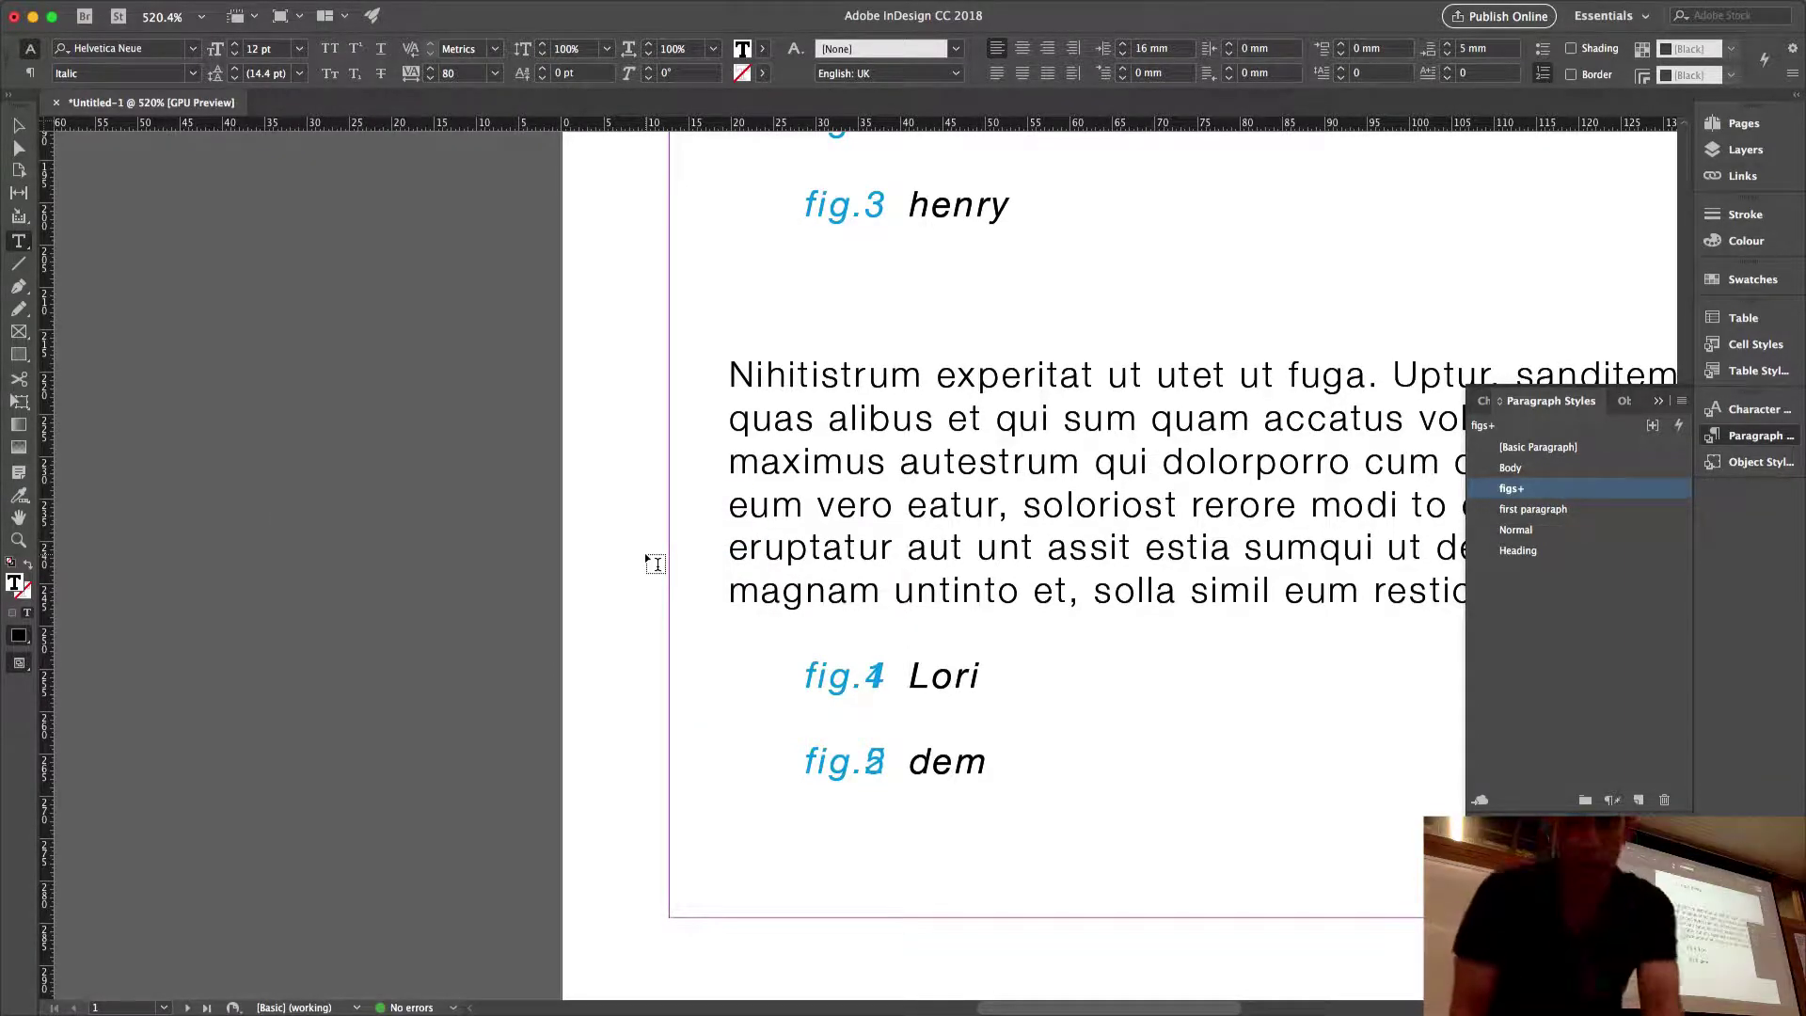
scroll(887, 795, "down", 5)
scroll(887, 795, "right", 3)
scroll(885, 798, "up", 3)
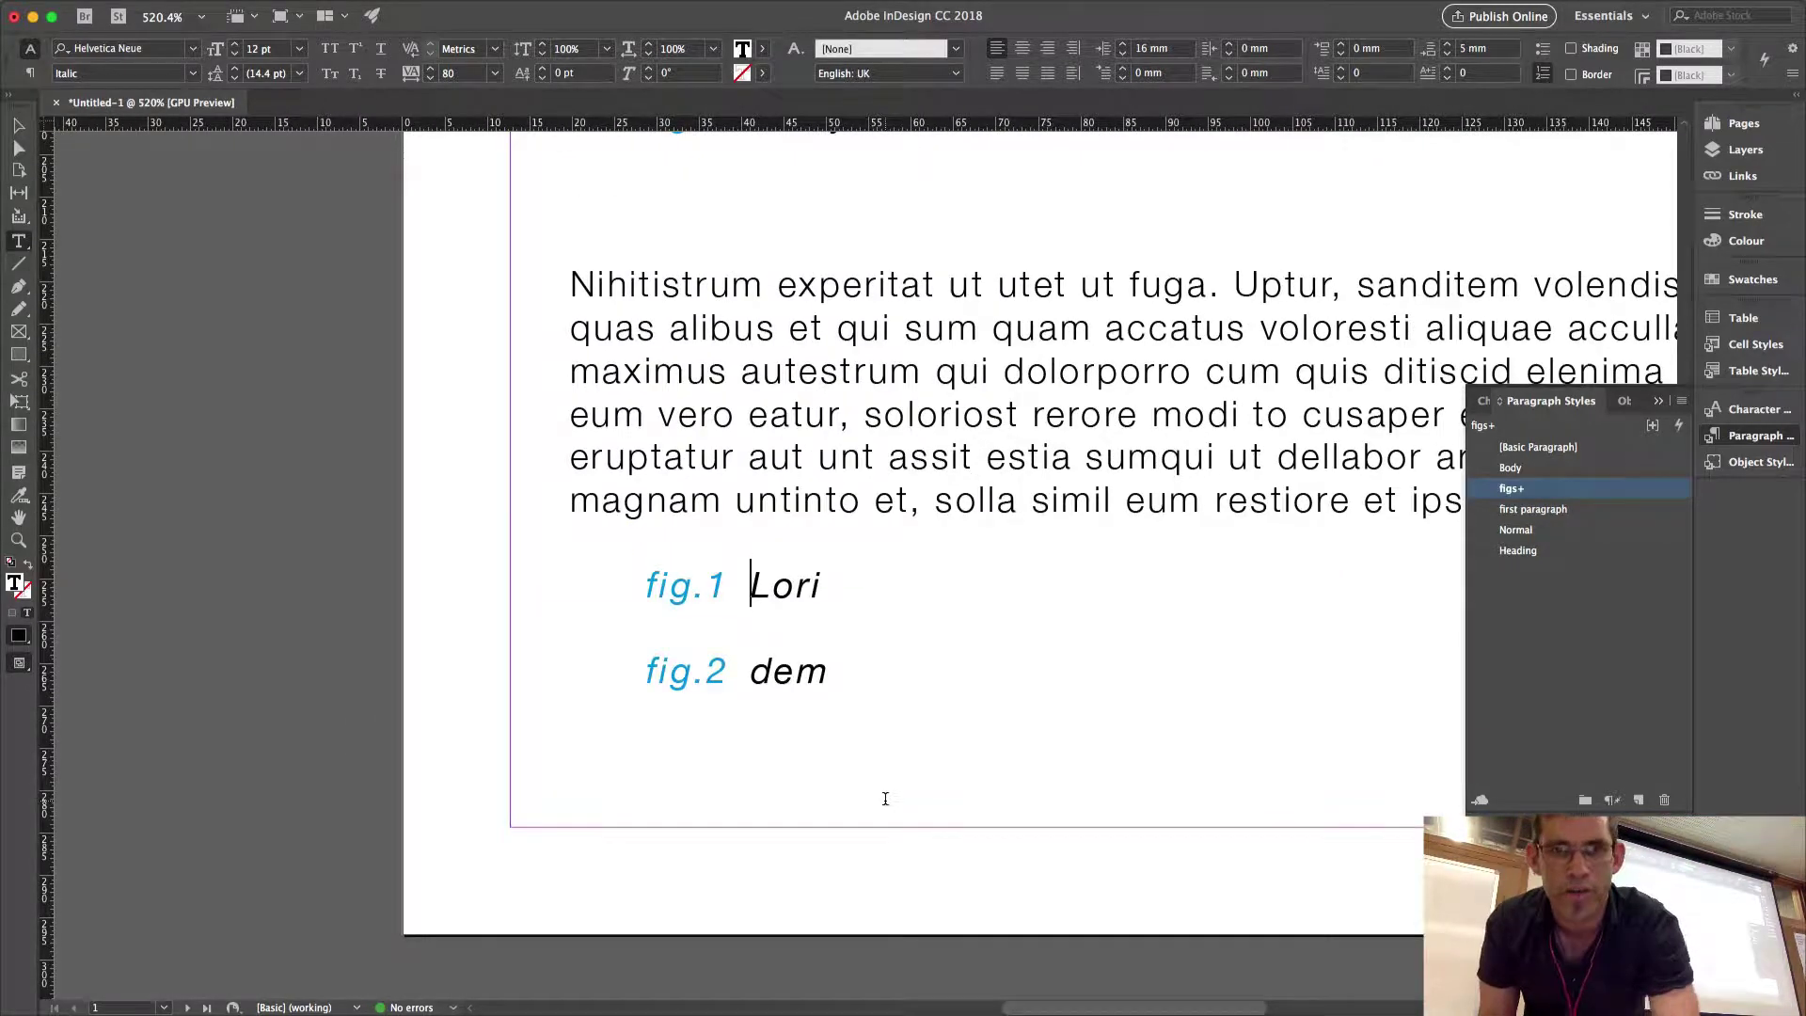
scroll(885, 799, "up", 5)
scroll(885, 799, "right", 3)
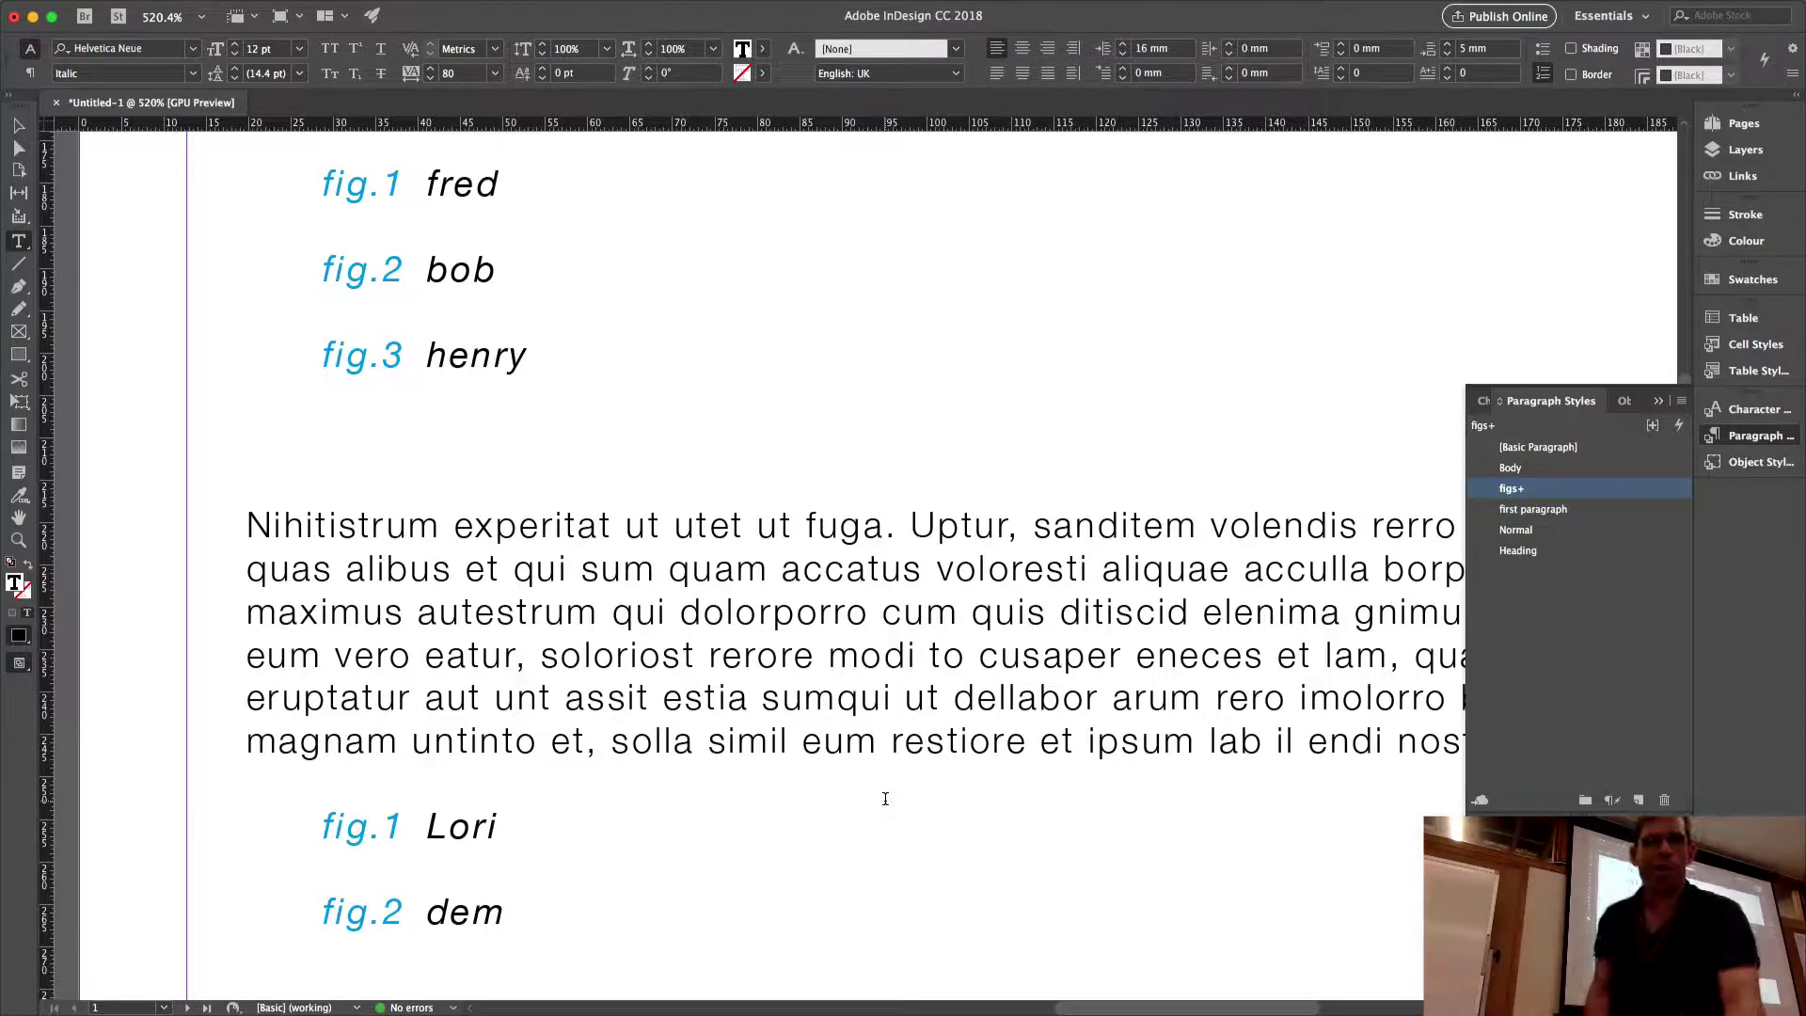
Make the "Lori" caption continue the numbering from the previous figure captions.
left_click(299, 11)
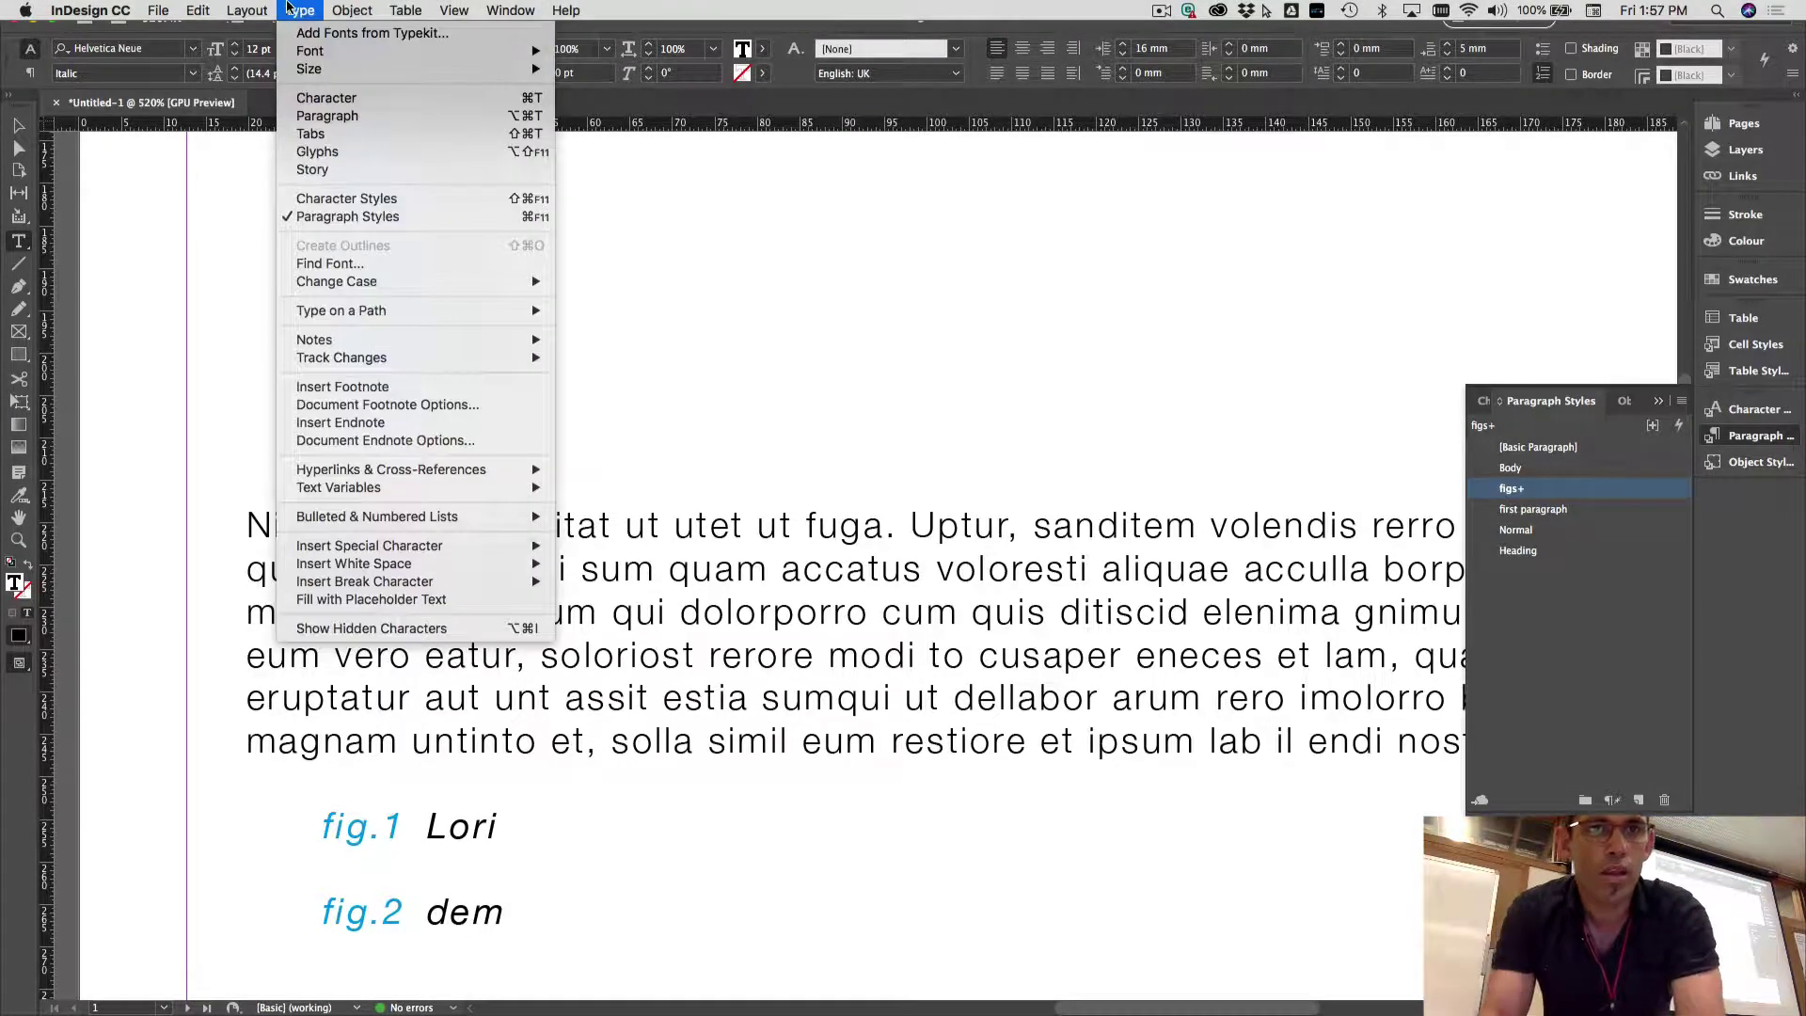
mouse_move(381, 565)
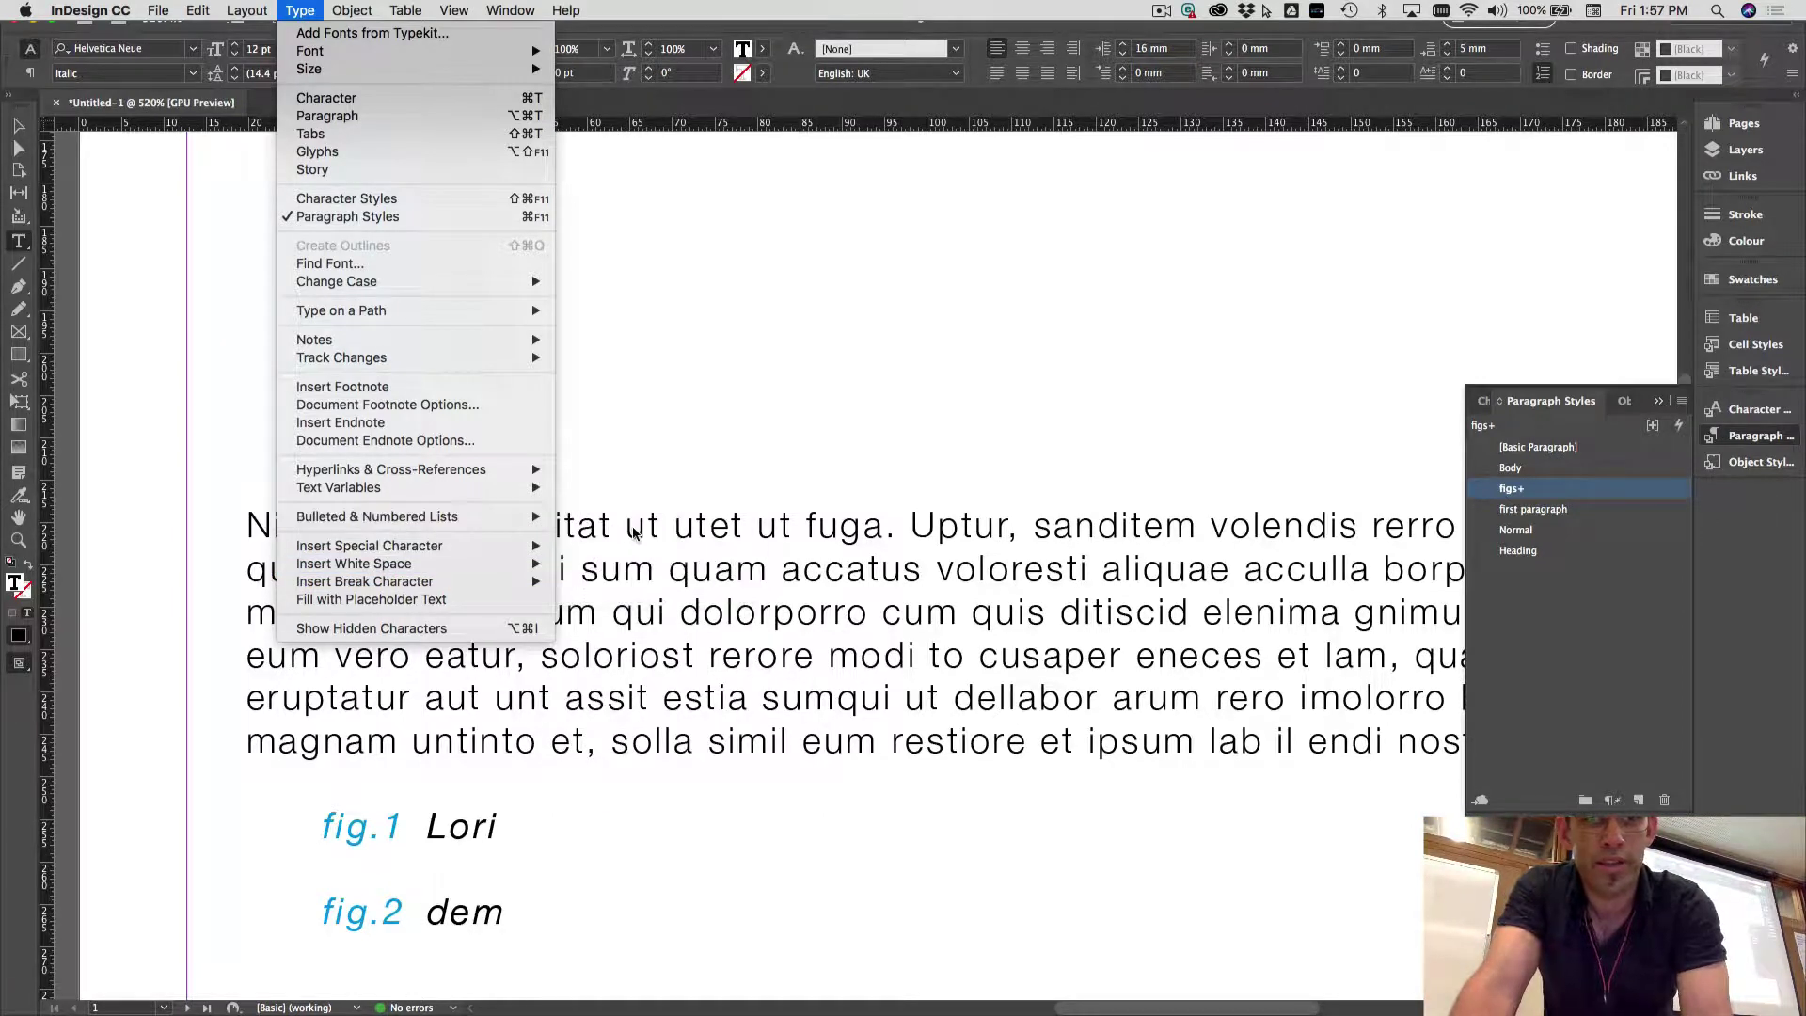
mouse_move(528, 518)
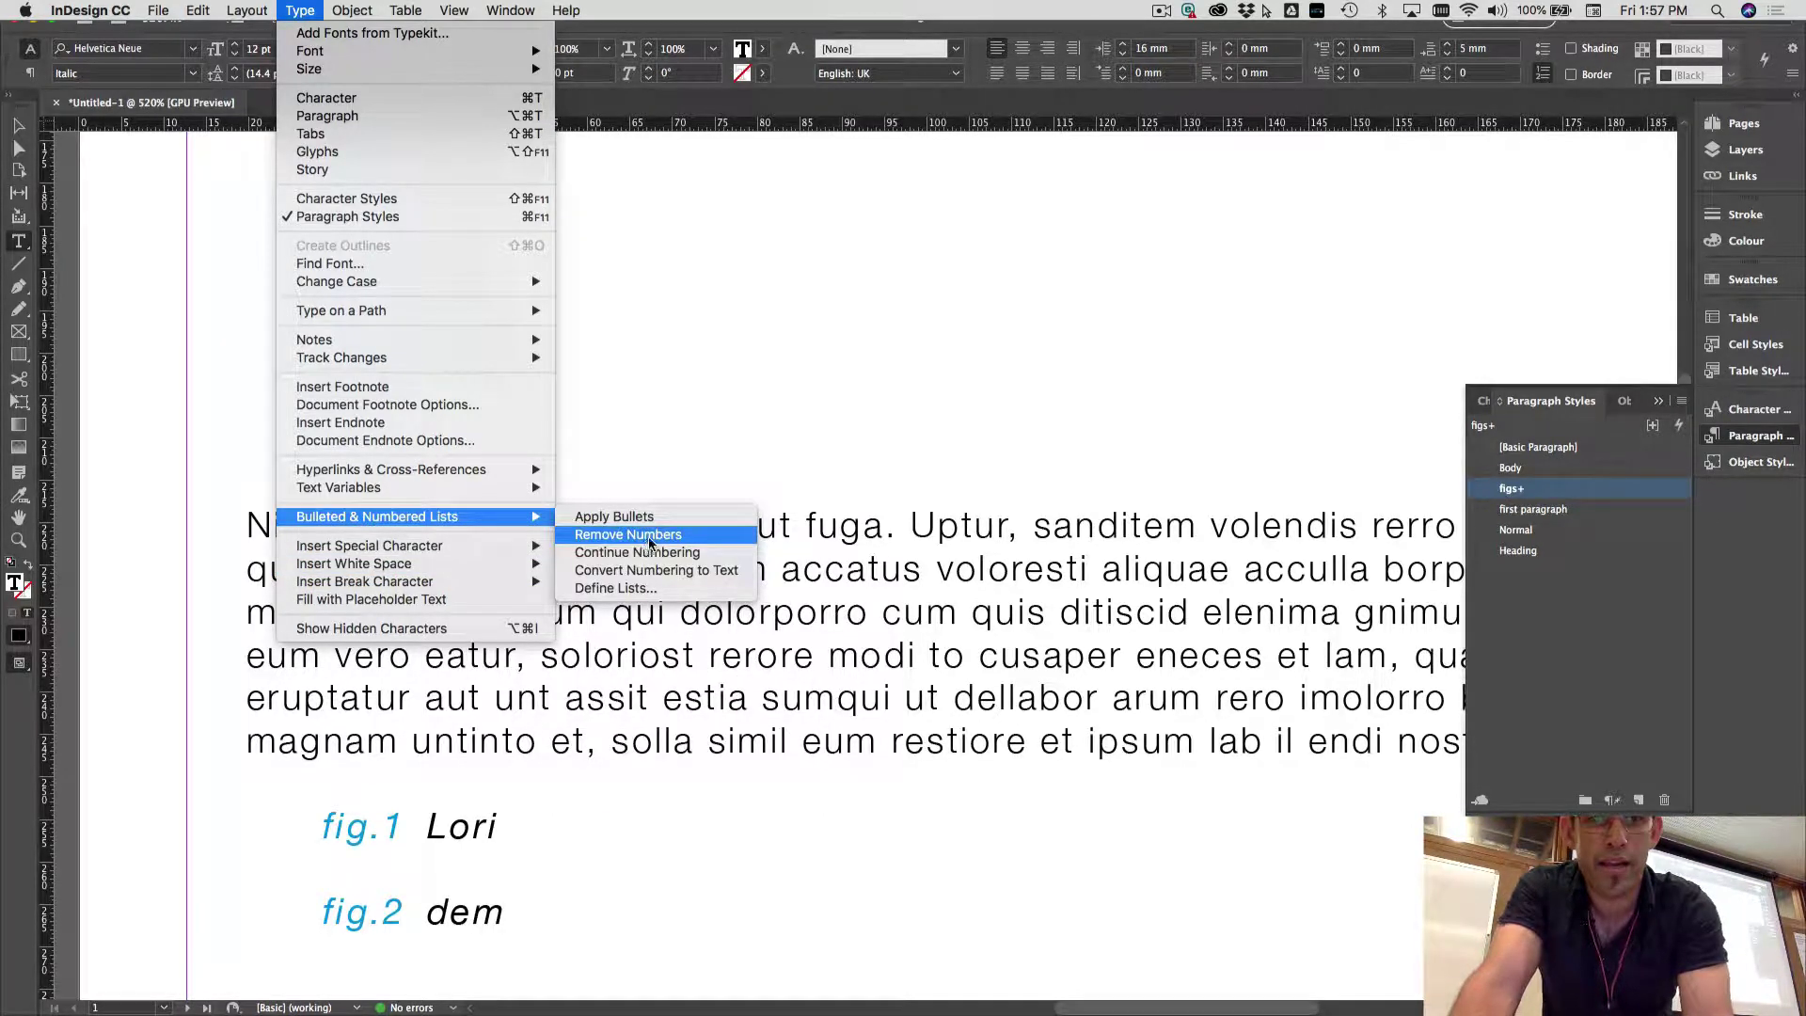
left_click(707, 554)
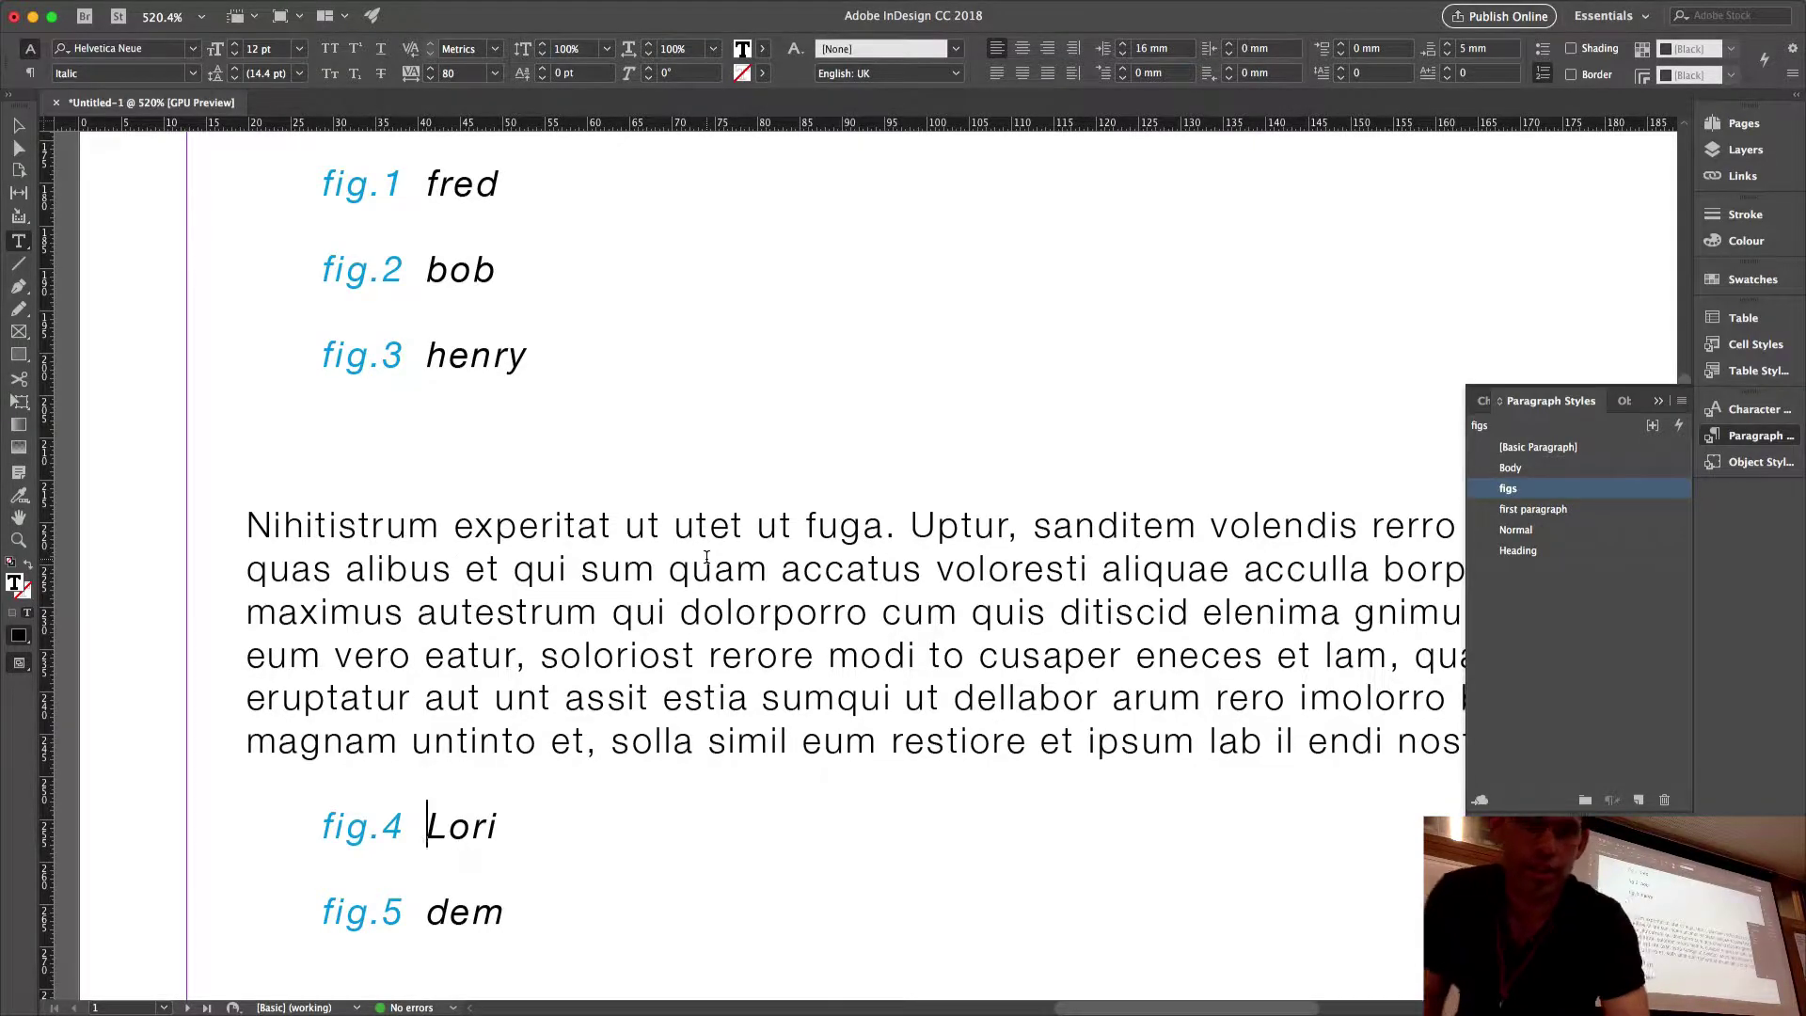
Review the figs paragraph style's Character Colour, OpenType Features, Underline, Strikethrough and Export Tagging options.
scroll(720, 562, "down", 4)
scroll(730, 566, "up", 5)
scroll(730, 566, "right", 4)
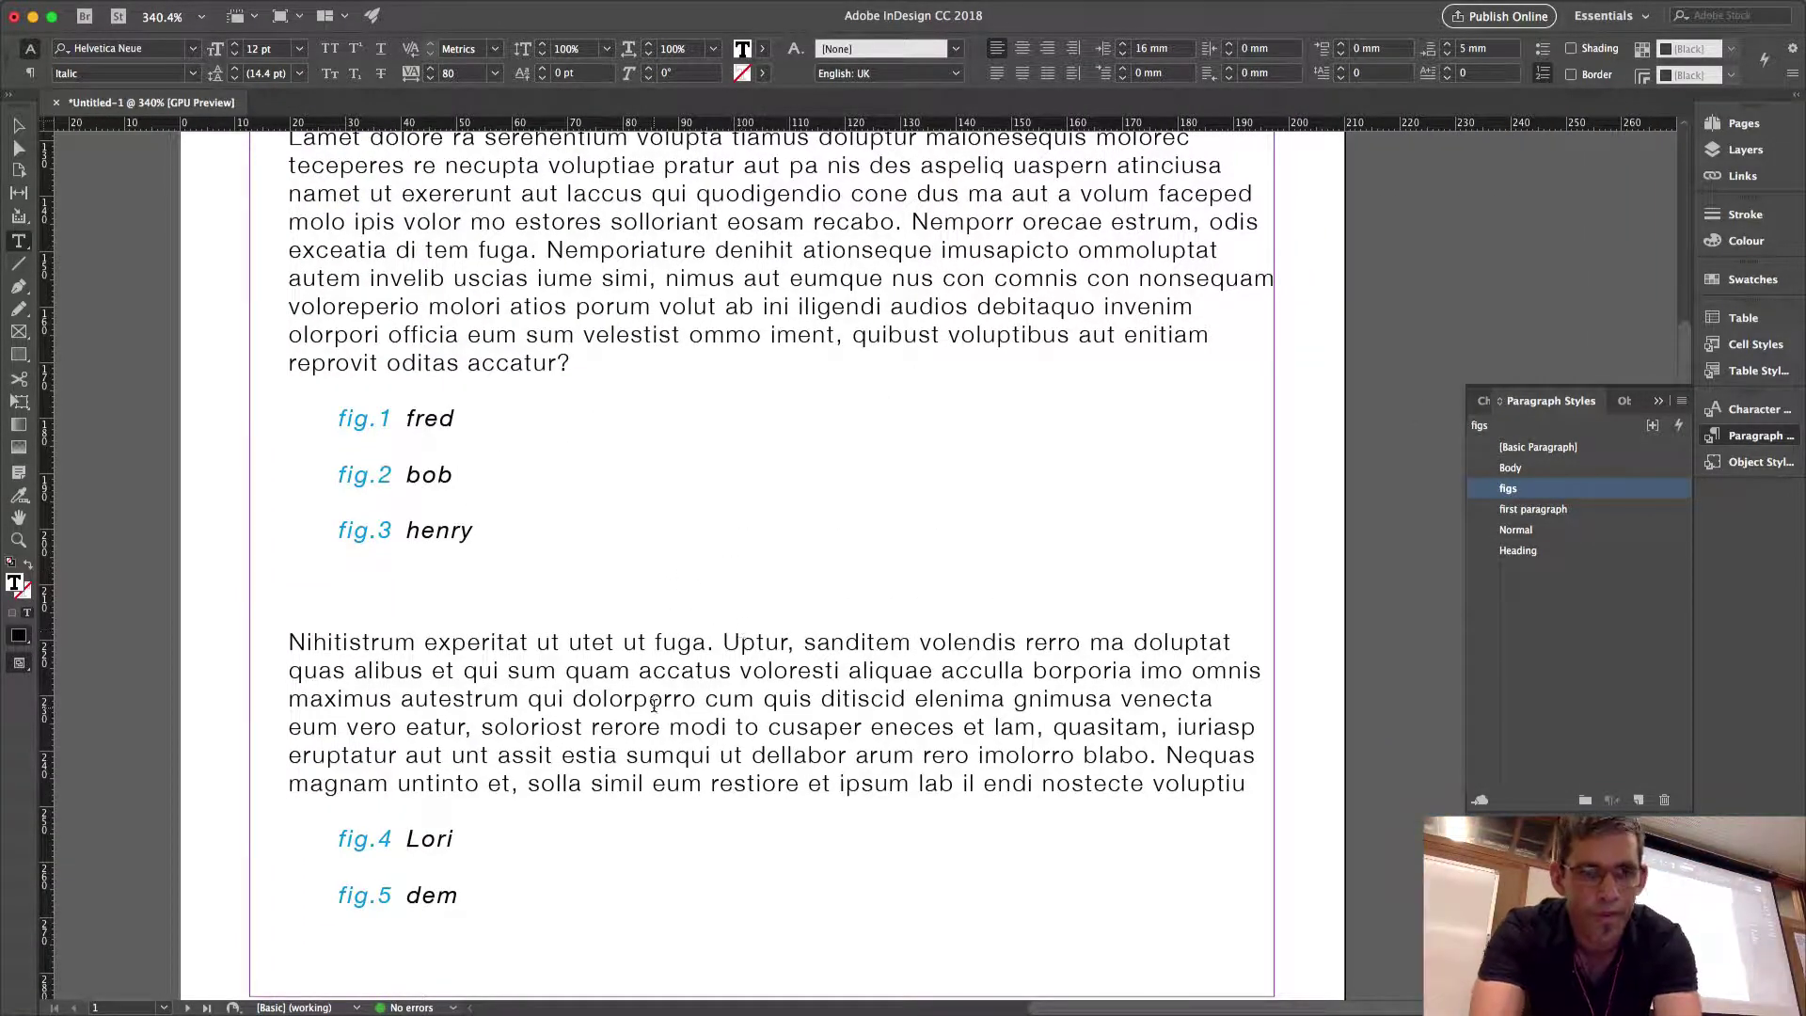
double_click(1645, 494)
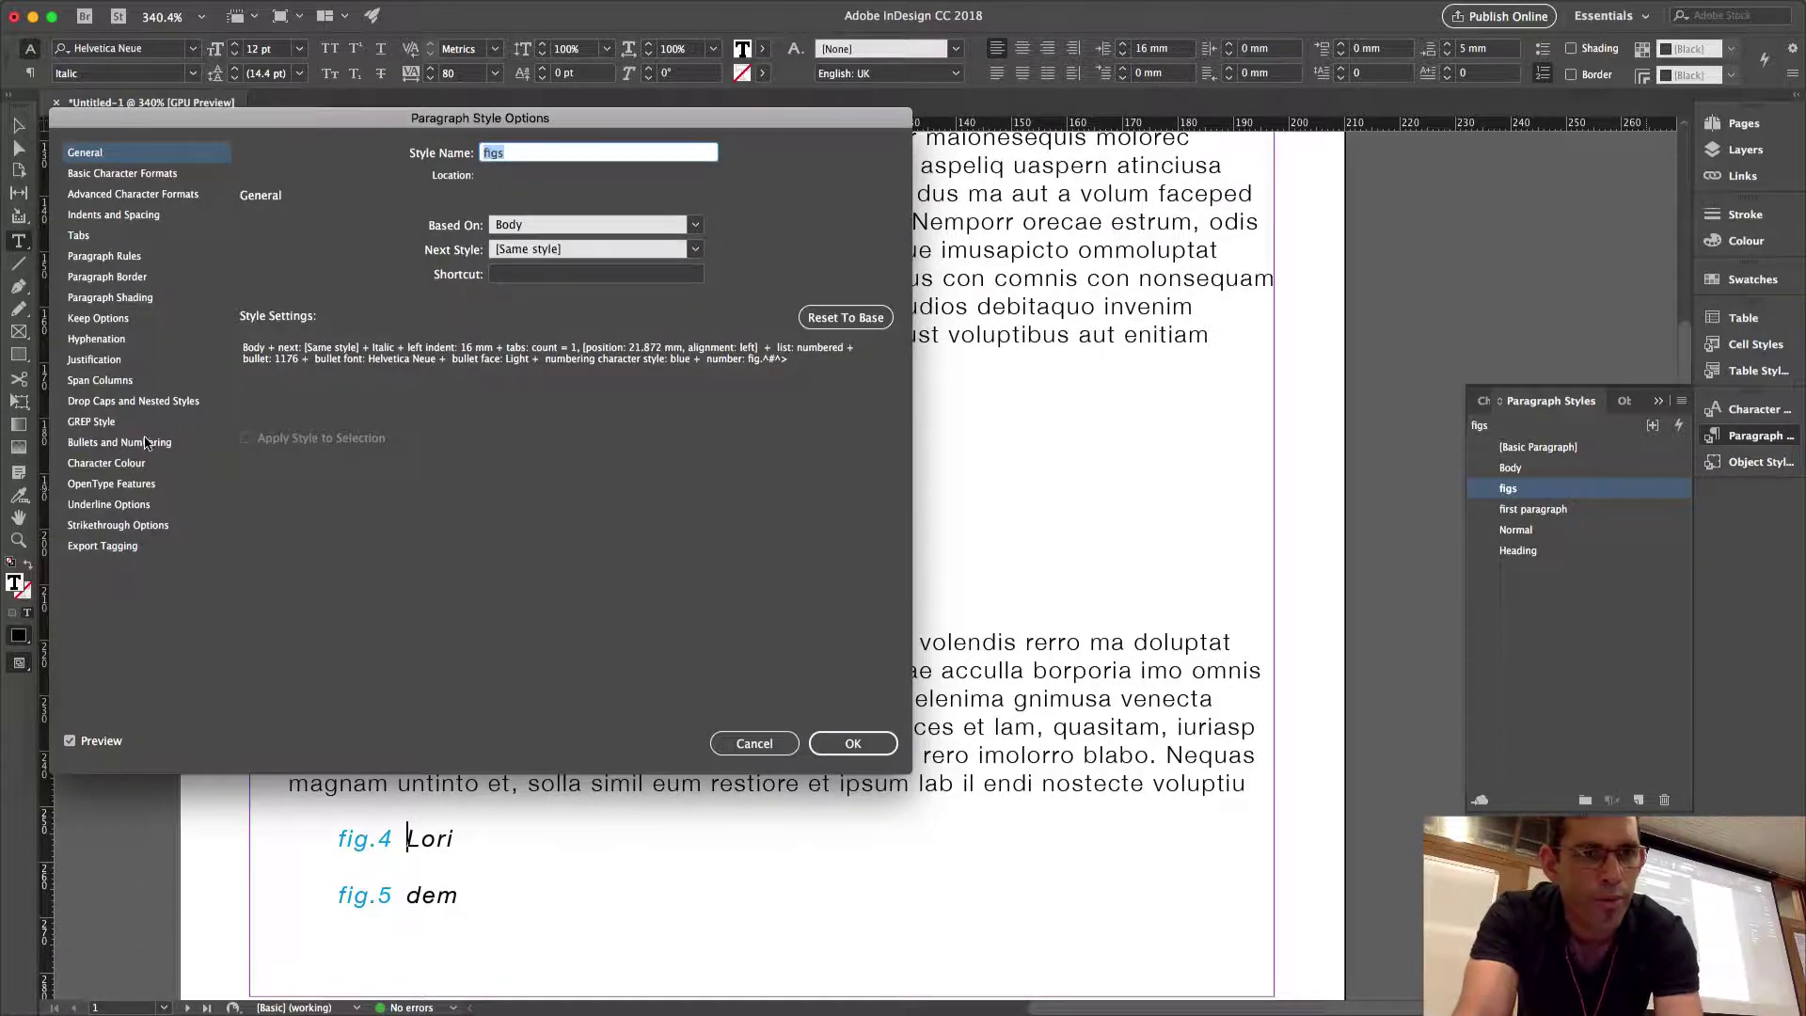
left_click(146, 461)
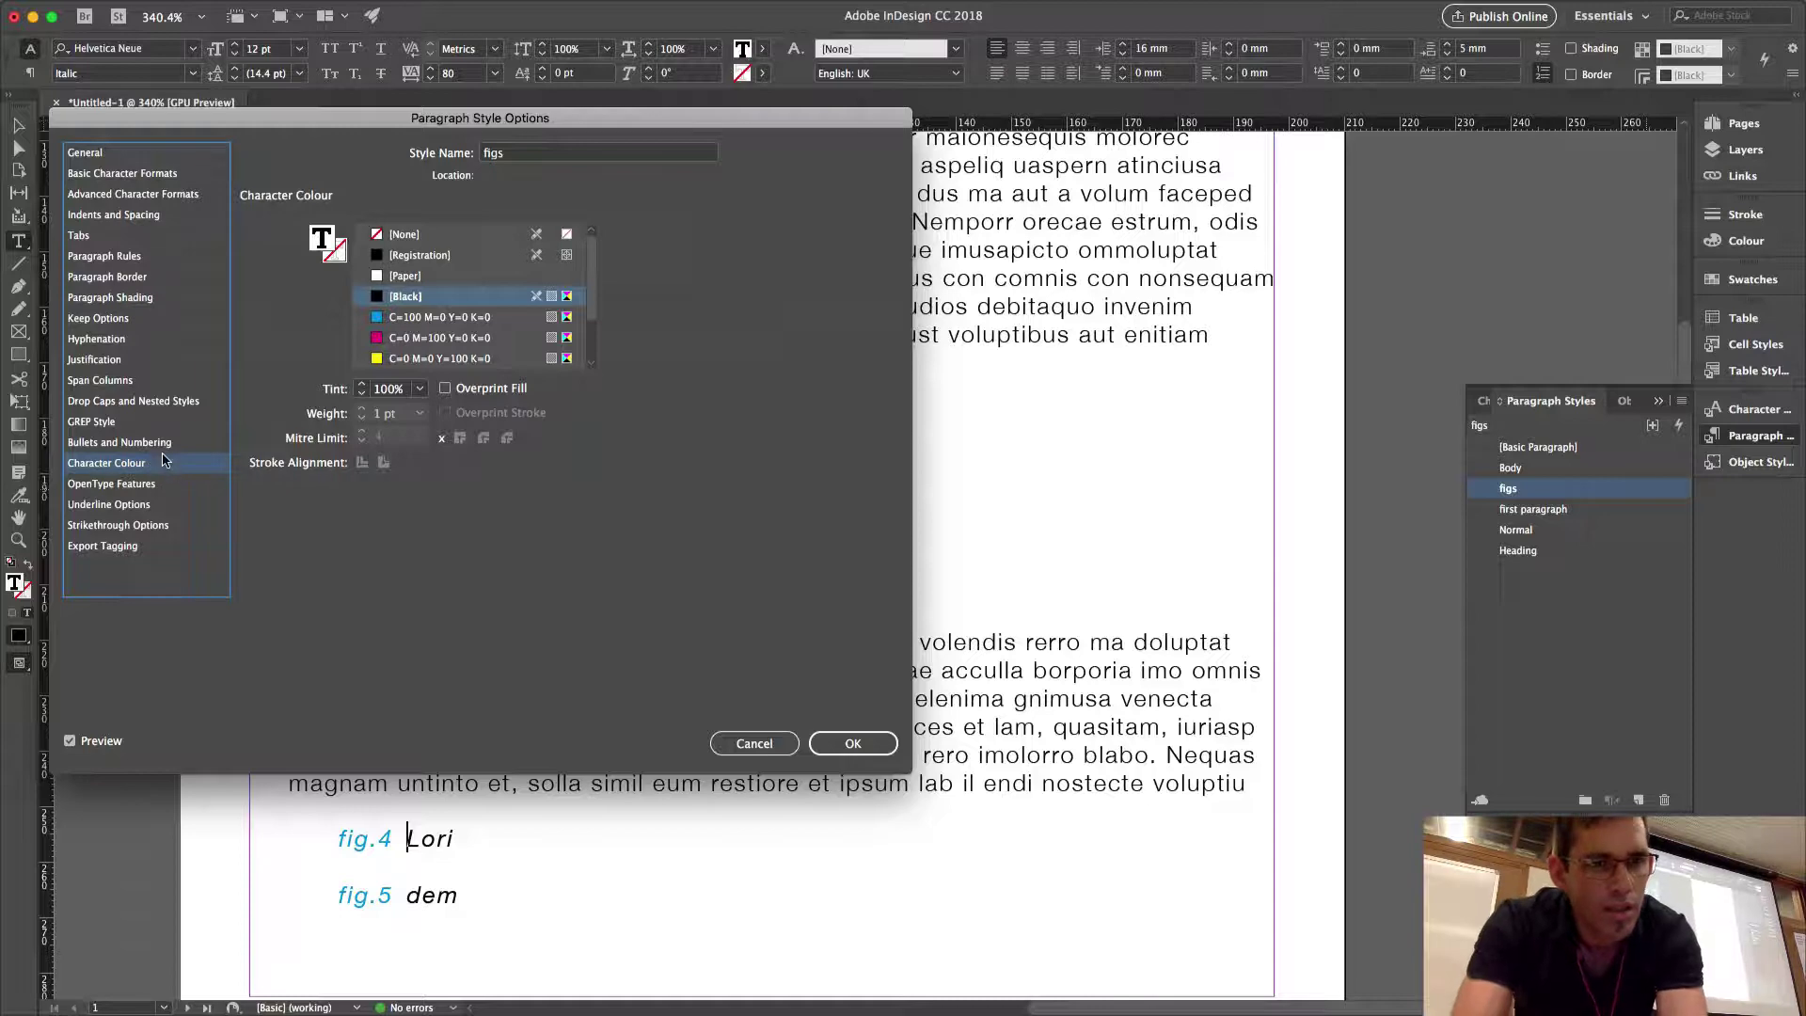
left_click(161, 448)
left_click(158, 469)
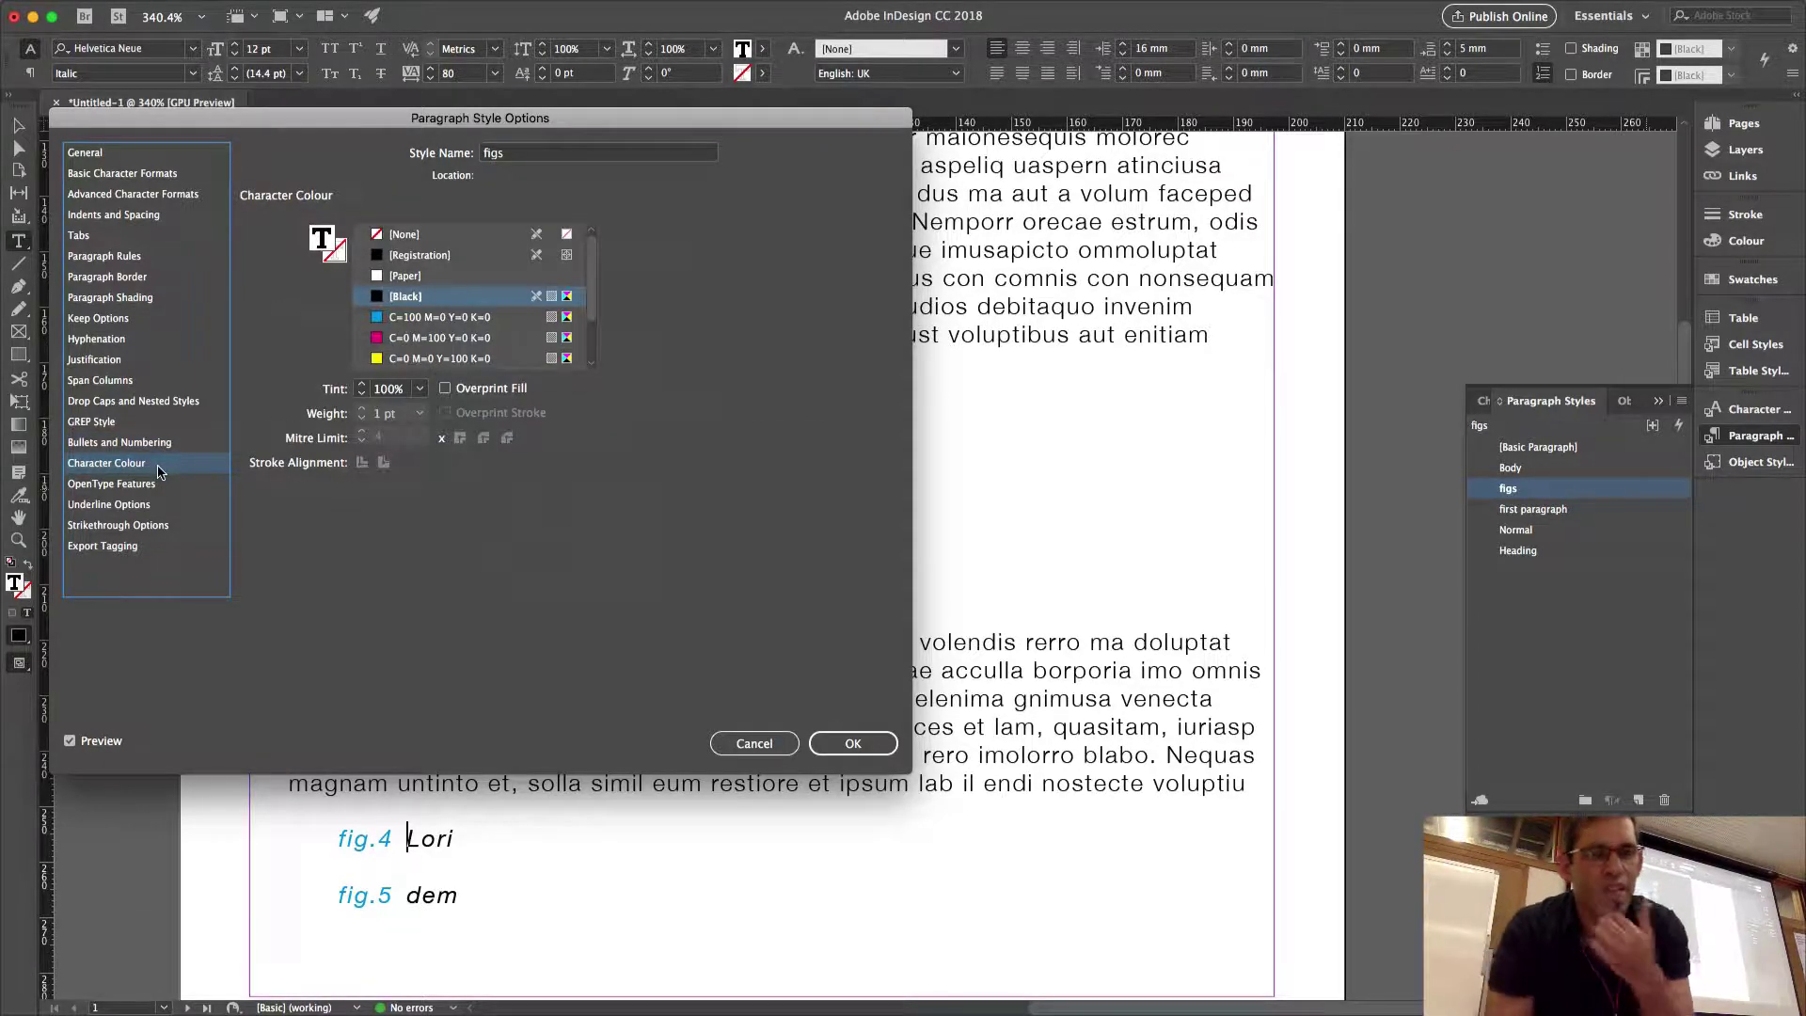
key("Down")
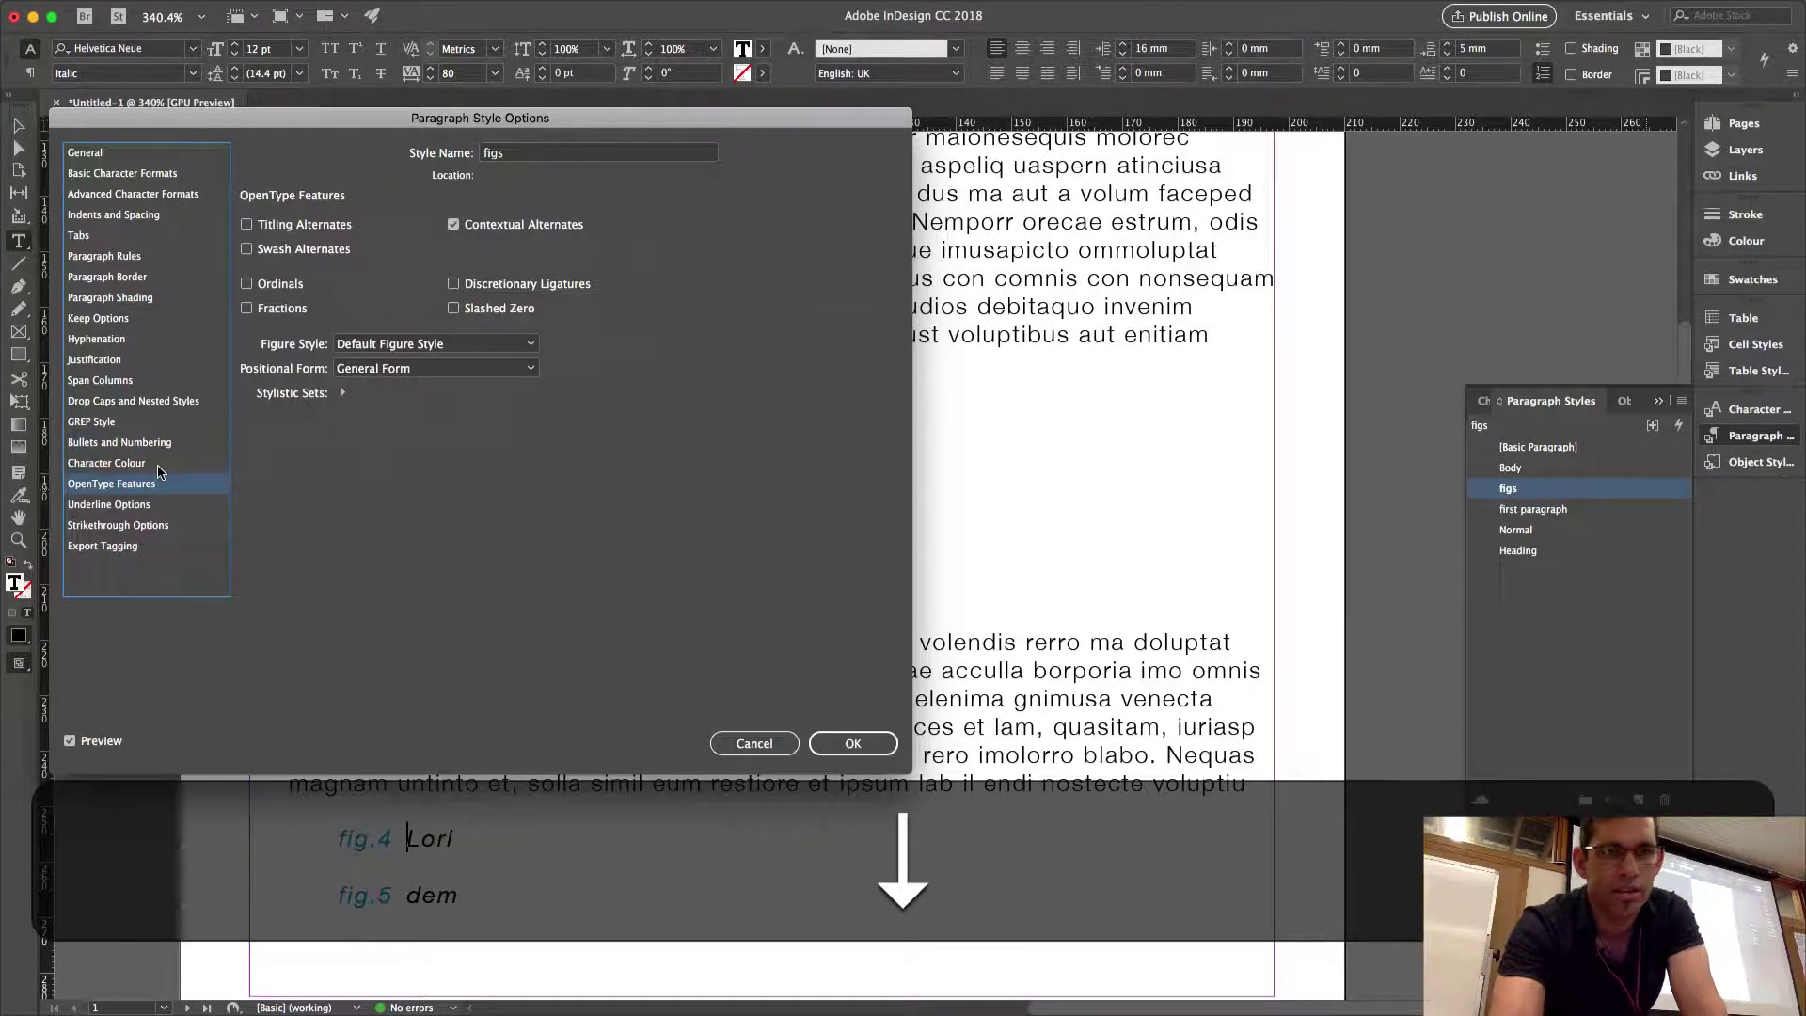
key("Down")
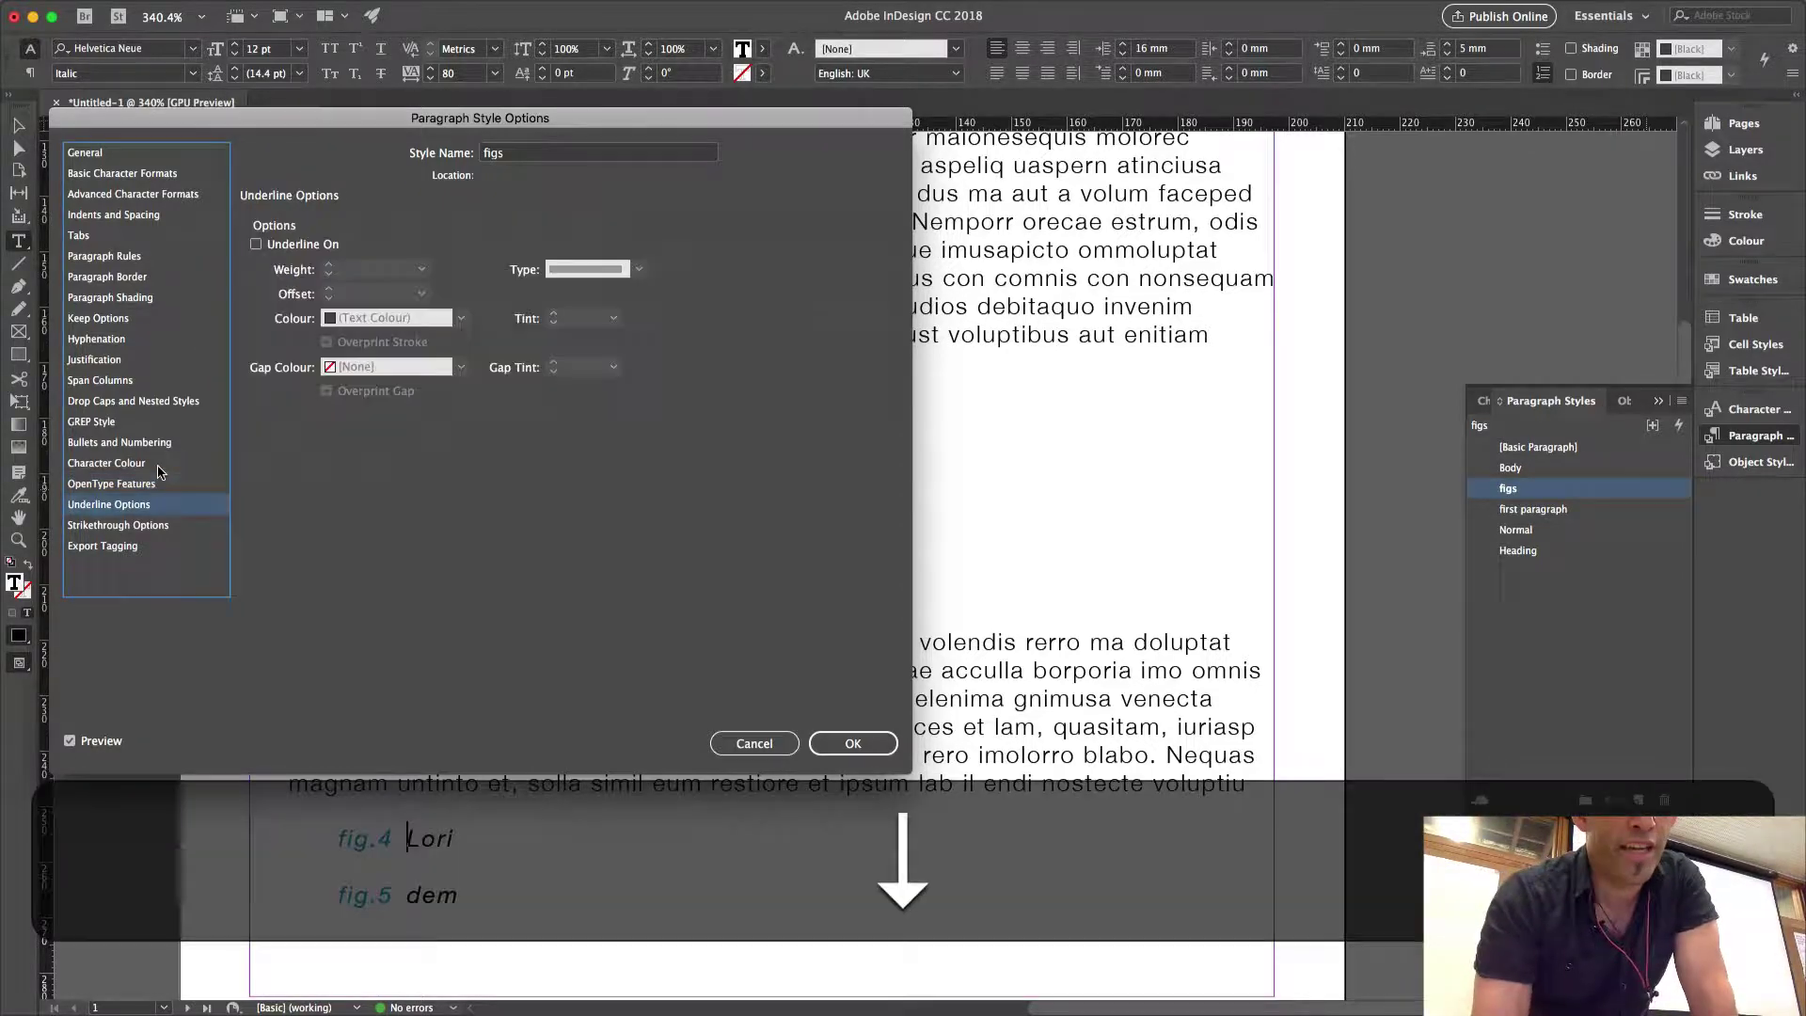
key("Up")
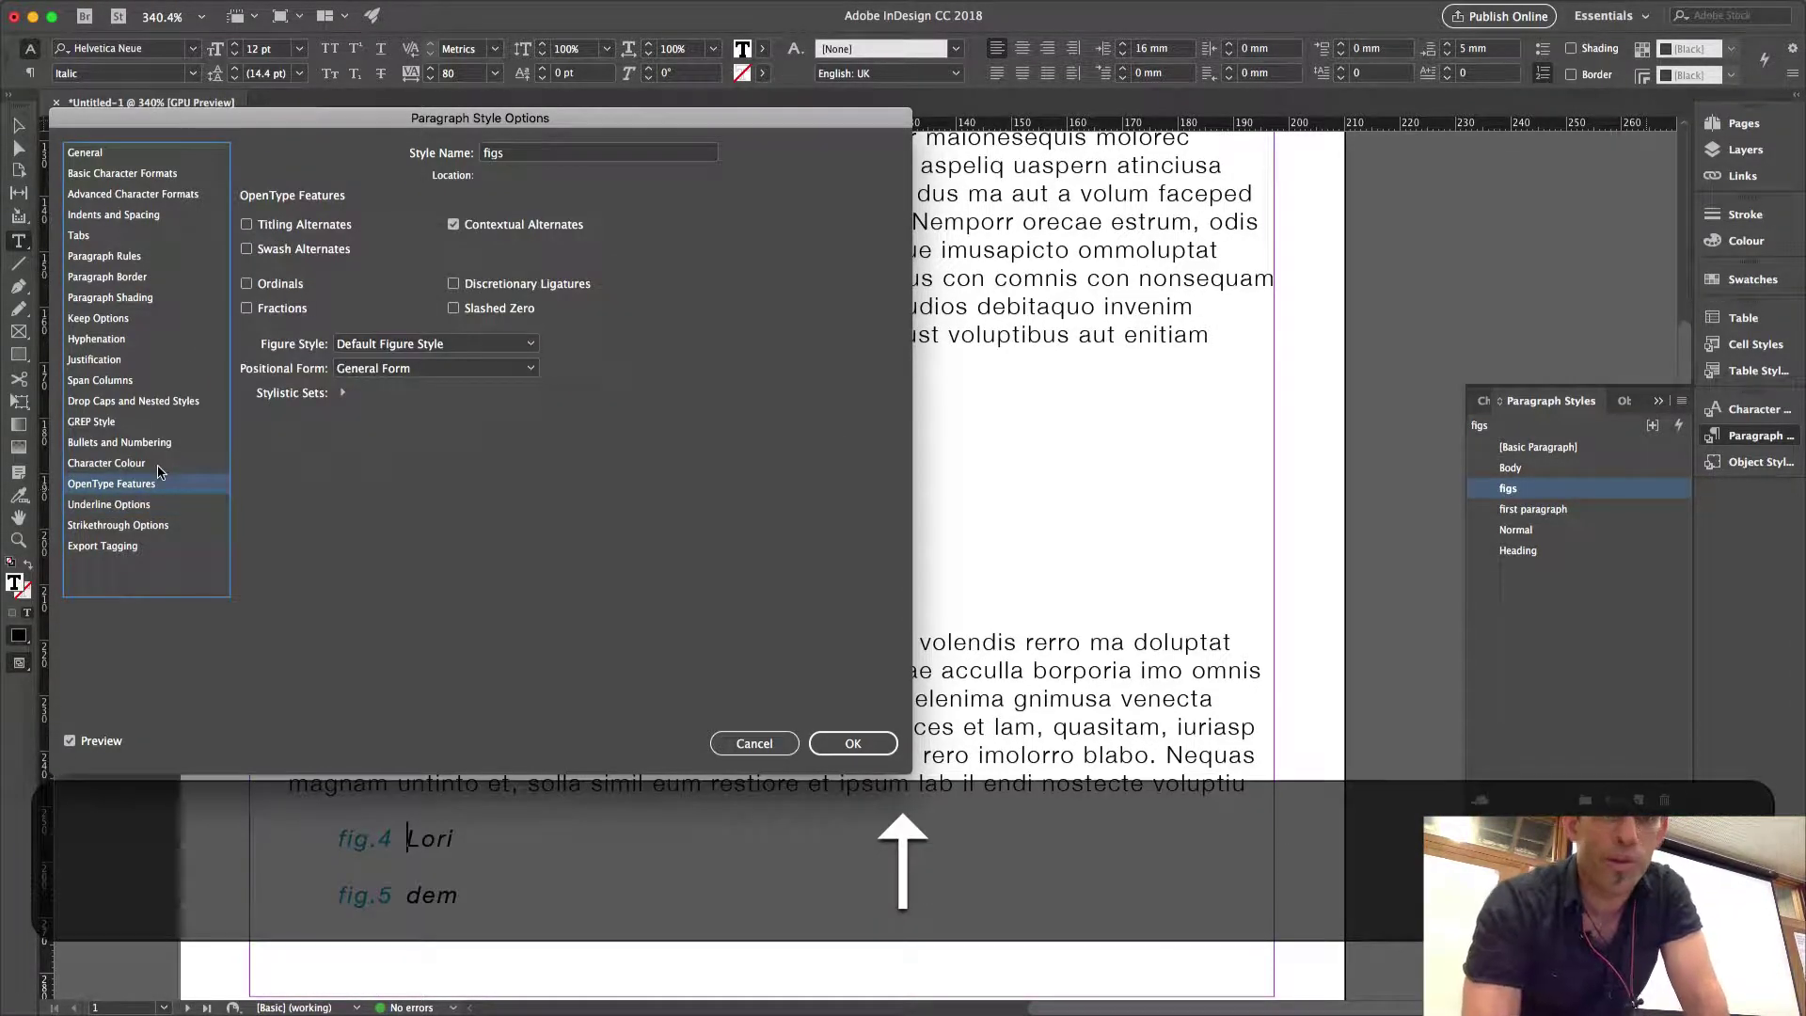
key("Down")
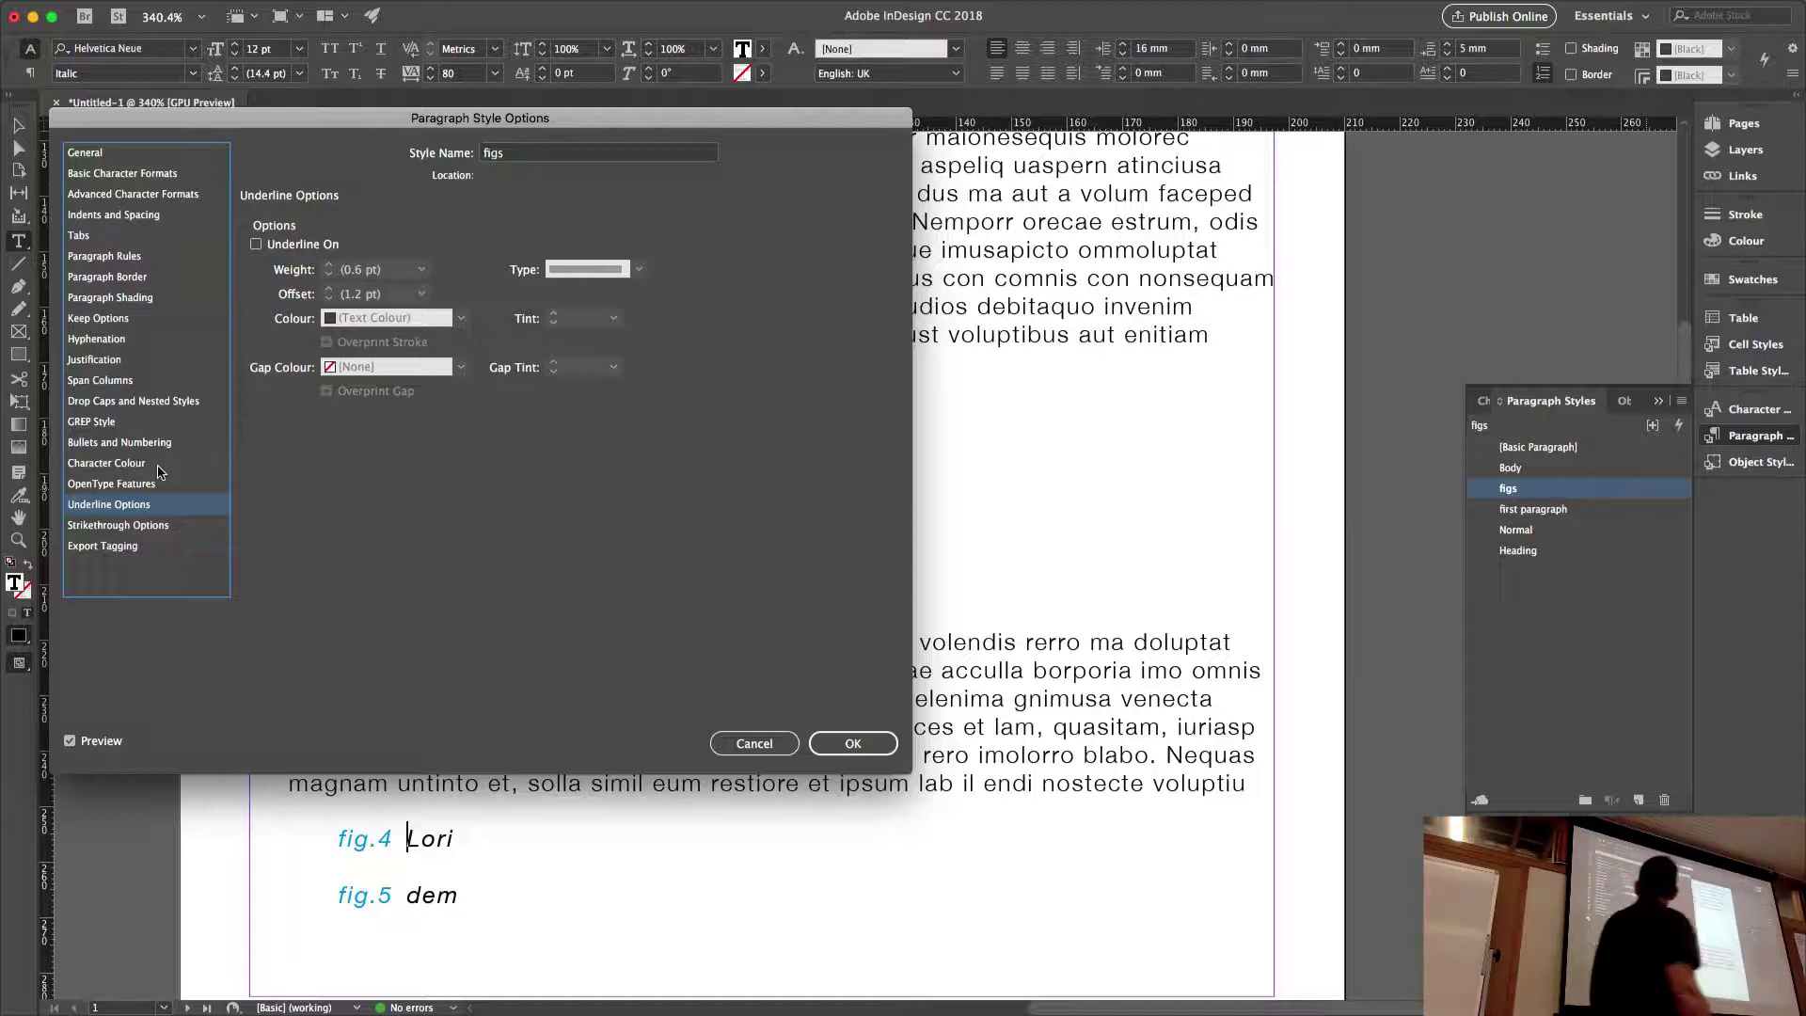
left_click(152, 523)
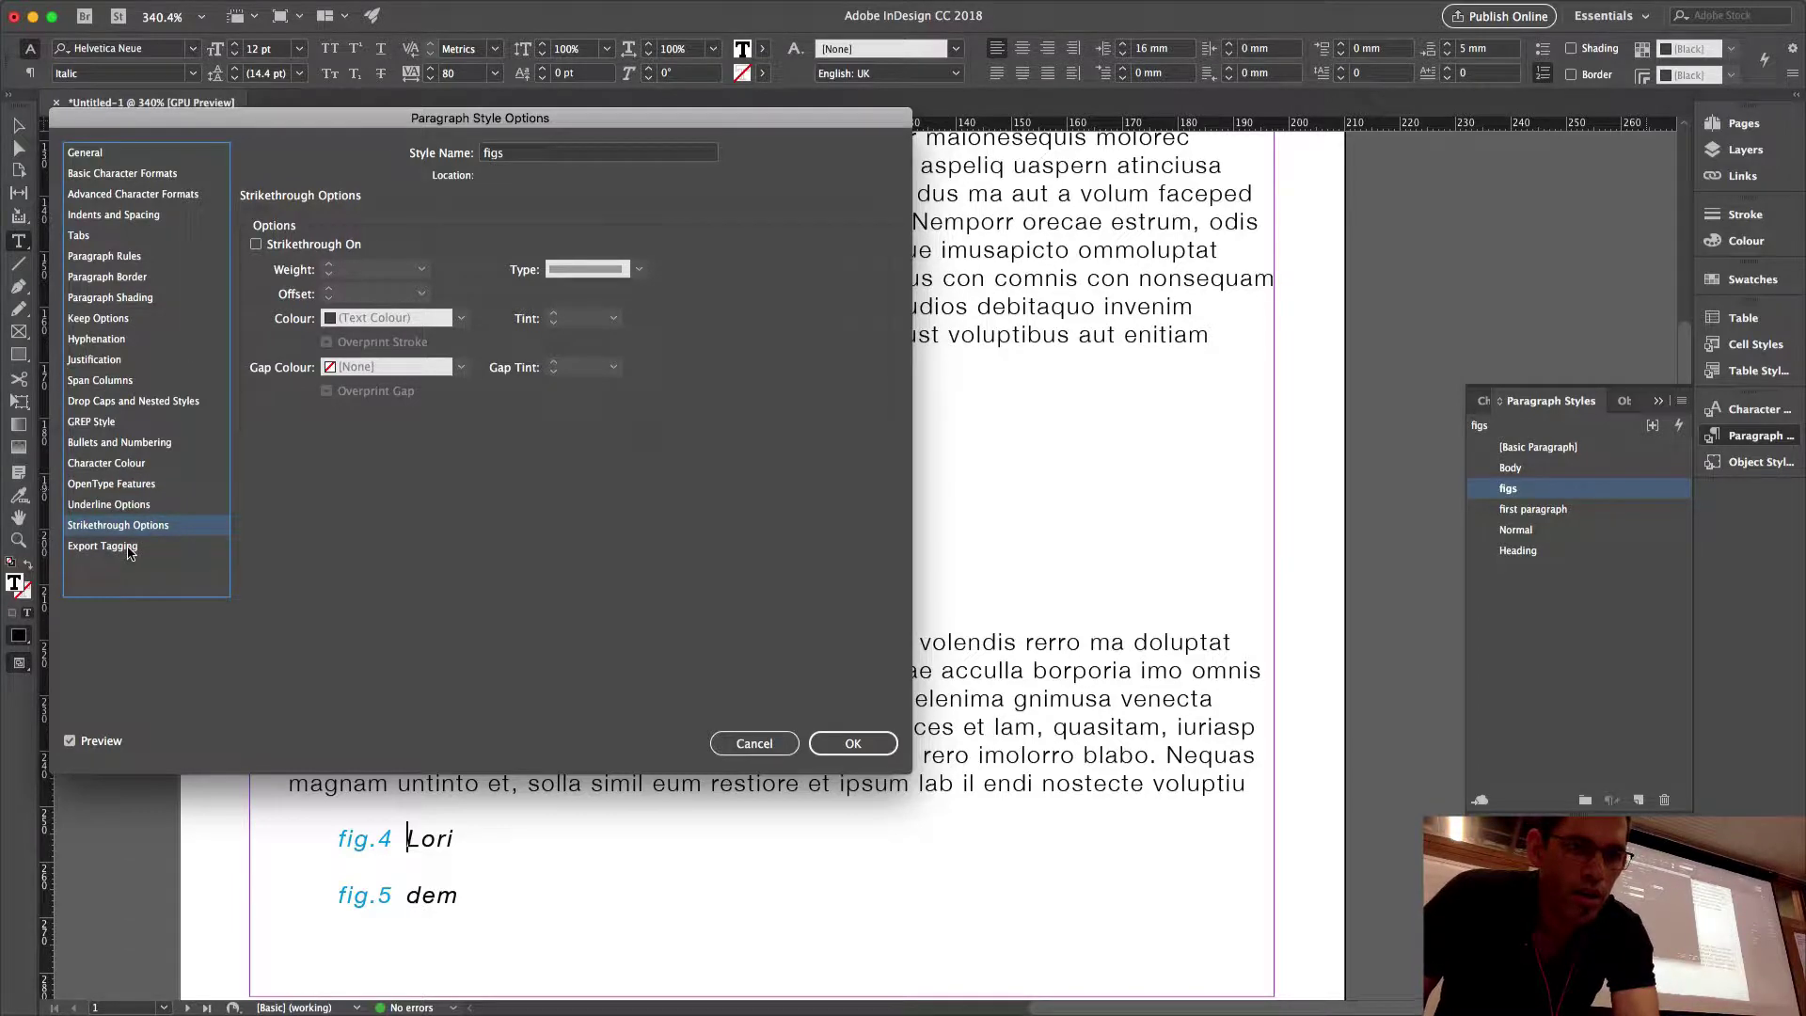
left_click(104, 546)
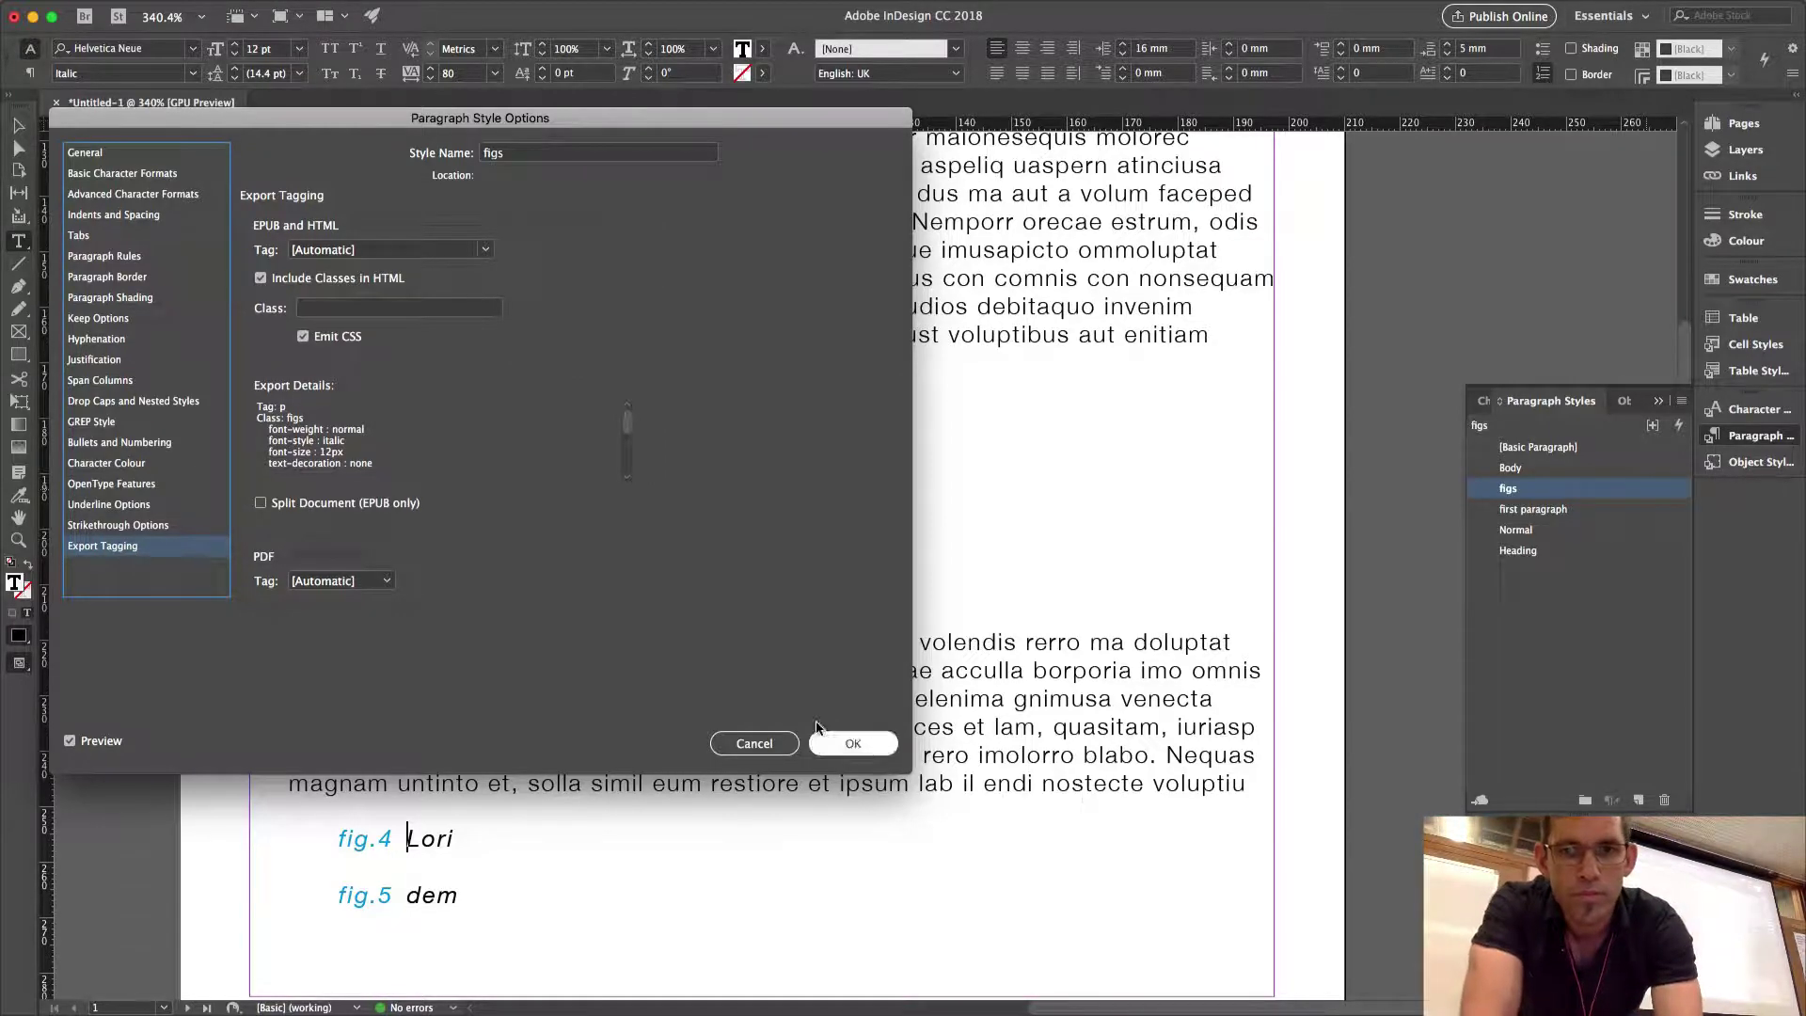
left_click(852, 744)
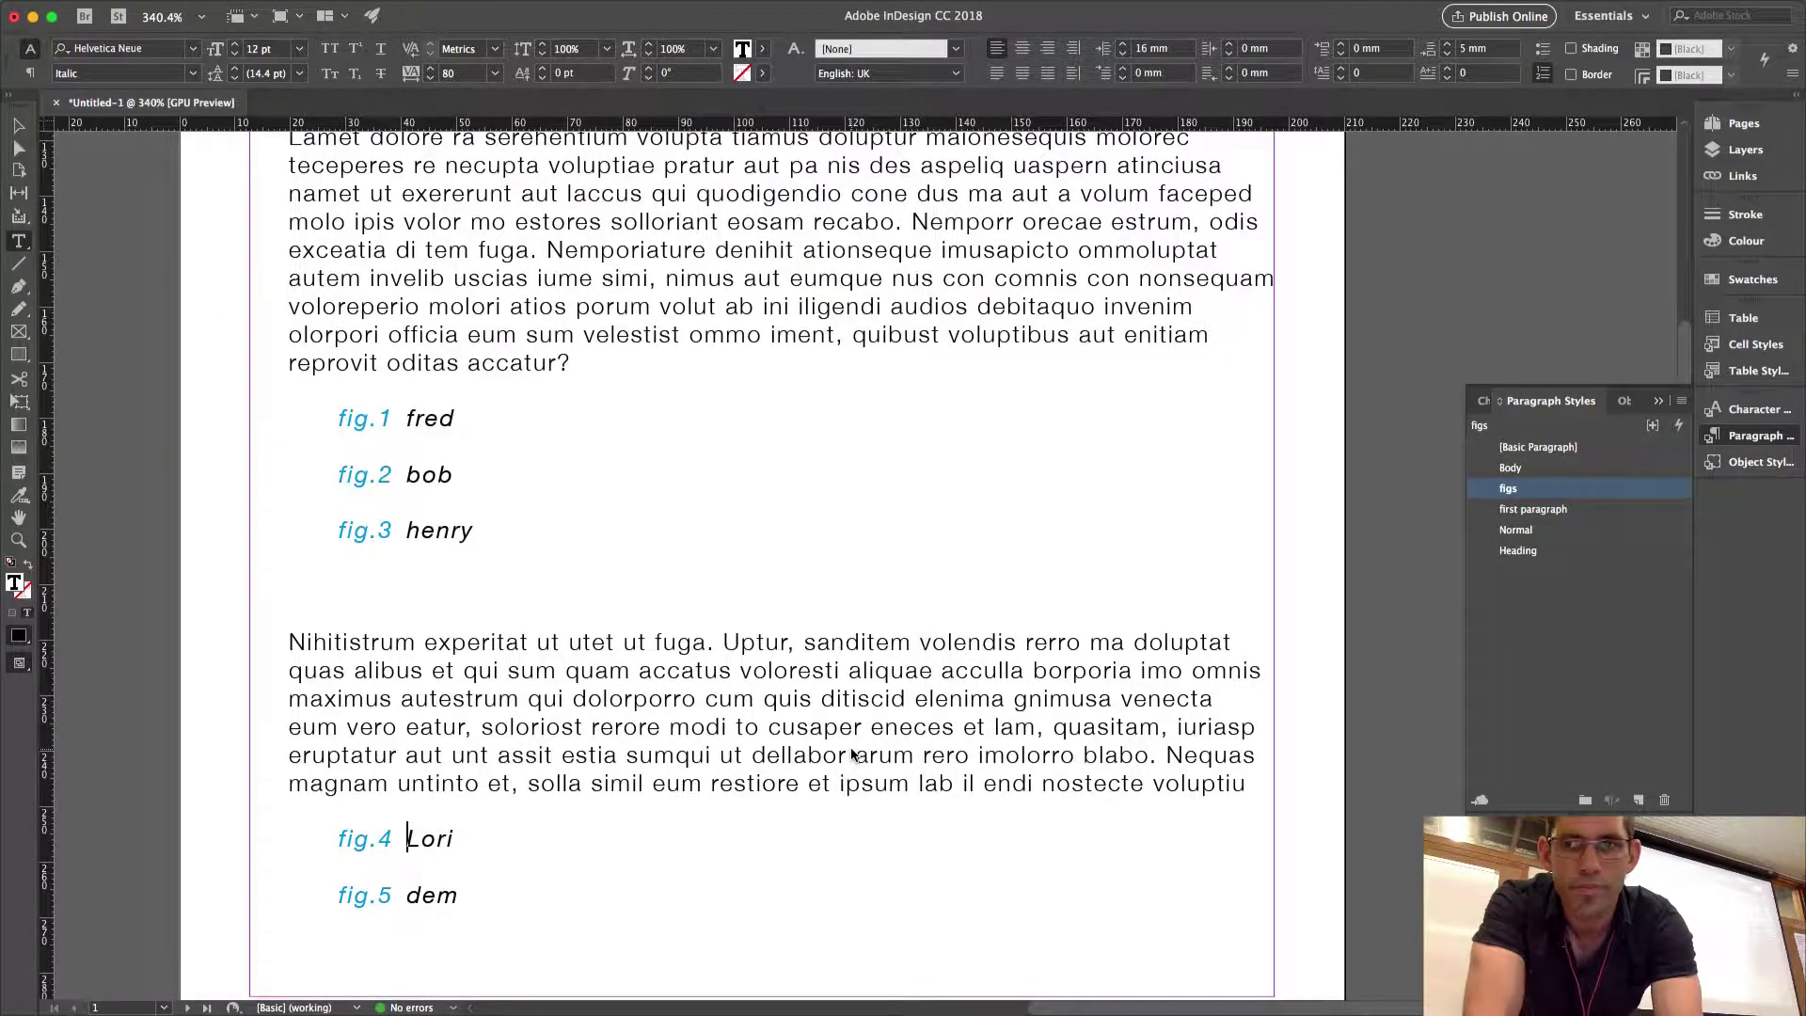
Look over the styled page from the heading and drop-cap paragraph to the figure captions.
left_click(1068, 724)
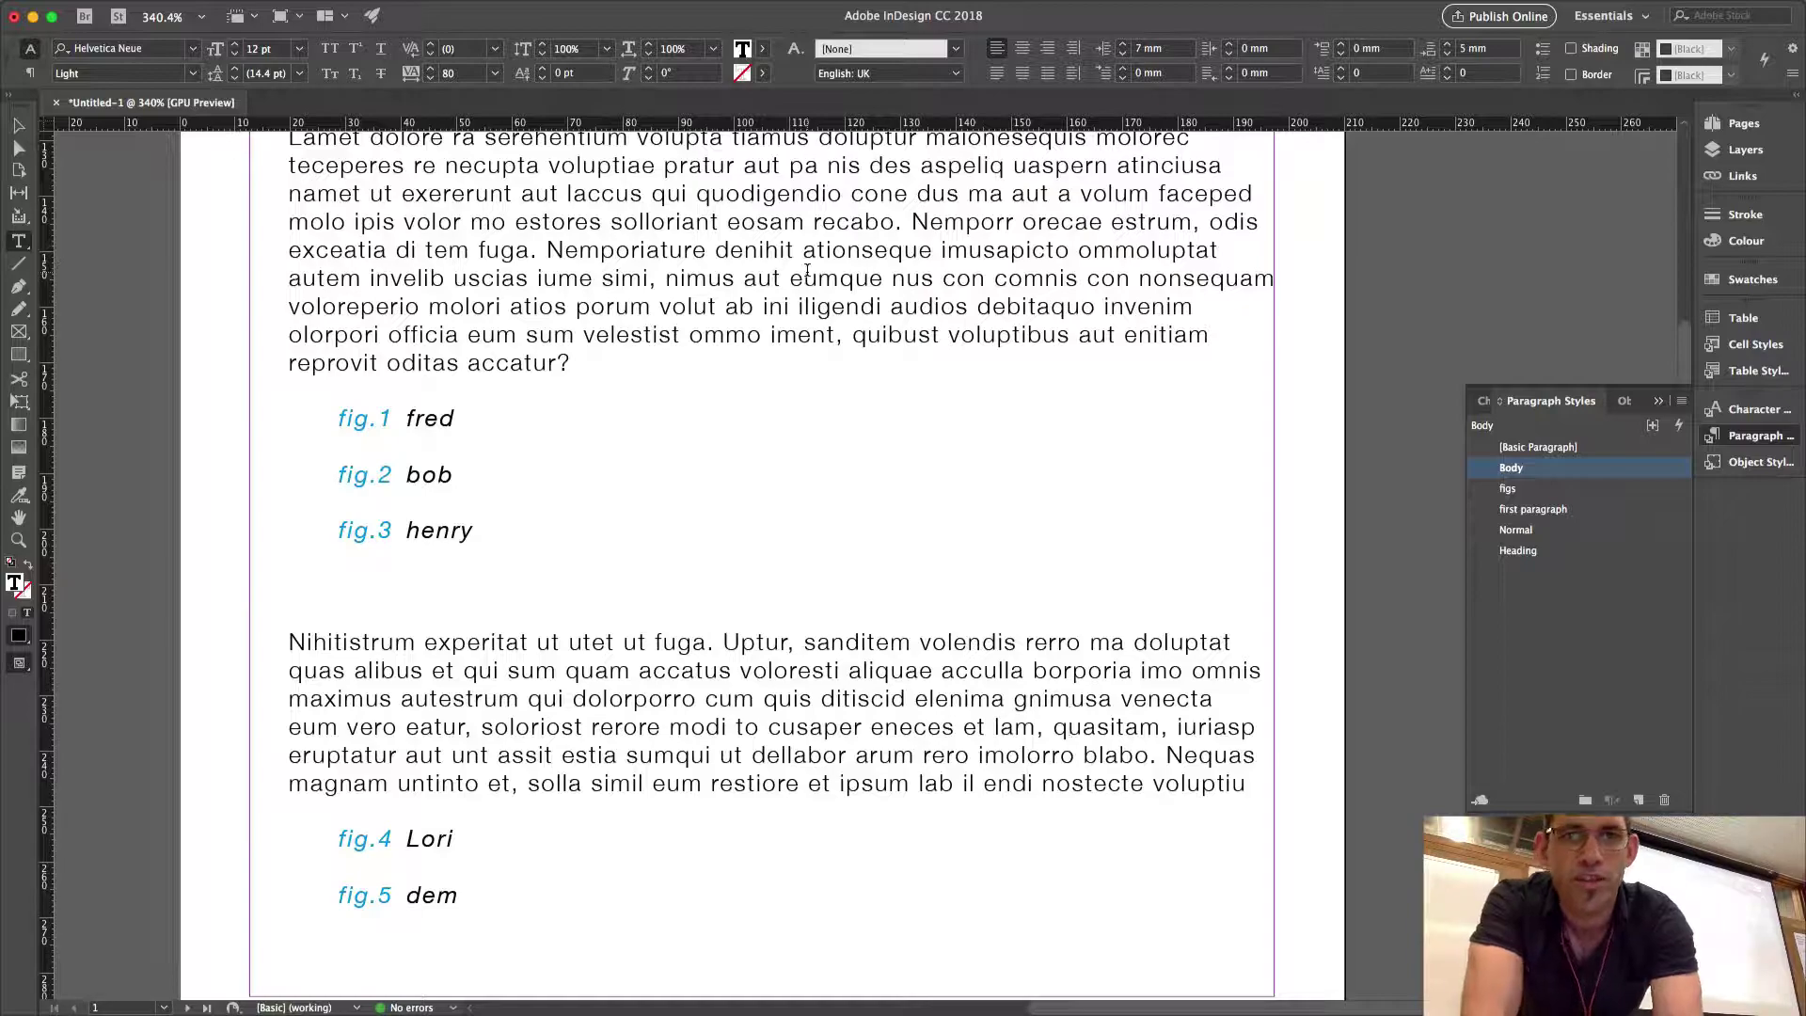
scroll(781, 328, "up", 10)
scroll(781, 328, "right", 2)
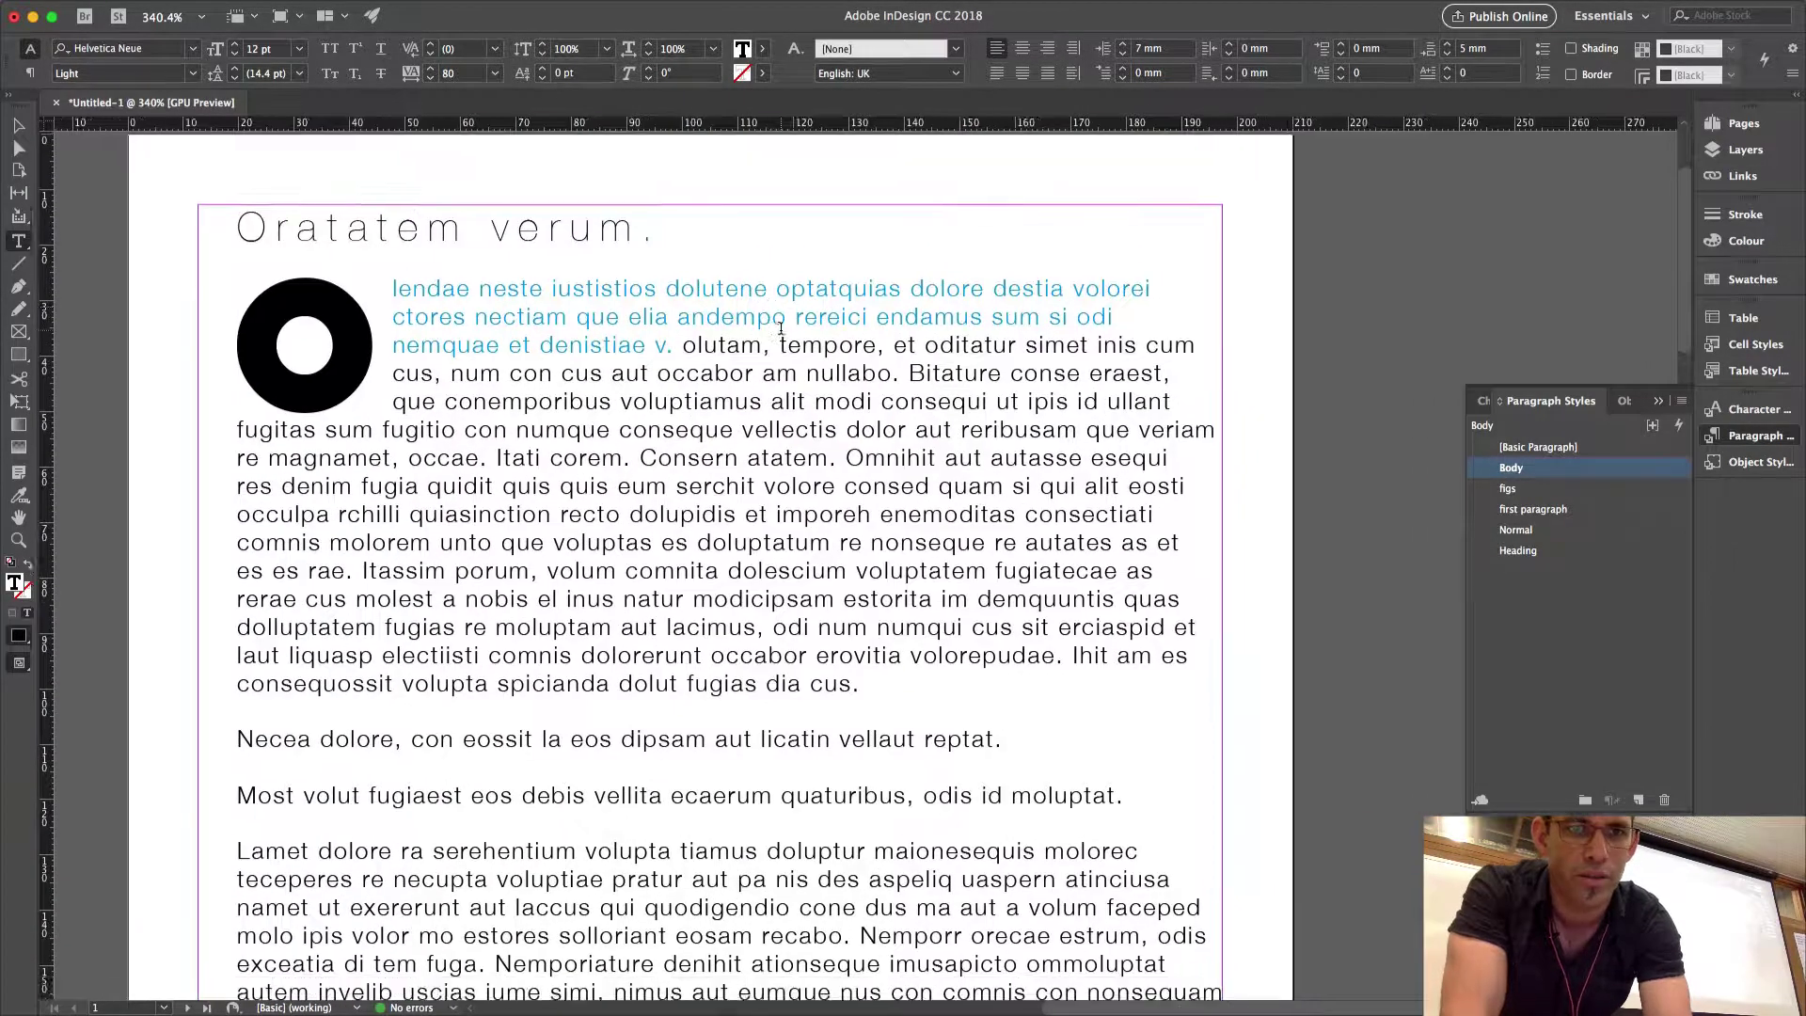
scroll(781, 328, "down", 8)
scroll(781, 328, "up", 5)
scroll(790, 348, "down", 5)
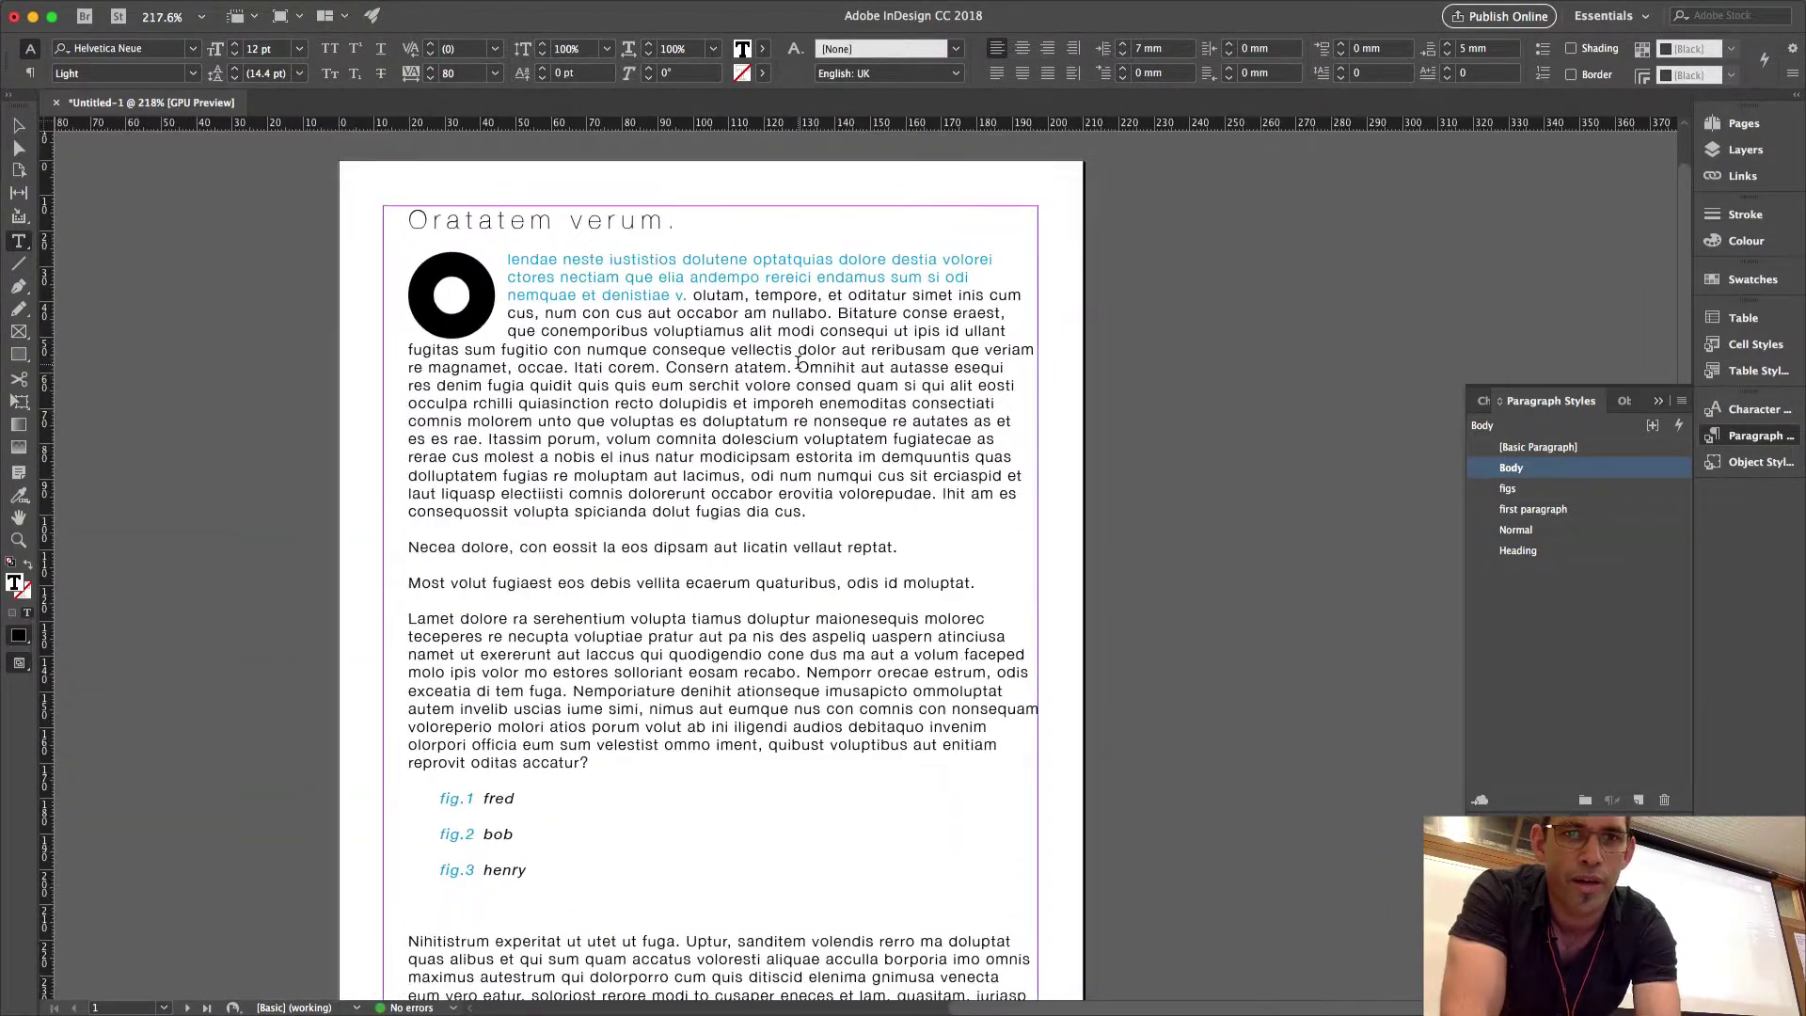
scroll(798, 363, "up", 5)
scroll(798, 363, "right", 2)
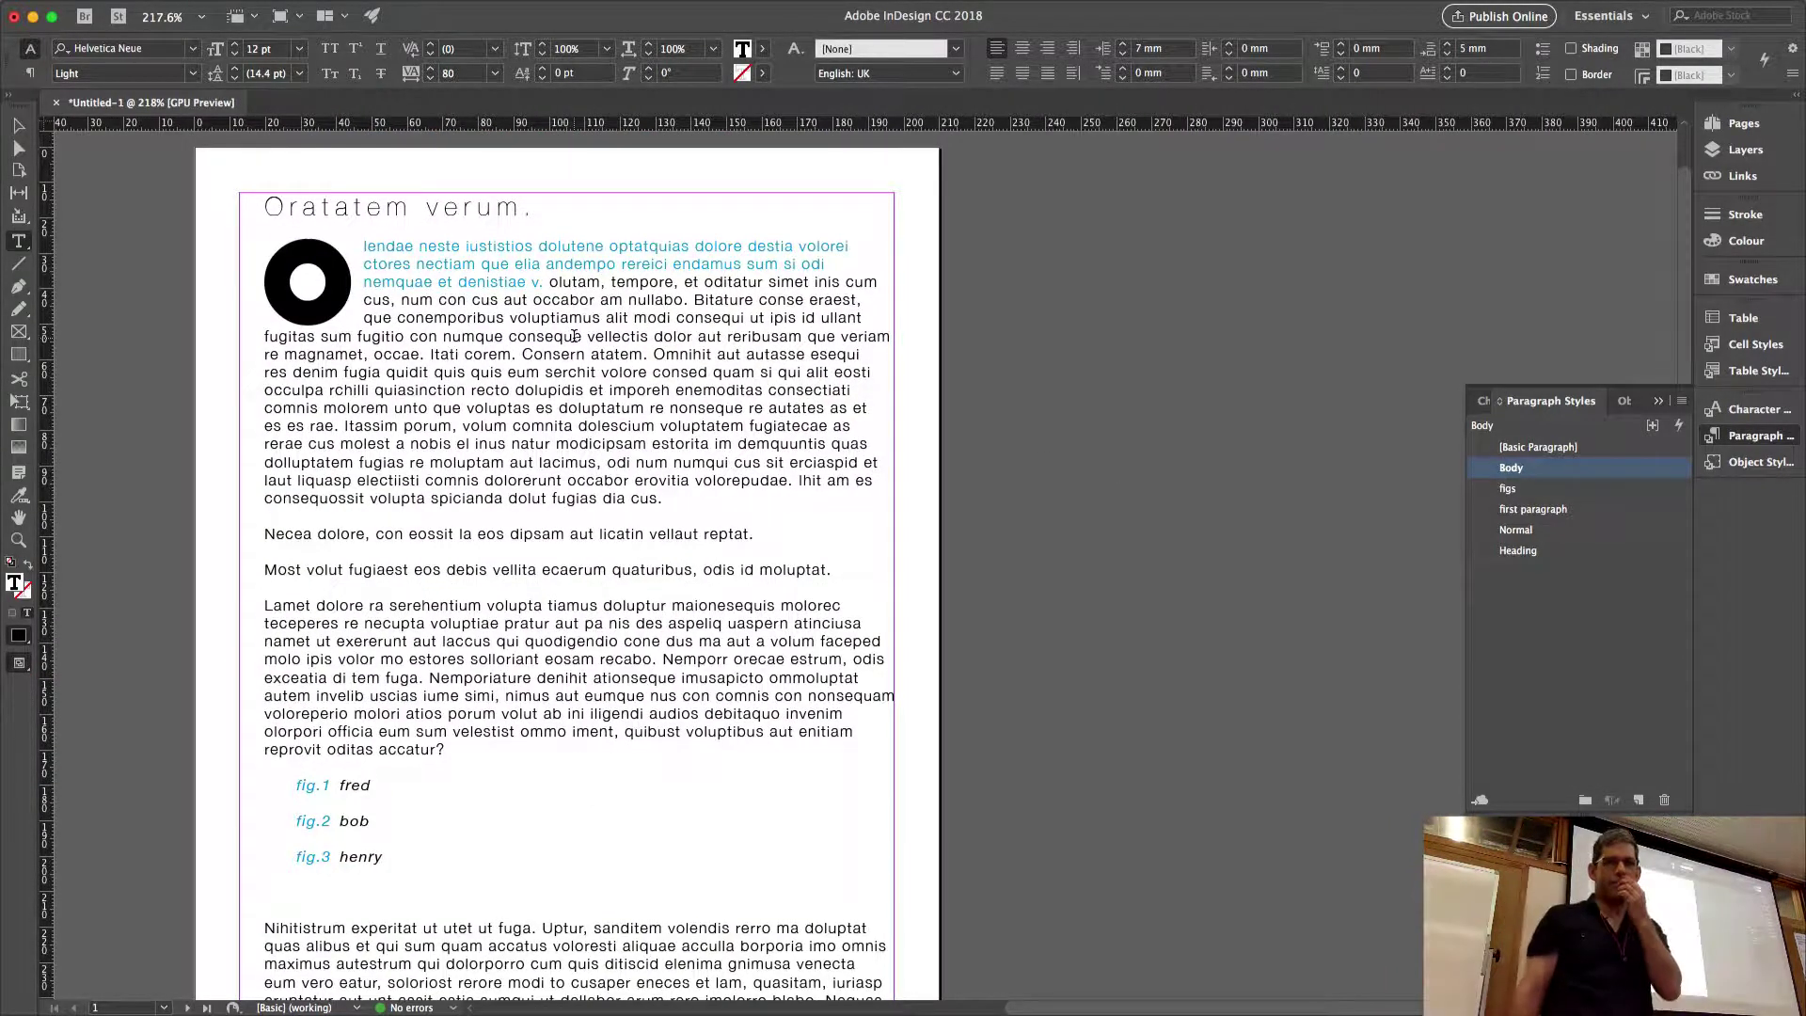
scroll(574, 336, "down", 5)
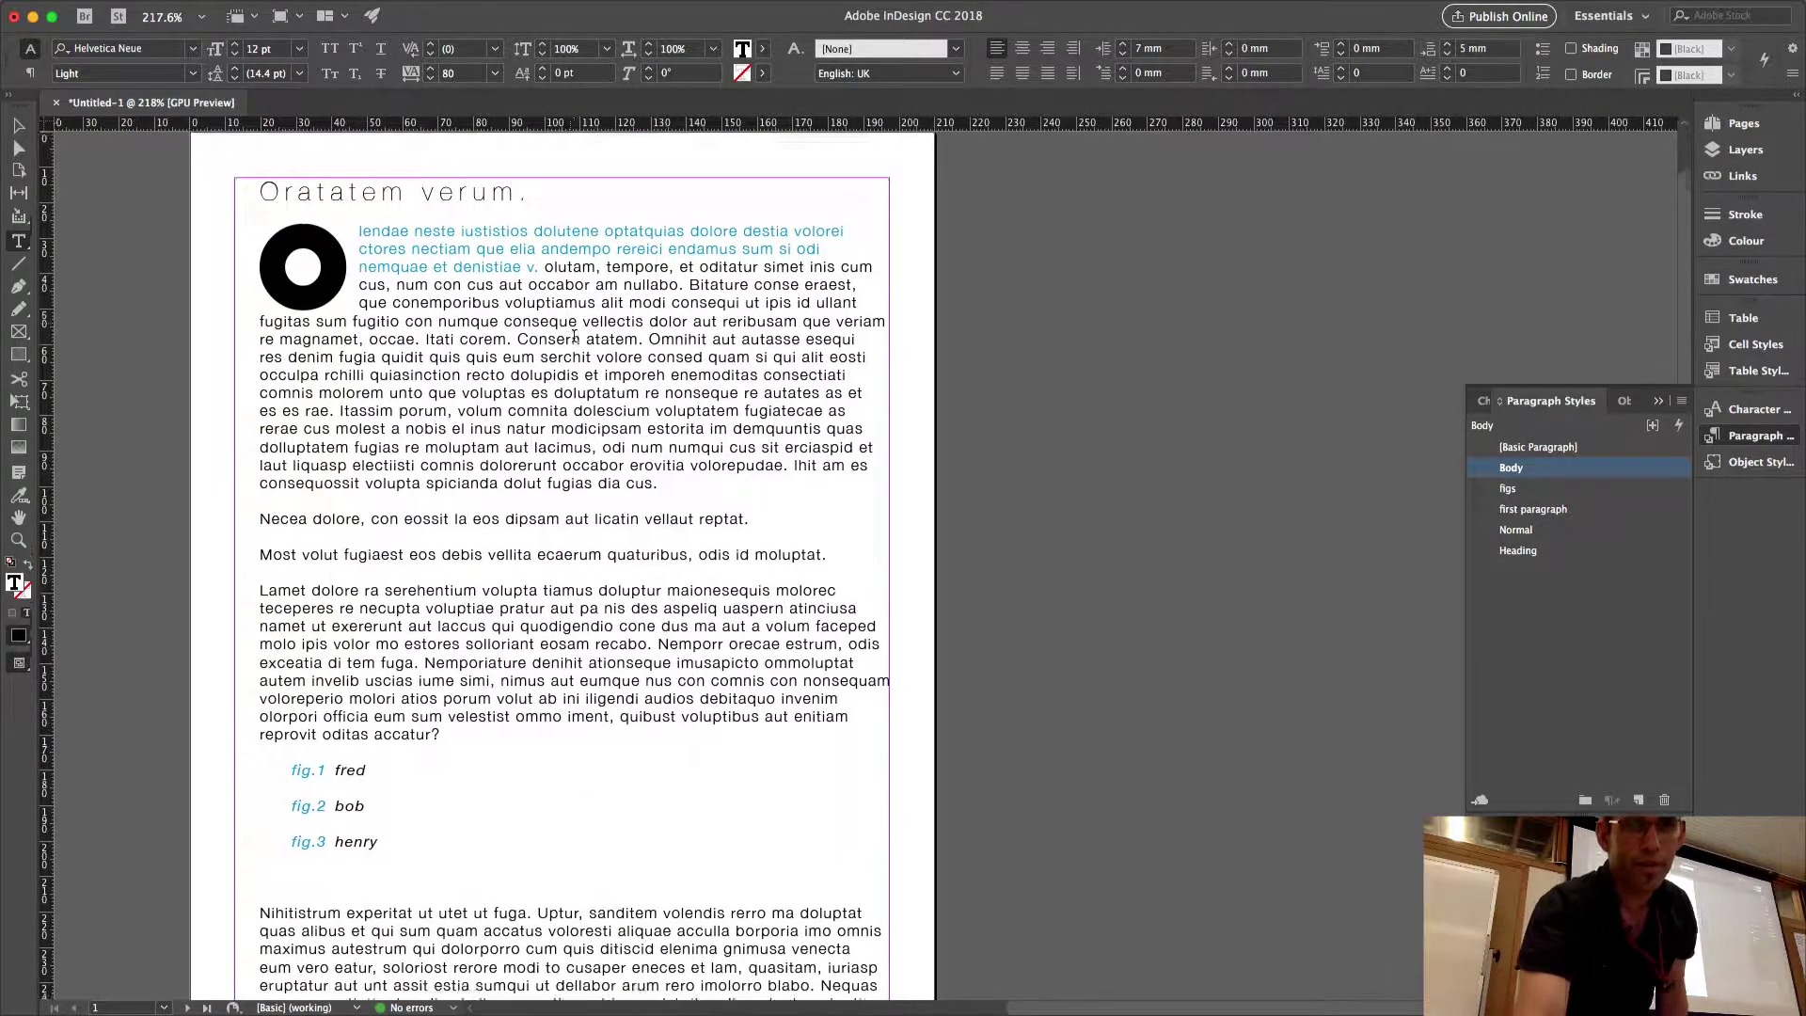
scroll(574, 336, "up", 5)
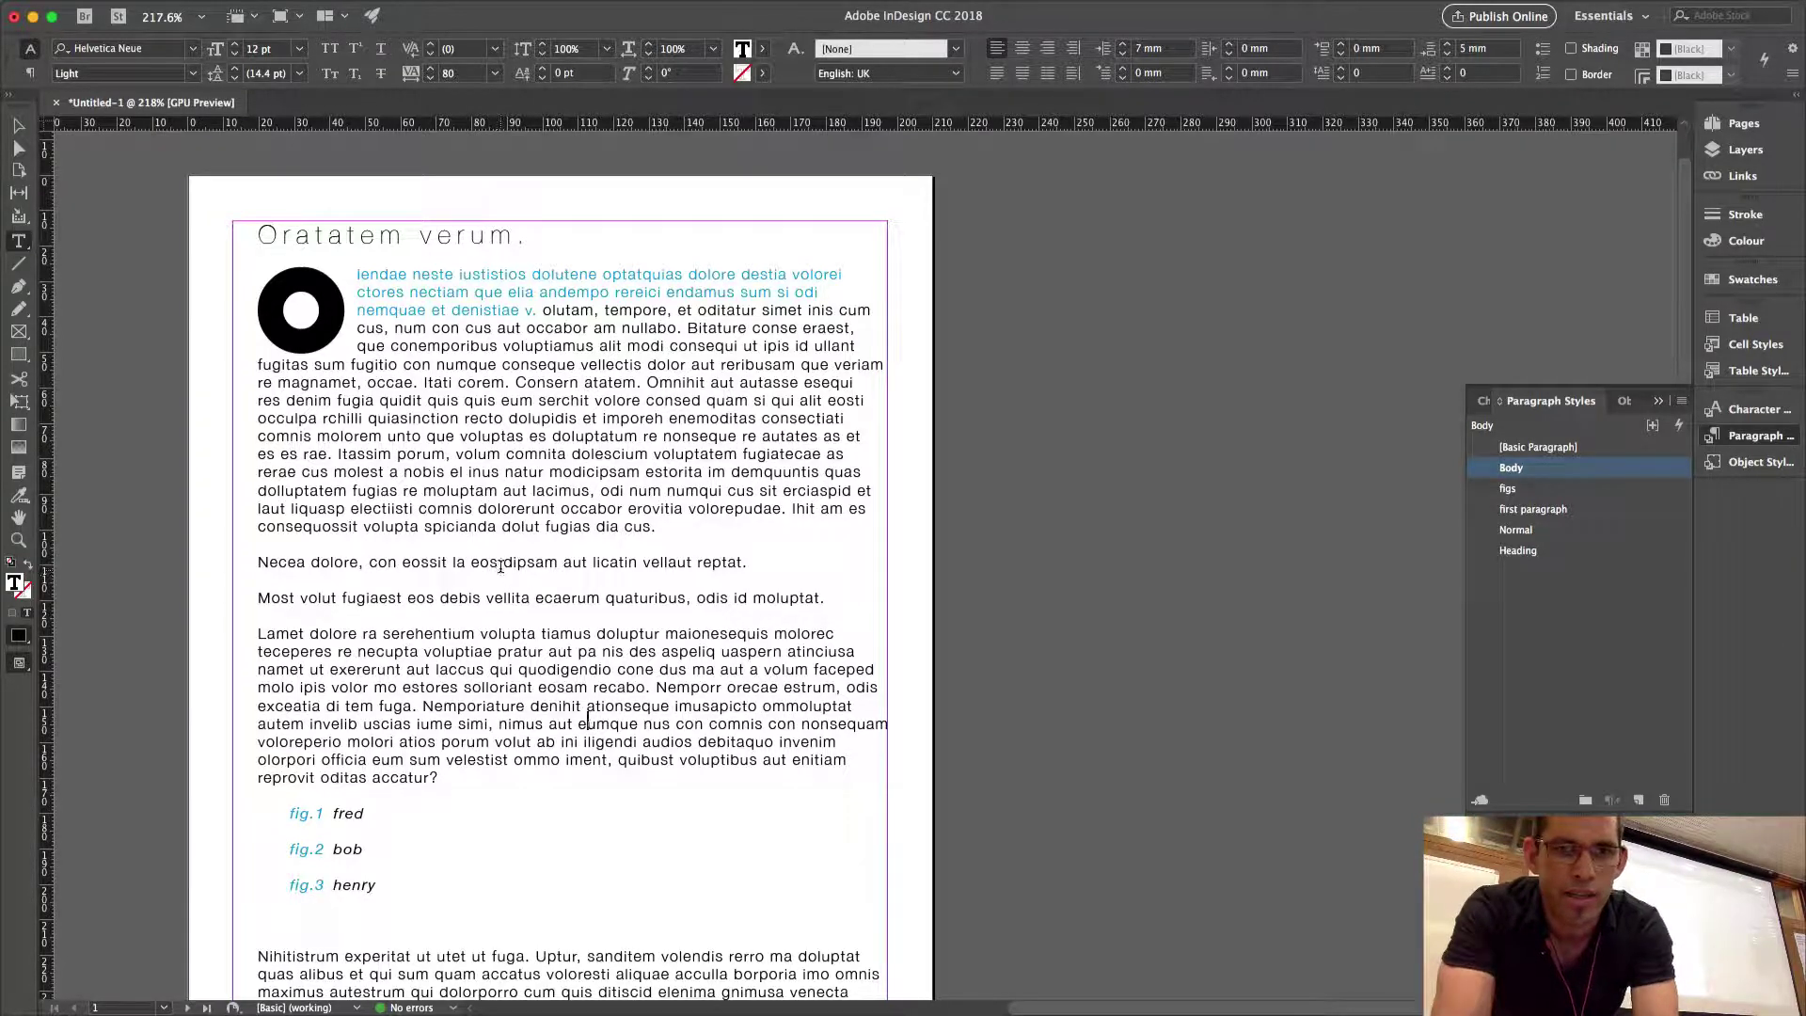
Create a character style named "italic" with the word "dipsam" selected in the "Necea dolore" paragraph.
left_click_drag(499, 563, 556, 561)
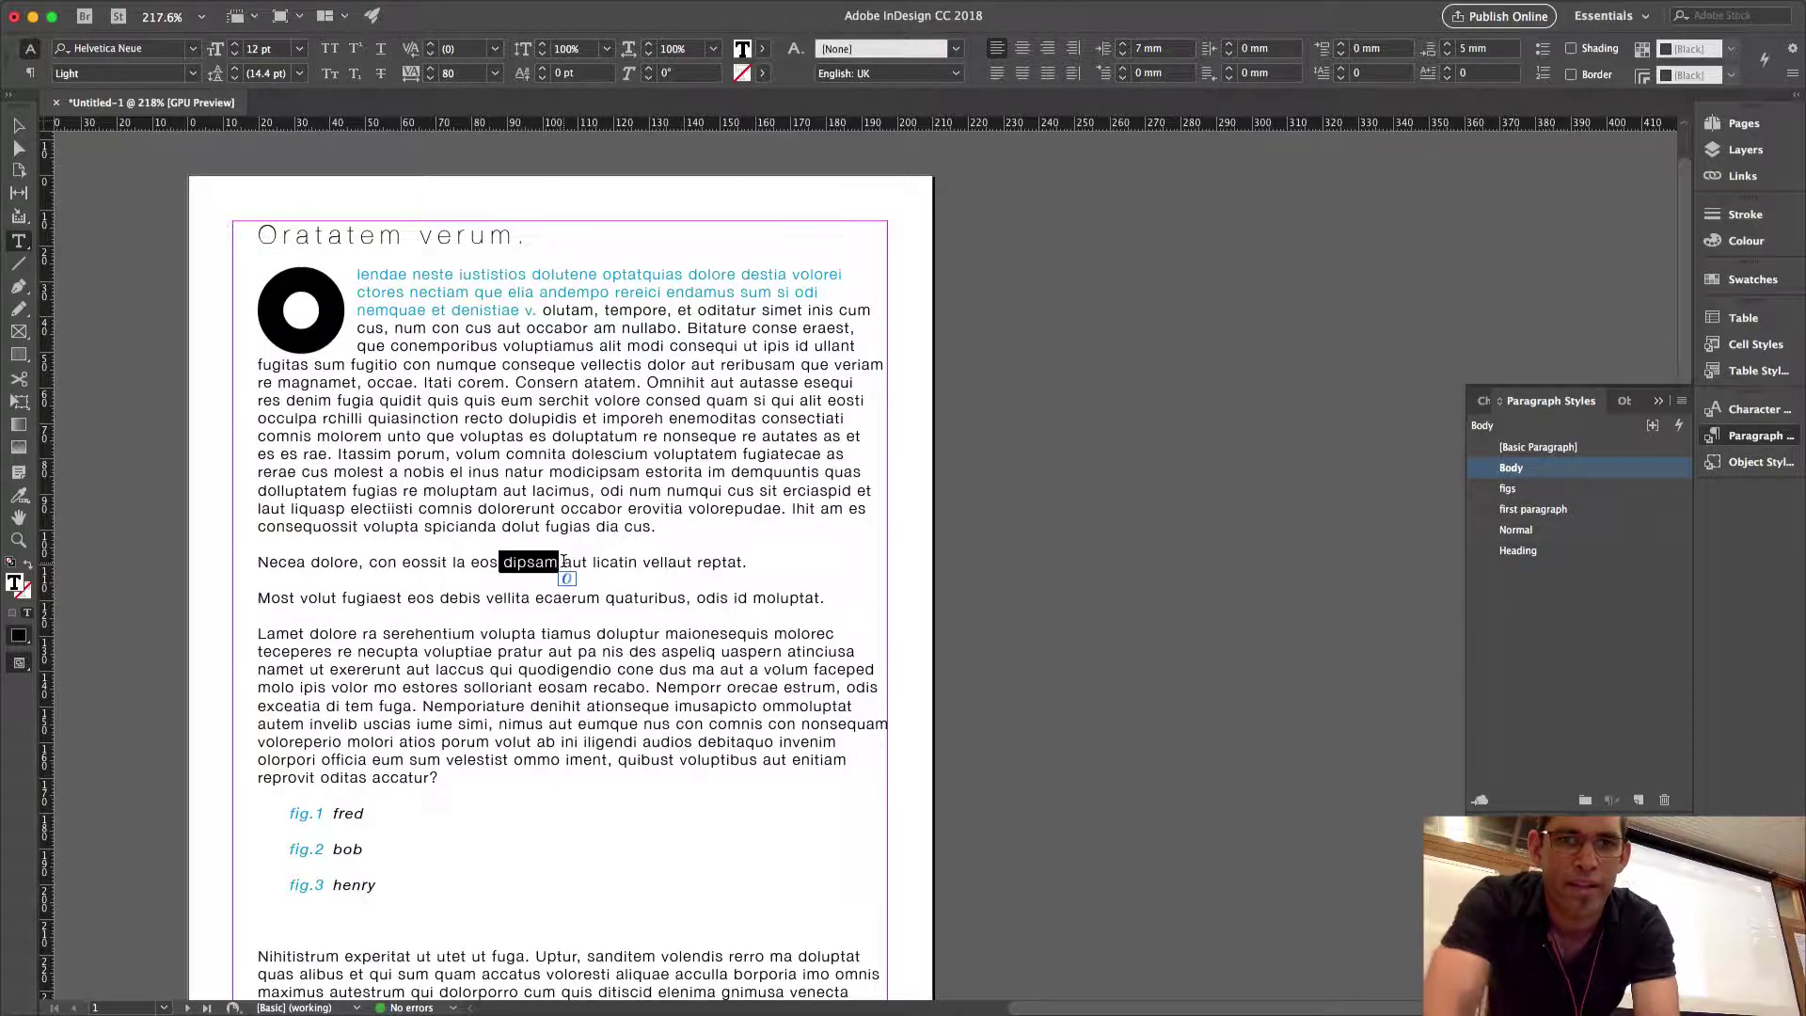
left_click(1755, 409)
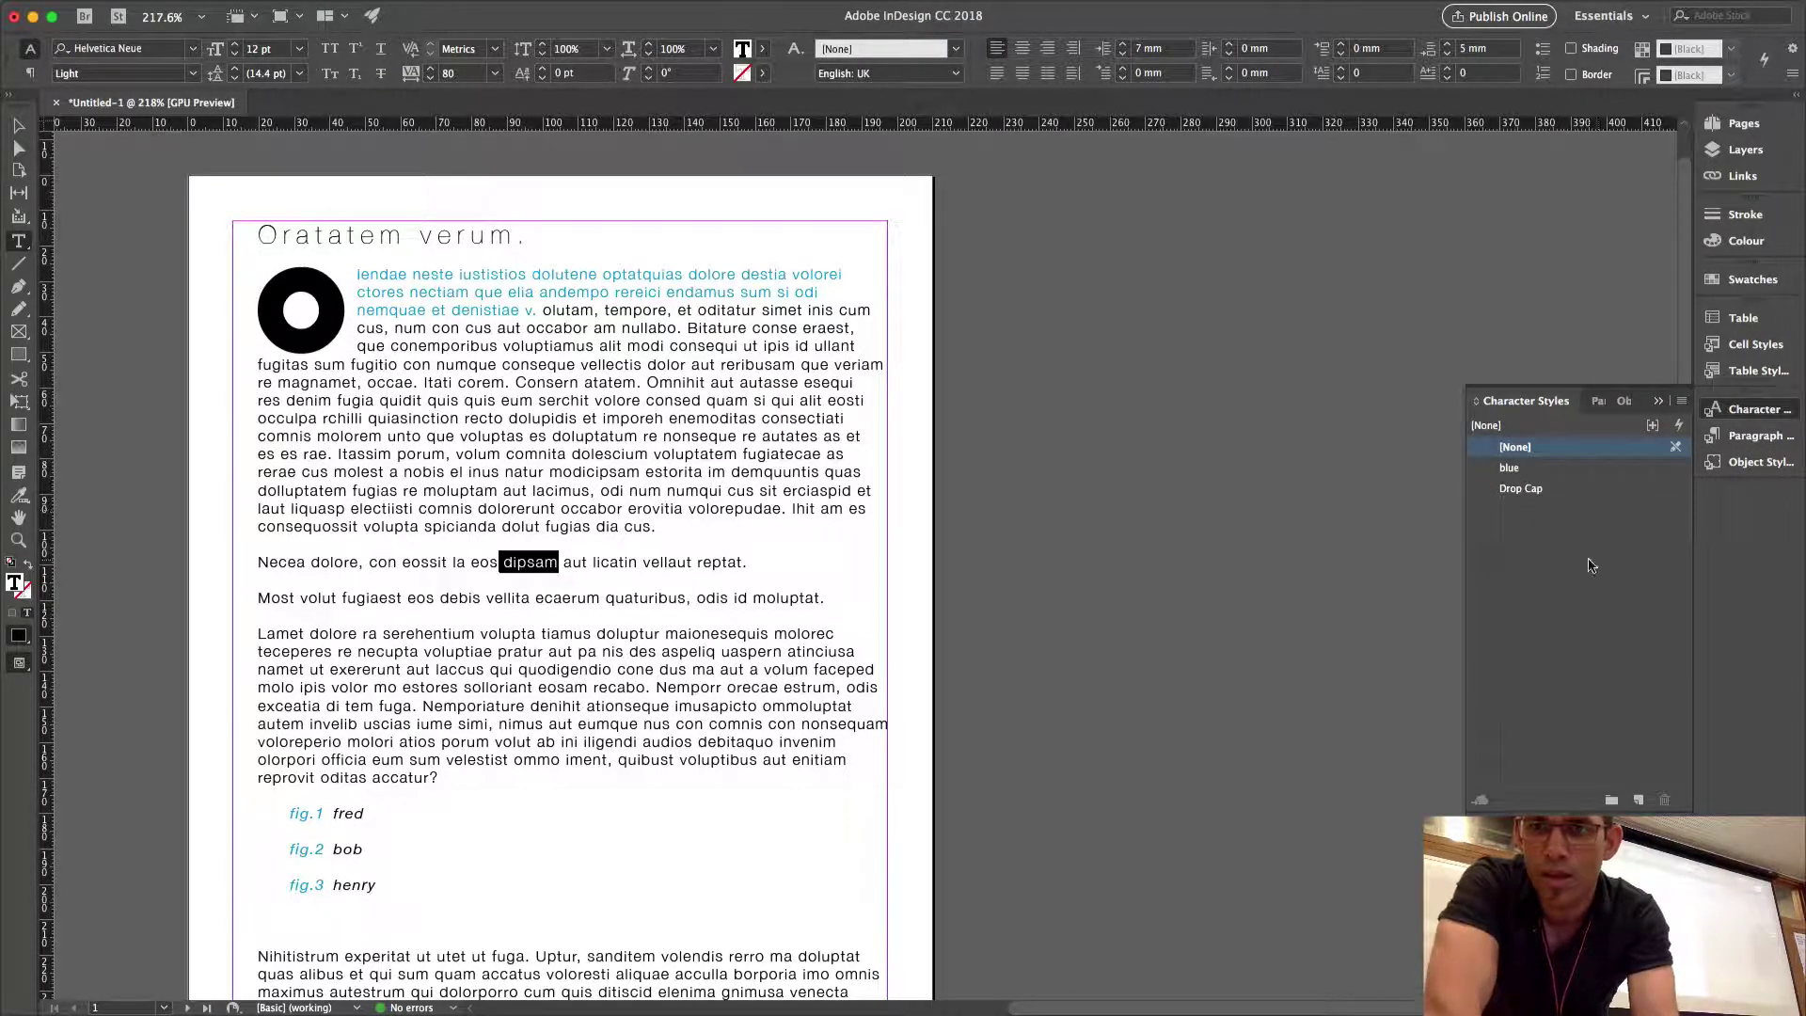
left_click(1636, 800)
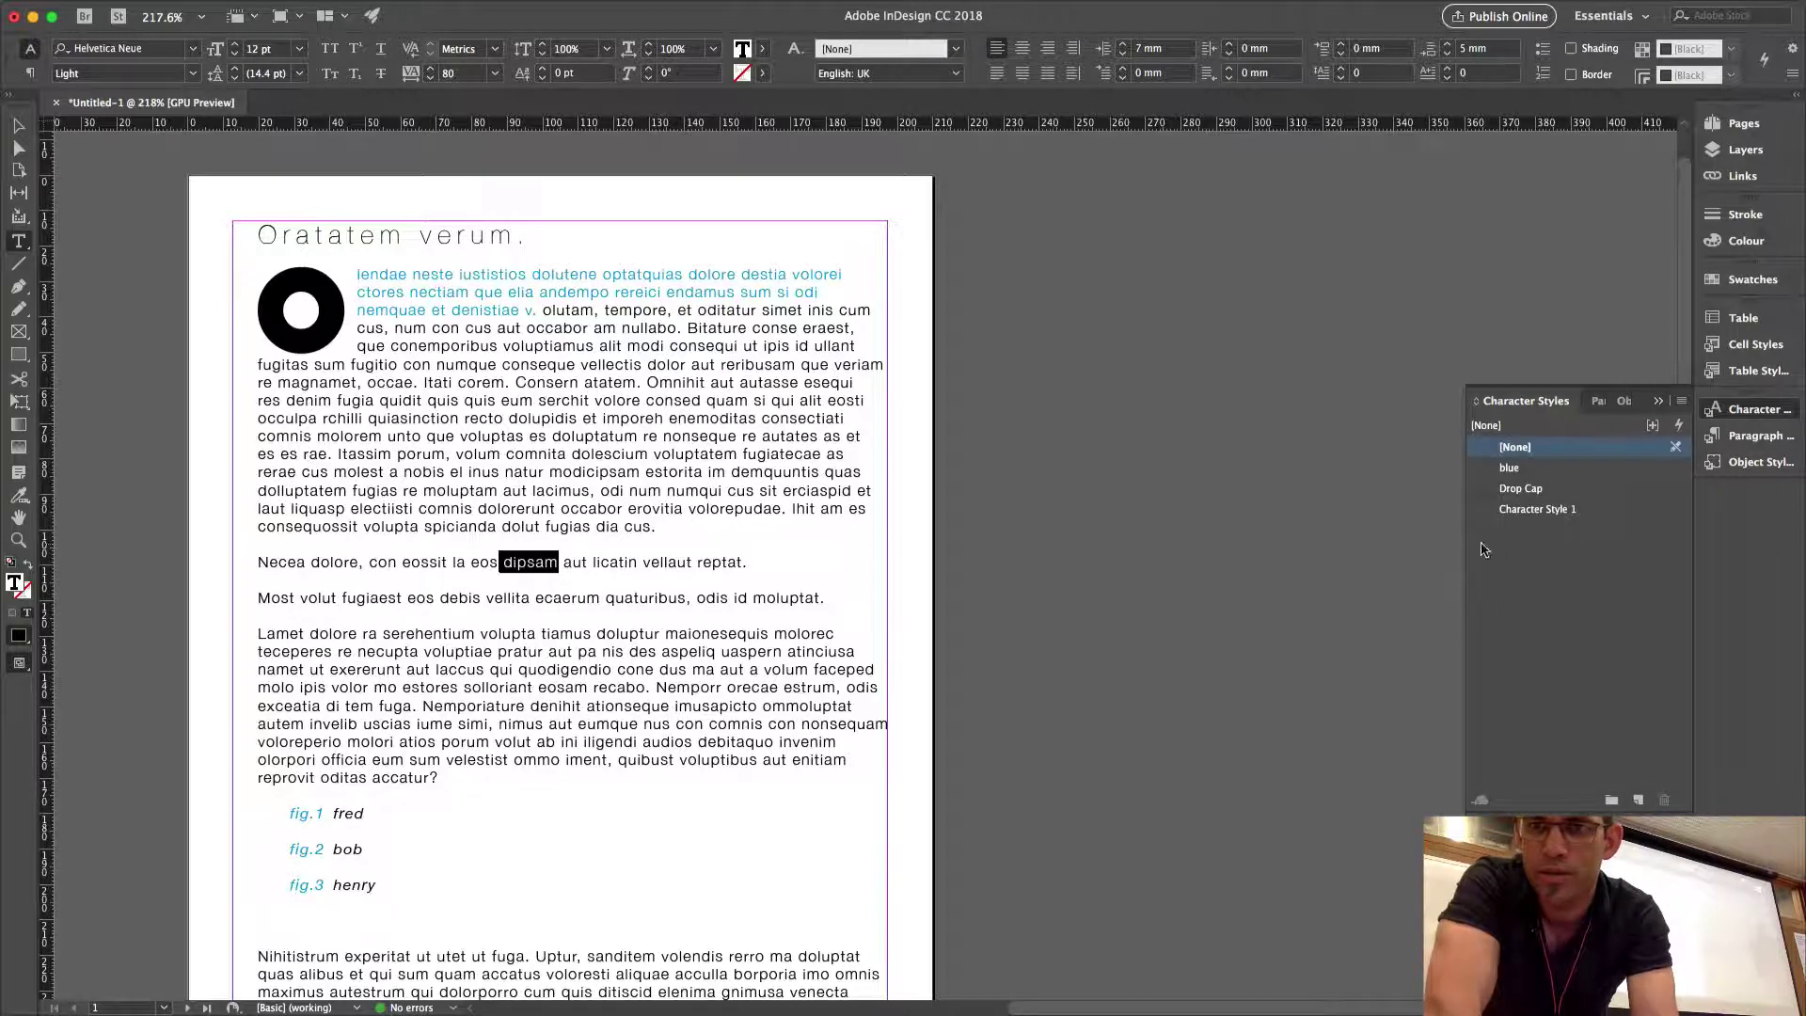
double_click(1535, 512)
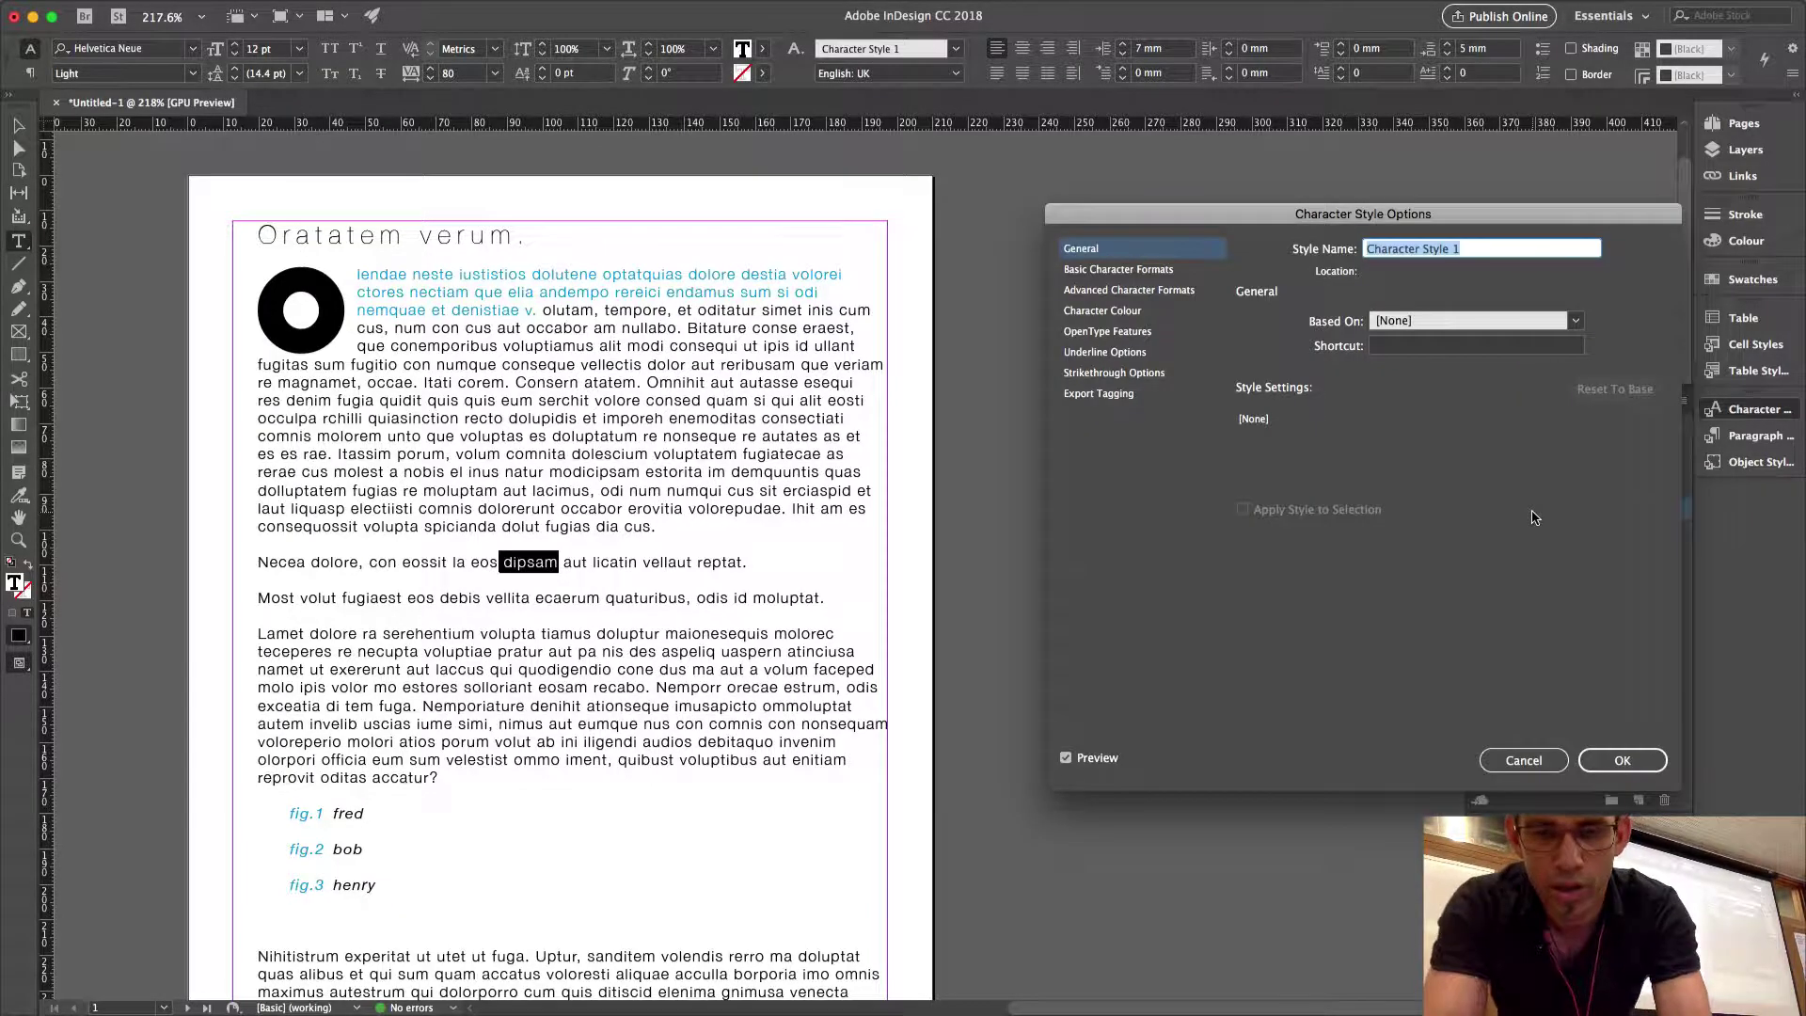
type("italic")
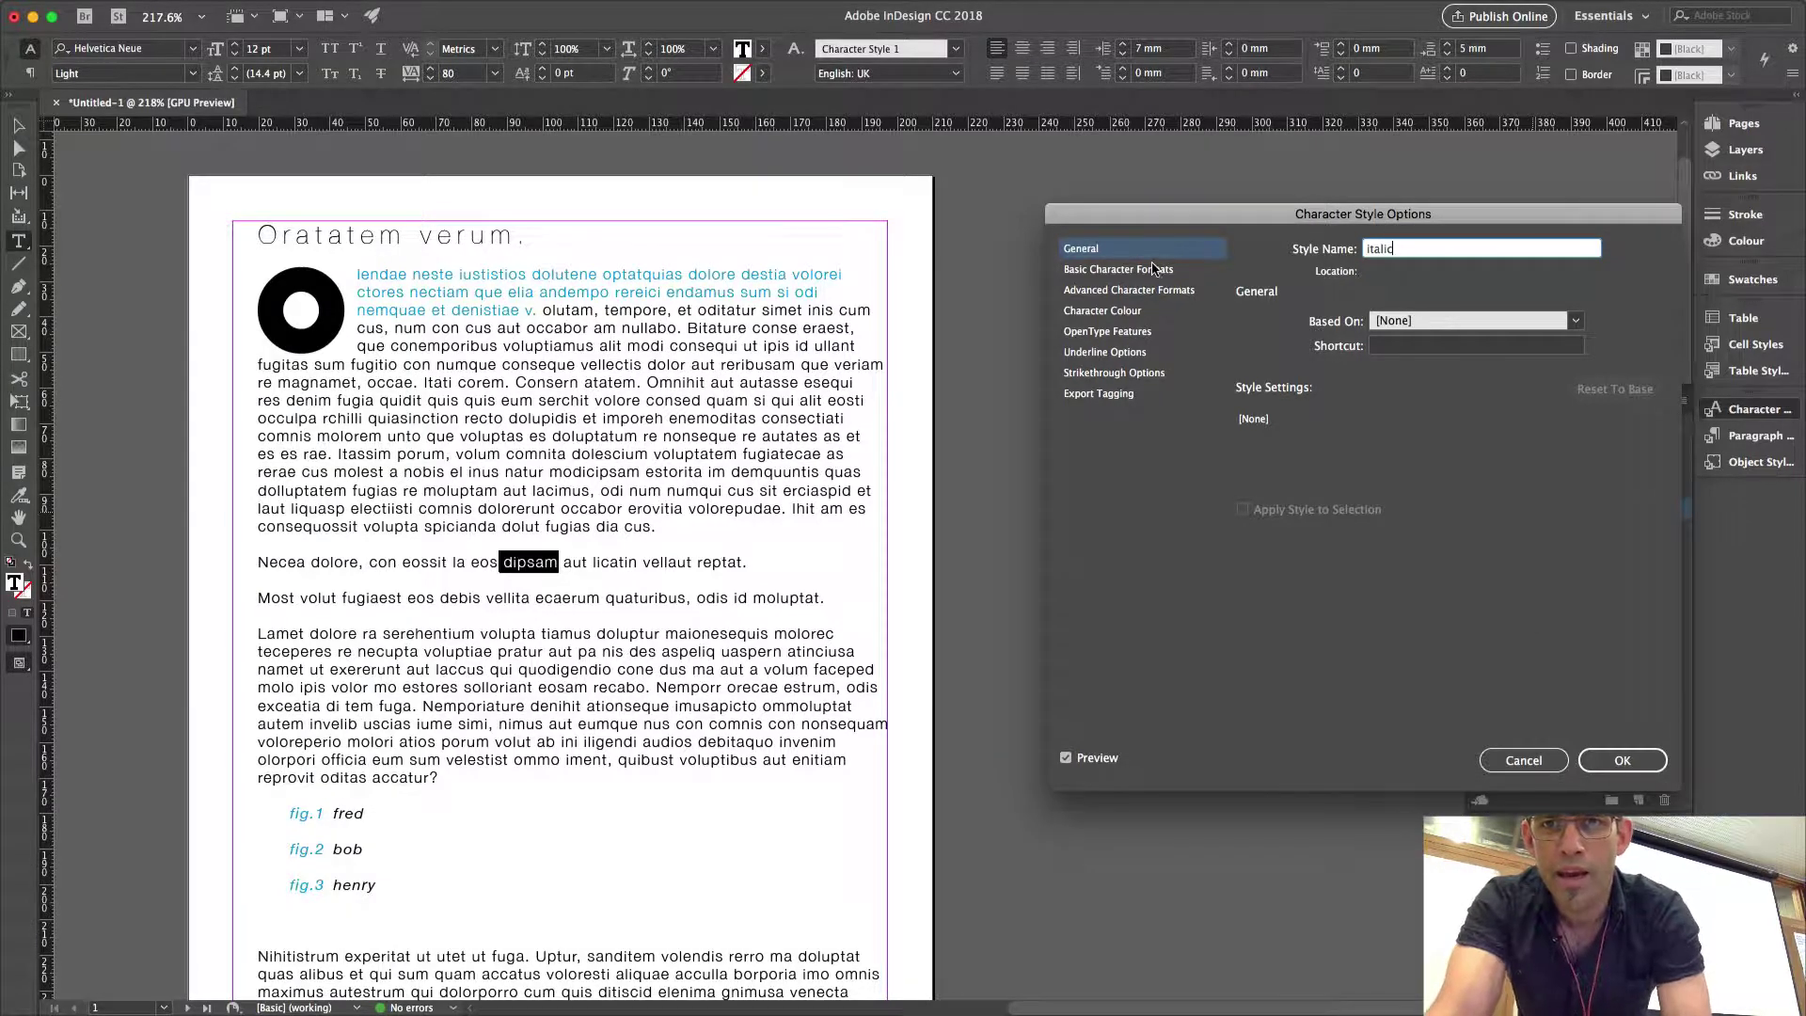
Set the italic character style's font style to Italic, leaving its other basic character formats undefined.
left_click(1155, 270)
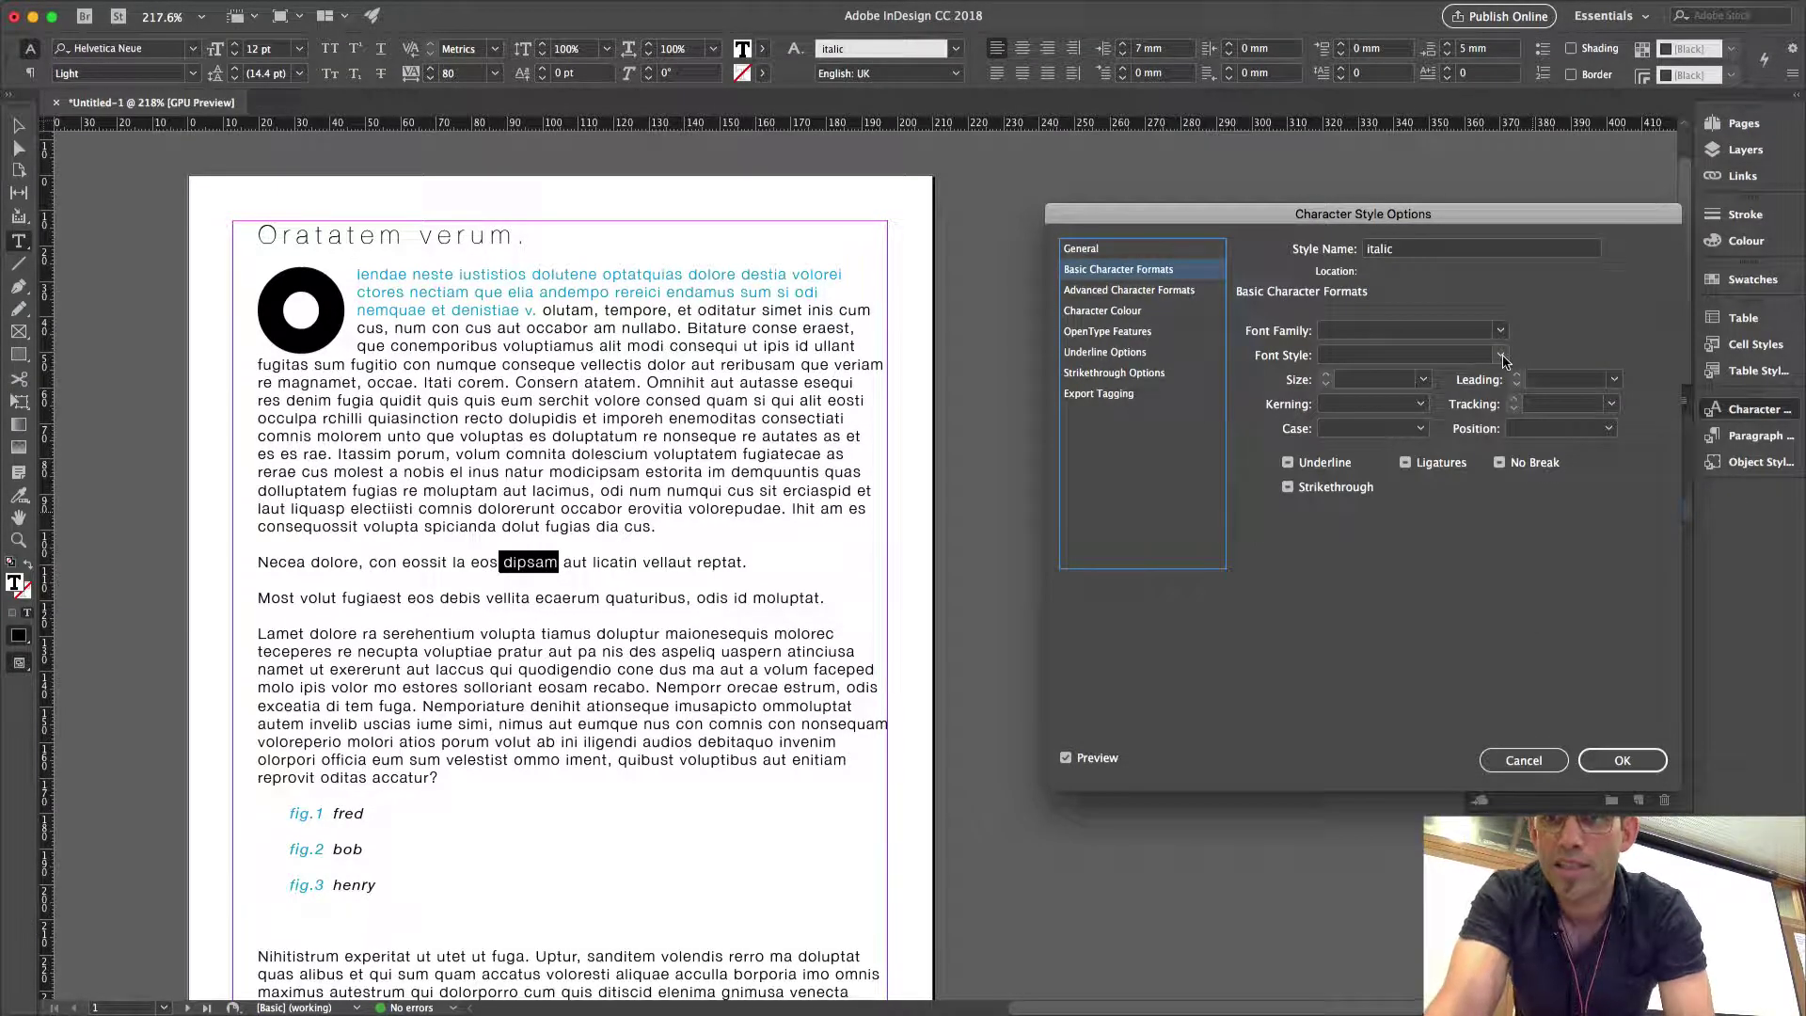
left_click(1501, 356)
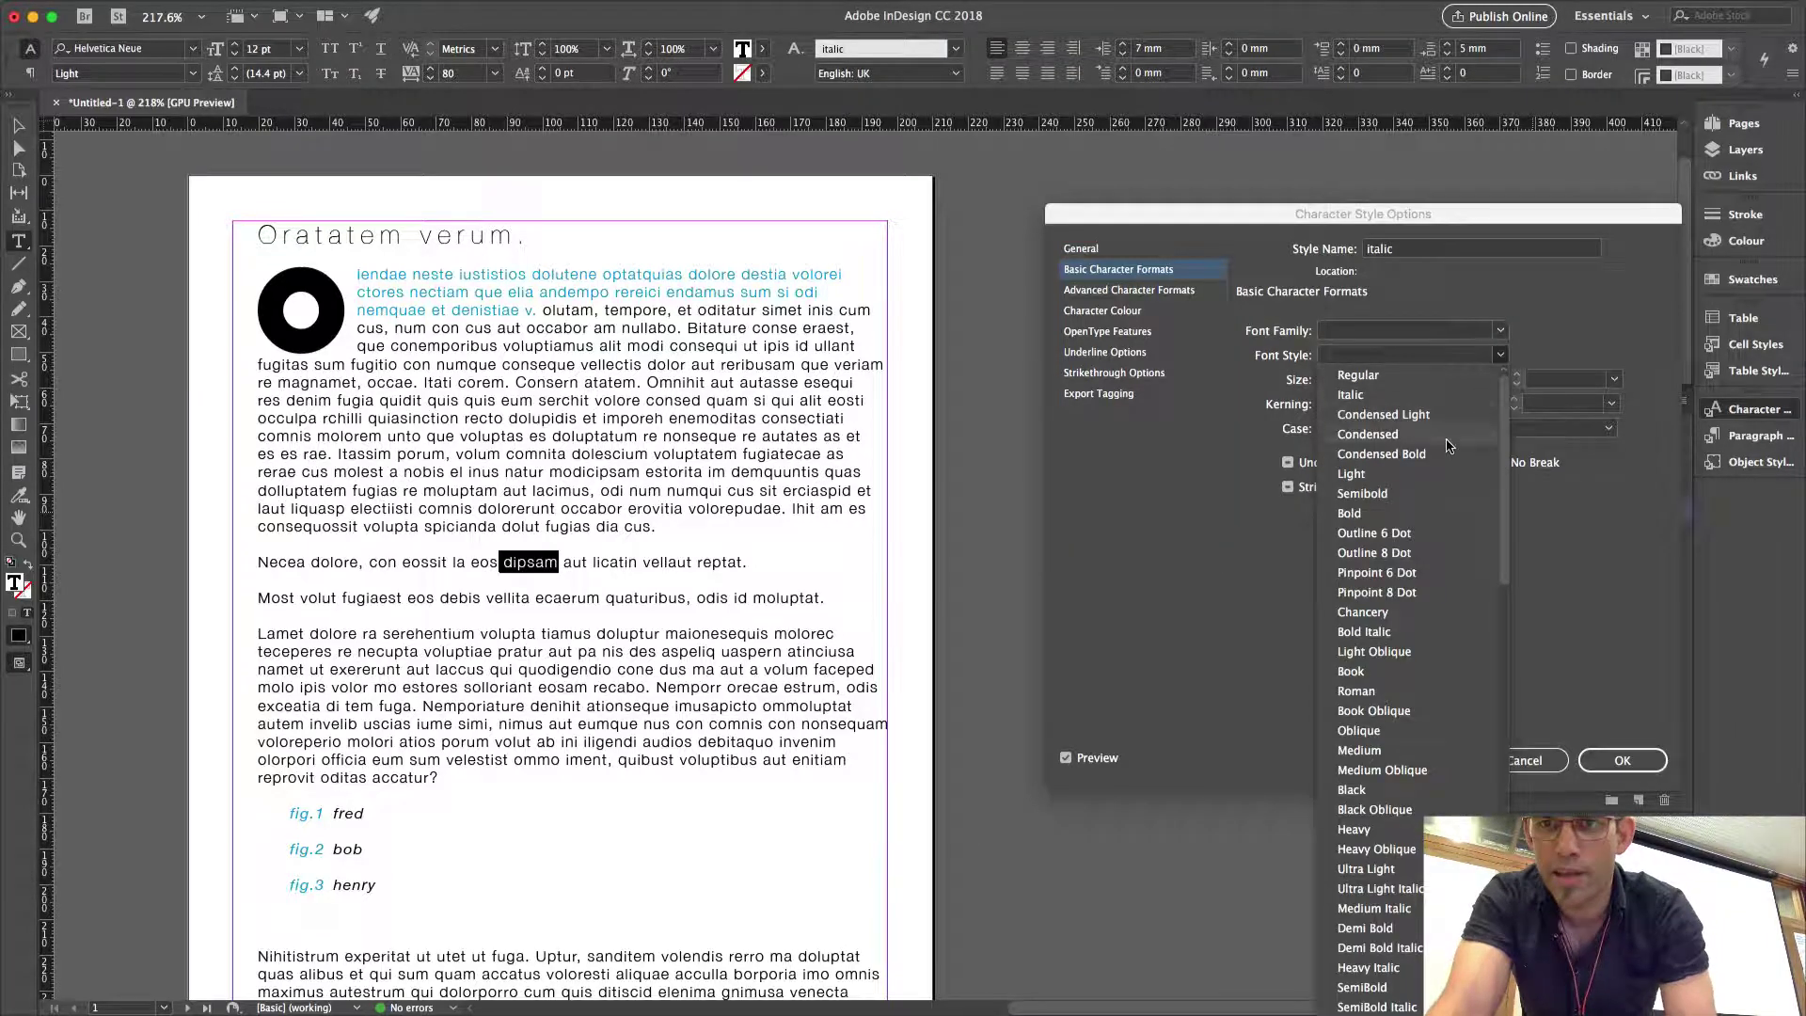
left_click(1467, 402)
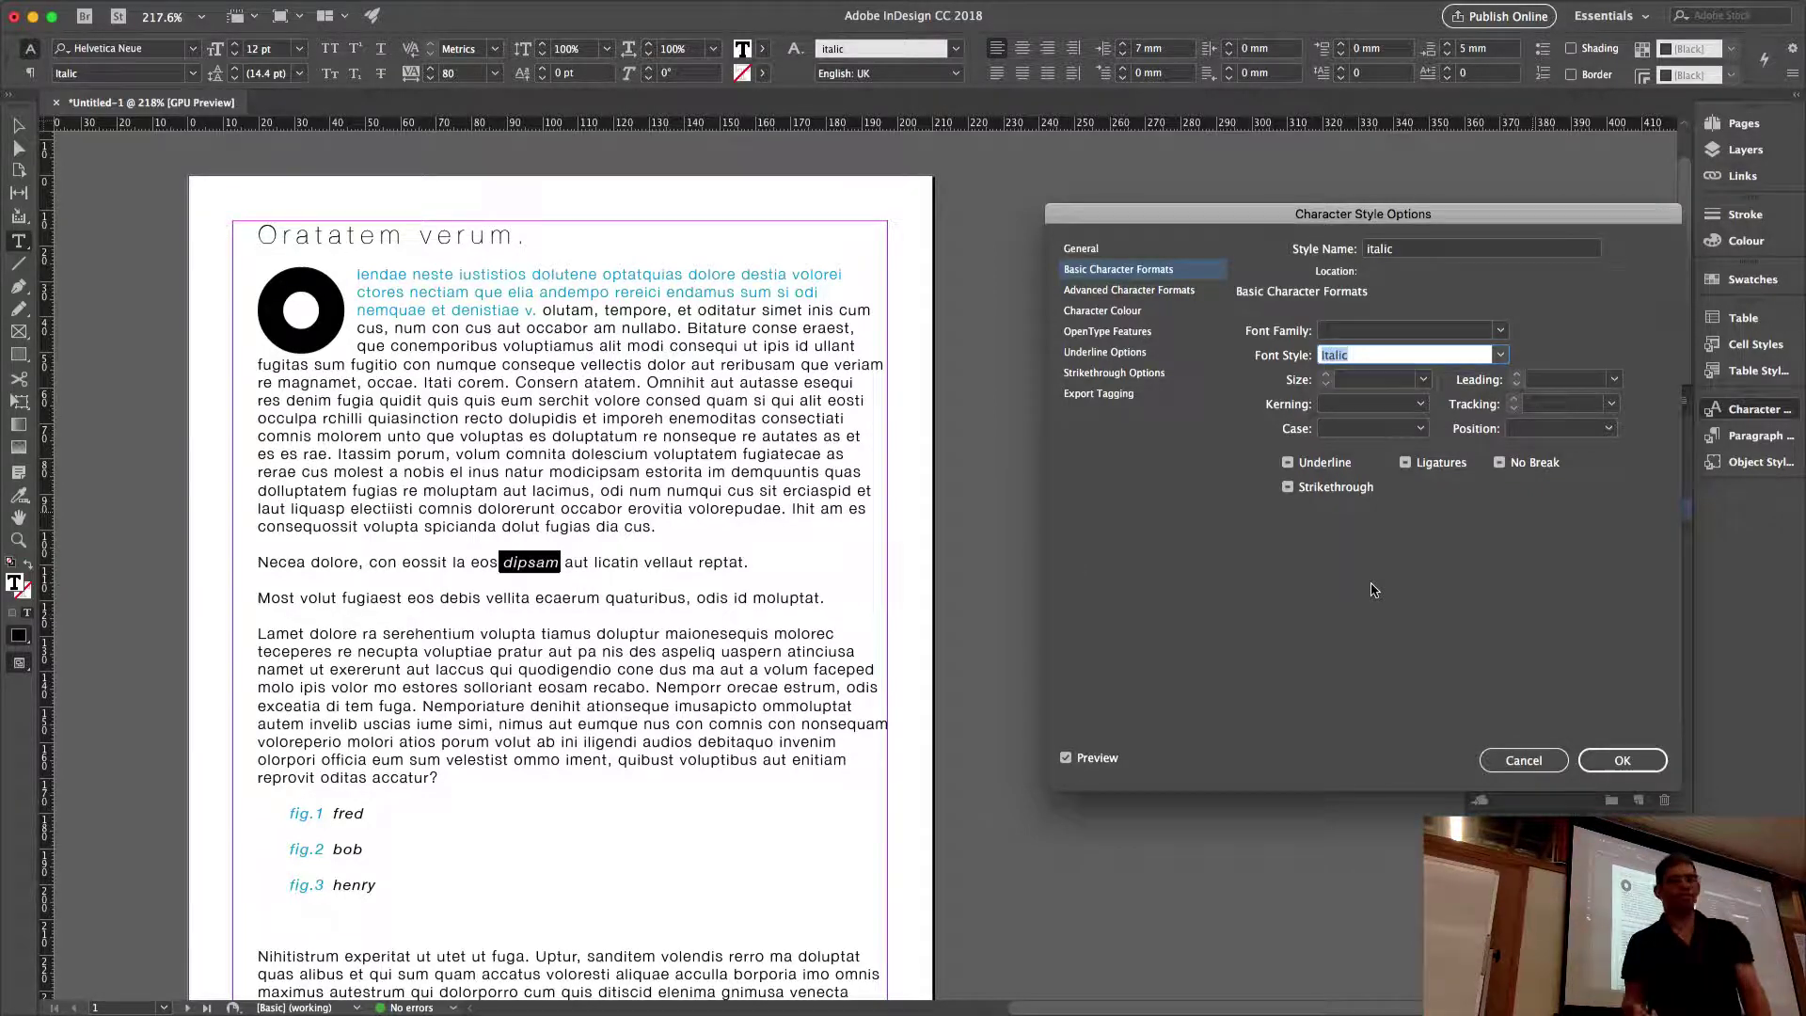
left_click(1622, 760)
left_click(571, 633)
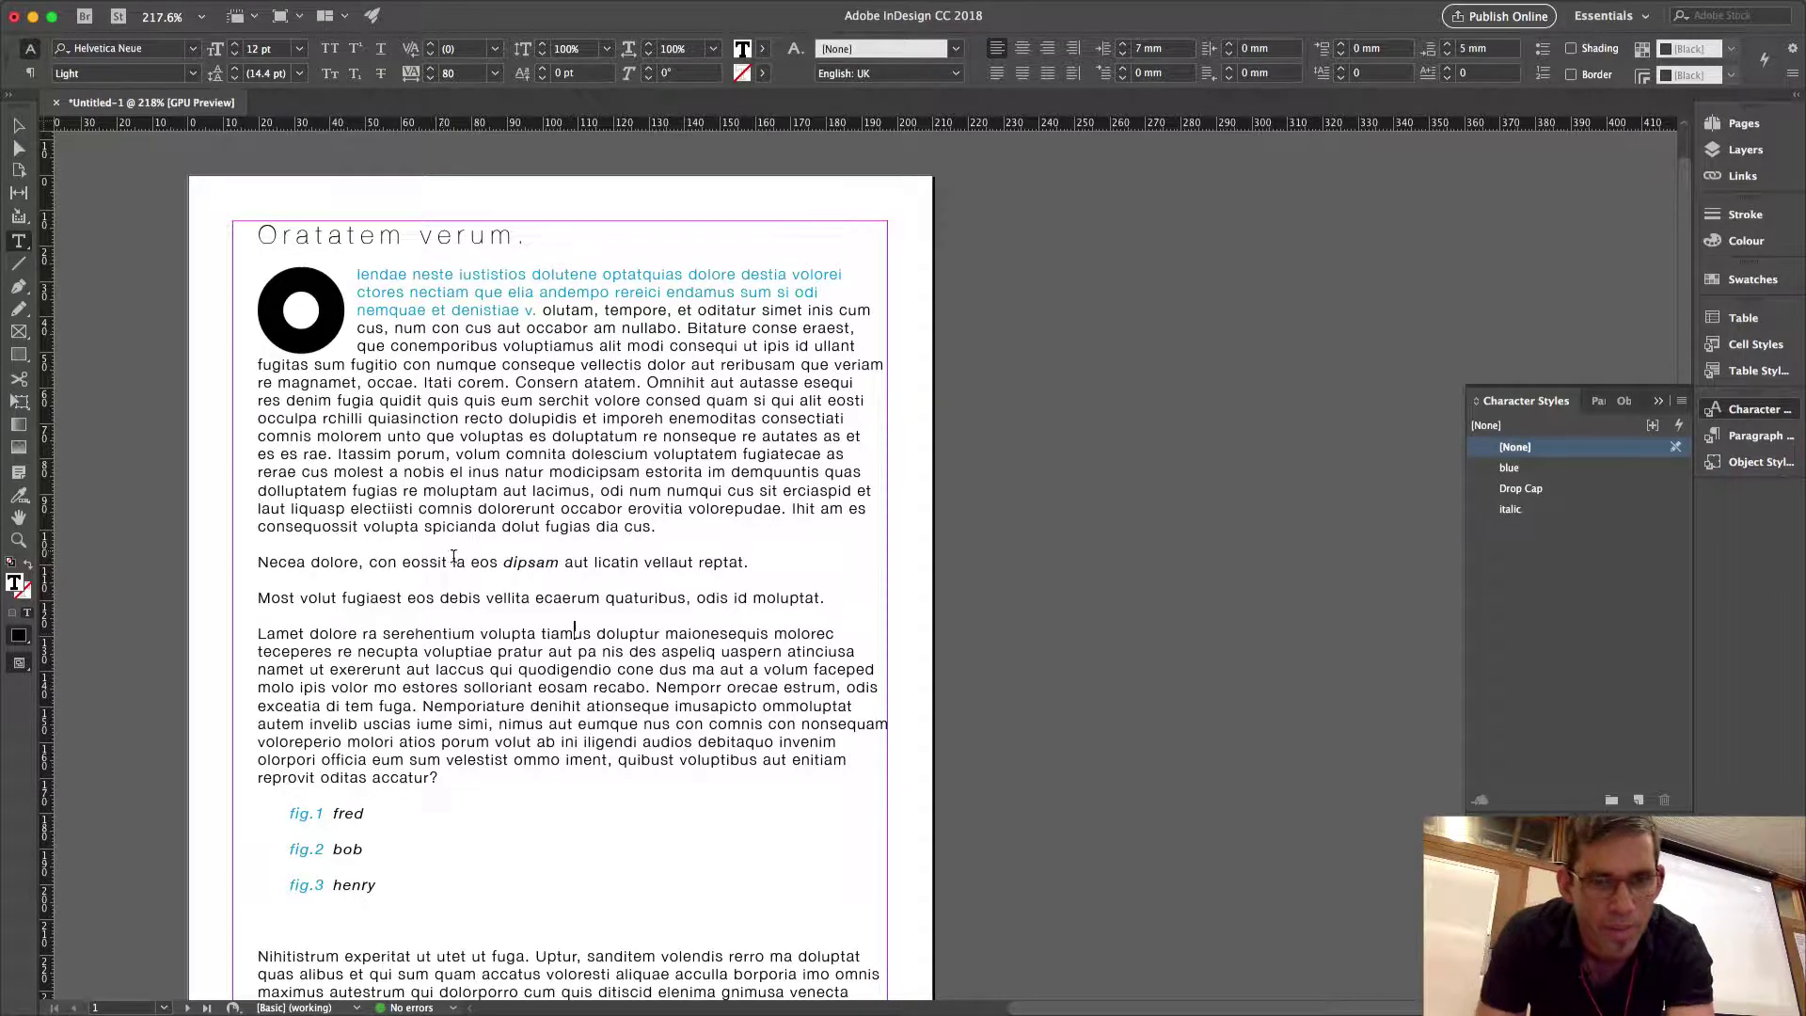
Set the italic character style's colour to magenta C=0 M=100 Y=0 K=0 and check its style settings summary.
scroll(475, 564, "up", 10)
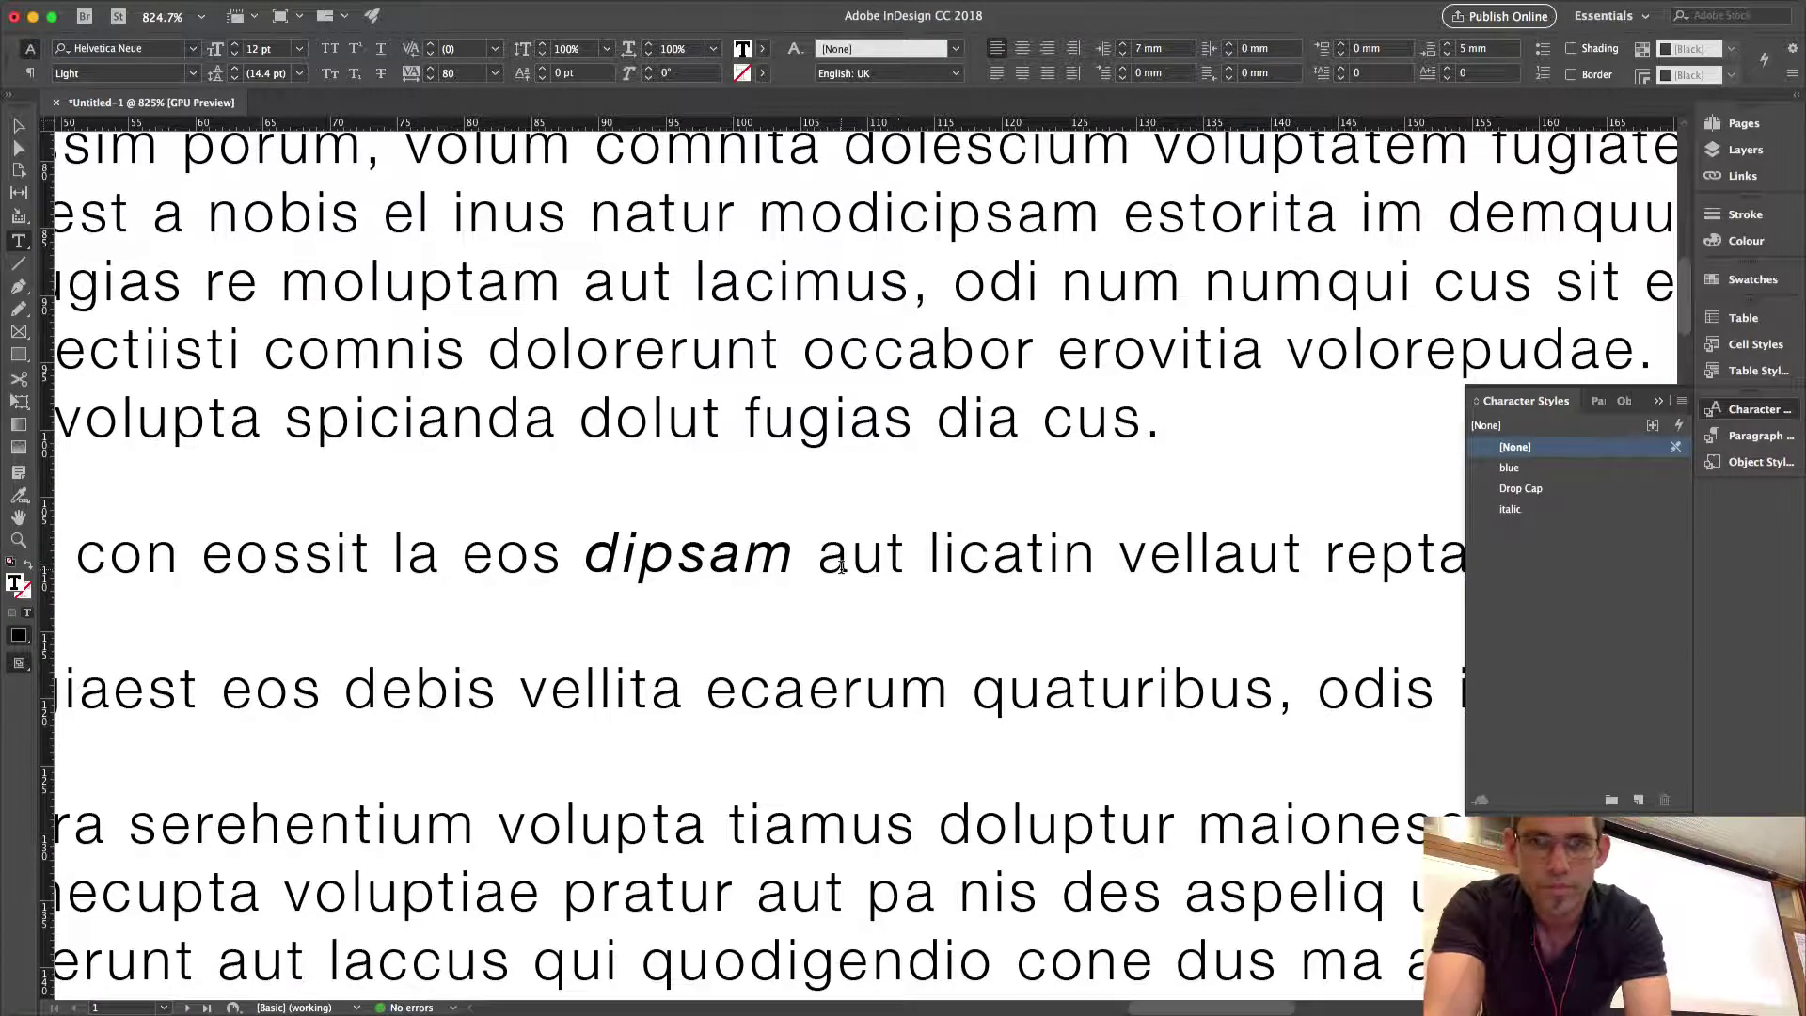
scroll(870, 555, "right", 1)
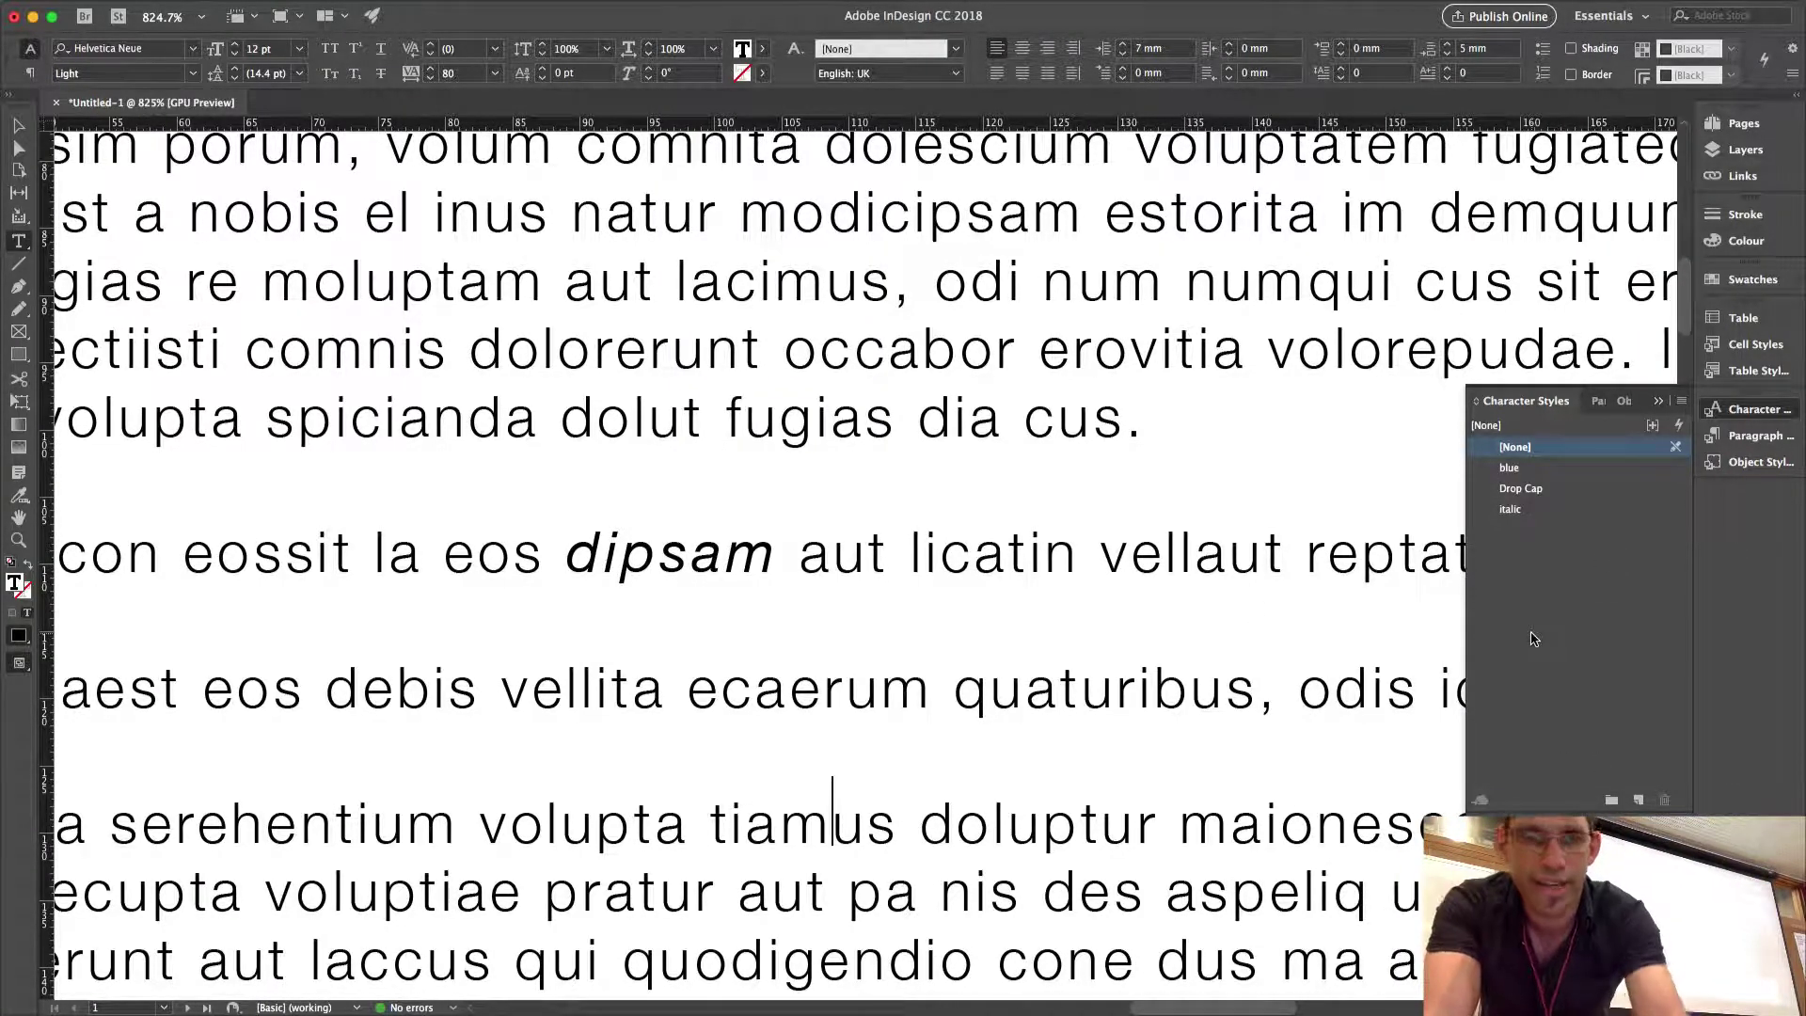
left_click(1598, 509)
double_click(1598, 510)
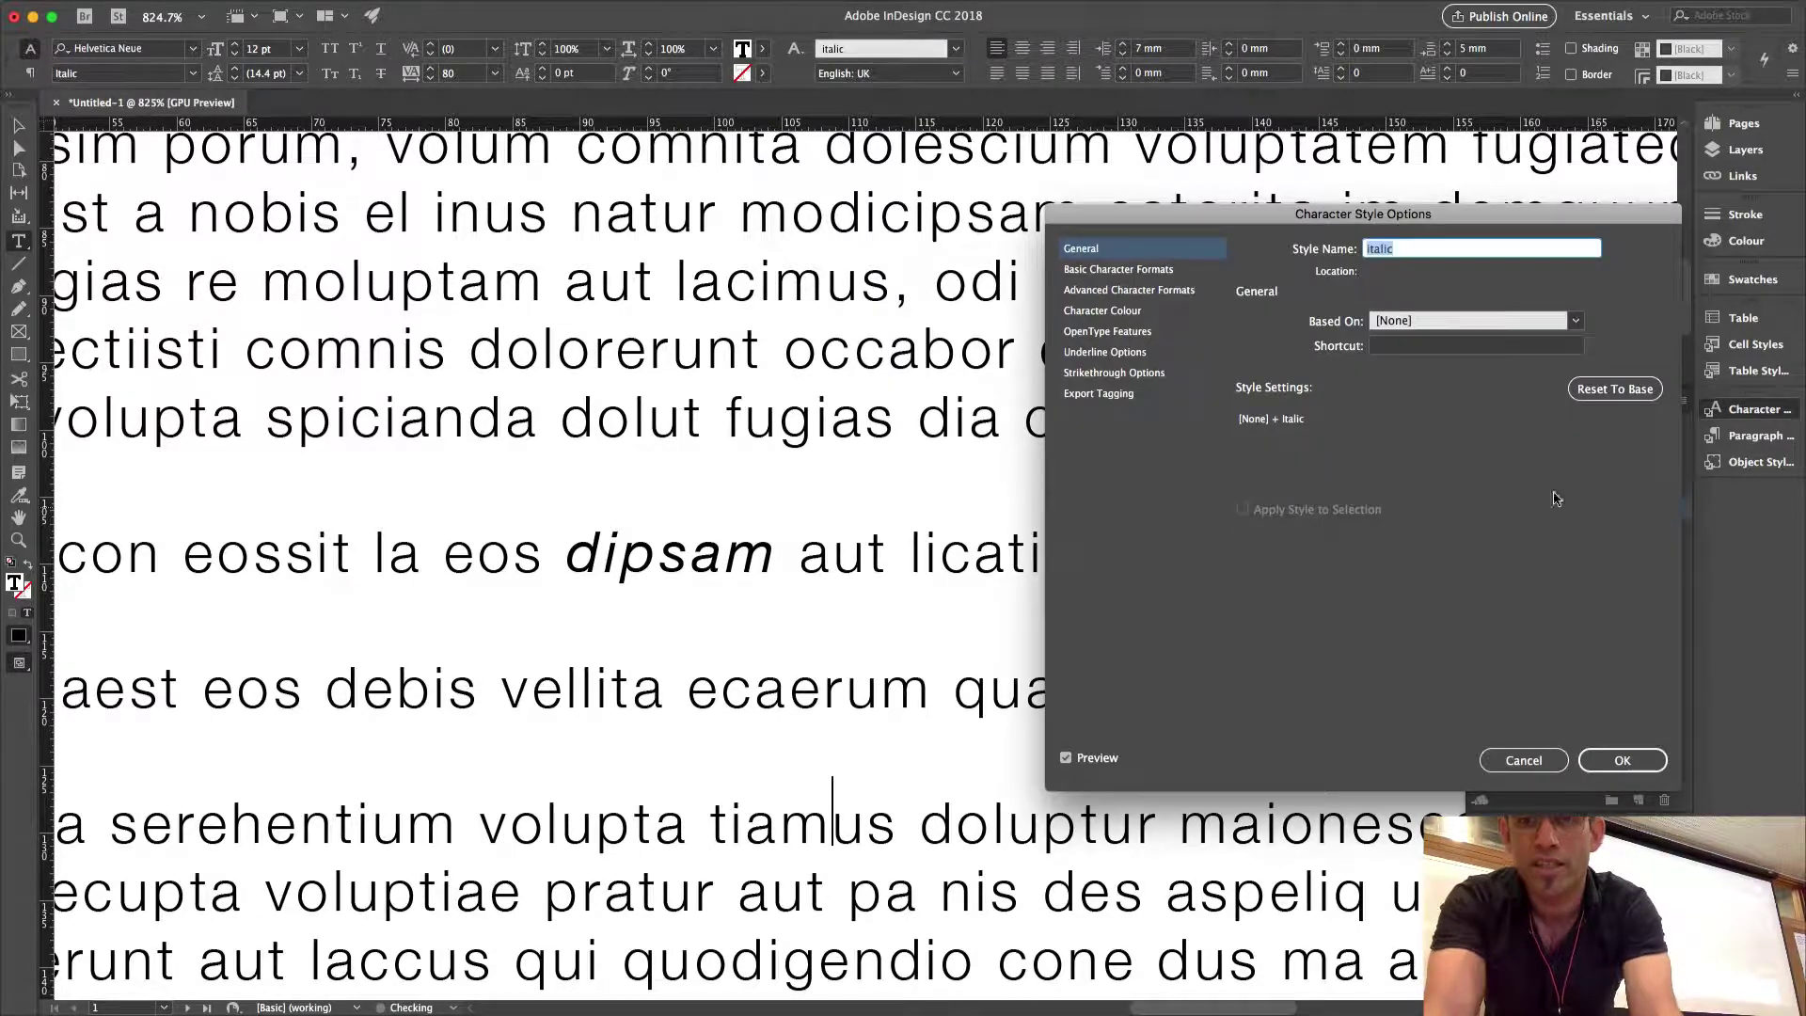
left_click(1097, 313)
left_click(1423, 434)
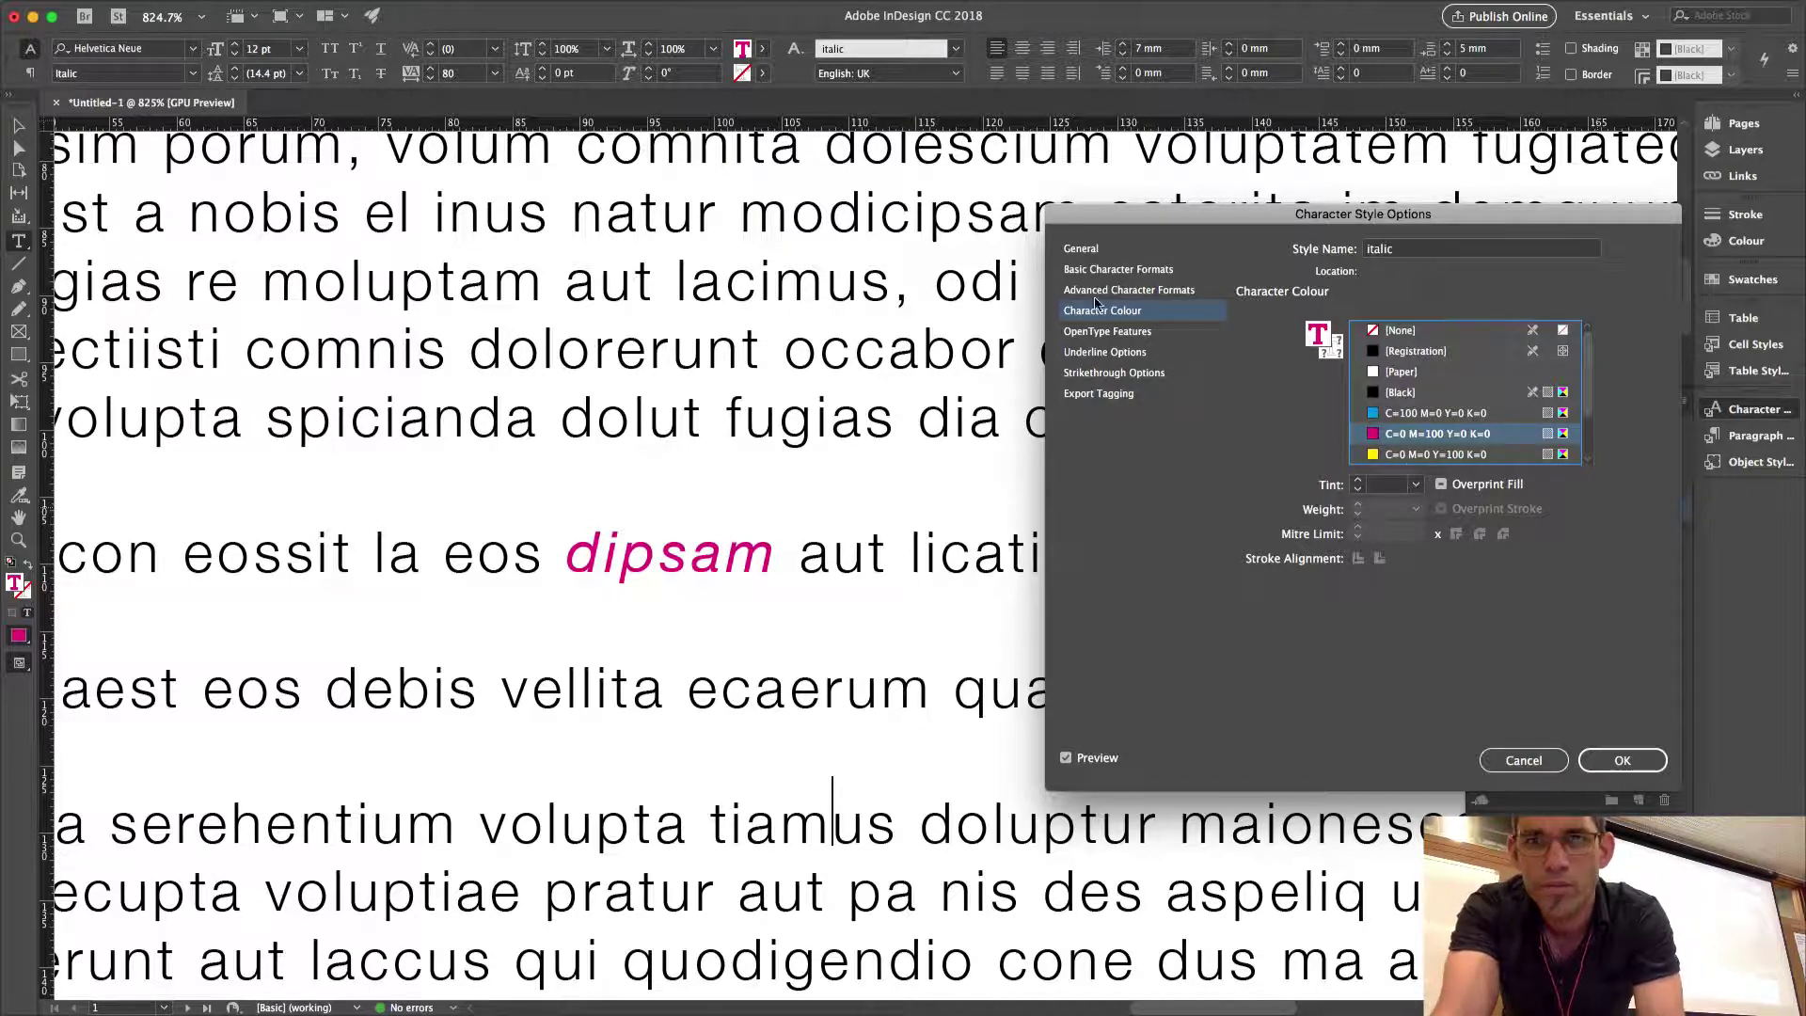
left_click(1099, 249)
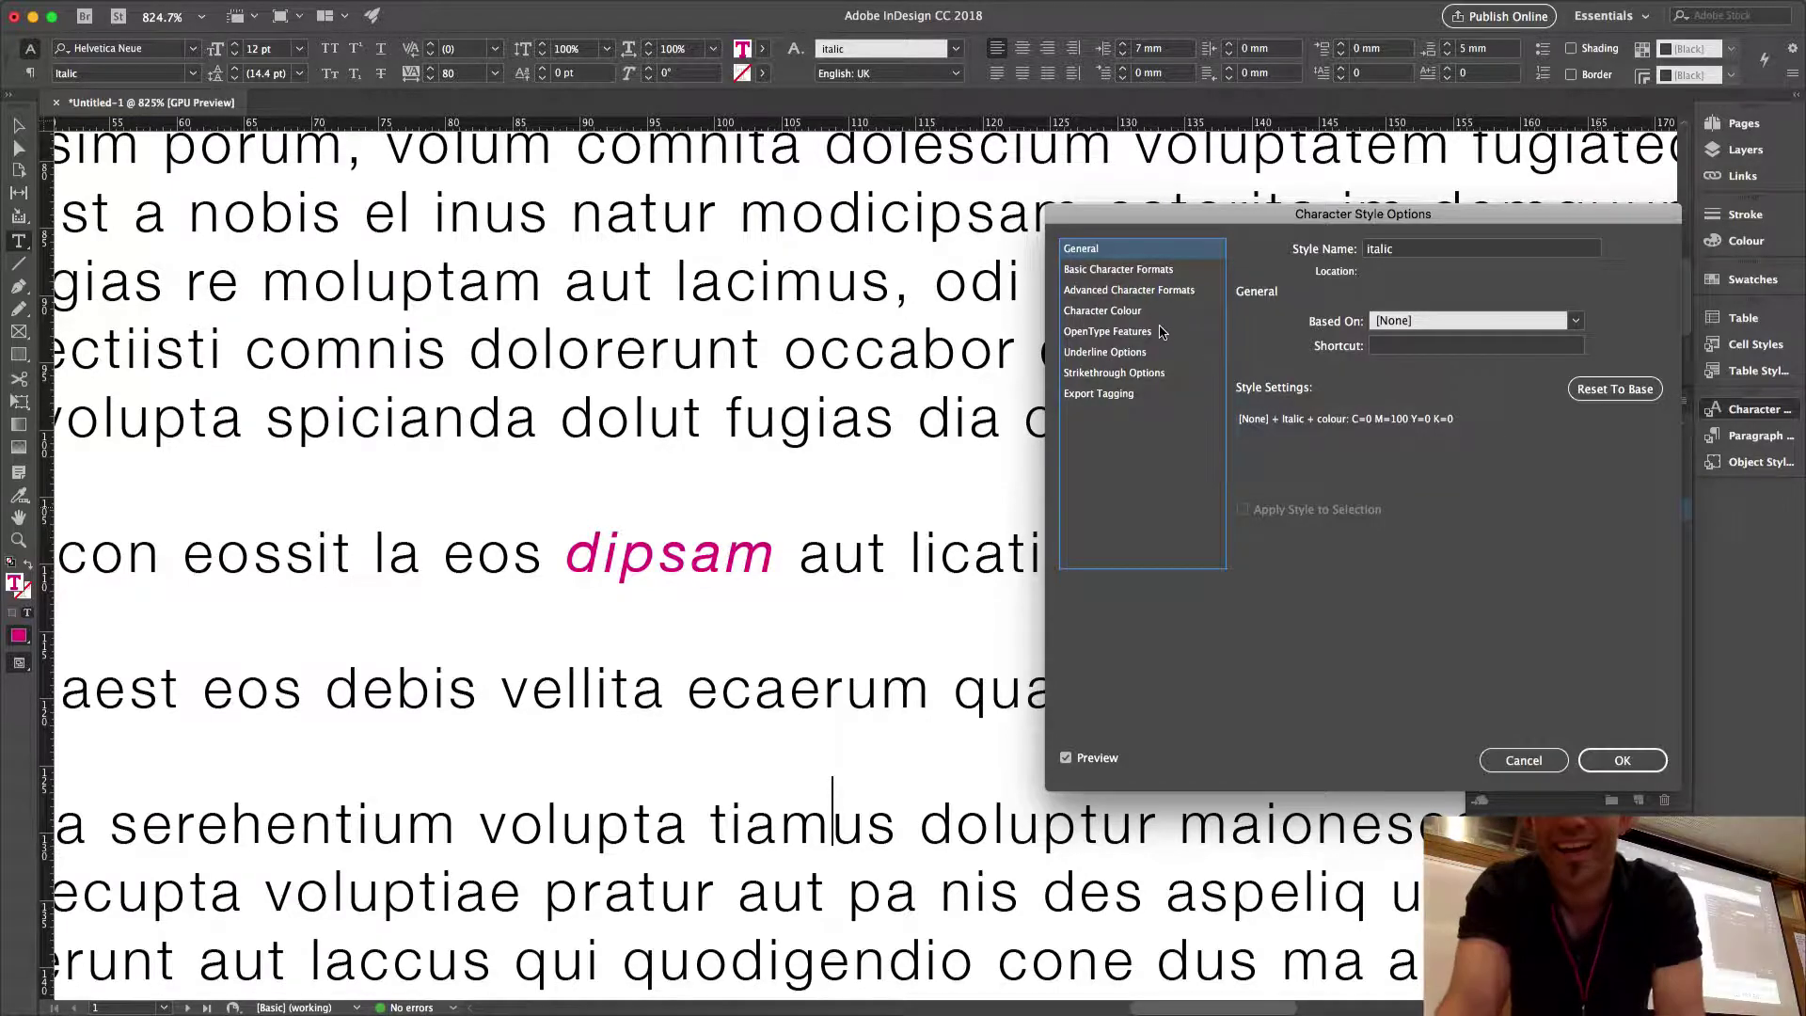
Try cyan, magenta and [None] as the italic character style's colour.
left_click(1112, 314)
left_click(1429, 414)
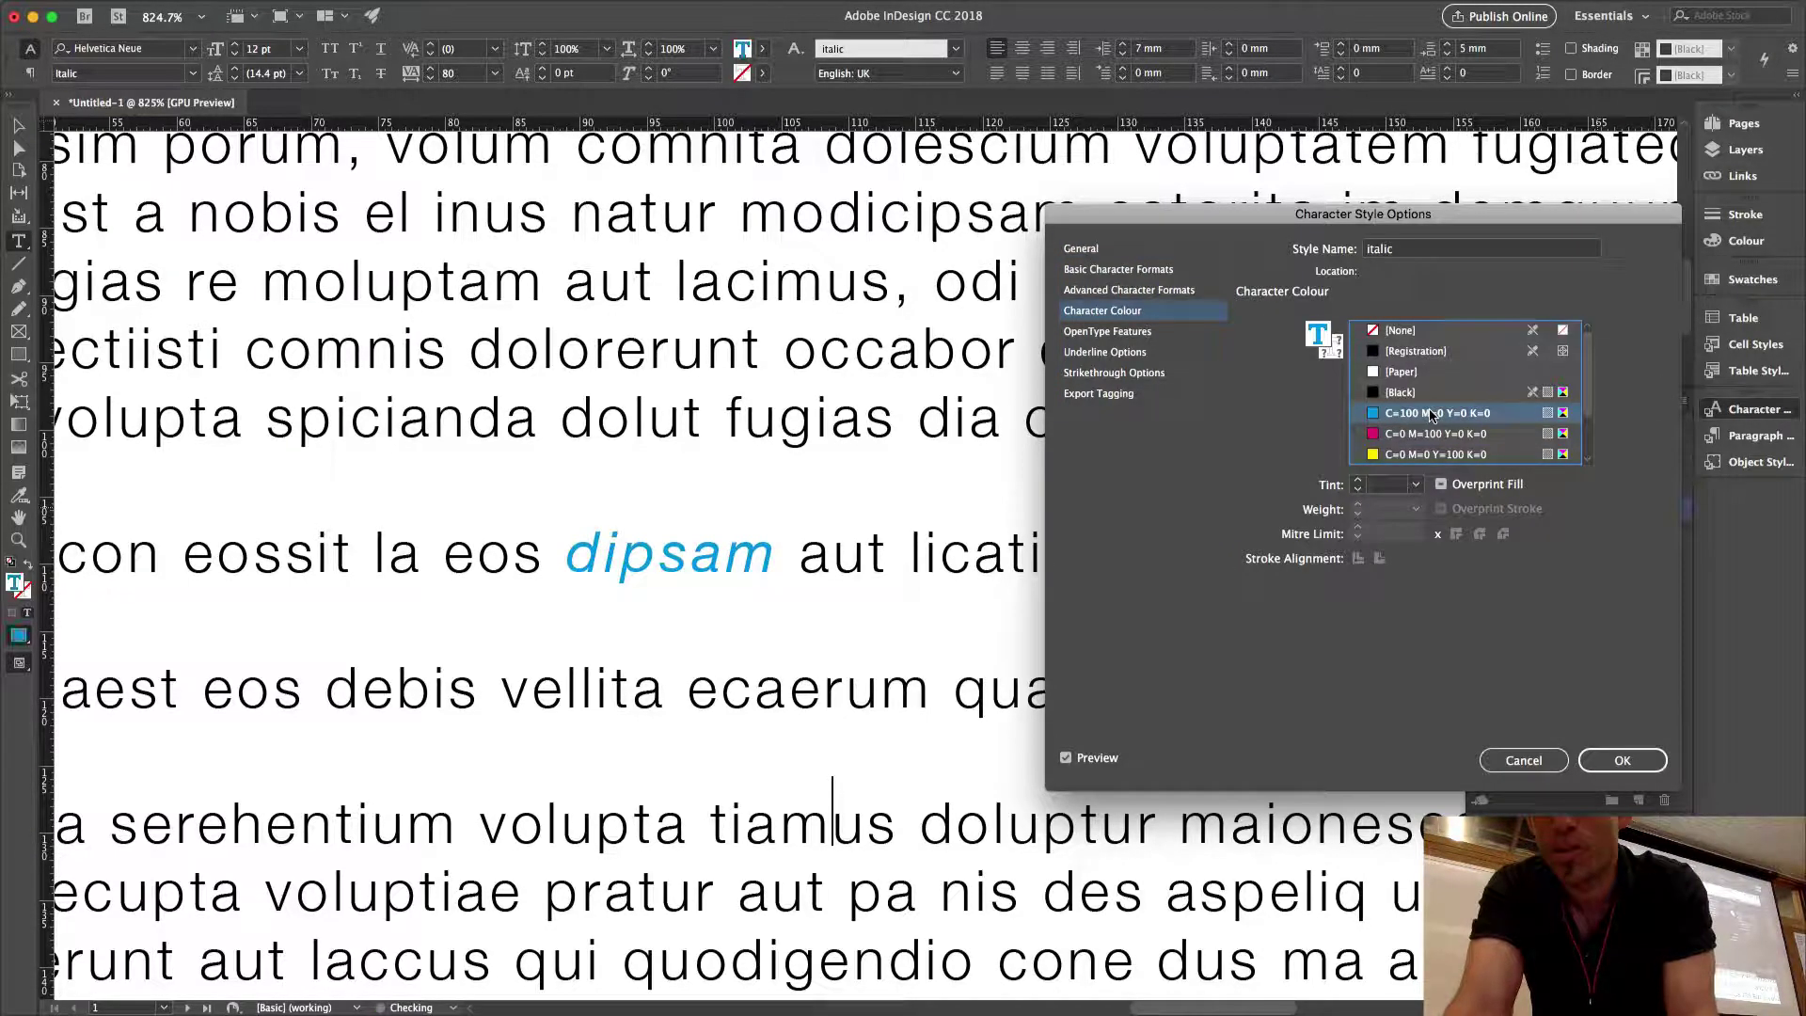
left_click(1437, 433)
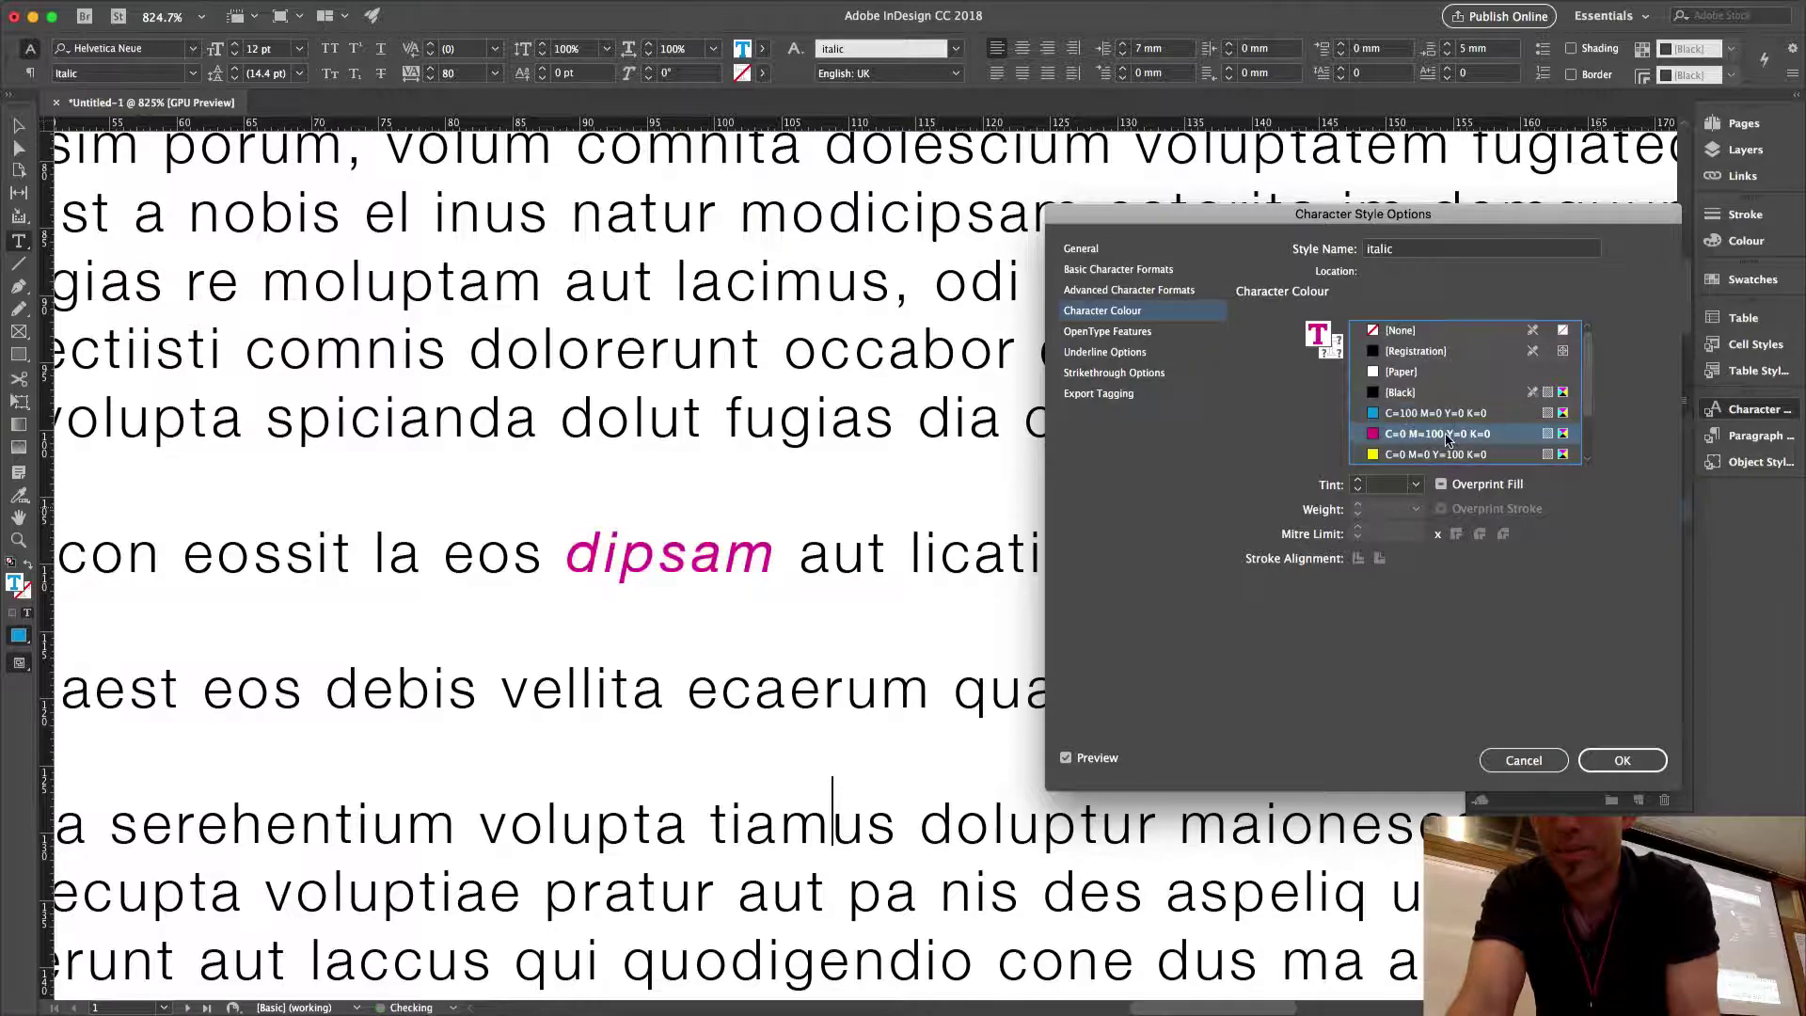
key("BackSpace")
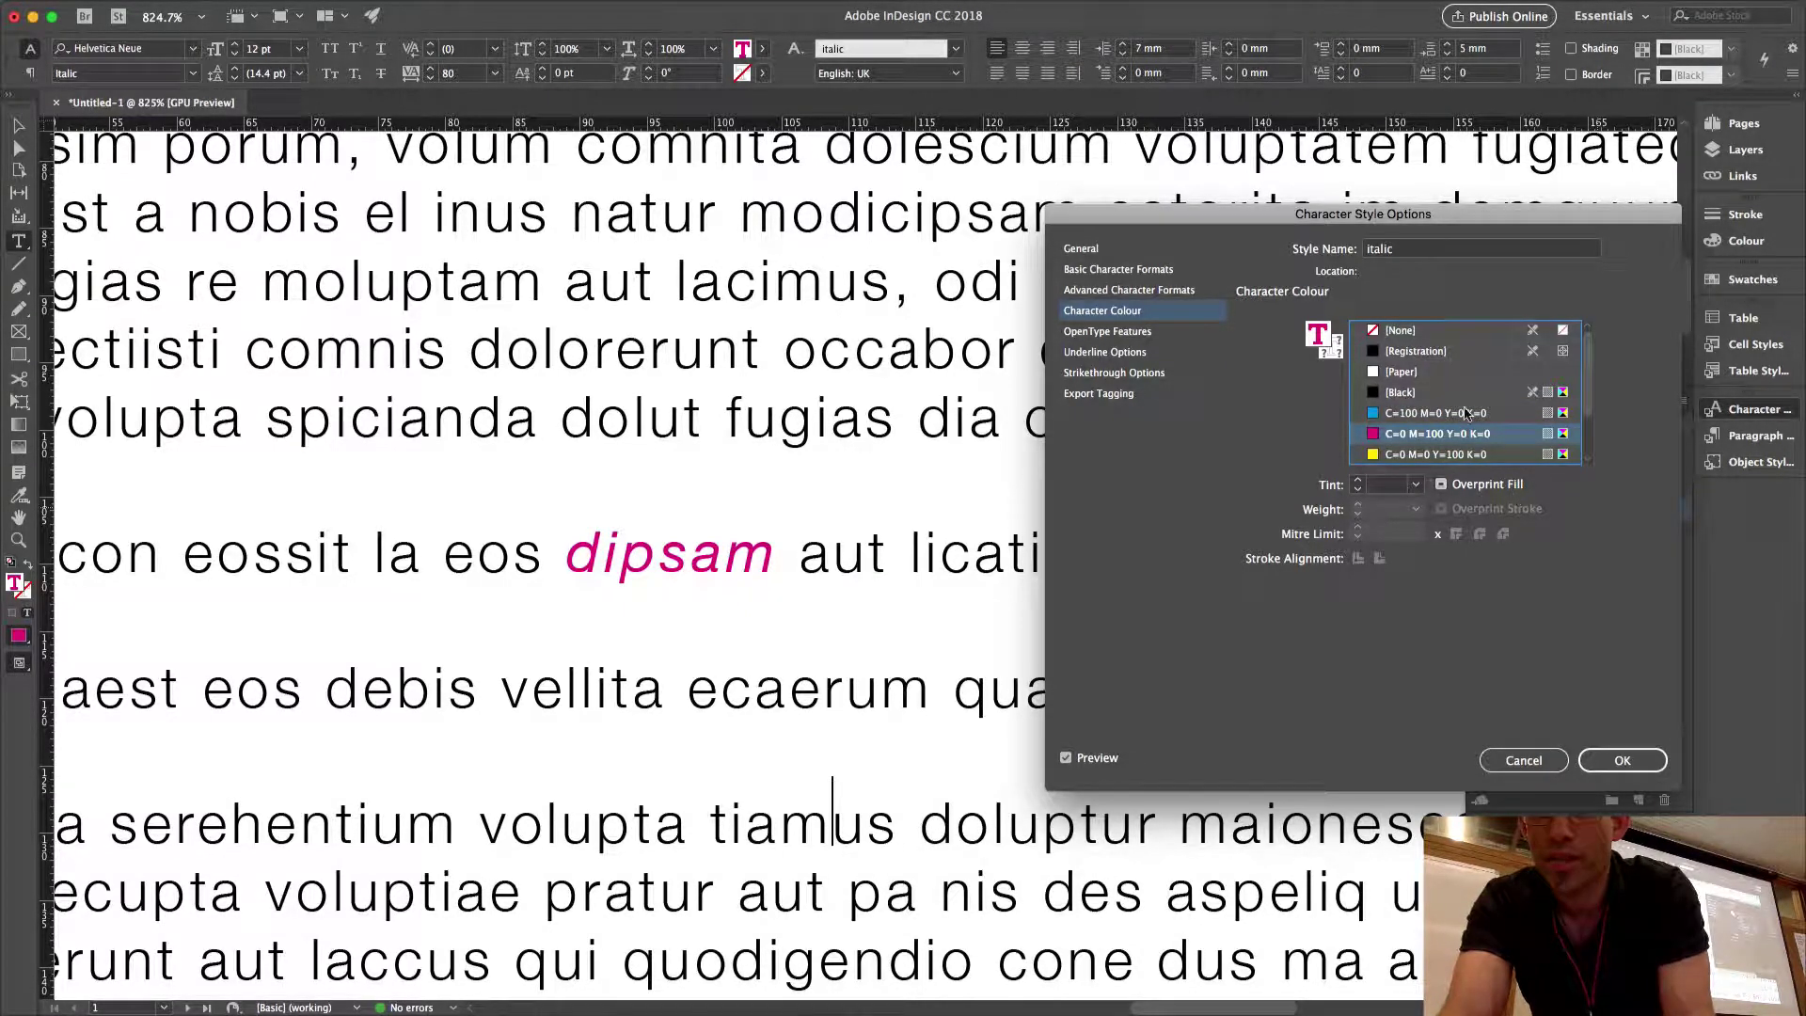
left_click(1393, 333)
Reset the italic character style to its base and set only its font style to Italic.
left_click(1091, 249)
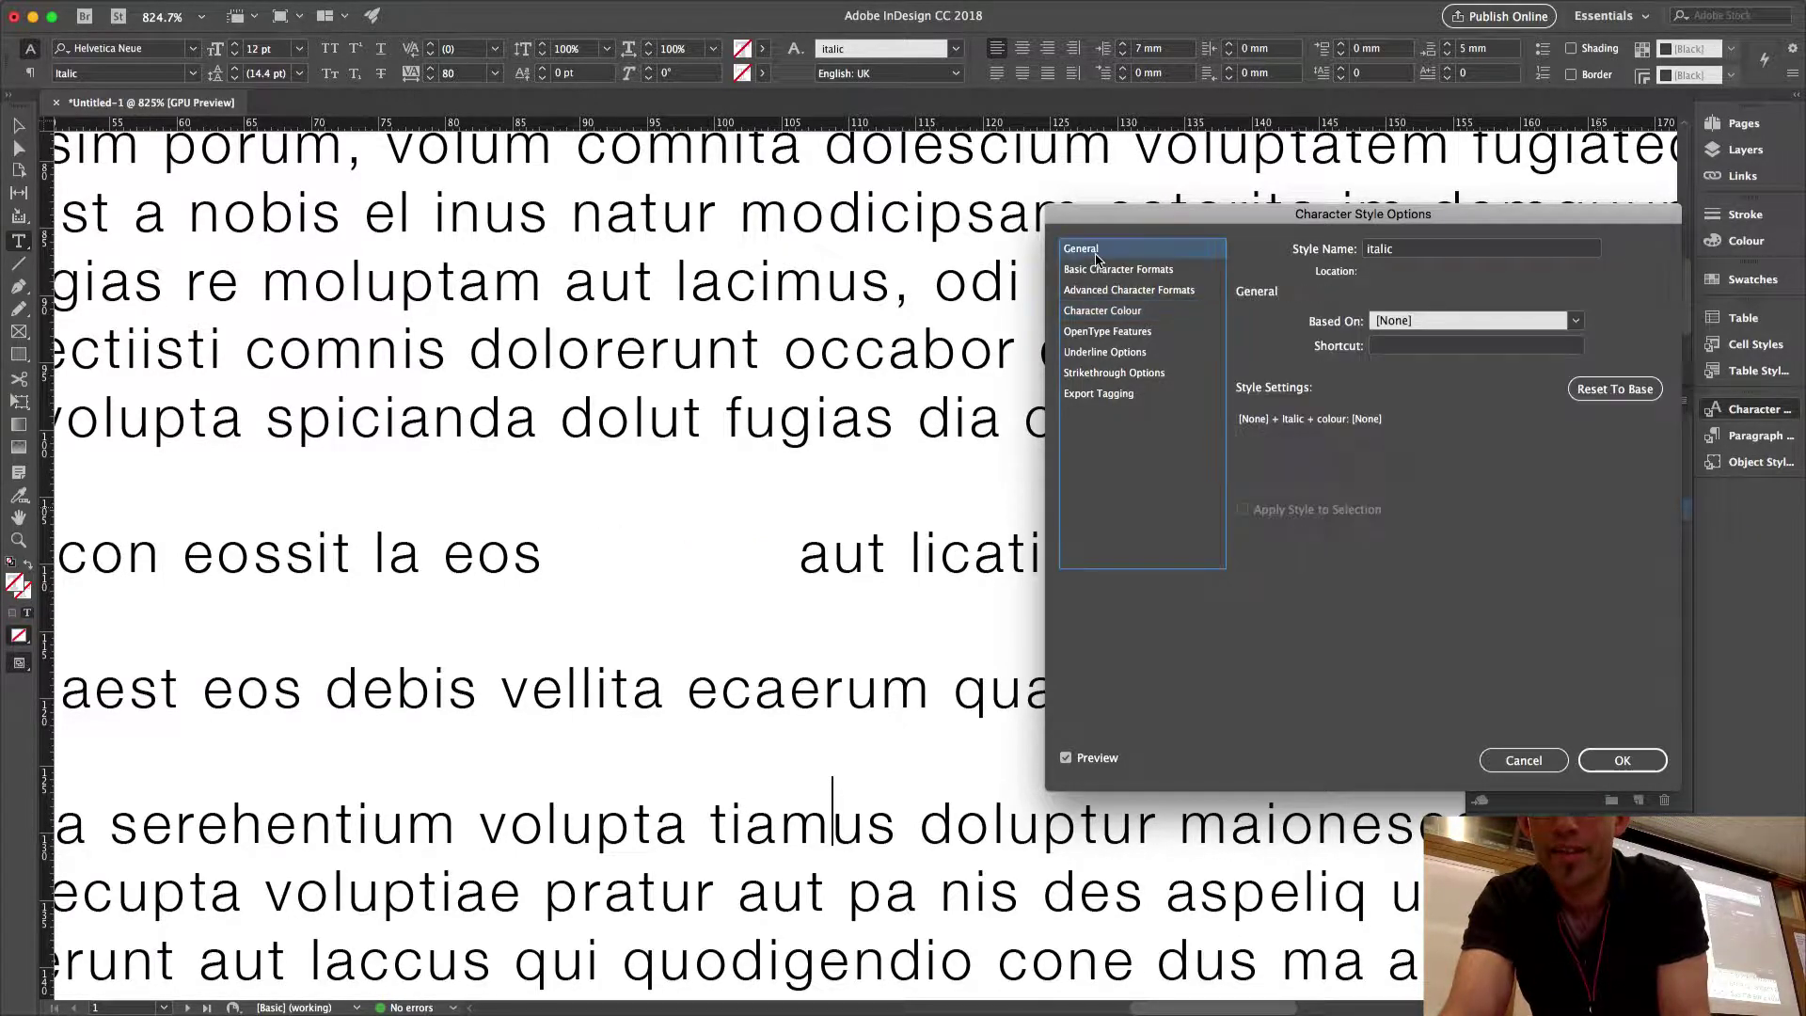
left_click(1641, 391)
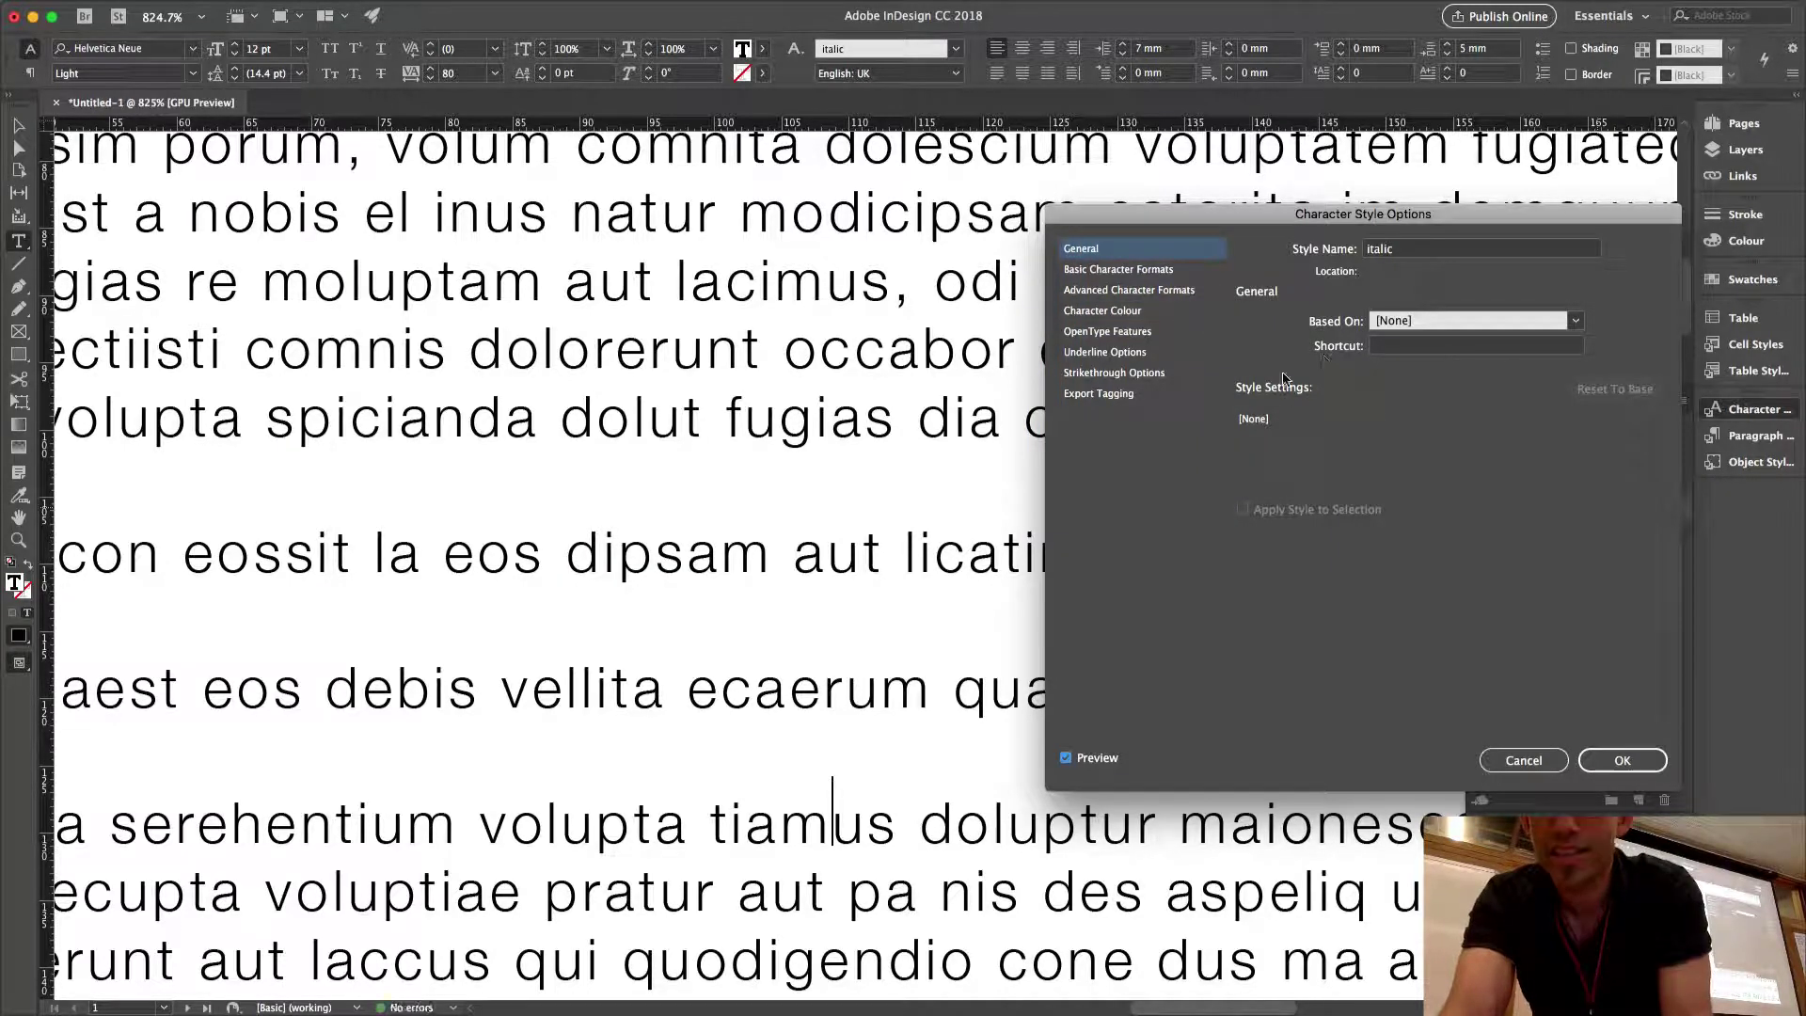
left_click(1112, 270)
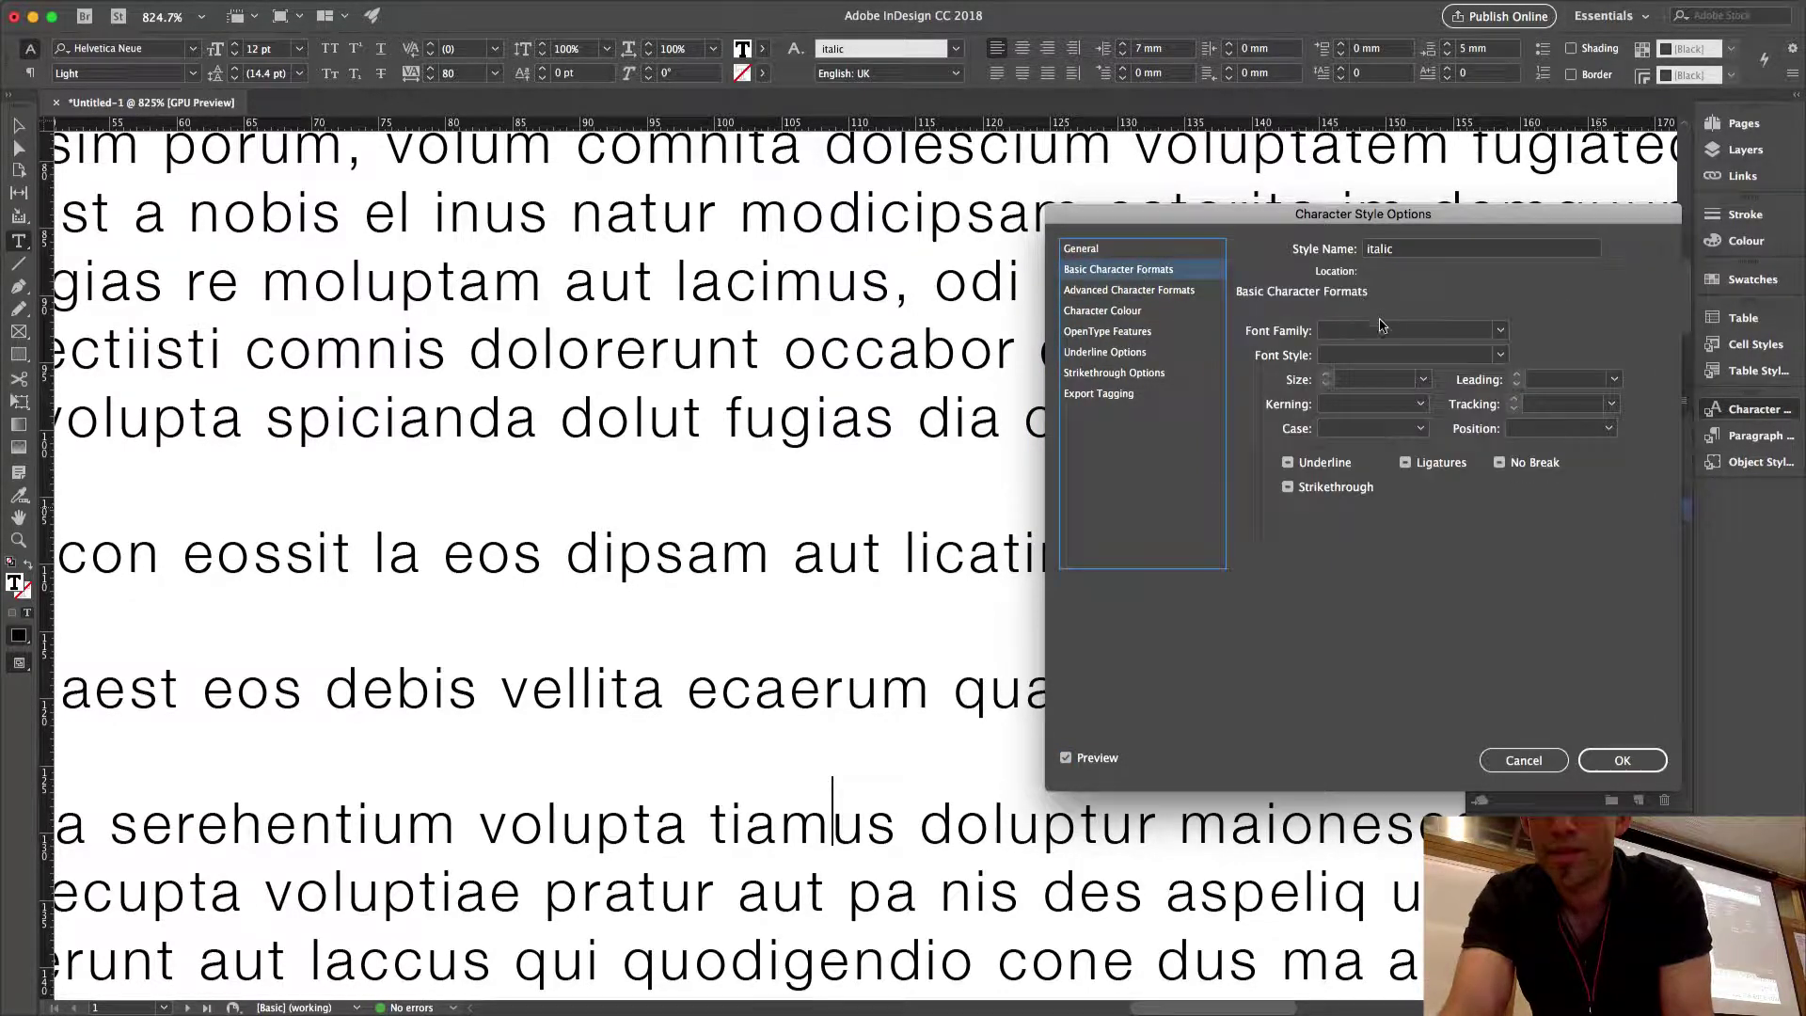
left_click(1500, 355)
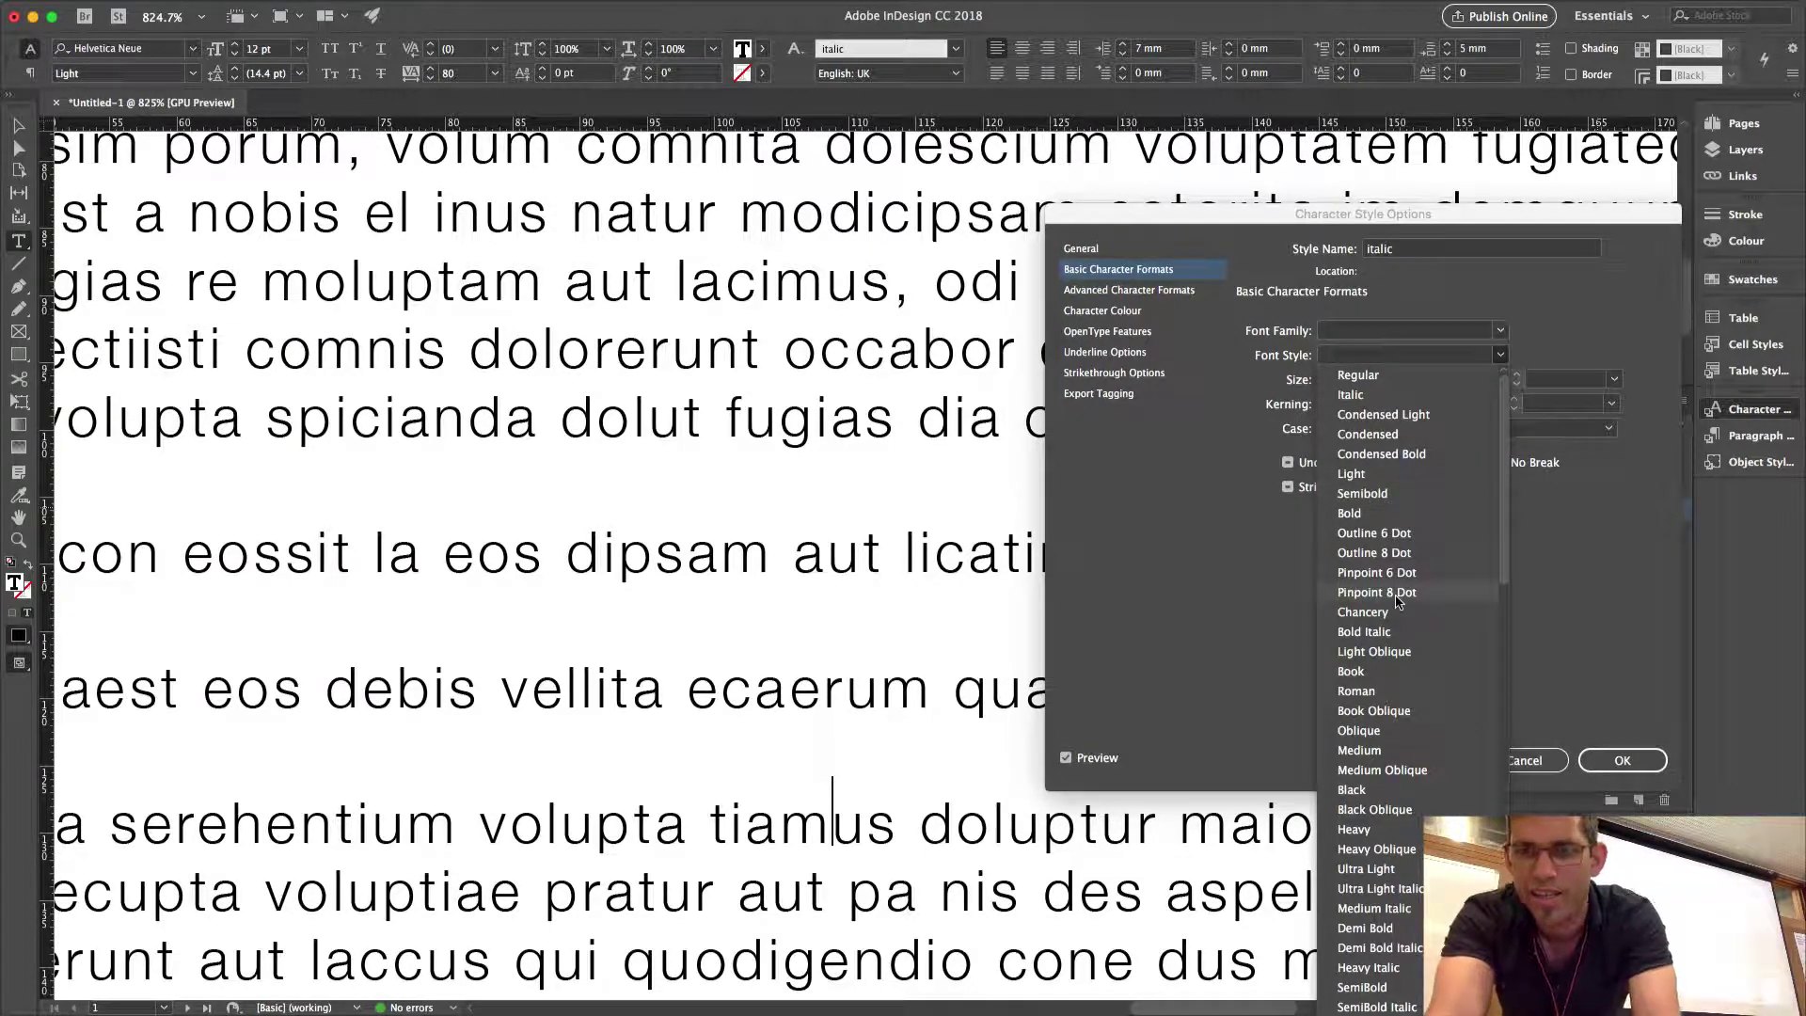
scroll(1372, 912, "down", 3)
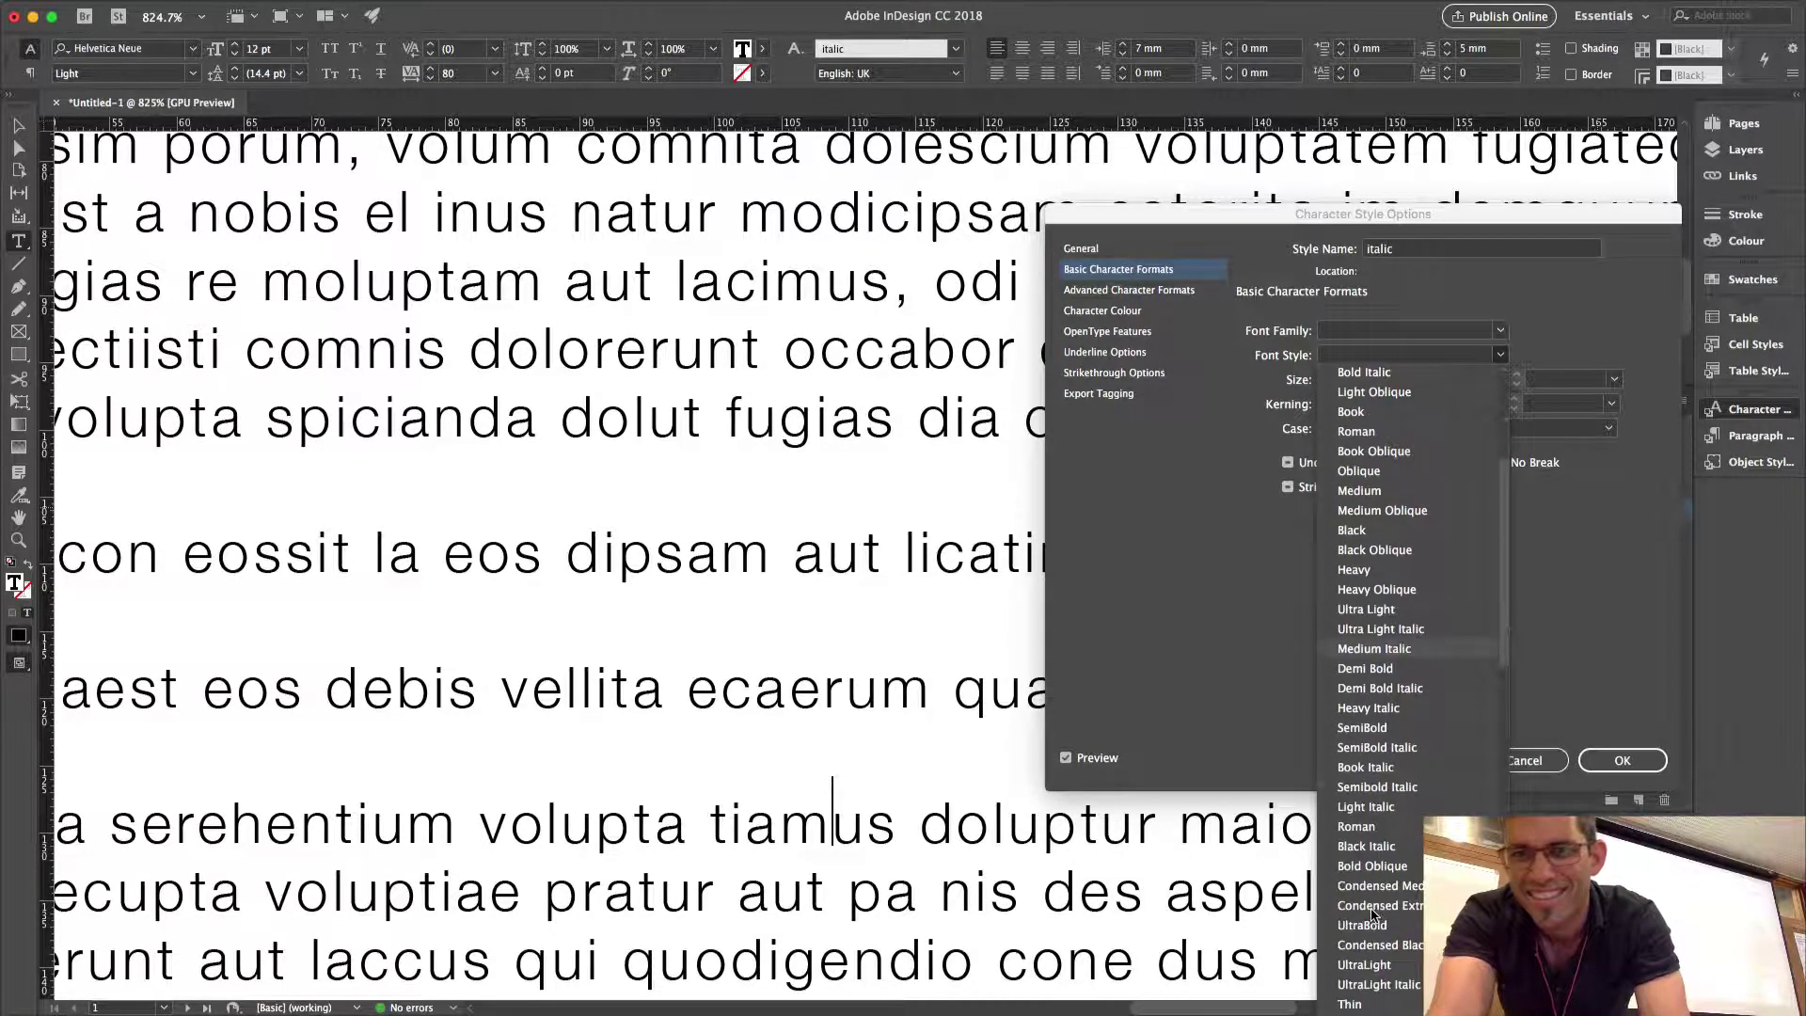
scroll(1326, 442, "up", 3)
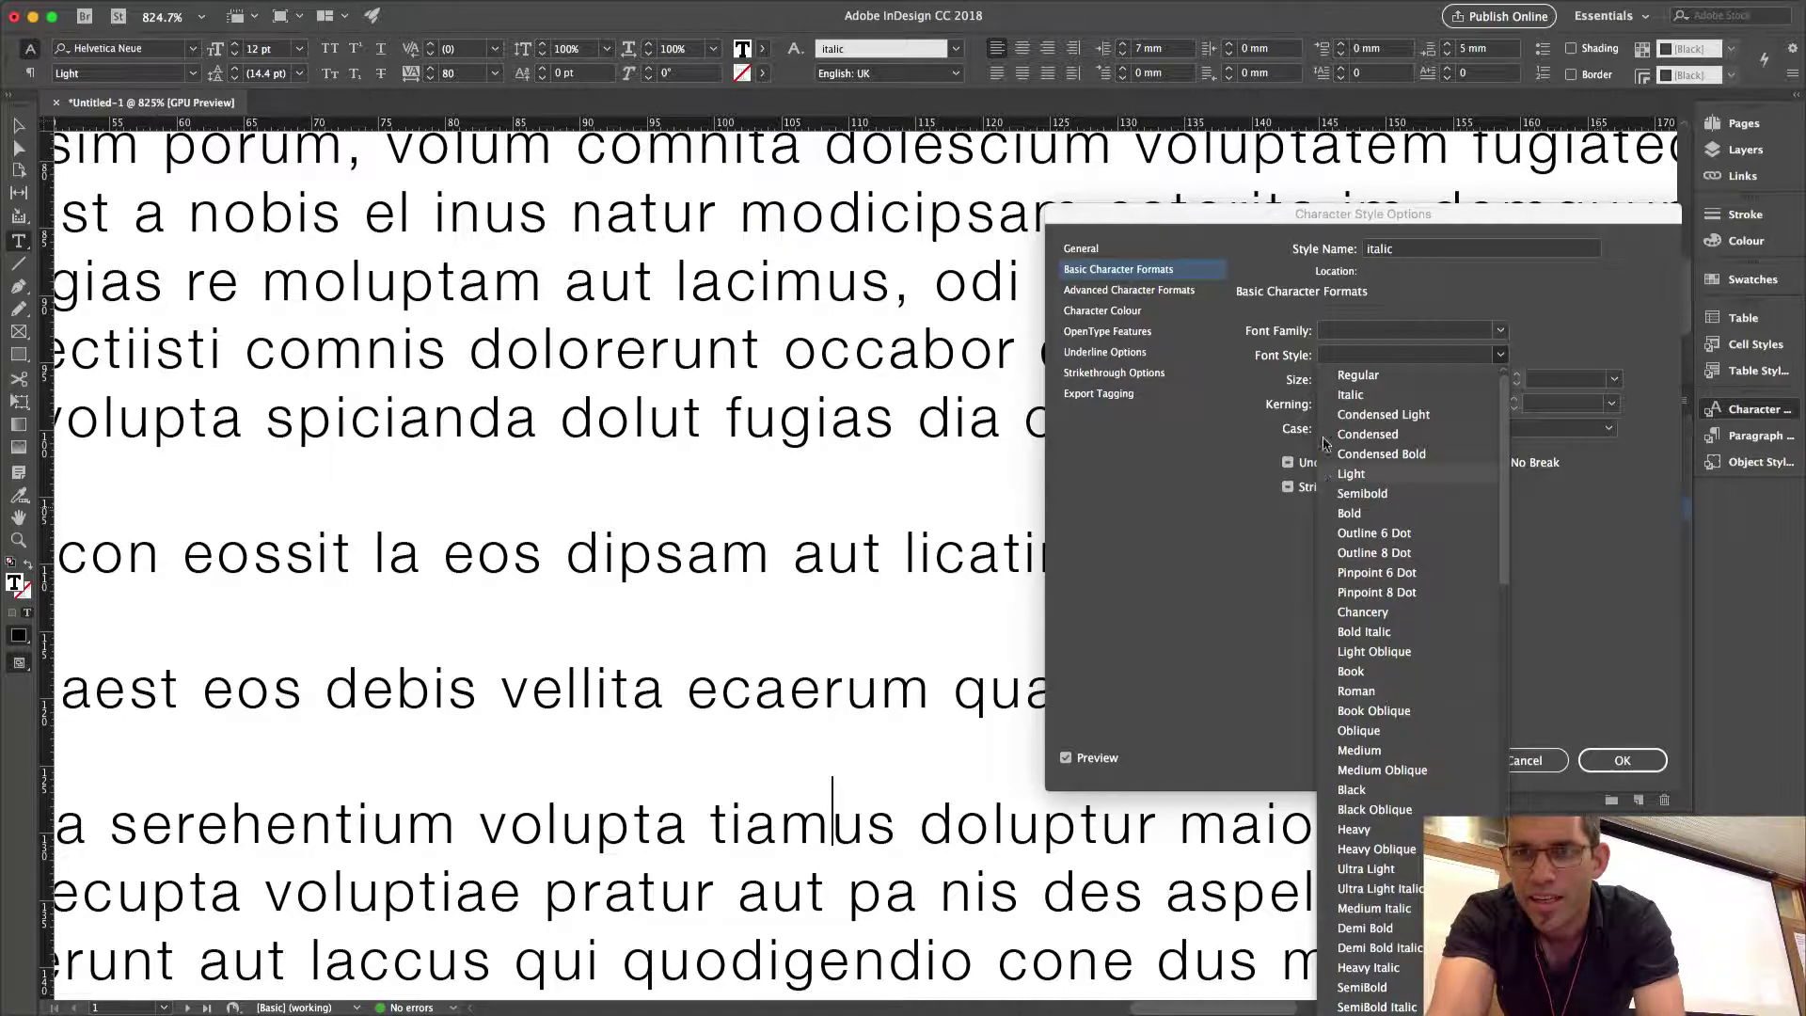
left_click(1351, 394)
left_click(1622, 760)
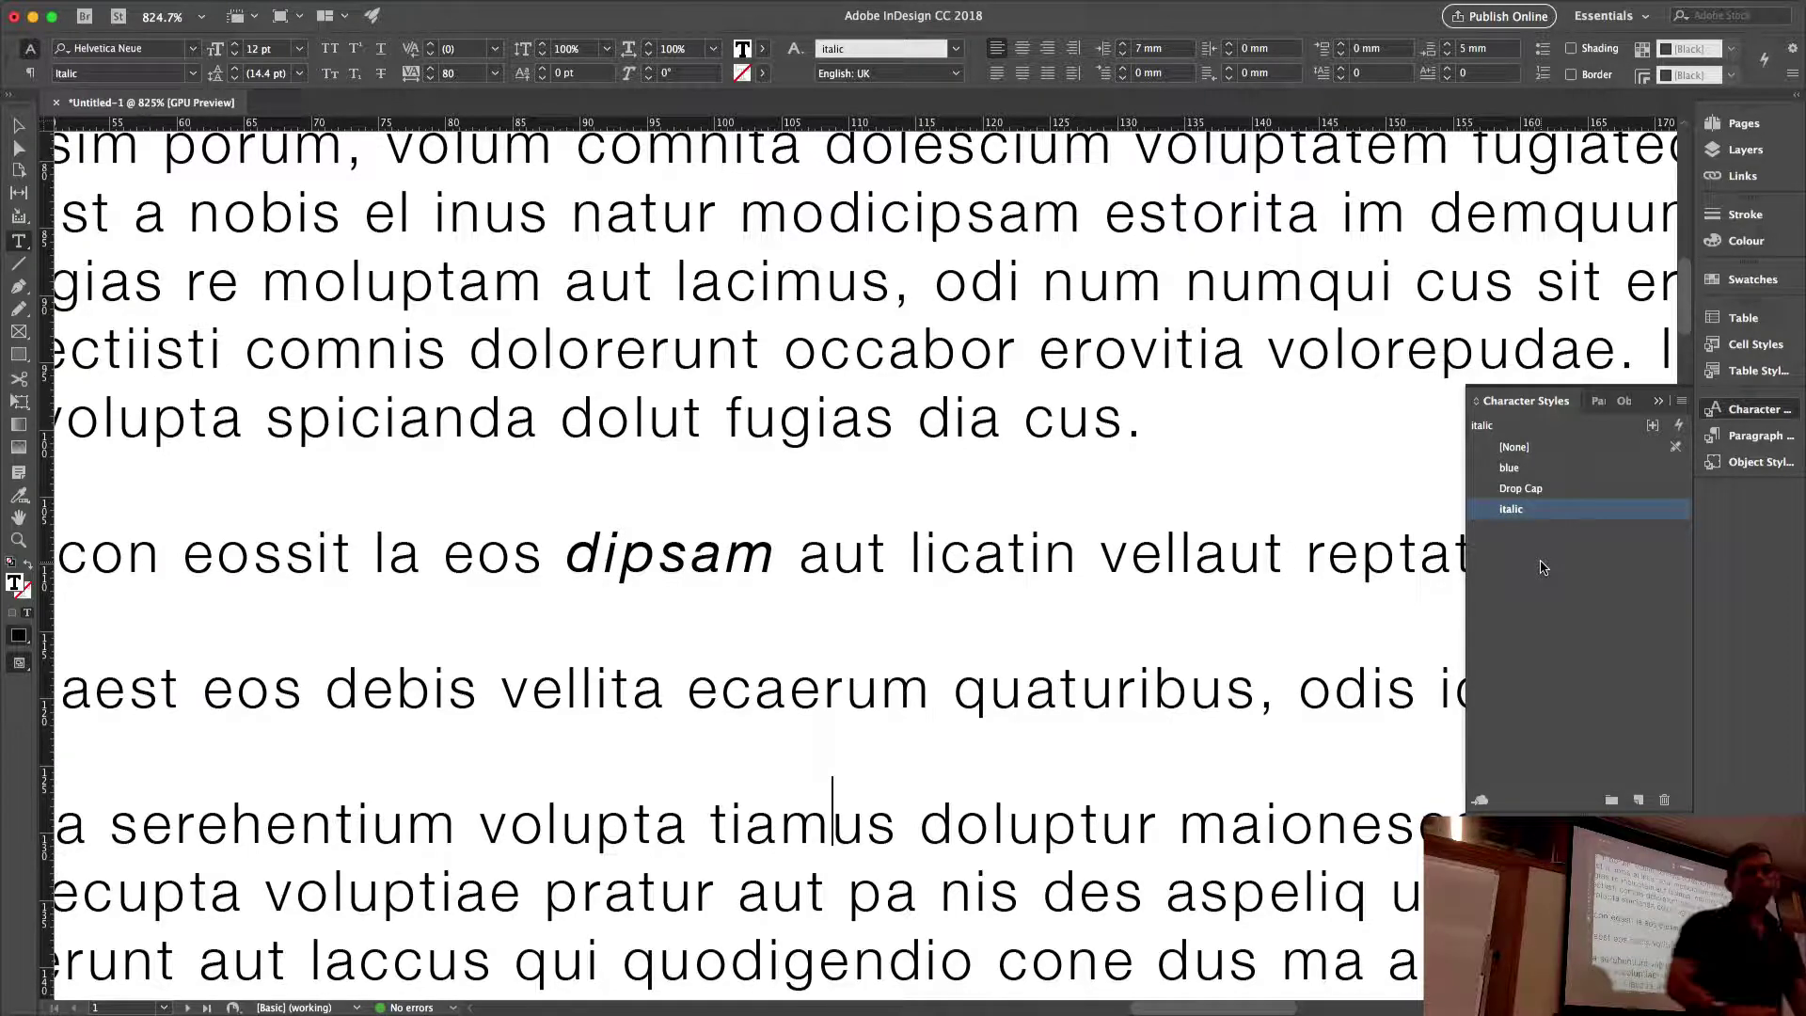
Apply the italic character style to the whole last paragraph on page 2, starting "Utem sum sam".
key("super+minus")
key("super+minus")
key("super+minus")
key("super+minus")
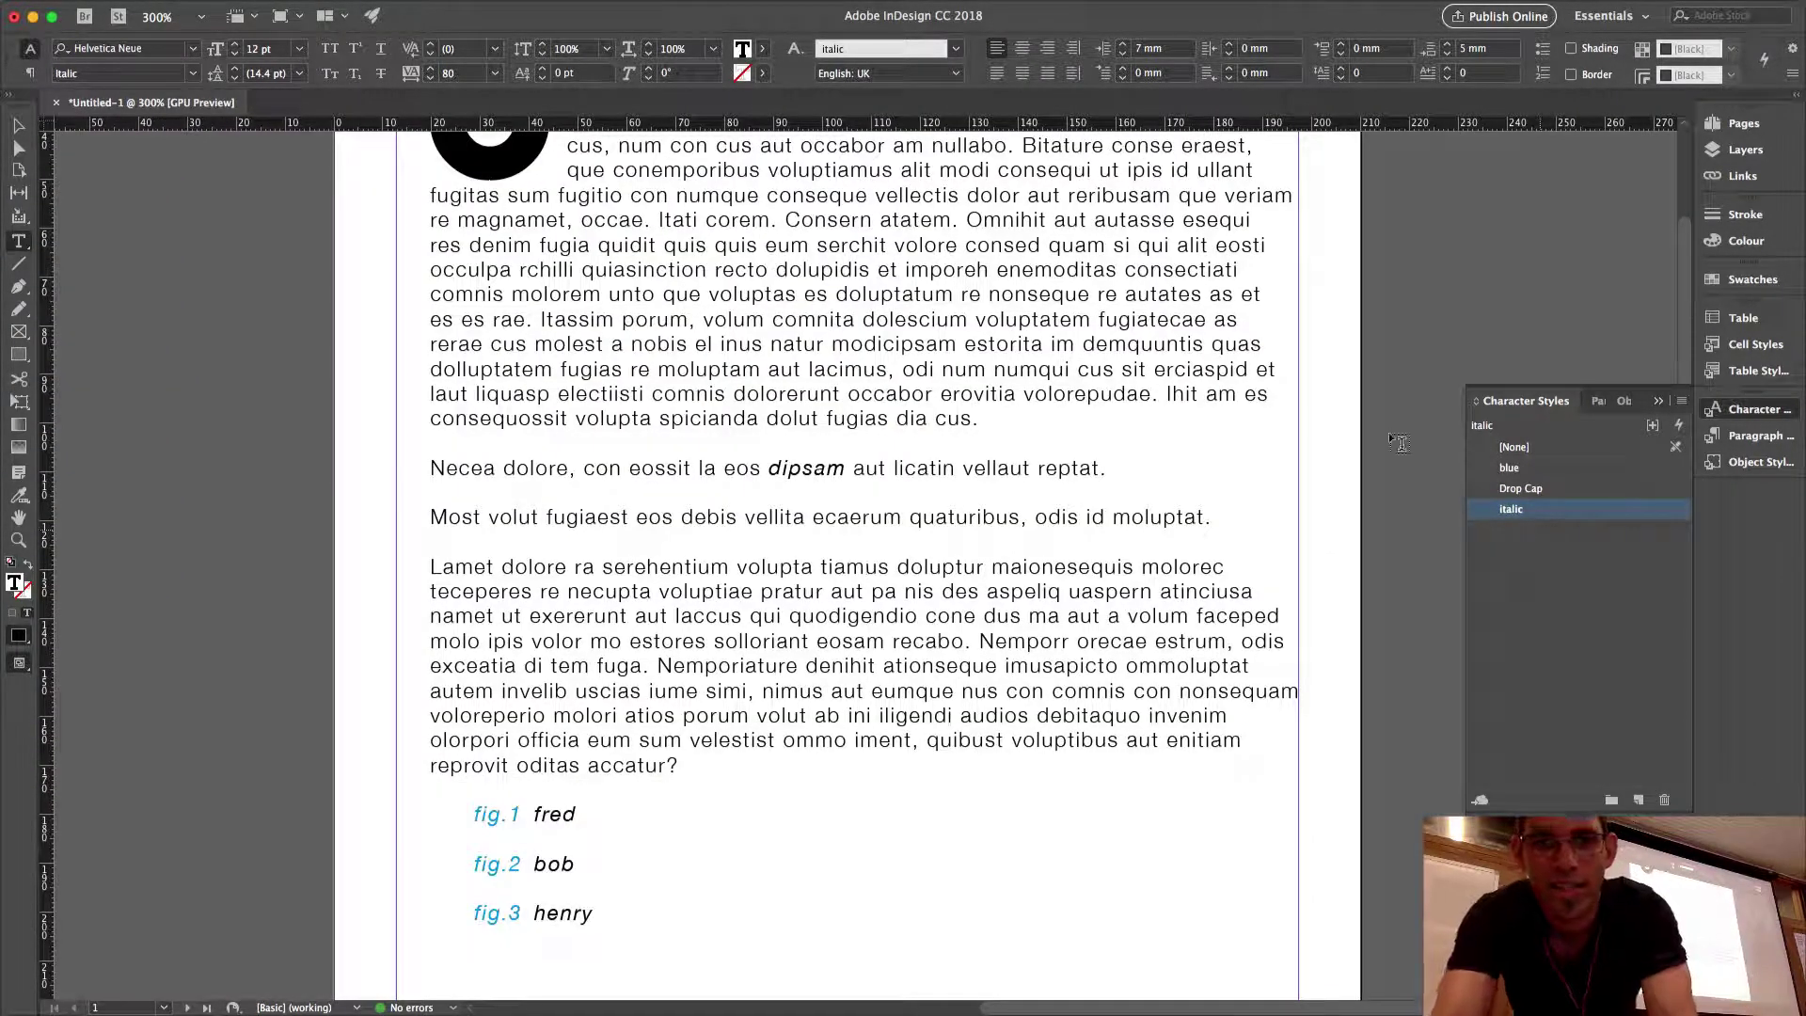
key("shift+Page_Down")
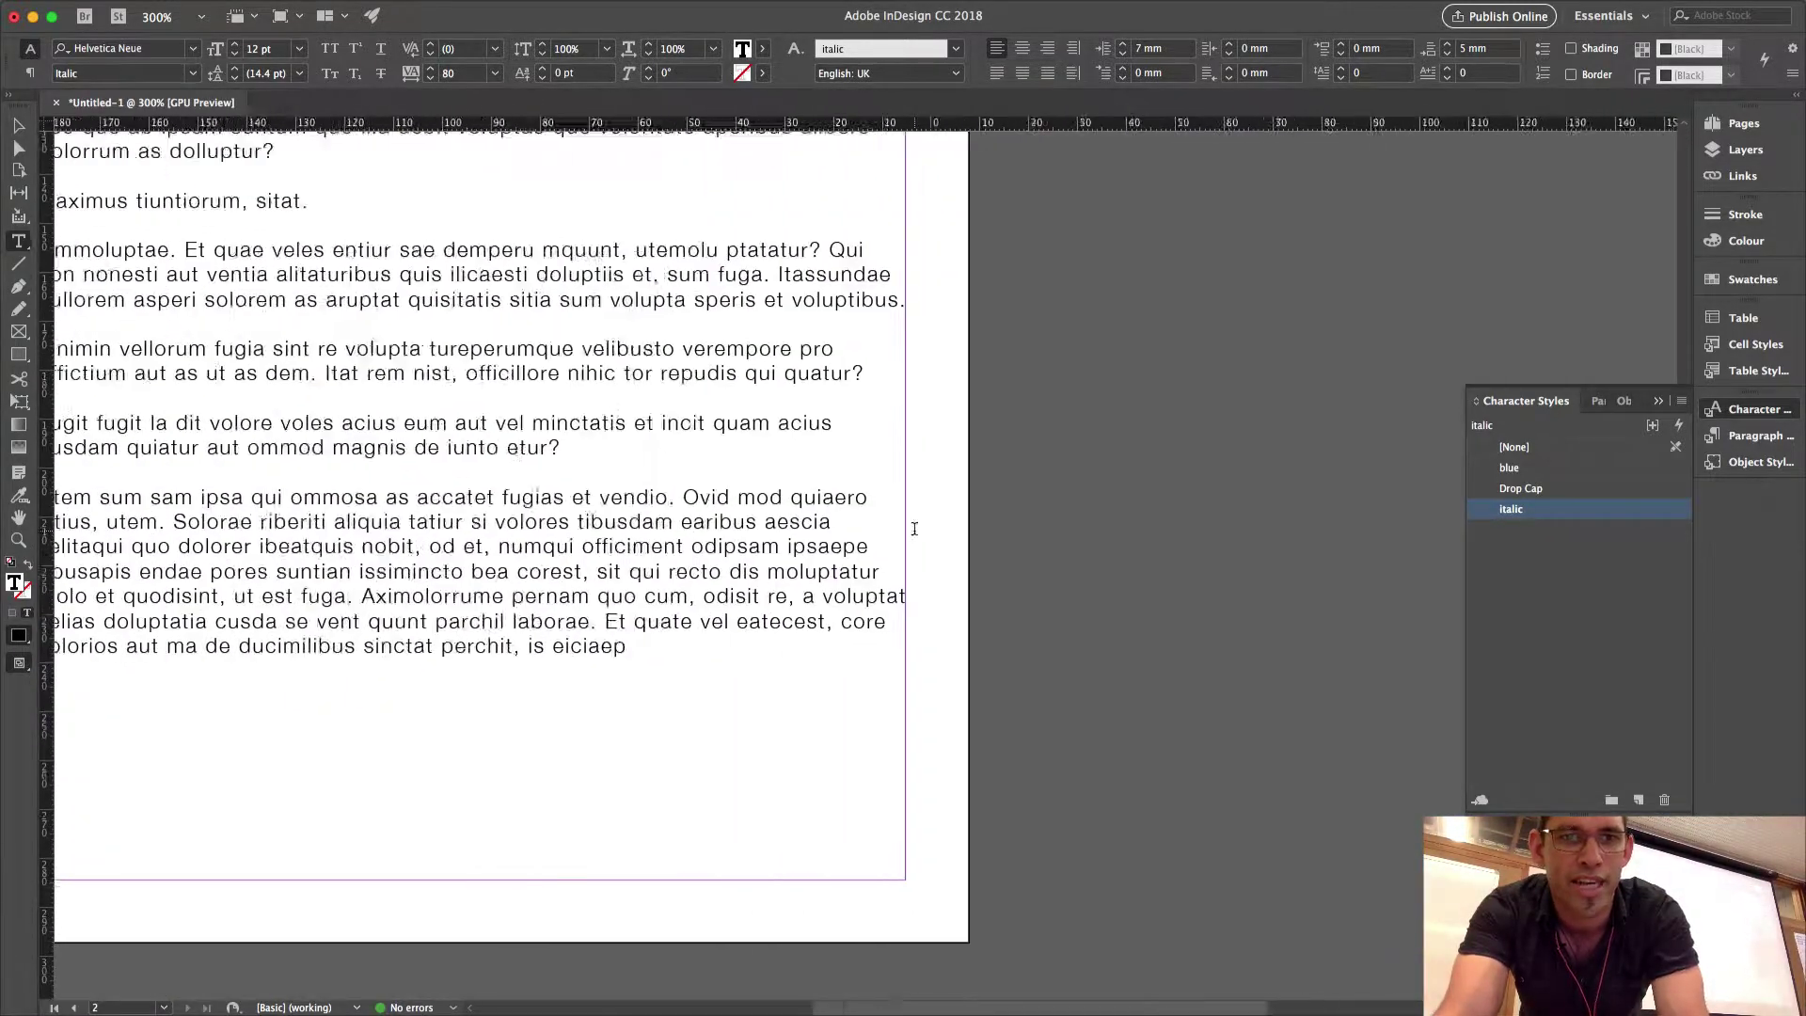
left_click_drag(861, 673, 247, 514)
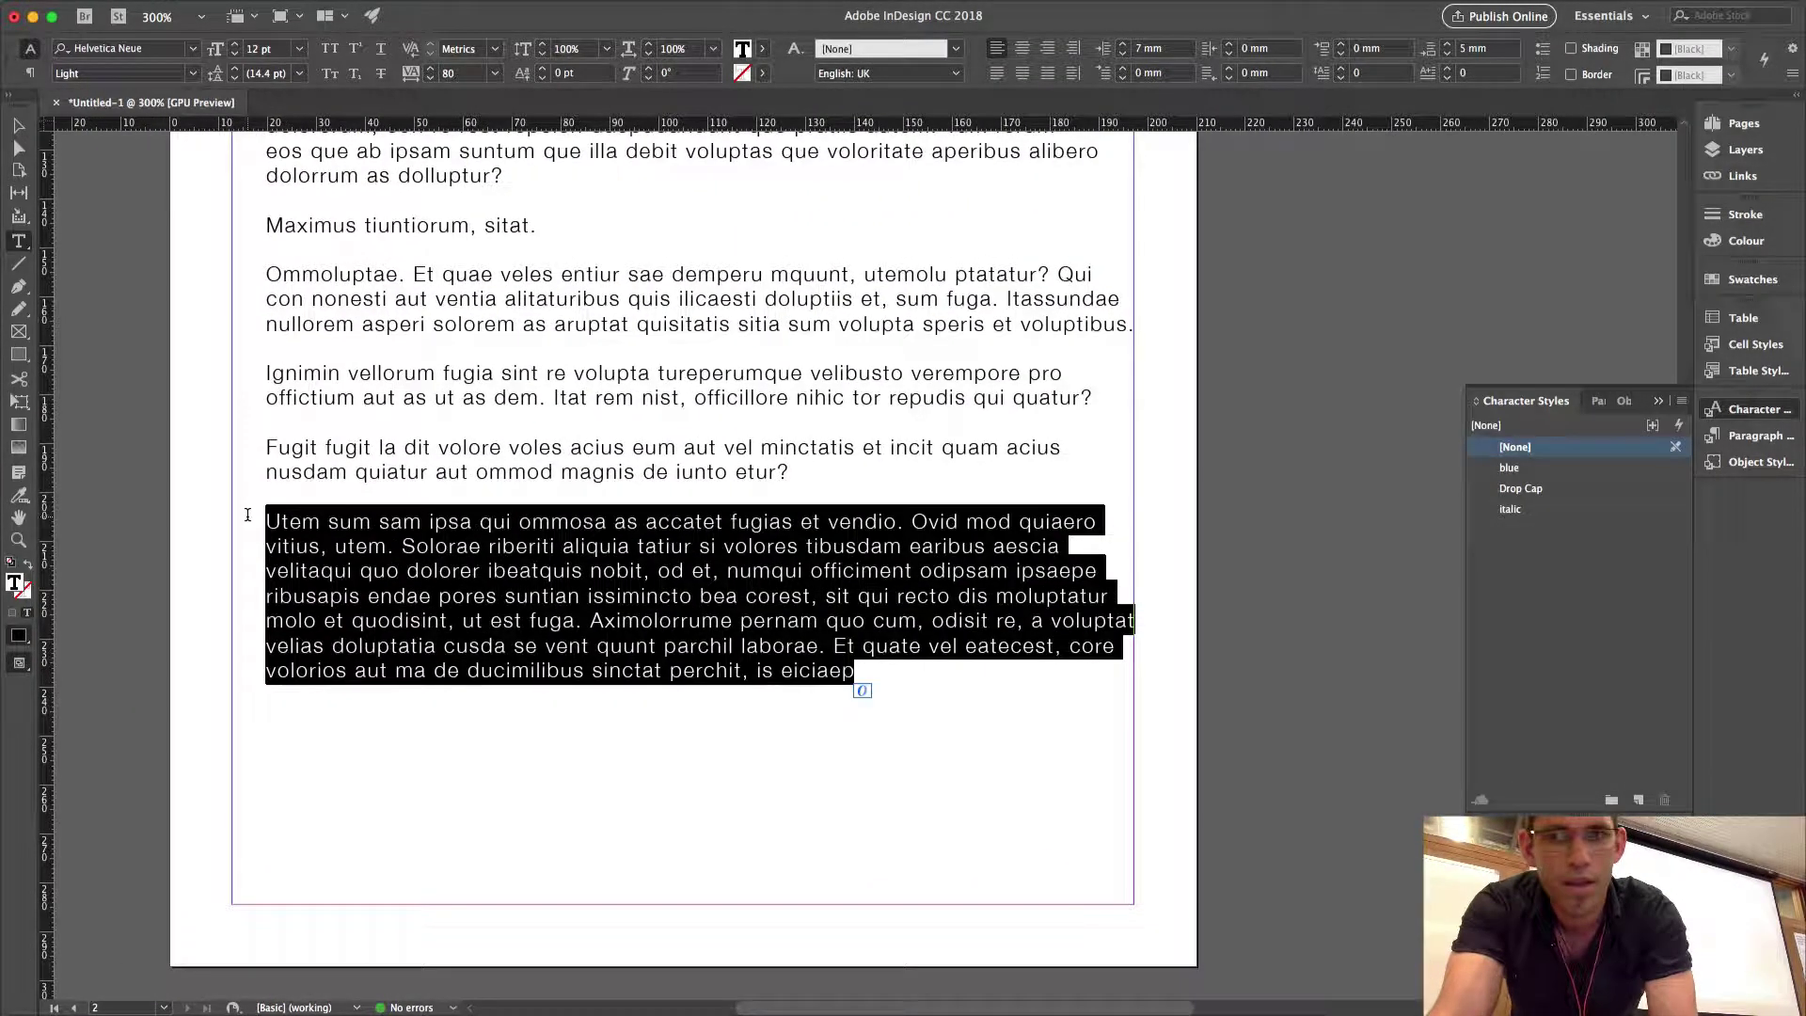
left_click(1636, 509)
left_click(842, 788)
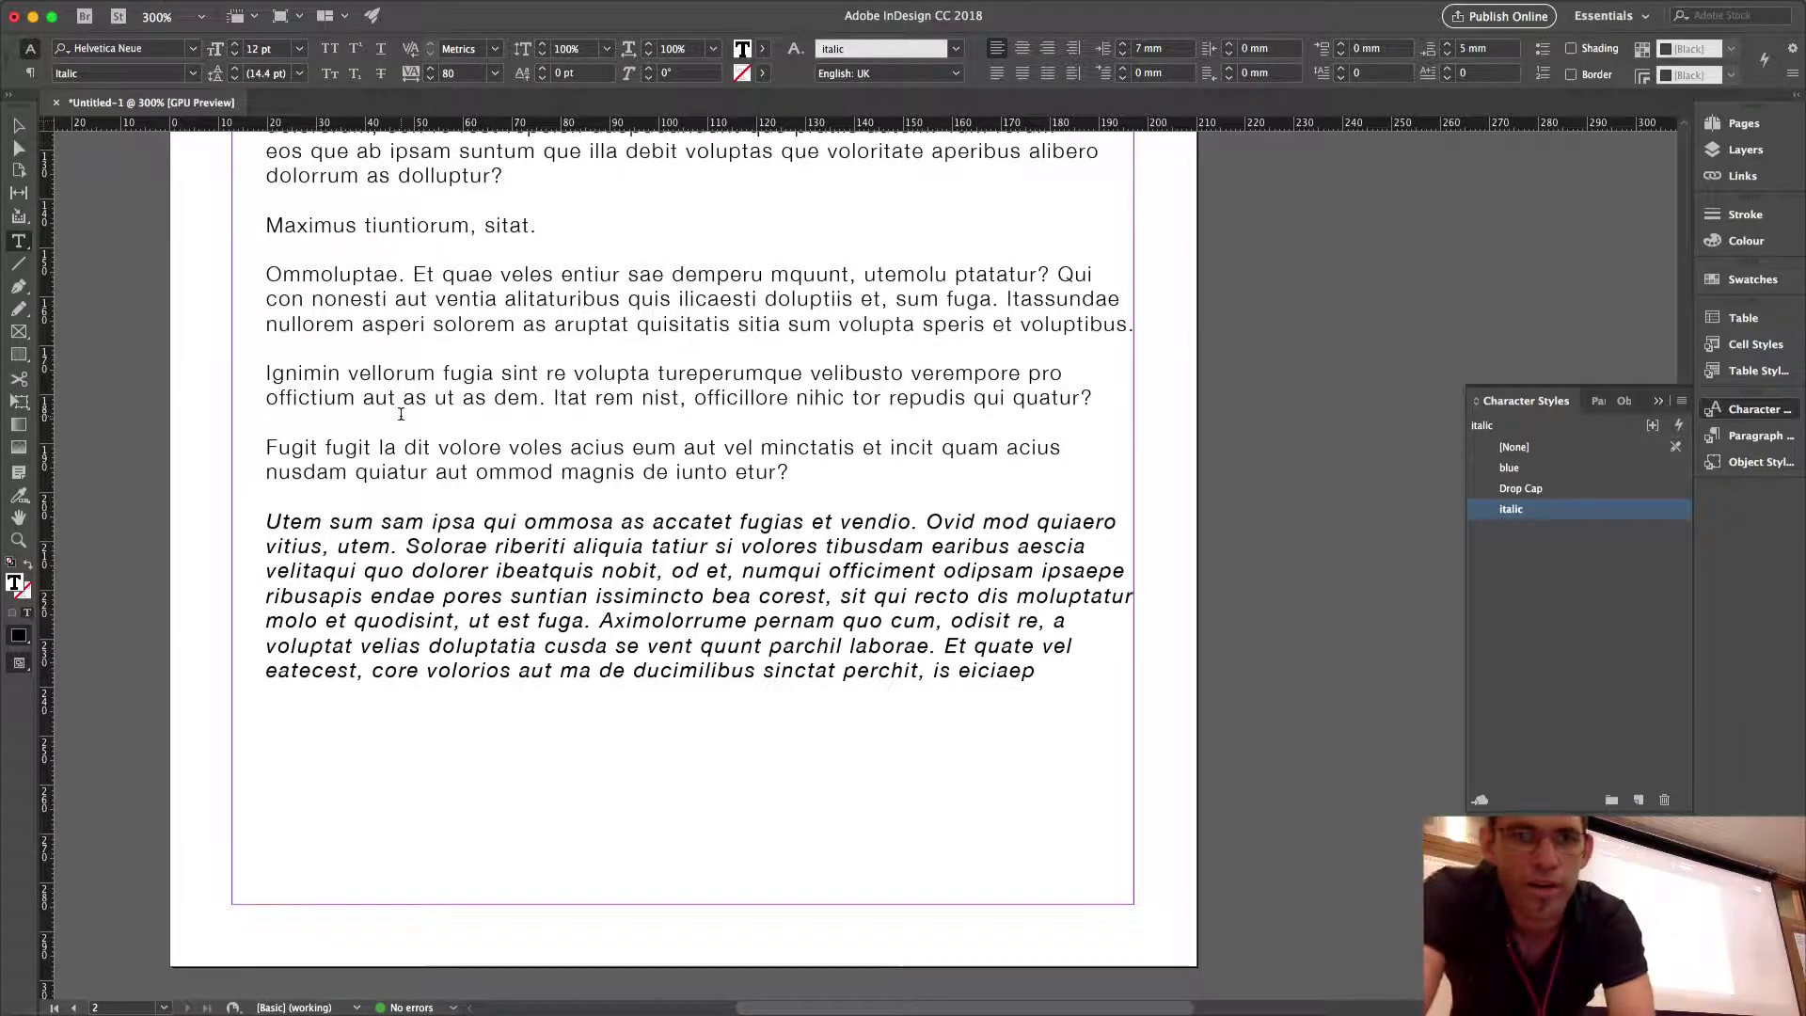
Try the figs, first paragraph, Normal and Heading paragraph styles on the italic "Utem sum sam" paragraph, ending with Body.
left_click(456, 446)
left_click(540, 523)
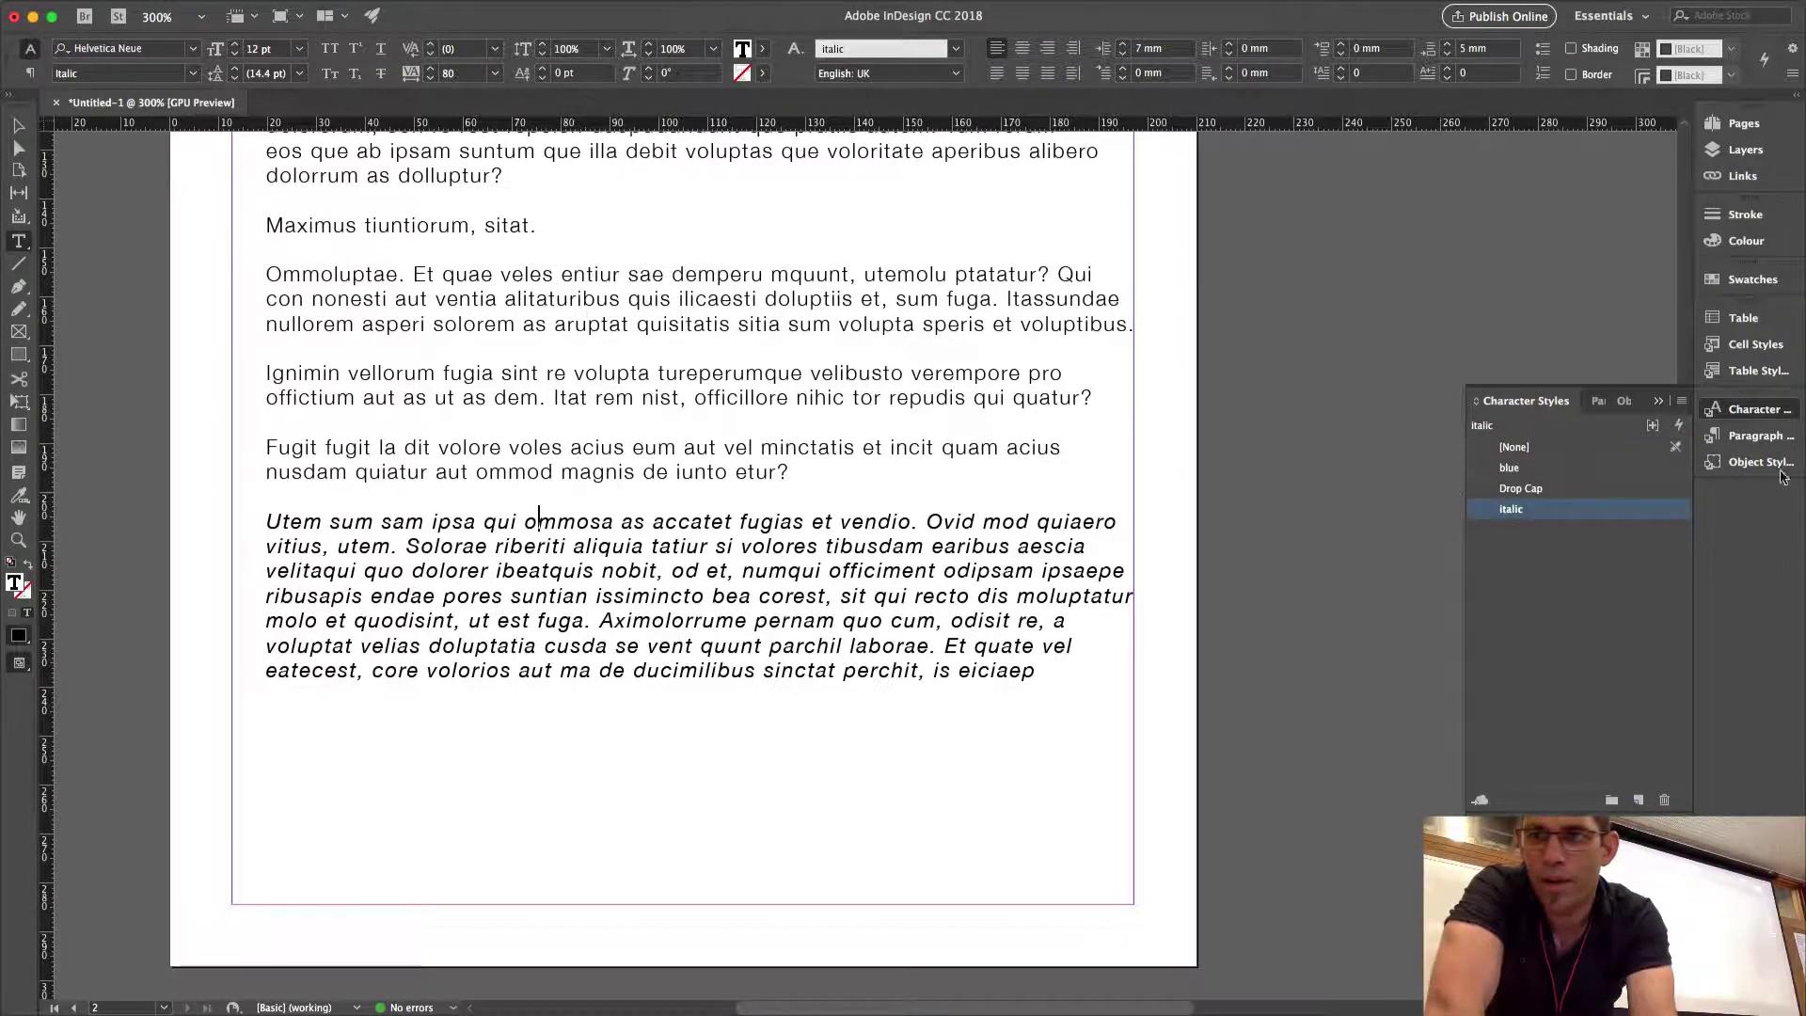
left_click(1755, 435)
left_click(1554, 488)
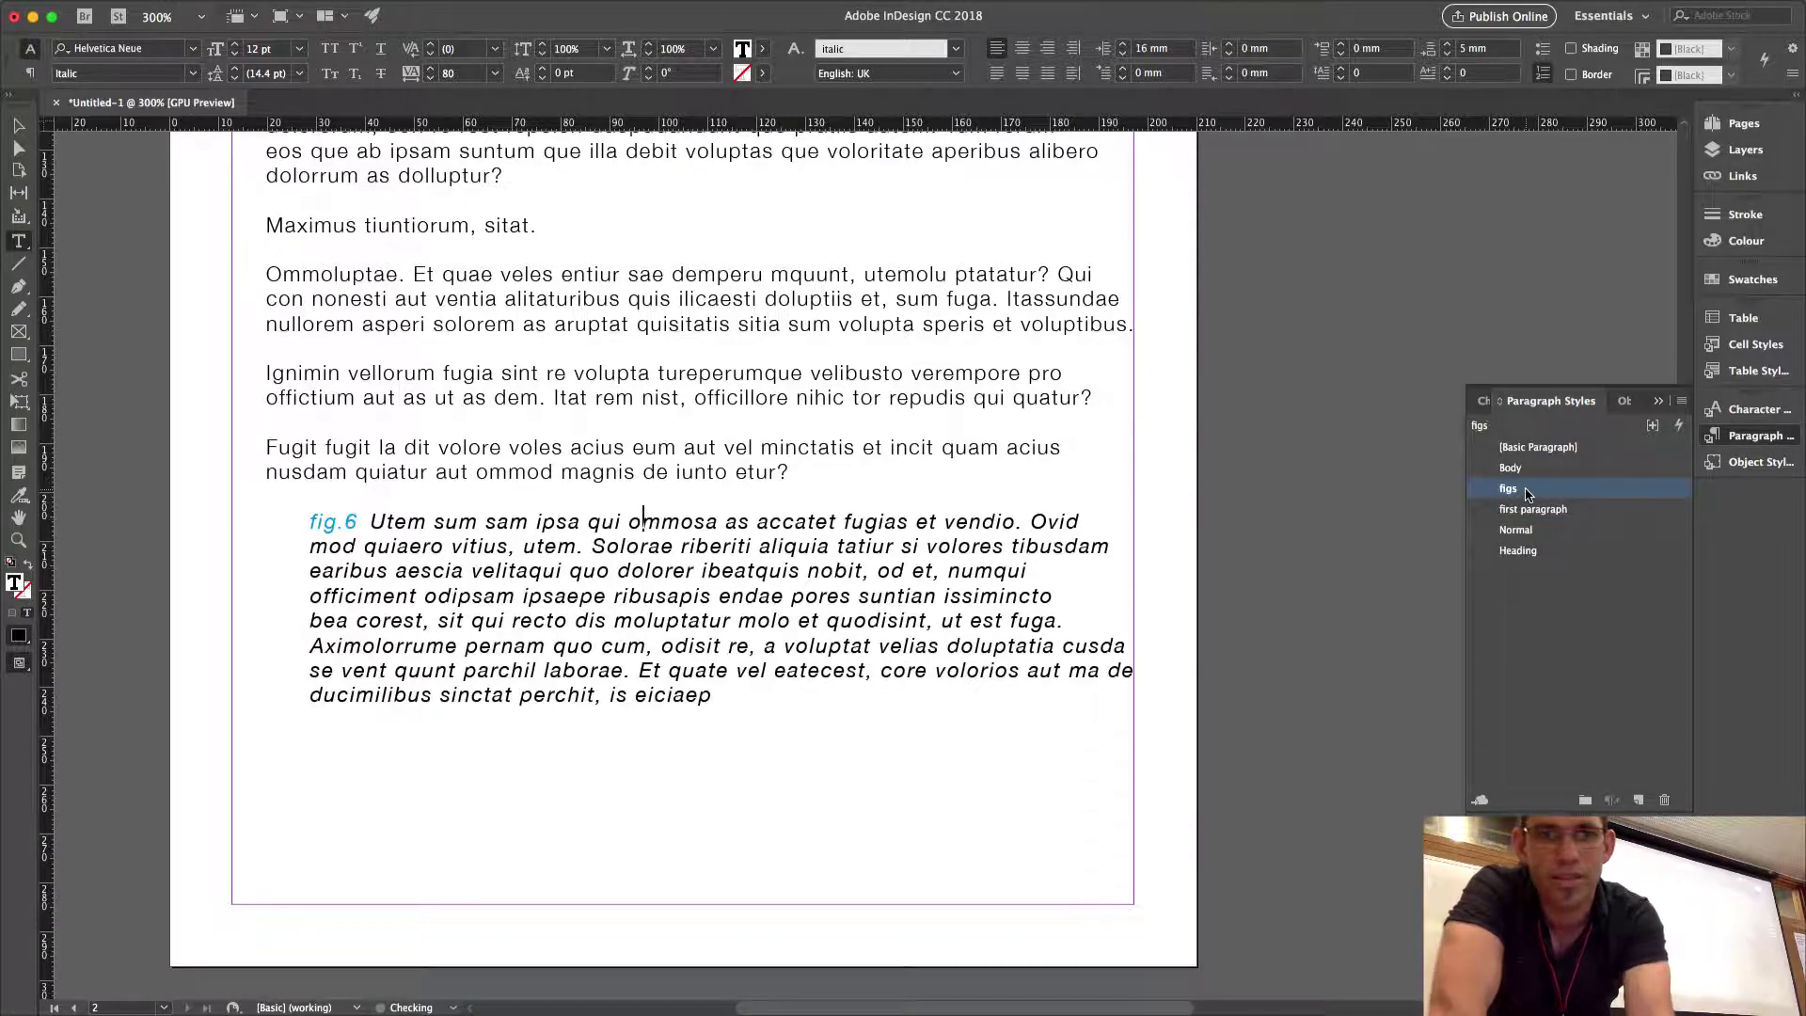
left_click(1543, 511)
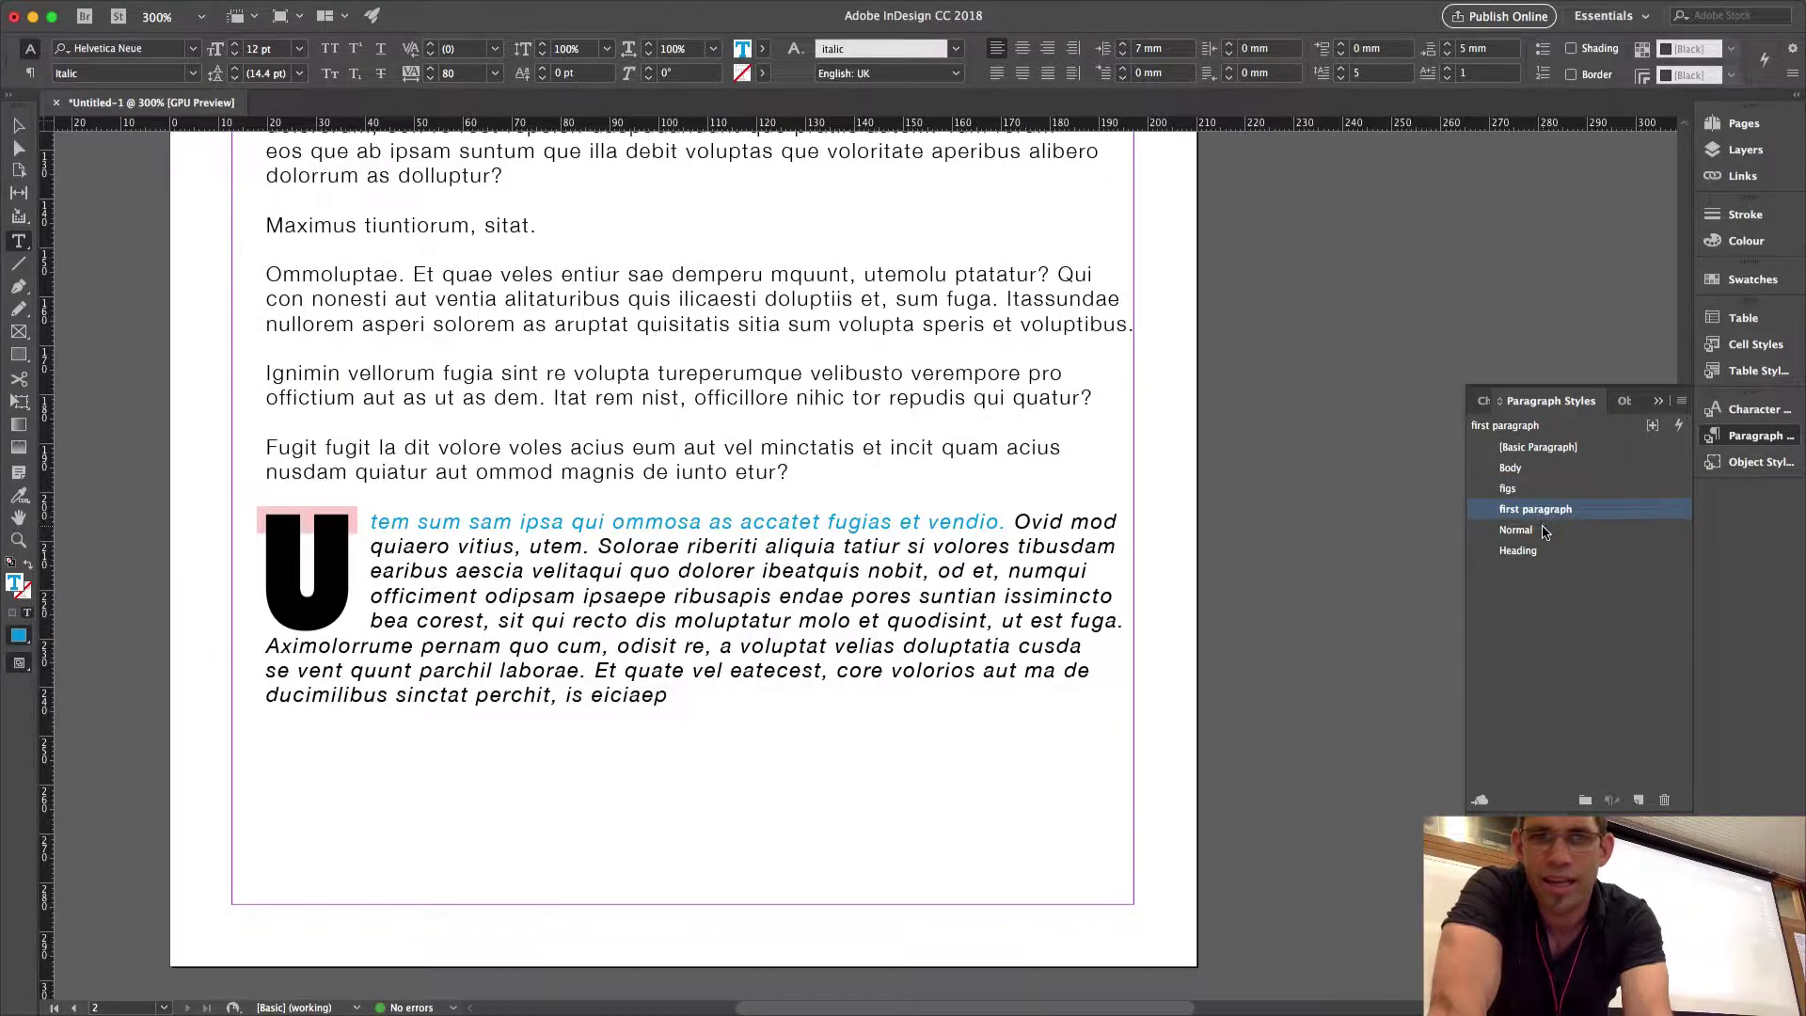
left_click(1543, 530)
left_click(1543, 552)
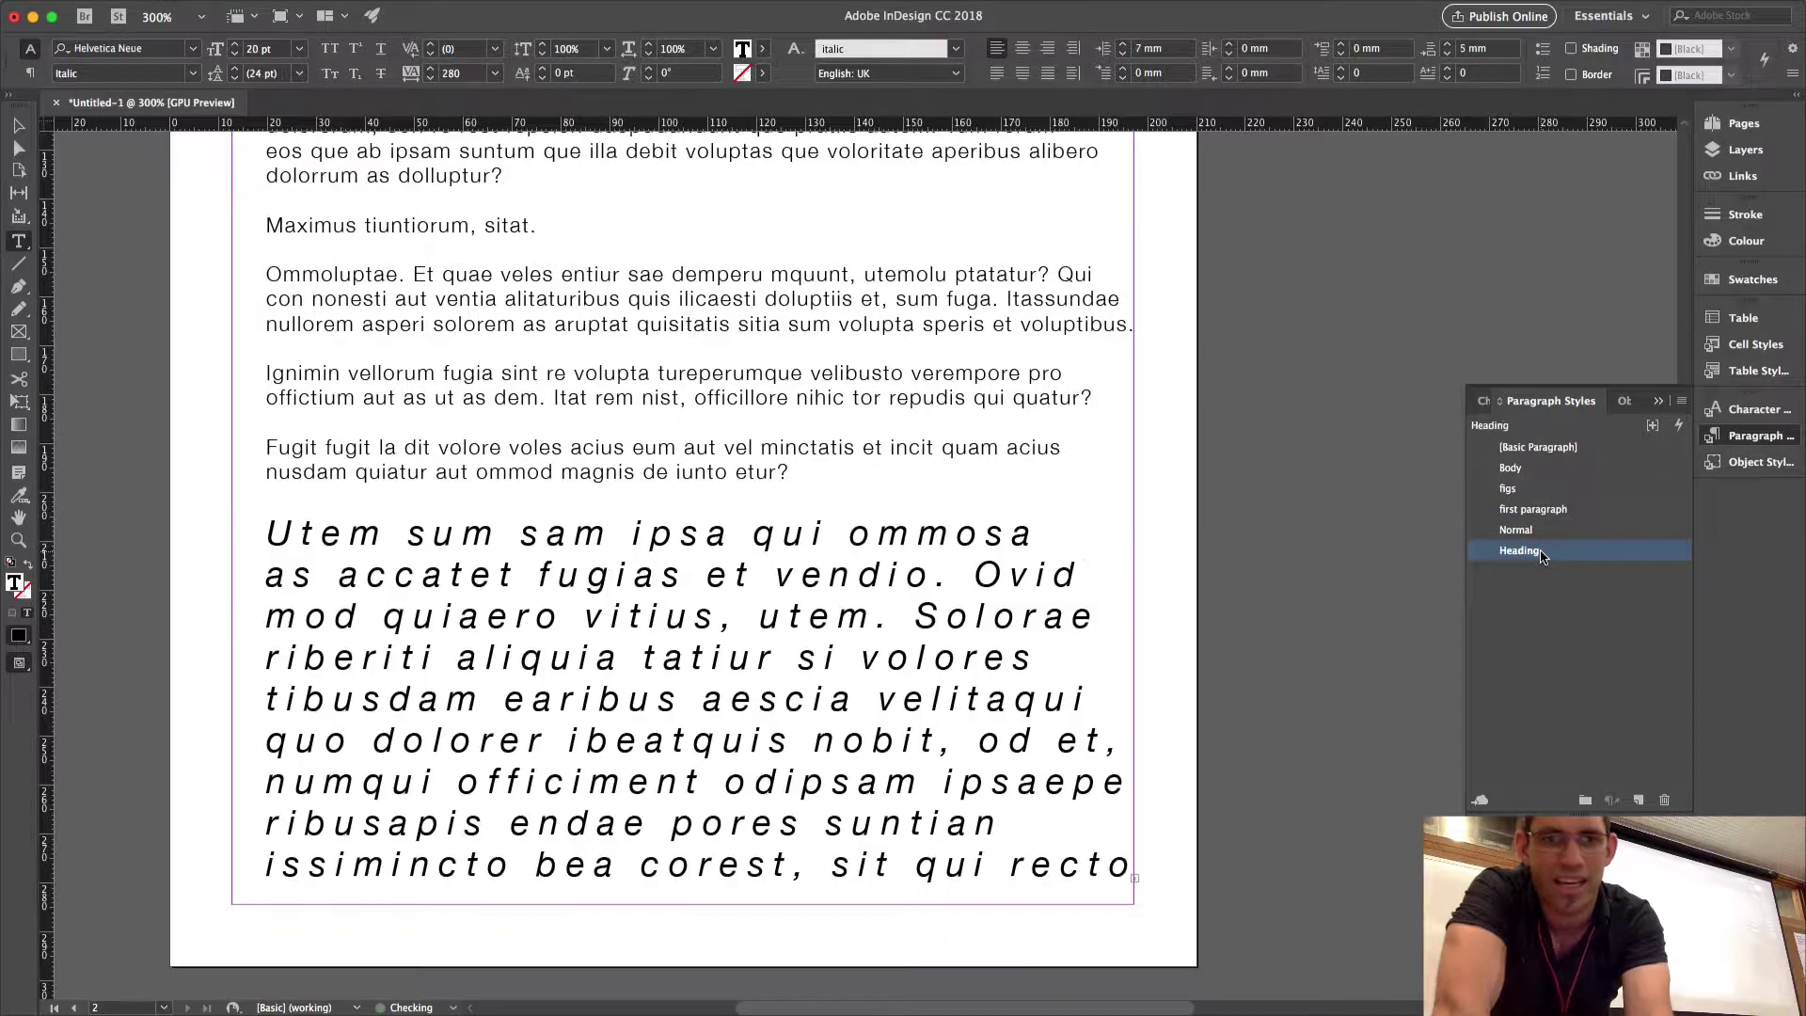
left_click(1561, 511)
left_click(1554, 488)
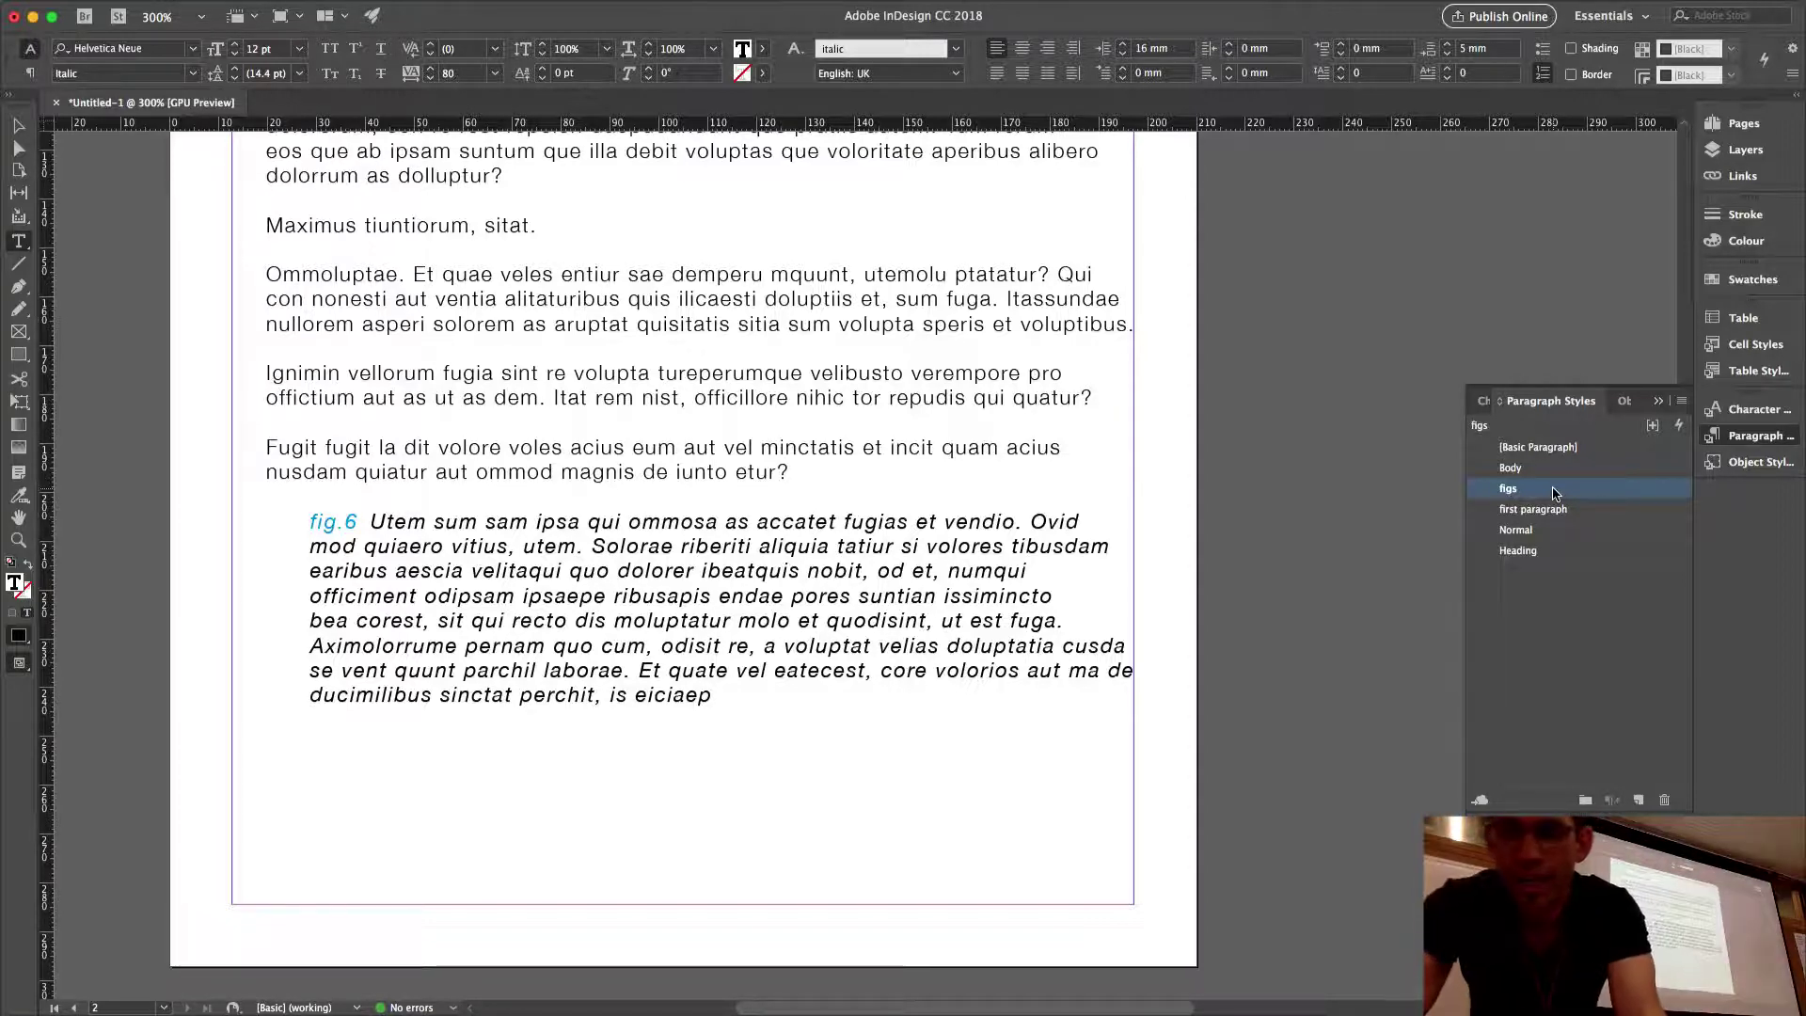
left_click(1606, 475)
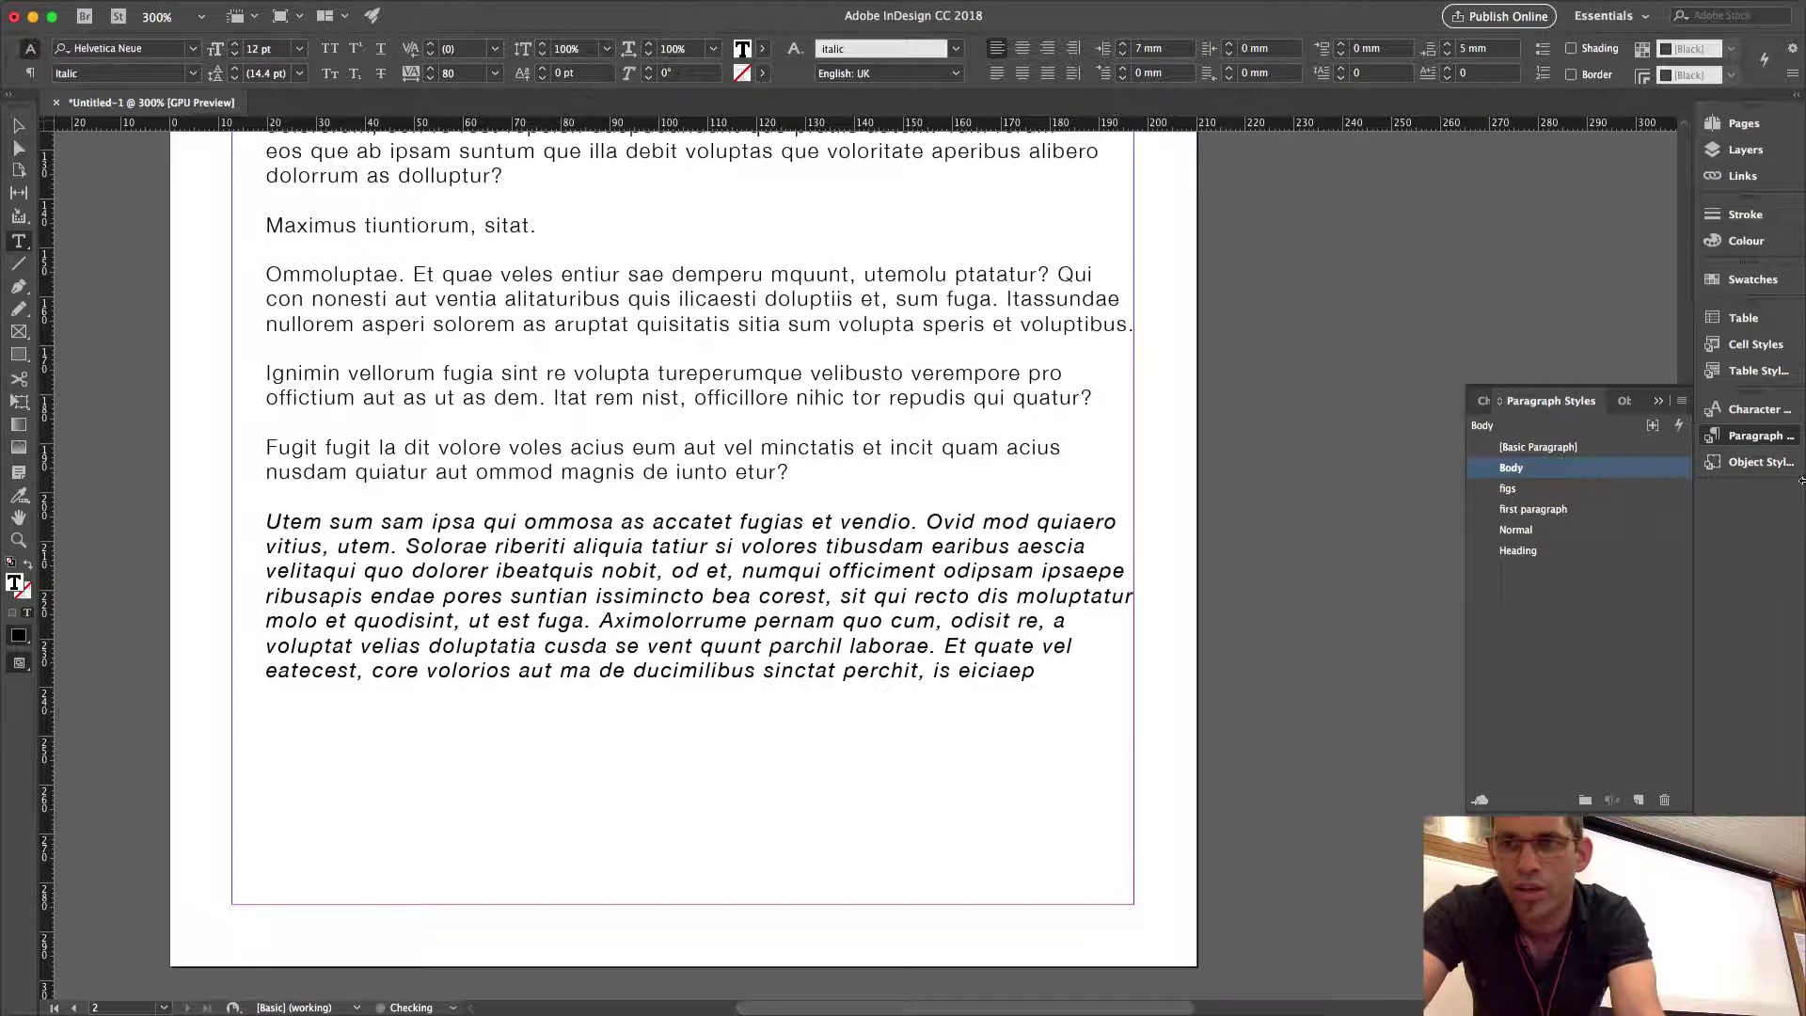
Remove the italic character style from the entire "Utem sum sam" paragraph by applying [None].
left_click(1755, 409)
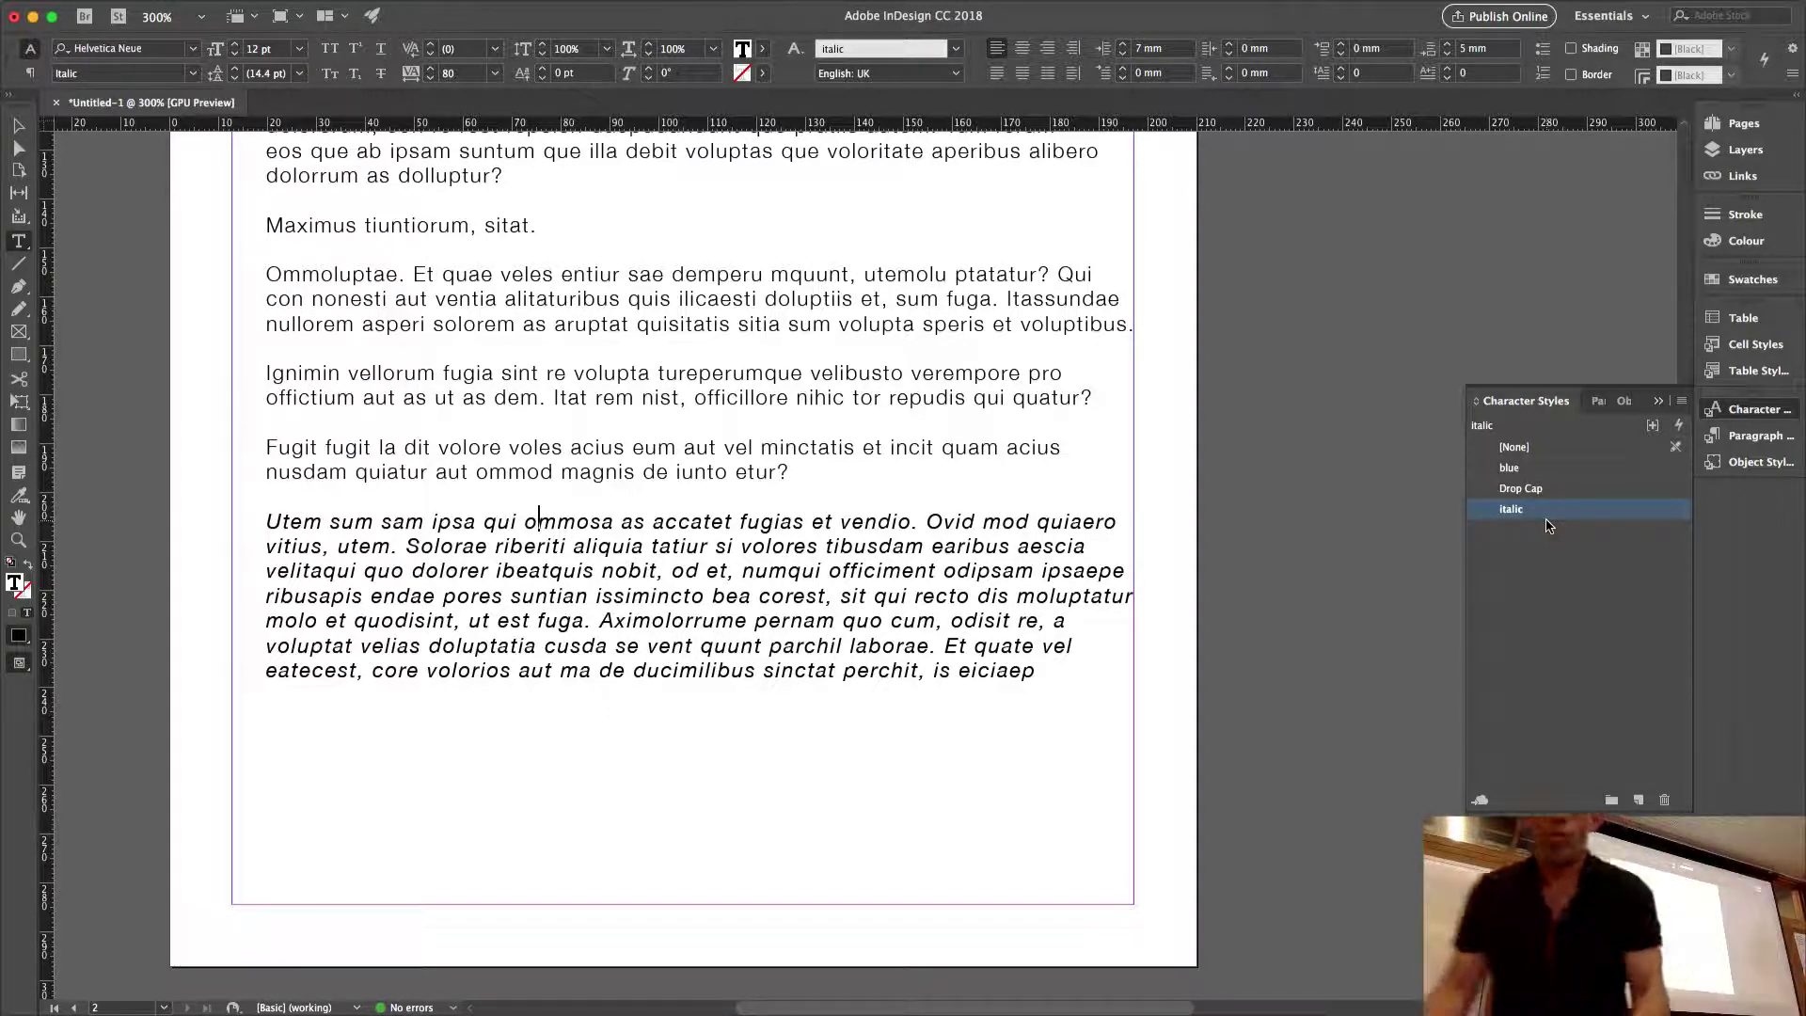
left_click_drag(1053, 672, 259, 518)
left_click(1512, 448)
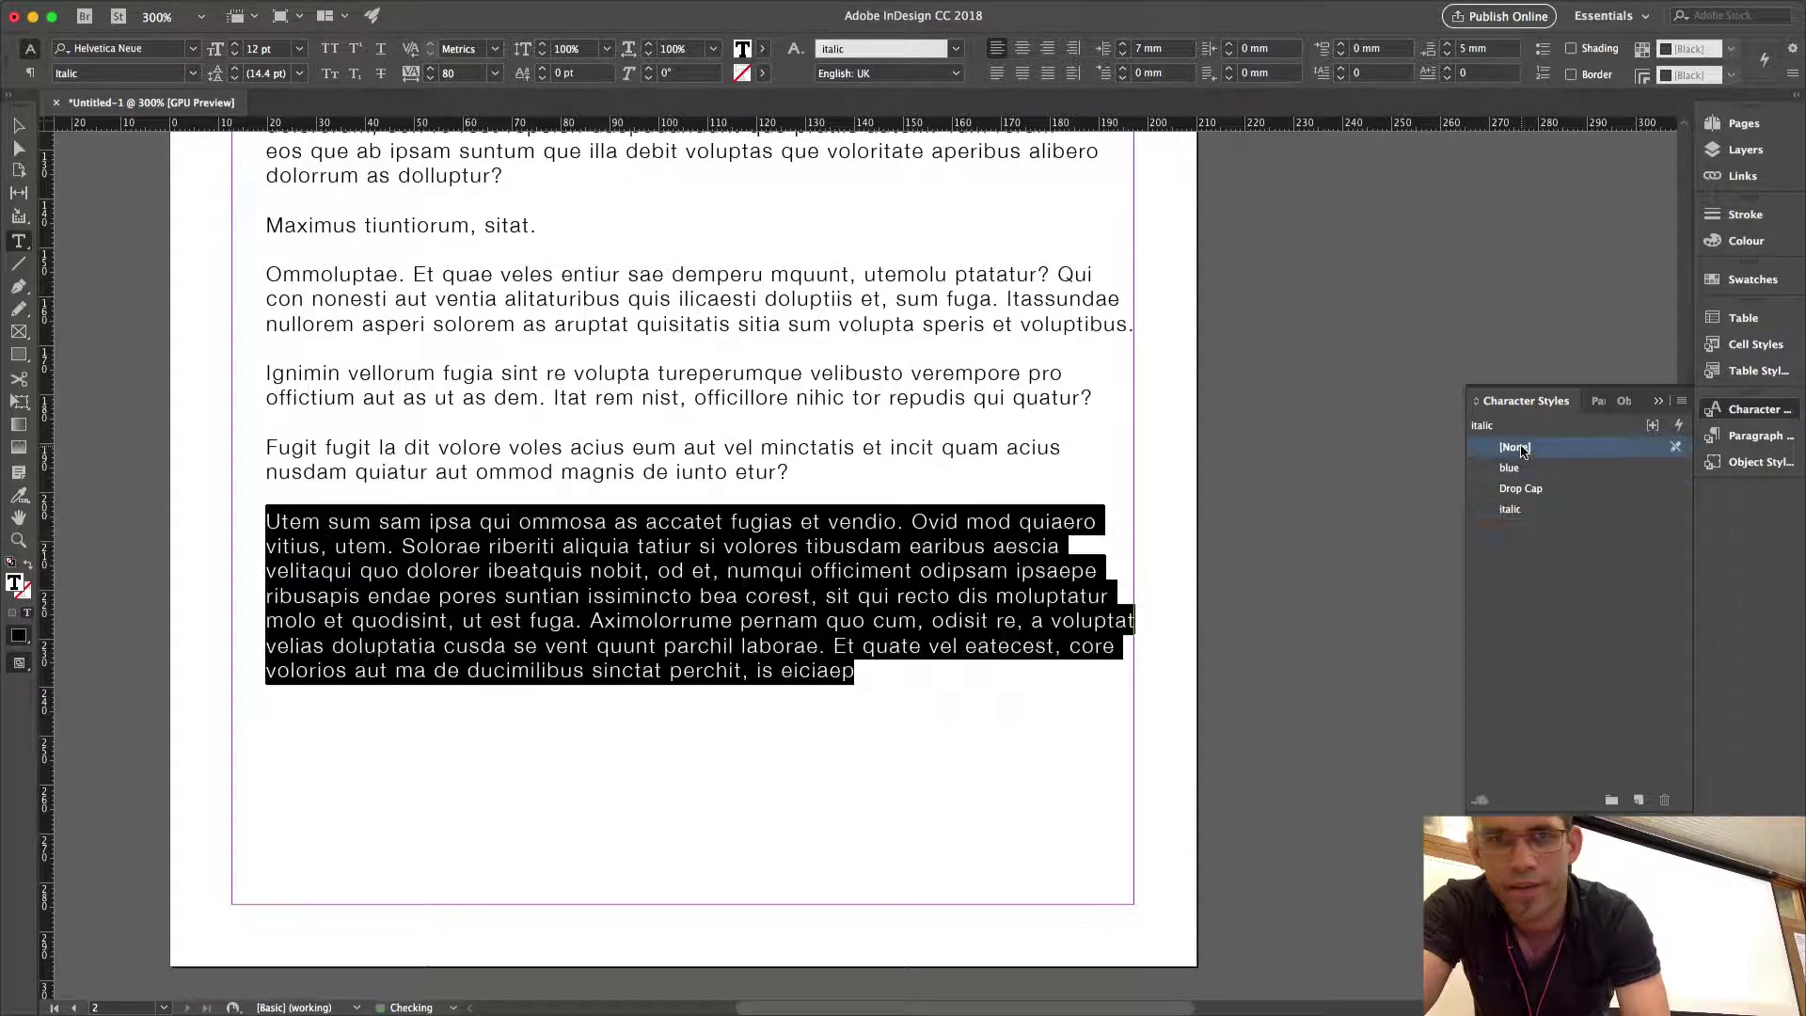
left_click(994, 688)
left_click(869, 645)
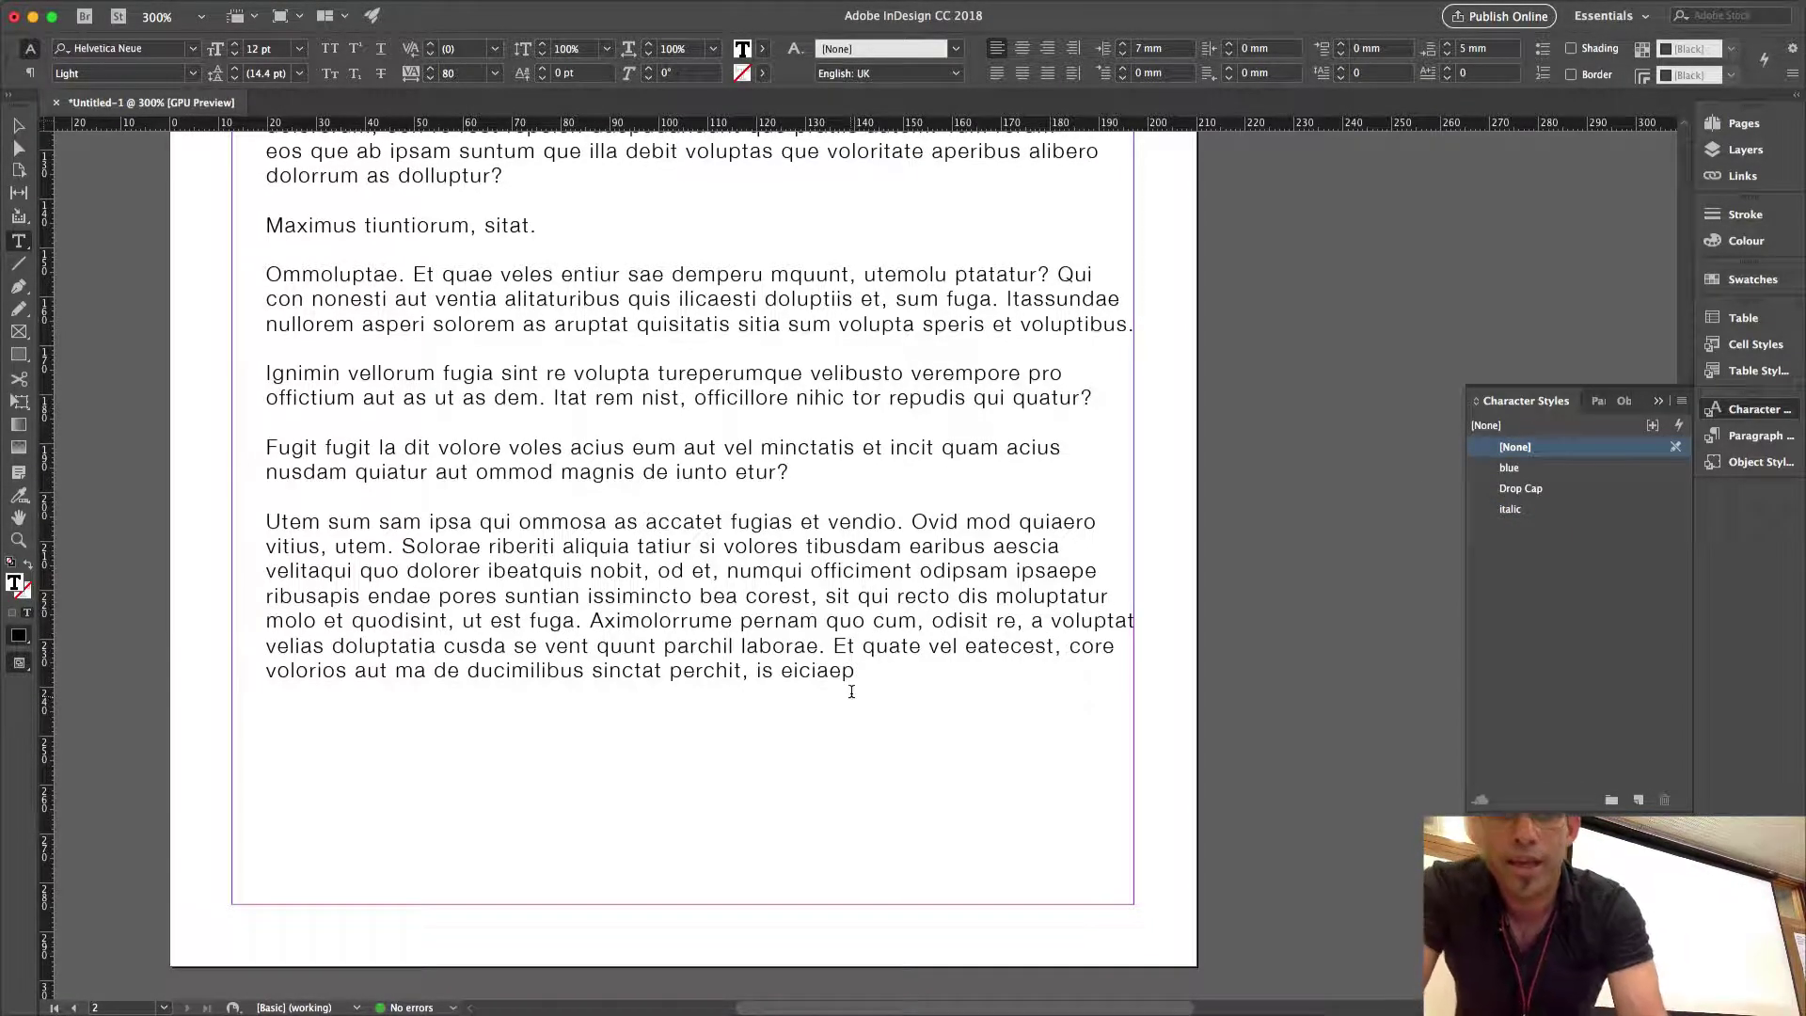
Override the font size of the "Utem sum sam" paragraph locally with 18 pt.
left_click_drag(856, 673, 261, 520)
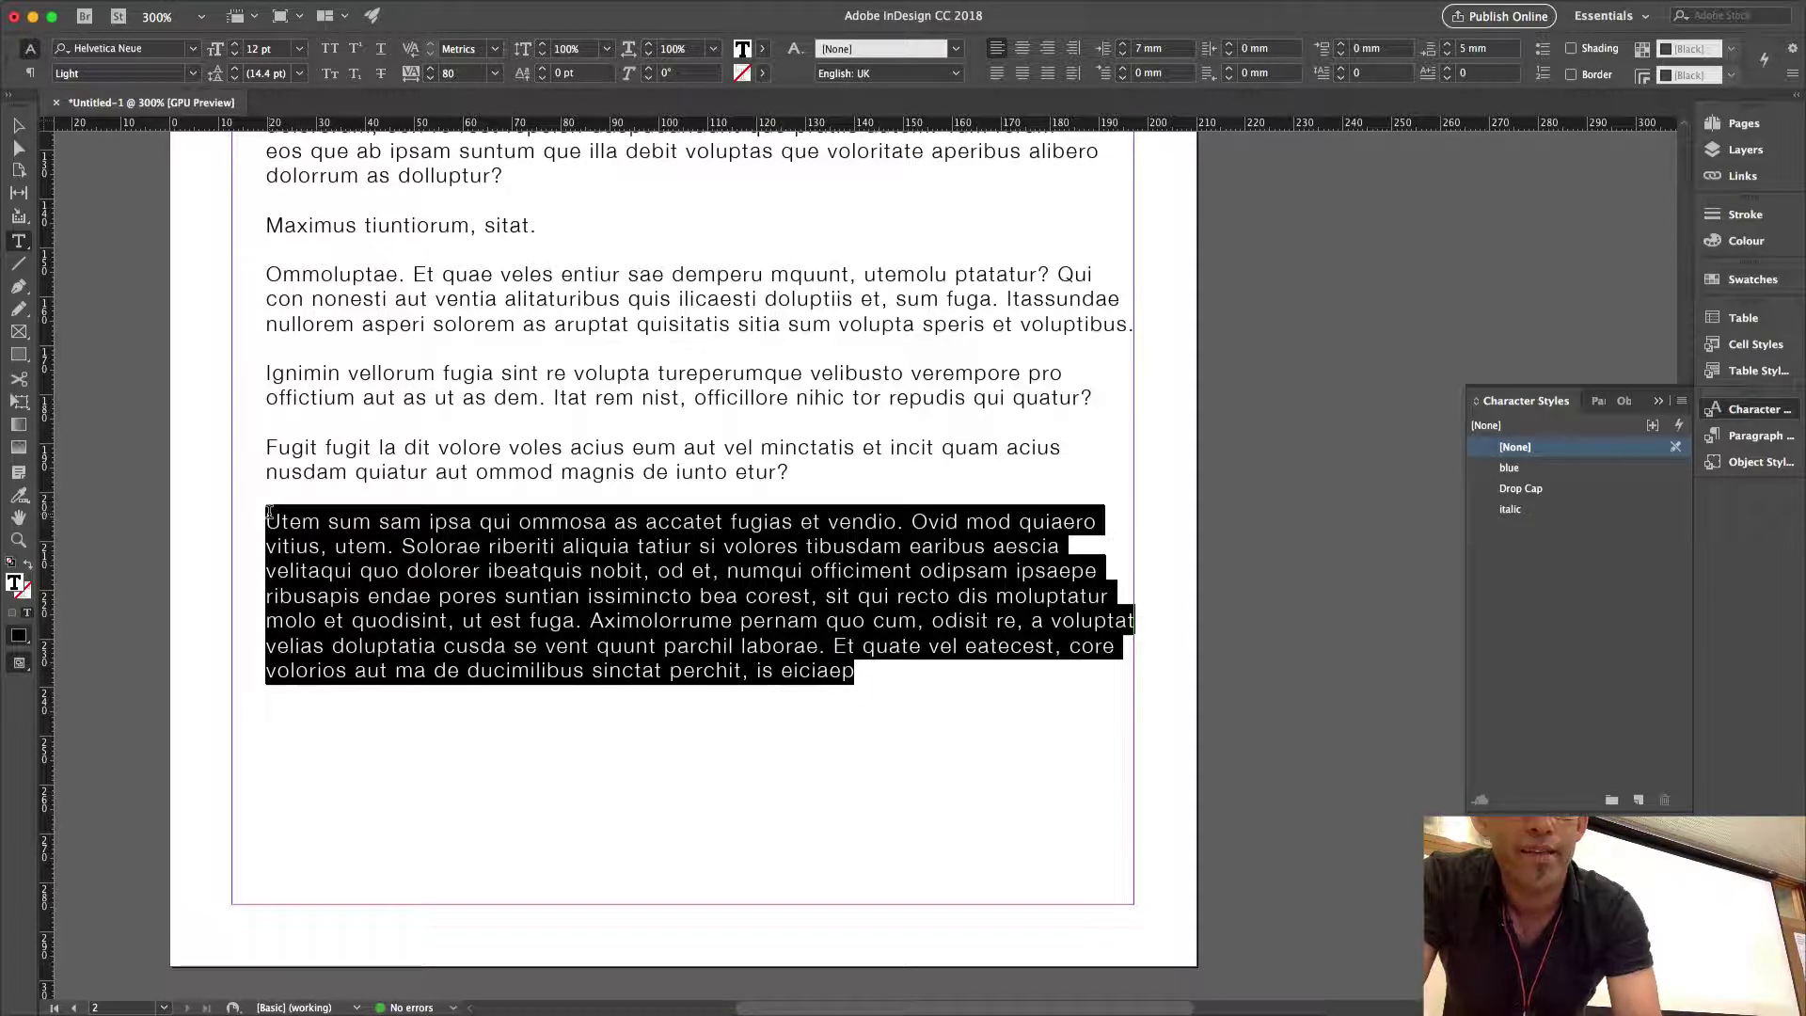
left_click(239, 44)
left_click(239, 45)
left_click(238, 44)
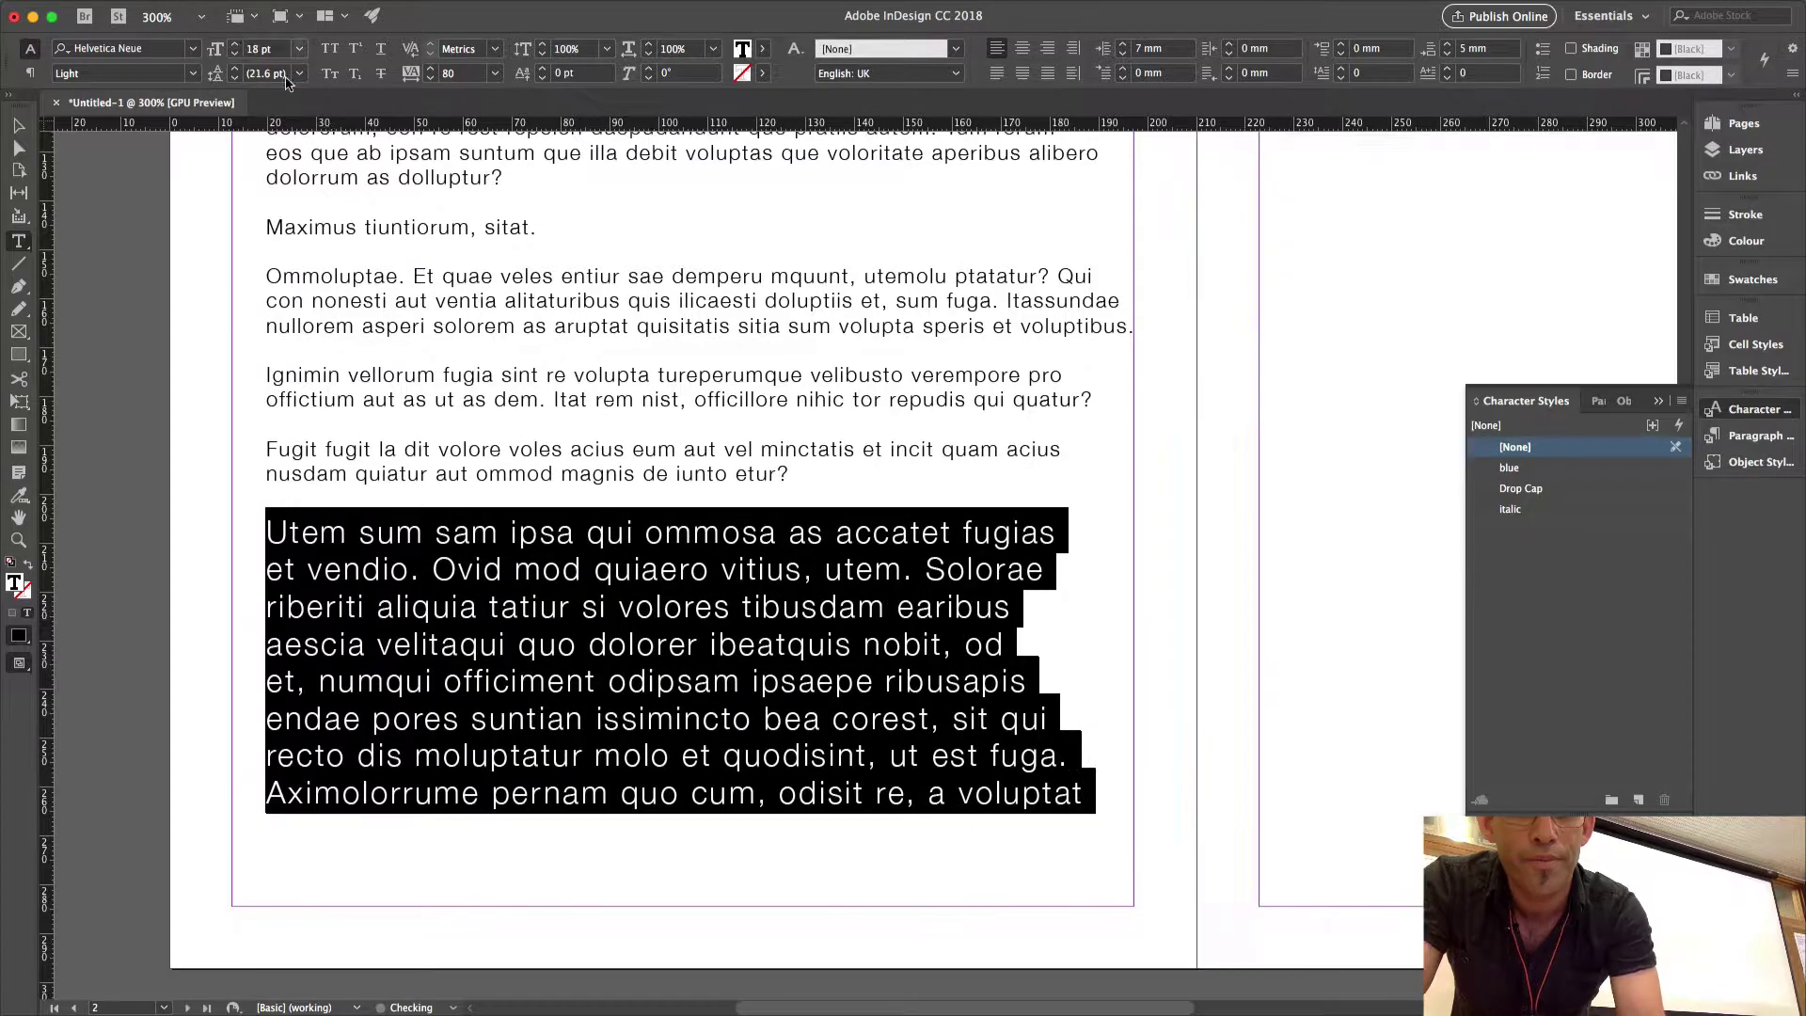
left_click(536, 325)
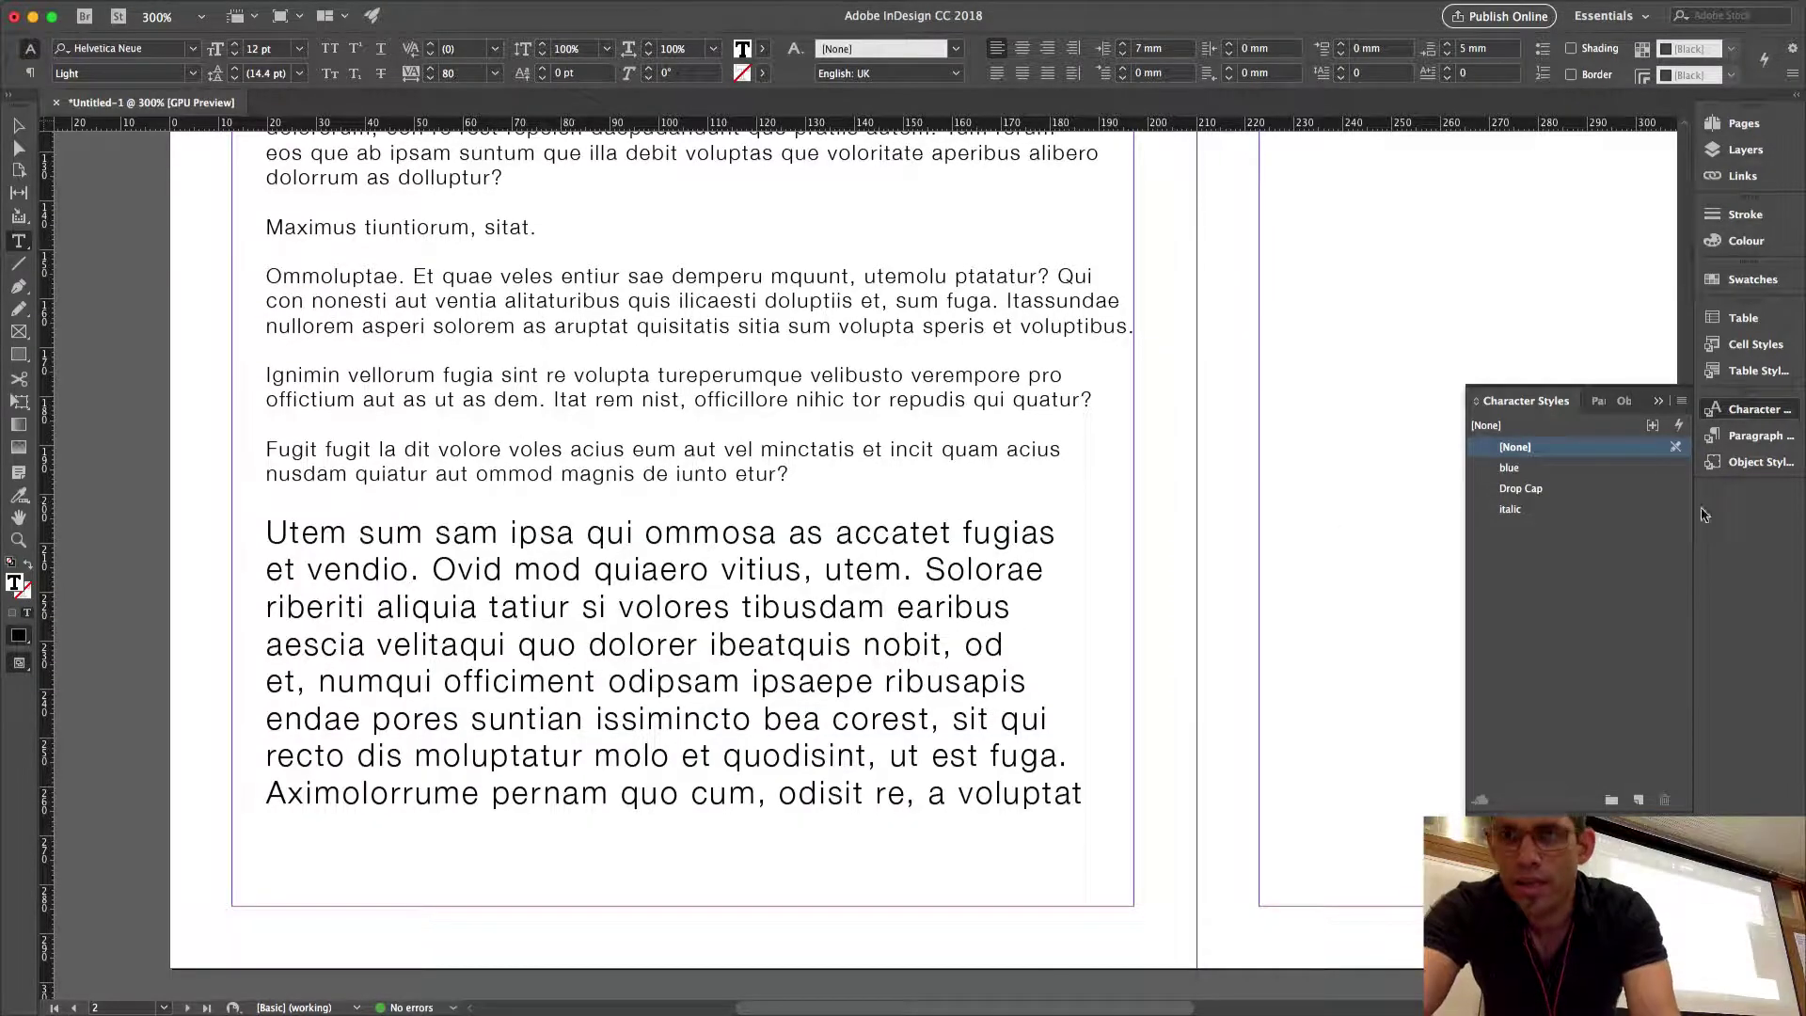
Redefine the Body paragraph style from the enlarged "Utem sum sam" paragraph, and undo the redefinition.
left_click(1755, 437)
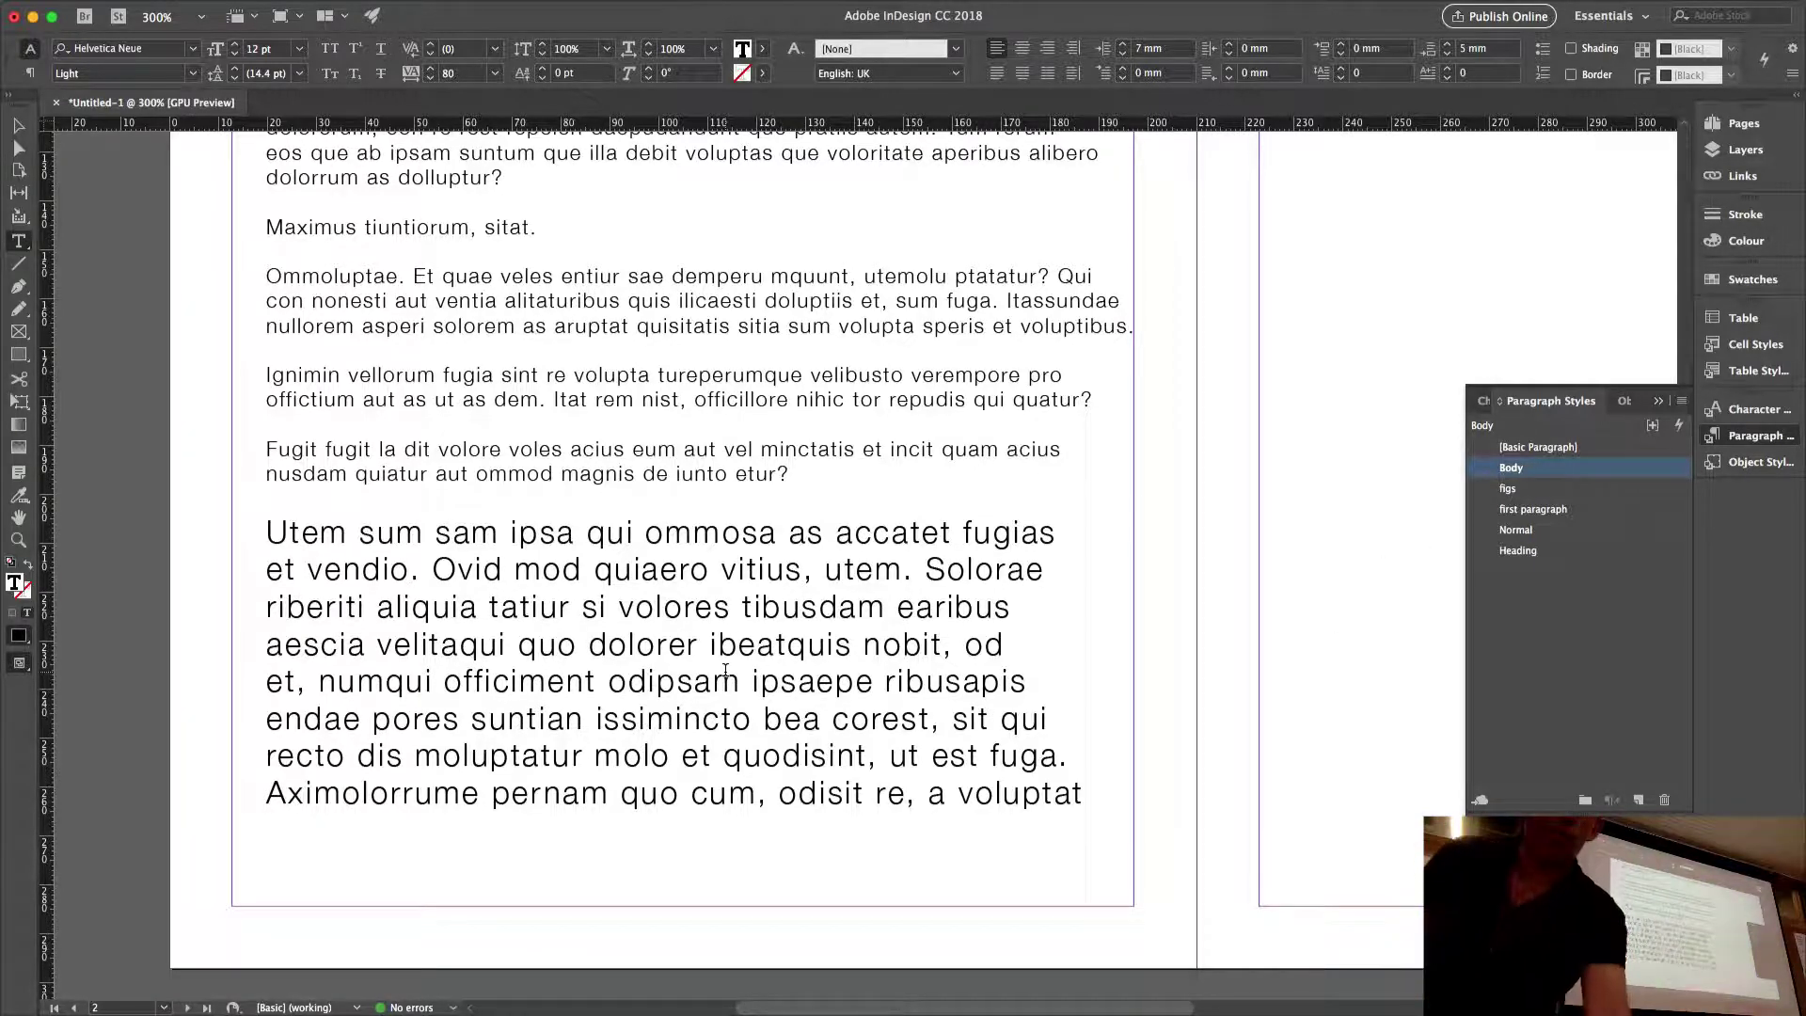
left_click(725, 672)
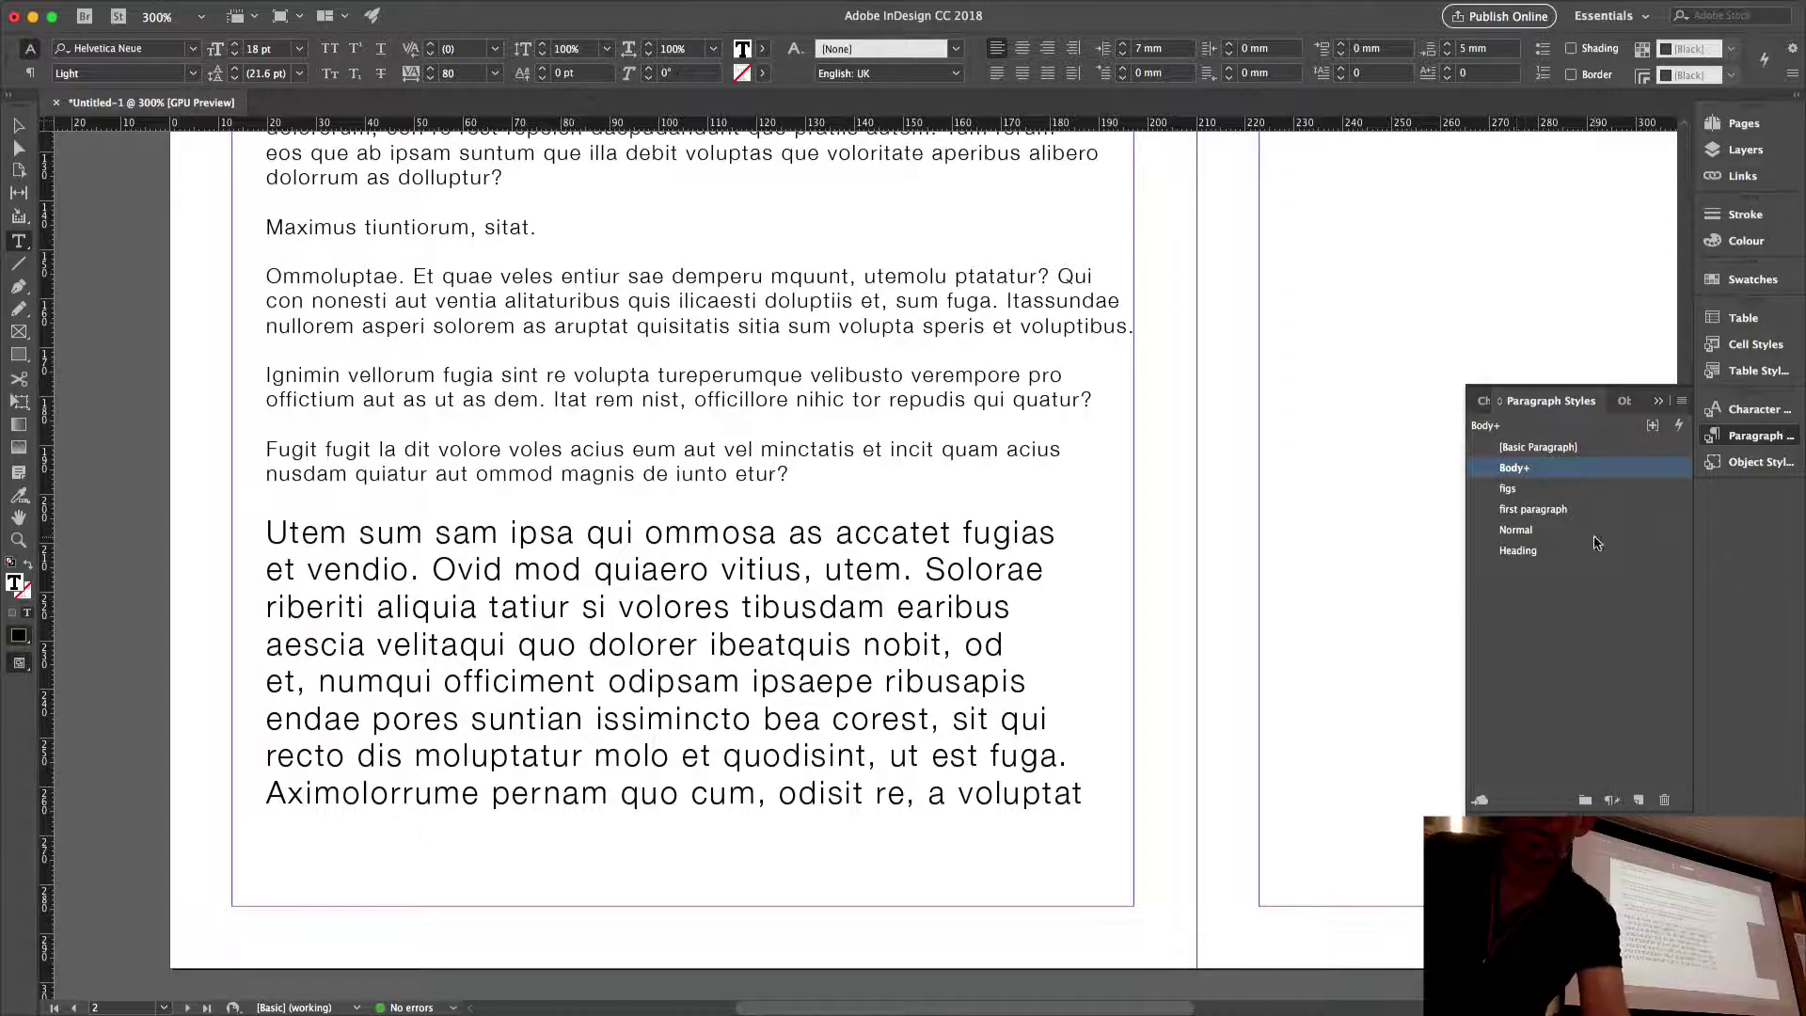
mouse_move(1533, 477)
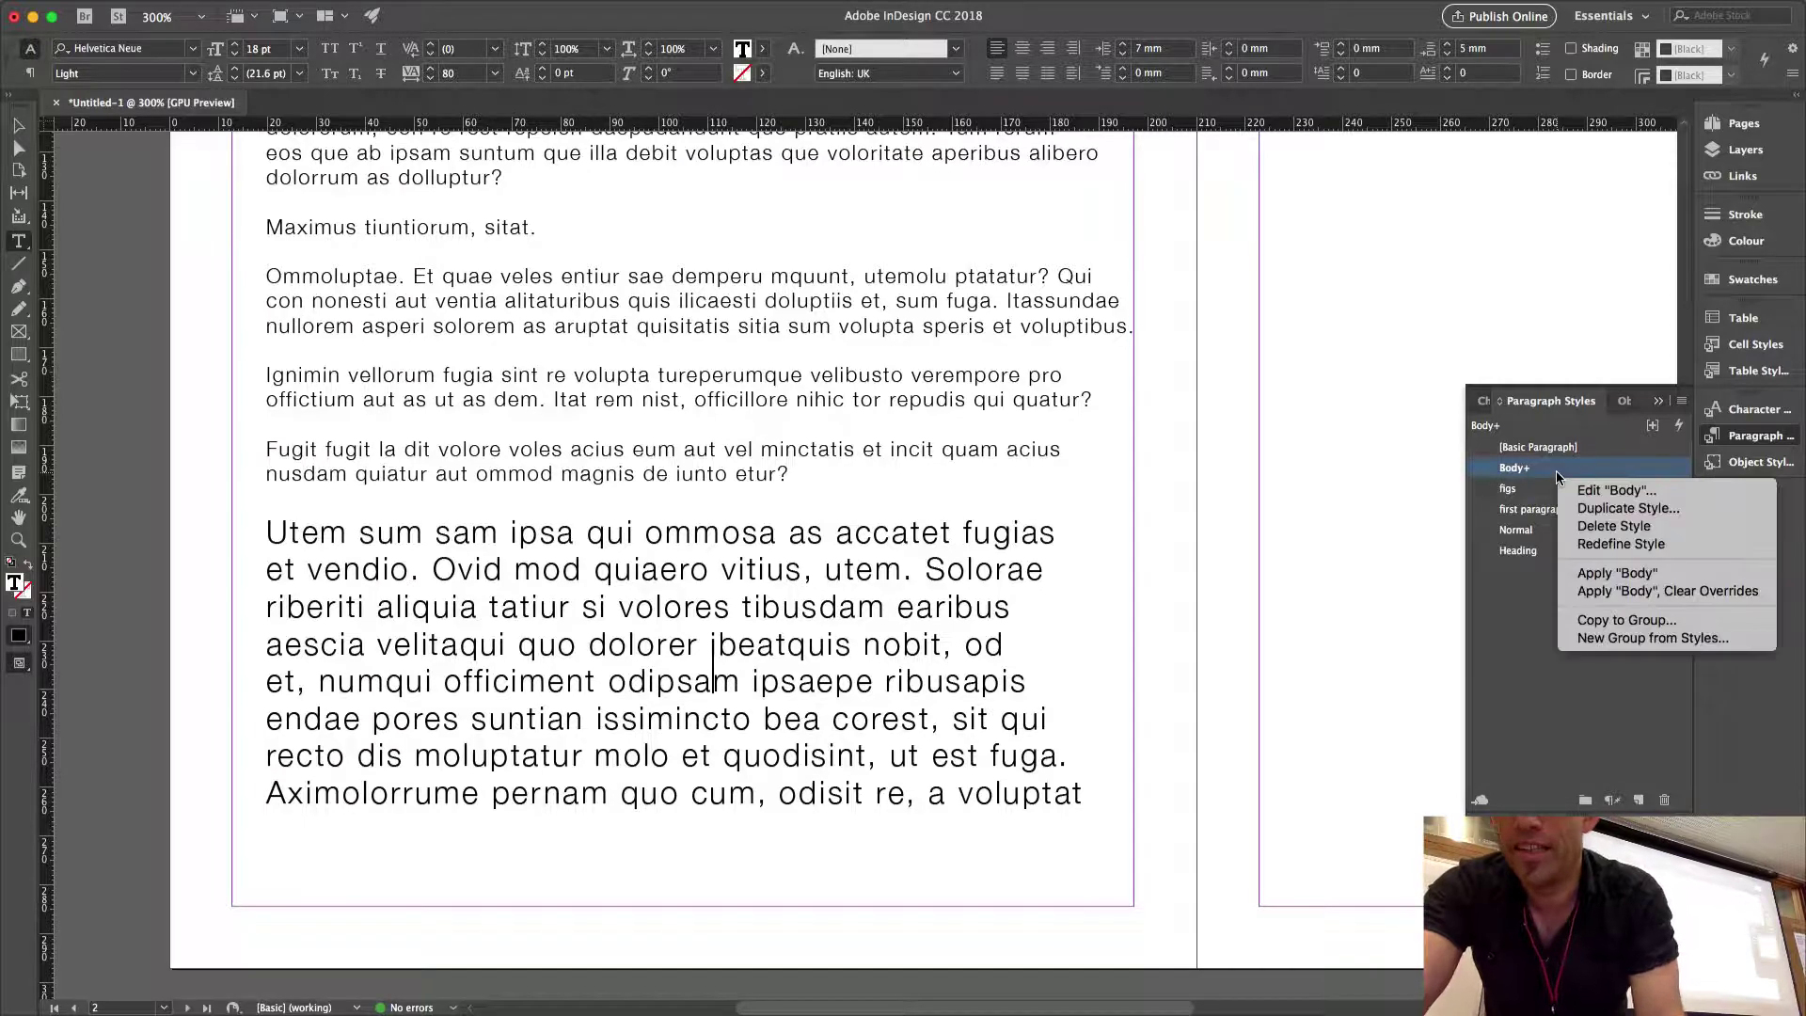
right_click(1556, 477)
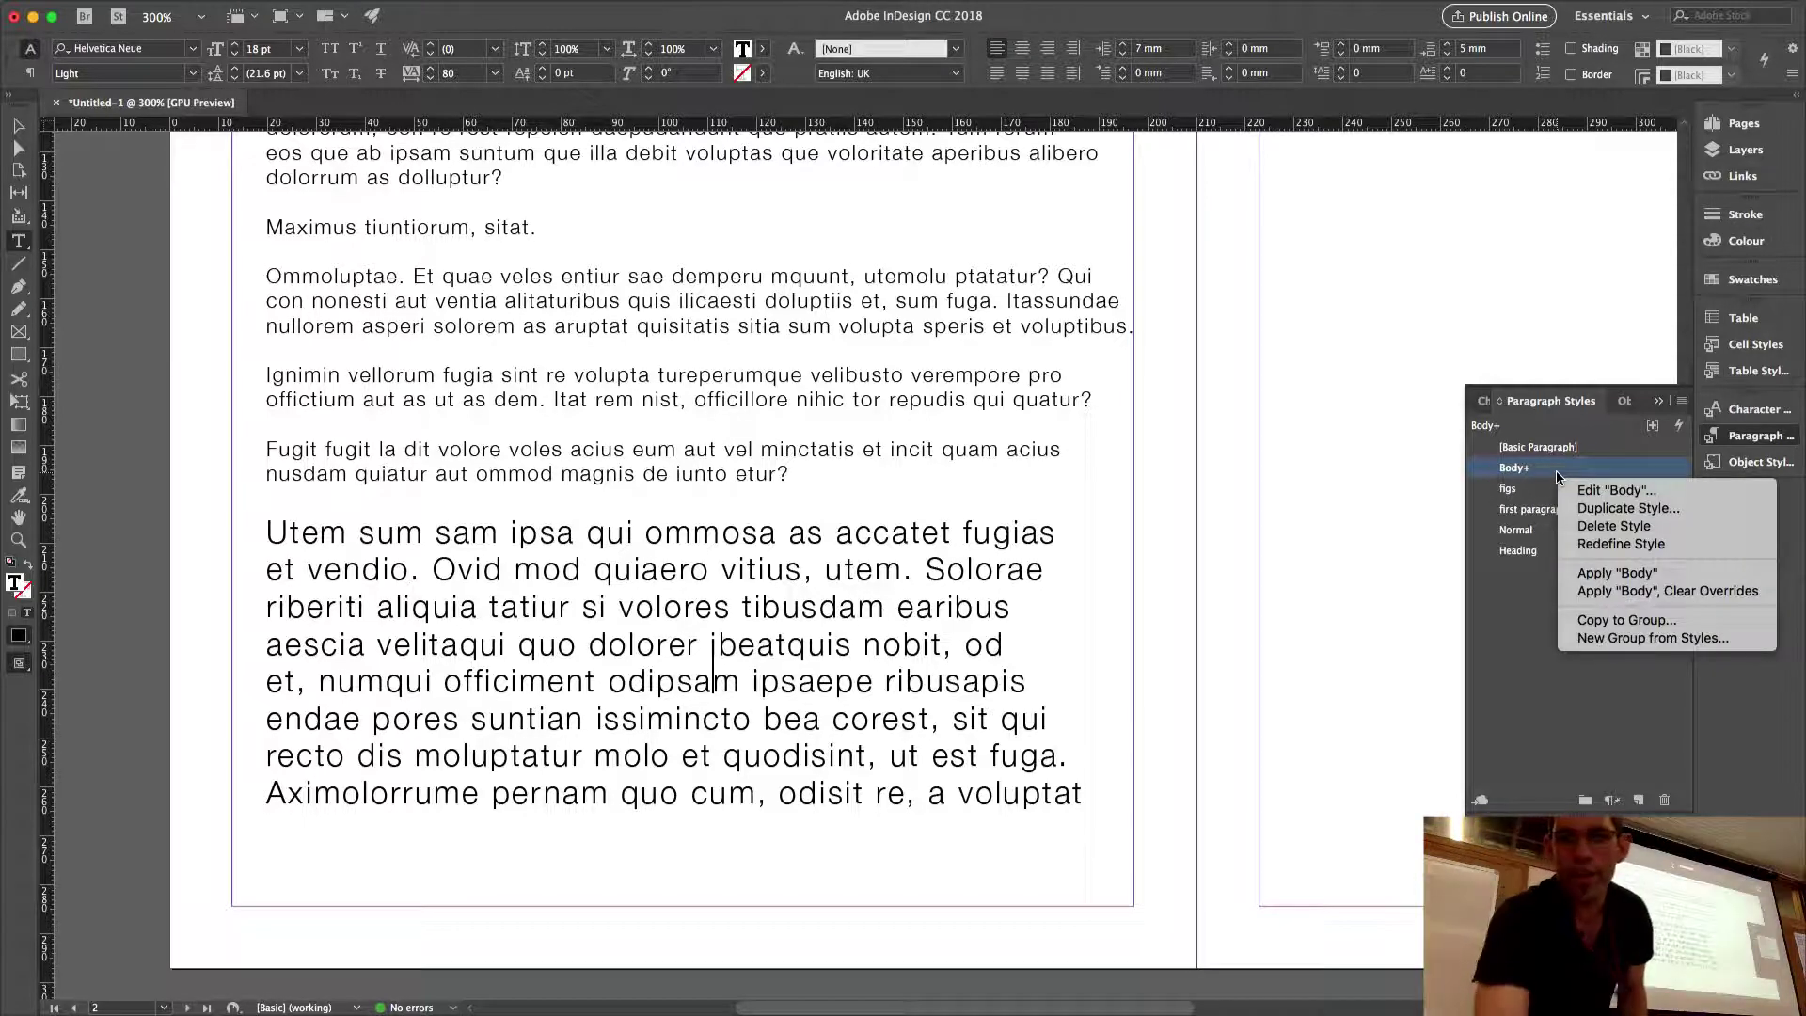
left_click(1614, 548)
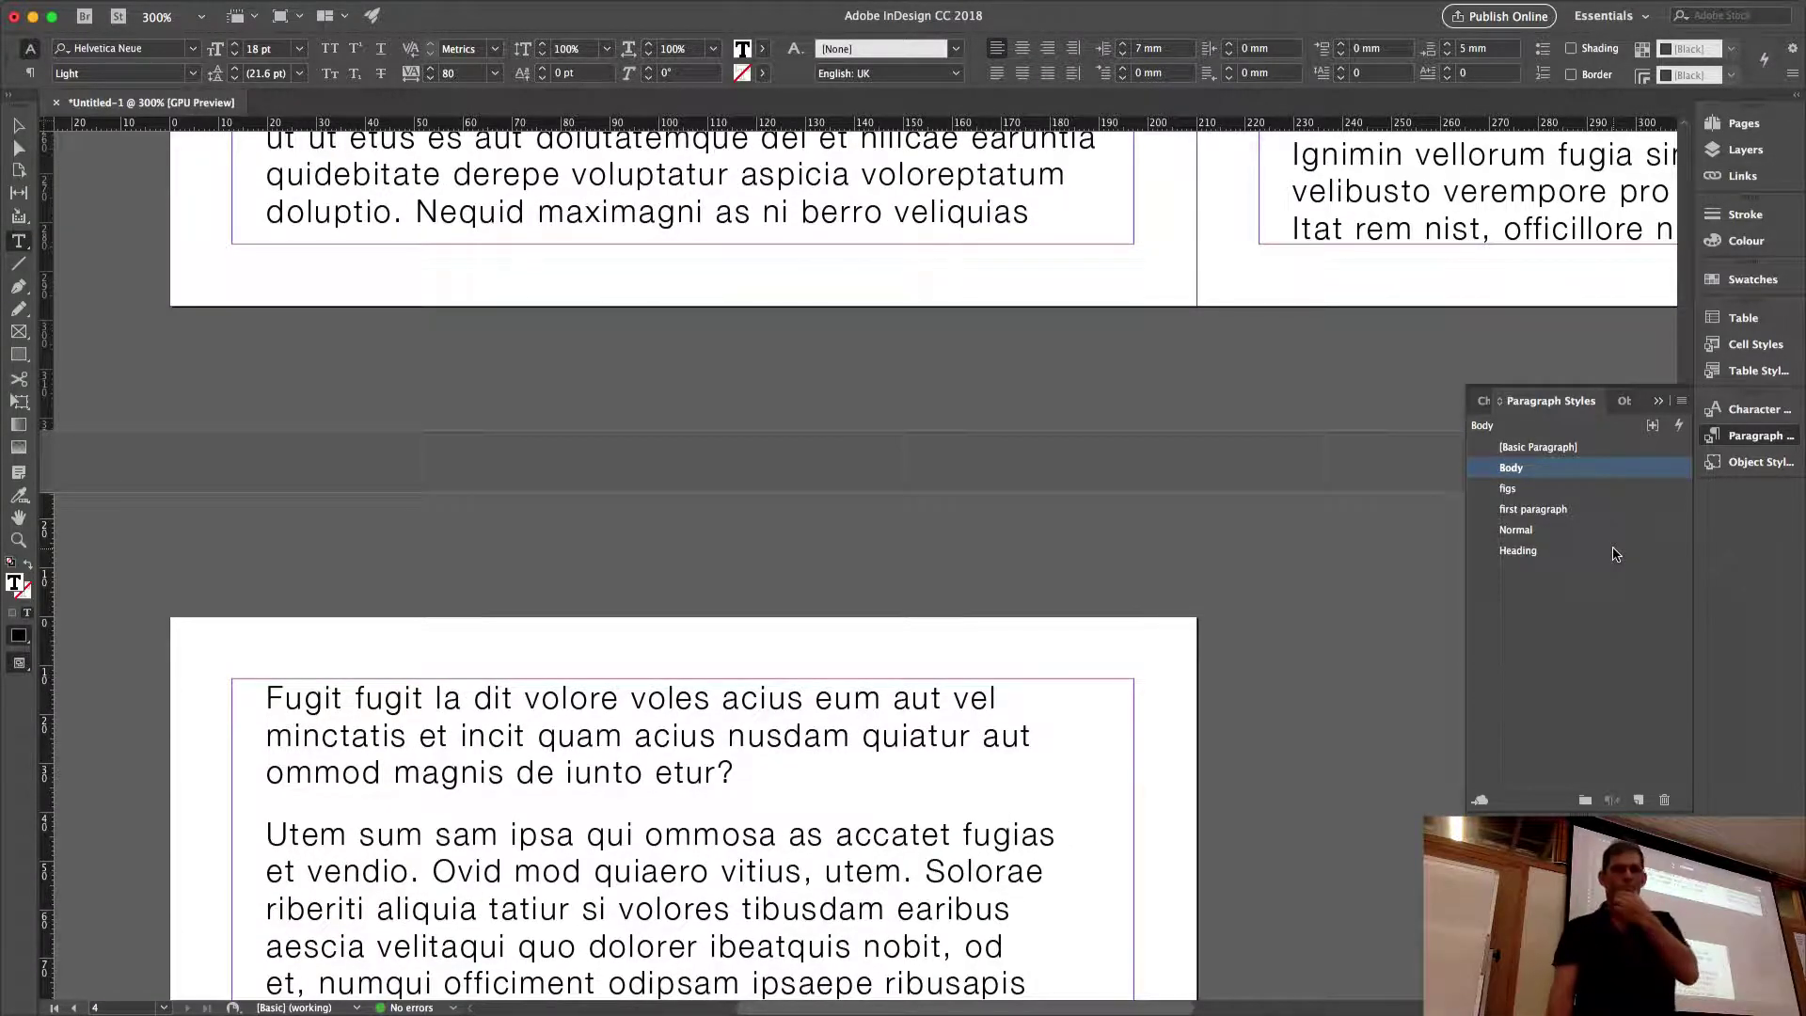
key("super+z")
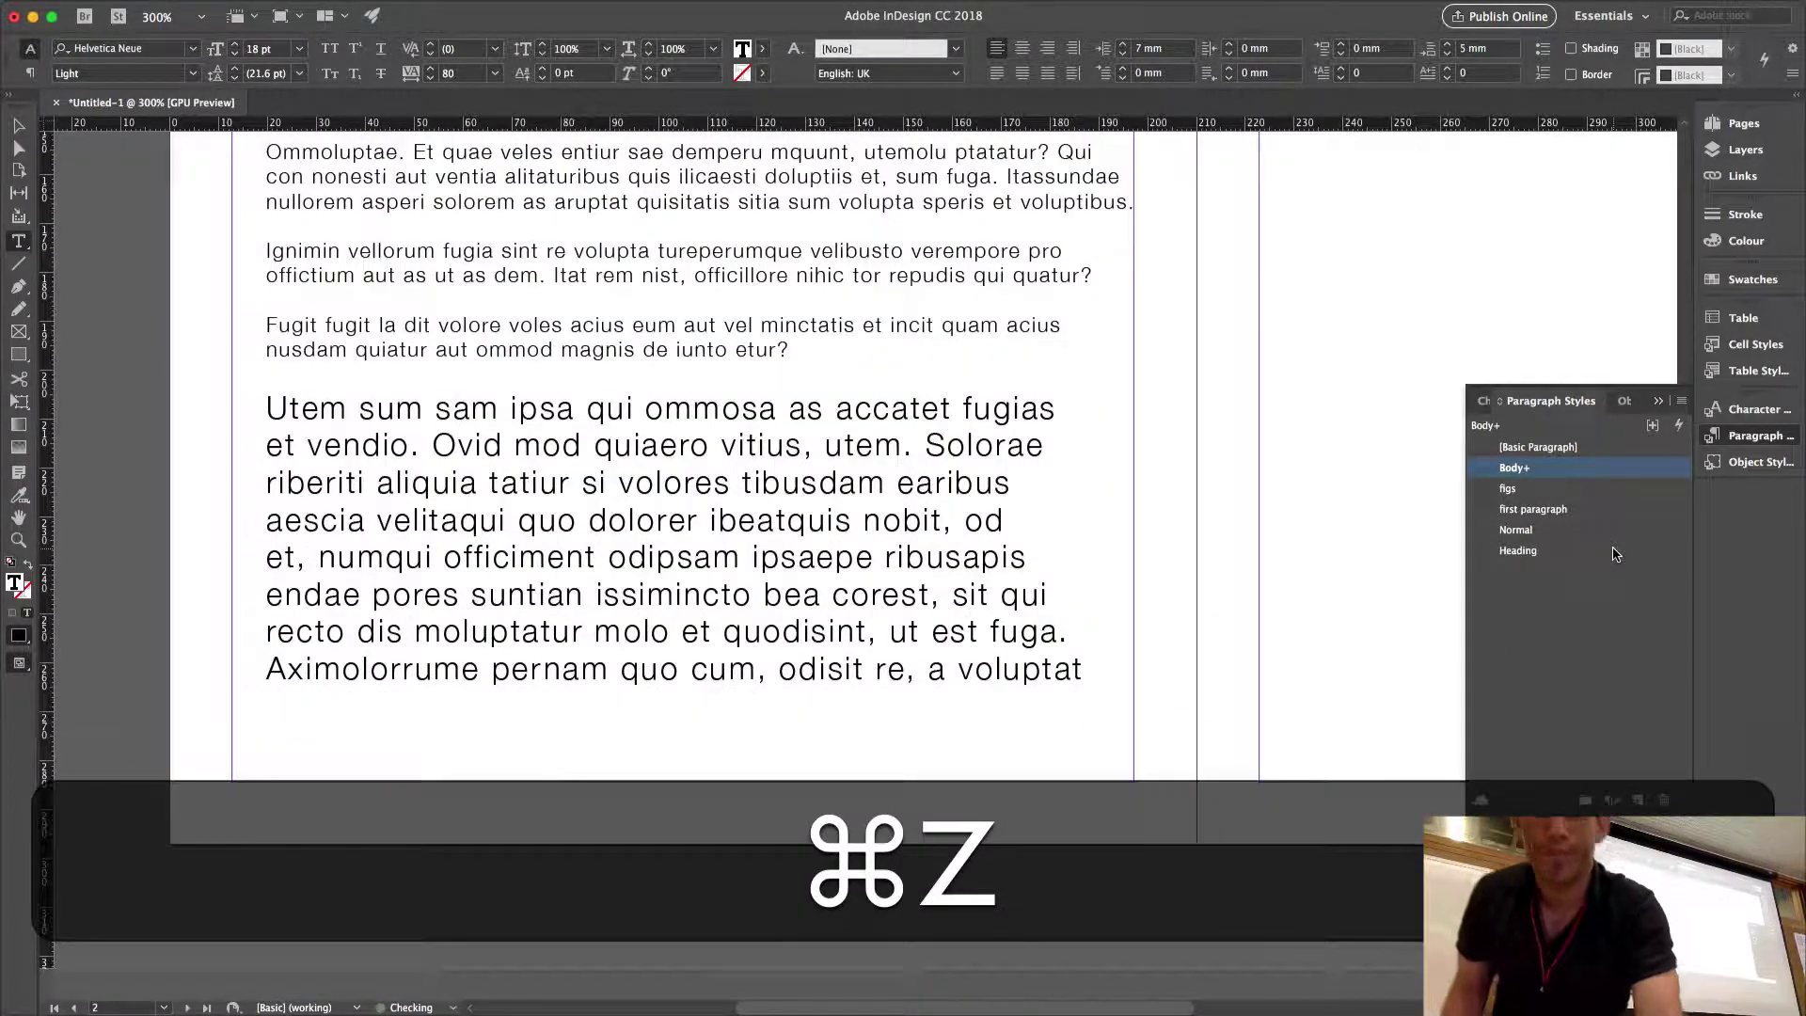
Reapply the Body paragraph style to the "Utem sum sam" paragraph with its overrides cleared.
right_click(1596, 469)
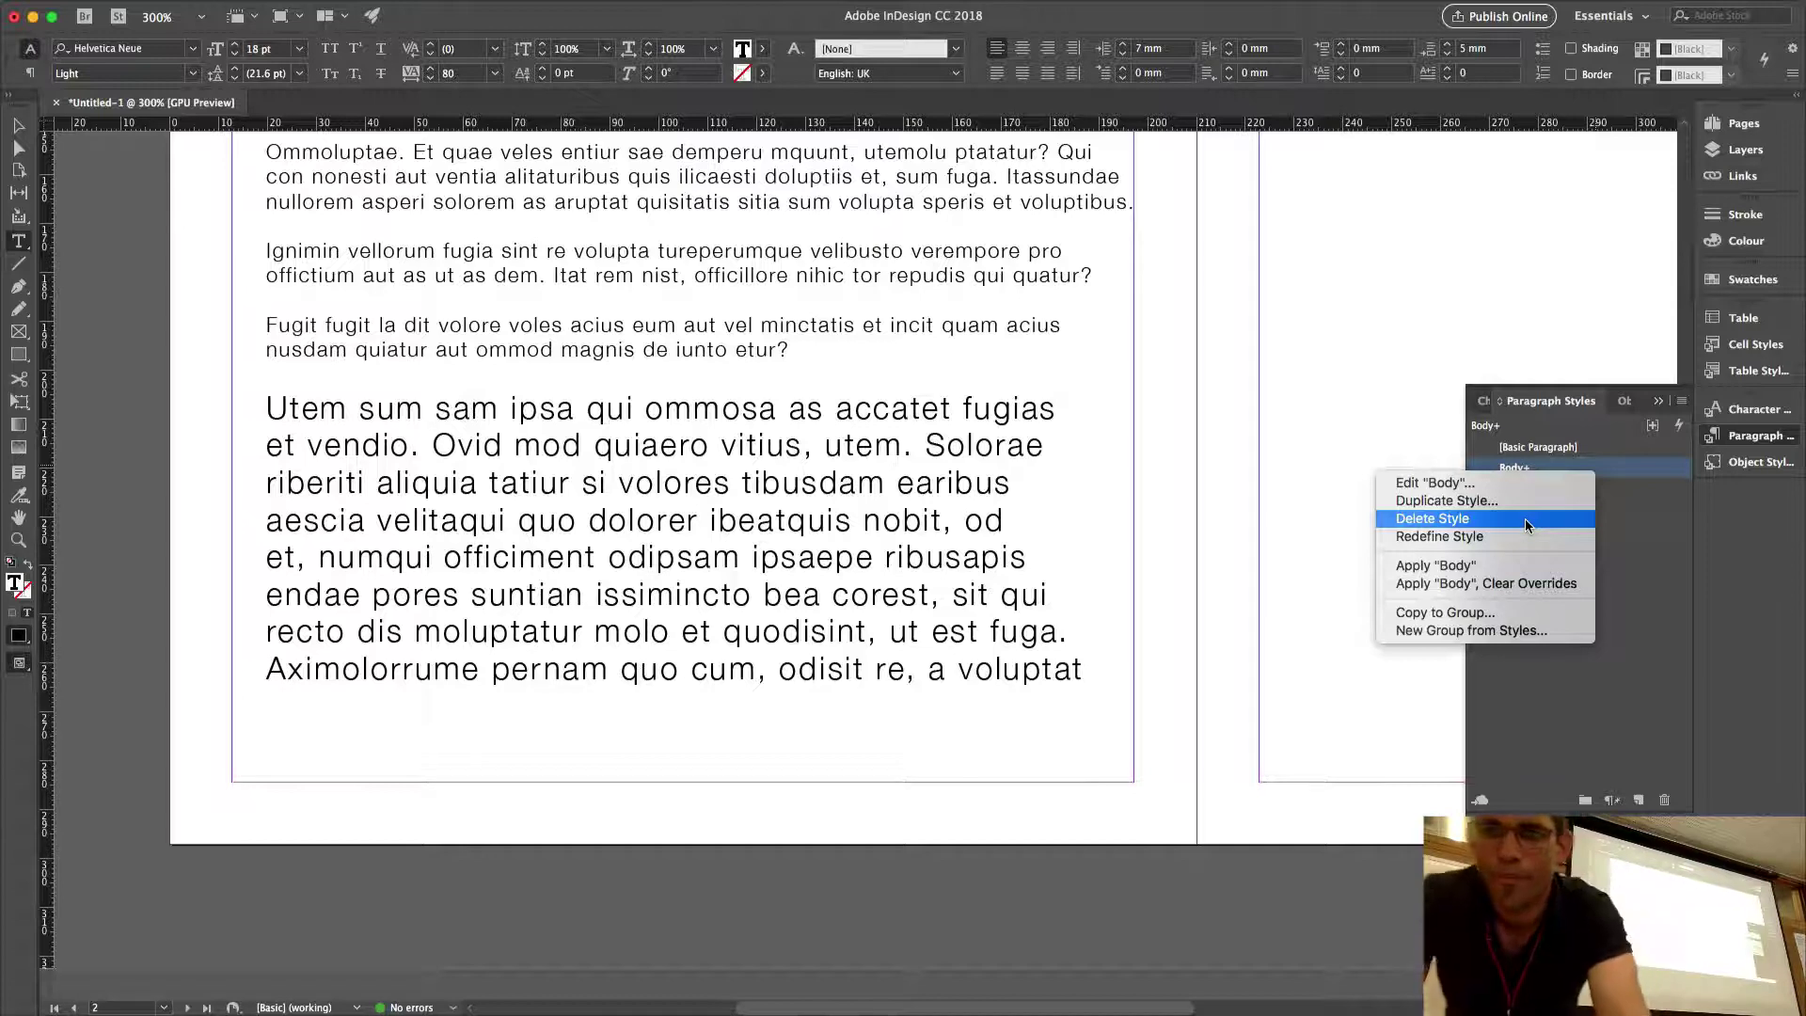
left_click(1536, 584)
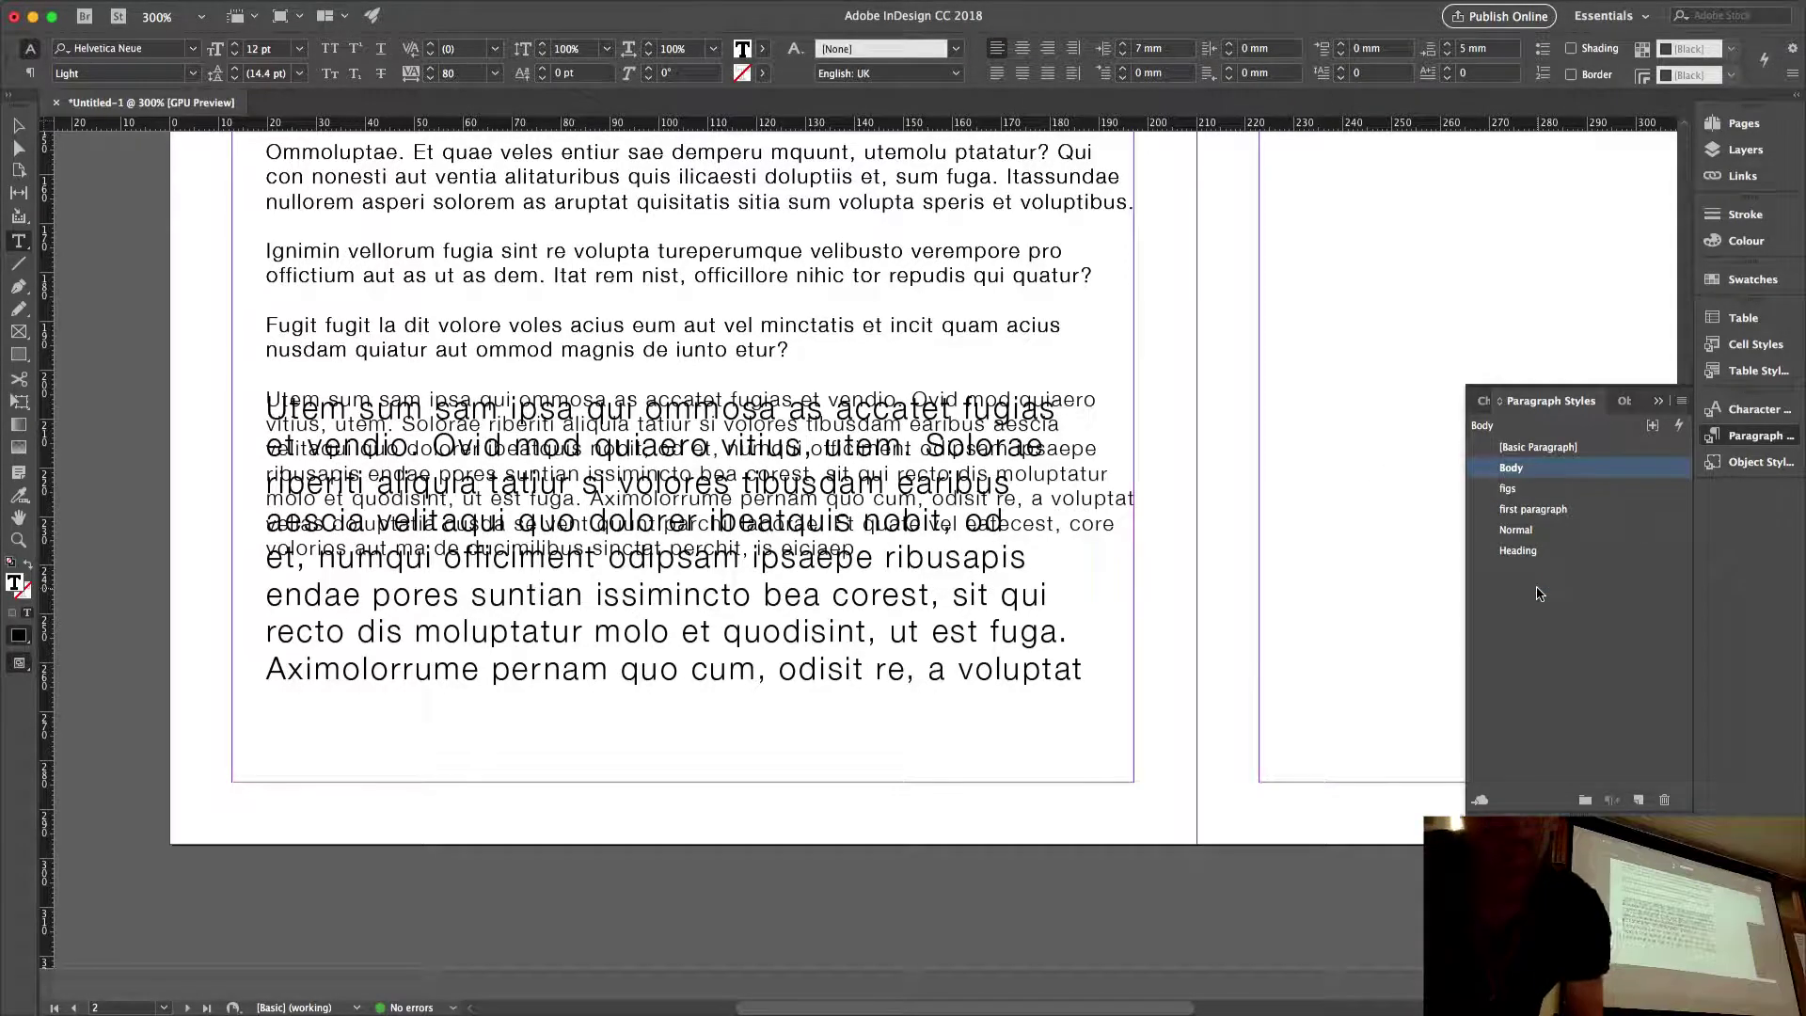
scroll(1201, 584, "down", 10)
scroll(1204, 585, "down", 10)
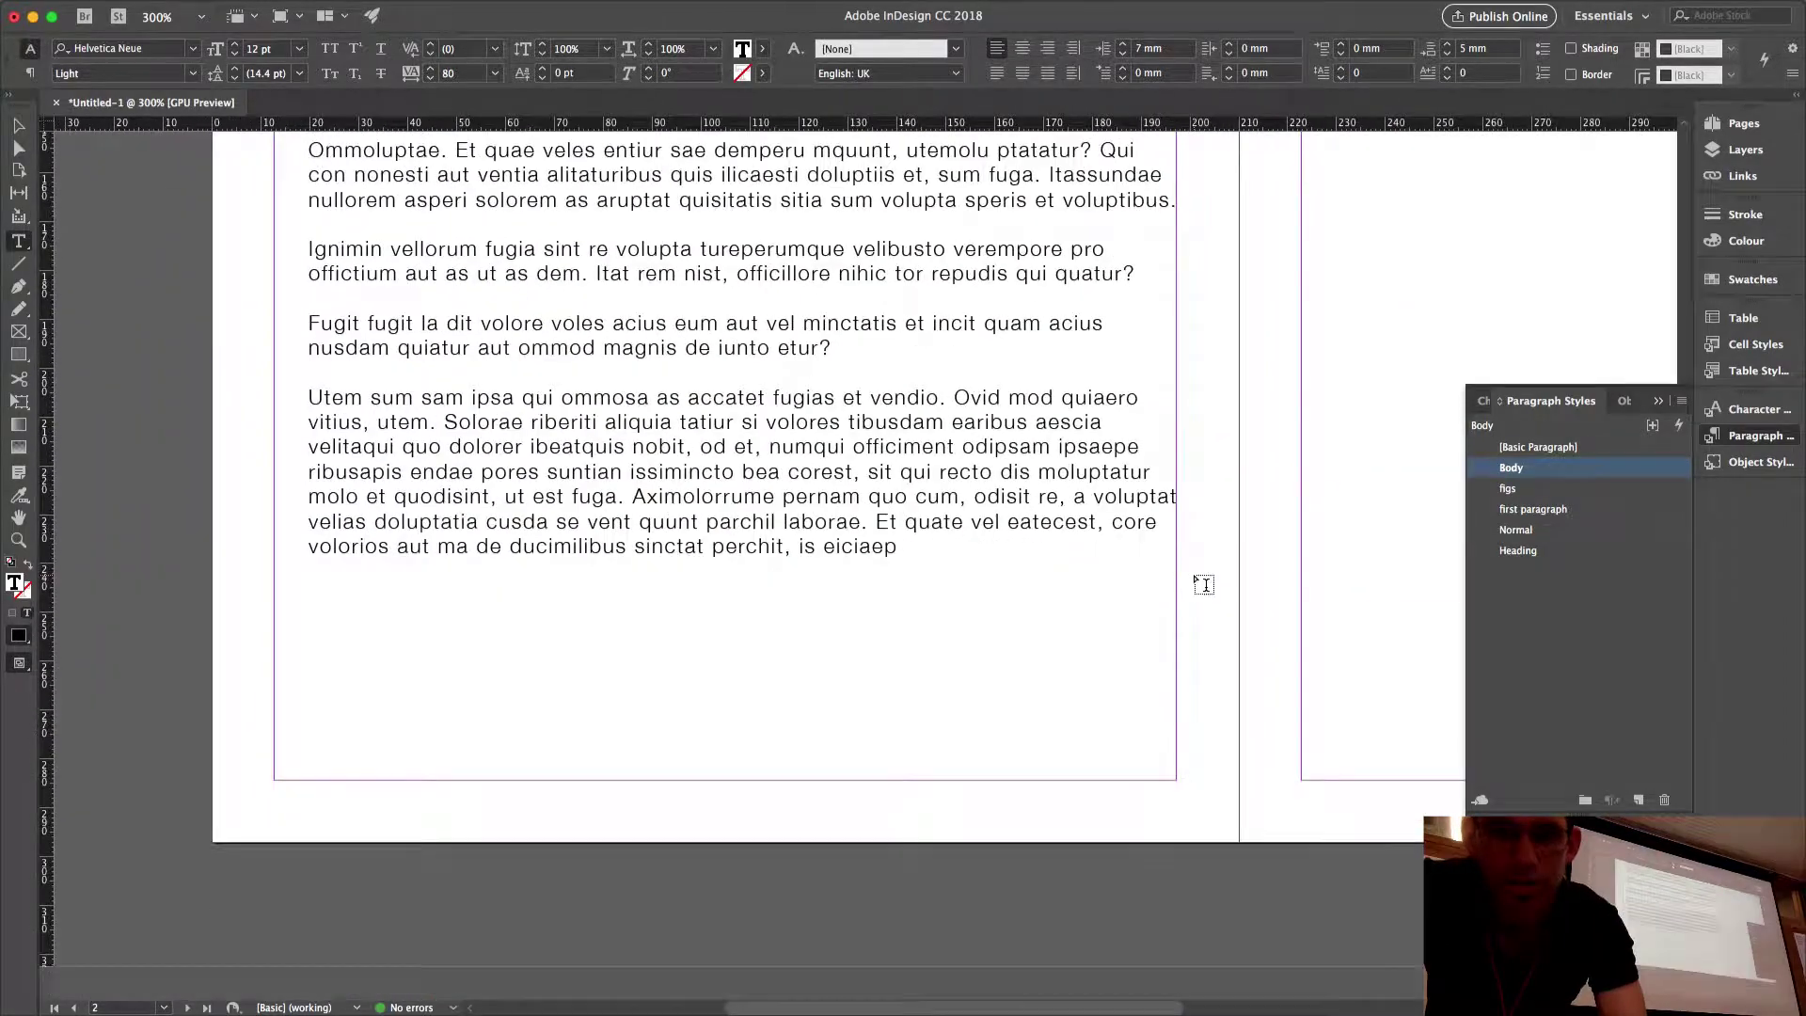
Undo the override clearing on the "Utem sum sam" paragraph and create a paragraph style named "18pt body" from it, based on Body.
scroll(1204, 584, "up", 5)
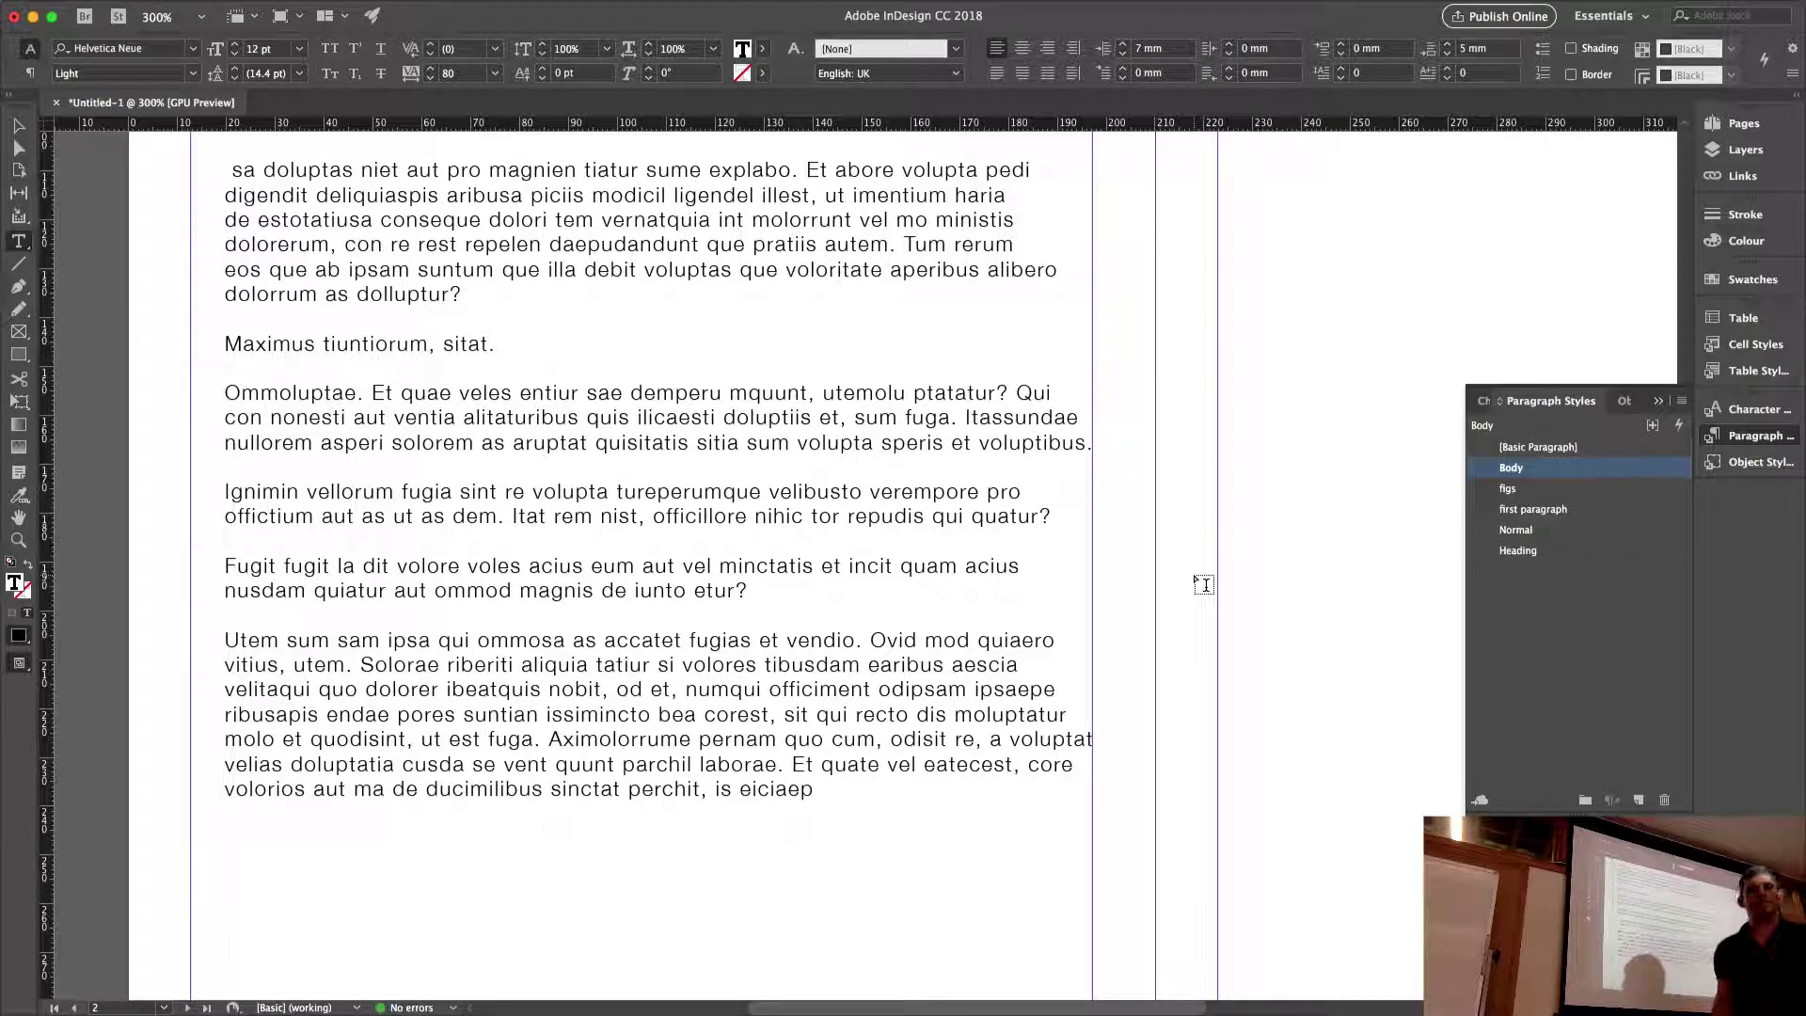
key("super+z")
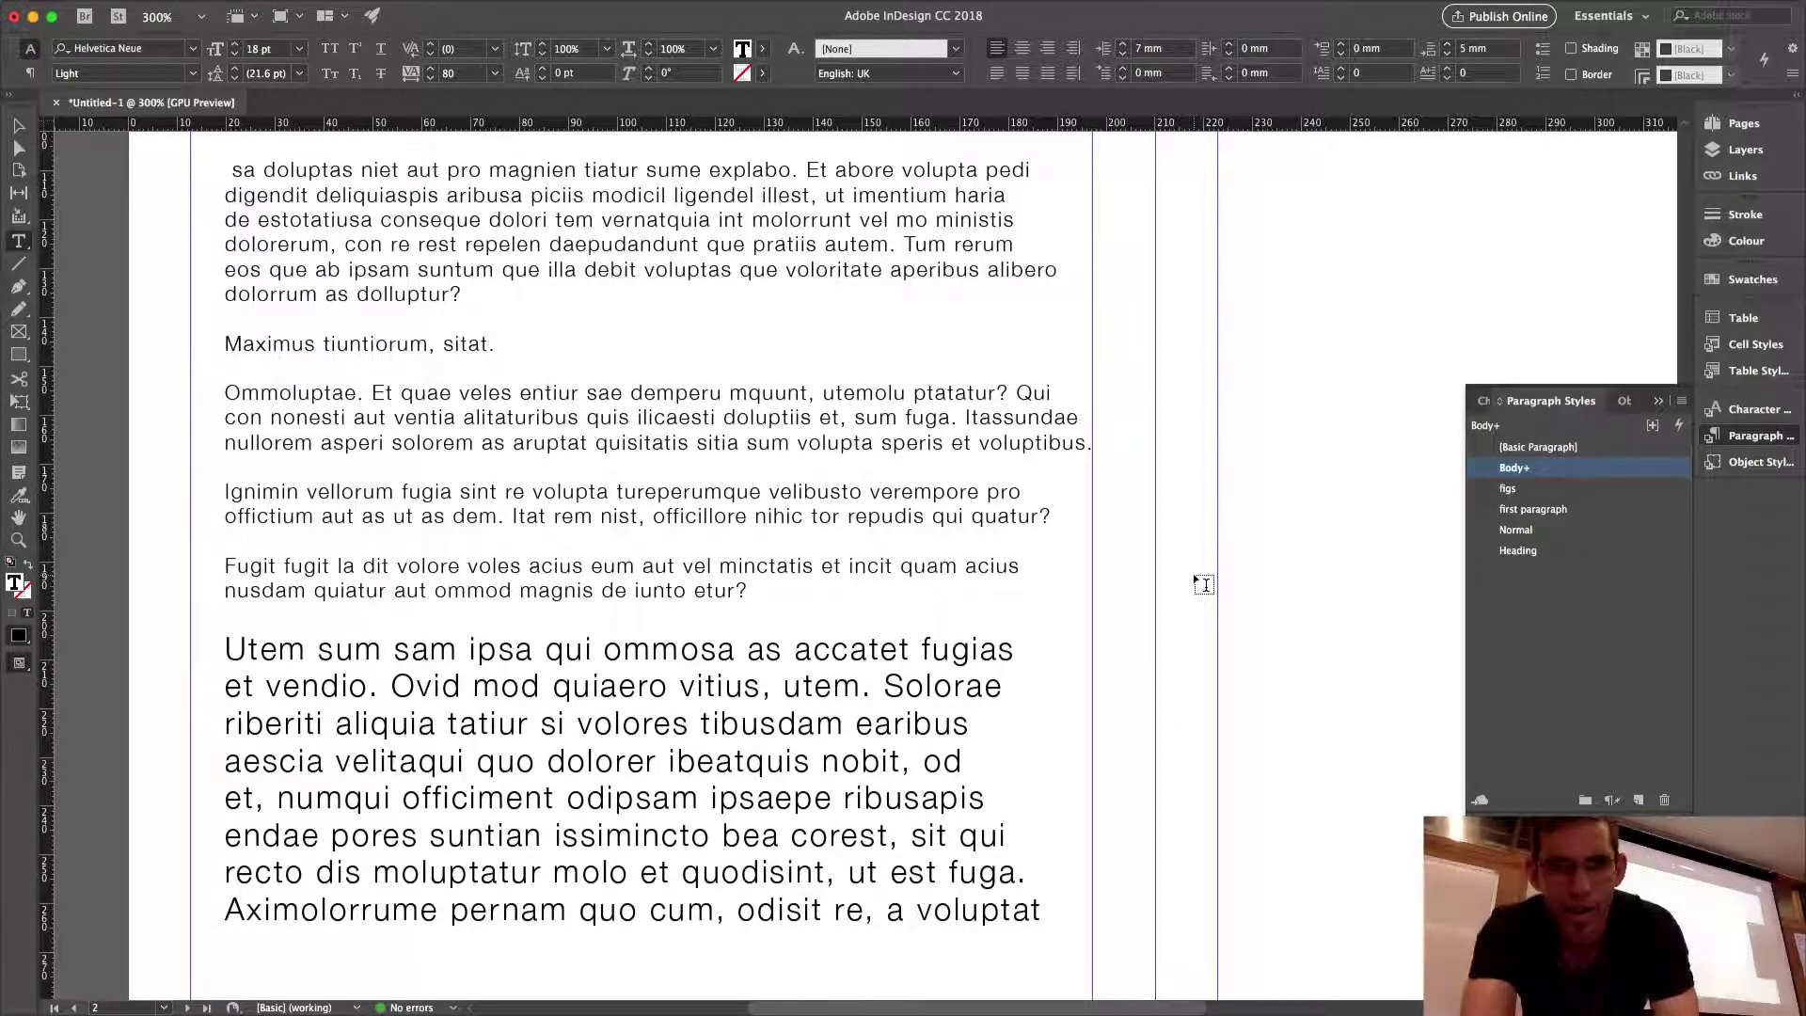
left_click(1639, 800)
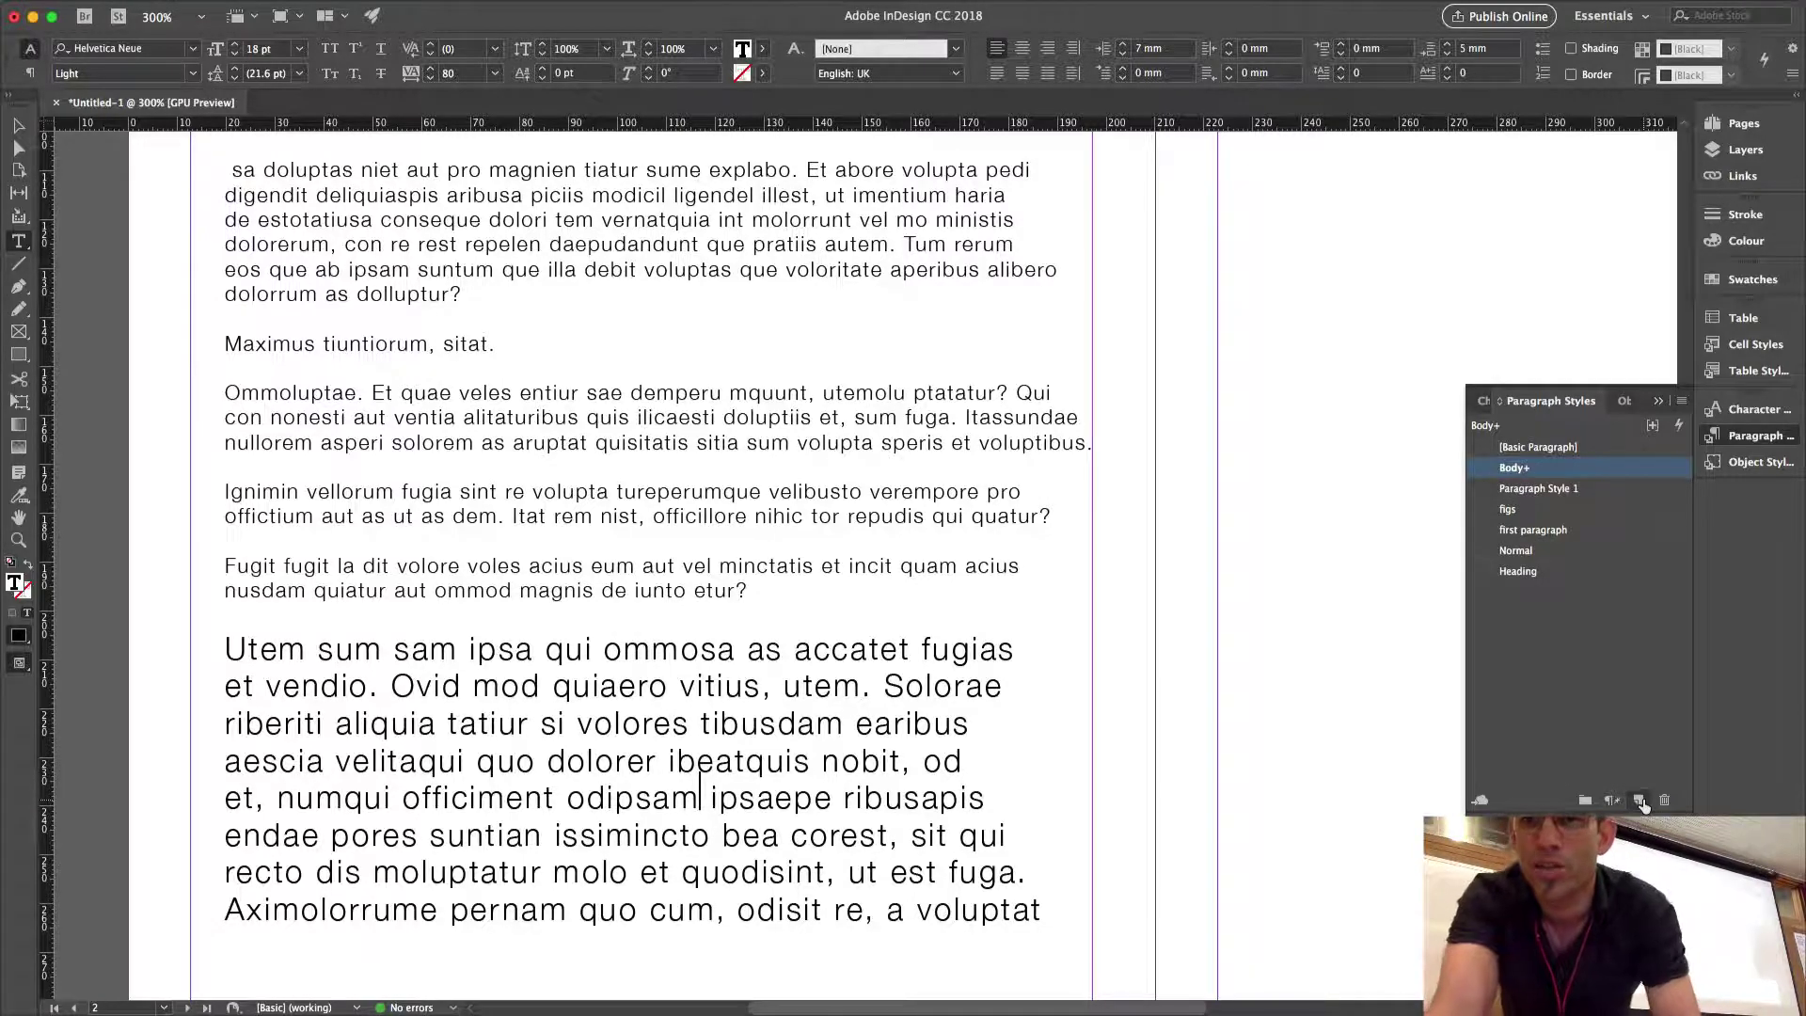
left_click(1603, 490)
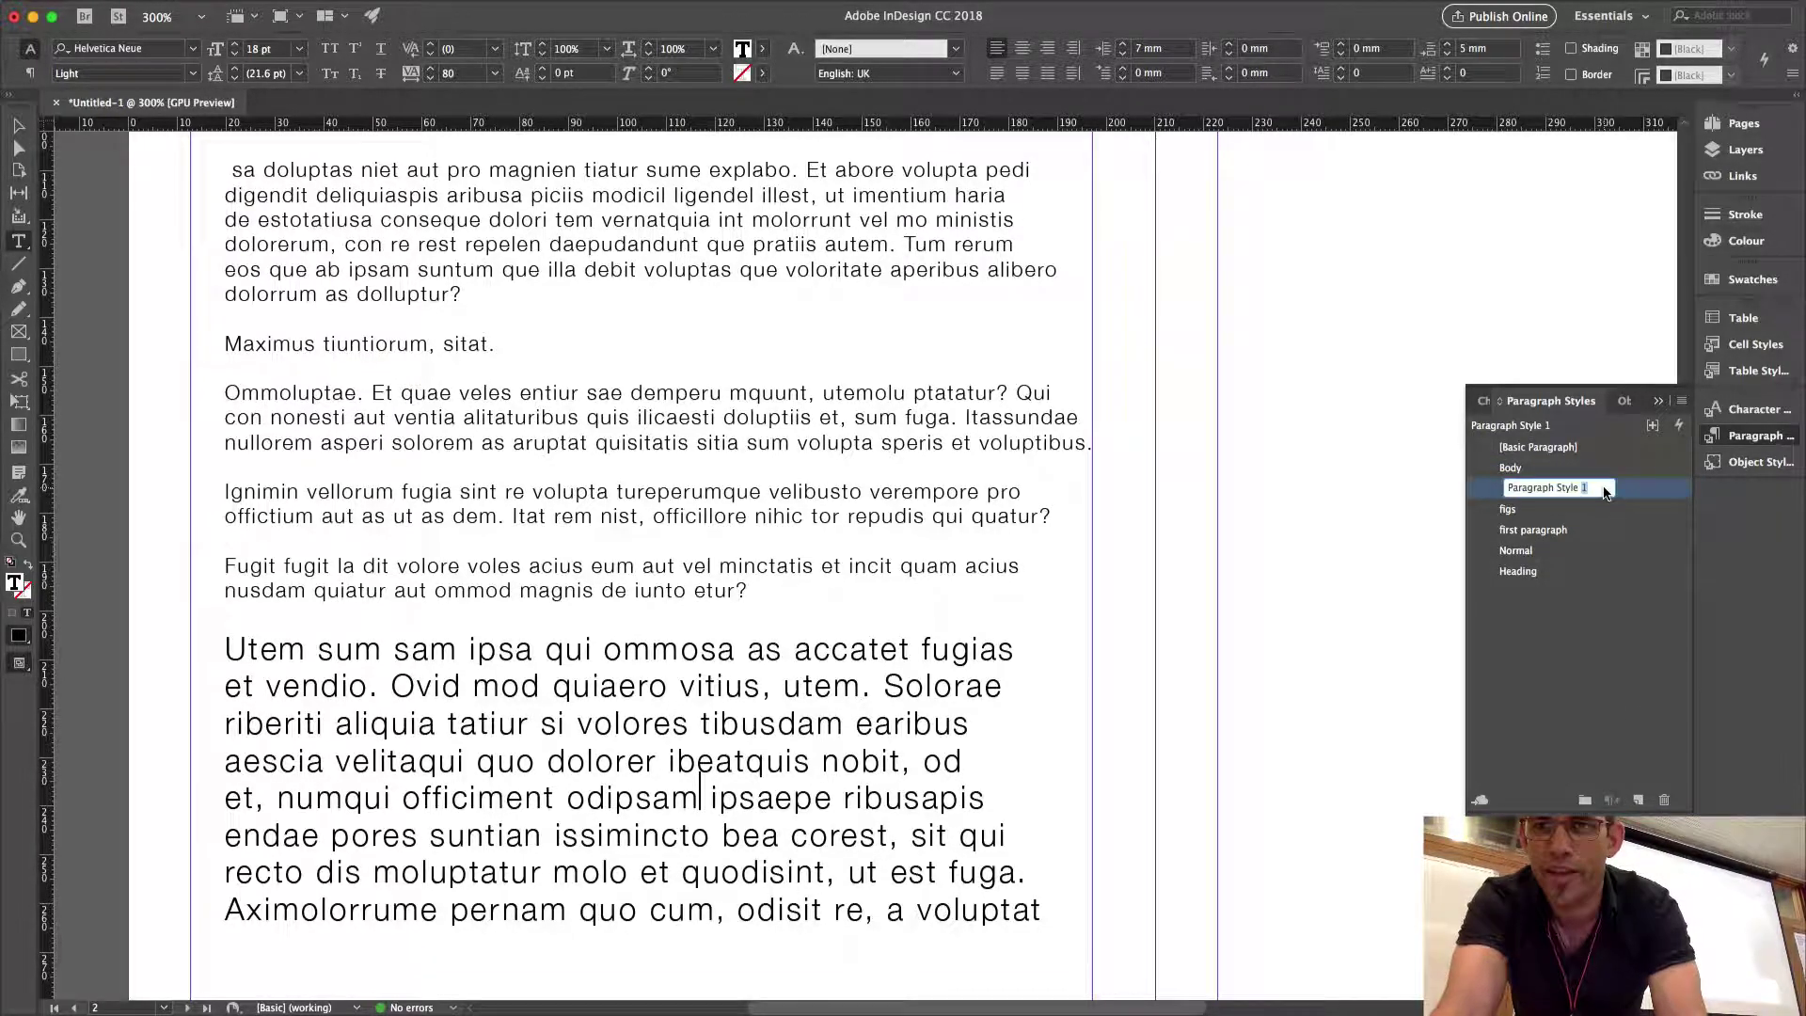
double_click(1619, 490)
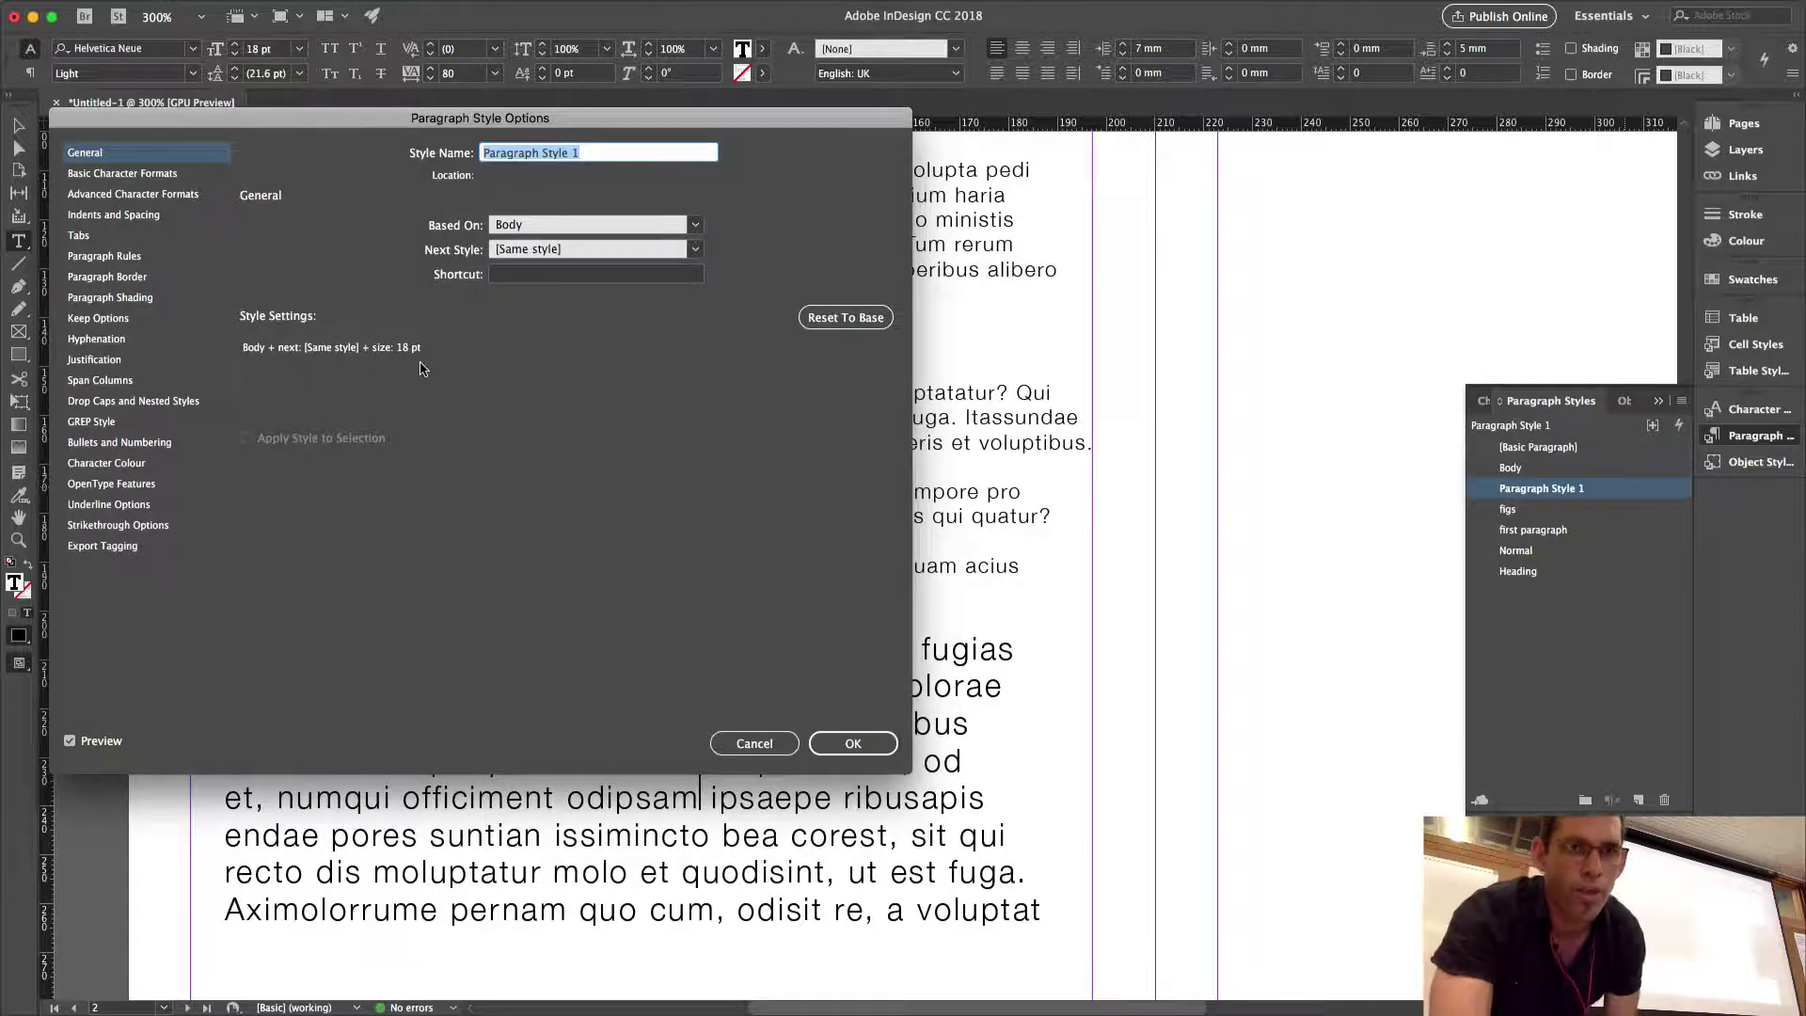
type("18")
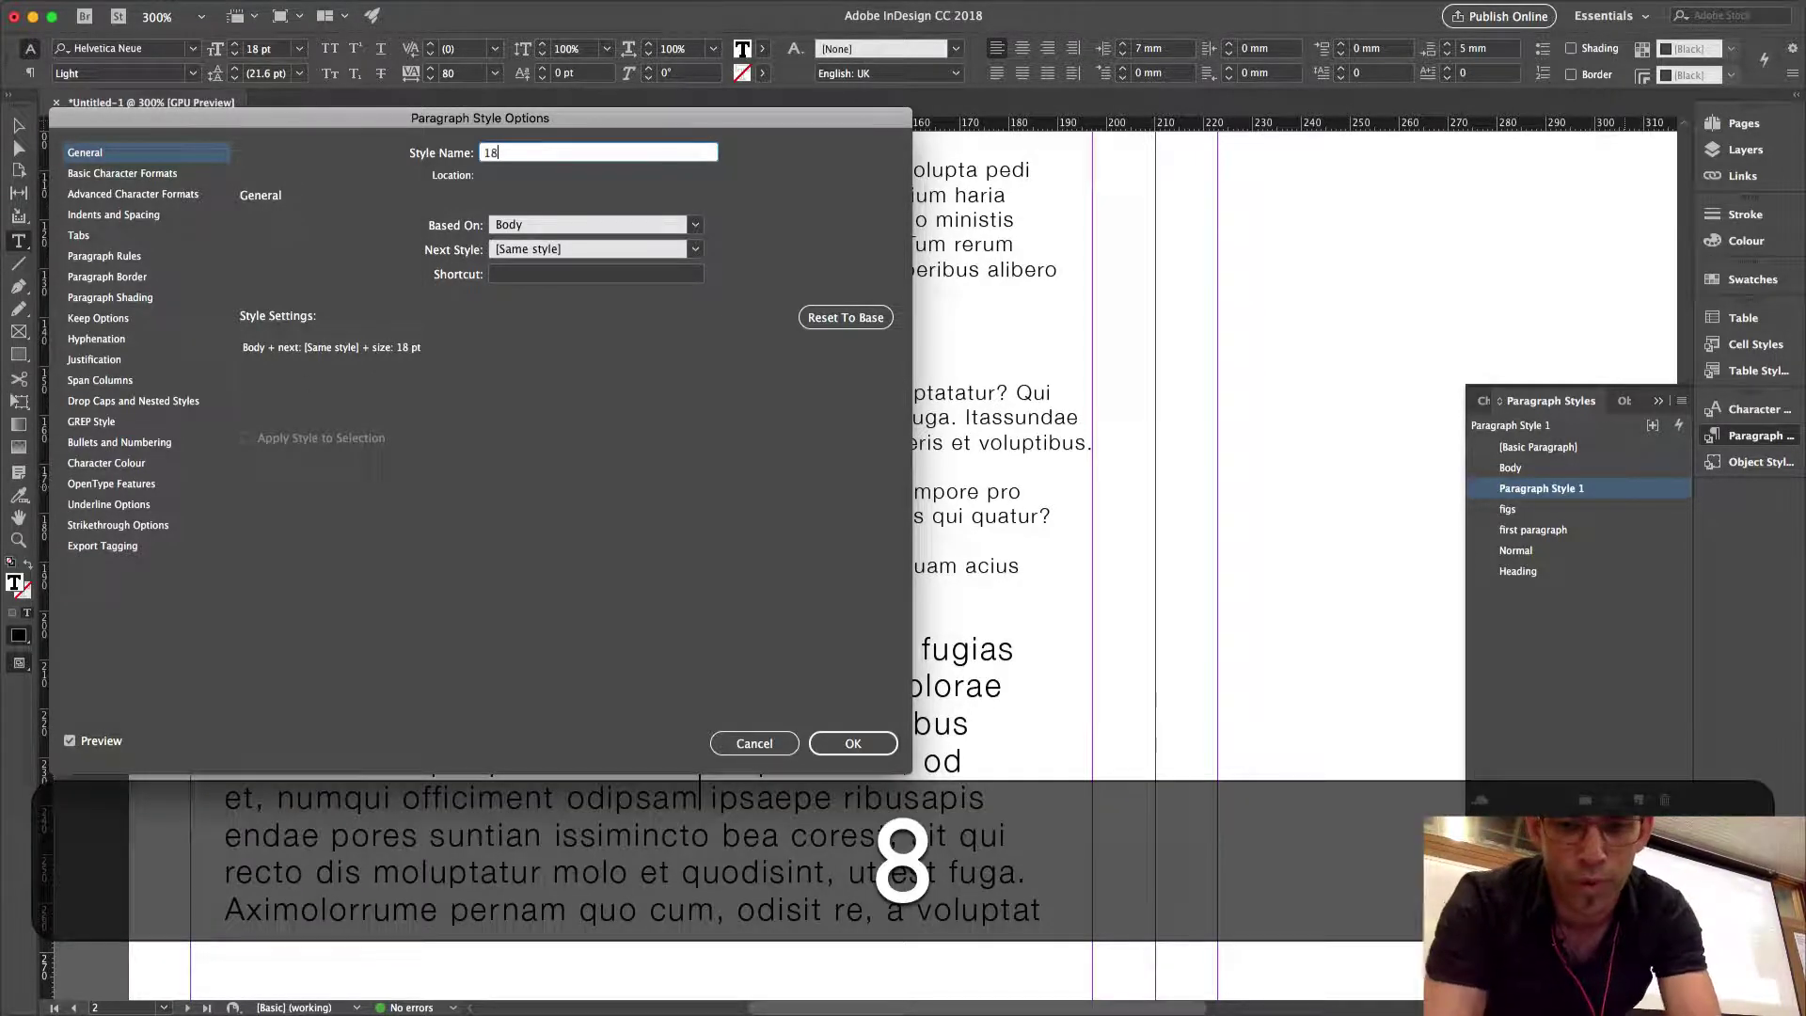
type("pt body")
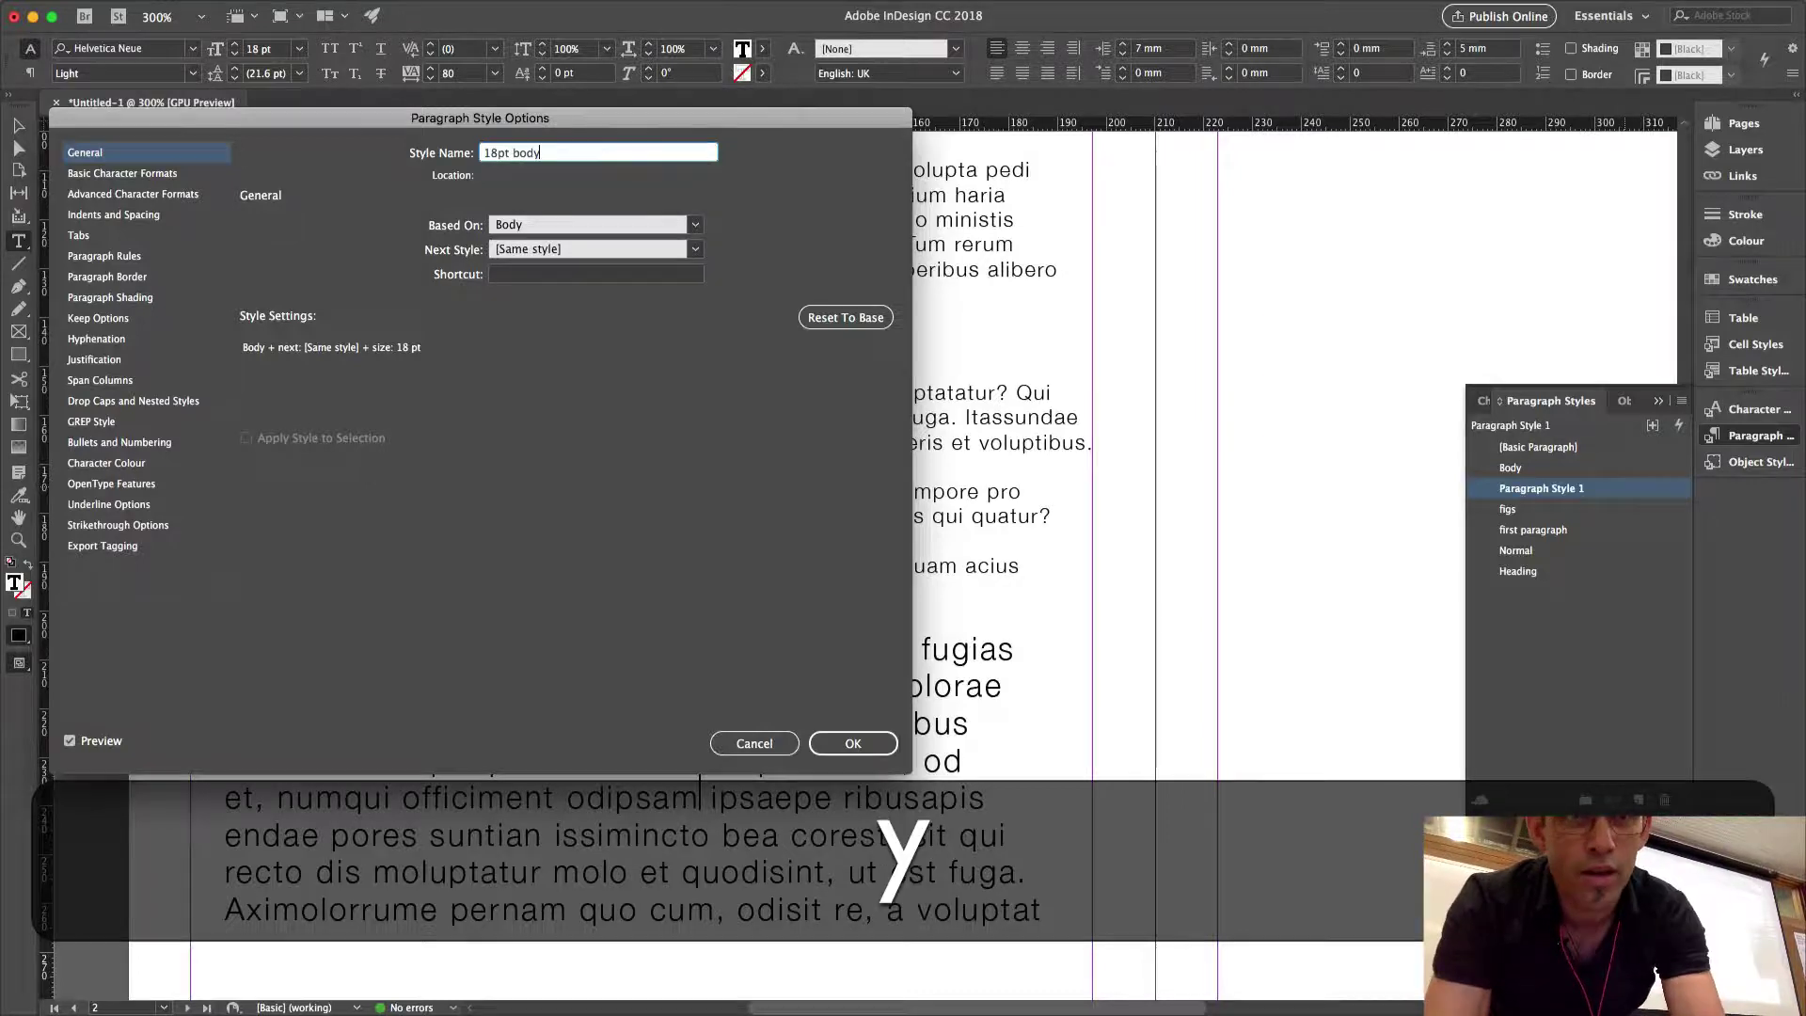
key("Return")
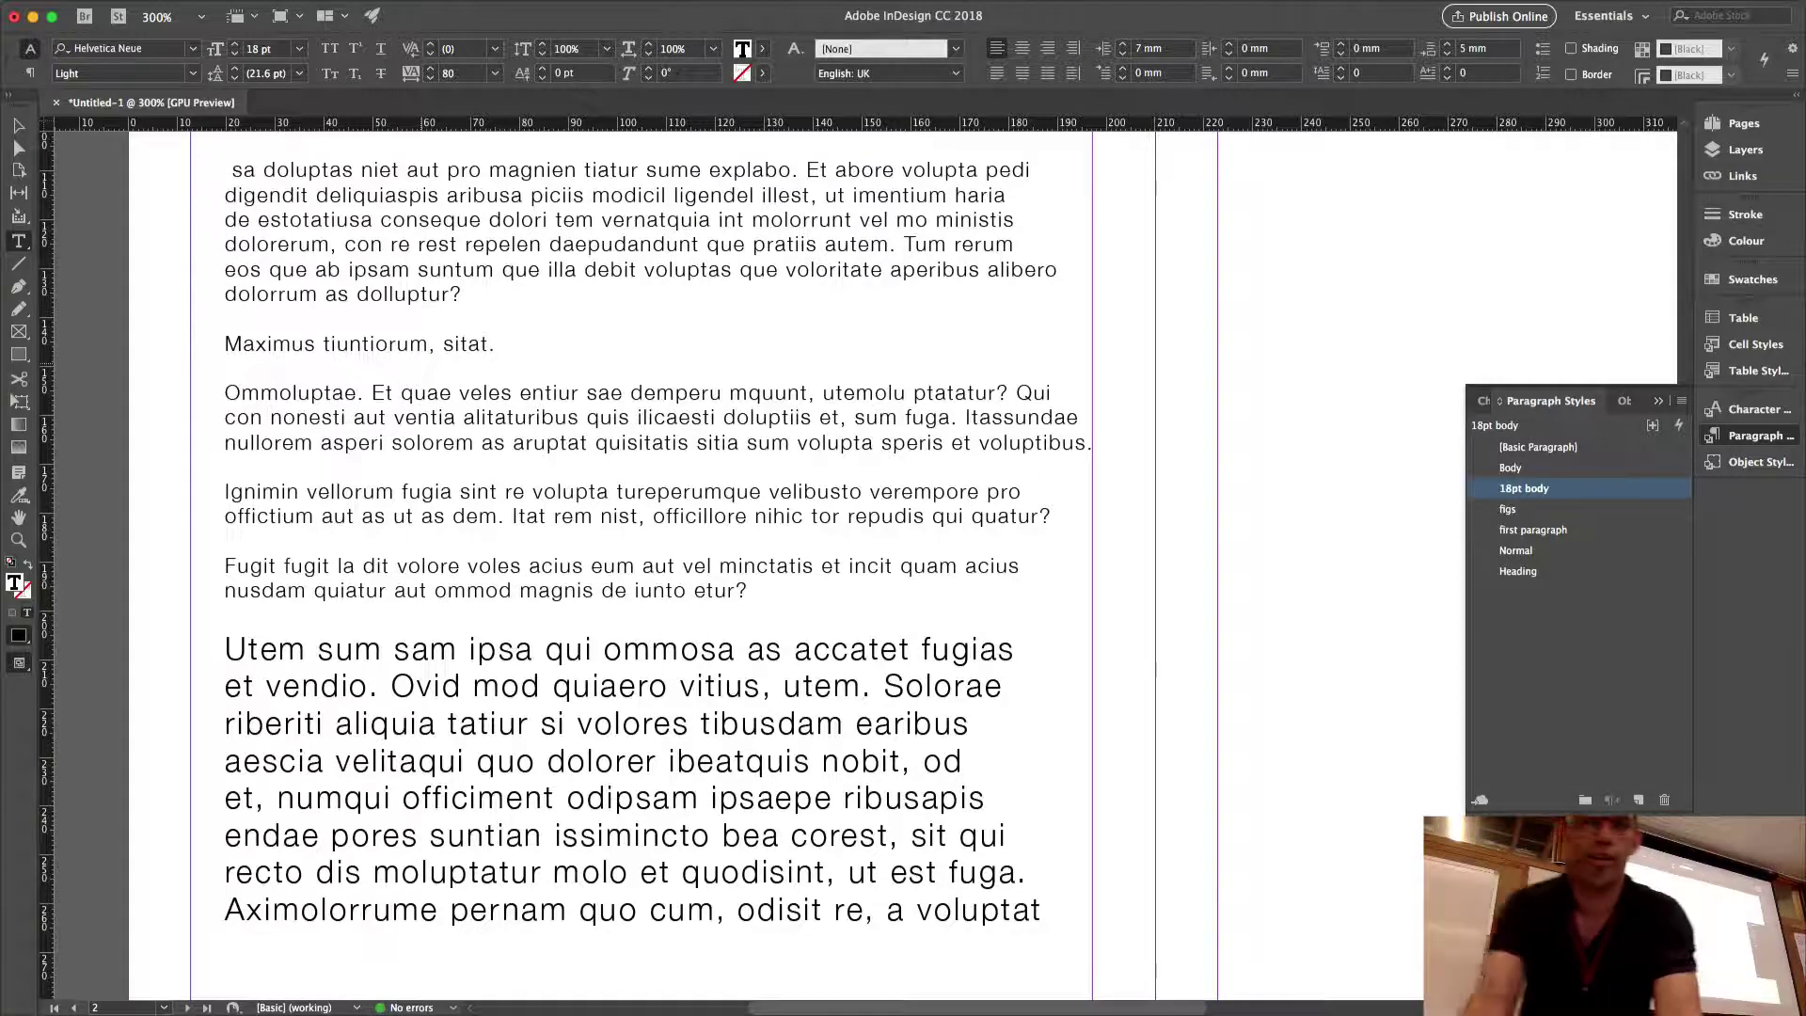
Override the font of the words "Maximus tiuntiorum," locally with Century.
left_click_drag(222, 344, 436, 345)
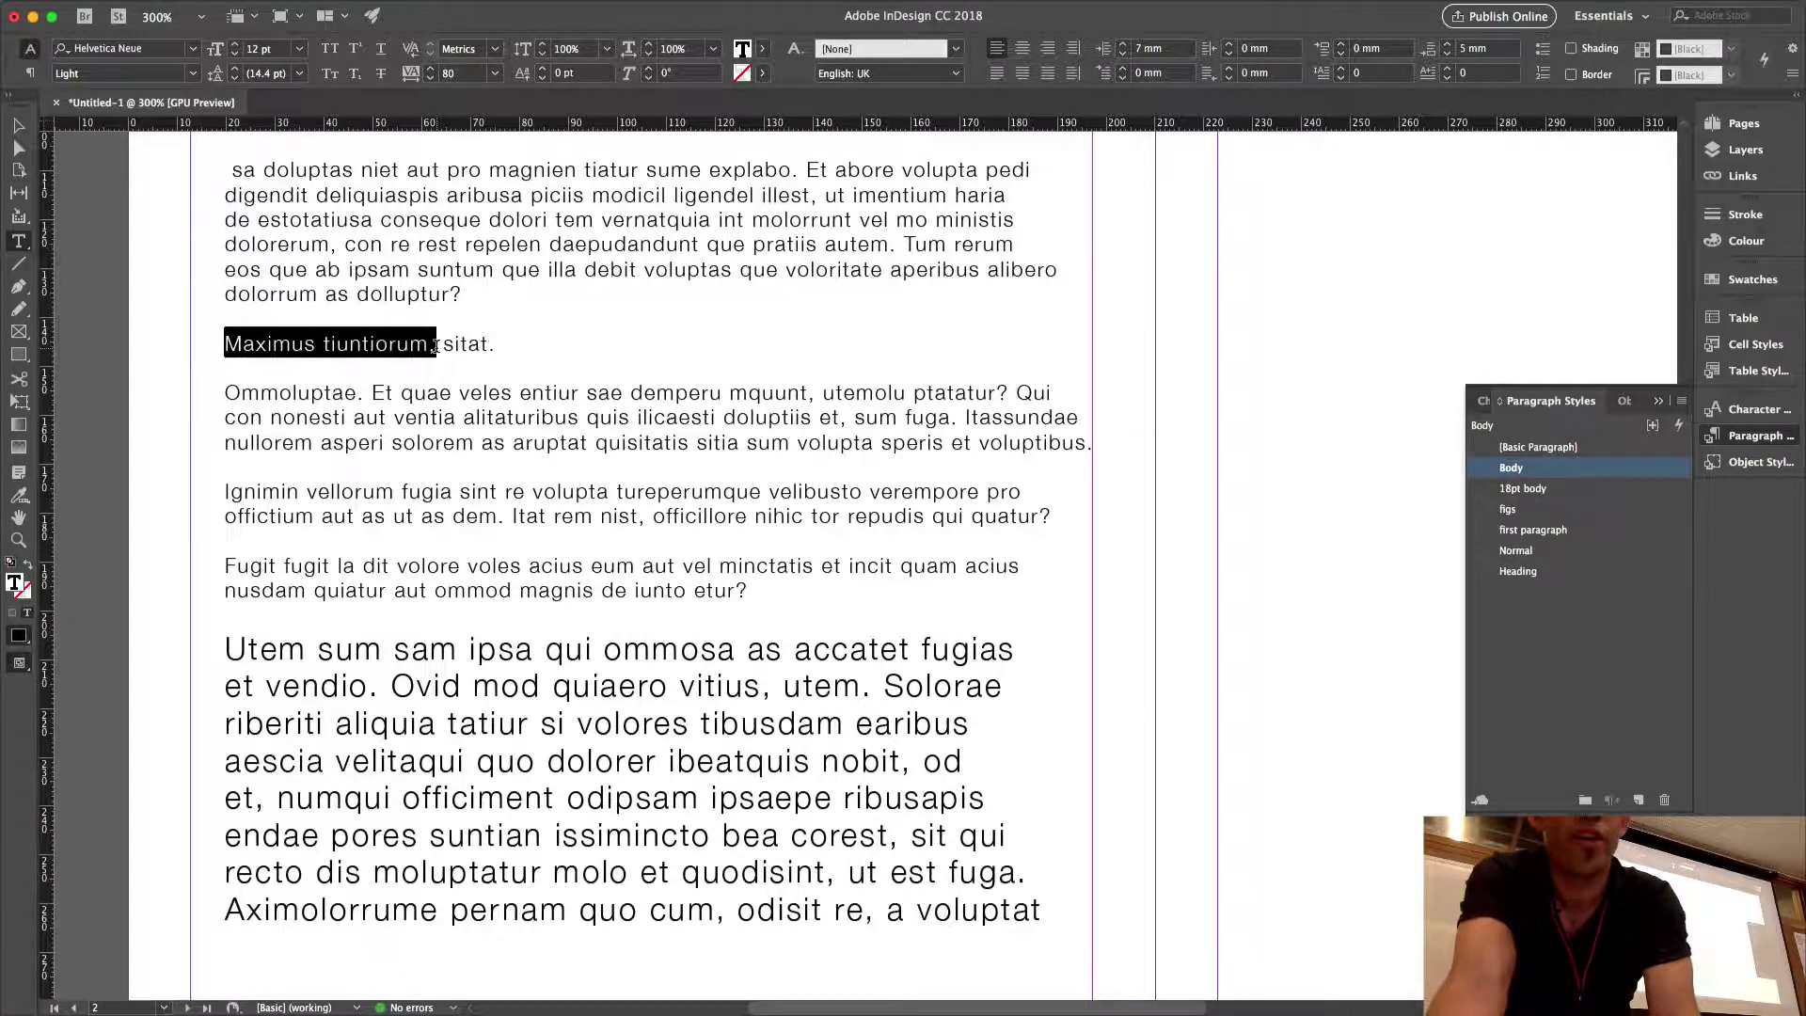
left_click(193, 52)
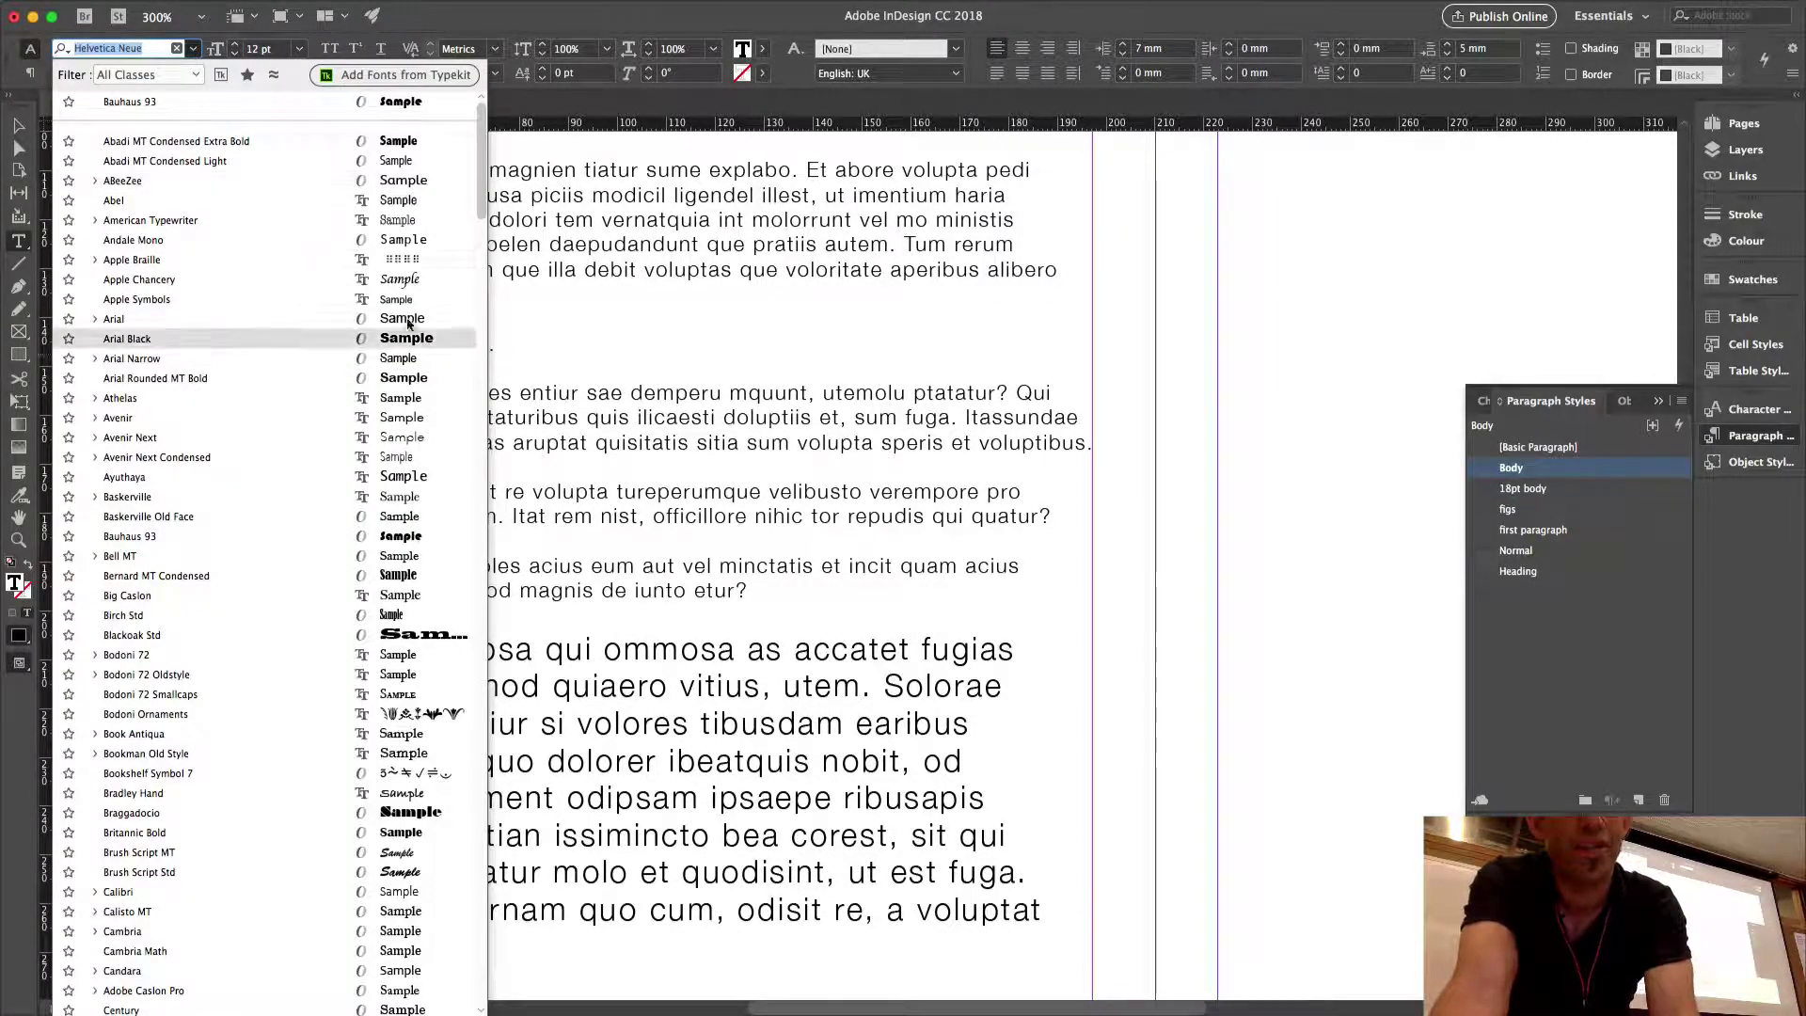
scroll(388, 696, "down", 5)
scroll(388, 696, "down", 1)
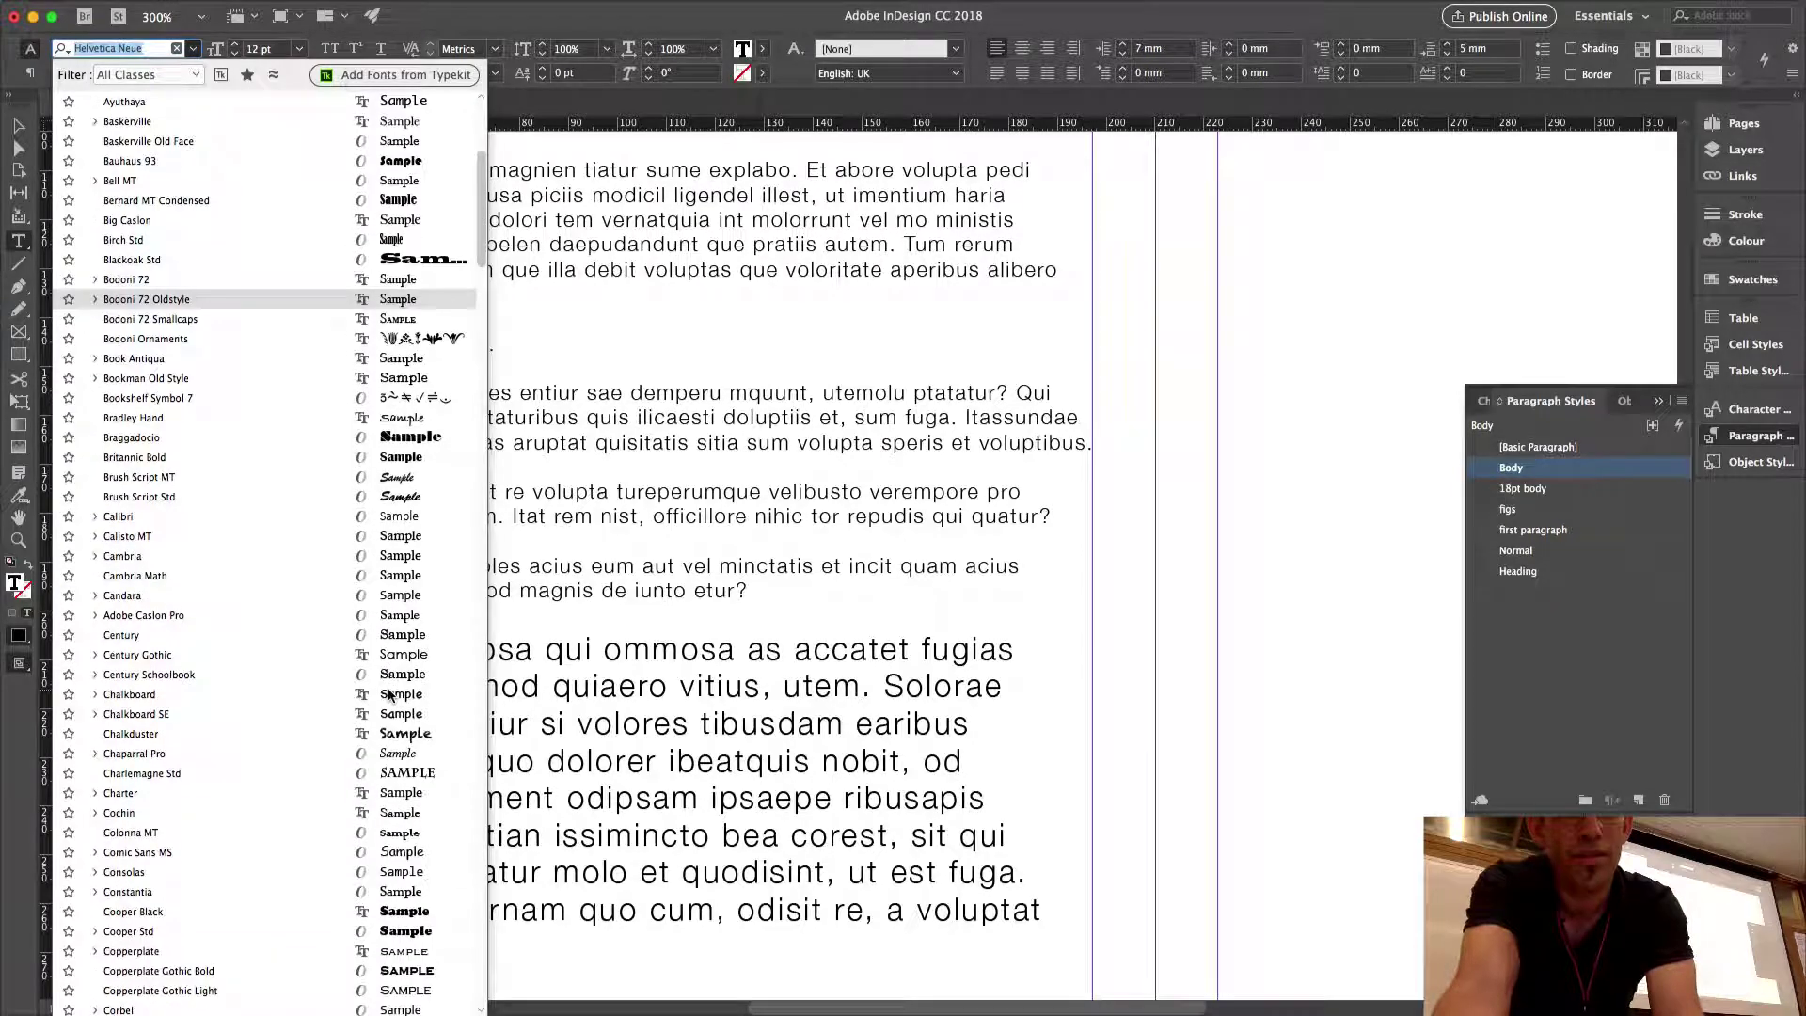
left_click(402, 632)
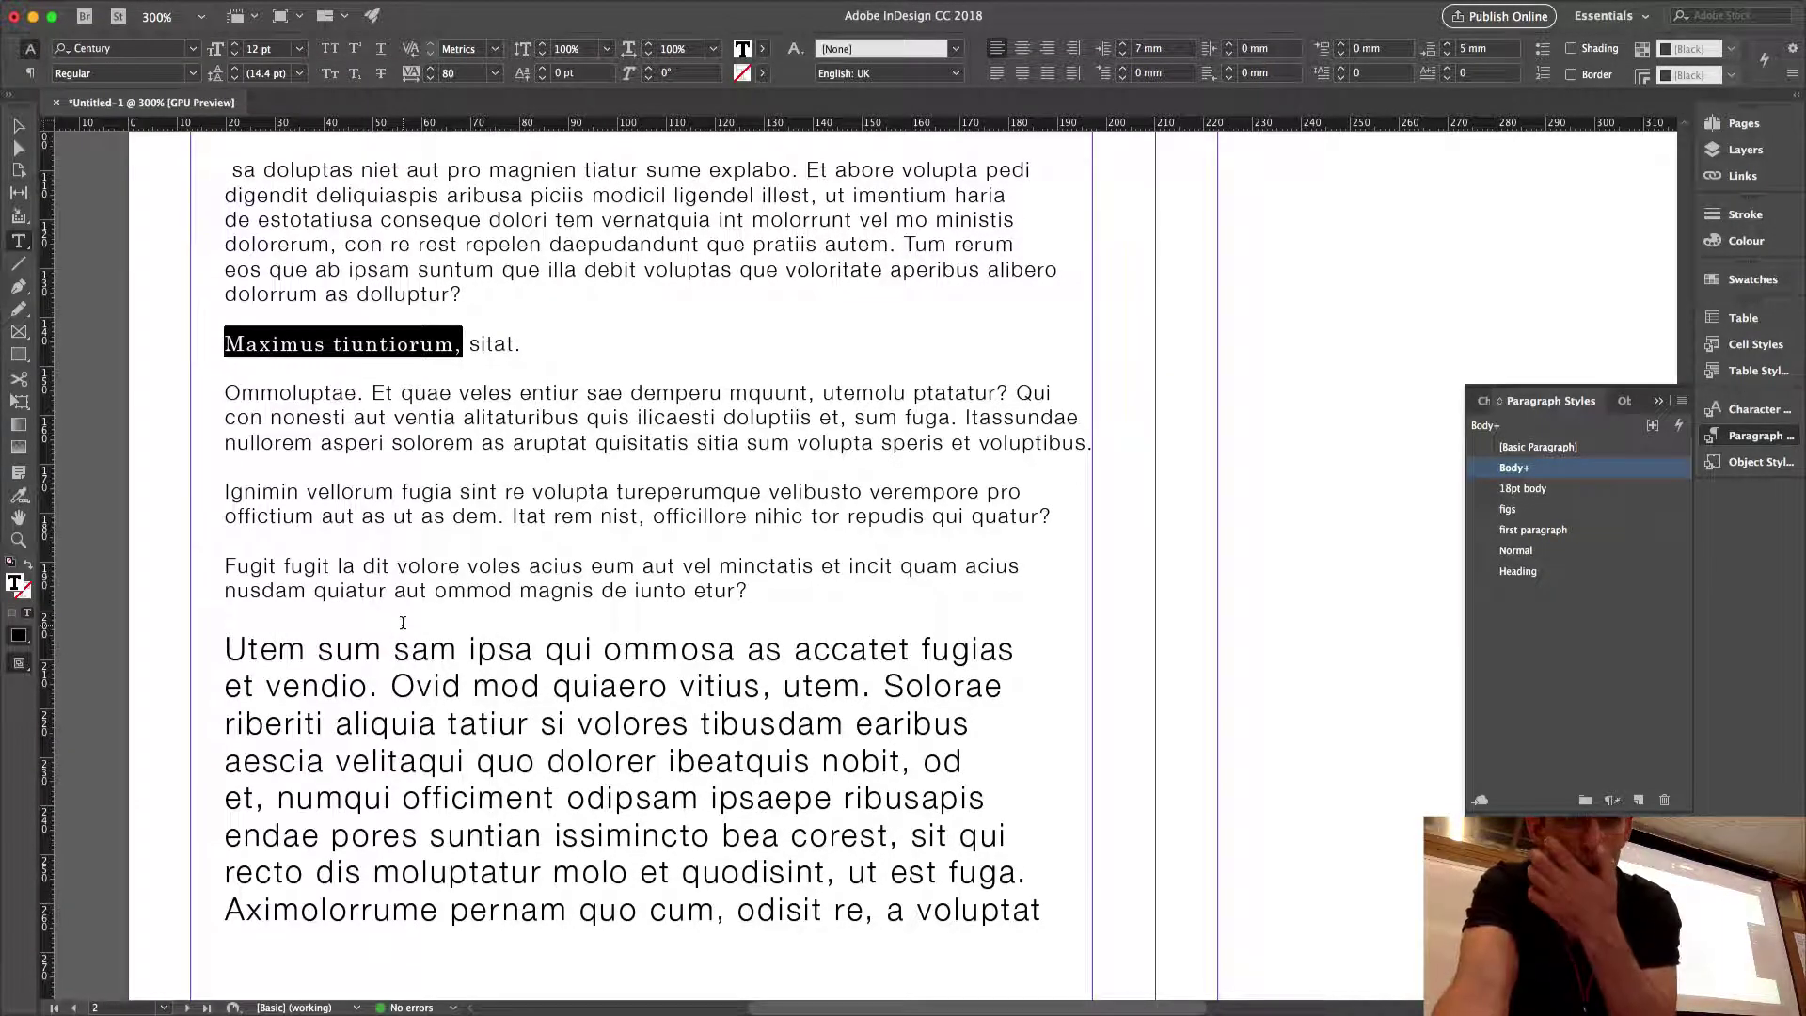
Redefine the Body paragraph style from the Century text in the "Maximus tiuntiorum" paragraph, and undo the redefinition.
right_click(1648, 471)
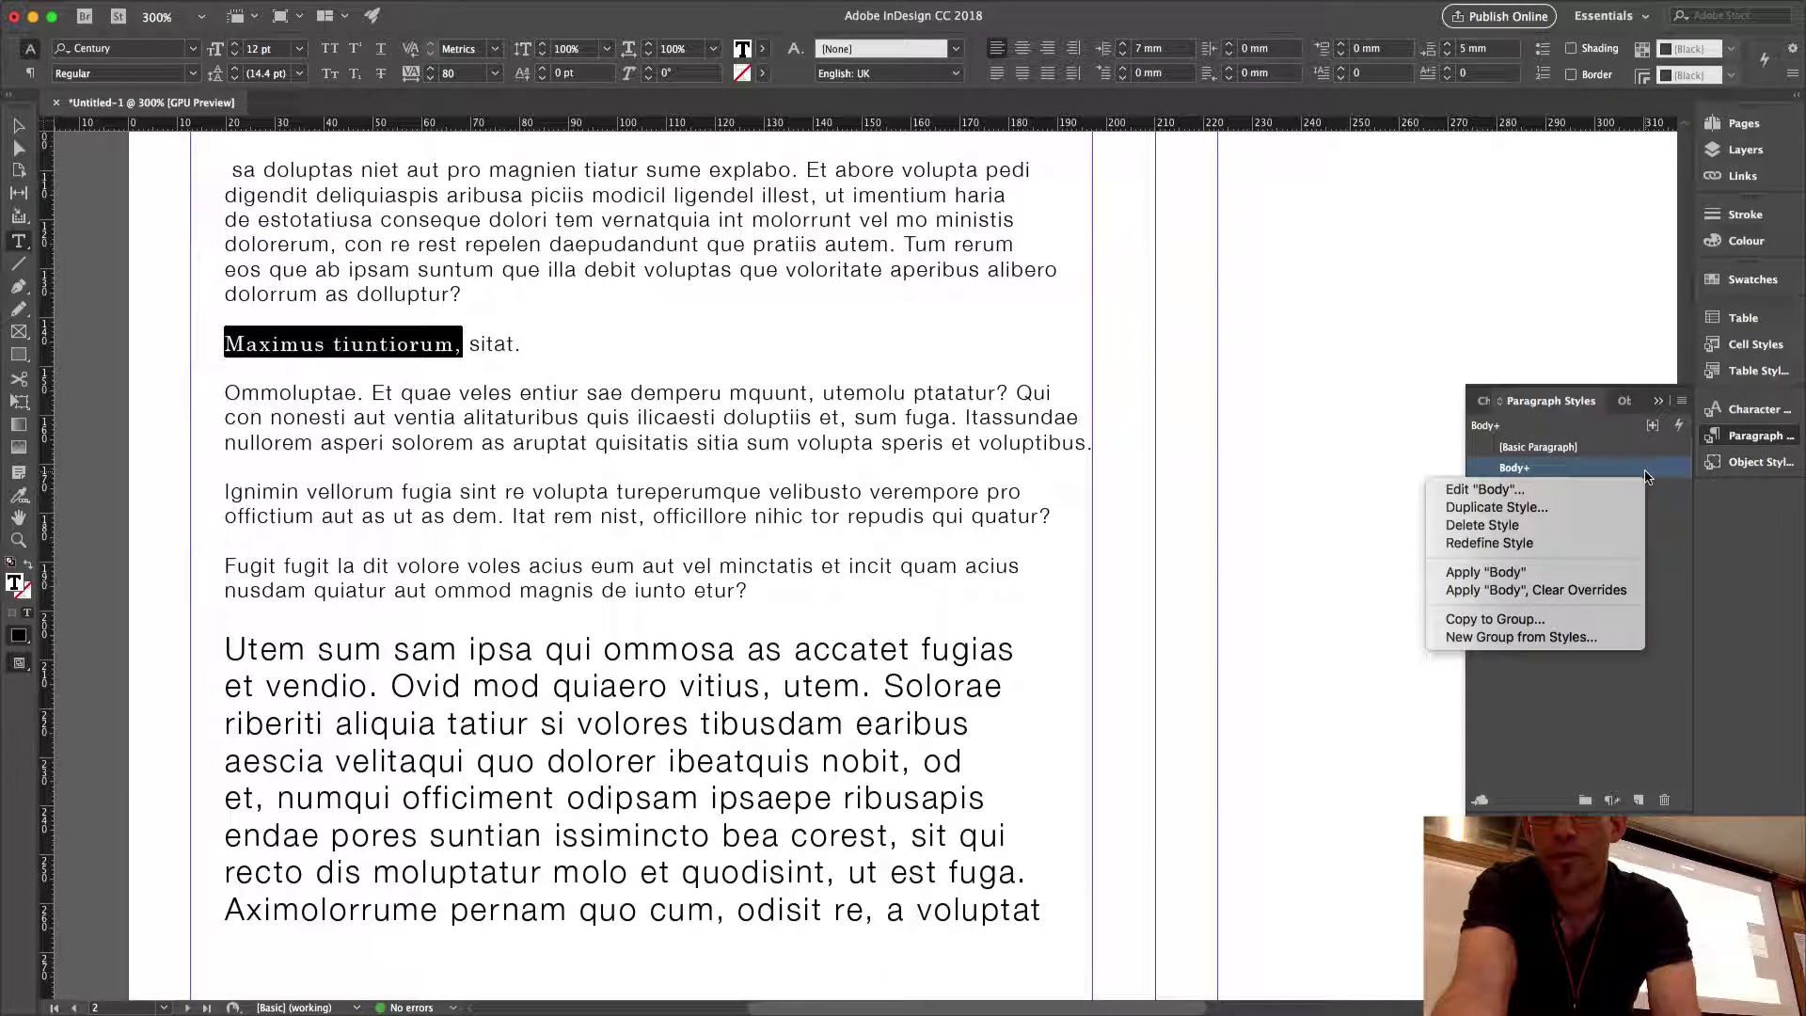
left_click(1591, 543)
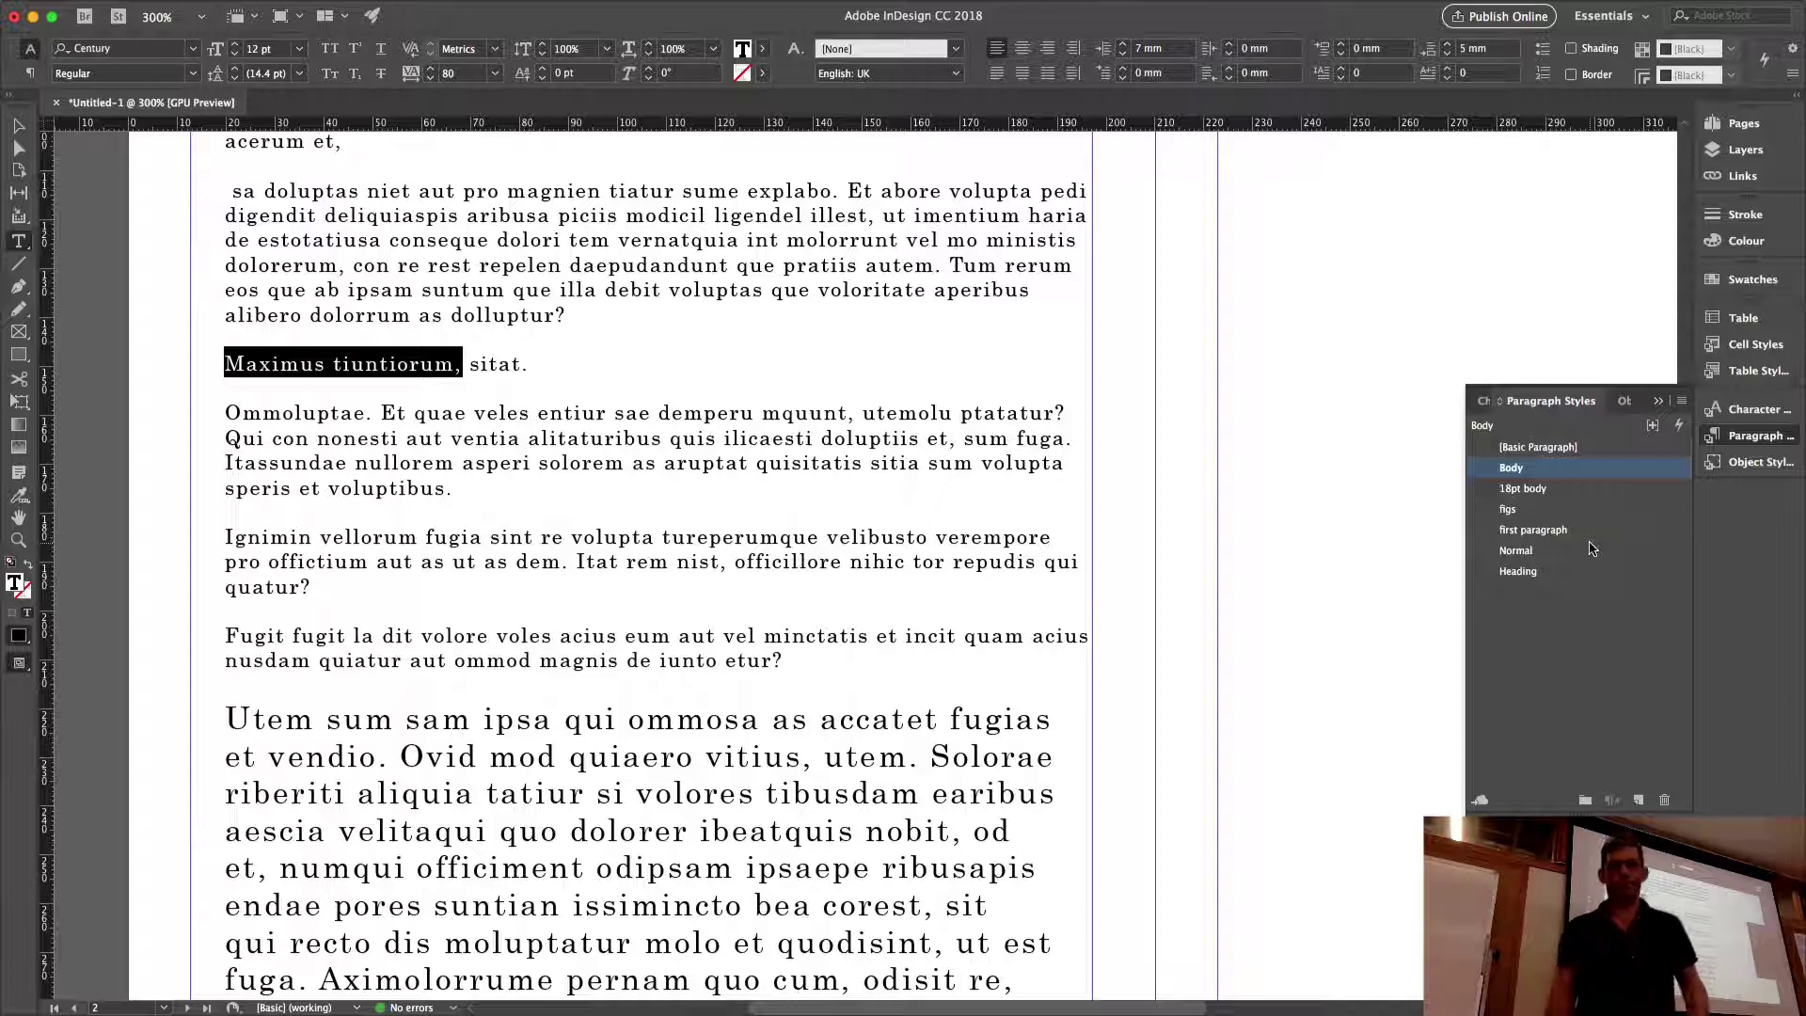
key("super+z")
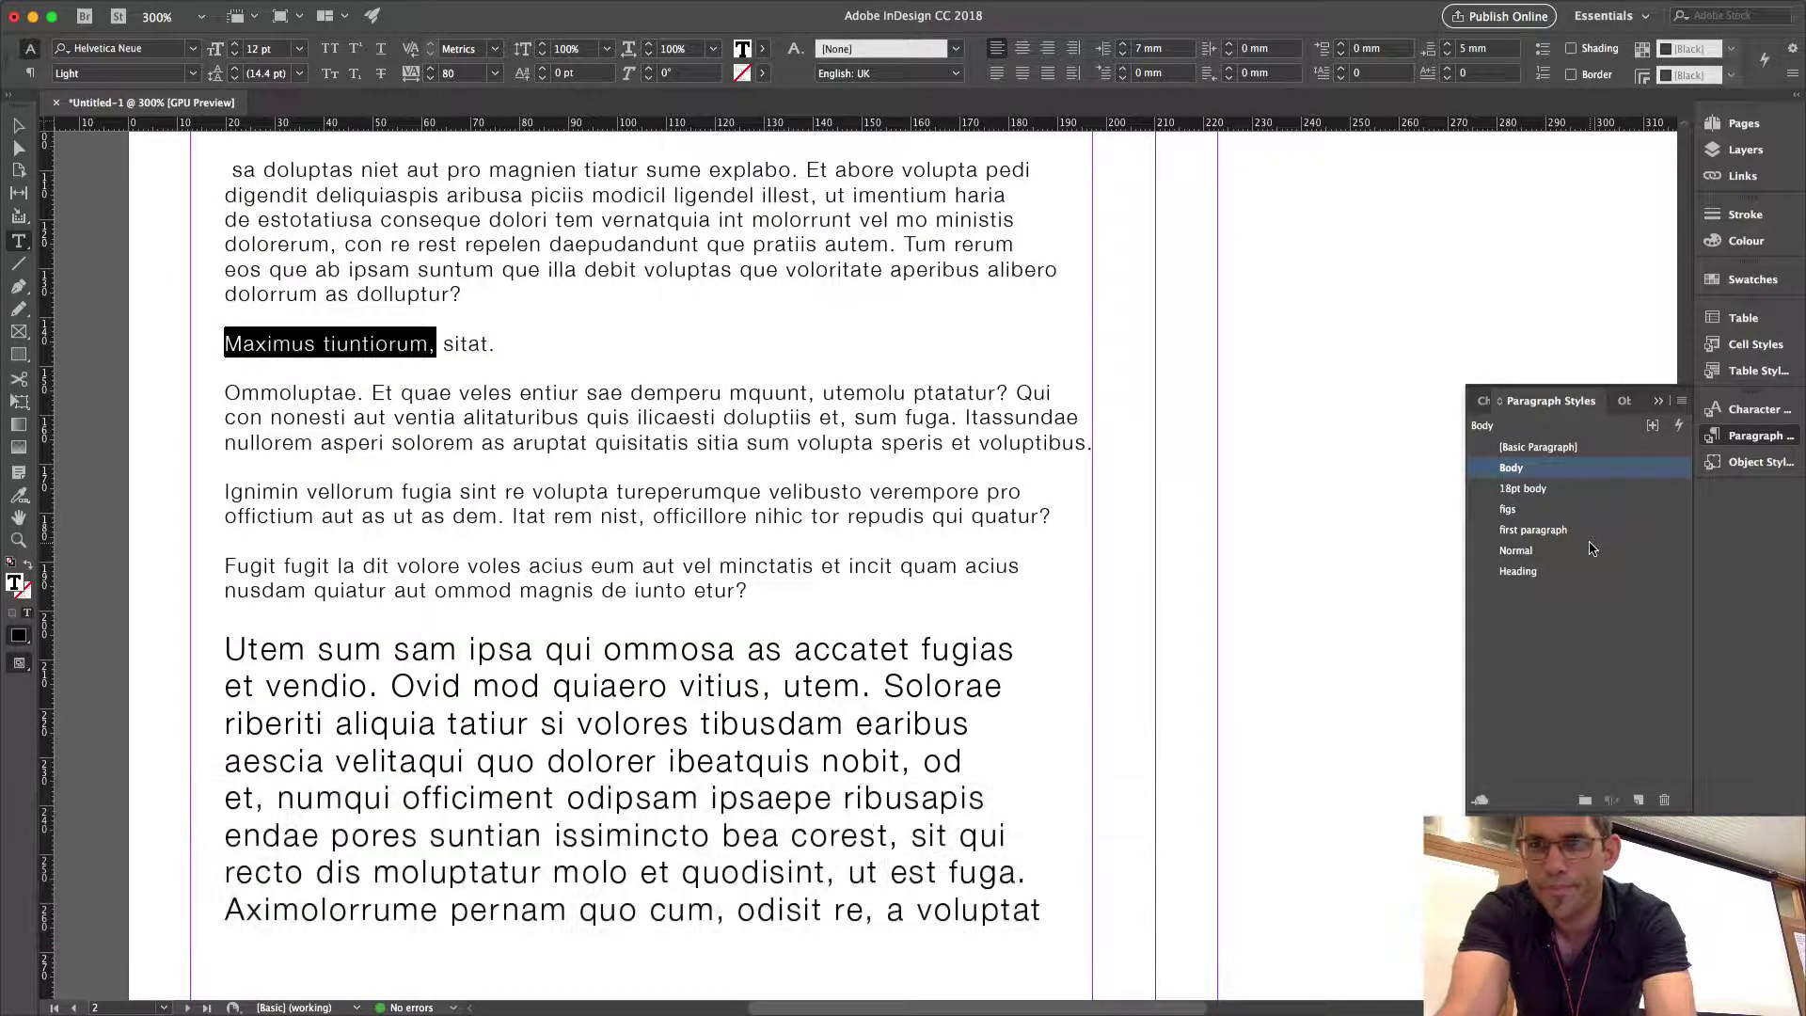
Apply the 18pt body paragraph style to the "Maximus tiuntiorum" paragraph and deselect the text.
left_click(1608, 490)
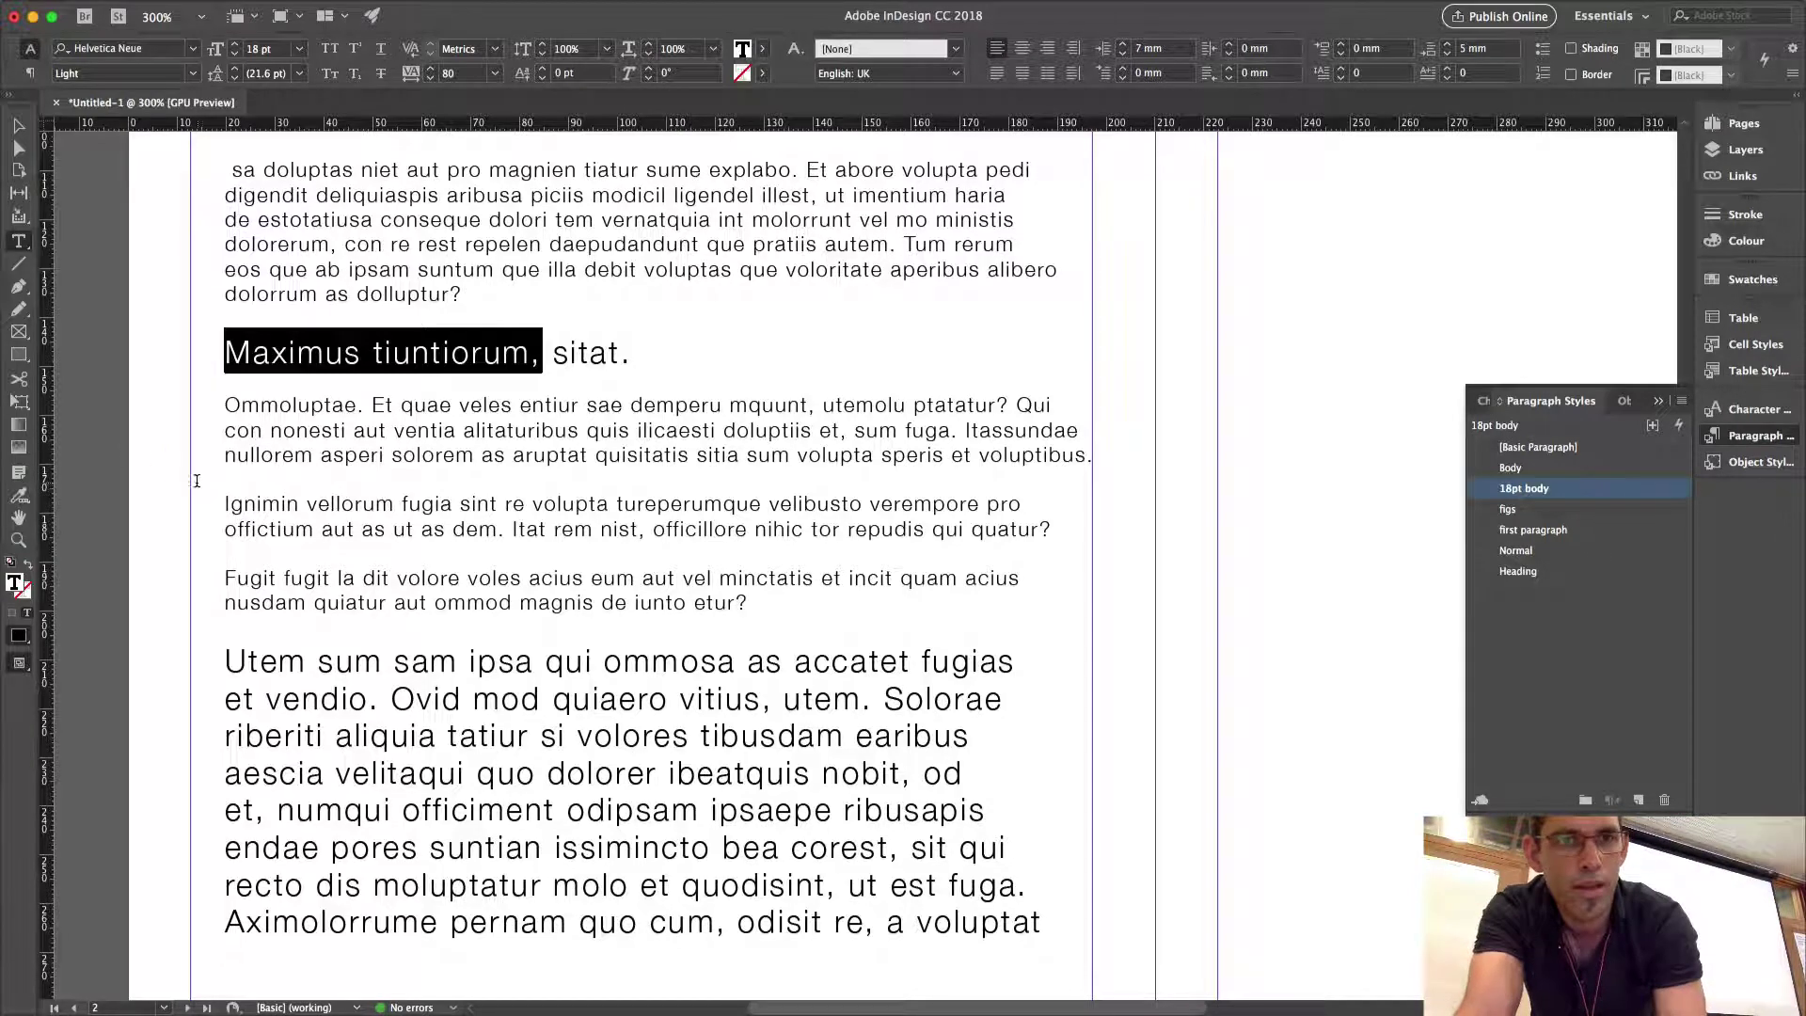
left_click(20, 147)
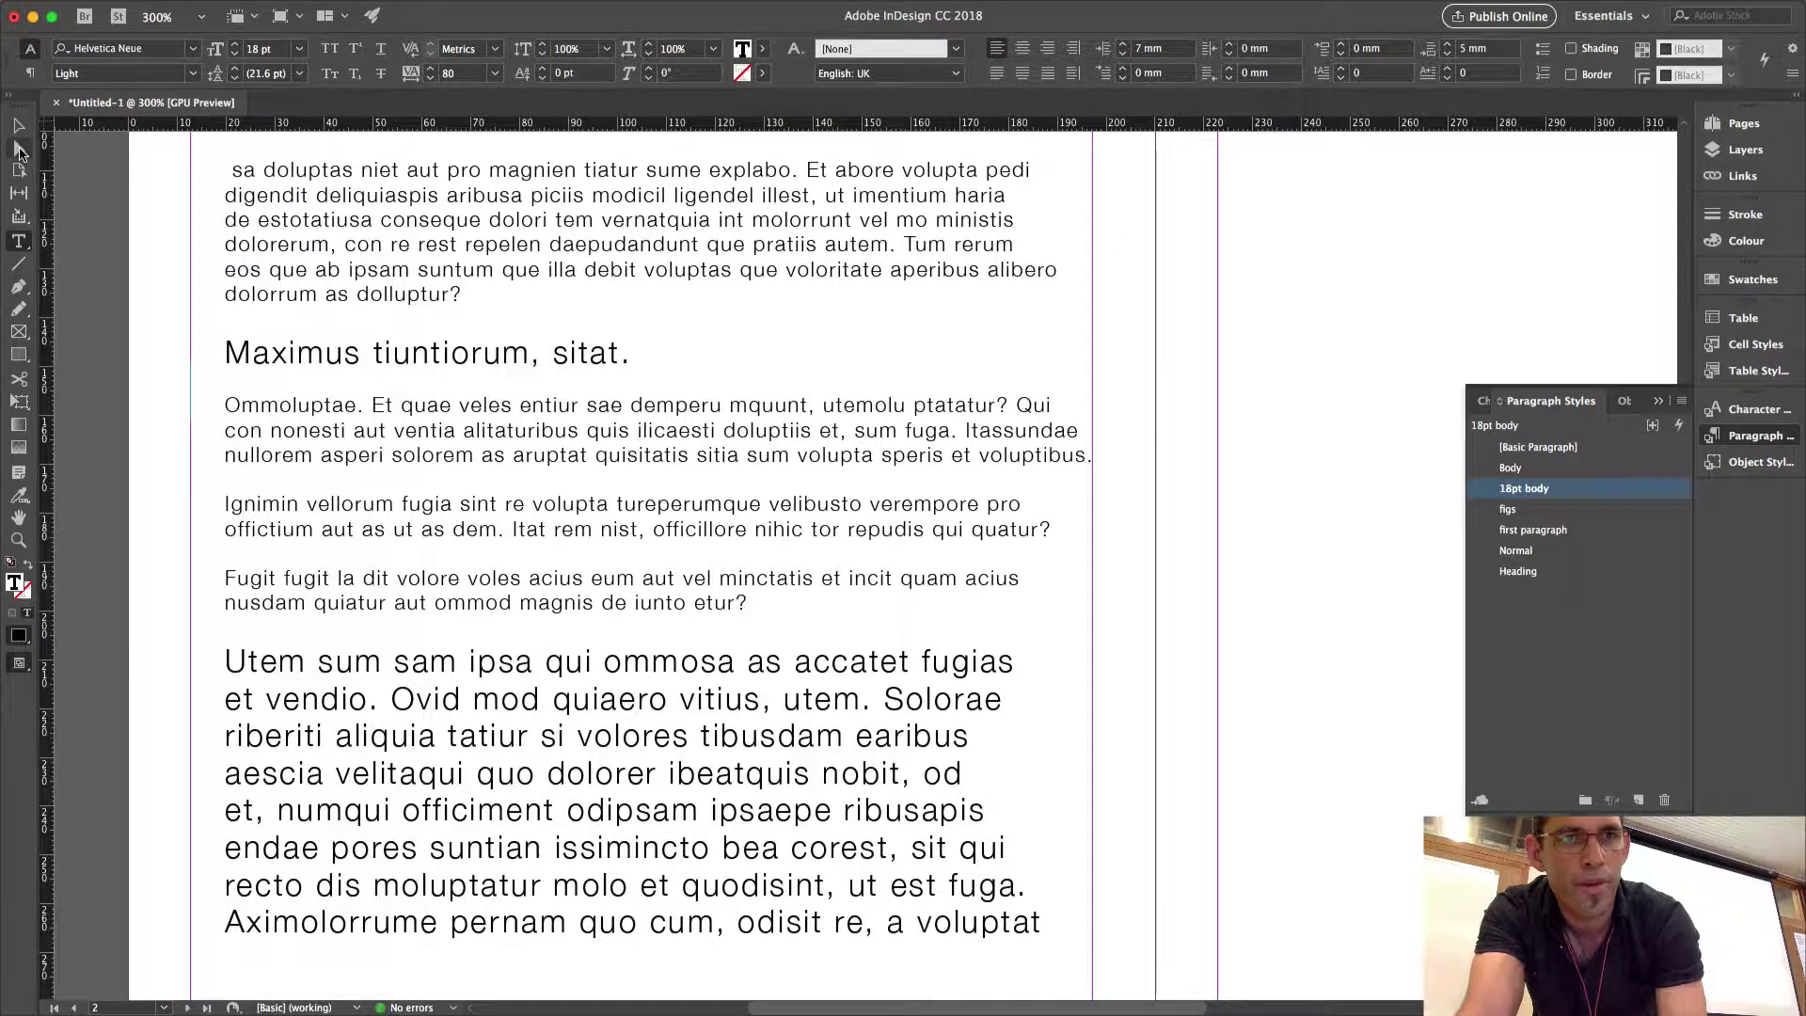
left_click(88, 268)
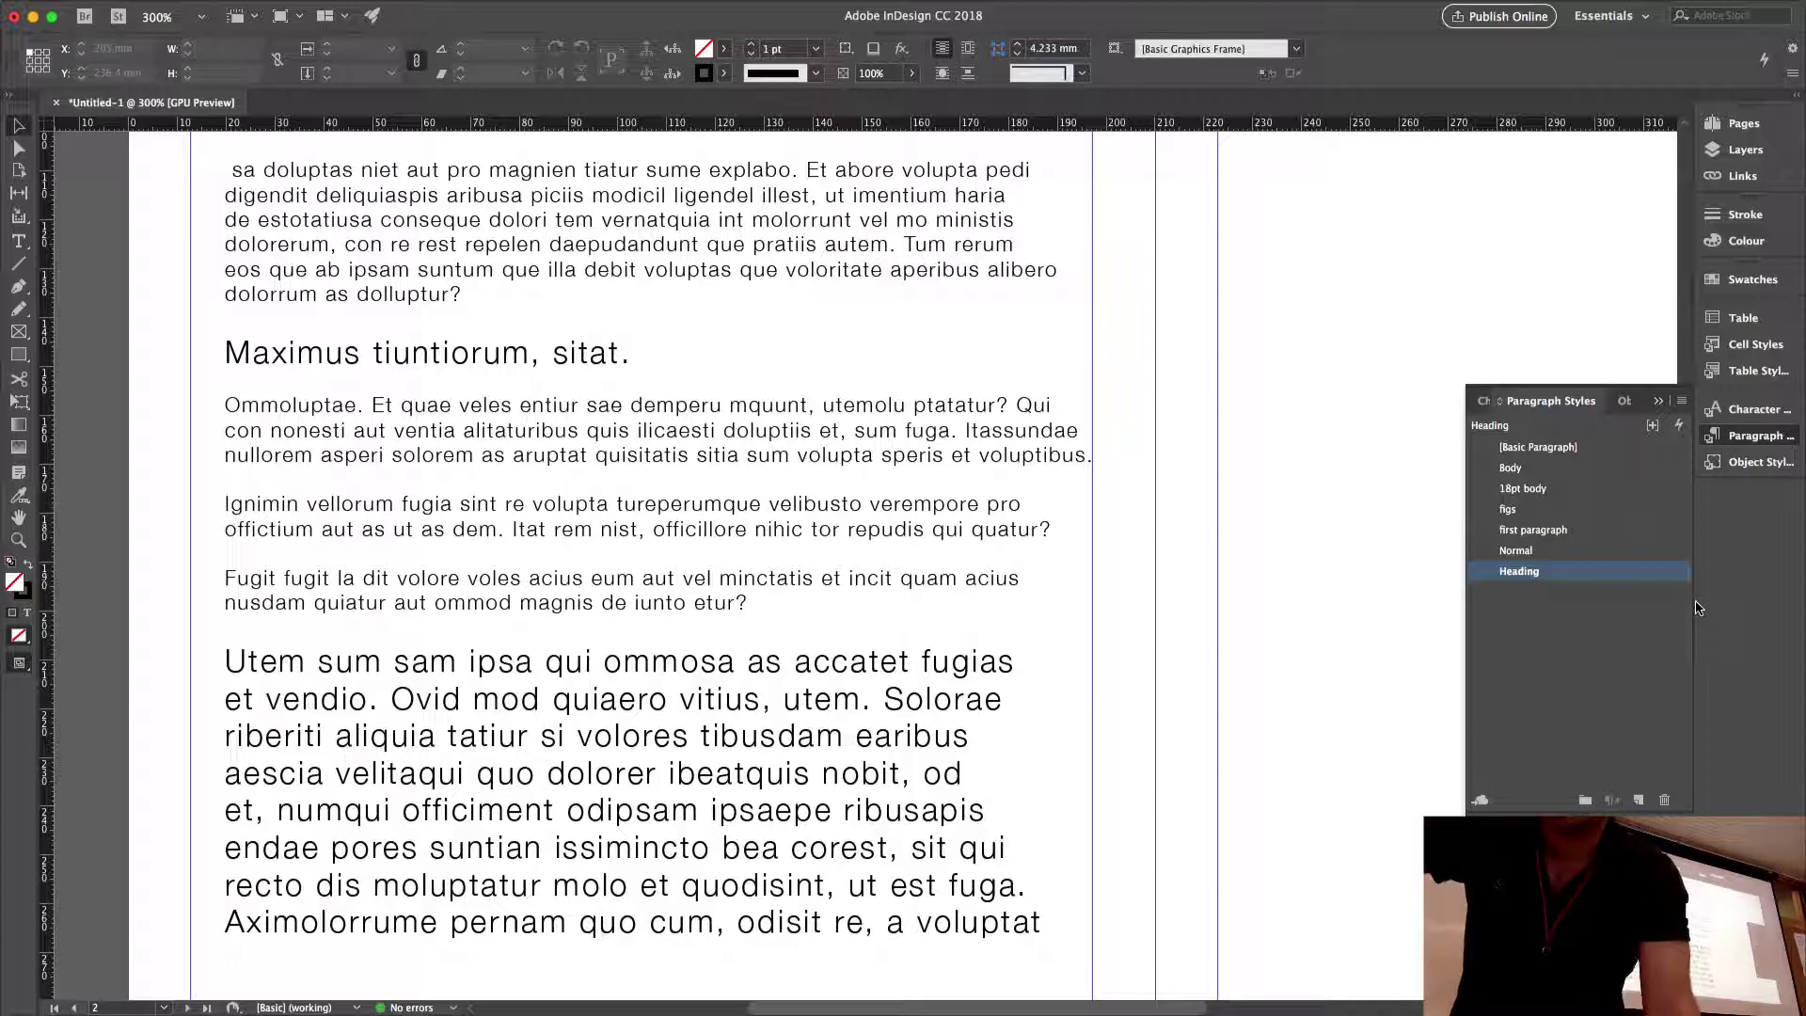
Delete the 18pt body paragraph style and replace it with Body.
left_click(1613, 490)
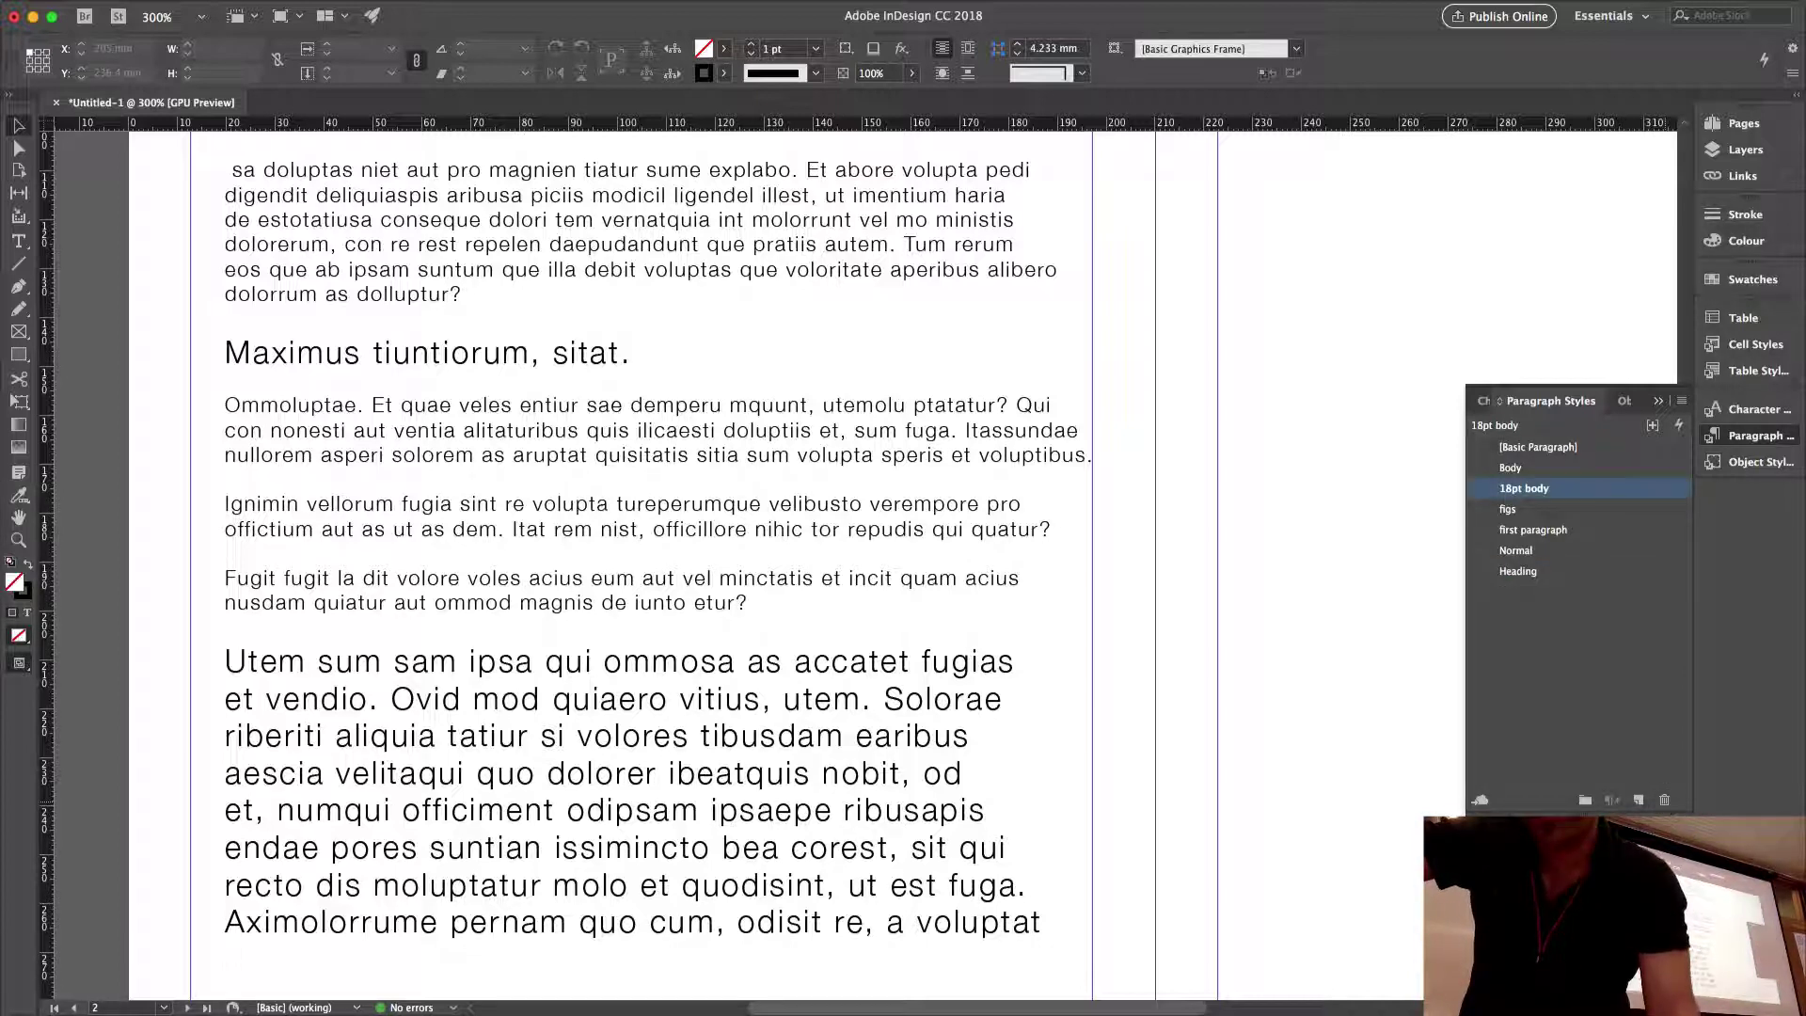
left_click(1664, 800)
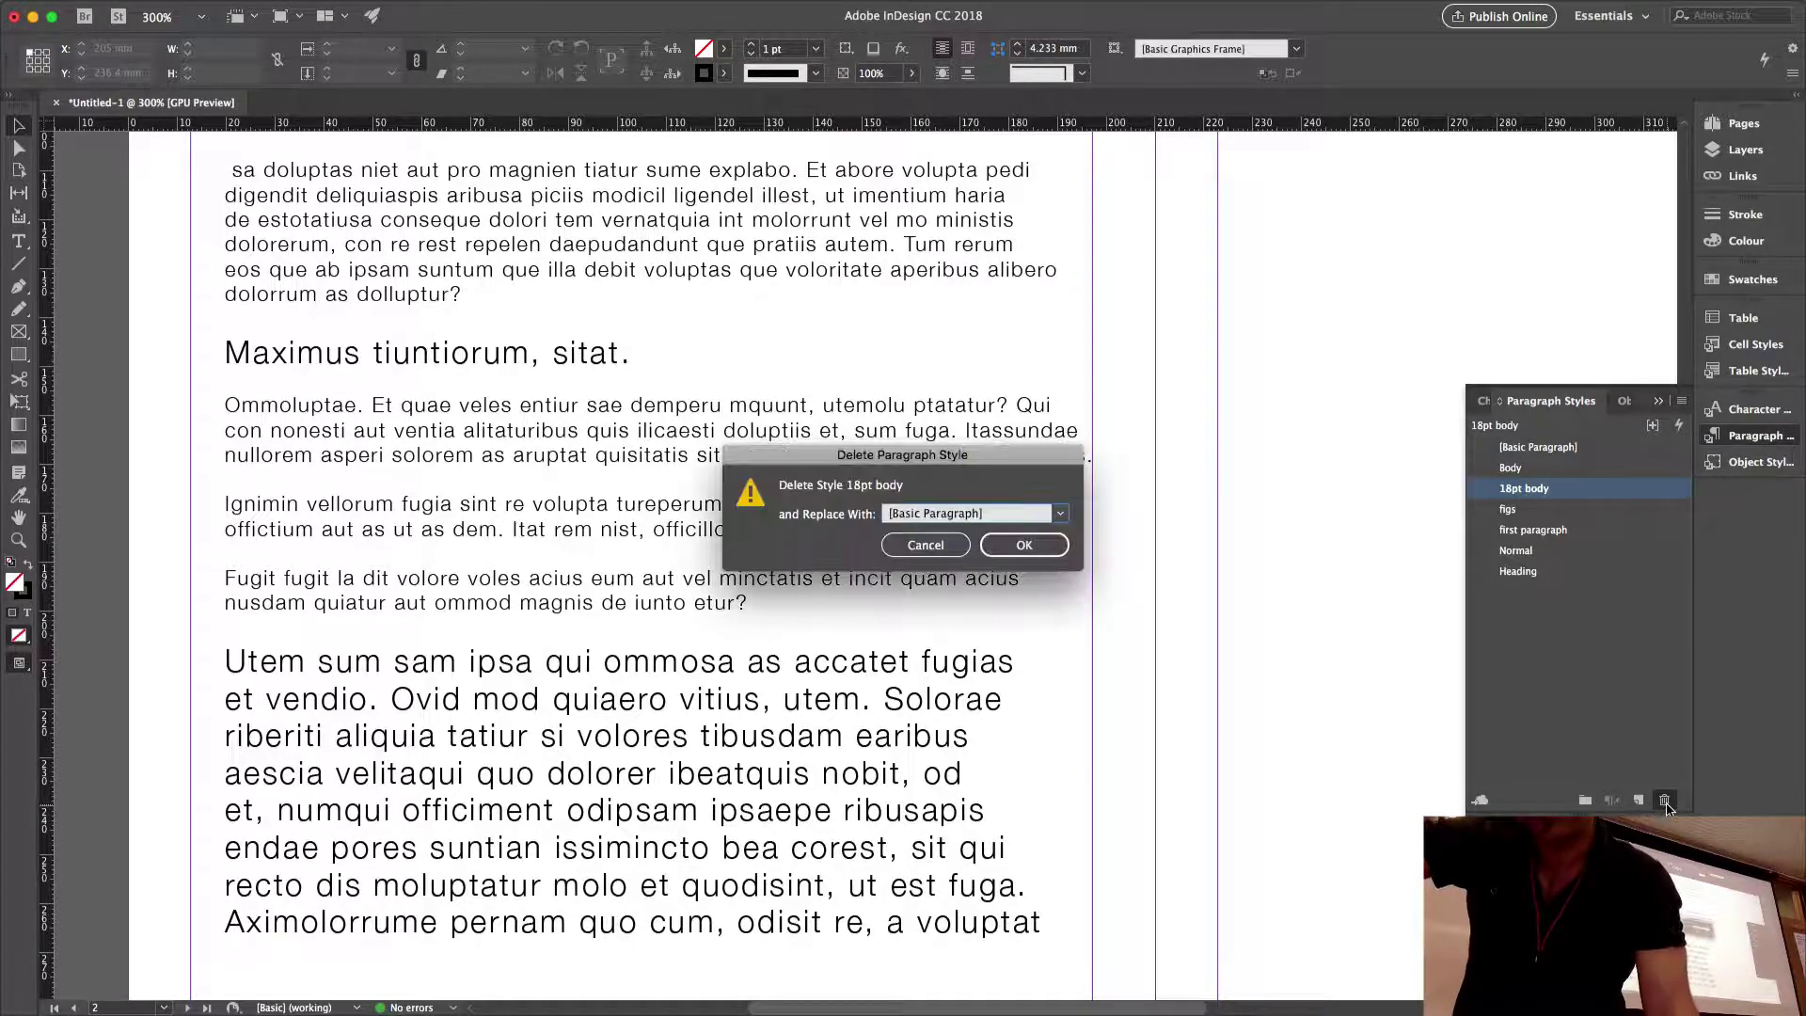
left_click(1060, 514)
left_click(988, 571)
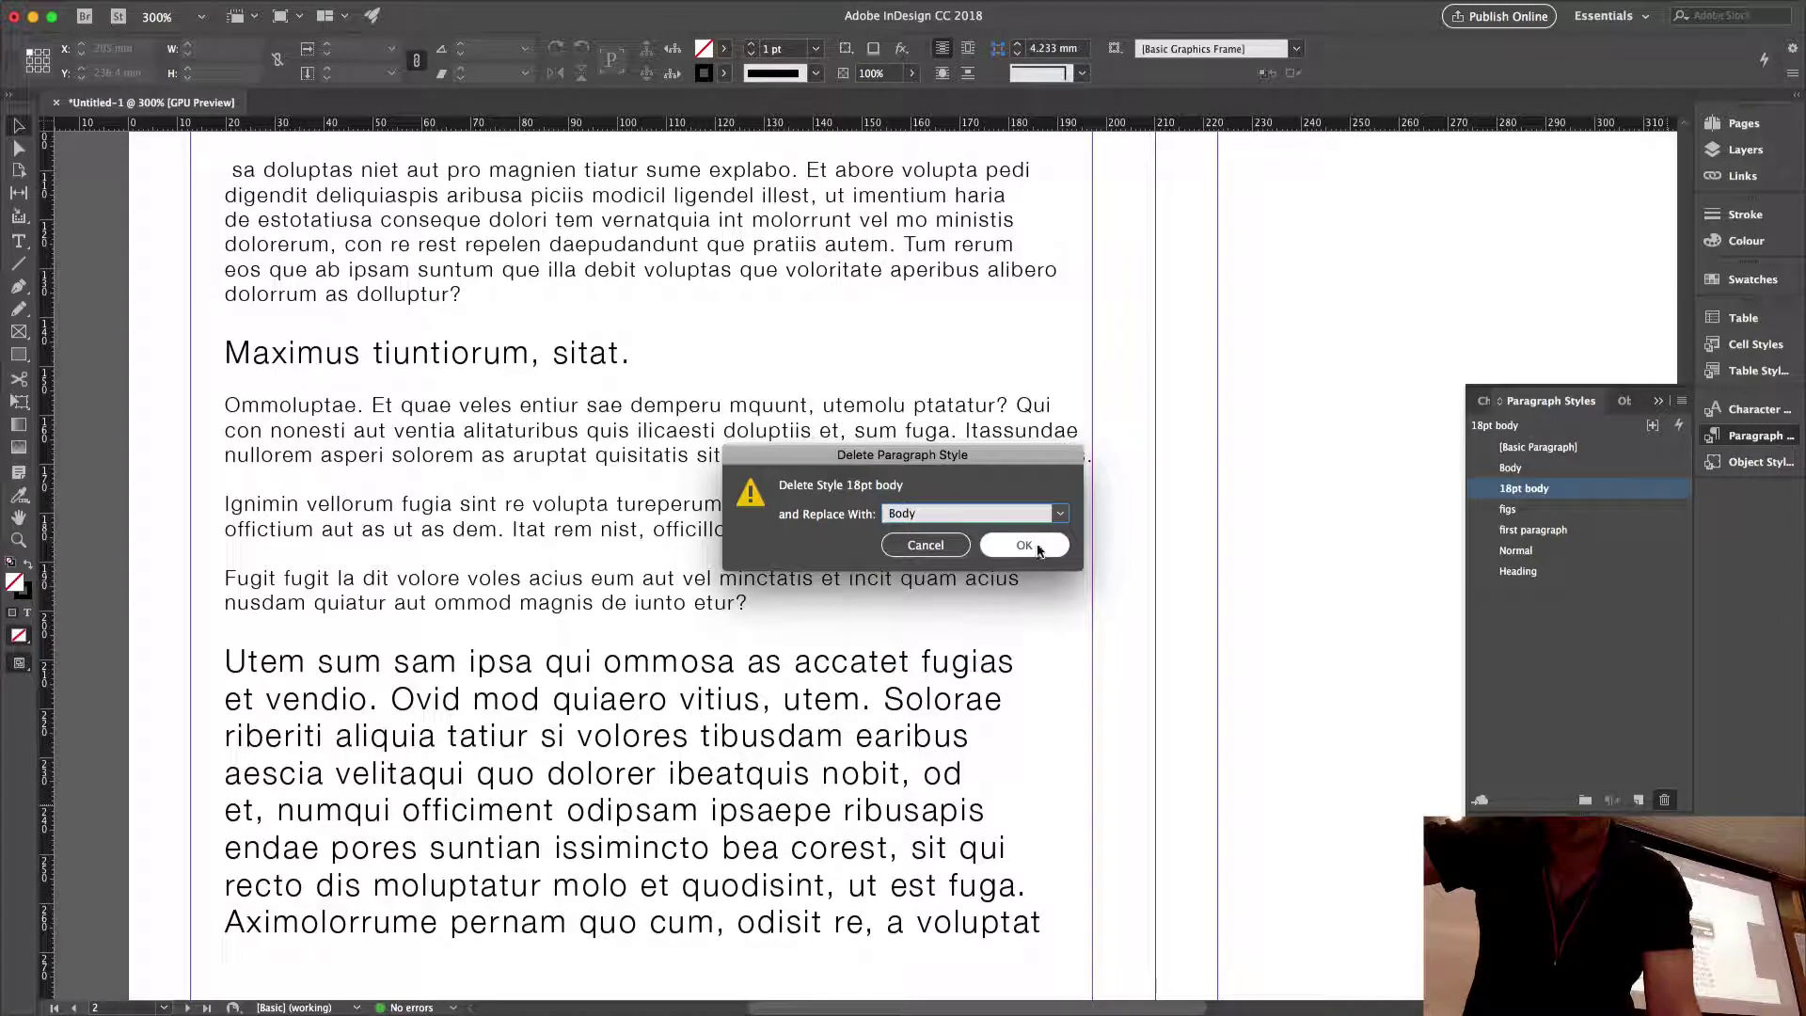
left_click(1030, 546)
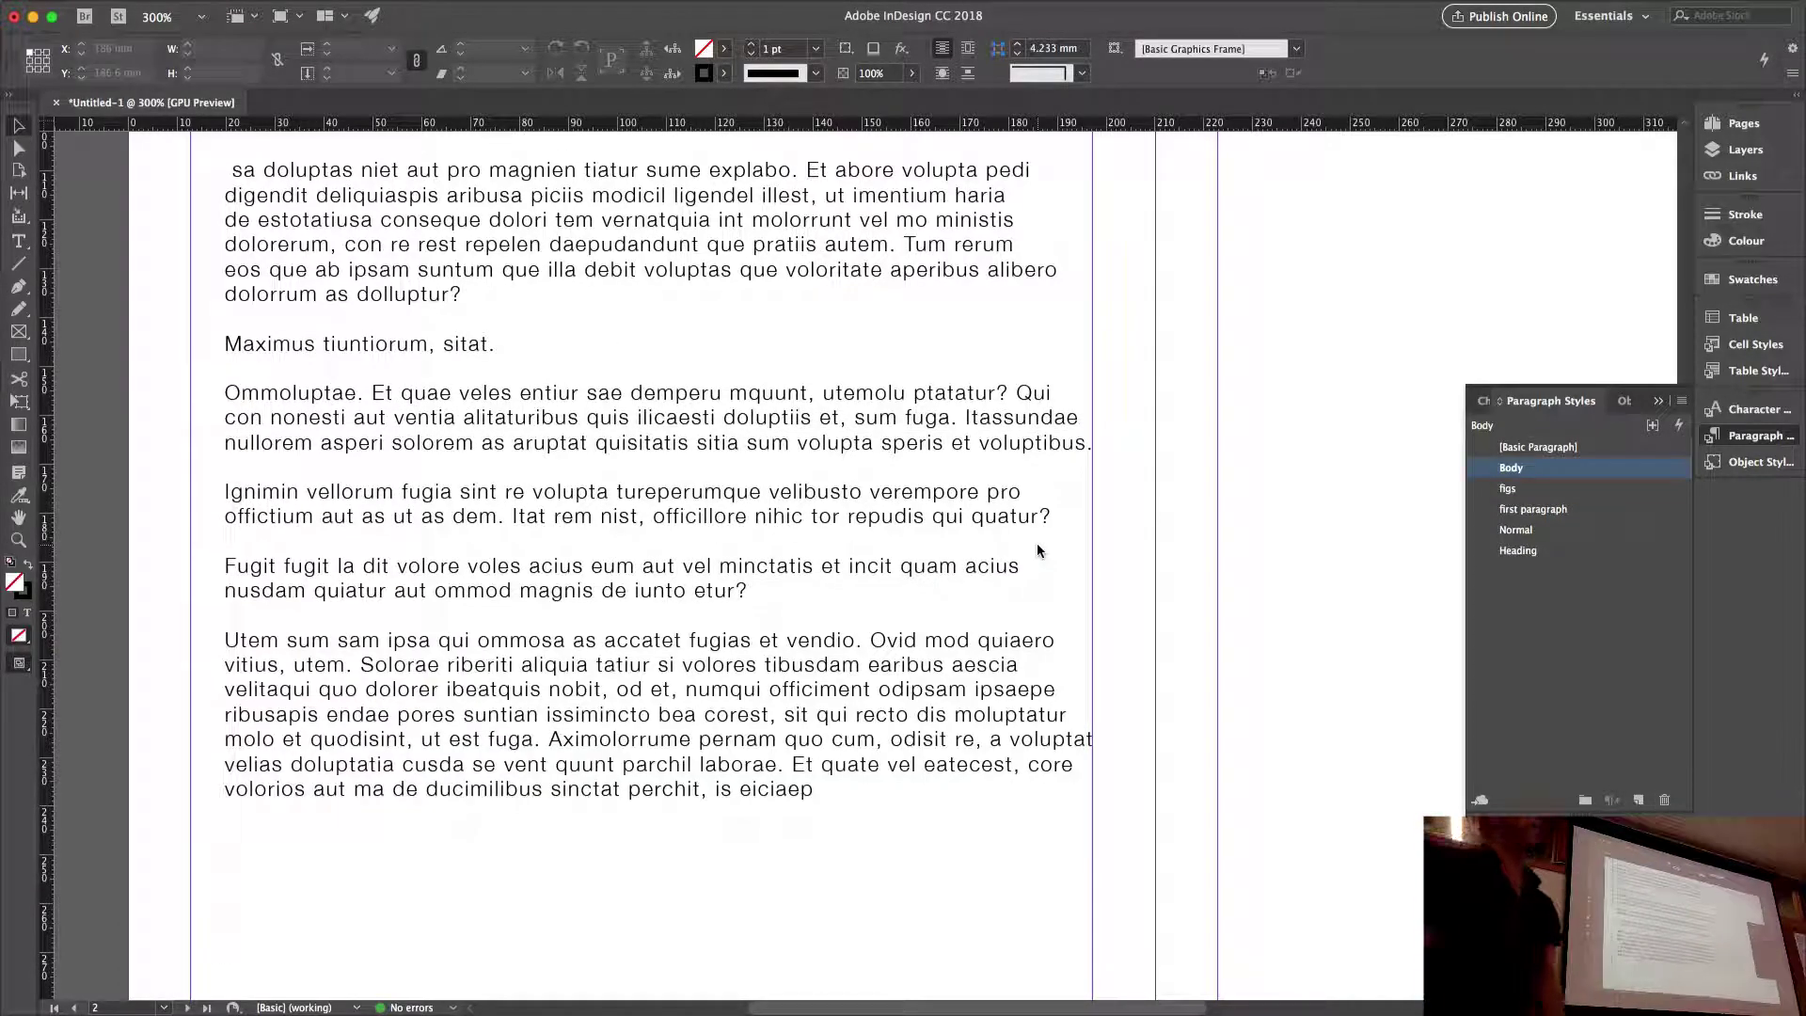